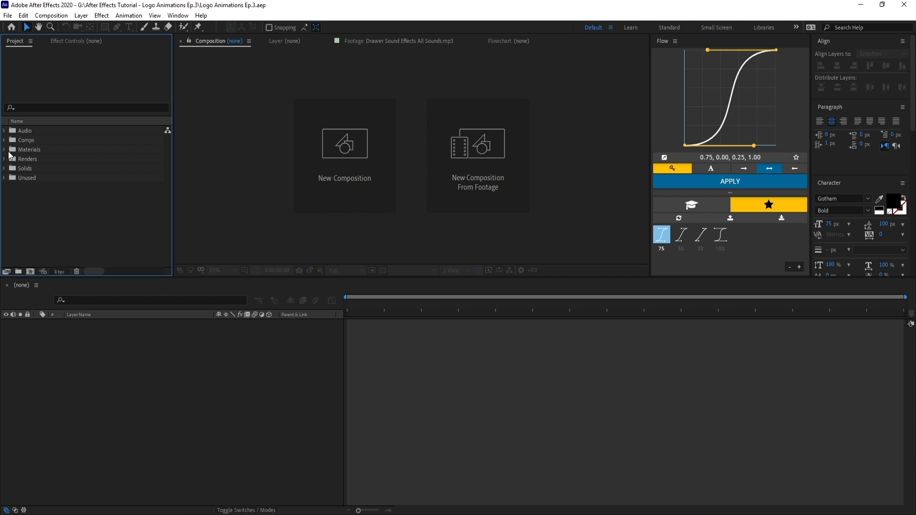
# Create a new 1920 x 1080 composition named "PS Tutorial" at 60 fps with a 10-second duration.
pyautogui.click(56, 17)
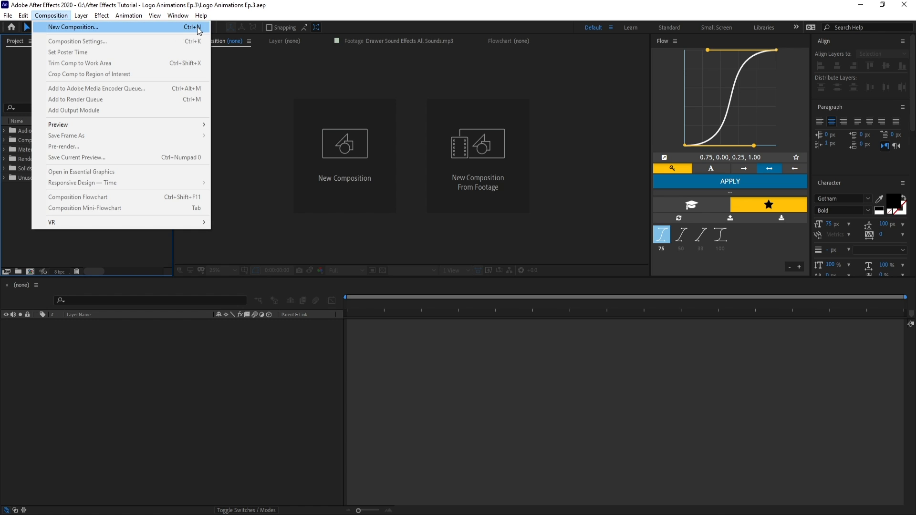
pyautogui.click(79, 28)
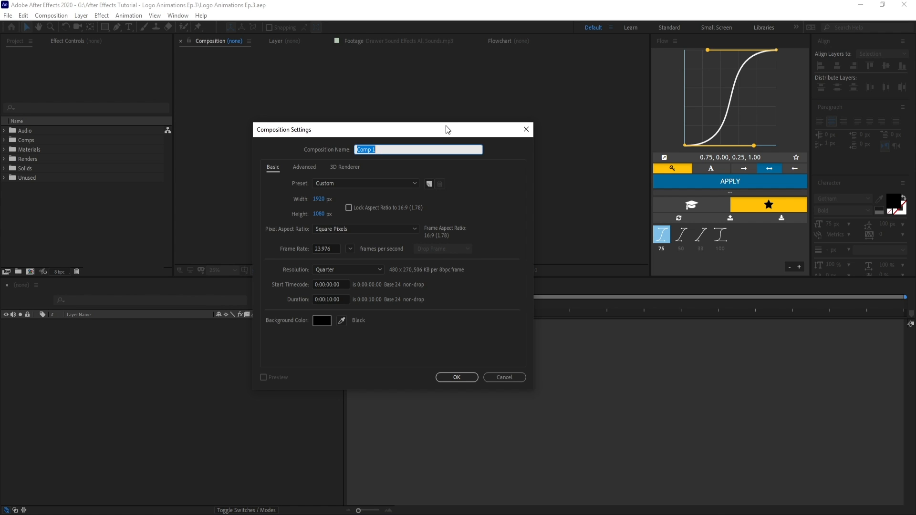
pyautogui.write('PS Tutorial')
pyautogui.click(351, 248)
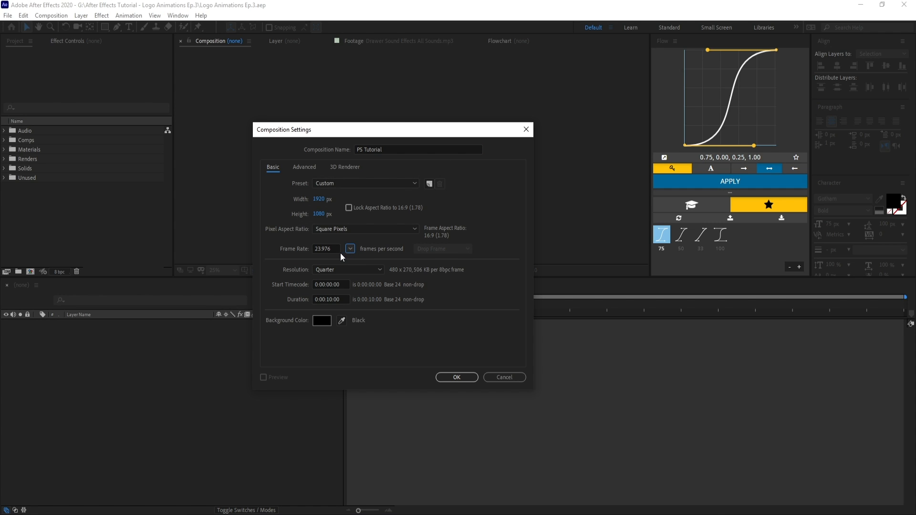
pyautogui.click(353, 251)
pyautogui.click(372, 367)
pyautogui.click(350, 248)
pyautogui.click(350, 249)
pyautogui.click(465, 379)
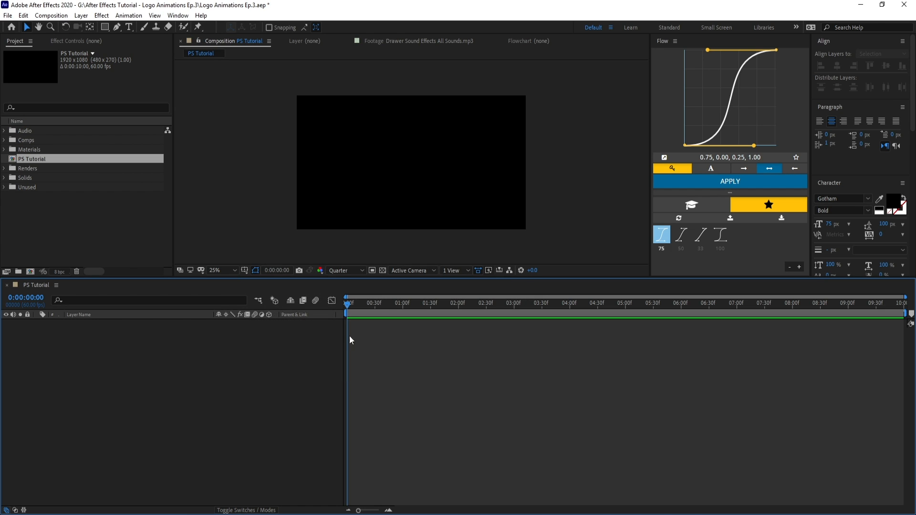
# Add the PS Logo image from the Playstation folder in Materials to the PS Tutorial composition.
pyautogui.click(5, 150)
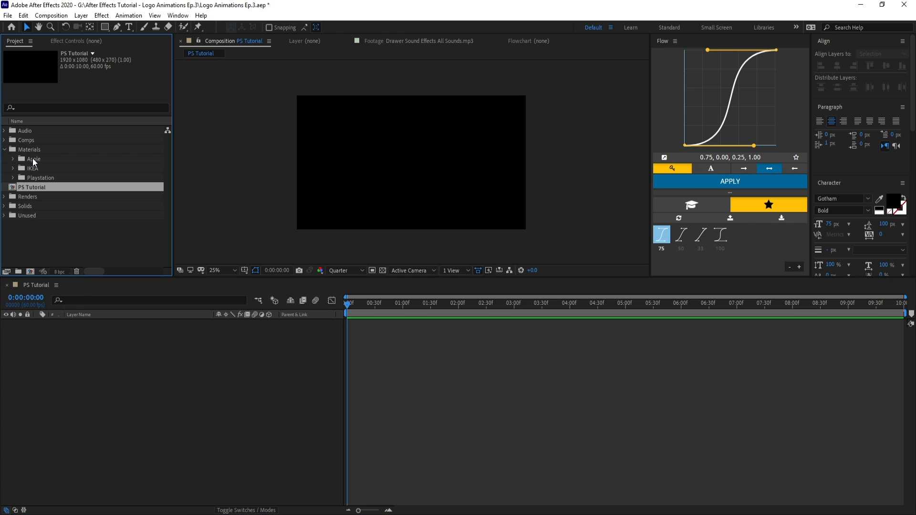
pyautogui.click(14, 178)
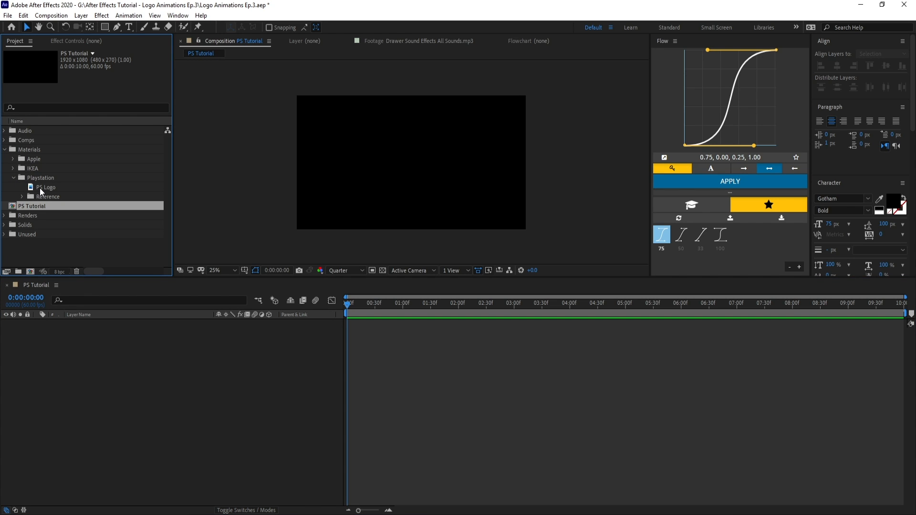
pyautogui.moveTo(39, 188); pyautogui.dragTo(132, 321)
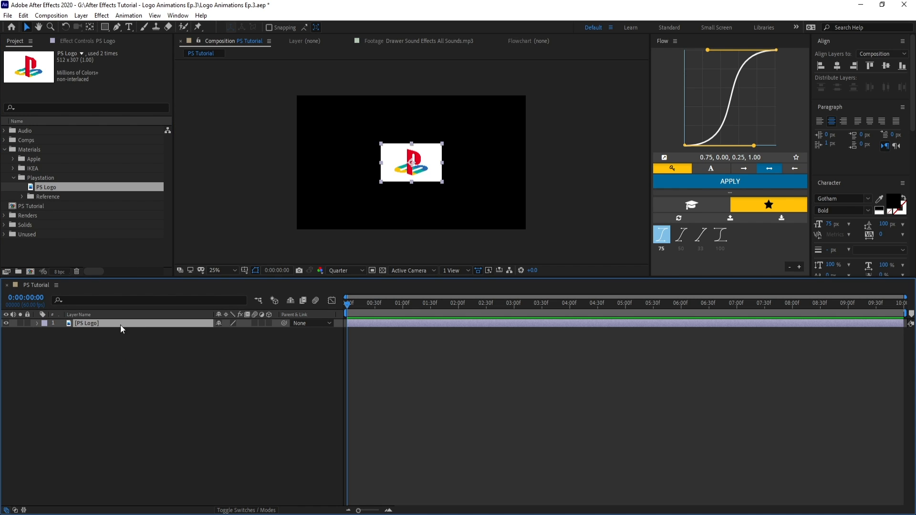
pyautogui.click(153, 355)
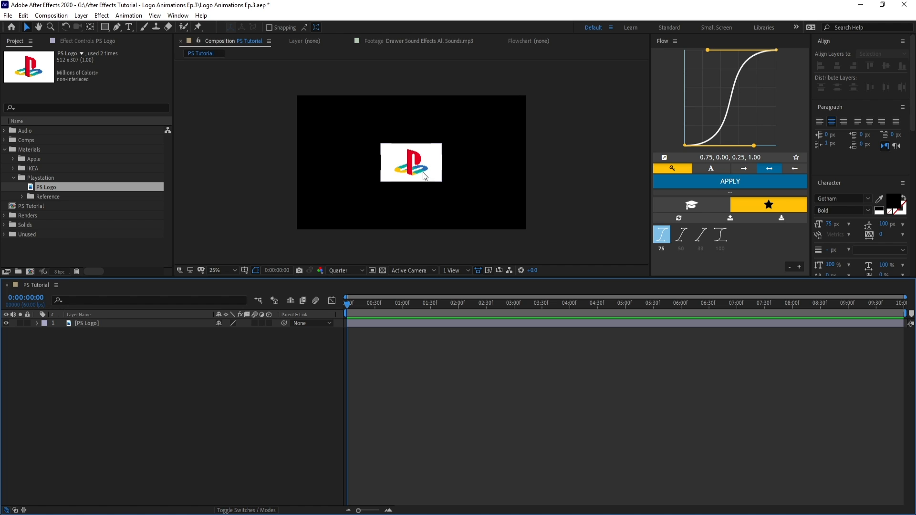
# Create a white composition-size solid named "BG".
pyautogui.click(83, 17)
pyautogui.moveTo(95, 28)
pyautogui.click(287, 35)
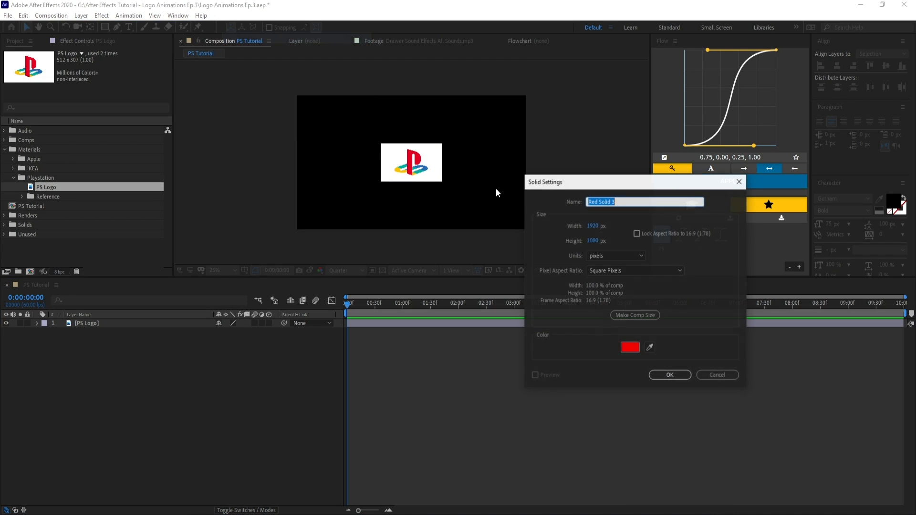
pyautogui.click(625, 346)
pyautogui.moveTo(568, 304); pyautogui.dragTo(478, 253)
pyautogui.click(687, 261)
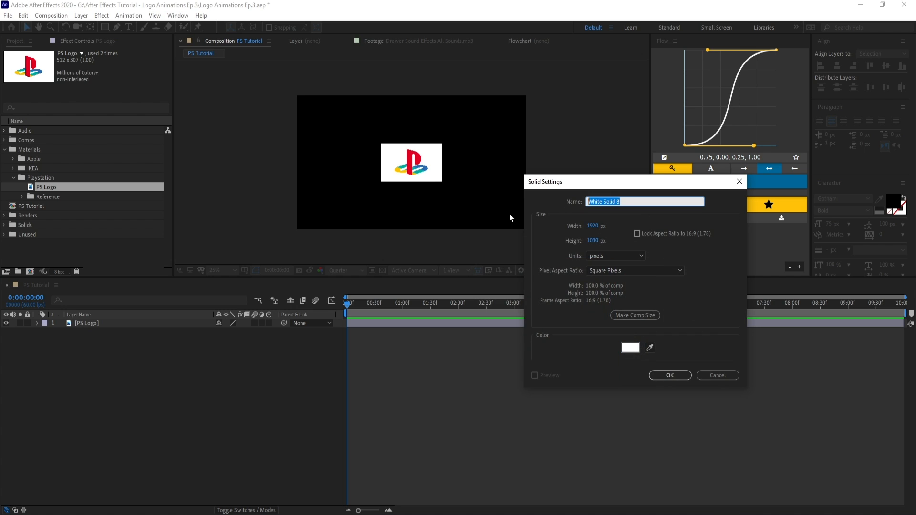
pyautogui.write('BG')
pyautogui.click(666, 375)
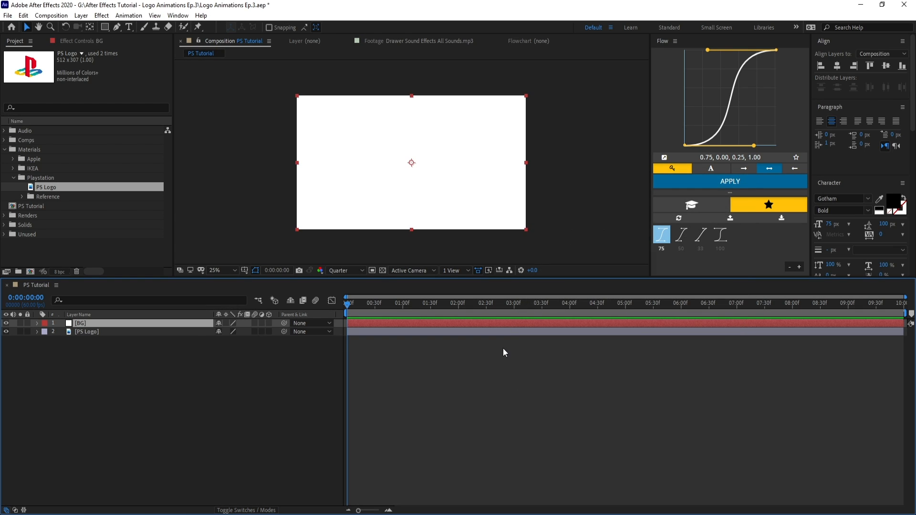
# Move the BG layer beneath the PS Logo layer so it serves as the background.
pyautogui.press('.')
pyautogui.moveTo(139, 324); pyautogui.dragTo(139, 378)
pyautogui.click(139, 377)
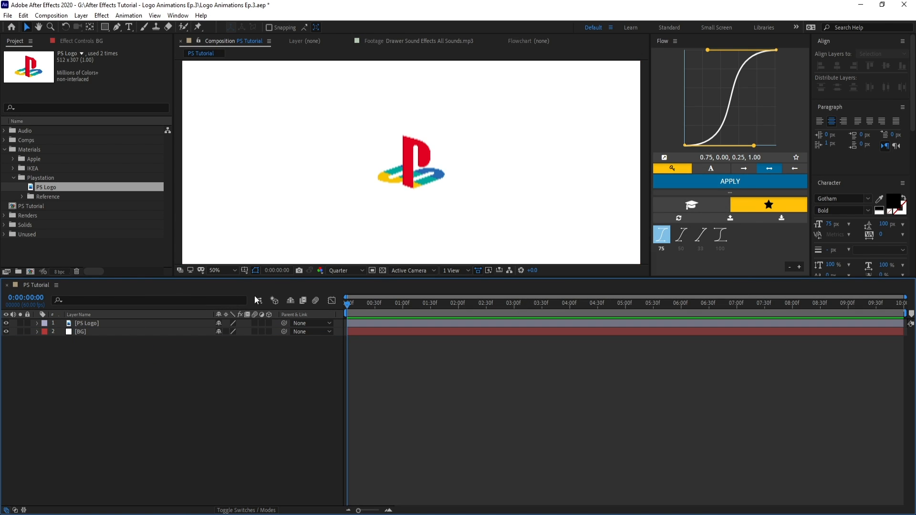
# Set the composition's preview resolution to Full.
pyautogui.click(347, 272)
pyautogui.click(347, 291)
pyautogui.press(',')
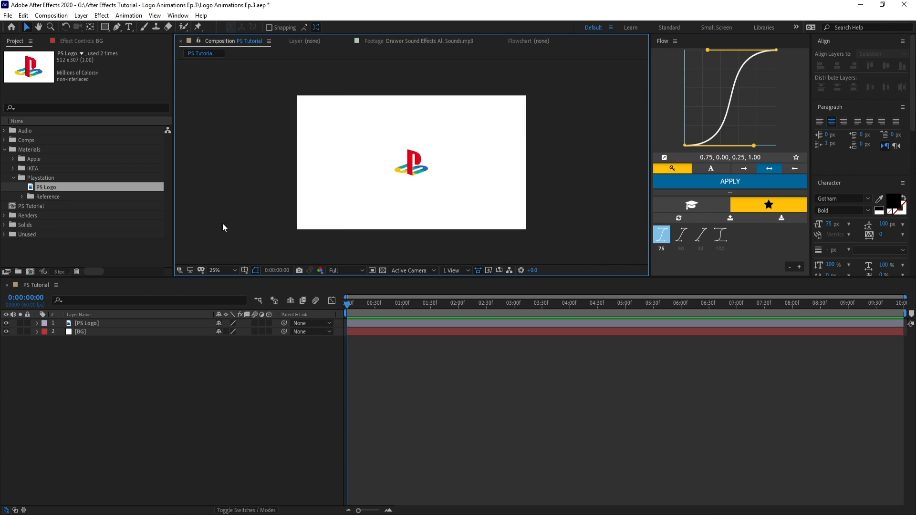
# Examine the shapes and colours of the PlayStation logo's P and S up close.
pyautogui.press('/')
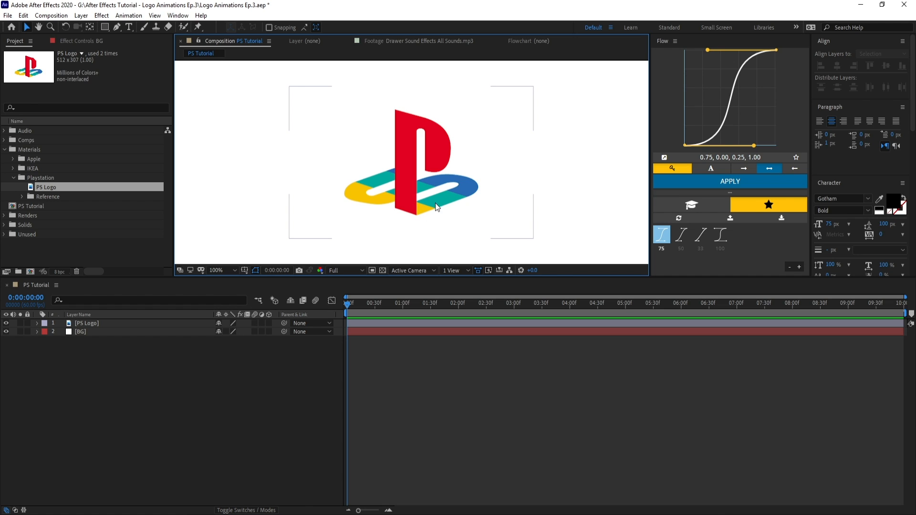
pyautogui.press(',')
pyautogui.press(',')
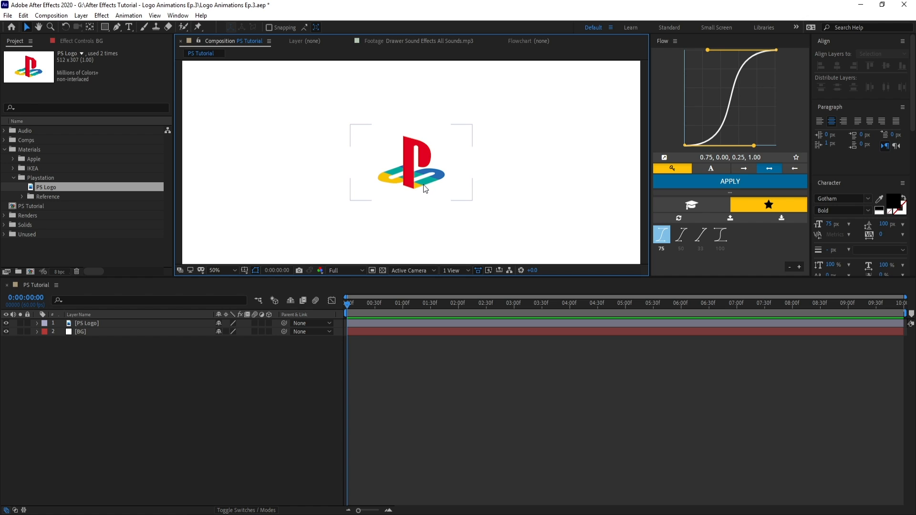
pyautogui.press('.')
pyautogui.press('.')
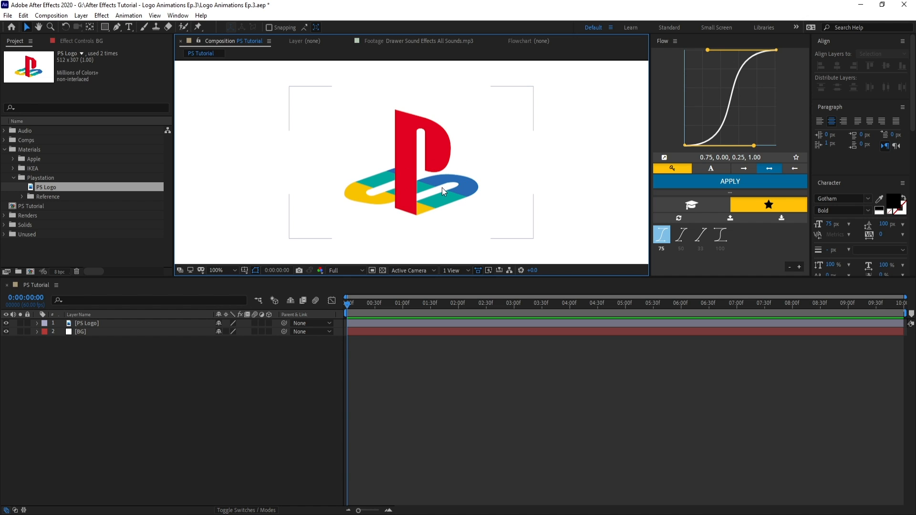
pyautogui.press(',')
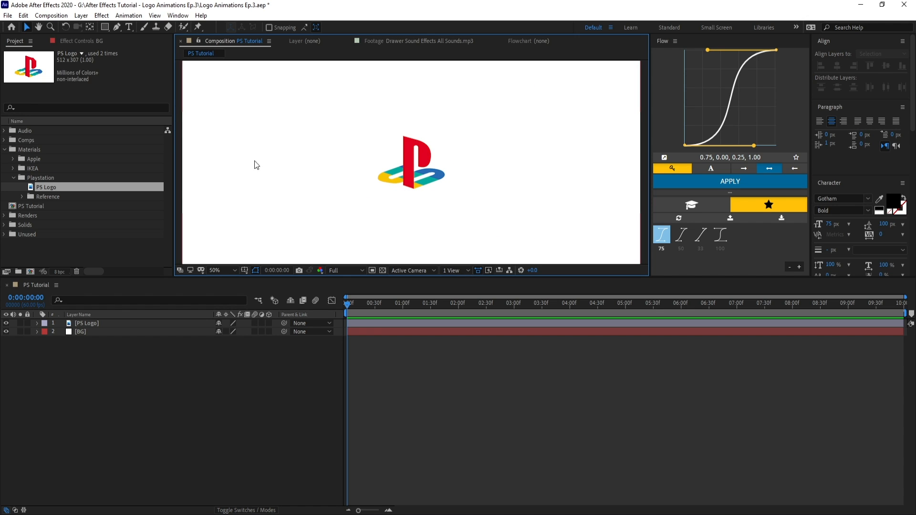
# With no layer selected, draw an angular six-point S-shaped open path to the right of the logo with the Pen tool.
pyautogui.click(116, 377)
pyautogui.moveTo(121, 383); pyautogui.dragTo(84, 316)
pyautogui.moveTo(166, 386); pyautogui.dragTo(91, 322)
pyautogui.click(145, 368)
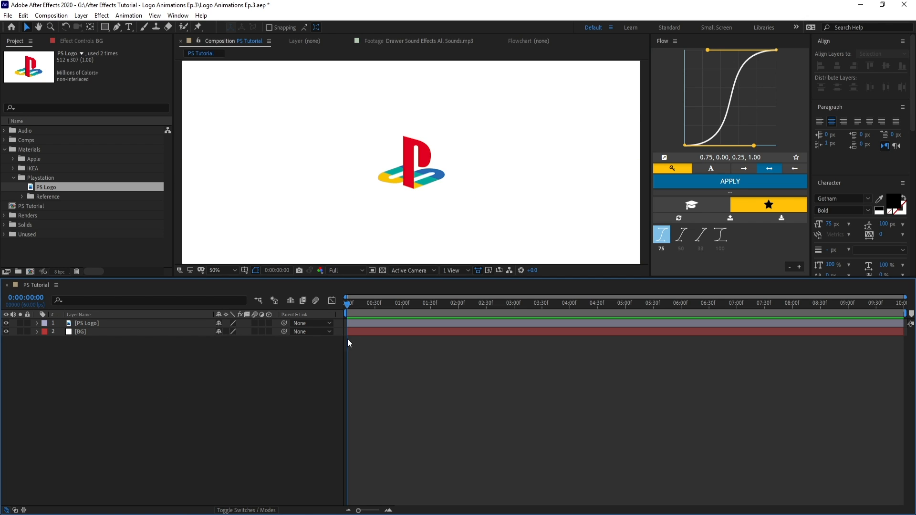
pyautogui.click(117, 26)
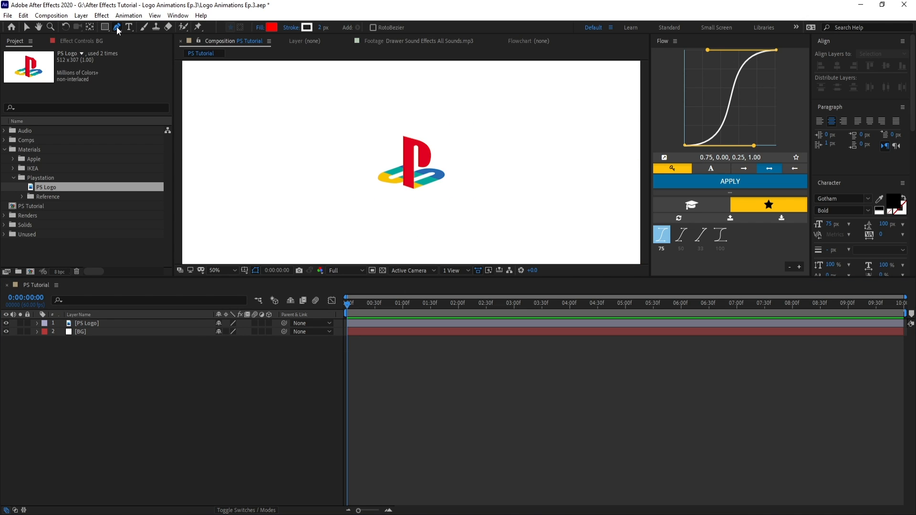
pyautogui.click(528, 182)
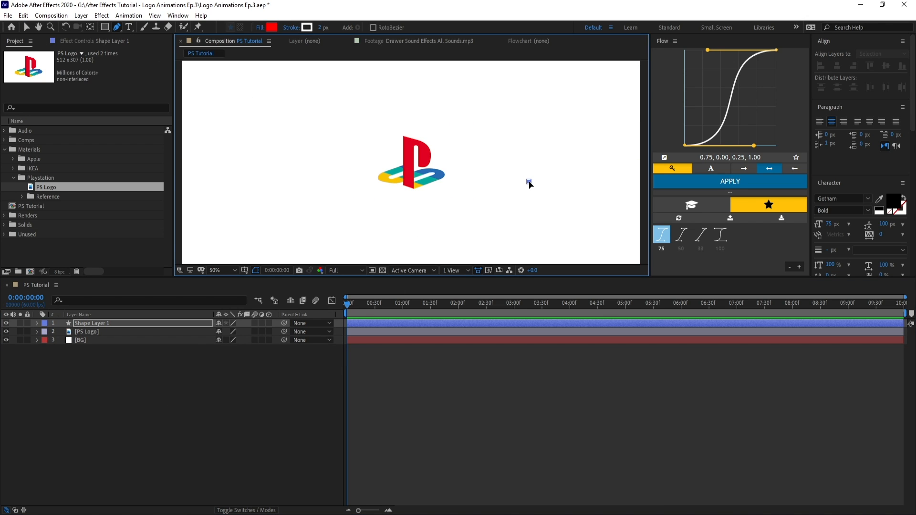
pyautogui.click(528, 144)
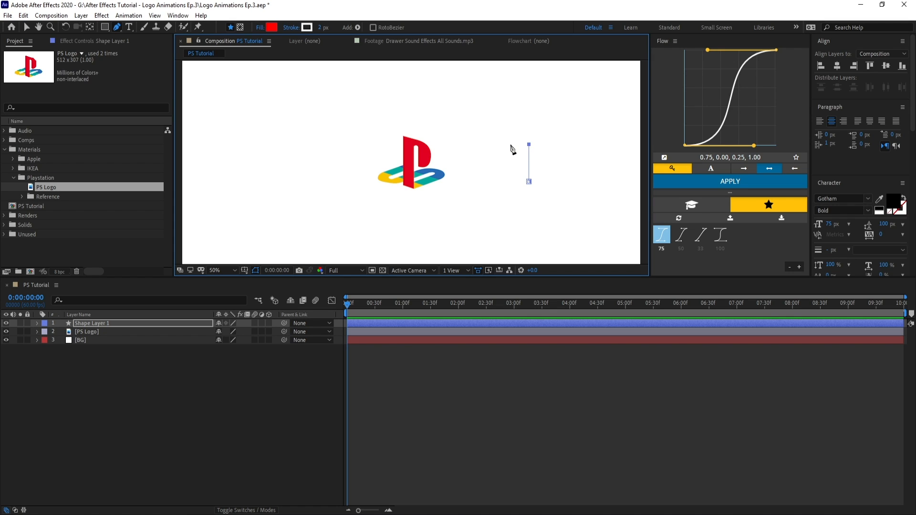
pyautogui.click(512, 145)
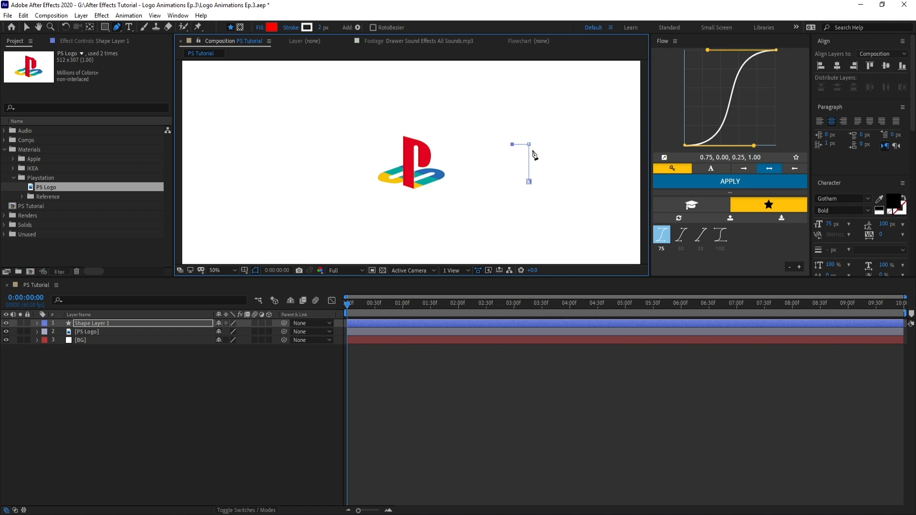
pyautogui.click(512, 180)
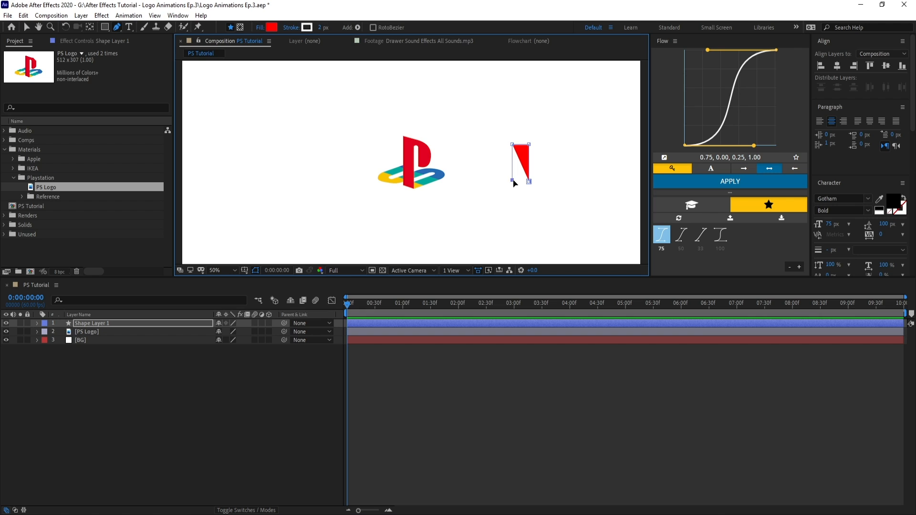
pyautogui.click(496, 180)
pyautogui.click(496, 144)
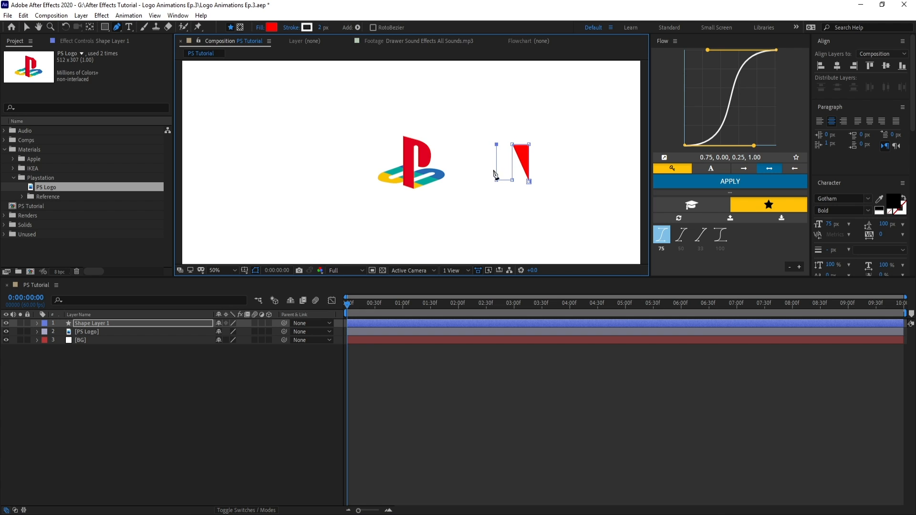
pyautogui.click(528, 182)
pyautogui.scroll(2, 618, 172)
pyautogui.press('v')
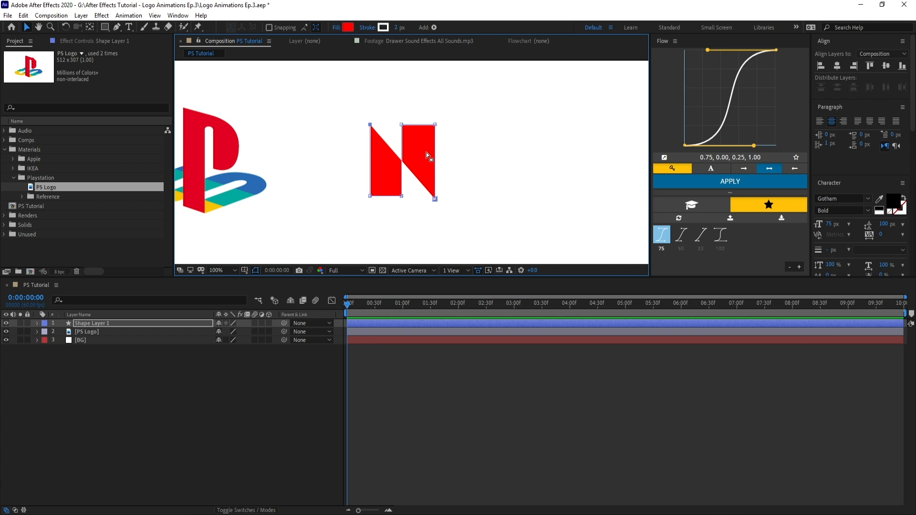
# Delete the fill from the S-shaped path in the shape layer's contents.
pyautogui.click(37, 323)
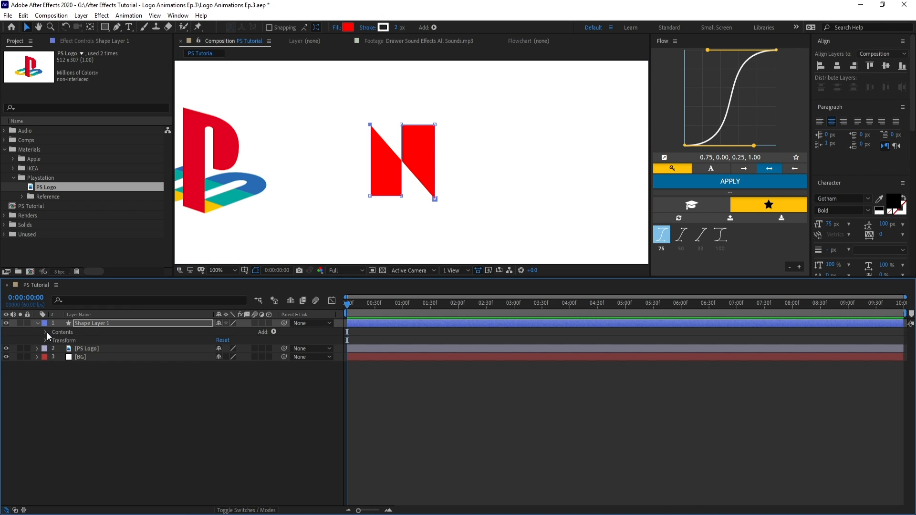
pyautogui.click(45, 331)
pyautogui.click(54, 340)
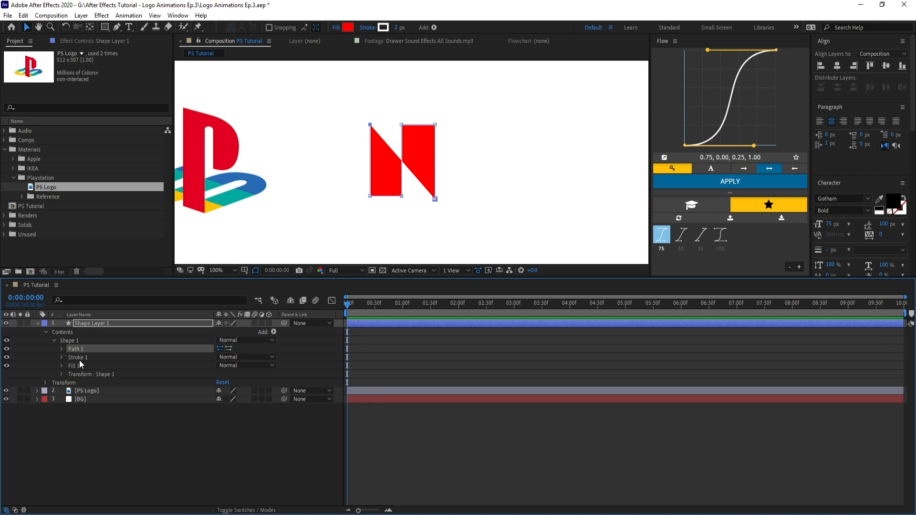
pyautogui.click(76, 365)
pyautogui.press('Delete')
# Sample the logo's blue as the shape's stroke colour and set the stroke width to 39.
pyautogui.click(75, 358)
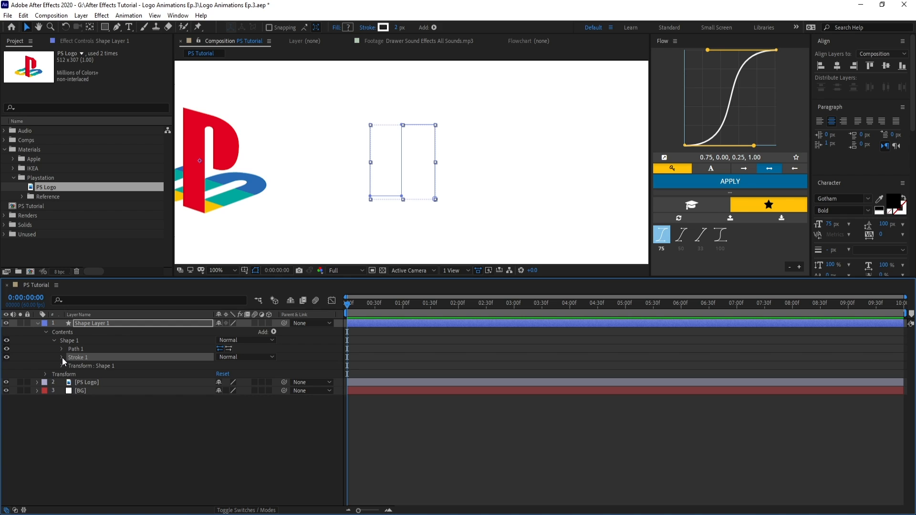
pyautogui.click(62, 357)
pyautogui.click(234, 374)
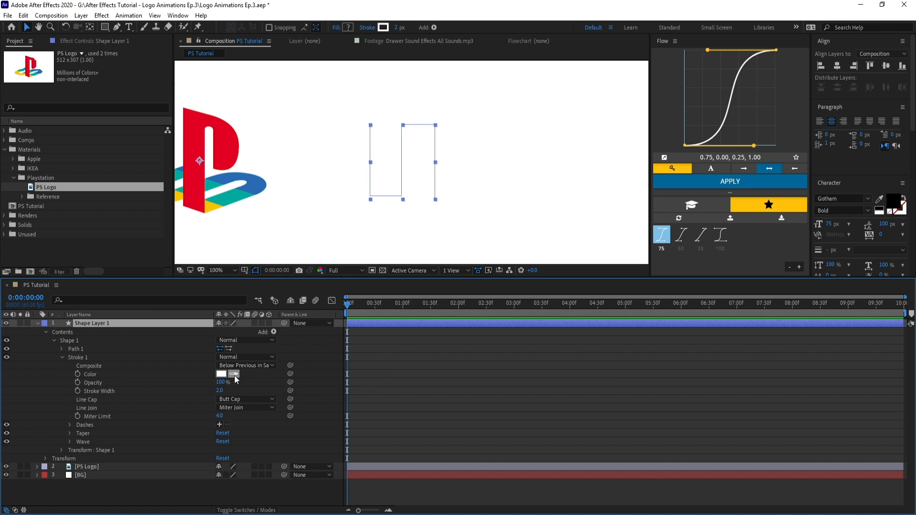
pyautogui.click(258, 182)
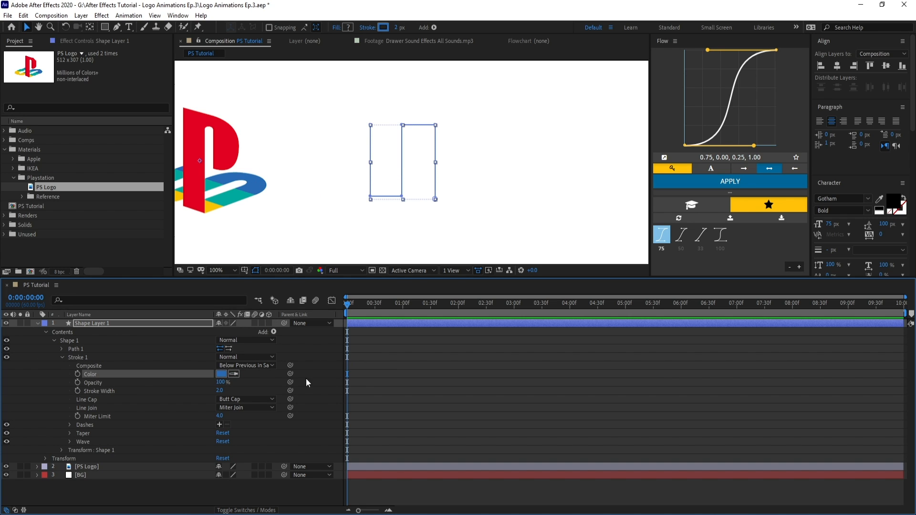
pyautogui.moveTo(226, 397); pyautogui.dragTo(248, 397)
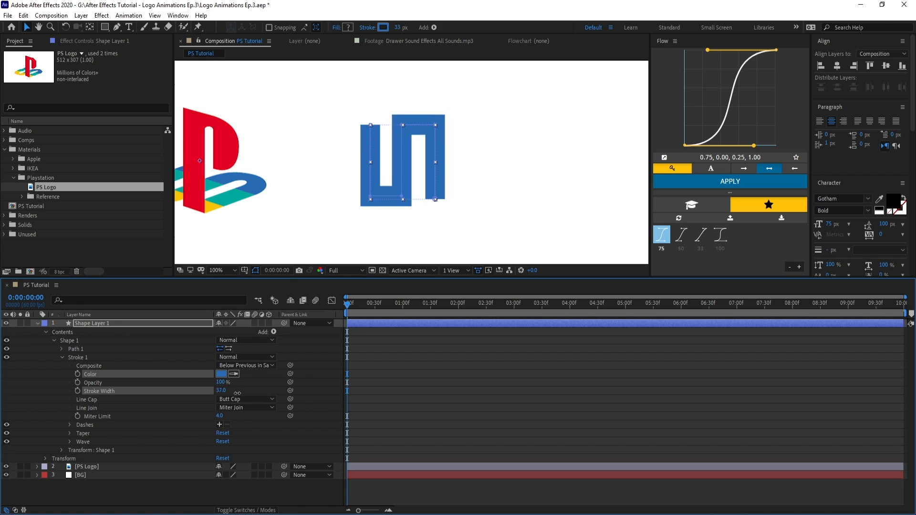
pyautogui.scroll(-2, 424, 187)
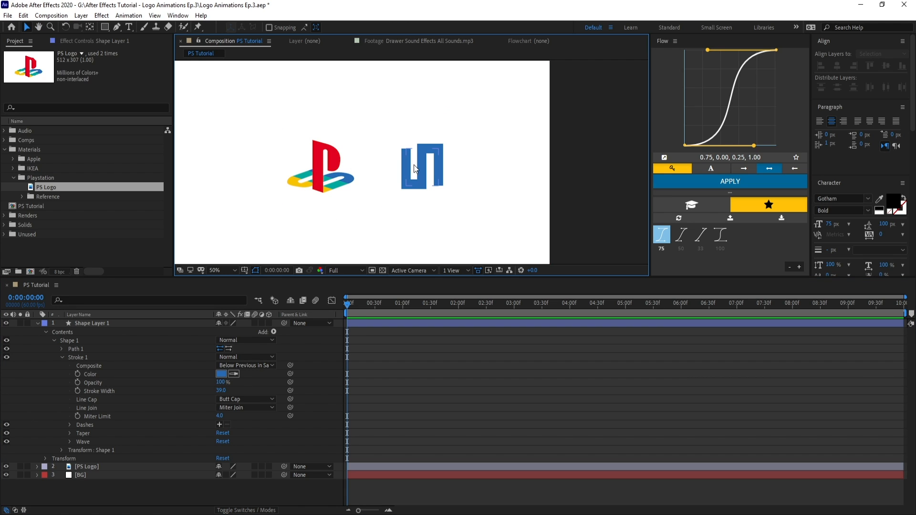
# Make the shape layer a 3D layer and rename it "S".
pyautogui.click(269, 323)
pyautogui.click(181, 325)
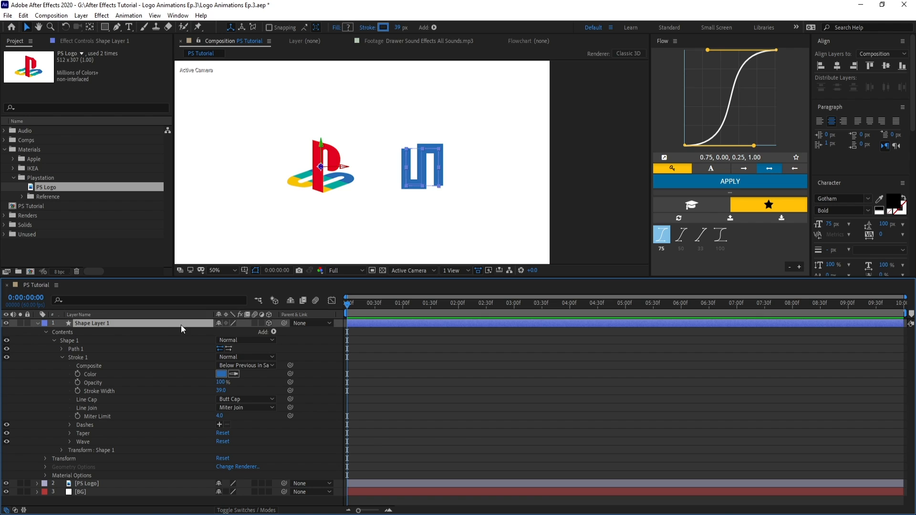
pyautogui.press('Return')
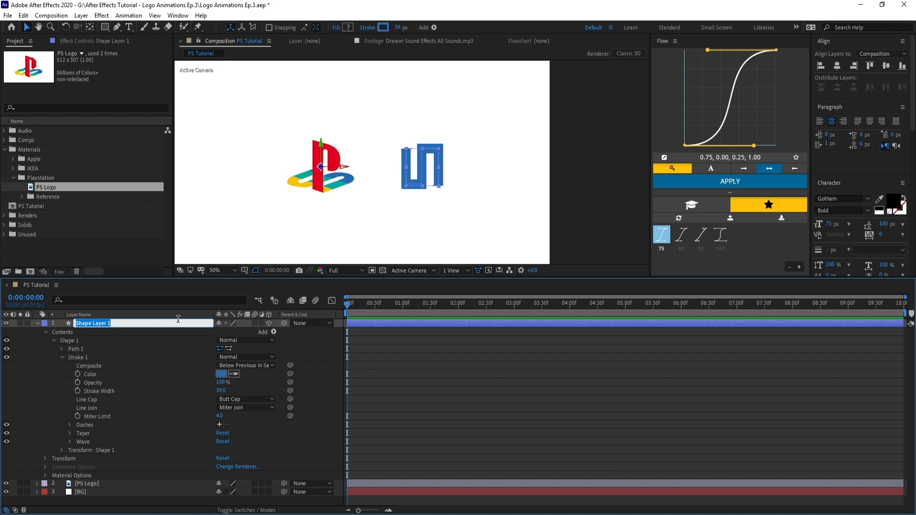
pyautogui.write('S')
pyautogui.click(395, 363)
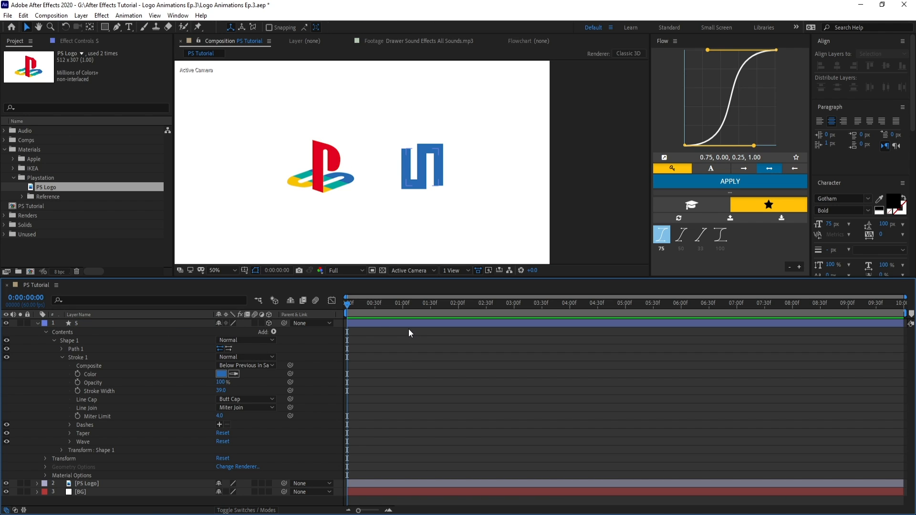
# Centre the S layer's anchor point on its content and centre the layer in the composition over the logo.
pyautogui.click(192, 326)
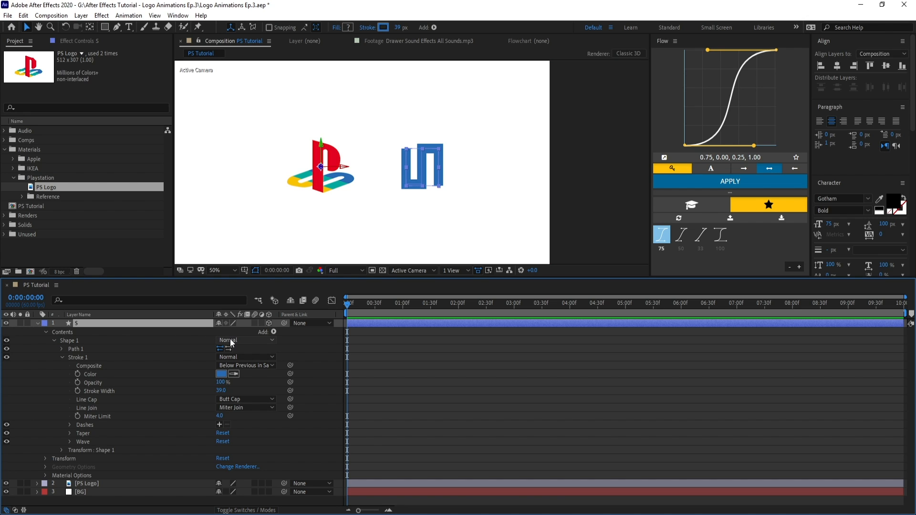
pyautogui.hotkey('ctrl', 'alt', 'Home')
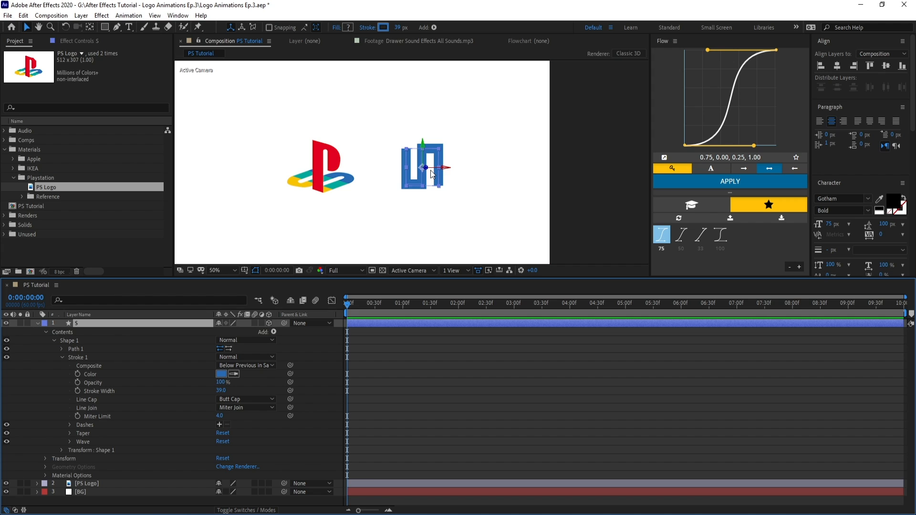
pyautogui.hotkey('ctrl', 'Home')
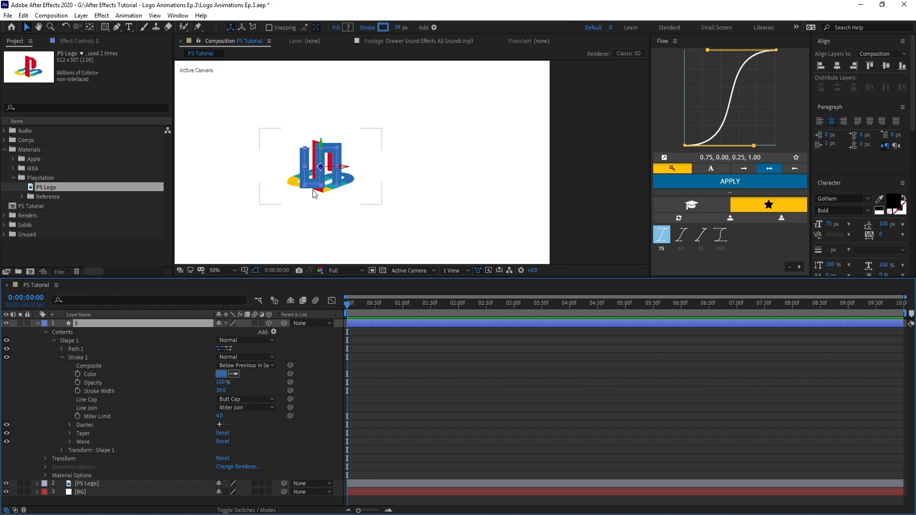
# Rotate the S layer about its X axis until it lies flat, edge-on to the view, and deselect it.
pyautogui.press('w')
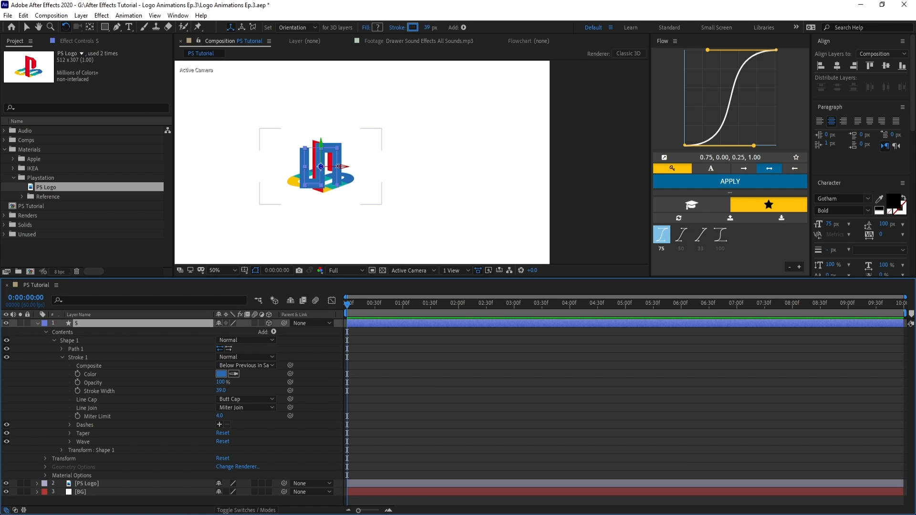
pyautogui.moveTo(337, 166); pyautogui.dragTo(345, 143)
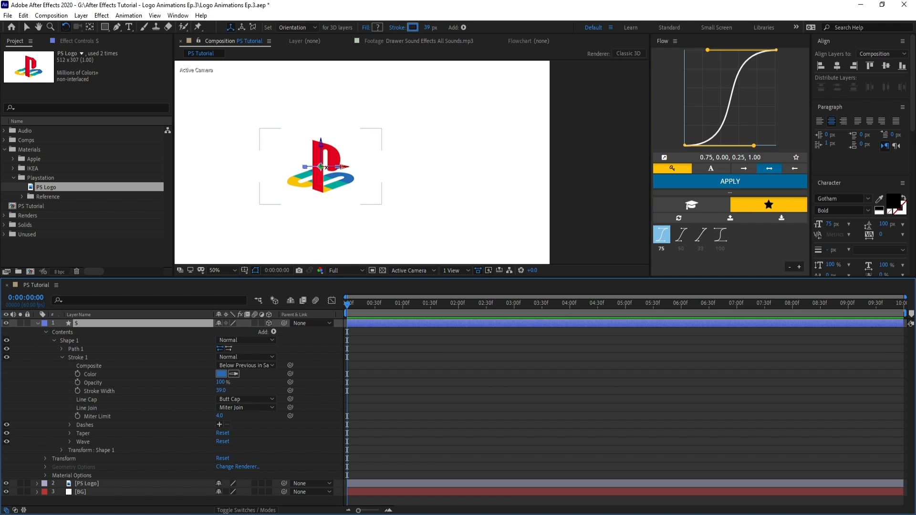
pyautogui.moveTo(315, 172); pyautogui.dragTo(320, 190)
pyautogui.hotkey('ctrl', 'z')
pyautogui.hotkey('ctrl', 'z')
pyautogui.click(414, 331)
pyautogui.press('v')
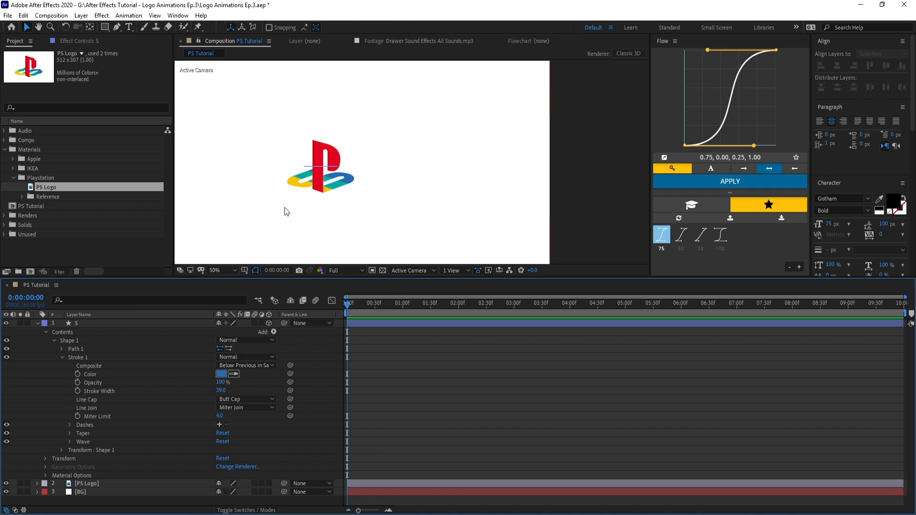
# Create a two-node camera named Camera 1 with the 50mm preset.
pyautogui.click(82, 15)
pyautogui.moveTo(107, 27)
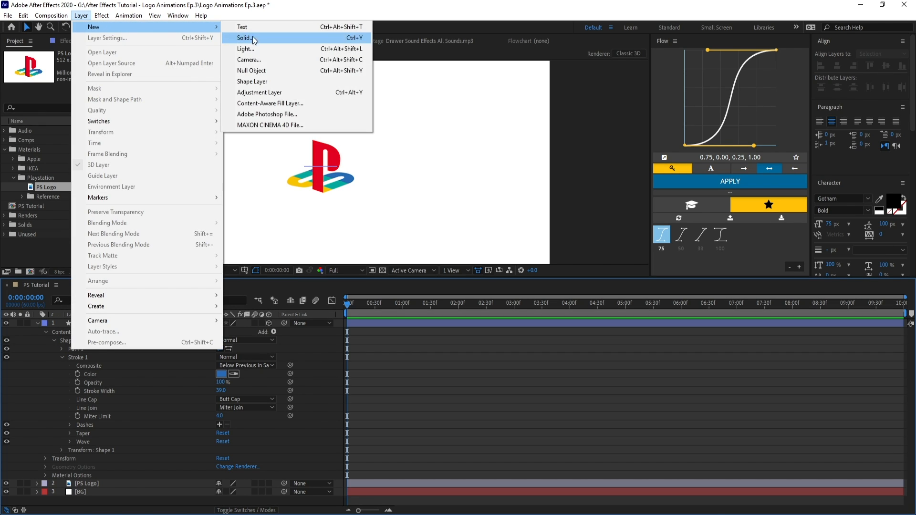
pyautogui.click(245, 60)
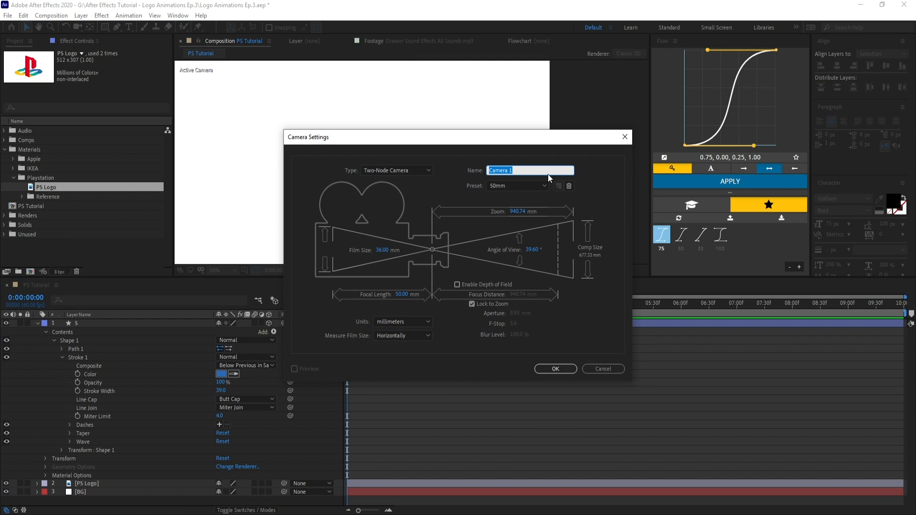
pyautogui.click(565, 372)
# Orbit the camera above and to the side of the flat S so its perspective resembles the logo's base.
pyautogui.press('c')
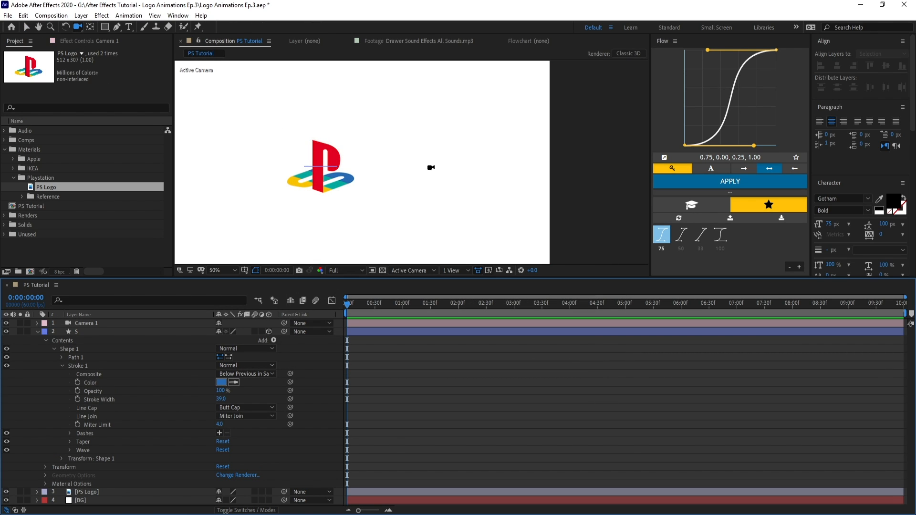
pyautogui.moveTo(430, 168)
pyautogui.mouseDown()
pyautogui.moveTo(384, 194)
pyautogui.moveTo(390, 209)
pyautogui.moveTo(373, 186)
pyautogui.moveTo(385, 123)
pyautogui.moveTo(380, 227)
pyautogui.moveTo(354, 91)
pyautogui.moveTo(365, 127)
pyautogui.moveTo(467, 186)
pyautogui.moveTo(415, 207)
pyautogui.moveTo(427, 185)
pyautogui.mouseUp()
pyautogui.hotkey('ctrl', 'z')
pyautogui.scroll(-2, 421, 187)
pyautogui.click(421, 185)
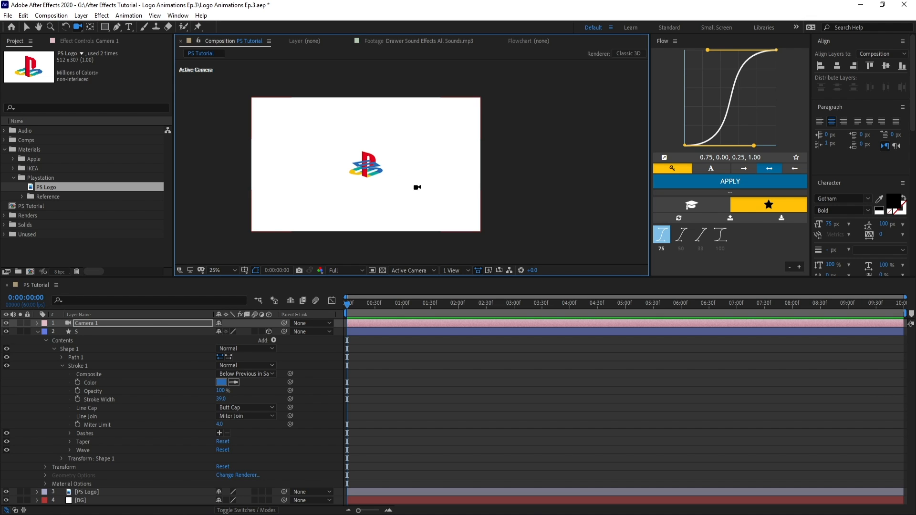
pyautogui.hotkey('ctrl', 'z')
pyautogui.scroll(2, 382, 181)
pyautogui.moveTo(381, 182)
pyautogui.mouseDown()
pyautogui.moveTo(429, 182)
pyautogui.moveTo(363, 201)
pyautogui.moveTo(397, 185)
pyautogui.mouseUp()
pyautogui.press('c')
pyautogui.hotkey('ctrl', 'z')
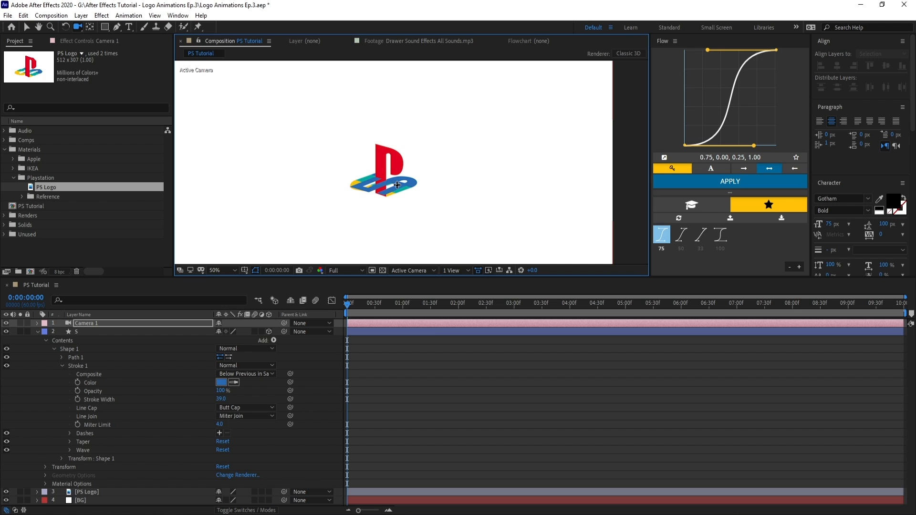
pyautogui.hotkey('ctrl', 'z')
# Fine-tune the camera's angle and position until the strokes of the flat S line up with the S in the logo.
pyautogui.scroll(1, 385, 213)
pyautogui.moveTo(401, 213); pyautogui.dragTo(496, 159)
pyautogui.scroll(1, 379, 237)
pyautogui.press('space')
pyautogui.moveTo(455, 211); pyautogui.dragTo(489, 170)
pyautogui.click(78, 27)
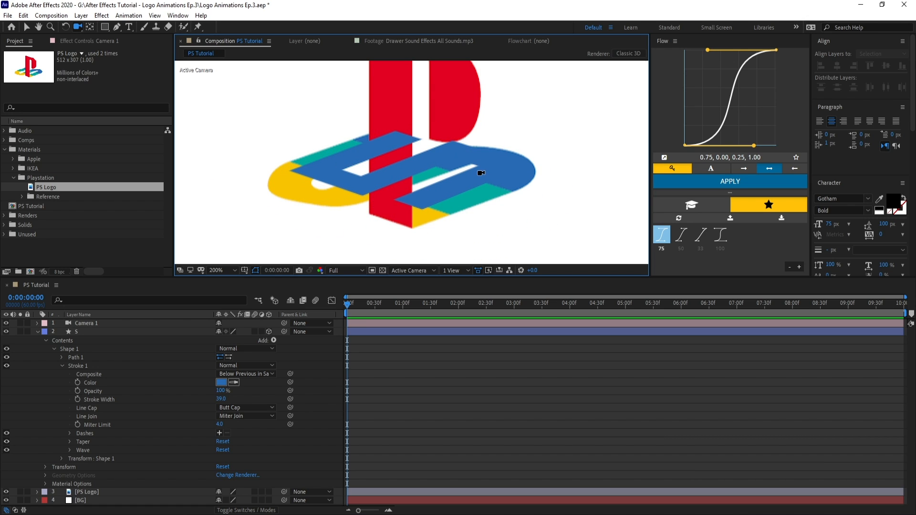
pyautogui.press('v')
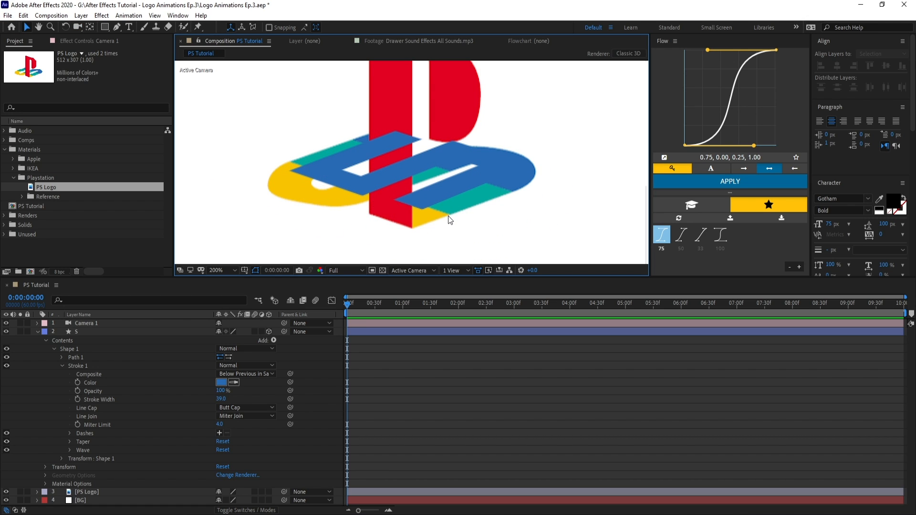
pyautogui.press('h')
pyautogui.moveTo(448, 215); pyautogui.dragTo(474, 196)
pyautogui.press('c')
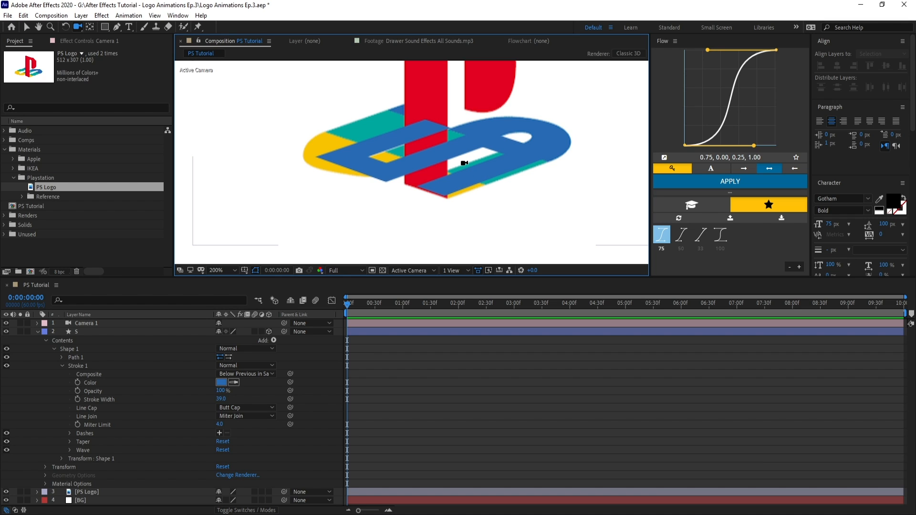
# Save the project with the camera aligned to the logo.
pyautogui.scroll(-1, 448, 191)
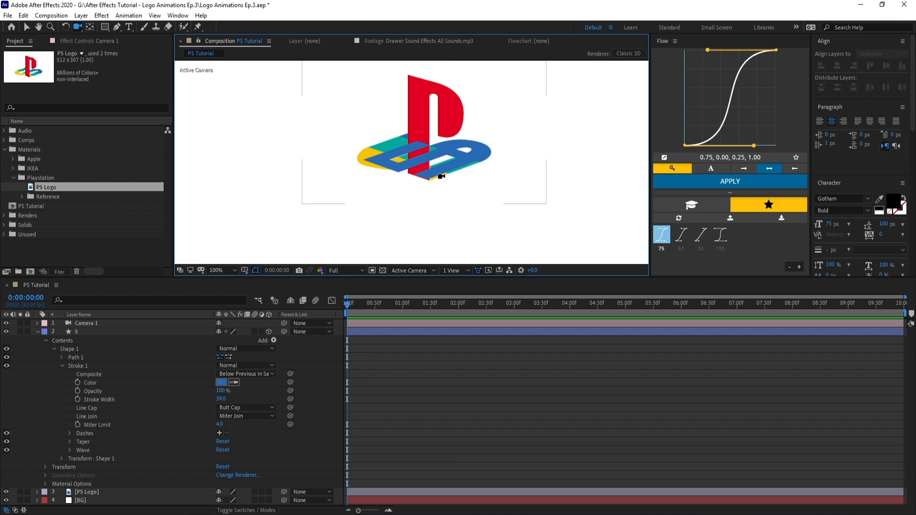
pyautogui.press('space')
pyautogui.moveTo(456, 160); pyautogui.dragTo(444, 173)
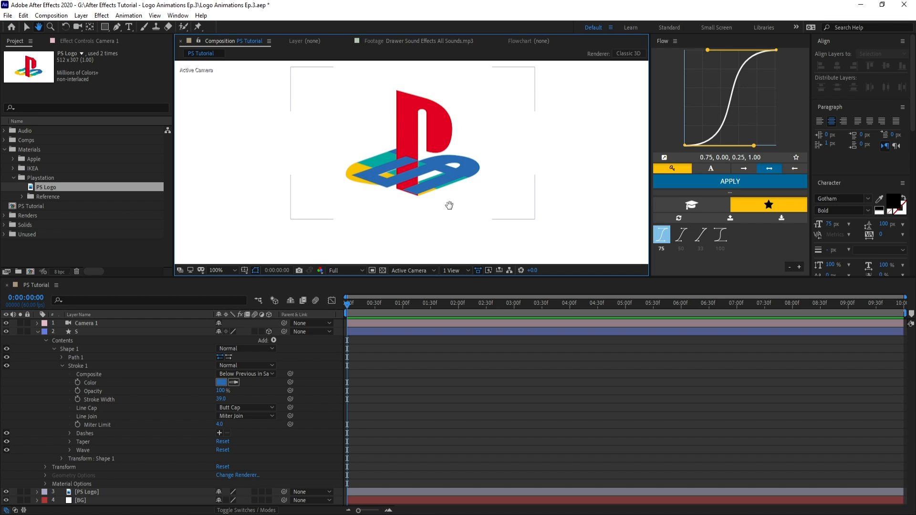
pyautogui.press('.')
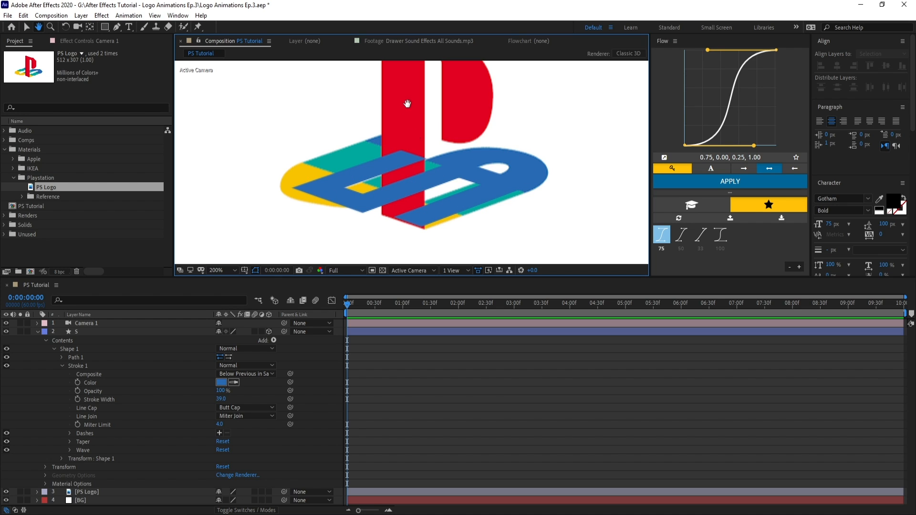
pyautogui.press(',')
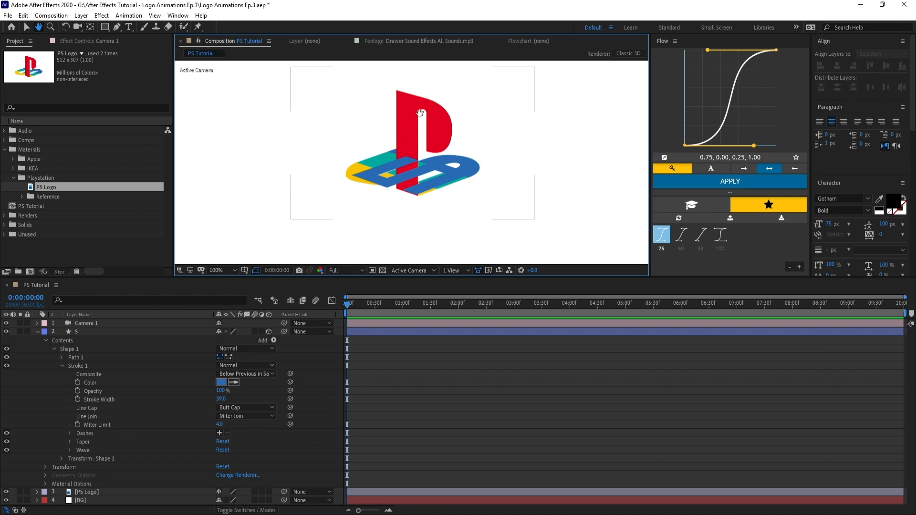
pyautogui.press('v')
pyautogui.hotkey('ctrl', 's')
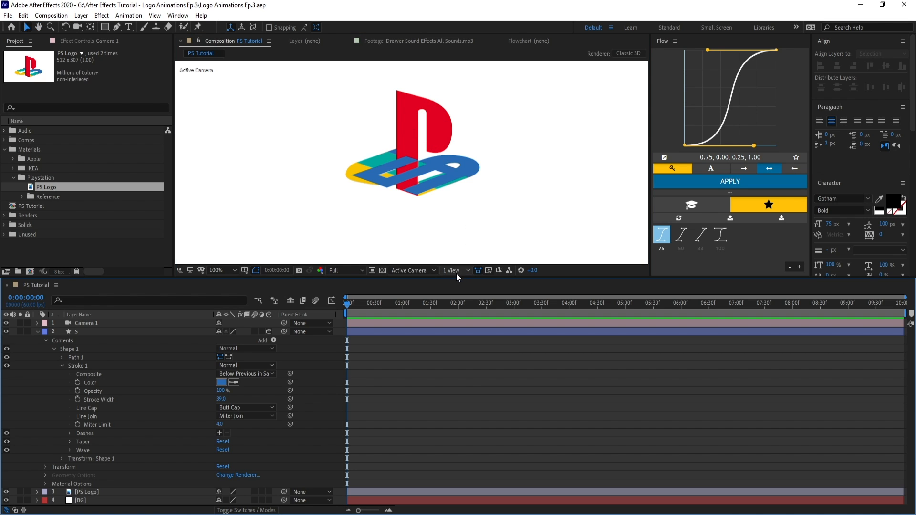
# Split the composition viewer into two horizontal views, the first showing Active Camera and the second showing Top.
pyautogui.click(455, 271)
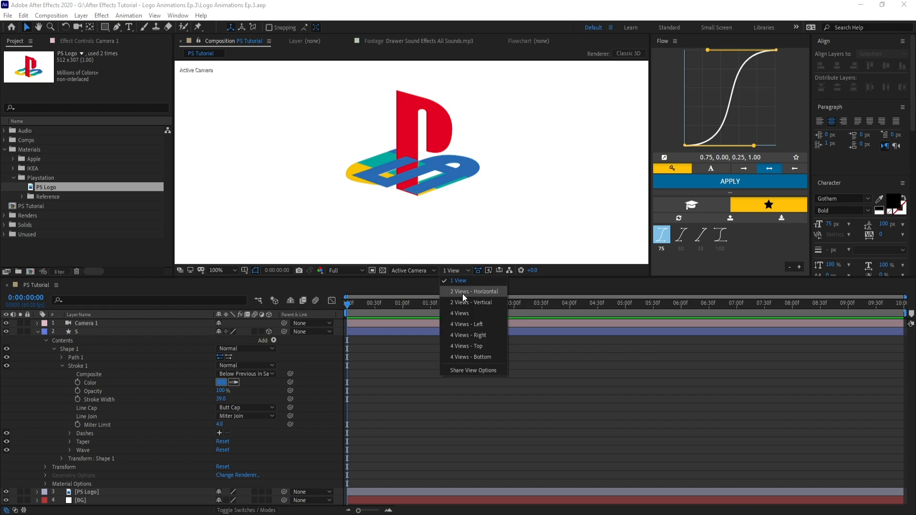
pyautogui.click(462, 292)
pyautogui.click(370, 250)
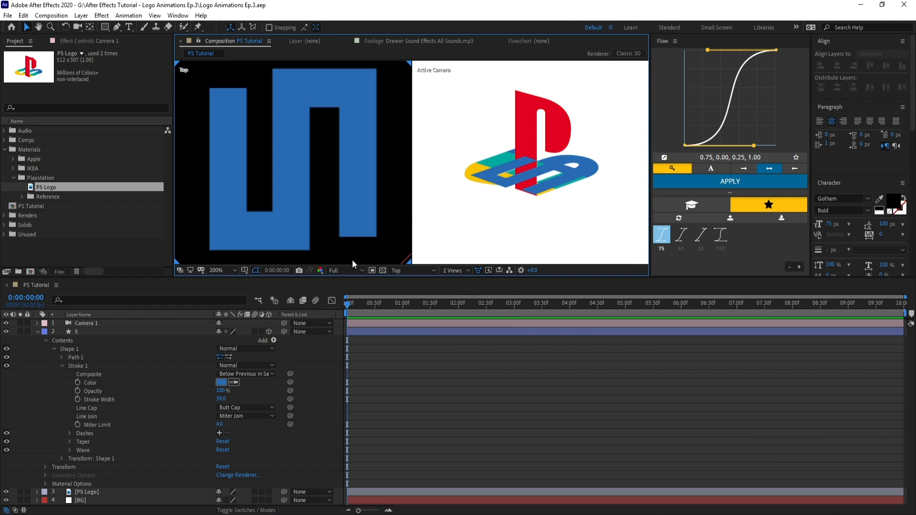
pyautogui.click(405, 271)
pyautogui.click(409, 284)
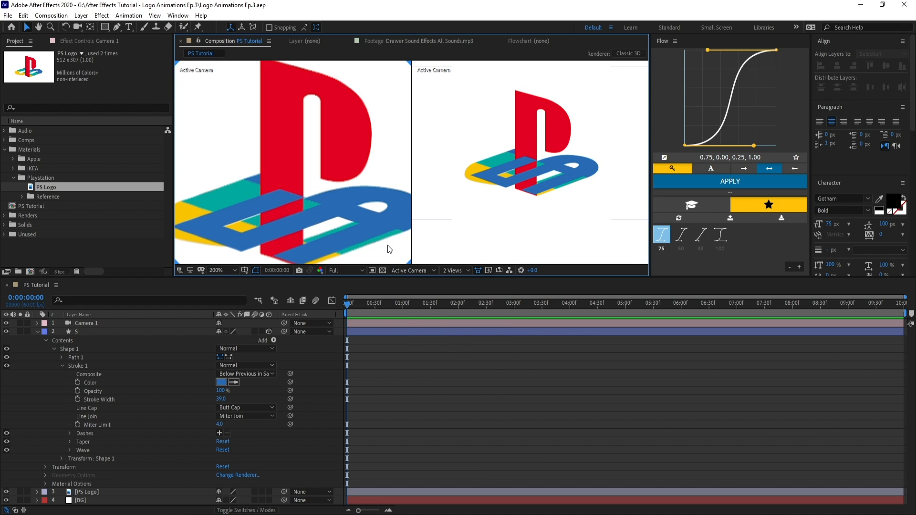
pyautogui.click(526, 249)
pyautogui.click(435, 270)
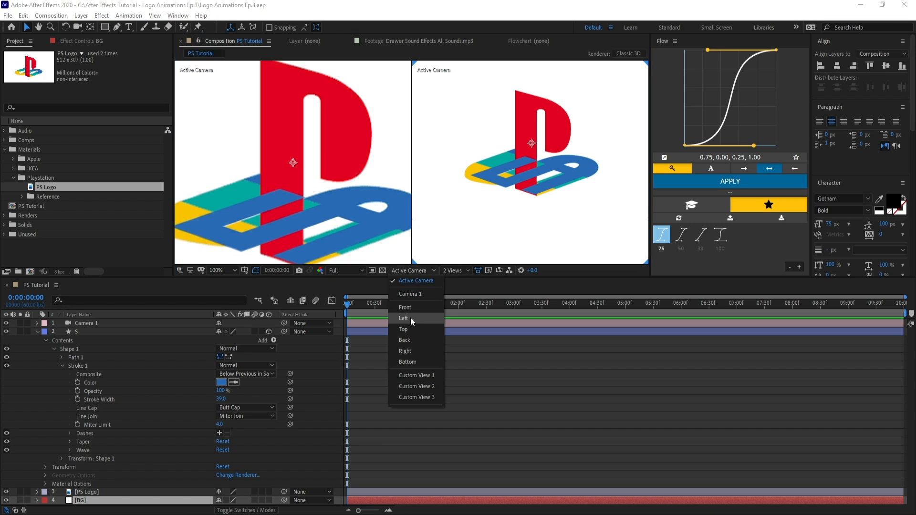
pyautogui.click(405, 331)
# Select the right-hand end point of the S path in the Top view and try nudging it to the right.
pyautogui.moveTo(544, 195); pyautogui.dragTo(533, 199)
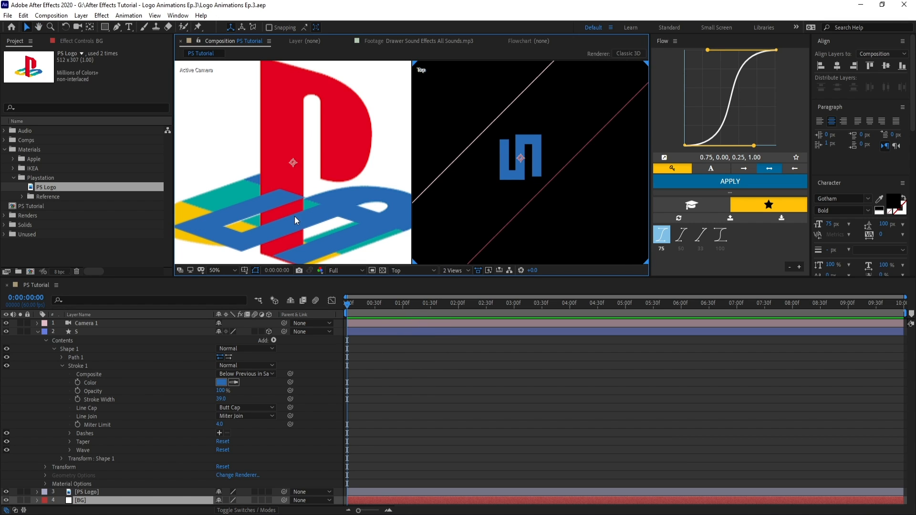
pyautogui.scroll(-1, 294, 216)
pyautogui.moveTo(315, 213); pyautogui.dragTo(281, 217)
pyautogui.scroll(1, 528, 172)
pyautogui.moveTo(528, 173); pyautogui.dragTo(533, 191)
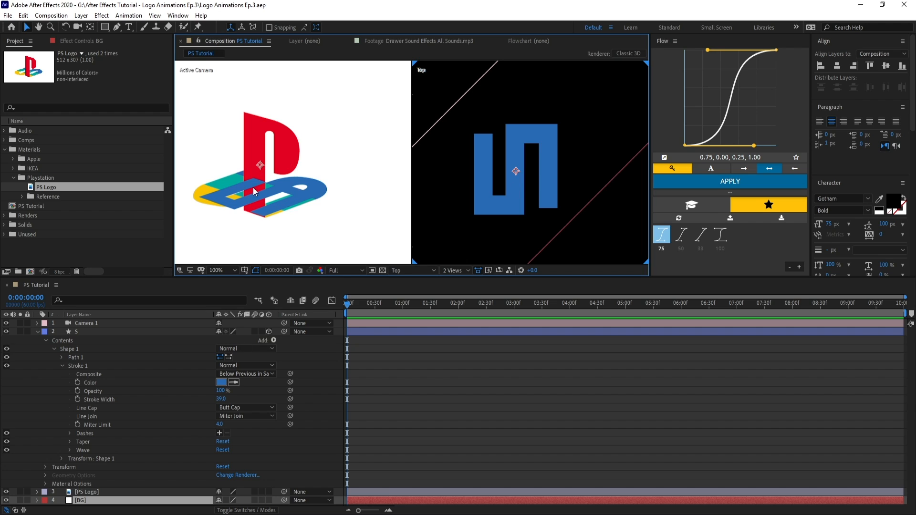
pyautogui.click(133, 331)
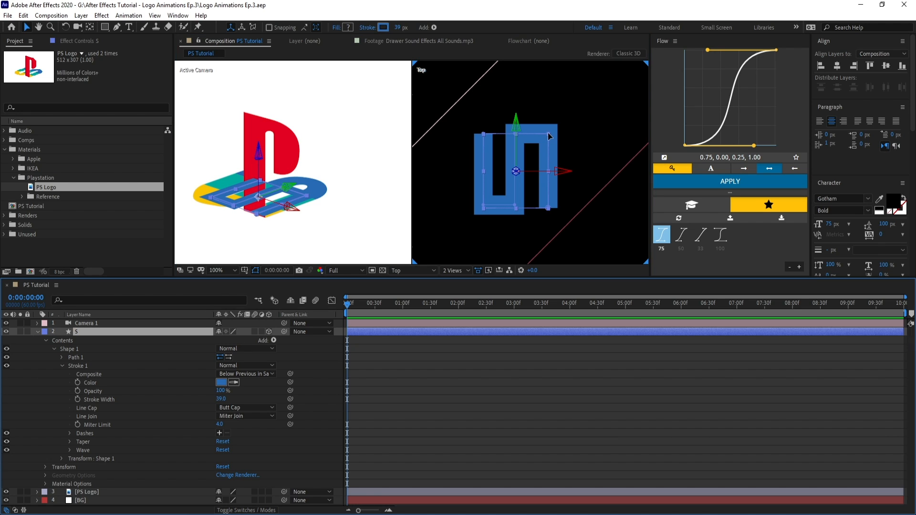
pyautogui.press('g')
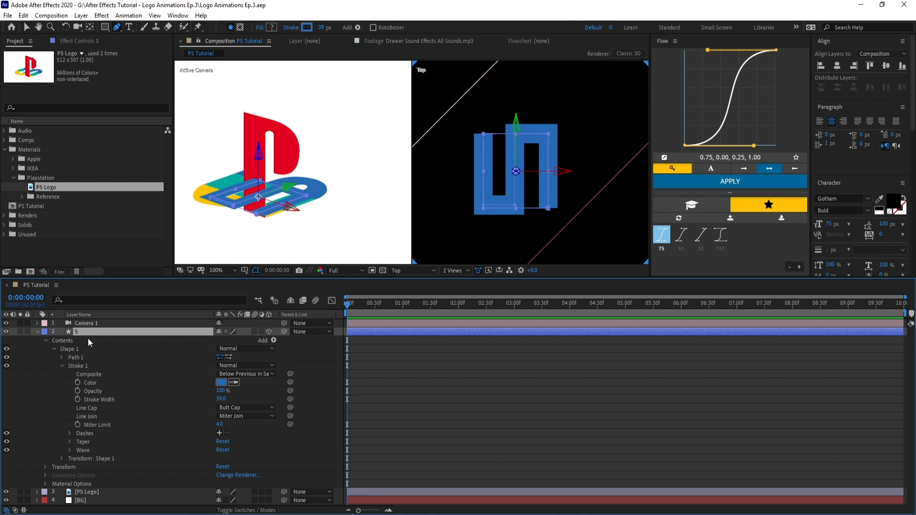
pyautogui.click(546, 130)
pyautogui.press('v')
pyautogui.moveTo(580, 107); pyautogui.dragTo(543, 212)
pyautogui.press('Right')
pyautogui.press('Right')
pyautogui.press('Right')
pyautogui.press('Right')
pyautogui.press('Right')
pyautogui.press('Right')
pyautogui.press('Right')
pyautogui.press('Right')
pyautogui.press('Right')
pyautogui.press('Right')
pyautogui.press('Right')
pyautogui.press('Right')
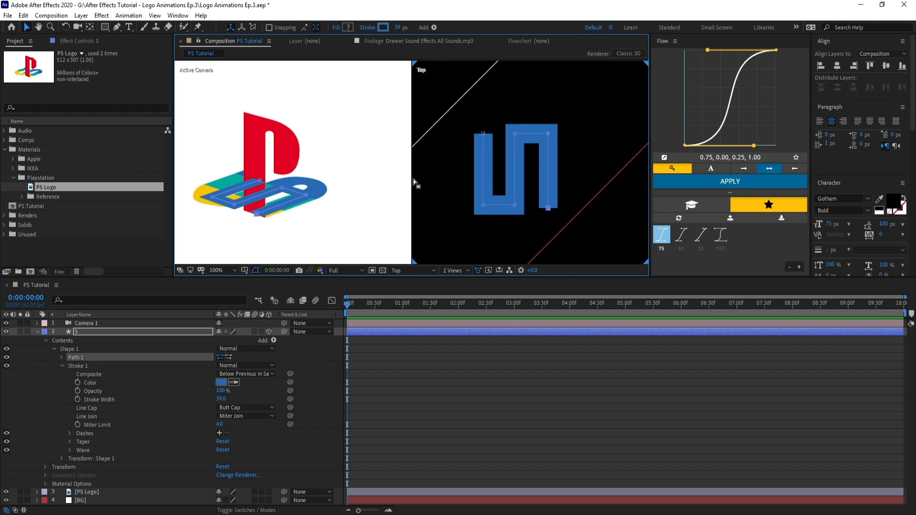
# In the Top view, move the S path's left leg outward and shift its middle segment slightly left to follow the logo.
pyautogui.moveTo(465, 123); pyautogui.dragTo(463, 210)
pyautogui.moveTo(481, 106); pyautogui.dragTo(430, 165)
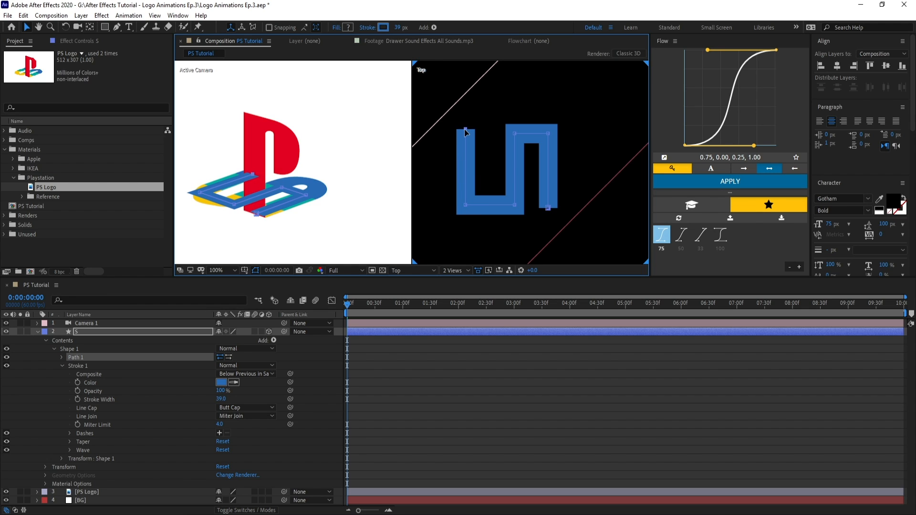
pyautogui.moveTo(466, 133); pyautogui.dragTo(505, 132)
pyautogui.hotkey('ctrl', 'z')
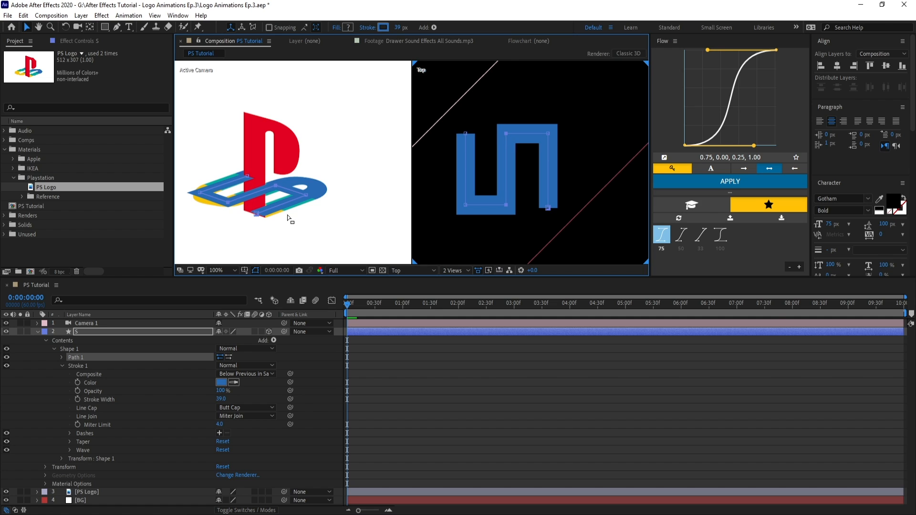
# Move the S path's two upper-right corner points upward in the Top view to reach the outer curve of the logo's S.
pyautogui.scroll(1, 285, 218)
pyautogui.moveTo(268, 242); pyautogui.dragTo(320, 192)
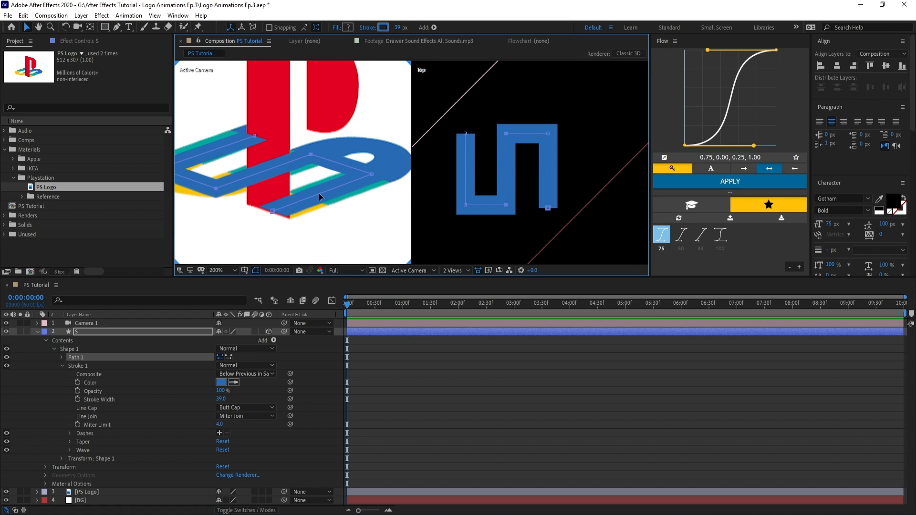
pyautogui.moveTo(547, 143); pyautogui.dragTo(546, 152)
pyautogui.moveTo(360, 176); pyautogui.dragTo(327, 193)
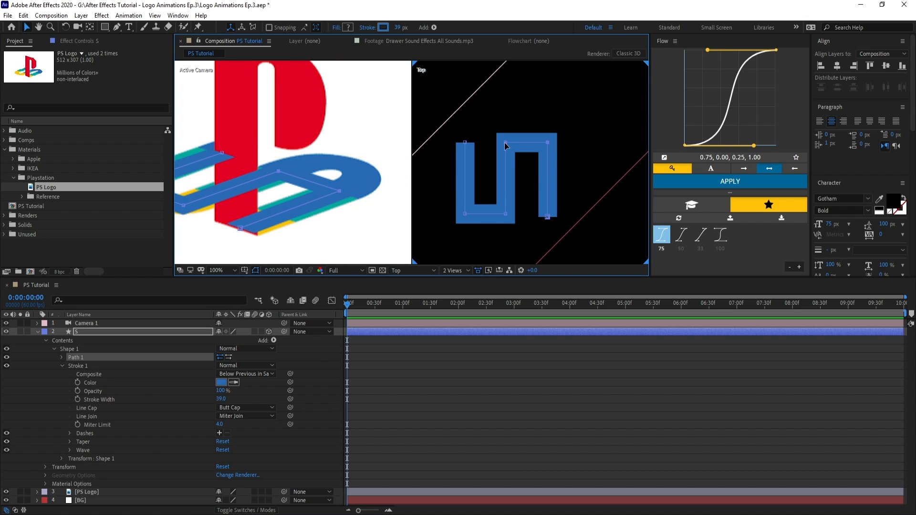
pyautogui.moveTo(505, 142); pyautogui.dragTo(511, 119)
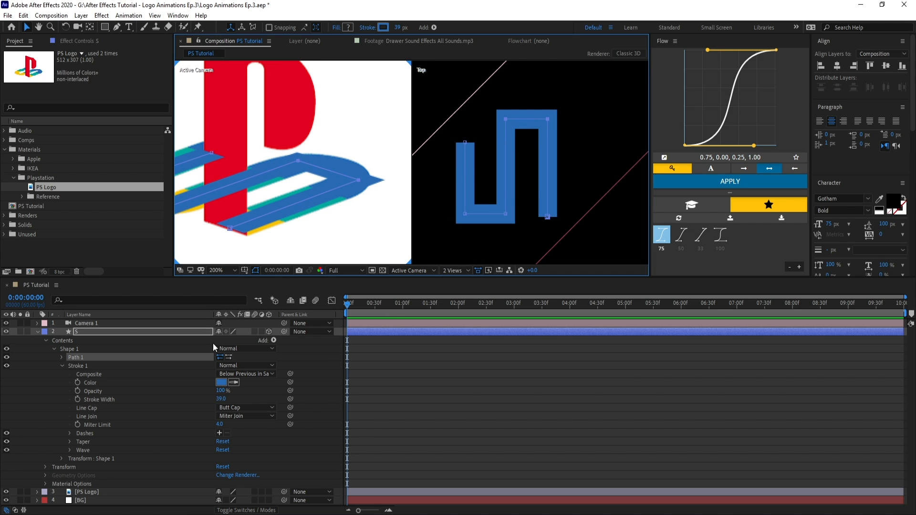
# Add Round Corners to the S shape layer and increase the radius so its bends follow the logo's curves.
pyautogui.click(124, 330)
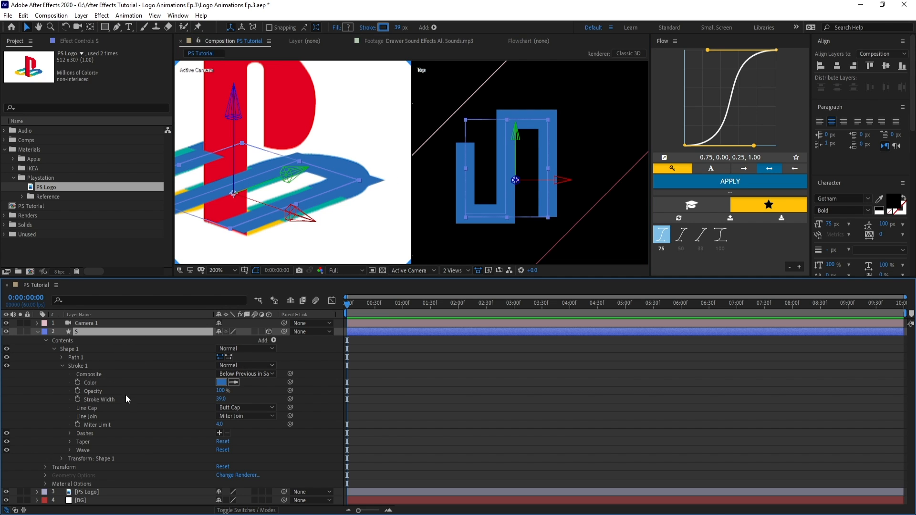
pyautogui.click(274, 340)
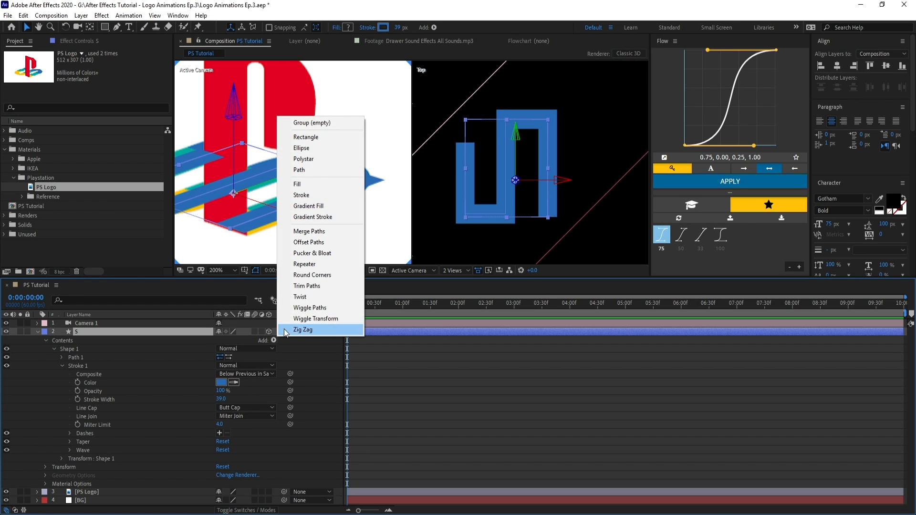
pyautogui.click(313, 276)
pyautogui.click(554, 129)
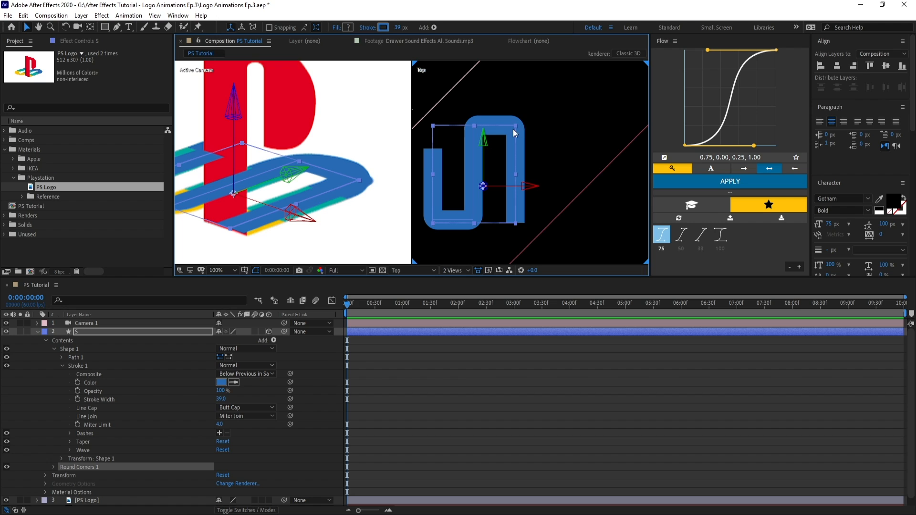
pyautogui.click(53, 467)
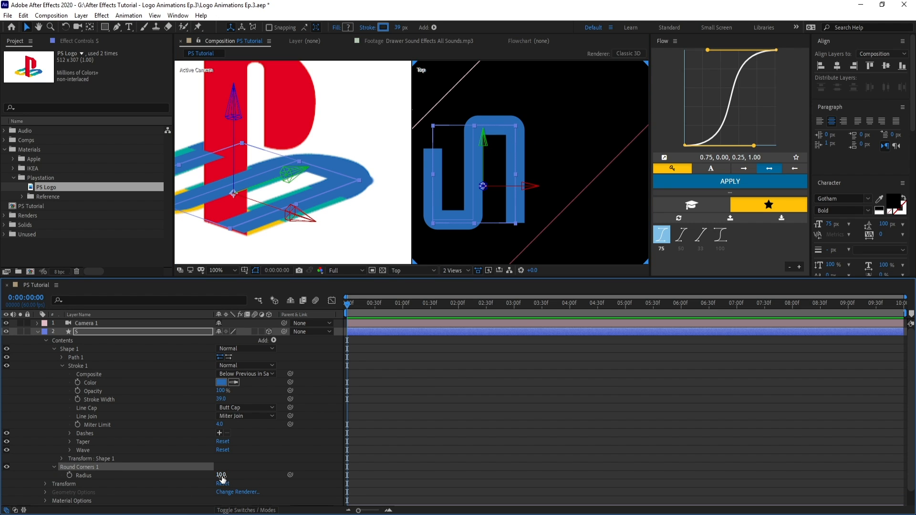
pyautogui.moveTo(221, 476)
pyautogui.mouseDown()
pyautogui.moveTo(240, 477)
pyautogui.moveTo(230, 476)
pyautogui.mouseUp()
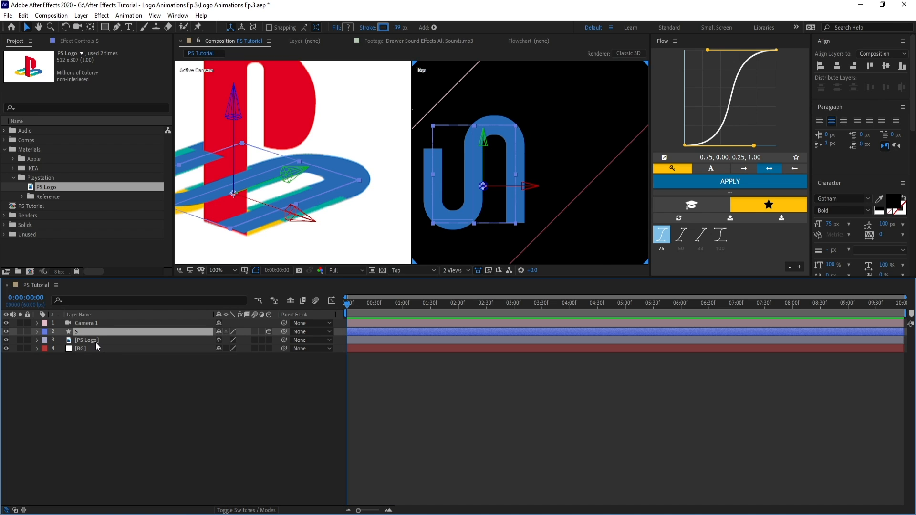
# Set the opacity of both the S layer and the PS Logo layer to 50%.
pyautogui.keyDown('shift'); pyautogui.click(96, 342); pyautogui.keyUp('shift')
pyautogui.press('t')
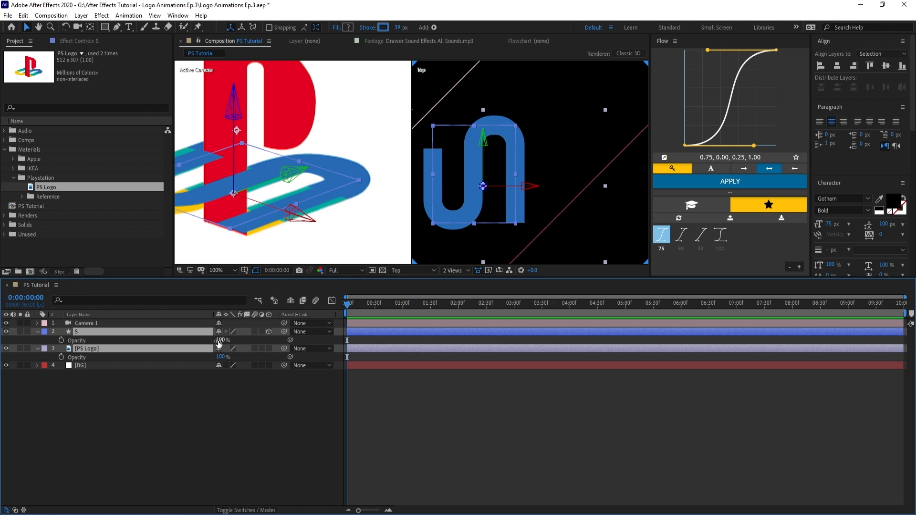
pyautogui.click(220, 339)
pyautogui.write('50')
pyautogui.press('Return')
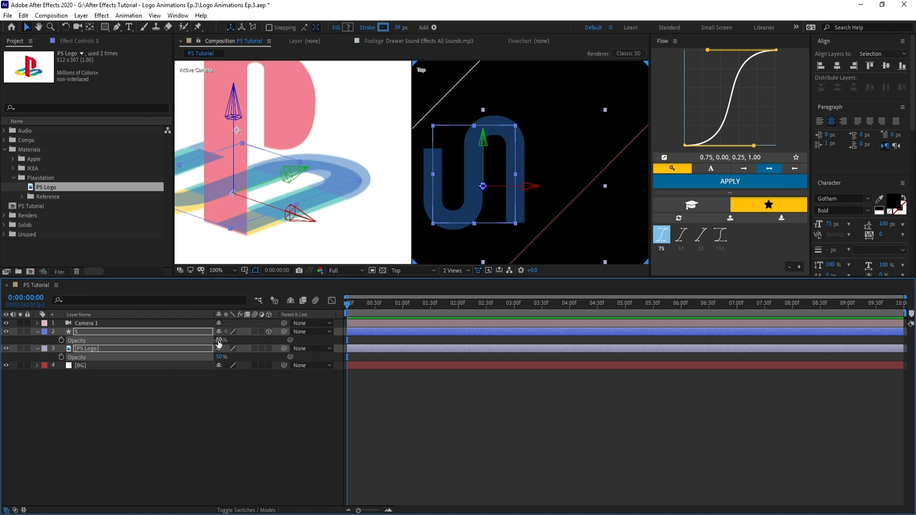
# Increase the S layer's stroke width to 55 to cover the width of the logo's S.
pyautogui.click(305, 426)
pyautogui.moveTo(263, 210); pyautogui.dragTo(306, 222)
pyautogui.click(37, 332)
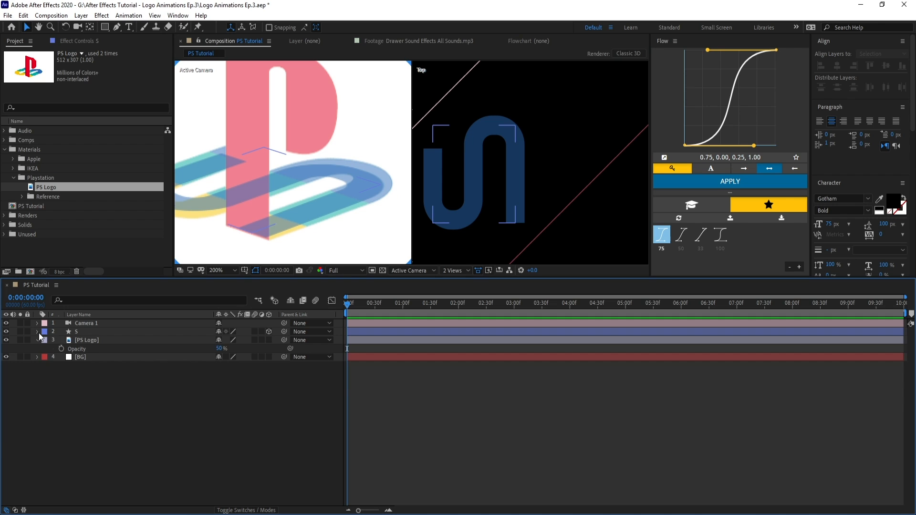
pyautogui.click(37, 331)
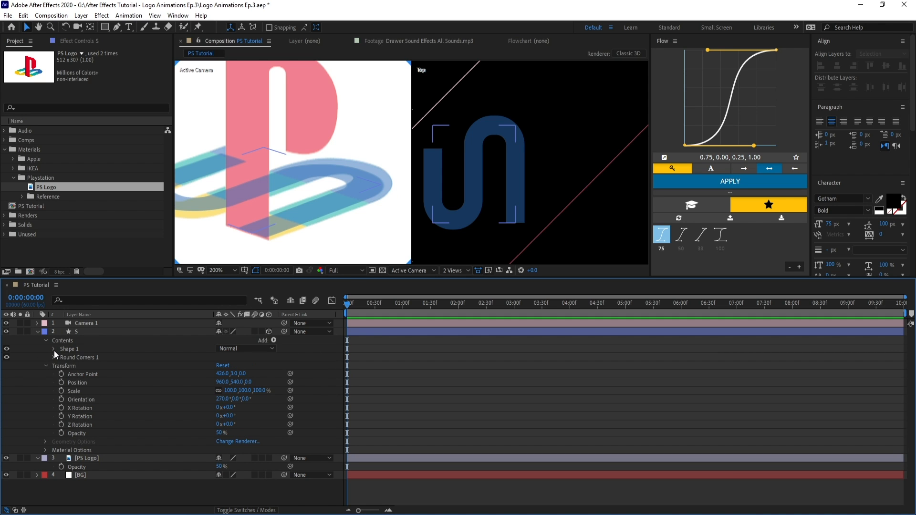
pyautogui.click(54, 349)
pyautogui.click(62, 366)
pyautogui.moveTo(220, 398); pyautogui.dragTo(226, 398)
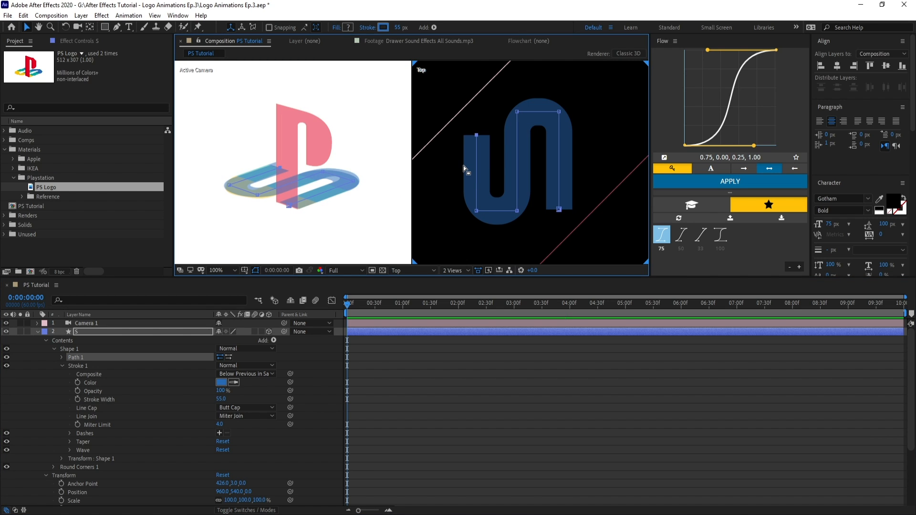
# Move the left-hand end point of the S path upward in the Top view to reach the logo's end edge.
pyautogui.hotkey('shift', 'Up')
pyautogui.hotkey('shift', 'Up')
pyautogui.scroll(3, 289, 176)
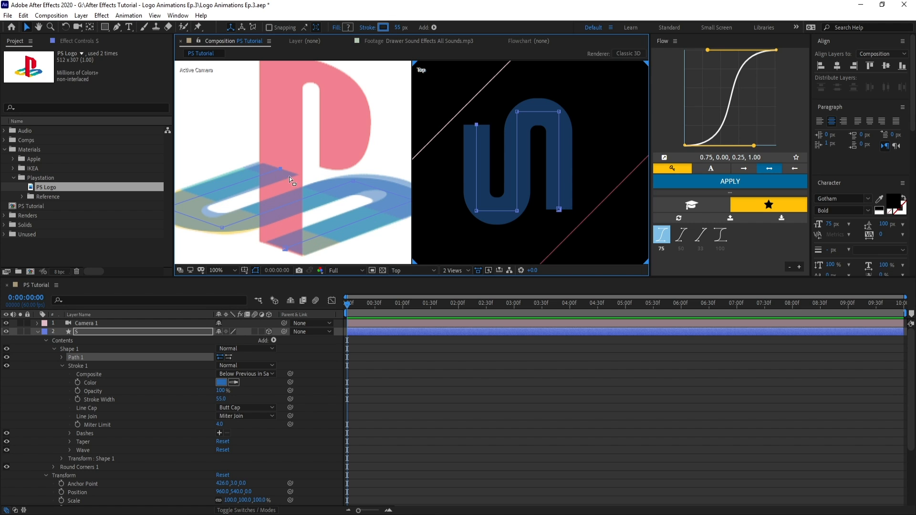
pyautogui.scroll(-2, 531, 177)
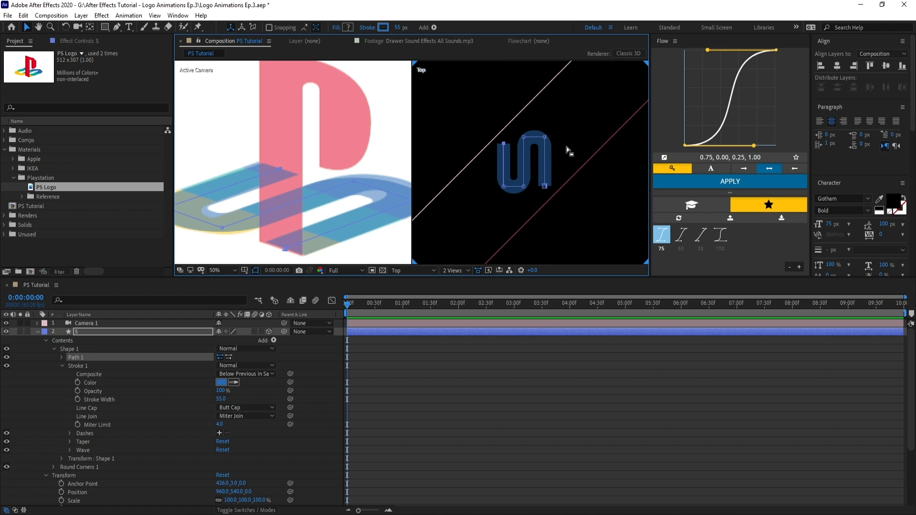
pyautogui.press('.')
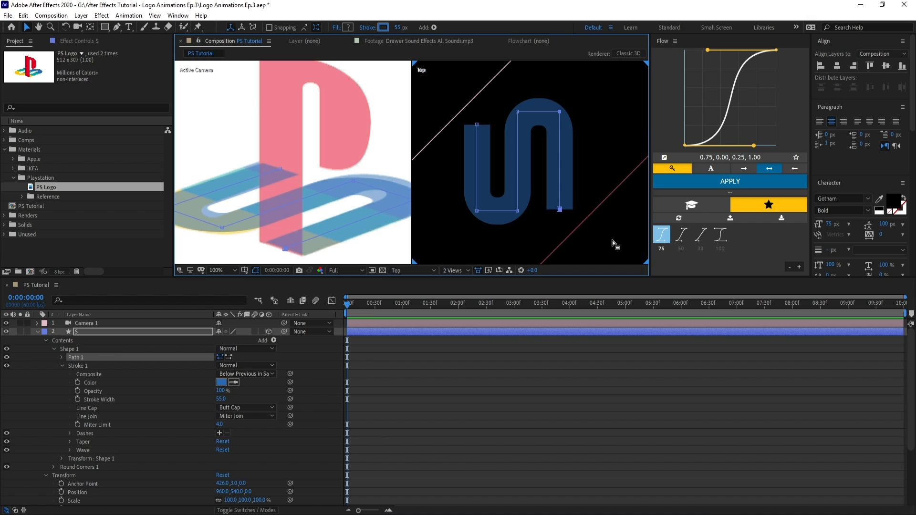
pyautogui.scroll(-3, 296, 244)
# Try repositioning the S path's right-hand end point to match the logo's edge in the Active Camera view.
pyautogui.click(296, 199)
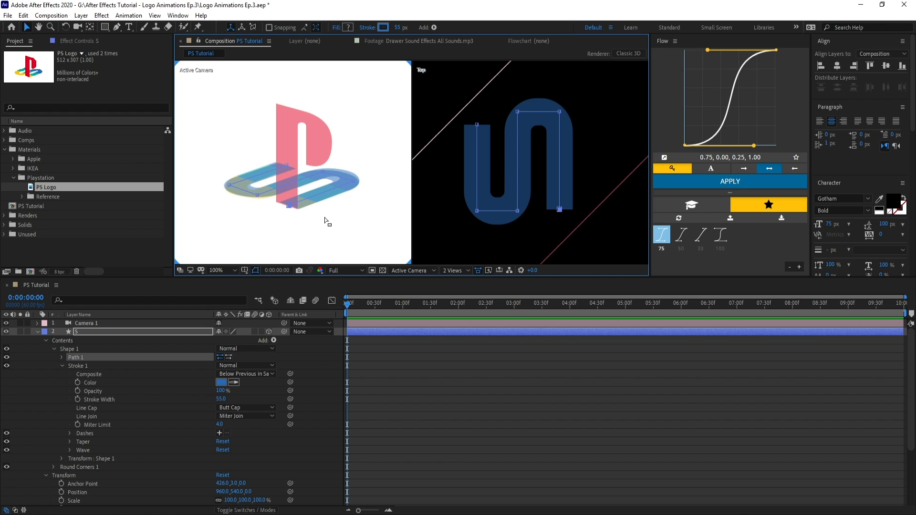
pyautogui.hotkey('shift', 'Up')
pyautogui.hotkey('shift', 'Right')
pyautogui.hotkey('shift', 'Right')
pyautogui.hotkey('shift', 'Right')
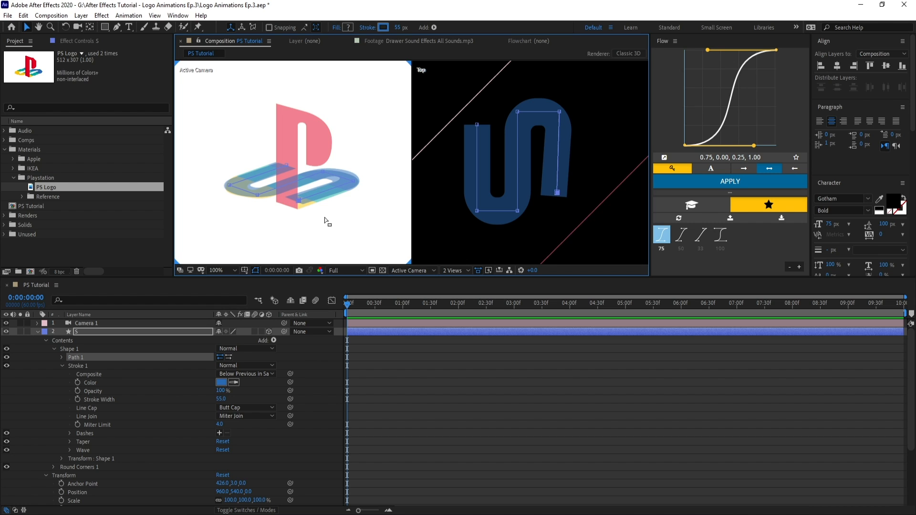
pyautogui.hotkey('shift', 'Down')
pyautogui.hotkey('shift', 'Down')
pyautogui.hotkey('shift', 'Down')
pyautogui.hotkey('shift', 'Up')
pyautogui.hotkey('shift', 'Up')
pyautogui.hotkey('shift', 'Up')
pyautogui.hotkey('shift', 'Up')
pyautogui.hotkey('shift', 'Up')
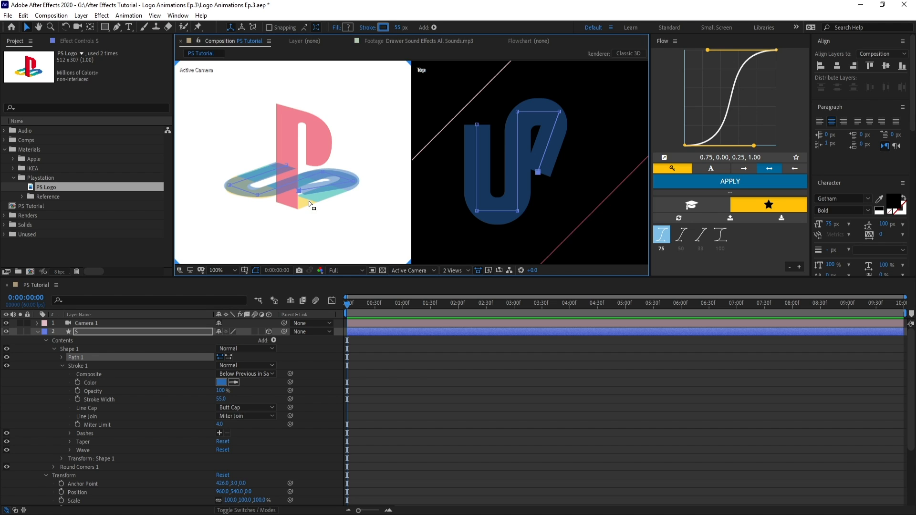
pyautogui.moveTo(300, 191); pyautogui.dragTo(302, 206)
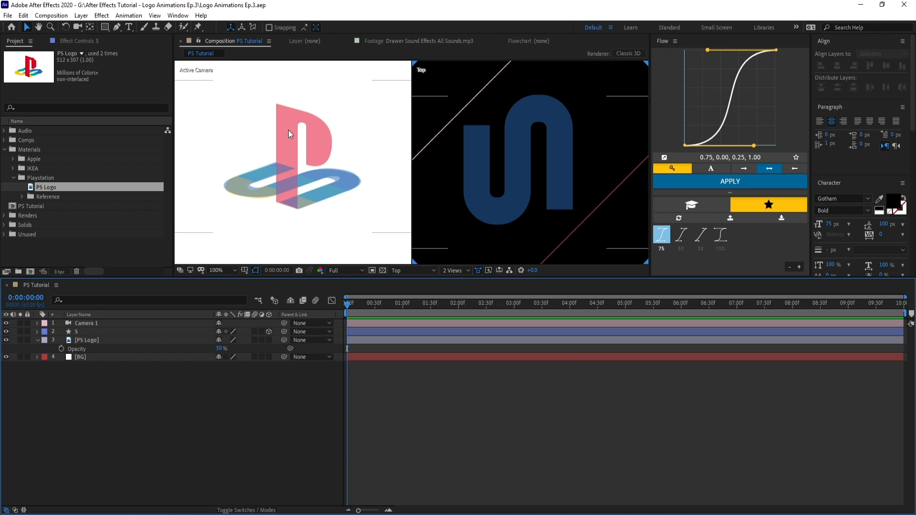
# Draw a red rectangle about 50 by 221 px over the P's stem in the Active Camera view.
pyautogui.click(314, 182)
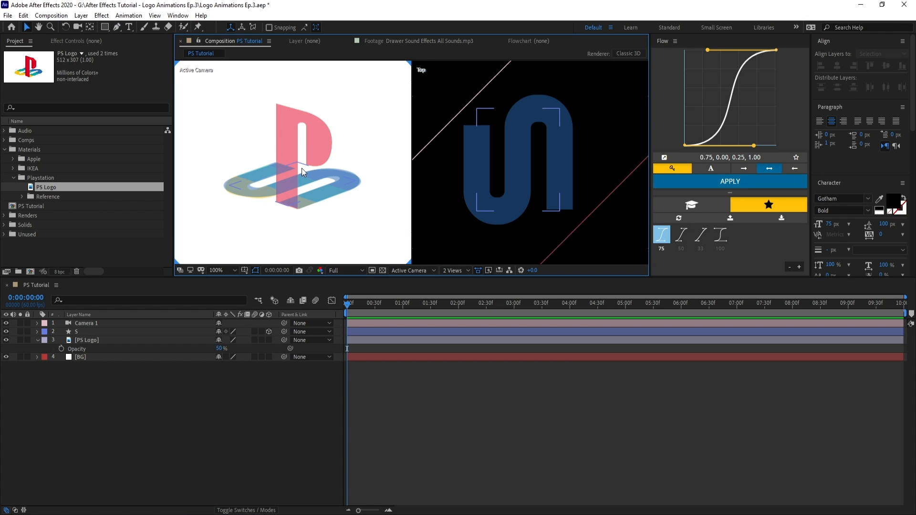
pyautogui.click(105, 27)
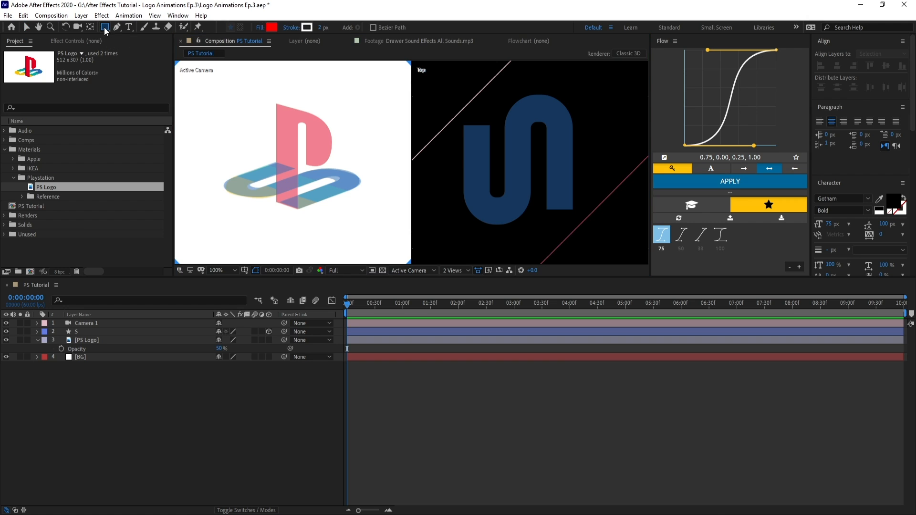
pyautogui.moveTo(275, 103)
pyautogui.mouseDown()
pyautogui.moveTo(284, 191)
pyautogui.moveTo(300, 212)
pyautogui.mouseUp()
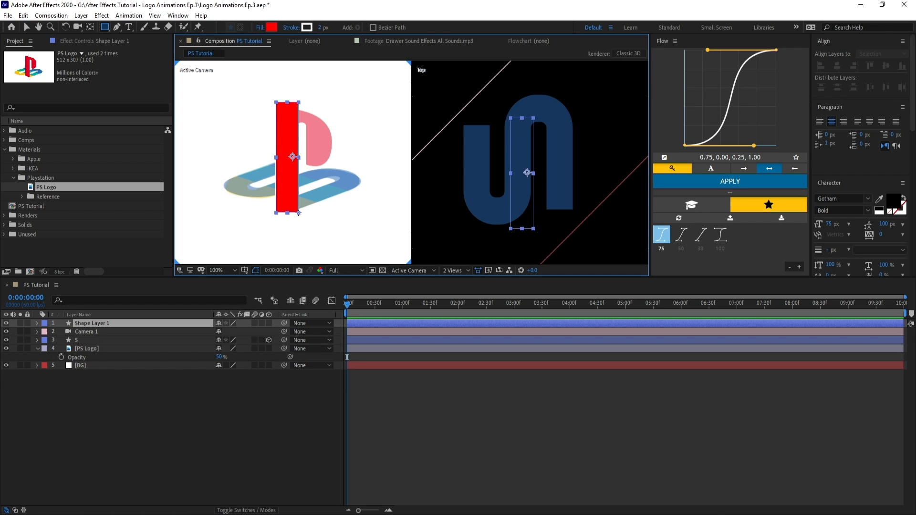
pyautogui.press('v')
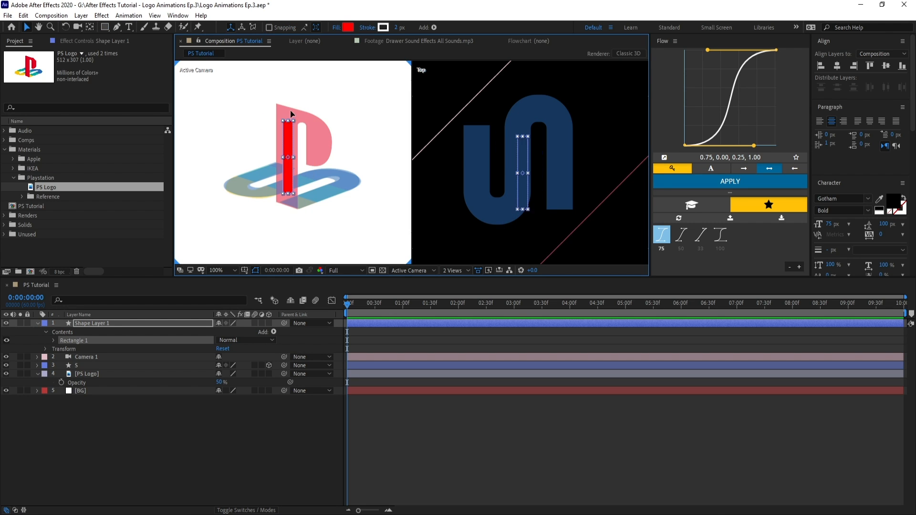
# Convert the red rectangle's path to a Bezier path.
pyautogui.click(53, 341)
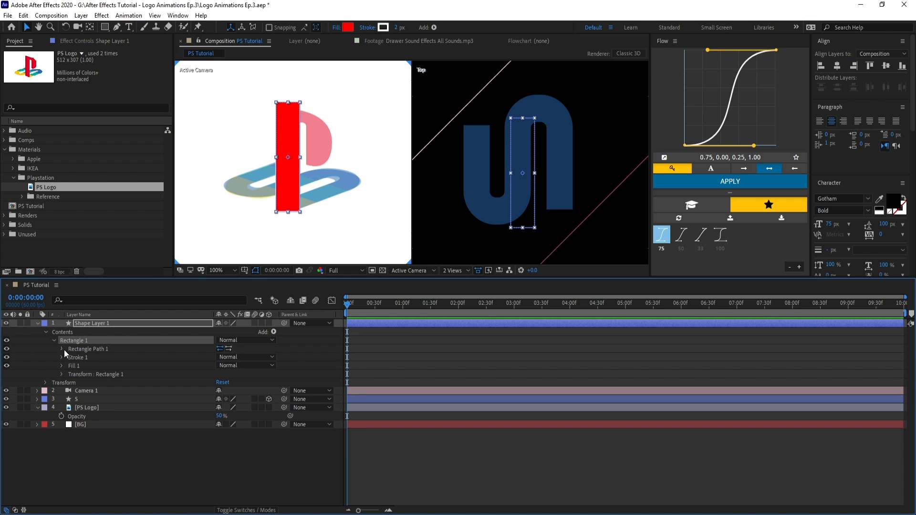
pyautogui.click(62, 349)
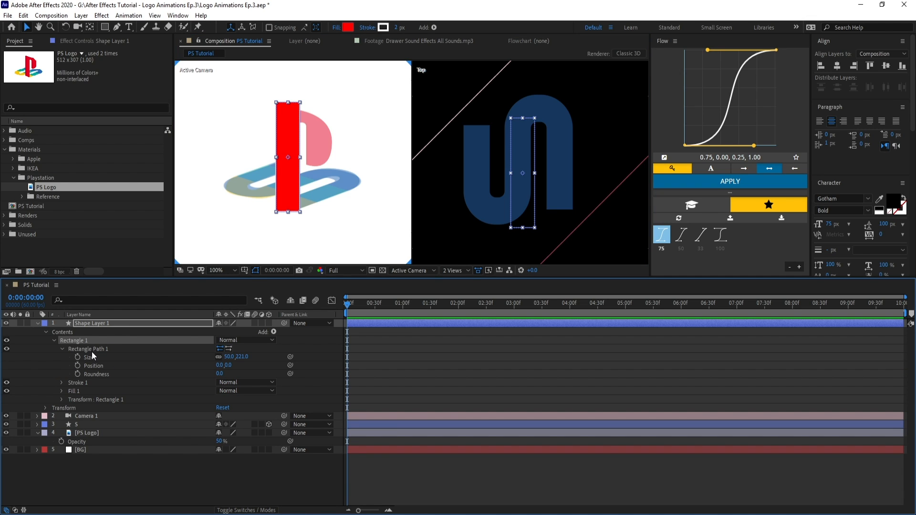
pyautogui.rightClick(107, 350)
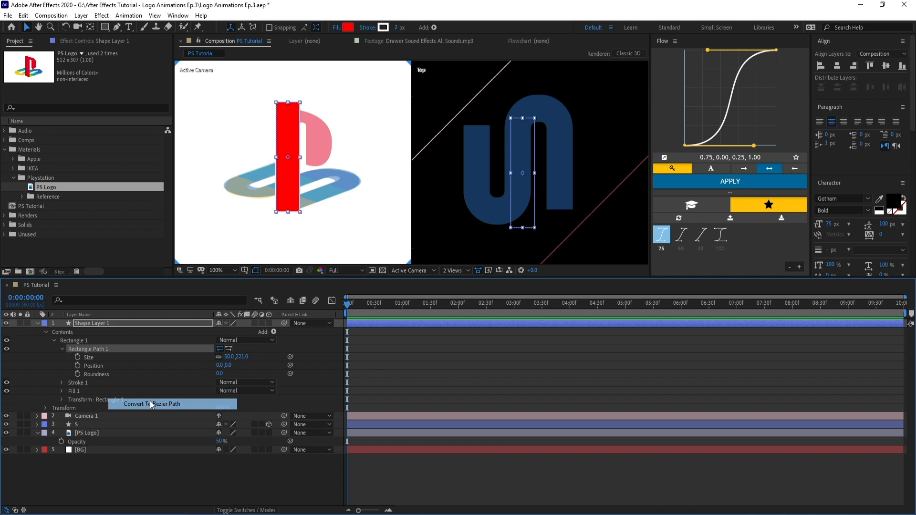
pyautogui.click(149, 401)
# Try pulling the rectangle's upper-right corner point outward in the Active Camera view, and undo the change.
pyautogui.click(299, 102)
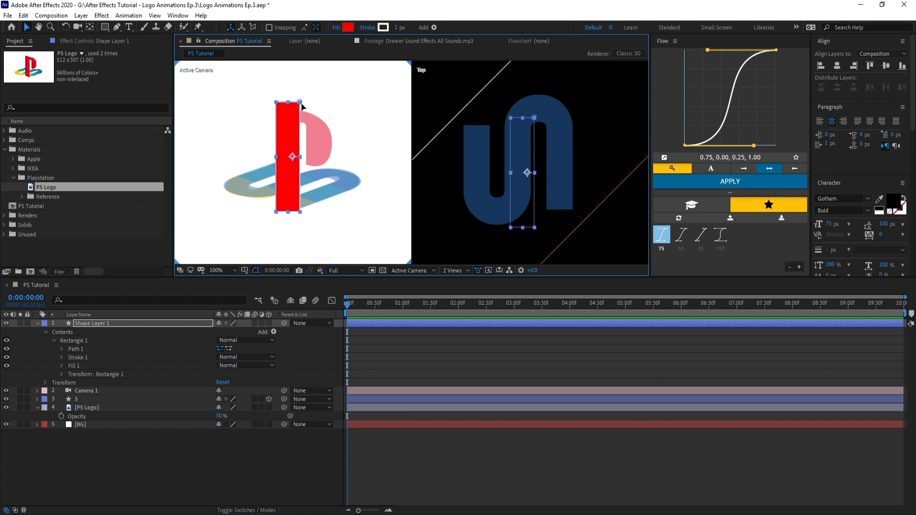
pyautogui.press('g')
pyautogui.moveTo(299, 102); pyautogui.dragTo(347, 84)
pyautogui.press('v')
pyautogui.hotkey('ctrl', 'z')
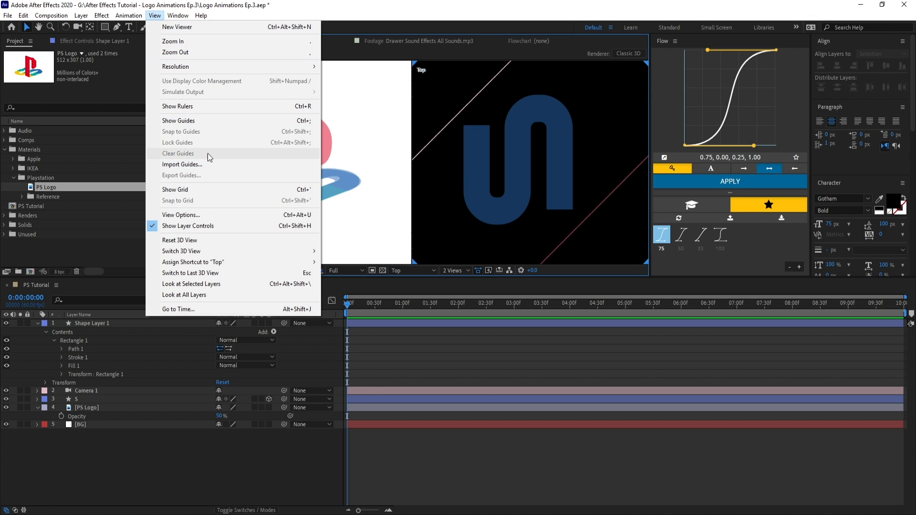
# Show the rulers and place one vertical guide beside the S and one horizontal guide across it in the Top view.
pyautogui.click(191, 106)
pyautogui.moveTo(536, 62); pyautogui.dragTo(539, 162)
pyautogui.moveTo(416, 170); pyautogui.dragTo(587, 187)
pyautogui.scroll(-1, 588, 188)
# Make the red rectangle layer 3D and change the second view from Top to Front.
pyautogui.click(266, 324)
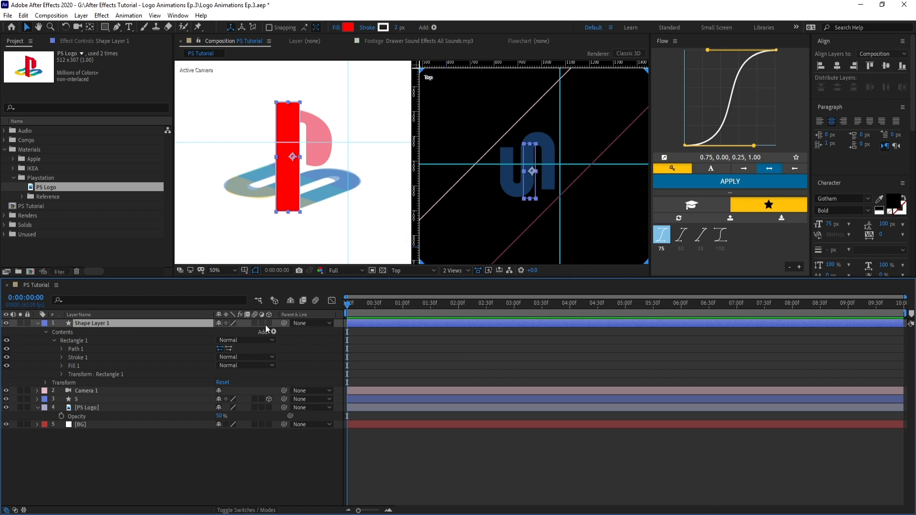
pyautogui.click(269, 324)
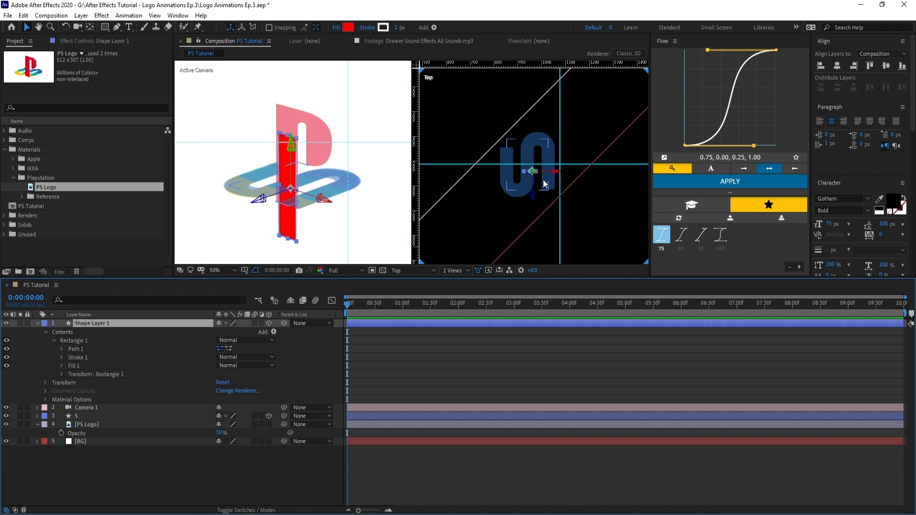
pyautogui.click(402, 271)
pyautogui.click(412, 308)
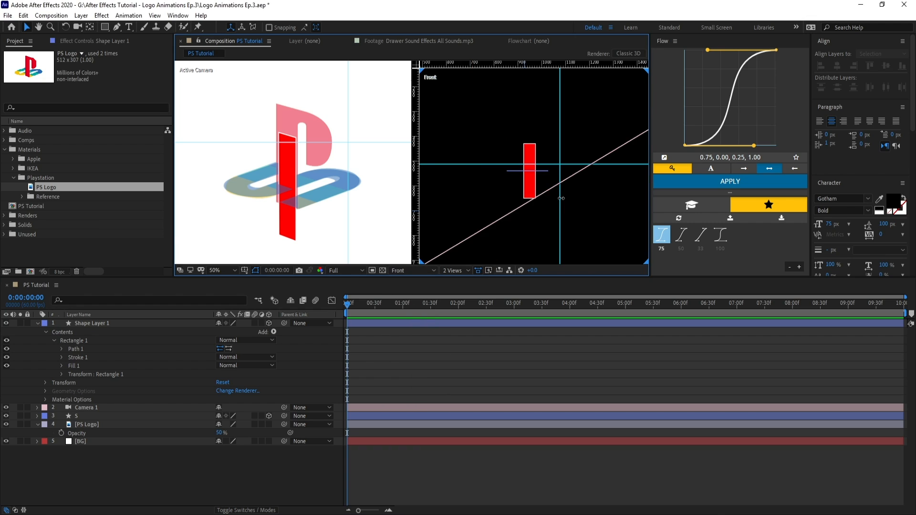
# Move the rectangle's upper-right corner point outward in the Front view.
pyautogui.scroll(2, 537, 149)
pyautogui.click(528, 153)
pyautogui.press('g')
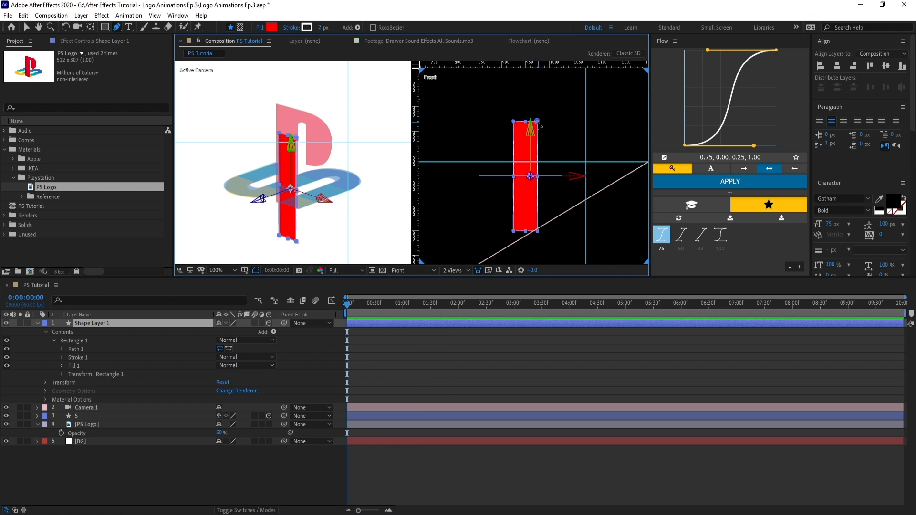
pyautogui.moveTo(537, 121); pyautogui.dragTo(555, 117)
# Enable snapping to guides and snap the rectangle's upper-right corner point to the horizontal guide.
pyautogui.click(155, 15)
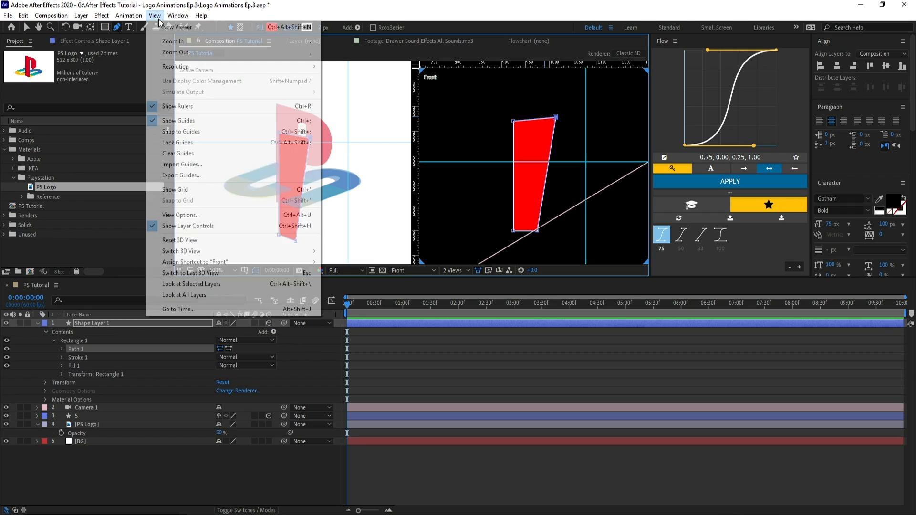
pyautogui.click(187, 132)
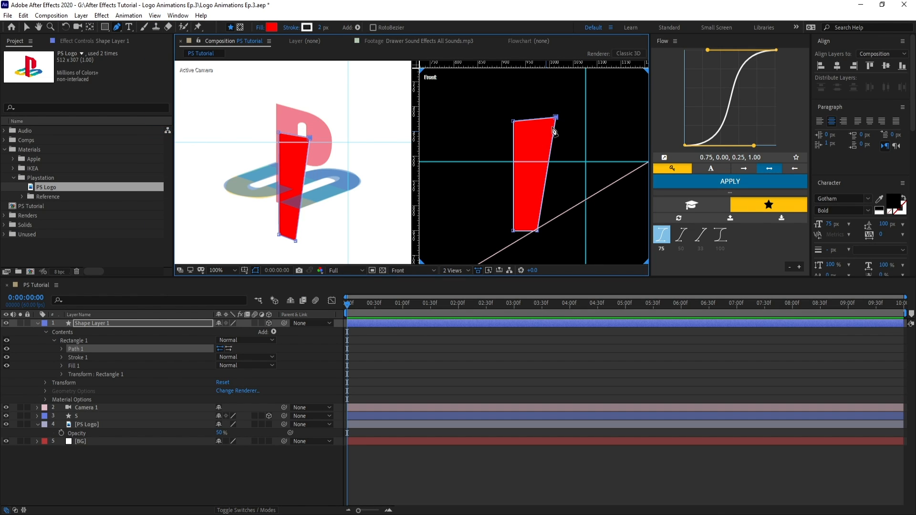
pyautogui.moveTo(555, 117); pyautogui.dragTo(569, 161)
pyautogui.press('v')
# Delete the red rectangle shape layer.
pyautogui.click(104, 315)
pyautogui.click(165, 323)
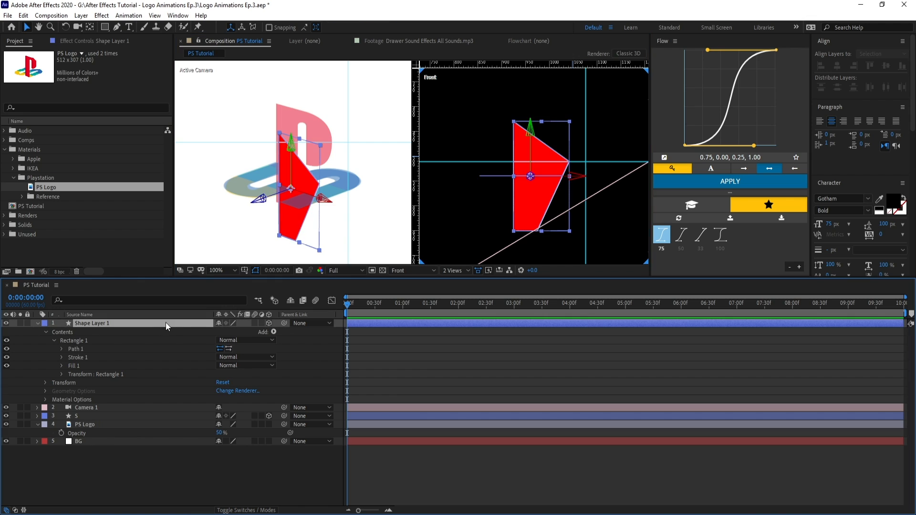
pyautogui.press('Delete')
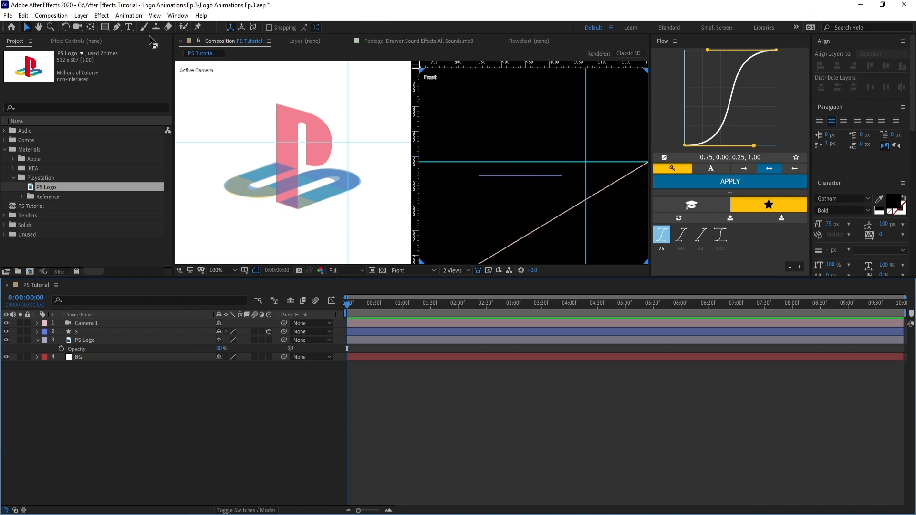
# Draw a closed four-point red shape with the Pen tool in the Front view and move its right corner up beside the top point.
pyautogui.click(116, 29)
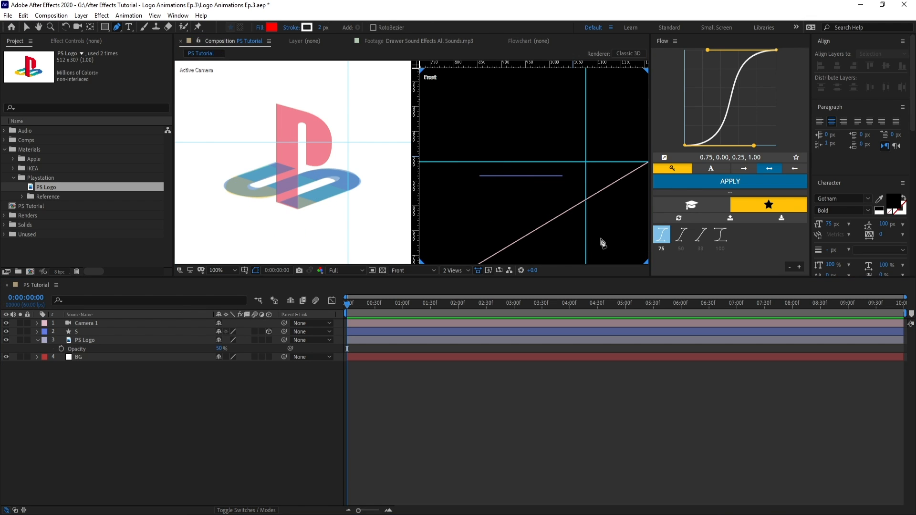
pyautogui.click(526, 117)
pyautogui.click(528, 196)
pyautogui.click(578, 195)
pyautogui.click(587, 162)
pyautogui.press('v')
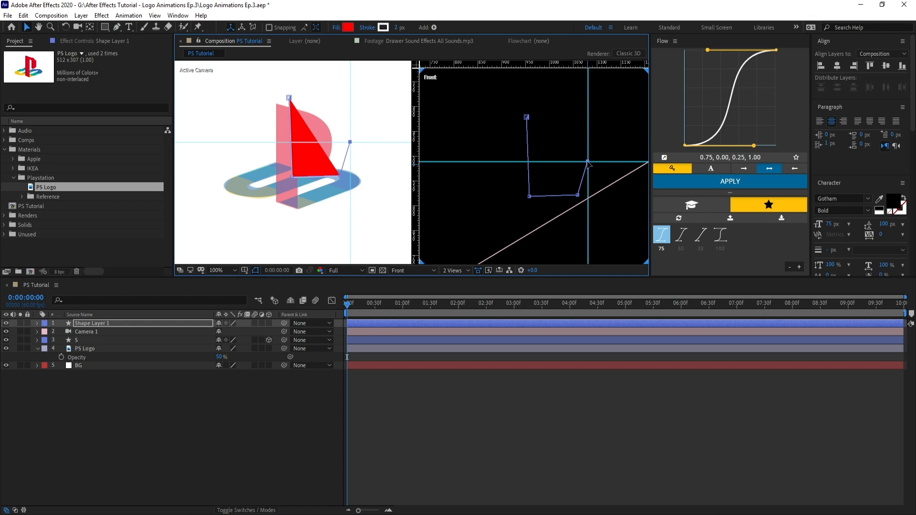
pyautogui.click(526, 116)
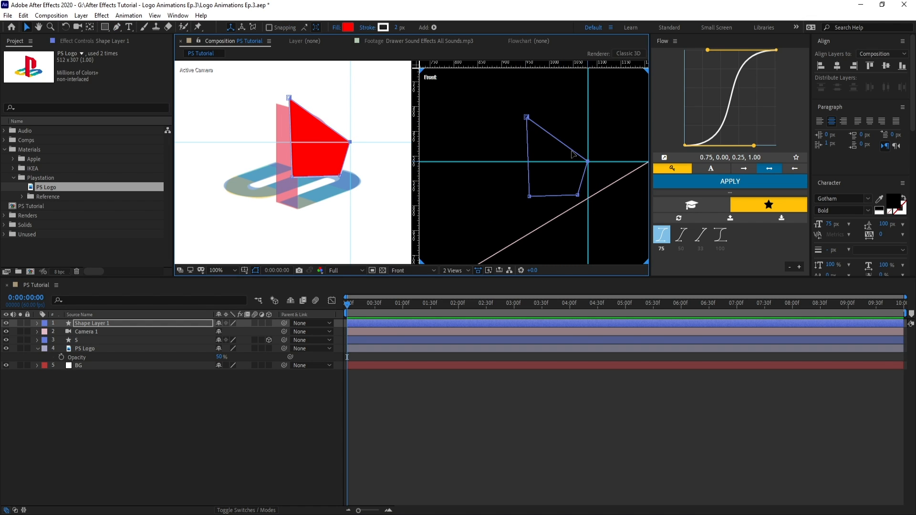
pyautogui.moveTo(587, 162); pyautogui.dragTo(562, 120)
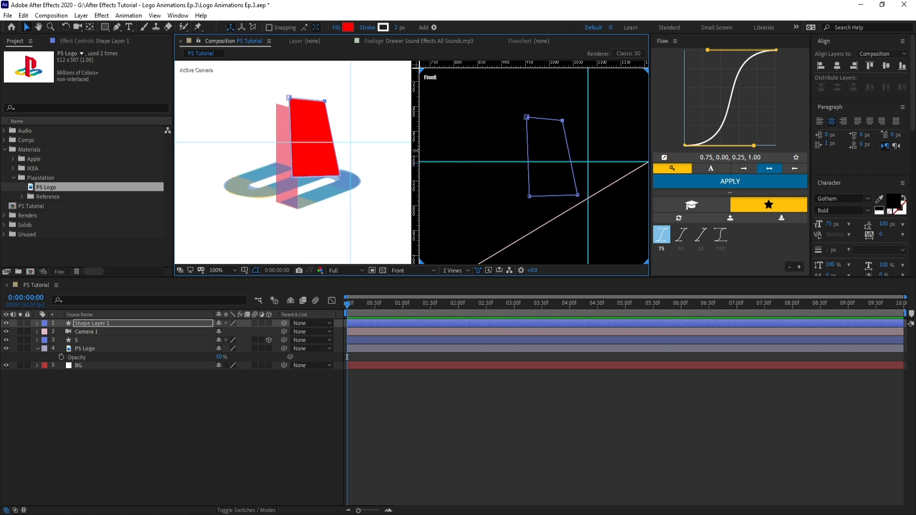
# Place guides around the red shape in the Front view and align its four corner points to them as a rectangle.
pyautogui.moveTo(416, 151); pyautogui.dragTo(524, 158)
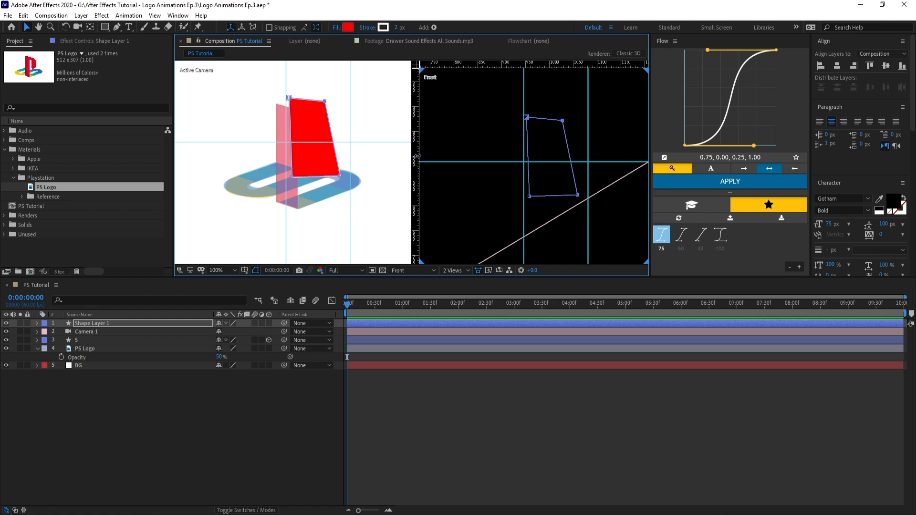
pyautogui.moveTo(416, 156); pyautogui.dragTo(550, 111)
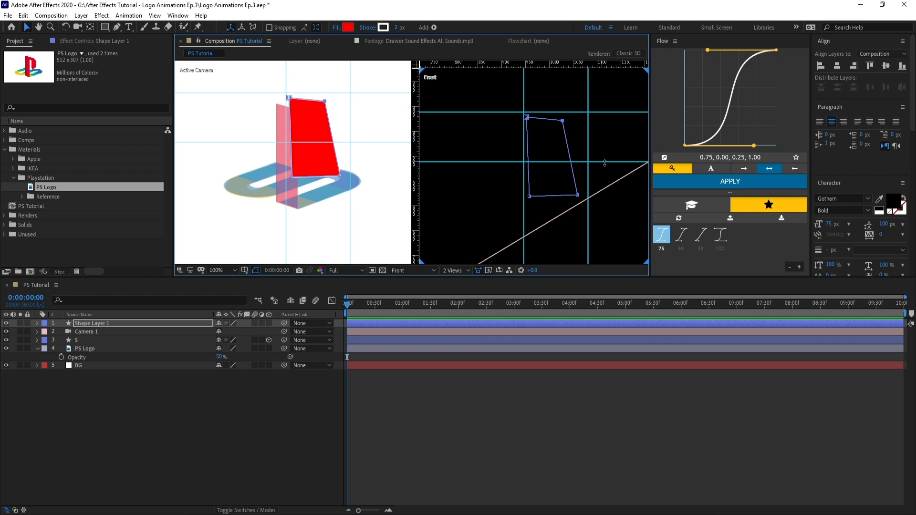
pyautogui.moveTo(604, 162); pyautogui.dragTo(597, 199)
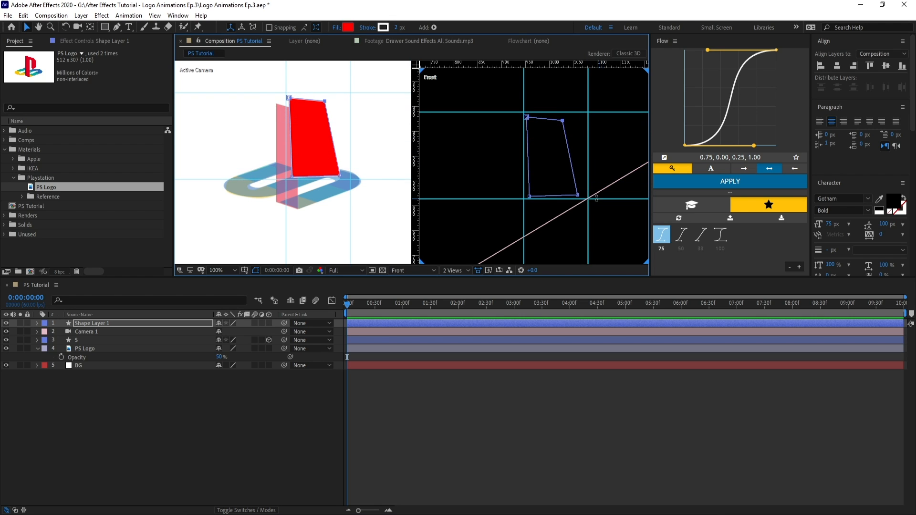
pyautogui.moveTo(530, 196)
pyautogui.mouseDown()
pyautogui.moveTo(538, 191)
pyautogui.moveTo(524, 198)
pyautogui.mouseUp()
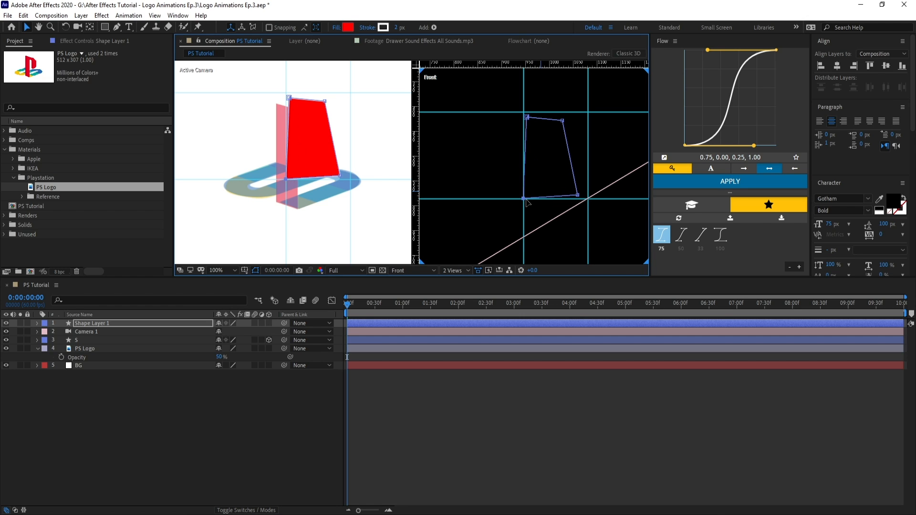
pyautogui.moveTo(526, 117); pyautogui.dragTo(587, 112)
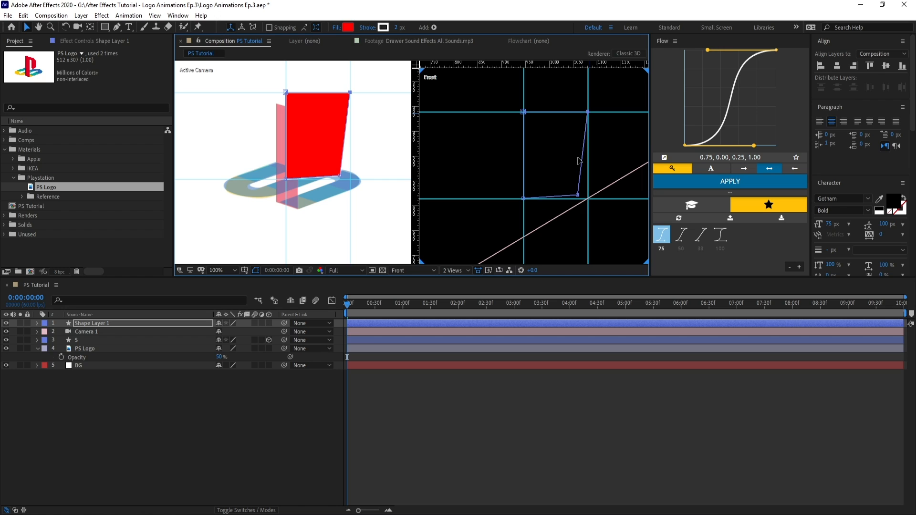
pyautogui.moveTo(577, 195); pyautogui.dragTo(587, 198)
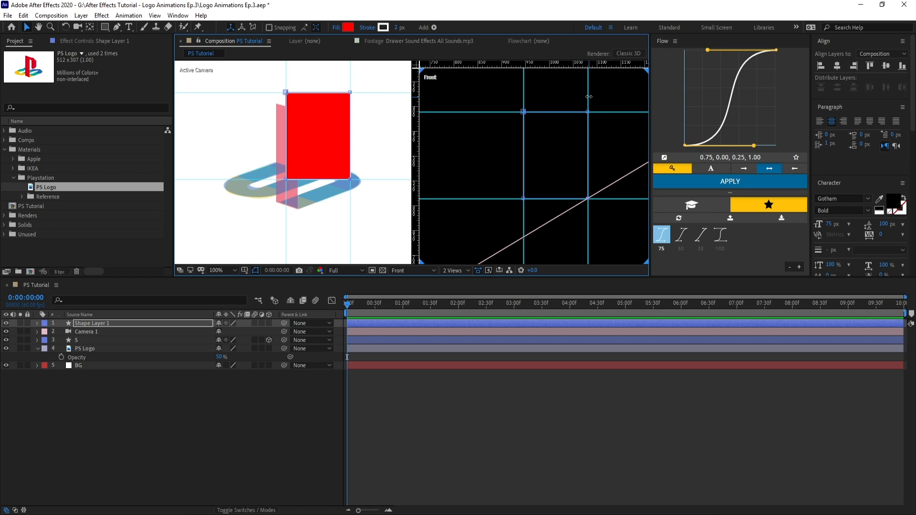
# Make the rectangle layer 3D and shift its two left points outward to the left edge of the reference P.
pyautogui.click(125, 323)
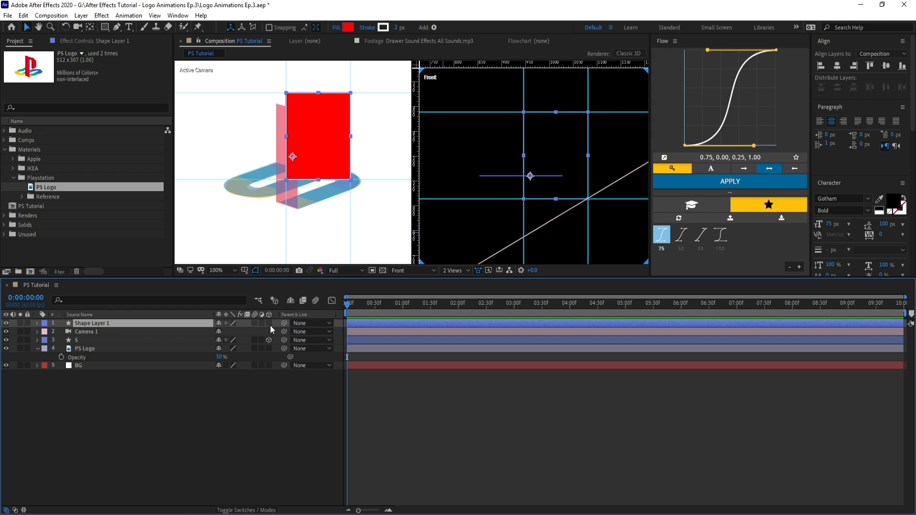
pyautogui.click(269, 323)
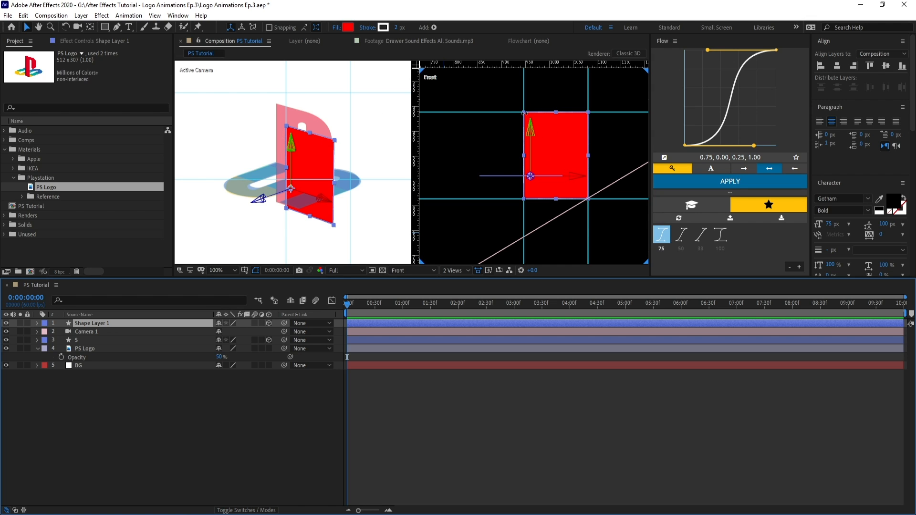
pyautogui.press('g')
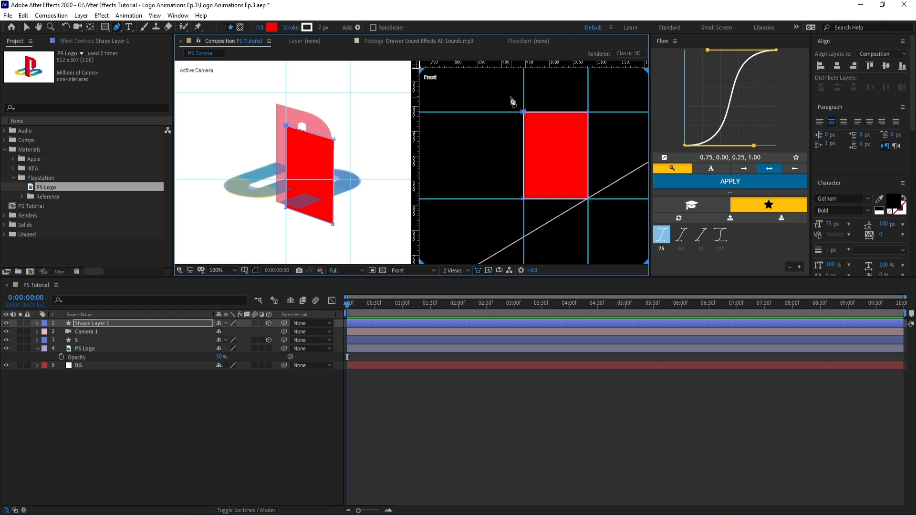
pyautogui.press('v')
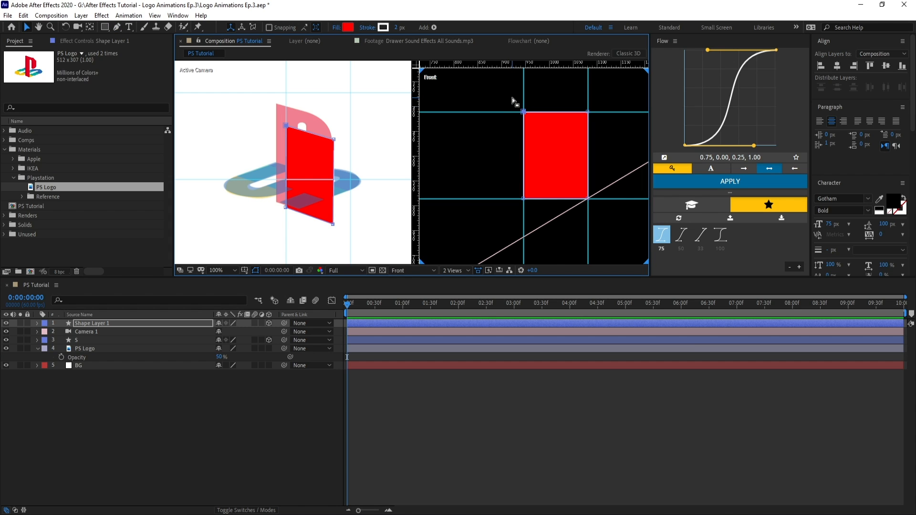
pyautogui.moveTo(507, 97); pyautogui.dragTo(531, 206)
pyautogui.hotkey('shift', 'Left')
pyautogui.hotkey('shift', 'Left')
pyautogui.hotkey('shift', 'Left')
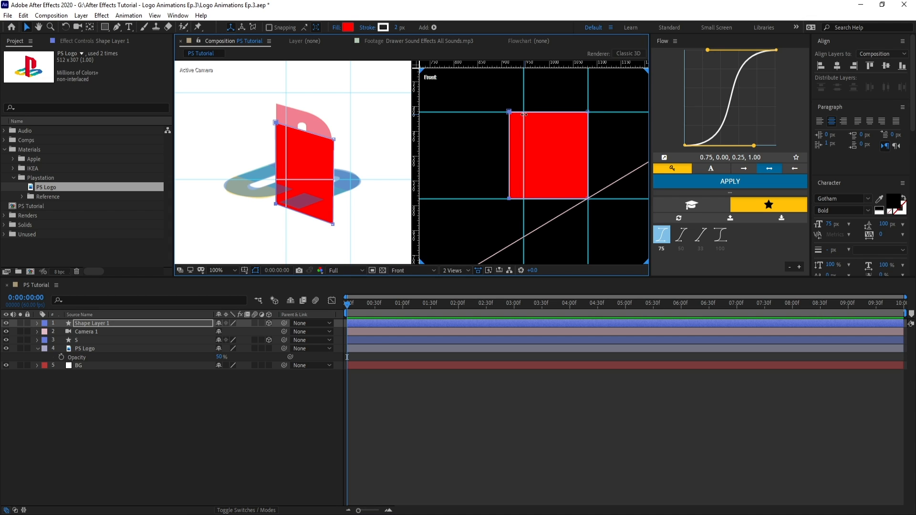
pyautogui.press('Right')
pyautogui.press('Right')
# Move the left vertical guide to the rectangle's left edge, and narrow the shape and right guide to the width of the P's stem.
pyautogui.scroll(1, 301, 173)
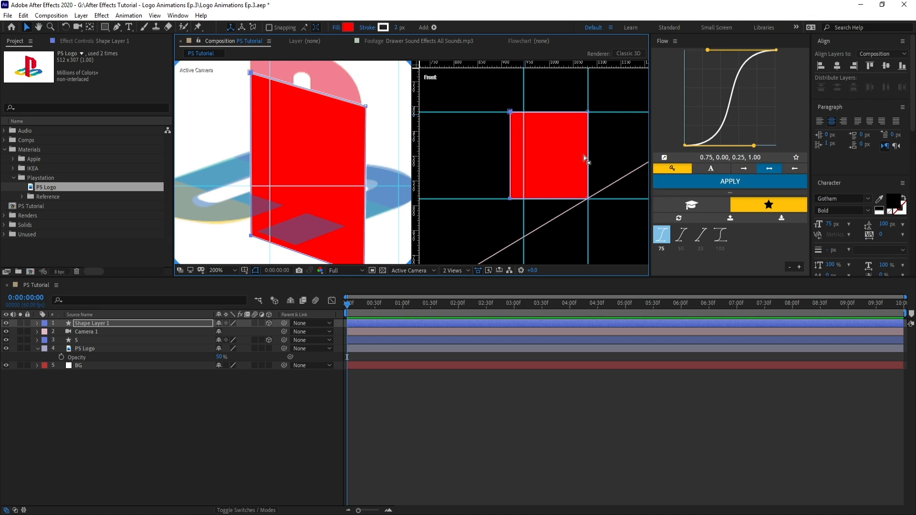
pyautogui.scroll(-1, 573, 163)
pyautogui.moveTo(573, 163)
pyautogui.mouseDown()
pyautogui.moveTo(516, 182)
pyautogui.moveTo(584, 165)
pyautogui.mouseUp()
pyautogui.scroll(1, 533, 192)
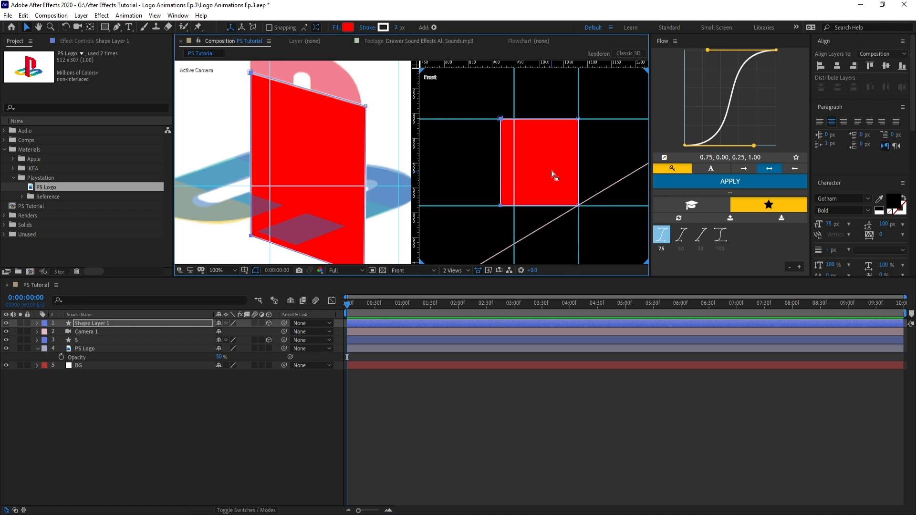
pyautogui.moveTo(318, 157)
pyautogui.mouseDown()
pyautogui.moveTo(316, 183)
pyautogui.moveTo(325, 170)
pyautogui.mouseUp()
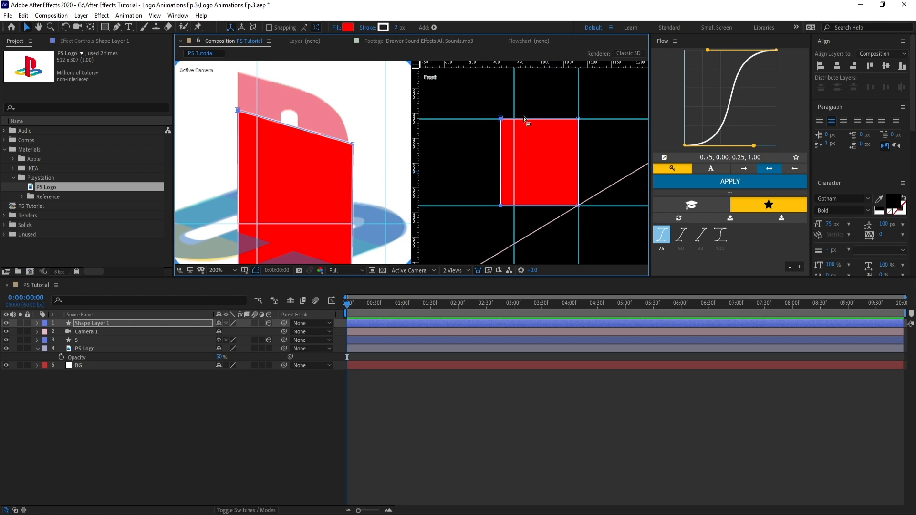
pyautogui.moveTo(483, 99); pyautogui.dragTo(509, 240)
pyautogui.moveTo(514, 107)
pyautogui.mouseDown()
pyautogui.moveTo(500, 107)
pyautogui.moveTo(501, 118)
pyautogui.mouseUp()
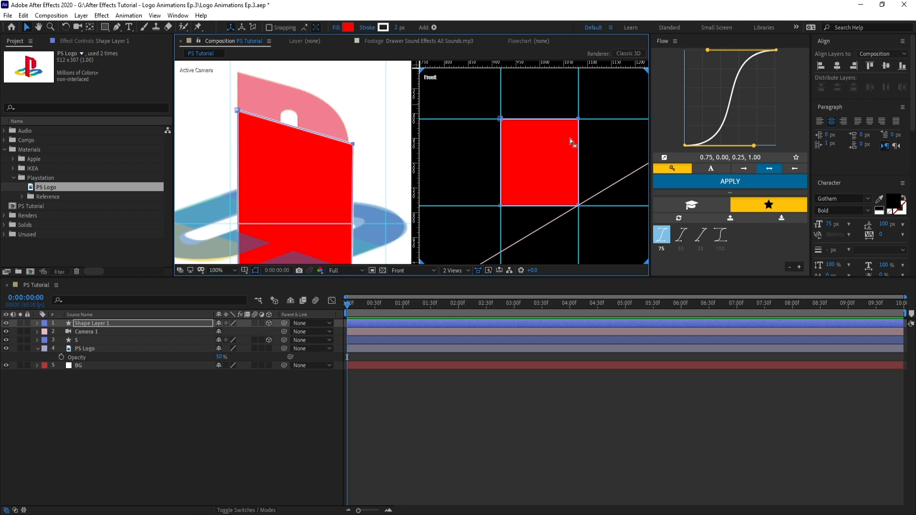
pyautogui.moveTo(577, 120); pyautogui.dragTo(530, 119)
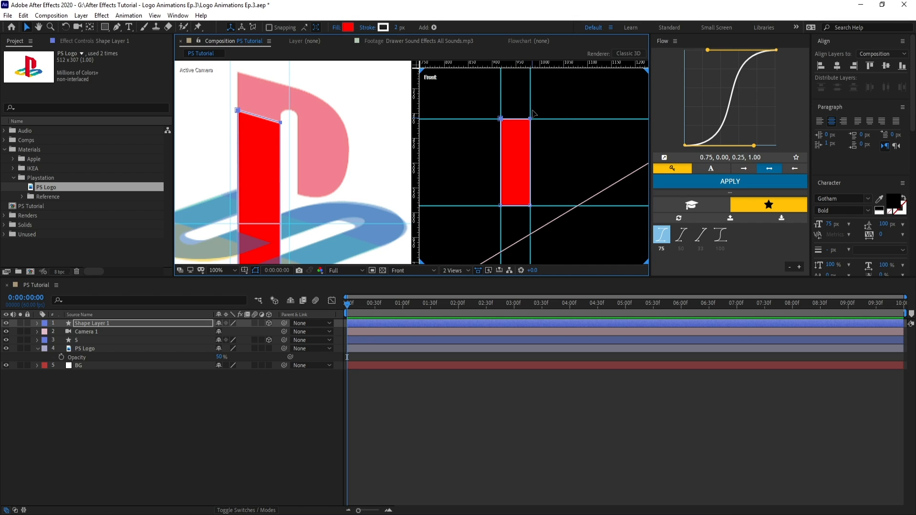
# Raise the rectangle's top edge and its horizontal guide to the top of the reference P's stem.
pyautogui.moveTo(530, 118); pyautogui.dragTo(551, 227)
pyautogui.scroll(2, 533, 113)
pyautogui.moveTo(546, 139); pyautogui.dragTo(533, 220)
pyautogui.scroll(-1, 542, 150)
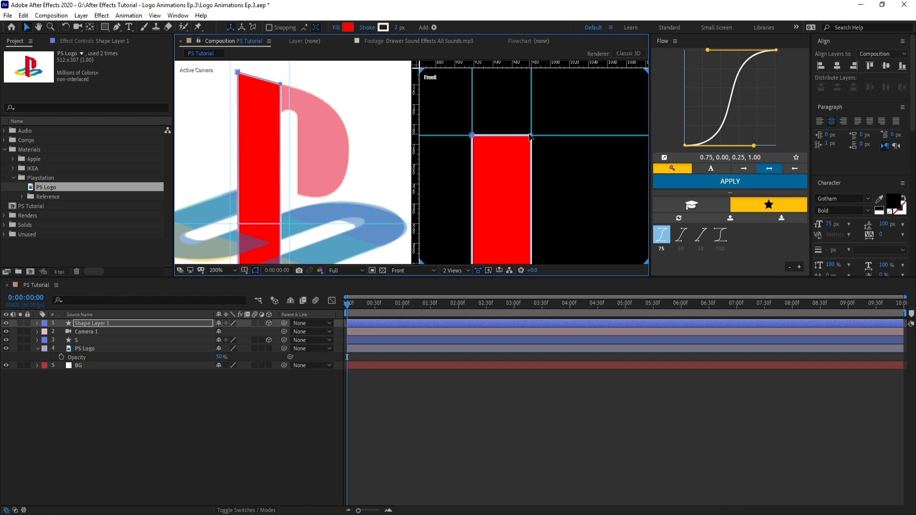
# Align the rectangle's bottom edge points and horizontal guide with the bottom of the reference P's stem.
pyautogui.scroll(-1, 557, 170)
pyautogui.moveTo(557, 169); pyautogui.dragTo(497, 135)
pyautogui.scroll(-1, 522, 175)
pyautogui.moveTo(522, 175); pyautogui.dragTo(525, 136)
pyautogui.moveTo(488, 148); pyautogui.dragTo(604, 209)
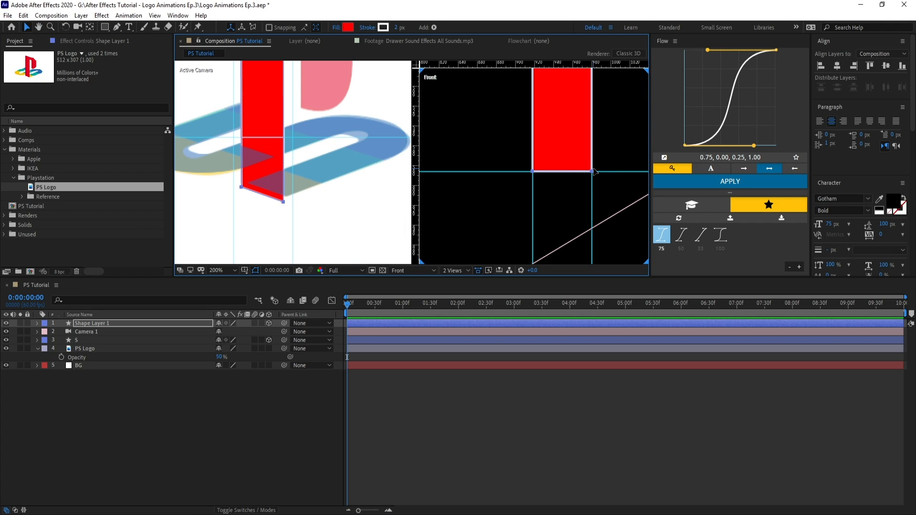
pyautogui.moveTo(591, 170)
pyautogui.mouseDown()
pyautogui.moveTo(592, 162)
pyautogui.moveTo(607, 165)
pyautogui.mouseUp()
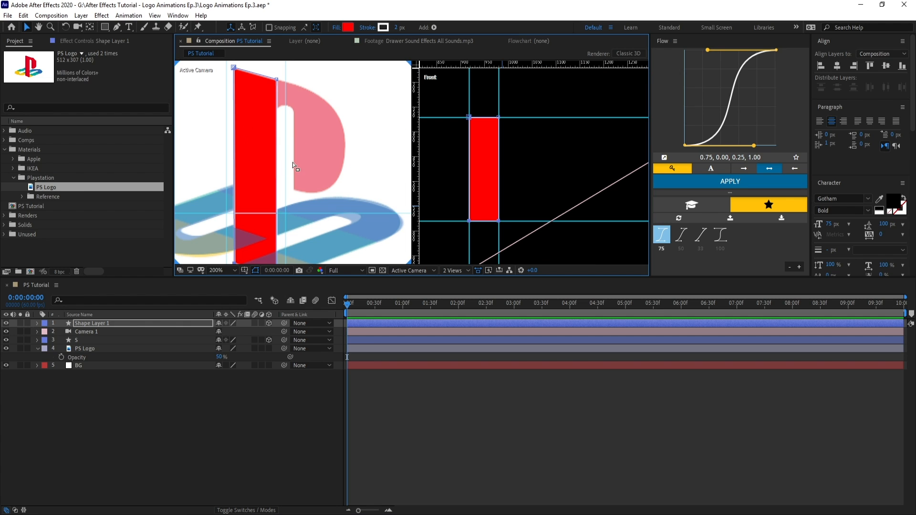
# Set the red stem shape layer's opacity to 50%.
pyautogui.scroll(-2, 293, 163)
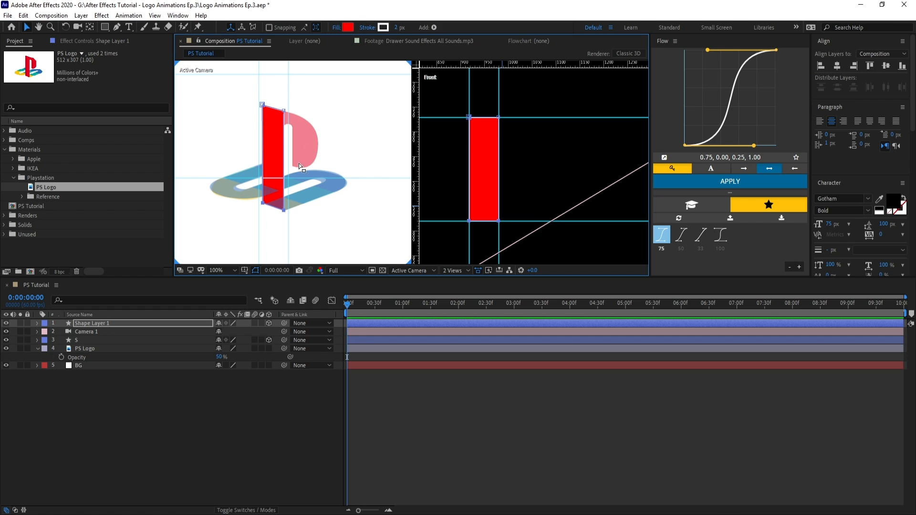
pyautogui.scroll(2, 530, 166)
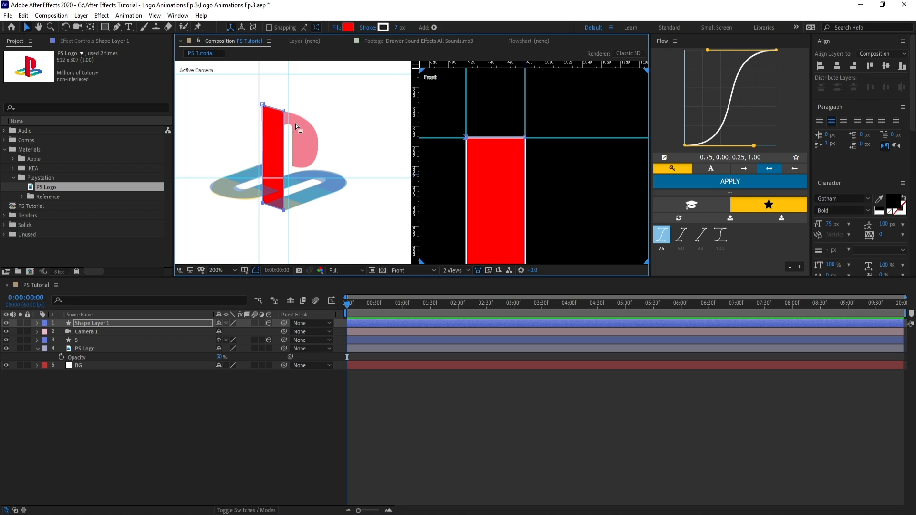
pyautogui.click(37, 324)
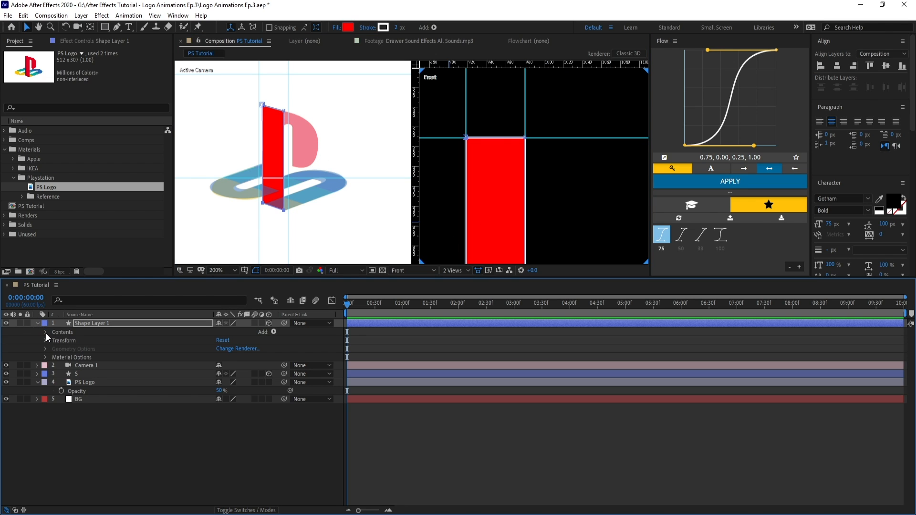
pyautogui.click(45, 332)
pyautogui.click(54, 341)
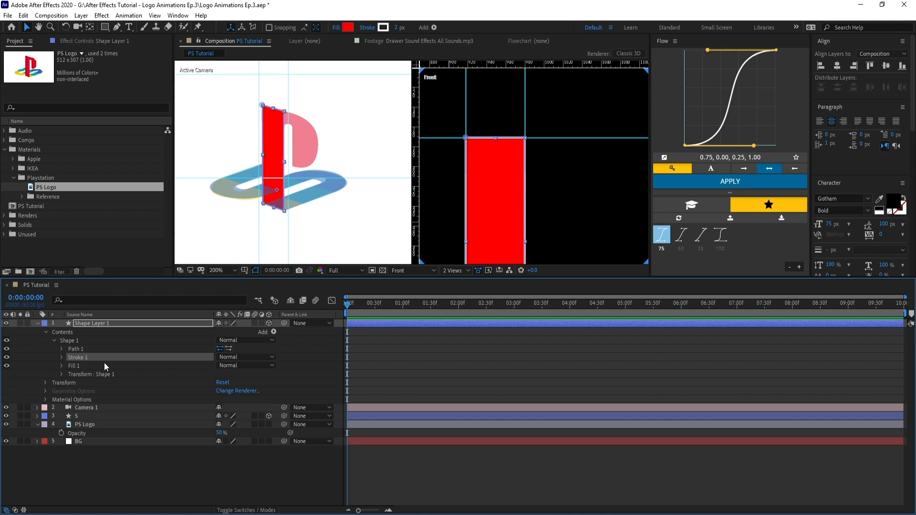
pyautogui.click(115, 325)
pyautogui.press('t')
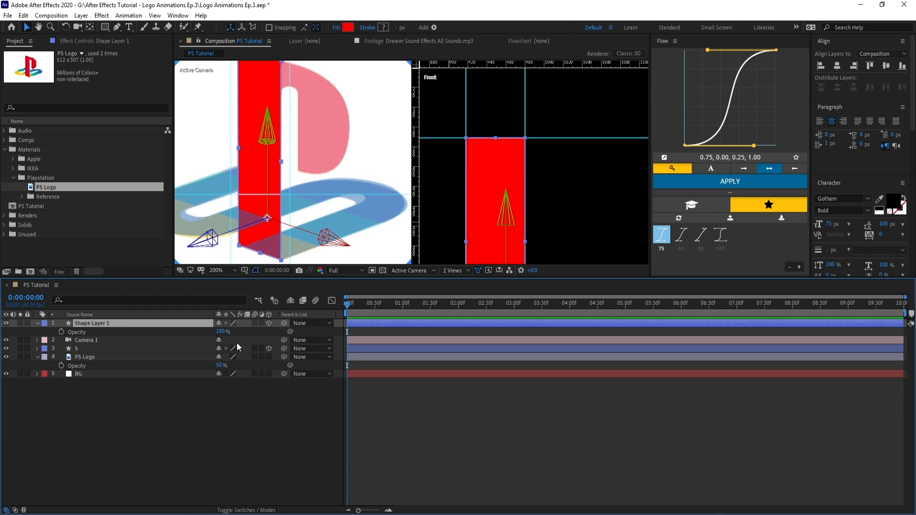
pyautogui.click(221, 333)
pyautogui.write('50')
pyautogui.press('Return')
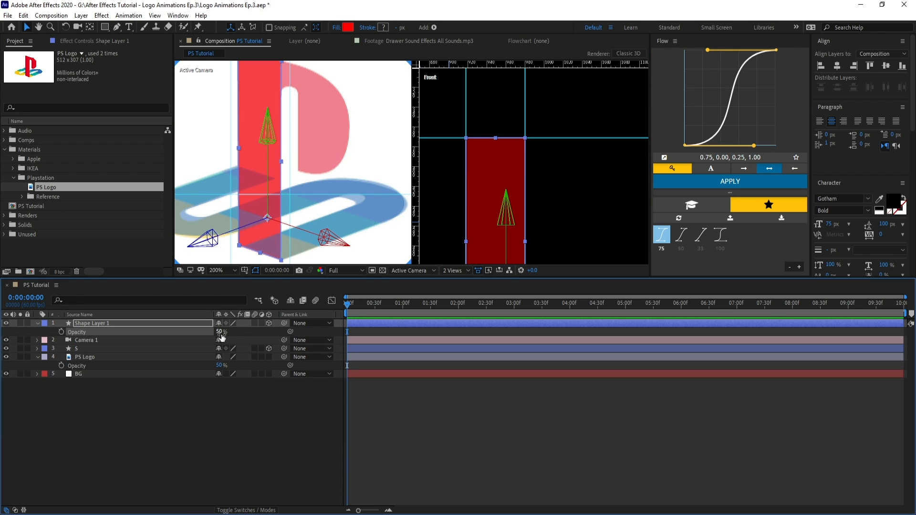
# Add two points on the stem's right edge for the P's bowl and place a horizontal guide at the lower one.
pyautogui.press('g')
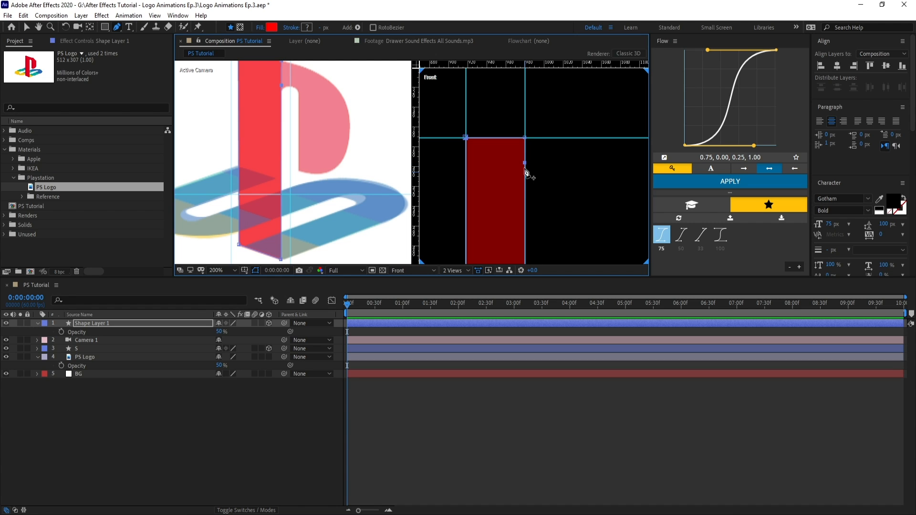
pyautogui.press('v')
pyautogui.moveTo(524, 164); pyautogui.dragTo(525, 170)
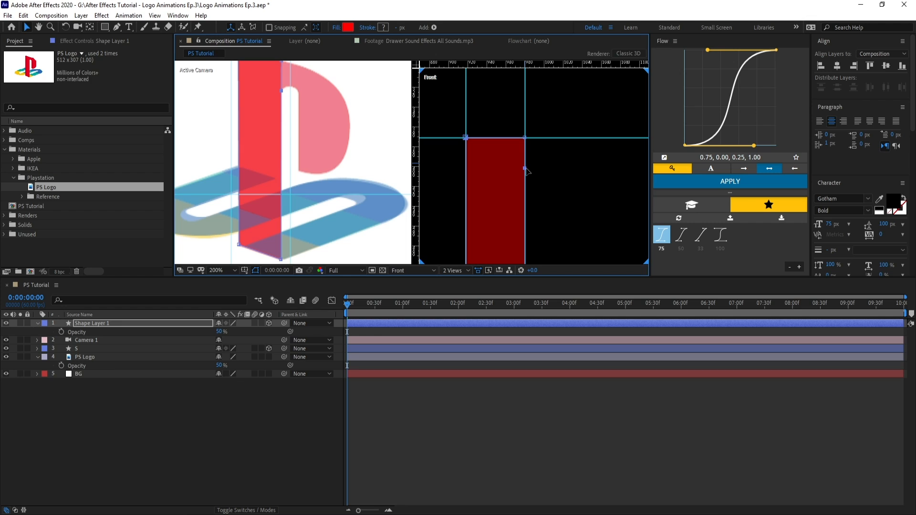
pyautogui.moveTo(399, 140); pyautogui.dragTo(394, 155)
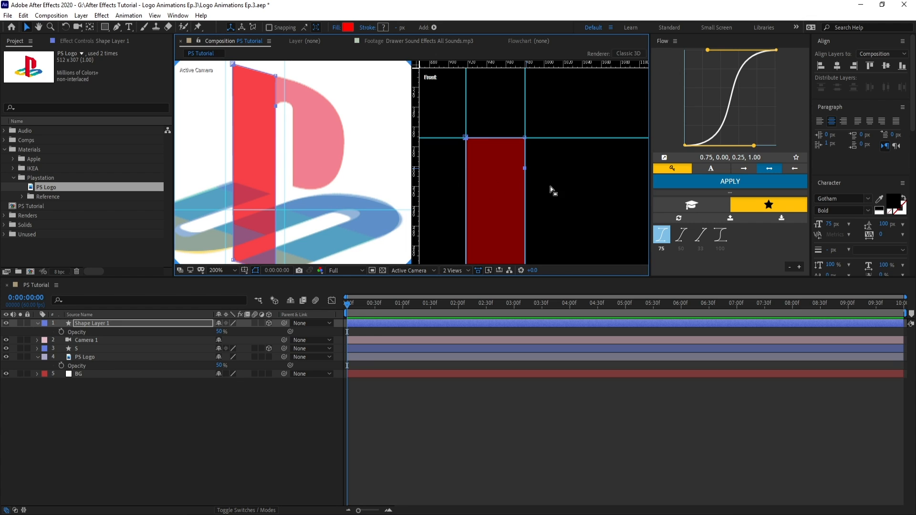
pyautogui.moveTo(553, 65); pyautogui.dragTo(559, 168)
pyautogui.click(559, 167)
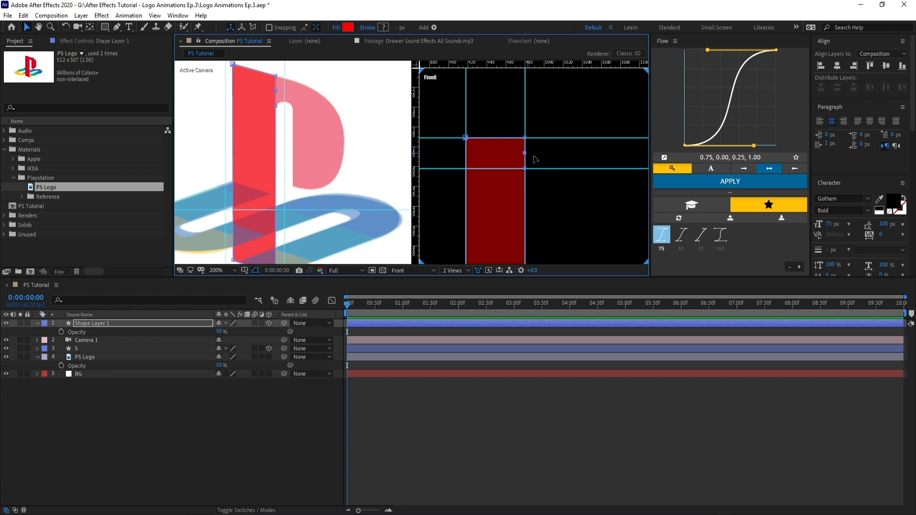
# Pull points out to the bowl's inner corner and outer right edge, and place vertical guides at both.
pyautogui.moveTo(524, 168); pyautogui.dragTo(548, 168)
pyautogui.moveTo(413, 156); pyautogui.dragTo(496, 149)
pyautogui.press('Left')
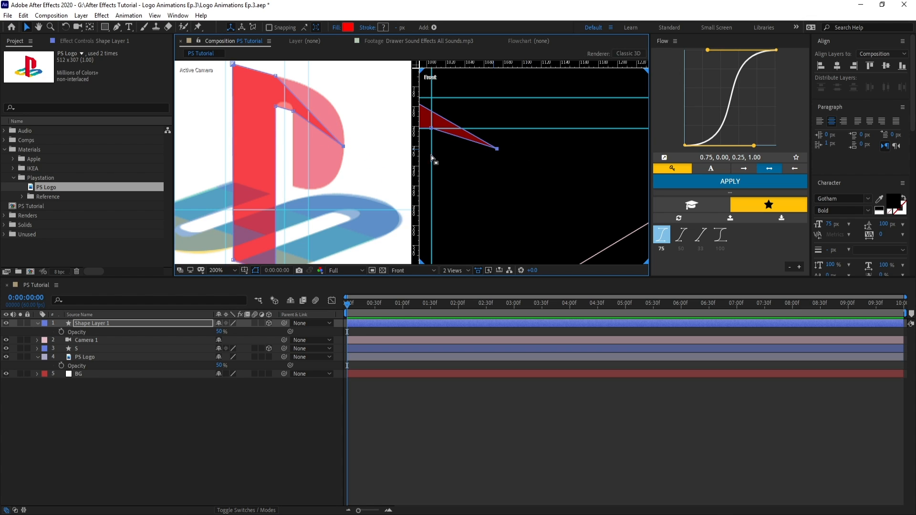
pyautogui.moveTo(497, 149); pyautogui.dragTo(498, 147)
pyautogui.moveTo(417, 144); pyautogui.dragTo(512, 165)
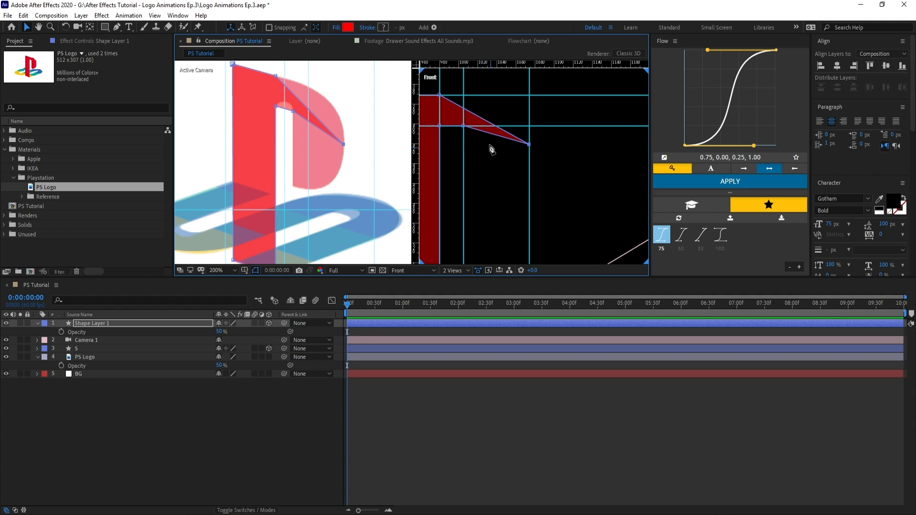
# Add a point, pull it down to the lower inner corner of the P's bowl, and place a horizontal guide there.
pyautogui.press('g')
pyautogui.click(486, 133)
pyautogui.press('v')
pyautogui.moveTo(486, 133); pyautogui.dragTo(461, 205)
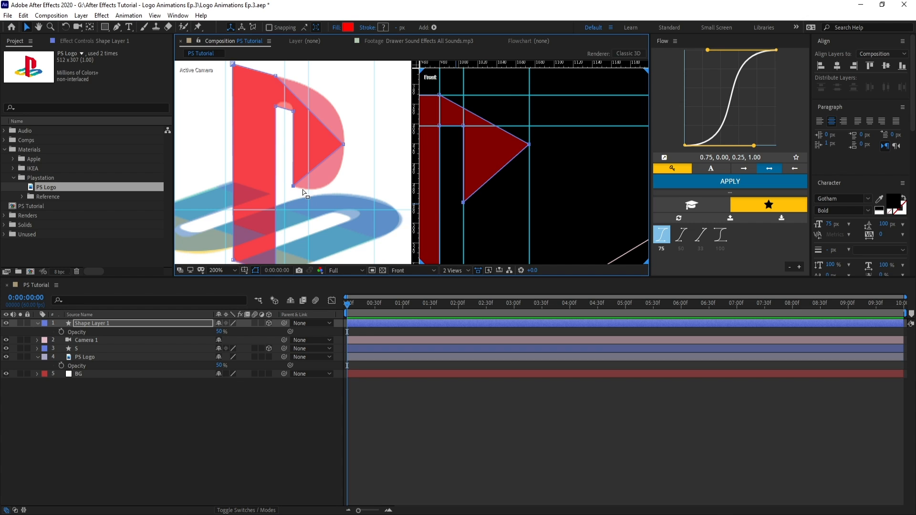
pyautogui.moveTo(510, 64); pyautogui.dragTo(562, 214)
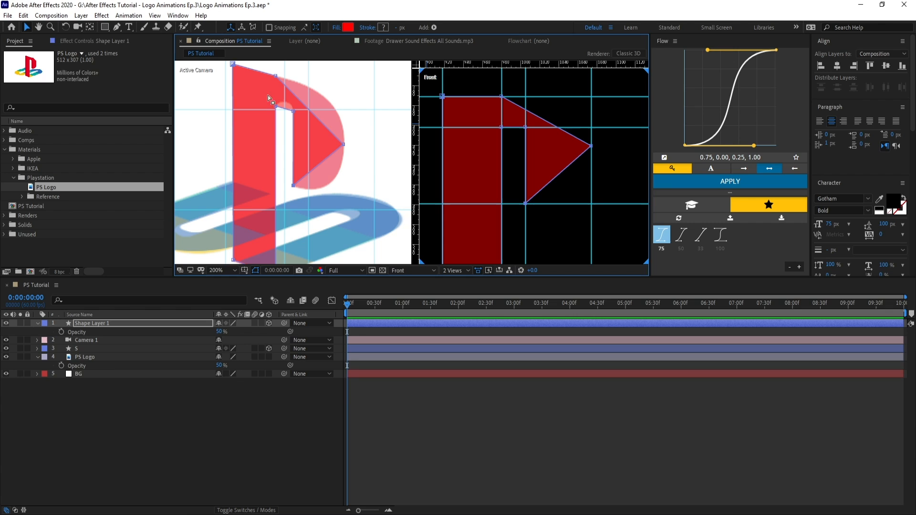
# Convert the points of the P's bowl and inner arch to curve points with the Convert Vertex tool.
pyautogui.click(117, 27)
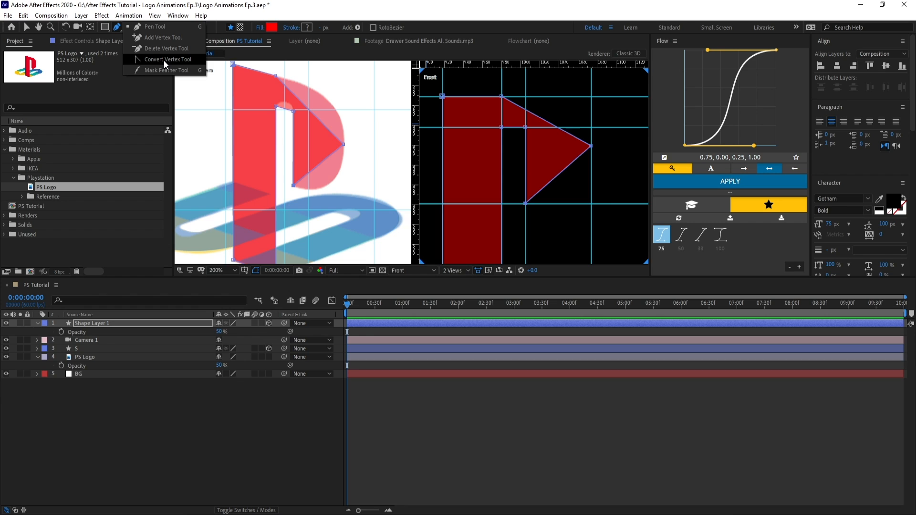
pyautogui.click(165, 60)
pyautogui.moveTo(501, 97); pyautogui.dragTo(533, 107)
pyautogui.click(525, 127)
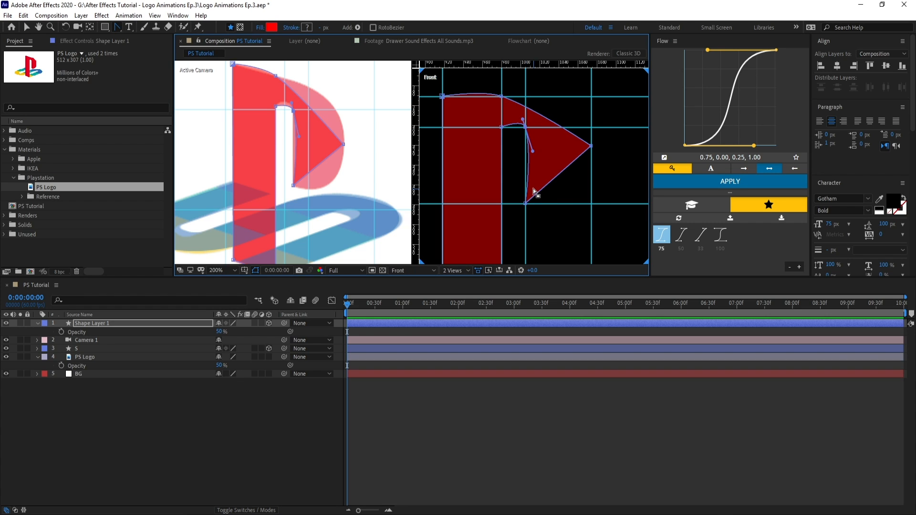
pyautogui.click(525, 204)
pyautogui.click(591, 145)
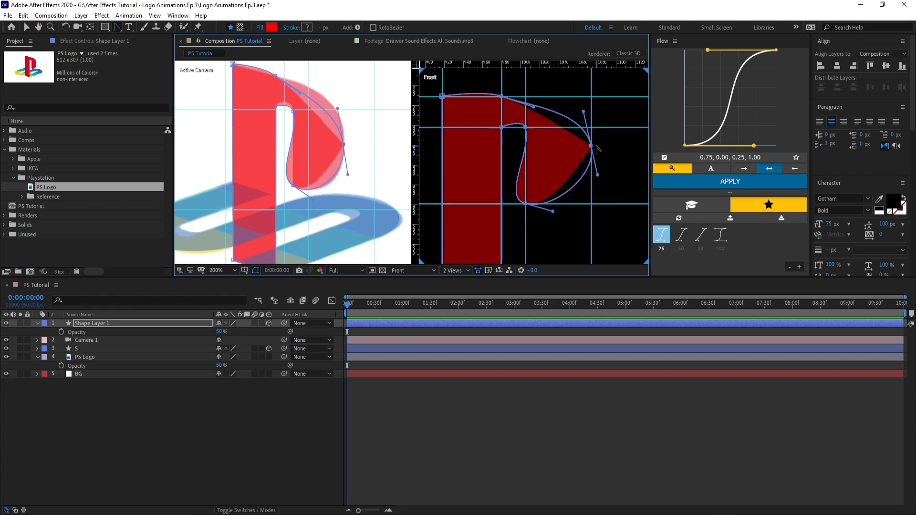
pyautogui.click(501, 127)
# Split the handles at the bowl's lower inner corner, straightening the inner edge and curving the underside outward along the guide.
pyautogui.press('v')
pyautogui.click(552, 212)
pyautogui.moveTo(543, 231); pyautogui.dragTo(547, 222)
pyautogui.moveTo(507, 192); pyautogui.dragTo(547, 219)
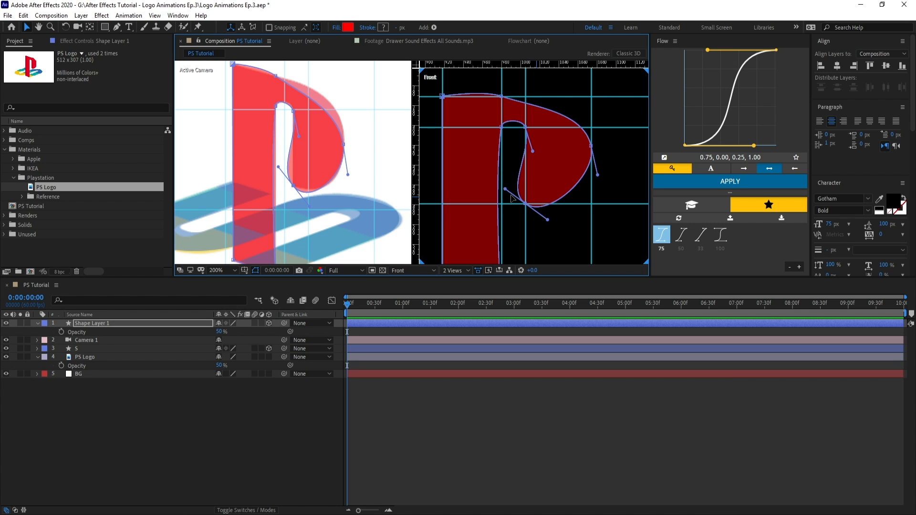
pyautogui.click(119, 29)
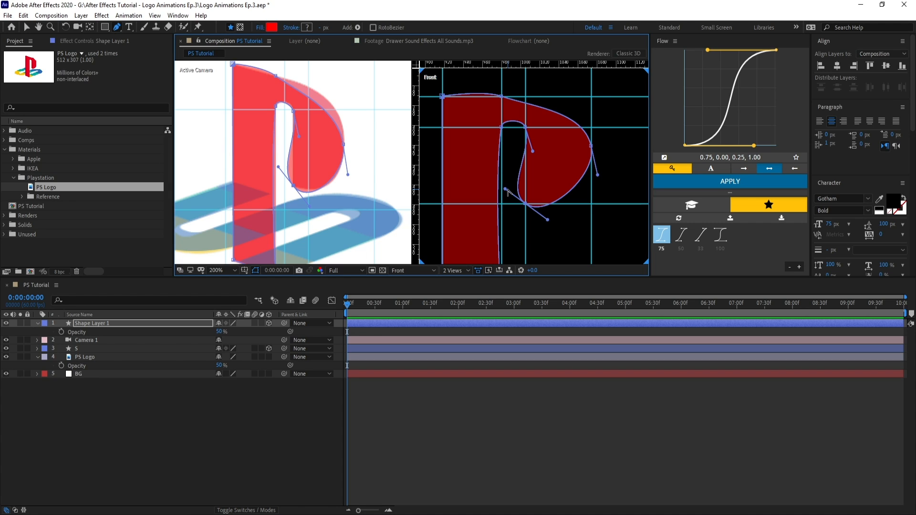
pyautogui.moveTo(505, 190); pyautogui.dragTo(526, 187)
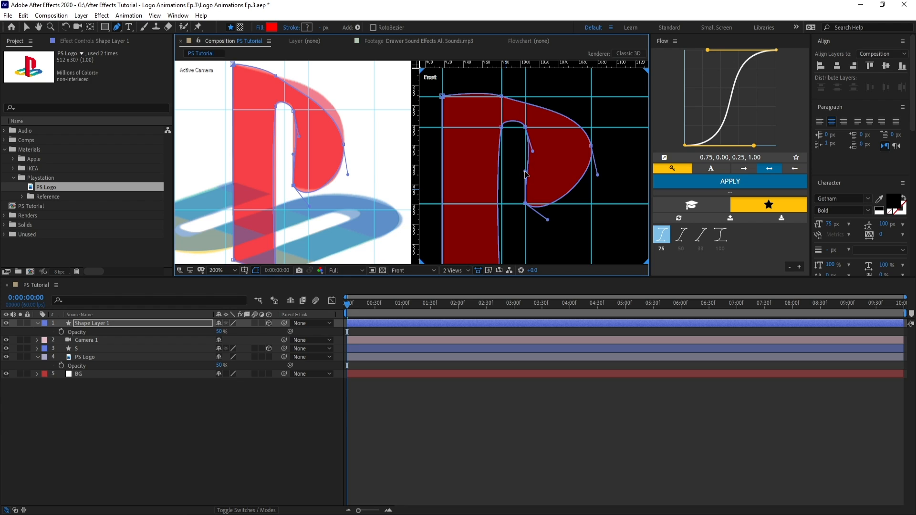
pyautogui.moveTo(547, 220); pyautogui.dragTo(570, 207)
# Align the outer point's handles vertically and the top point's handle horizontally so the bowl's curve follows the reference.
pyautogui.press('v')
pyautogui.moveTo(597, 176); pyautogui.dragTo(592, 181)
pyautogui.moveTo(591, 112); pyautogui.dragTo(592, 105)
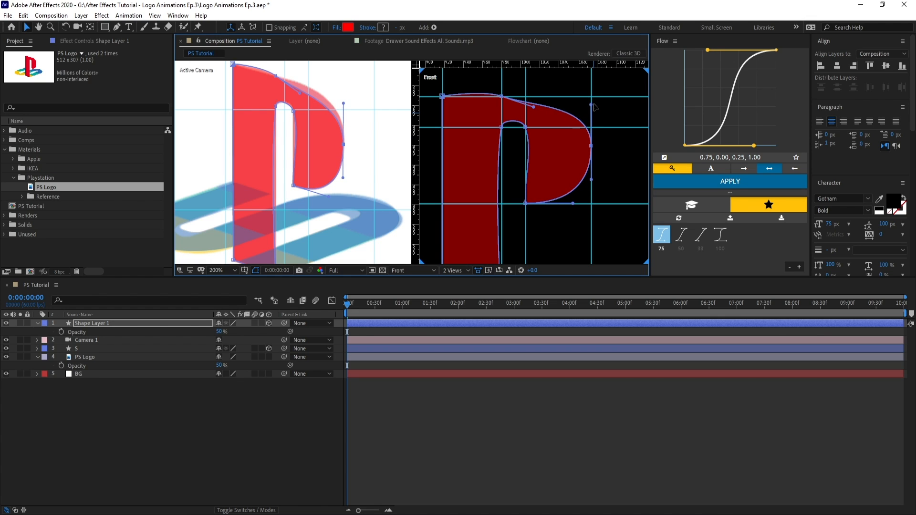
pyautogui.moveTo(533, 107); pyautogui.dragTo(553, 97)
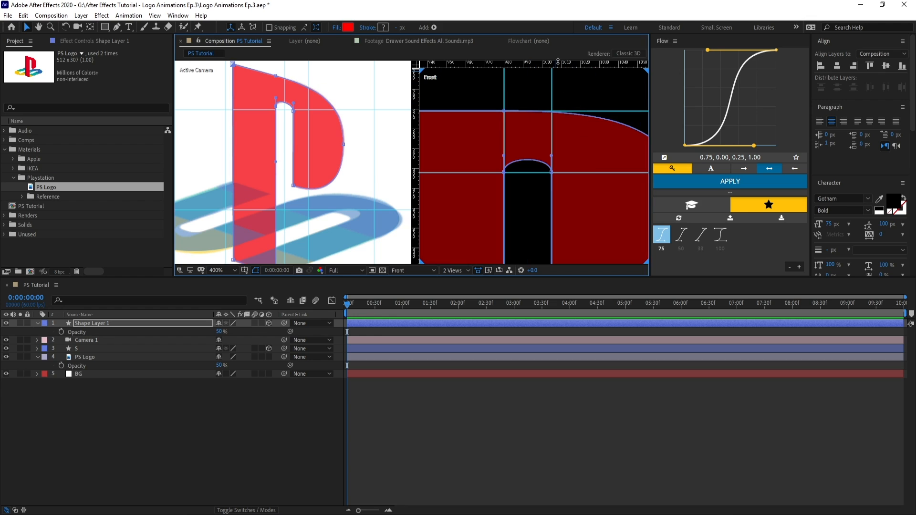
# Place a horizontal guide above the P's inner arch and align both arch handles to it.
pyautogui.moveTo(557, 62); pyautogui.dragTo(555, 154)
pyautogui.press('.')
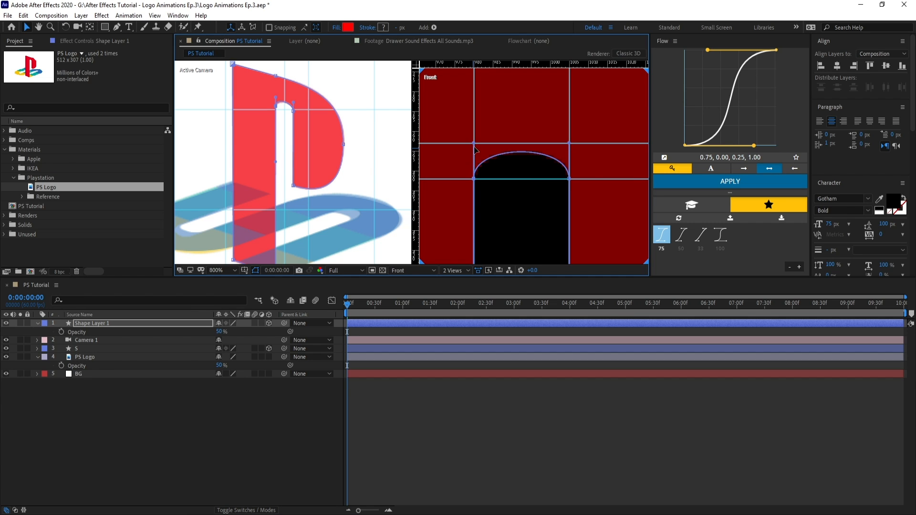
pyautogui.moveTo(553, 167); pyautogui.dragTo(527, 157)
pyautogui.scroll(-2, 548, 164)
pyautogui.moveTo(576, 178); pyautogui.dragTo(547, 150)
pyautogui.scroll(-1, 543, 155)
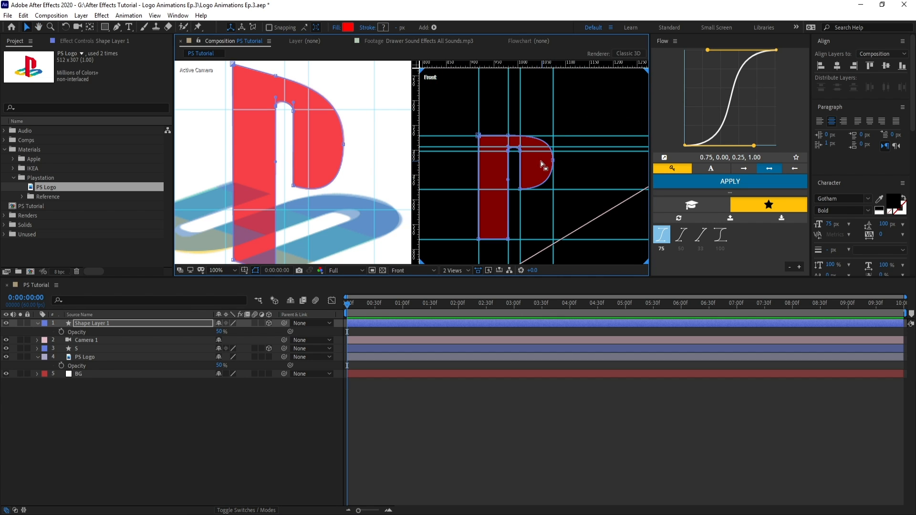
# Move the Camera 1 layer to the top of the layer stack and hide the PS Logo reference layer.
pyautogui.scroll(1, 540, 167)
pyautogui.moveTo(291, 198); pyautogui.dragTo(320, 200)
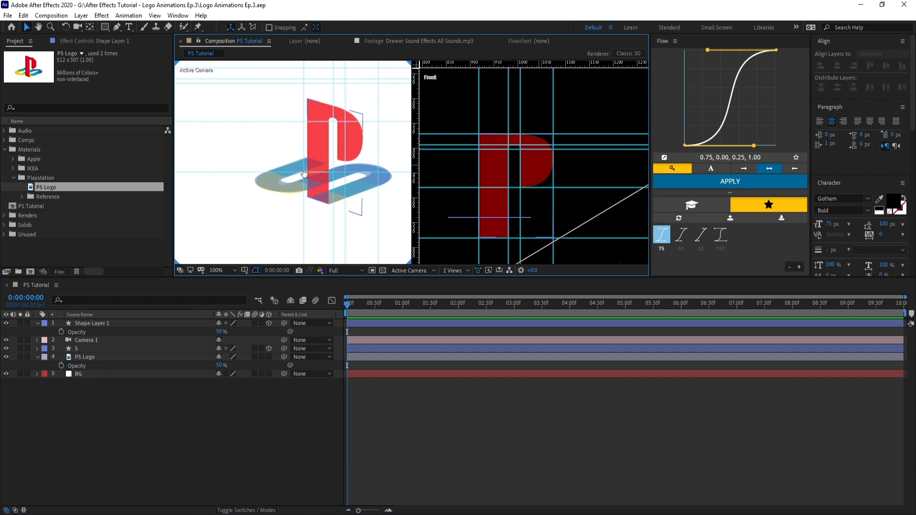
pyautogui.scroll(-1, 345, 188)
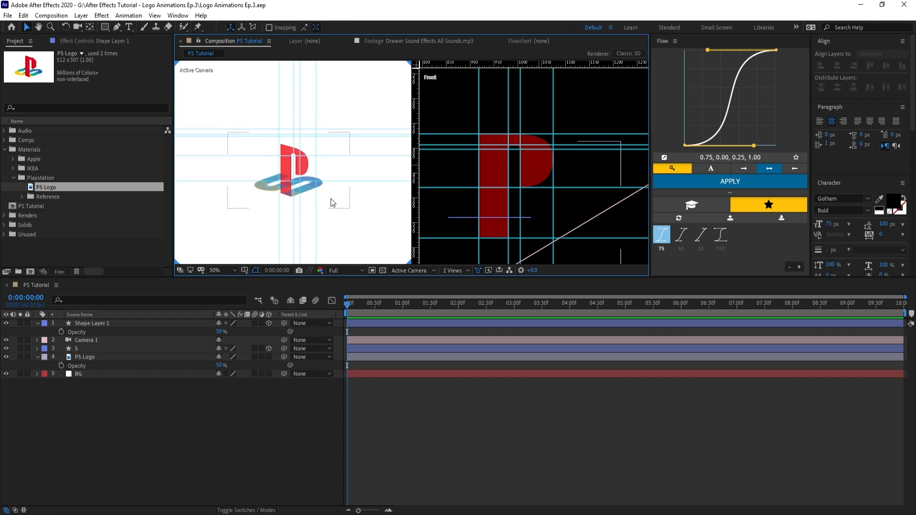
pyautogui.click(81, 324)
pyautogui.moveTo(108, 342); pyautogui.dragTo(106, 322)
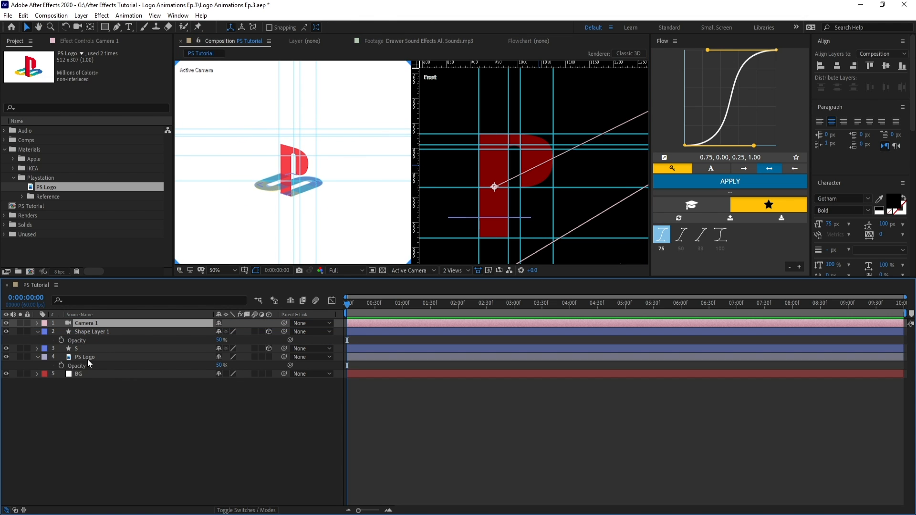
pyautogui.click(6, 357)
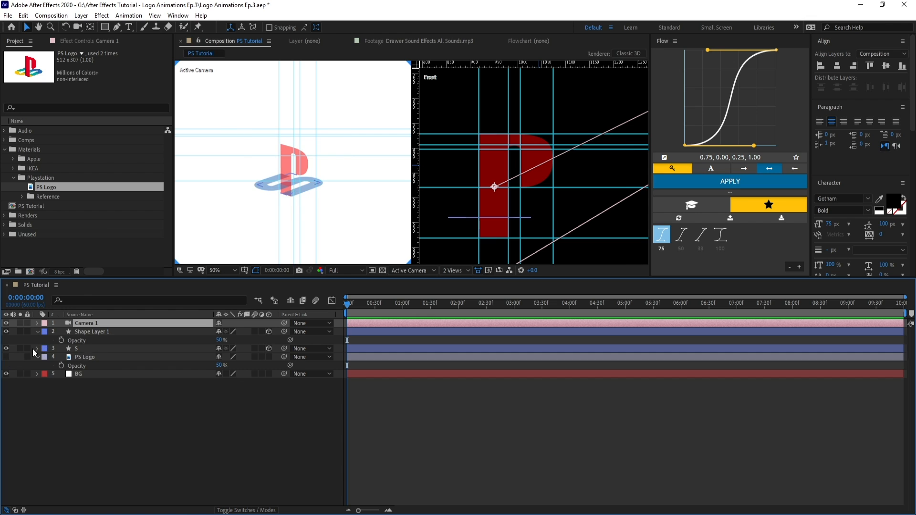
# Set the opacity of the S layer and the red P shape layer to 100%.
pyautogui.click(83, 348)
pyautogui.keyDown('ctrl'); pyautogui.click(113, 332); pyautogui.keyUp('ctrl')
pyautogui.press('t')
pyautogui.moveTo(221, 356); pyautogui.dragTo(307, 284)
pyautogui.press('F2')
pyautogui.scroll(1, 311, 188)
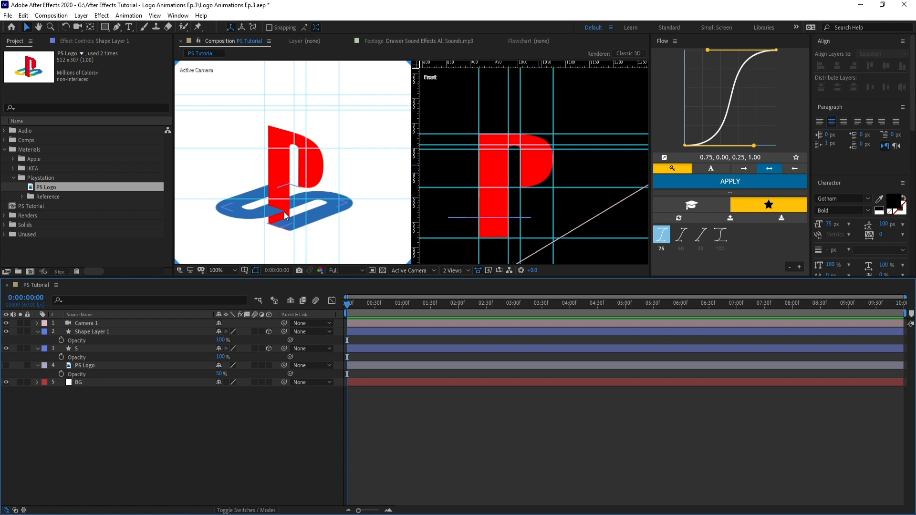
# Show the scene in Custom View 1 and move the red P shape along its X axis toward the S's front end.
pyautogui.click(284, 213)
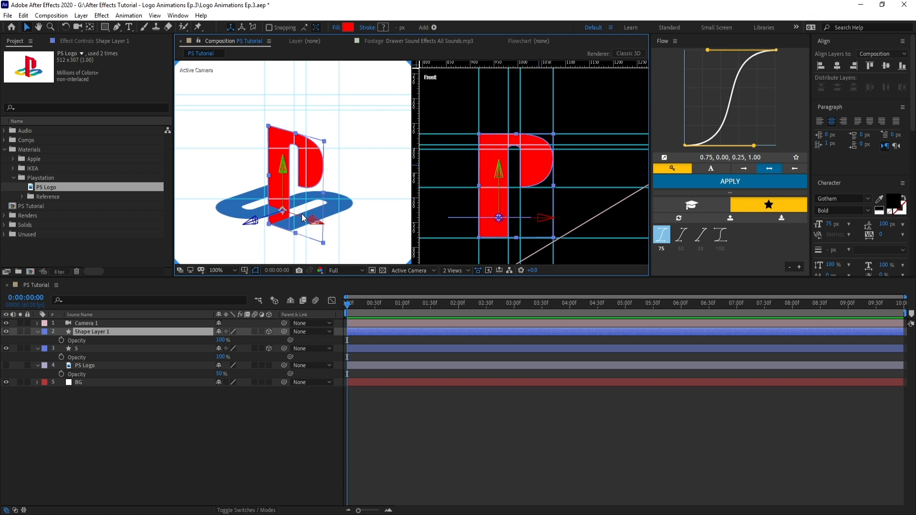
pyautogui.click(410, 270)
pyautogui.click(416, 375)
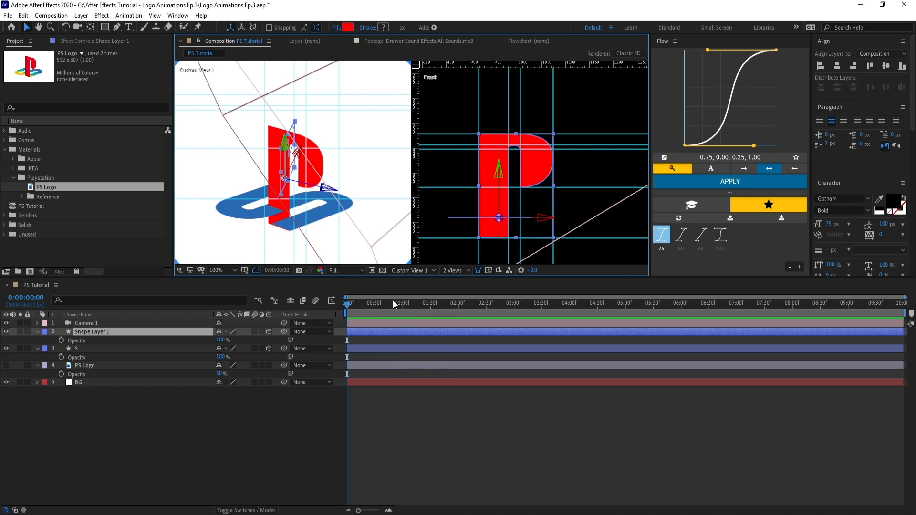
pyautogui.press('c')
pyautogui.moveTo(268, 182); pyautogui.dragTo(288, 162)
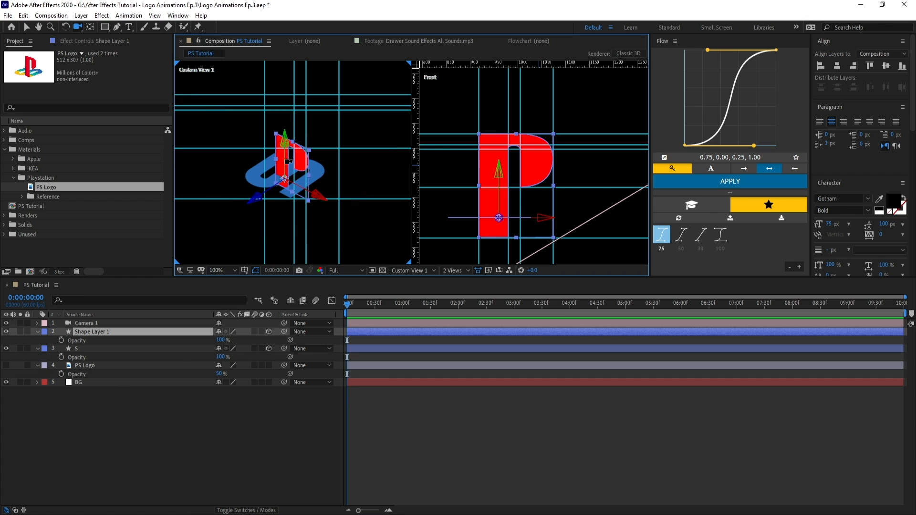
pyautogui.scroll(2, 288, 191)
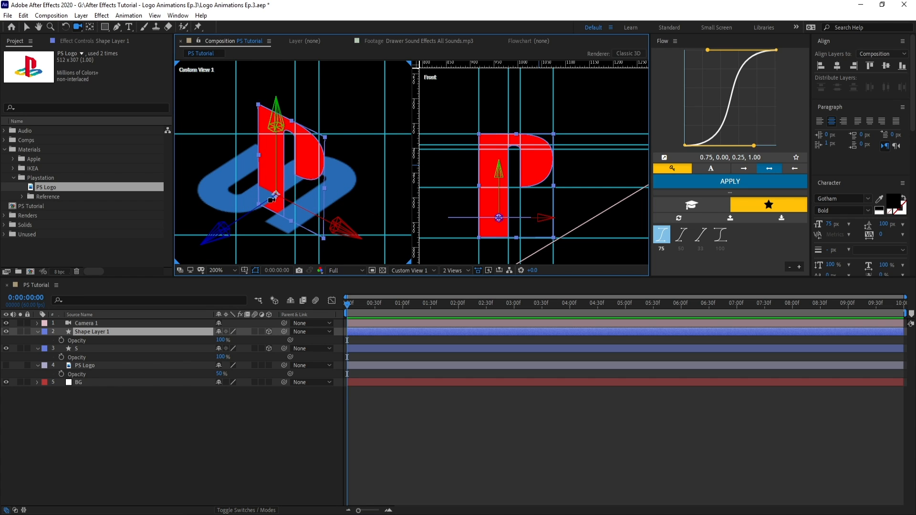
pyautogui.moveTo(293, 229)
pyautogui.mouseDown()
pyautogui.moveTo(286, 183)
pyautogui.moveTo(316, 192)
pyautogui.mouseUp()
pyautogui.press('v')
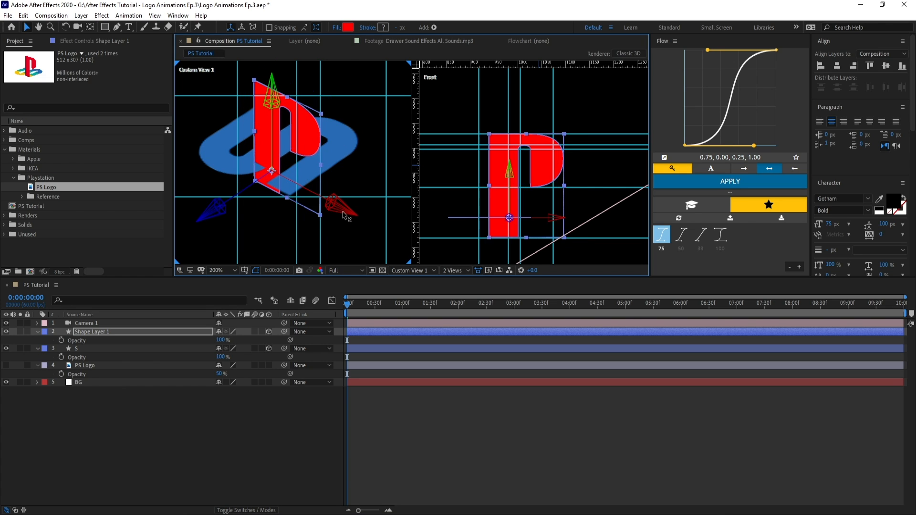
pyautogui.scroll(-2, 305, 190)
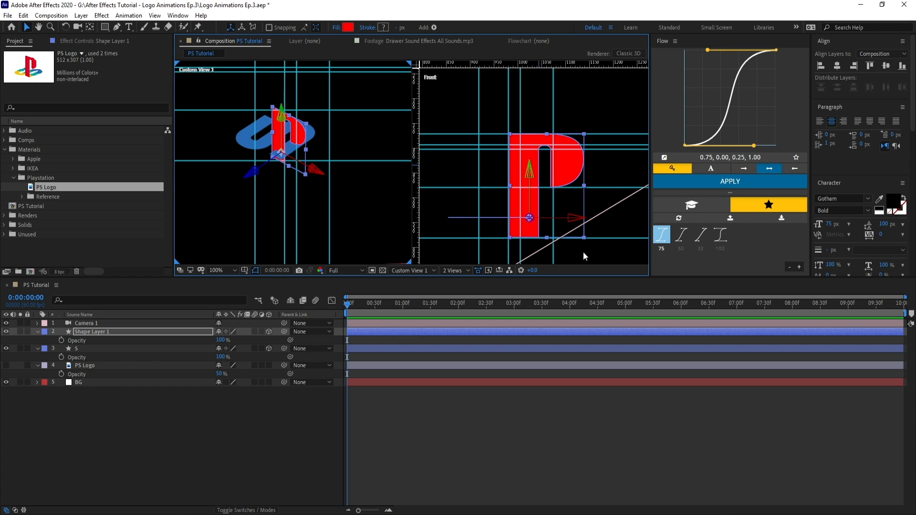
# In the Top view, move the S layer's anchor point to the centre of its front end with snapping turned on.
pyautogui.click(498, 258)
pyautogui.click(410, 271)
pyautogui.click(408, 325)
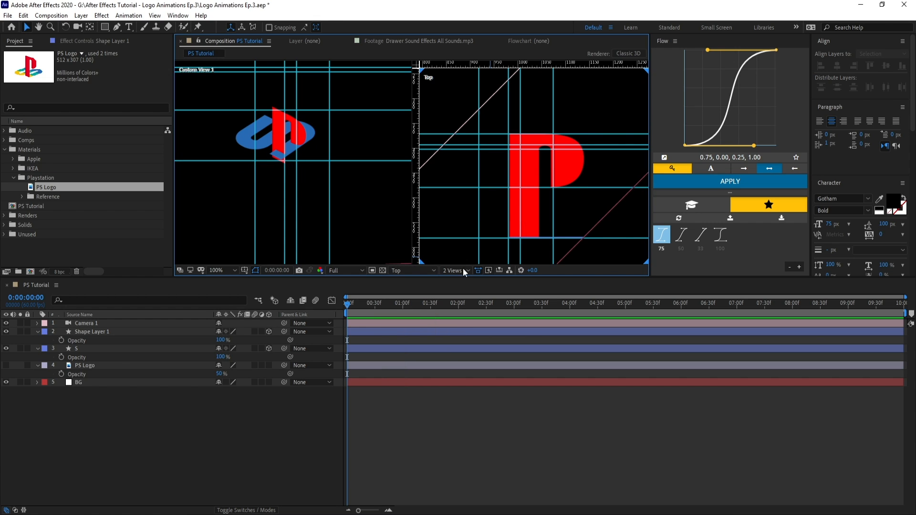
pyautogui.moveTo(527, 168); pyautogui.dragTo(541, 141)
pyautogui.click(491, 155)
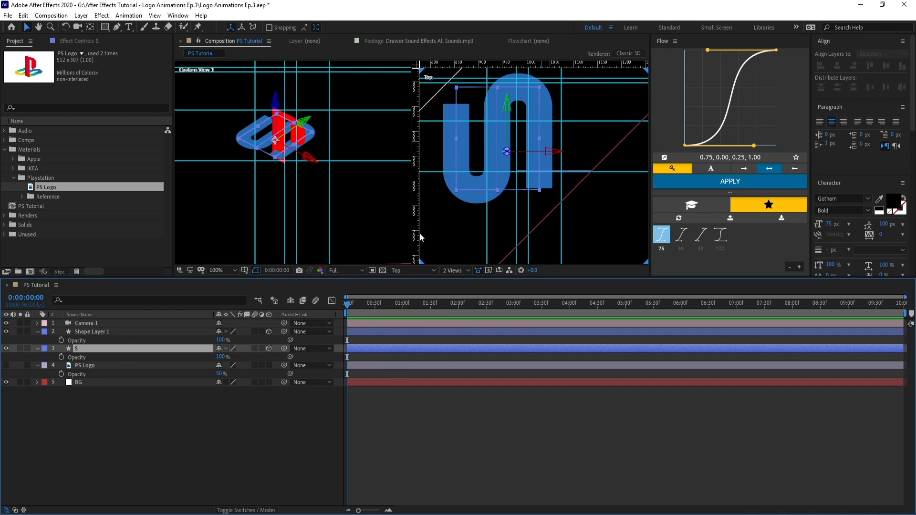
pyautogui.press('y')
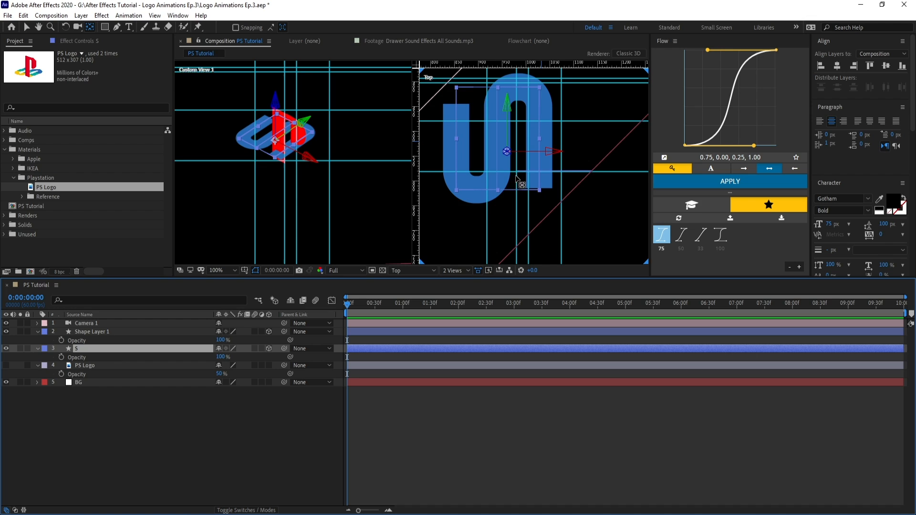
pyautogui.scroll(2, 518, 179)
pyautogui.moveTo(480, 138); pyautogui.dragTo(545, 217)
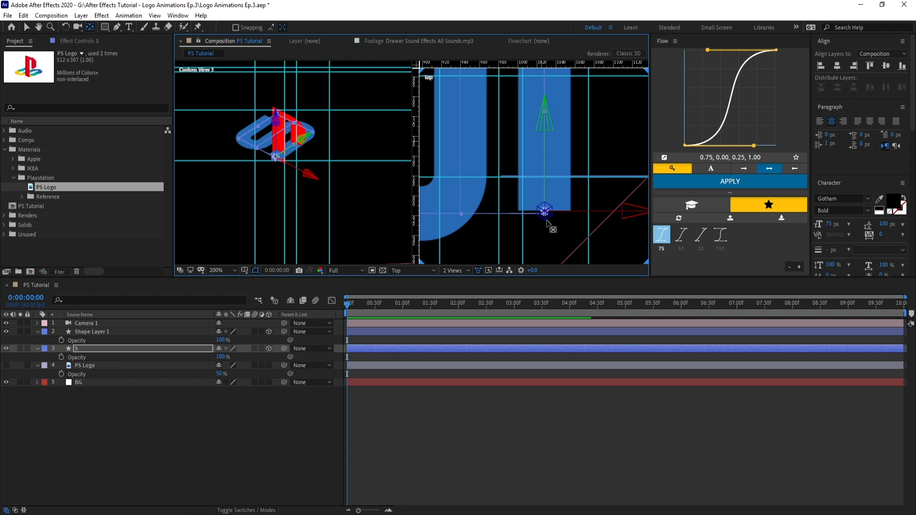
pyautogui.click(236, 28)
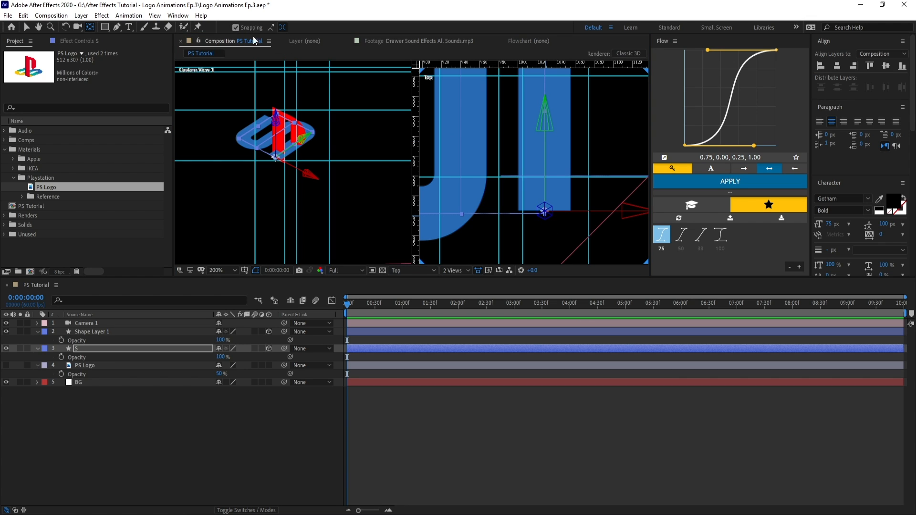
pyautogui.moveTo(544, 211); pyautogui.dragTo(545, 214)
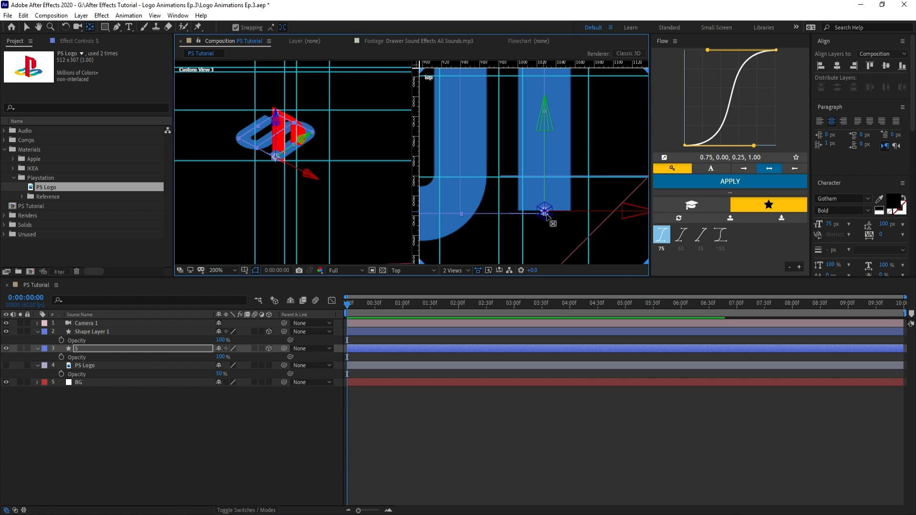
# Rename the red shape layer as P.
pyautogui.click(119, 333)
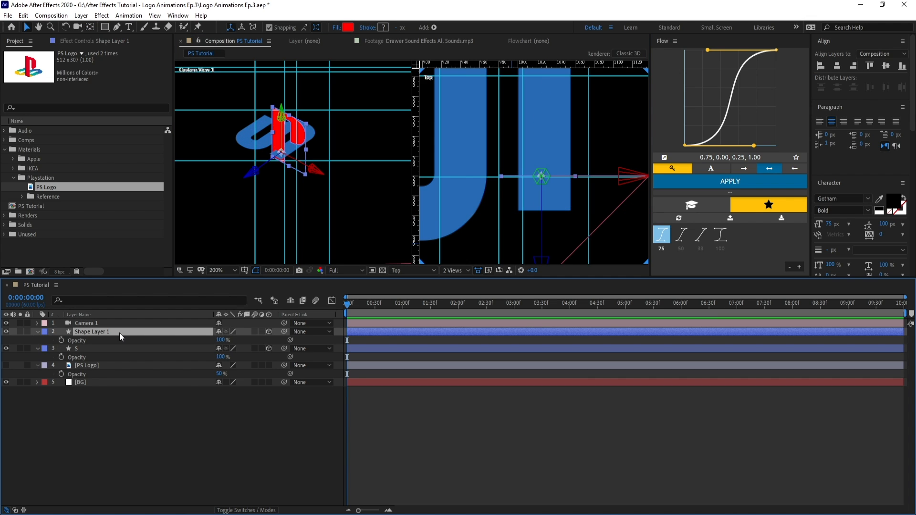
pyautogui.press('Return')
pyautogui.write('P')
pyautogui.press('Return')
# In the Front view, move the P layer's anchor point to the bottom centre of its stem.
pyautogui.click(415, 271)
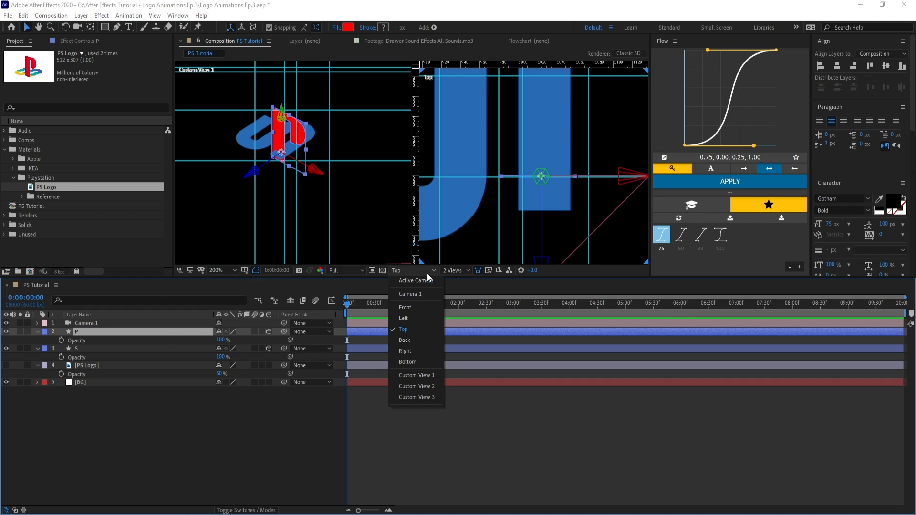
pyautogui.click(422, 306)
pyautogui.press('y')
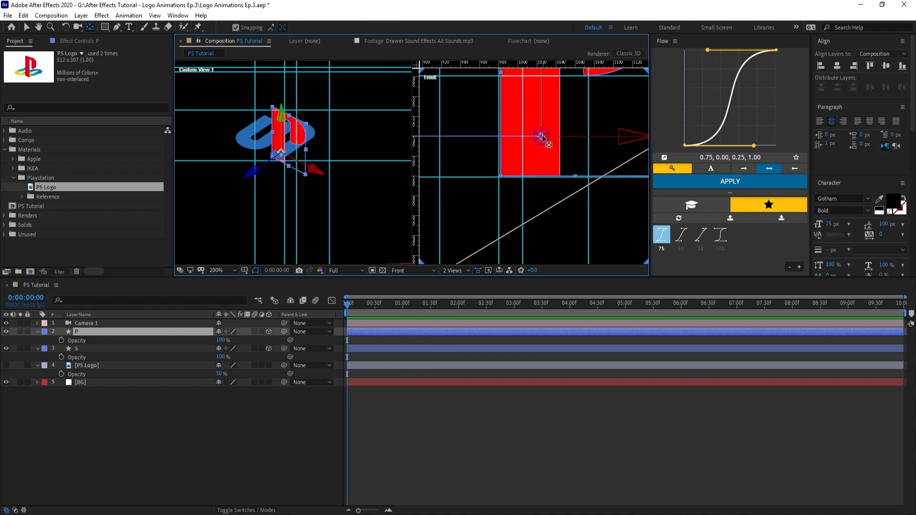
pyautogui.moveTo(541, 137); pyautogui.dragTo(528, 179)
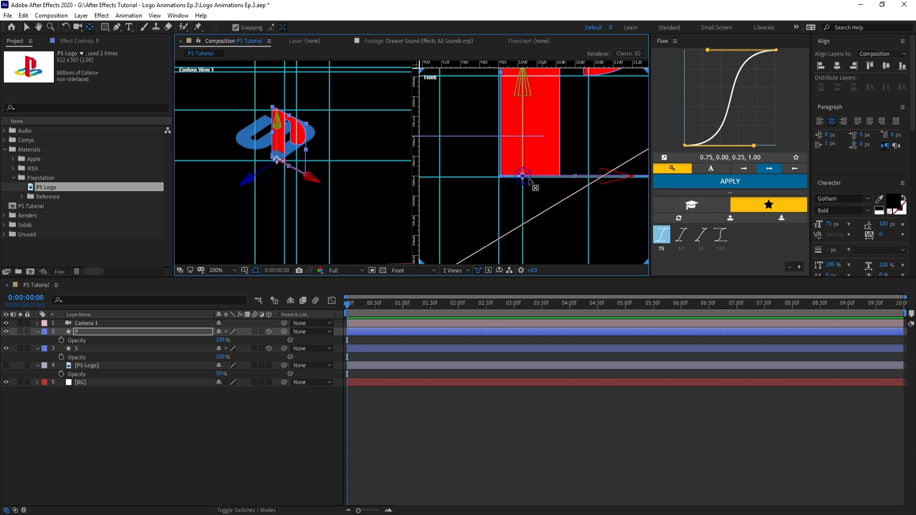
pyautogui.press('v')
# Copy the S layer's position onto the P layer.
pyautogui.click(77, 348)
pyautogui.press('p')
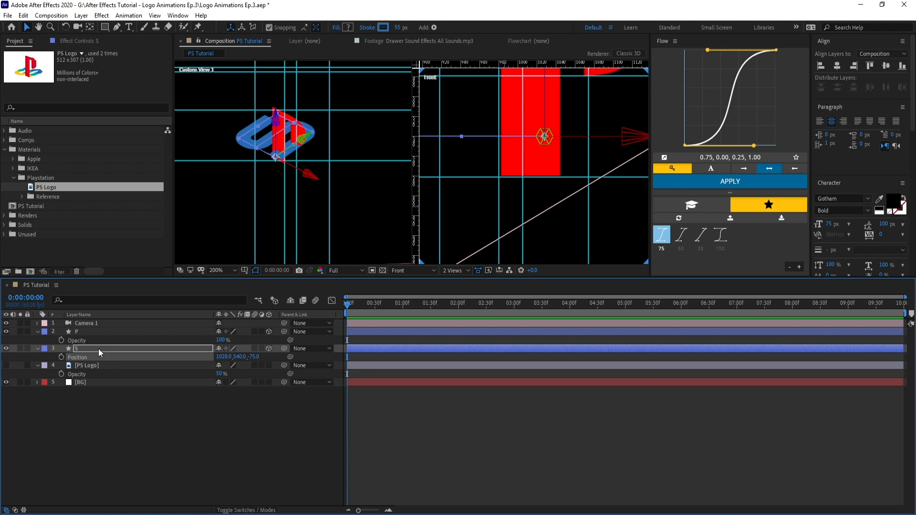
pyautogui.click(89, 331)
pyautogui.press('Return')
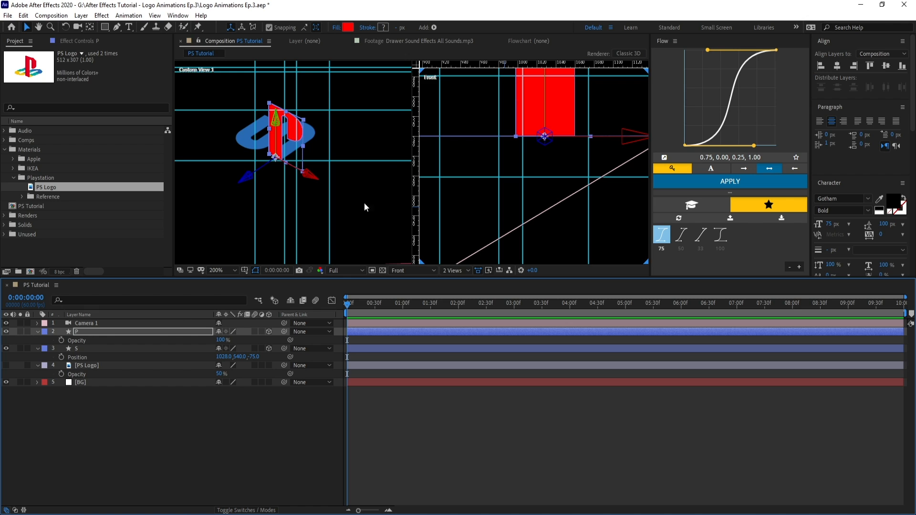
# Switch the custom 3D view to the Active Camera view.
pyautogui.moveTo(518, 166); pyautogui.dragTo(479, 219)
pyautogui.scroll(-1, 500, 200)
pyautogui.moveTo(563, 163); pyautogui.dragTo(560, 193)
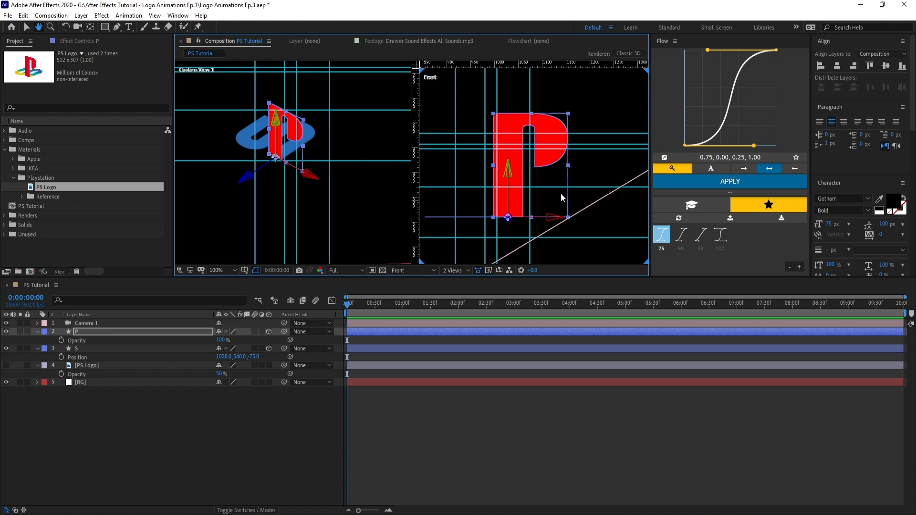
pyautogui.click(399, 251)
pyautogui.click(400, 271)
pyautogui.click(409, 287)
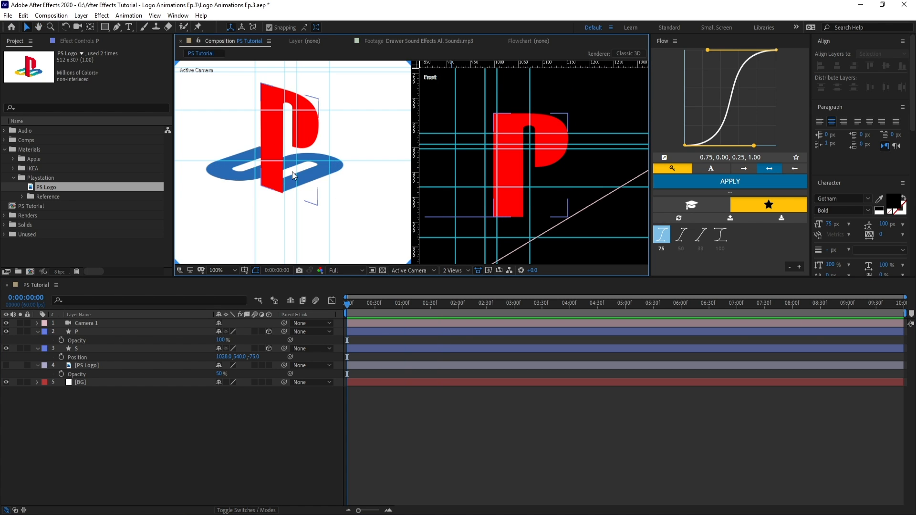
# Show the PS Logo reference layer and set the P and S layers' opacity to 55%.
pyautogui.click(84, 366)
pyautogui.click(6, 366)
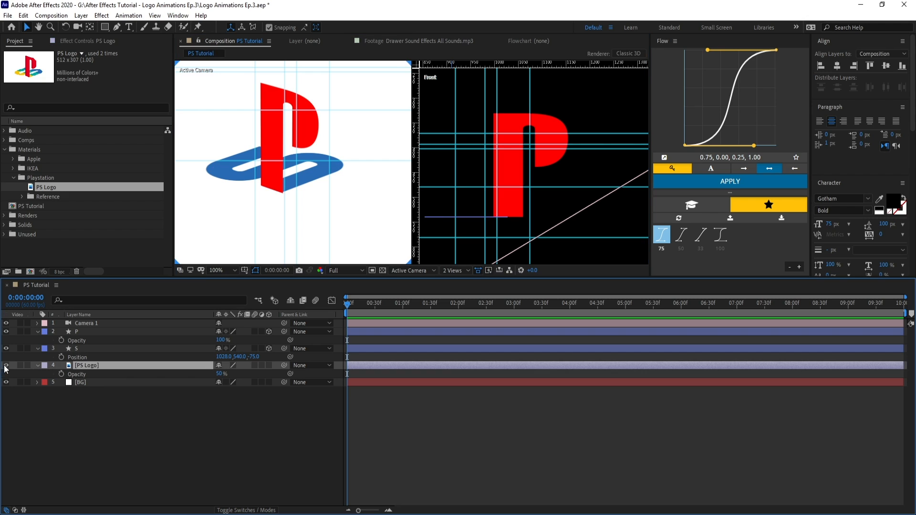
pyautogui.click(84, 351)
pyautogui.keyDown('ctrl'); pyautogui.click(141, 335); pyautogui.keyUp('ctrl')
pyautogui.moveTo(221, 340); pyautogui.dragTo(205, 346)
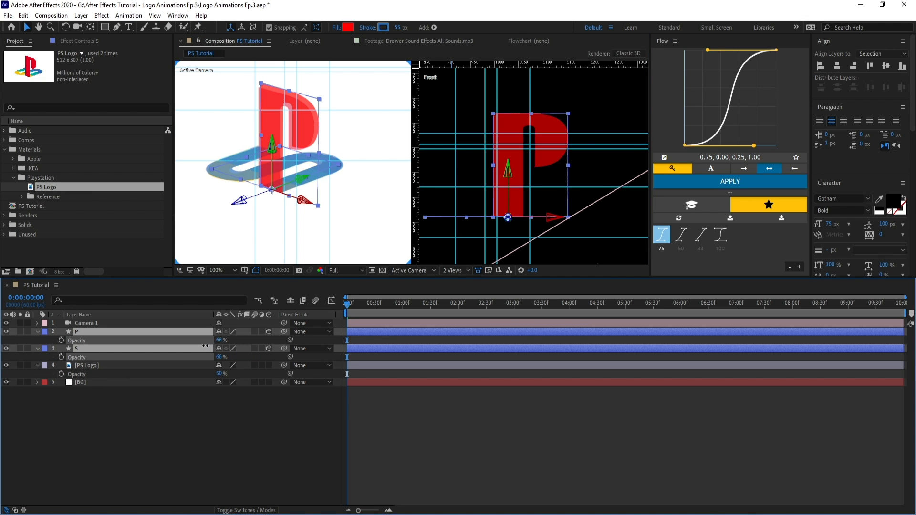
pyautogui.click(172, 376)
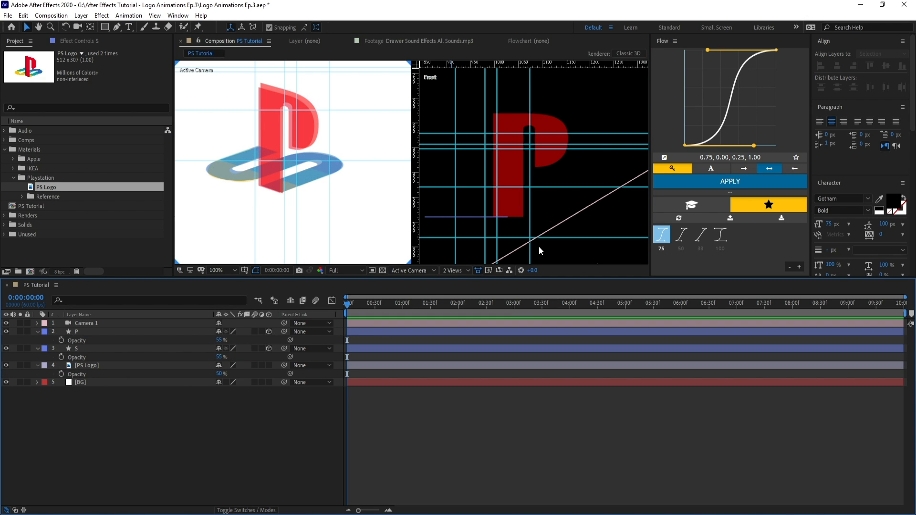
# Shift the P layer slightly along its X axis to line its stem up with the reference logo.
pyautogui.click(525, 205)
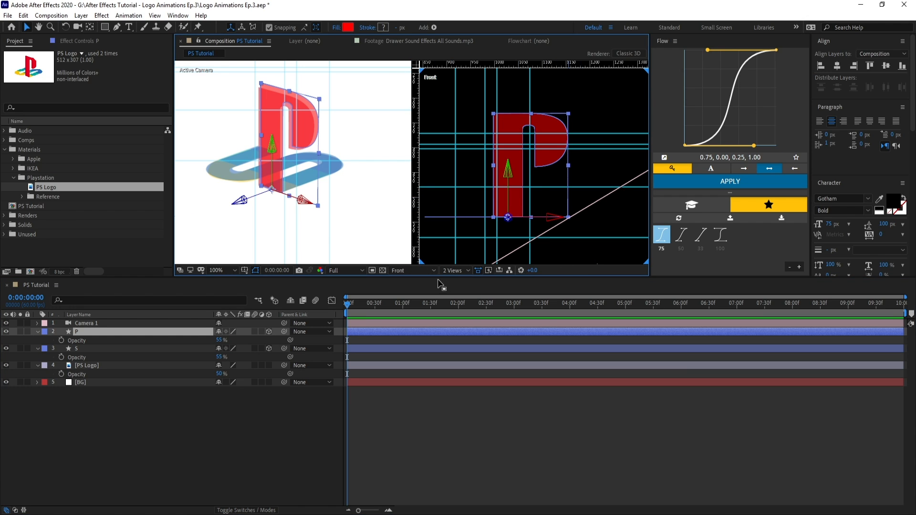
pyautogui.click(511, 241)
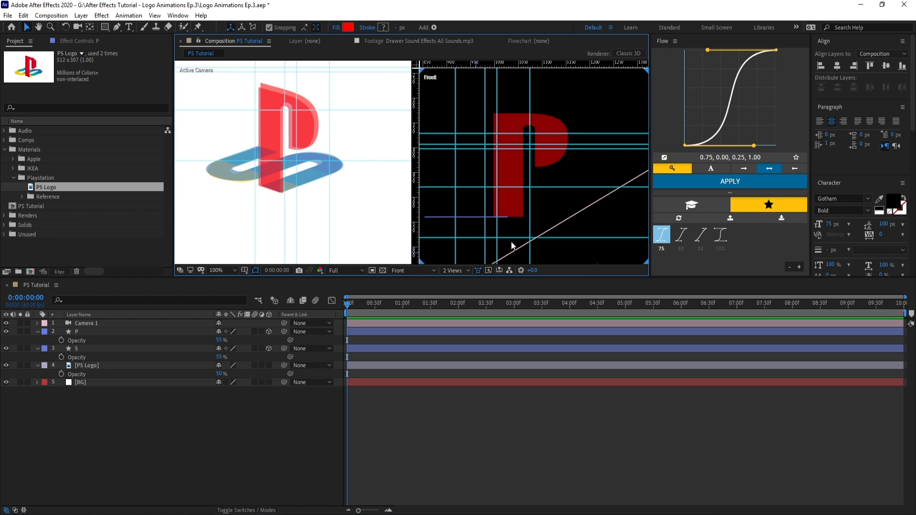
pyautogui.click(513, 207)
pyautogui.scroll(1, 250, 187)
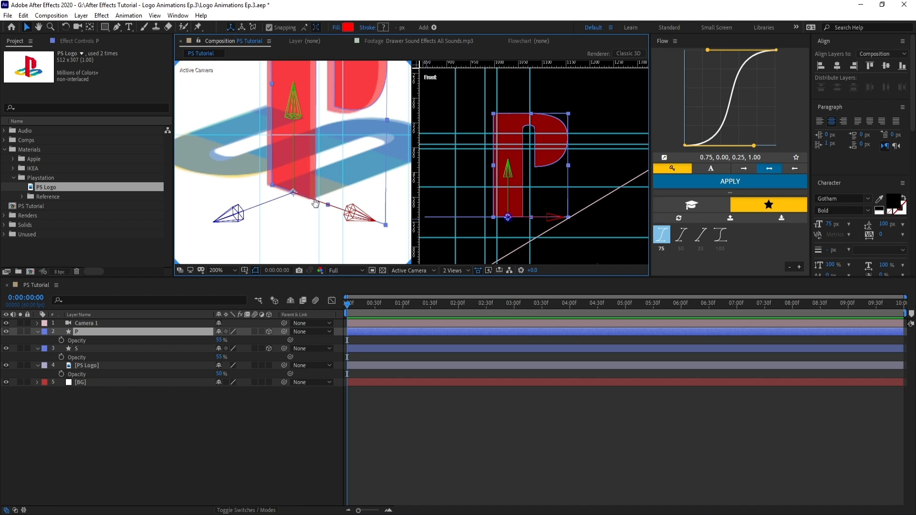
pyautogui.moveTo(349, 214); pyautogui.dragTo(340, 221)
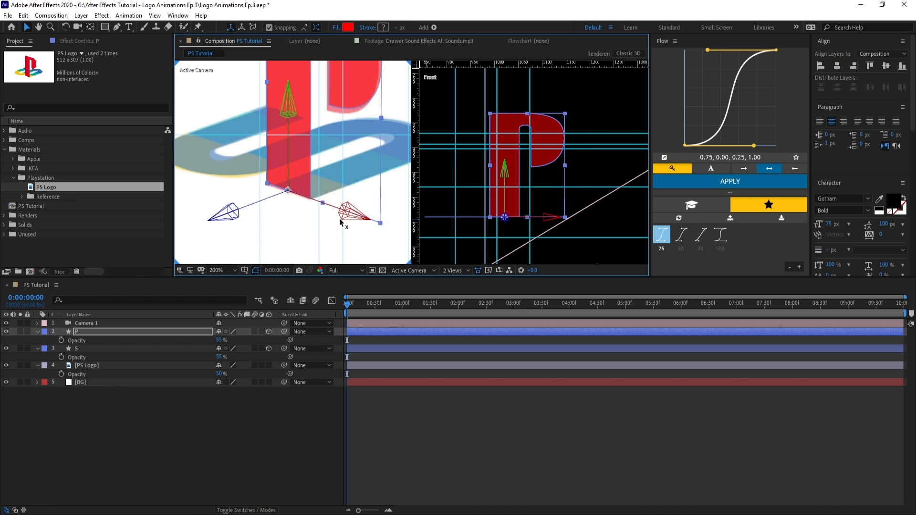
# Select the P path's upper points in the Front view and nudge them down to match the reference's height.
pyautogui.press('F10')
pyautogui.moveTo(471, 99); pyautogui.dragTo(608, 175)
pyautogui.press('Down')
pyautogui.press('Down')
pyautogui.press('Down')
pyautogui.press('Down')
pyautogui.press('Down')
pyautogui.press('Down')
pyautogui.press('Down')
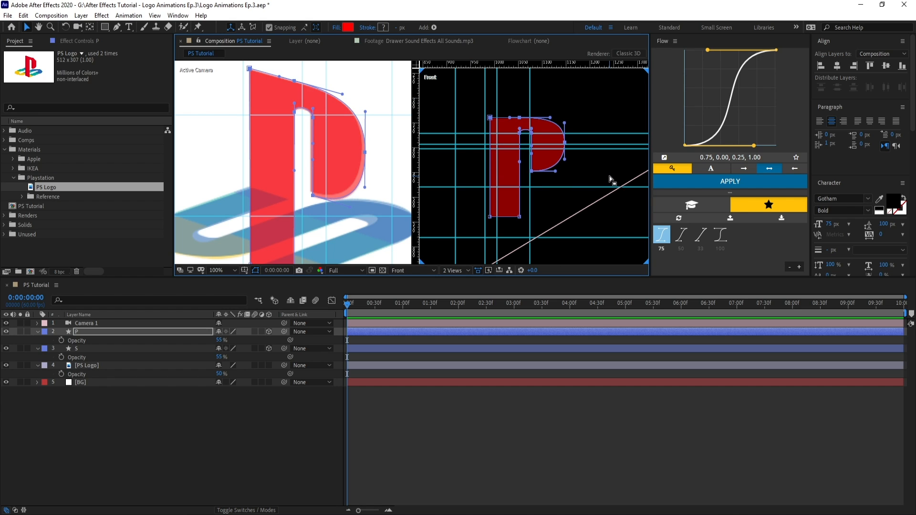
# Nudge the points of the P's bowl inward in the Front view until its curve fits the reference.
pyautogui.moveTo(583, 129); pyautogui.dragTo(544, 202)
pyautogui.press('Down')
pyautogui.press('Down')
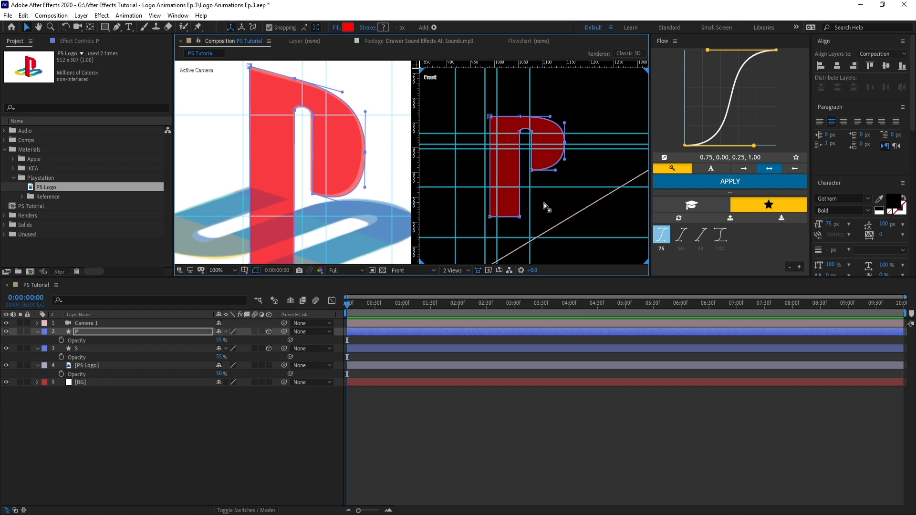
pyautogui.press('Up')
pyautogui.press('Up')
pyautogui.press('Up')
pyautogui.press('Left')
pyautogui.press('Left')
pyautogui.press('Left')
pyautogui.press('Left')
pyautogui.press('Left')
pyautogui.press('Left')
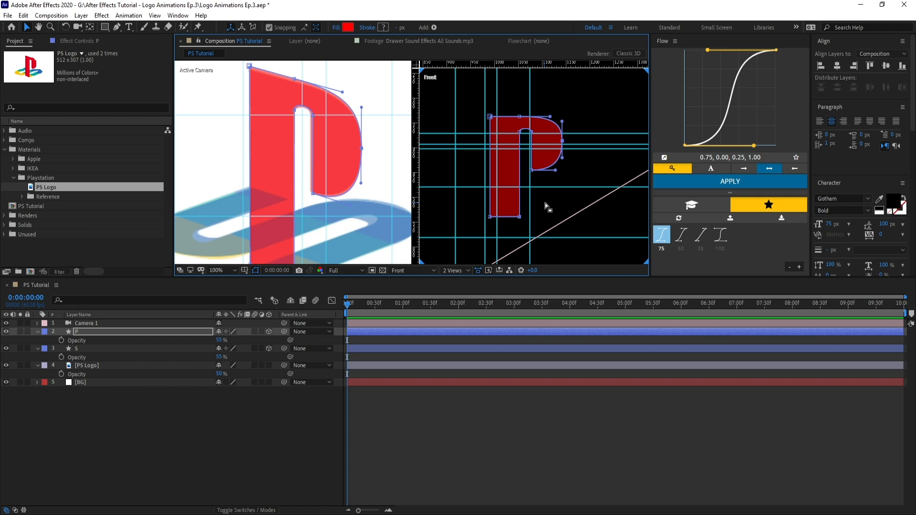
pyautogui.scroll(1, 545, 202)
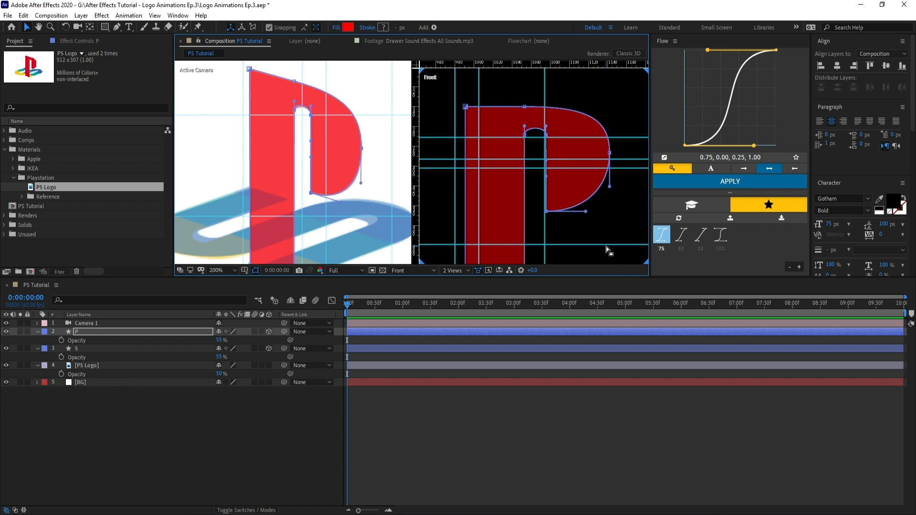
pyautogui.scroll(2, 606, 247)
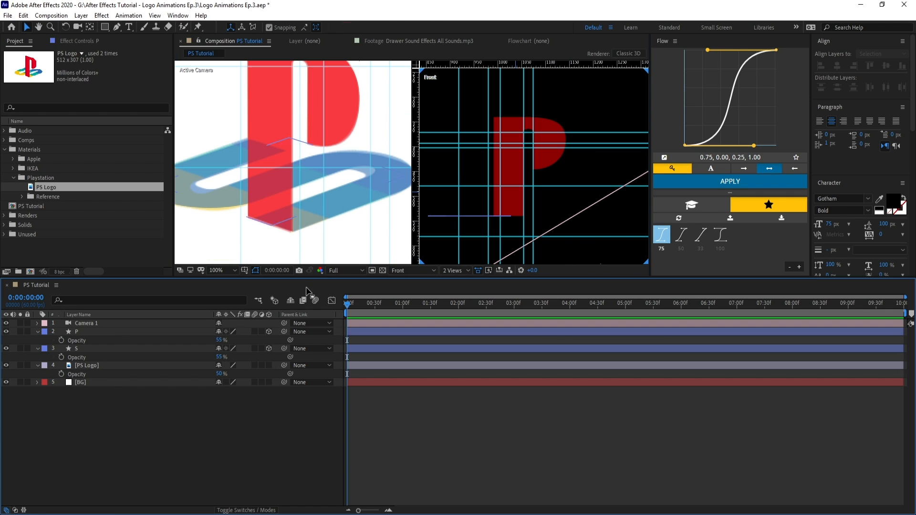
# Set the P and S layers' opacity to 100%.
pyautogui.click(113, 333)
pyautogui.keyDown('ctrl'); pyautogui.click(168, 348); pyautogui.keyUp('ctrl')
pyautogui.keyDown('ctrl'); pyautogui.click(227, 346); pyautogui.keyUp('ctrl')
pyautogui.keyDown('ctrl'); pyautogui.click(211, 348); pyautogui.keyUp('ctrl')
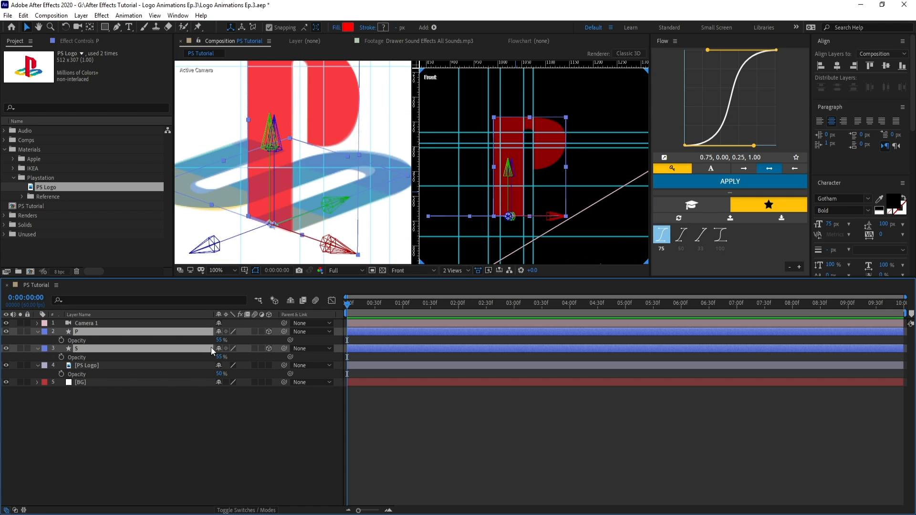
pyautogui.moveTo(220, 356); pyautogui.dragTo(365, 351)
pyautogui.press('F2')
# Change the composition layout to a single view showing the Active Camera.
pyautogui.click(456, 271)
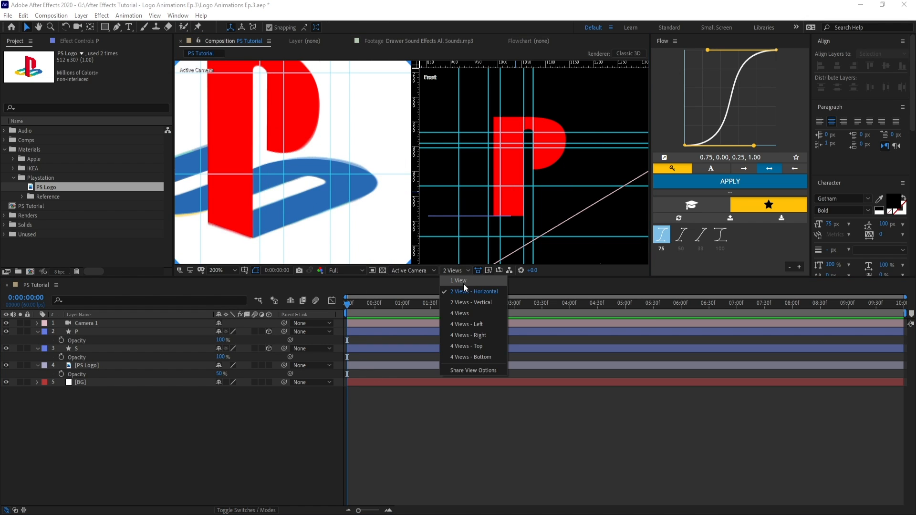
pyautogui.click(463, 283)
pyautogui.click(399, 271)
pyautogui.click(413, 294)
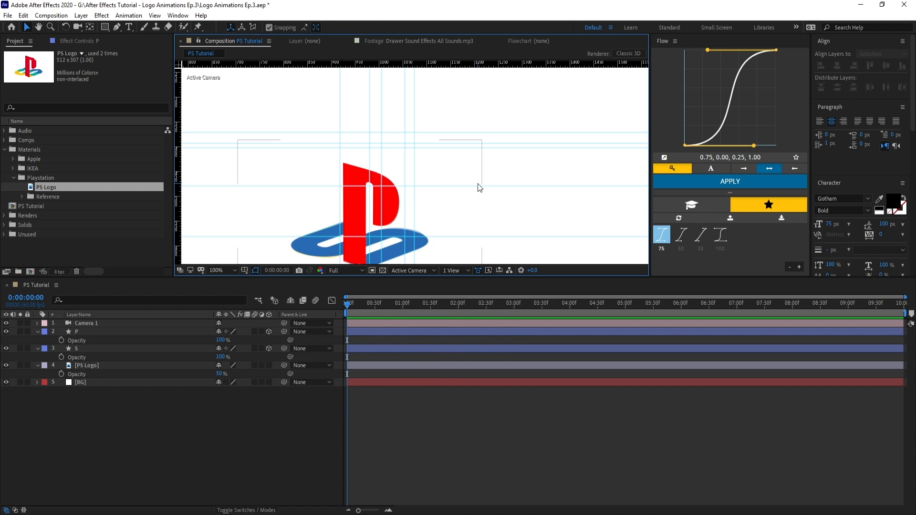
pyautogui.scroll(-2, 472, 190)
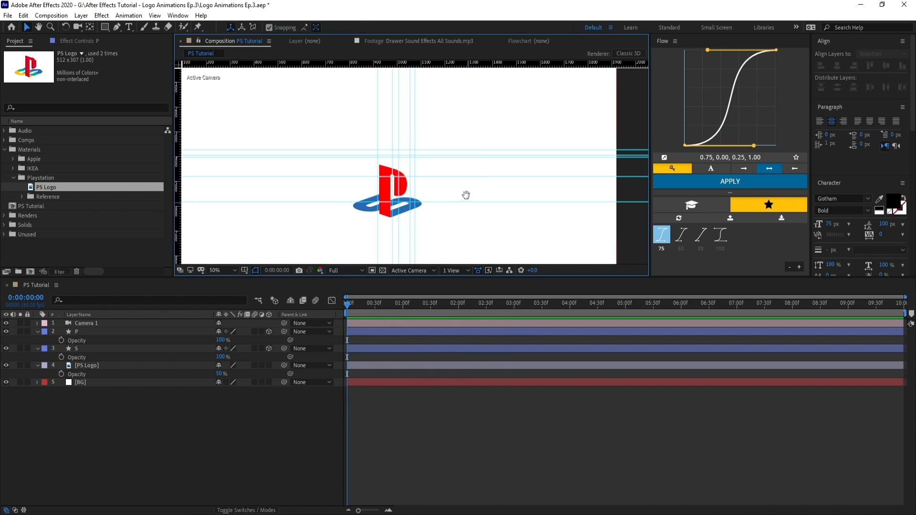
# Hide the guides and rulers in the composition view.
pyautogui.click(155, 16)
pyautogui.click(203, 151)
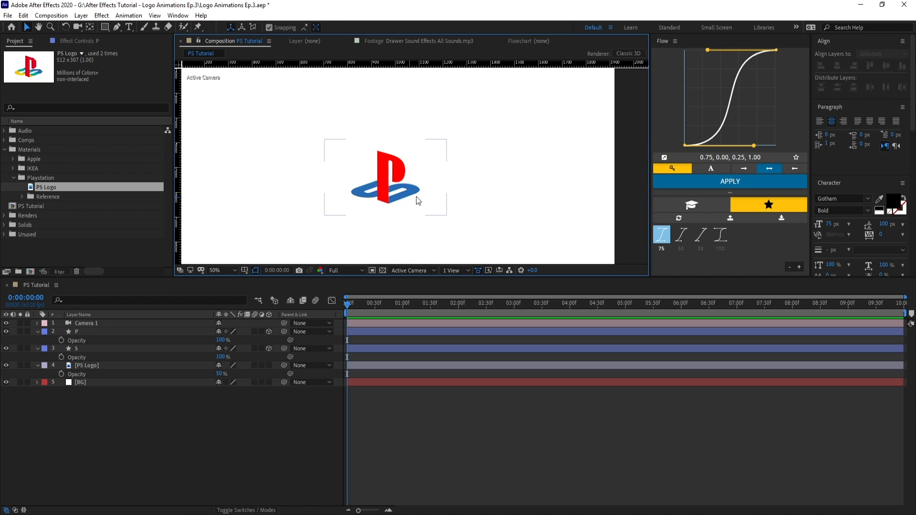
pyautogui.press('F2')
pyautogui.hotkey('ctrl', 'r')
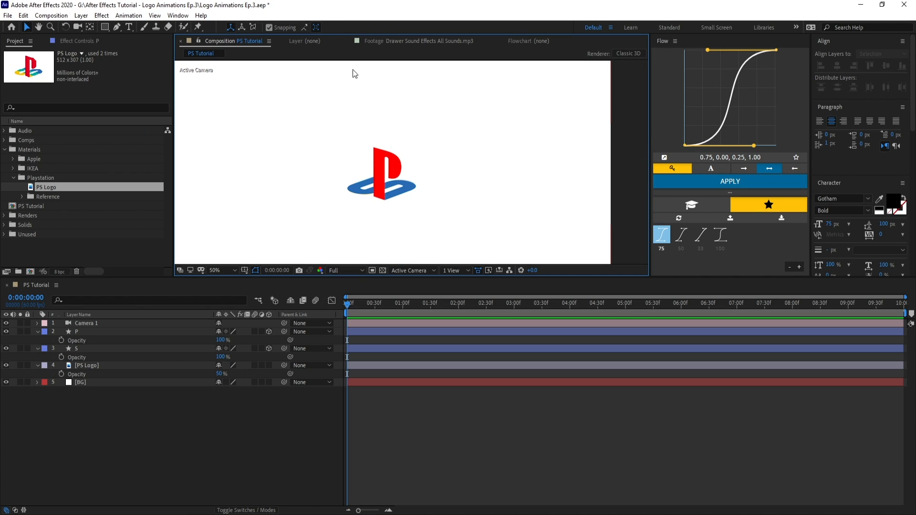
pyautogui.moveTo(398, 203); pyautogui.dragTo(480, 186)
pyautogui.press('c')
# Duplicate the PS Logo reference layer, hide the original and place the copy to the right of the rebuilt logo.
pyautogui.click(7, 366)
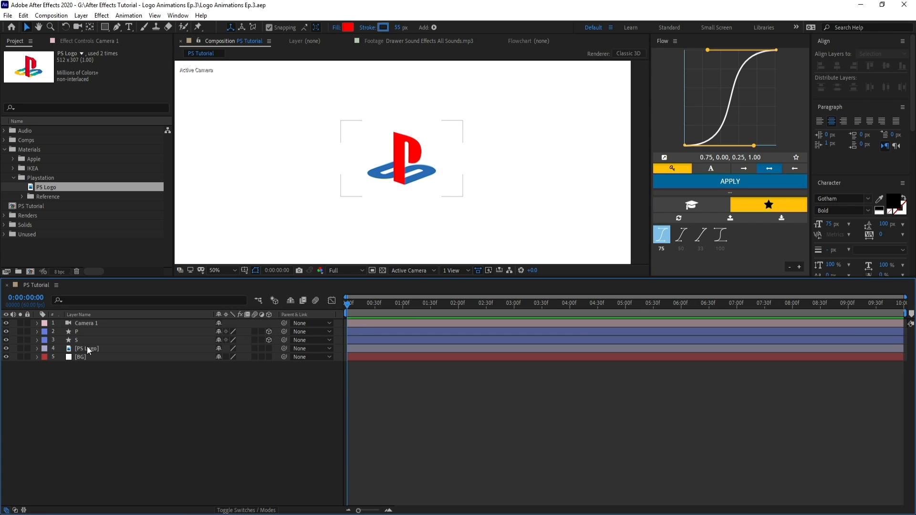
pyautogui.click(143, 348)
pyautogui.click(6, 358)
pyautogui.moveTo(433, 173); pyautogui.dragTo(531, 171)
# Set the copied PS Logo layer's opacity to 100% for a side-by-side colour comparison.
pyautogui.press('t')
pyautogui.moveTo(220, 356); pyautogui.dragTo(281, 359)
pyautogui.click(406, 409)
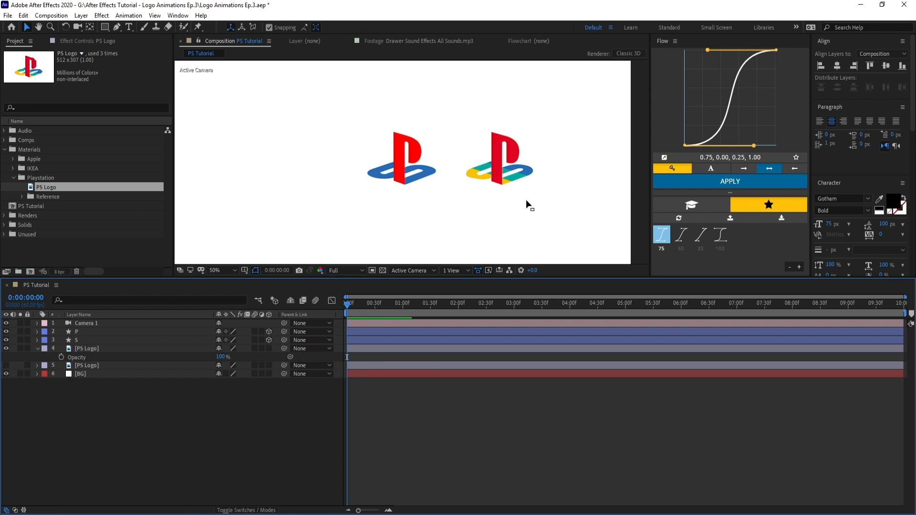
pyautogui.scroll(1, 534, 186)
pyautogui.moveTo(542, 181); pyautogui.dragTo(459, 180)
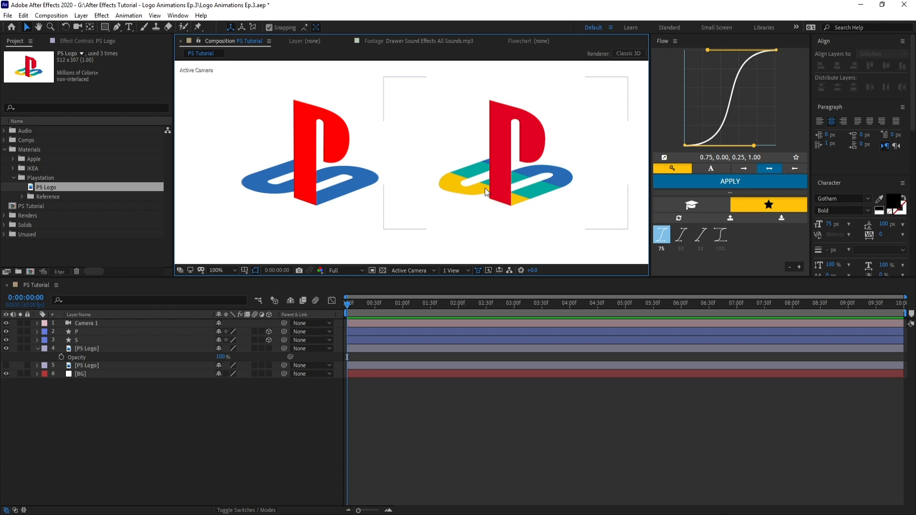
pyautogui.click(173, 424)
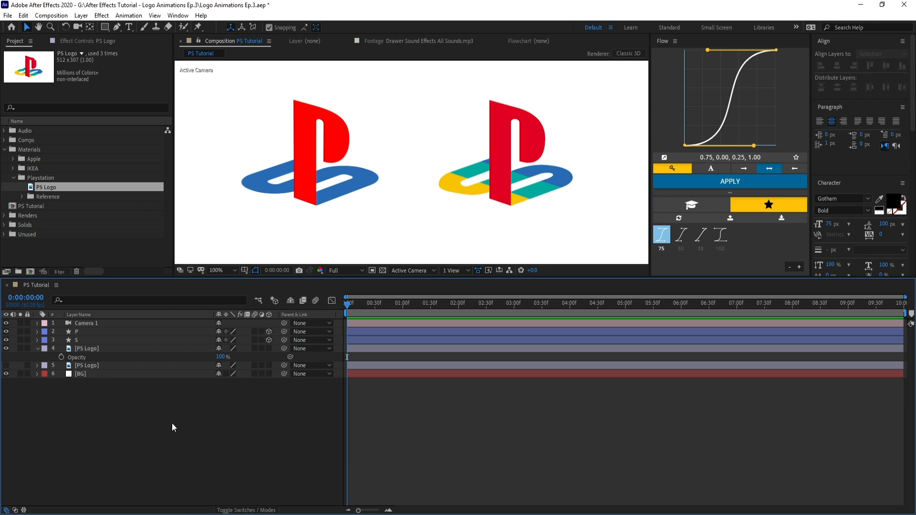
# Add a Trim Paths operator to the S layer's contents and expand its settings.
pyautogui.click(37, 340)
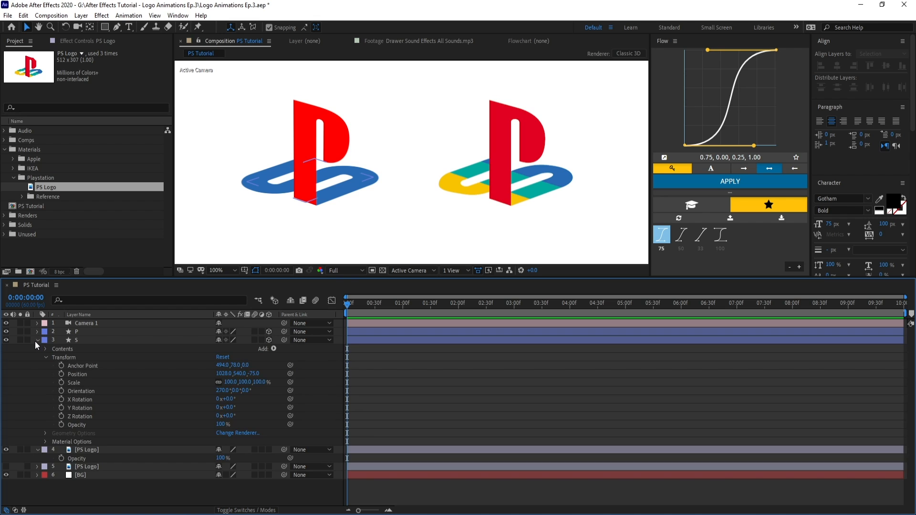
pyautogui.click(45, 348)
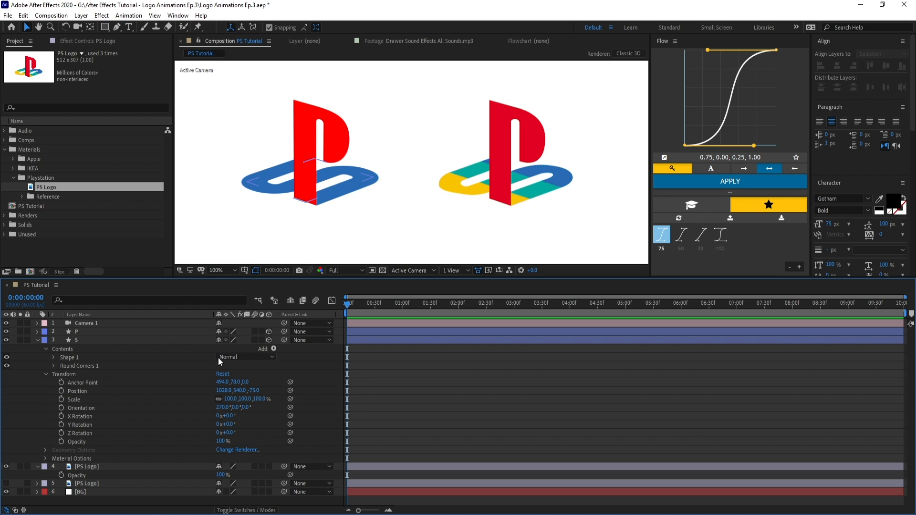
pyautogui.click(273, 348)
pyautogui.click(308, 294)
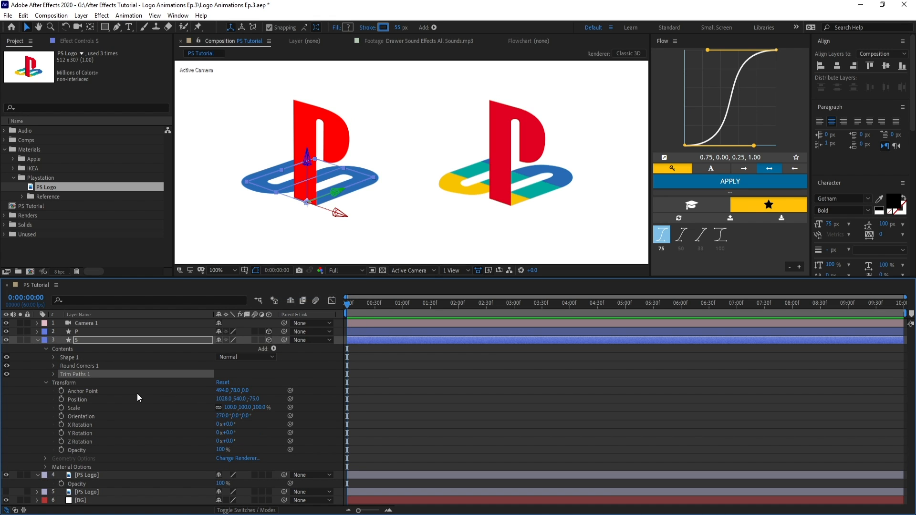
pyautogui.click(54, 374)
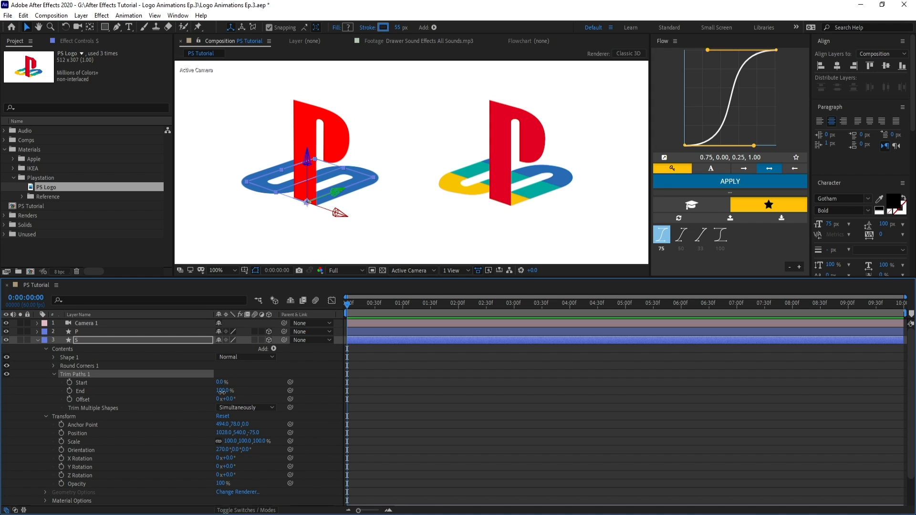
# Set the Trim Paths End to 21% and move Round Corners 1 and Trim Paths 1 into the Shape 1 group.
pyautogui.moveTo(222, 392); pyautogui.dragTo(198, 410)
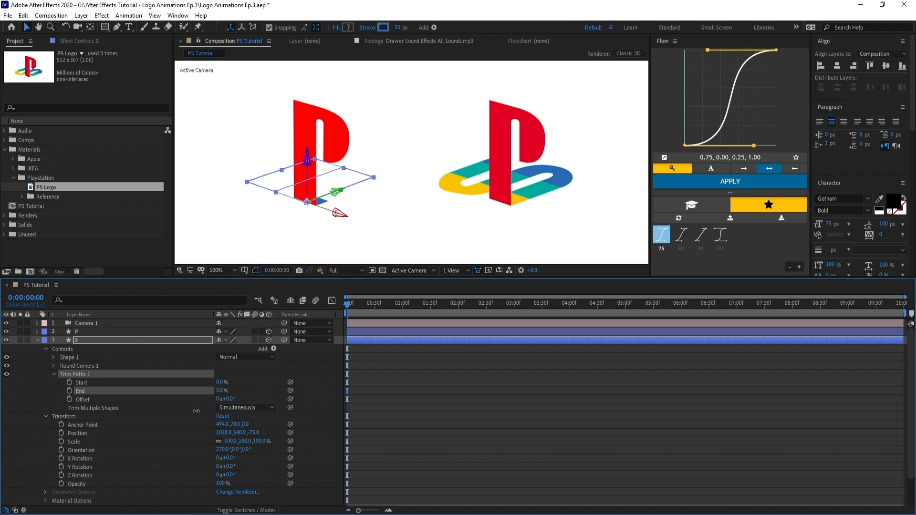
pyautogui.keyDown('ctrl'); pyautogui.click(84, 365); pyautogui.keyUp('ctrl')
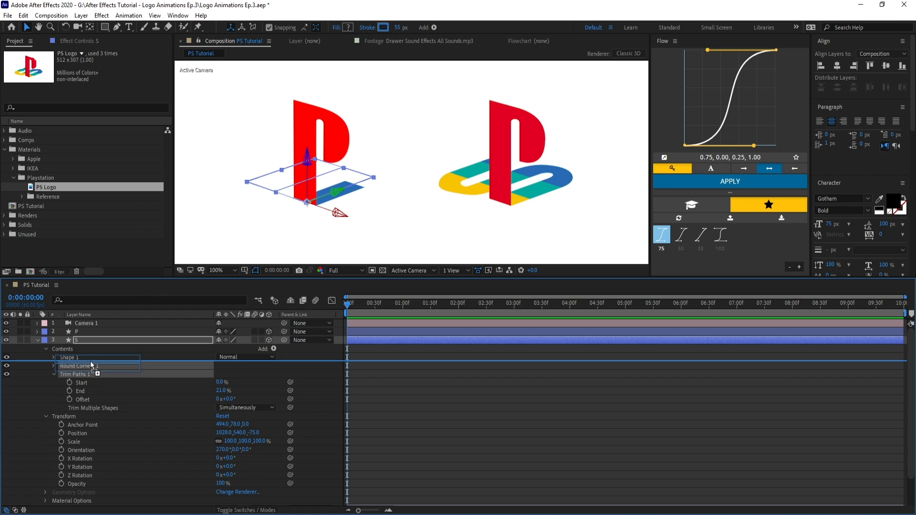
pyautogui.press('Delete')
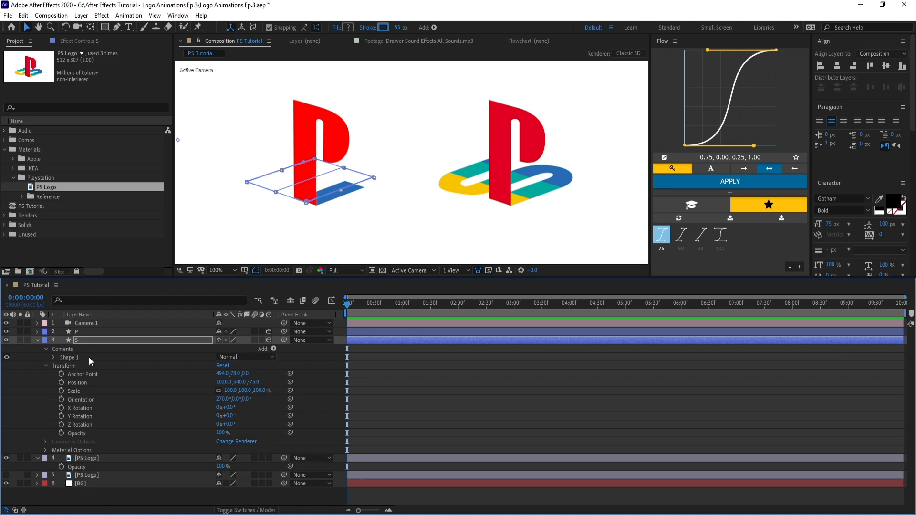
# Show the original PS Logo reference with the P layer hidden, and set the S layer's opacity to 48%.
pyautogui.click(7, 474)
pyautogui.click(129, 474)
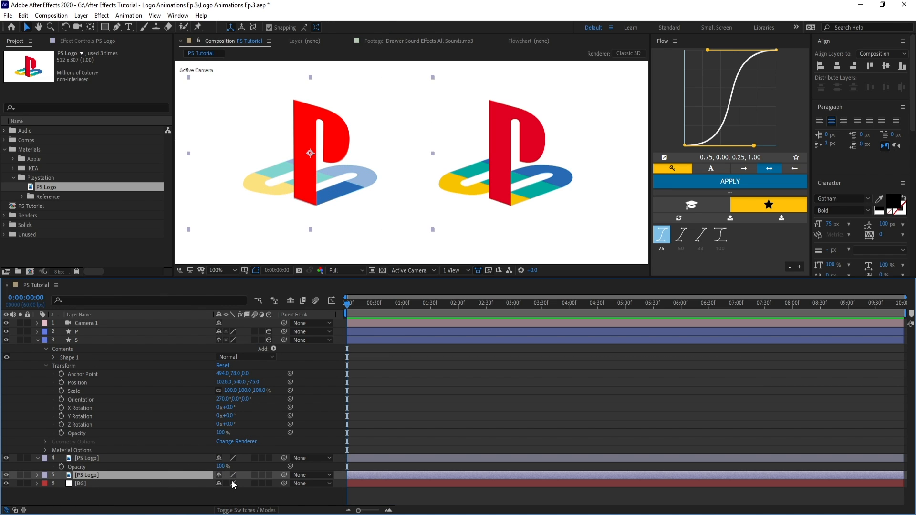
pyautogui.click(79, 339)
pyautogui.press('t')
pyautogui.moveTo(225, 351); pyautogui.dragTo(203, 353)
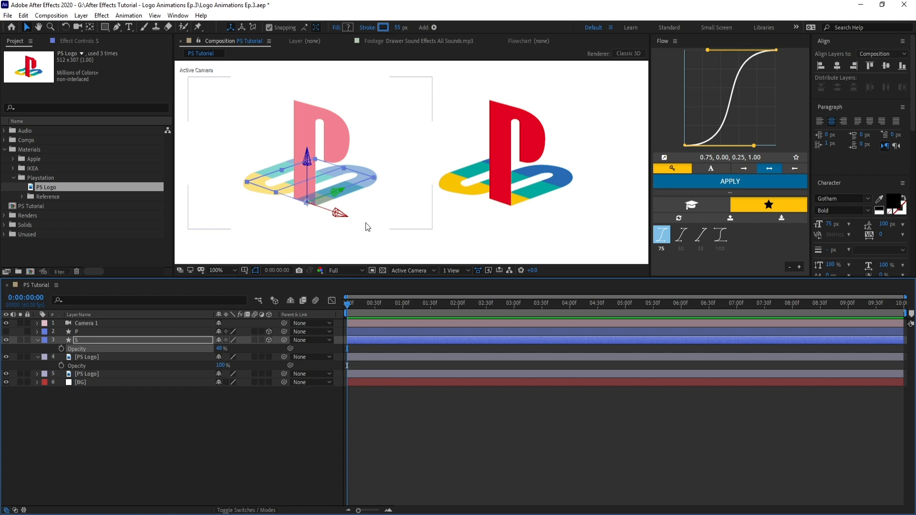
# Set the End of Trim Paths 1 in the S layer's Shape 1 group to 7.6% to fit the reference's yellow segment.
pyautogui.moveTo(366, 227); pyautogui.dragTo(410, 208)
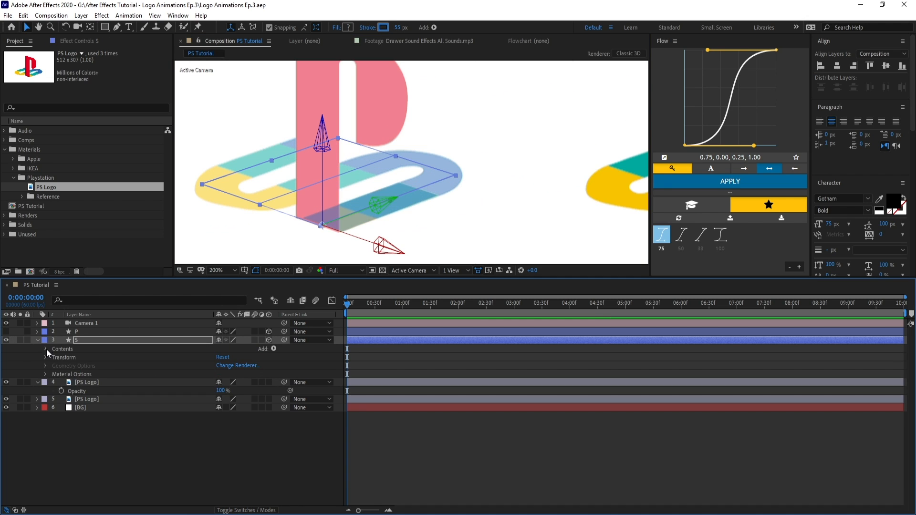
pyautogui.click(46, 349)
pyautogui.click(54, 357)
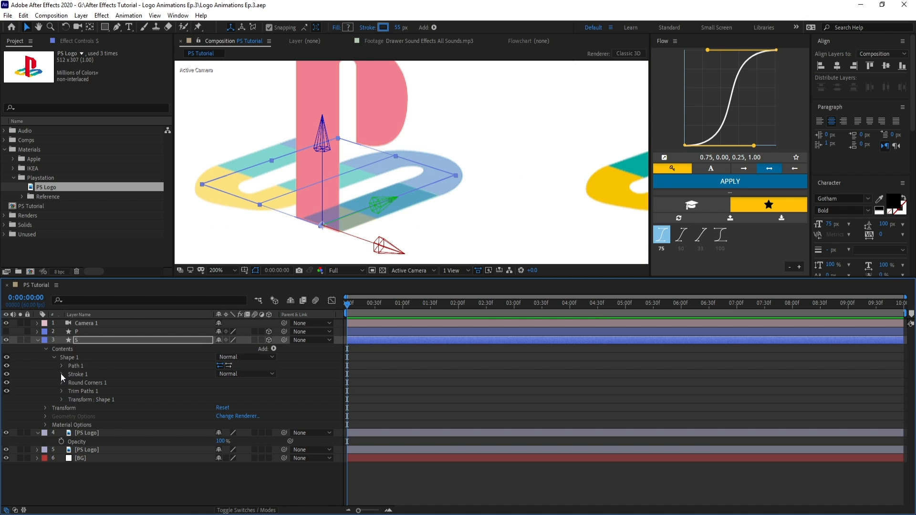
pyautogui.click(61, 391)
pyautogui.moveTo(221, 408); pyautogui.dragTo(141, 421)
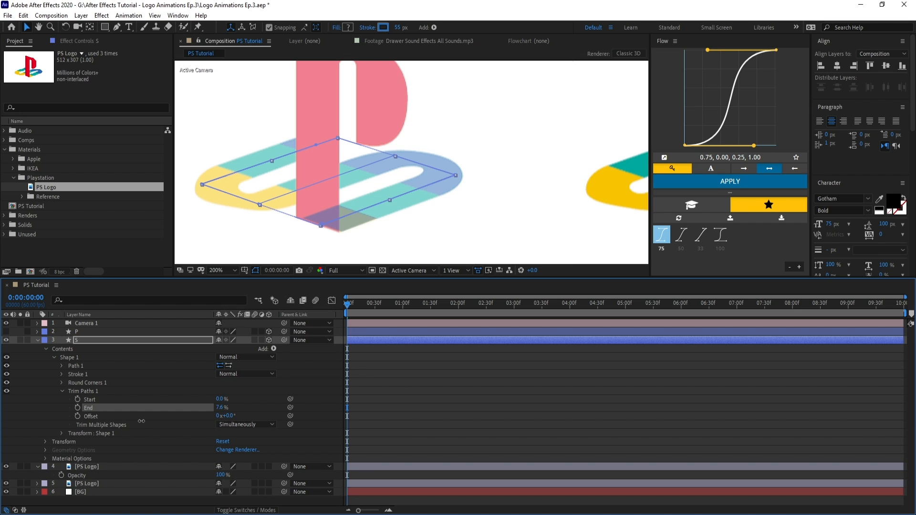
# Rename the S layer's Shape 1 group as "Yellow Rigth".
pyautogui.click(67, 357)
pyautogui.press('Return')
pyautogui.write('Yellow Rigth')
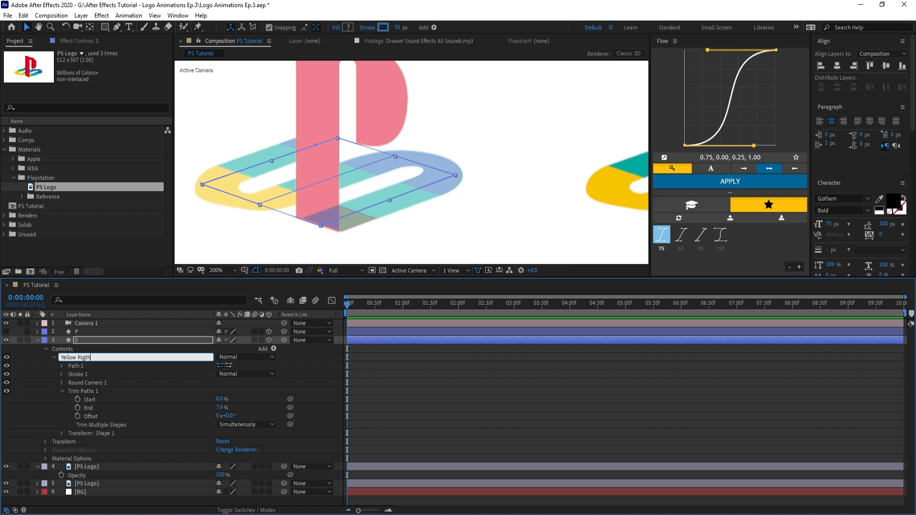
pyautogui.press('Return')
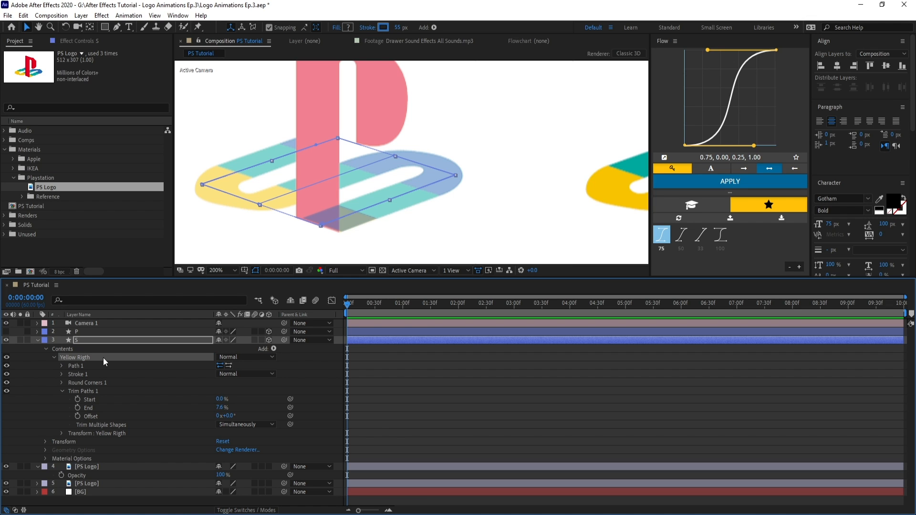
# Duplicate the Yellow Rigth group and set the copy's Trim Paths Start to 7.4% and End to 21%.
pyautogui.hotkey('ctrl', 'd')
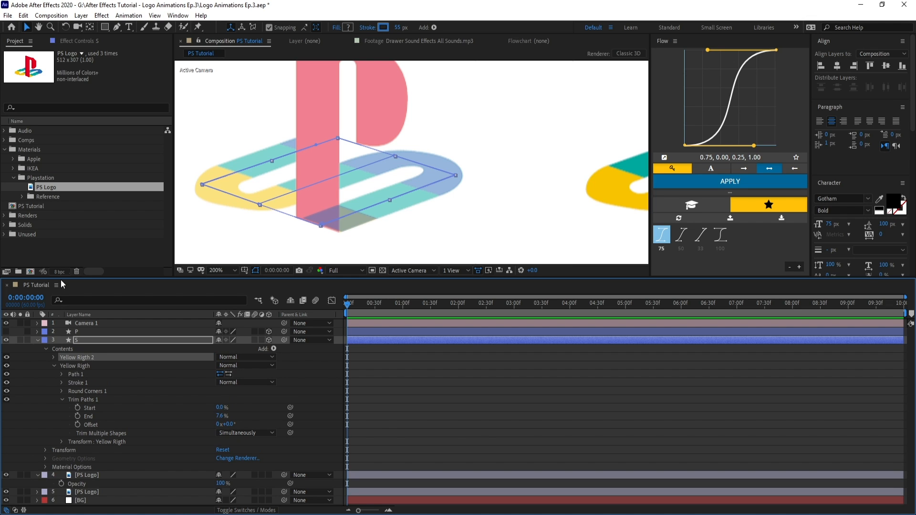
pyautogui.click(23, 15)
pyautogui.click(60, 143)
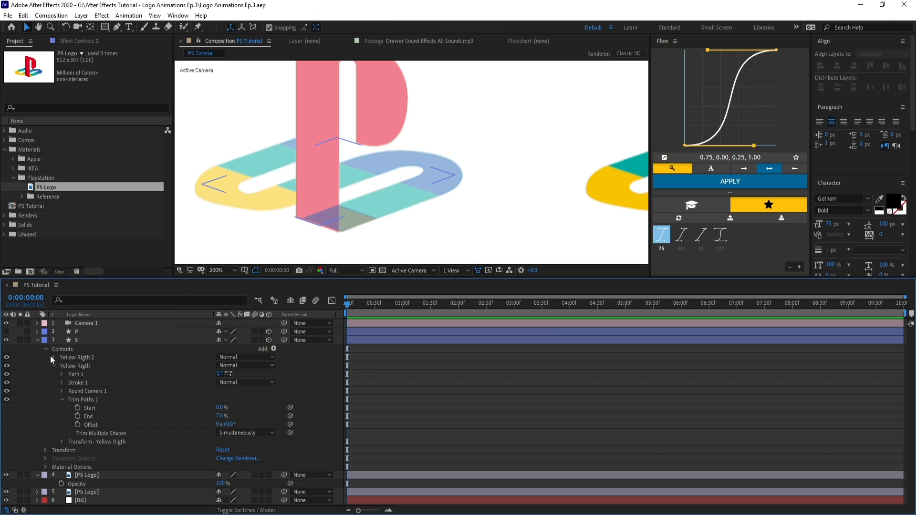
pyautogui.click(62, 391)
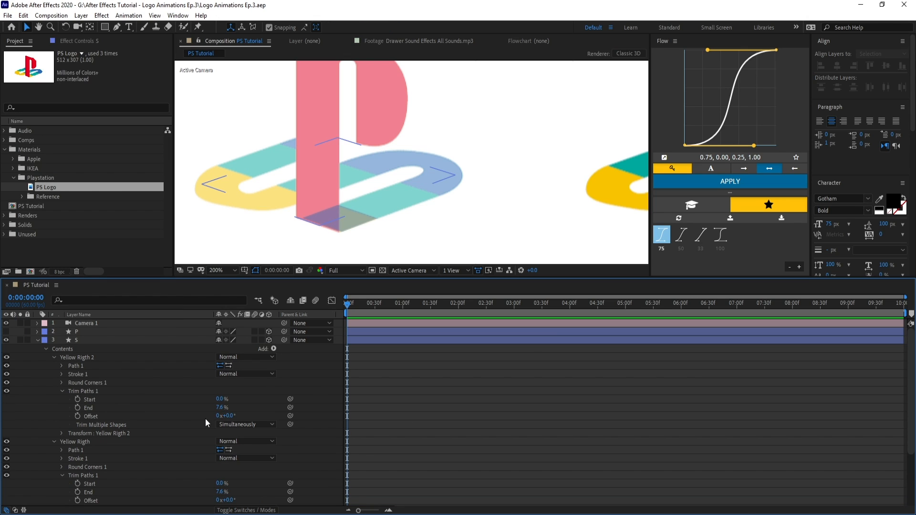
pyautogui.moveTo(220, 408)
pyautogui.mouseDown()
pyautogui.moveTo(258, 405)
pyautogui.moveTo(224, 399)
pyautogui.moveTo(238, 406)
pyautogui.mouseUp()
pyautogui.moveTo(238, 405); pyautogui.dragTo(238, 405)
# Rename the duplicated Yellow Rigth 2 group as "Cyan Right".
pyautogui.click(96, 357)
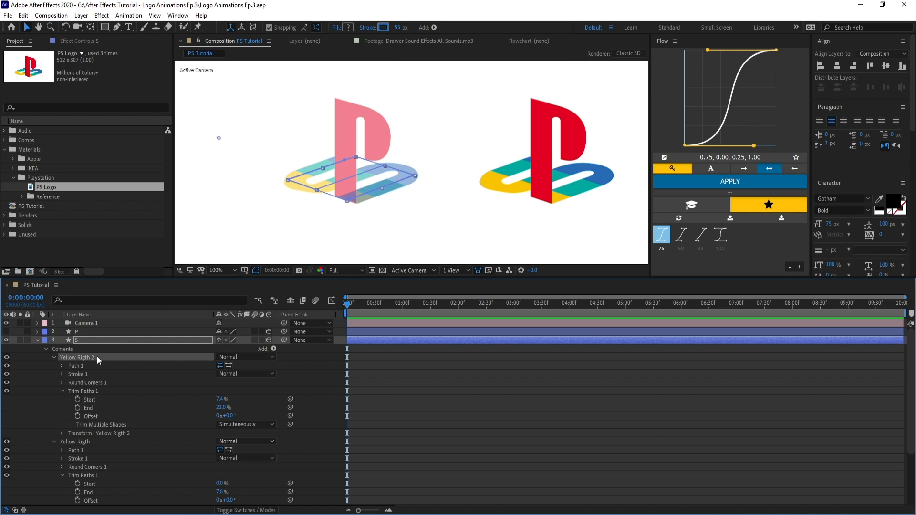
pyautogui.press('Return')
pyautogui.write('Cyan Right')
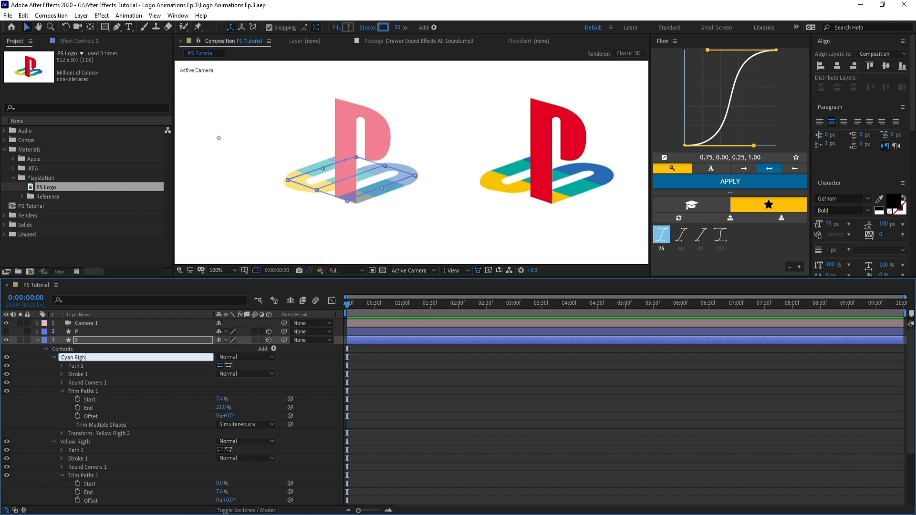
pyautogui.press('Return')
# Duplicate the trimmed group for the Blue Right, Cyan Middle and Yellow Left segments, adjusting each Trim Paths range to the reference.
pyautogui.hotkey('ctrl', 'd')
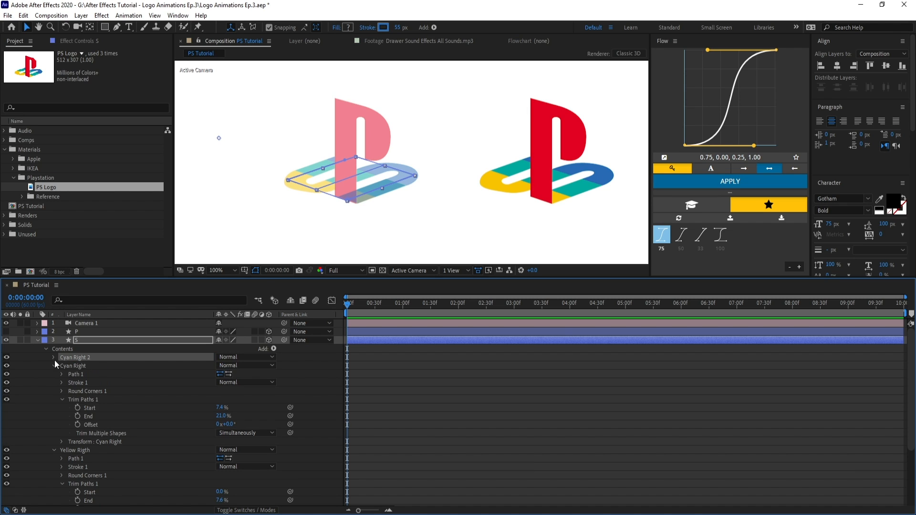
pyautogui.click(54, 358)
pyautogui.click(62, 391)
pyautogui.hotkey('ctrl', 'd')
pyautogui.write('Yellow Left')
pyautogui.moveTo(222, 399); pyautogui.dragTo(230, 399)
# Duplicate the trimmed group for the remaining segments, name them "Cyan Left" and "Blue Left", and save the project.
pyautogui.hotkey('ctrl', 'd')
pyautogui.write('Cyan Left')
pyautogui.hotkey('ctrl', 'd')
pyautogui.press('Return')
pyautogui.write('Blue Left')
pyautogui.scroll(-5, 76, 462)
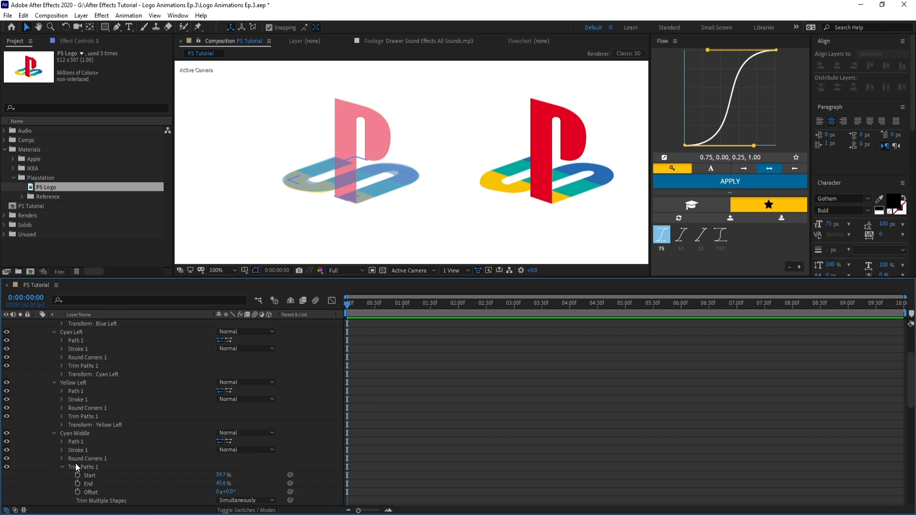
pyautogui.click(85, 340)
pyautogui.hotkey('ctrl', 's')
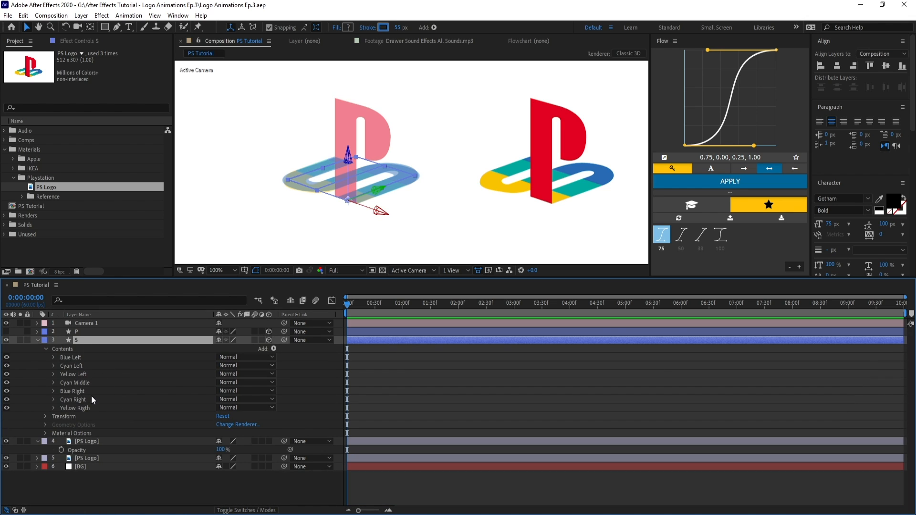
# Filter the S layer's properties by "color" to list the stroke colour of every segment.
pyautogui.click(478, 270)
pyautogui.click(91, 300)
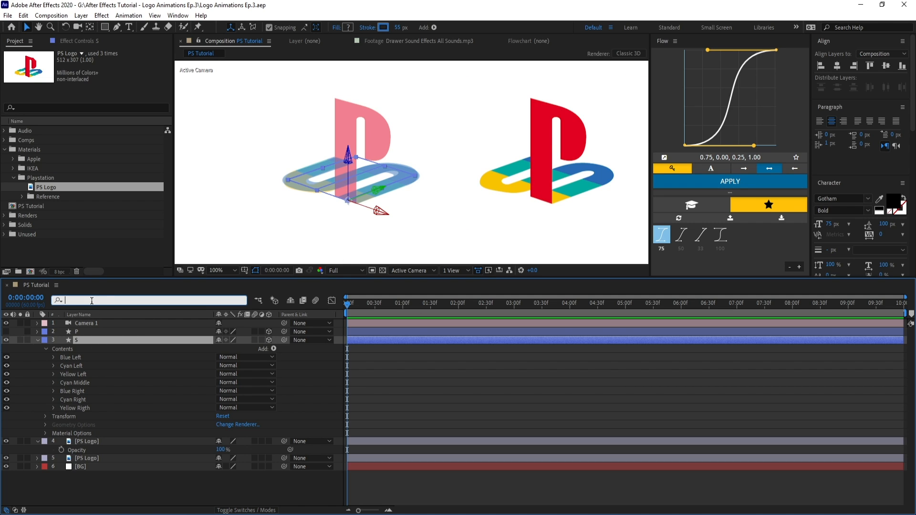
pyautogui.write('color')
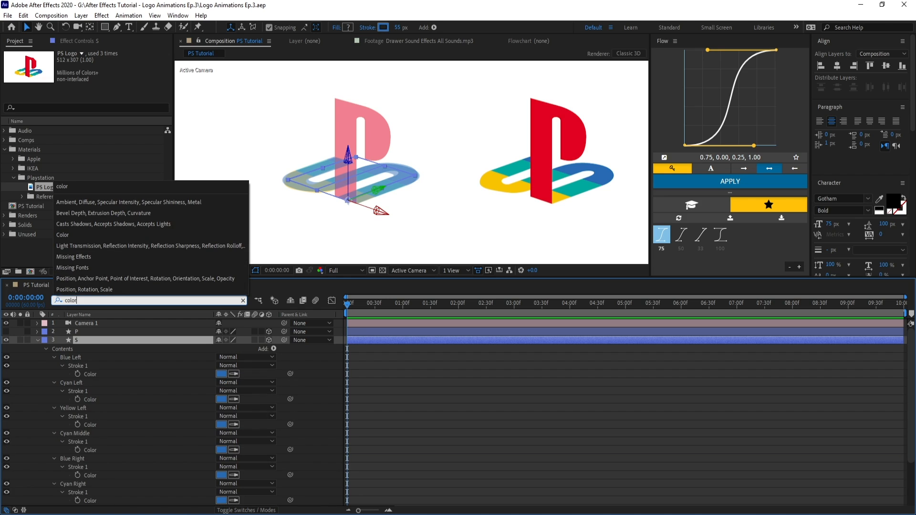
pyautogui.click(405, 395)
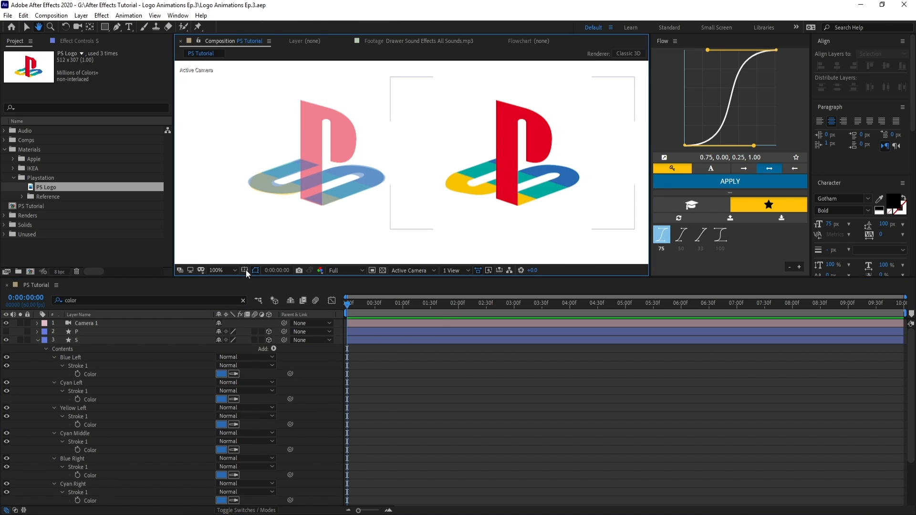
pyautogui.click(109, 340)
pyautogui.scroll(-3, 105, 382)
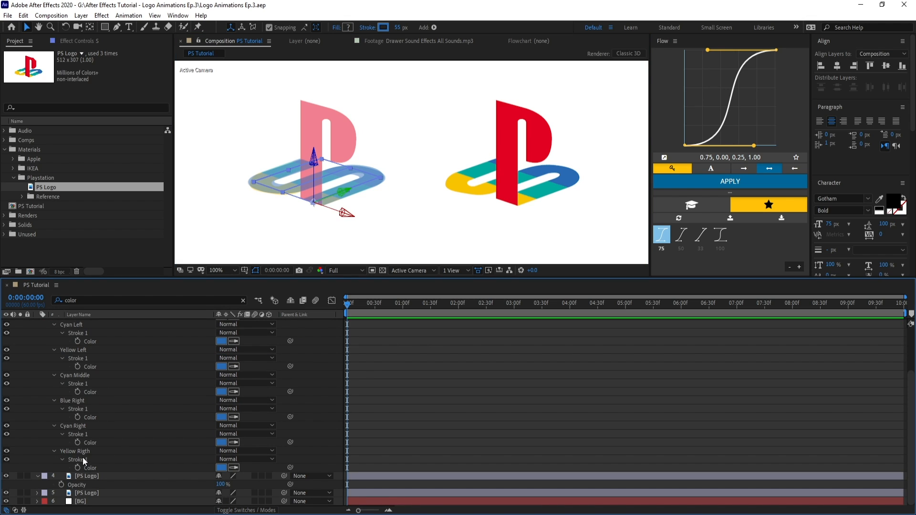
# Sample the Yellow Rigth, Cyan Right and Blue Right stroke colours from the matching segments of the reference logo.
pyautogui.click(234, 467)
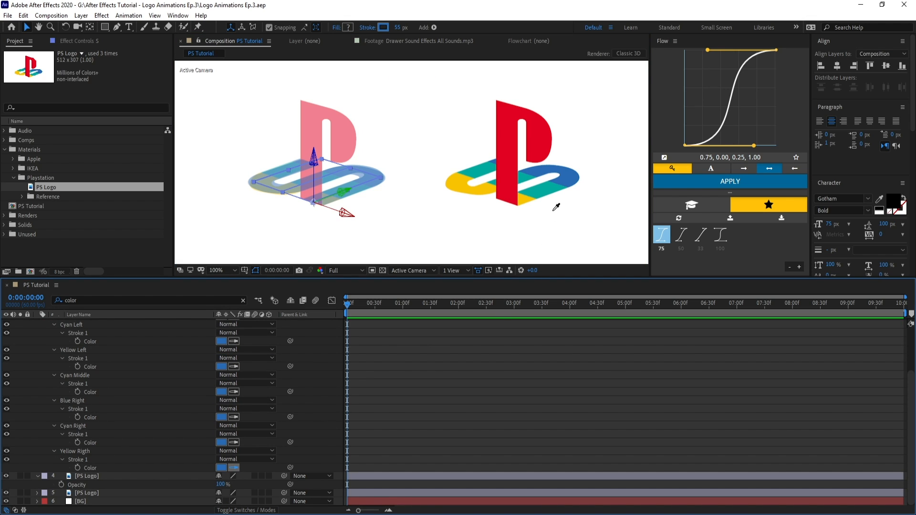
pyautogui.click(522, 206)
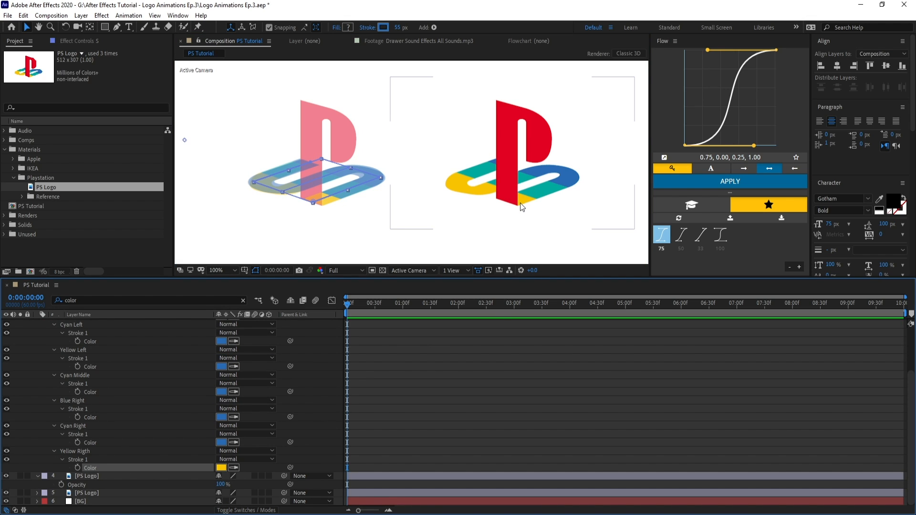
pyautogui.click(233, 442)
pyautogui.click(554, 184)
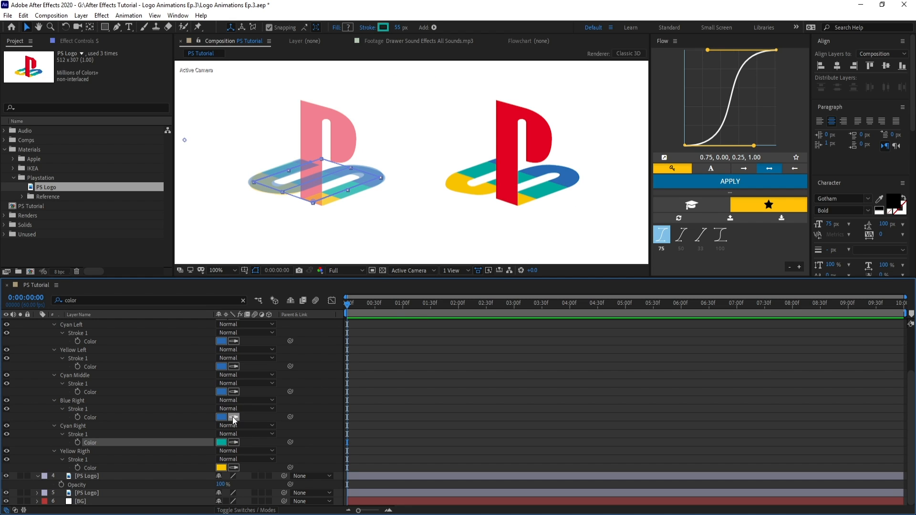
pyautogui.click(233, 417)
pyautogui.click(567, 175)
# Sample the reference logo's teal for the Cyan Middle and Cyan Left strokes and its yellow for the Yellow Left stroke.
pyautogui.click(234, 392)
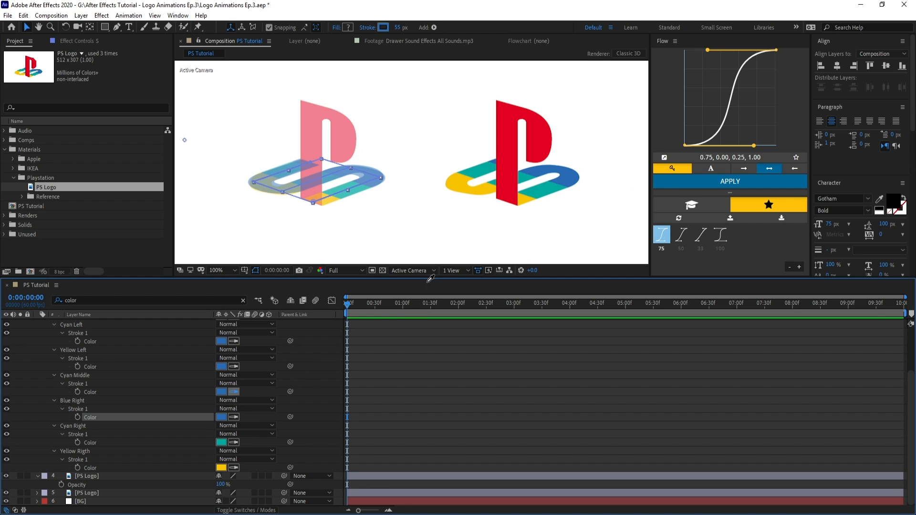
pyautogui.click(232, 392)
pyautogui.click(548, 193)
pyautogui.click(234, 366)
pyautogui.click(460, 189)
pyautogui.click(230, 341)
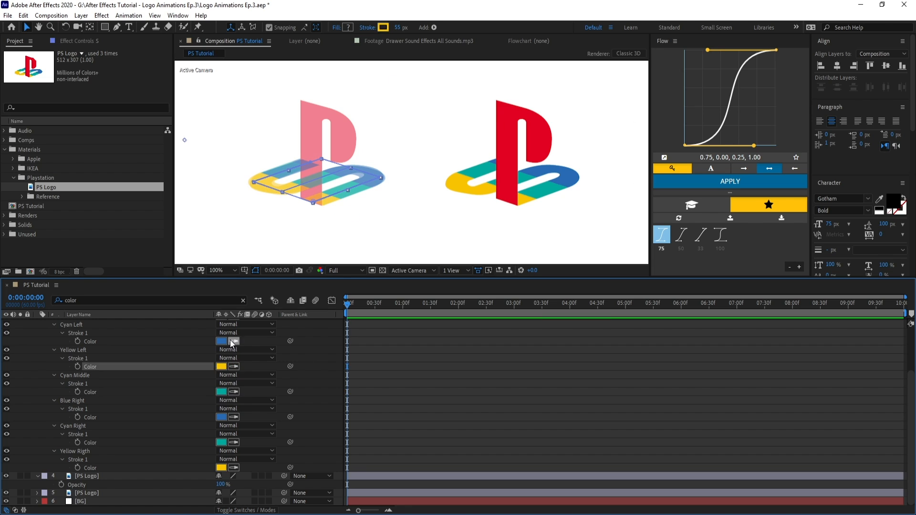
pyautogui.click(471, 174)
# Clear the property filter on the S layer and hide both PS Logo reference layers.
pyautogui.scroll(2, 229, 362)
pyautogui.click(119, 331)
pyautogui.click(243, 301)
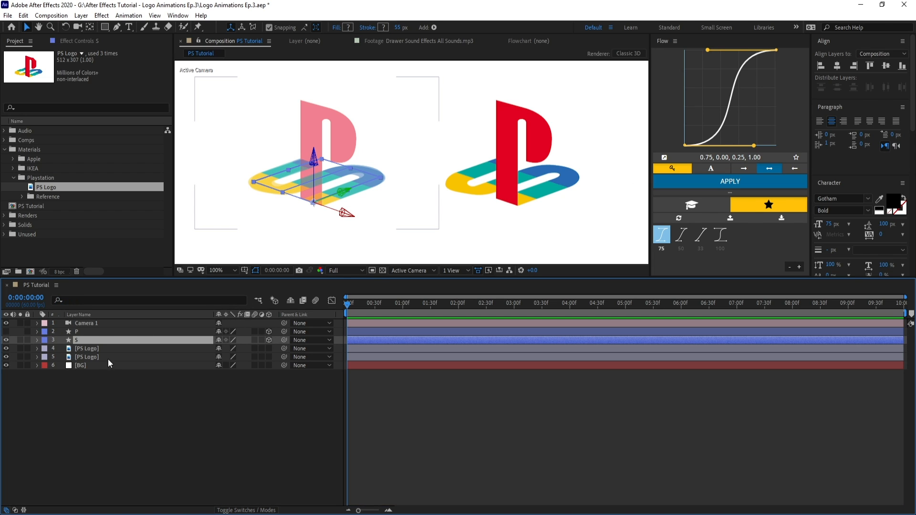
pyautogui.moveTo(6, 348); pyautogui.dragTo(6, 357)
# Set the S layer's opacity to 100% and make the P layer visible again.
pyautogui.press('t')
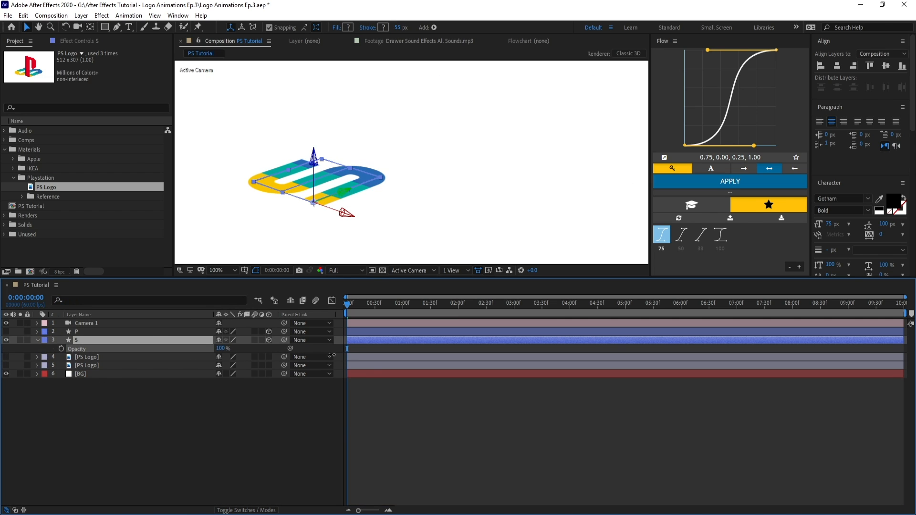
pyautogui.click(374, 218)
pyautogui.click(6, 331)
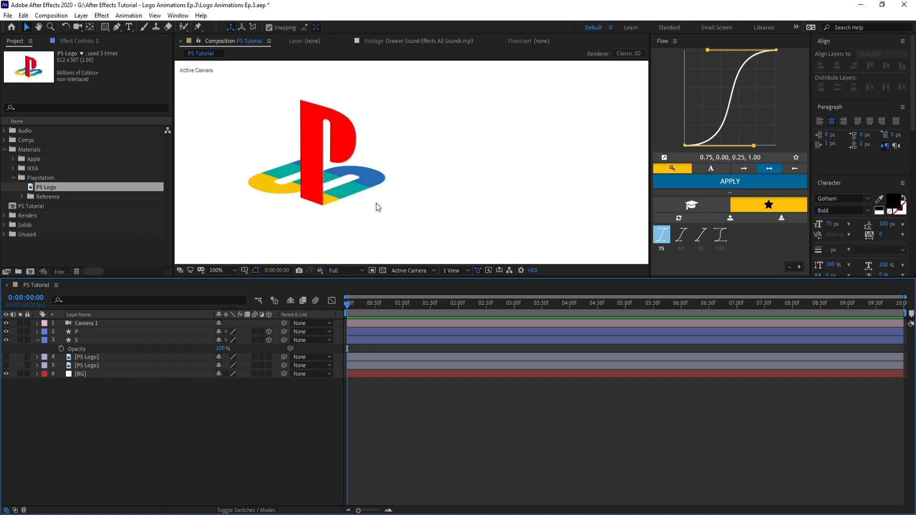
pyautogui.moveTo(378, 207); pyautogui.dragTo(431, 212)
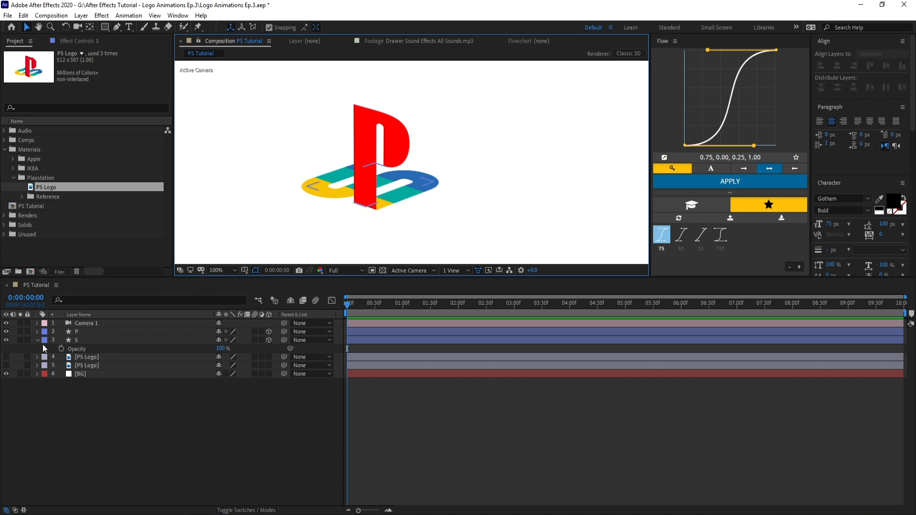
# Show only the side-by-side PS Logo copy as colour reference and select the P layer.
pyautogui.click(6, 365)
pyautogui.click(77, 332)
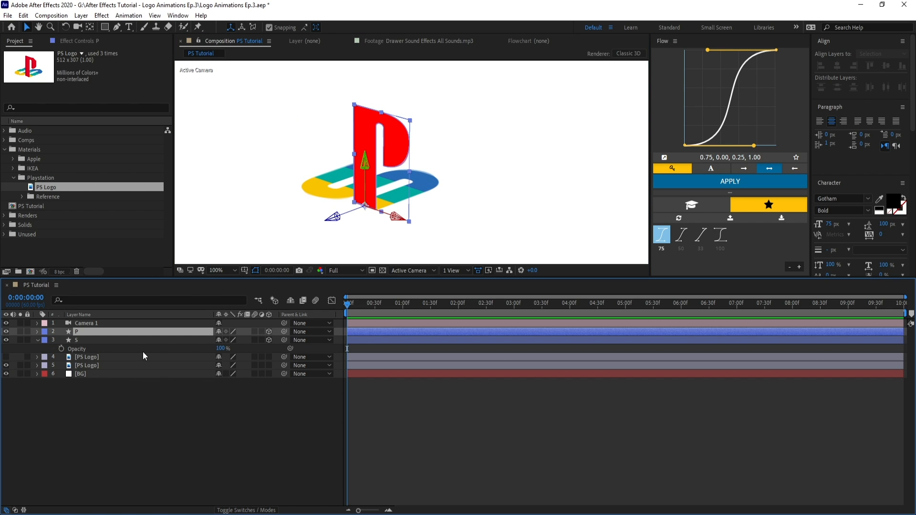
pyautogui.click(6, 357)
pyautogui.click(6, 365)
pyautogui.moveTo(461, 213); pyautogui.dragTo(425, 215)
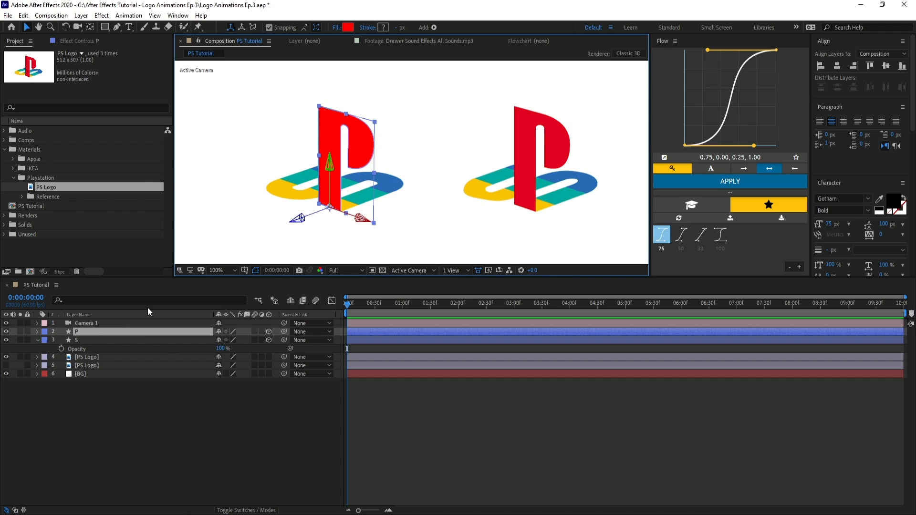
# Filter the P layer by "color", sample its fill from the reference logo's red P, and clear the filter.
pyautogui.click(129, 301)
pyautogui.write('color')
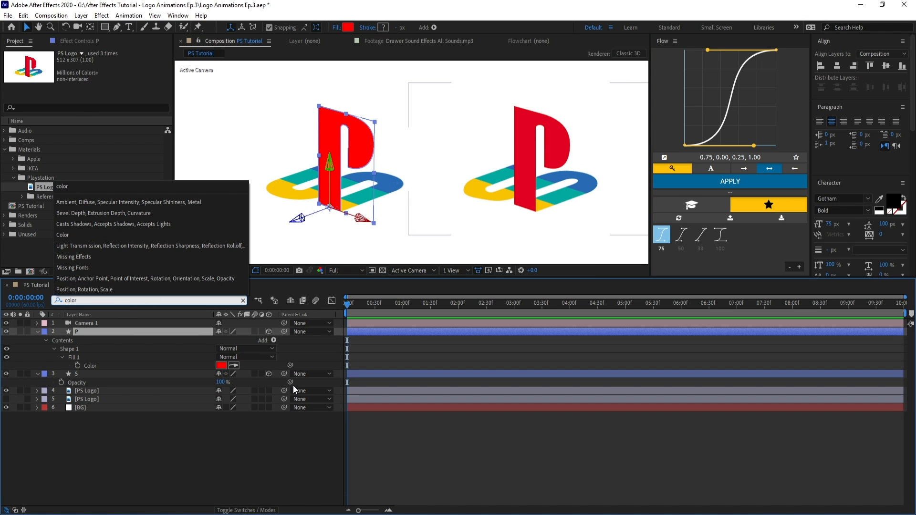
pyautogui.click(233, 365)
pyautogui.click(554, 163)
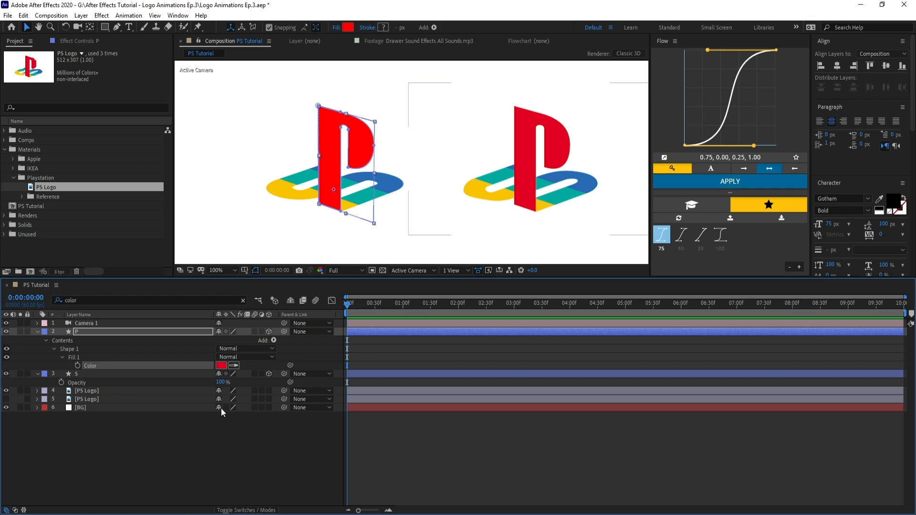
pyautogui.click(218, 429)
pyautogui.click(105, 332)
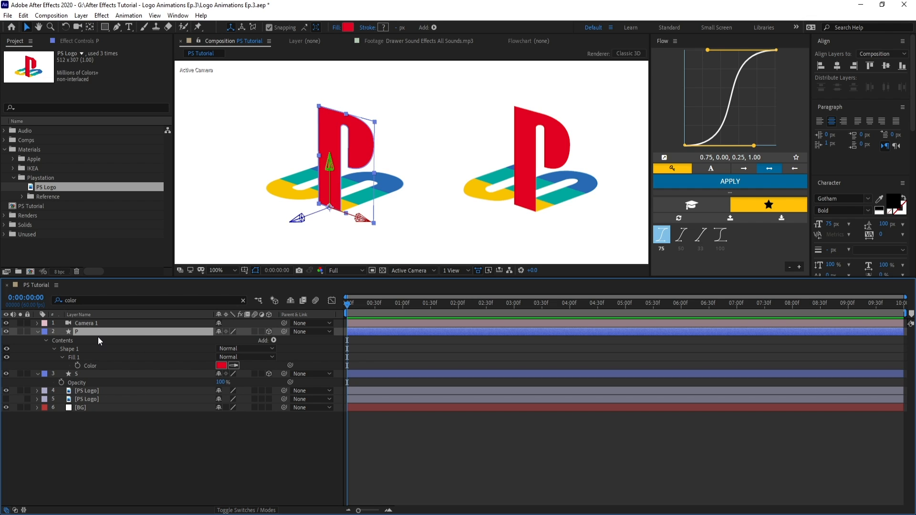
pyautogui.click(207, 462)
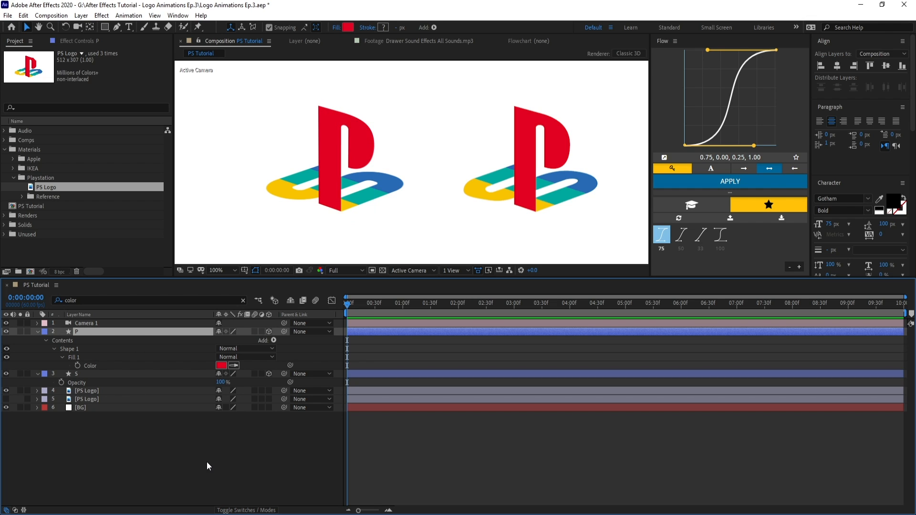
pyautogui.click(243, 300)
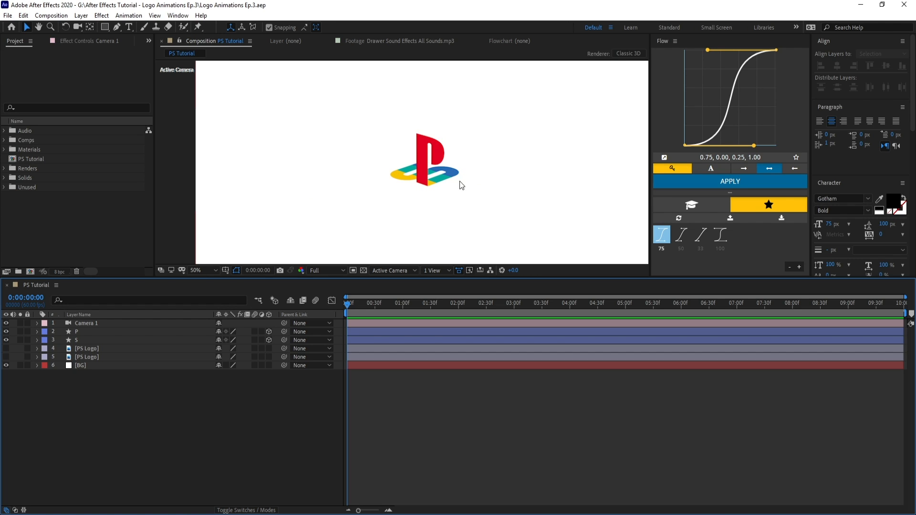
# Reveal the Camera Options of the Camera 1 layer.
pyautogui.click(110, 323)
pyautogui.press('a')
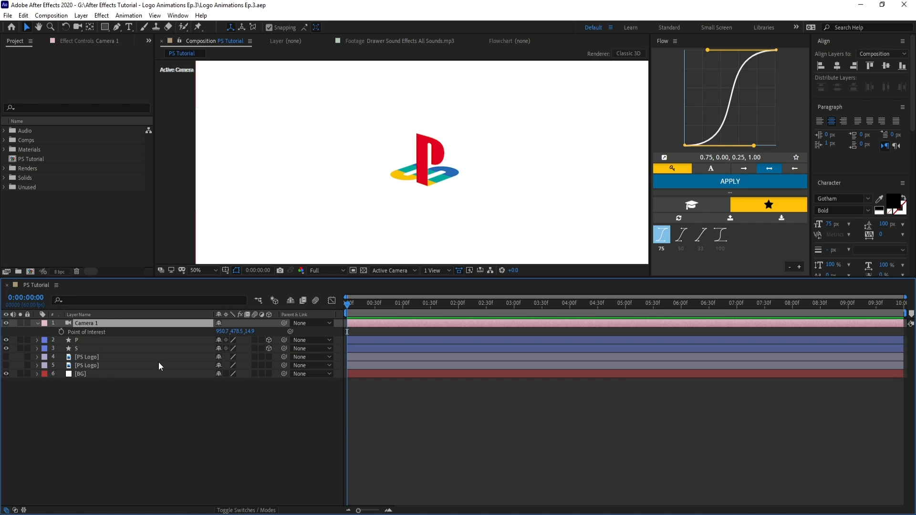
pyautogui.press('a')
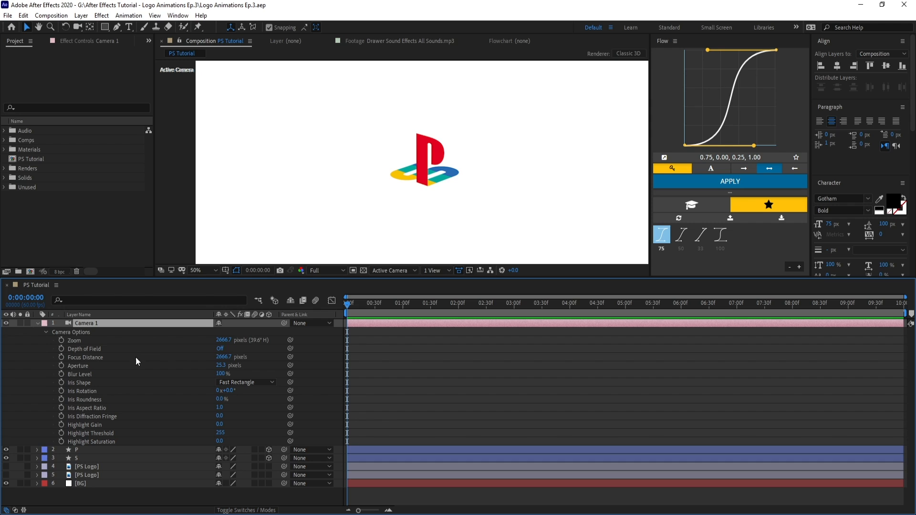
# Set the Zoom of Camera 1 to 10000 pixels.
pyautogui.click(224, 339)
pyautogui.write('10000')
pyautogui.press('Return')
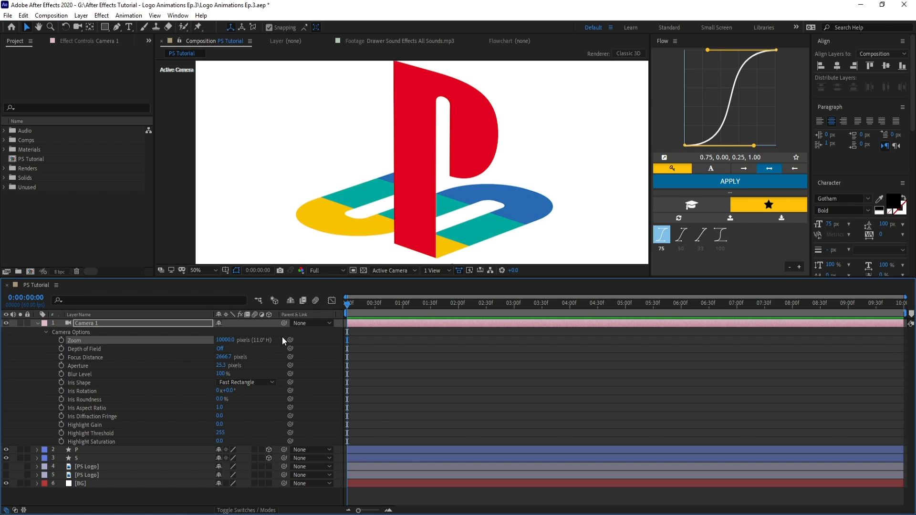
# Dolly Camera 1 back with the Camera tool until the whole logo sits small in the middle of the frame.
pyautogui.press('c')
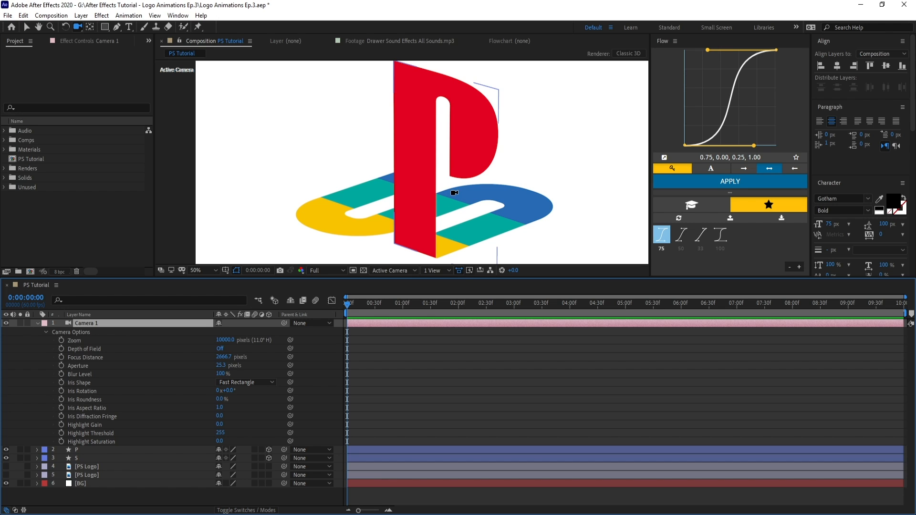
pyautogui.moveTo(454, 194); pyautogui.dragTo(443, 392)
pyautogui.moveTo(435, 204); pyautogui.dragTo(433, 419)
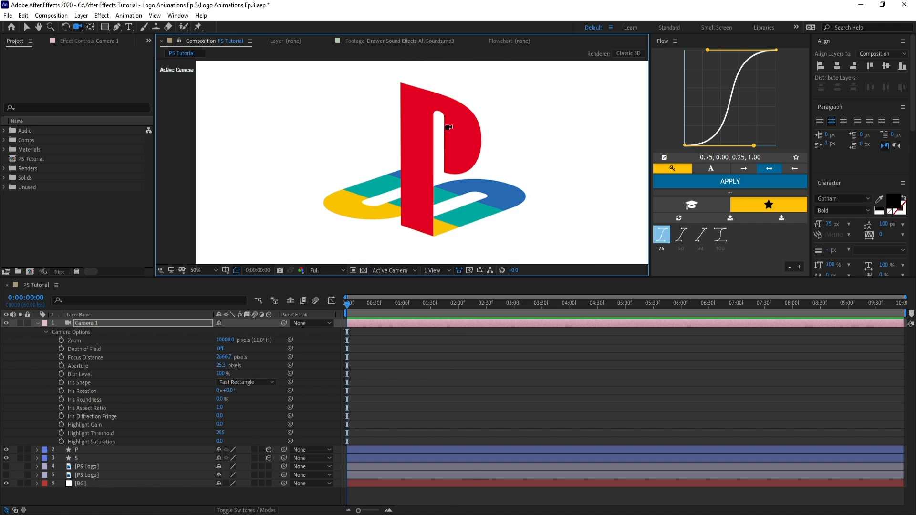
pyautogui.moveTo(438, 121); pyautogui.dragTo(411, 368)
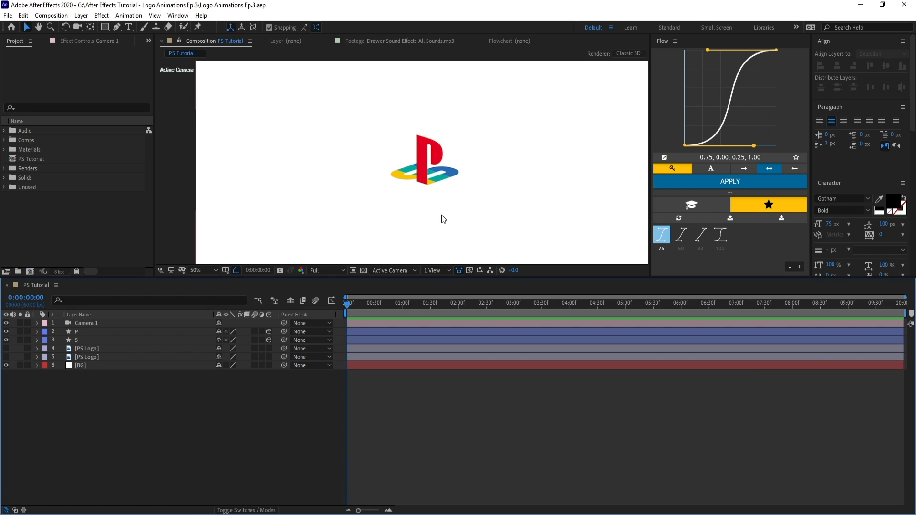
# Apply the Linear Wipe effect to the P layer.
pyautogui.scroll(1, 443, 216)
pyautogui.moveTo(488, 200); pyautogui.dragTo(475, 203)
pyautogui.click(88, 331)
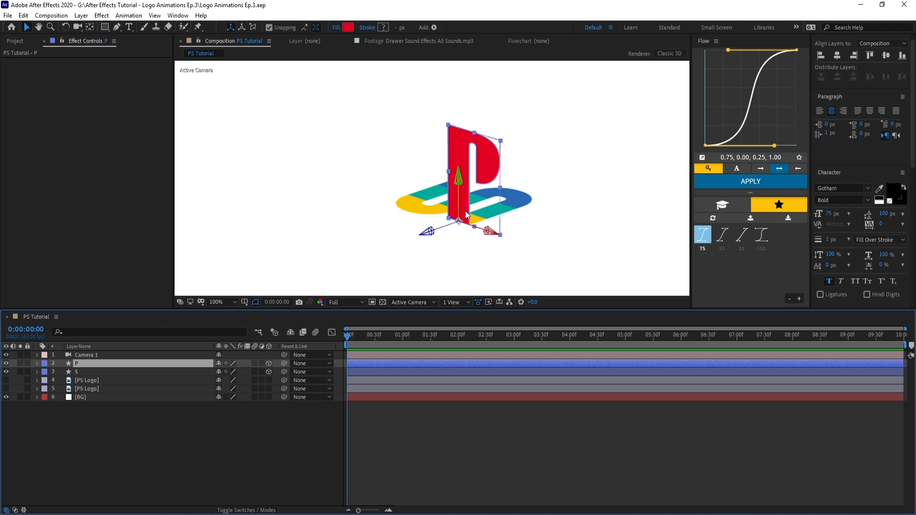
pyautogui.hotkey('ctrl', 'space')
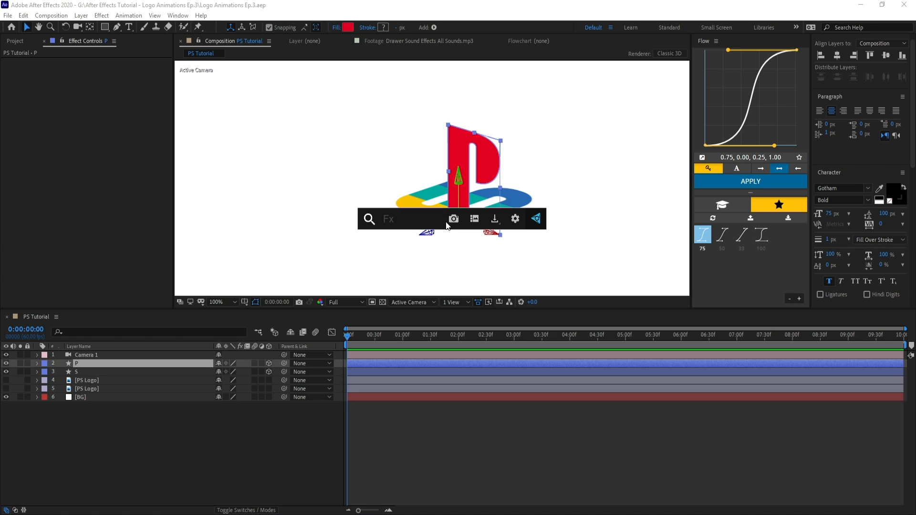
pyautogui.write('linea')
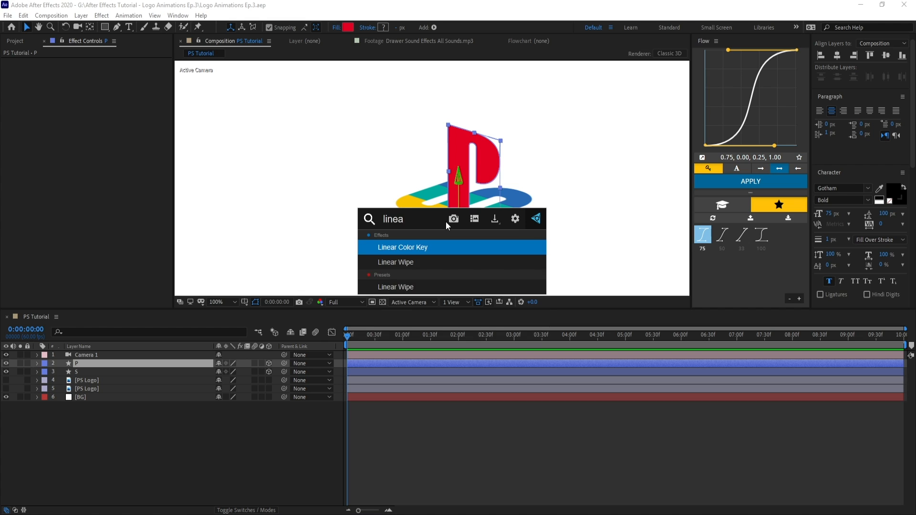
pyautogui.write('r')
pyautogui.press('Down')
pyautogui.press('Return')
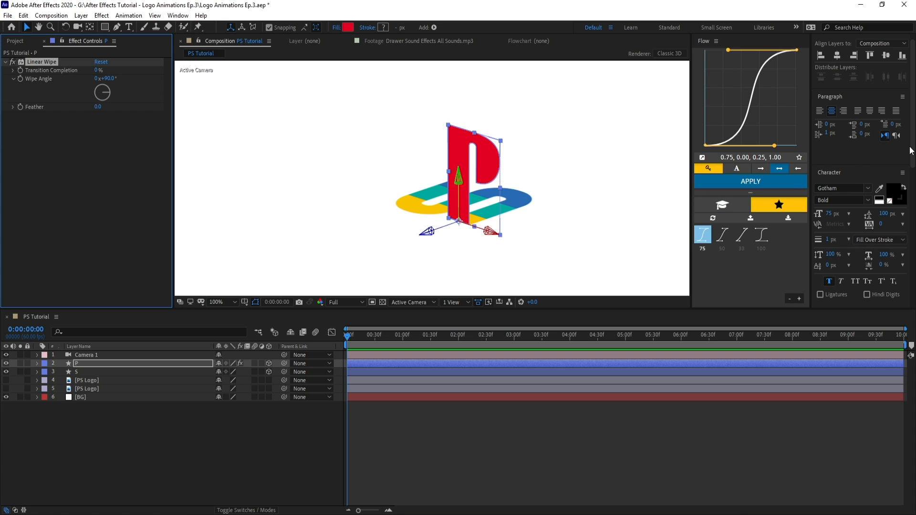
pyautogui.scroll(-5, 851, 177)
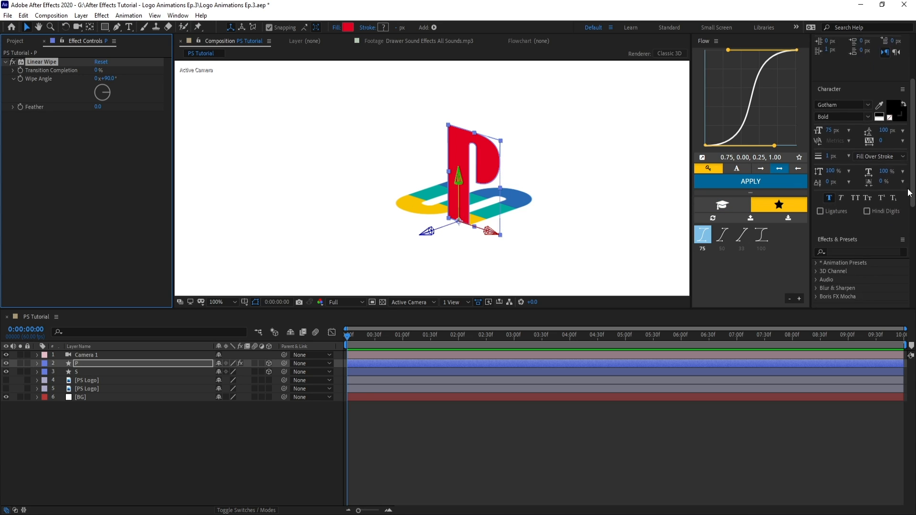
pyautogui.click(197, 362)
pyautogui.click(848, 182)
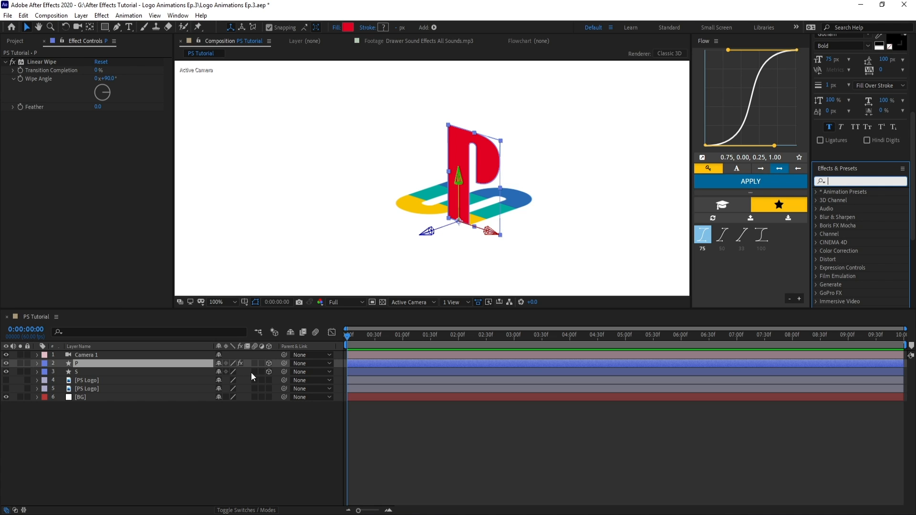
pyautogui.click(279, 438)
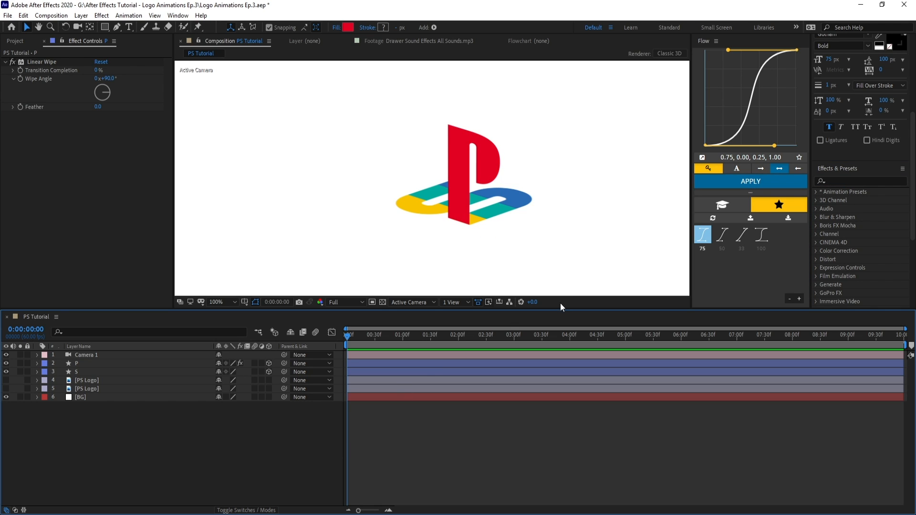
# Try a Linear Wipe on the P at an angle of 180° and then 195°, with Transition Completion at 51%.
pyautogui.click(120, 362)
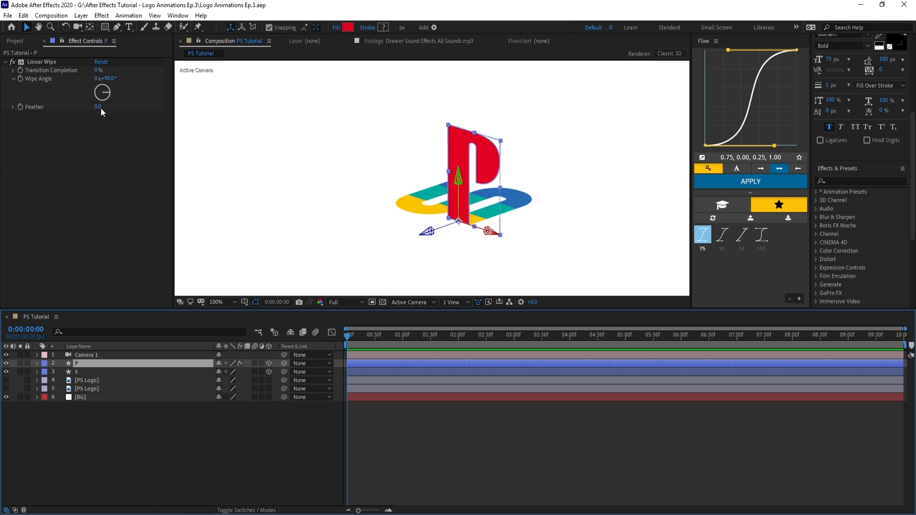
pyautogui.click(110, 79)
pyautogui.write('180')
pyautogui.press('Return')
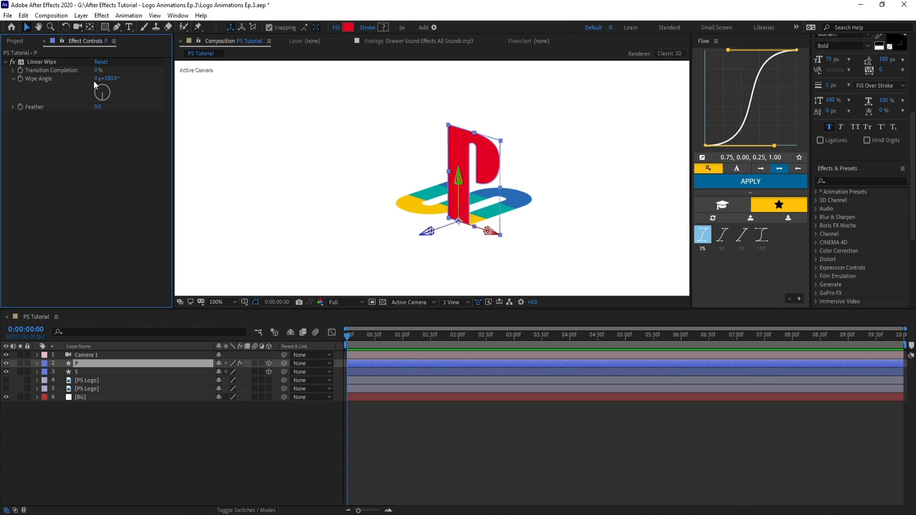
pyautogui.moveTo(98, 70); pyautogui.dragTo(100, 105)
pyautogui.scroll(1, 490, 195)
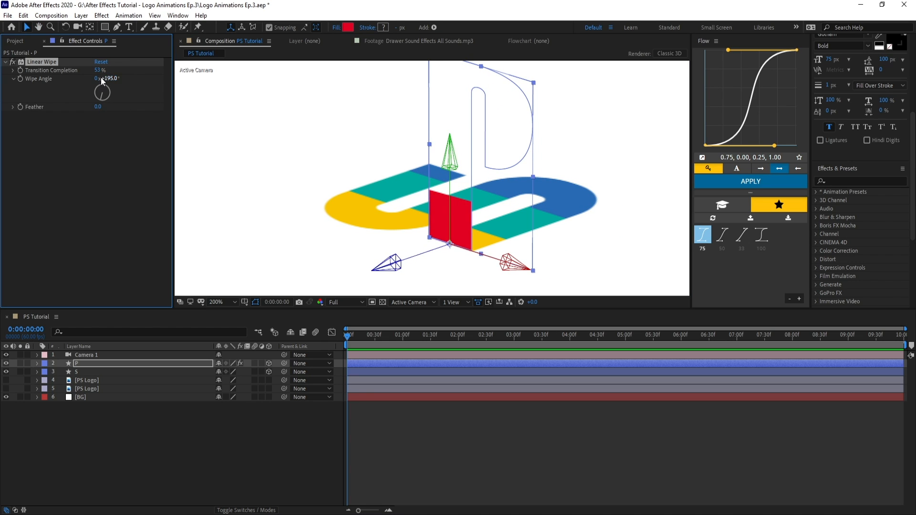
pyautogui.moveTo(101, 71); pyautogui.dragTo(119, 74)
pyautogui.scroll(-1, 448, 143)
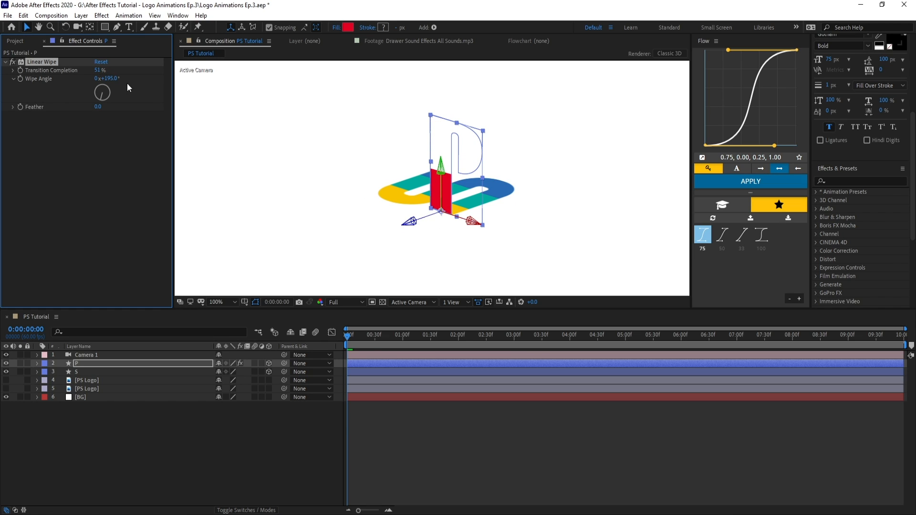
# Orbit the camera around the wiped P, undo the orbit, and remove the Linear Wipe effect from the P layer.
pyautogui.press('c')
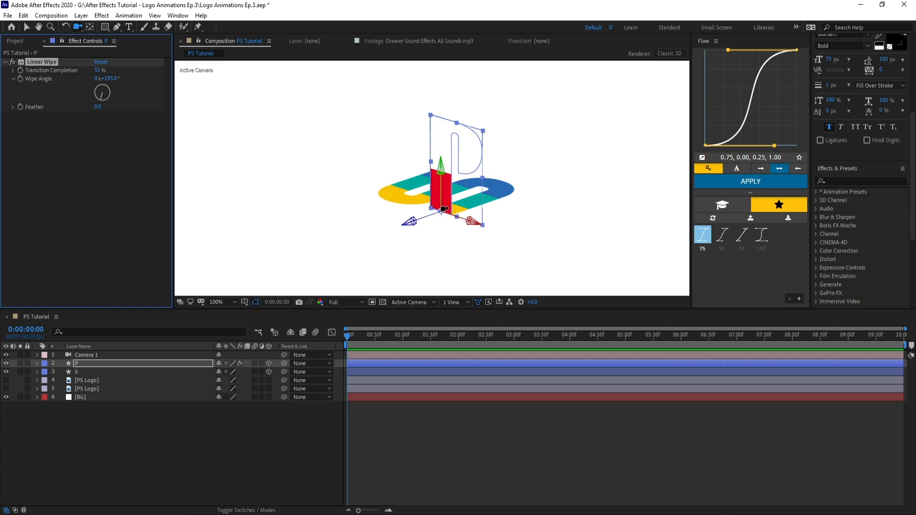
pyautogui.moveTo(465, 202); pyautogui.dragTo(526, 182)
pyautogui.hotkey('ctrl', 'z')
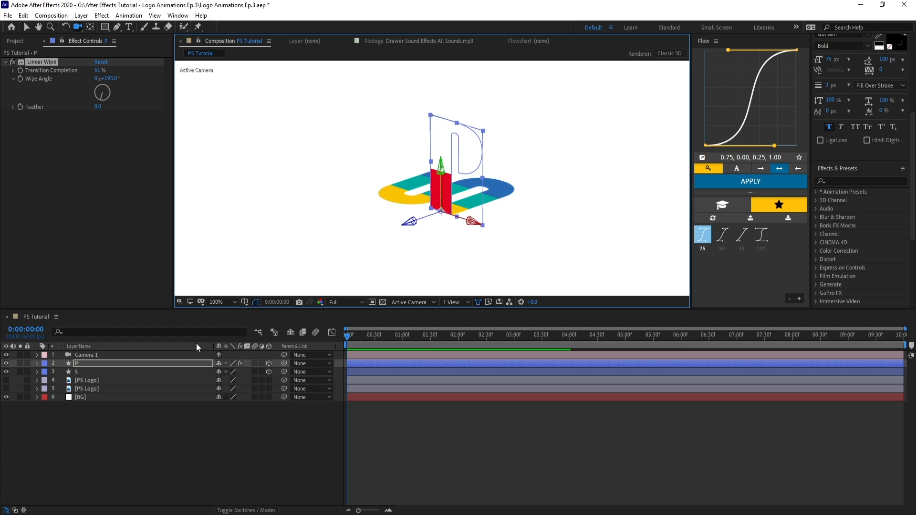
pyautogui.press('v')
pyautogui.click(266, 479)
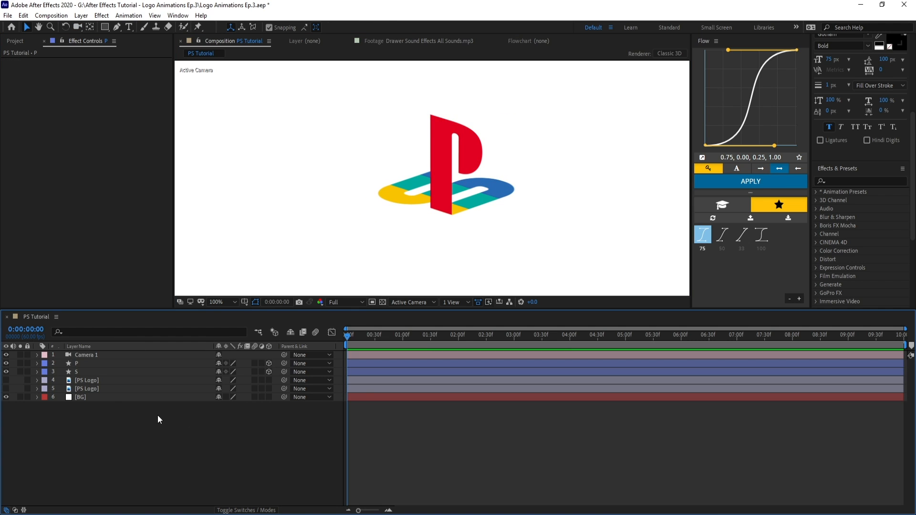
# Create a white 1920 x 1080 px solid named "P matte" and make it a 3D layer.
pyautogui.click(80, 15)
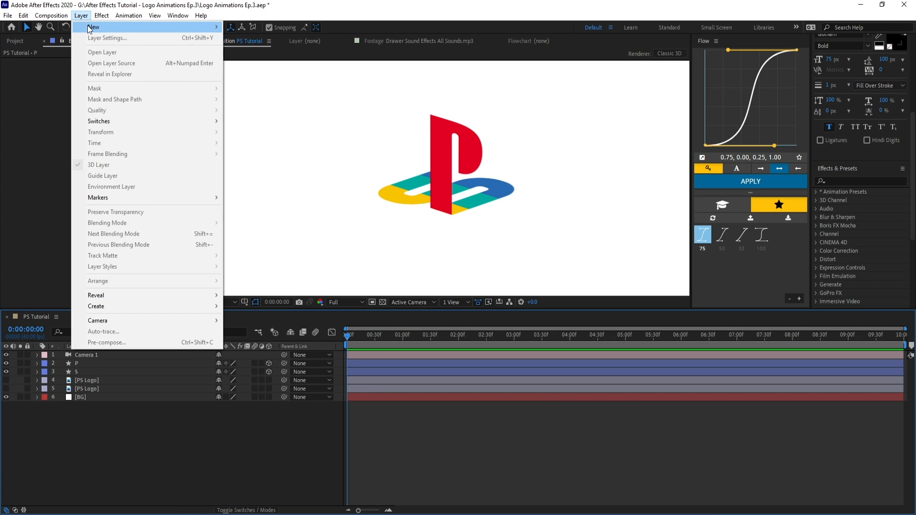
pyautogui.moveTo(143, 24)
pyautogui.click(259, 34)
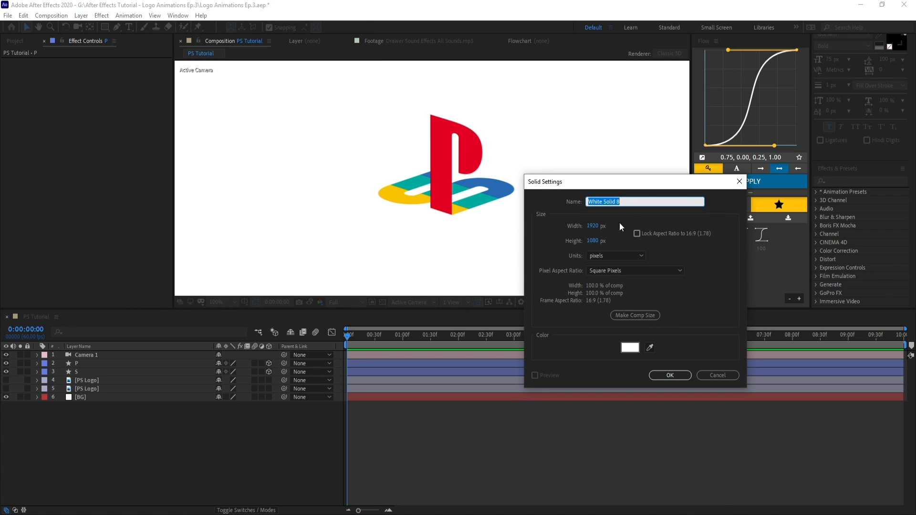
pyautogui.write('P matte')
pyautogui.click(670, 376)
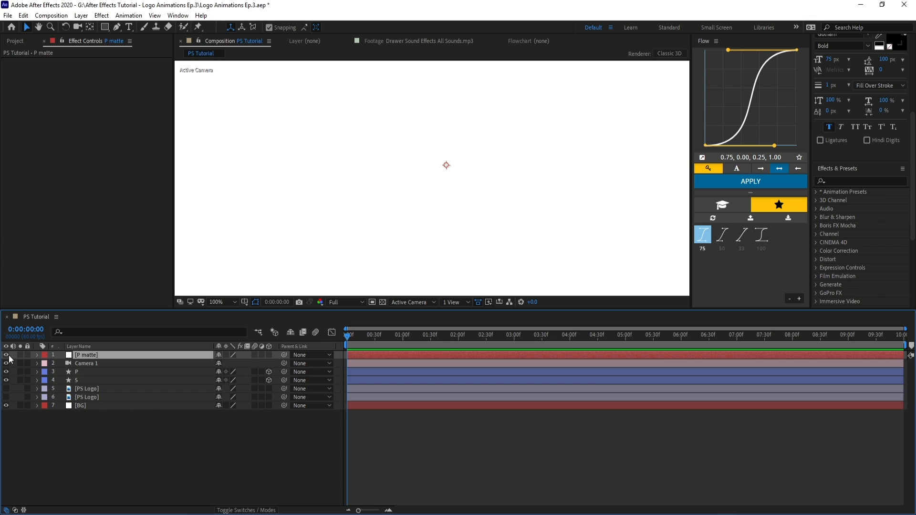
pyautogui.click(268, 356)
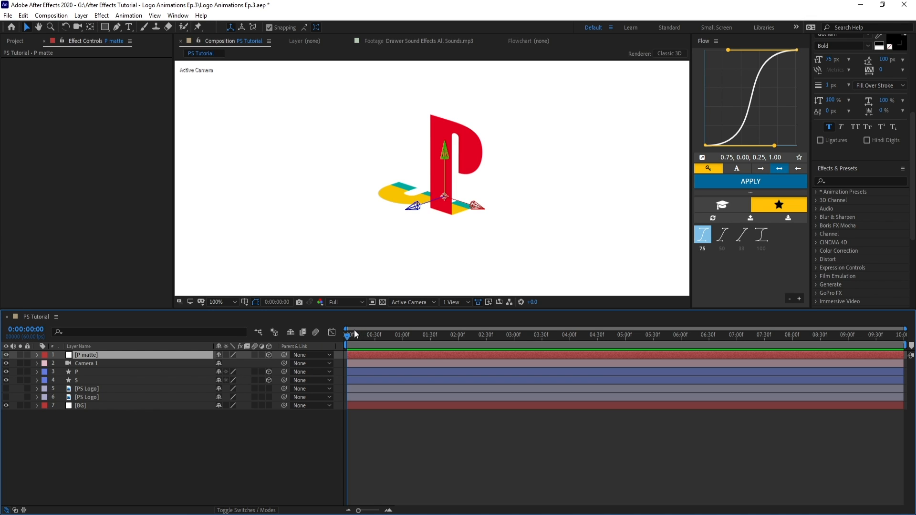
# Move the anchor point of the P matte solid to the midpoint of its bottom edge.
pyautogui.scroll(-2, 486, 191)
pyautogui.press('y')
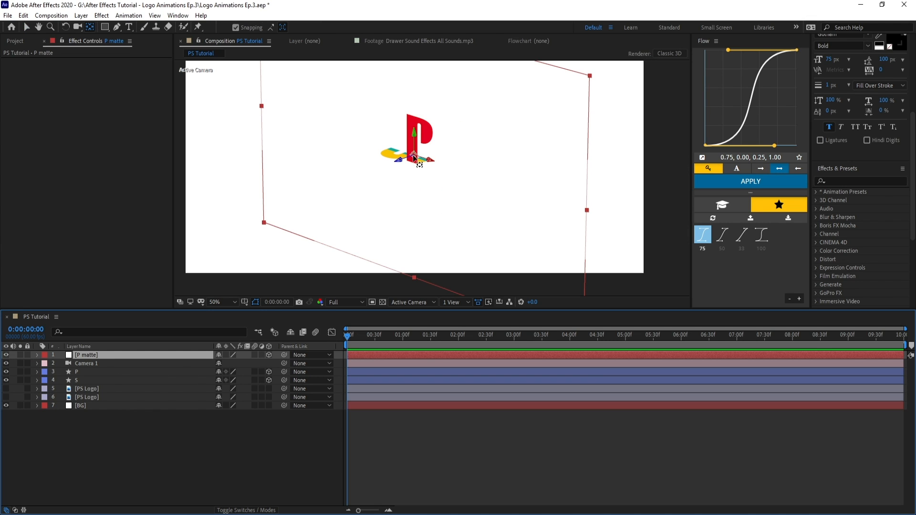
pyautogui.moveTo(413, 156); pyautogui.dragTo(413, 278)
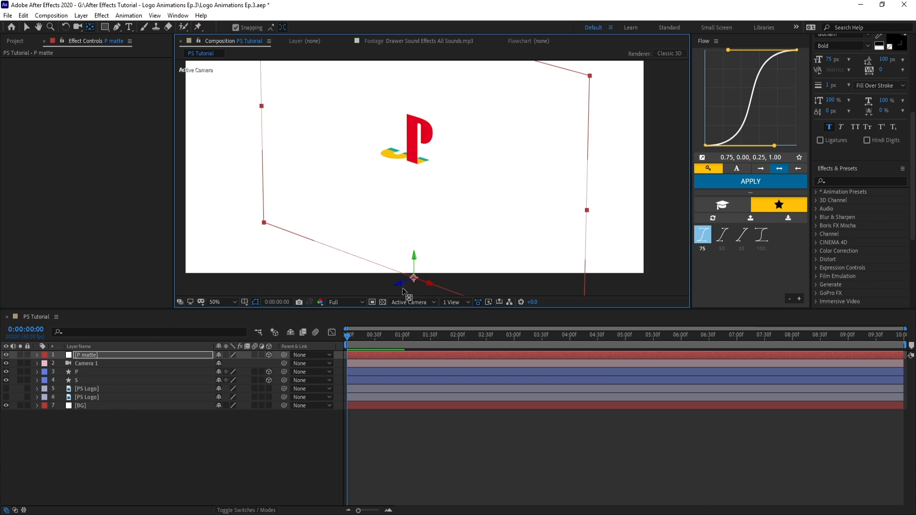
pyautogui.press('v')
# Copy the P layer's Position value onto the P matte layer so both share the same base point.
pyautogui.click(80, 372)
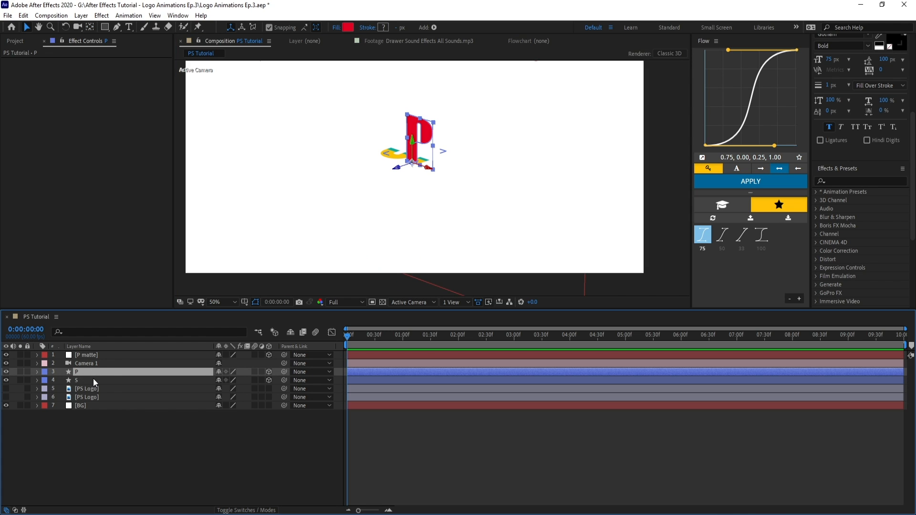
pyautogui.press('p')
pyautogui.press('Return')
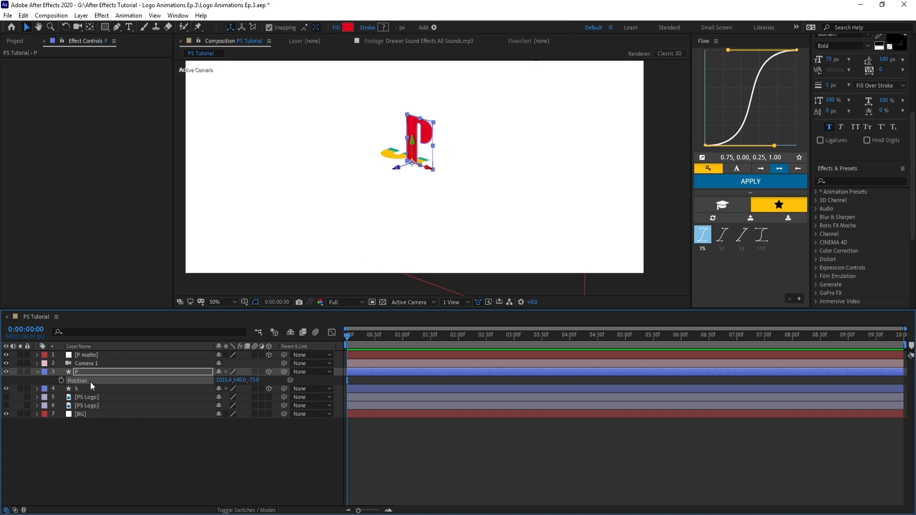
pyautogui.click(104, 356)
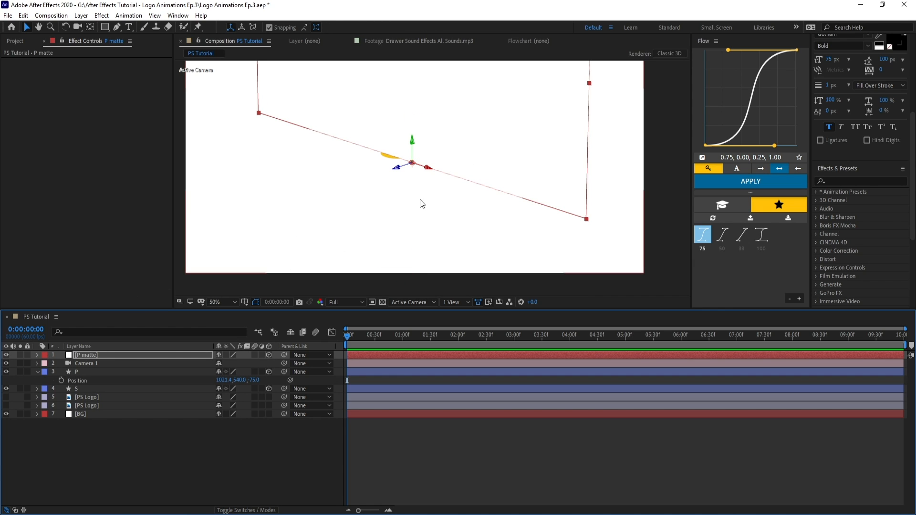
# Scale the P matte solid down until it is just large enough to cover the whole P shape.
pyautogui.press('h')
pyautogui.moveTo(505, 166); pyautogui.dragTo(494, 218)
pyautogui.press('v')
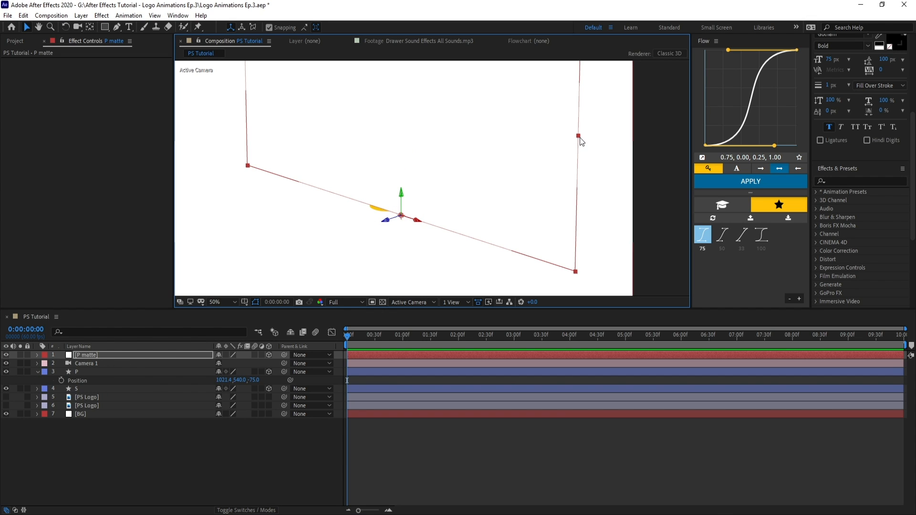
pyautogui.moveTo(531, 138); pyautogui.dragTo(413, 226)
pyautogui.moveTo(403, 85); pyautogui.dragTo(384, 127)
pyautogui.scroll(1, 390, 123)
pyautogui.moveTo(348, 79); pyautogui.dragTo(349, 134)
pyautogui.scroll(1, 338, 142)
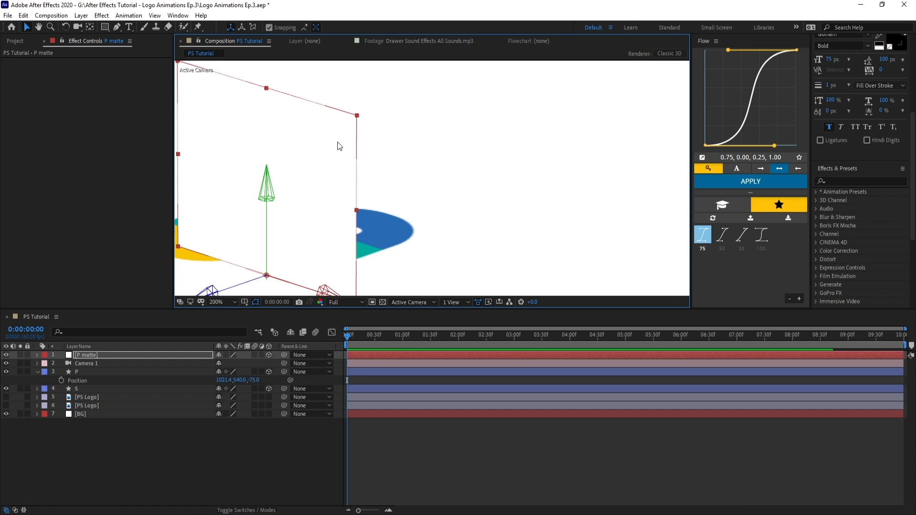
pyautogui.moveTo(284, 96); pyautogui.dragTo(439, 190)
pyautogui.moveTo(453, 263); pyautogui.dragTo(431, 155)
# Move the P matte layer below Camera 1, directly above the P layer, and select P.
pyautogui.moveTo(106, 356); pyautogui.dragTo(108, 367)
pyautogui.click(132, 373)
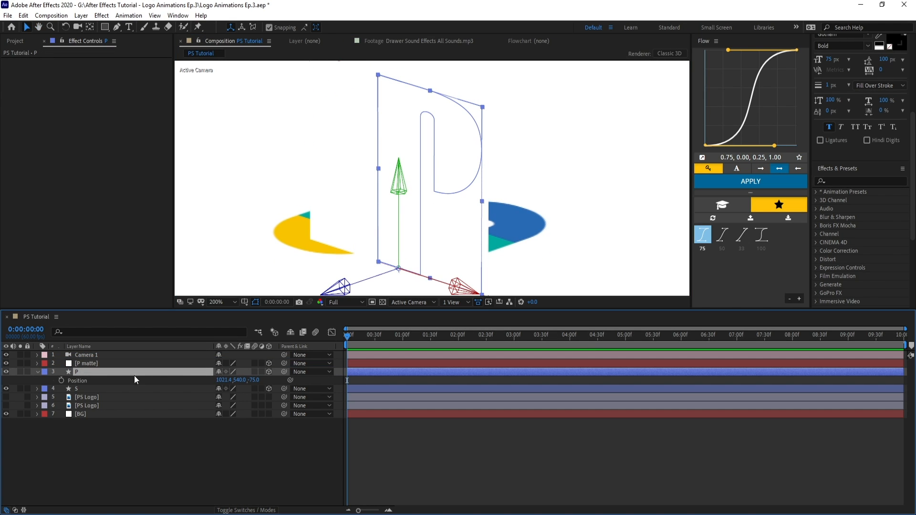
# Show the track matte settings beside the layer switches and set the P layer's track matte to Alpha Matte "[P matte]".
pyautogui.click(245, 509)
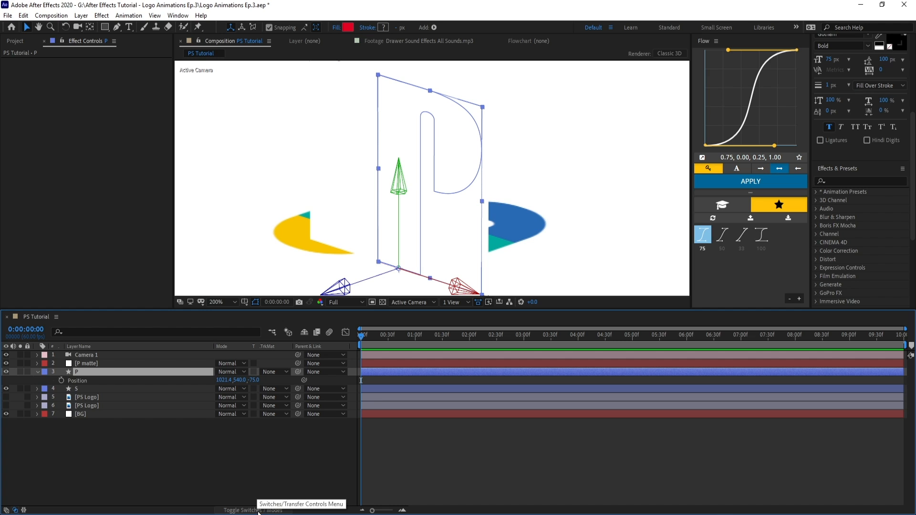
pyautogui.click(7, 509)
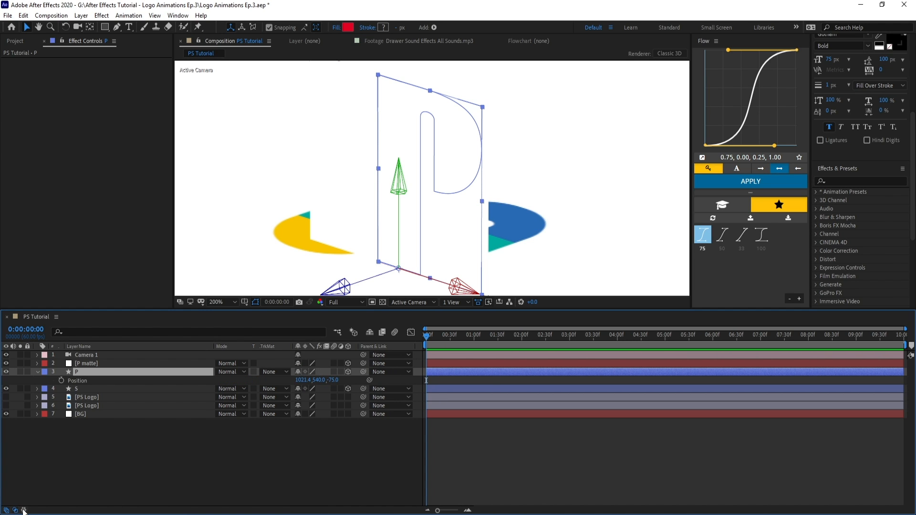
pyautogui.click(23, 510)
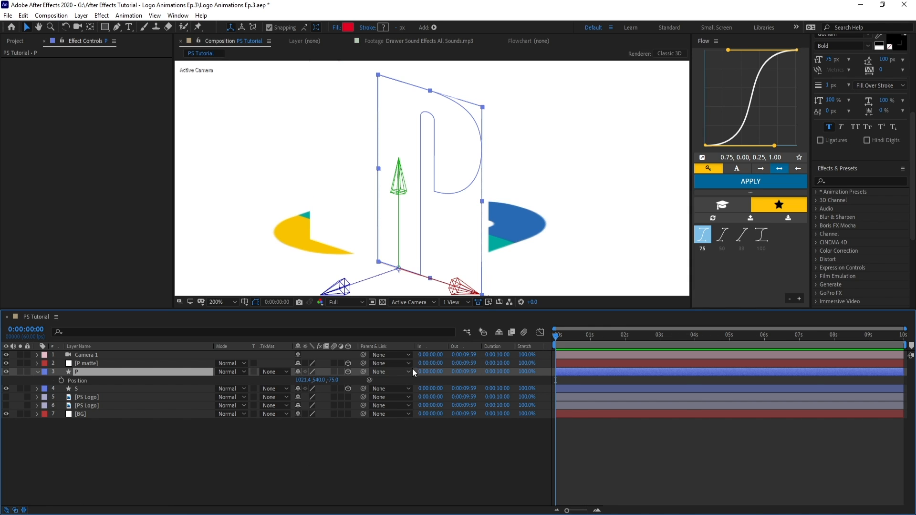
pyautogui.click(24, 510)
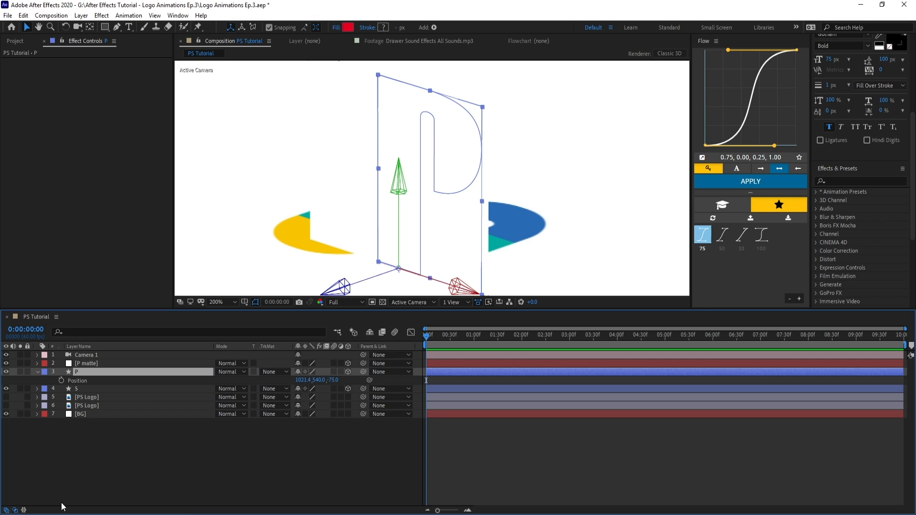
pyautogui.click(275, 372)
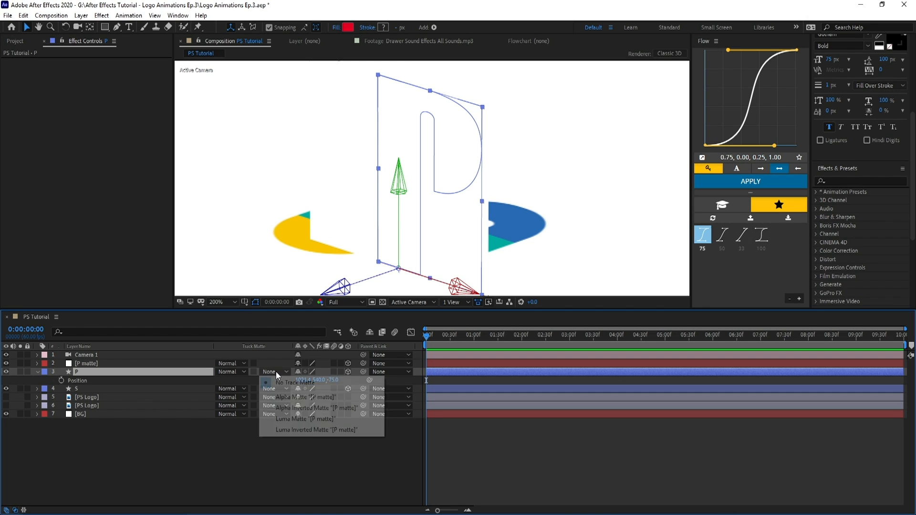
pyautogui.click(285, 397)
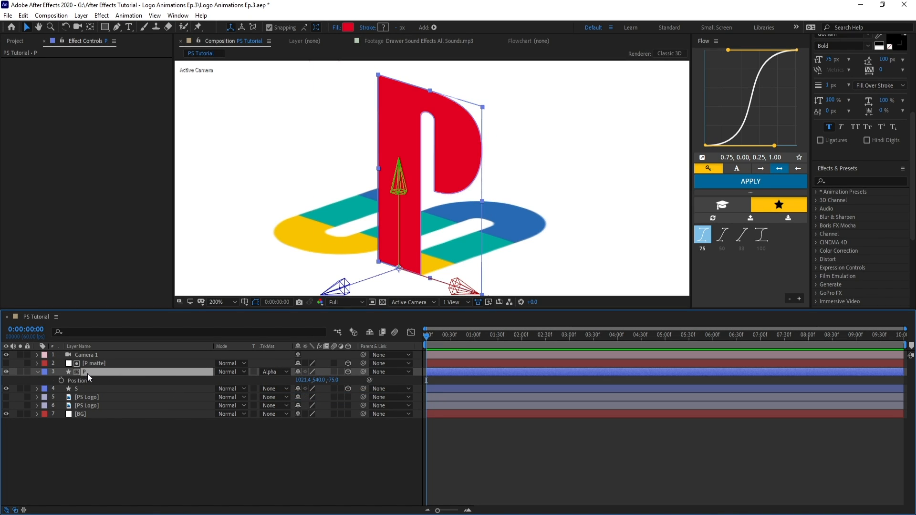
# Test the alpha matte by lowering and raising the top edge of P matte while orbiting the camera around the logo.
pyautogui.click(104, 362)
pyautogui.moveTo(398, 81); pyautogui.dragTo(400, 153)
pyautogui.press('c')
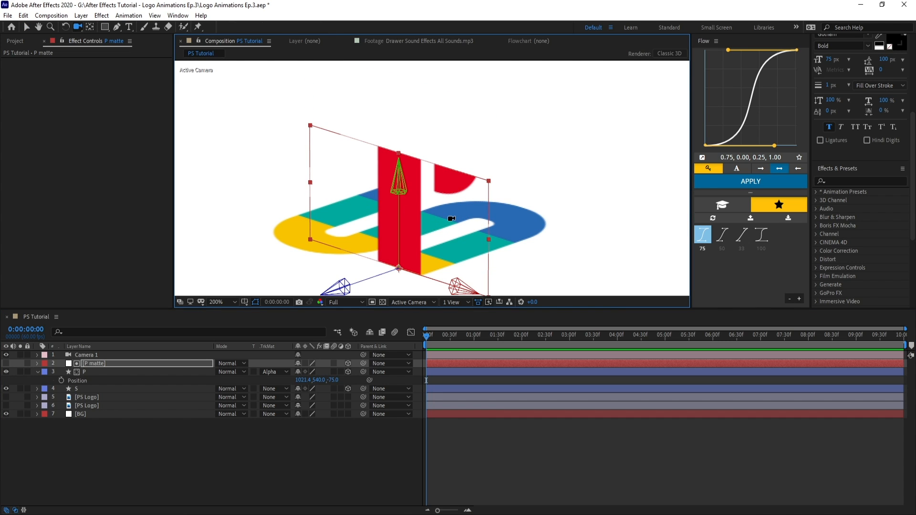
pyautogui.moveTo(452, 219); pyautogui.dragTo(549, 256)
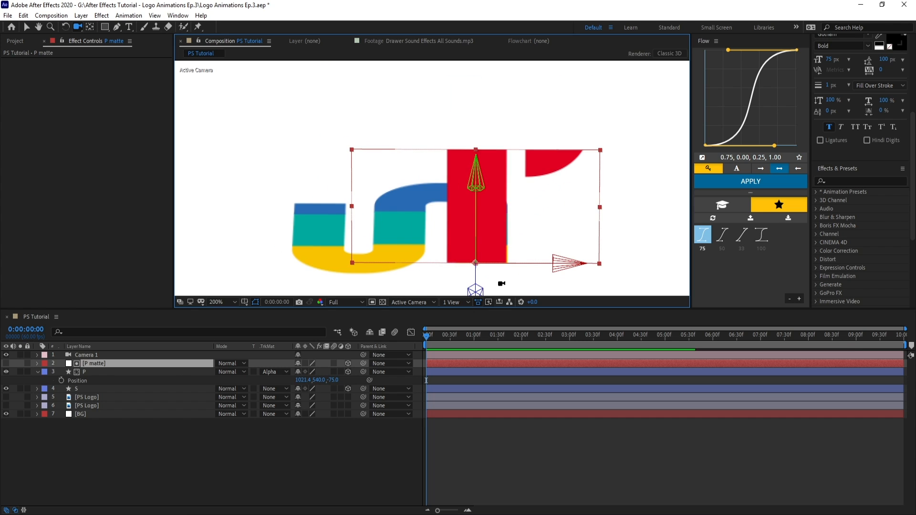
pyautogui.moveTo(652, 225); pyautogui.dragTo(448, 191)
pyautogui.press('v')
pyautogui.moveTo(401, 97); pyautogui.dragTo(402, 95)
pyautogui.moveTo(415, 114); pyautogui.dragTo(433, 156)
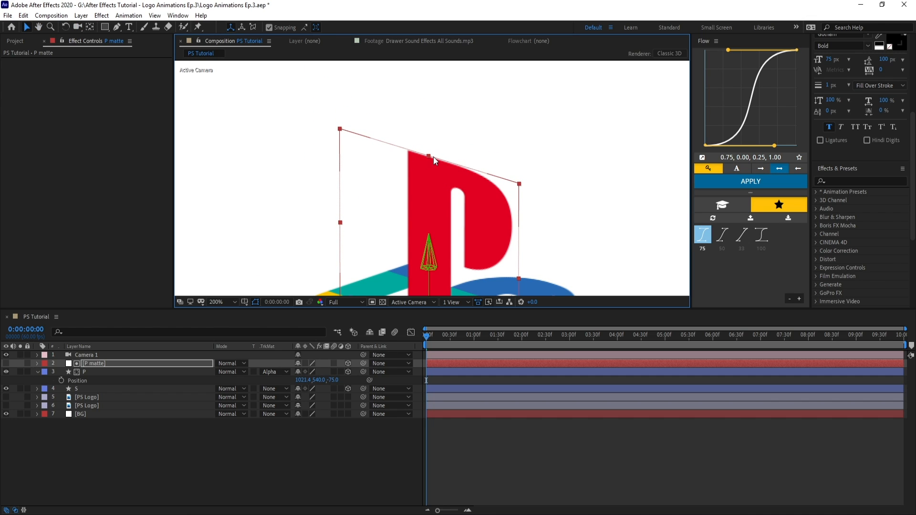
# Keyframe the P matte's full-size Scale at 0:00:00:00 and again at frame 30.
pyautogui.click(302, 373)
pyautogui.press('s')
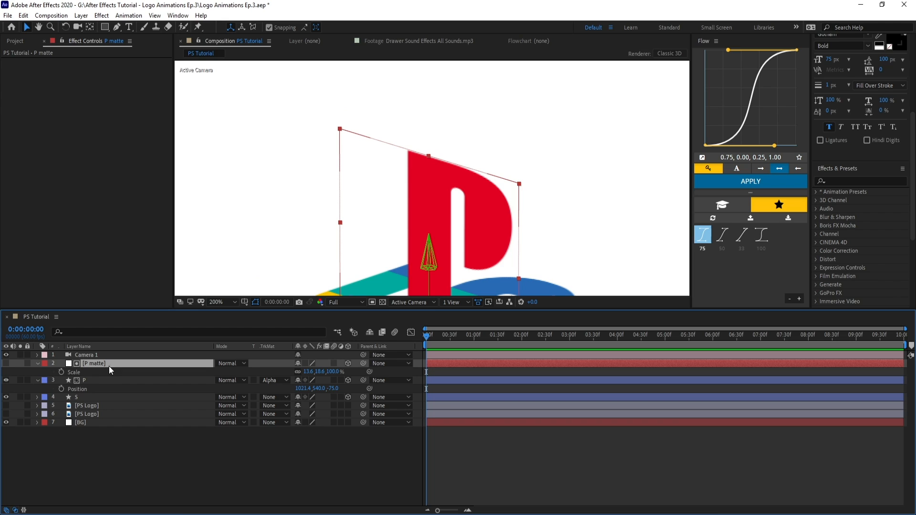
pyautogui.click(62, 373)
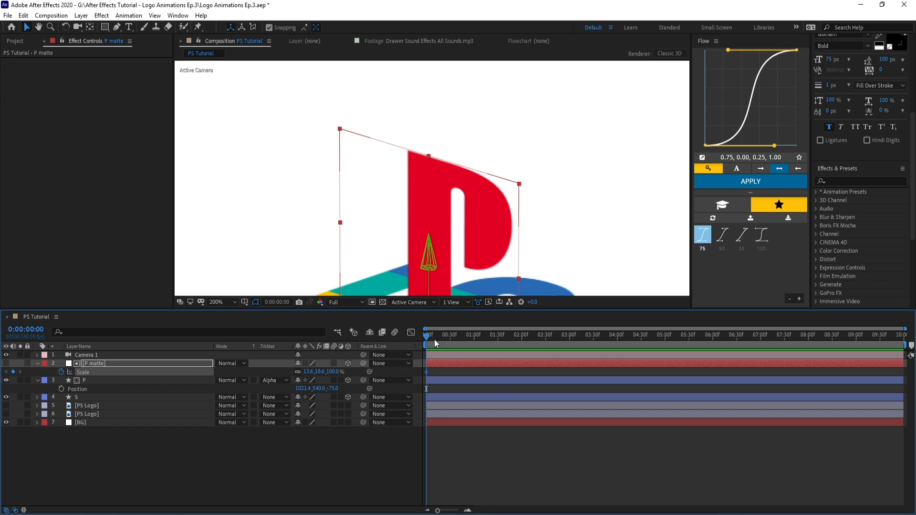
pyautogui.moveTo(435, 343)
pyautogui.mouseDown()
pyautogui.moveTo(469, 340)
pyautogui.moveTo(450, 341)
pyautogui.mouseUp()
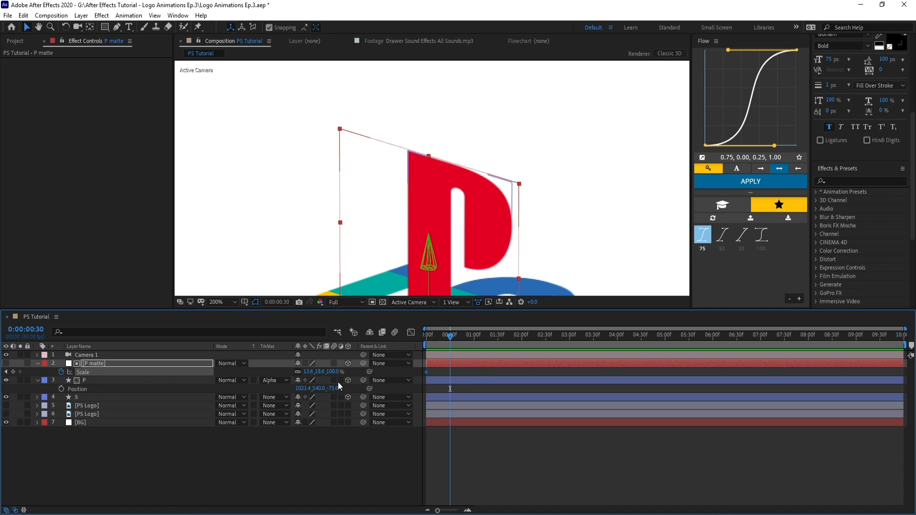
pyautogui.click(13, 372)
# At 0:00:00:00, unlink the P matte's Scale dimensions and set its vertical scale to 0%.
pyautogui.moveTo(449, 338); pyautogui.dragTo(425, 336)
pyautogui.moveTo(427, 159); pyautogui.dragTo(426, 282)
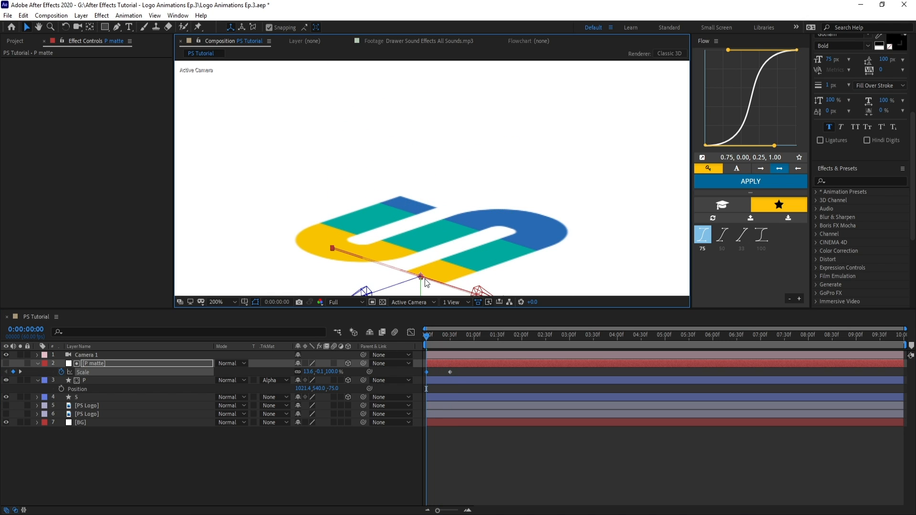
pyautogui.click(298, 372)
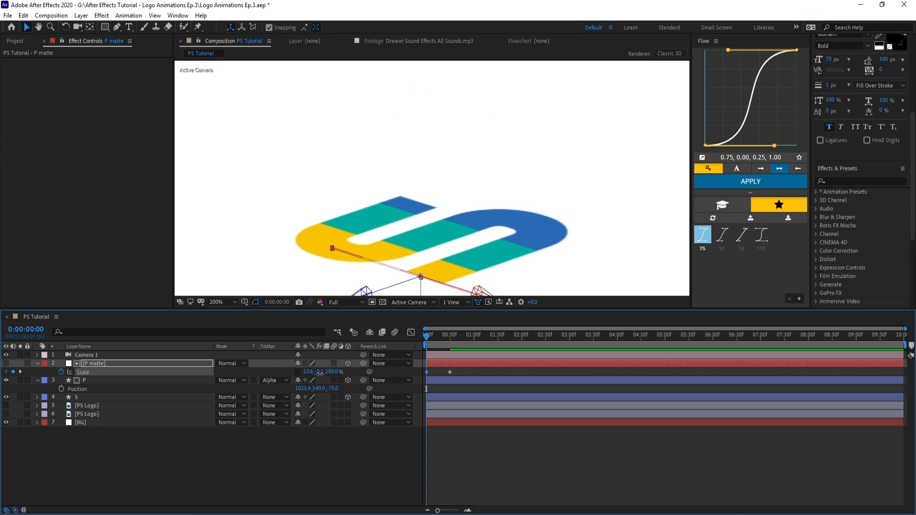
pyautogui.click(319, 371)
pyautogui.write('0')
pyautogui.click(459, 459)
# End the work area at frame 40 and play a preview of the P reveal.
pyautogui.press('u')
pyautogui.click(457, 337)
pyautogui.press('n')
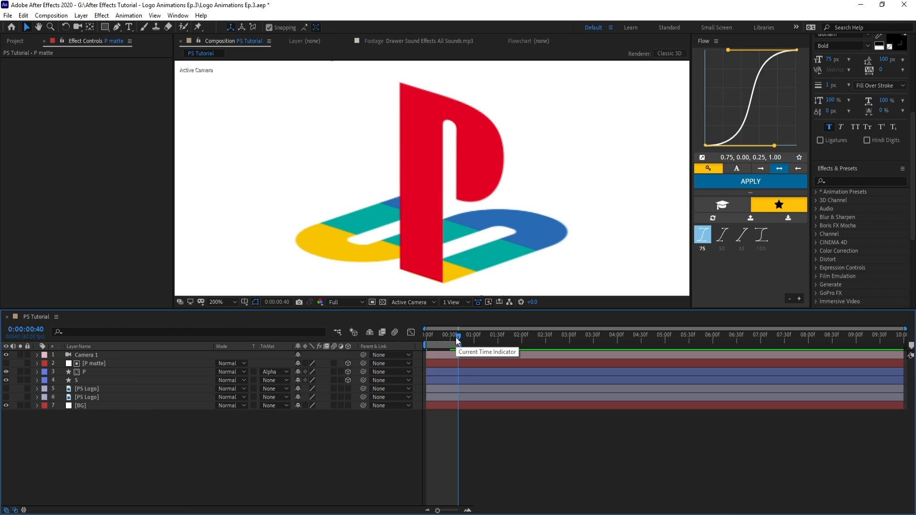
pyautogui.press('space')
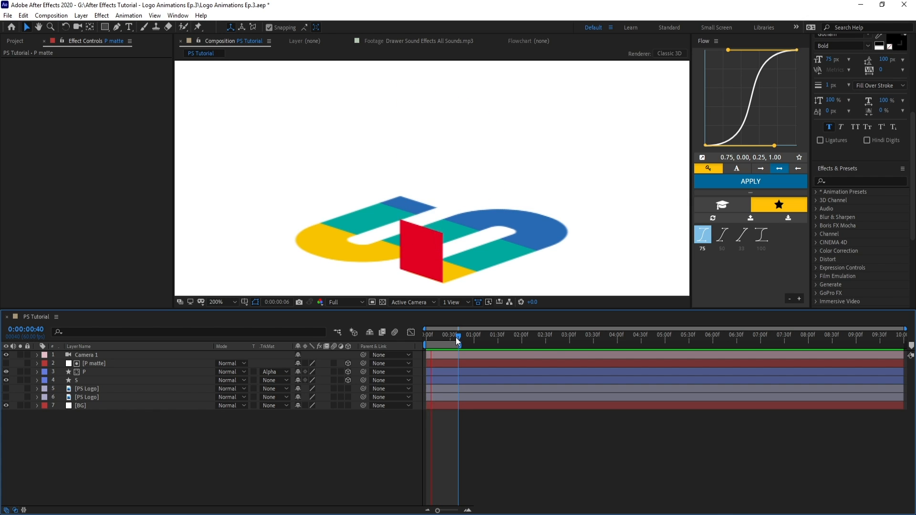
pyautogui.press('space')
# Apply Easy Ease to the P matte's frame 30 Scale keyframe only, keeping the first keyframe linear.
pyautogui.click(136, 373)
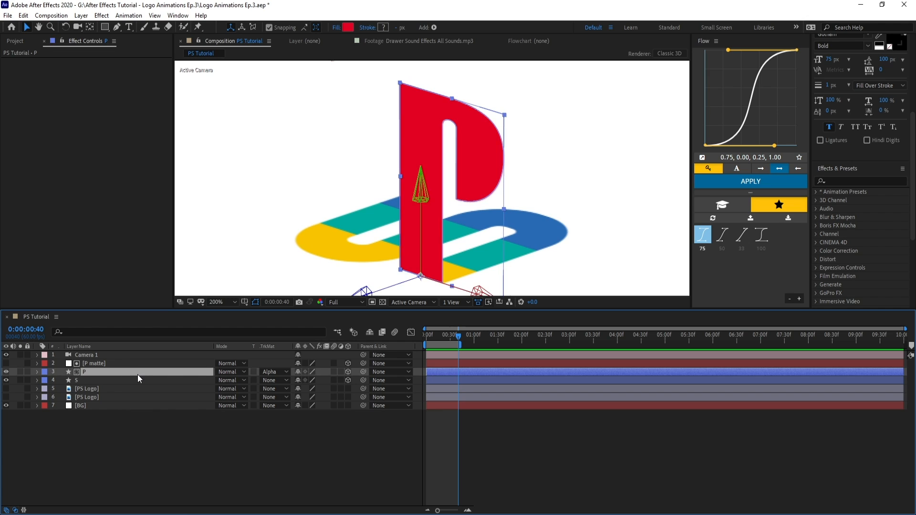
pyautogui.click(111, 366)
pyautogui.press('s')
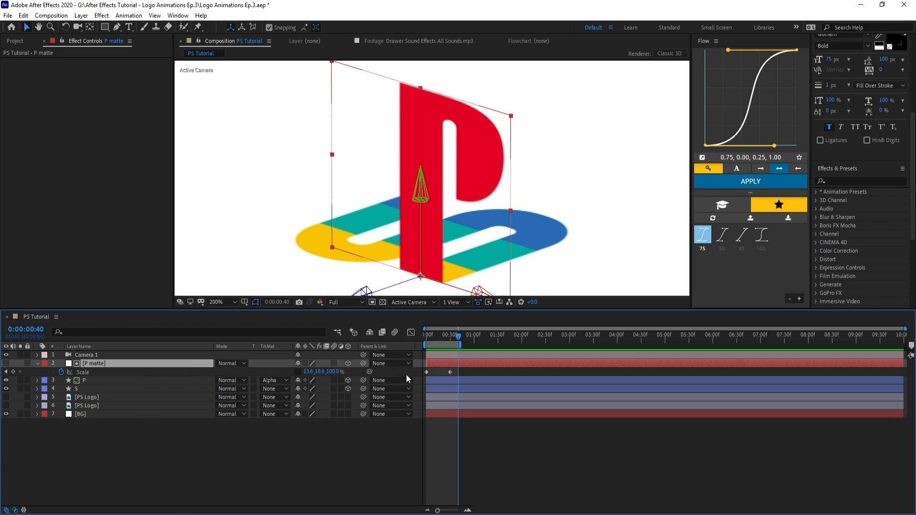
pyautogui.moveTo(445, 376); pyautogui.dragTo(411, 385)
pyautogui.press('F9')
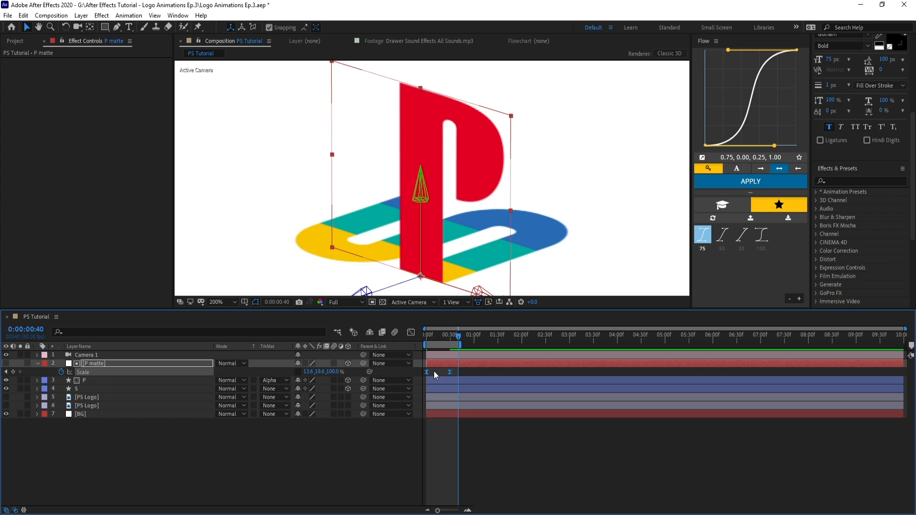
pyautogui.keyDown('ctrl'); pyautogui.click(427, 372); pyautogui.keyUp('ctrl')
pyautogui.keyDown('ctrl'); pyautogui.click(449, 372); pyautogui.keyUp('ctrl')
pyautogui.press('F9')
# Adjust the incoming velocity influence of the P matte's frame 30 Scale keyframe and preview the eased reveal.
pyautogui.rightClick(450, 372)
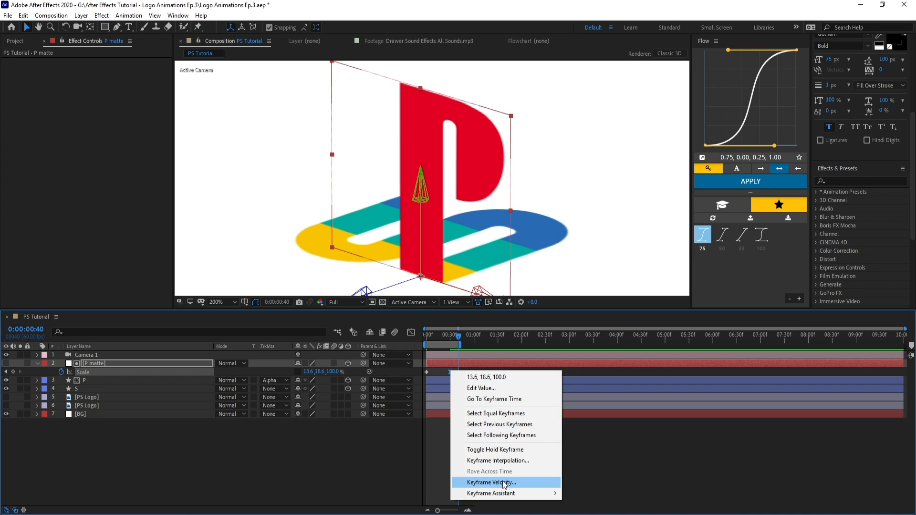
pyautogui.click(504, 483)
pyautogui.click(523, 323)
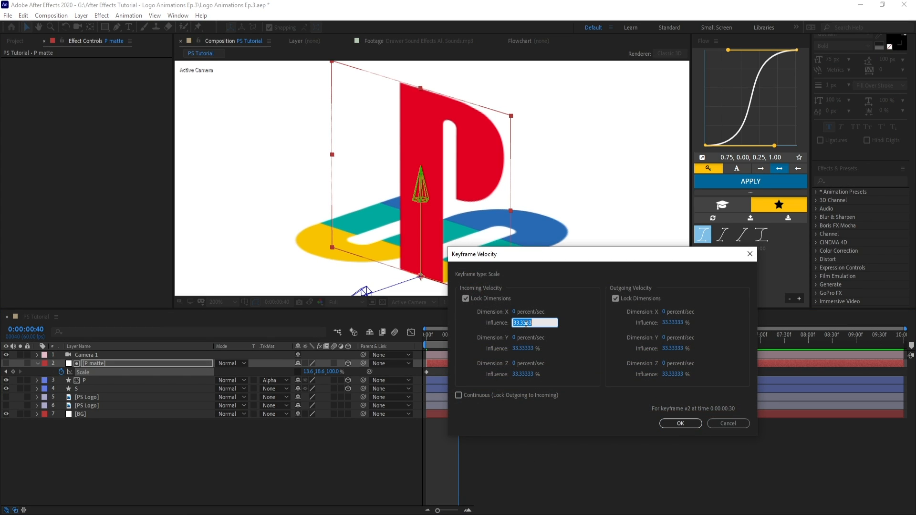
pyautogui.click(680, 423)
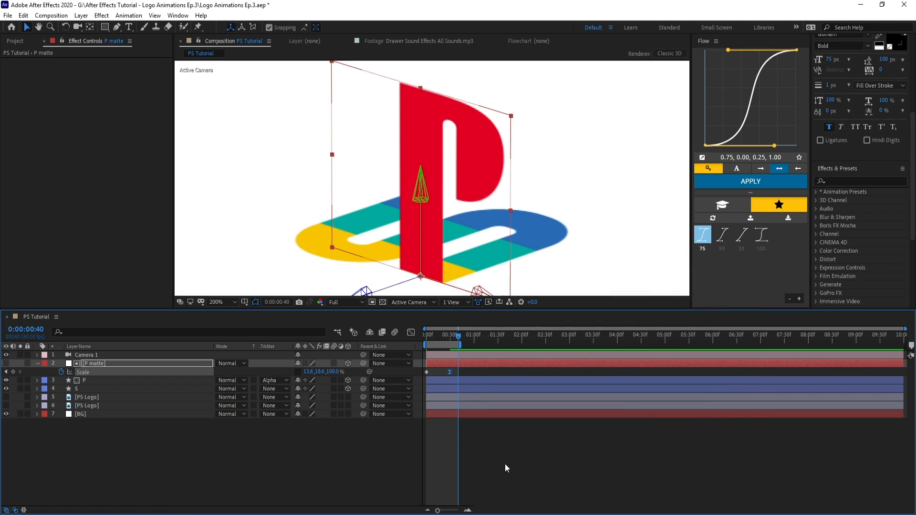
pyautogui.press('space')
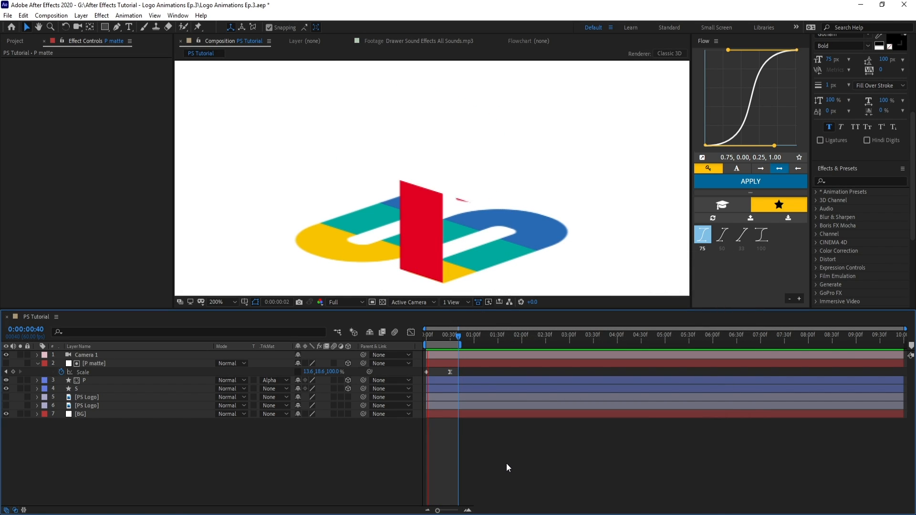
# Go to frame 29 and filter the S layer's properties by "offset" to show every Trim Paths Offset.
pyautogui.moveTo(433, 336)
pyautogui.mouseDown()
pyautogui.moveTo(451, 343)
pyautogui.moveTo(424, 340)
pyautogui.moveTo(449, 342)
pyautogui.mouseUp()
pyautogui.scroll(-2, 465, 265)
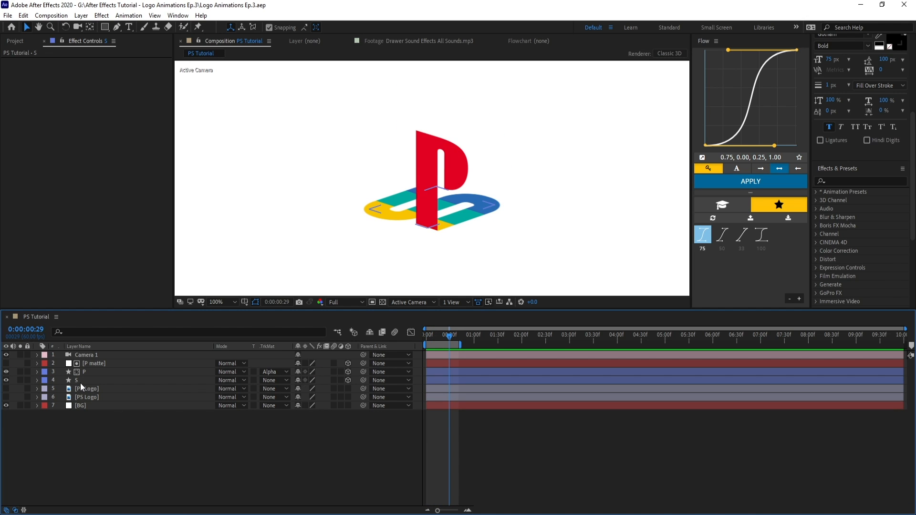
pyautogui.click(95, 381)
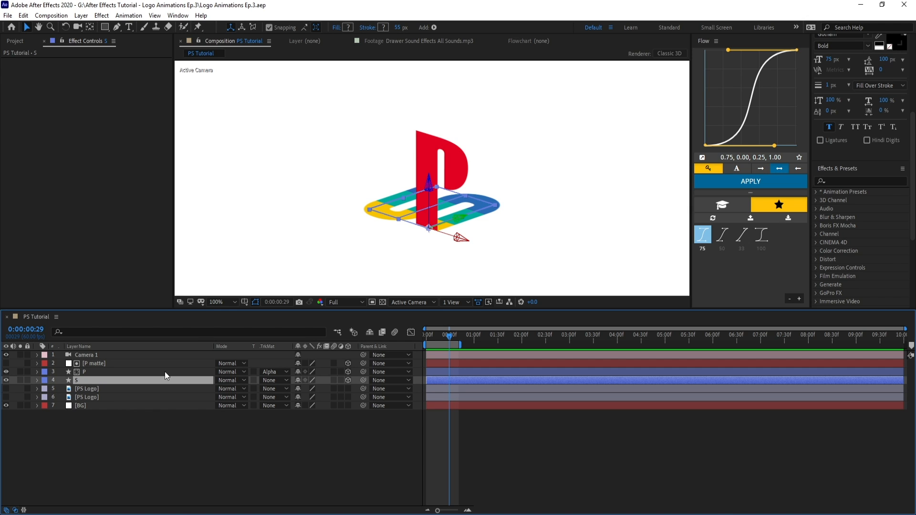
pyautogui.click(123, 331)
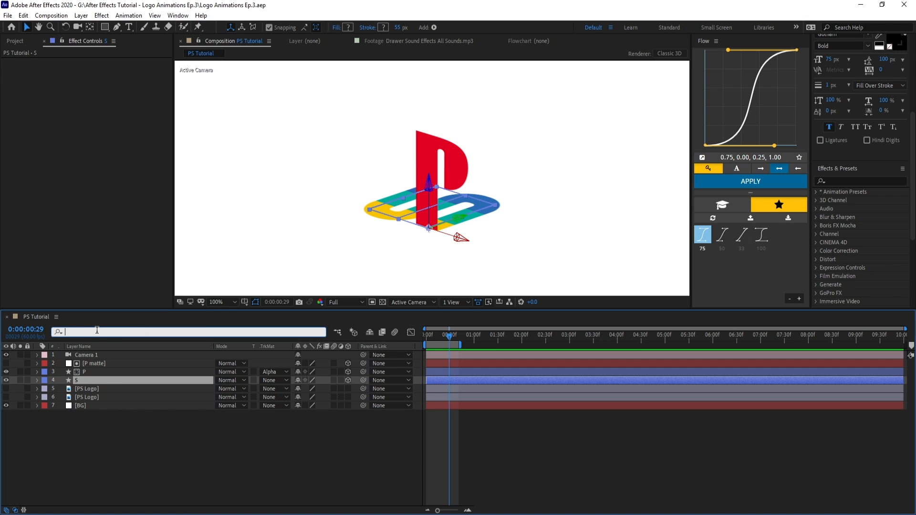
pyautogui.write('offset')
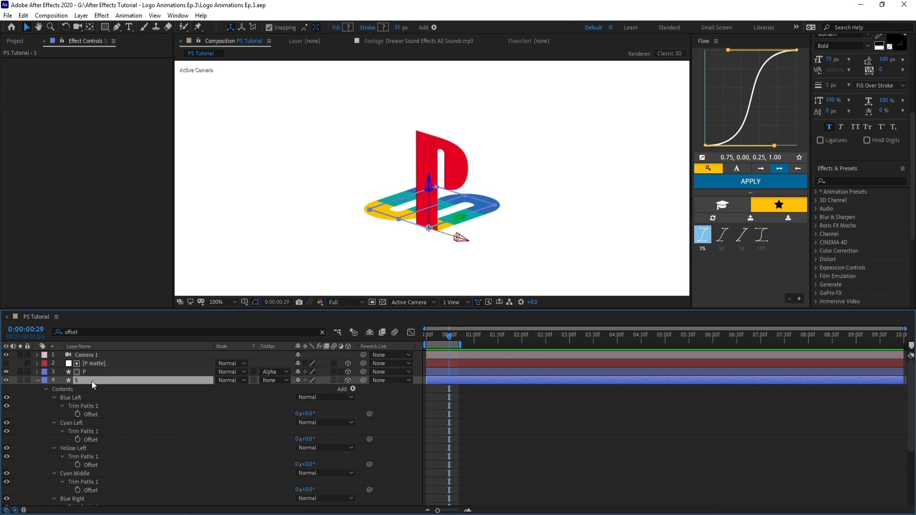
pyautogui.scroll(-2, 96, 405)
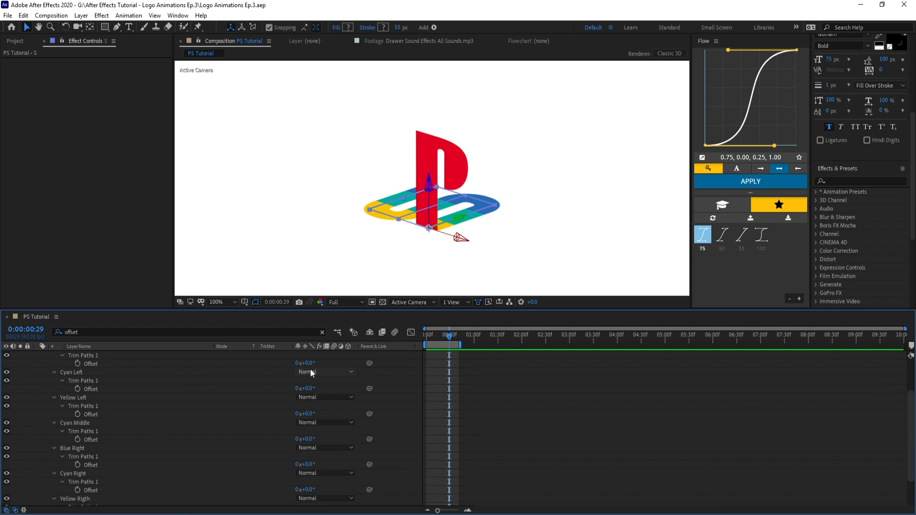
pyautogui.scroll(1, 110, 366)
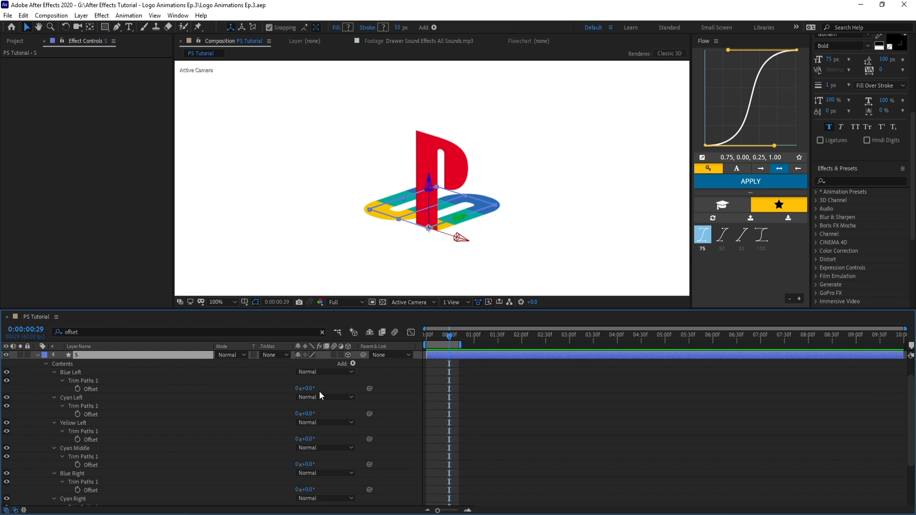
# Keyframe the Trim Paths Offset of all S segments at 0x+0.0° on frames 29 and 55.
pyautogui.moveTo(310, 391)
pyautogui.mouseDown()
pyautogui.moveTo(244, 410)
pyautogui.moveTo(278, 428)
pyautogui.moveTo(236, 425)
pyautogui.moveTo(280, 420)
pyautogui.mouseUp()
pyautogui.hotkey('ctrl', 'z')
pyautogui.moveTo(77, 389); pyautogui.dragTo(78, 490)
pyautogui.scroll(-2, 81, 462)
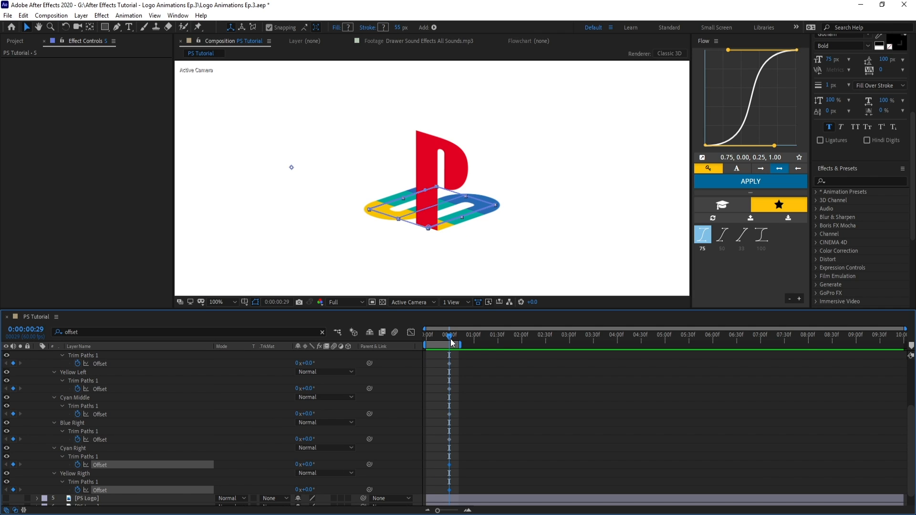
pyautogui.moveTo(450, 339); pyautogui.dragTo(470, 337)
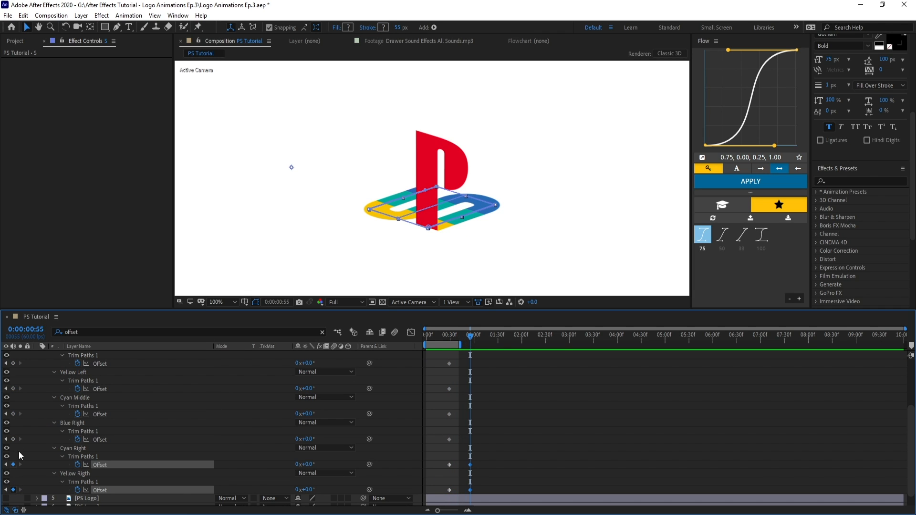
pyautogui.moveTo(19, 456); pyautogui.dragTo(19, 332)
# Set the Blue Left segment's Offset to -1x-38.0° at frame 29 and scrub through to frame 55 to check the motion.
pyautogui.moveTo(471, 337); pyautogui.dragTo(447, 344)
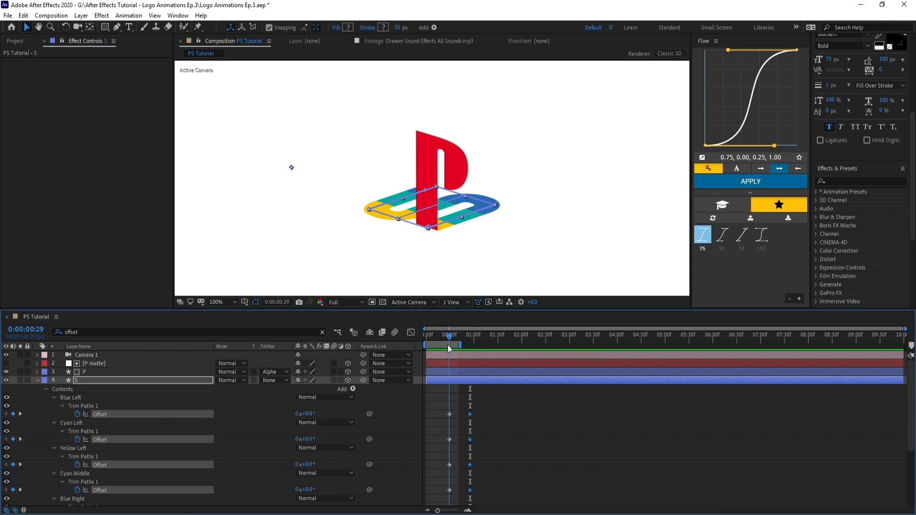
pyautogui.moveTo(308, 414); pyautogui.dragTo(149, 438)
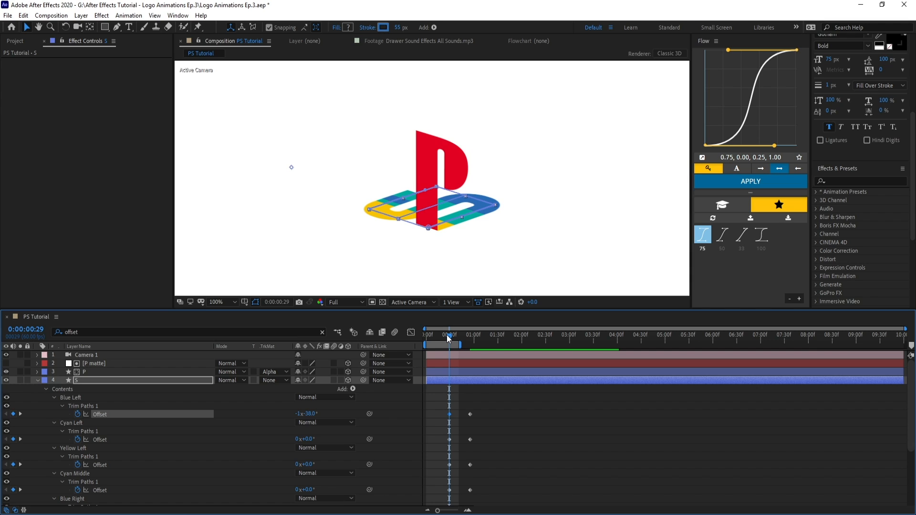
pyautogui.moveTo(449, 335); pyautogui.dragTo(472, 338)
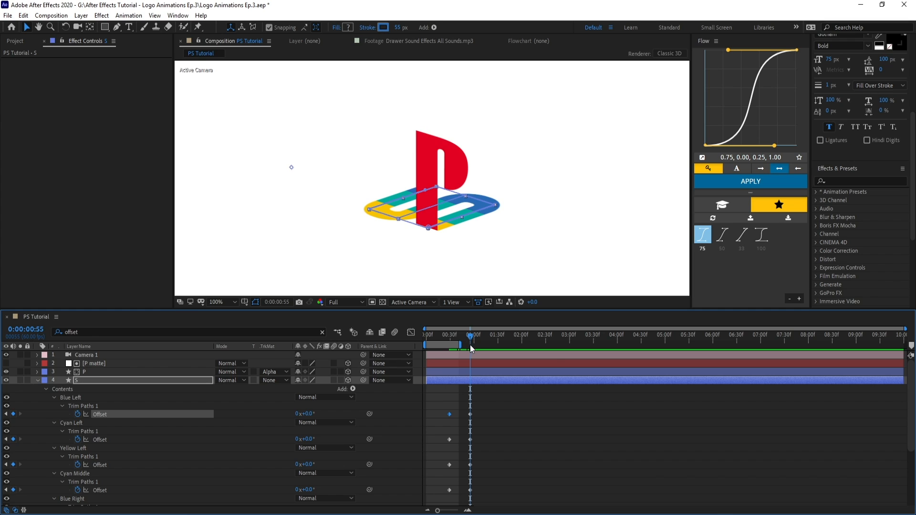
pyautogui.moveTo(471, 345); pyautogui.dragTo(453, 346)
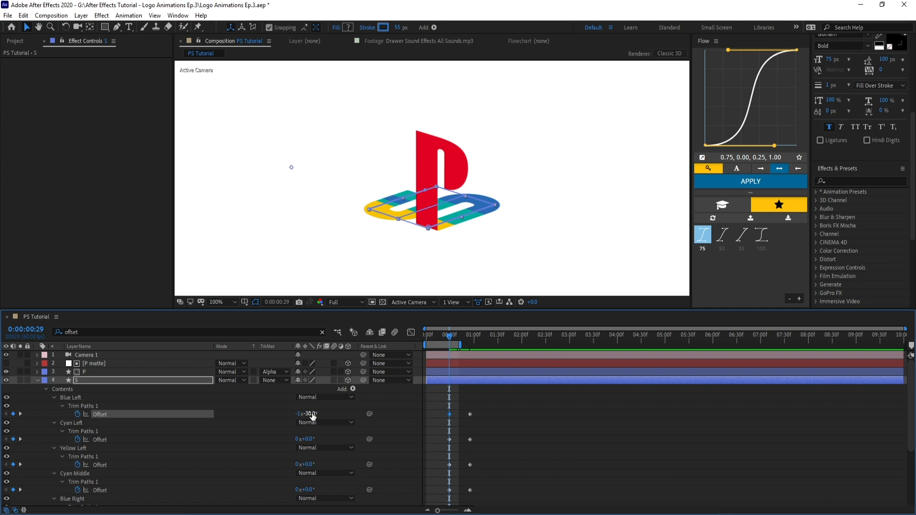
# Set the Blue Left segment's Offset to -1x-6.0° at frame 29 and copy its Offset keyframes.
pyautogui.moveTo(312, 416)
pyautogui.mouseDown()
pyautogui.moveTo(367, 421)
pyautogui.moveTo(342, 428)
pyautogui.moveTo(351, 431)
pyautogui.mouseUp()
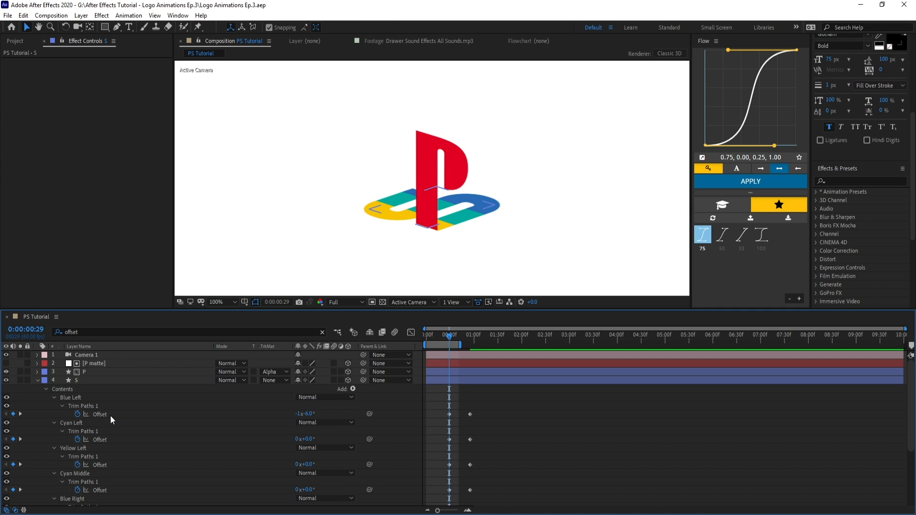
pyautogui.click(110, 416)
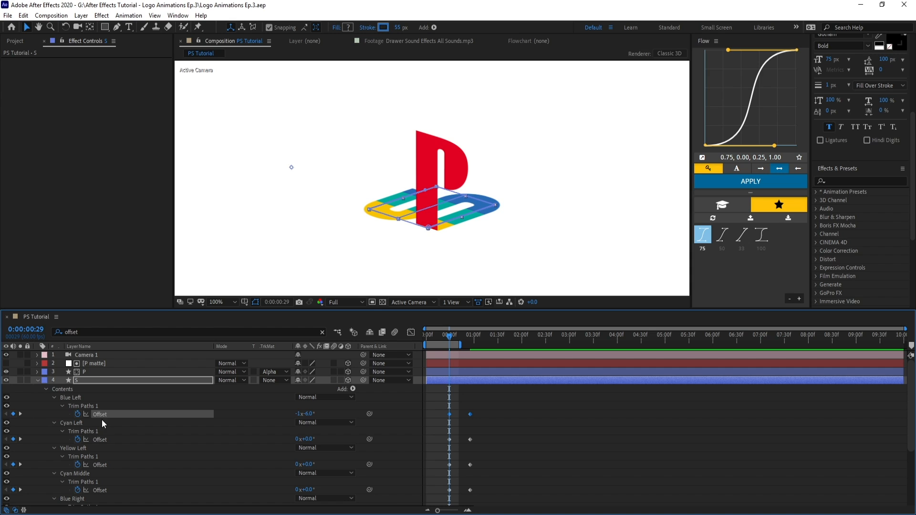
pyautogui.click(23, 15)
pyautogui.click(53, 96)
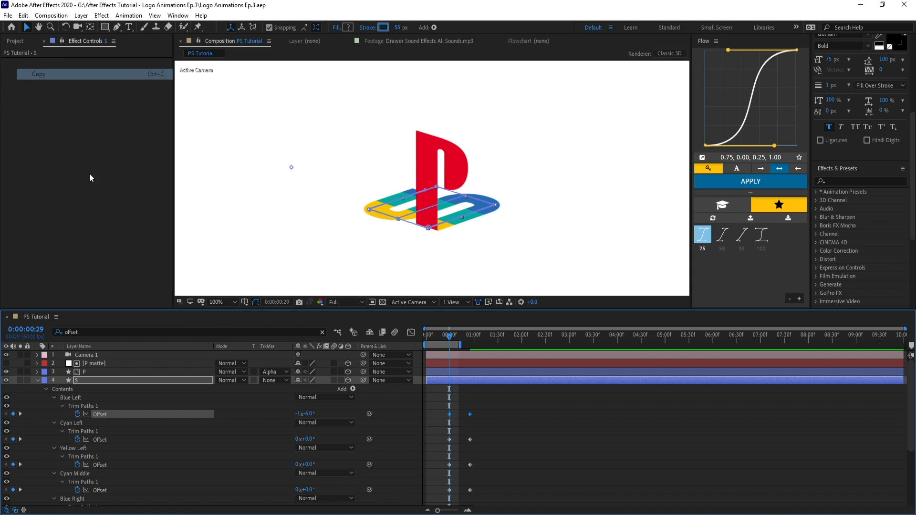
# Paste the copied keyframes onto the Trim Paths Offset of the other six S segments and scrub to frame 55 to check.
pyautogui.click(105, 439)
pyautogui.keyDown('ctrl'); pyautogui.click(105, 464); pyautogui.keyUp('ctrl')
pyautogui.keyDown('ctrl'); pyautogui.click(102, 491); pyautogui.keyUp('ctrl')
pyautogui.scroll(-4, 115, 440)
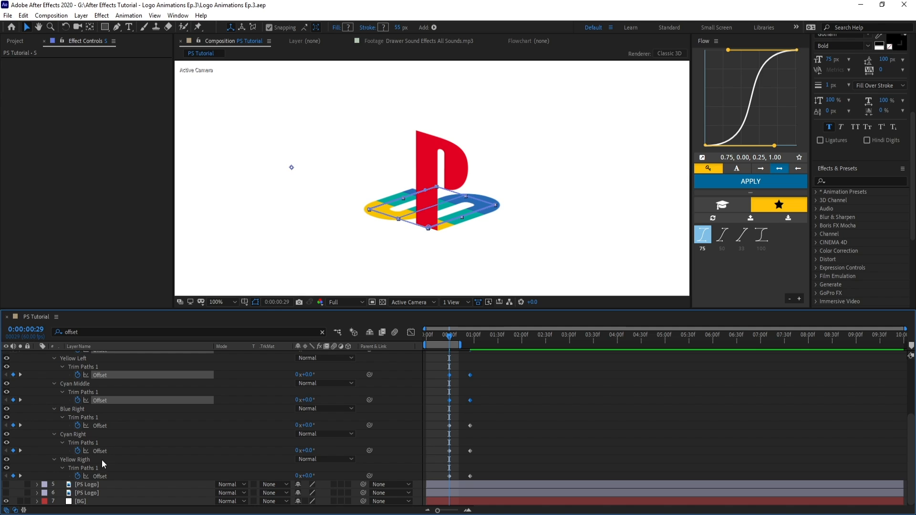
pyautogui.keyDown('ctrl'); pyautogui.click(109, 426); pyautogui.keyUp('ctrl')
pyautogui.keyDown('ctrl'); pyautogui.click(105, 451); pyautogui.keyUp('ctrl')
pyautogui.keyDown('ctrl'); pyautogui.click(111, 476); pyautogui.keyUp('ctrl')
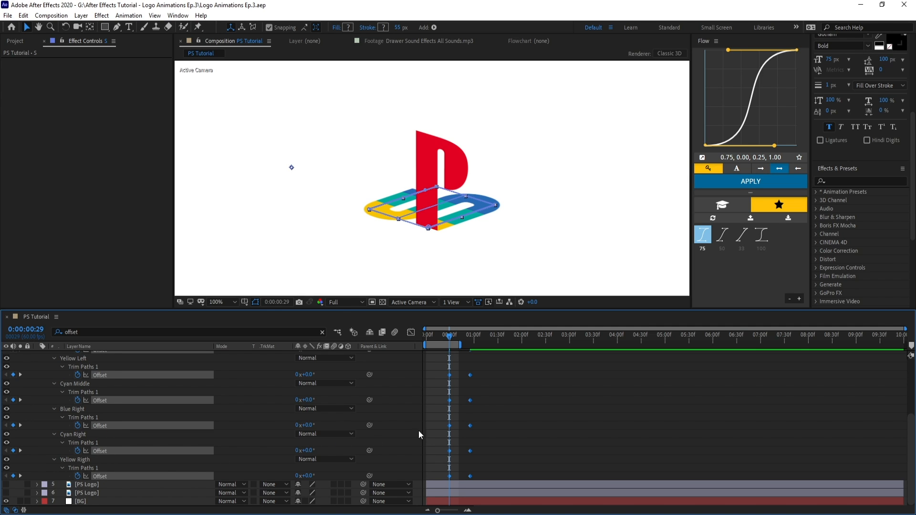
pyautogui.hotkey('ctrl', 'v')
pyautogui.scroll(2, 457, 403)
pyautogui.moveTo(449, 337); pyautogui.dragTo(469, 336)
# Set the incoming velocity influence of all seven Offset keyframes at frame 55 to 75%.
pyautogui.scroll(-2, 436, 456)
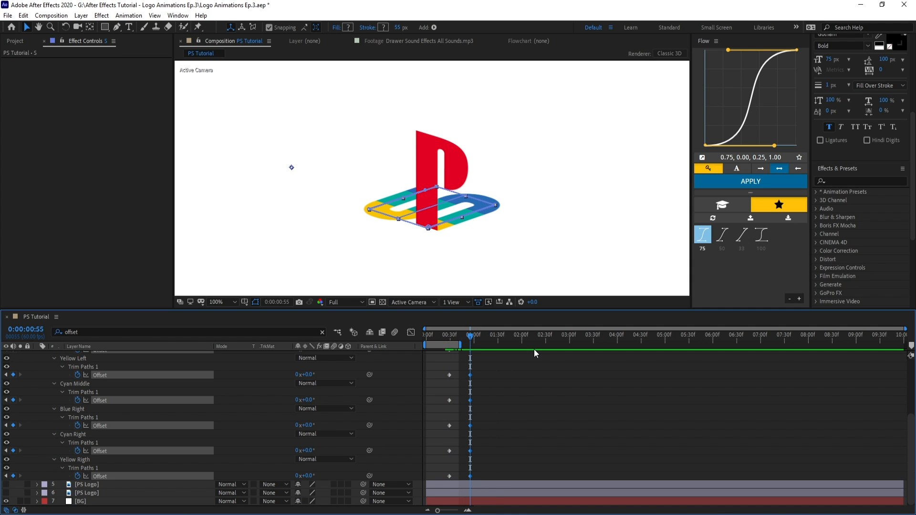
pyautogui.rightClick(472, 455)
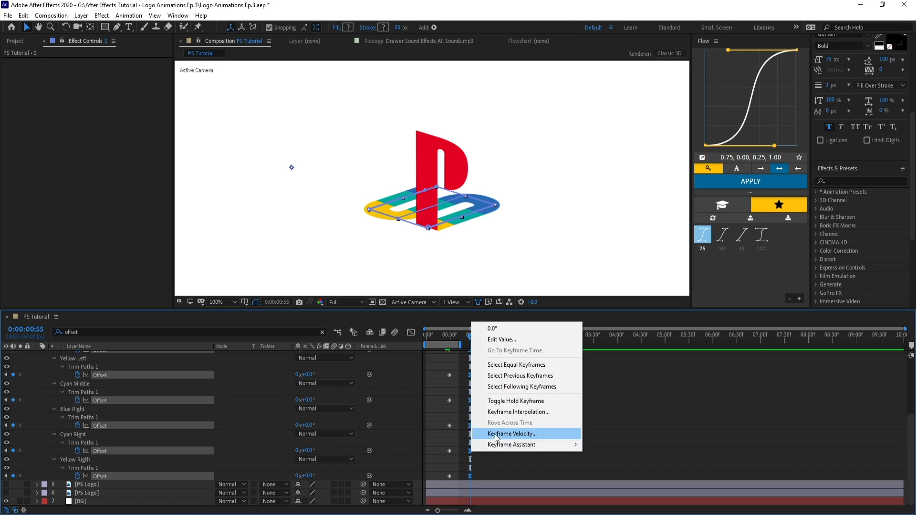
pyautogui.click(494, 434)
pyautogui.click(521, 309)
pyautogui.write('75')
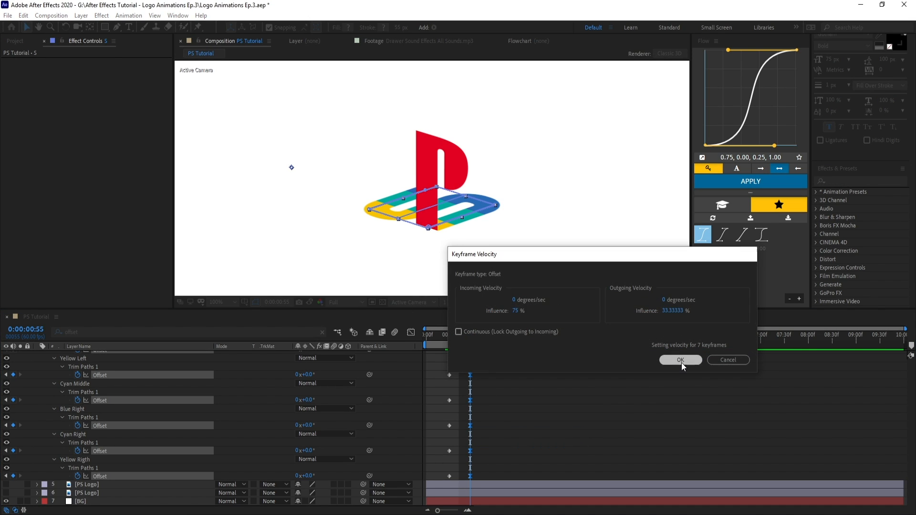
pyautogui.click(680, 360)
# Shift all the S layer's Offset keyframes earlier so that the first ones sit at frame 0.
pyautogui.moveTo(441, 480); pyautogui.dragTo(499, 339)
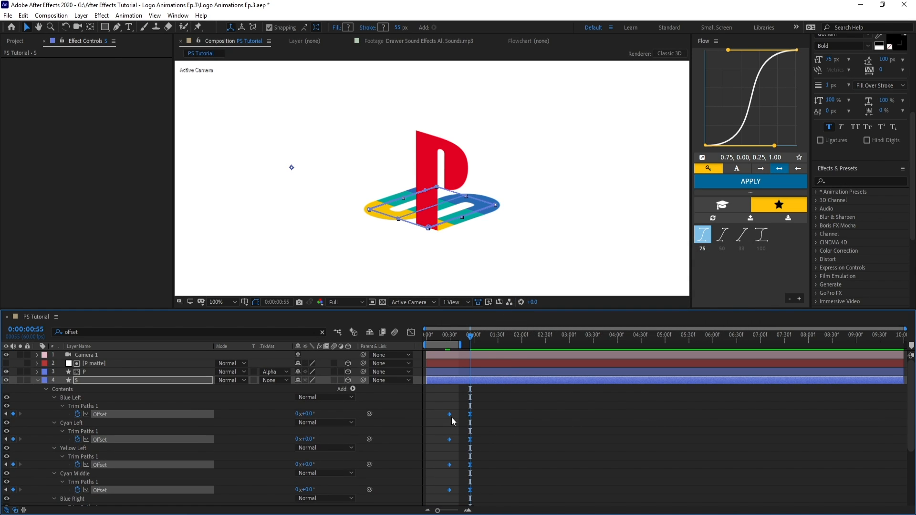
pyautogui.moveTo(448, 414); pyautogui.dragTo(427, 419)
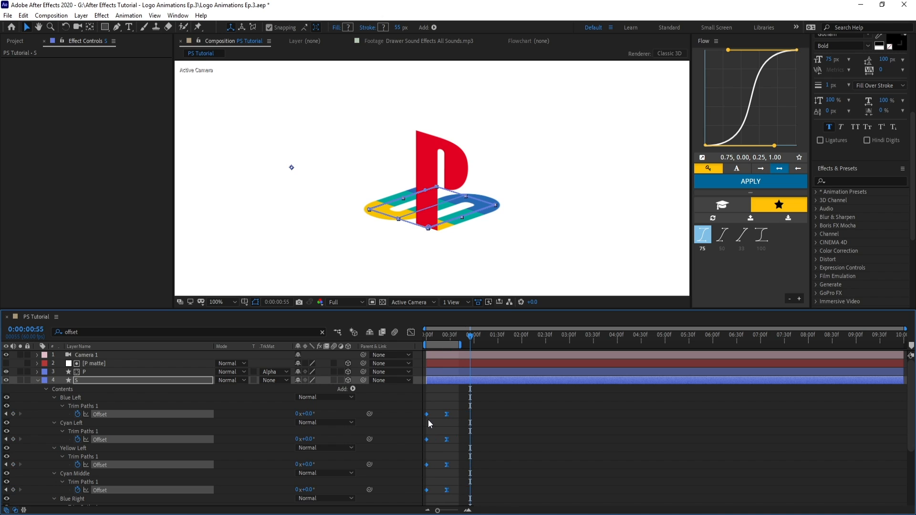
pyautogui.click(483, 408)
# Align the S layer's final Offset keyframes with the P matte's final Scale keyframe at frame 30, save the project and preview.
pyautogui.click(109, 365)
pyautogui.press('s')
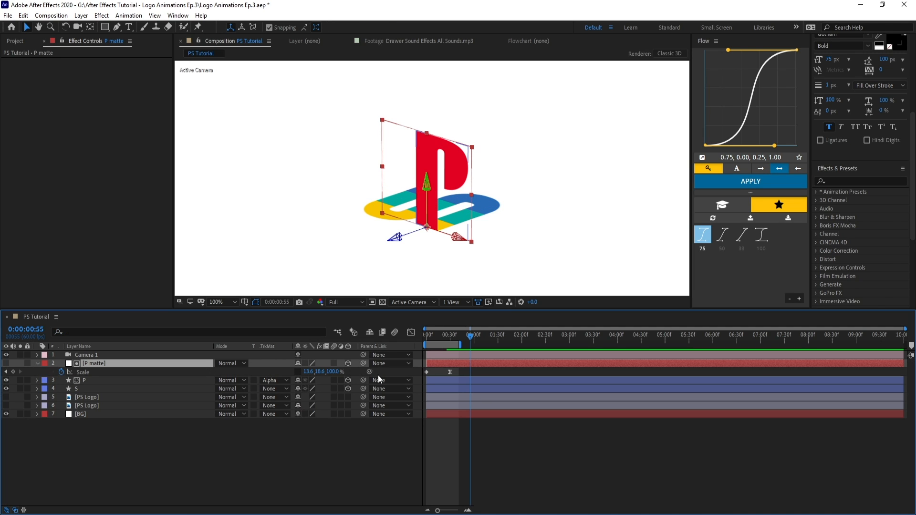
pyautogui.click(451, 338)
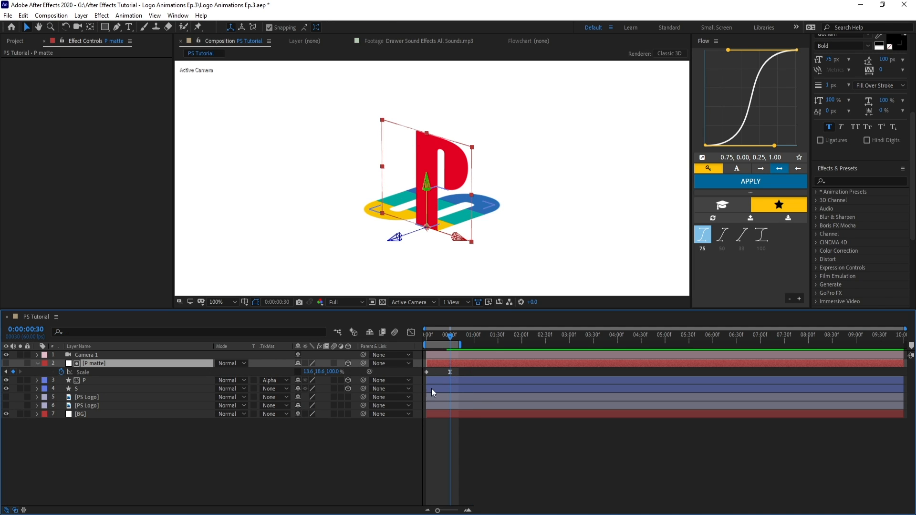
pyautogui.click(90, 388)
pyautogui.press('u')
pyautogui.press('=')
pyautogui.press('=')
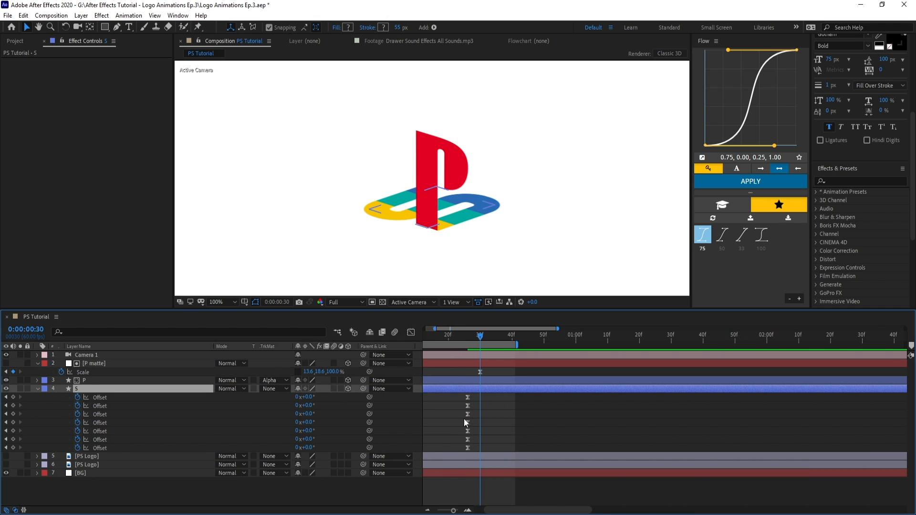
pyautogui.moveTo(460, 451); pyautogui.dragTo(482, 399)
pyautogui.click(485, 413)
pyautogui.hotkey('ctrl', 's')
pyautogui.press('Home')
pyautogui.press('space')
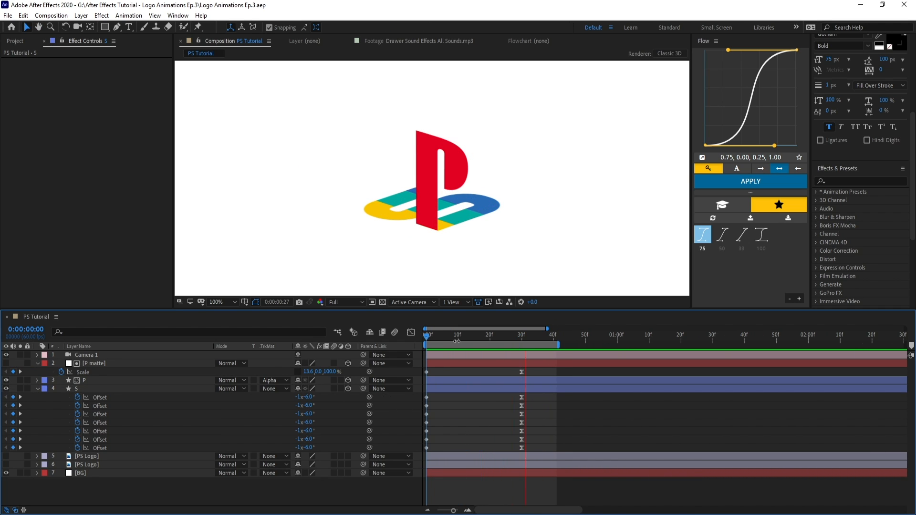
# Move the final P matte Scale and S Offset keyframes together to 0:00:01:00.
pyautogui.moveTo(508, 374); pyautogui.dragTo(559, 487)
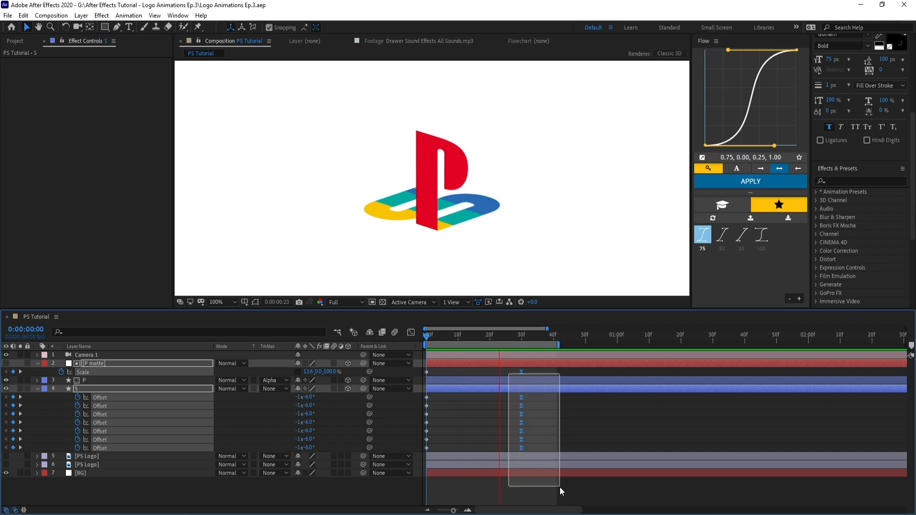
pyautogui.moveTo(609, 336); pyautogui.dragTo(618, 341)
pyautogui.moveTo(518, 373); pyautogui.dragTo(615, 378)
pyautogui.click(622, 413)
# Move only the S layer's final Offset keyframes to 1 second 30 frames and preview the animation from the start.
pyautogui.click(616, 400)
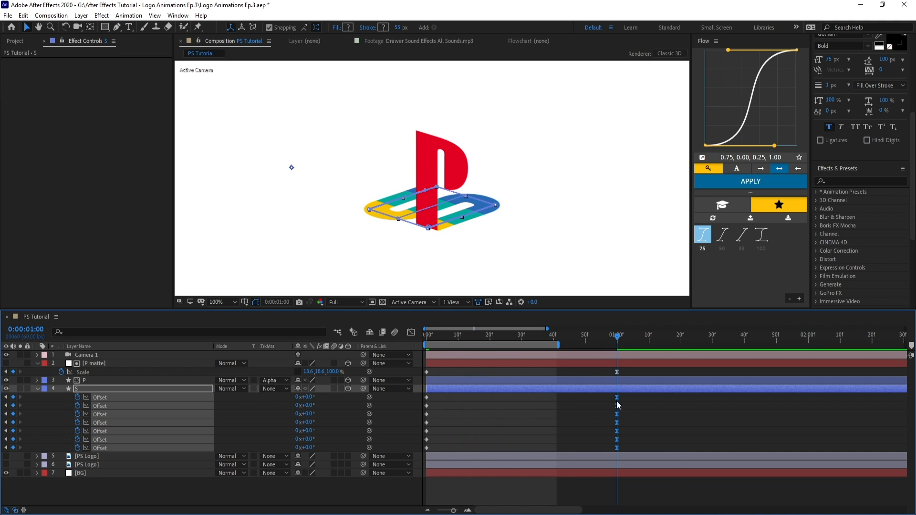
pyautogui.moveTo(810, 341); pyautogui.dragTo(713, 343)
pyautogui.moveTo(616, 399); pyautogui.dragTo(711, 402)
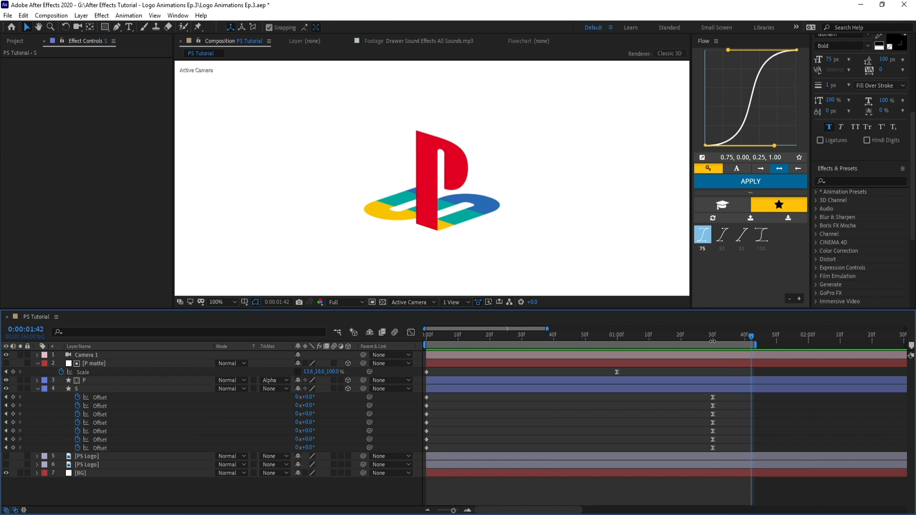
pyautogui.moveTo(752, 342); pyautogui.dragTo(609, 349)
pyautogui.press('space')
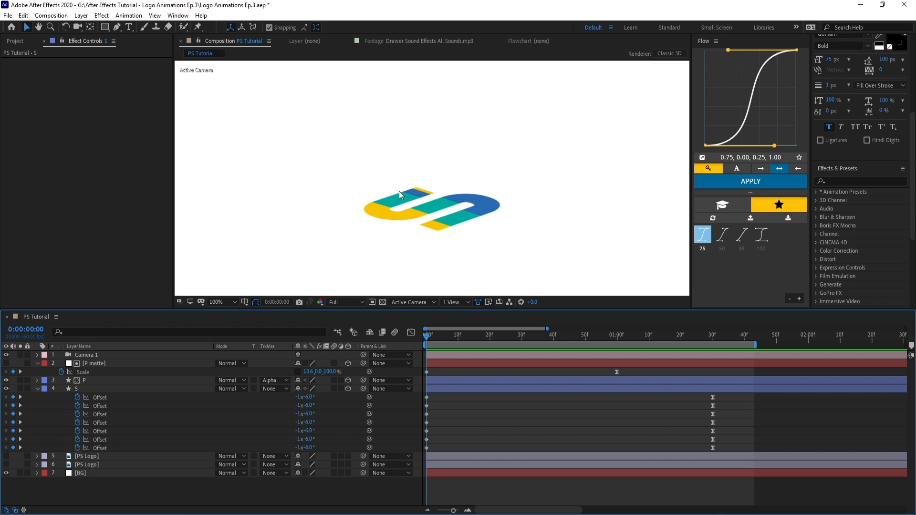
pyautogui.moveTo(439, 339); pyautogui.dragTo(499, 334)
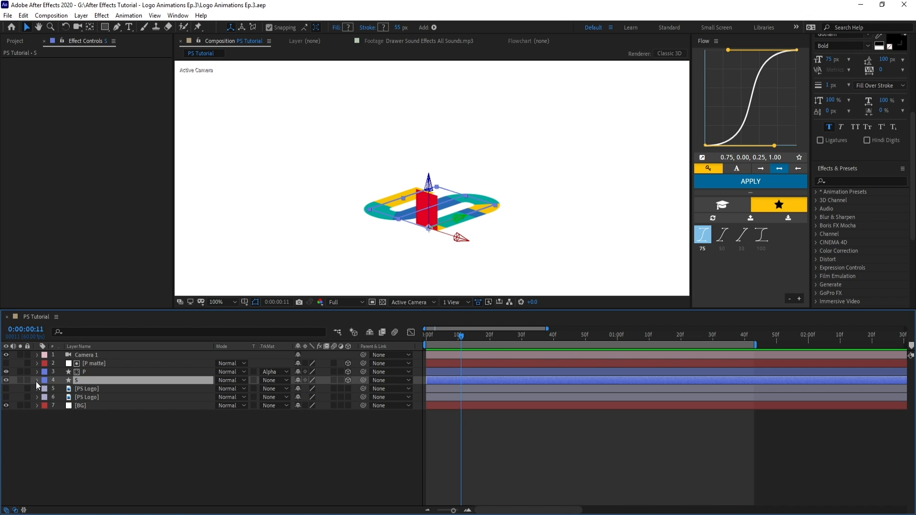
# Try one Trim Paths on the S layer's whole contents with its End at 60%.
pyautogui.click(37, 381)
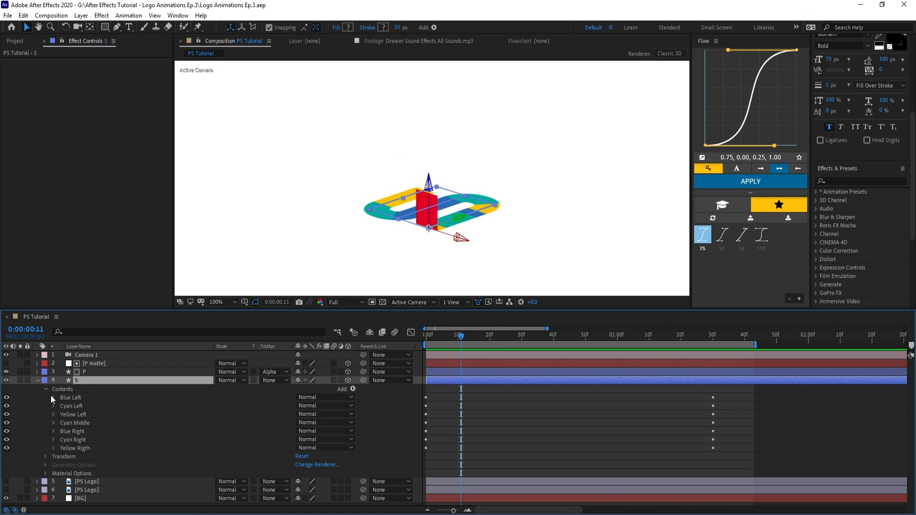
pyautogui.click(353, 389)
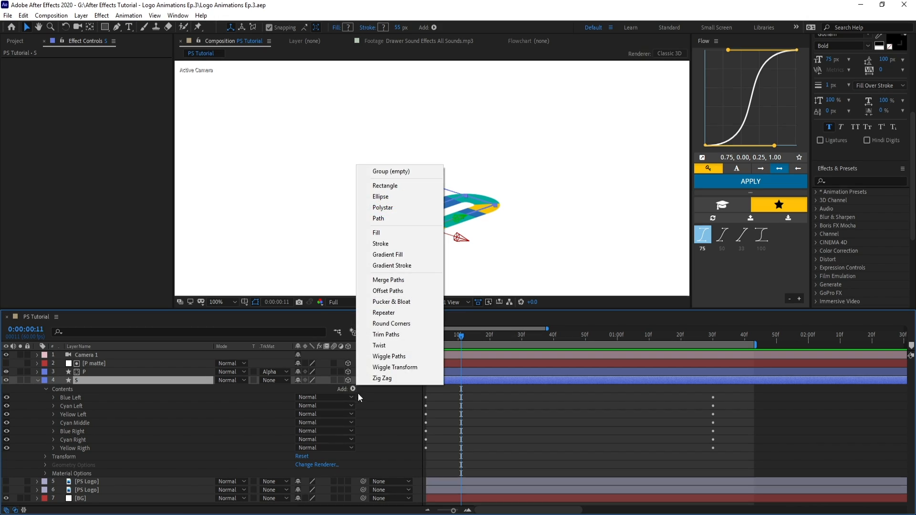
pyautogui.click(388, 338)
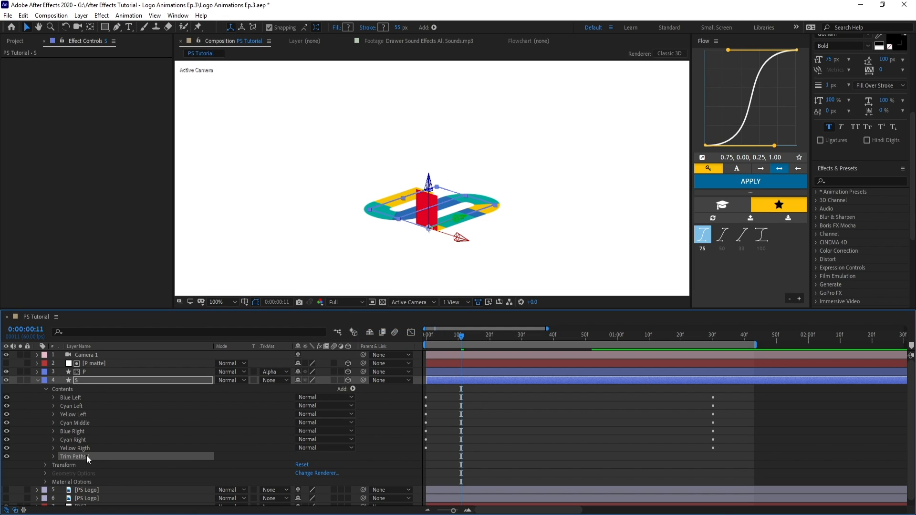
pyautogui.click(54, 456)
pyautogui.moveTo(302, 474); pyautogui.dragTo(282, 473)
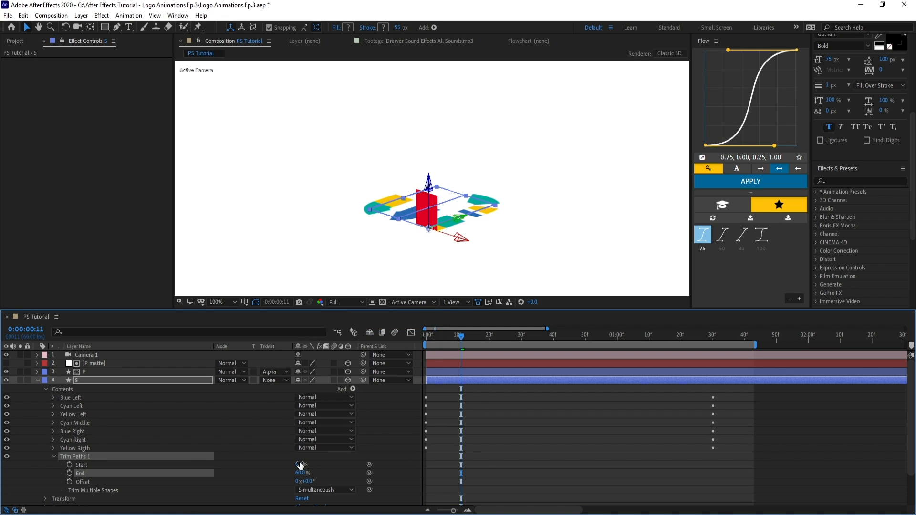
pyautogui.click(300, 465)
pyautogui.scroll(-2, 316, 456)
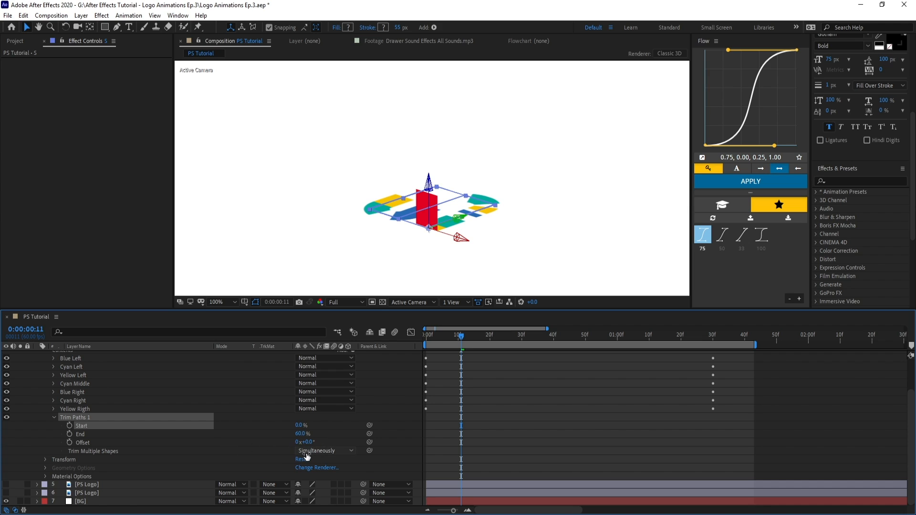
# Try the shared Trim Paths with End at 100% and Trim Multiple Shapes set to Individually, and delete it.
pyautogui.moveTo(299, 433)
pyautogui.mouseDown()
pyautogui.moveTo(286, 434)
pyautogui.moveTo(353, 436)
pyautogui.moveTo(282, 436)
pyautogui.moveTo(332, 436)
pyautogui.mouseUp()
pyautogui.click(334, 451)
pyautogui.click(311, 472)
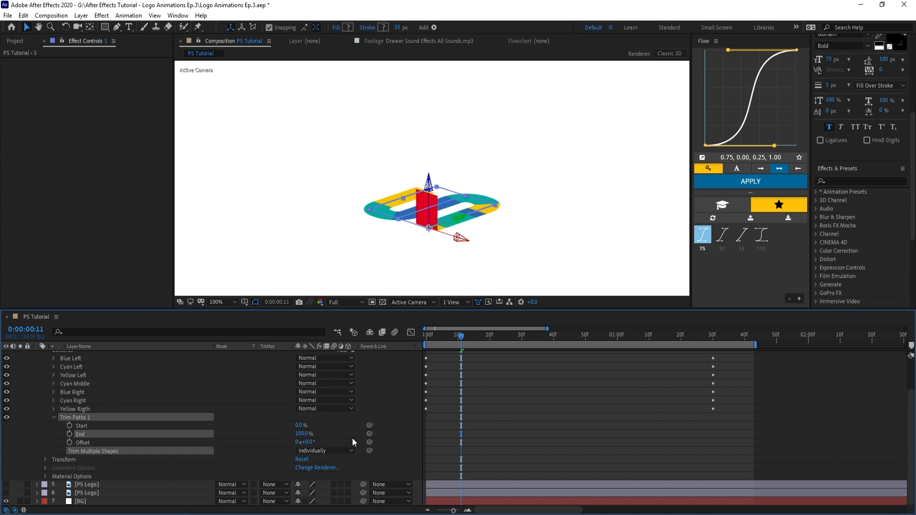
pyautogui.click(80, 433)
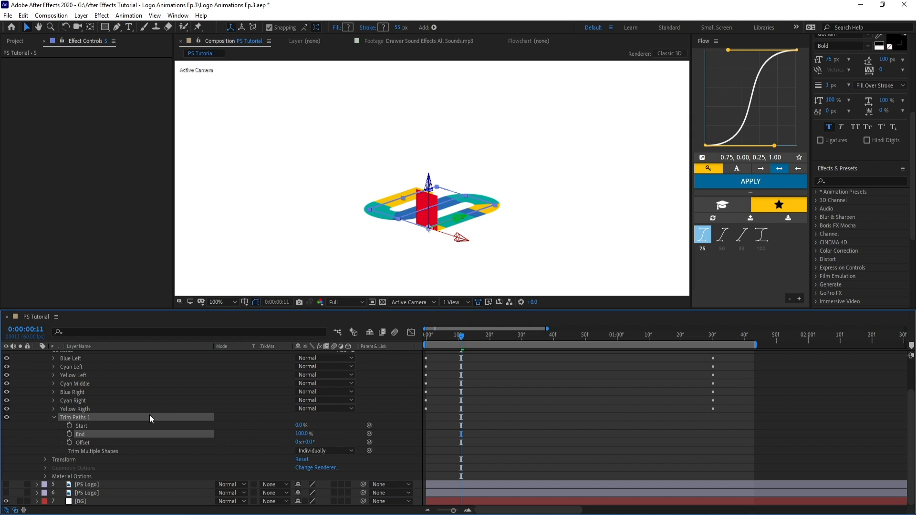
pyautogui.press('Delete')
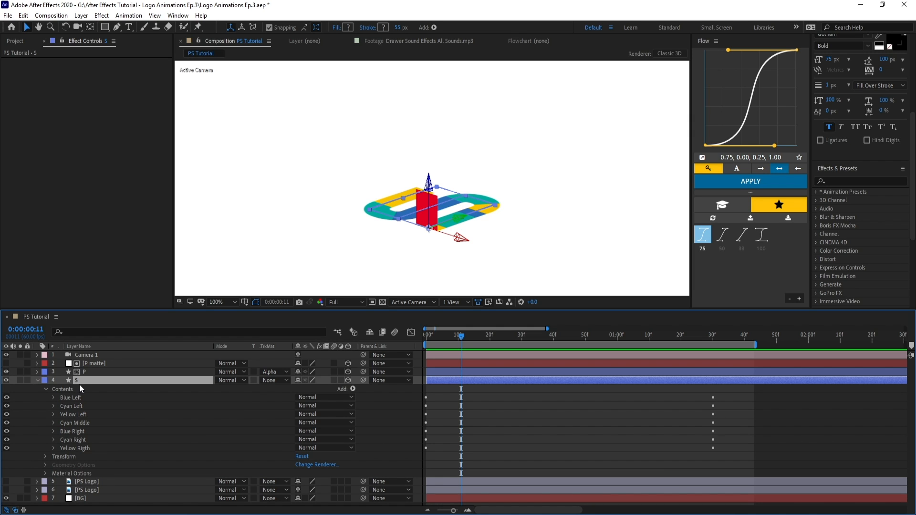
# Duplicate the S layer and name the copy "S Matte".
pyautogui.hotkey('ctrl', 'd')
pyautogui.press('Return')
pyautogui.write('S')
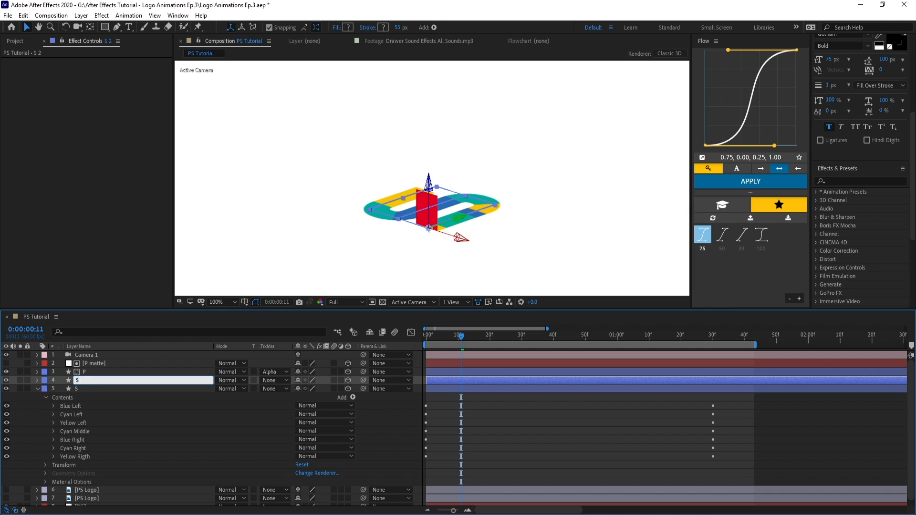
pyautogui.write(' Matte')
pyautogui.press('Return')
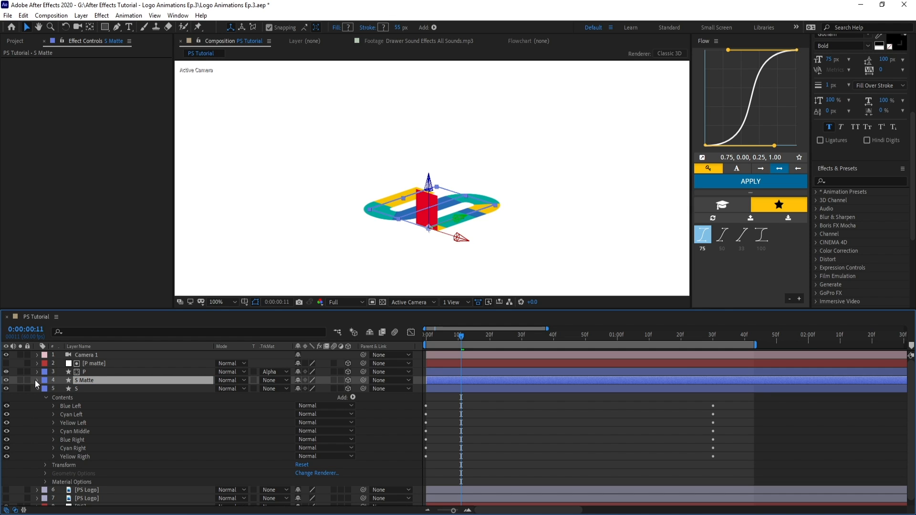
# Delete every segment group from Blue Left through Cyan Right in S Matte, keeping only Yellow Rigth.
pyautogui.click(37, 380)
pyautogui.click(80, 399)
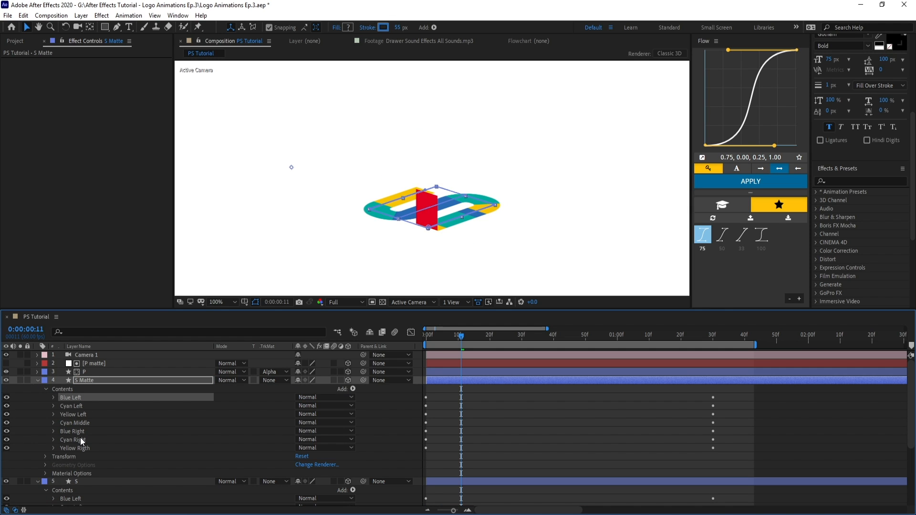
pyautogui.keyDown('shift'); pyautogui.click(80, 440); pyautogui.keyUp('shift')
pyautogui.press('Delete')
# At frame 0, remove the Offset keyframes from S Matte's Yellow Rigth Trim Paths, reset the Offset and set End to 100%.
pyautogui.click(53, 397)
pyautogui.press('Home')
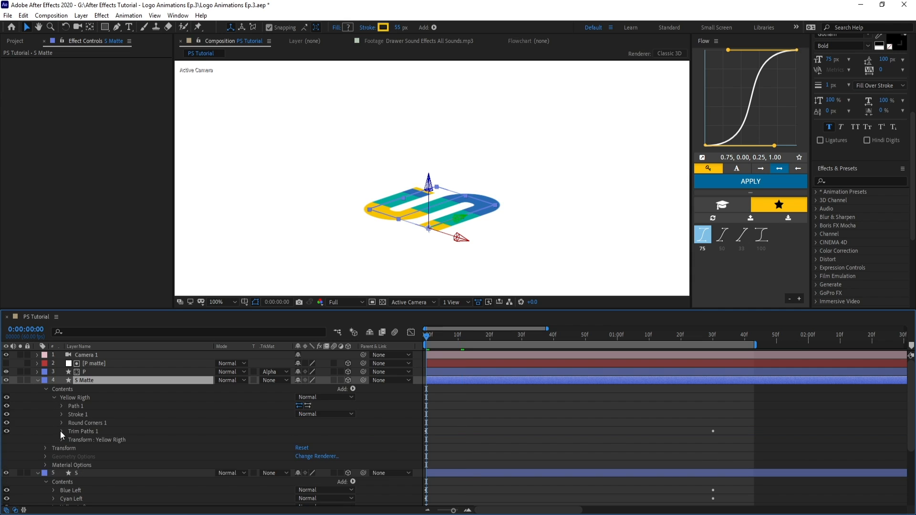
pyautogui.click(62, 431)
pyautogui.click(78, 455)
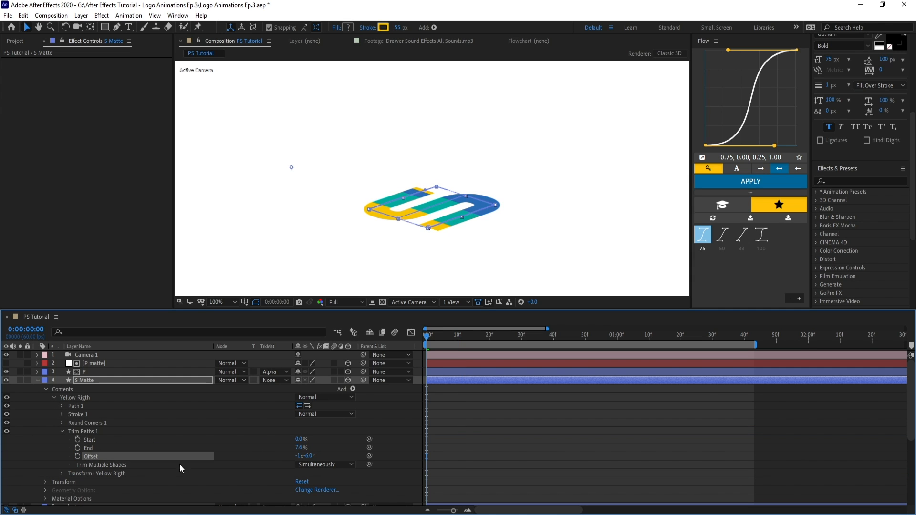
pyautogui.rightClick(131, 456)
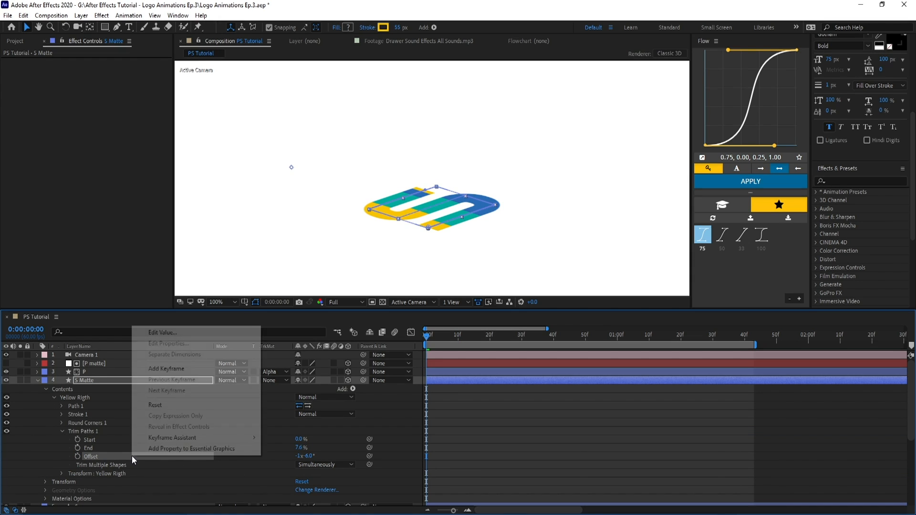
pyautogui.click(156, 407)
pyautogui.scroll(-1, 315, 478)
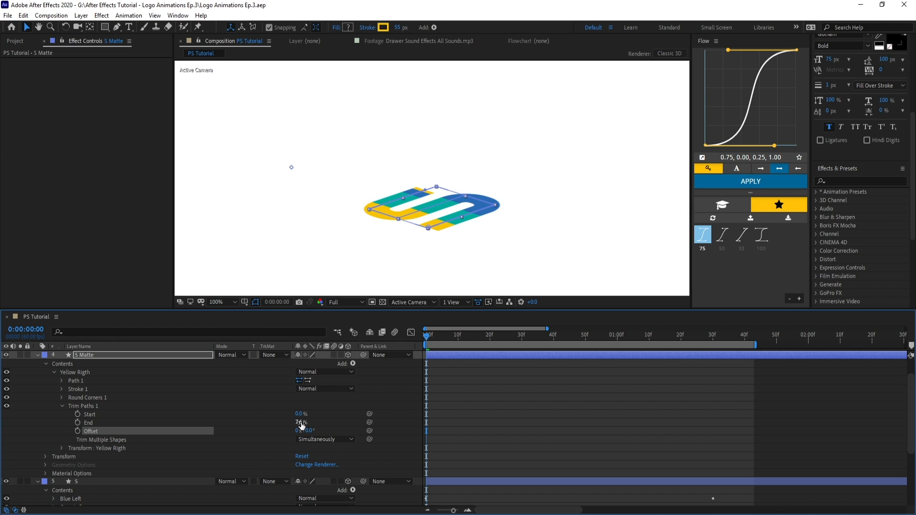
pyautogui.moveTo(300, 423); pyautogui.dragTo(595, 433)
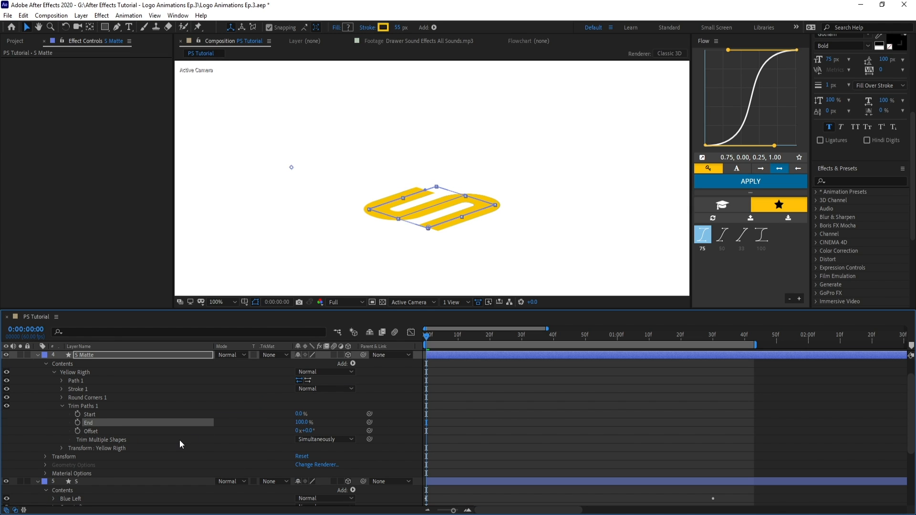
# Set the S layer's track matte to Alpha Matte using the S Matte layer above it.
pyautogui.scroll(-1, 191, 446)
pyautogui.click(249, 459)
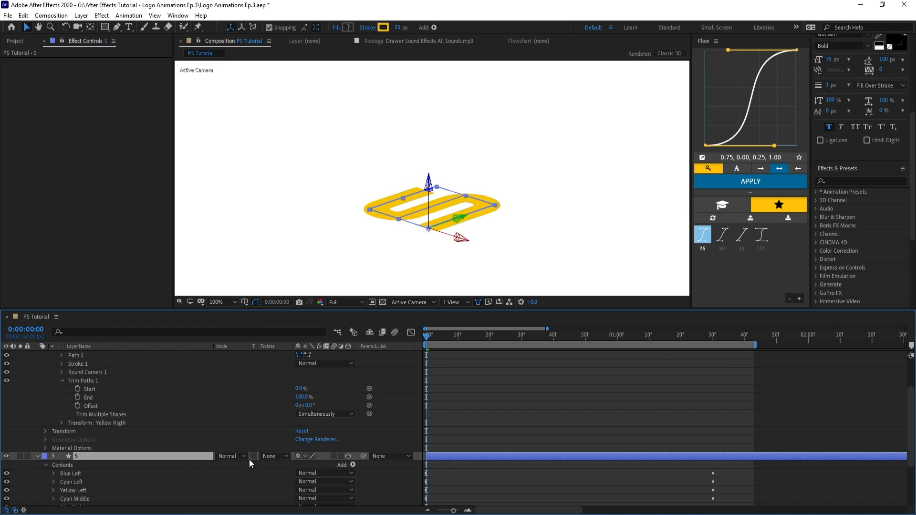
pyautogui.click(279, 456)
pyautogui.click(291, 414)
pyautogui.scroll(-1, 228, 446)
pyautogui.scroll(2, 227, 446)
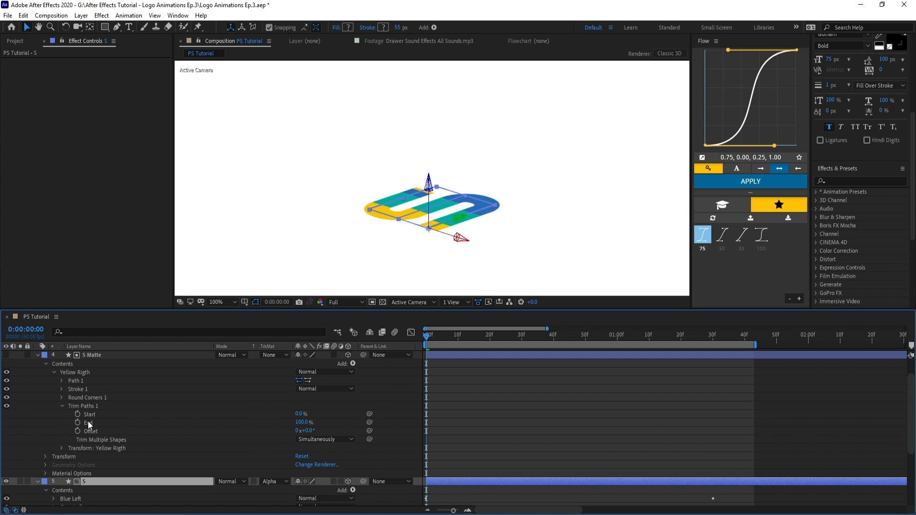
# Keyframe the Trim Paths End of S Matte's Yellow Rigth from 0% at frame 0 to 100% at 0:00:02:00.
pyautogui.click(92, 356)
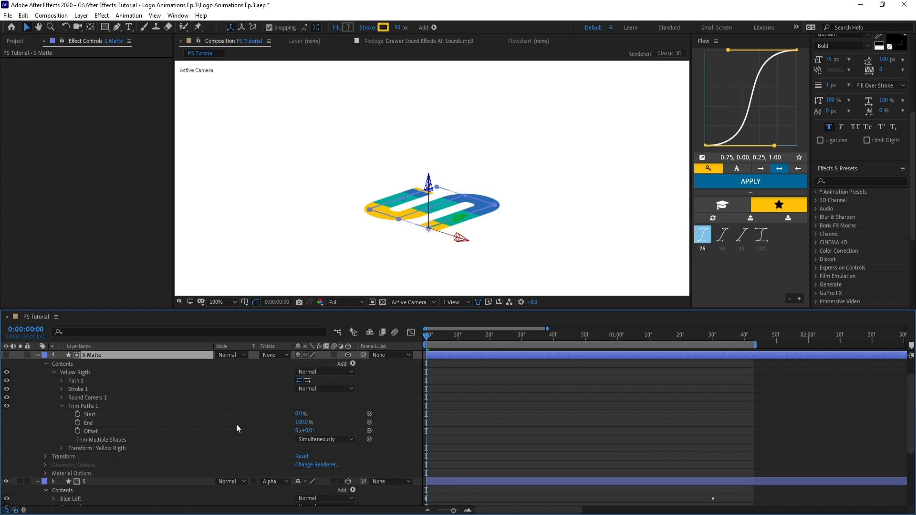
pyautogui.moveTo(306, 424)
pyautogui.mouseDown()
pyautogui.moveTo(250, 424)
pyautogui.moveTo(325, 420)
pyautogui.moveTo(251, 420)
pyautogui.mouseUp()
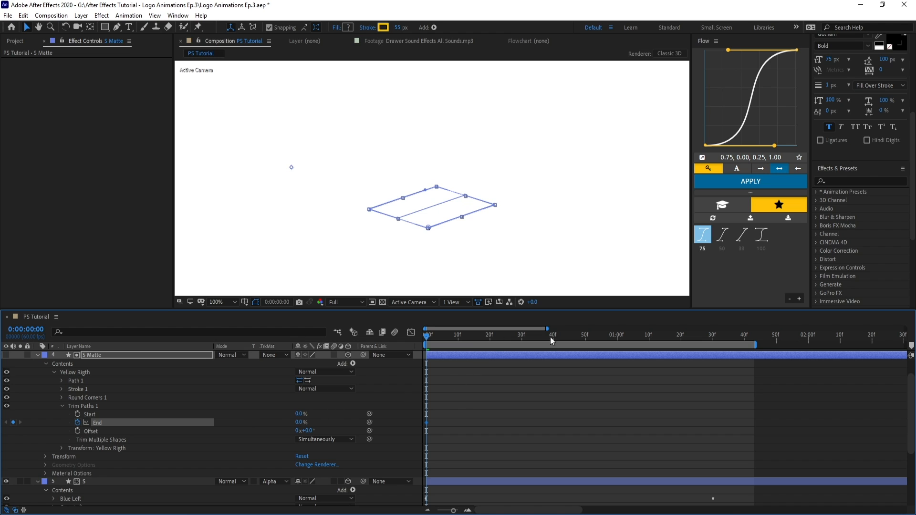
pyautogui.moveTo(551, 340); pyautogui.dragTo(808, 353)
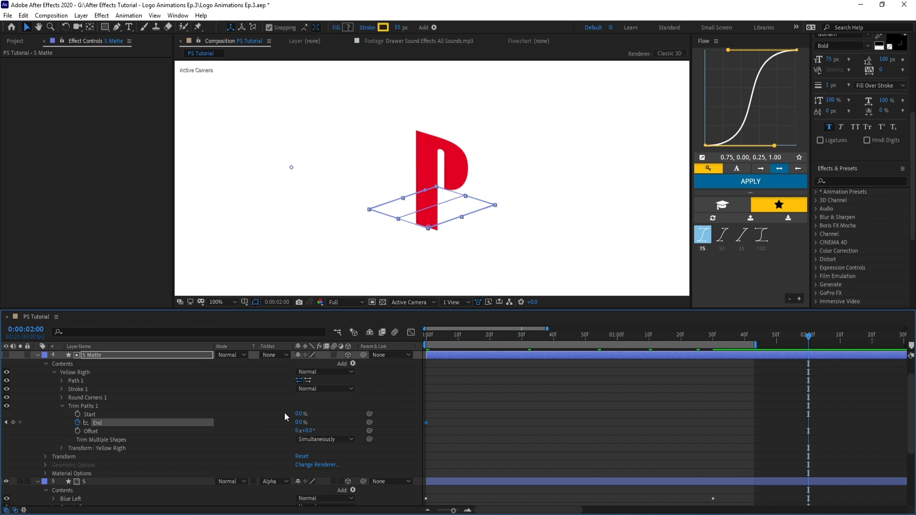
pyautogui.moveTo(299, 424); pyautogui.dragTo(653, 427)
# Set the incoming velocity influence of S Matte's Trim Paths End keyframe at 0:00:02:00 to 75%.
pyautogui.moveTo(842, 454); pyautogui.dragTo(769, 417)
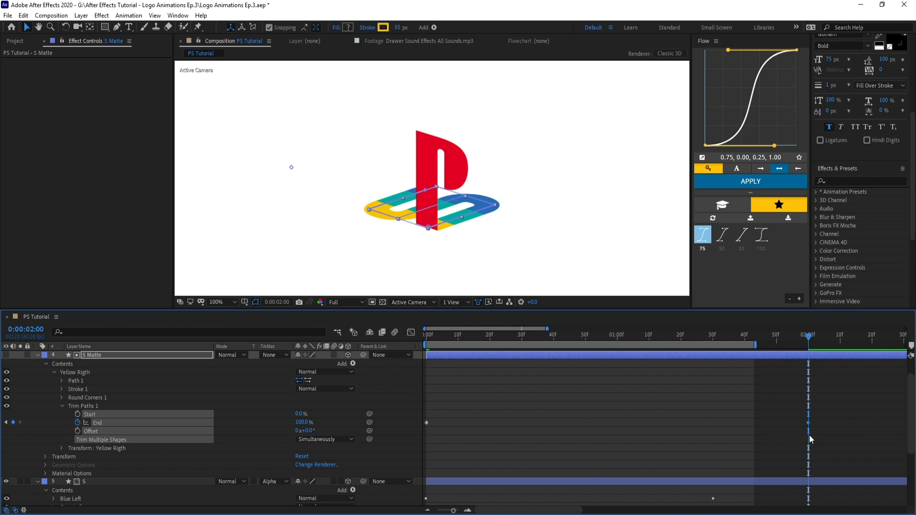
pyautogui.rightClick(808, 424)
pyautogui.click(845, 405)
pyautogui.click(522, 311)
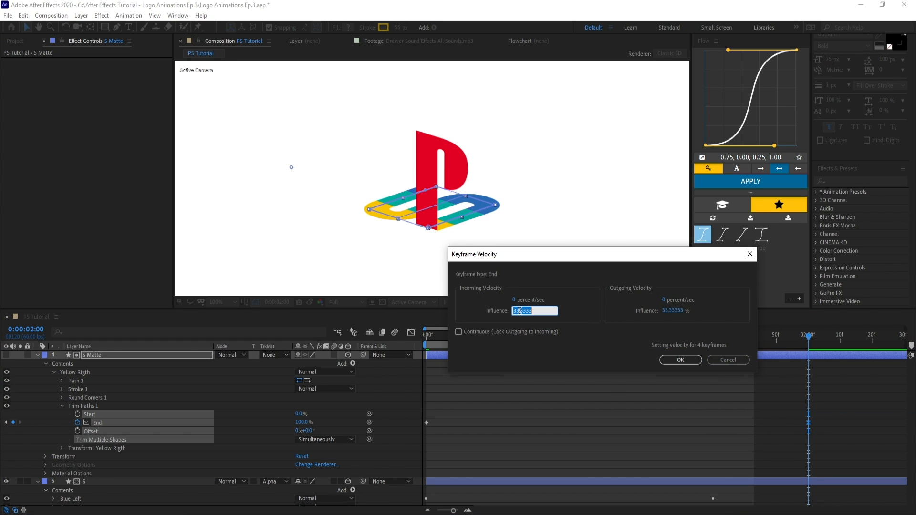
pyautogui.write('75')
pyautogui.click(683, 360)
pyautogui.click(840, 406)
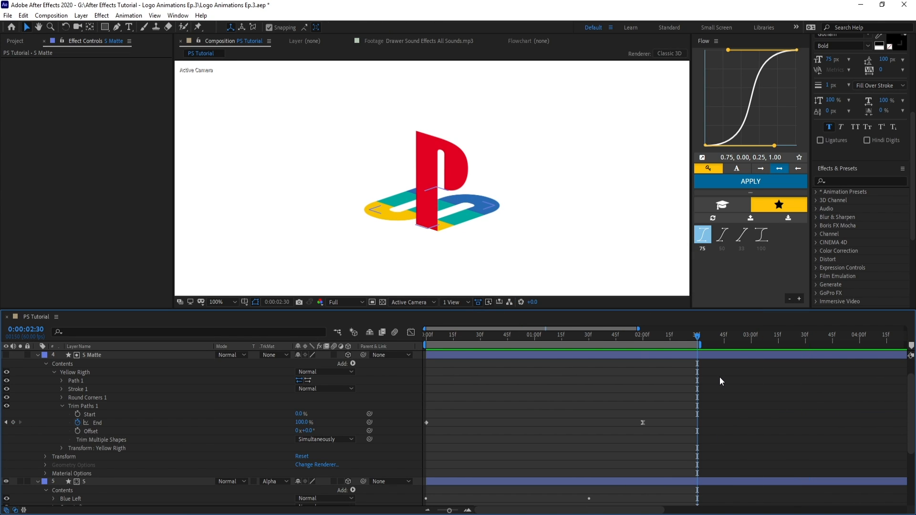
# Preview the S reveal with the work area ending at 0:00:02:30 and collapse all layers in the timeline.
pyautogui.press('space')
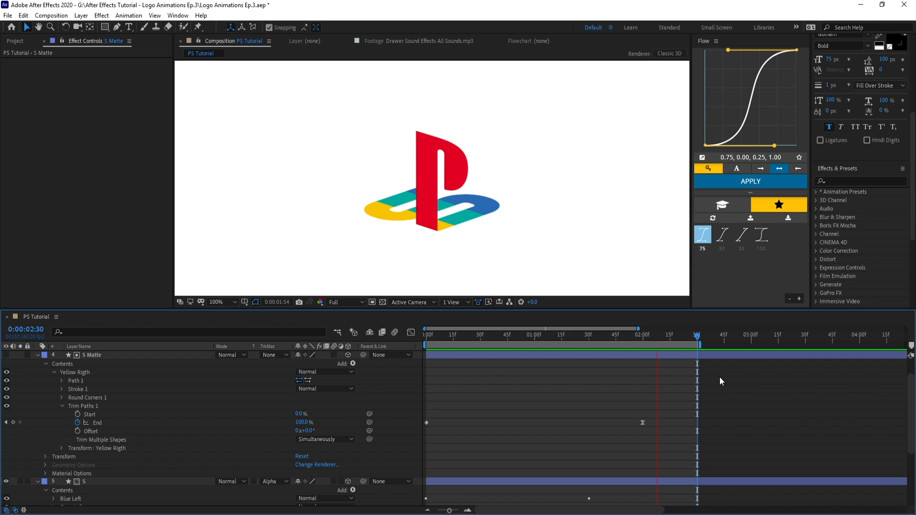
pyautogui.press('space')
pyautogui.hotkey('ctrl', 'a')
pyautogui.click(37, 355)
pyautogui.click(95, 433)
pyautogui.scroll(-1, 538, 198)
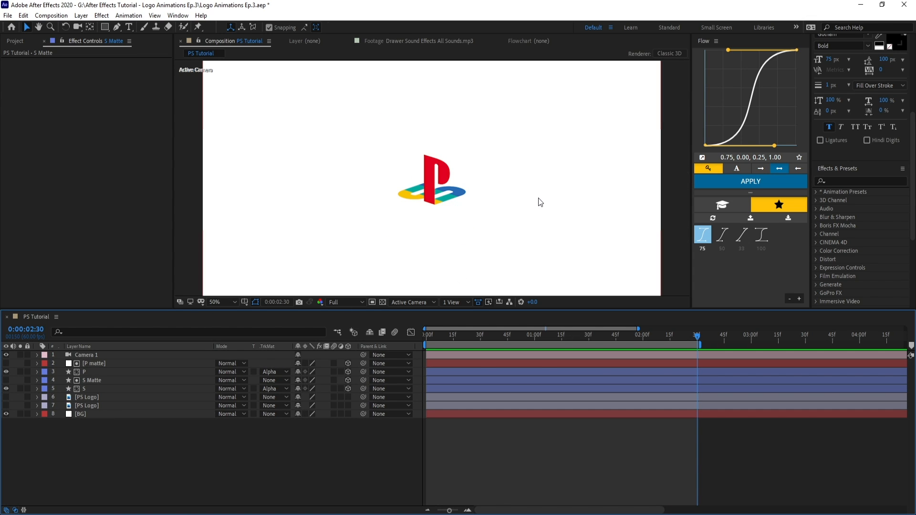
# Add a Position keyframe to Camera 1 at 0:00:03:00 as the end of the camera move.
pyautogui.click(92, 357)
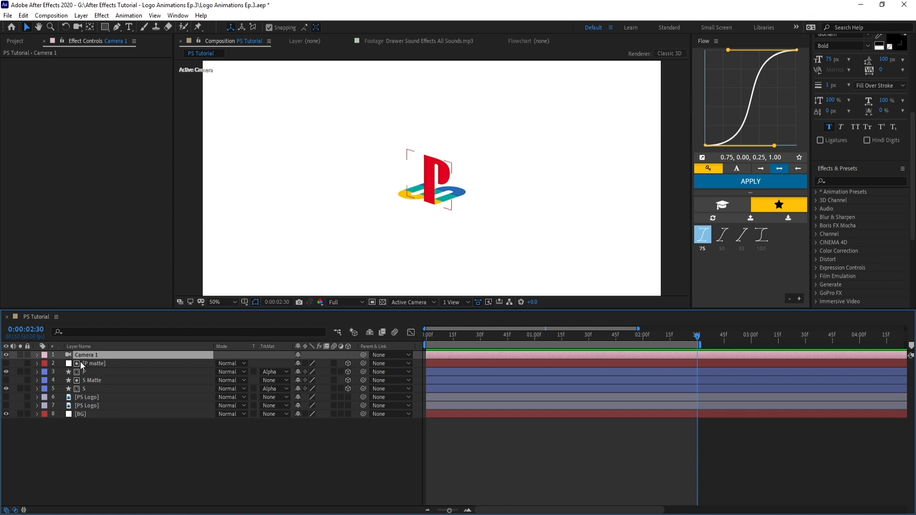
pyautogui.press('p')
pyautogui.press('k')
pyautogui.click(61, 363)
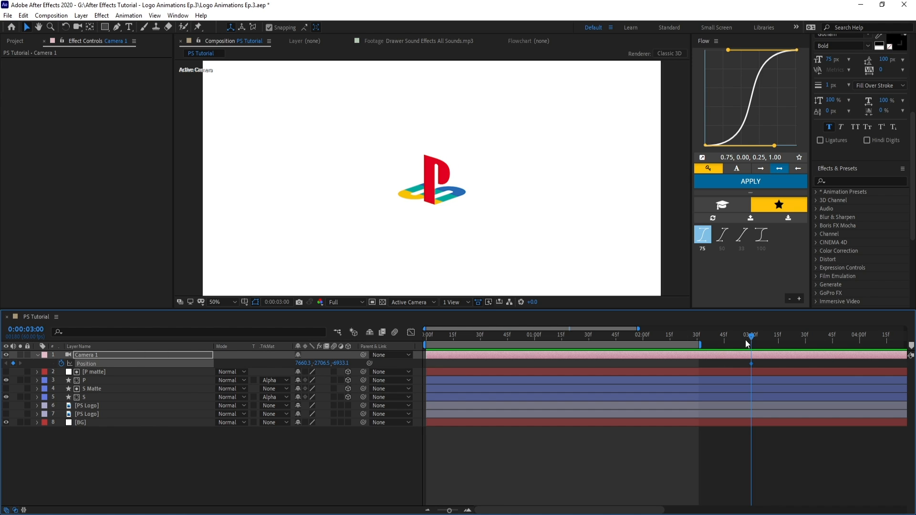
# Move Camera 1 closer to the logo, to Position about 6020.2, -2537.6, -5649.8, and place that keyframe at frame 0.
pyautogui.moveTo(751, 338); pyautogui.dragTo(671, 339)
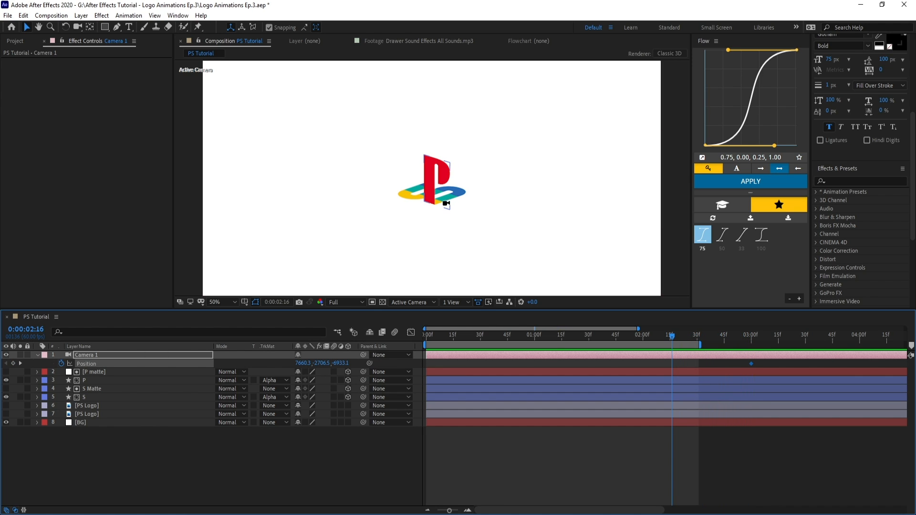
pyautogui.press('c')
pyautogui.moveTo(462, 248); pyautogui.dragTo(520, 247)
pyautogui.press('v')
pyautogui.moveTo(672, 363); pyautogui.dragTo(430, 366)
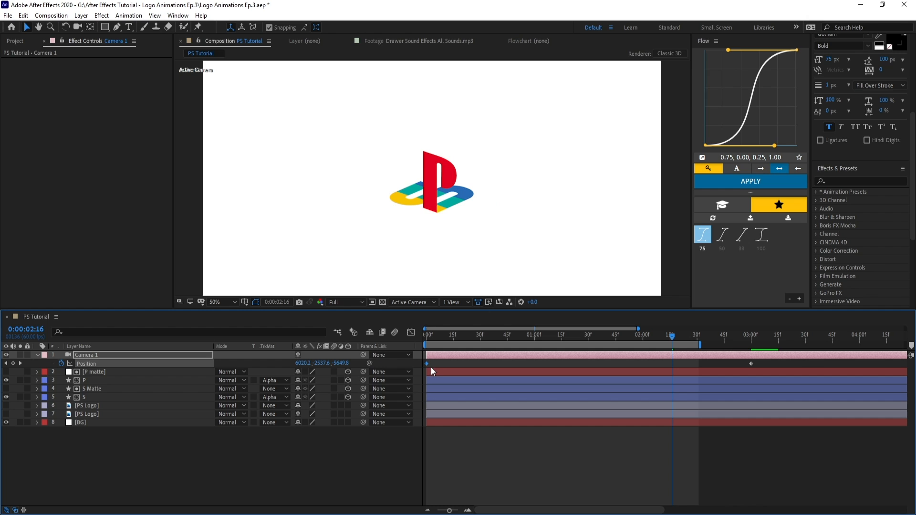
# Ease Camera 1's Position keyframe at 0:00:03:00 and apply its Keyframe Velocity settings.
pyautogui.moveTo(737, 342)
pyautogui.mouseDown()
pyautogui.moveTo(748, 339)
pyautogui.moveTo(417, 338)
pyautogui.moveTo(748, 352)
pyautogui.mouseUp()
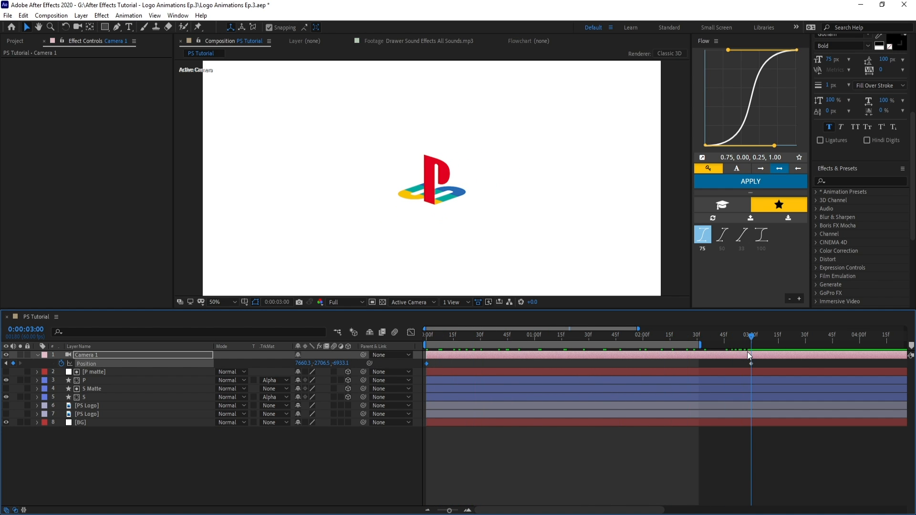
pyautogui.click(751, 363)
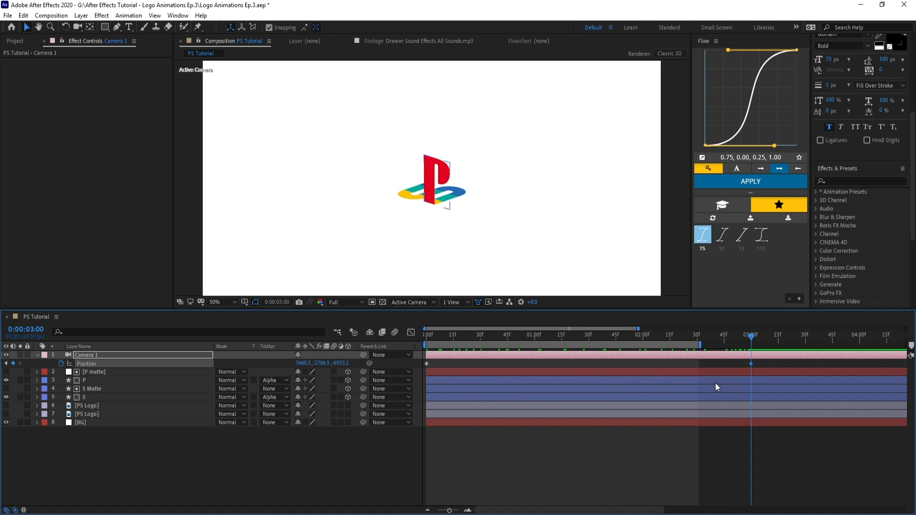
pyautogui.rightClick(751, 364)
pyautogui.click(792, 477)
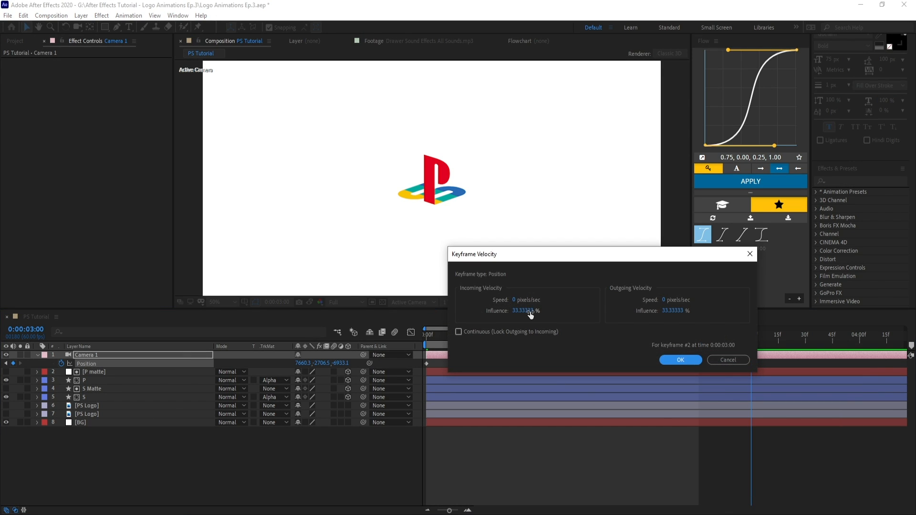
pyautogui.click(680, 359)
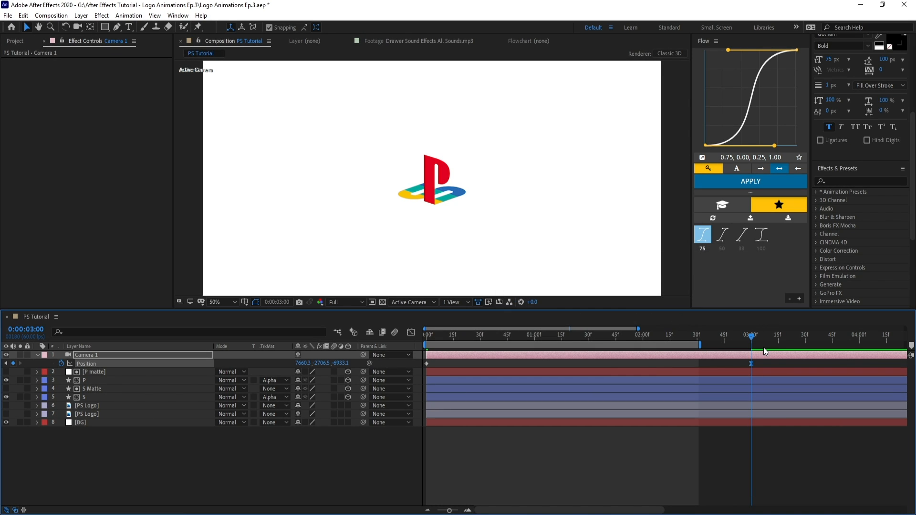
# End the work area at 0:00:03:00 and preview the logo animation with the camera move.
pyautogui.press('n')
pyautogui.press('space')
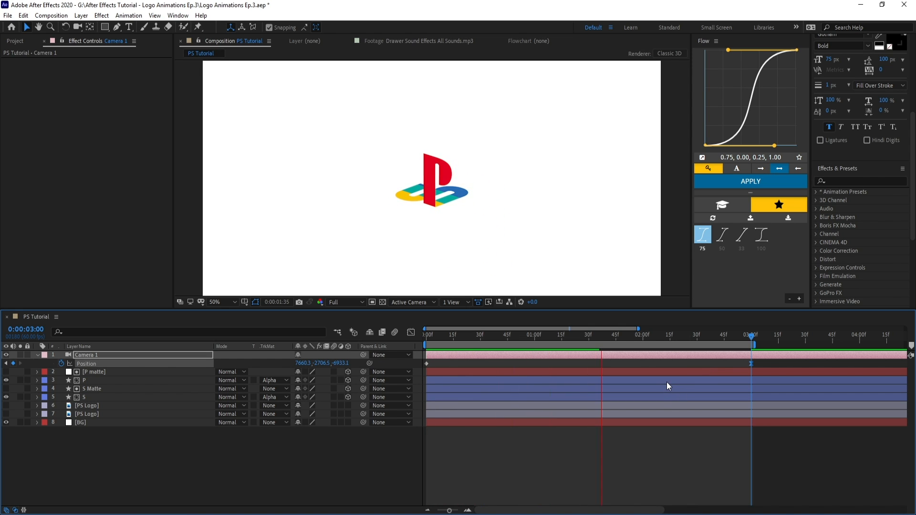
# Select the P matte layer.
pyautogui.click(127, 372)
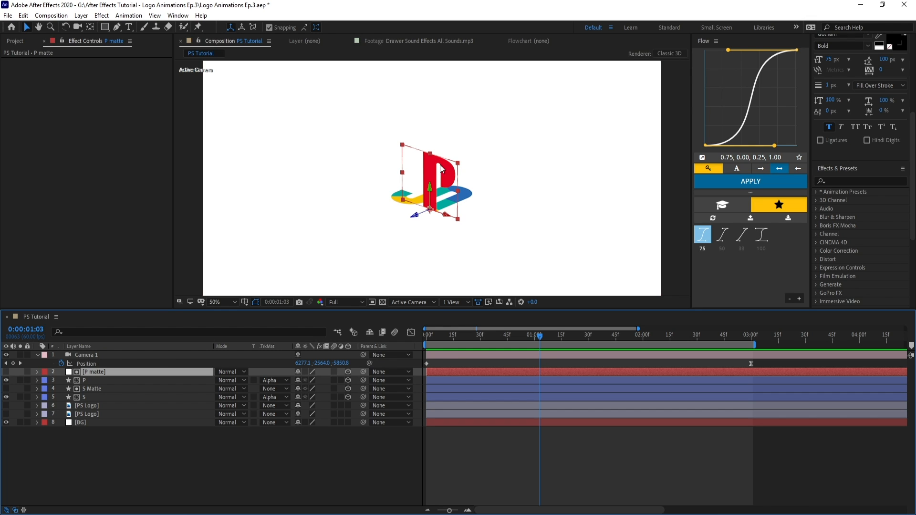
# Move the ending keyframes of the P matte's Scale and the S Matte's End to 0:00:01:30.
pyautogui.click(94, 391)
pyautogui.press('u')
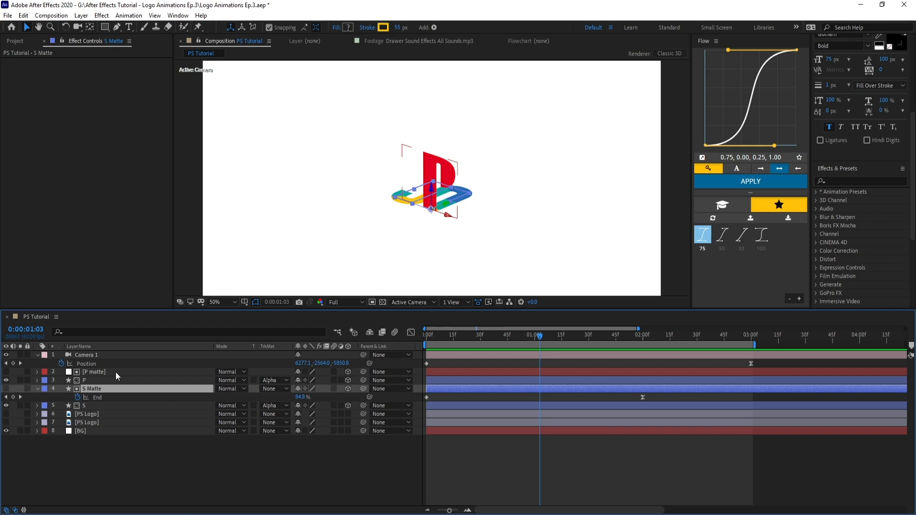
pyautogui.click(114, 373)
pyautogui.press('u')
pyautogui.click(588, 335)
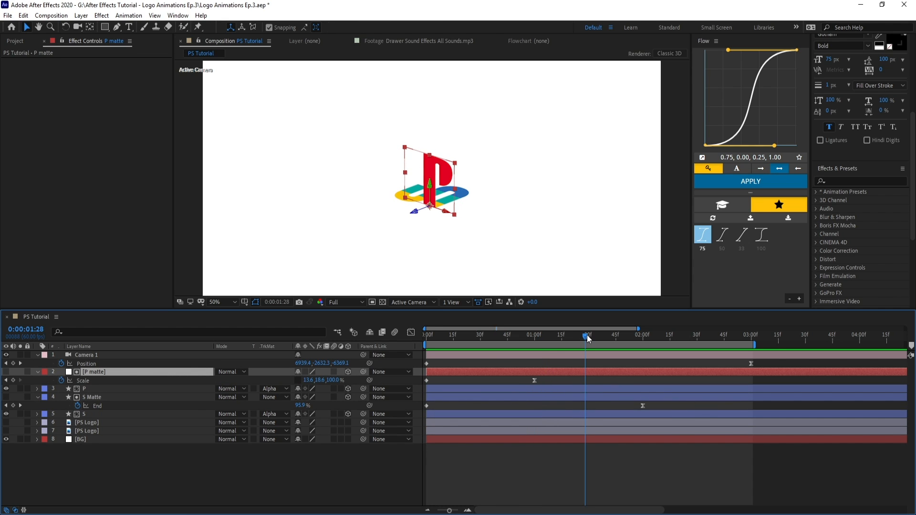
pyautogui.moveTo(534, 380); pyautogui.dragTo(588, 380)
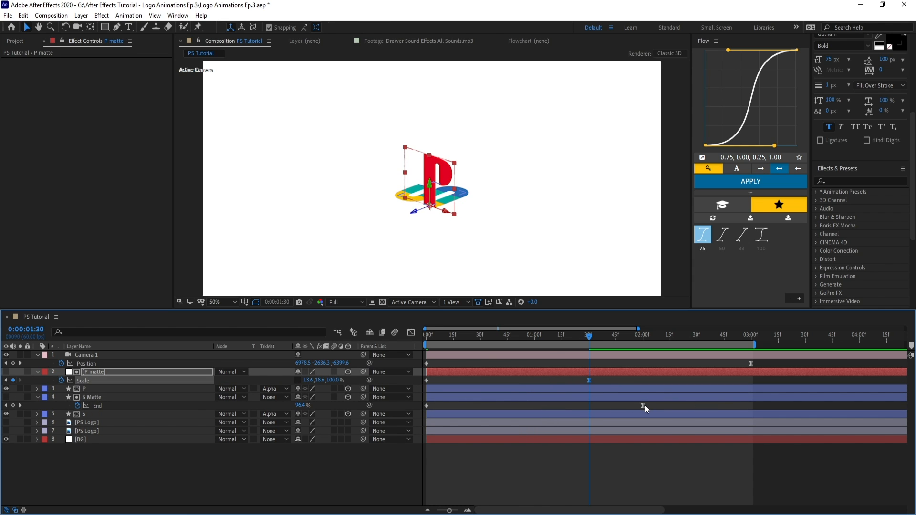
pyautogui.moveTo(642, 406); pyautogui.dragTo(588, 407)
# Check the P matte's coverage on the logo up close at 0:00:01:30, and save the project.
pyautogui.click(549, 372)
pyautogui.scroll(2, 420, 223)
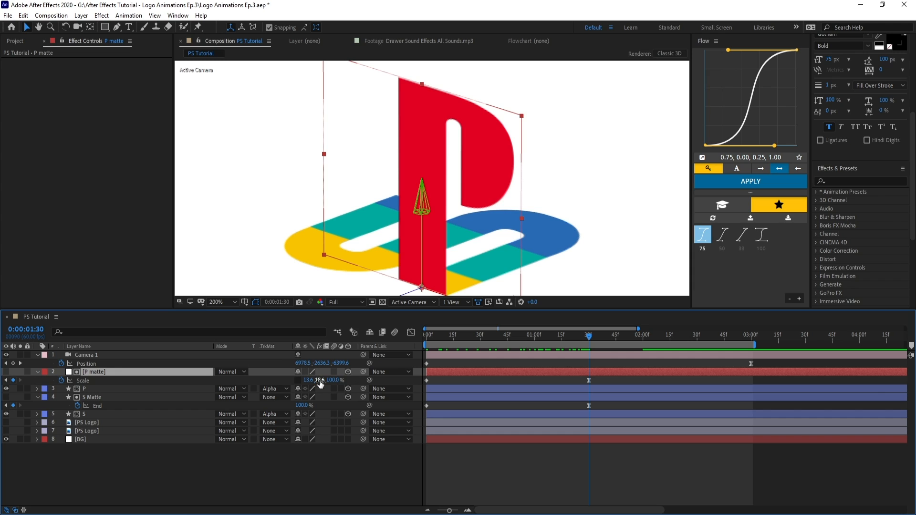
pyautogui.moveTo(320, 383); pyautogui.dragTo(320, 380)
pyautogui.scroll(-2, 529, 225)
pyautogui.hotkey('ctrl', 's')
# Animate Camera 1's Zoom, placing its first keyframe at 0:00:00:00 with a value of 12000 pixels.
pyautogui.click(632, 356)
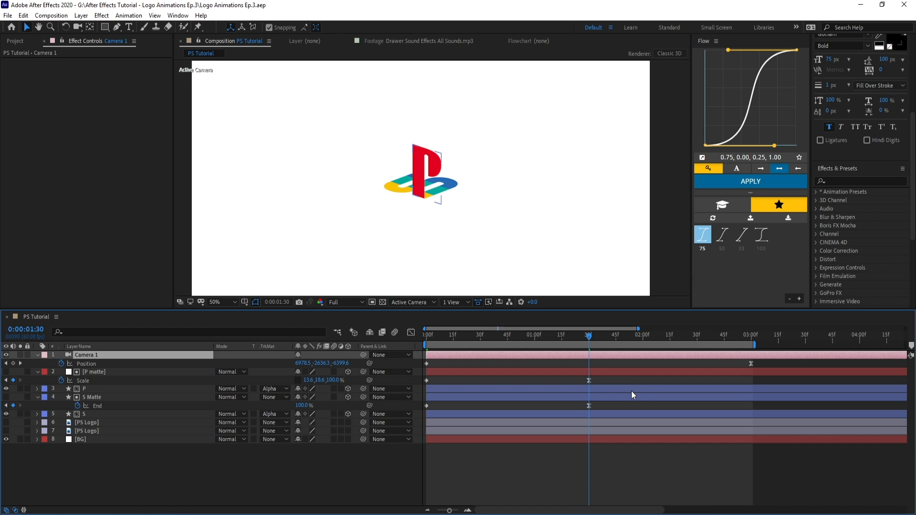
pyautogui.press('a')
pyautogui.press('a')
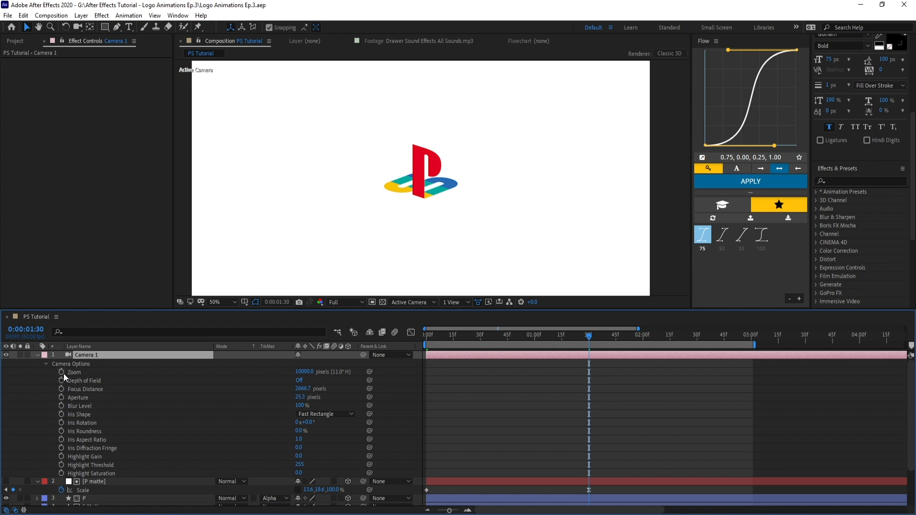
pyautogui.click(62, 372)
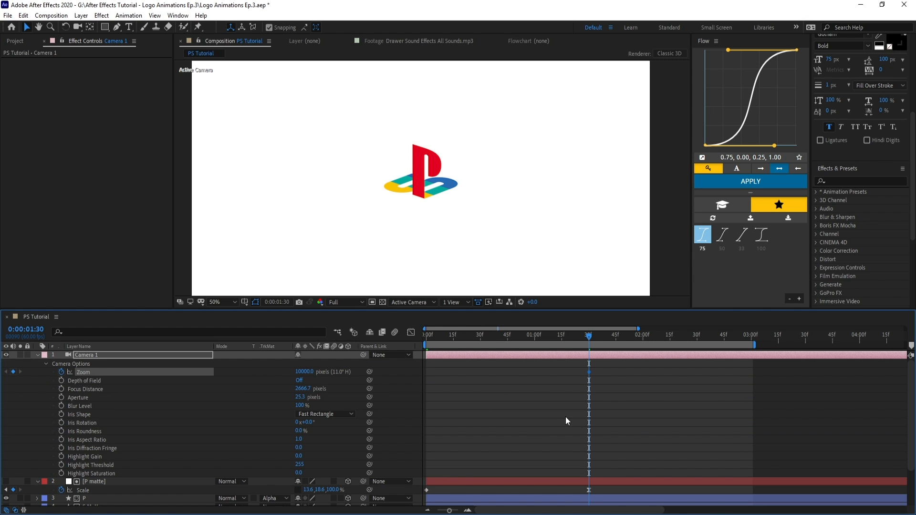
pyautogui.scroll(-3, 595, 404)
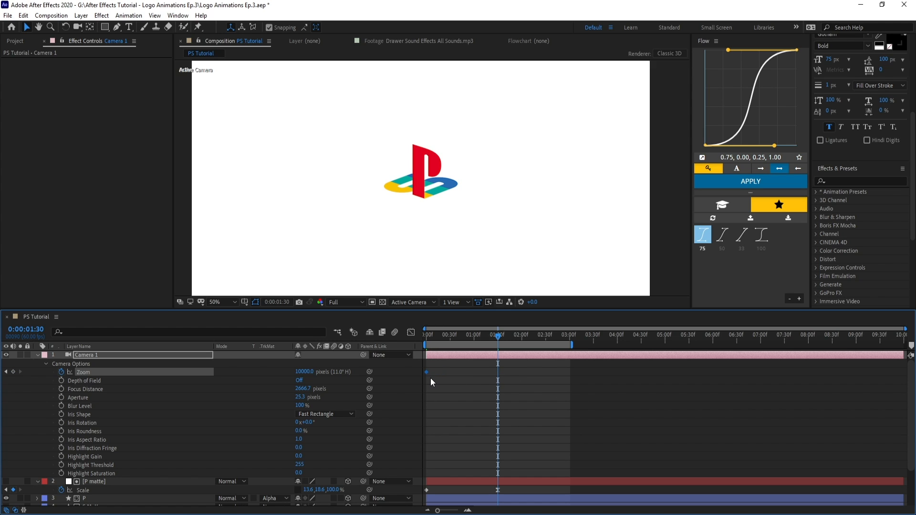
pyautogui.press('Home')
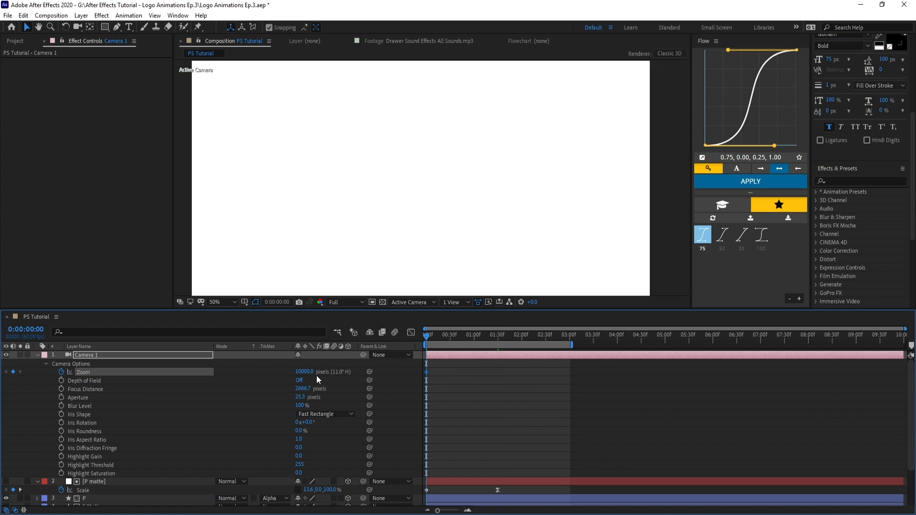
pyautogui.click(317, 372)
pyautogui.write('12000')
pyautogui.press('Return')
# Add an eased Camera 1 Zoom keyframe of 9500 pixels at 0:00:04:00.
pyautogui.moveTo(558, 335); pyautogui.dragTo(618, 342)
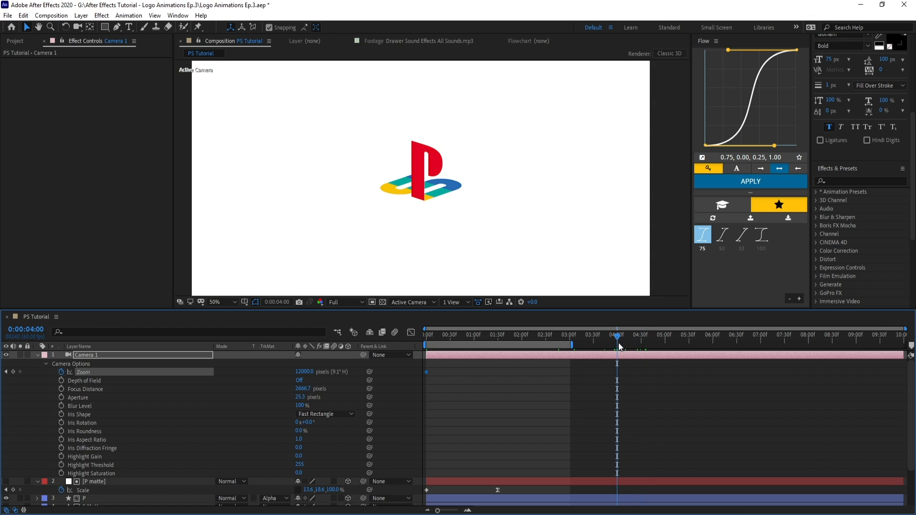
pyautogui.click(305, 371)
pyautogui.write('9500')
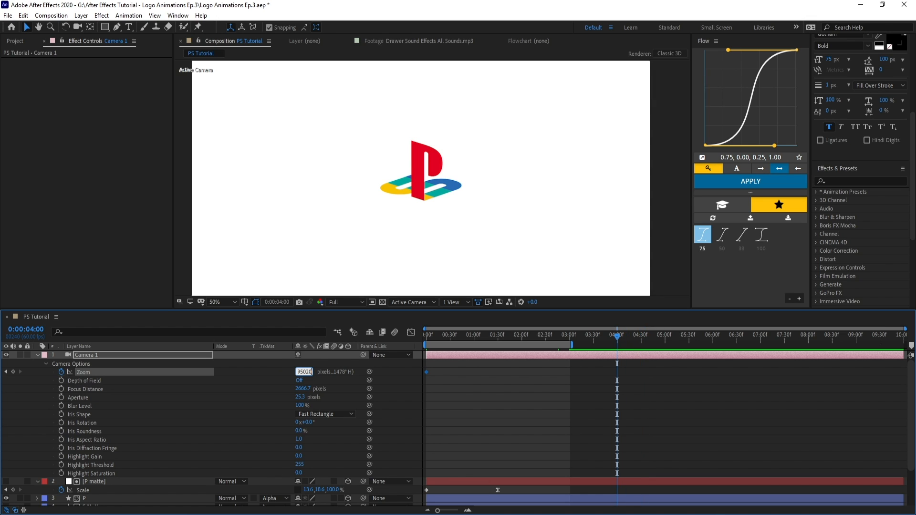
pyautogui.press('Return')
pyautogui.moveTo(636, 370); pyautogui.dragTo(582, 392)
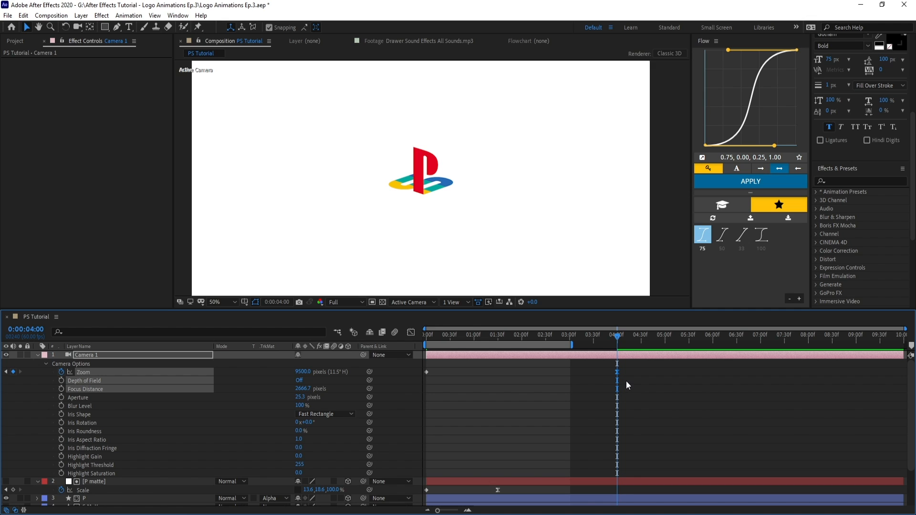
# Extend the end of the work area to 0:00:04:00 and scrub through the camera animation.
pyautogui.click(625, 381)
pyautogui.press('n')
pyautogui.moveTo(569, 335); pyautogui.dragTo(614, 353)
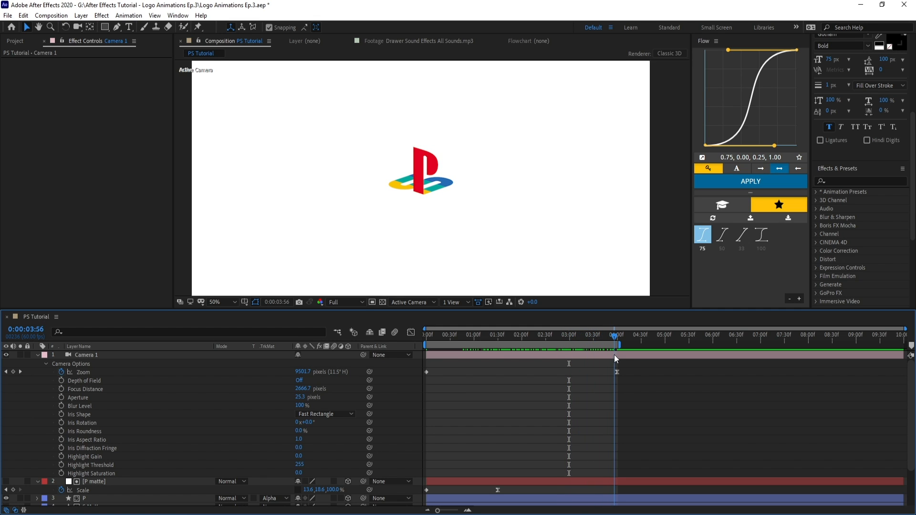
# Set the incoming velocity influence of the Zoom keyframe at 0:00:04:00 to 60% and preview the animation.
pyautogui.click(616, 371)
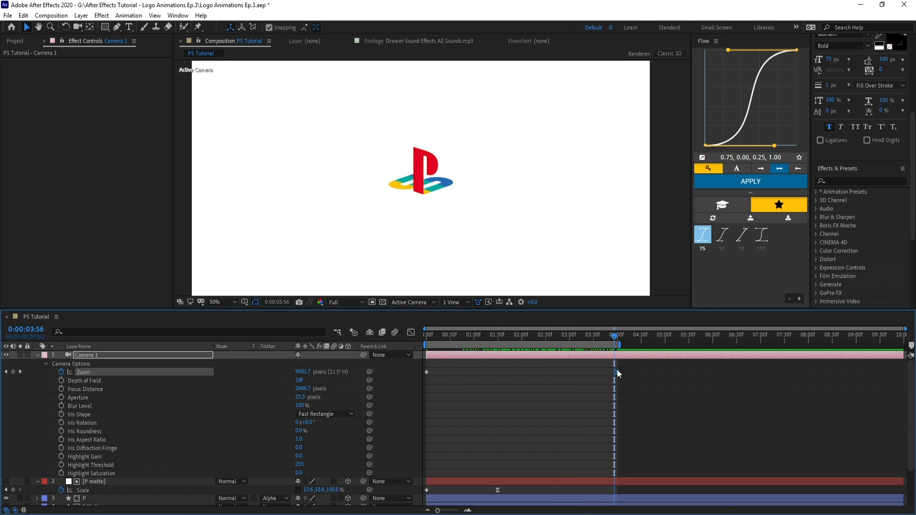
pyautogui.rightClick(617, 372)
pyautogui.click(639, 483)
pyautogui.doubleClick(519, 310)
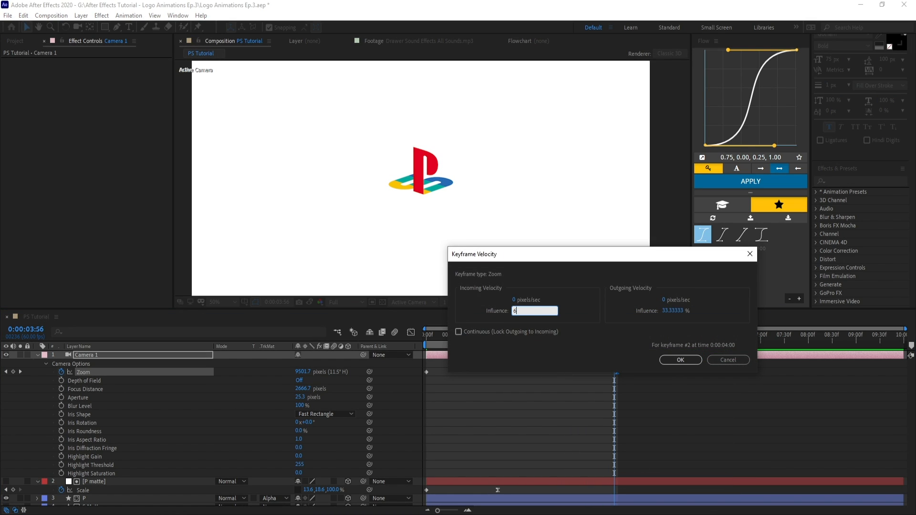
pyautogui.write('60')
pyautogui.press('Return')
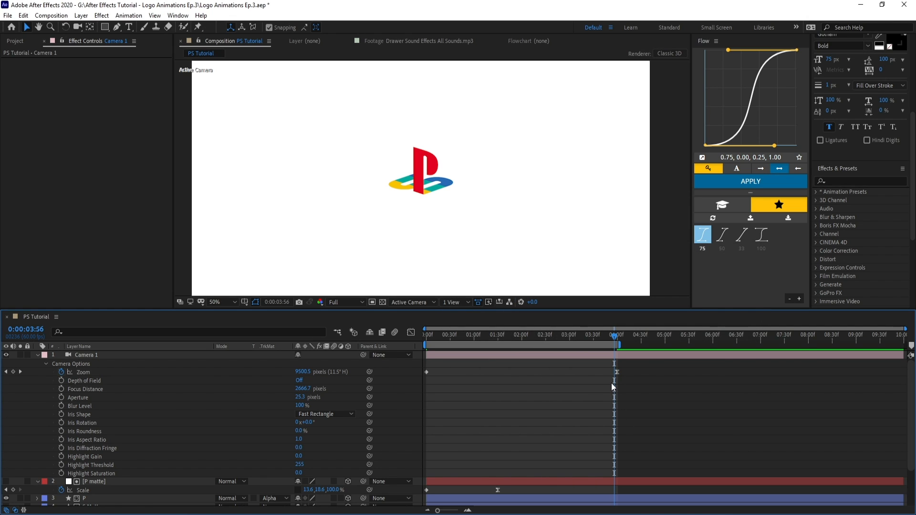
pyautogui.press('`')
pyautogui.press('space')
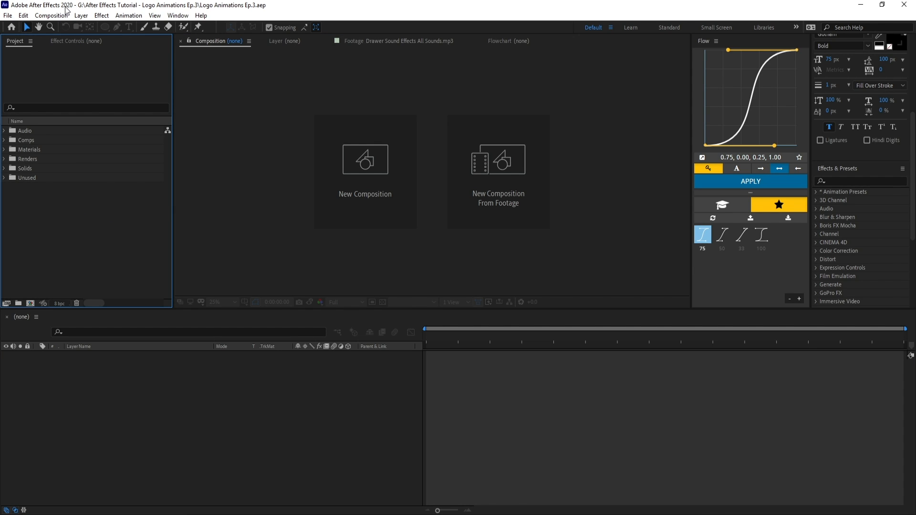
# Start a new composition and enter IKEA Tutorial as its name.
pyautogui.click(51, 15)
pyautogui.click(65, 26)
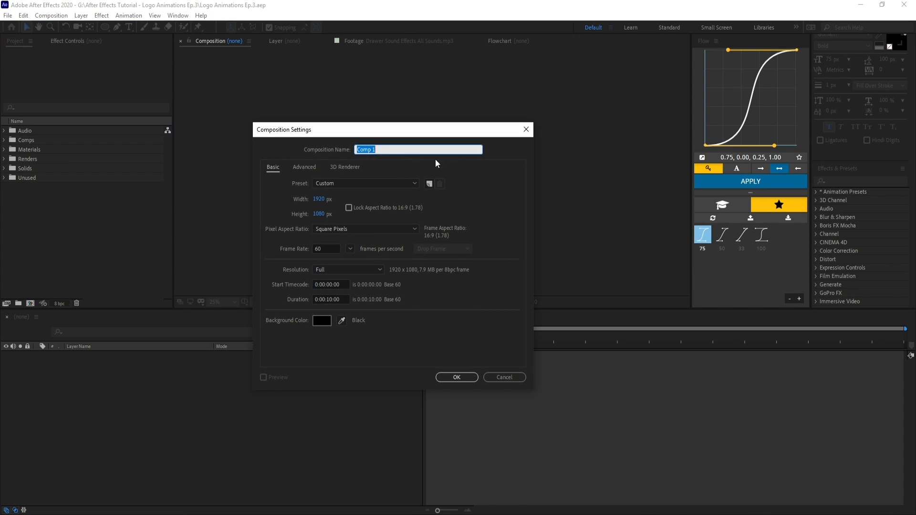
pyautogui.write('IKEA Tutorial')
pyautogui.click(441, 163)
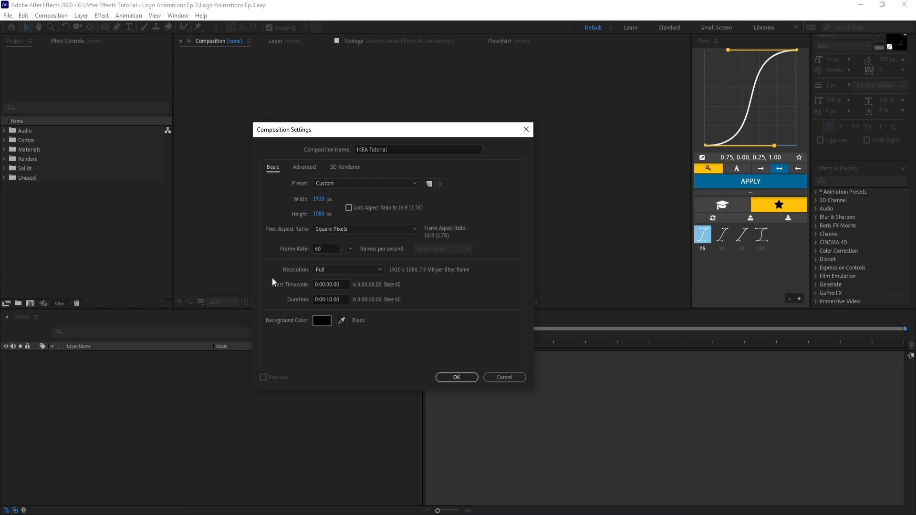
# Choose CINEMA 4D as the new composition's 3D renderer and create the composition.
pyautogui.click(340, 168)
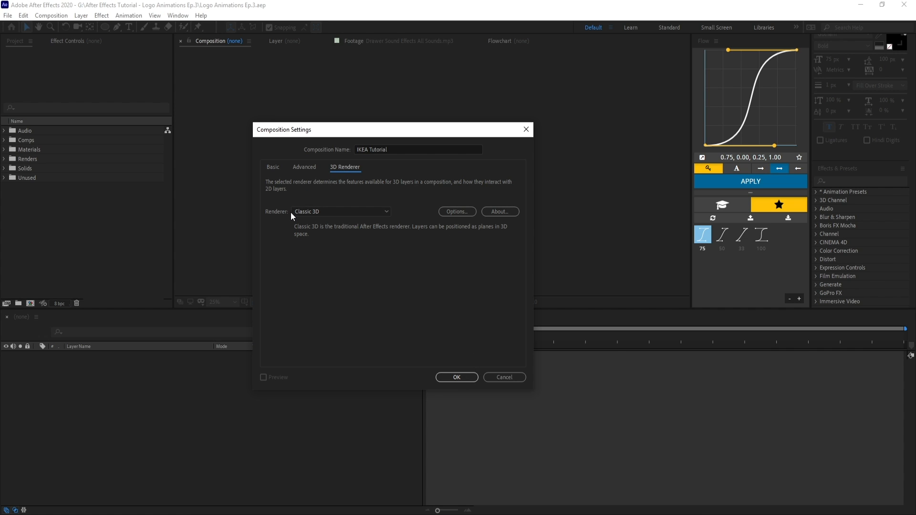
pyautogui.click(312, 211)
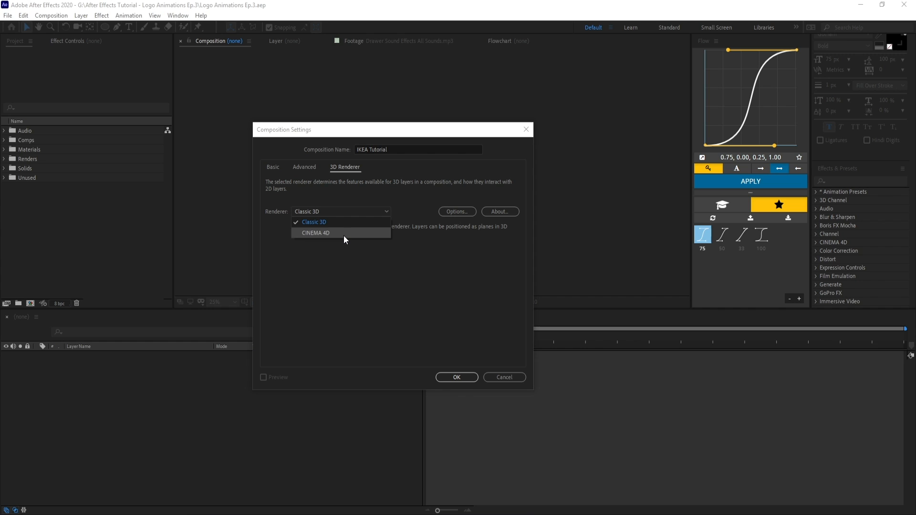
pyautogui.click(345, 234)
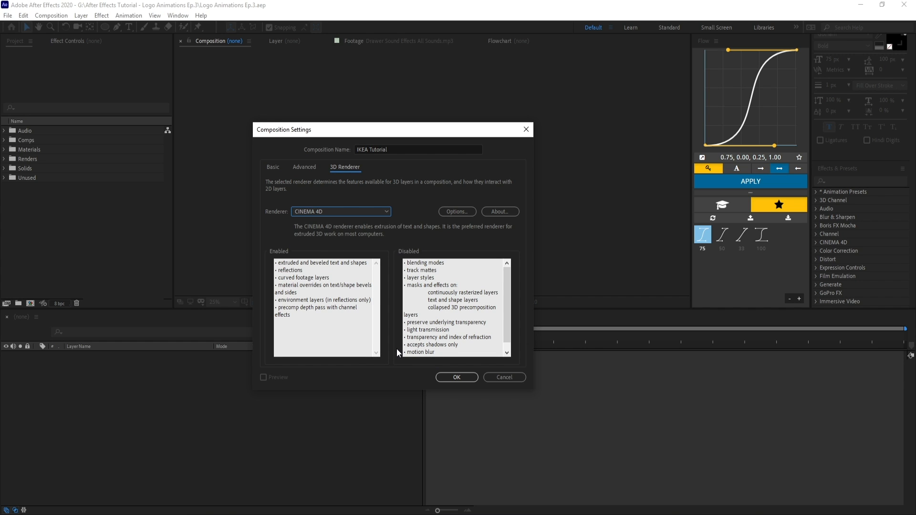
pyautogui.click(458, 376)
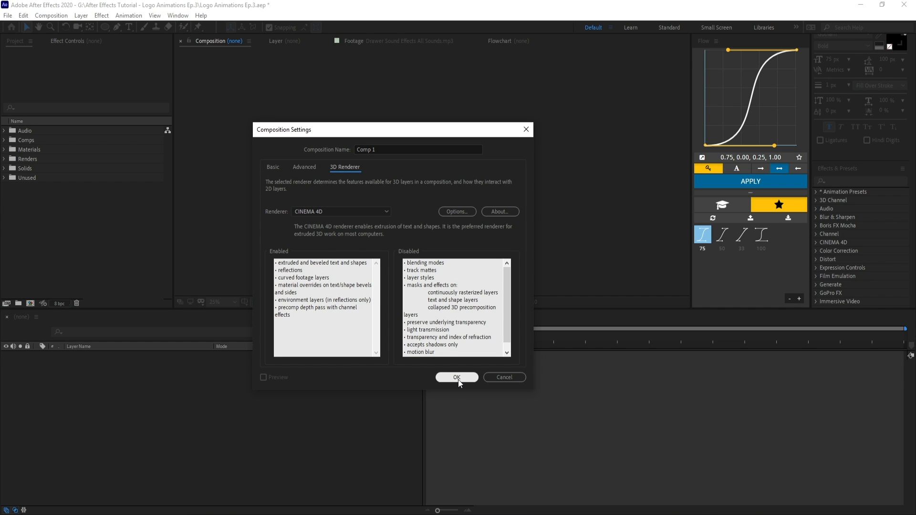
# Add ikea-logo-new-hero-1.jpg from the Materials > IKEA folder to the composition and scale it to 71%.
pyautogui.click(5, 159)
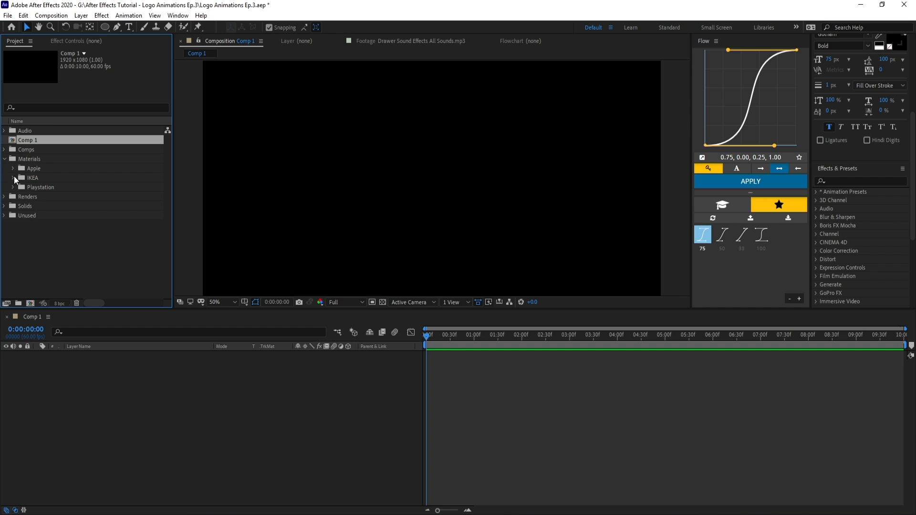
pyautogui.click(13, 178)
pyautogui.moveTo(52, 190); pyautogui.dragTo(245, 442)
pyautogui.scroll(-1, 492, 237)
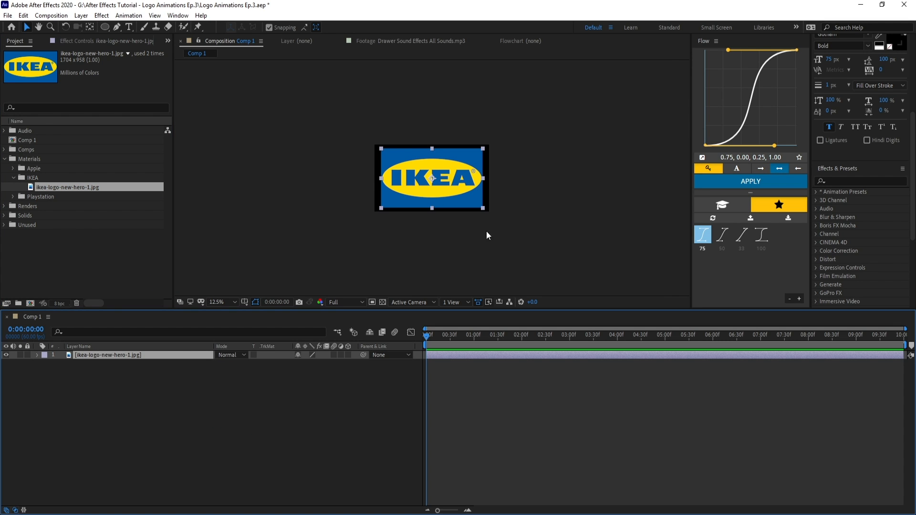
pyautogui.scroll(1, 486, 231)
pyautogui.press('s')
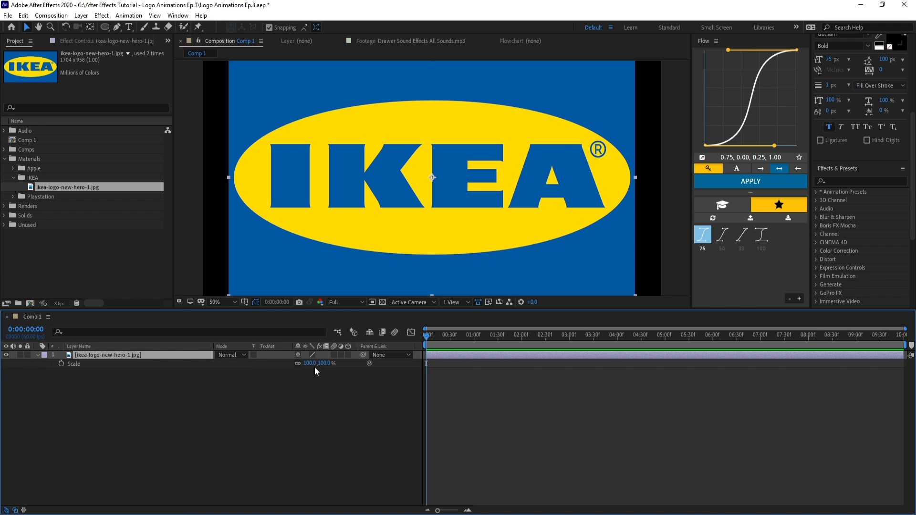
pyautogui.moveTo(314, 367); pyautogui.dragTo(300, 367)
pyautogui.click(161, 394)
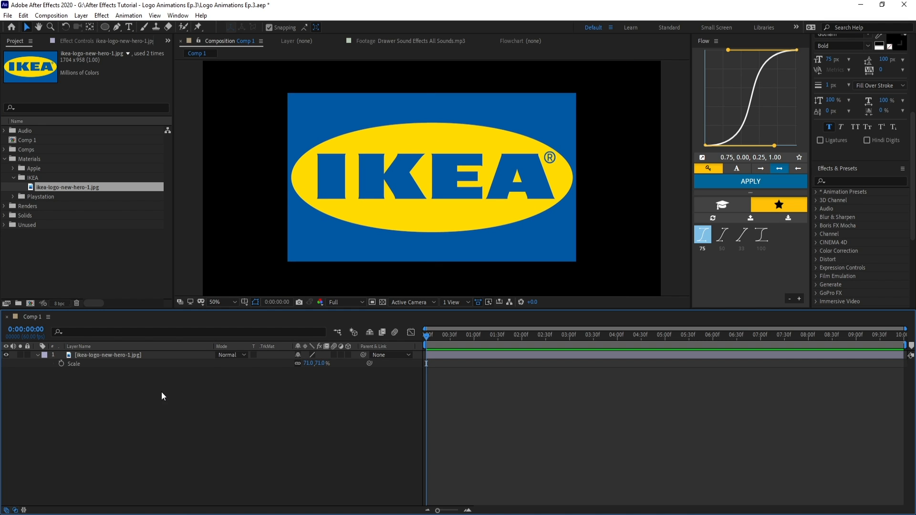
# Create a comp-size solid named BG in the logo's sampled blue and place it beneath the logo layer.
pyautogui.rightClick(161, 391)
pyautogui.moveTo(176, 398)
pyautogui.click(362, 421)
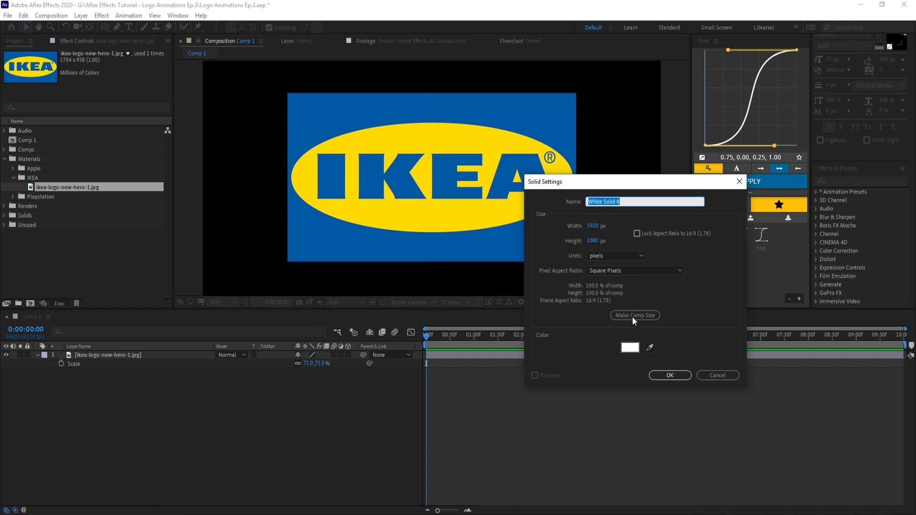
pyautogui.click(630, 347)
pyautogui.click(673, 306)
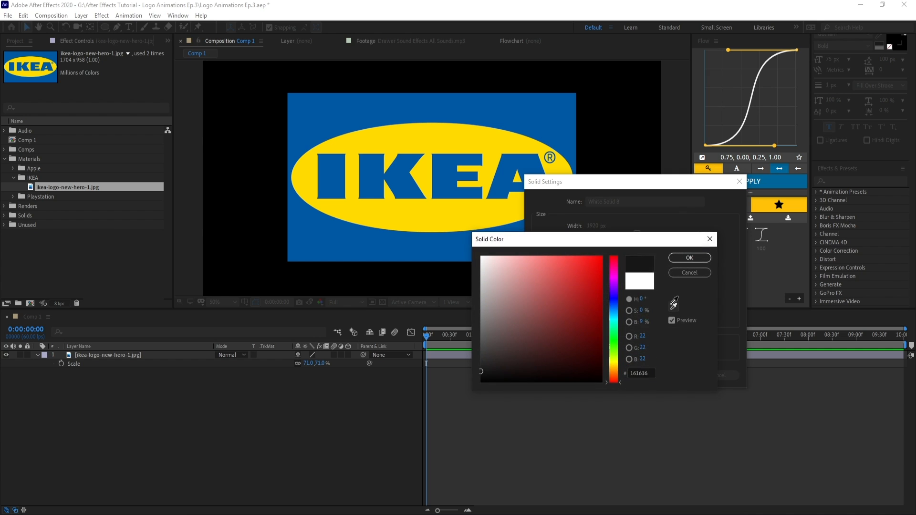
pyautogui.click(389, 252)
pyautogui.click(683, 259)
pyautogui.moveTo(650, 202); pyautogui.dragTo(485, 198)
pyautogui.write('BG')
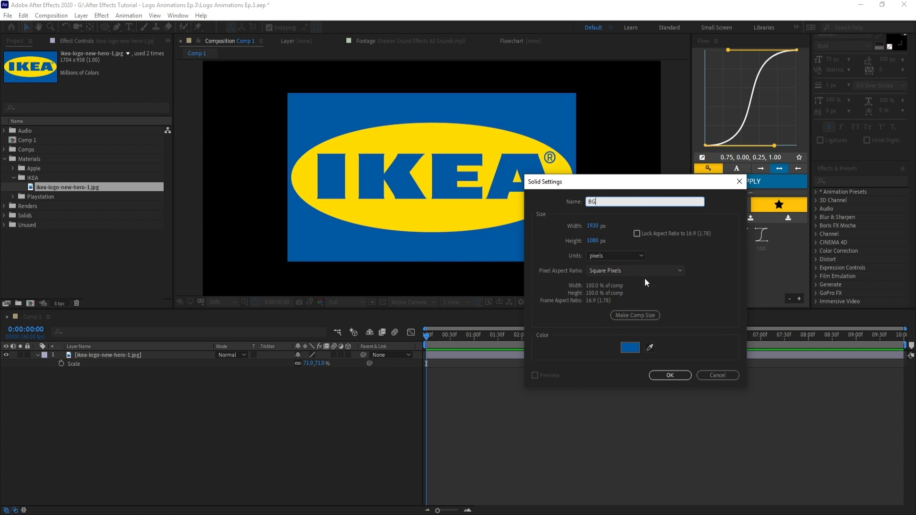
pyautogui.click(669, 374)
pyautogui.moveTo(95, 355); pyautogui.dragTo(143, 377)
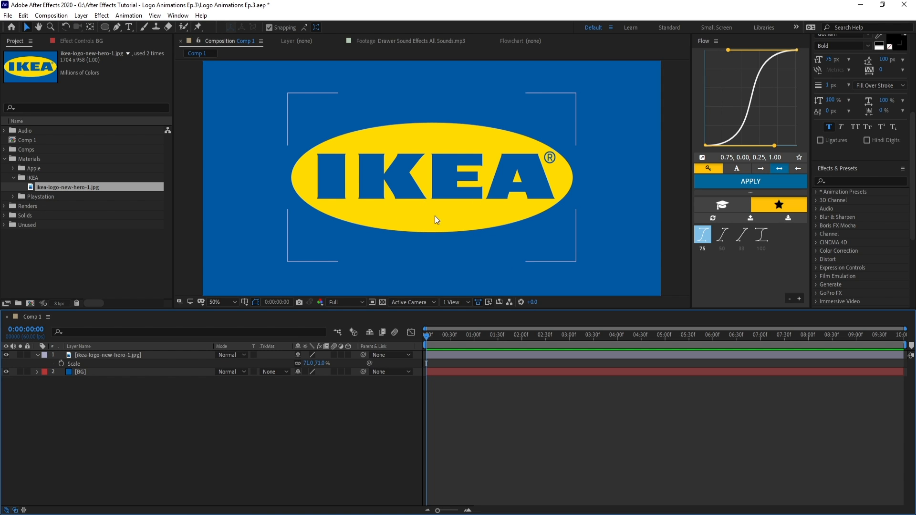
# Hide the logo image layer and add a paragraph text box across the middle of the frame reading IKEA.
pyautogui.click(6, 355)
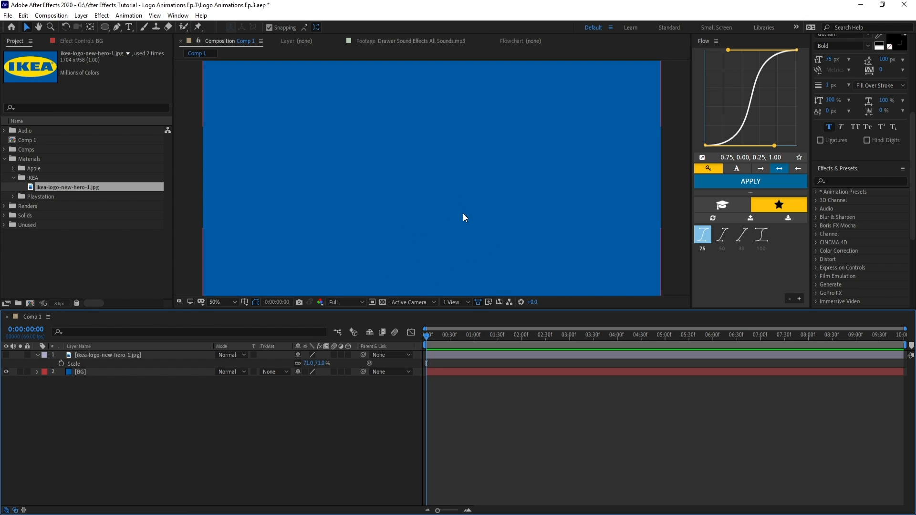
pyautogui.click(129, 26)
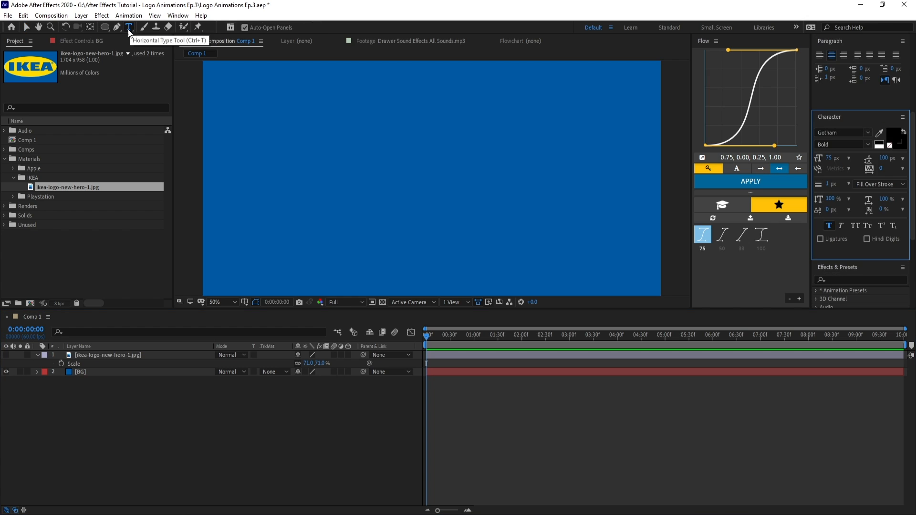
pyautogui.moveTo(308, 124); pyautogui.dragTo(601, 232)
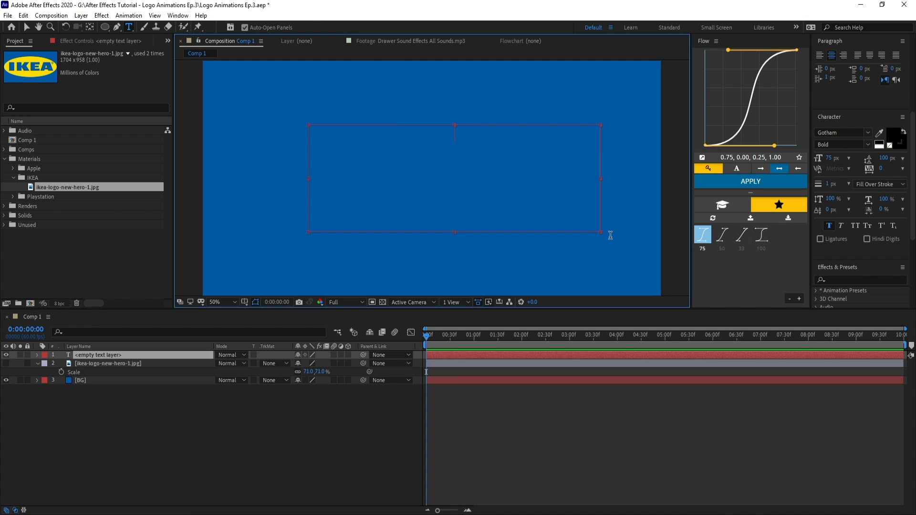
pyautogui.write('IKEA')
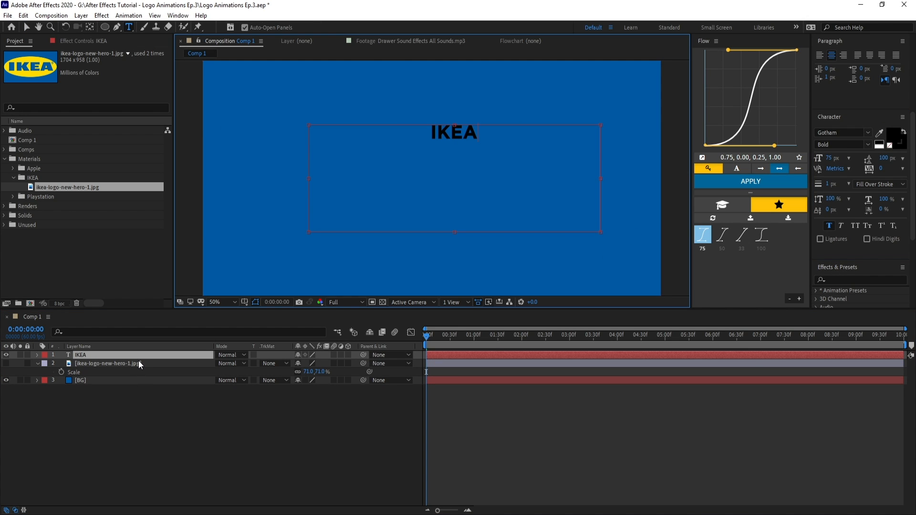
# Centre the IKEA text's anchor point, centre the text layer in the frame and scale it to 326%.
pyautogui.press('Escape')
pyautogui.hotkey('ctrl', 'alt', 'Home')
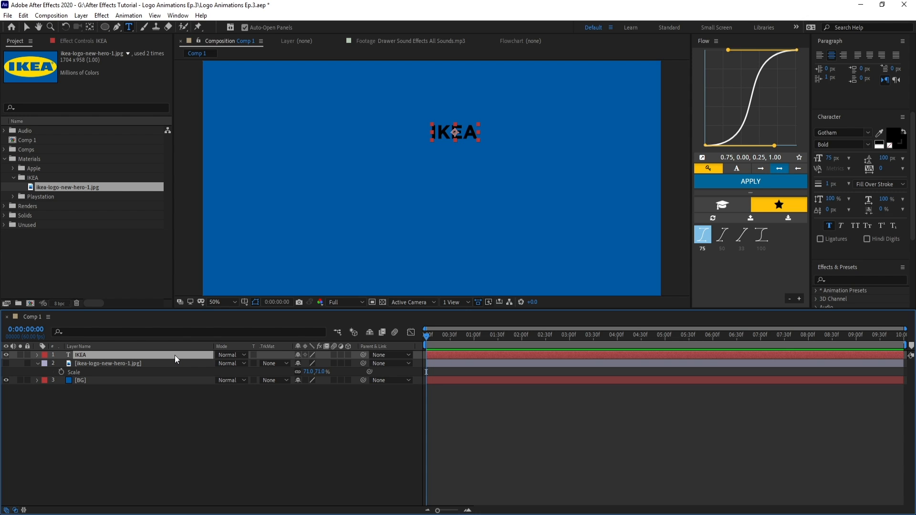
pyautogui.hotkey('ctrl', 'Home')
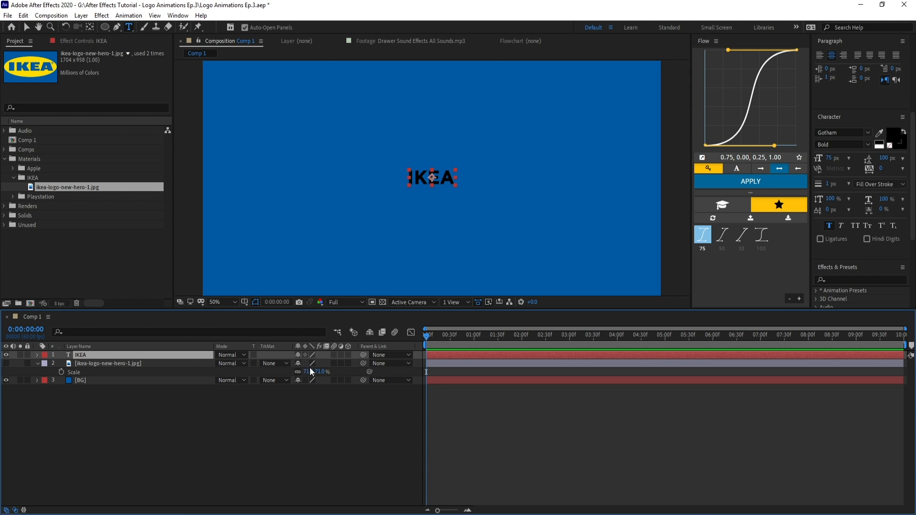
pyautogui.press('s')
pyautogui.moveTo(311, 364); pyautogui.dragTo(439, 384)
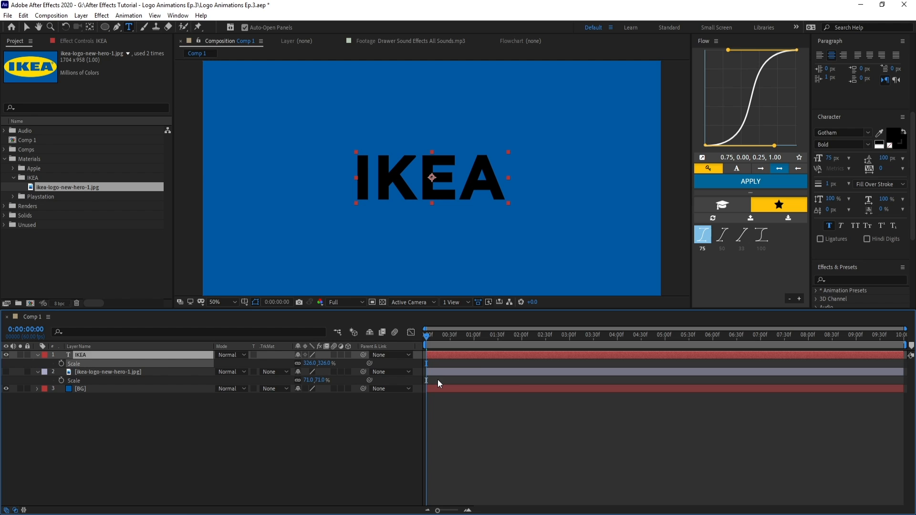
pyautogui.press('v')
pyautogui.press('s')
# Change the IKEA text's fill colour to white (FFFFFF).
pyautogui.click(892, 135)
pyautogui.moveTo(536, 297); pyautogui.dragTo(453, 245)
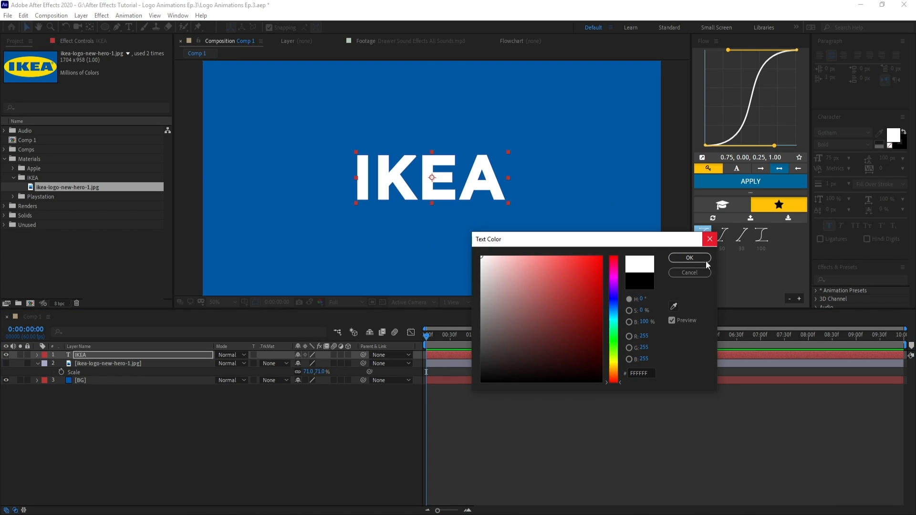
pyautogui.click(705, 261)
pyautogui.click(225, 393)
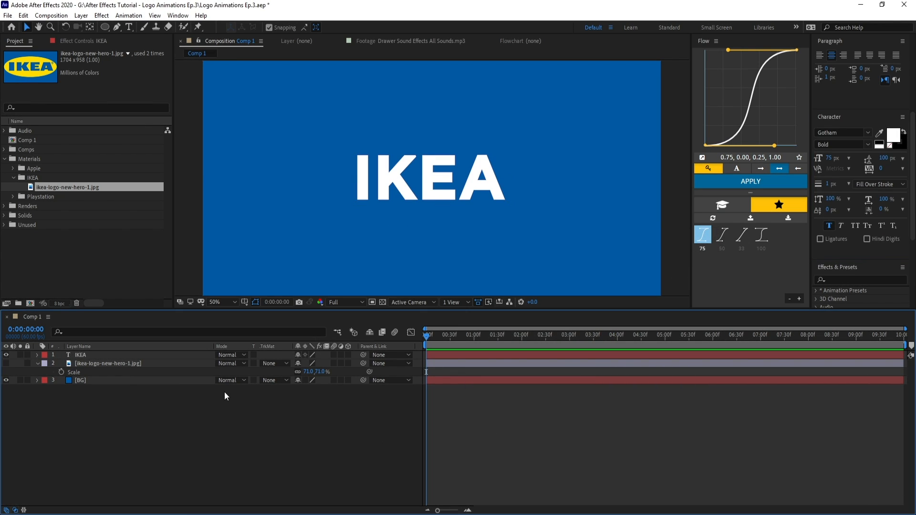
# Turn the IKEA text into a 3D layer and reveal its Geometry Options.
pyautogui.click(348, 354)
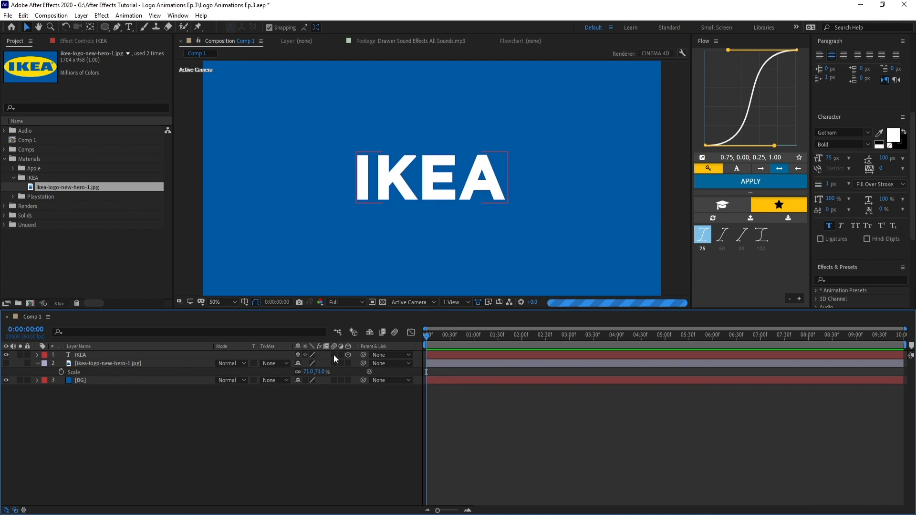
pyautogui.click(38, 354)
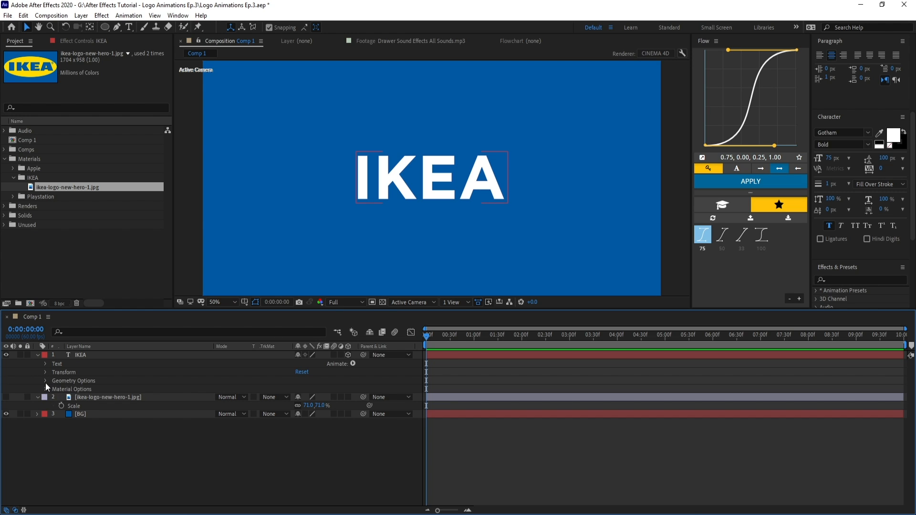
pyautogui.click(45, 381)
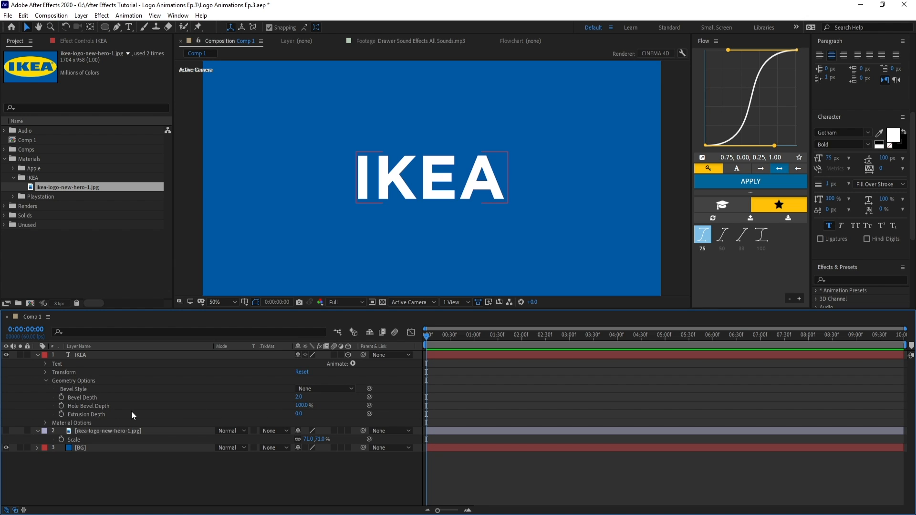
pyautogui.click(90, 388)
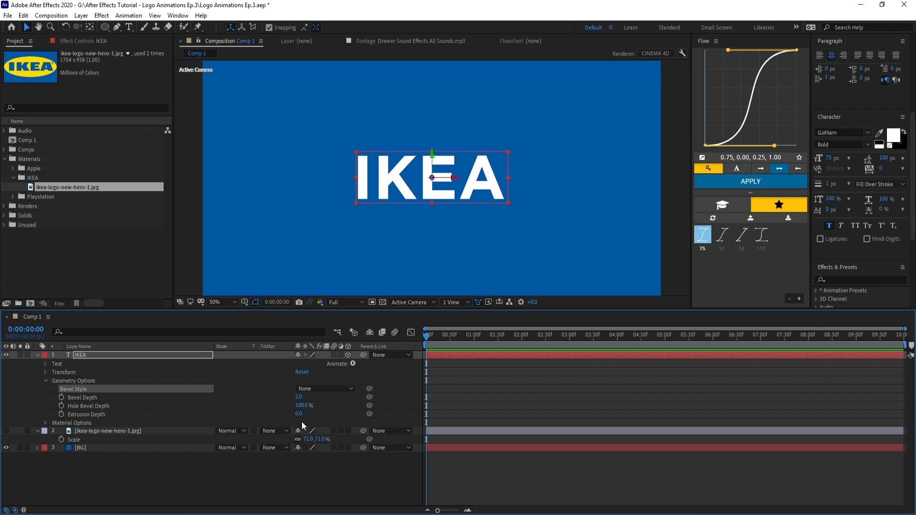
pyautogui.click(461, 409)
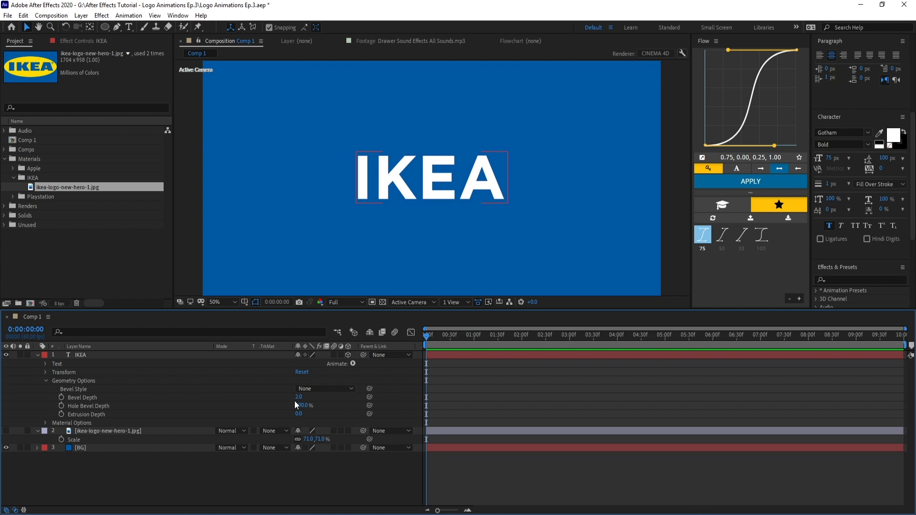
# Set the IKEA text's bevel depth to 4.4 and its extrusion depth to 57.
pyautogui.moveTo(297, 401); pyautogui.dragTo(304, 397)
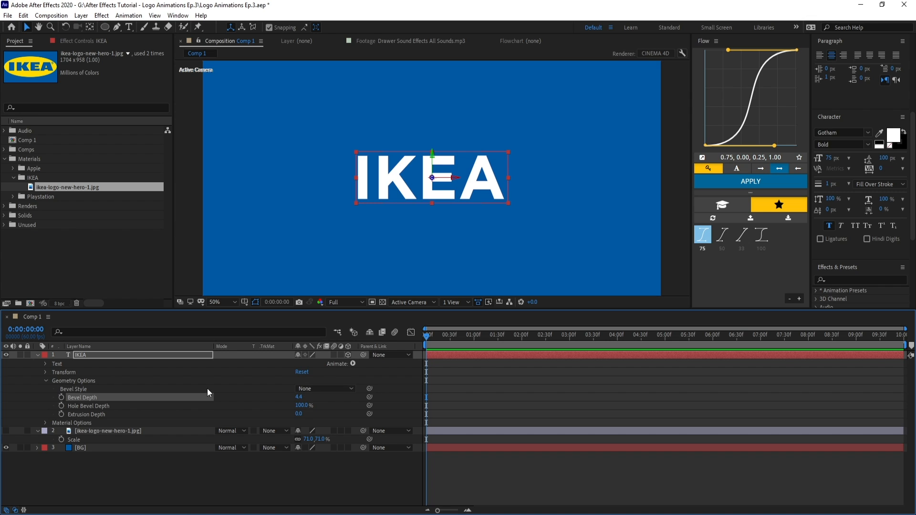
pyautogui.click(299, 389)
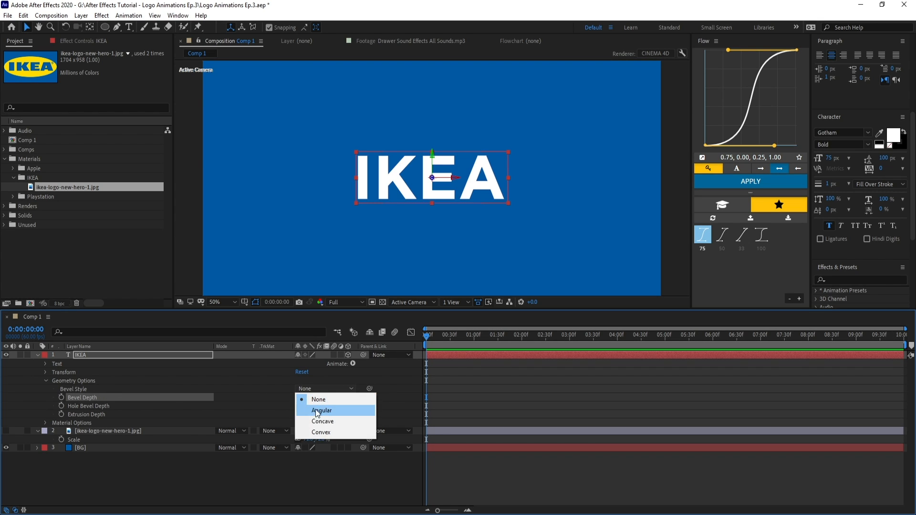
pyautogui.click(436, 414)
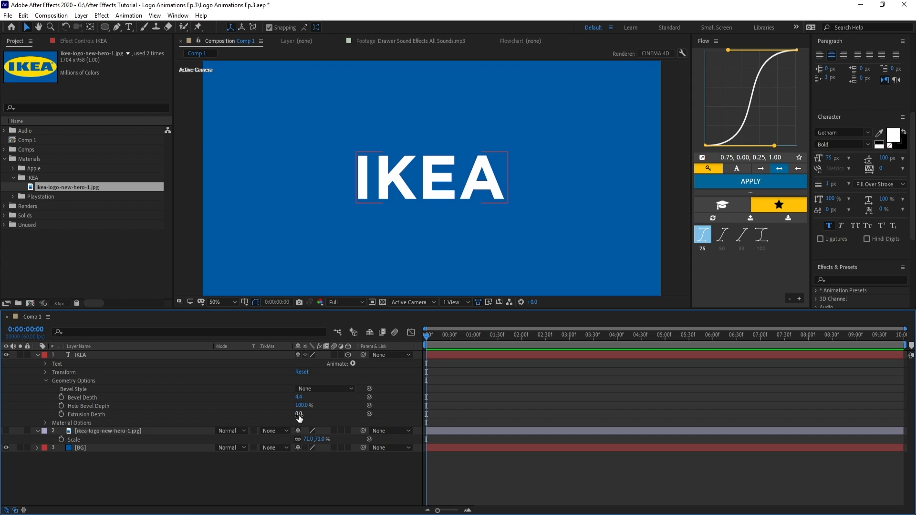
pyautogui.moveTo(299, 414); pyautogui.dragTo(330, 422)
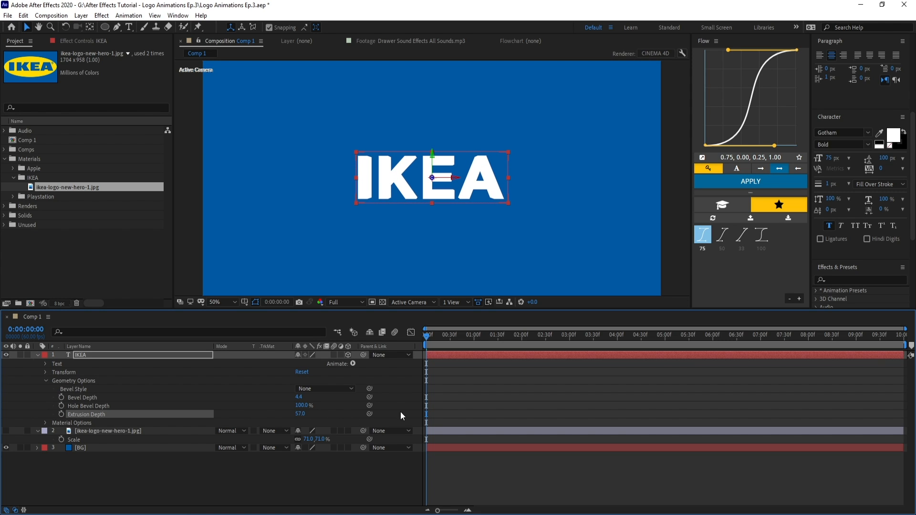
pyautogui.click(400, 412)
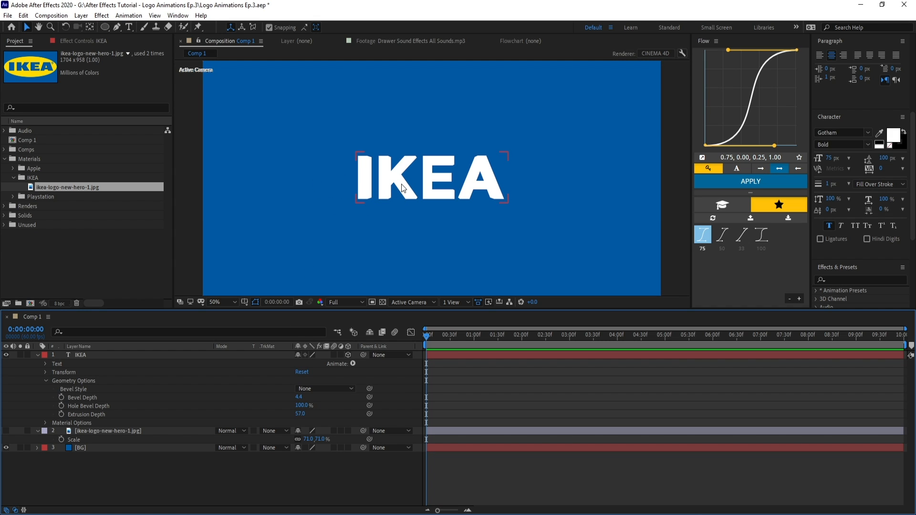
# Create a new camera layer with its default settings.
pyautogui.click(85, 19)
pyautogui.moveTo(190, 25)
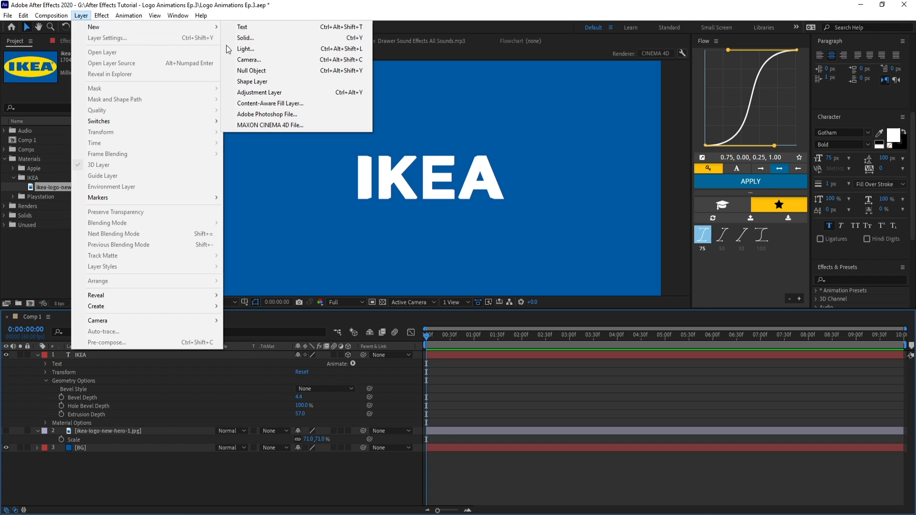
pyautogui.click(248, 59)
pyautogui.click(548, 367)
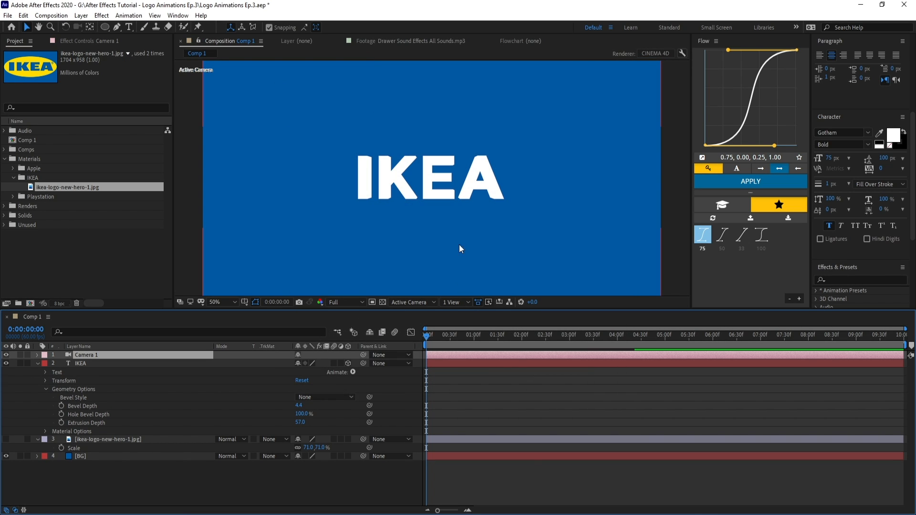
# Orbit the camera around the IKEA text to an angled side view and lower the preview resolution to Quarter.
pyautogui.press('c')
pyautogui.moveTo(462, 186); pyautogui.dragTo(536, 193)
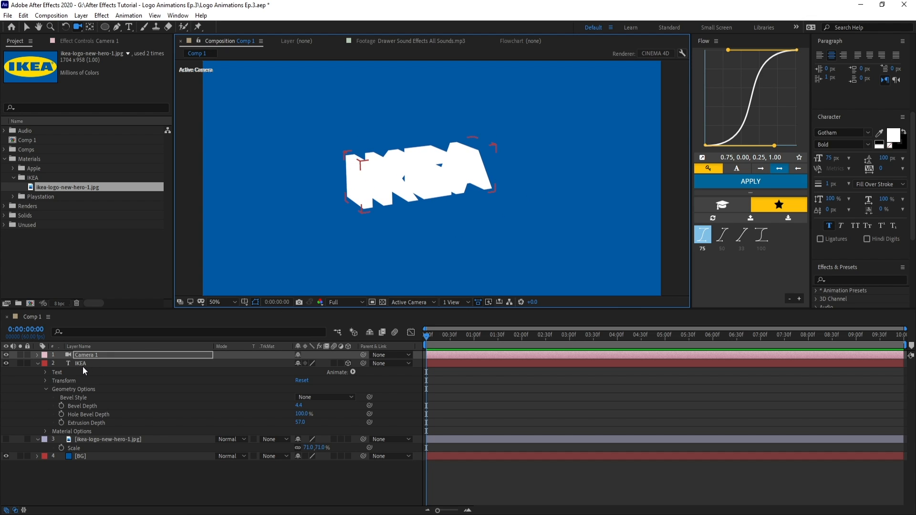
pyautogui.moveTo(470, 184)
pyautogui.mouseDown()
pyautogui.moveTo(419, 186)
pyautogui.moveTo(474, 190)
pyautogui.mouseUp()
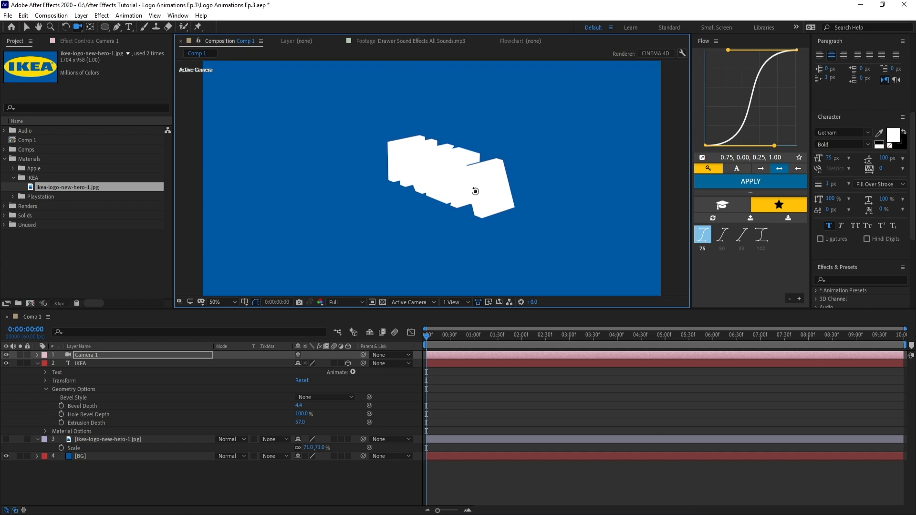
pyautogui.scroll(-2, 346, 303)
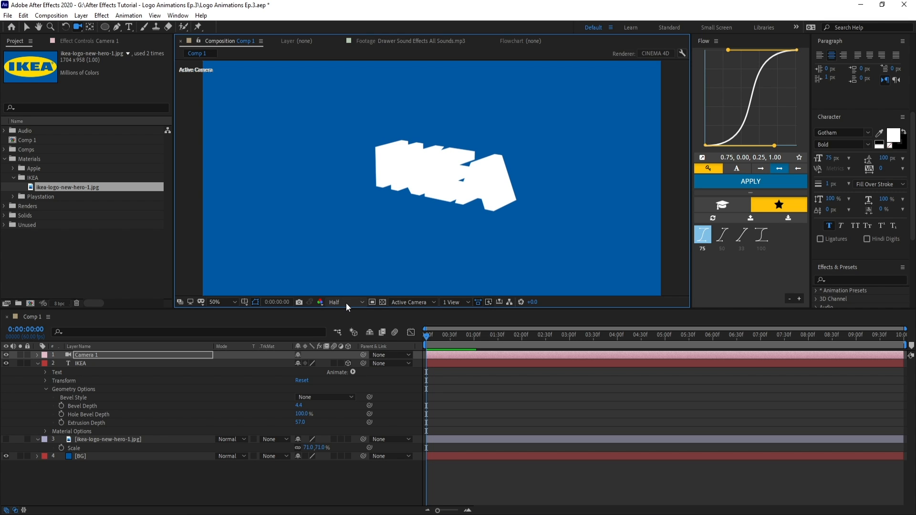
pyautogui.scroll(-1, 345, 303)
pyautogui.moveTo(490, 185)
pyautogui.mouseDown()
pyautogui.moveTo(462, 170)
pyautogui.moveTo(562, 188)
pyautogui.moveTo(473, 184)
pyautogui.moveTo(489, 181)
pyautogui.mouseUp()
pyautogui.press('v')
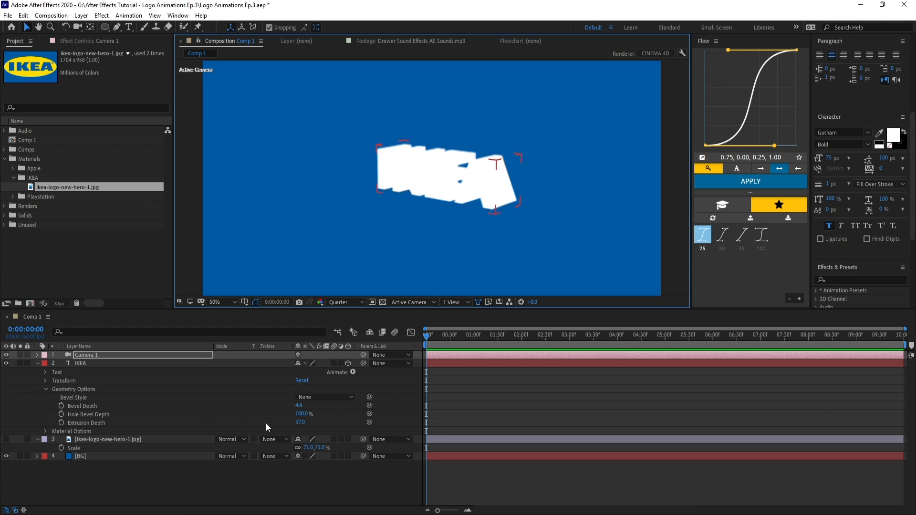
# Set the IKEA text's bevel depth to 3.7 and its bevel style to Angular.
pyautogui.moveTo(298, 405); pyautogui.dragTo(299, 405)
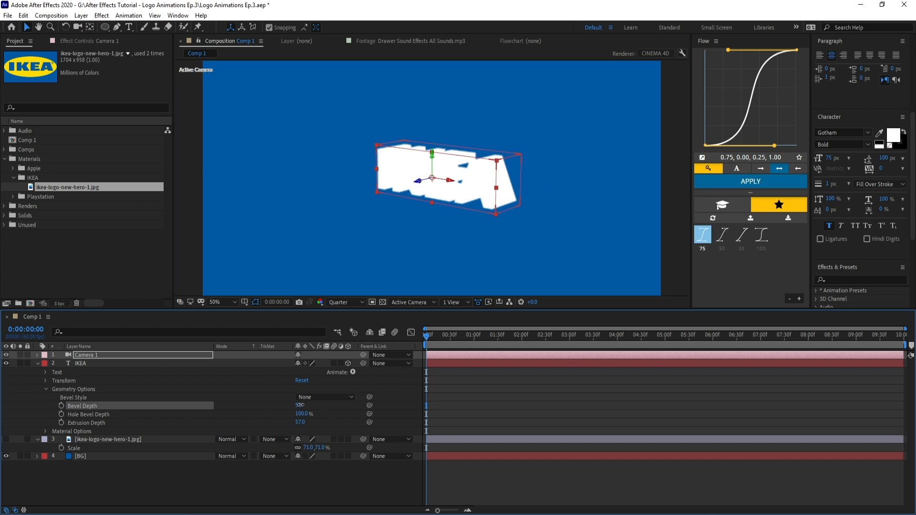
pyautogui.click(302, 398)
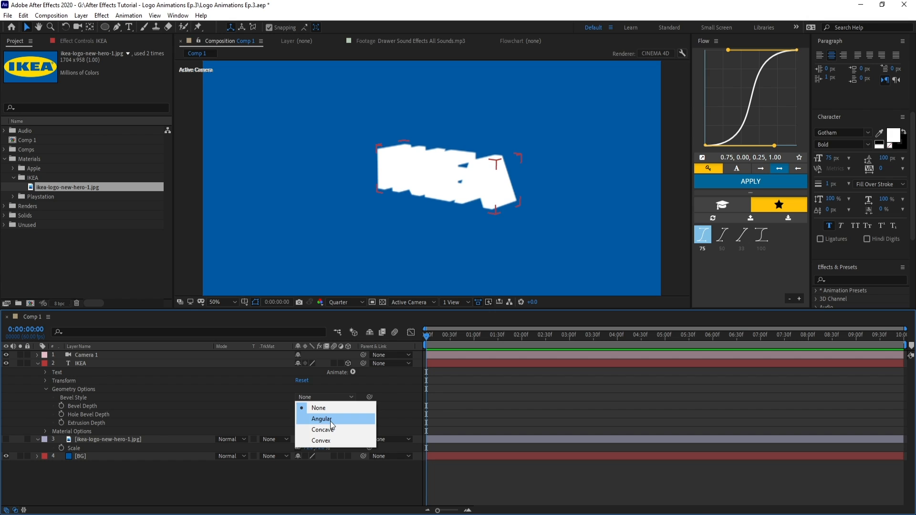
pyautogui.click(321, 419)
# Orbit the camera to the opposite side of the text and set the preview to 100% zoom at Half resolution.
pyautogui.press('c')
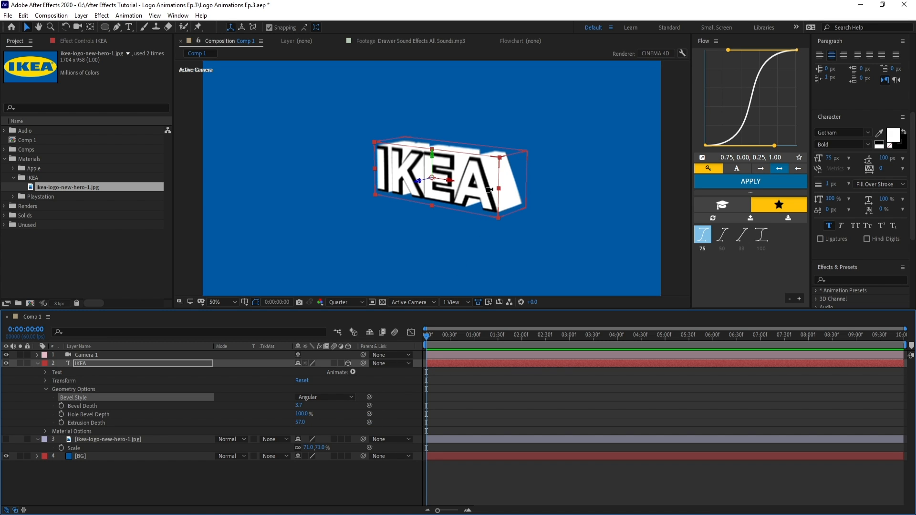
pyautogui.moveTo(437, 185); pyautogui.dragTo(582, 191)
pyautogui.press('/')
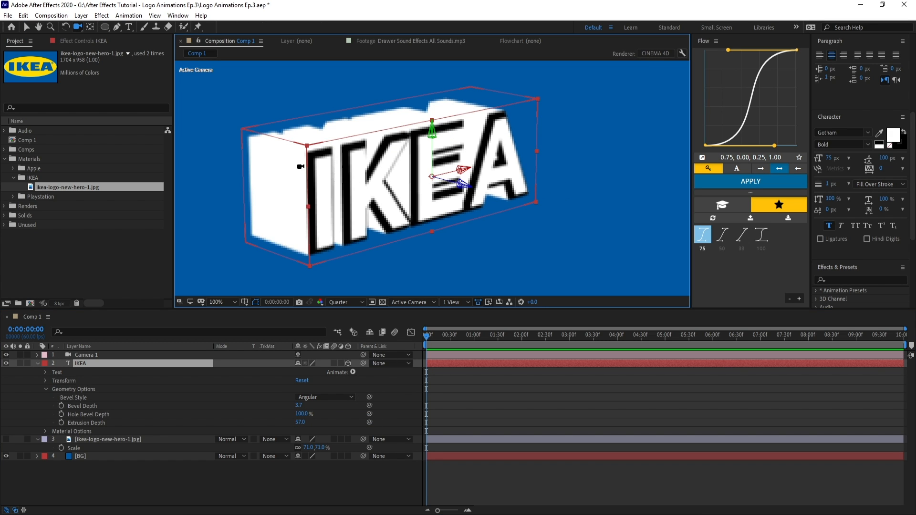
pyautogui.click(357, 302)
pyautogui.click(345, 335)
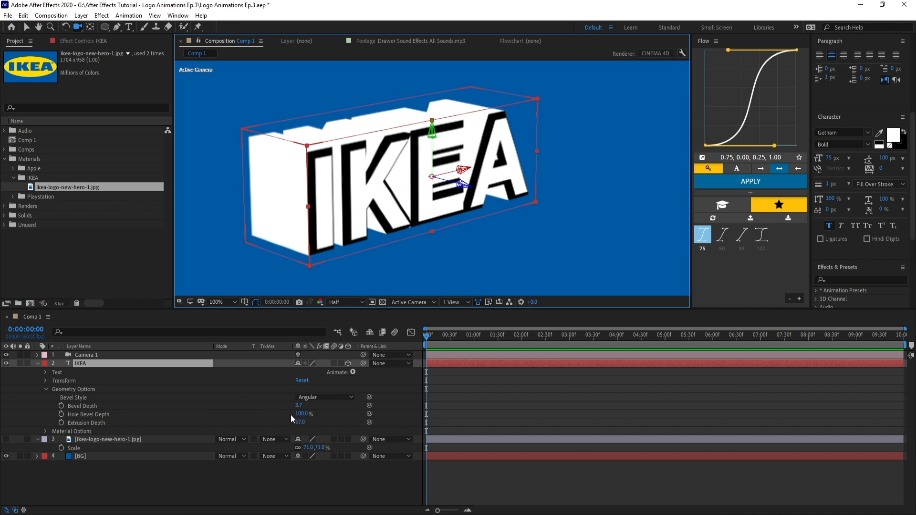
# Try the Concave bevel style on the IKEA text, and settle on Convex.
pyautogui.click(310, 398)
pyautogui.click(311, 430)
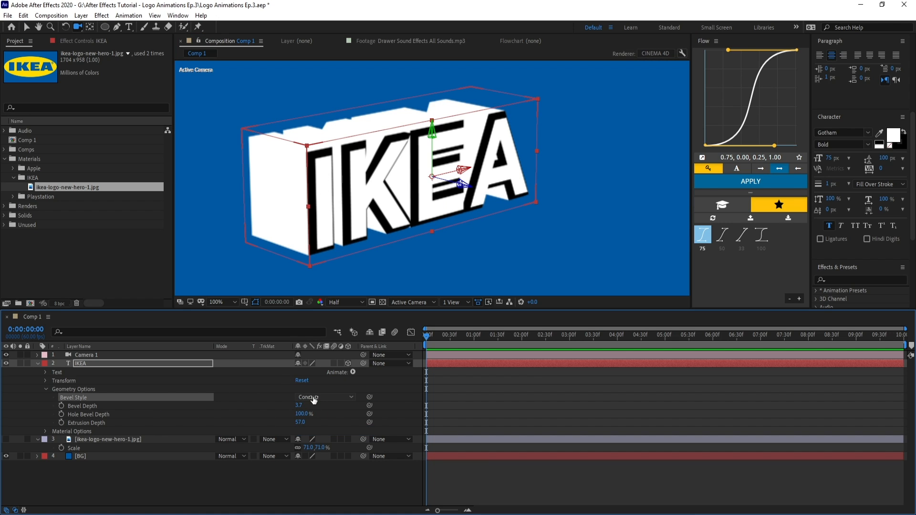
pyautogui.click(313, 398)
pyautogui.click(313, 442)
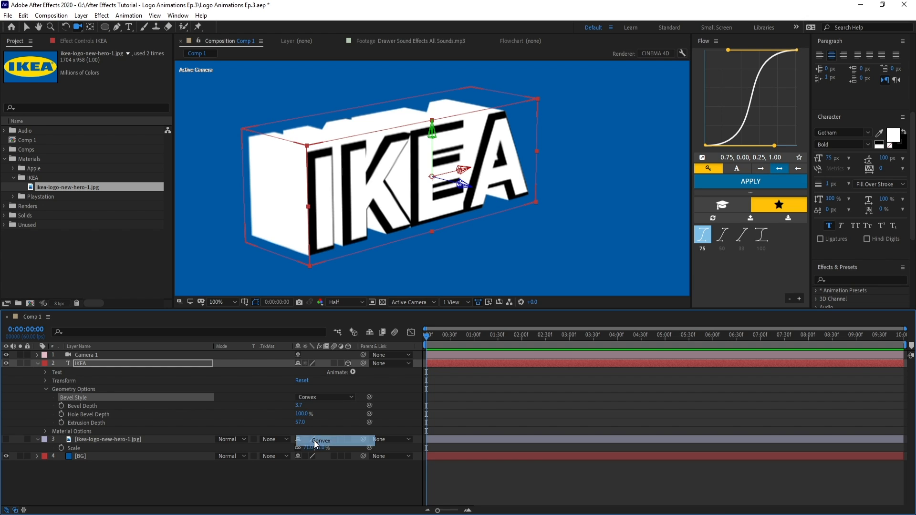
pyautogui.press('v')
pyautogui.click(520, 403)
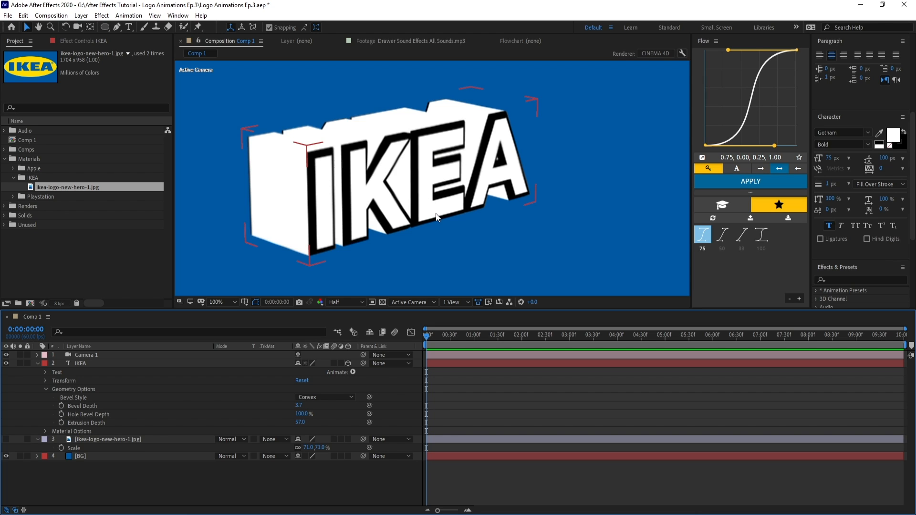
# Add an Ambient light to the composition with its intensity set to 50%.
pyautogui.click(80, 15)
pyautogui.moveTo(97, 26)
pyautogui.click(257, 49)
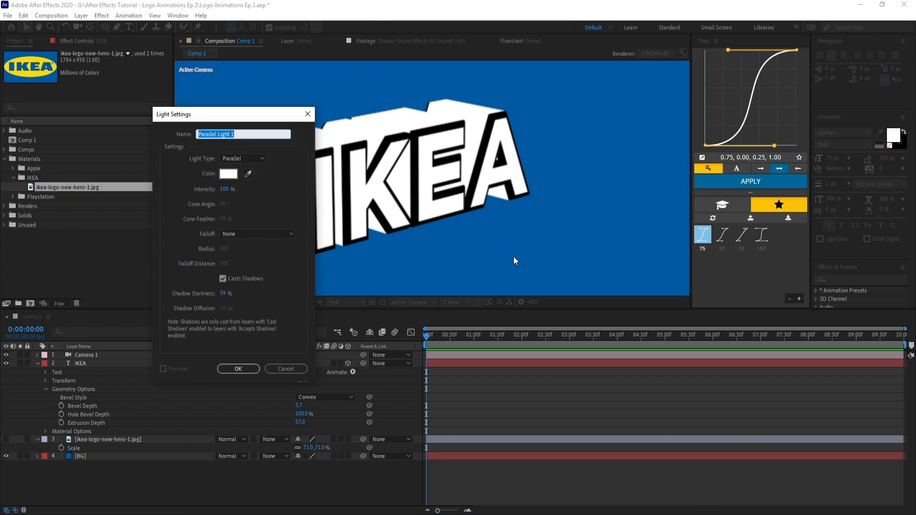
pyautogui.click(233, 159)
pyautogui.click(238, 204)
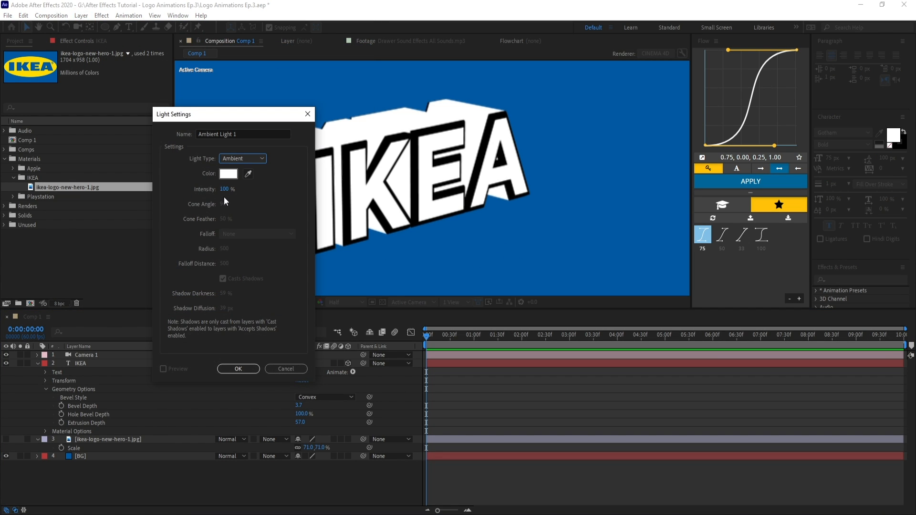
pyautogui.click(226, 191)
pyautogui.write('50')
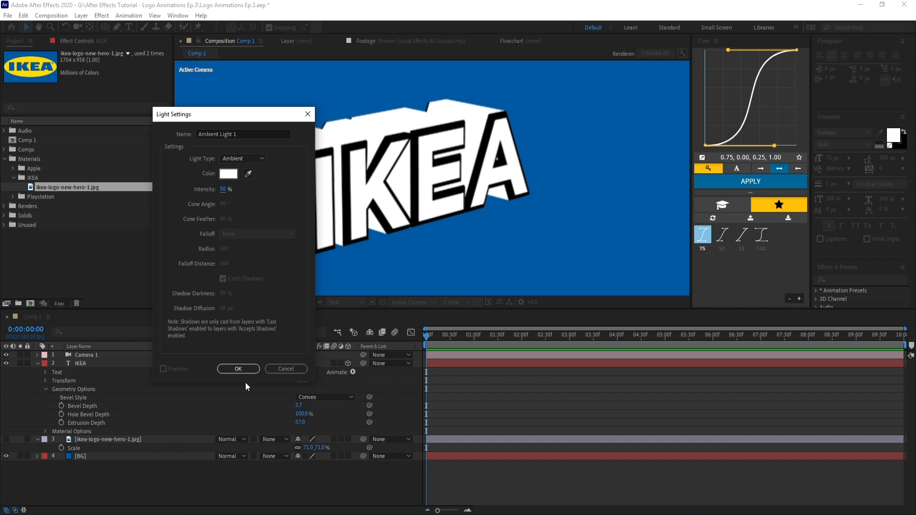
pyautogui.click(238, 369)
# Duplicate the Ambient light and convert the copy to a Point light with its intensity set to 100%.
pyautogui.hotkey('ctrl', 'd')
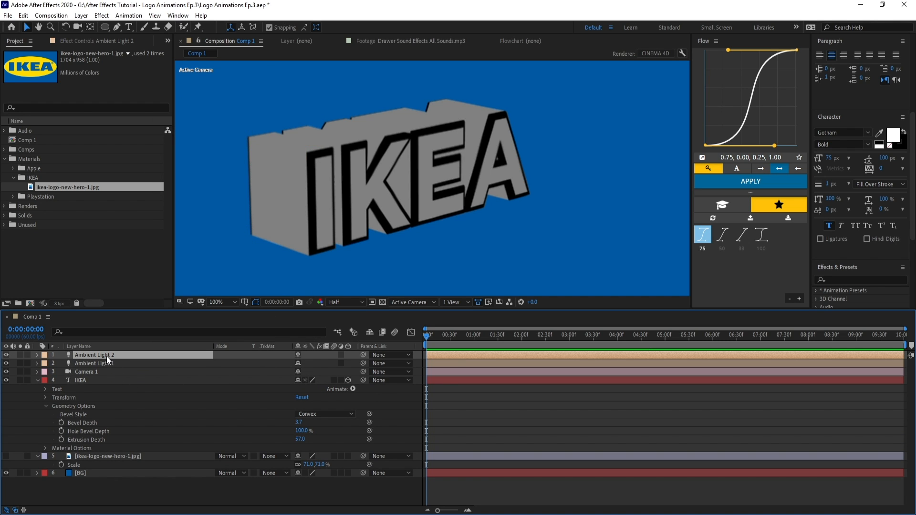
pyautogui.click(82, 16)
pyautogui.click(94, 33)
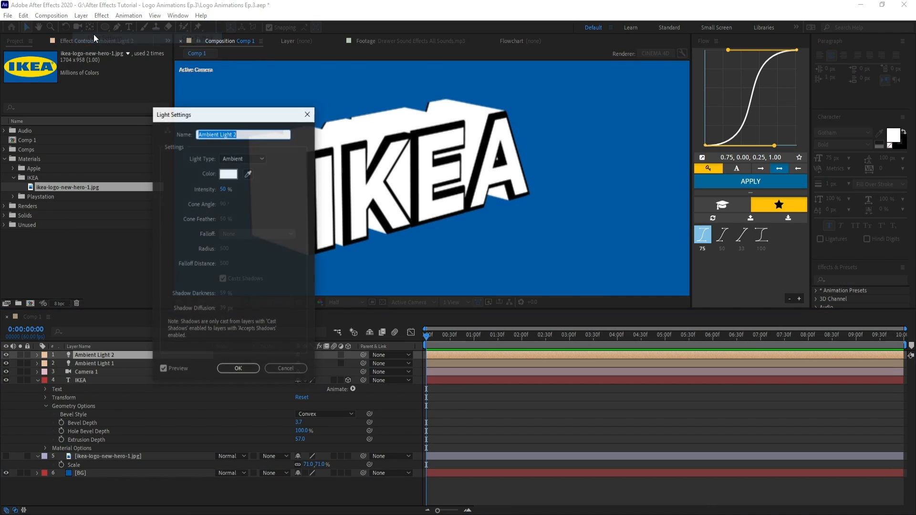
pyautogui.click(242, 158)
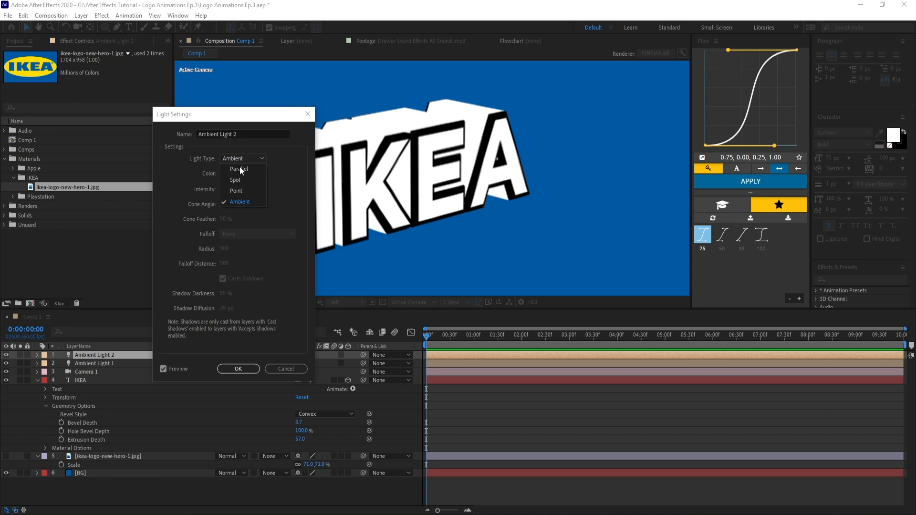
pyautogui.click(236, 191)
pyautogui.click(225, 189)
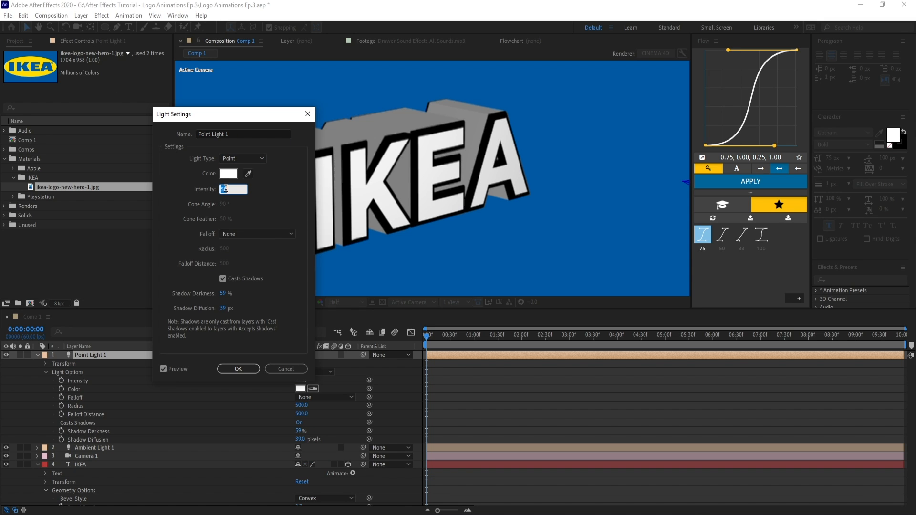
pyautogui.press('Return')
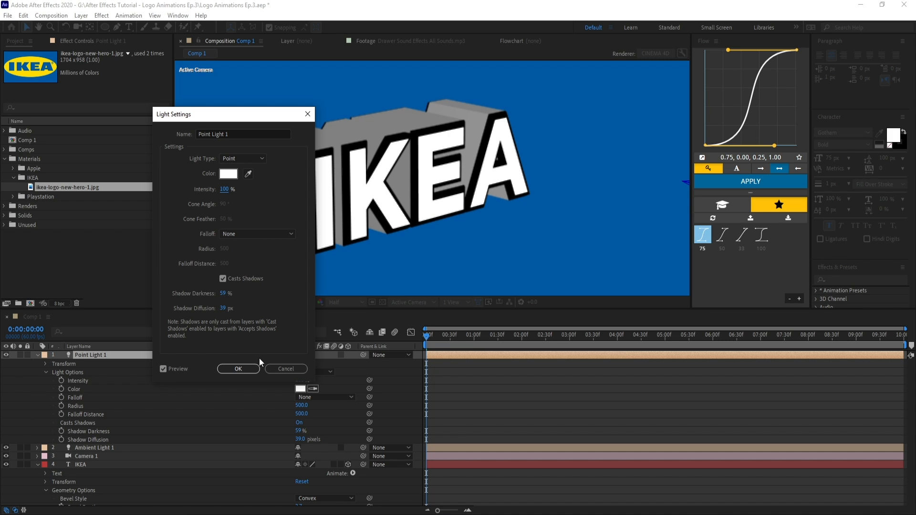
pyautogui.click(238, 369)
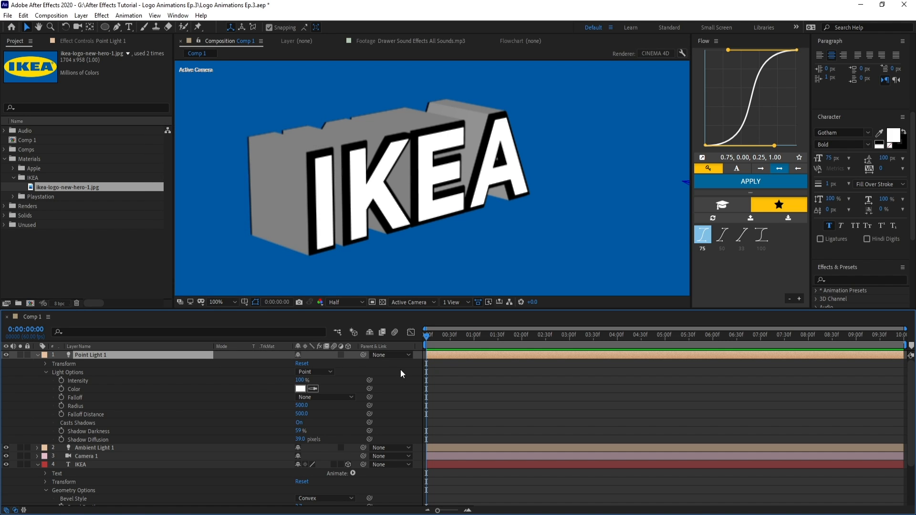
# Reposition the point light in the composition so it lights the top faces of the IKEA text.
pyautogui.scroll(-1, 568, 189)
pyautogui.moveTo(588, 186); pyautogui.dragTo(508, 113)
pyautogui.scroll(1, 506, 115)
# Set the IKEA text's bevel style to Angular.
pyautogui.click(105, 465)
pyautogui.scroll(-1, 144, 472)
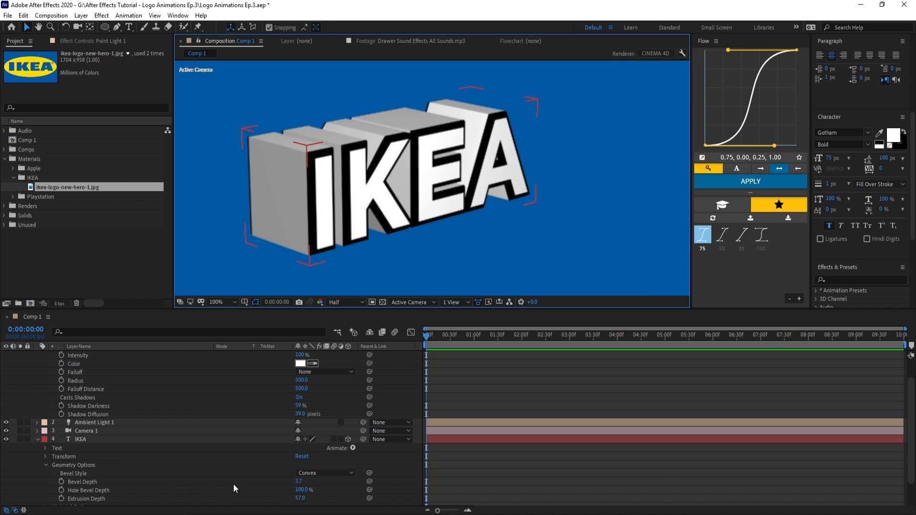
pyautogui.click(325, 473)
pyautogui.click(320, 439)
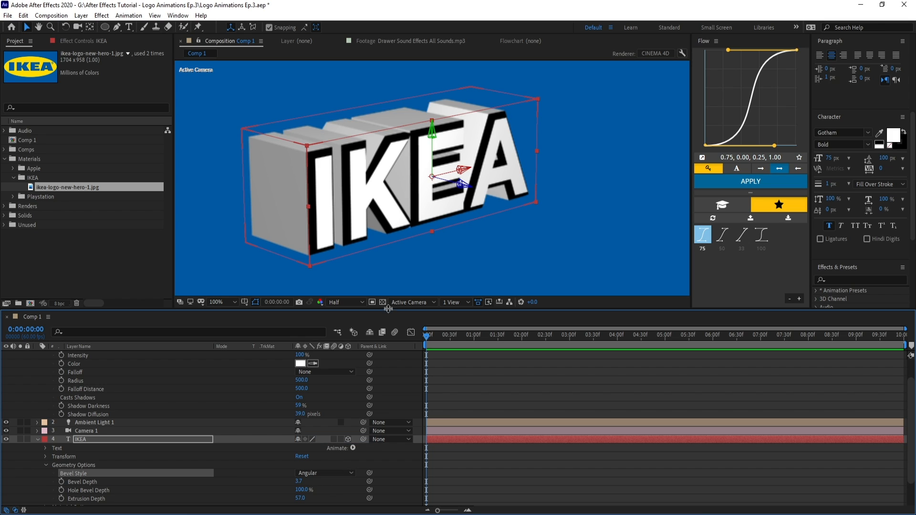
# Orbit the camera to the other side of the IKEA text and set its hole bevel depth to 48%.
pyautogui.press('c')
pyautogui.moveTo(464, 217); pyautogui.dragTo(347, 249)
pyautogui.moveTo(304, 459)
pyautogui.mouseDown()
pyautogui.moveTo(275, 459)
pyautogui.moveTo(307, 459)
pyautogui.moveTo(287, 461)
pyautogui.mouseUp()
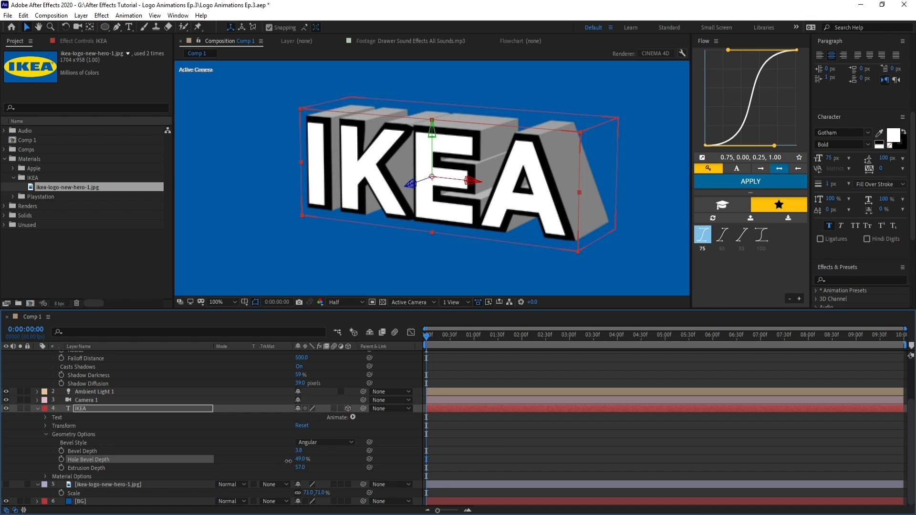
pyautogui.press('c')
pyautogui.moveTo(506, 173); pyautogui.dragTo(488, 179)
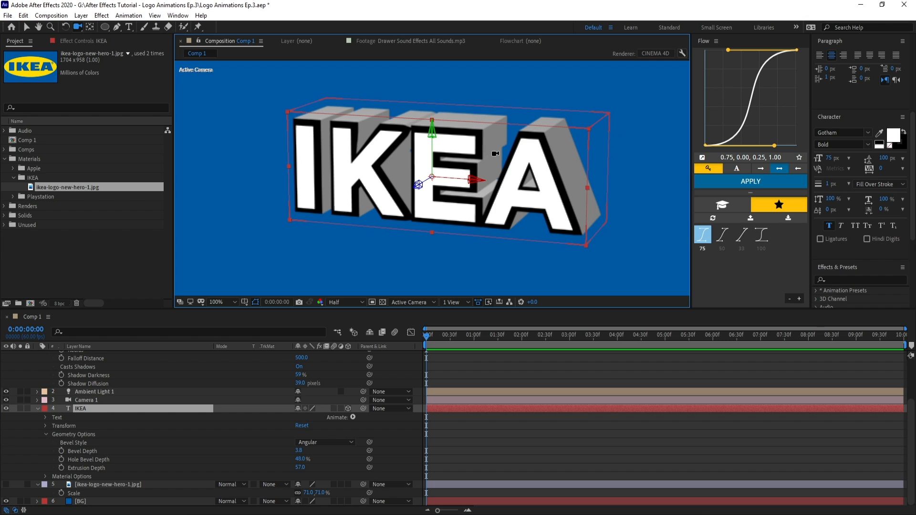
# Add a lowercase "o" at the end of the IKEA text.
pyautogui.press('v')
pyautogui.doubleClick(530, 193)
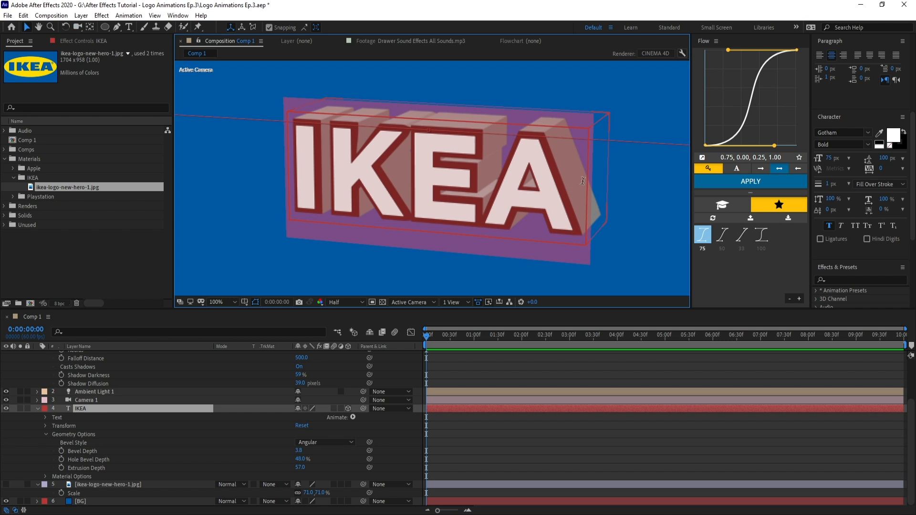
pyautogui.click(597, 182)
pyautogui.write('o')
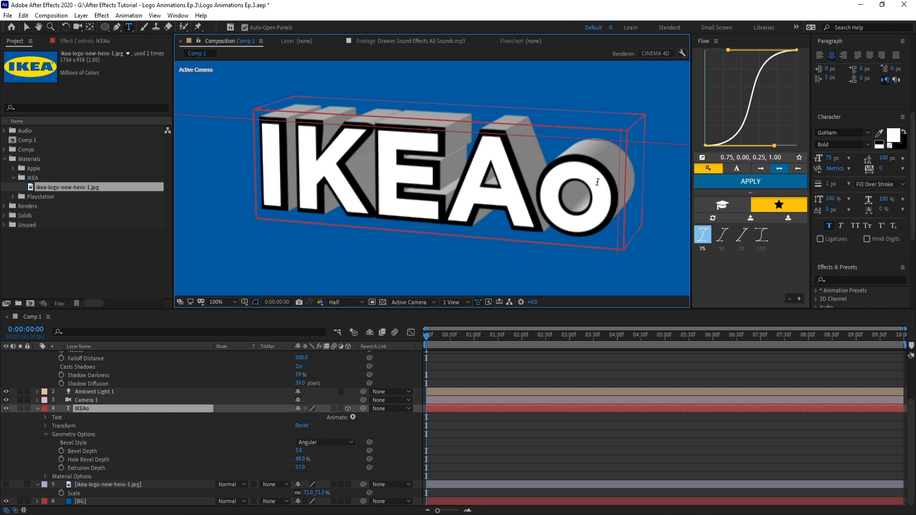
# Try hole bevel depths of 99% and 0% on the text to compare their effect on the letter "o".
pyautogui.click(506, 450)
pyautogui.moveTo(301, 459); pyautogui.dragTo(390, 465)
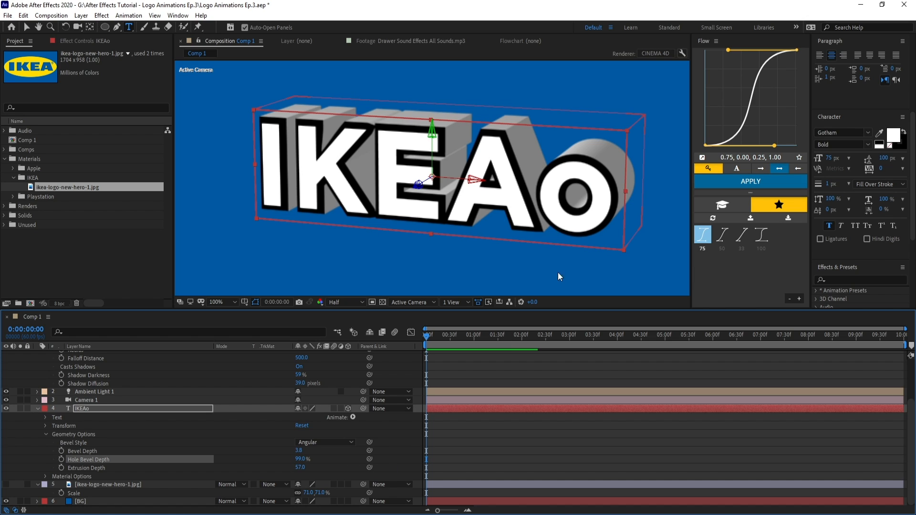
pyautogui.press('v')
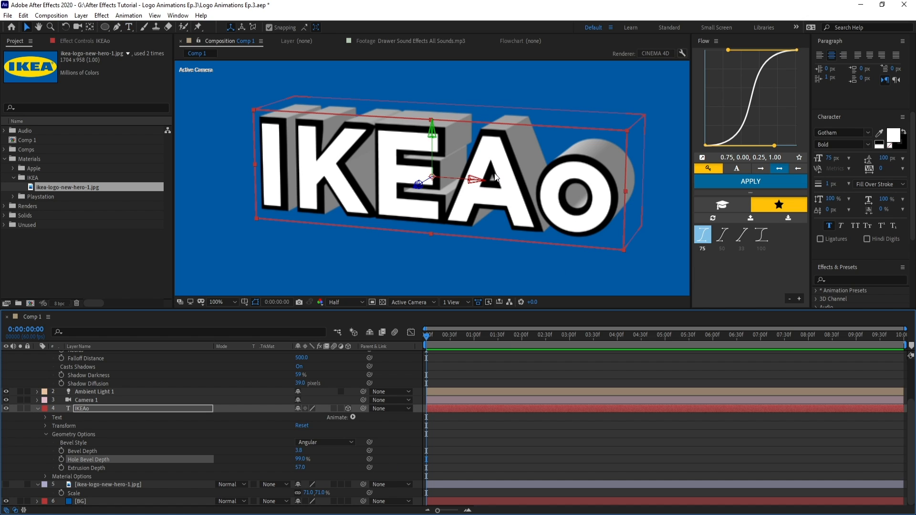
pyautogui.moveTo(306, 460); pyautogui.dragTo(206, 467)
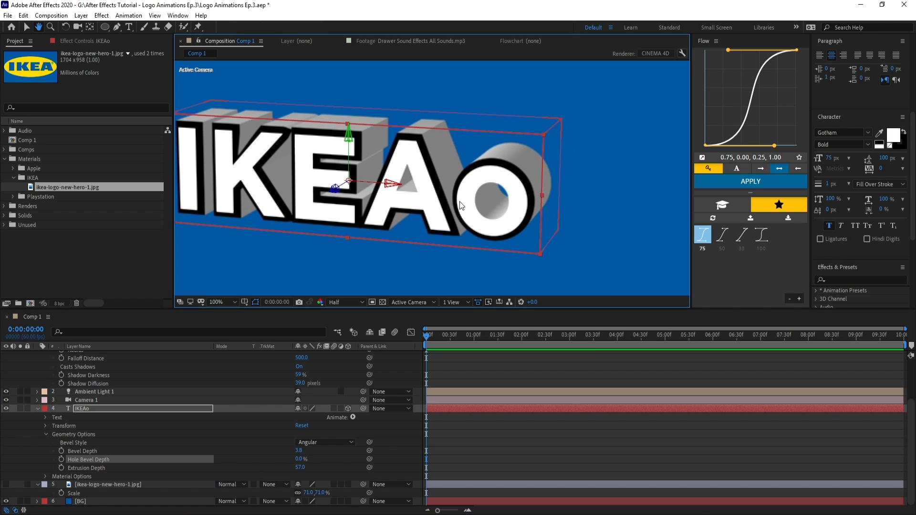
# Undo the hole bevel depth trials and the added letter "o".
pyautogui.scroll(-2, 460, 201)
pyautogui.hotkey('ctrl', 'z')
pyautogui.hotkey('ctrl', 'z')
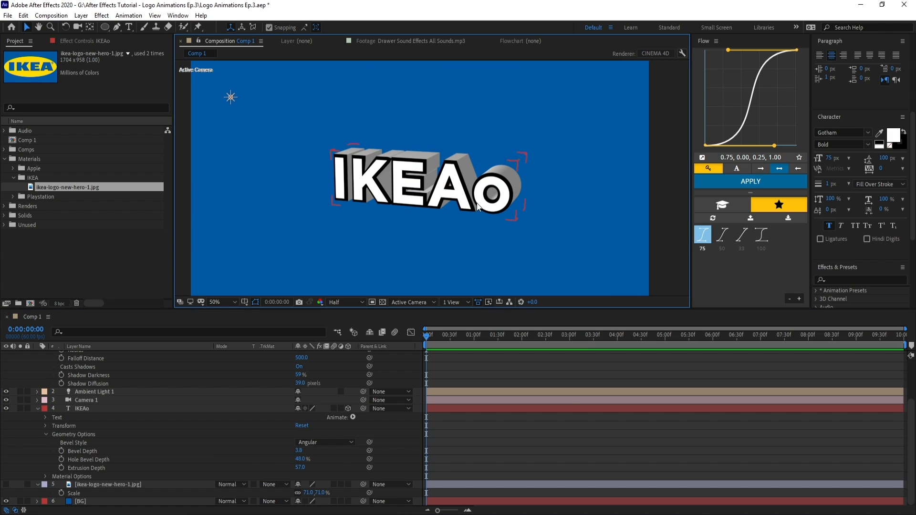
pyautogui.hotkey('ctrl', 'z')
# Set the IKEA text's bevel style to None and turn on Casts Shadows in its material options.
pyautogui.click(380, 435)
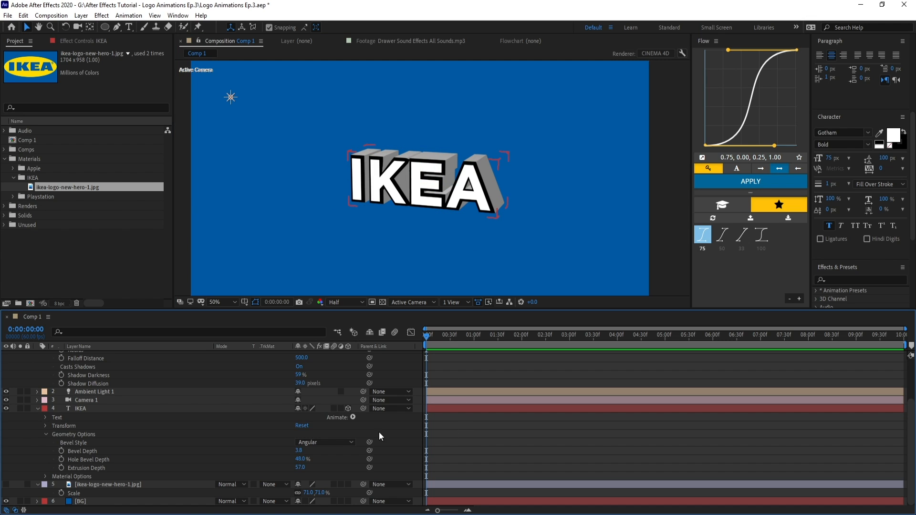
pyautogui.click(325, 442)
pyautogui.click(328, 453)
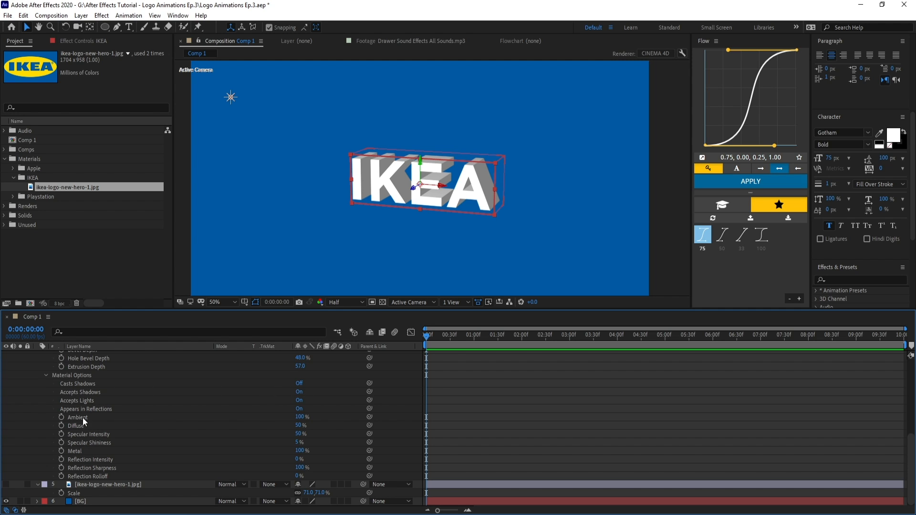
pyautogui.scroll(2, 126, 422)
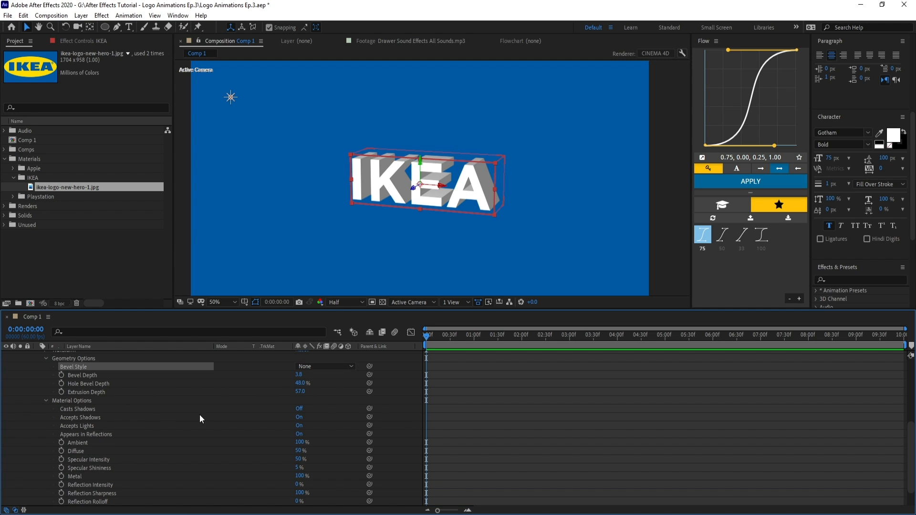
pyautogui.click(298, 409)
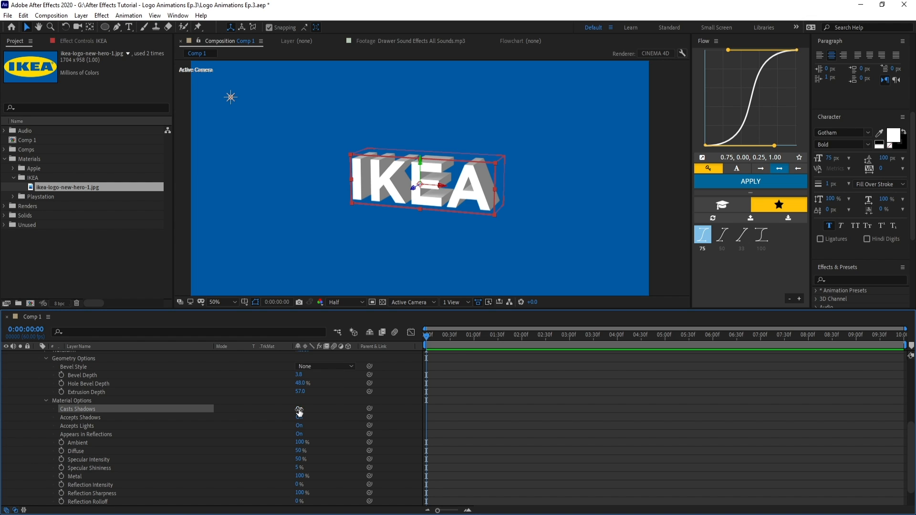
# Move the point light along its X axis, closer to the IKEA text.
pyautogui.scroll(4, 87, 375)
pyautogui.scroll(2, 86, 375)
pyautogui.click(101, 355)
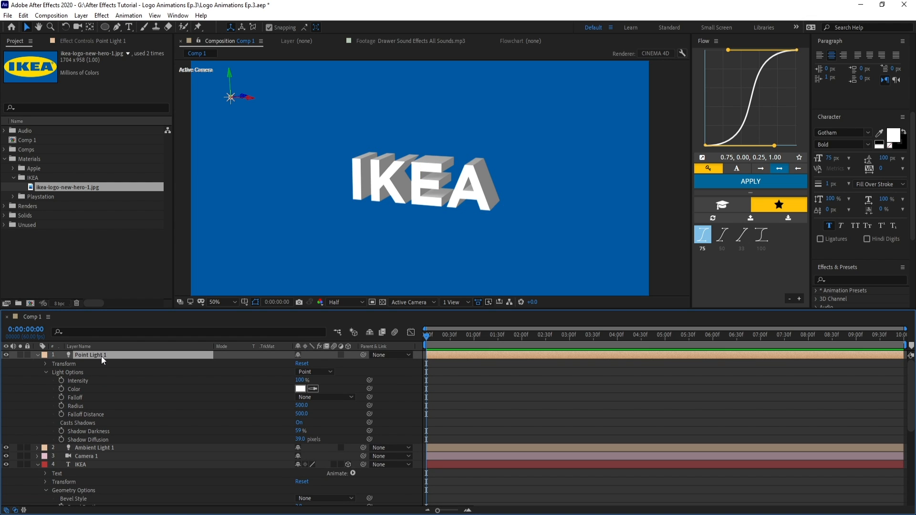
pyautogui.moveTo(248, 98); pyautogui.dragTo(279, 99)
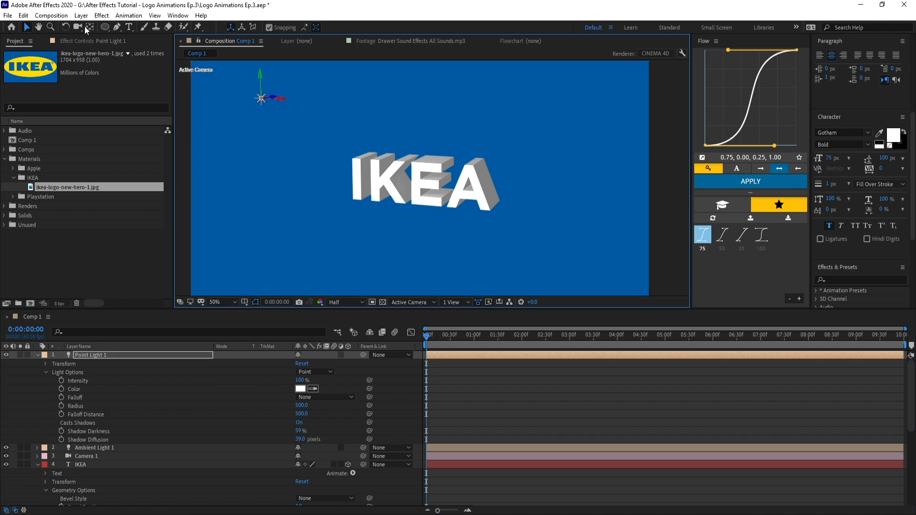
# Set the point light's shadow darkness to about 200% and its shadow diffusion to 0 pixels.
pyautogui.click(94, 355)
pyautogui.press('a')
pyautogui.press('a')
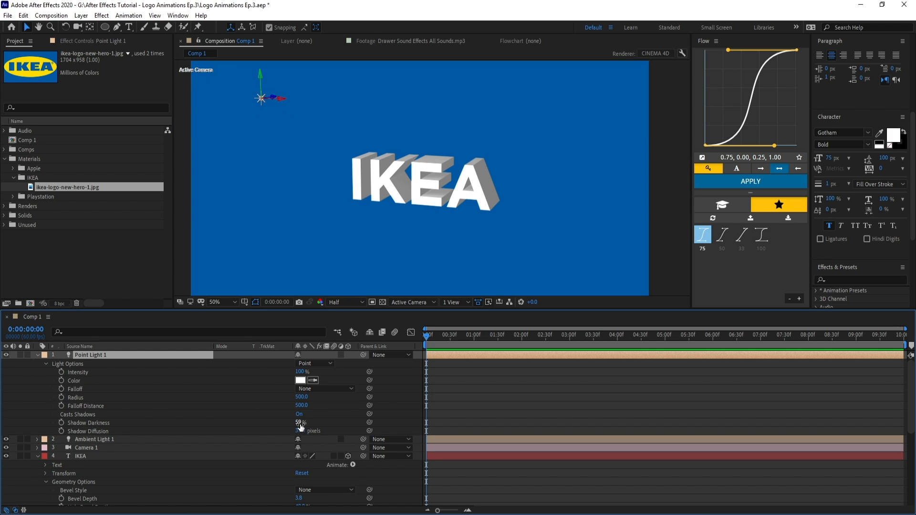
pyautogui.moveTo(300, 426); pyautogui.dragTo(386, 379)
pyautogui.press('/')
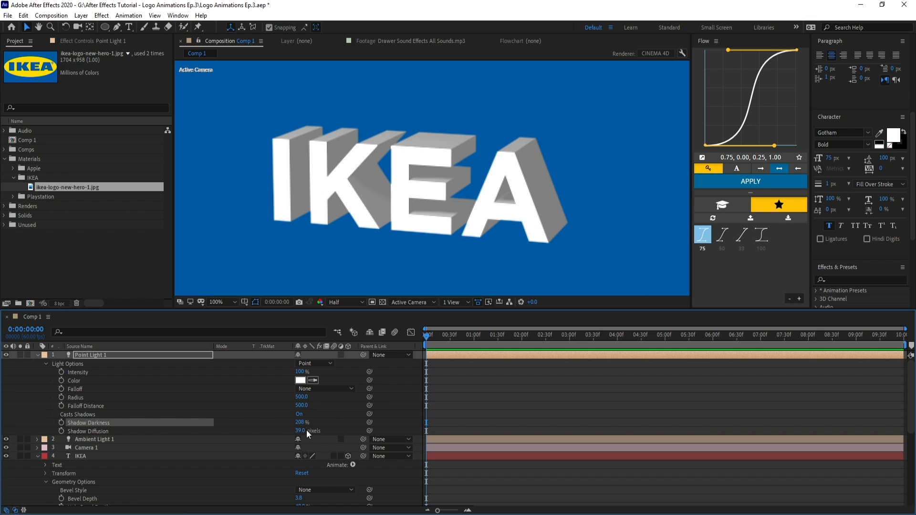
pyautogui.moveTo(301, 431); pyautogui.dragTo(266, 432)
# Create a white 1920 x 1080 px solid named "Ground" directly above the IKEA text layer.
pyautogui.scroll(-1, 445, 242)
pyautogui.click(478, 202)
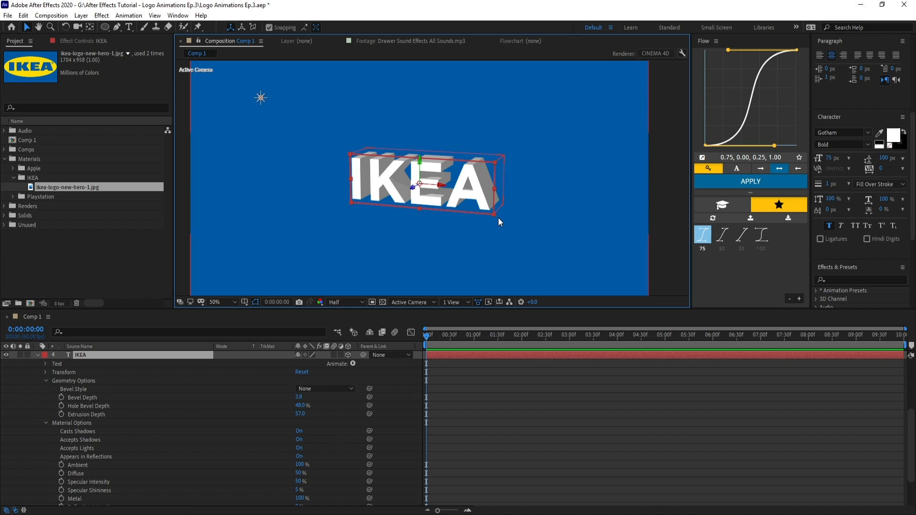
pyautogui.click(87, 19)
pyautogui.moveTo(89, 27)
pyautogui.click(227, 38)
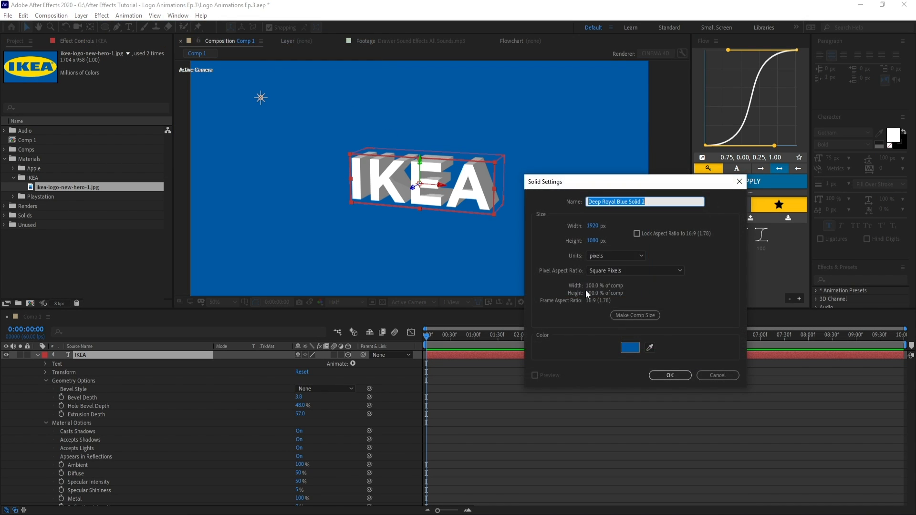
pyautogui.click(627, 349)
pyautogui.moveTo(539, 297); pyautogui.dragTo(469, 240)
pyautogui.click(689, 258)
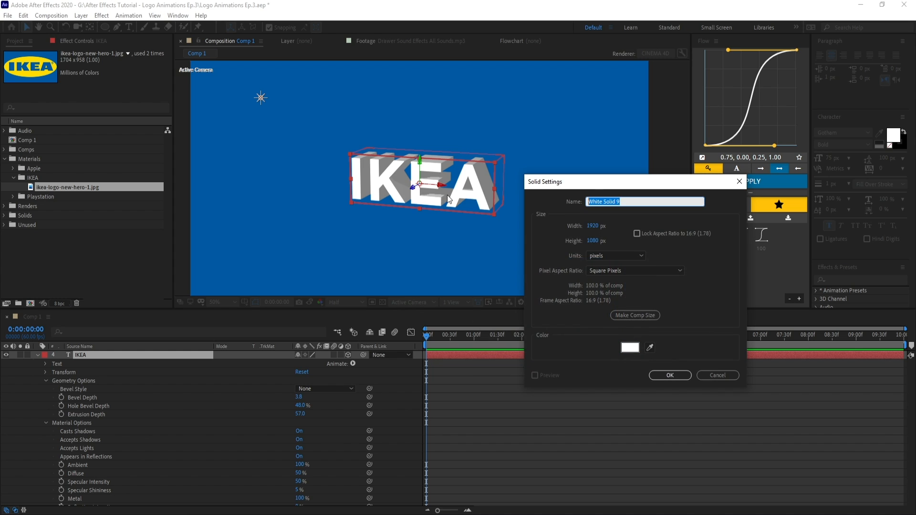
pyautogui.write('Ground')
pyautogui.press('Return')
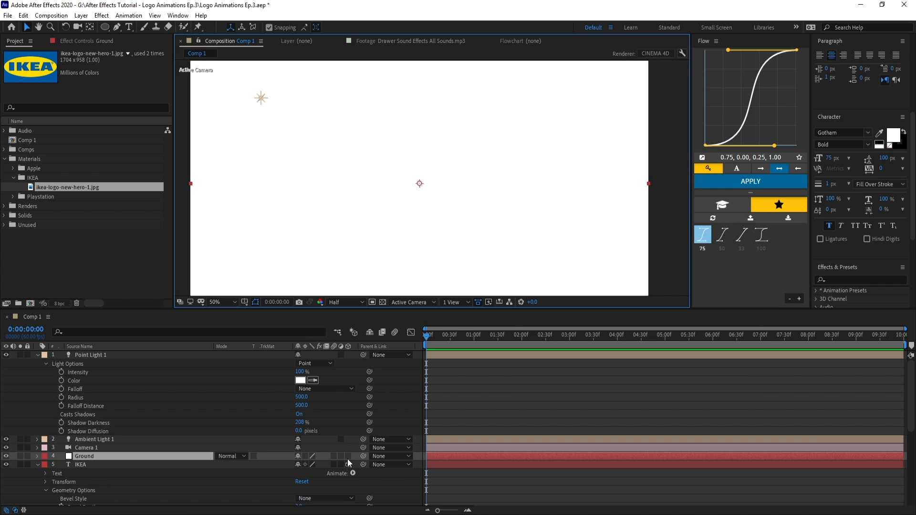
# Make the Ground layer 3D and lay it flat beneath the IKEA text, enlarged into a wide floor.
pyautogui.click(348, 456)
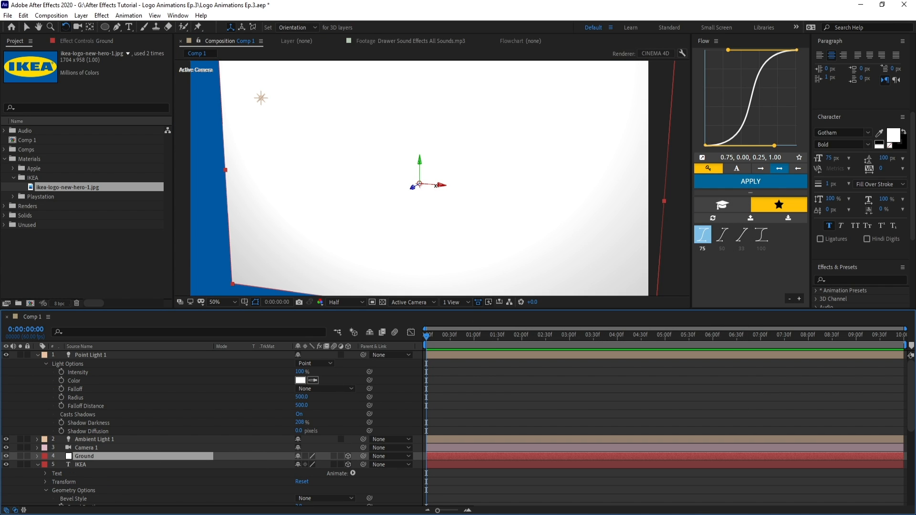
pyautogui.press('w')
pyautogui.moveTo(434, 189)
pyautogui.mouseDown()
pyautogui.moveTo(449, 167)
pyautogui.moveTo(420, 186)
pyautogui.mouseUp()
pyautogui.press('v')
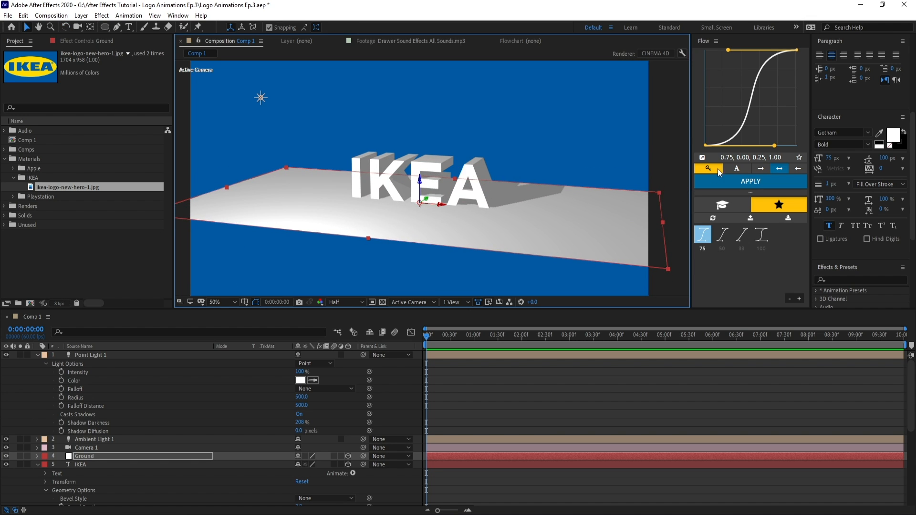
pyautogui.moveTo(717, 169); pyautogui.dragTo(766, 131)
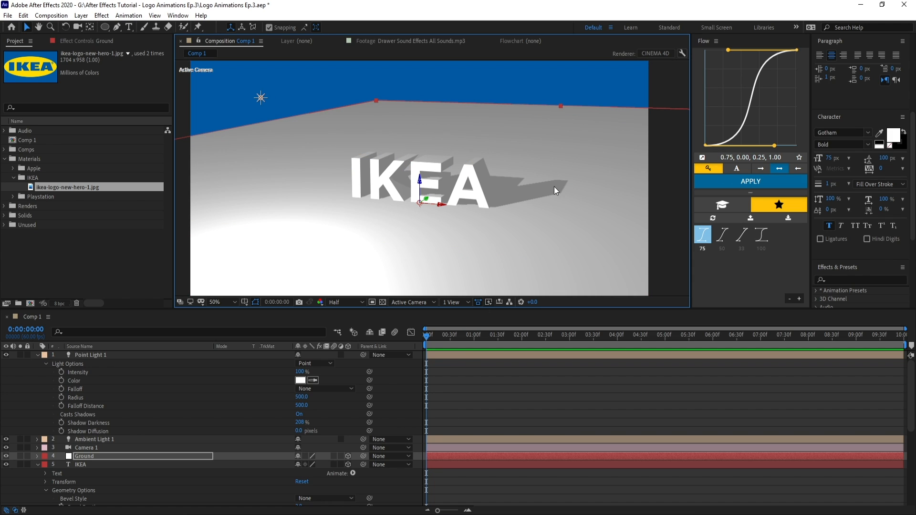
# Turn off Accepts Lights in the Ground layer's material options.
pyautogui.scroll(-2, 86, 408)
pyautogui.click(86, 407)
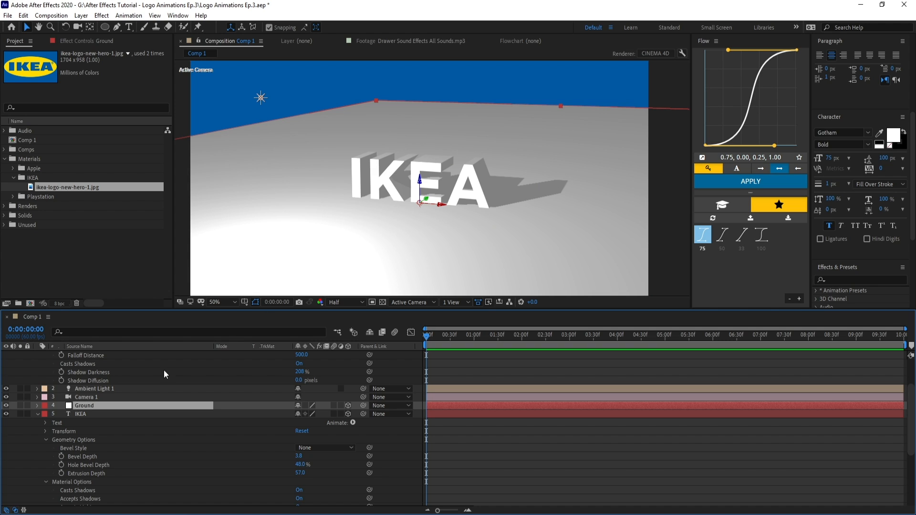
pyautogui.press('a')
pyautogui.press('a')
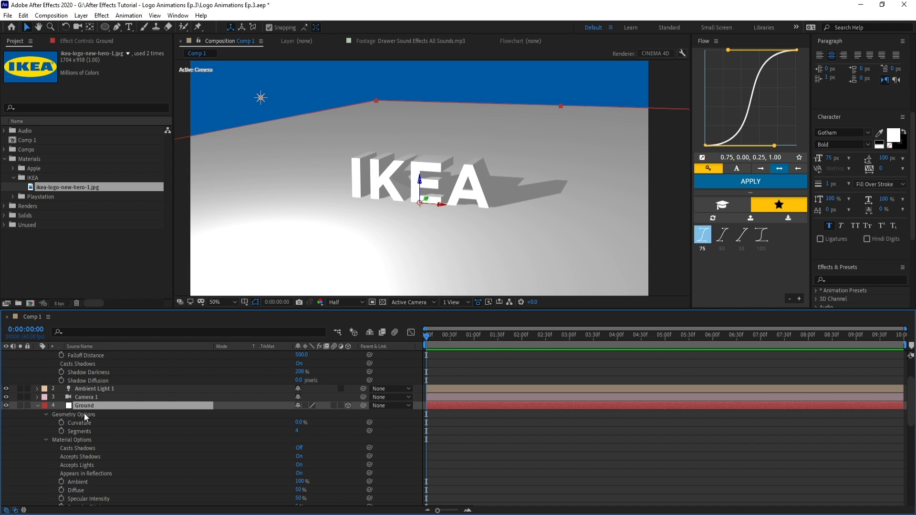
pyautogui.scroll(-2, 65, 421)
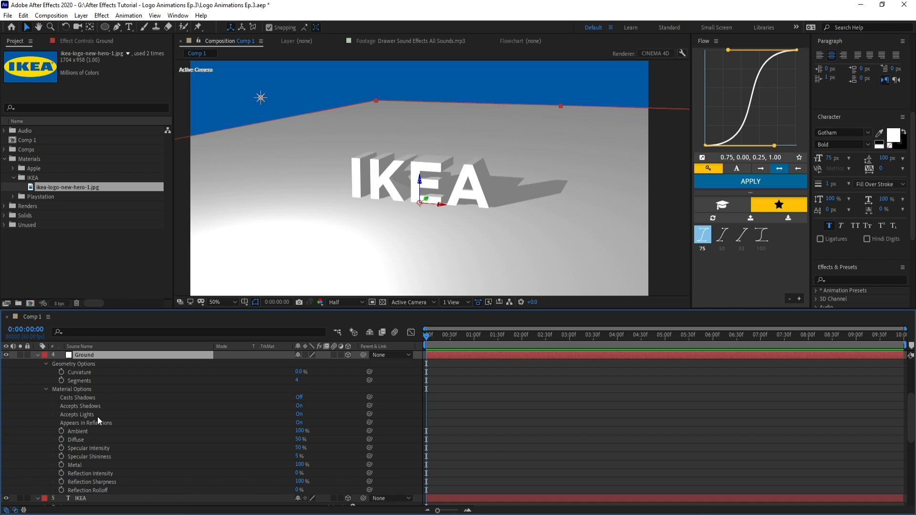
pyautogui.click(298, 414)
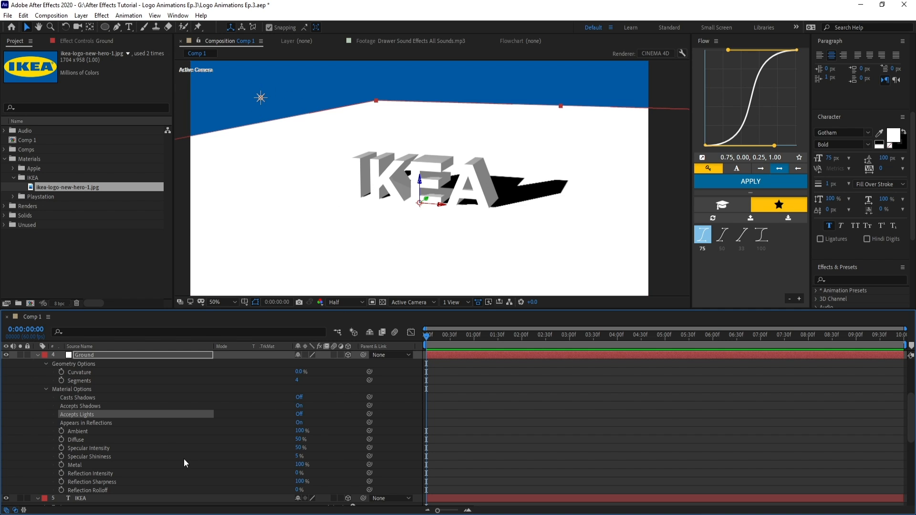
# Raise the Ground layer's Reflection Intensity to 100% and set the preview resolution to Full.
pyautogui.scroll(1, 233, 462)
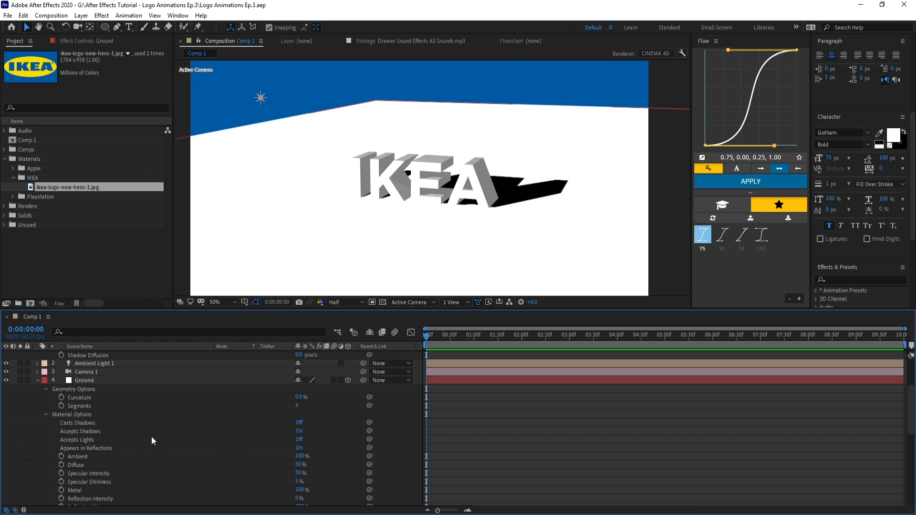
pyautogui.scroll(-1, 157, 442)
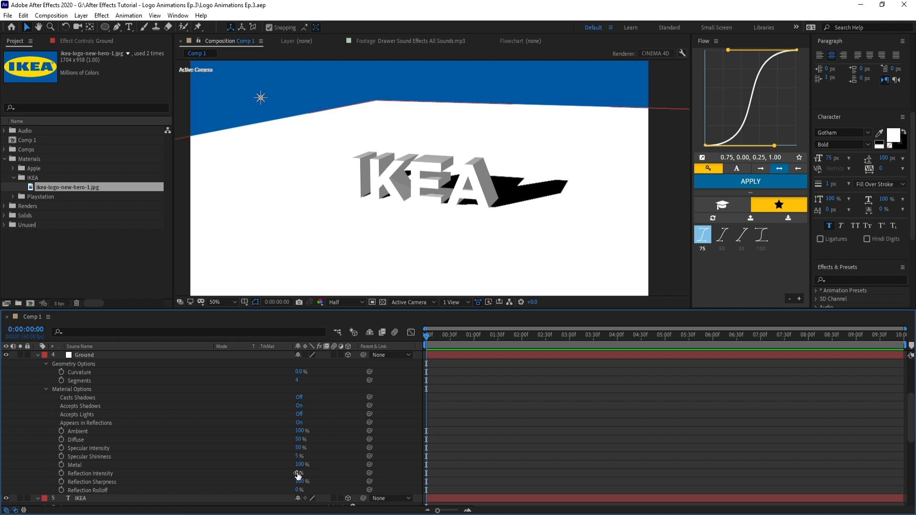
pyautogui.moveTo(296, 476); pyautogui.dragTo(416, 469)
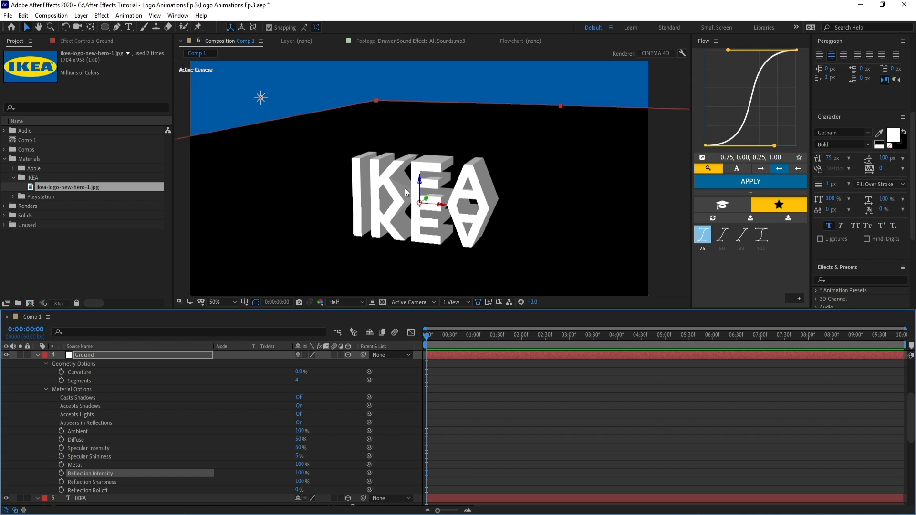
pyautogui.click(357, 303)
pyautogui.click(343, 293)
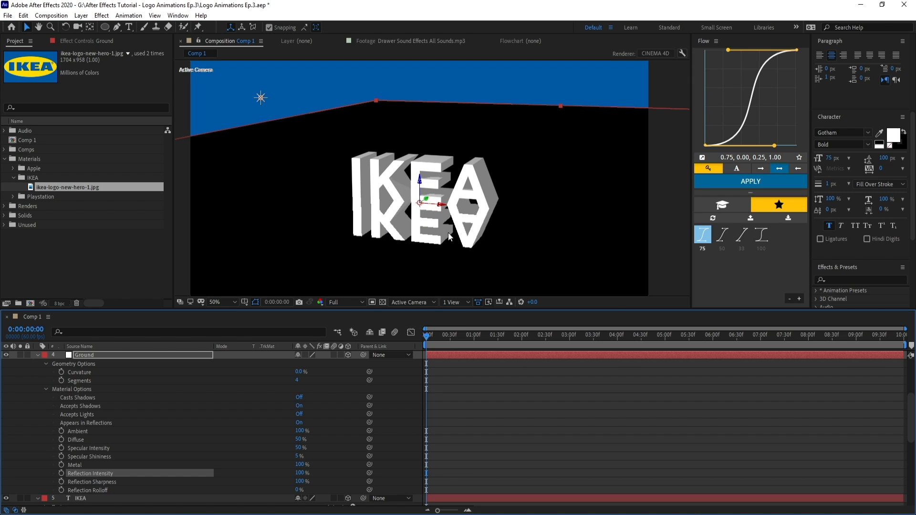
# Move the camera closer to the IKEA text and inspect its reflection in the ground up close.
pyautogui.press('c')
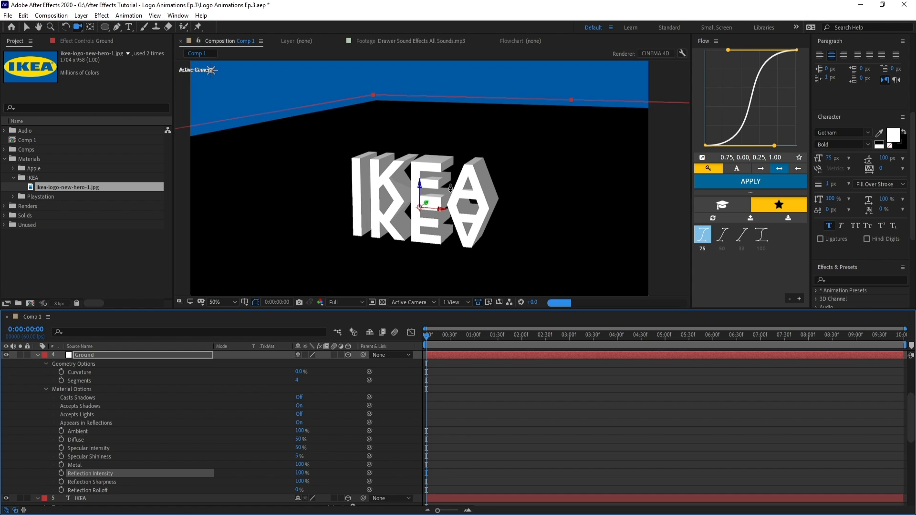
pyautogui.moveTo(453, 171); pyautogui.dragTo(452, 211)
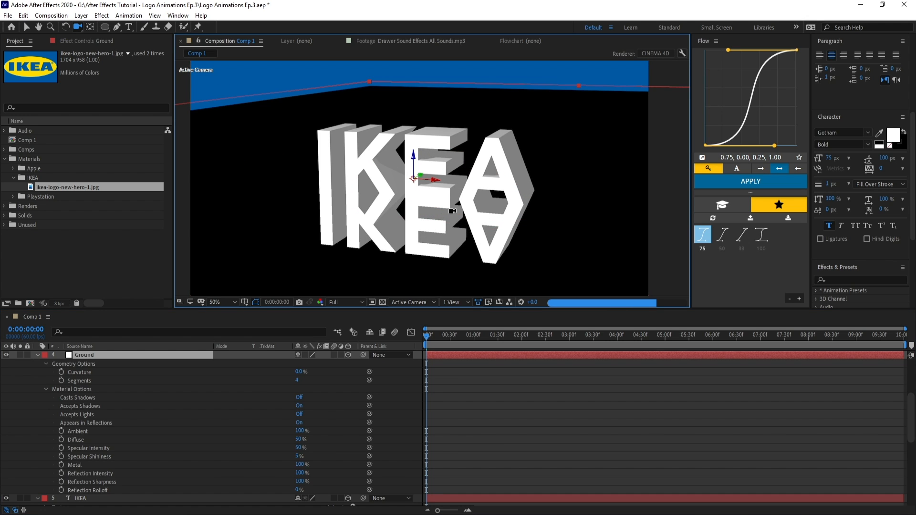
pyautogui.scroll(1, 452, 213)
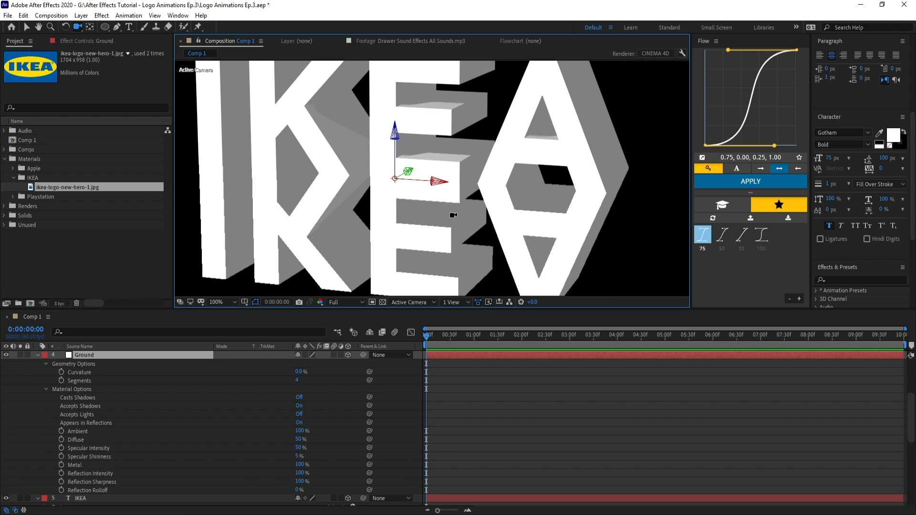
pyautogui.press('space')
pyautogui.moveTo(430, 219); pyautogui.dragTo(444, 194)
pyautogui.press('v')
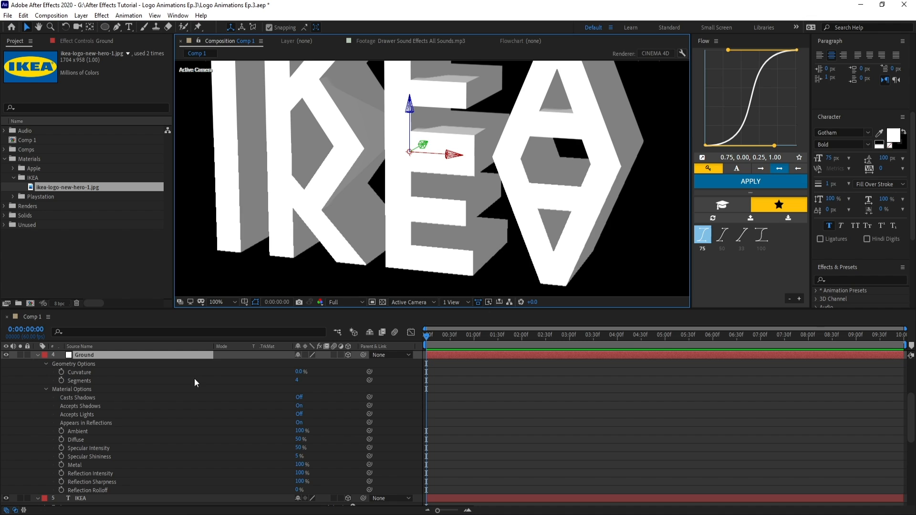
pyautogui.scroll(-1, 493, 228)
pyautogui.press('space')
pyautogui.moveTo(449, 167)
pyautogui.mouseDown()
pyautogui.moveTo(449, 231)
pyautogui.moveTo(452, 174)
pyautogui.mouseUp()
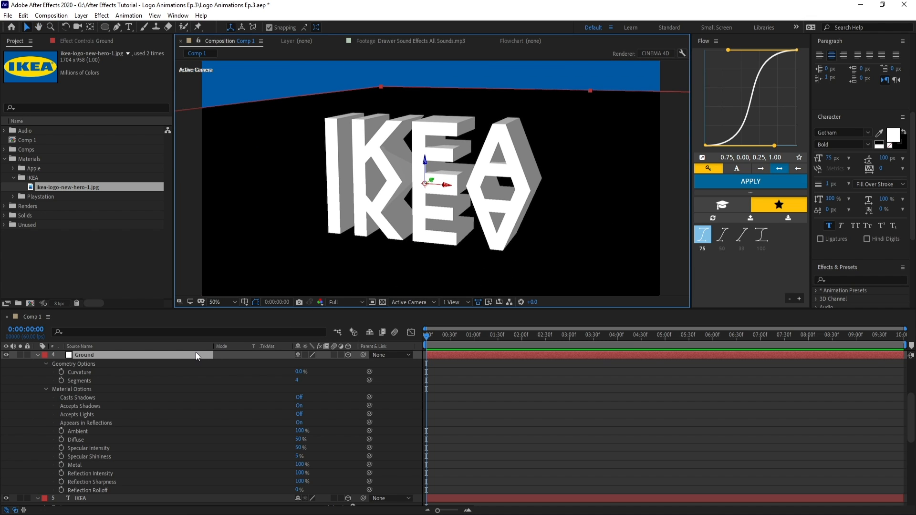
# Set the Ground layer's Reflection Intensity back to 0%.
pyautogui.click(299, 473)
pyautogui.write('0')
pyautogui.press('Return')
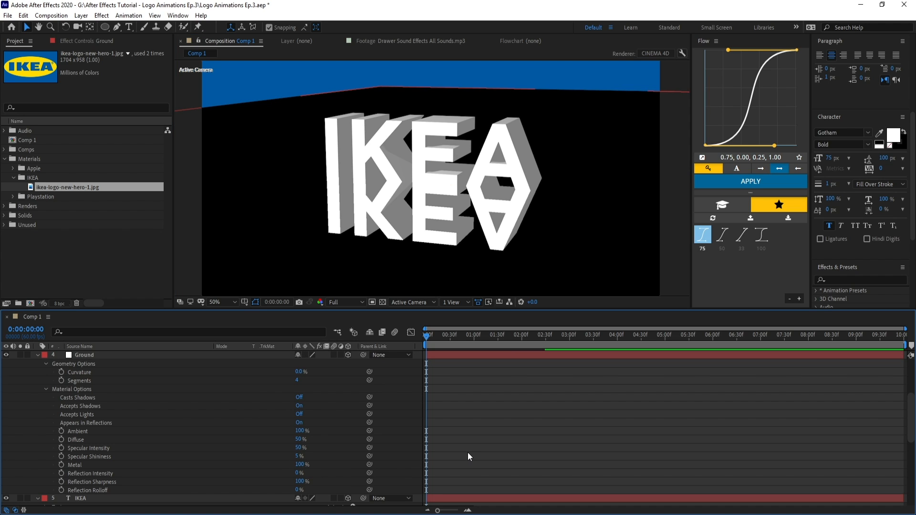
# Set the point light's Shadow Diffusion to about 84 pixels and its Shadow Darkness to 75%.
pyautogui.scroll(4, 129, 409)
pyautogui.click(124, 403)
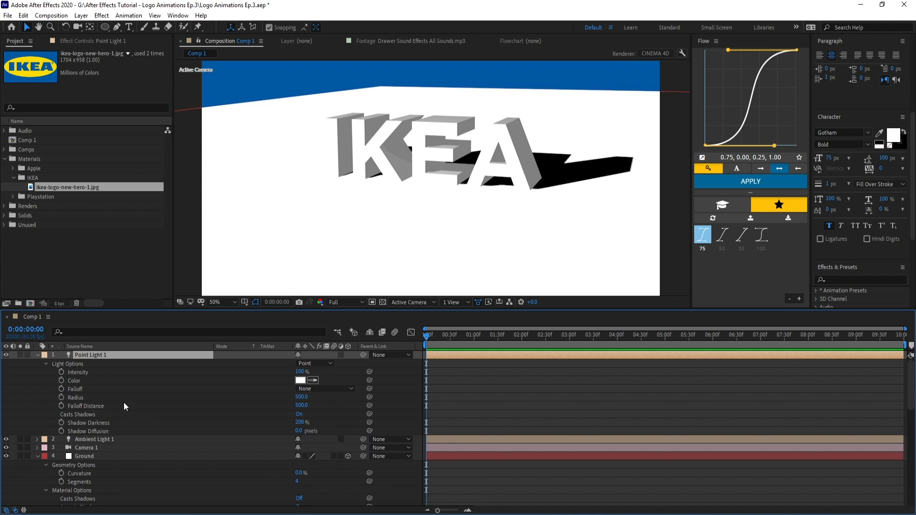
pyautogui.moveTo(299, 432); pyautogui.dragTo(343, 434)
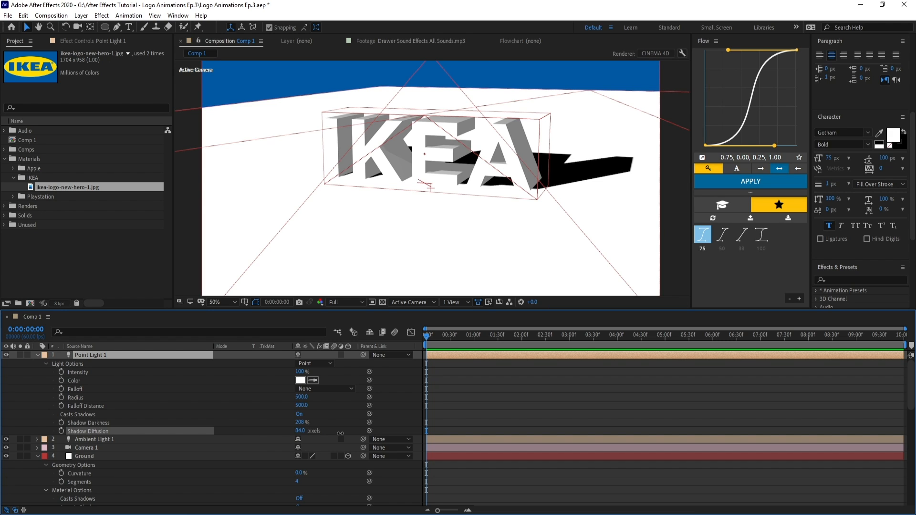
pyautogui.click(300, 422)
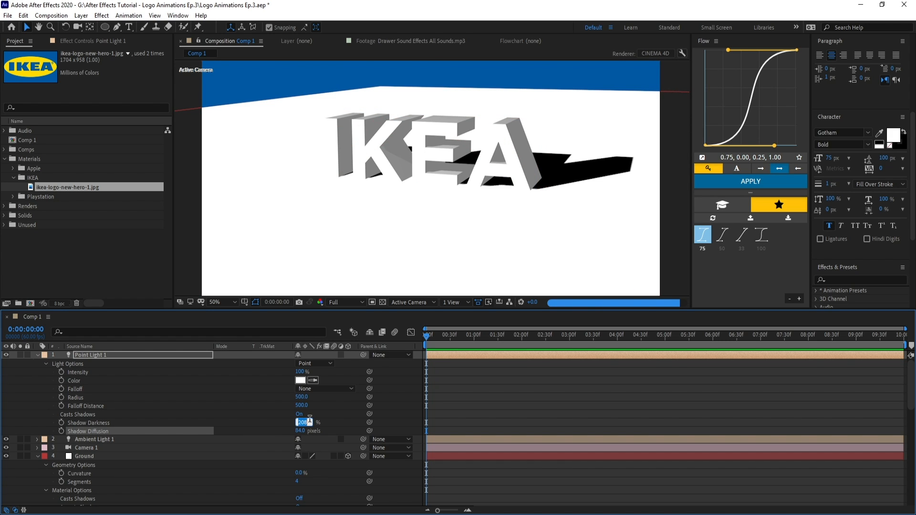
pyautogui.write('75')
pyautogui.press('Return')
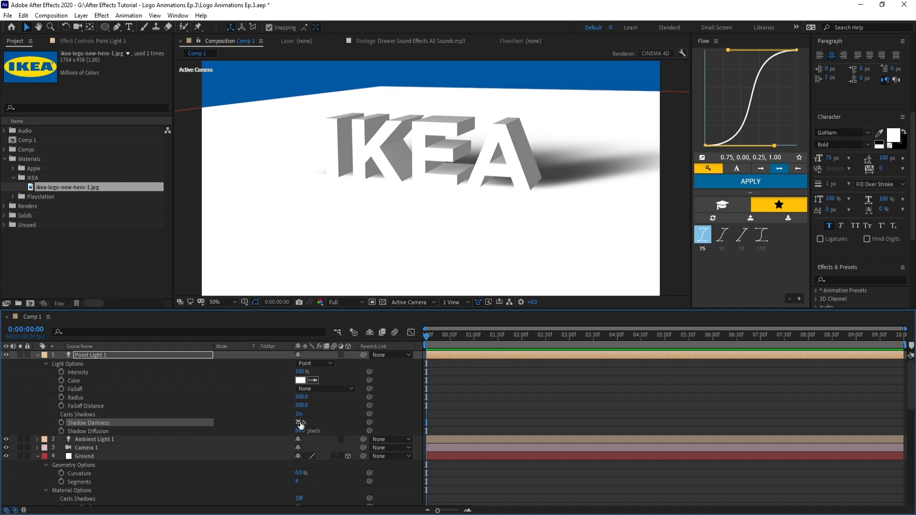
# Recolor the Ground solid by sampling the blue of the composition background.
pyautogui.scroll(-3, 99, 396)
pyautogui.click(98, 406)
pyautogui.hotkey('ctrl', 'alt', 'shift', 'j')
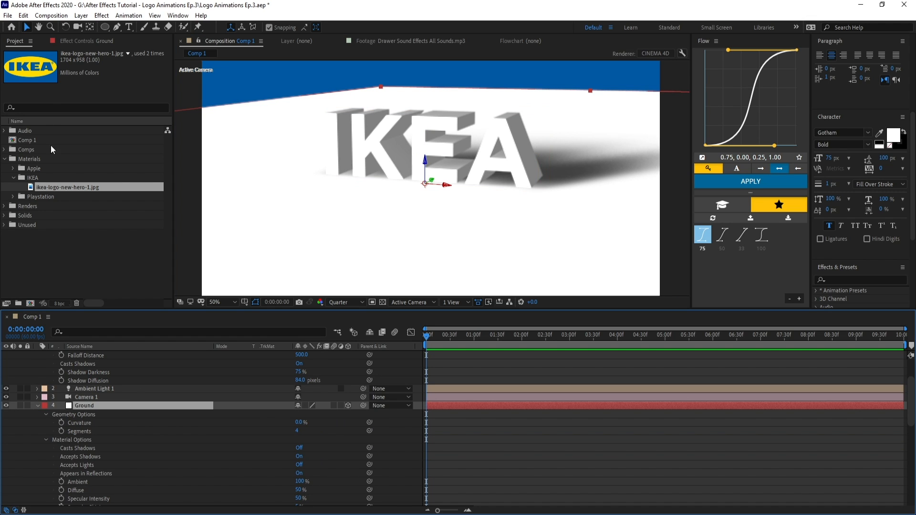
pyautogui.click(81, 16)
pyautogui.click(96, 34)
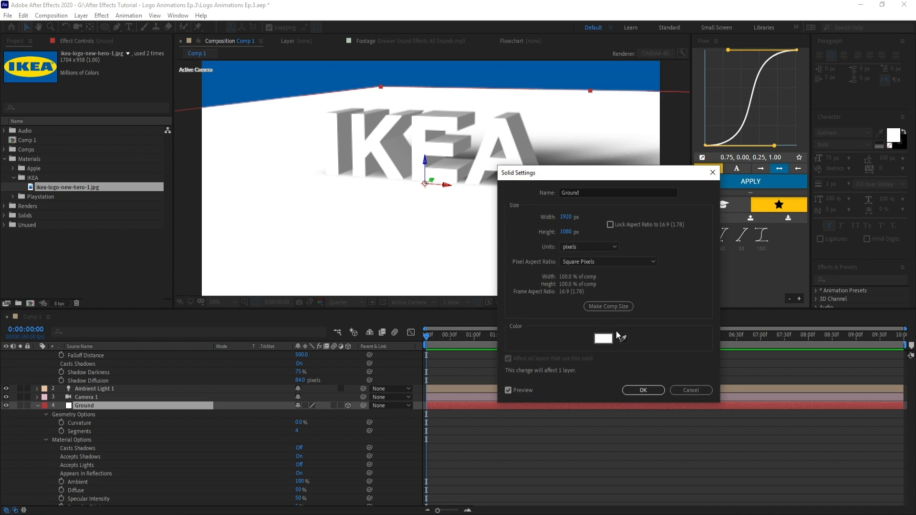
pyautogui.click(622, 338)
pyautogui.click(291, 80)
pyautogui.click(634, 392)
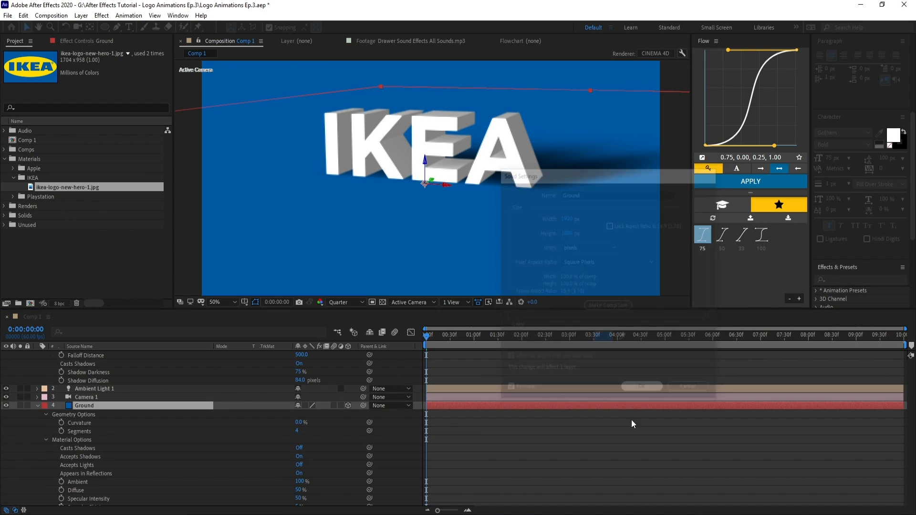
pyautogui.click(631, 420)
# Reduce the point light's Shadow Darkness slightly to lighten the shadow on the blue ground.
pyautogui.scroll(-2, 520, 197)
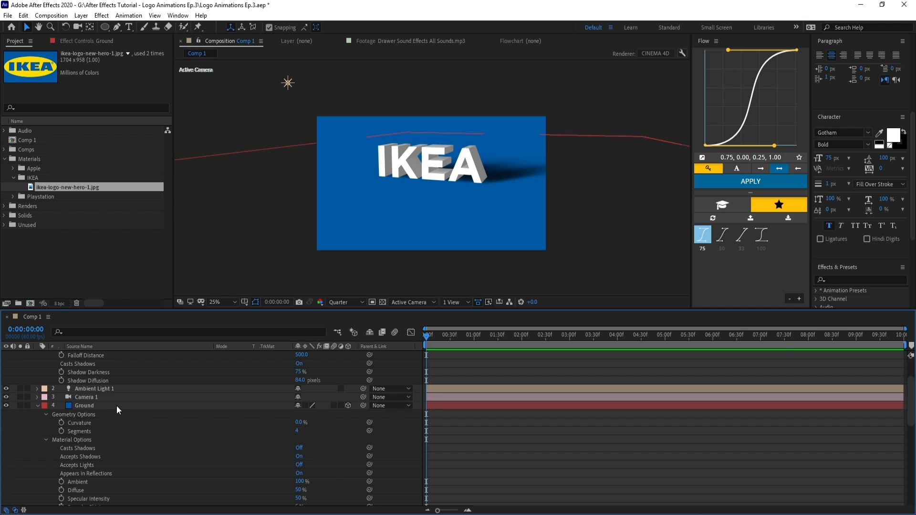
pyautogui.scroll(3, 120, 407)
pyautogui.moveTo(300, 422); pyautogui.dragTo(282, 431)
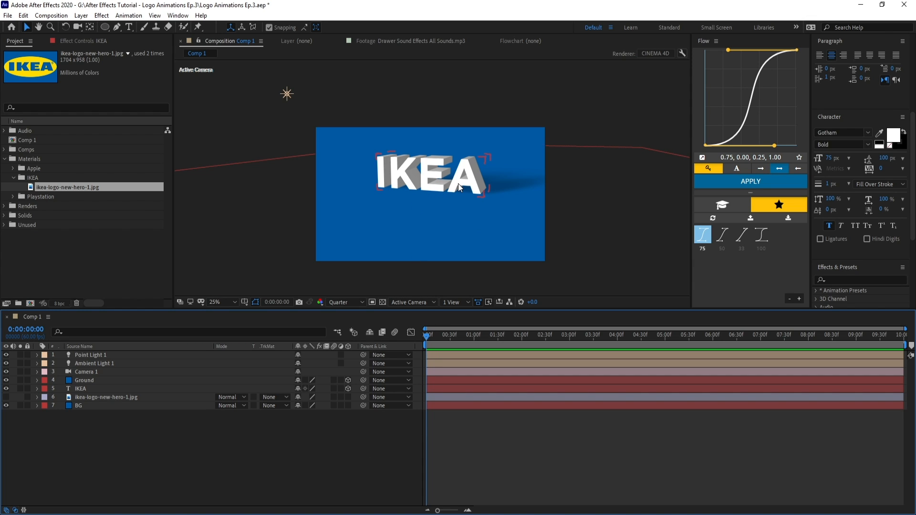
# Show the IKEA text's geometry options and draw a wide red ellipse shape beneath the text.
pyautogui.click(36, 389)
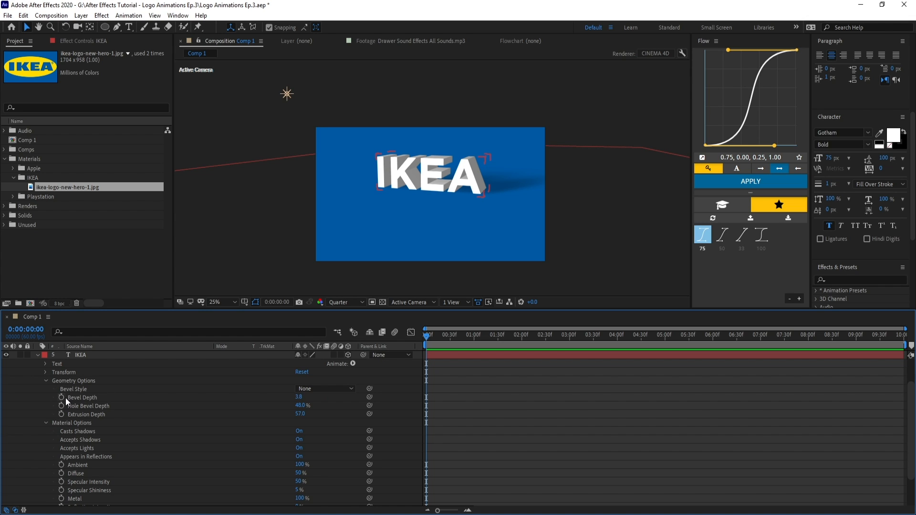
pyautogui.scroll(2, 87, 396)
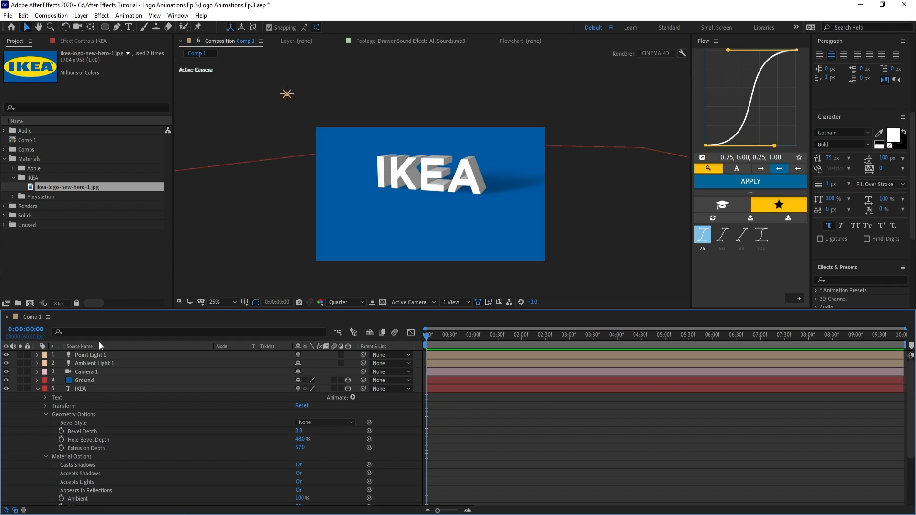
pyautogui.click(104, 28)
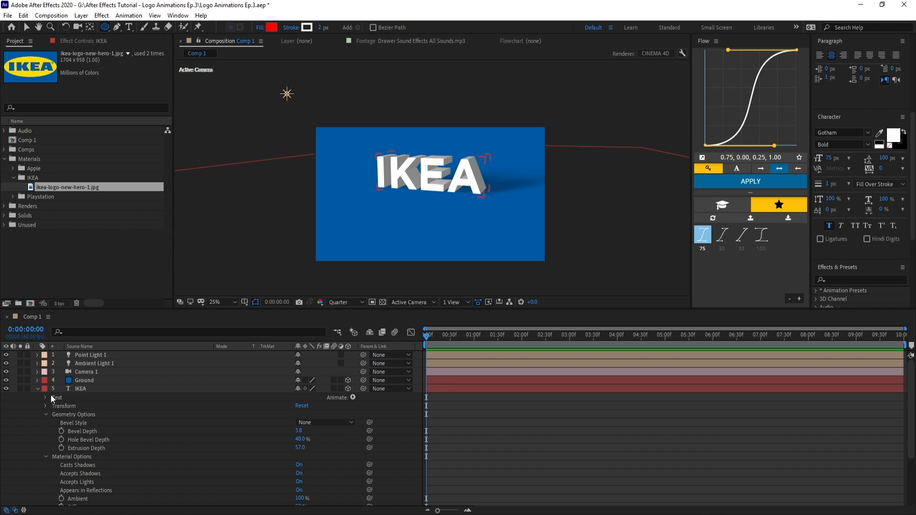
pyautogui.moveTo(387, 209); pyautogui.dragTo(486, 252)
pyautogui.press('v')
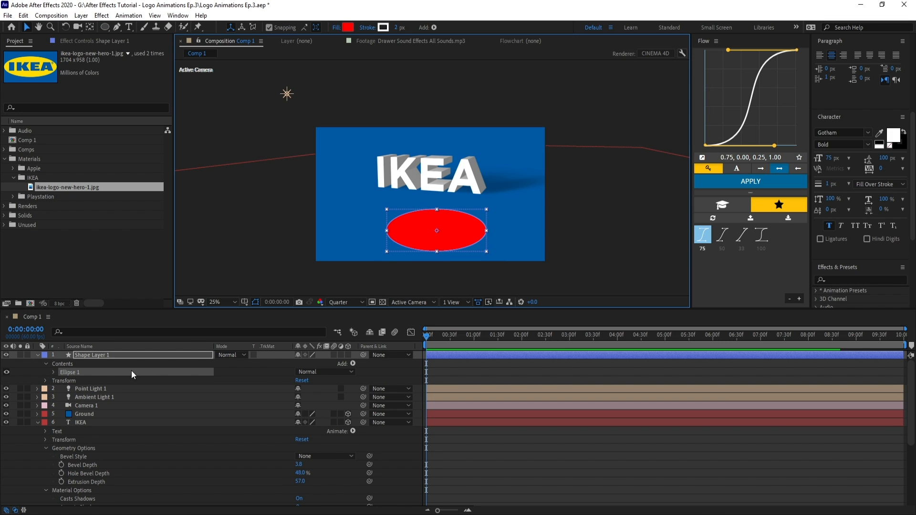
# Make the ellipse shape layer 3D and reveal its Geometry Options.
pyautogui.click(347, 355)
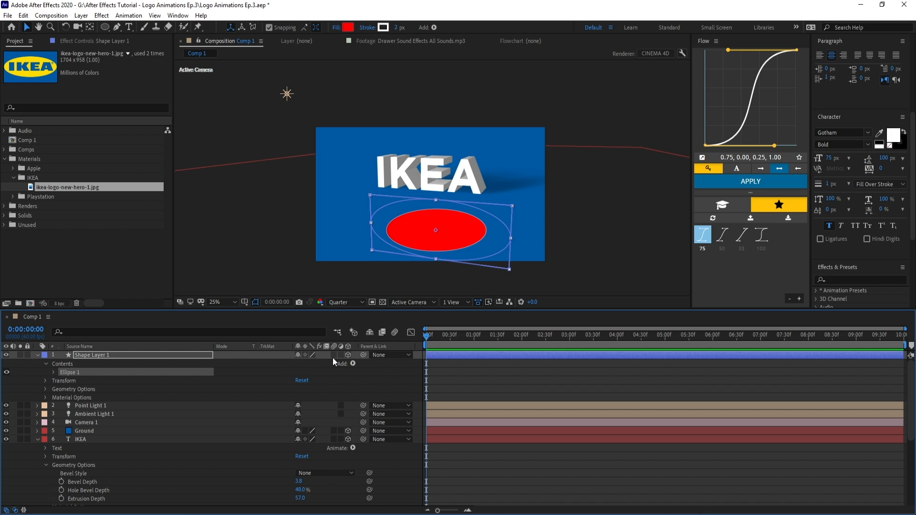
pyautogui.click(45, 389)
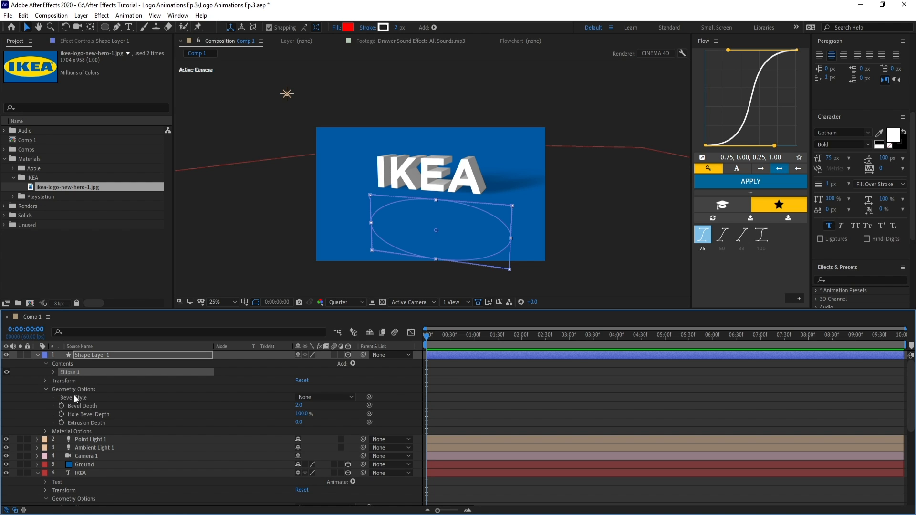
pyautogui.scroll(-3, 81, 411)
pyautogui.scroll(3, 89, 410)
pyautogui.scroll(-4, 100, 421)
pyautogui.scroll(4, 102, 419)
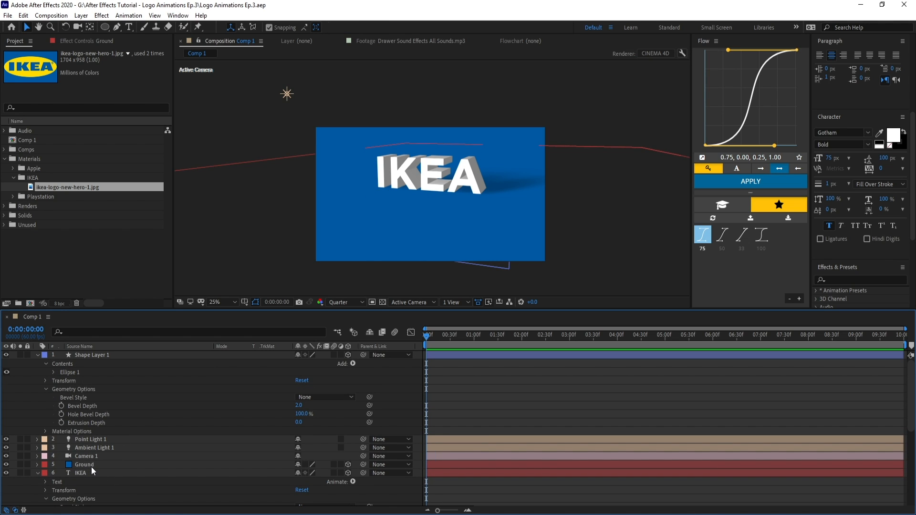
# Reveal the Ground layer's geometry and material options and change its solid color to dark red.
pyautogui.click(90, 466)
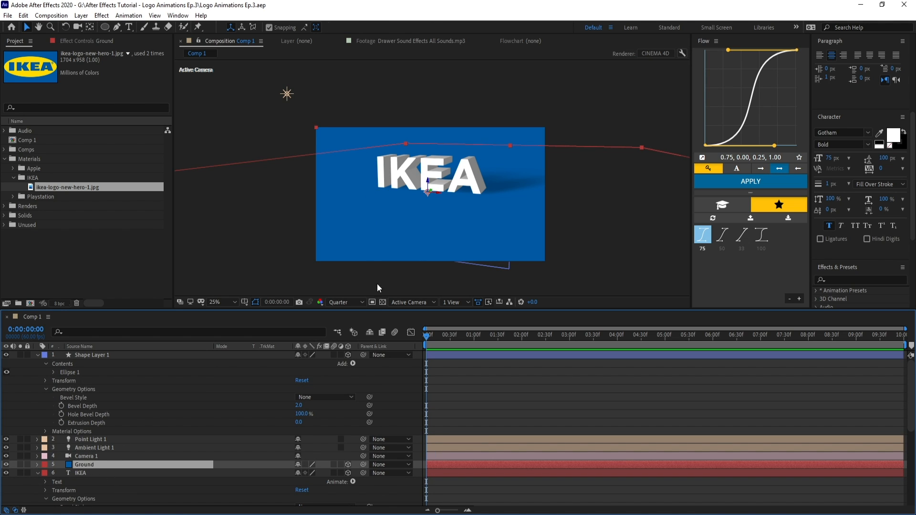
pyautogui.click(37, 464)
pyautogui.scroll(-5, 105, 434)
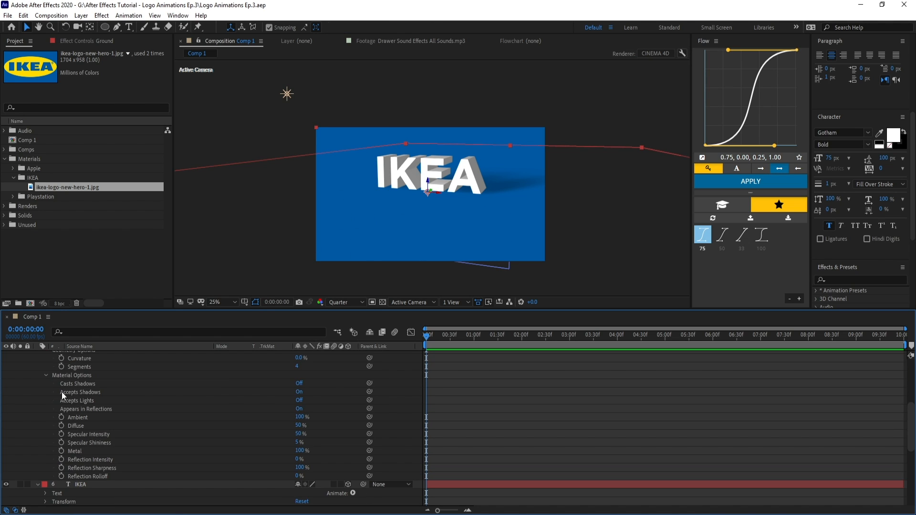
pyautogui.scroll(3, 64, 395)
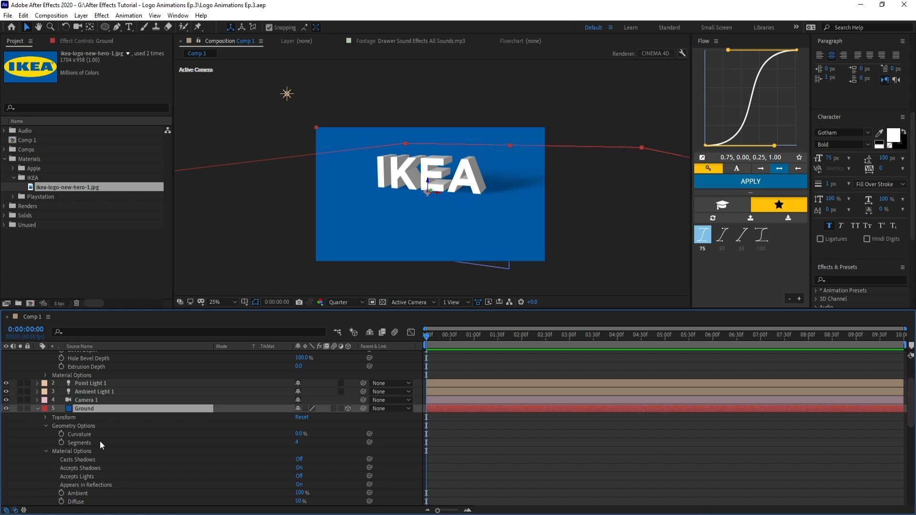
pyautogui.click(81, 15)
pyautogui.click(101, 36)
pyautogui.click(602, 338)
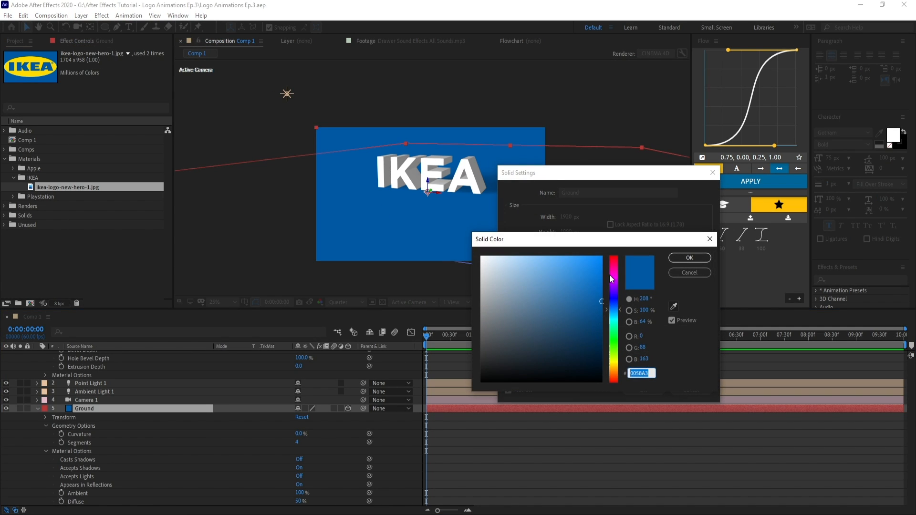
pyautogui.click(611, 258)
pyautogui.click(687, 258)
pyautogui.click(643, 390)
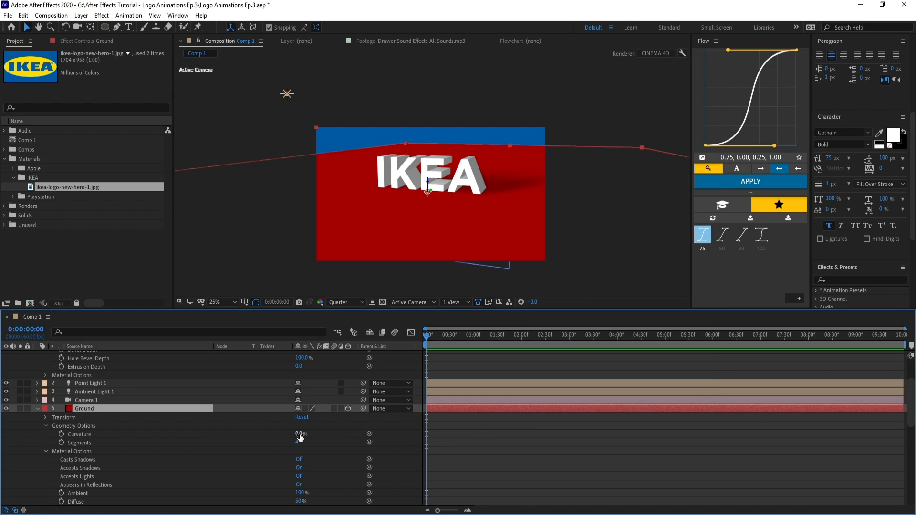
# Set the Ground layer's Curvature to 100% and its Segments to 52.
pyautogui.moveTo(298, 433); pyautogui.dragTo(343, 427)
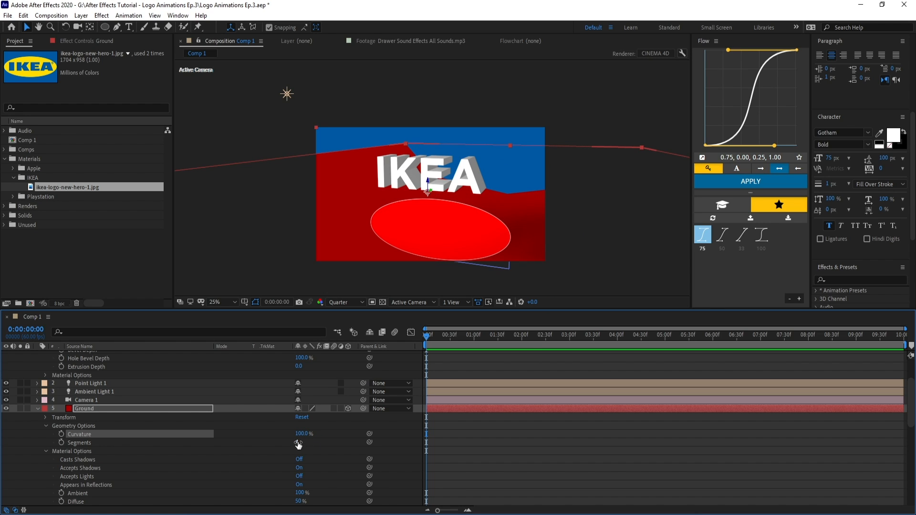
pyautogui.moveTo(298, 445); pyautogui.dragTo(462, 316)
pyautogui.scroll(2, 458, 291)
pyautogui.scroll(3, 214, 360)
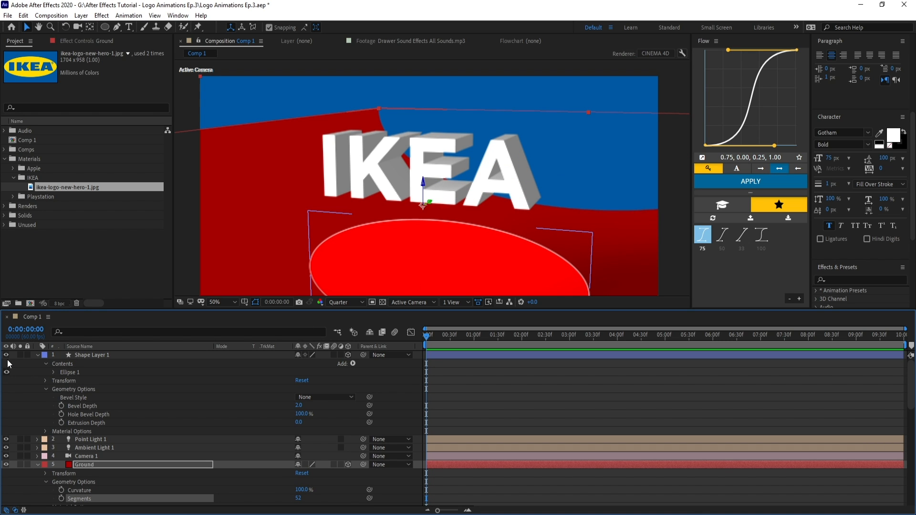
# Hide the ellipse shape layer and orbit the camera around the IKEA text to view the curved ground.
pyautogui.click(6, 356)
pyautogui.moveTo(503, 263); pyautogui.dragTo(466, 233)
pyautogui.scroll(-2, 383, 227)
pyautogui.press('c')
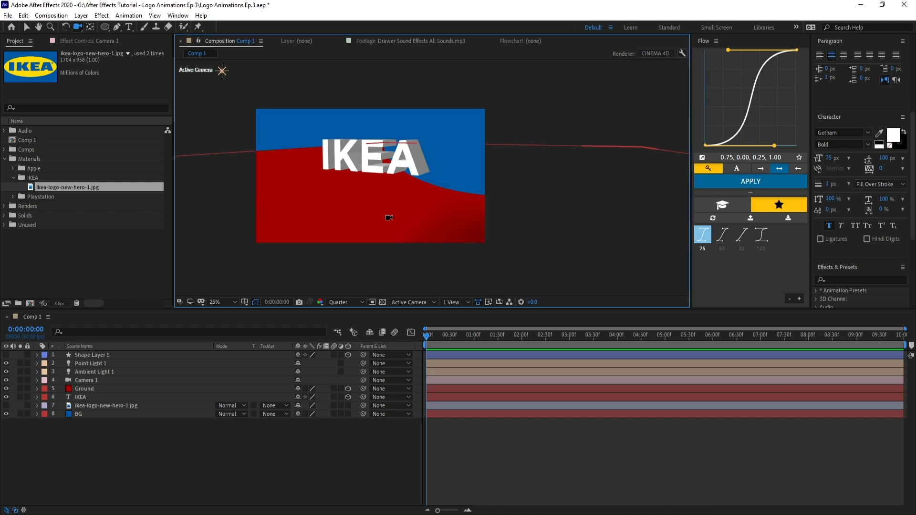
pyautogui.moveTo(398, 194); pyautogui.dragTo(419, 197)
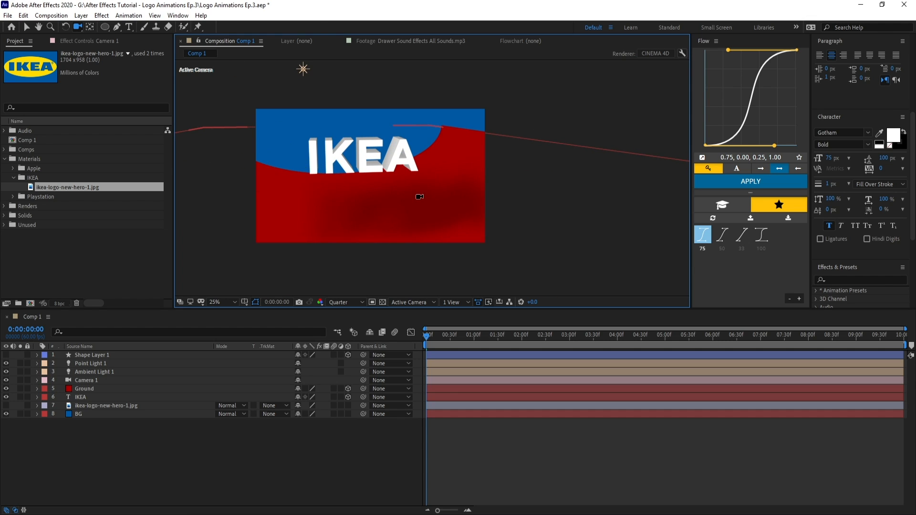
# Save the project and delete the ellipse shape, both lights, the camera, the Ground and the IKEA text layers.
pyautogui.press('v')
pyautogui.hotkey('ctrl', 's')
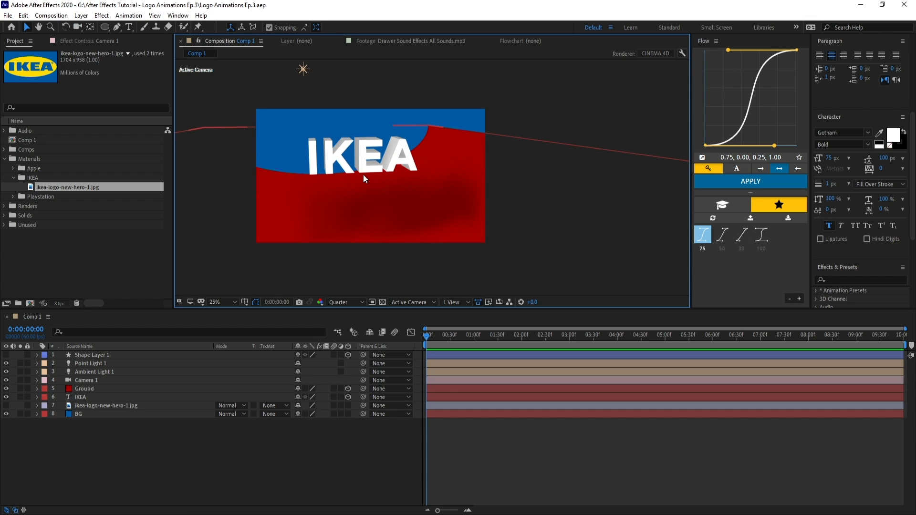
pyautogui.click(100, 354)
pyautogui.keyDown('shift'); pyautogui.click(98, 397); pyautogui.keyUp('shift')
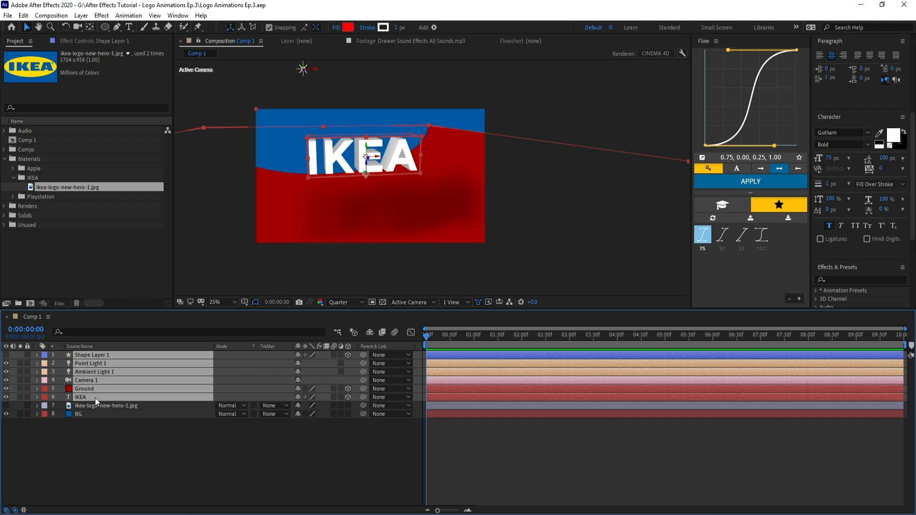
pyautogui.press('Delete')
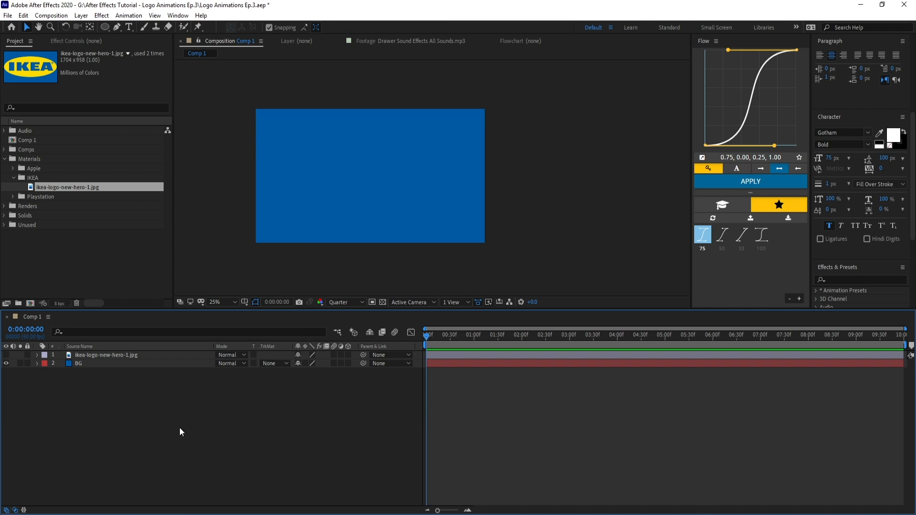
# Make the ikea-logo-new-hero-1.jpg layer visible, frame the logo in the composition view and save the project.
pyautogui.click(85, 357)
pyautogui.click(5, 355)
pyautogui.click(224, 419)
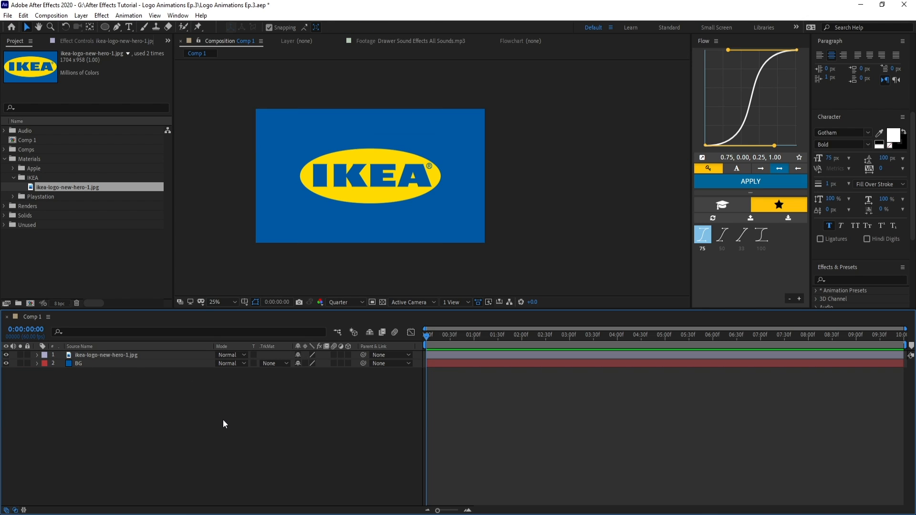
pyautogui.scroll(1, 377, 202)
pyautogui.moveTo(380, 196); pyautogui.dragTo(460, 204)
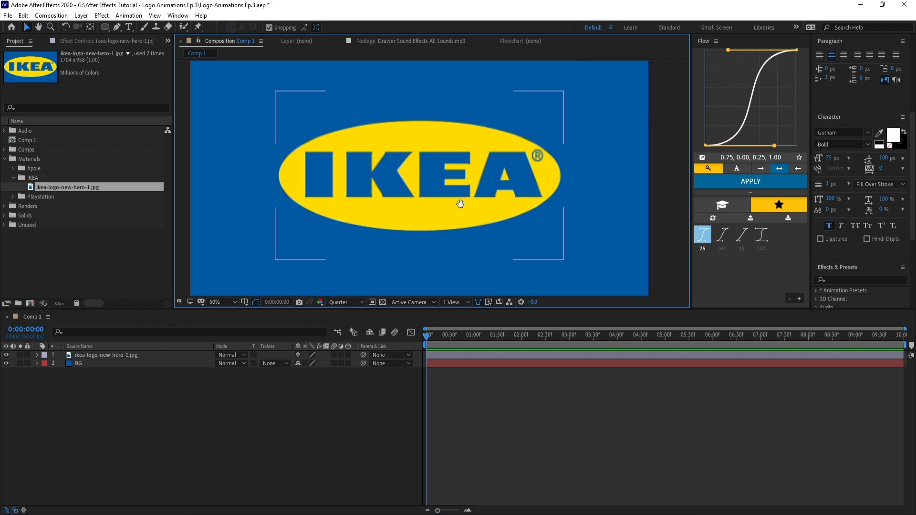
pyautogui.hotkey('ctrl', 's')
# Show the rulers in the composition view and set the preview resolution to Full.
pyautogui.click(155, 16)
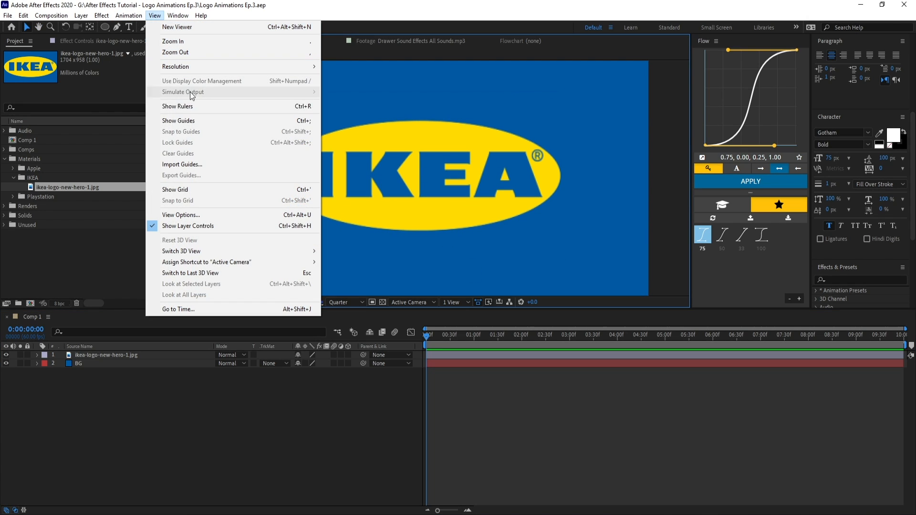
pyautogui.click(193, 113)
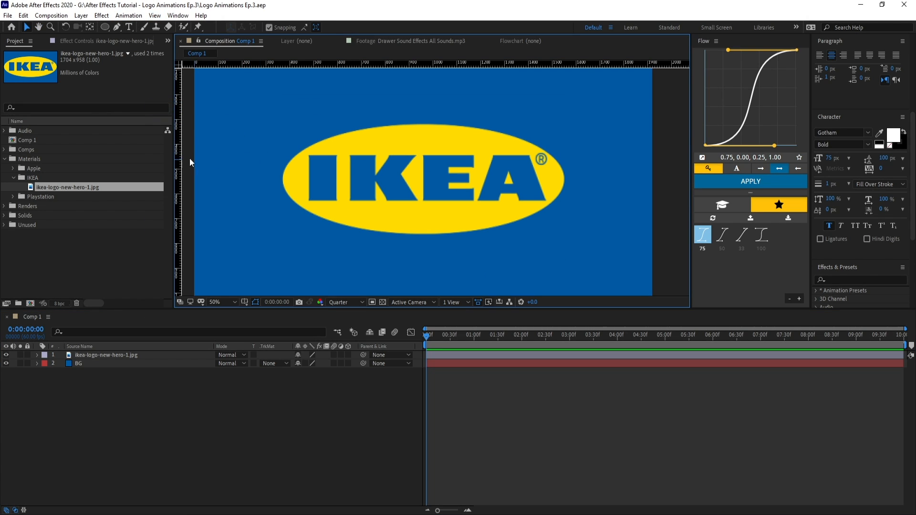
pyautogui.click(346, 302)
pyautogui.click(356, 311)
pyautogui.scroll(2, 401, 233)
pyautogui.moveTo(317, 211); pyautogui.dragTo(296, 211)
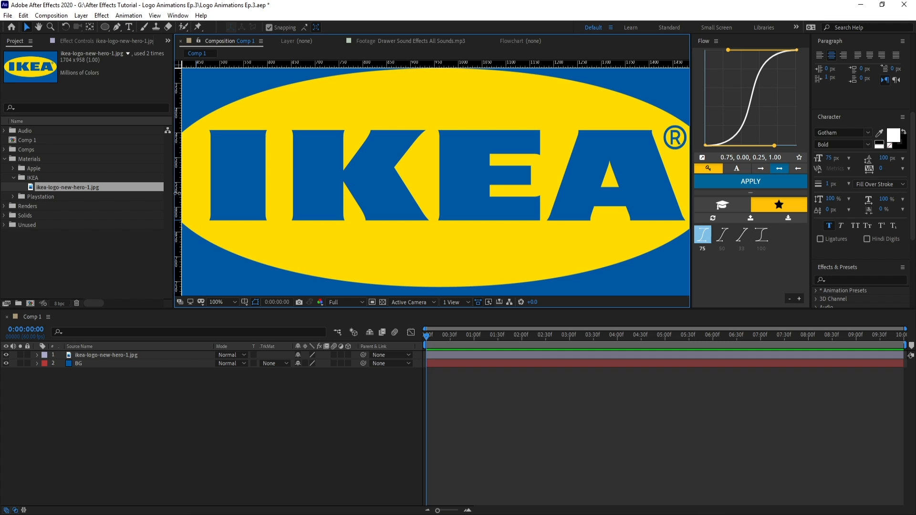
# Place horizontal guides along the upper and lower edges of the IKEA letters.
pyautogui.moveTo(328, 63); pyautogui.dragTo(330, 113)
pyautogui.moveTo(343, 219); pyautogui.dragTo(343, 221)
pyautogui.moveTo(389, 63); pyautogui.dragTo(403, 130)
# Place a vertical guide along the outer left edge of the letter I.
pyautogui.press('space')
pyautogui.moveTo(482, 201); pyautogui.dragTo(572, 183)
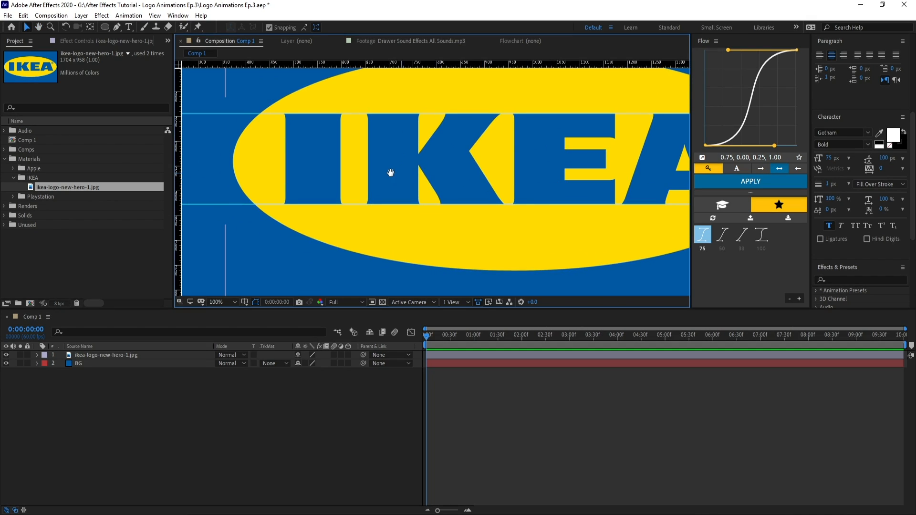
pyautogui.moveTo(390, 174); pyautogui.dragTo(372, 178)
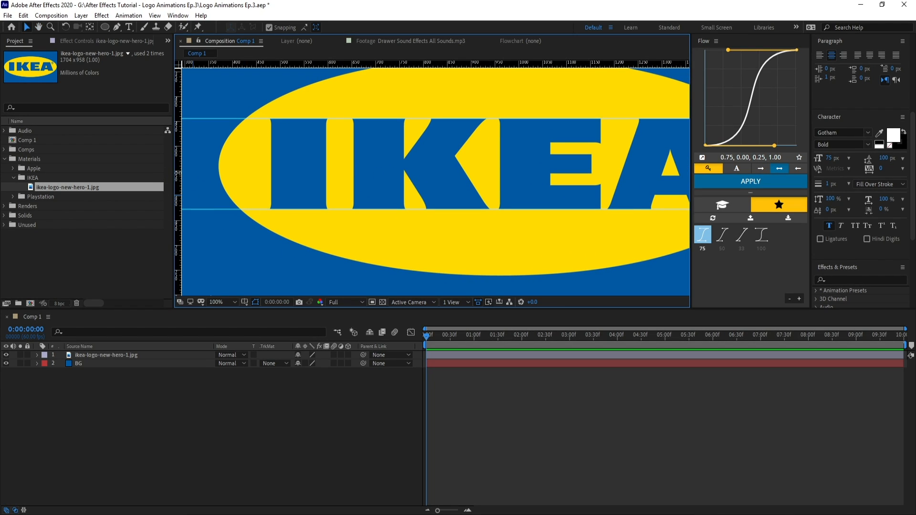
pyautogui.moveTo(178, 172)
pyautogui.mouseDown()
pyautogui.moveTo(210, 166)
pyautogui.moveTo(180, 181)
pyautogui.moveTo(271, 194)
pyautogui.mouseUp()
# Place vertical guides along both edges of the K's stem.
pyautogui.scroll(1, 254, 212)
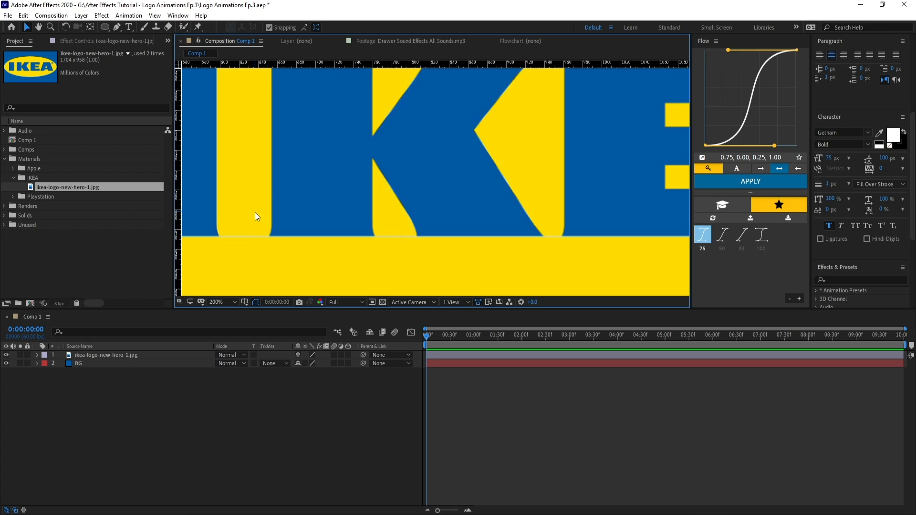
pyautogui.moveTo(203, 211); pyautogui.dragTo(435, 273)
pyautogui.scroll(-1, 358, 245)
pyautogui.moveTo(184, 206); pyautogui.dragTo(333, 200)
pyautogui.scroll(1, 357, 228)
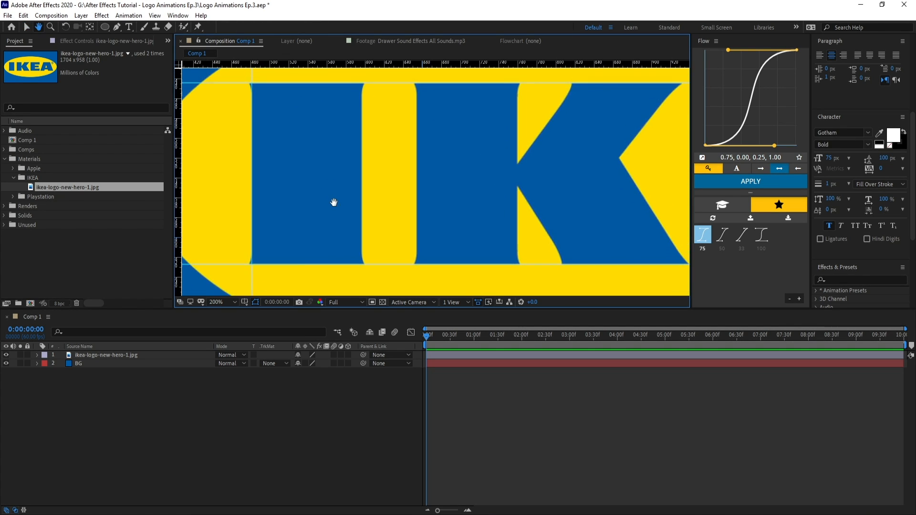
pyautogui.scroll(-1, 334, 201)
pyautogui.scroll(1, 353, 185)
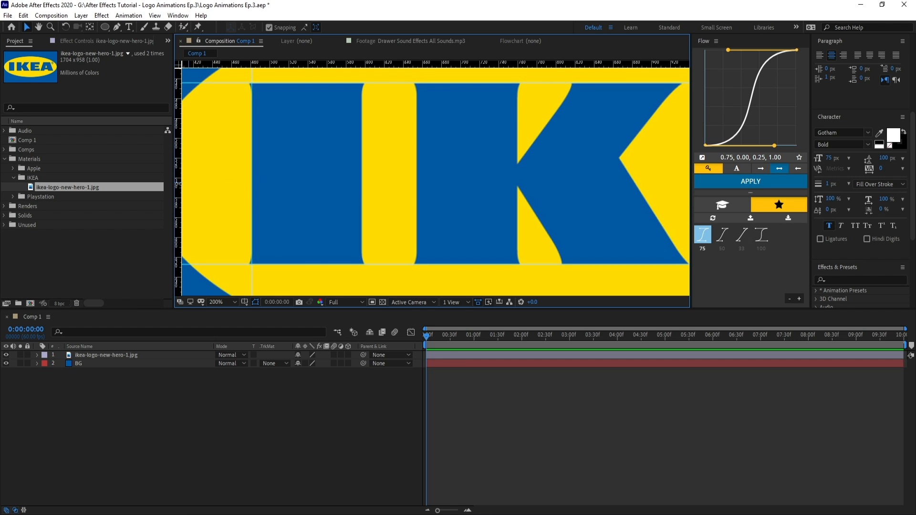
pyautogui.moveTo(179, 184); pyautogui.dragTo(417, 184)
pyautogui.moveTo(179, 184); pyautogui.dragTo(517, 184)
# Add vertical and horizontal guides along the remaining edges and inner corners of the K, E and A.
pyautogui.moveTo(573, 181); pyautogui.dragTo(398, 190)
pyautogui.moveTo(179, 239); pyautogui.dragTo(445, 239)
pyautogui.moveTo(587, 190); pyautogui.dragTo(302, 191)
pyautogui.moveTo(179, 273); pyautogui.dragTo(341, 272)
pyautogui.moveTo(179, 244); pyautogui.dragTo(411, 244)
pyautogui.moveTo(179, 244); pyautogui.dragTo(347, 244)
pyautogui.moveTo(398, 64); pyautogui.dragTo(397, 205)
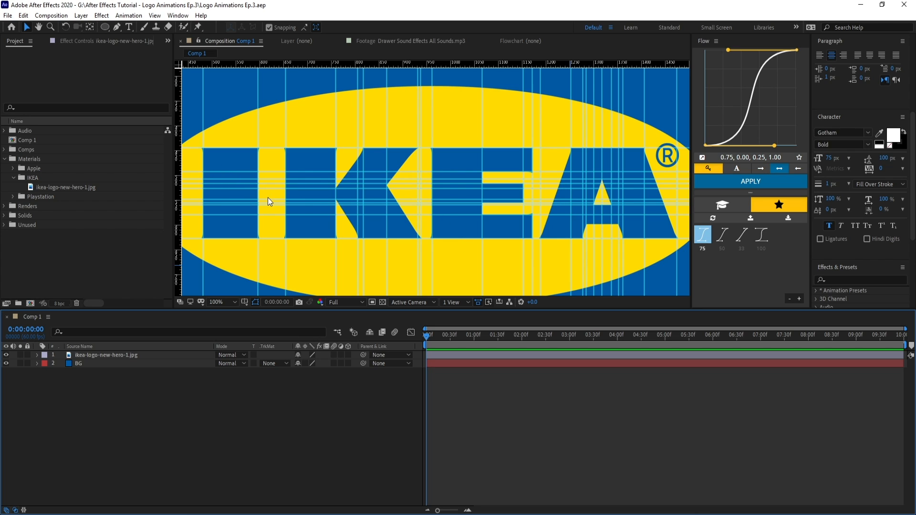
# Activate the Pen tool, frame the logo's letter I and turn on snapping to guides.
pyautogui.press('g')
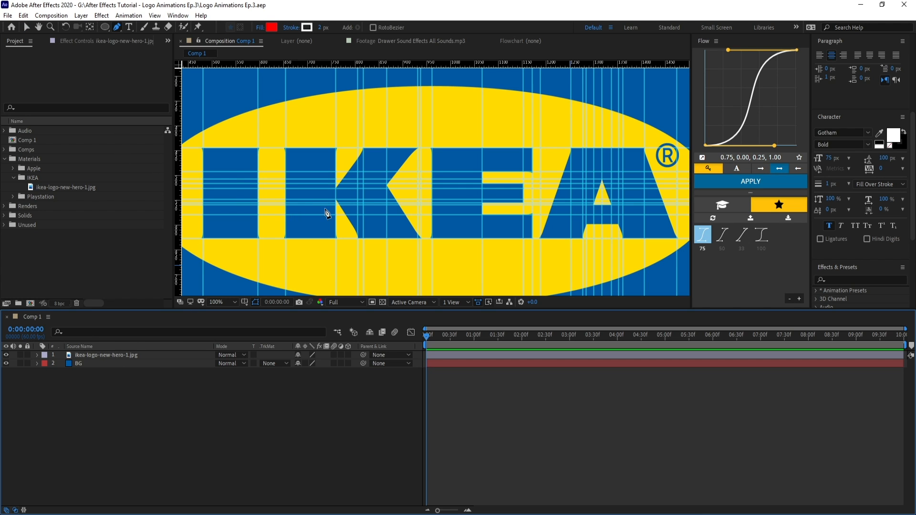
pyautogui.scroll(3, 352, 184)
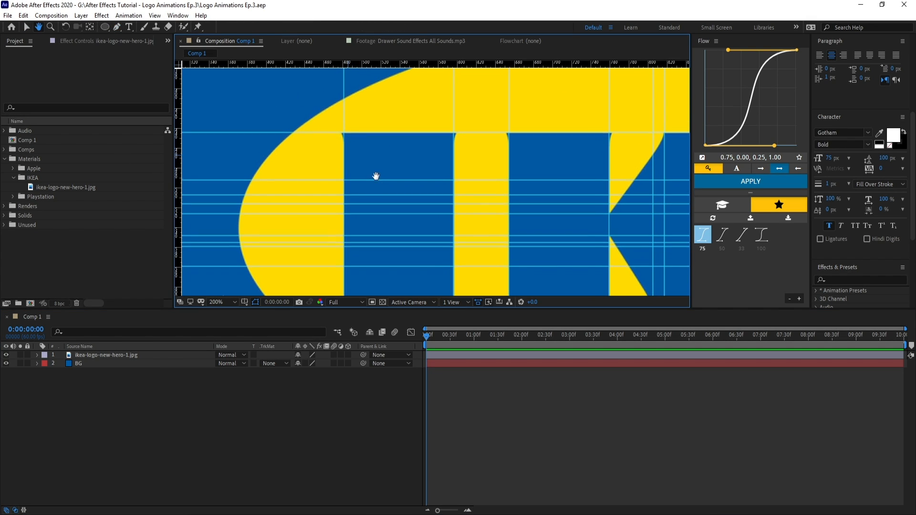
pyautogui.moveTo(347, 154); pyautogui.dragTo(373, 176)
pyautogui.click(150, 18)
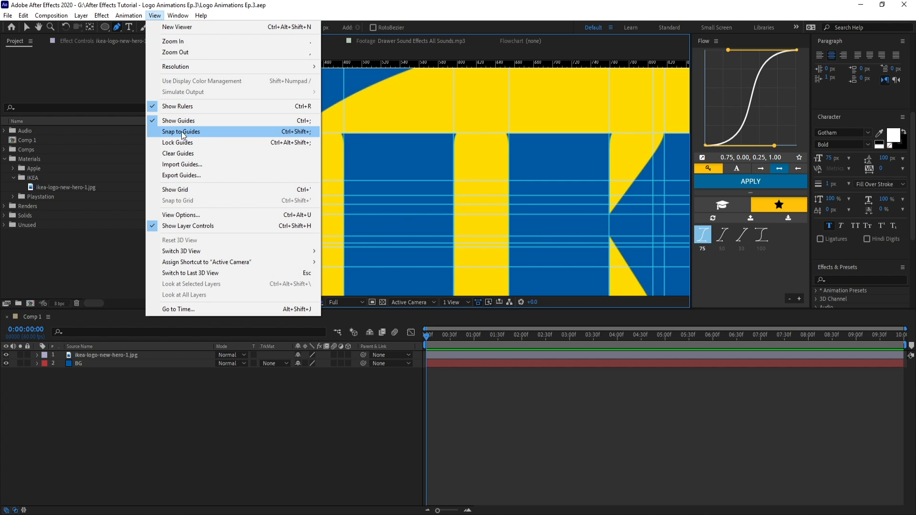
pyautogui.click(181, 132)
# Trace the letter I as a four-cornered red shape with the Pen tool, snapping its points to the guides.
pyautogui.click(359, 124)
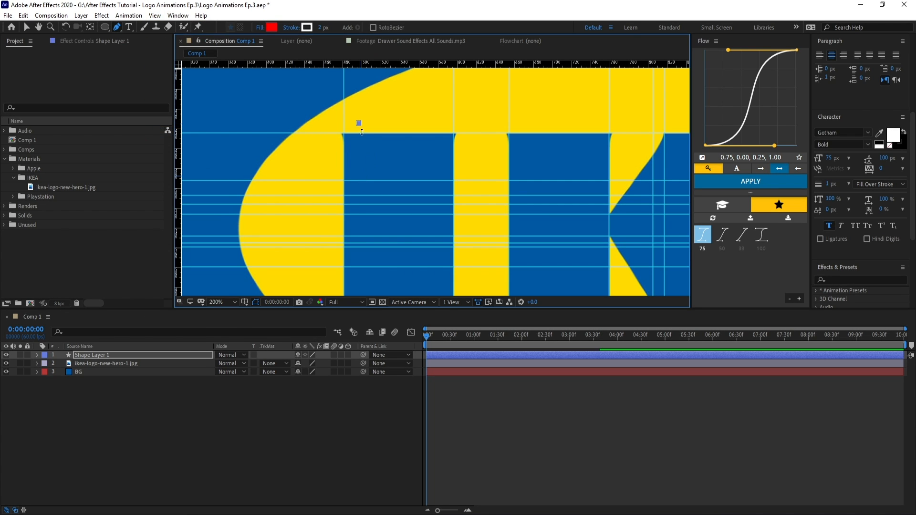
pyautogui.moveTo(359, 124); pyautogui.dragTo(349, 133)
pyautogui.moveTo(360, 261); pyautogui.dragTo(343, 201)
pyautogui.click(331, 250)
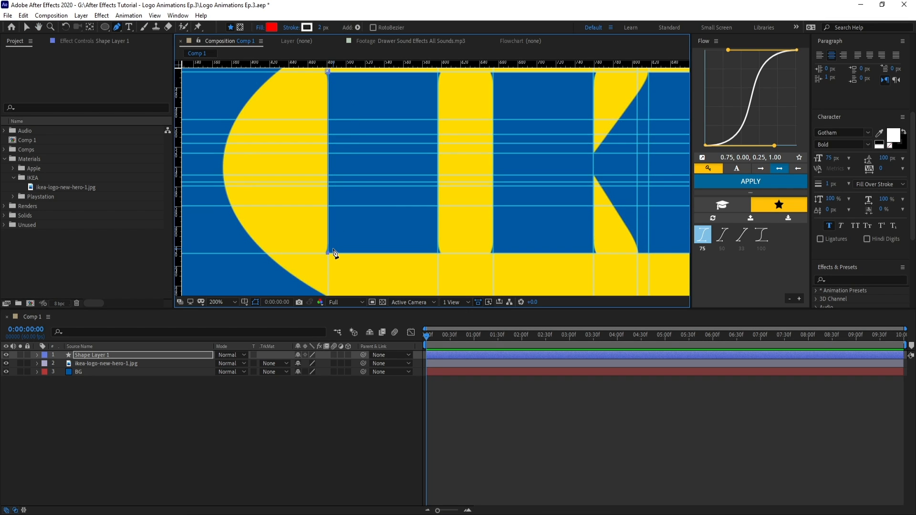
pyautogui.click(437, 252)
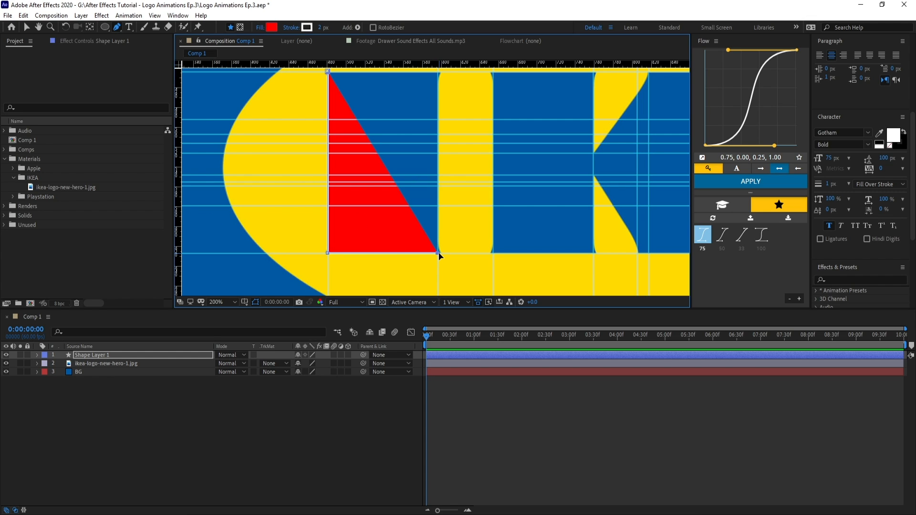
pyautogui.scroll(1, 431, 73)
pyautogui.click(438, 74)
pyautogui.moveTo(437, 74); pyautogui.dragTo(437, 85)
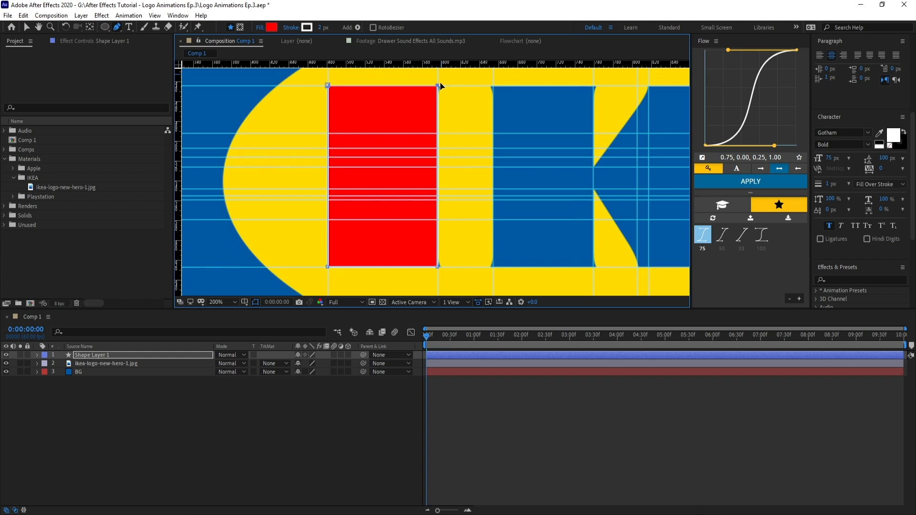
# Hide Shape Layer 1 and start a K path on it with a Pen point at the K's upper-left corner.
pyautogui.click(6, 355)
pyautogui.moveTo(431, 248); pyautogui.dragTo(332, 238)
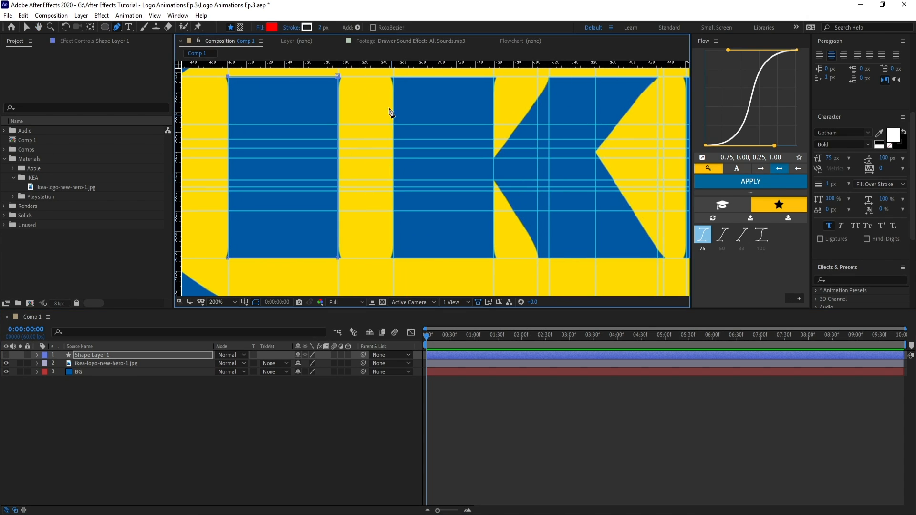
pyautogui.moveTo(393, 91); pyautogui.dragTo(397, 131)
pyautogui.click(113, 357)
pyautogui.press('v')
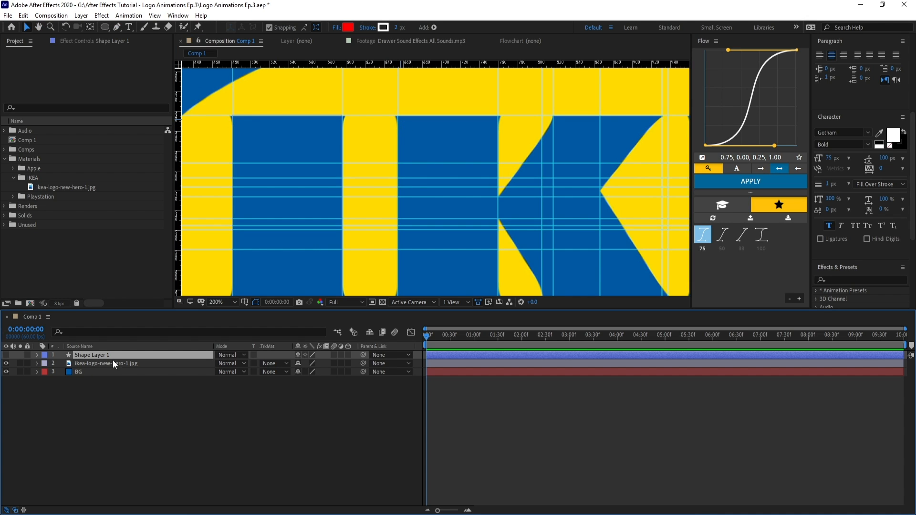
pyautogui.click(405, 124)
pyautogui.press('g')
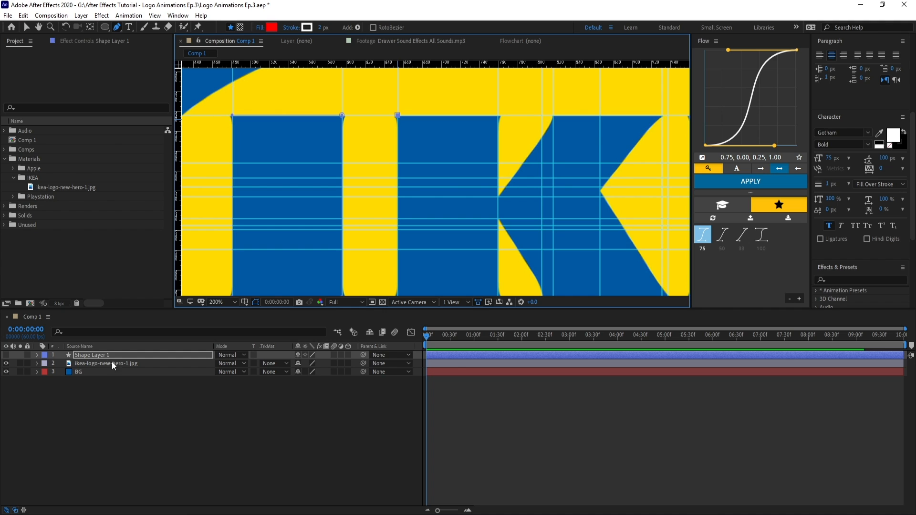
pyautogui.click(102, 354)
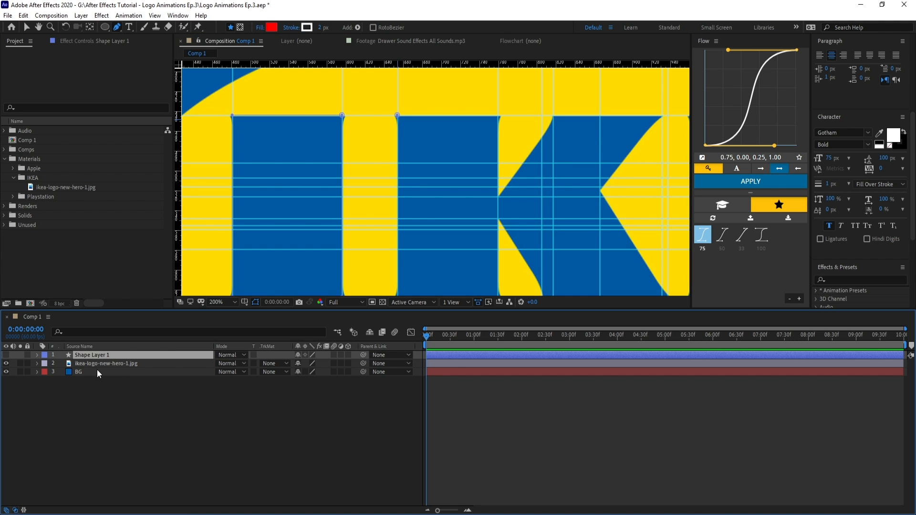
# Trace the K's outline down its stem, along the stem's base, up to the lower inner notch and down to the leg.
pyautogui.click(397, 115)
pyautogui.click(382, 251)
pyautogui.click(482, 251)
pyautogui.click(482, 173)
pyautogui.click(527, 252)
pyautogui.click(549, 215)
pyautogui.moveTo(567, 240); pyautogui.dragTo(524, 256)
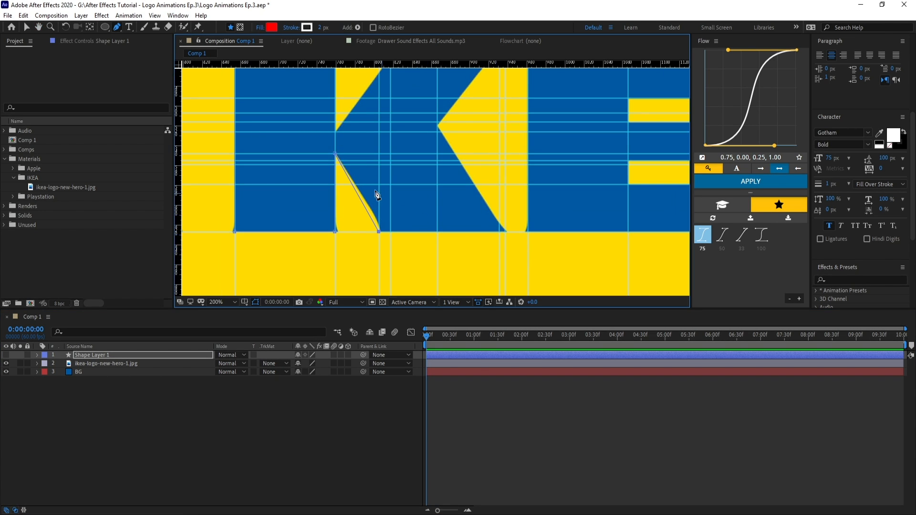
# Continue the K's outline from the leg's lower-left corner to its lower-right corner and the right-hand inner vertex.
pyautogui.moveTo(375, 191); pyautogui.dragTo(487, 292)
pyautogui.moveTo(425, 200); pyautogui.dragTo(510, 194)
pyautogui.moveTo(539, 159); pyautogui.dragTo(406, 166)
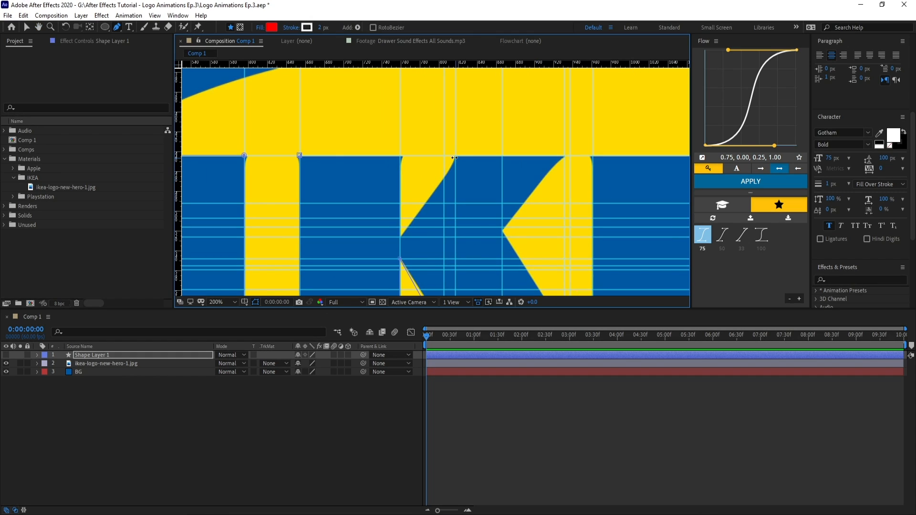
pyautogui.moveTo(475, 186); pyautogui.dragTo(307, 169)
pyautogui.moveTo(602, 191); pyautogui.dragTo(444, 161)
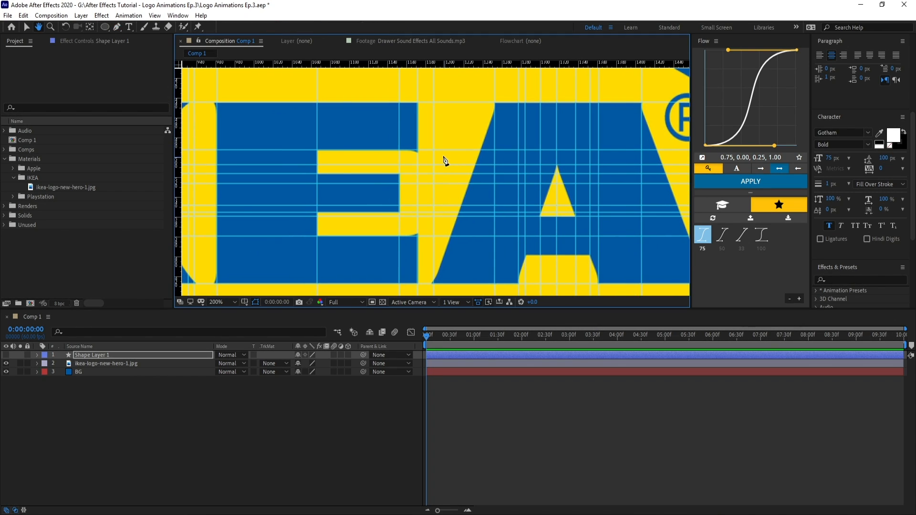
pyautogui.moveTo(345, 205); pyautogui.dragTo(561, 202)
pyautogui.press('g')
pyautogui.click(450, 253)
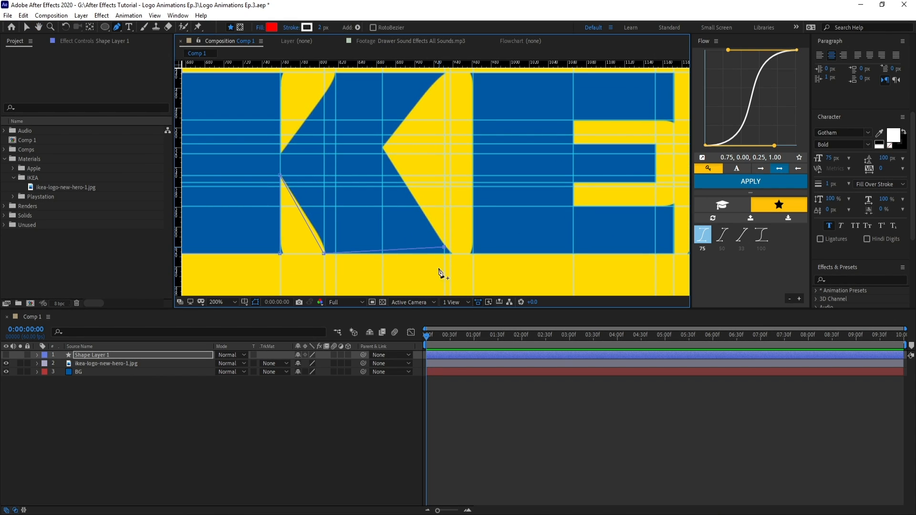
pyautogui.click(383, 144)
pyautogui.moveTo(675, 191)
pyautogui.mouseDown()
pyautogui.moveTo(599, 190)
pyautogui.moveTo(327, 255)
pyautogui.mouseUp()
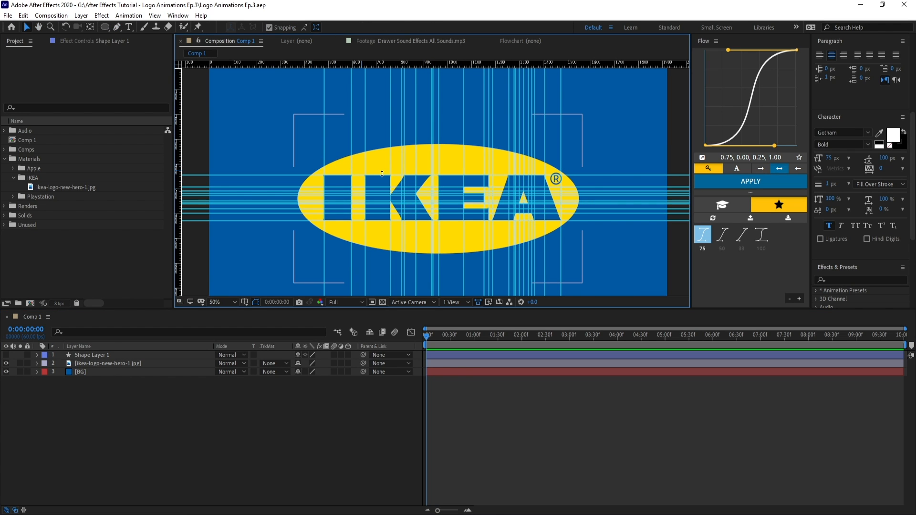
# Hide the rulers and export the guides as a guide template file named "ikea hgujises".
pyautogui.hotkey('ctrl', 'r')
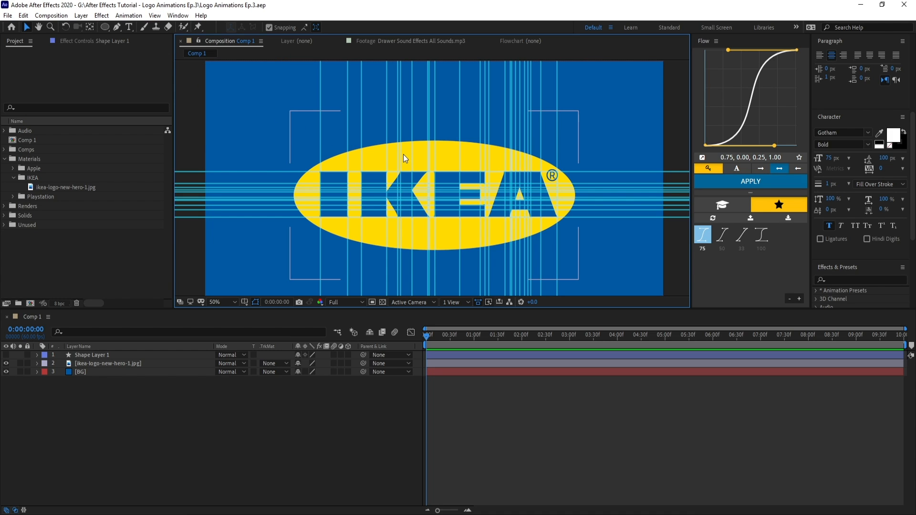
pyautogui.click(154, 18)
pyautogui.click(195, 174)
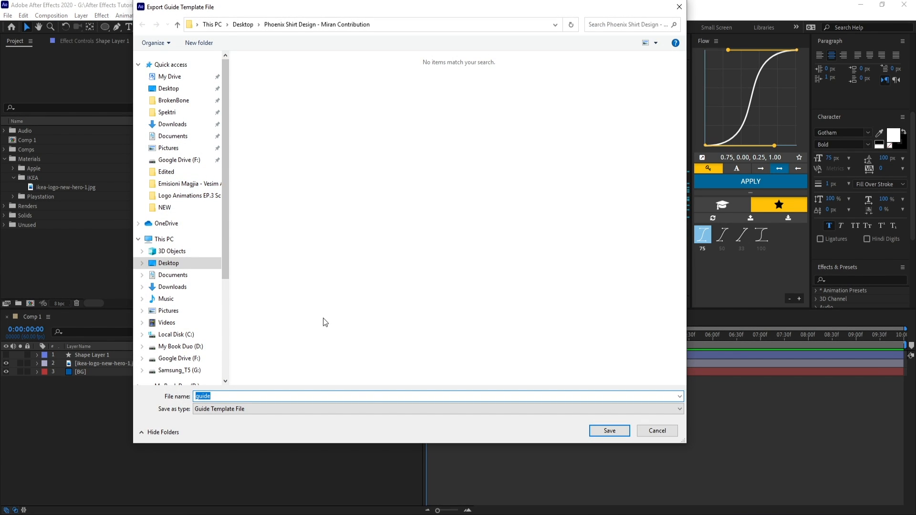
pyautogui.write('ikea hgujises')
pyautogui.click(598, 431)
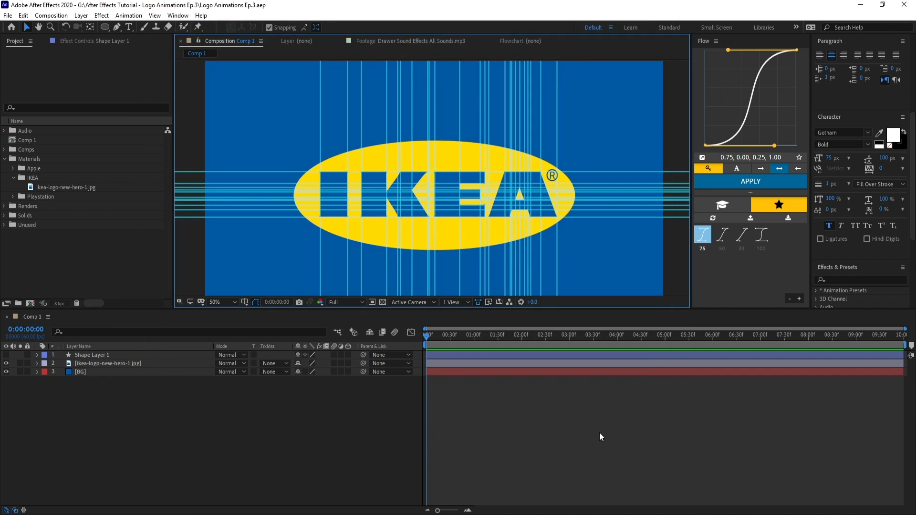
# Clear all guides from the composition view and re-import them from the exported guide template file.
pyautogui.click(154, 15)
pyautogui.click(186, 152)
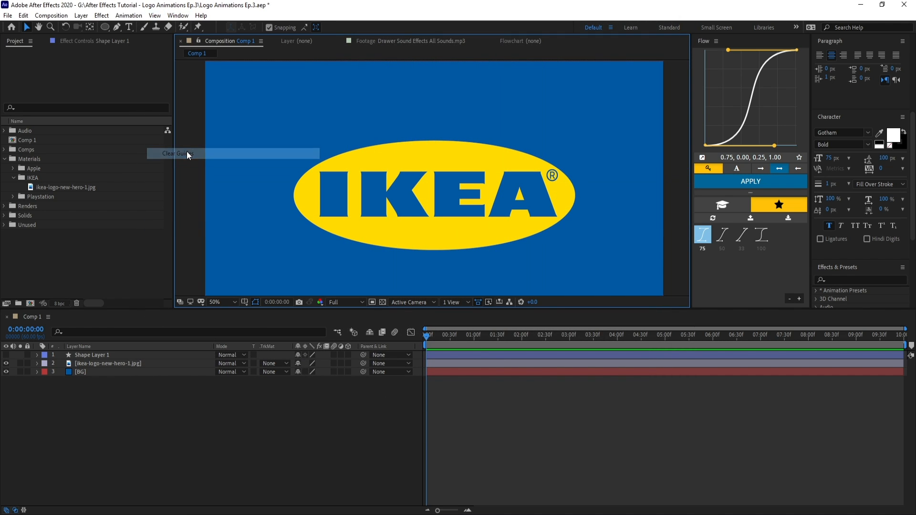
pyautogui.click(155, 15)
pyautogui.click(198, 165)
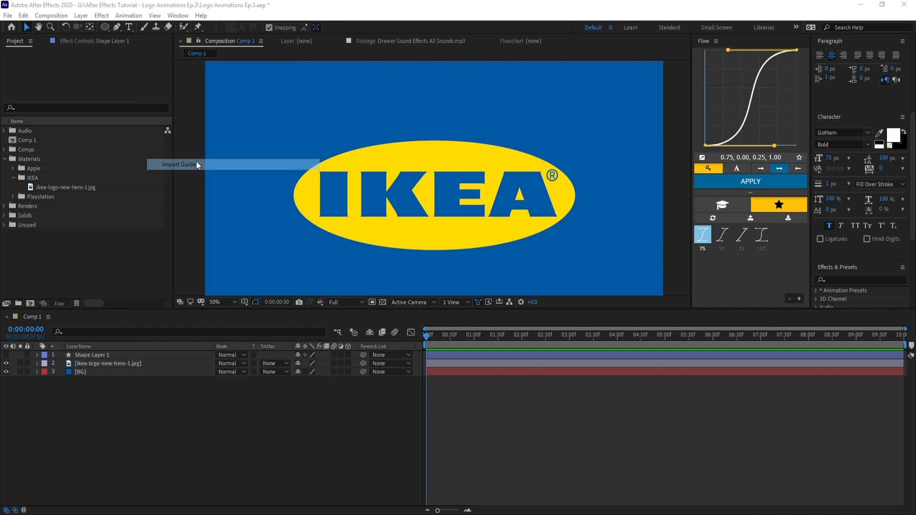
pyautogui.doubleClick(276, 103)
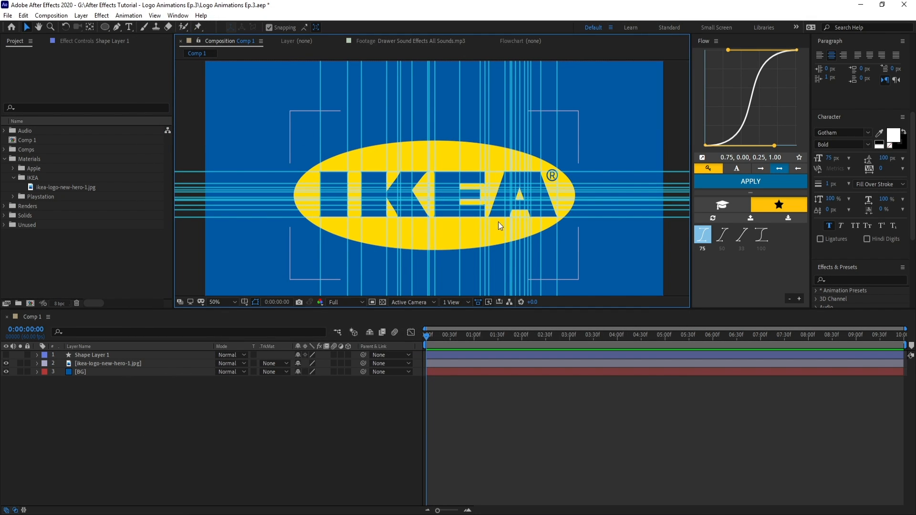
# Clear the re-imported guides from the composition view.
pyautogui.click(154, 15)
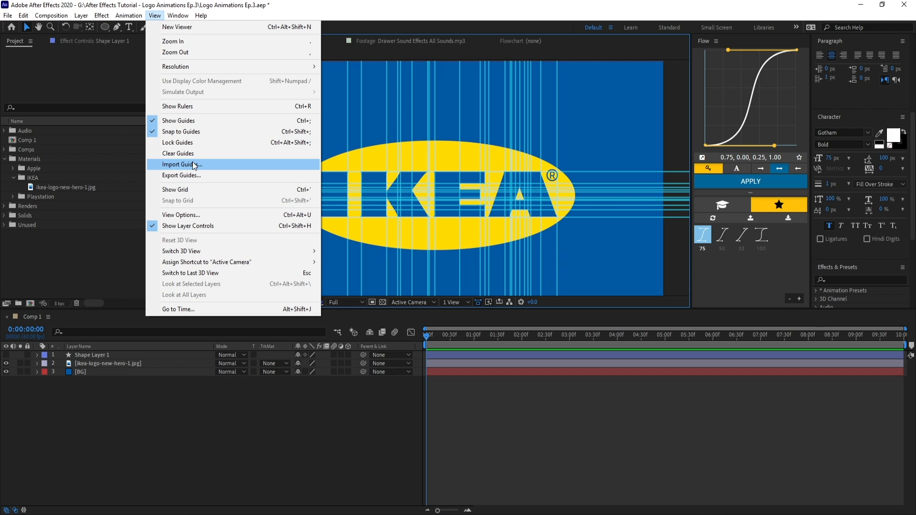
pyautogui.click(189, 157)
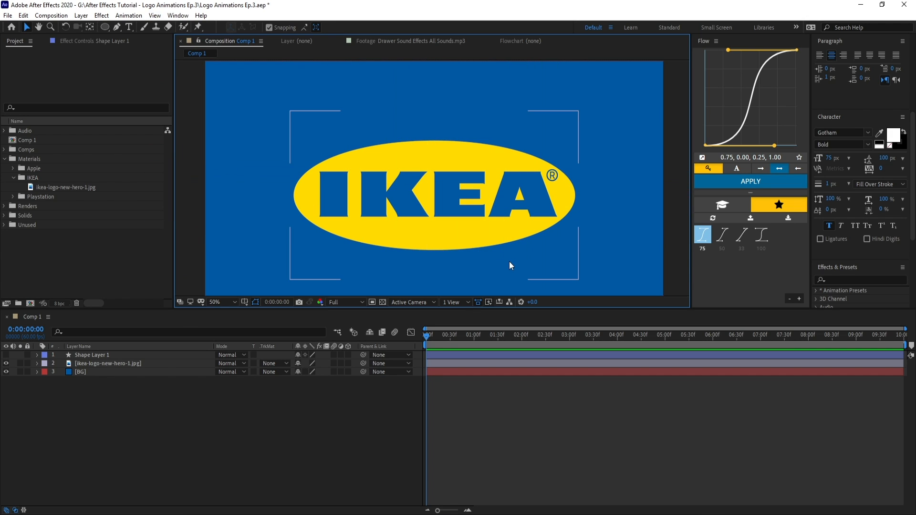
# Filter Shape Layer 1 for "stroke", delete Stroke 1 from all five shape groups, and clear the filter.
pyautogui.click(136, 356)
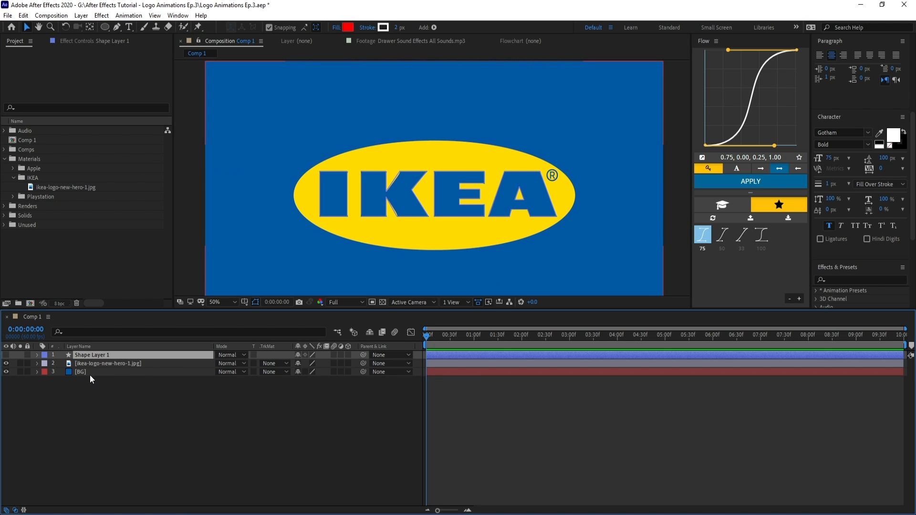
pyautogui.click(146, 334)
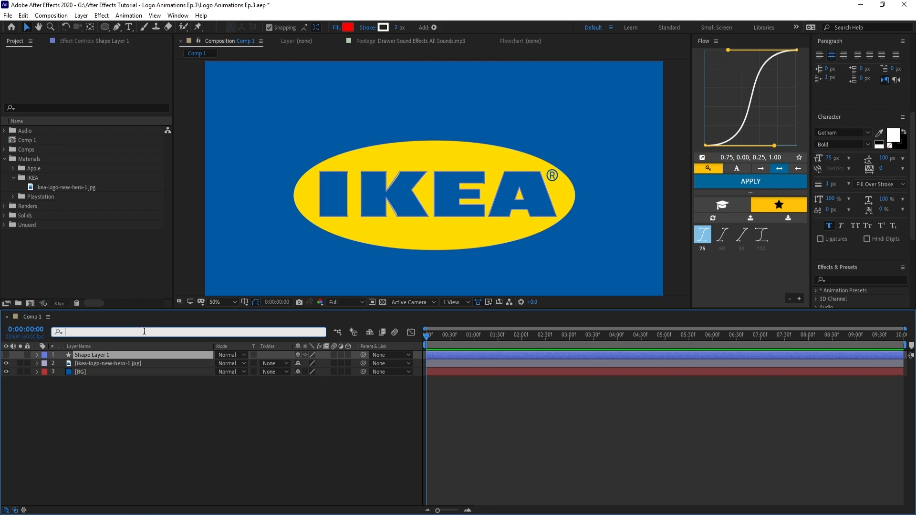
pyautogui.write('stroke')
pyautogui.press('Return')
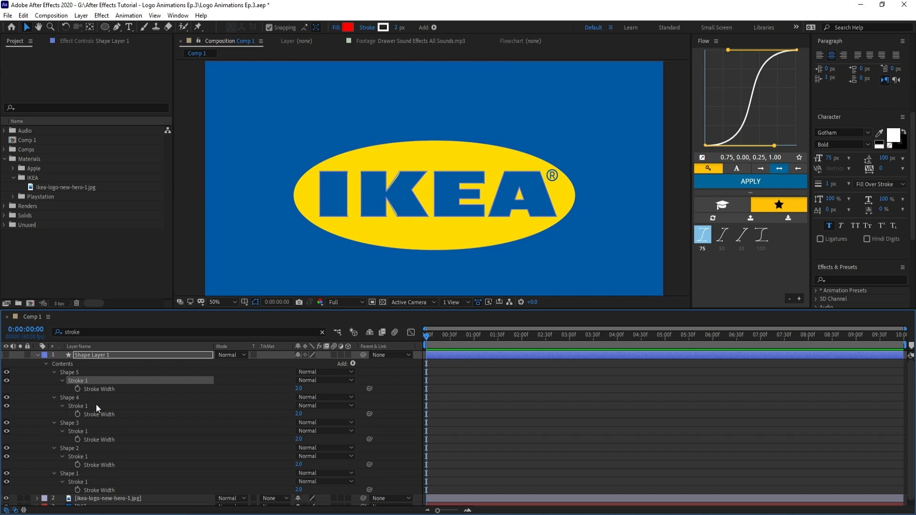
pyautogui.keyDown('ctrl'); pyautogui.click(81, 456); pyautogui.keyUp('ctrl')
pyautogui.keyDown('ctrl'); pyautogui.click(84, 481); pyautogui.keyUp('ctrl')
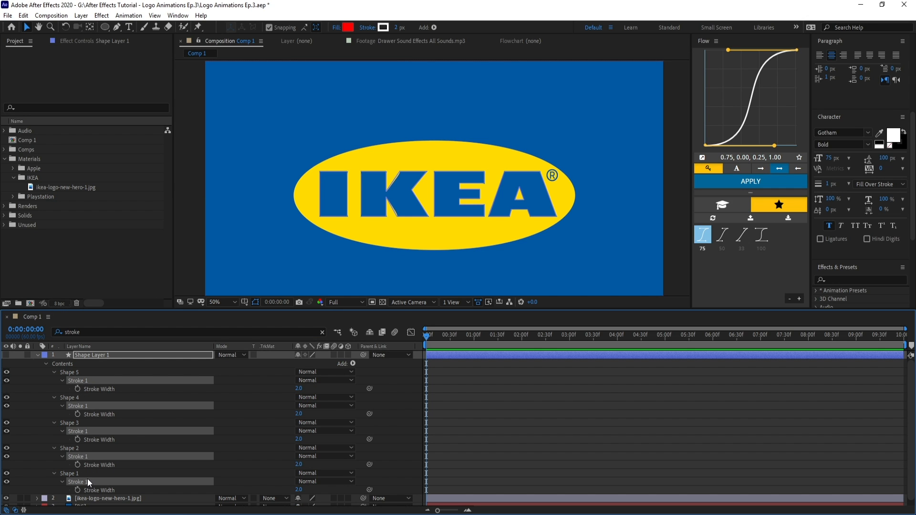
pyautogui.press('Delete')
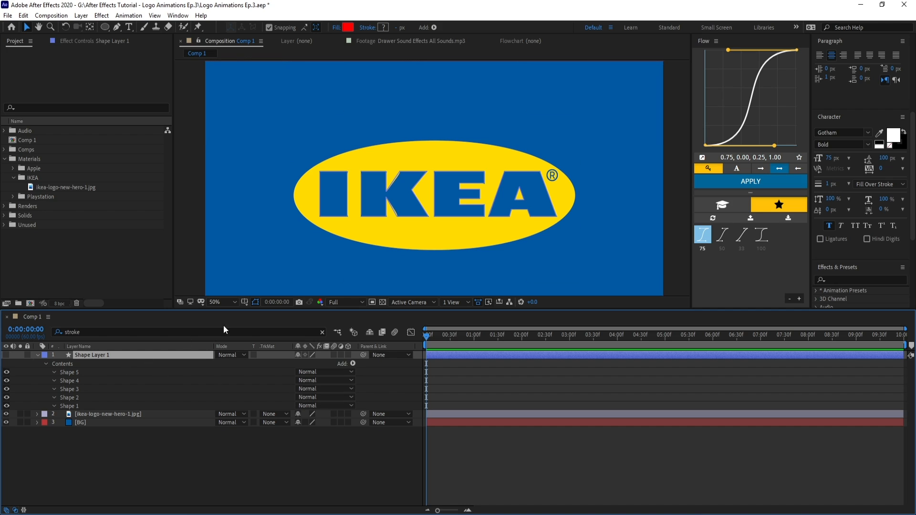
pyautogui.click(322, 332)
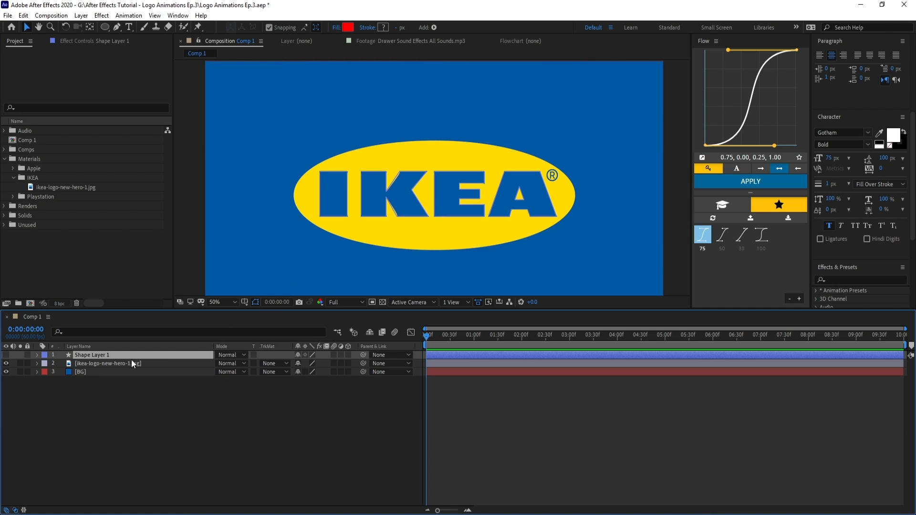
# Make Shape Layer 1 visible again and rename it IKEA.
pyautogui.click(7, 355)
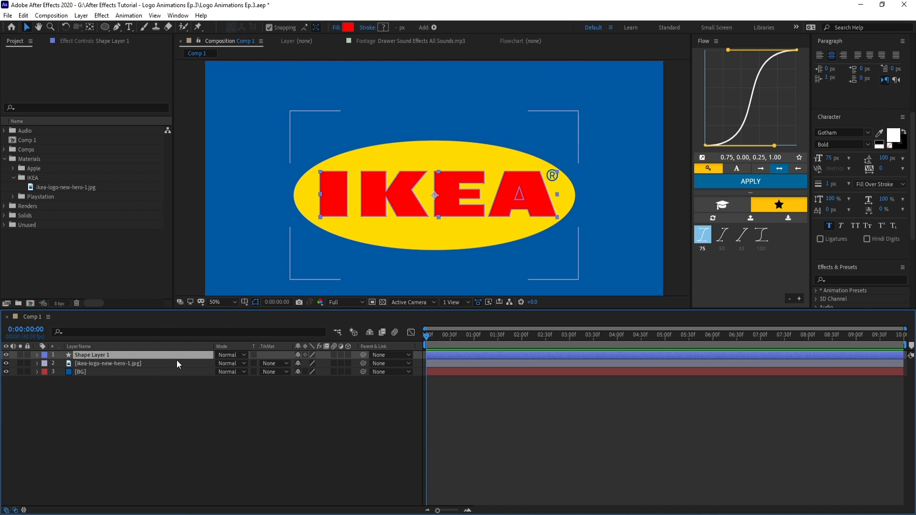
pyautogui.press('Return')
pyautogui.write('IKEA')
pyautogui.press('Return')
# Move the triangular cutout's path from the Shape 5 group into Shape 4, beneath the A's outline path.
pyautogui.click(36, 355)
pyautogui.click(46, 365)
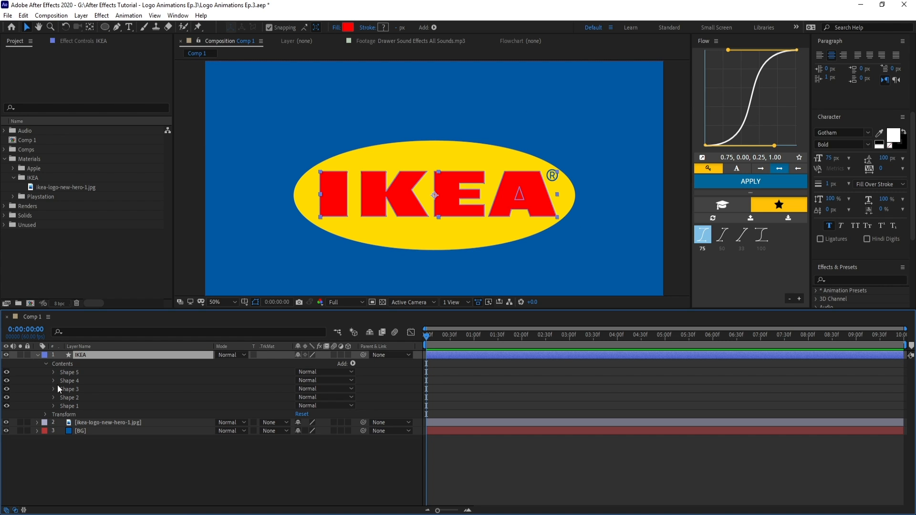
pyautogui.click(7, 371)
pyautogui.click(8, 372)
pyautogui.click(67, 372)
pyautogui.click(53, 372)
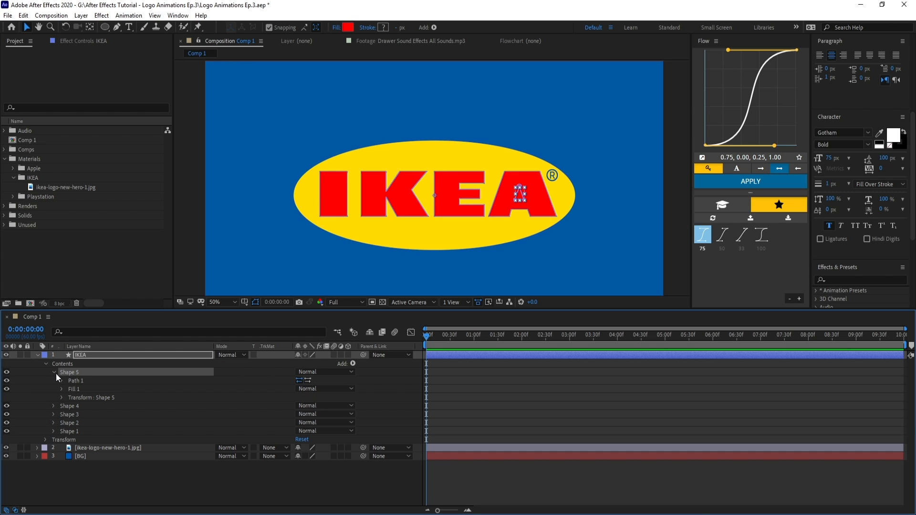
pyautogui.click(53, 406)
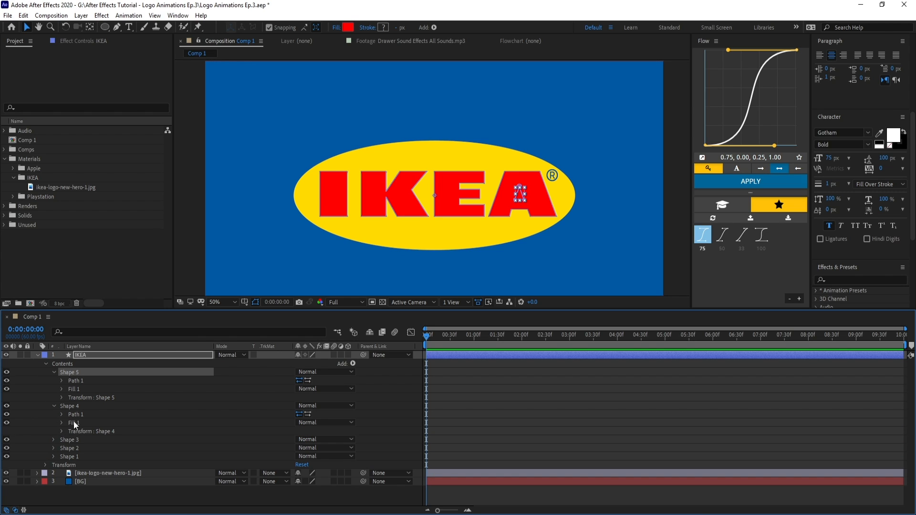
pyautogui.click(74, 381)
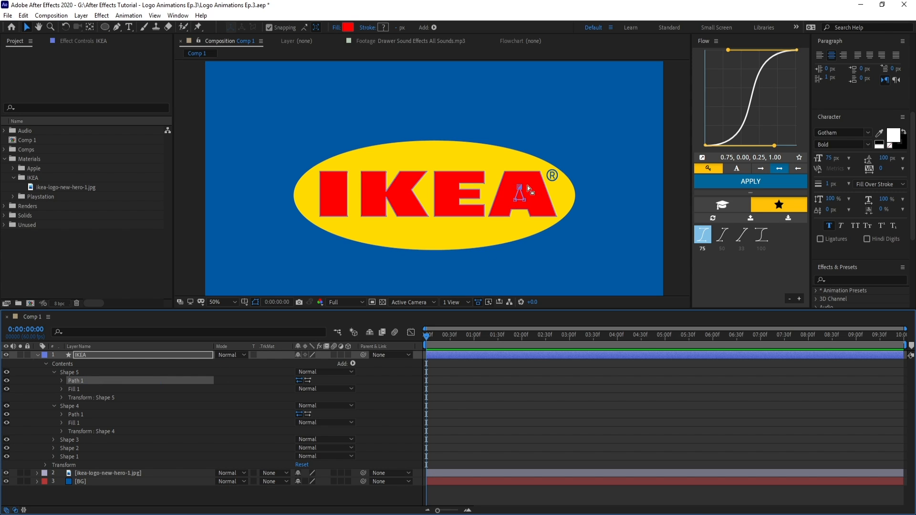
pyautogui.moveTo(77, 381); pyautogui.dragTo(86, 411)
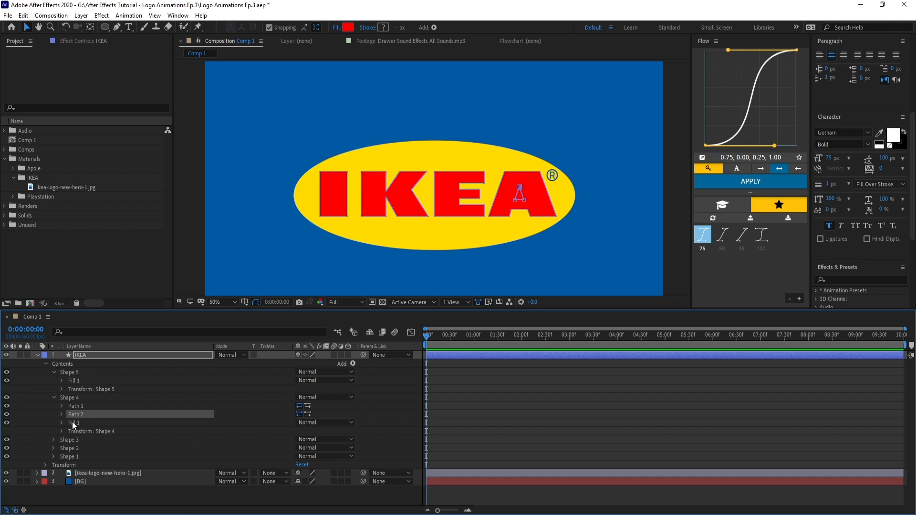
# Reverse the direction of Path 2 in Shape 4, delete the leftover Shape 5 group, and save the project.
pyautogui.click(308, 414)
pyautogui.click(82, 374)
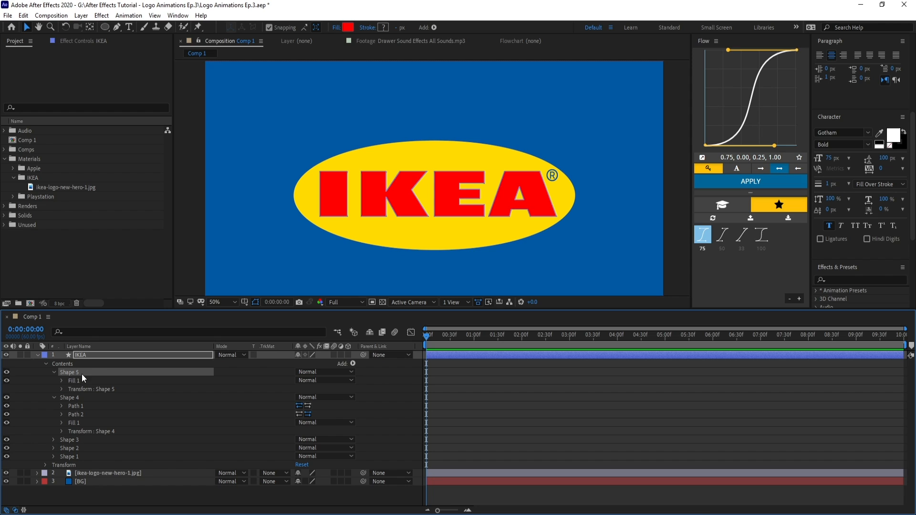
pyautogui.press('Delete')
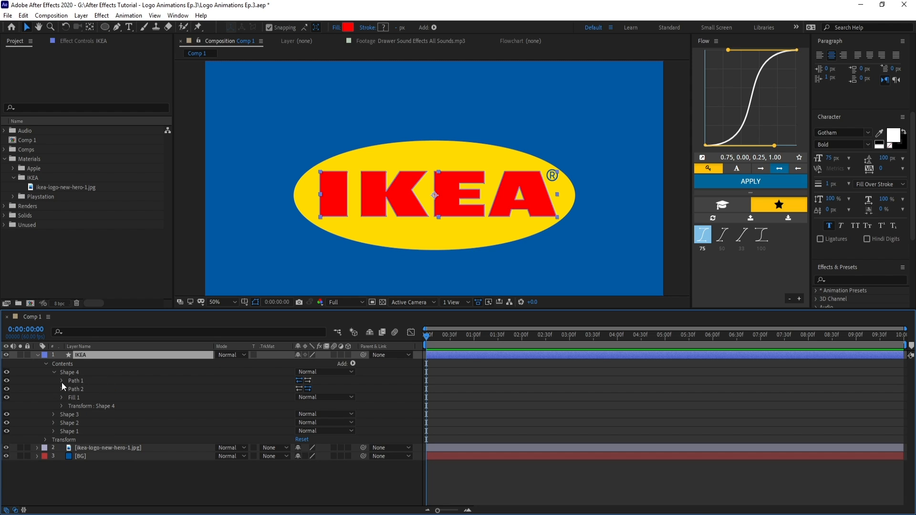
pyautogui.hotkey('ctrl', 's')
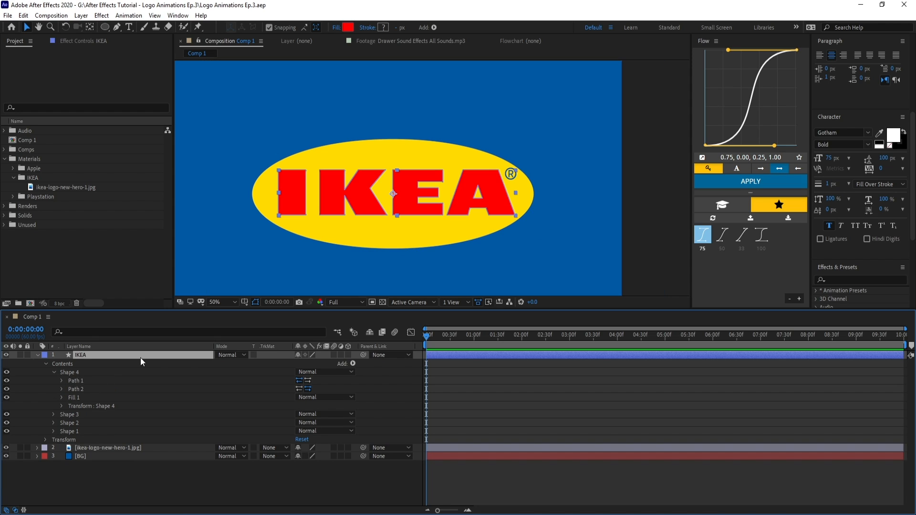
# Turn the IKEA shape layer into a 3D layer.
pyautogui.click(347, 354)
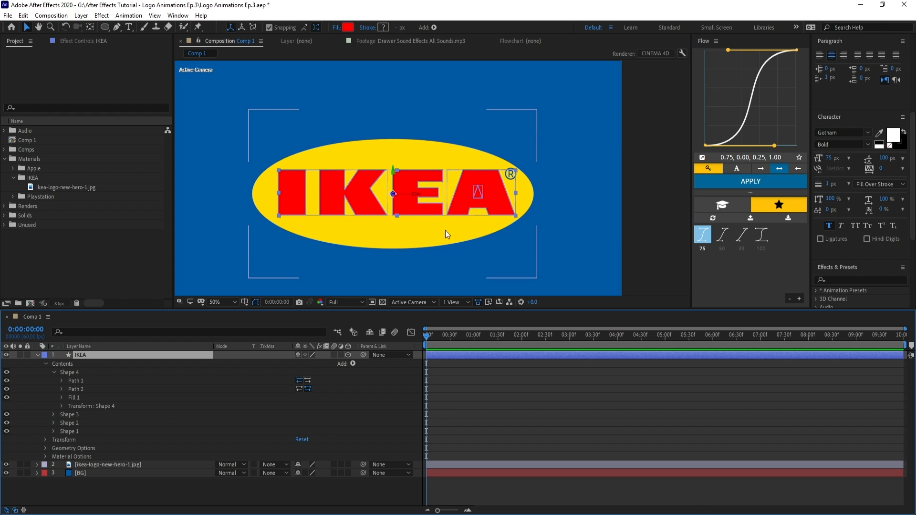
pyautogui.press('.')
pyautogui.press('.')
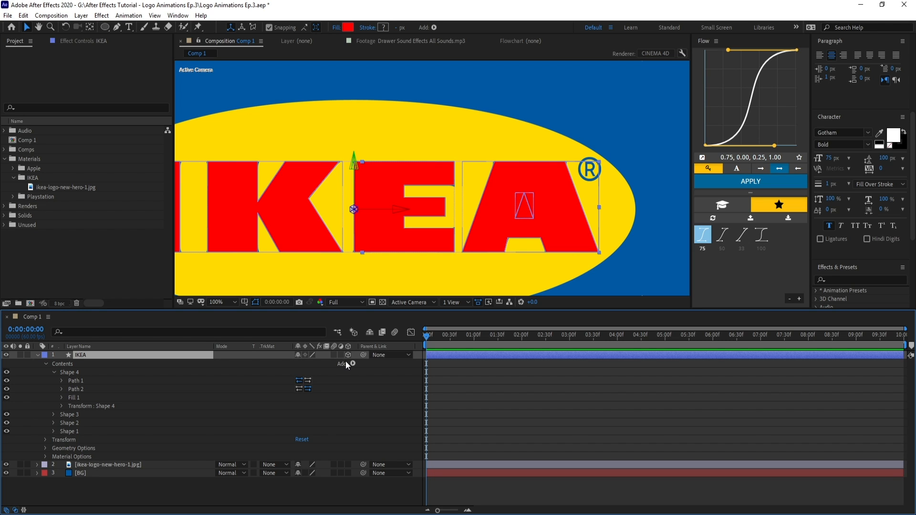
# Add Merge Paths in Merge mode to the A's Shape 4 group, collapse the group, and save the project.
pyautogui.click(123, 373)
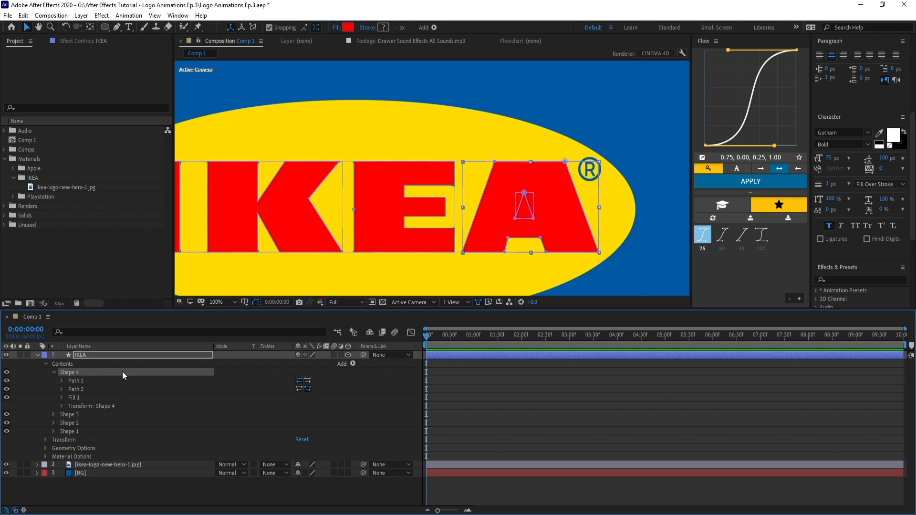
pyautogui.click(353, 364)
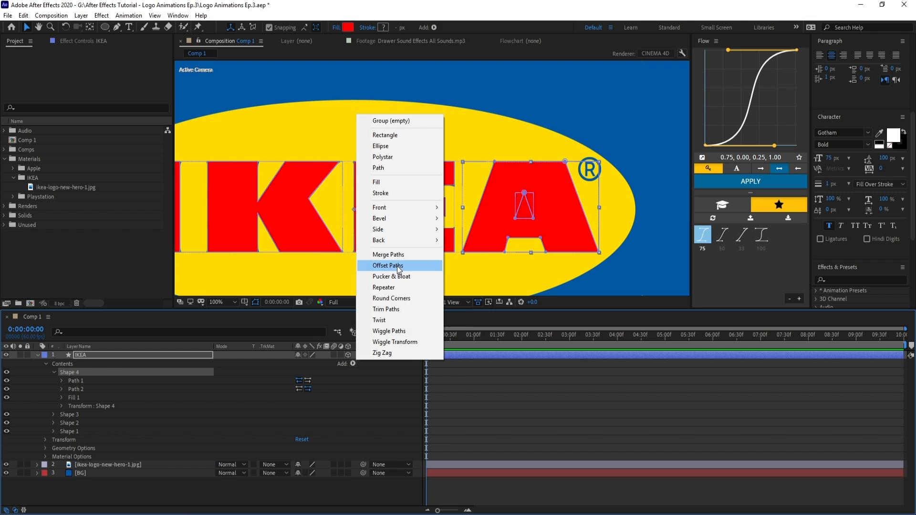
pyautogui.click(388, 254)
pyautogui.click(299, 406)
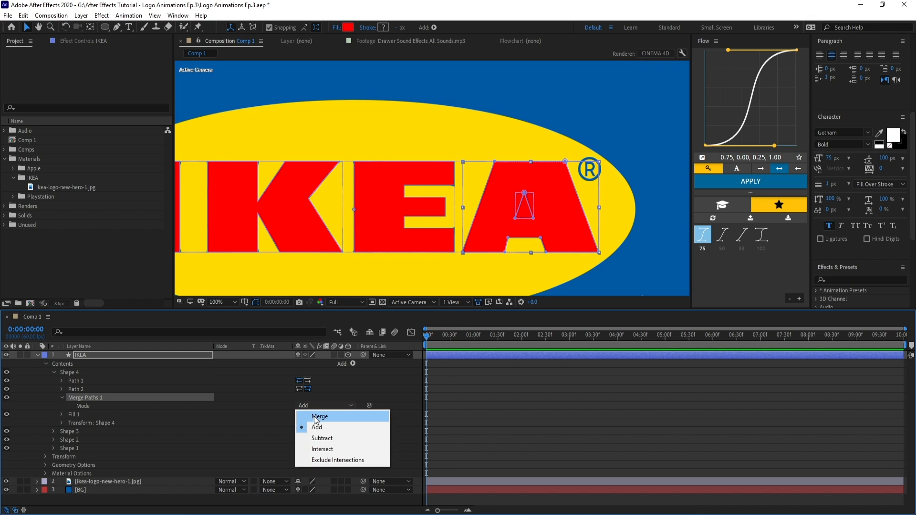
pyautogui.click(321, 416)
pyautogui.click(323, 420)
pyautogui.scroll(-3, 474, 222)
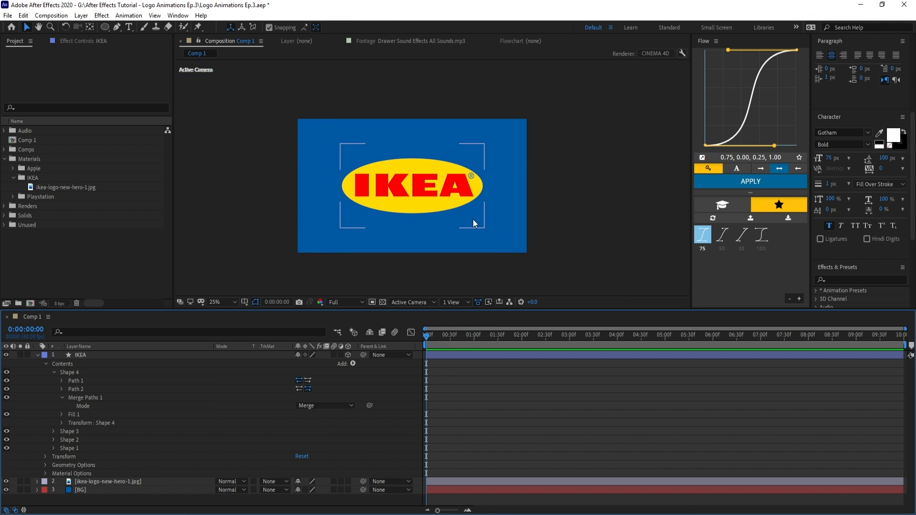
pyautogui.scroll(2, 475, 223)
pyautogui.click(62, 398)
pyautogui.click(54, 372)
pyautogui.hotkey('ctrl', 's')
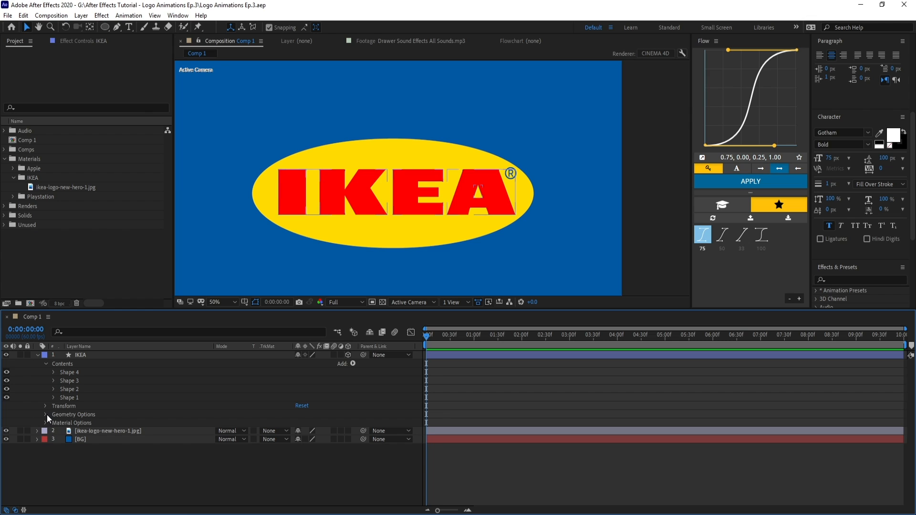
# Set the IKEA layer's Extrusion Depth to 150 in its geometry options.
pyautogui.click(46, 415)
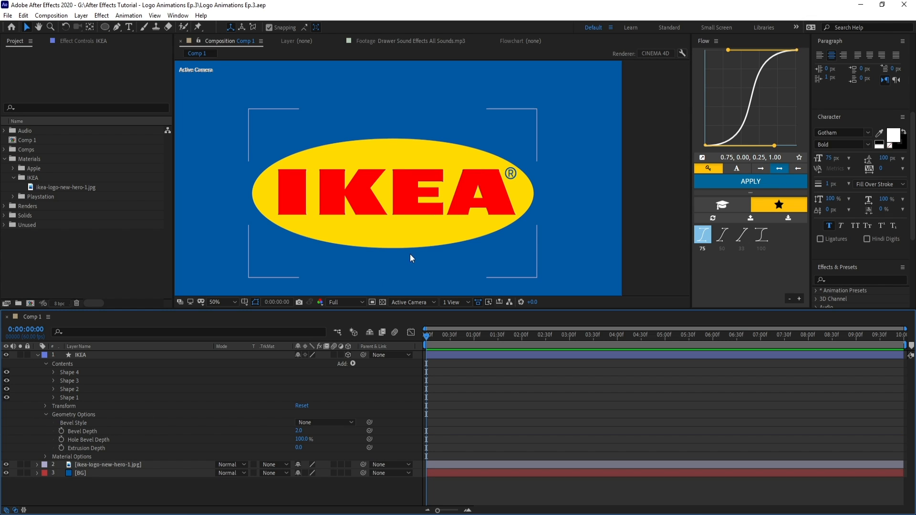
pyautogui.press('.')
pyautogui.click(138, 449)
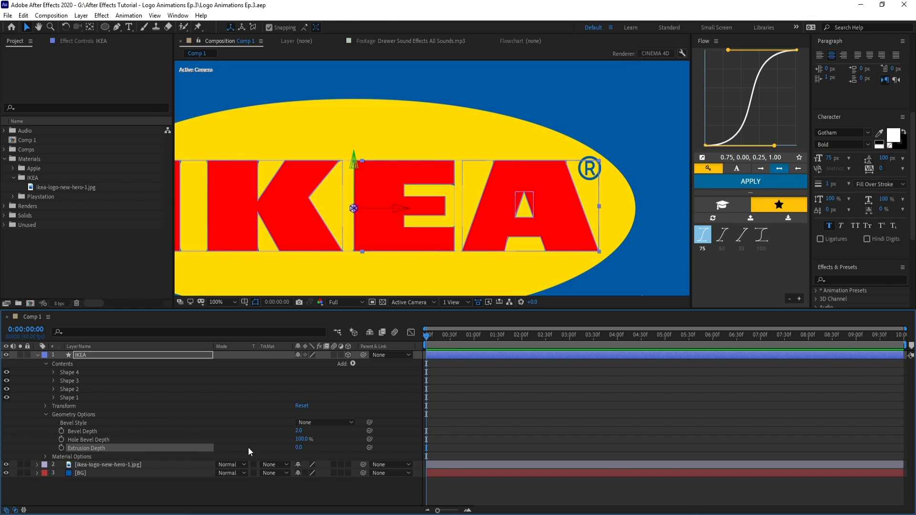
pyautogui.moveTo(298, 449); pyautogui.dragTo(377, 446)
pyautogui.click(302, 448)
pyautogui.write('150')
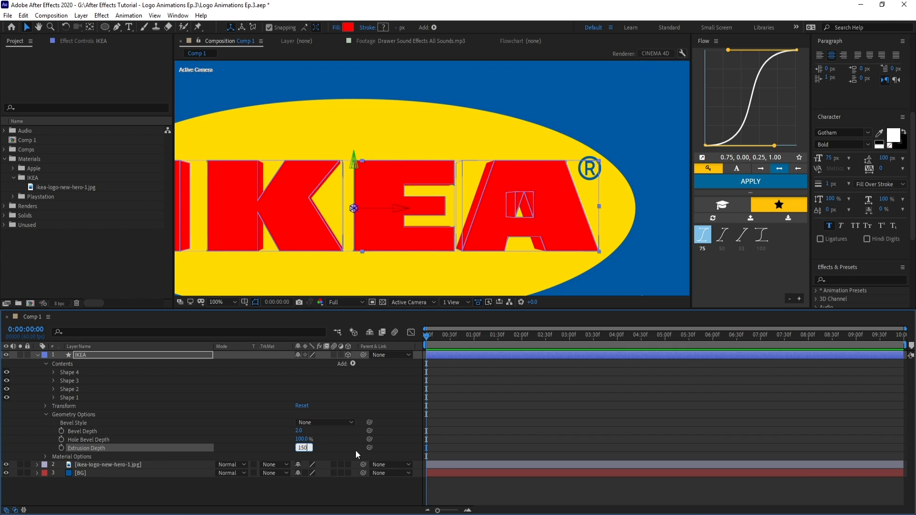
pyautogui.click(357, 455)
pyautogui.scroll(-1, 477, 249)
# Add a two-node camera with the 50mm preset and orbit it to view the extruded letters at an angle.
pyautogui.click(100, 355)
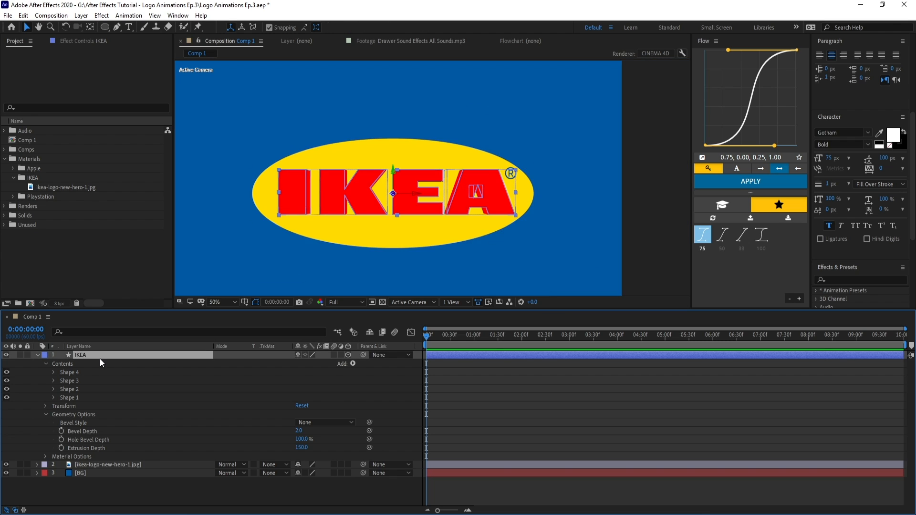
pyautogui.click(81, 16)
pyautogui.moveTo(94, 28)
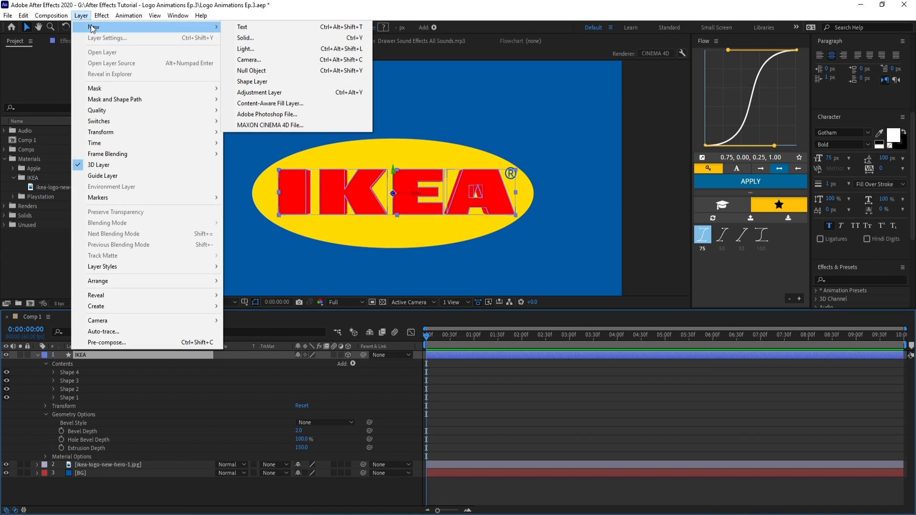
pyautogui.click(256, 61)
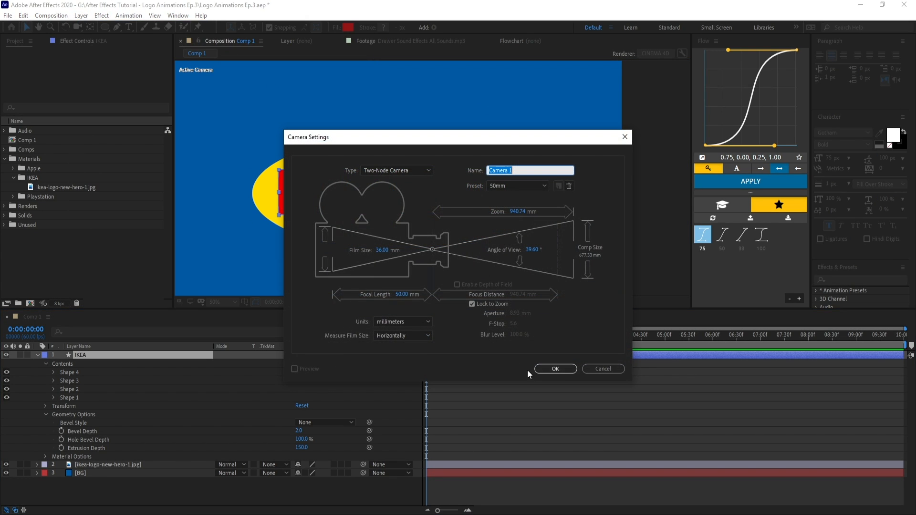
pyautogui.click(555, 368)
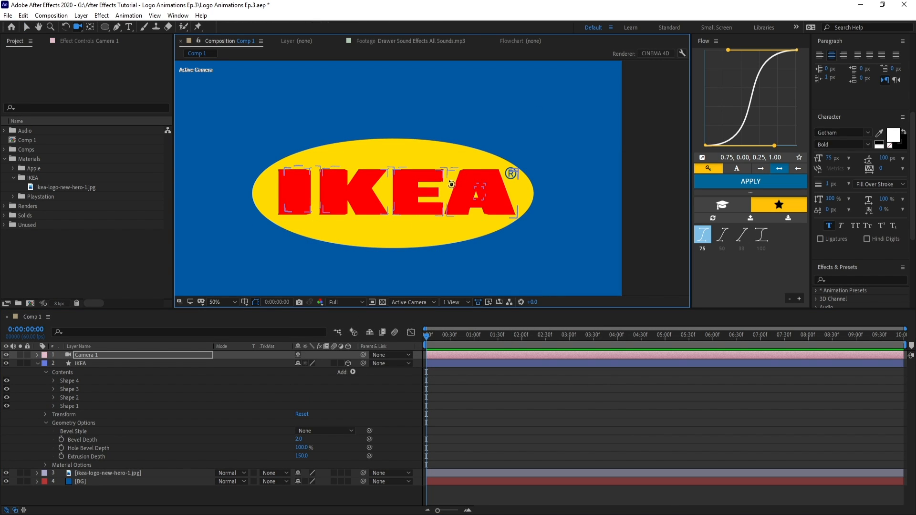
pyautogui.moveTo(446, 200); pyautogui.dragTo(417, 206)
pyautogui.moveTo(413, 207); pyautogui.dragTo(420, 203)
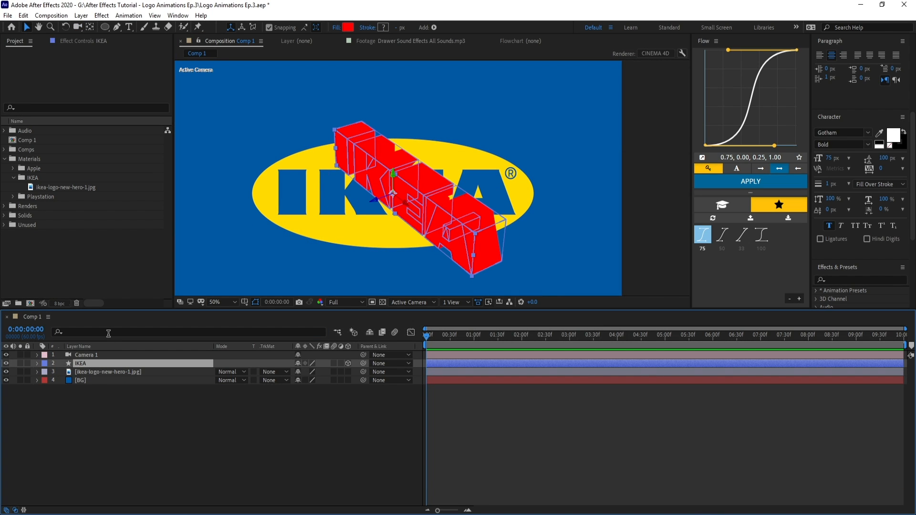
# Filter the IKEA layer's properties by color and delete Fill 1 from all four shape groups.
pyautogui.click(112, 333)
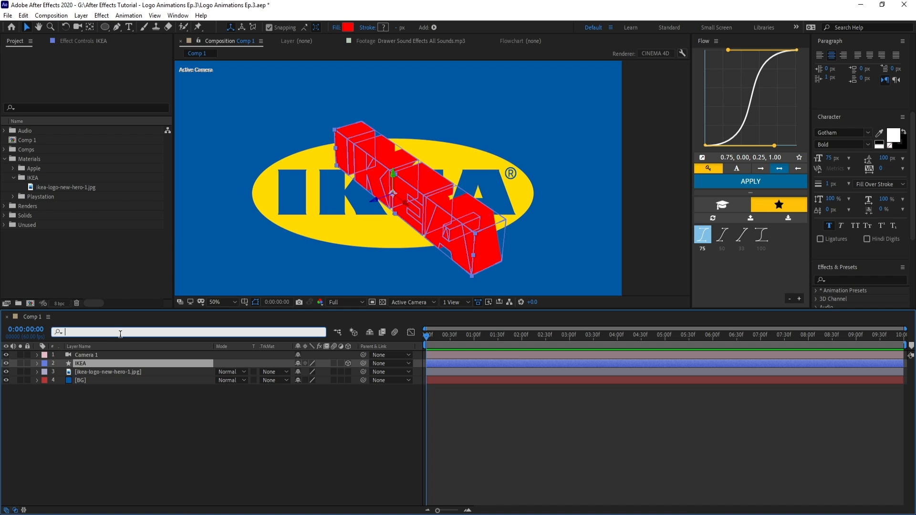
pyautogui.write('color')
pyautogui.click(90, 388)
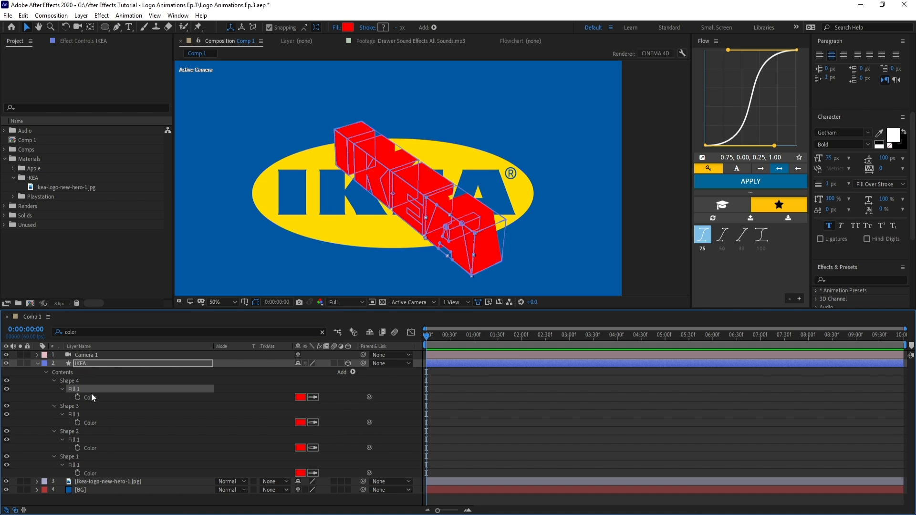
pyautogui.keyDown('ctrl'); pyautogui.click(88, 414); pyautogui.keyUp('ctrl')
pyautogui.keyDown('ctrl'); pyautogui.click(84, 439); pyautogui.keyUp('ctrl')
pyautogui.keyDown('ctrl'); pyautogui.click(79, 464); pyautogui.keyUp('ctrl')
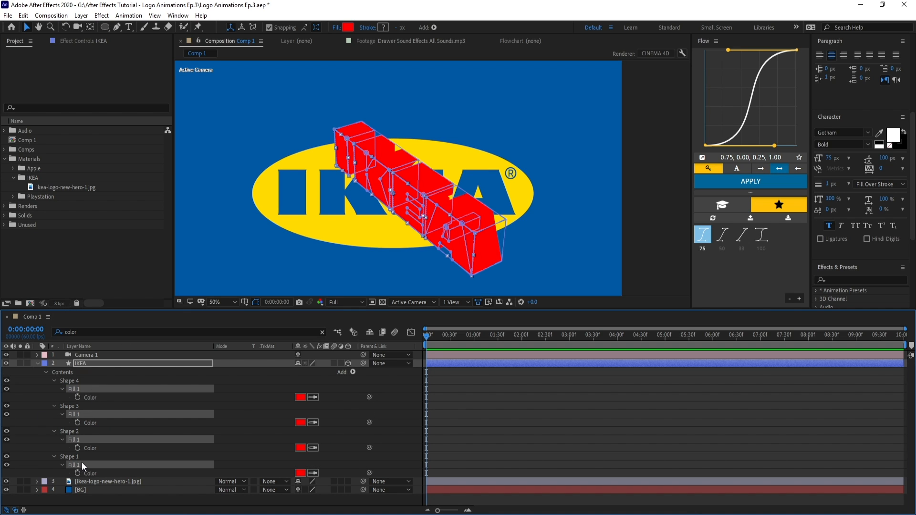
pyautogui.press('Delete')
# Add one shared fill to the IKEA layer's contents and sample the logo's blue as its color.
pyautogui.click(50, 376)
pyautogui.click(353, 371)
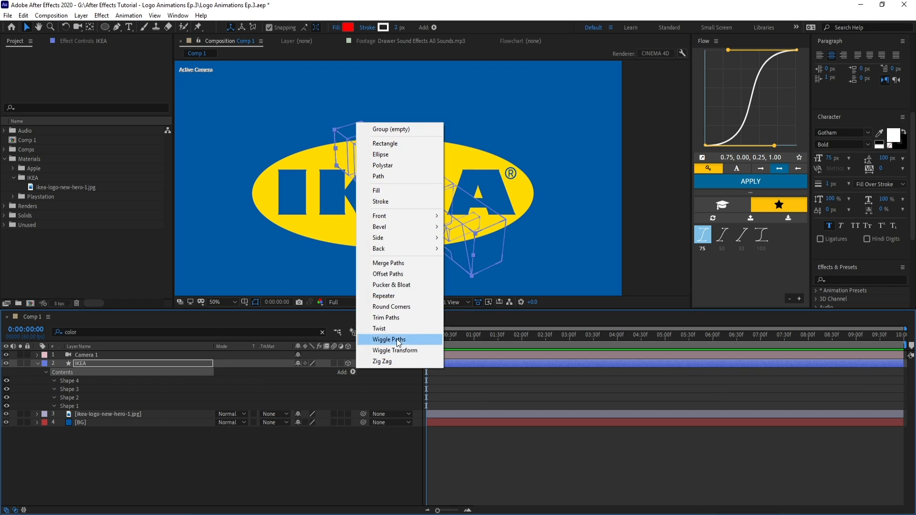
pyautogui.click(396, 202)
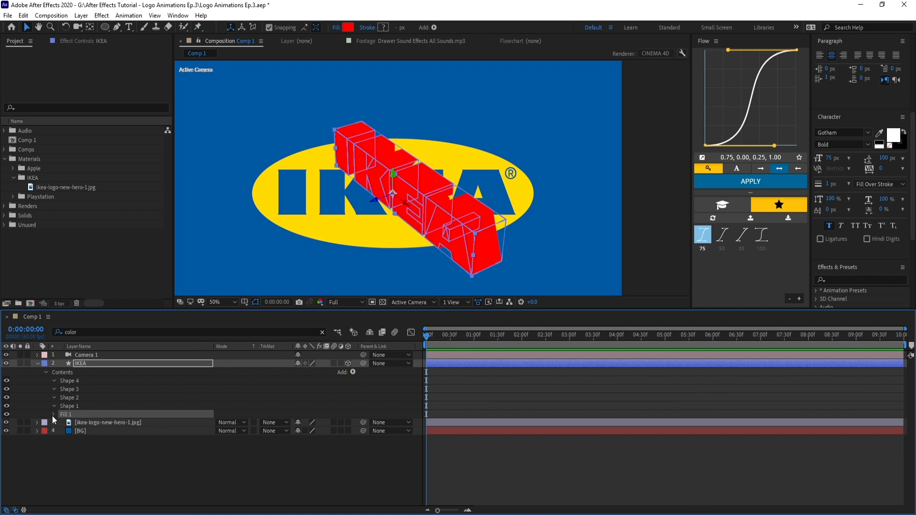
pyautogui.click(322, 332)
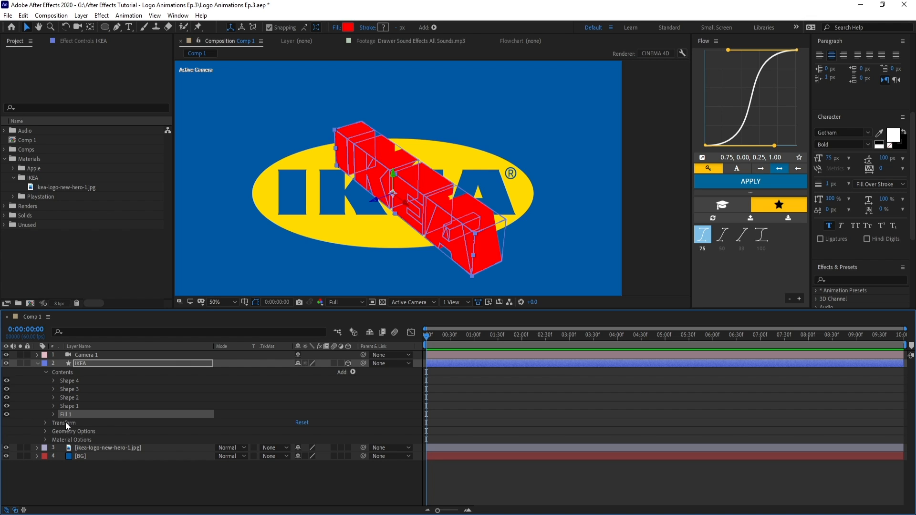
pyautogui.click(54, 414)
pyautogui.click(313, 439)
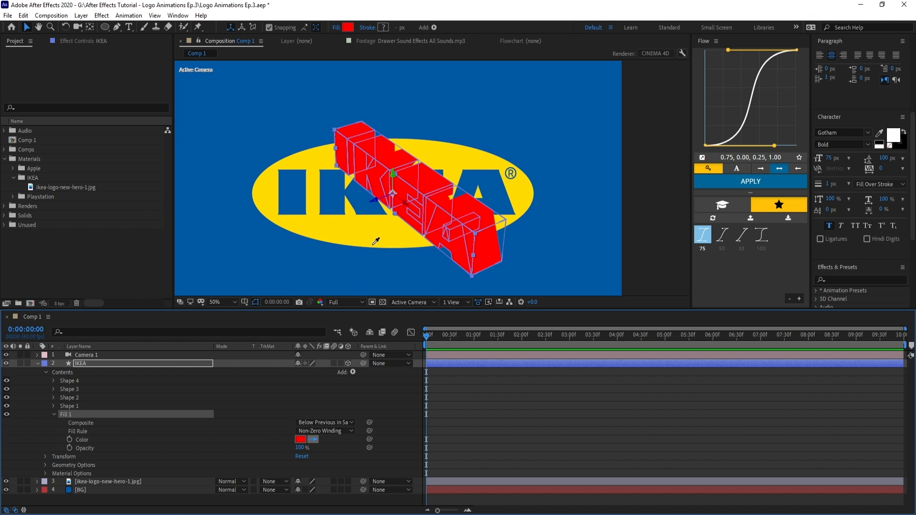
pyautogui.click(506, 209)
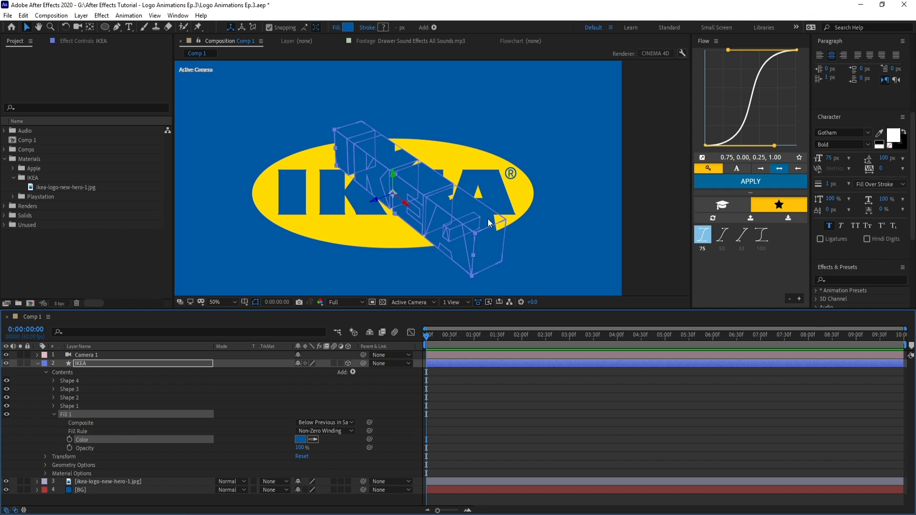
pyautogui.click(475, 433)
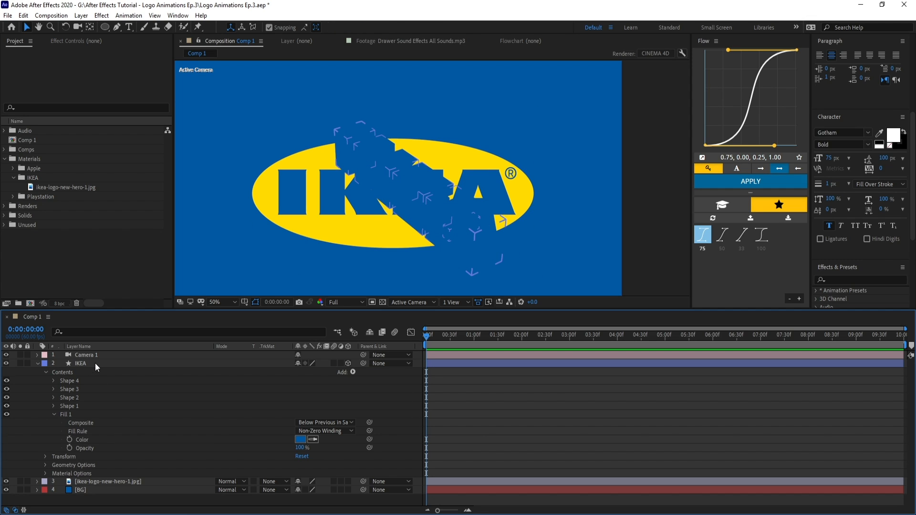
# Duplicate the BG solid and recolor the copy as a new solid, BG 8, with yellow sampled from the logo.
pyautogui.click(100, 492)
pyautogui.hotkey('ctrl', 'd')
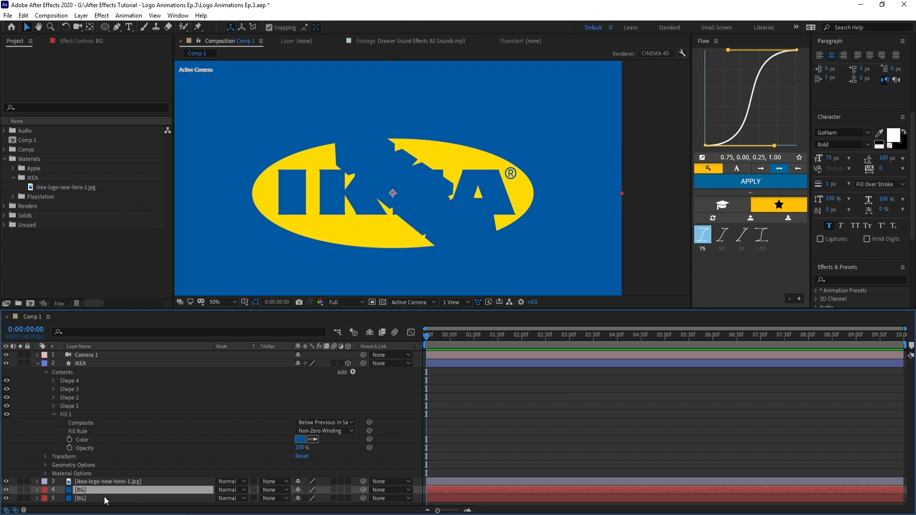
pyautogui.click(75, 16)
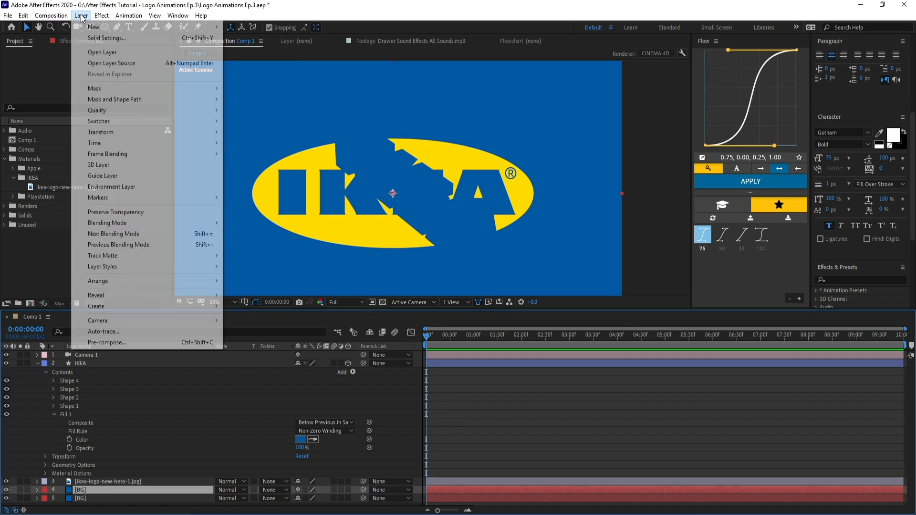
pyautogui.click(94, 38)
pyautogui.click(622, 338)
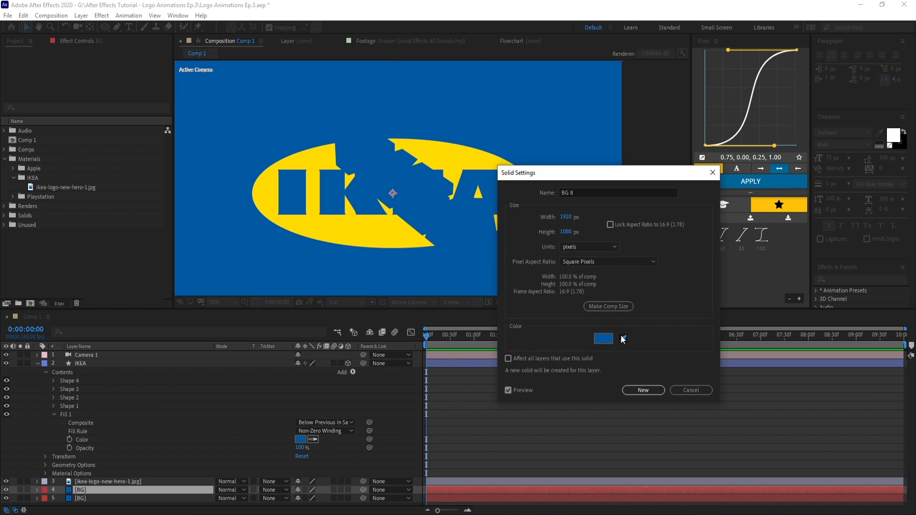
pyautogui.click(326, 224)
pyautogui.click(663, 391)
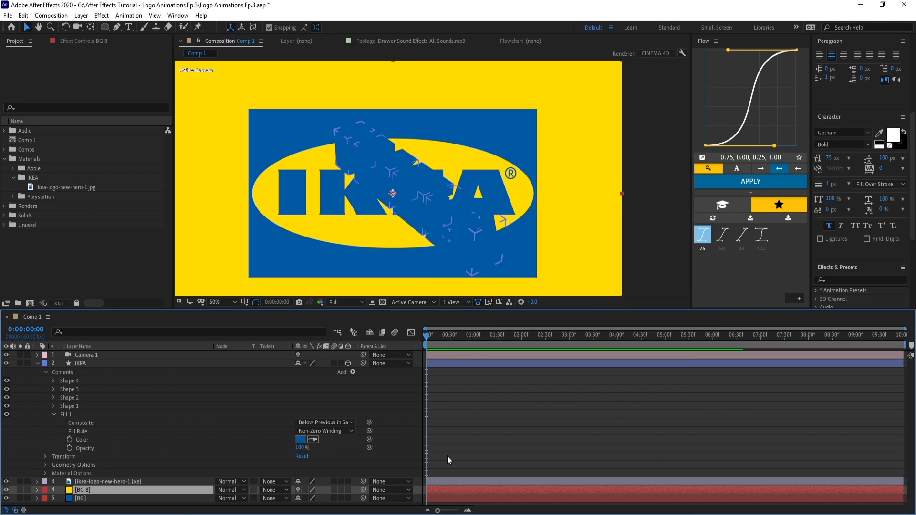
# Hide the ikea-logo-new-hero-1.jpg reference layer and reset Camera 1's position to its default.
pyautogui.click(352, 449)
pyautogui.click(6, 482)
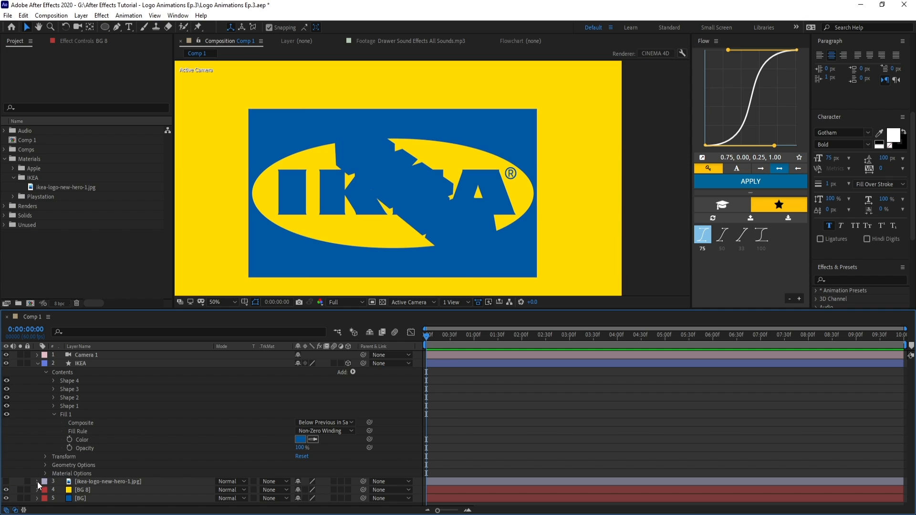
pyautogui.click(93, 356)
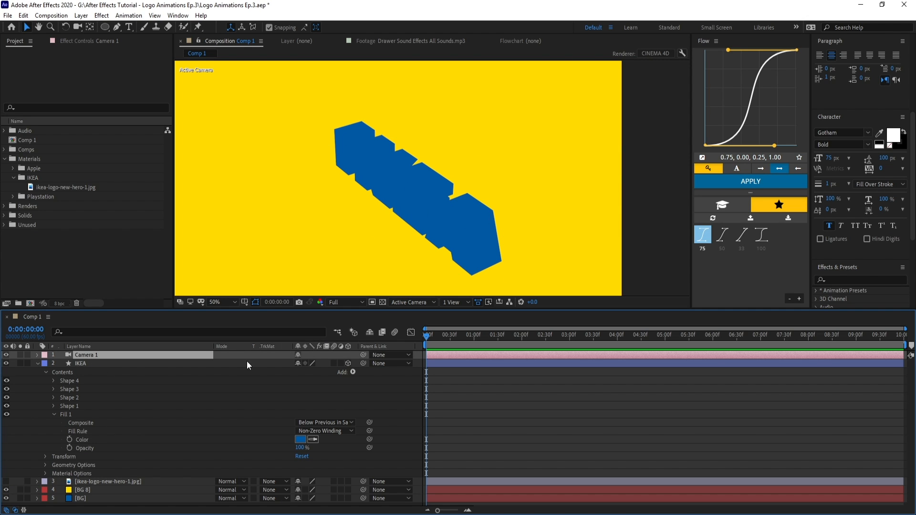
pyautogui.press('p')
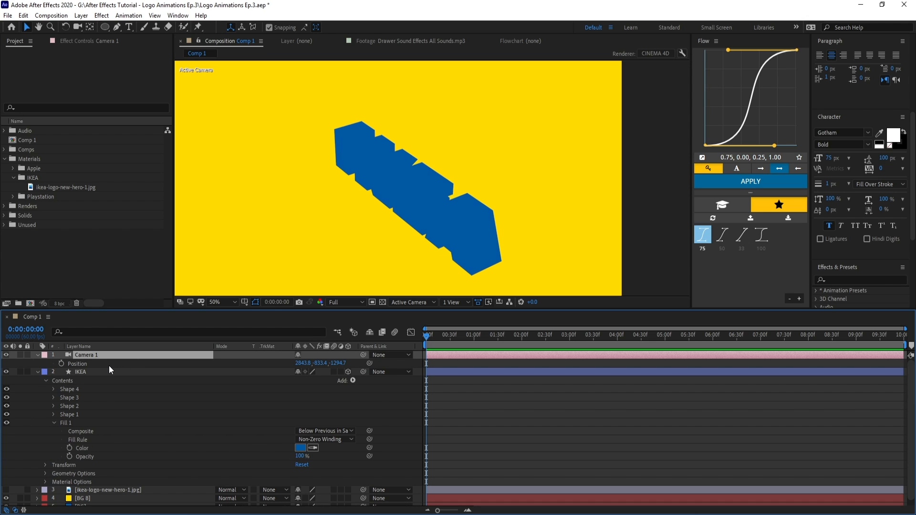
pyautogui.rightClick(109, 365)
pyautogui.click(153, 445)
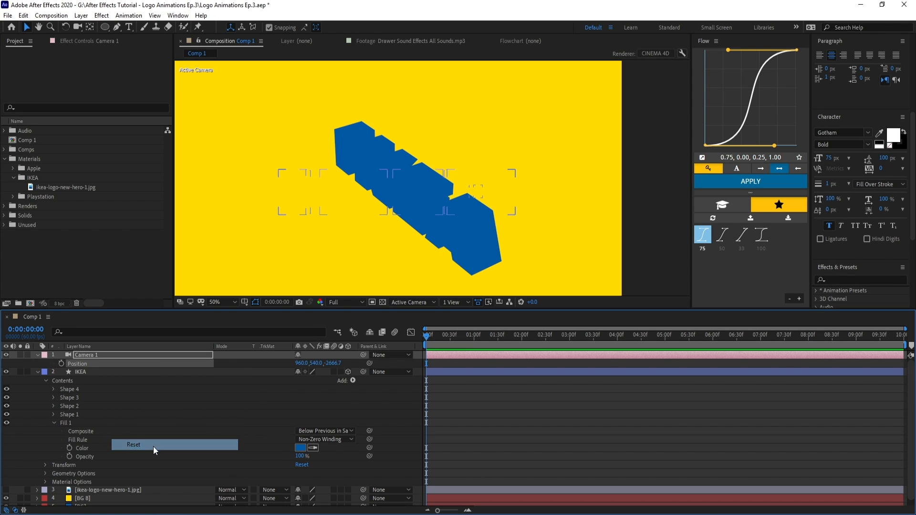
pyautogui.click(496, 437)
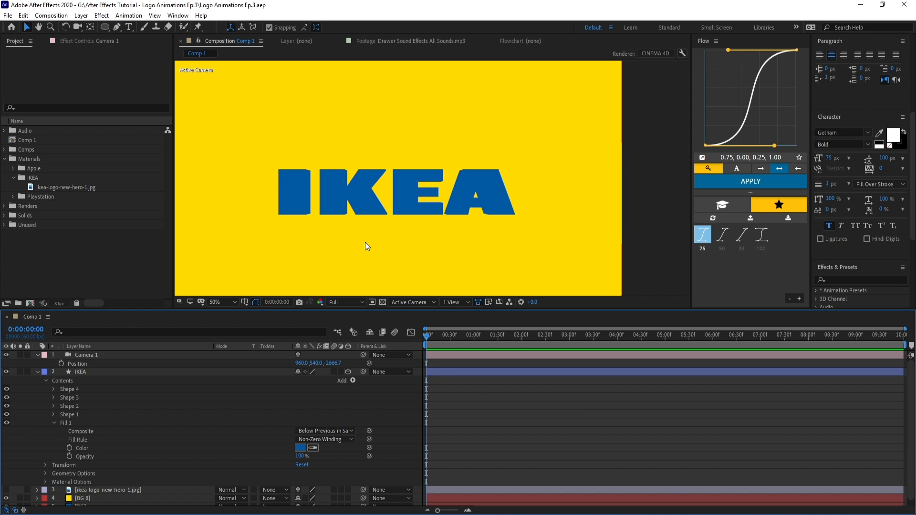
# Add an ambient light with its intensity set to 50%.
pyautogui.click(81, 16)
pyautogui.moveTo(143, 27)
pyautogui.click(259, 50)
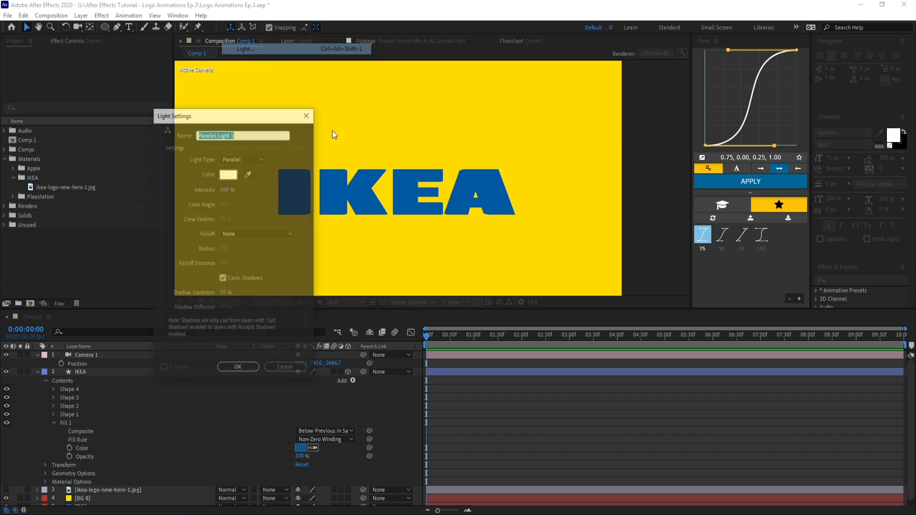
pyautogui.click(239, 159)
pyautogui.click(247, 201)
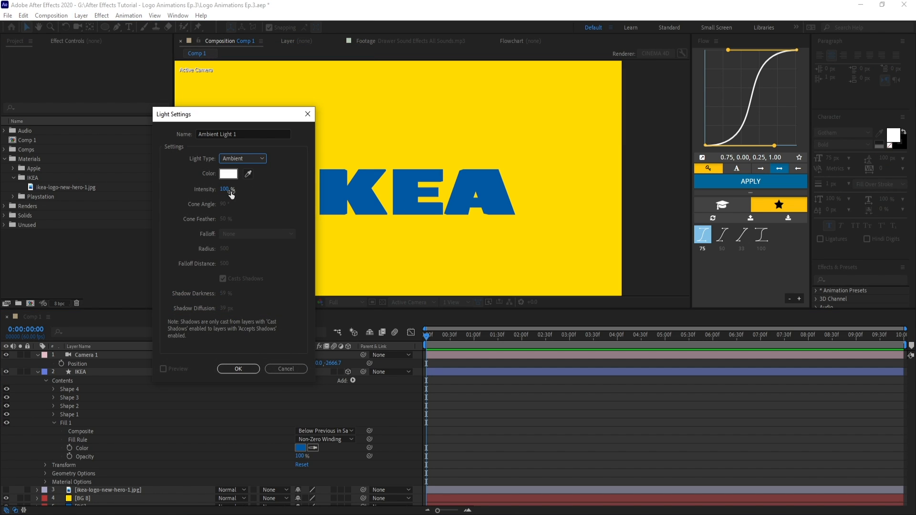
pyautogui.click(231, 191)
pyautogui.write('50')
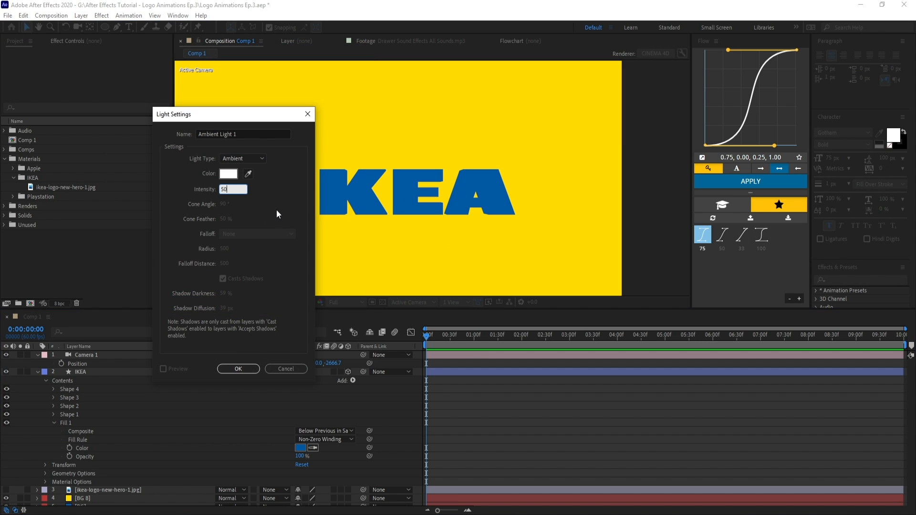
pyautogui.click(238, 369)
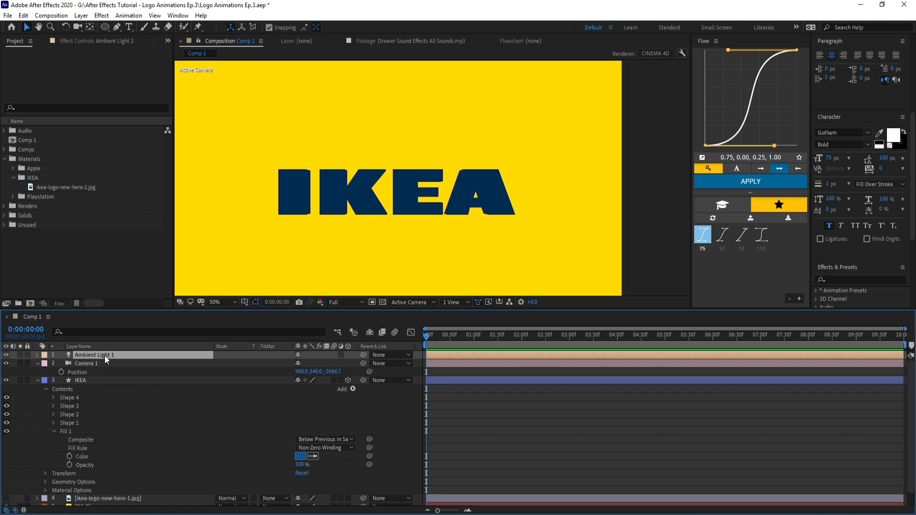
# Duplicate the ambient light and change the copy's light type to Parallel.
pyautogui.hotkey('ctrl', 'd')
pyautogui.click(80, 15)
pyautogui.click(93, 39)
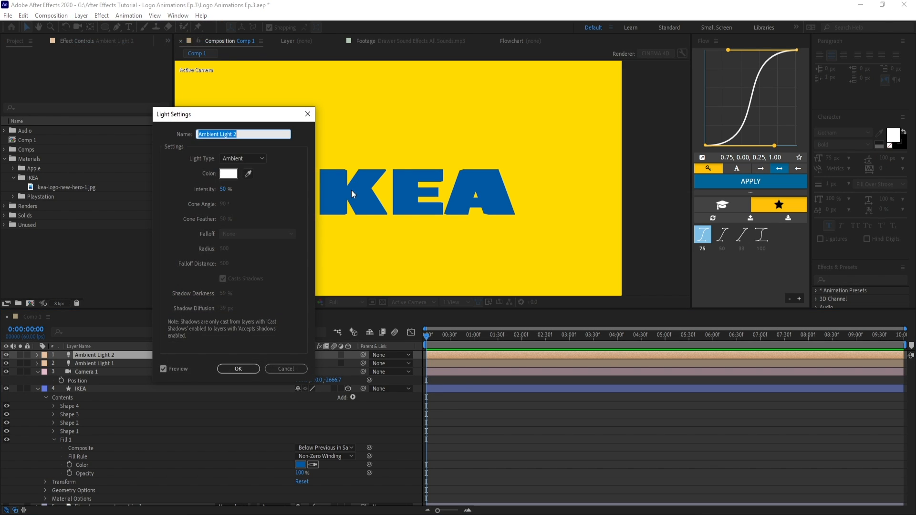
pyautogui.click(234, 158)
pyautogui.click(237, 169)
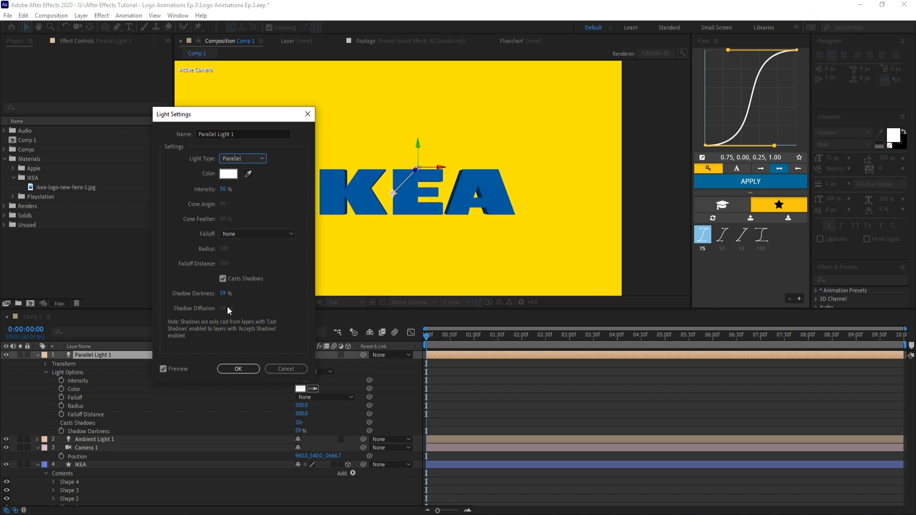
pyautogui.click(246, 372)
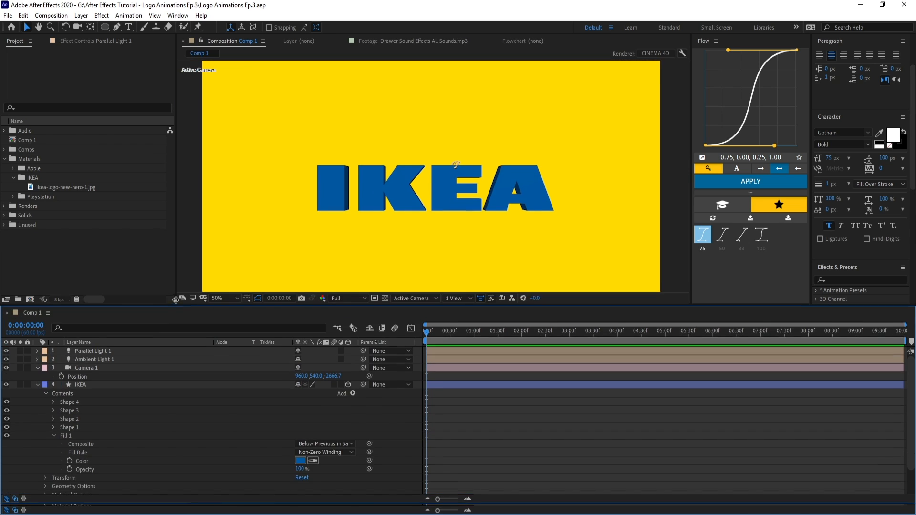
# Enlarge the timeline and check the letters against the blue BG by hiding and restoring the yellow BG 8 solid.
pyautogui.moveTo(176, 299); pyautogui.dragTo(176, 277)
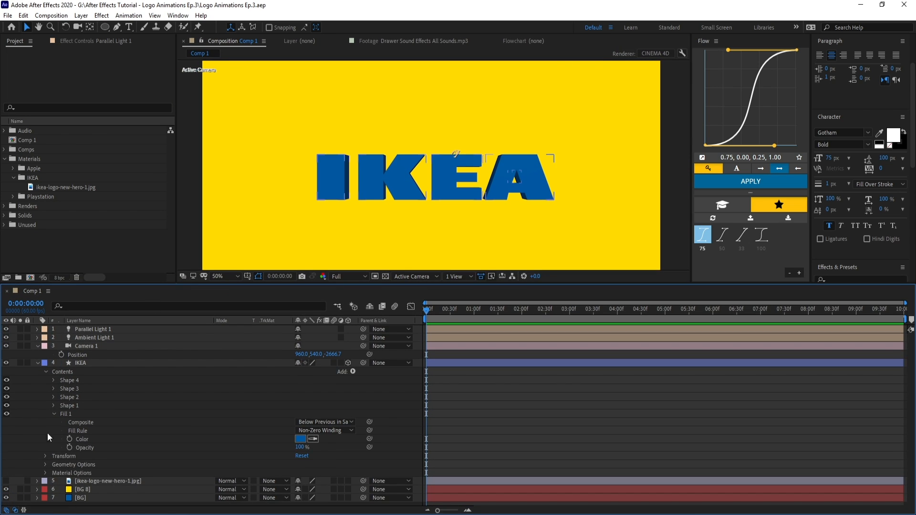
pyautogui.click(6, 497)
pyautogui.click(95, 497)
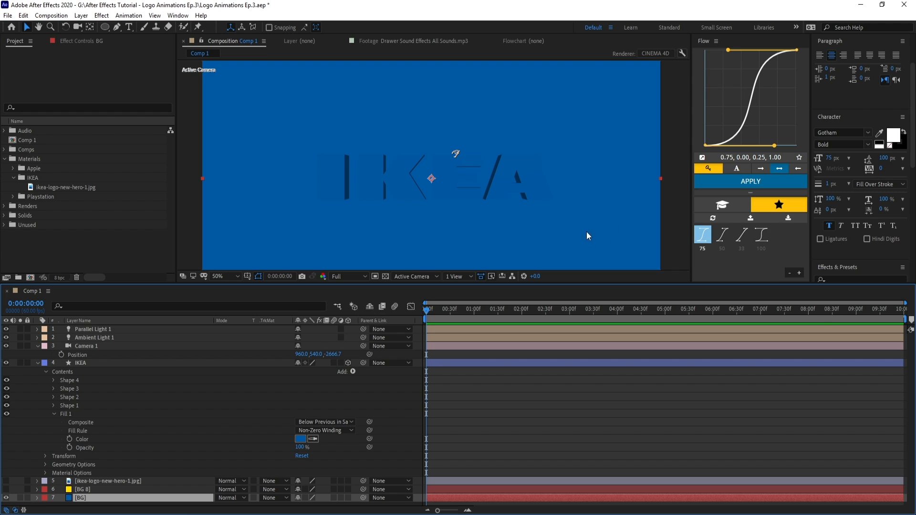
pyautogui.click(6, 489)
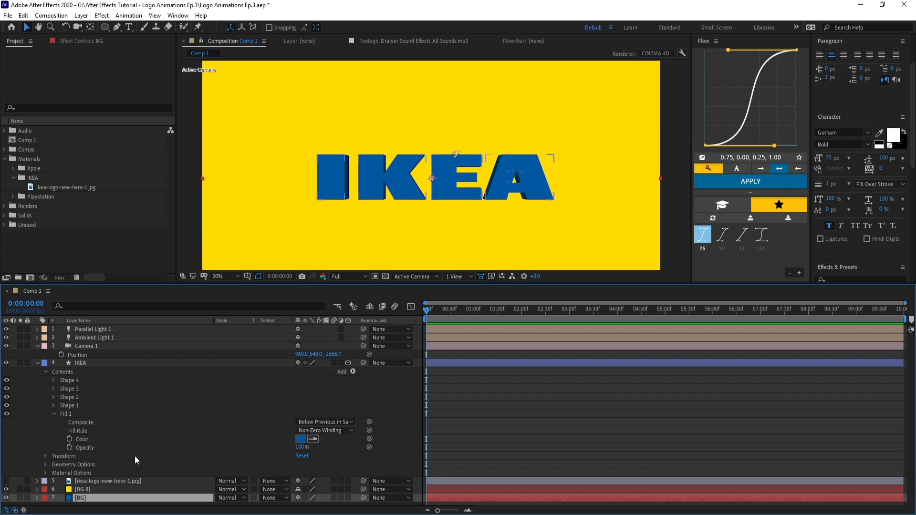
# Orbit the camera to an angled view of the letters, raise Parallel Light 1, and lower its point of interest.
pyautogui.press('c')
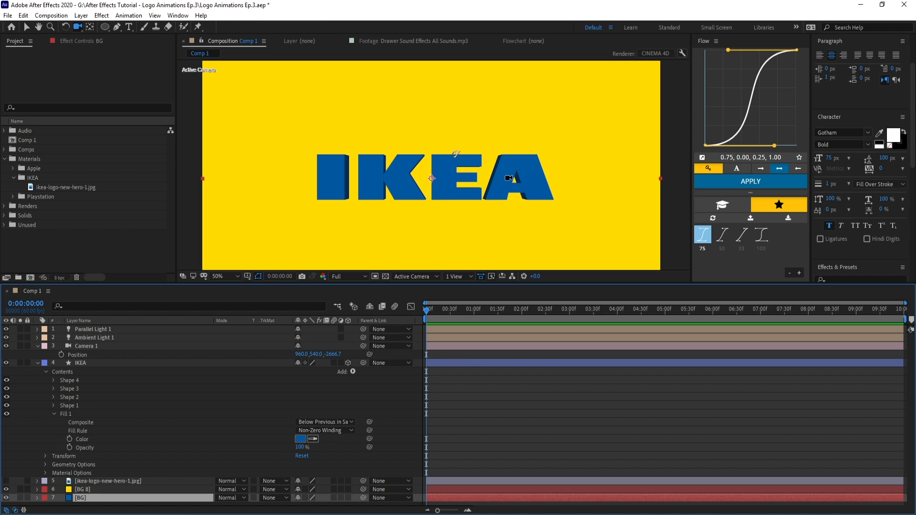
pyautogui.moveTo(509, 178); pyautogui.dragTo(465, 187)
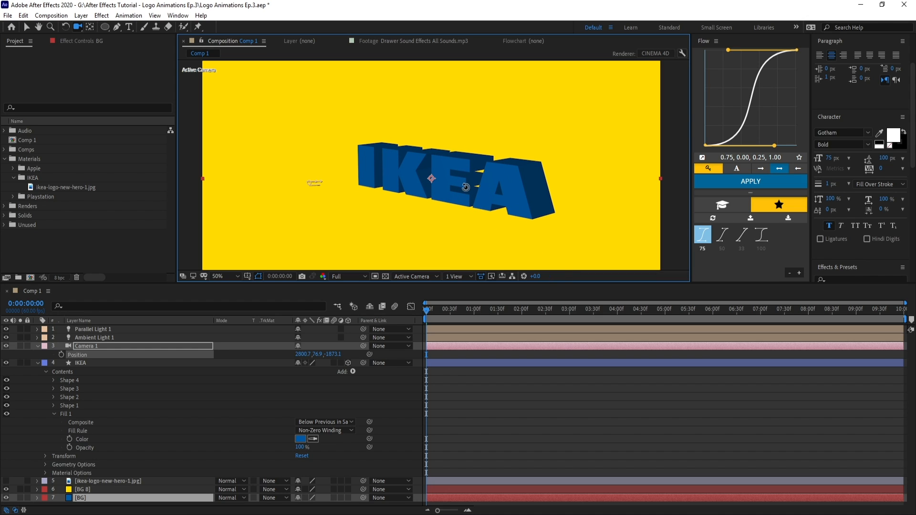
pyautogui.press('v')
pyautogui.moveTo(311, 183); pyautogui.dragTo(291, 170)
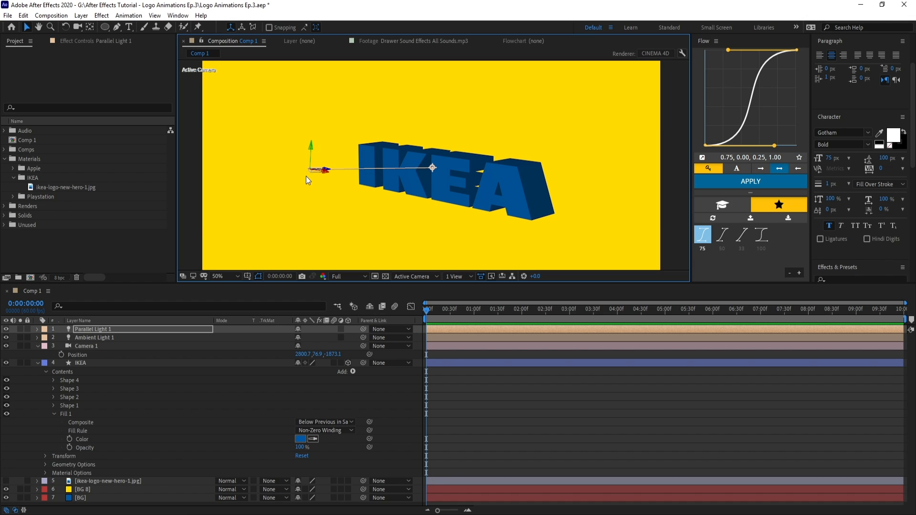
pyautogui.moveTo(305, 176); pyautogui.dragTo(305, 146)
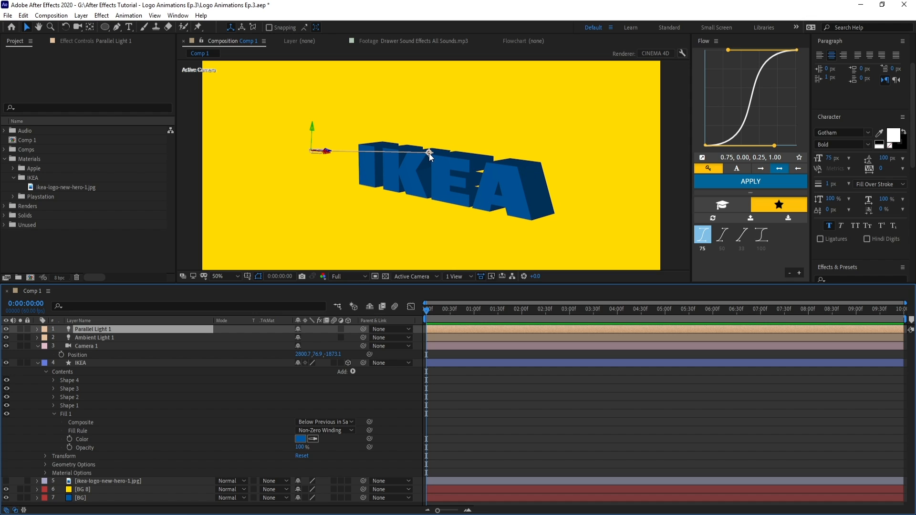
pyautogui.moveTo(428, 156); pyautogui.dragTo(413, 207)
# Set Ambient Light 1's intensity to 83%.
pyautogui.click(37, 337)
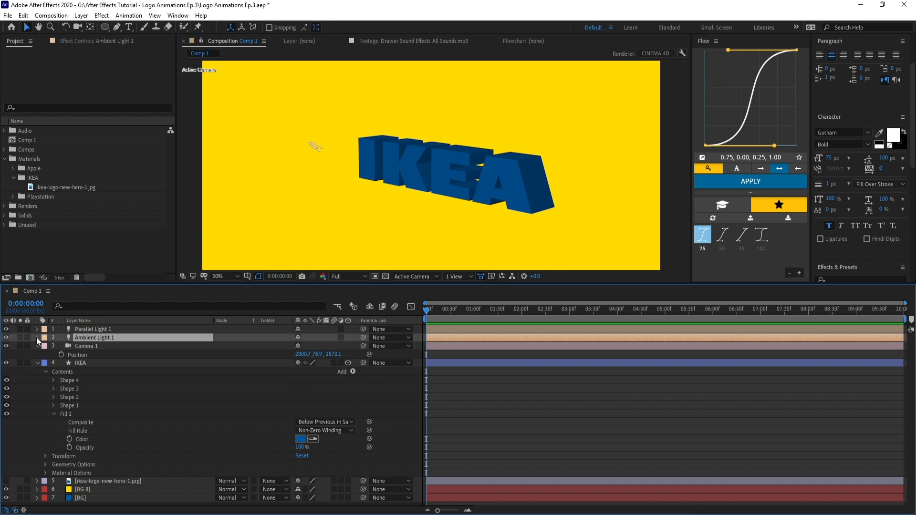
pyautogui.click(301, 354)
pyautogui.write('72')
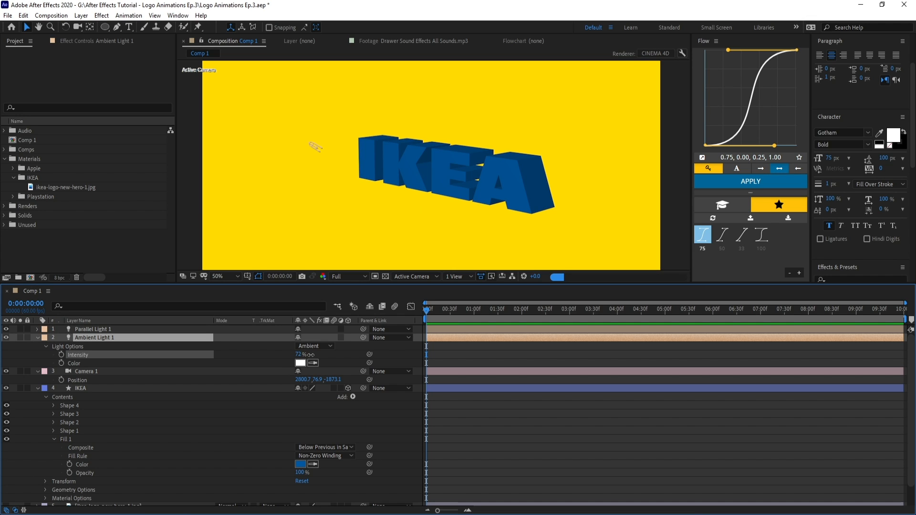
pyautogui.press('Return')
pyautogui.moveTo(298, 354); pyautogui.dragTo(304, 354)
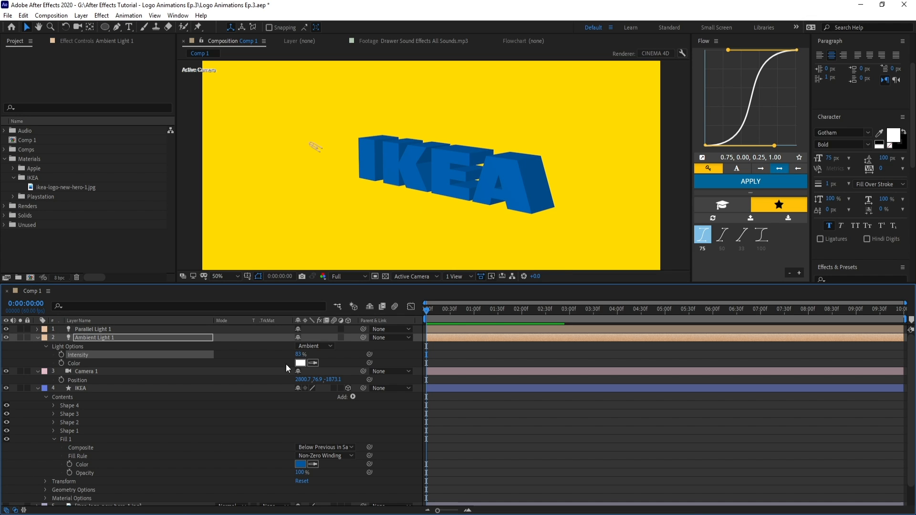
# Set Ambient Light 1's intensity to 70%, comparing the letters with the yellow BG 8 solid hidden and shown.
pyautogui.scroll(-2, 17, 465)
pyautogui.click(6, 495)
pyautogui.scroll(2, 181, 410)
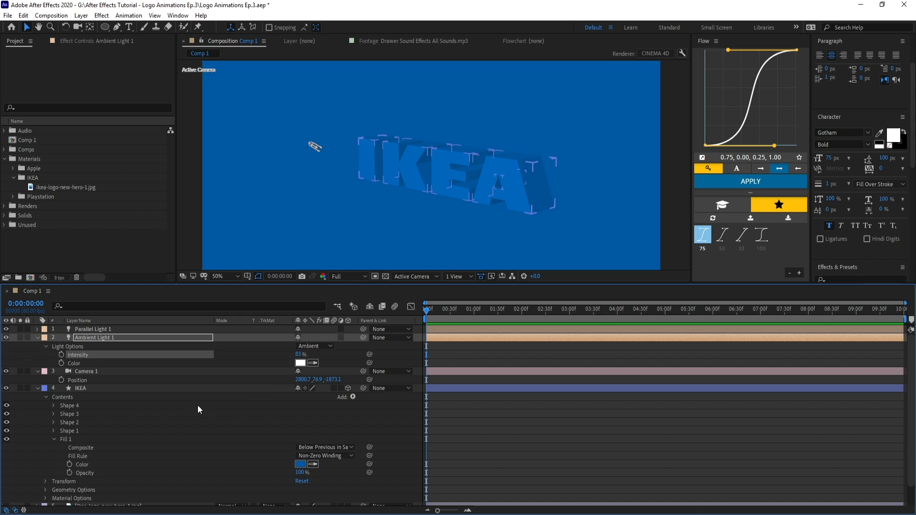
pyautogui.moveTo(299, 354); pyautogui.dragTo(292, 354)
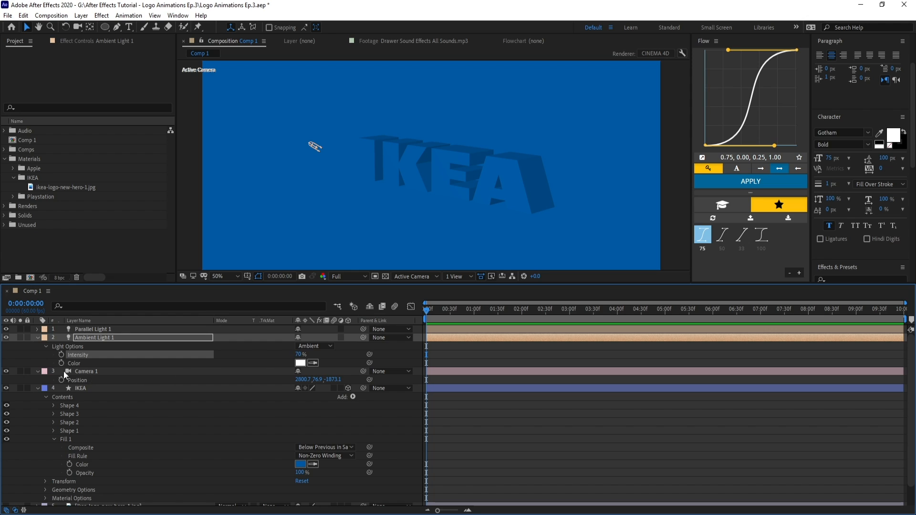
pyautogui.scroll(-1, 91, 396)
pyautogui.scroll(1, 120, 419)
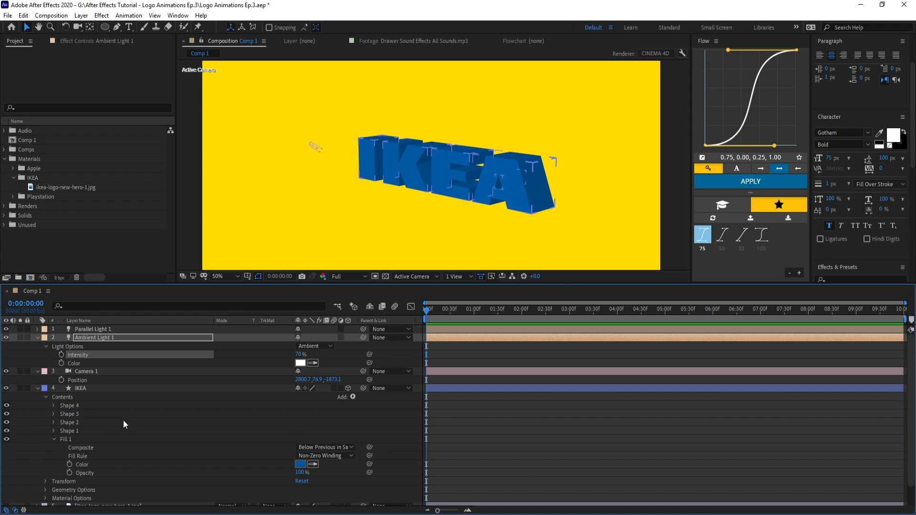
pyautogui.scroll(2, 436, 185)
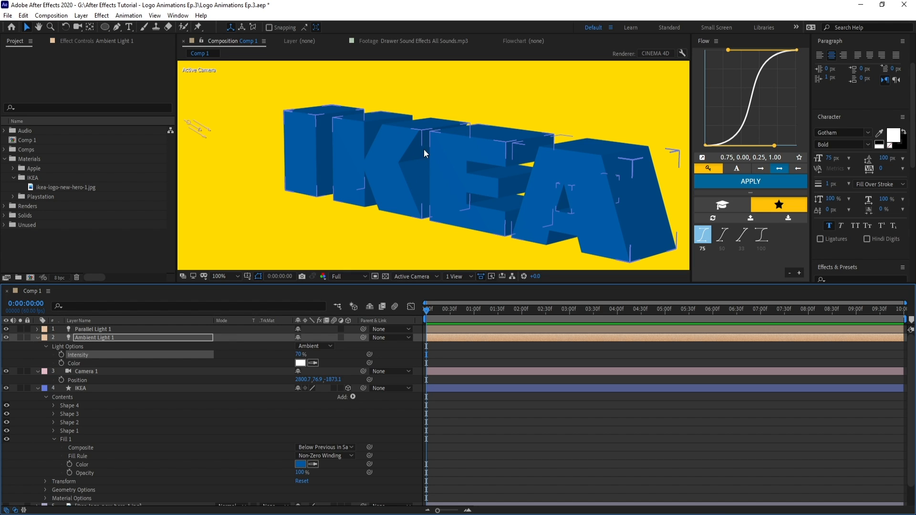
# Set Camera 1's zoom to 10000 pixels.
pyautogui.click(603, 130)
pyautogui.moveTo(603, 145); pyautogui.dragTo(464, 149)
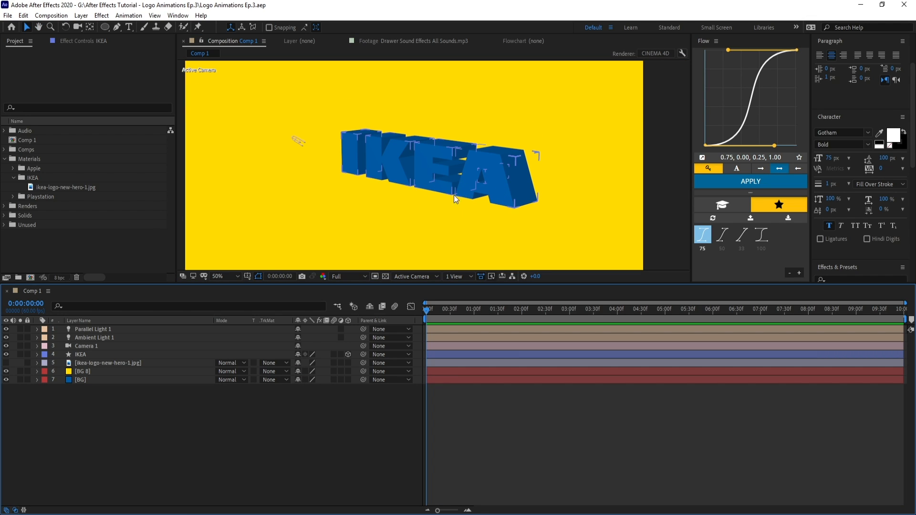
pyautogui.click(93, 347)
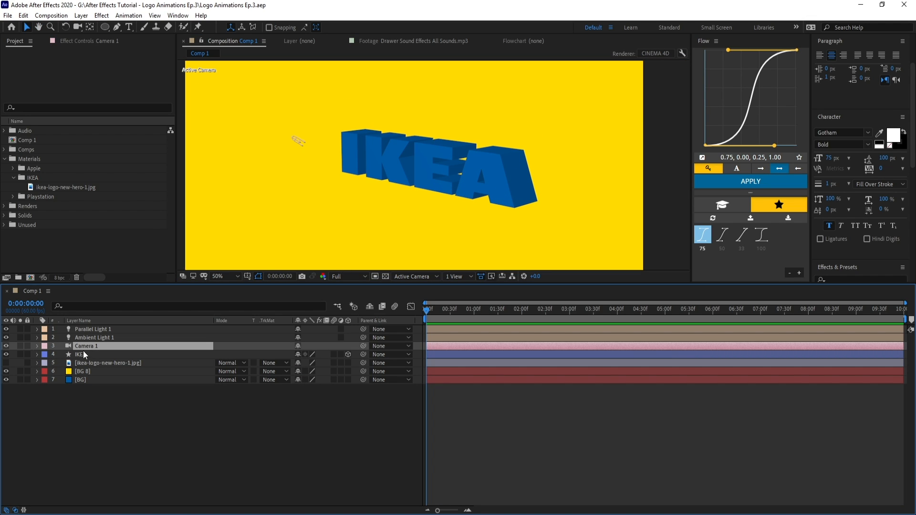
pyautogui.click(38, 346)
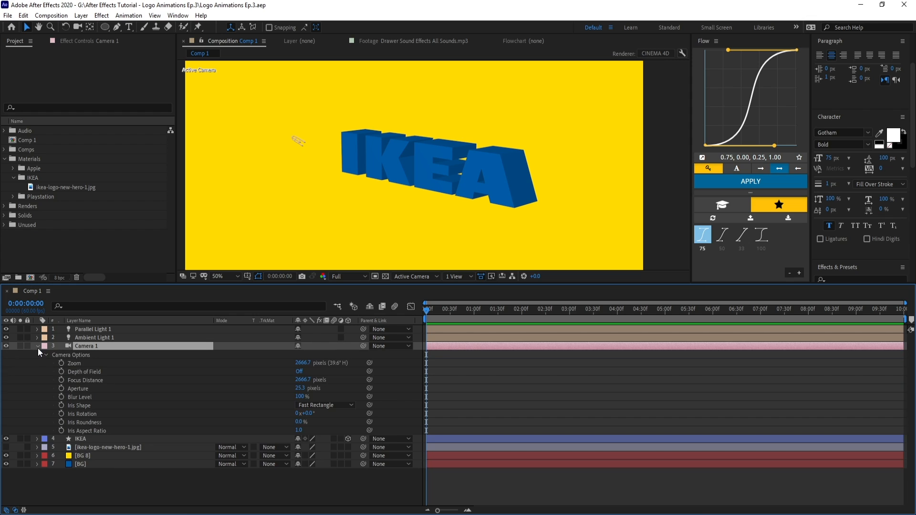
pyautogui.click(302, 363)
pyautogui.write('10000')
pyautogui.press('Return')
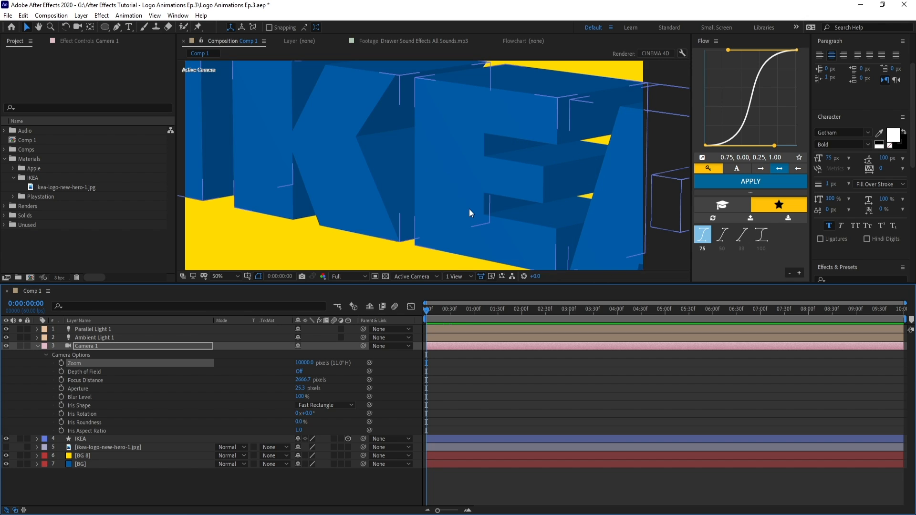
# Dolly the camera back until the whole IKEA lettering fits comfortably inside the yellow frame.
pyautogui.press('c')
pyautogui.moveTo(439, 124); pyautogui.dragTo(390, 426)
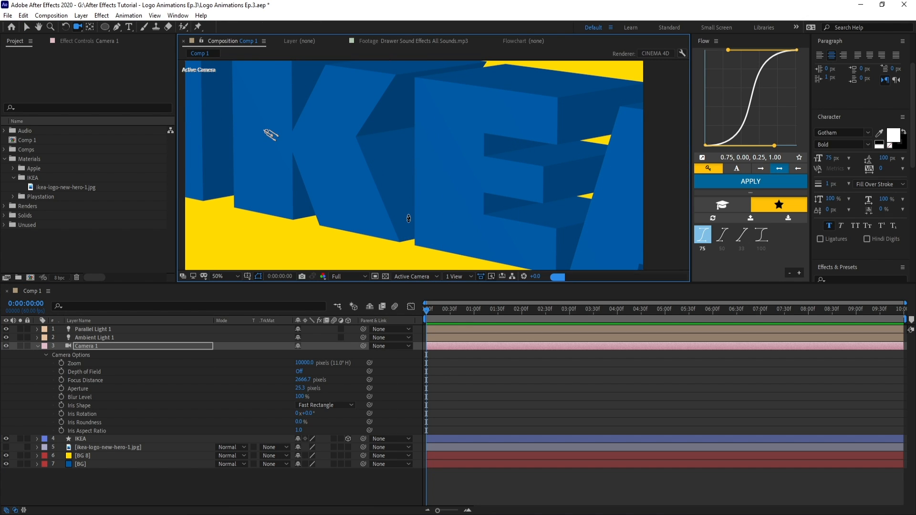
pyautogui.moveTo(408, 219); pyautogui.dragTo(416, 242)
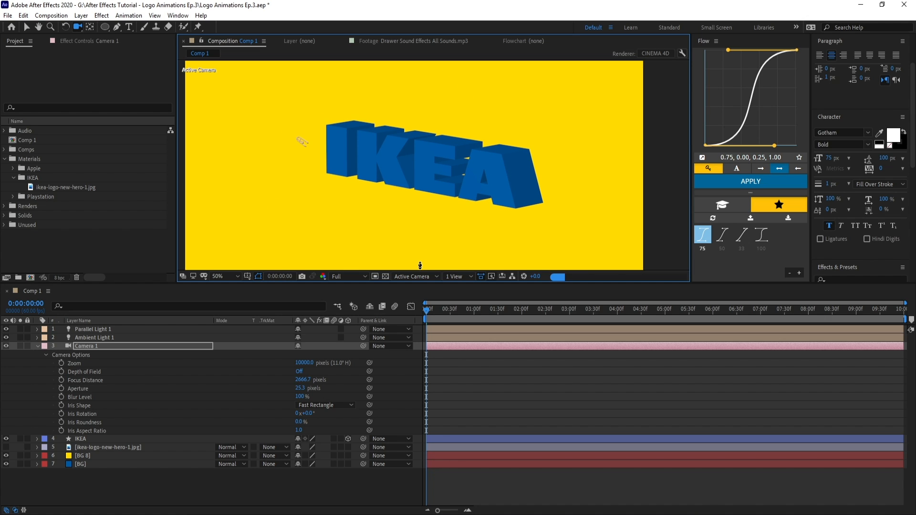
pyautogui.scroll(-1, 437, 171)
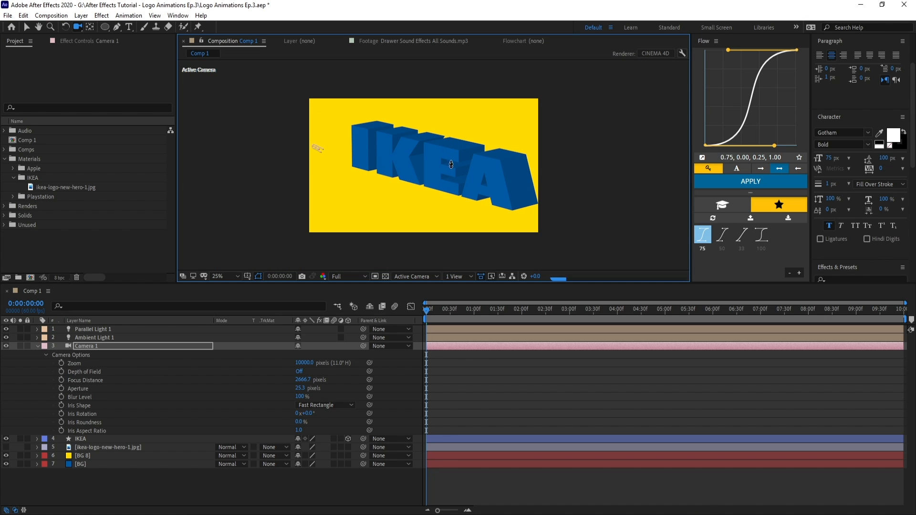
pyautogui.moveTo(450, 164); pyautogui.dragTo(448, 173)
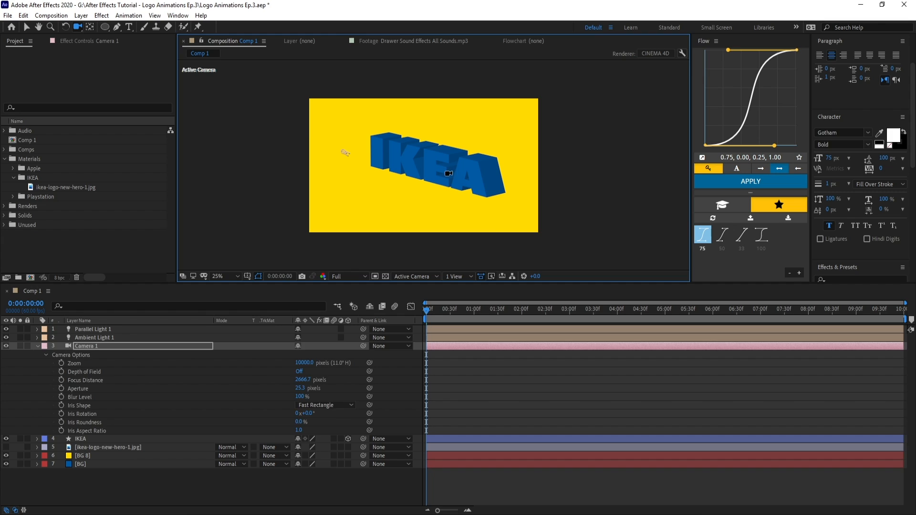
pyautogui.press('v')
pyautogui.scroll(2, 497, 209)
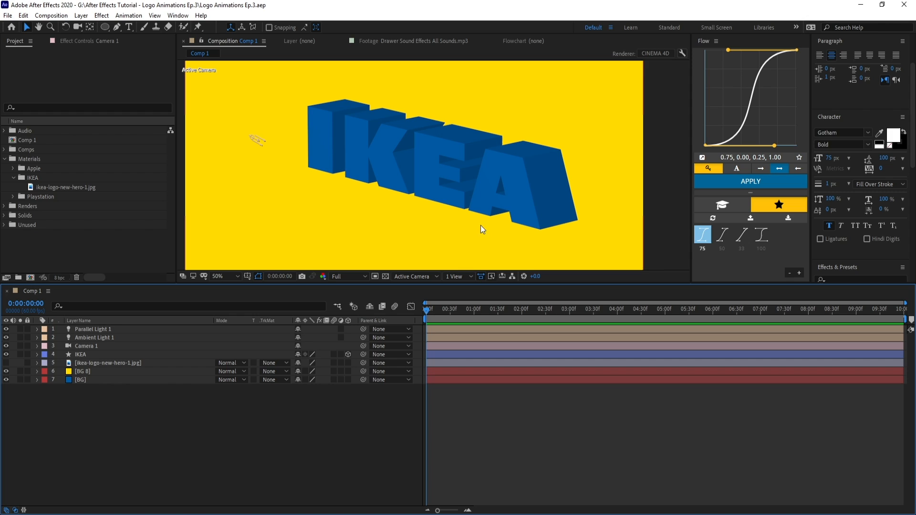
# Duplicate the IKEA shape layer four times, hide the original, and place it above the copies.
pyautogui.click(481, 208)
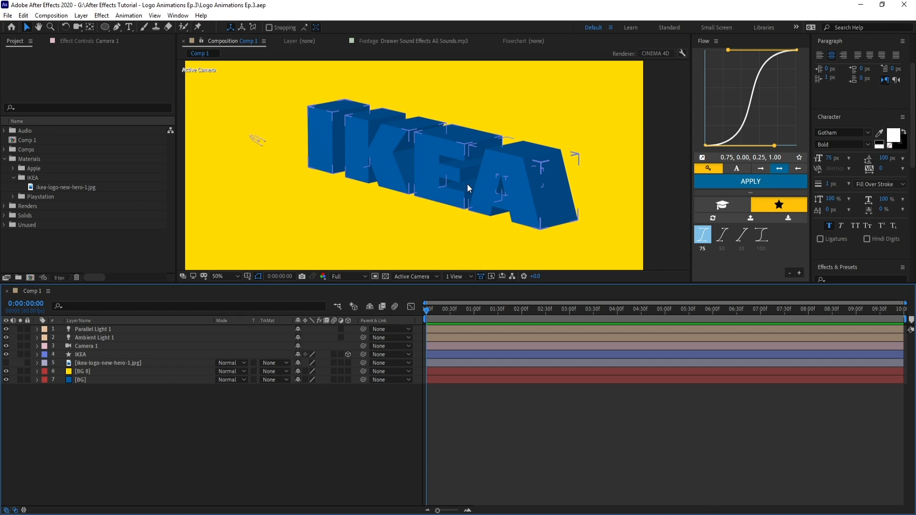
pyautogui.click(95, 357)
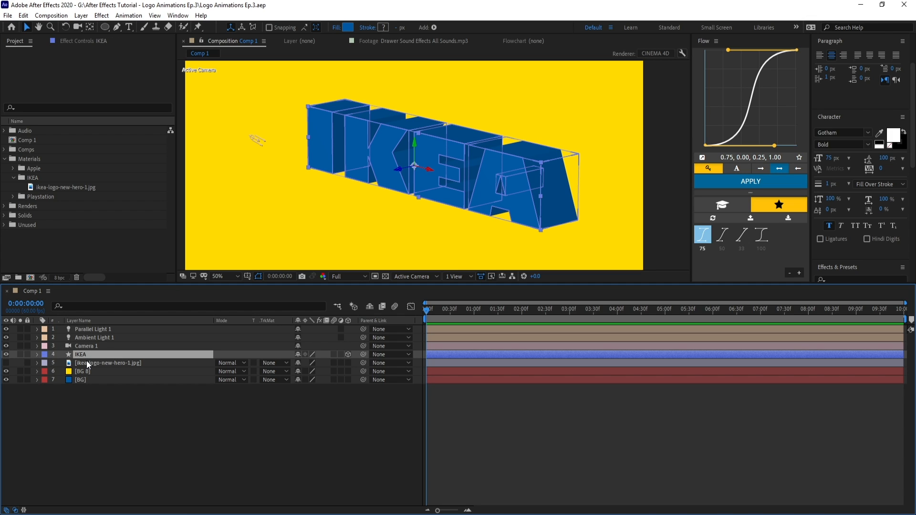
pyautogui.hotkey('ctrl', 'd')
pyautogui.hotkey('ctrl', 'd')
pyautogui.hotkey('ctrl', 'd')
pyautogui.hotkey('ctrl', 'd')
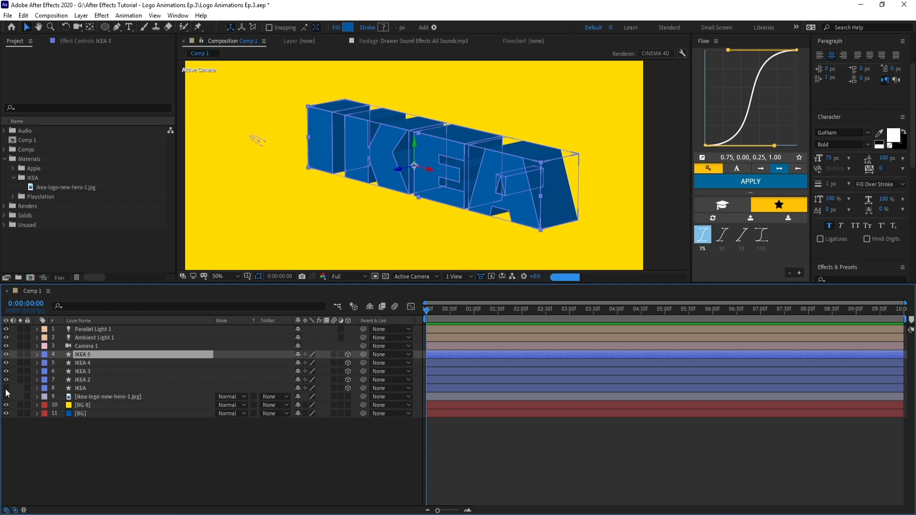
pyautogui.moveTo(81, 388); pyautogui.dragTo(96, 351)
pyautogui.click(93, 364)
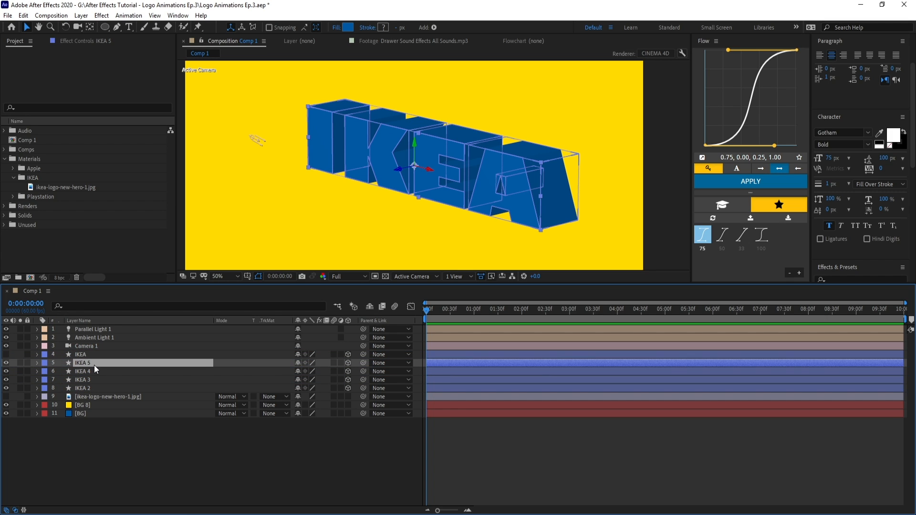
# Delete Shape 2, Shape 3 and Shape 4 from the IKEA 2 layer and rename it I.
pyautogui.click(85, 389)
pyautogui.click(38, 389)
pyautogui.click(45, 398)
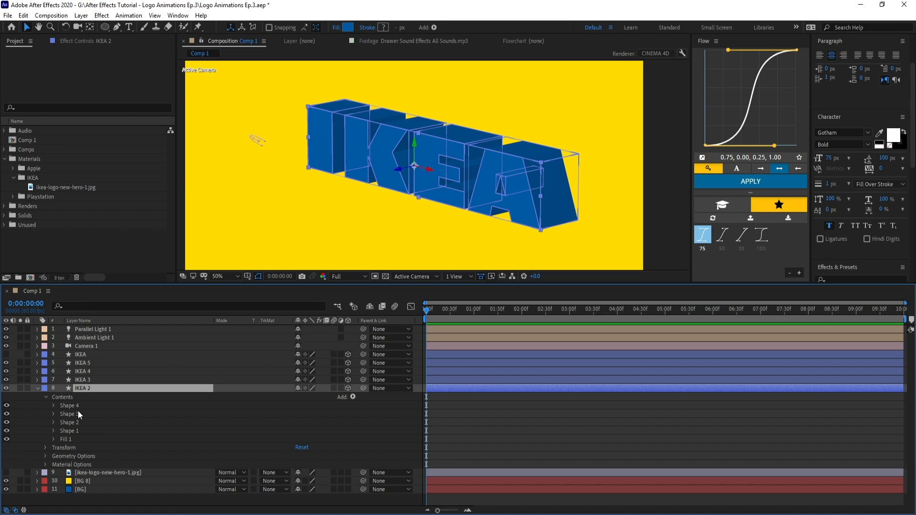
pyautogui.click(87, 406)
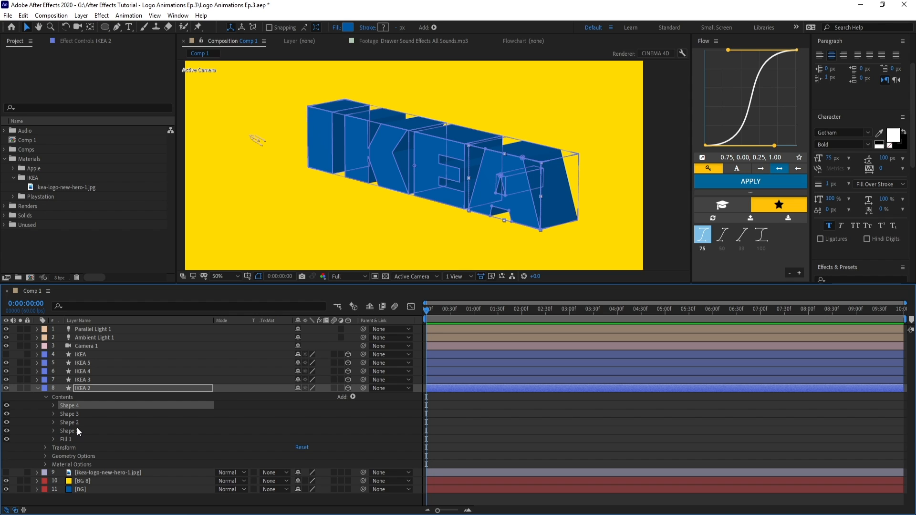
pyautogui.keyDown('shift'); pyautogui.click(78, 423); pyautogui.keyUp('shift')
pyautogui.press('Delete')
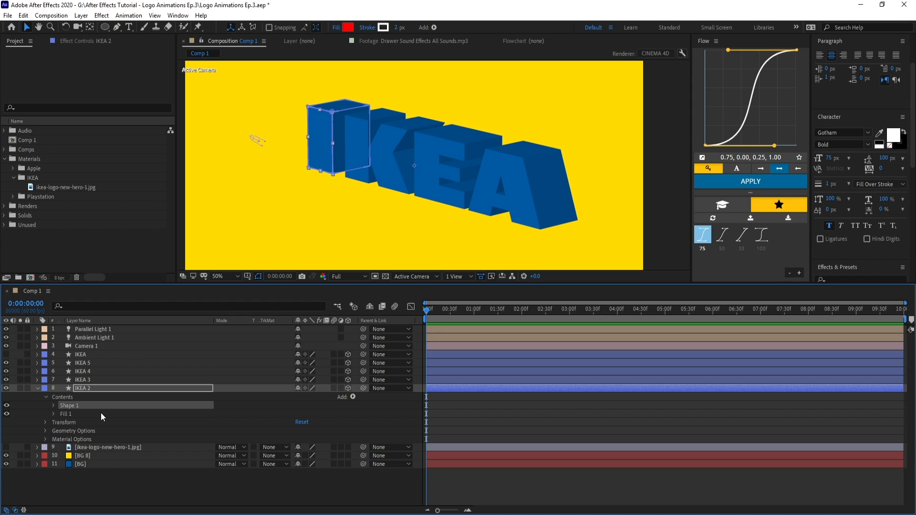
pyautogui.click(100, 406)
pyautogui.click(94, 392)
pyautogui.press('Return')
pyautogui.write('I')
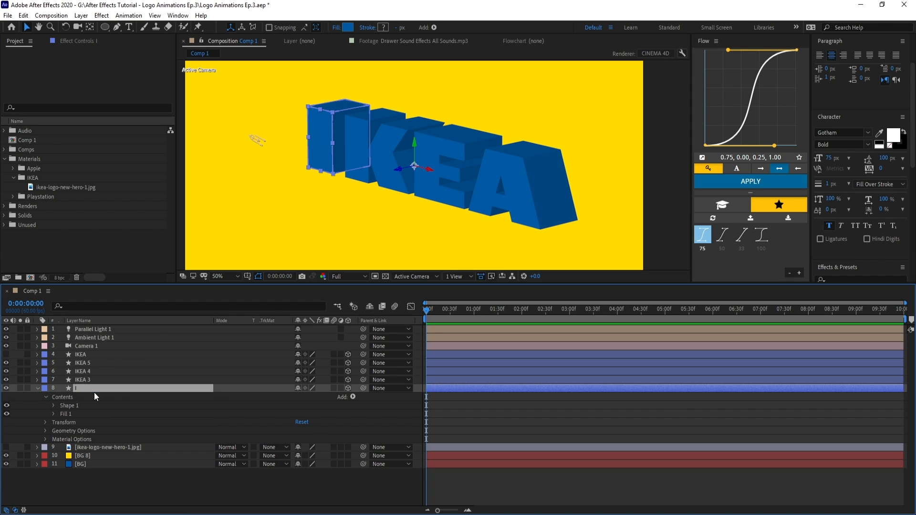
# Delete Shape 1, Shape 3 and Shape 4 from the IKEA 3 layer and rename it K.
pyautogui.click(72, 380)
pyautogui.click(37, 380)
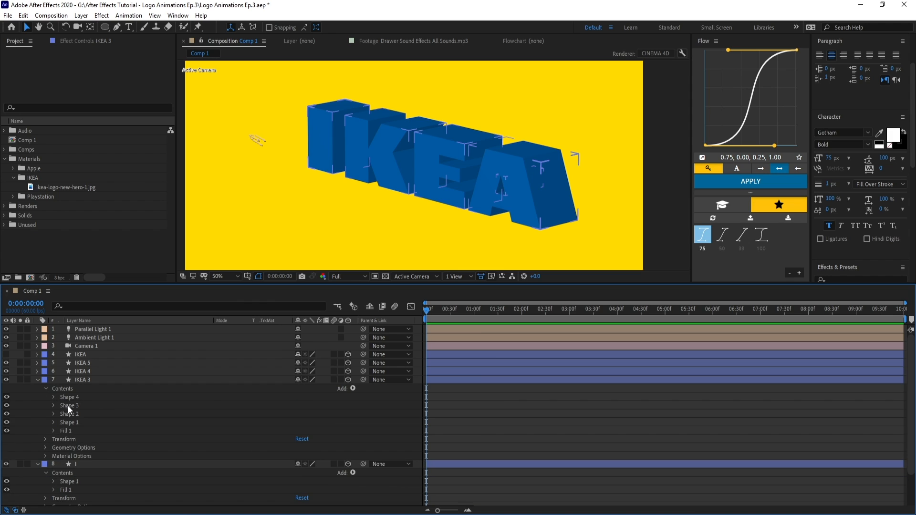
pyautogui.click(69, 406)
pyautogui.keyDown('ctrl'); pyautogui.click(70, 397); pyautogui.keyUp('ctrl')
pyautogui.keyDown('ctrl'); pyautogui.click(75, 422); pyautogui.keyUp('ctrl')
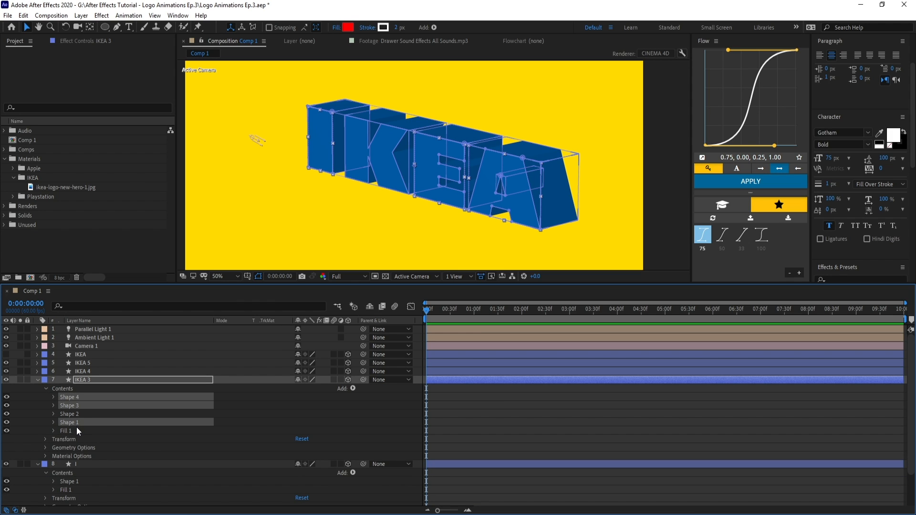
pyautogui.press('Delete')
pyautogui.click(84, 380)
pyautogui.press('Return')
pyautogui.write('K')
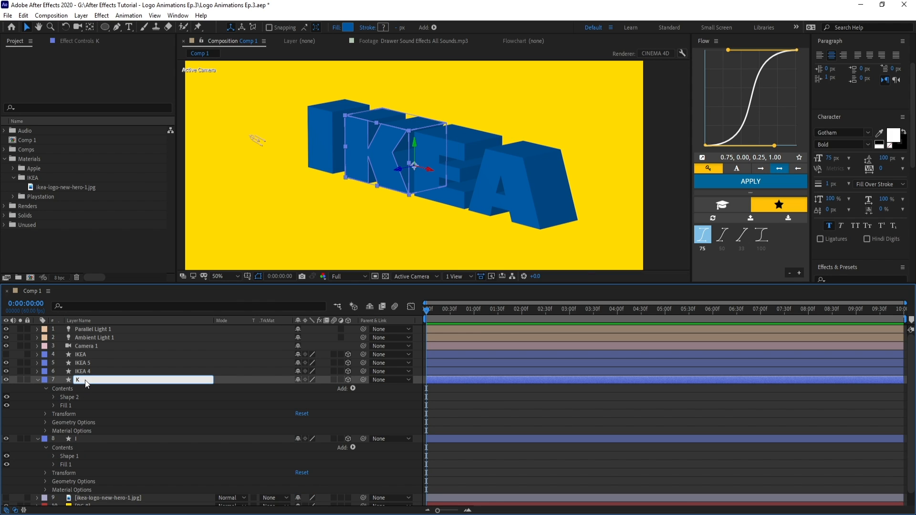
pyautogui.press('Return')
# Delete Shape 1, Shape 2 and Shape 4 from the IKEA 4 layer and rename it E.
pyautogui.click(37, 371)
pyautogui.click(46, 380)
pyautogui.click(71, 405)
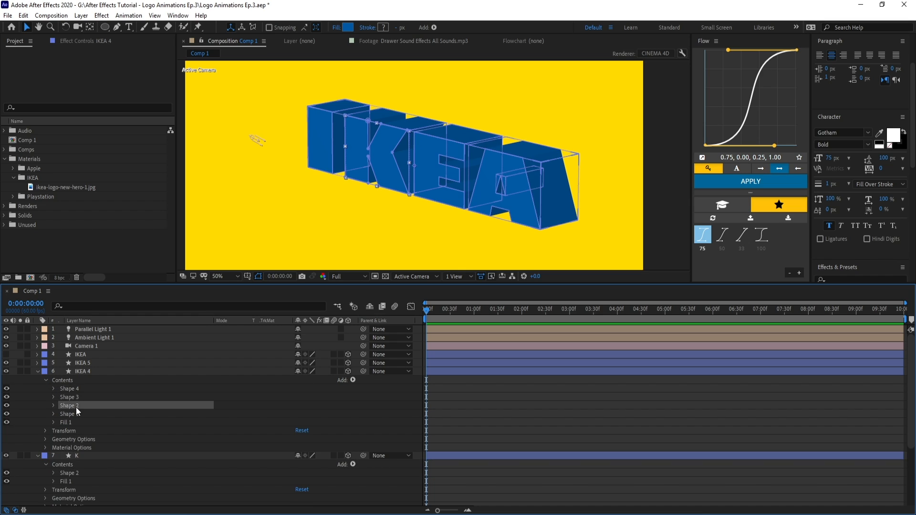
pyautogui.keyDown('ctrl'); pyautogui.click(71, 414); pyautogui.keyUp('ctrl')
pyautogui.keyDown('ctrl'); pyautogui.click(82, 392); pyautogui.keyUp('ctrl')
pyautogui.press('Delete')
pyautogui.press('Return')
pyautogui.write('E')
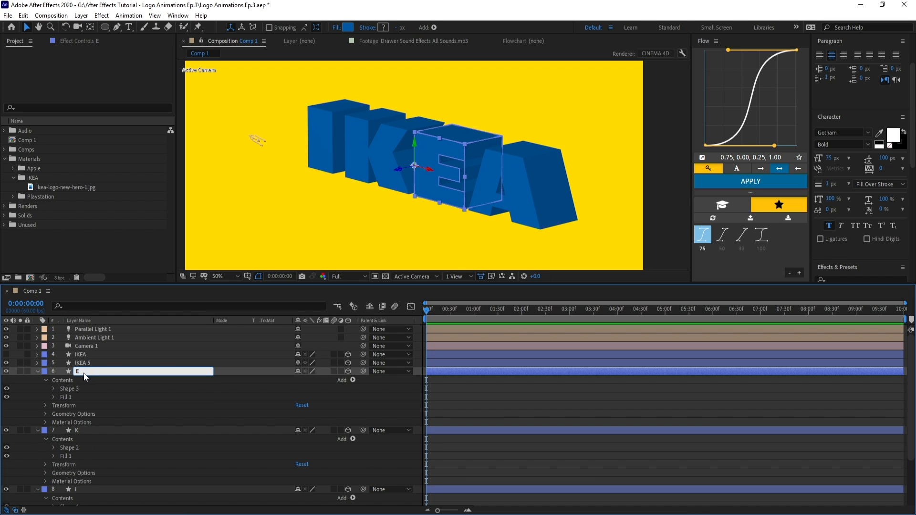
pyautogui.press('Return')
# Reduce the IKEA 5 layer to Shape 4 only and rename it A.
pyautogui.press('Return')
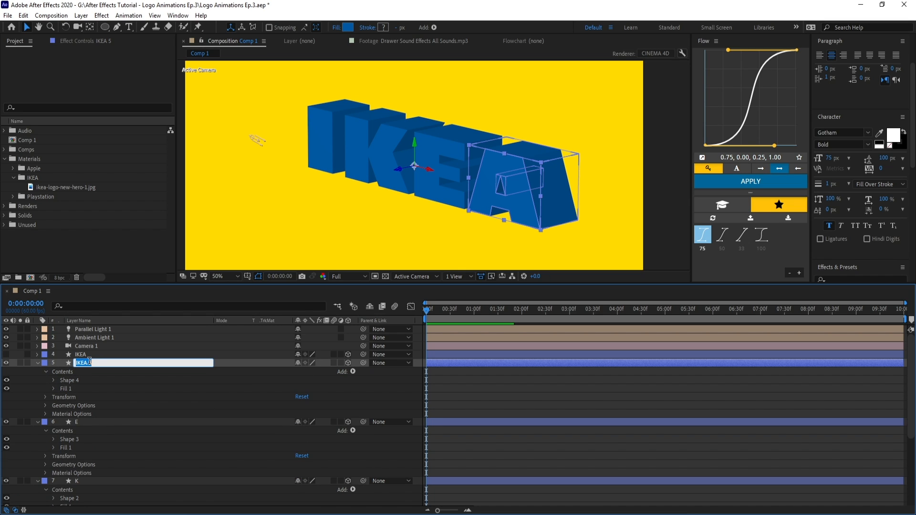
pyautogui.write('A')
pyautogui.press('Return')
# Center the anchor points of the A, E, K and I layers on their content and center all four in the composition.
pyautogui.scroll(-2, 99, 394)
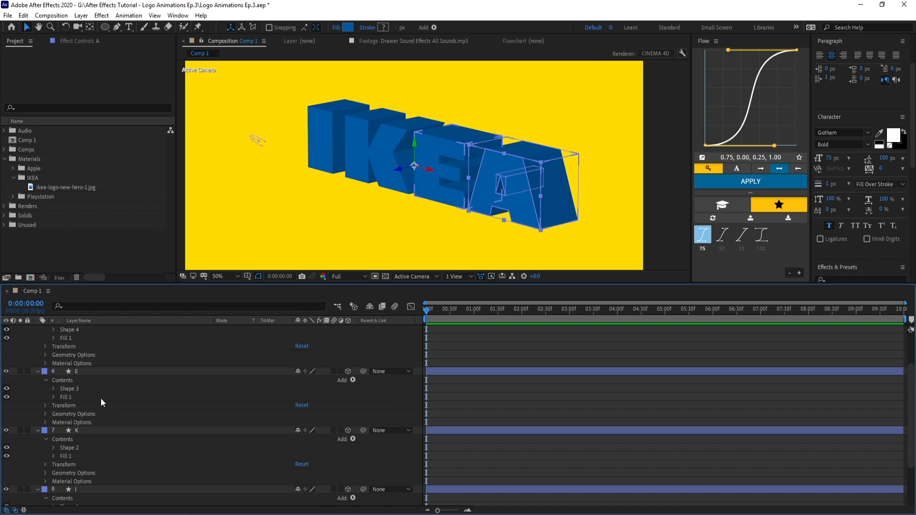
pyautogui.keyDown('shift'); pyautogui.click(77, 488); pyautogui.keyUp('shift')
pyautogui.hotkey('ctrl', 'alt', 'Home')
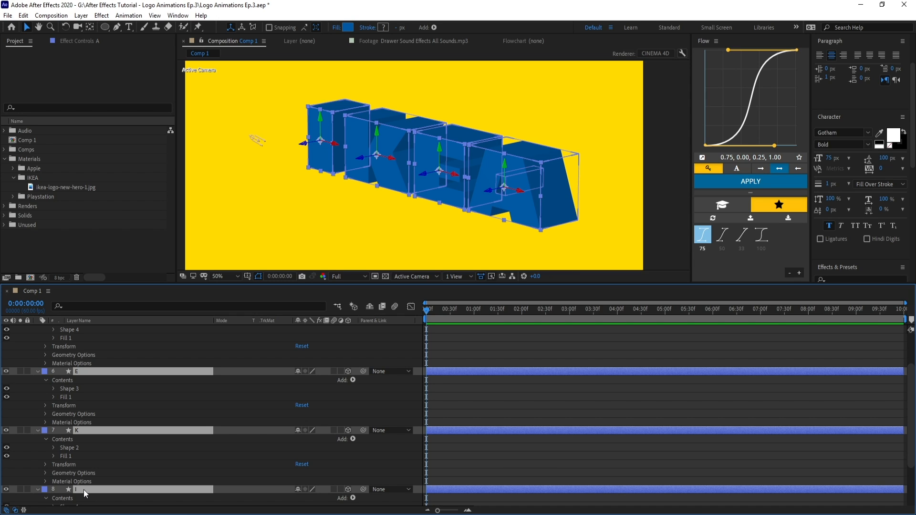
pyautogui.hotkey('ctrl', 'Home')
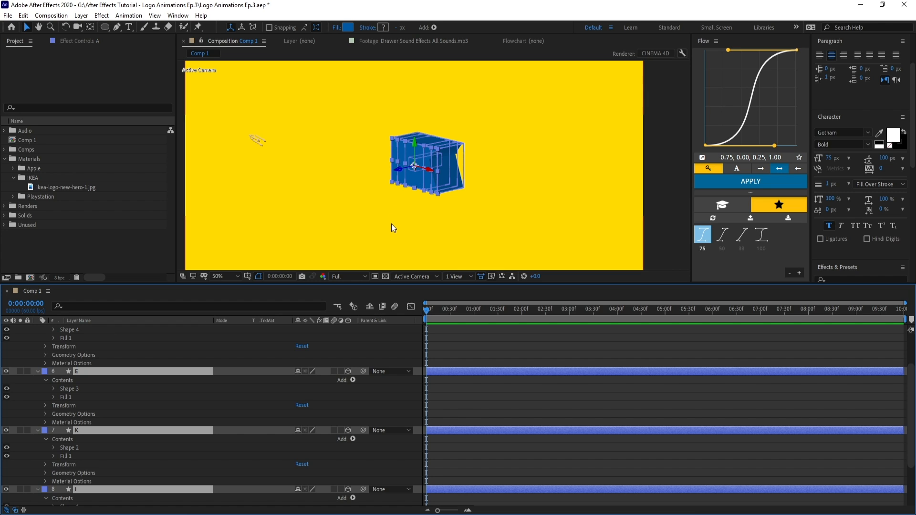
pyautogui.click(476, 365)
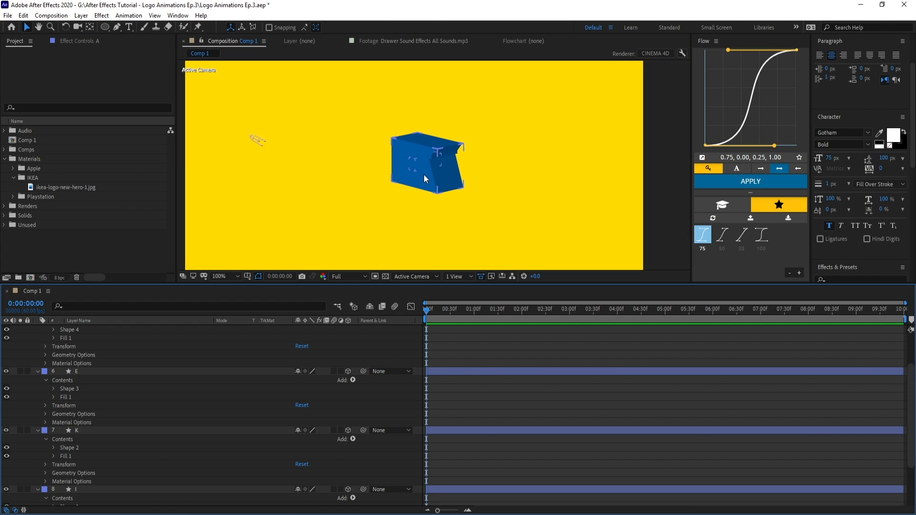
# Split the composition viewer into two views, set the second to Front, and frame the stacked letters in it.
pyautogui.scroll(2, 423, 175)
pyautogui.click(457, 276)
pyautogui.click(465, 299)
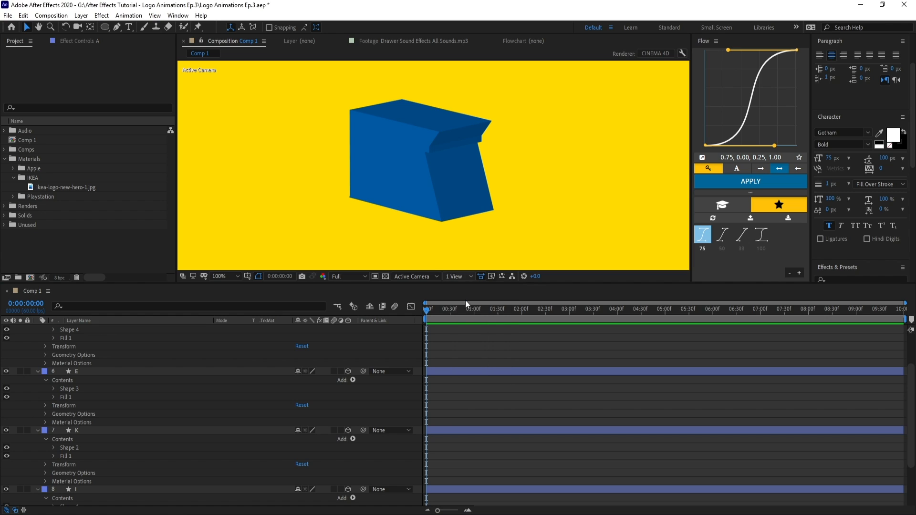
pyautogui.click(347, 234)
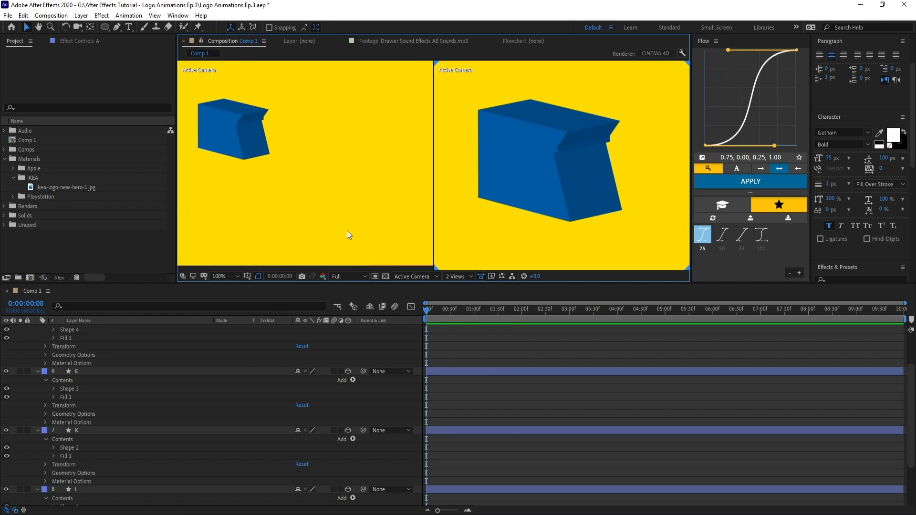
pyautogui.click(434, 276)
pyautogui.click(428, 315)
pyautogui.scroll(-4, 553, 199)
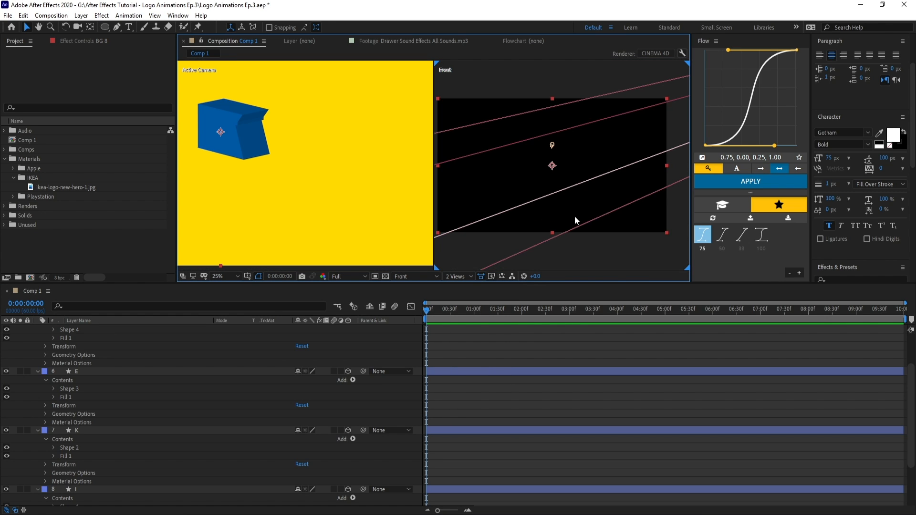
pyautogui.moveTo(546, 184); pyautogui.dragTo(633, 158)
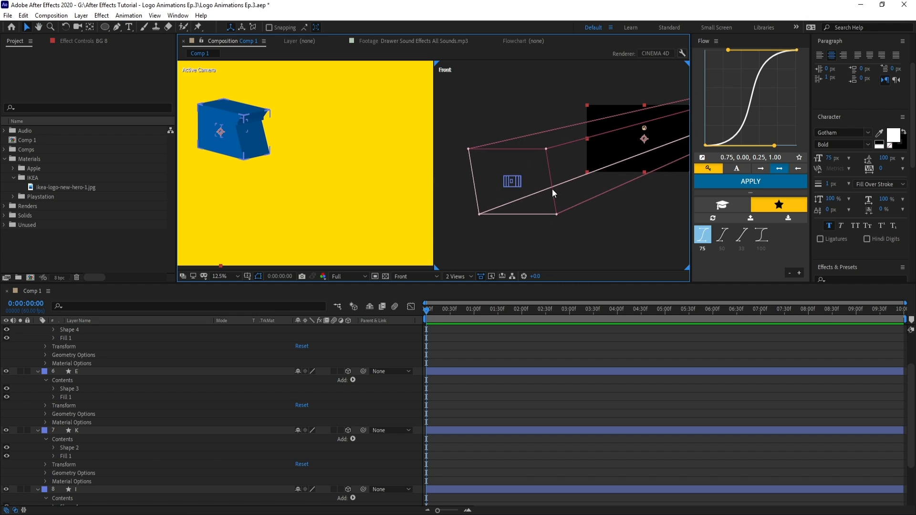
# Collapse the expanded properties of all layers in the timeline.
pyautogui.scroll(-1, 549, 180)
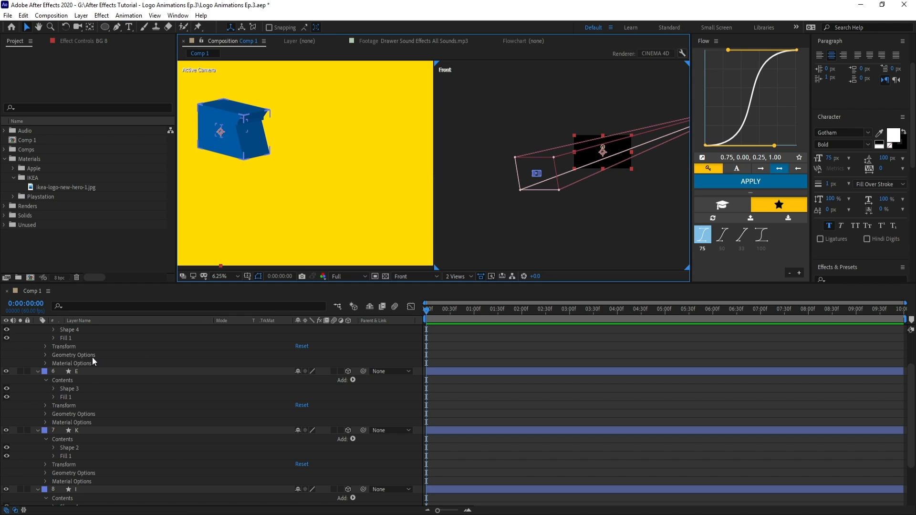
pyautogui.scroll(2, 92, 358)
pyautogui.hotkey('ctrl', 'a')
pyautogui.press('u')
pyautogui.click(89, 425)
# Move Camera 1 together with the IKEA, A, E, K and I layers so the letters sit centered in the composition frame.
pyautogui.moveTo(580, 184); pyautogui.dragTo(523, 202)
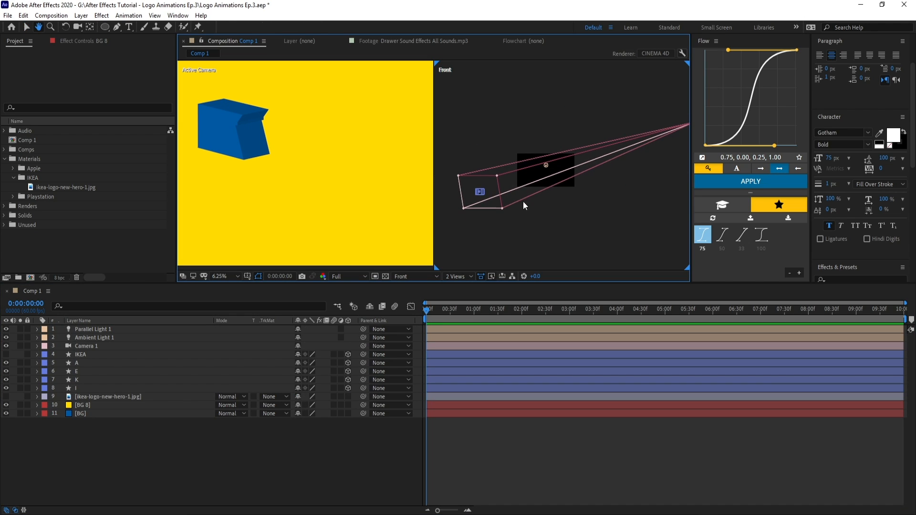
pyautogui.scroll(-1, 537, 172)
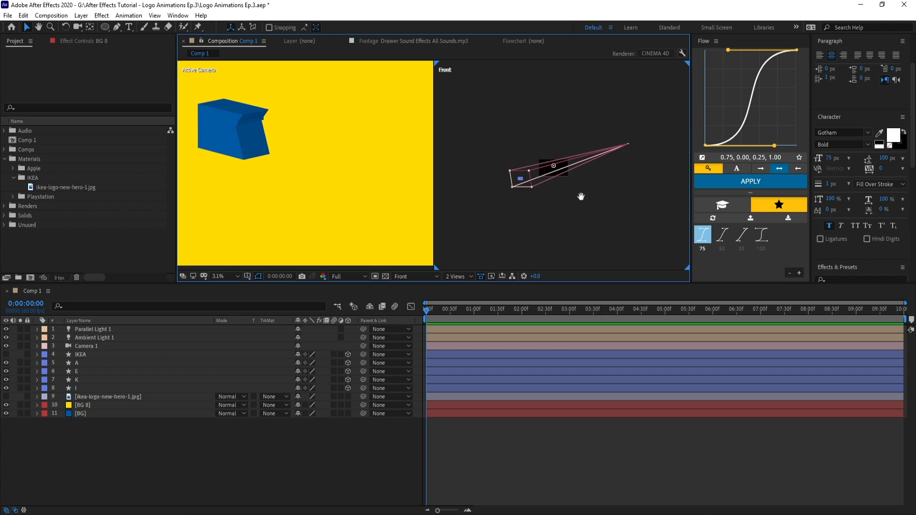
pyautogui.click(83, 388)
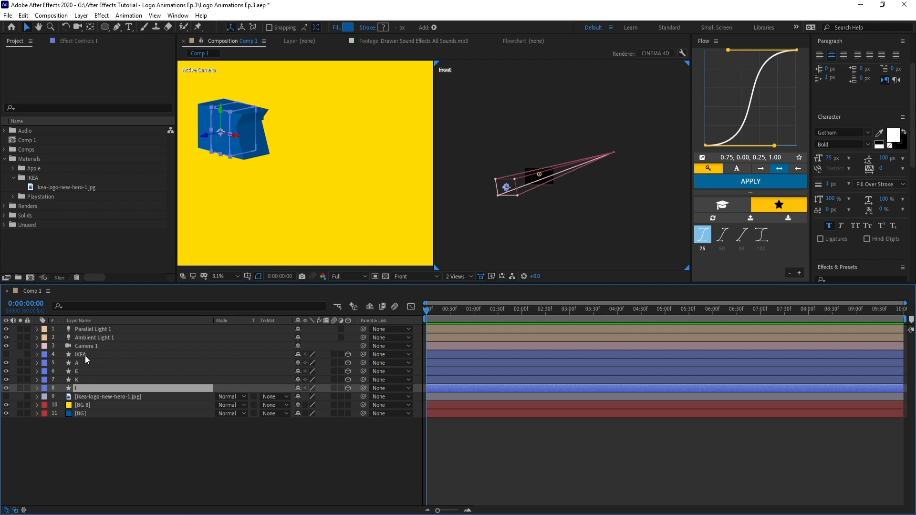
pyautogui.keyDown('shift'); pyautogui.click(85, 355); pyautogui.keyUp('shift')
pyautogui.keyDown('shift'); pyautogui.click(87, 347); pyautogui.keyUp('shift')
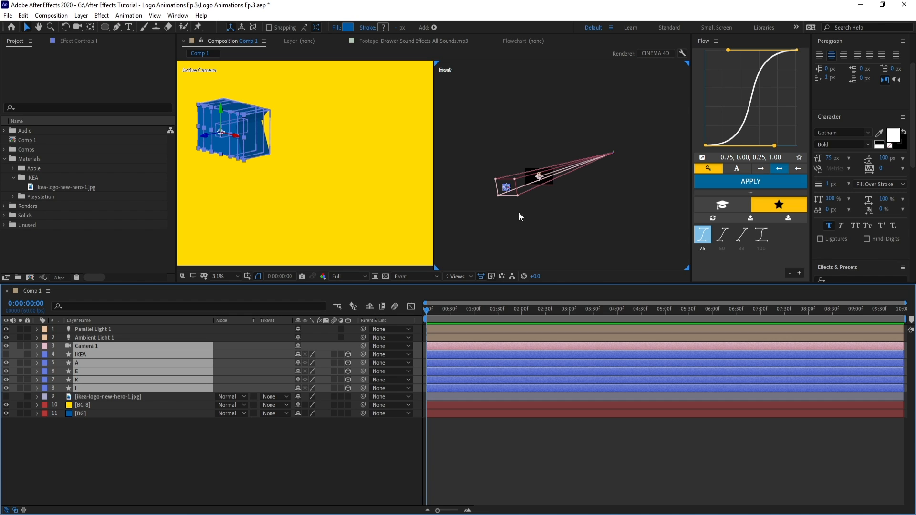
pyautogui.moveTo(510, 190); pyautogui.dragTo(546, 194)
pyautogui.scroll(3, 543, 214)
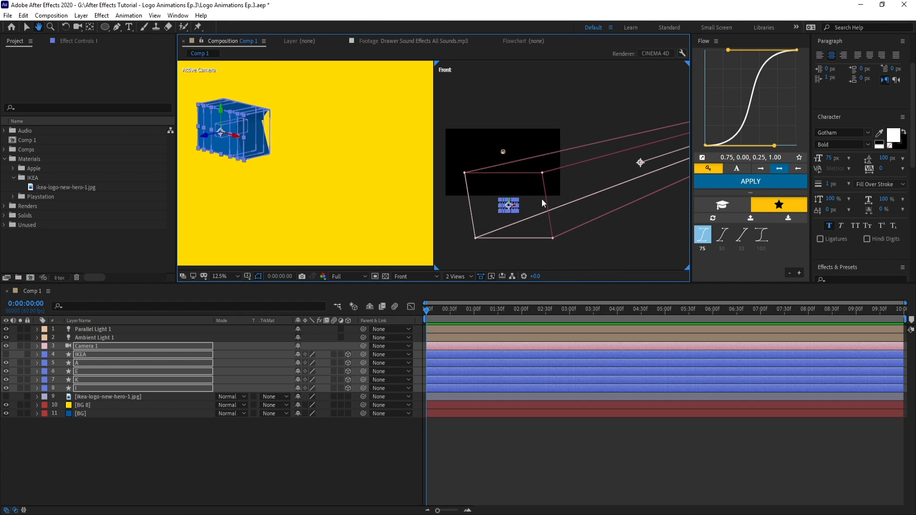
pyautogui.moveTo(517, 160); pyautogui.dragTo(510, 161)
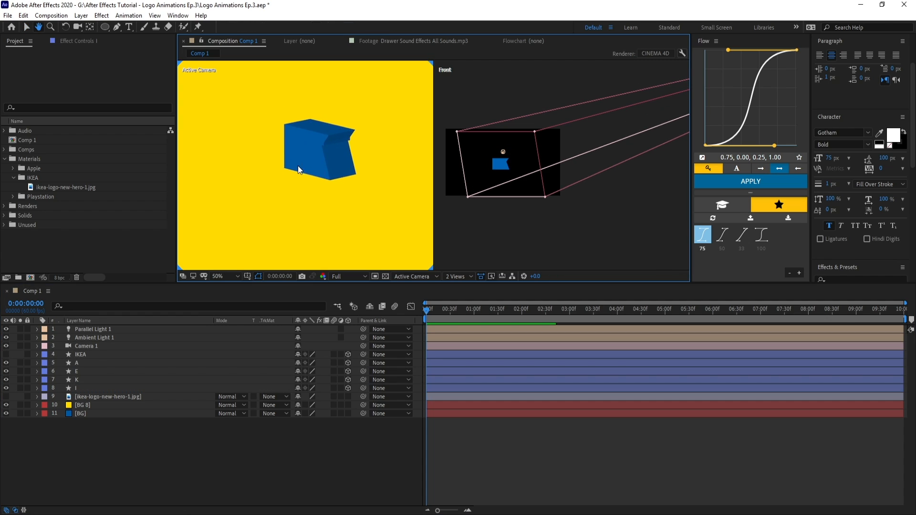
# Frame the composition in the Active Camera view and hide the A, E and K layers, leaving only the I showing.
pyautogui.scroll(-2, 333, 179)
pyautogui.moveTo(343, 195); pyautogui.dragTo(348, 197)
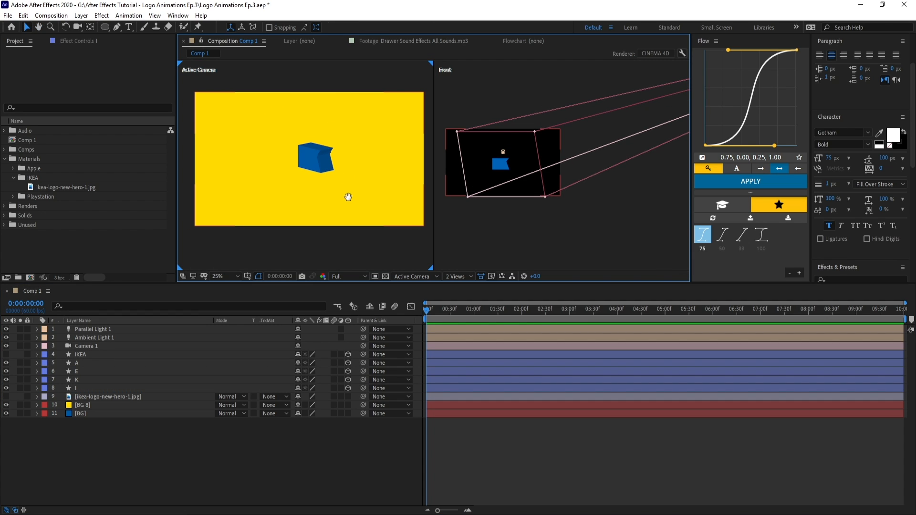
pyautogui.scroll(-4, 501, 181)
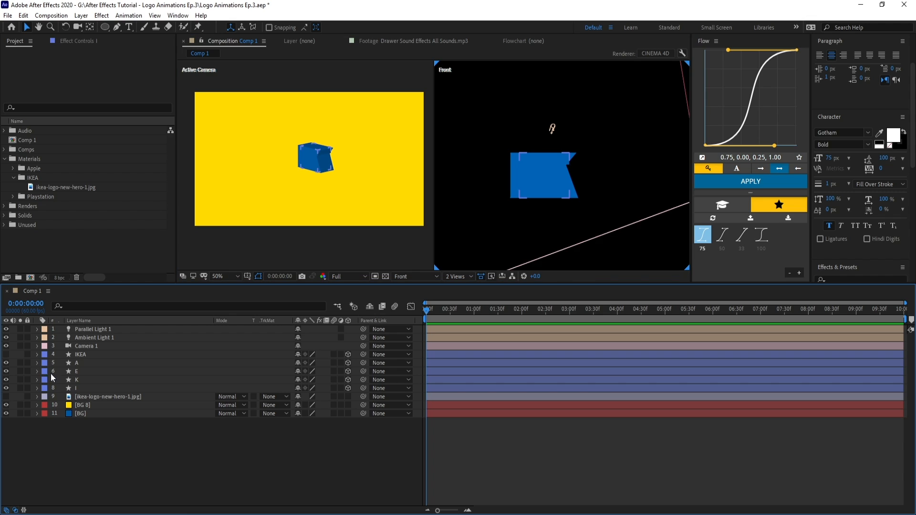
pyautogui.moveTo(7, 366); pyautogui.dragTo(6, 380)
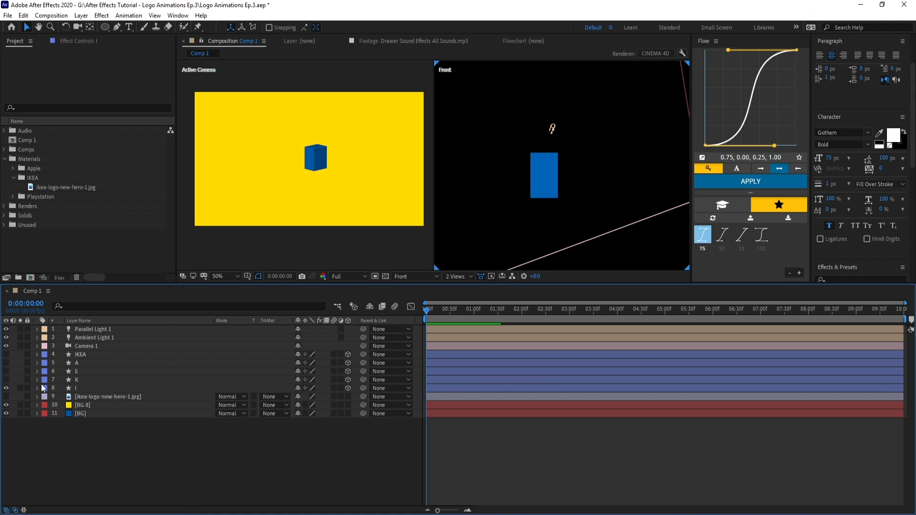
# Move the I layer's anchor point to the middle of its bottom edge, snapped in place, and test its vertical scaling.
pyautogui.click(95, 388)
pyautogui.scroll(2, 605, 193)
pyautogui.moveTo(637, 155); pyautogui.dragTo(646, 135)
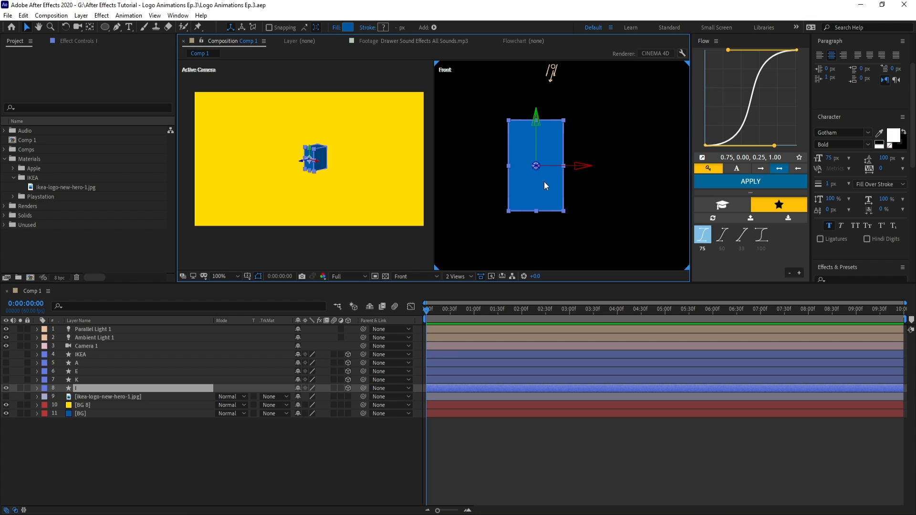
pyautogui.press('y')
pyautogui.moveTo(536, 165); pyautogui.dragTo(537, 213)
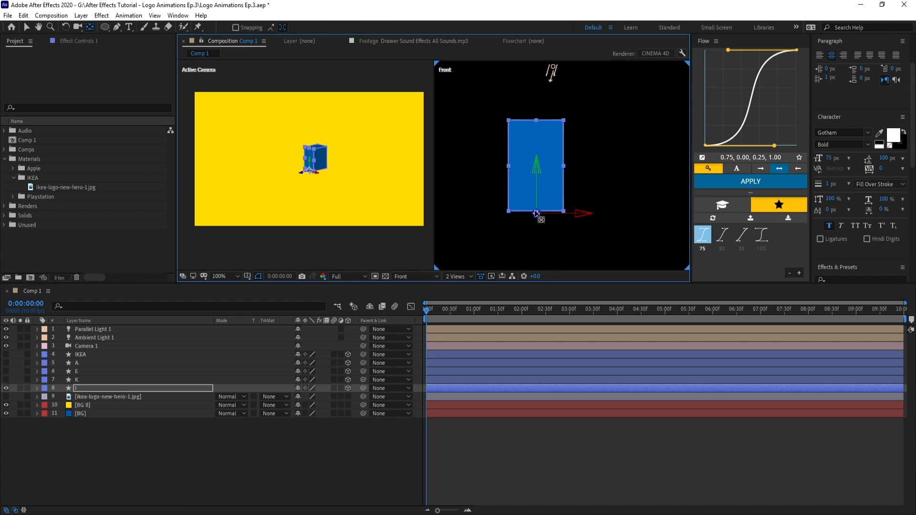
pyautogui.press('v')
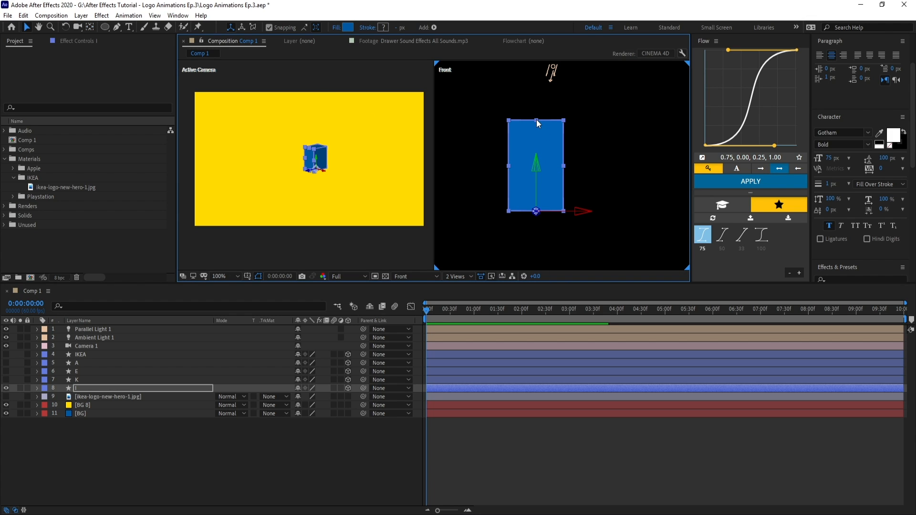
pyautogui.moveTo(536, 120); pyautogui.dragTo(535, 191)
pyautogui.hotkey('ctrl', 'z')
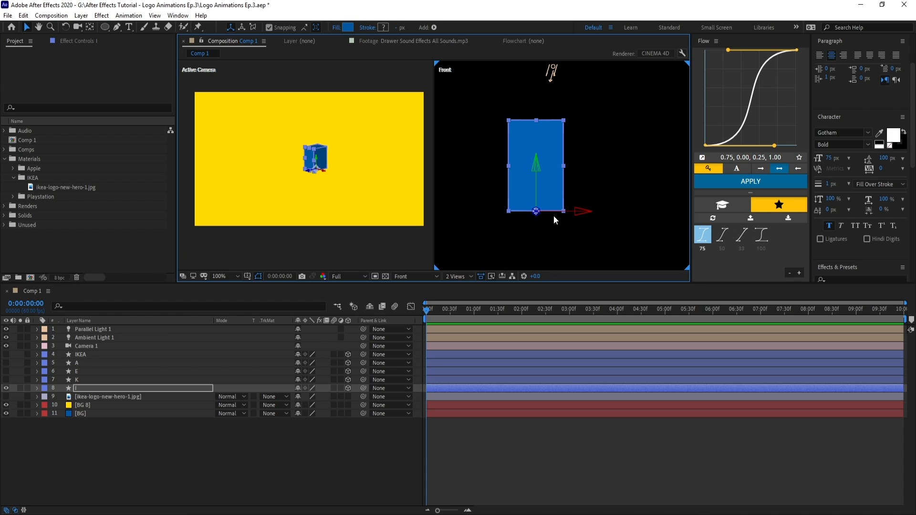
# Keyframe the I layer's Scale so its height goes from 0% at frame 0 to 100% at frame 10.
pyautogui.press('Return')
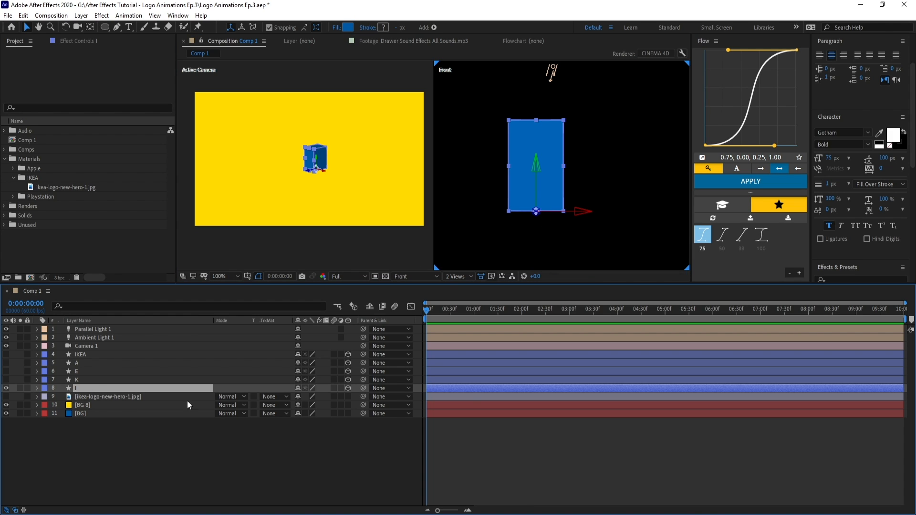
pyautogui.press('s')
pyautogui.click(61, 396)
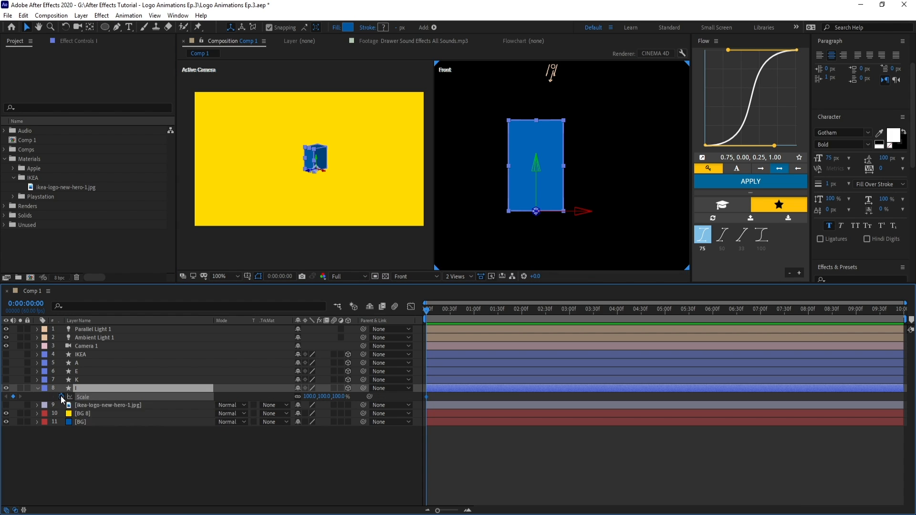
pyautogui.press(';')
pyautogui.moveTo(491, 310); pyautogui.dragTo(426, 311)
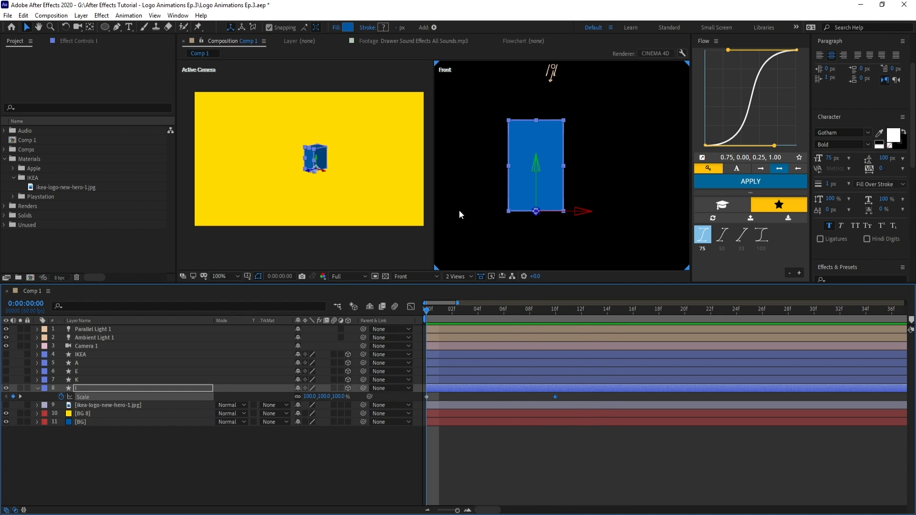
pyautogui.click(326, 397)
pyautogui.write('0')
pyautogui.click(381, 457)
pyautogui.click(554, 311)
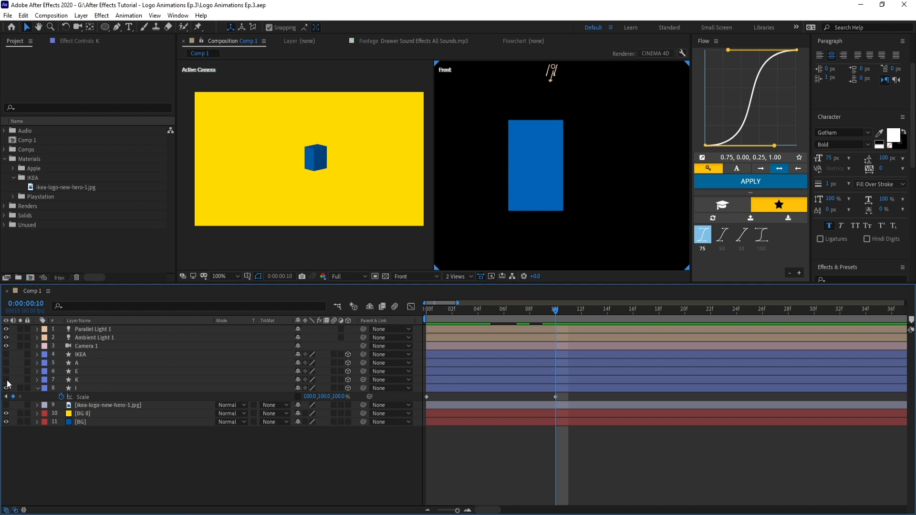
# Show the K layer and set the opacity of the A, E, K and I layers to 50%.
pyautogui.click(6, 387)
pyautogui.click(81, 386)
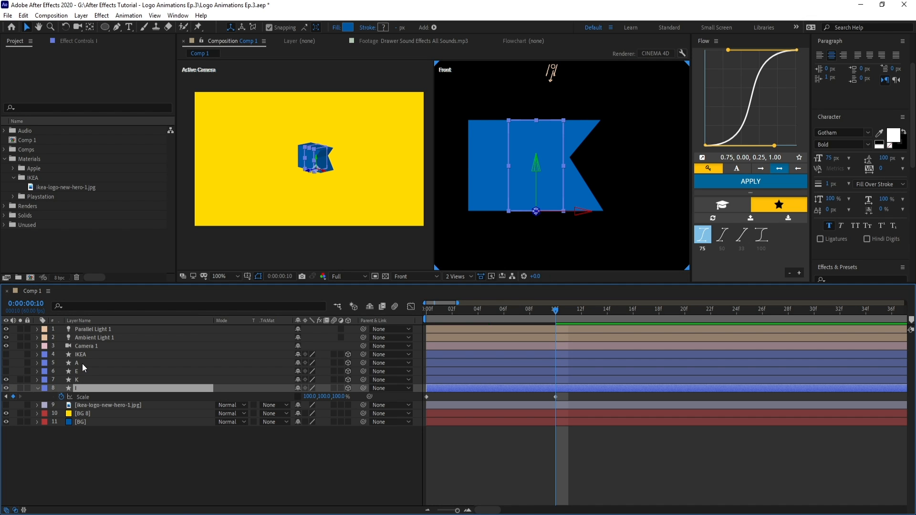
pyautogui.keyDown('shift'); pyautogui.click(82, 364); pyautogui.keyUp('shift')
pyautogui.press('t')
pyautogui.click(301, 371)
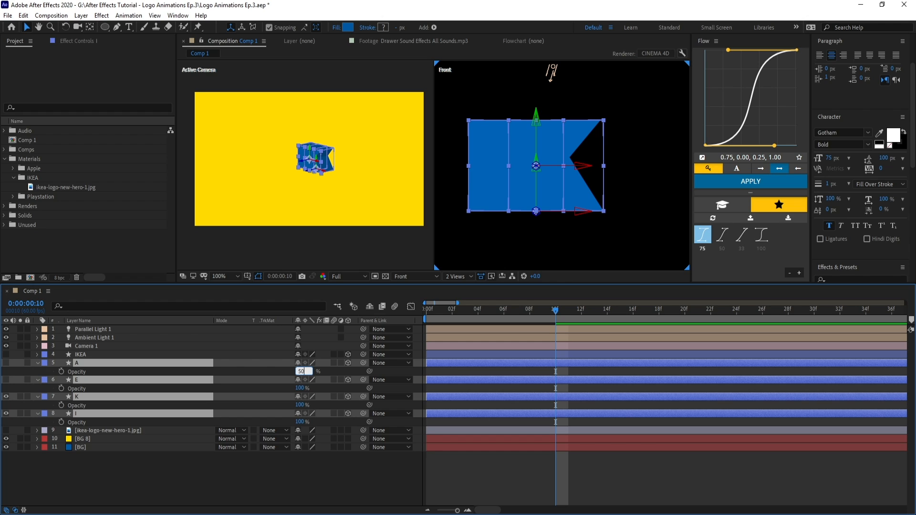
pyautogui.write('50')
pyautogui.press('Return')
pyautogui.click(562, 490)
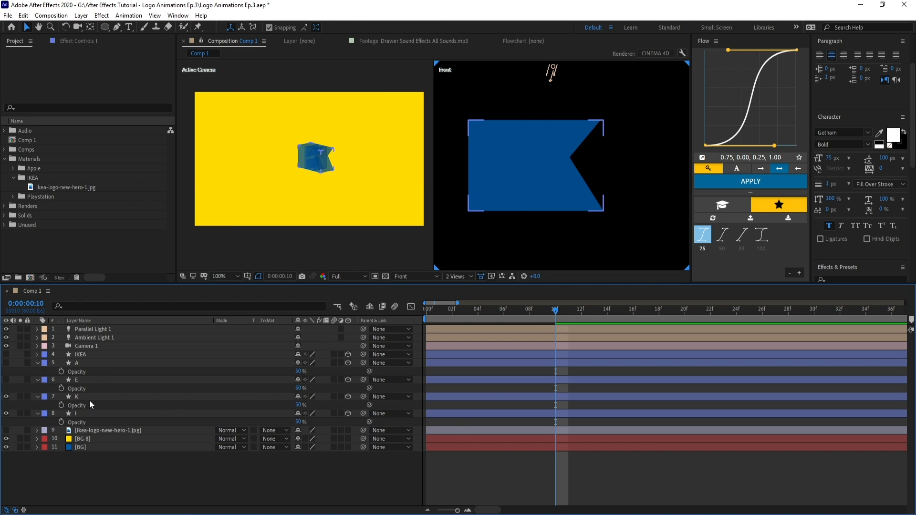
# Move the K layer sideways in the Front view so its stem roughly overlaps the I.
pyautogui.click(78, 396)
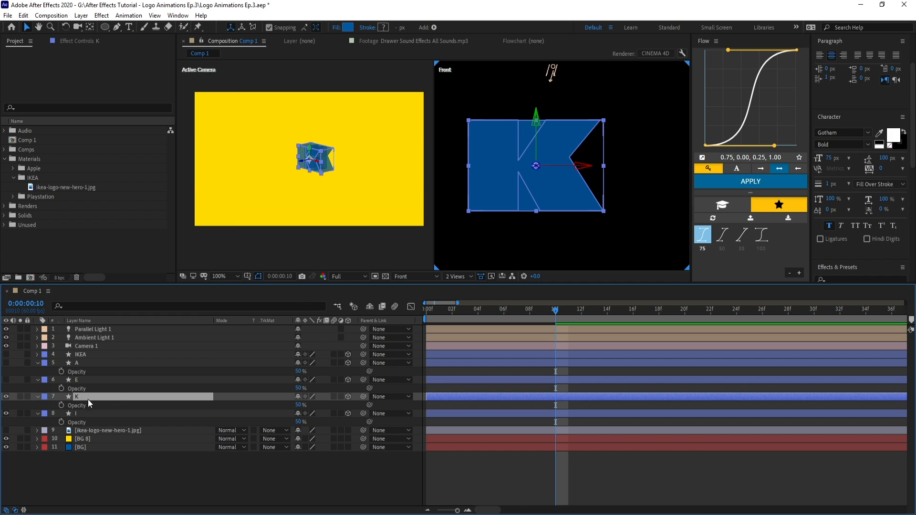
pyautogui.press('.')
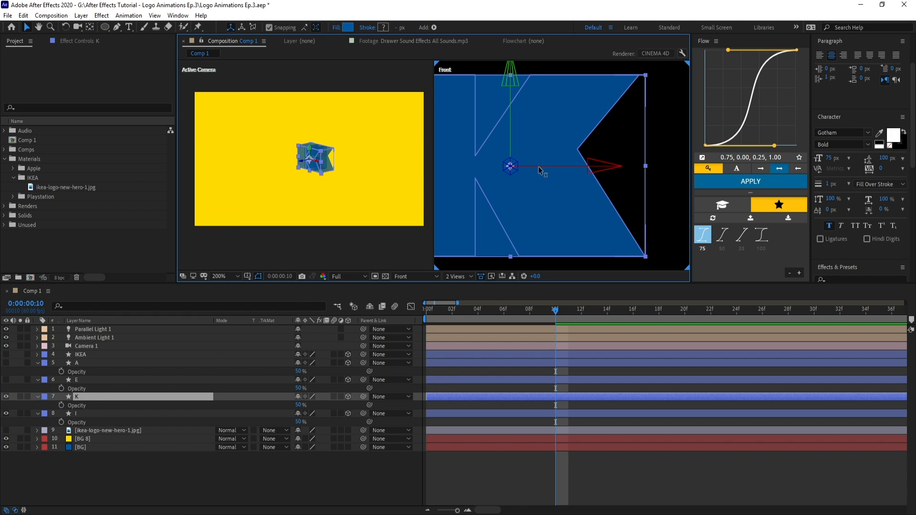
pyautogui.moveTo(543, 168); pyautogui.dragTo(631, 169)
pyautogui.click(140, 399)
# Filter the K layer to its Path property, keyframe it at frame 17, and return to frame 10.
pyautogui.click(92, 306)
pyautogui.write('path')
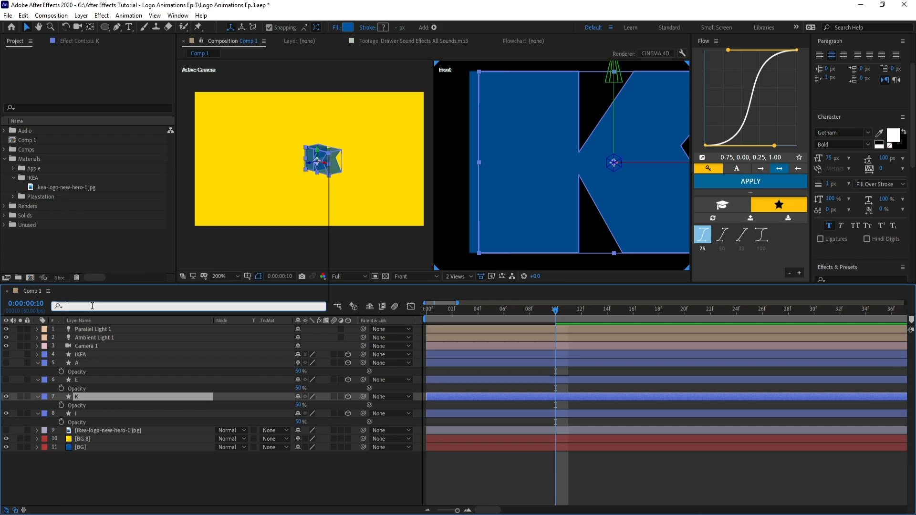
pyautogui.click(87, 430)
pyautogui.click(78, 431)
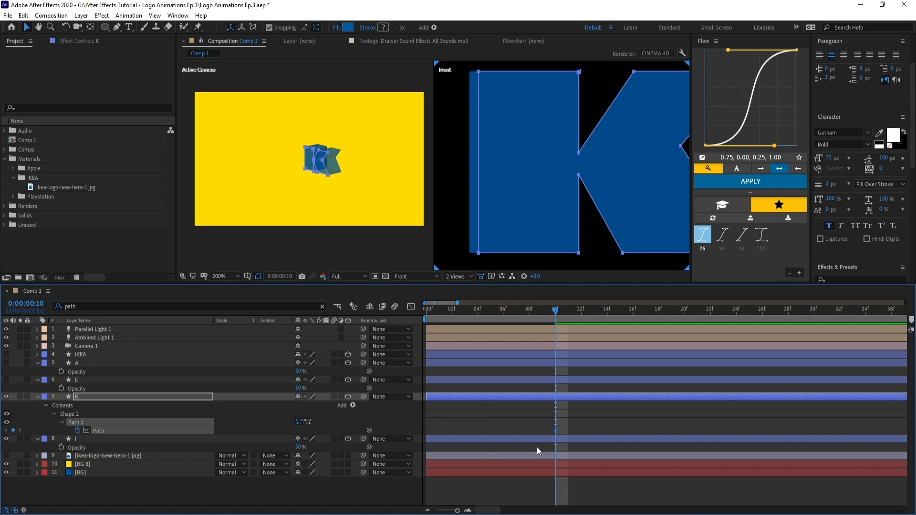
pyautogui.moveTo(555, 431); pyautogui.dragTo(649, 428)
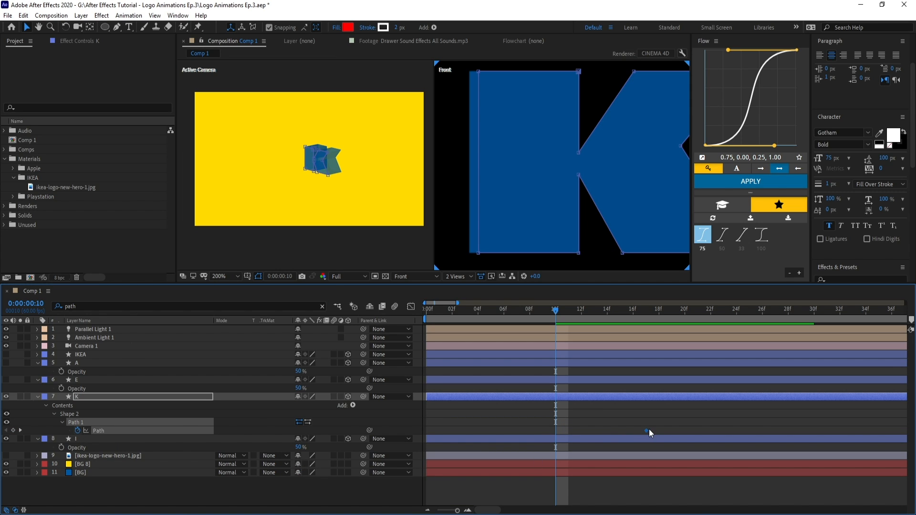
pyautogui.click(645, 310)
pyautogui.moveTo(605, 312); pyautogui.dragTo(555, 315)
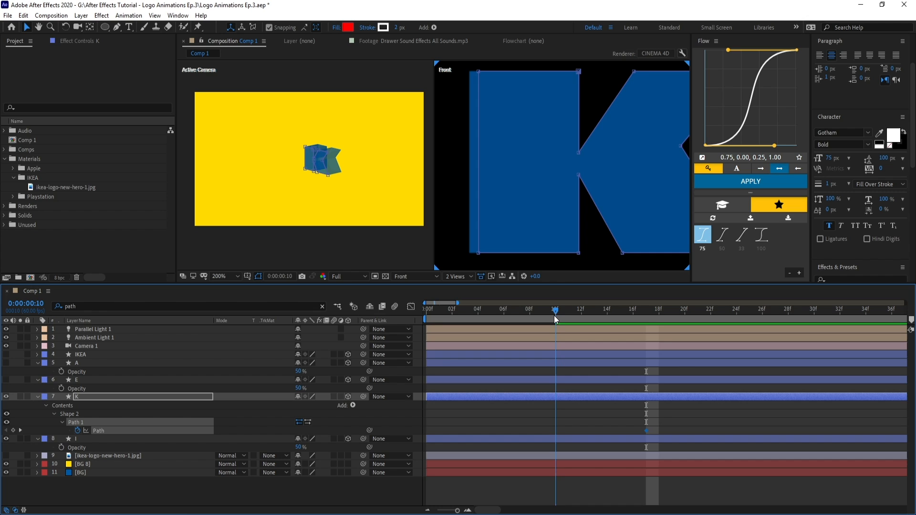
# At frame 10, nudge the K path's left-edge points sideways until they line up with the left edge of the I.
pyautogui.click(591, 417)
pyautogui.click(591, 398)
pyautogui.scroll(-1, 519, 139)
pyautogui.click(520, 118)
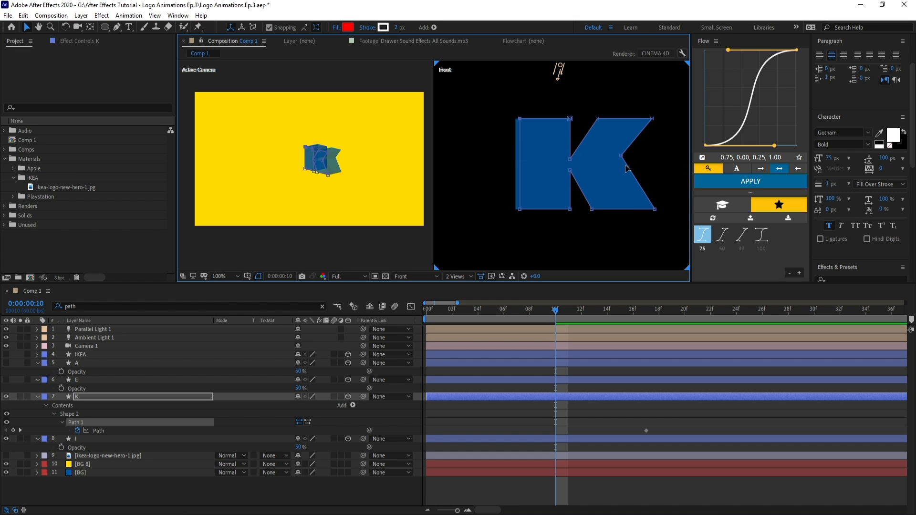
pyautogui.moveTo(492, 102); pyautogui.dragTo(542, 238)
pyautogui.press('Left')
pyautogui.press('Left')
pyautogui.press('Left')
pyautogui.press('Left')
pyautogui.press('Left')
pyautogui.press('Left')
pyautogui.press('Left')
pyautogui.press('Left')
pyautogui.press('Left')
pyautogui.press('Left')
pyautogui.press('Left')
pyautogui.press('Left')
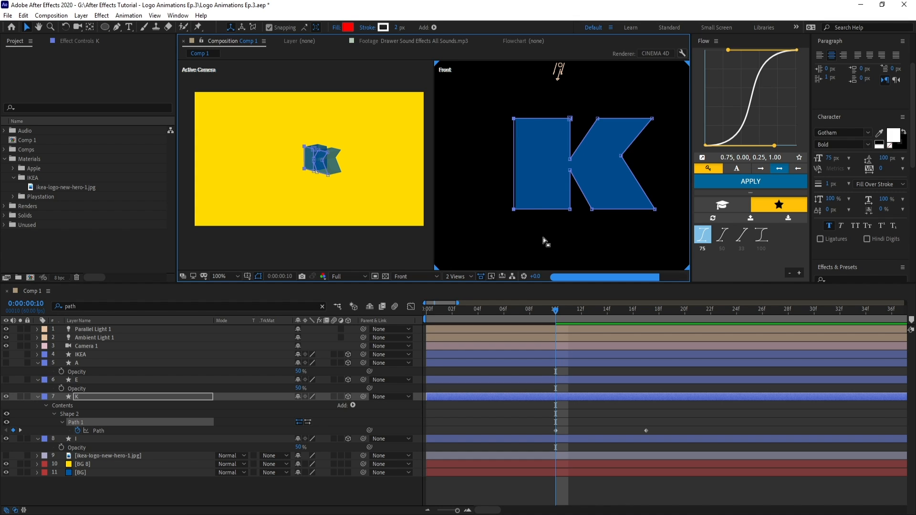
pyautogui.press('Right')
pyautogui.press('Right')
pyautogui.press('Right')
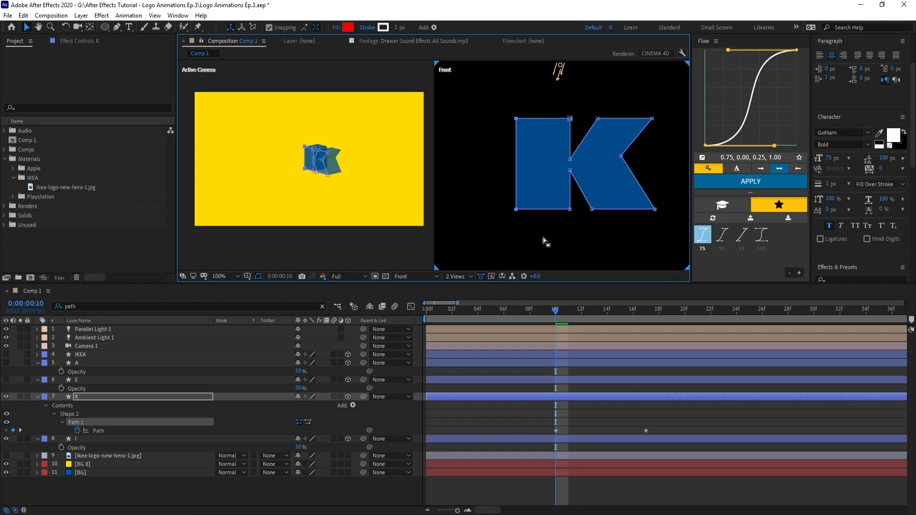
# Move the outer end points of the K's arms inward to line up vertically with the notch point.
pyautogui.moveTo(556, 98); pyautogui.dragTo(582, 236)
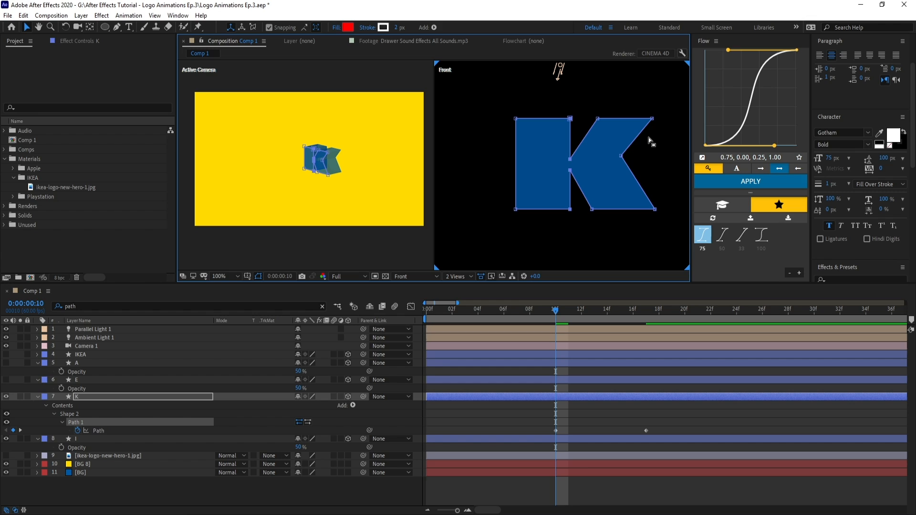
pyautogui.moveTo(590, 111); pyautogui.dragTo(610, 263)
pyautogui.moveTo(665, 111); pyautogui.dragTo(633, 253)
pyautogui.moveTo(652, 118); pyautogui.dragTo(621, 120)
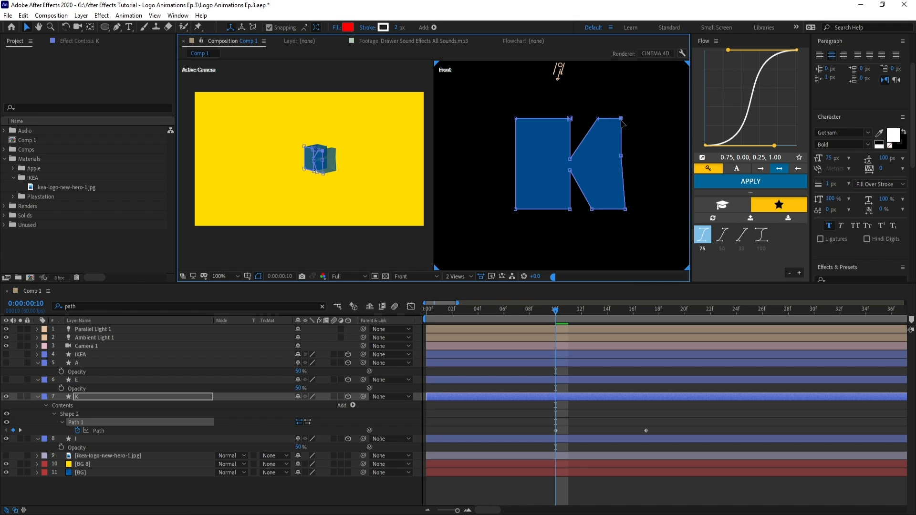
pyautogui.moveTo(623, 209); pyautogui.dragTo(621, 208)
# Move the remaining points of the K's arms inward at frame 10 so the path collapses into a block matching the I.
pyautogui.moveTo(647, 96); pyautogui.dragTo(578, 249)
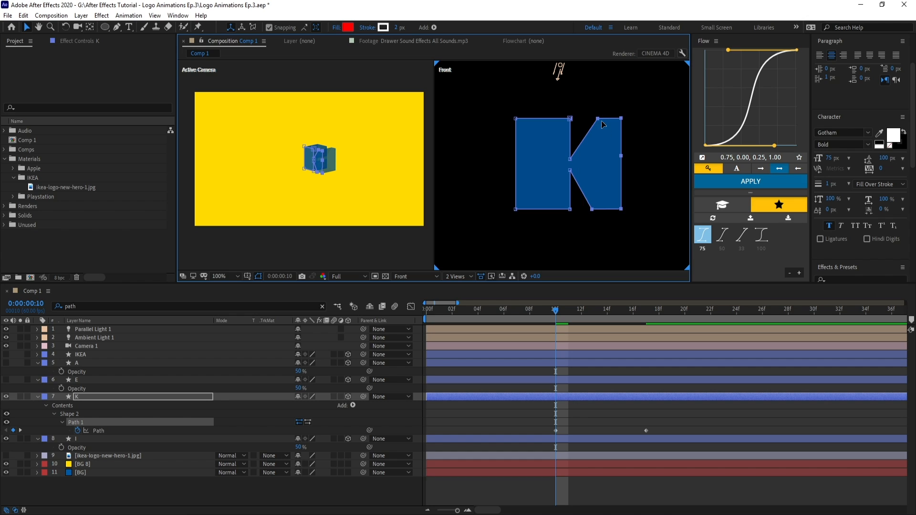
pyautogui.moveTo(597, 119); pyautogui.dragTo(547, 124)
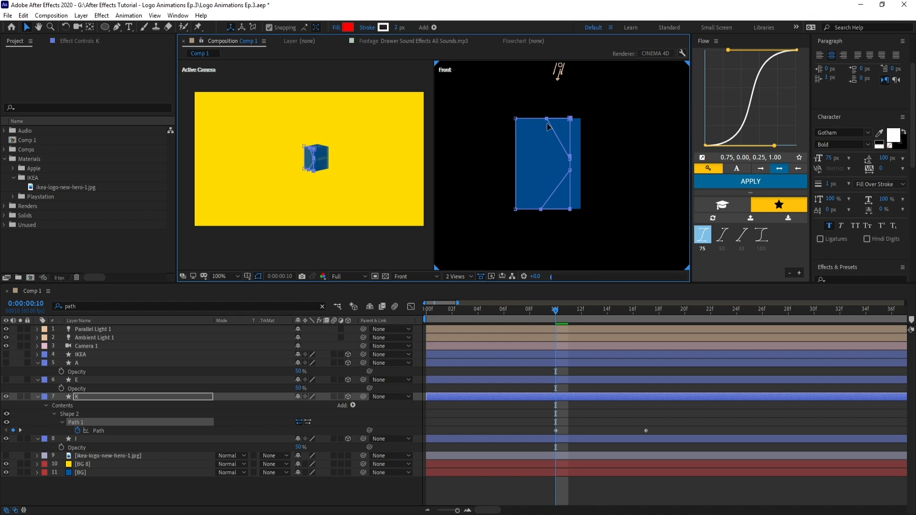
pyautogui.scroll(4, 567, 157)
pyautogui.moveTo(586, 148); pyautogui.dragTo(607, 150)
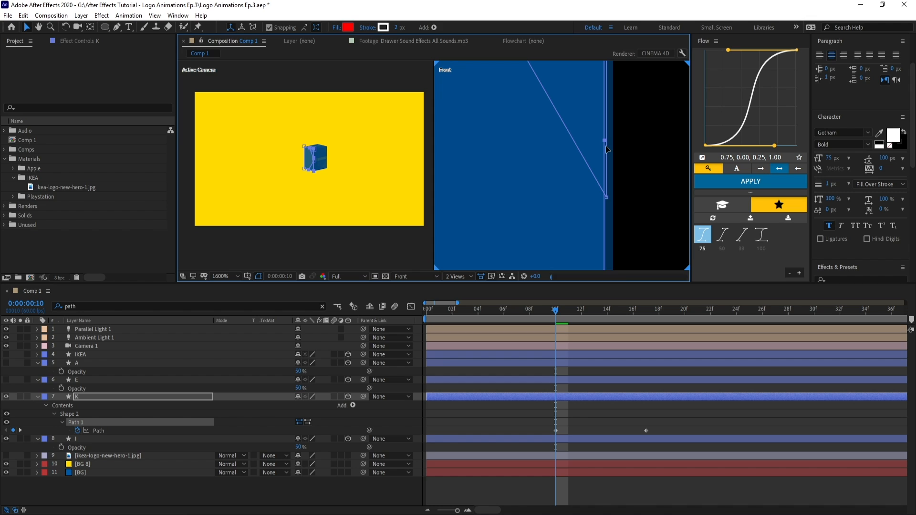
pyautogui.scroll(-3, 606, 147)
# Trim the K layer to start at frame 11 and the I layer to end after frame 10.
pyautogui.click(413, 395)
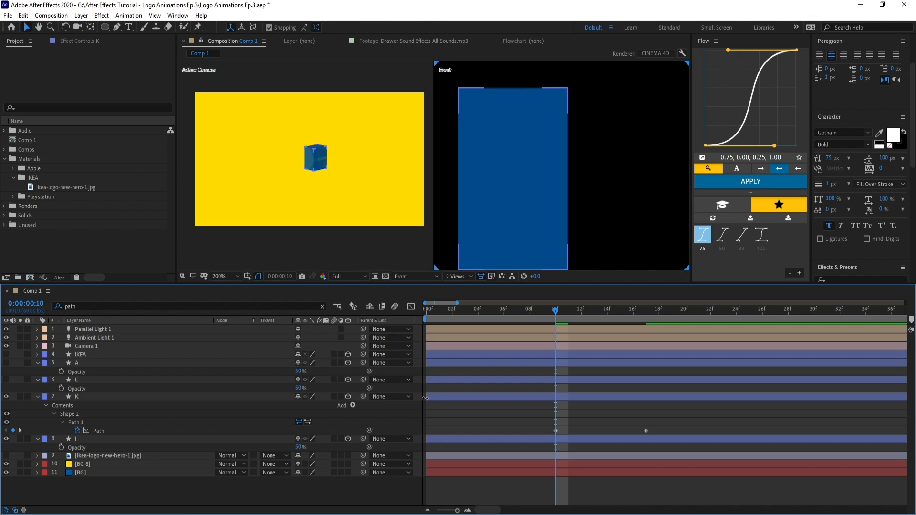
pyautogui.moveTo(425, 398); pyautogui.dragTo(557, 443)
pyautogui.click(579, 429)
pyautogui.click(583, 397)
pyautogui.scroll(2, 337, 196)
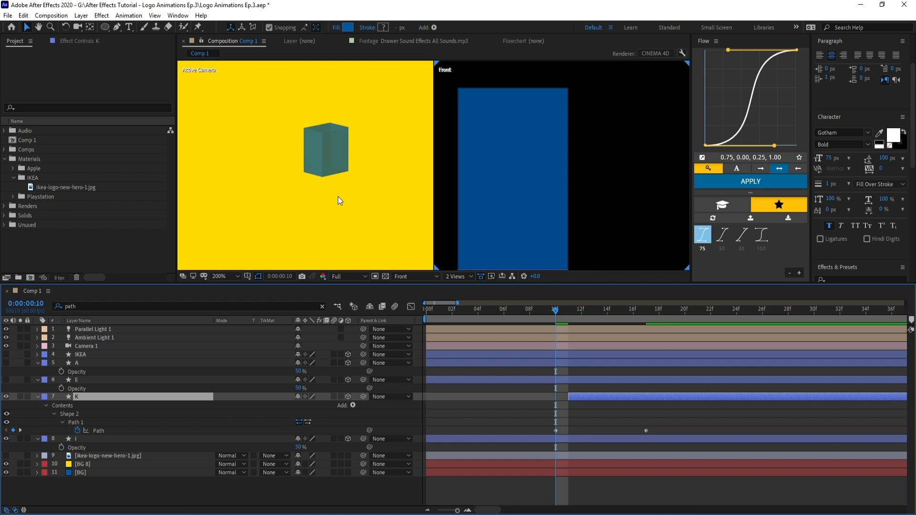
pyautogui.scroll(-4, 340, 200)
pyautogui.click(564, 440)
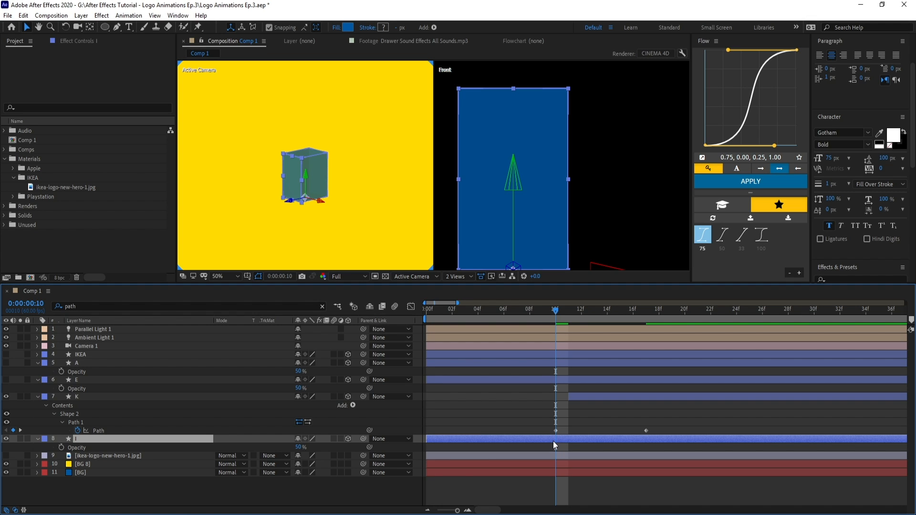
pyautogui.hotkey('alt', ']')
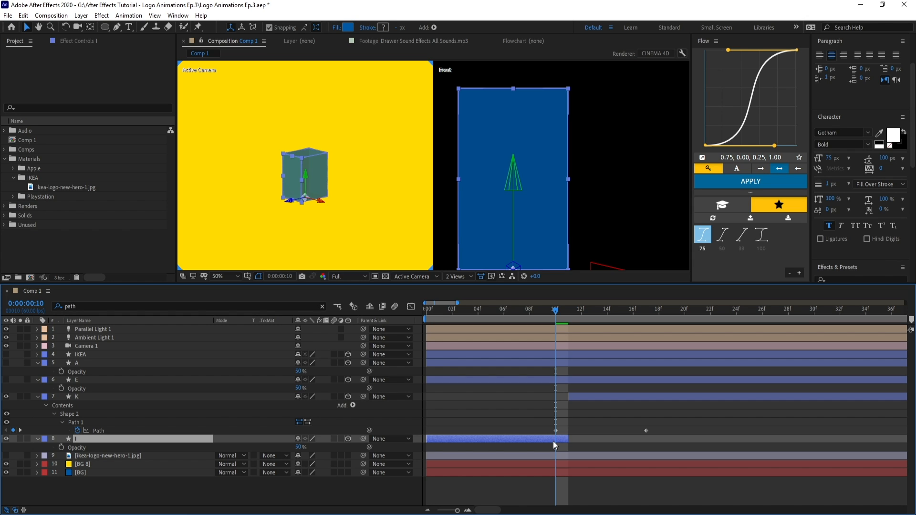
# Step back and forth through the frames around frame 10 to check the handover from the I to the K.
pyautogui.press('pageup')
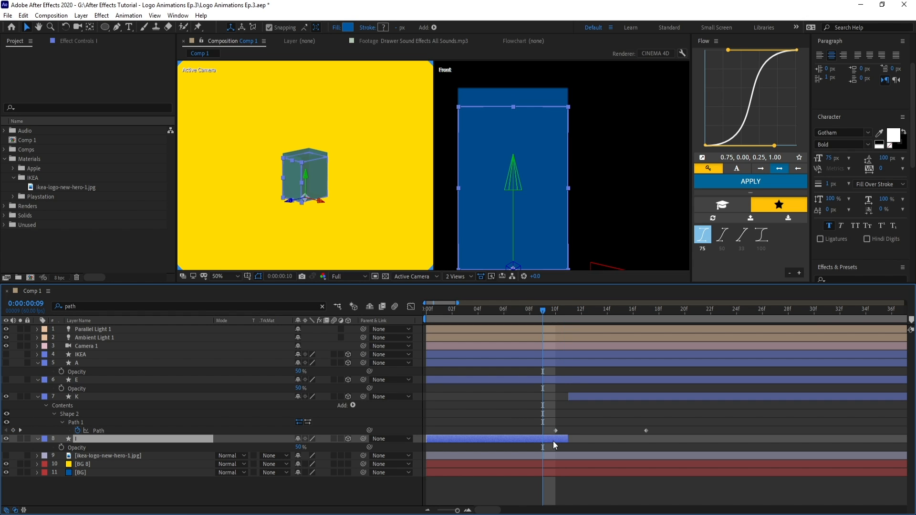
pyautogui.press('pagedown')
pyautogui.press('pagedown')
pyautogui.press('pageup')
pyautogui.press('pagedown')
pyautogui.press('pageup')
pyautogui.press('pageup')
pyautogui.press('pageup')
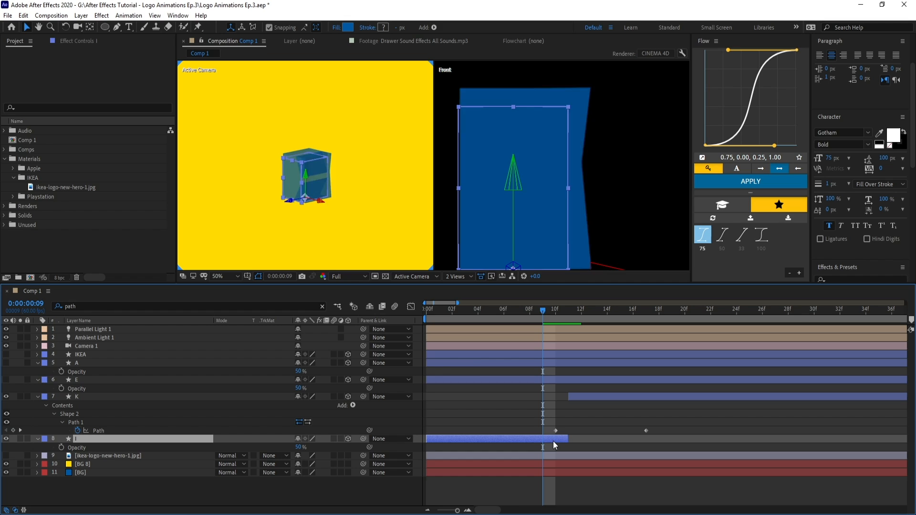
pyautogui.click(531, 413)
pyautogui.click(317, 207)
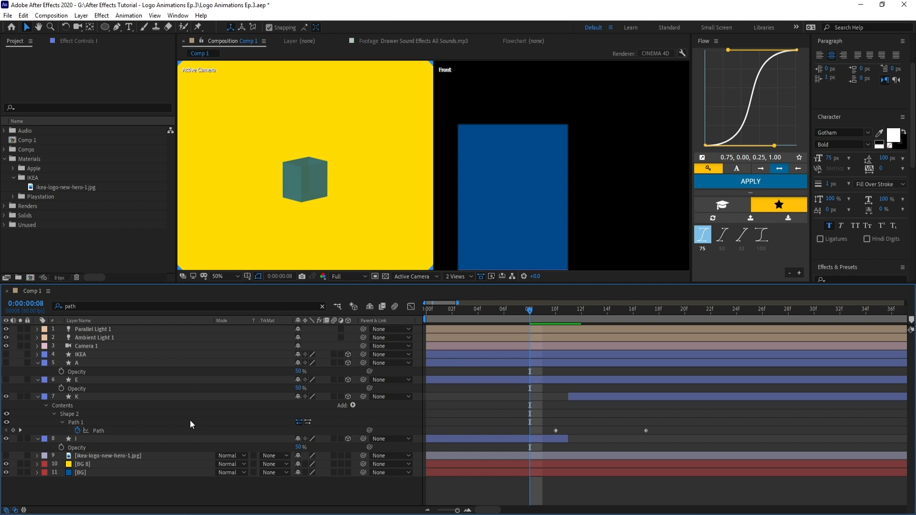
# Set the opacity of the K and I layers to 100% and preview the animation.
pyautogui.click(111, 399)
pyautogui.keyDown('ctrl'); pyautogui.click(190, 438); pyautogui.keyUp('ctrl')
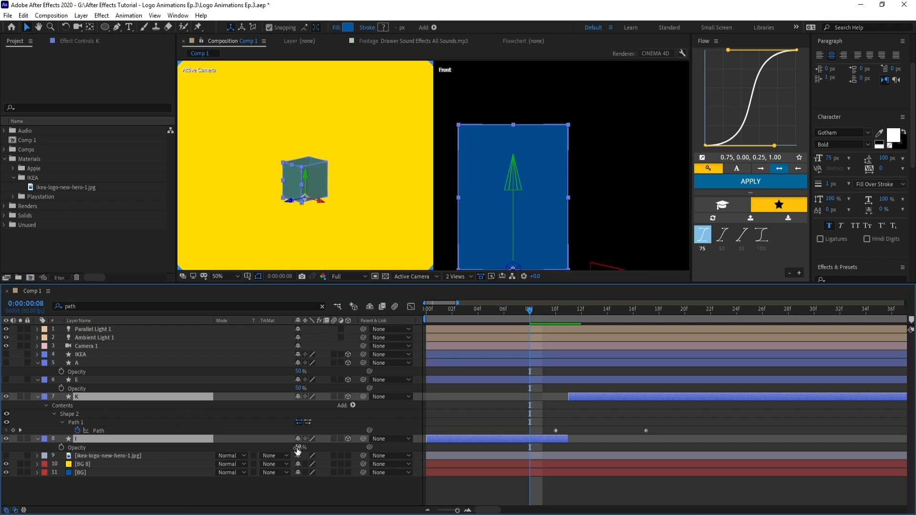
pyautogui.moveTo(297, 449); pyautogui.dragTo(569, 457)
pyautogui.click(587, 435)
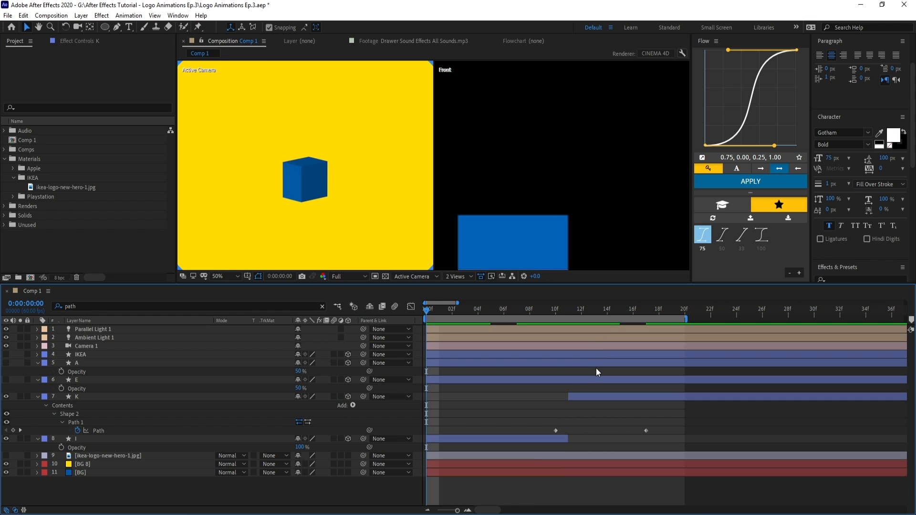
pyautogui.press('space')
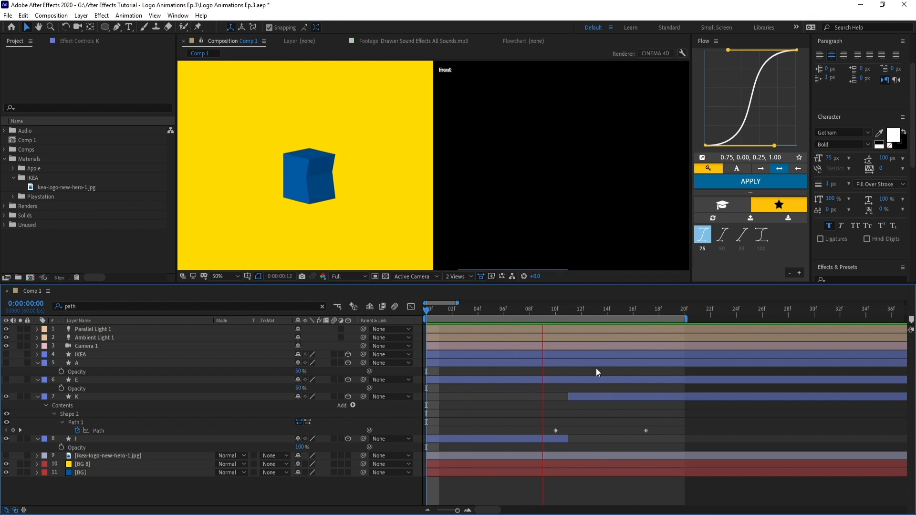
pyautogui.press('space')
# Move the K's second Path keyframe to frame 20 and apply Easy Ease to both of its Path keyframes.
pyautogui.moveTo(558, 311); pyautogui.dragTo(569, 329)
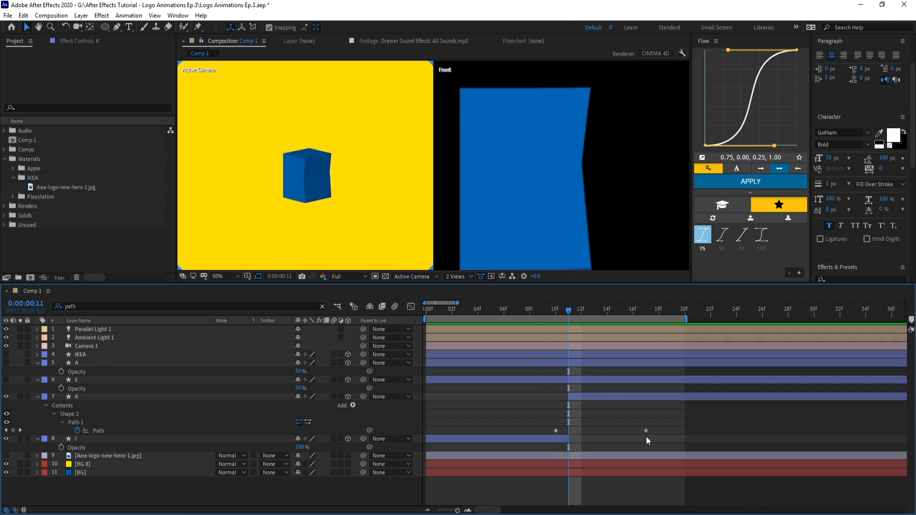
pyautogui.moveTo(645, 431); pyautogui.dragTo(708, 430)
pyautogui.moveTo(567, 310); pyautogui.dragTo(683, 317)
pyautogui.moveTo(710, 431); pyautogui.dragTo(688, 432)
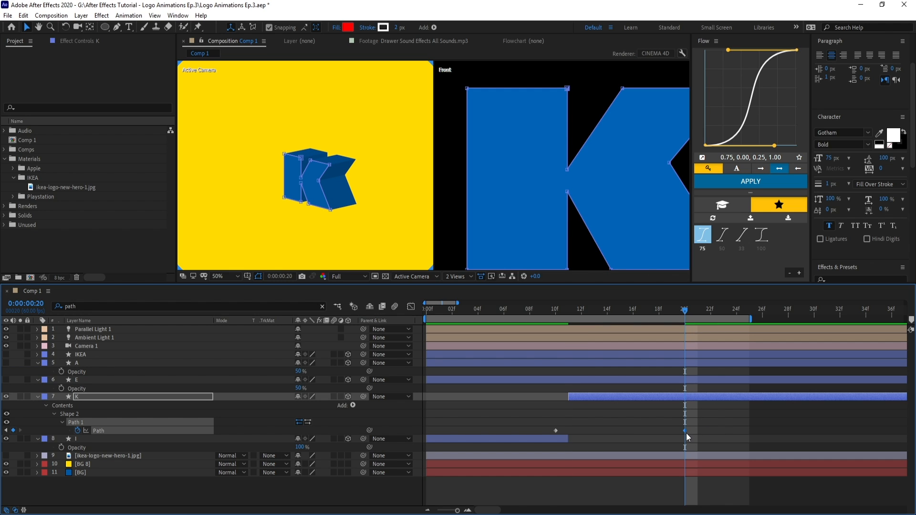
pyautogui.click(694, 422)
pyautogui.click(556, 430)
pyautogui.click(685, 436)
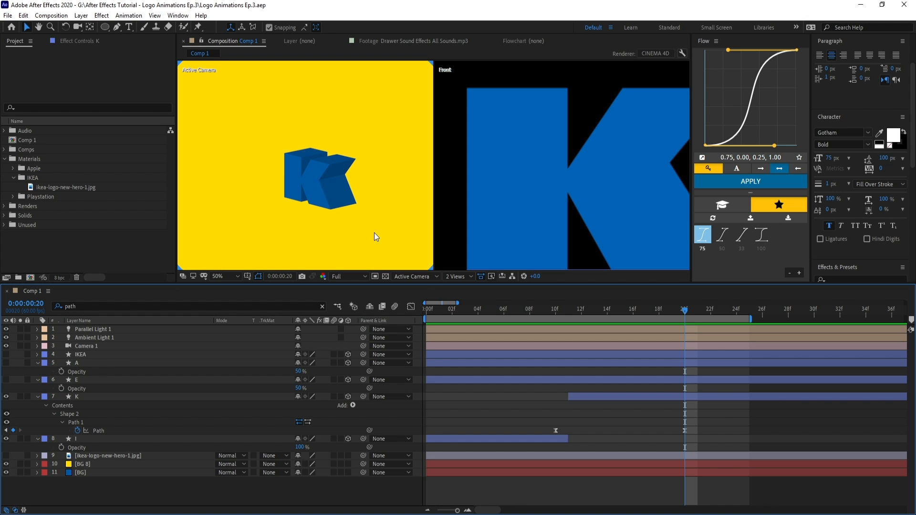
# Hold the finished K shape by adding a Path keyframe at frame 25.
pyautogui.press('space')
pyautogui.moveTo(374, 233); pyautogui.dragTo(363, 226)
pyautogui.press('space')
pyautogui.moveTo(707, 387); pyautogui.dragTo(557, 387)
pyautogui.scroll(-1, 556, 387)
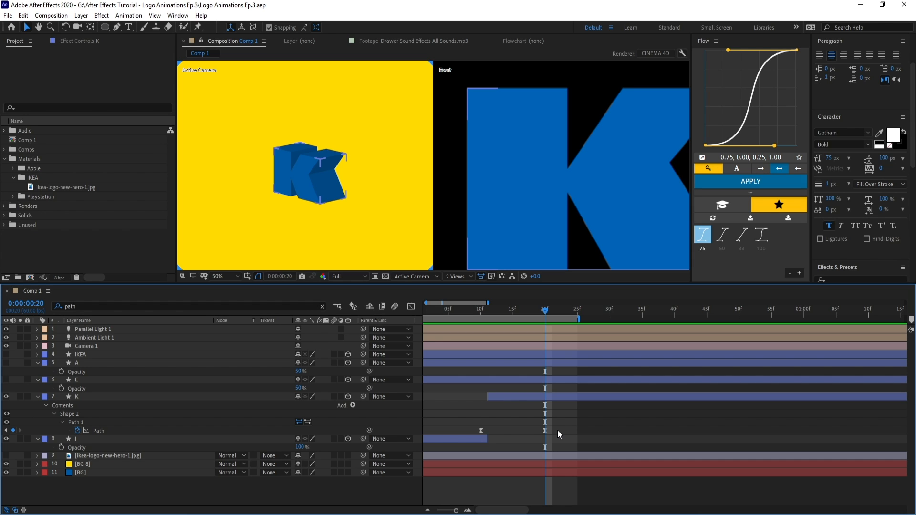
pyautogui.moveTo(577, 315)
pyautogui.mouseDown()
pyautogui.moveTo(548, 315)
pyautogui.moveTo(577, 319)
pyautogui.mouseUp()
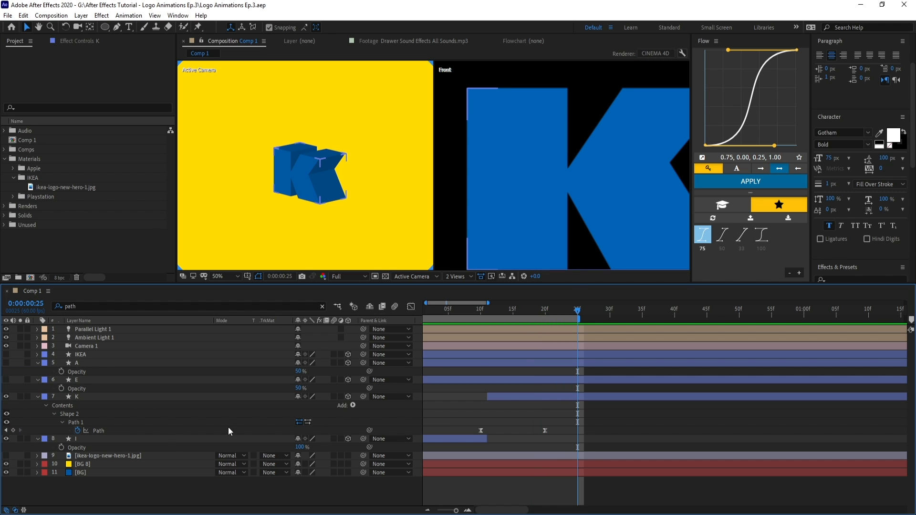
pyautogui.click(13, 431)
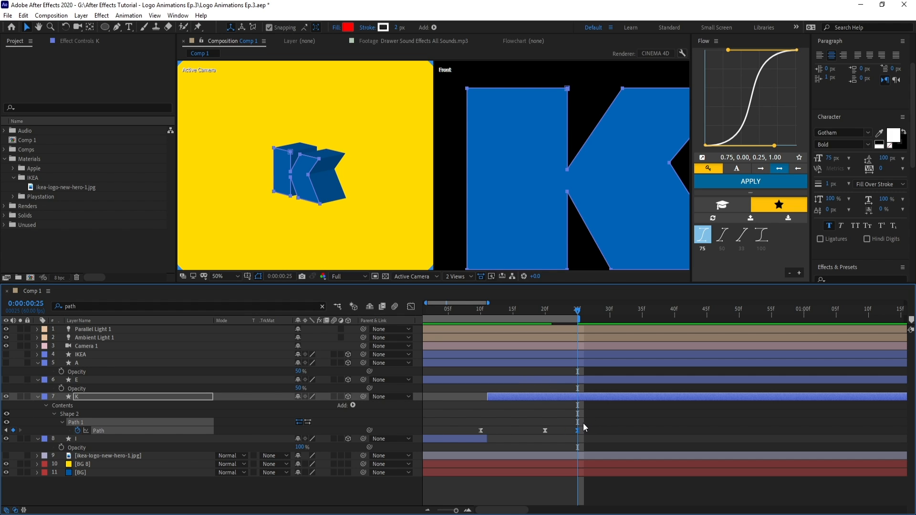
# Copy the K's collapsed Path keyframe from frame 10 and paste it at frame 35.
pyautogui.moveTo(581, 312); pyautogui.dragTo(642, 312)
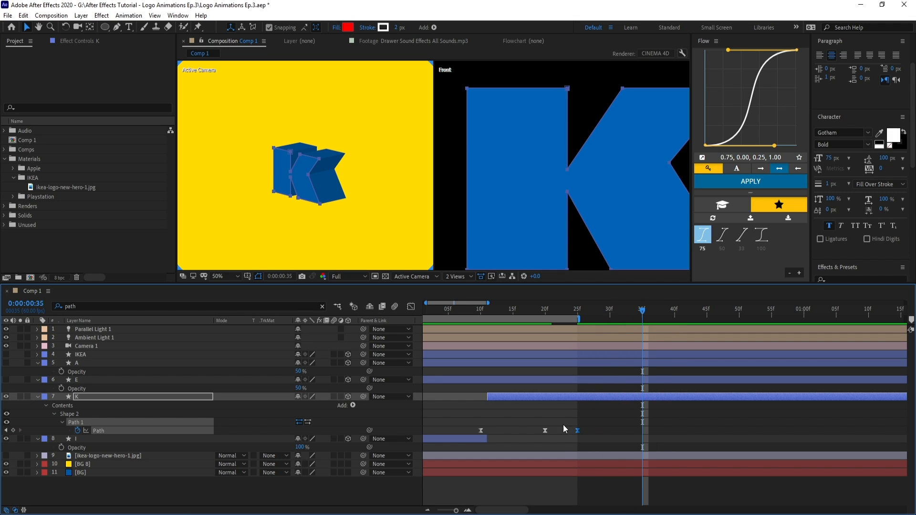
pyautogui.moveTo(503, 424); pyautogui.dragTo(468, 445)
pyautogui.hotkey('ctrl', 'c')
pyautogui.hotkey('ctrl', 'v')
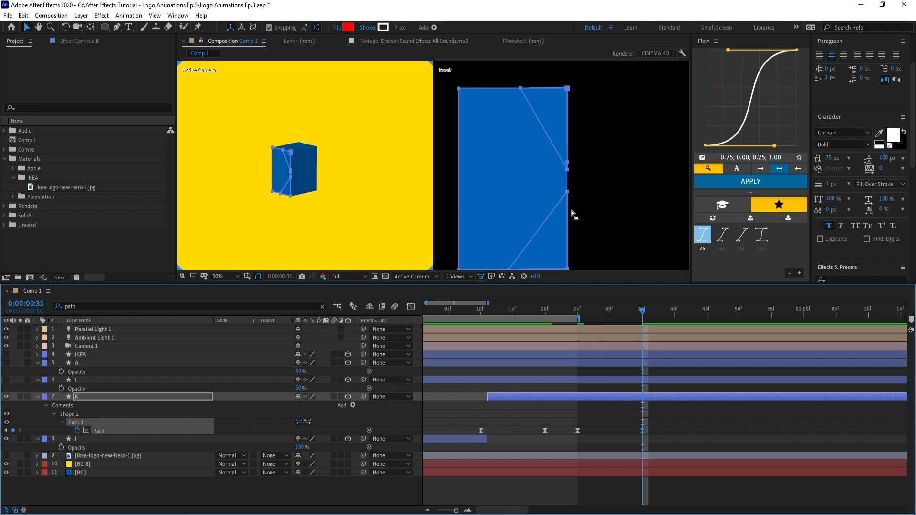
pyautogui.click(673, 445)
# Show the E layer and move it sideways in the Front view so its stem roughly overlaps the collapsed K.
pyautogui.click(5, 380)
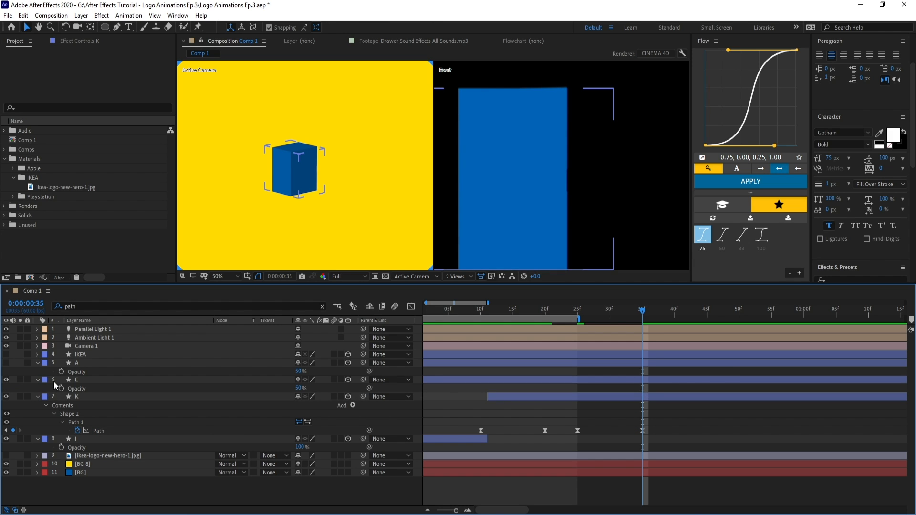
pyautogui.click(99, 384)
pyautogui.scroll(-1, 632, 223)
pyautogui.moveTo(568, 174); pyautogui.dragTo(598, 183)
pyautogui.scroll(1, 590, 181)
pyautogui.click(589, 414)
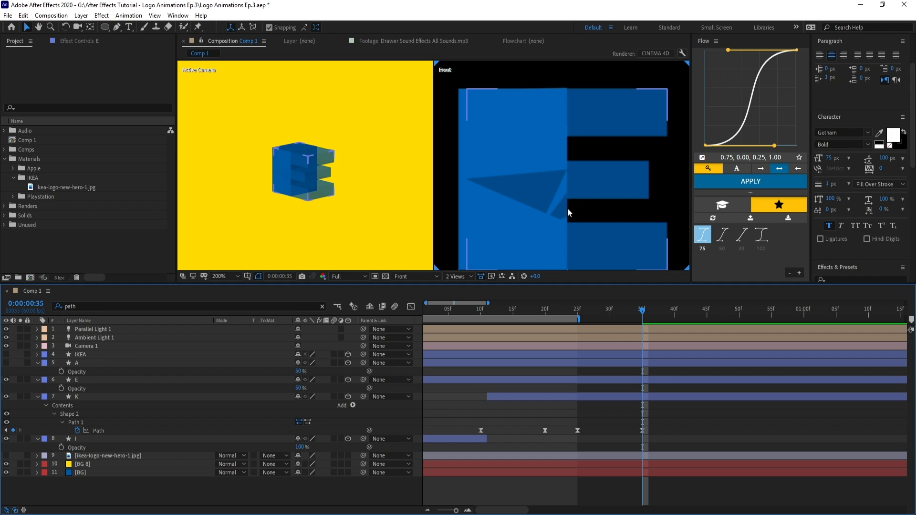
# Trim the K layer to end after frame 34 and the E layer to start at frame 35.
pyautogui.click(648, 397)
pyautogui.press('pageup')
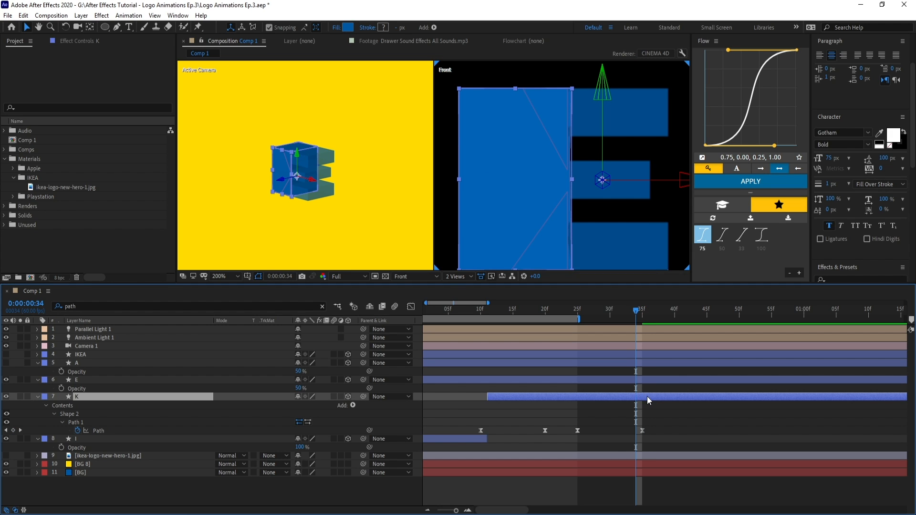
pyautogui.hotkey('alt', ']')
pyautogui.press('pagedown')
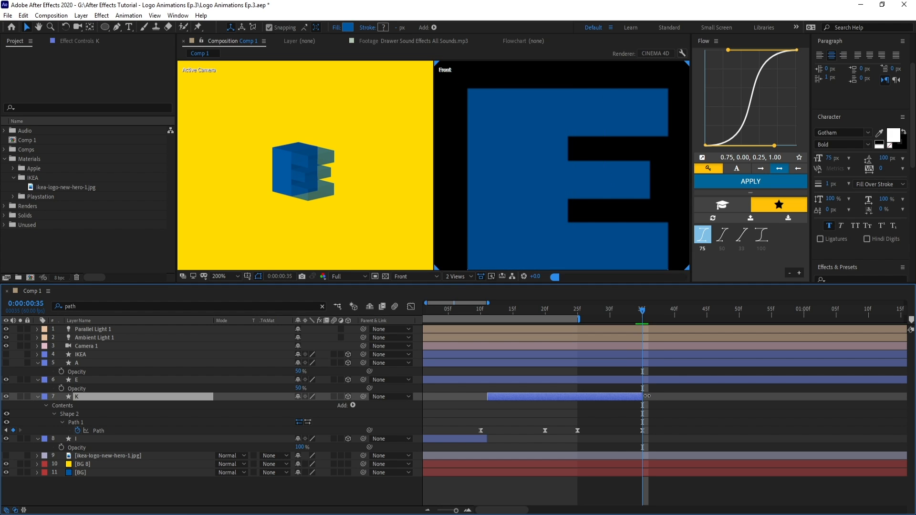
pyautogui.click(655, 381)
pyautogui.hotkey('alt', '[')
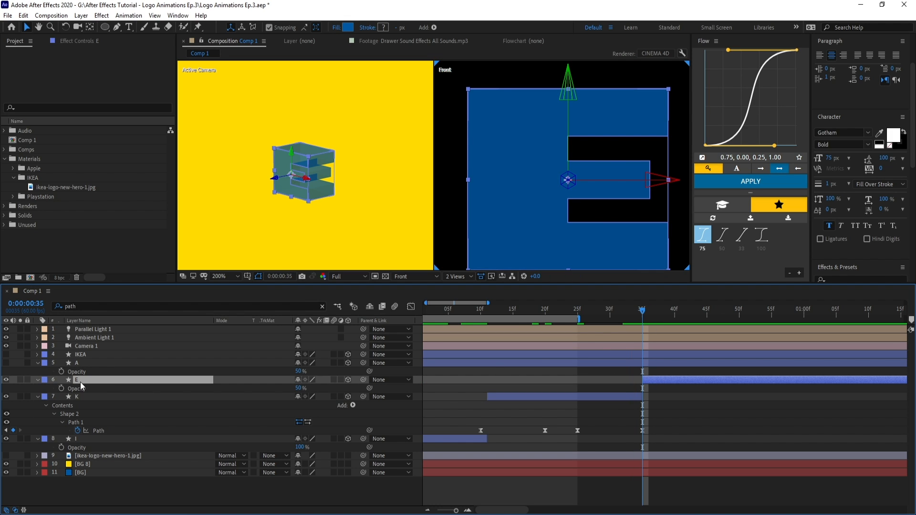
# Filter the E layer to its Path property and keyframe the path at frames 35 and 45.
pyautogui.click(119, 309)
pyautogui.press('Return')
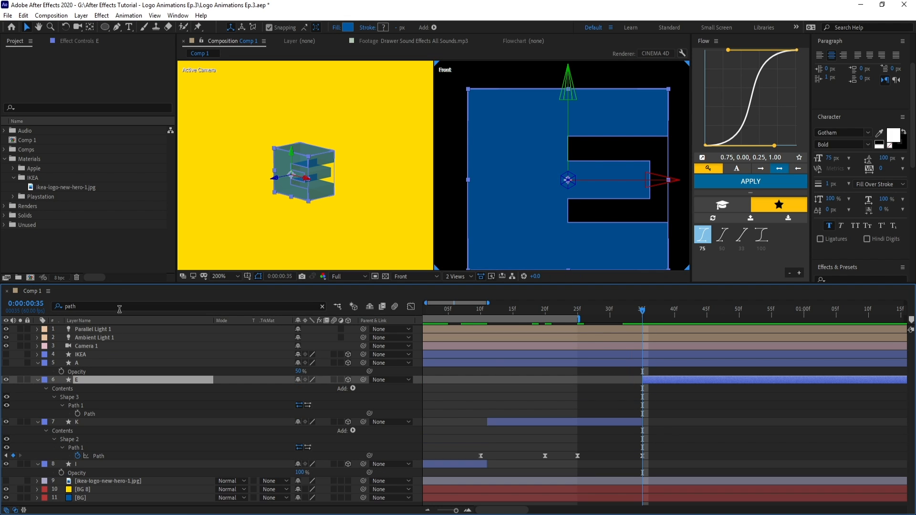
pyautogui.click(78, 414)
pyautogui.hscroll(3, 540, 322)
pyautogui.moveTo(539, 317); pyautogui.dragTo(572, 318)
pyautogui.click(14, 414)
# At frame 42, nudge the end points of the E's upper arm sideways until they line up with the stem's edge.
pyautogui.press('g')
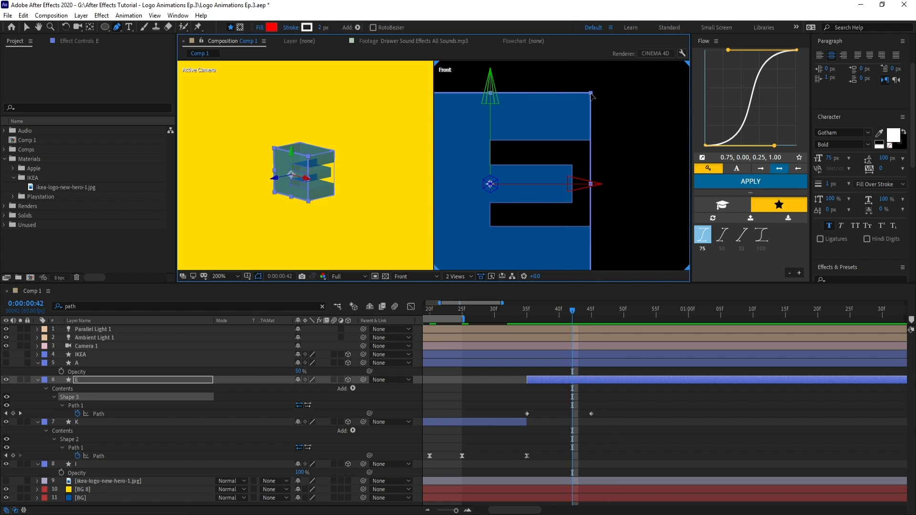
pyautogui.click(590, 94)
pyautogui.press('v')
pyautogui.moveTo(611, 91); pyautogui.dragTo(584, 157)
pyautogui.moveTo(591, 102); pyautogui.dragTo(641, 100)
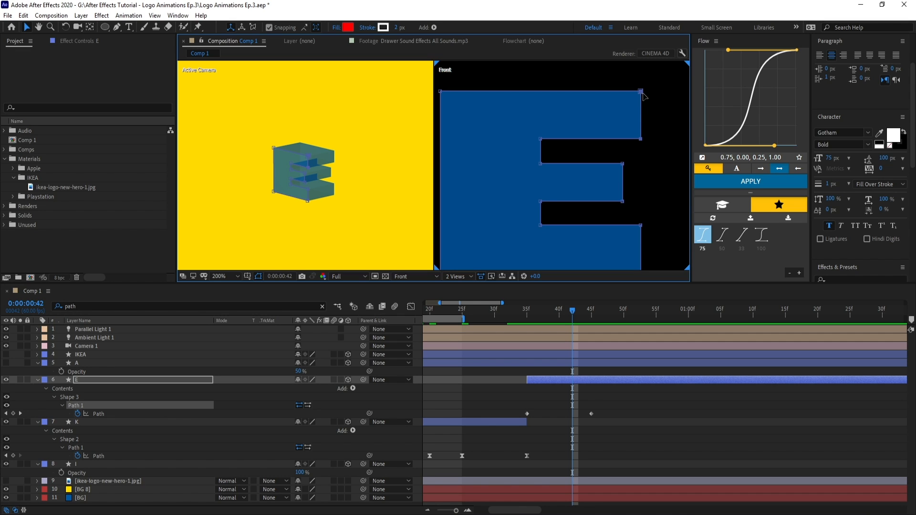
pyautogui.scroll(-1, 635, 187)
pyautogui.moveTo(623, 136); pyautogui.dragTo(593, 174)
pyautogui.hotkey('shift', 'Left')
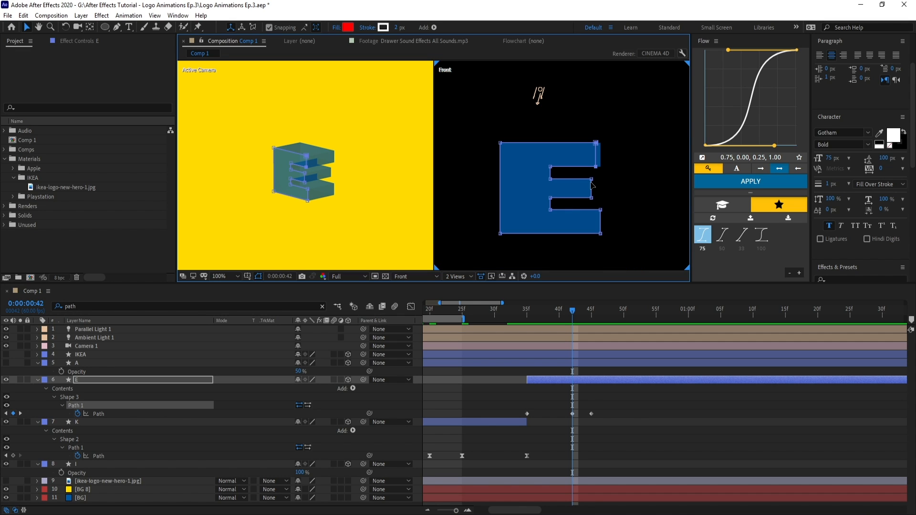
pyautogui.hotkey('shift', 'Left')
pyautogui.hotkey('shift', 'Left')
pyautogui.hotkey('shift', 'Left')
pyautogui.hotkey('shift', 'Left')
pyautogui.hotkey('shift', 'Left')
pyautogui.hotkey('shift', 'Left')
pyautogui.hotkey('shift', 'Left')
pyautogui.hotkey('shift', 'Left')
pyautogui.hotkey('shift', 'Left')
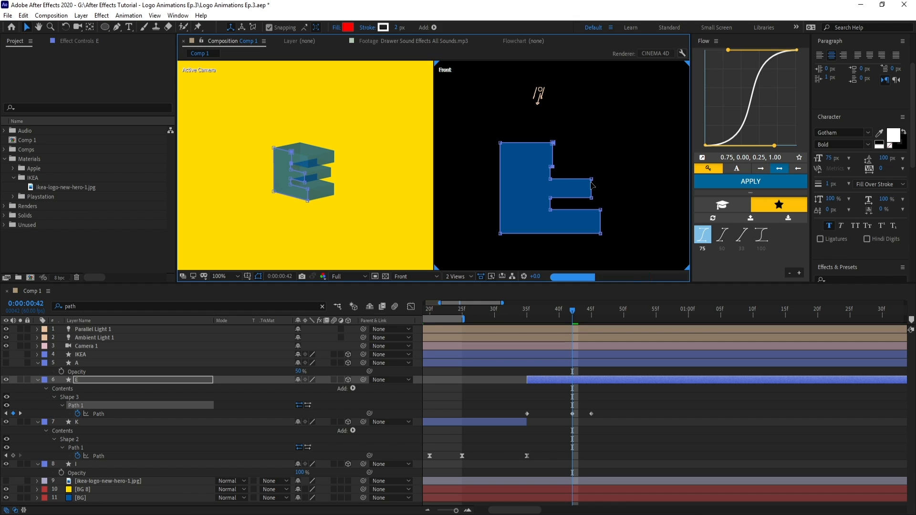
pyautogui.scroll(4, 477, 199)
pyautogui.scroll(3, 640, 203)
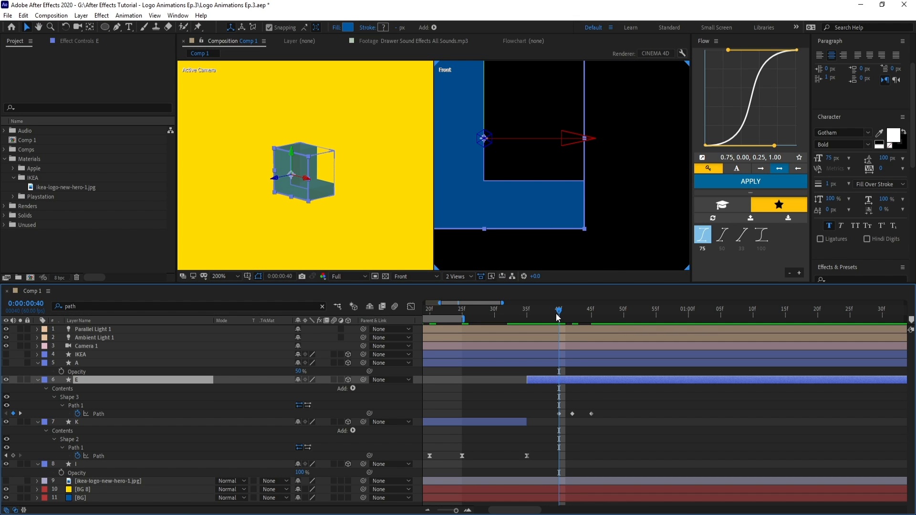
# At frame 38, nudge the end points of the E's lower arm sideways toward the stem's edge to collapse the arm.
pyautogui.moveTo(557, 317); pyautogui.dragTo(544, 314)
pyautogui.press('g')
pyautogui.keyDown('ctrl'); pyautogui.click(583, 181); pyautogui.keyUp('ctrl')
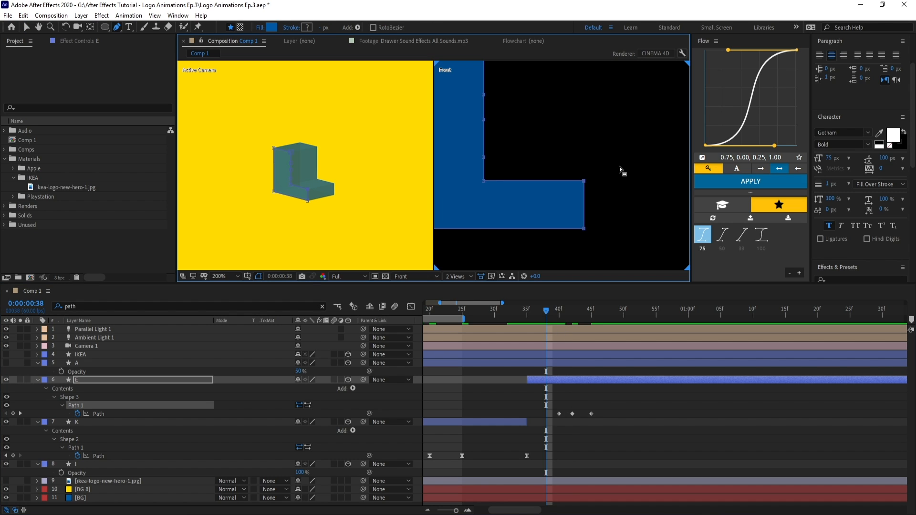
pyautogui.press('v')
pyautogui.moveTo(619, 167); pyautogui.dragTo(578, 262)
pyautogui.press('Left')
pyautogui.press('Left')
pyautogui.press('Left')
pyautogui.press('Left')
pyautogui.press('Left')
pyautogui.press('Left')
pyautogui.press('Left')
pyautogui.press('Left')
pyautogui.press('Left')
pyautogui.press('Left')
pyautogui.press('Left')
pyautogui.press('Left')
pyautogui.press('Left')
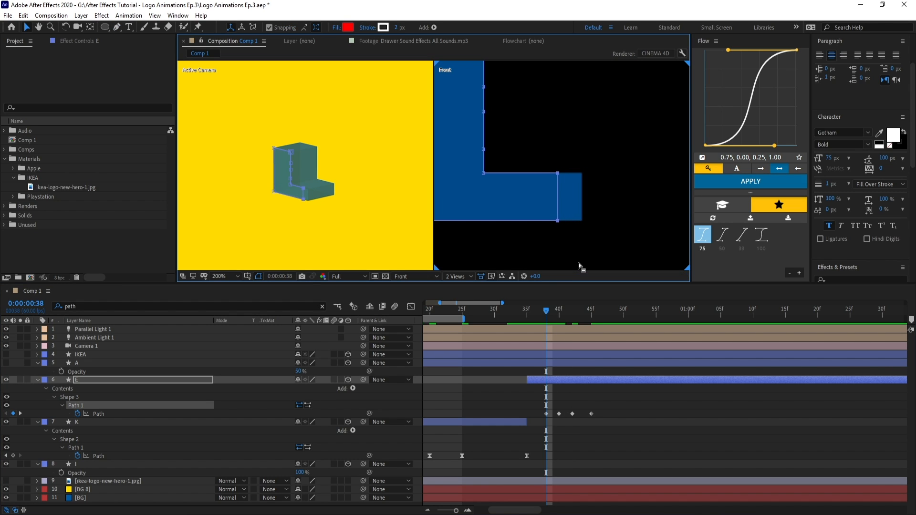
pyautogui.press('Left')
pyautogui.press('Left')
pyautogui.press('Left')
pyautogui.press('Left')
pyautogui.press('Left')
pyautogui.press('Left')
pyautogui.press('Left')
pyautogui.press('Left')
pyautogui.press('Left')
pyautogui.press('Left')
pyautogui.press('Left')
pyautogui.press('Left')
pyautogui.press('Left')
pyautogui.press('Left')
pyautogui.press('Left')
pyautogui.press('Left')
# Space the E's four Path keyframes at frames 34, 40, 45 and 50 and apply Easy Ease to them.
pyautogui.moveTo(546, 413); pyautogui.dragTo(520, 418)
pyautogui.moveTo(547, 312); pyautogui.dragTo(592, 315)
pyautogui.moveTo(568, 405); pyautogui.dragTo(595, 415)
pyautogui.click(602, 402)
pyautogui.moveTo(616, 313); pyautogui.dragTo(623, 330)
pyautogui.moveTo(611, 414); pyautogui.dragTo(505, 409)
pyautogui.press('F9')
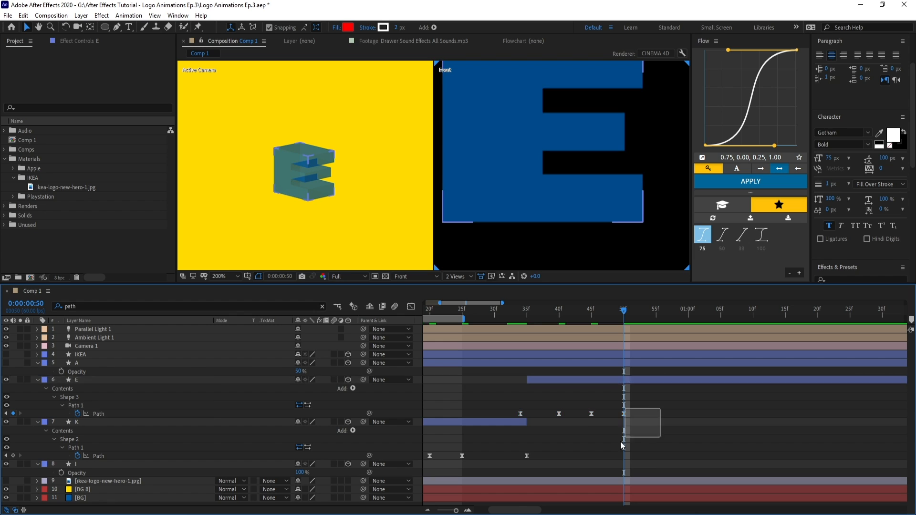
# Move the E's last Path keyframe to frame 55 and set its incoming velocity influence to 75%.
pyautogui.moveTo(627, 315); pyautogui.dragTo(657, 319)
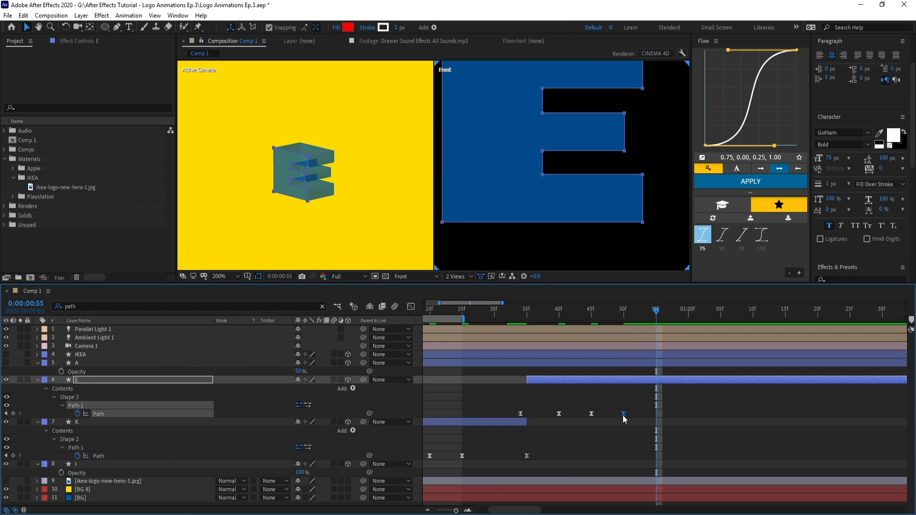
pyautogui.moveTo(622, 415)
pyautogui.mouseDown()
pyautogui.moveTo(653, 418)
pyautogui.moveTo(641, 436)
pyautogui.mouseUp()
pyautogui.rightClick(656, 413)
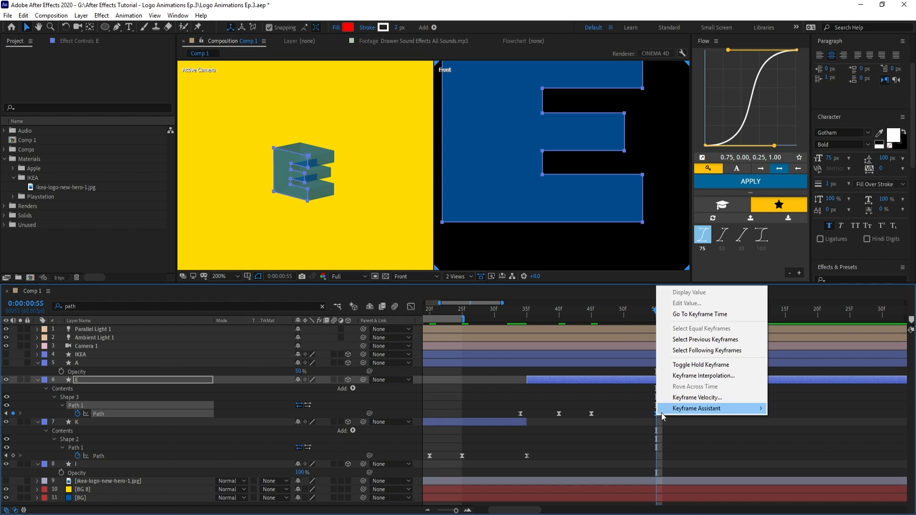
pyautogui.click(667, 449)
pyautogui.click(515, 309)
pyautogui.write('75')
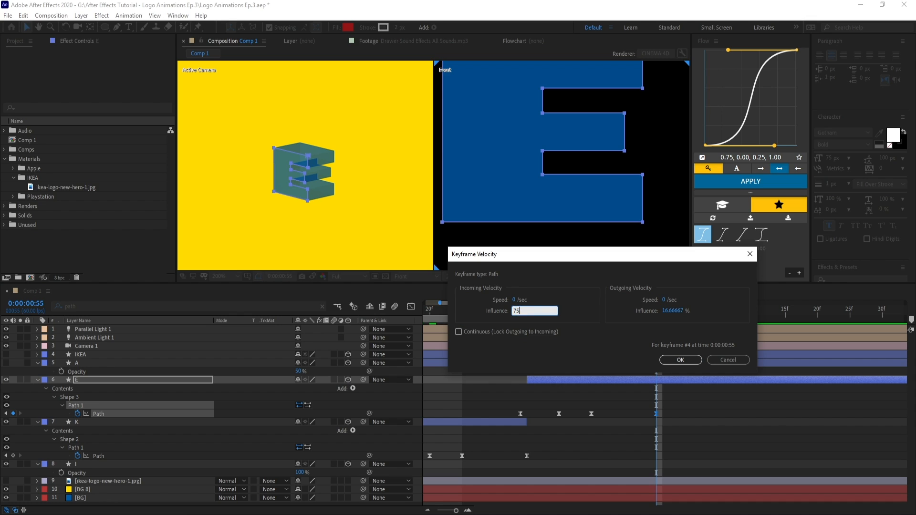
pyautogui.click(671, 362)
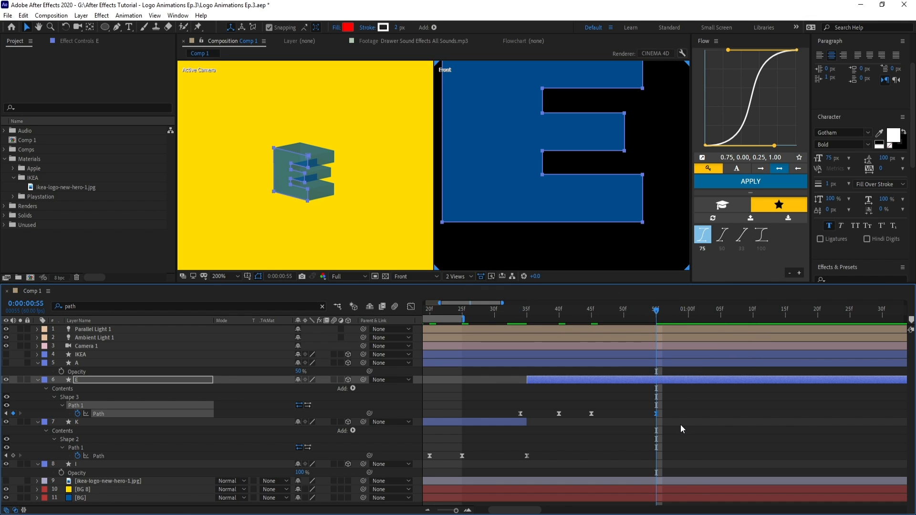
# Add a Path keyframe to the E at 0:00:01:00 and paste a copy of its first Path keyframe at 0:00:01:10.
pyautogui.press('-')
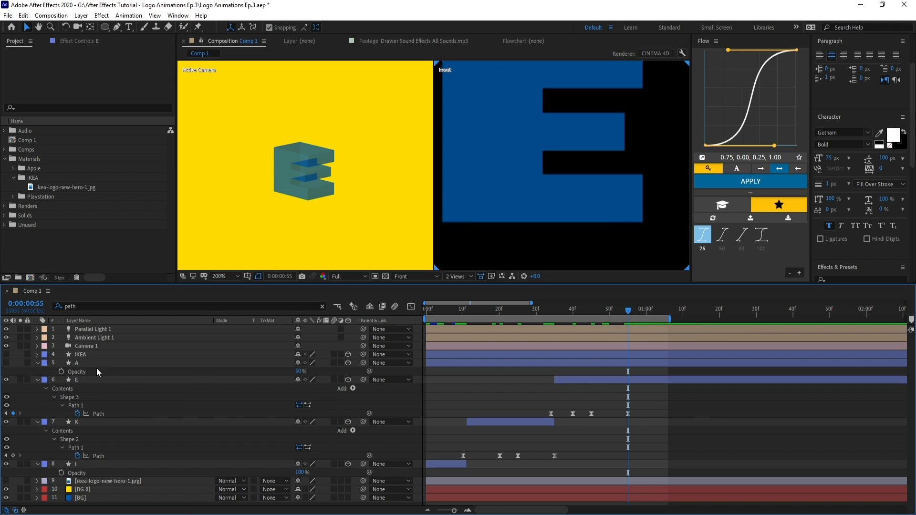
pyautogui.moveTo(629, 311); pyautogui.dragTo(645, 311)
pyautogui.click(82, 380)
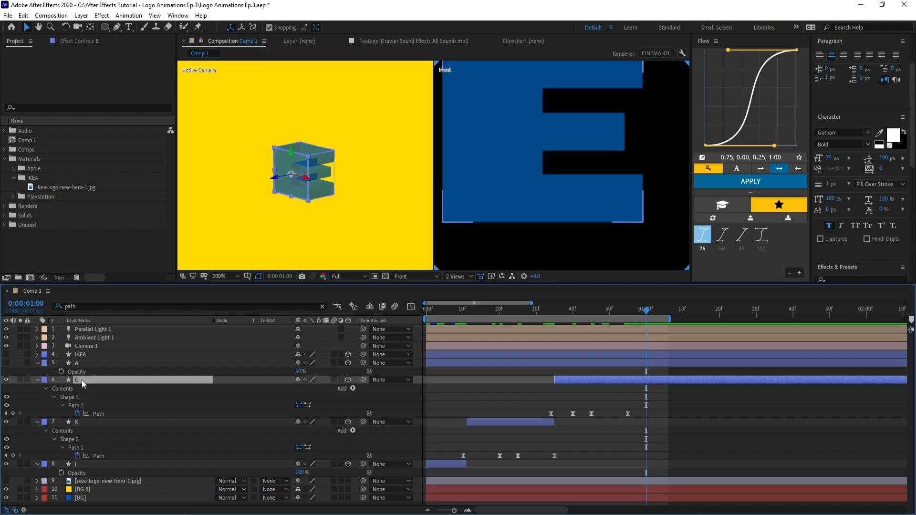
pyautogui.click(13, 413)
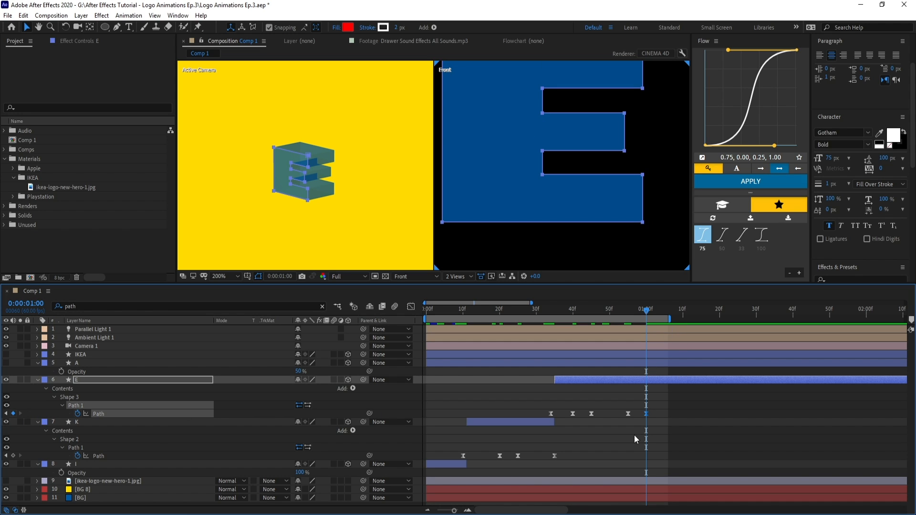
pyautogui.moveTo(651, 309); pyautogui.dragTo(683, 316)
pyautogui.click(551, 413)
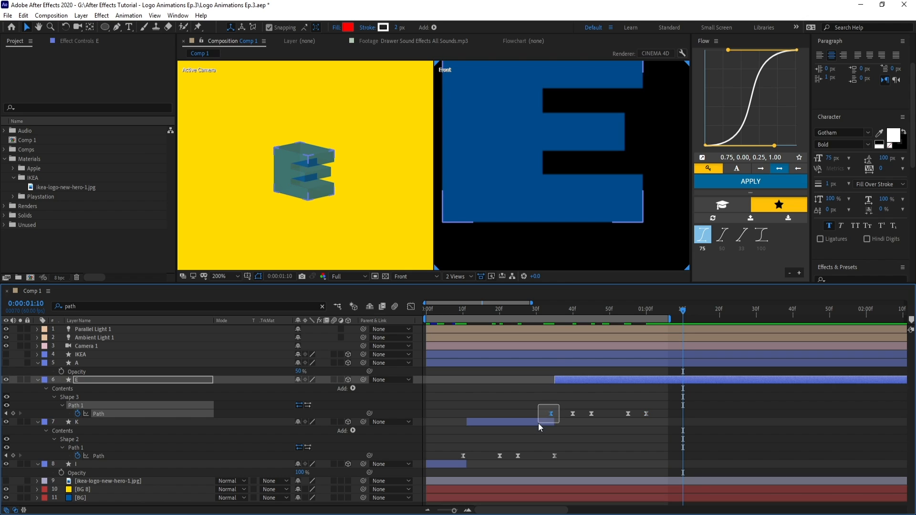
pyautogui.hotkey('ctrl', 'c')
pyautogui.hotkey('ctrl', 'v')
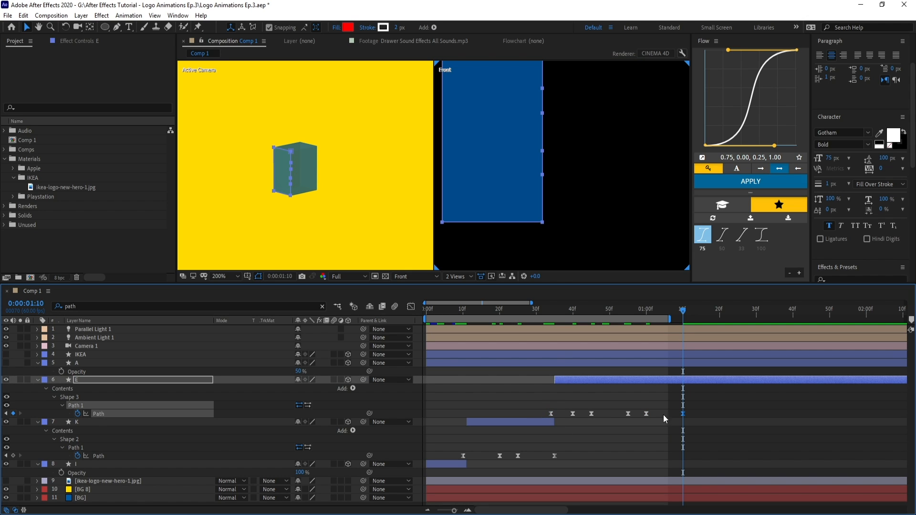
pyautogui.click(736, 435)
# Turn on the A layer's visibility and trim its start to 0:00:01:10.
pyautogui.click(84, 364)
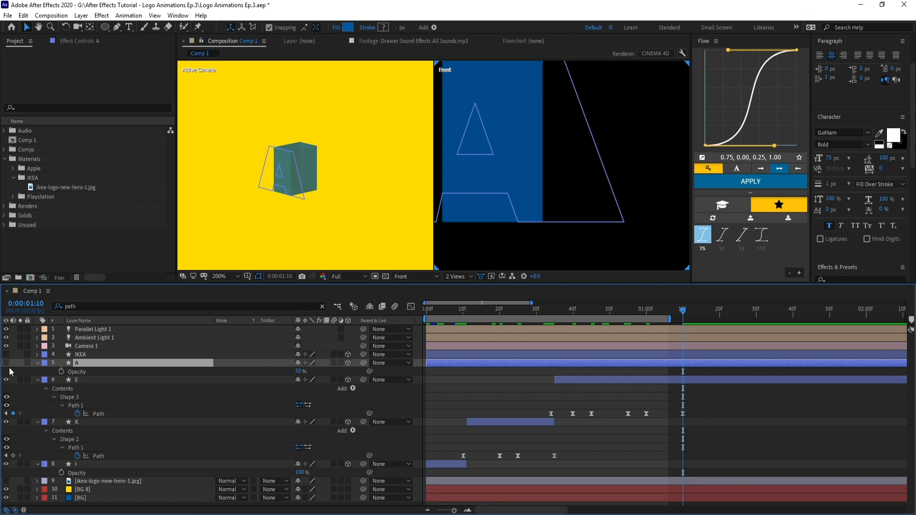
pyautogui.scroll(-1, 499, 221)
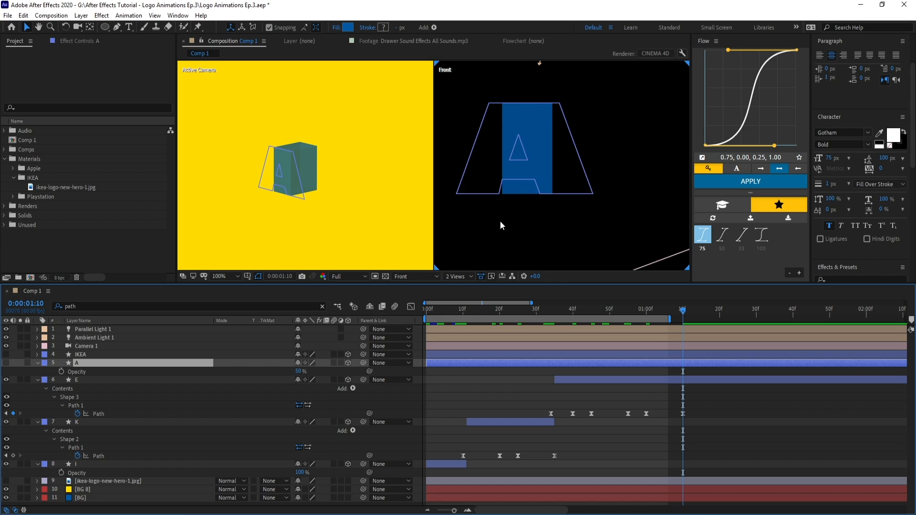
pyautogui.moveTo(501, 220); pyautogui.dragTo(551, 227)
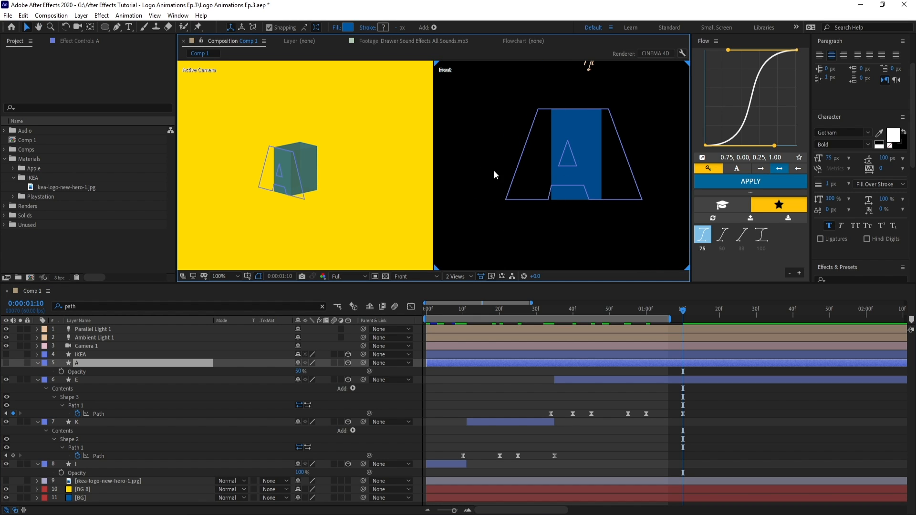
pyautogui.click(6, 363)
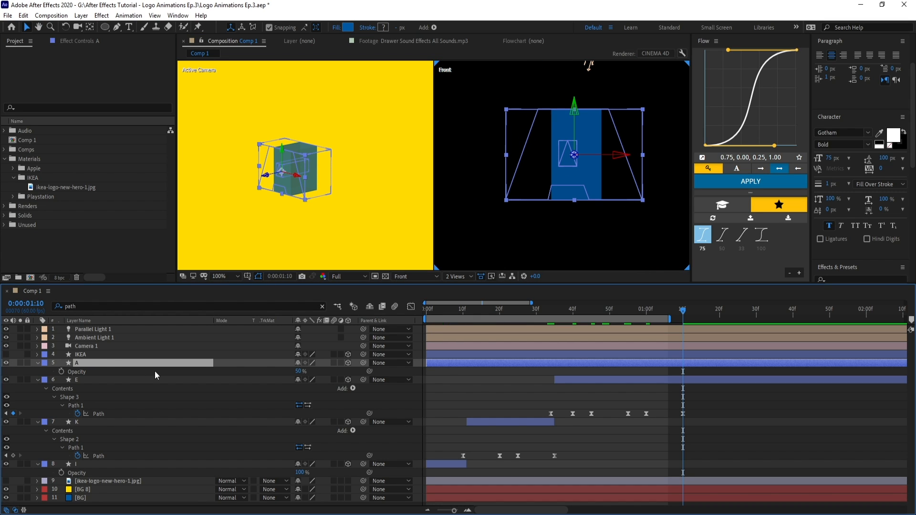
pyautogui.hotkey('alt', '[')
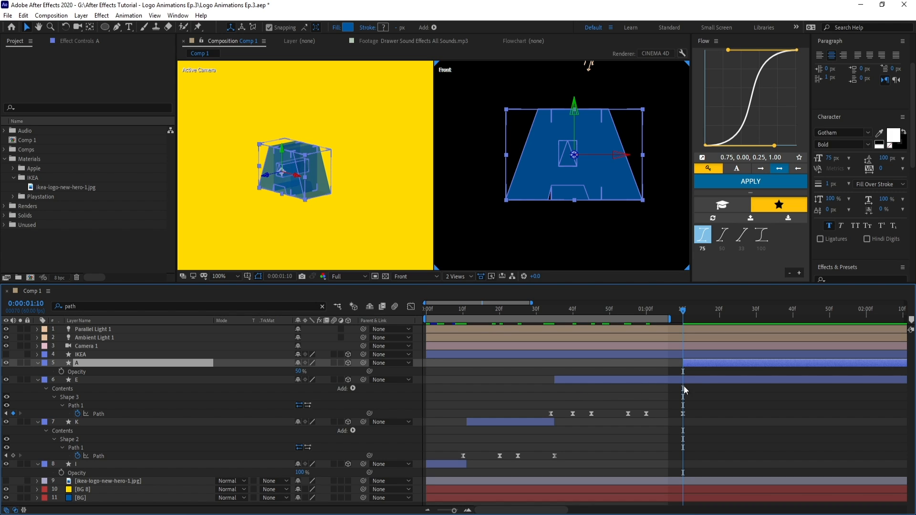
# Filter the A layer to its path properties and enable keyframing for both Path 1 and Path 2 at 0:00:01:10.
pyautogui.click(90, 306)
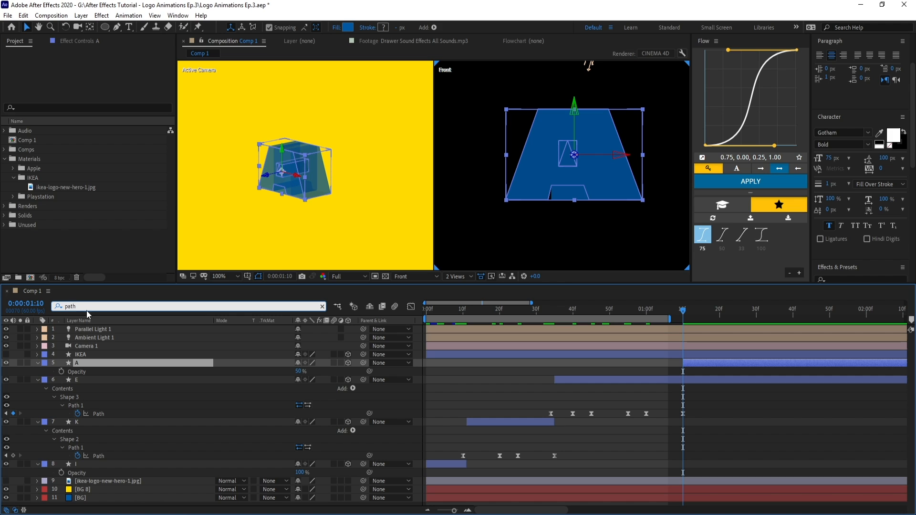
pyautogui.click(89, 365)
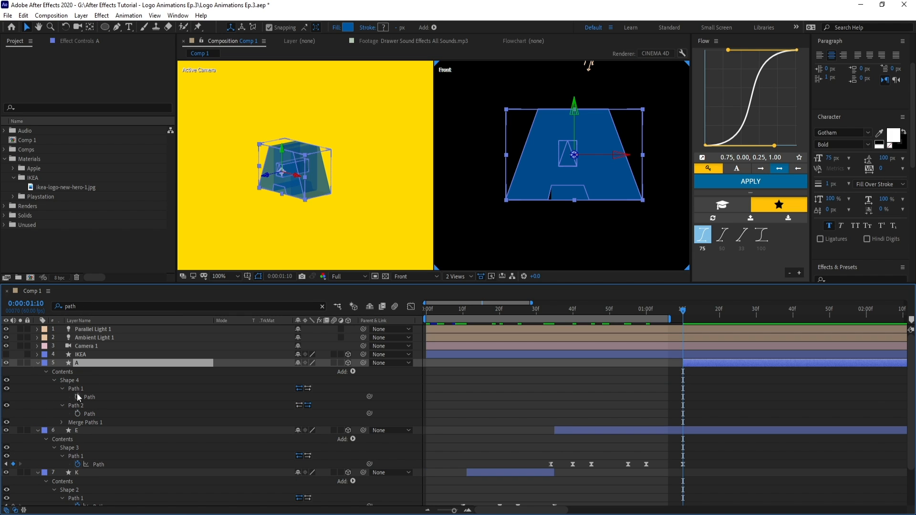
pyautogui.moveTo(363, 402); pyautogui.dragTo(291, 395)
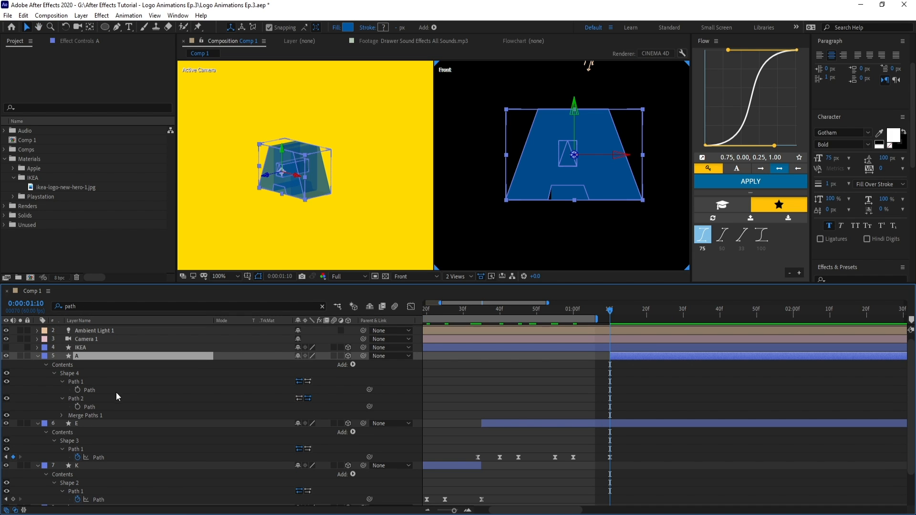
pyautogui.moveTo(77, 390); pyautogui.dragTo(77, 408)
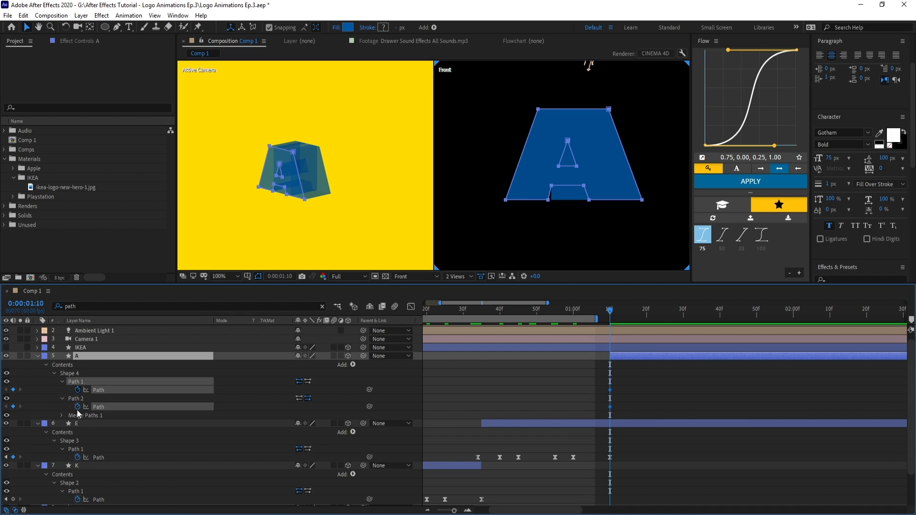
# Shift the A layer along its X axis in the Front view to line up its lower outer corner with the collapsed E block's edge.
pyautogui.click(611, 393)
pyautogui.click(626, 356)
pyautogui.moveTo(613, 158); pyautogui.dragTo(585, 167)
pyautogui.scroll(2, 586, 168)
pyautogui.moveTo(562, 196); pyautogui.dragTo(505, 173)
pyautogui.press('v')
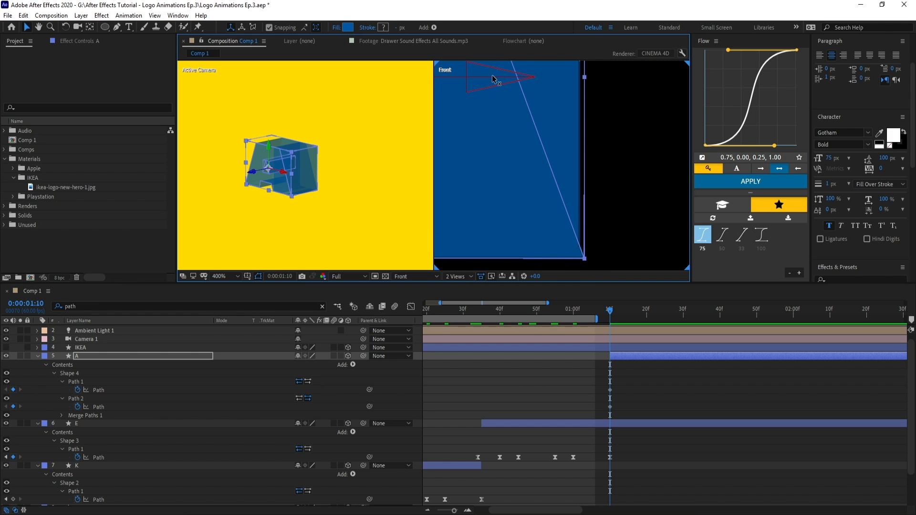
# Move the A layer's Path 1 and Path 2 keyframes 20 frames later, to 0:00:01:30.
pyautogui.moveTo(491, 75); pyautogui.dragTo(488, 77)
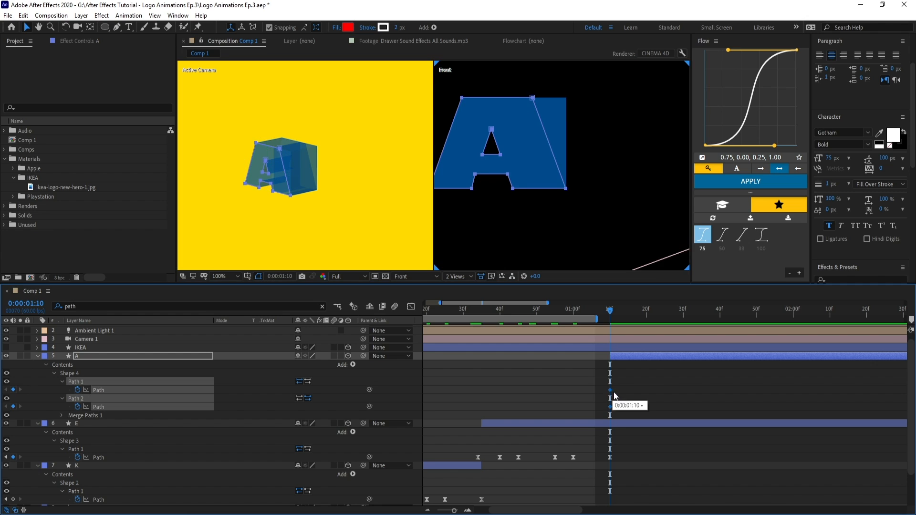
pyautogui.moveTo(611, 391); pyautogui.dragTo(680, 396)
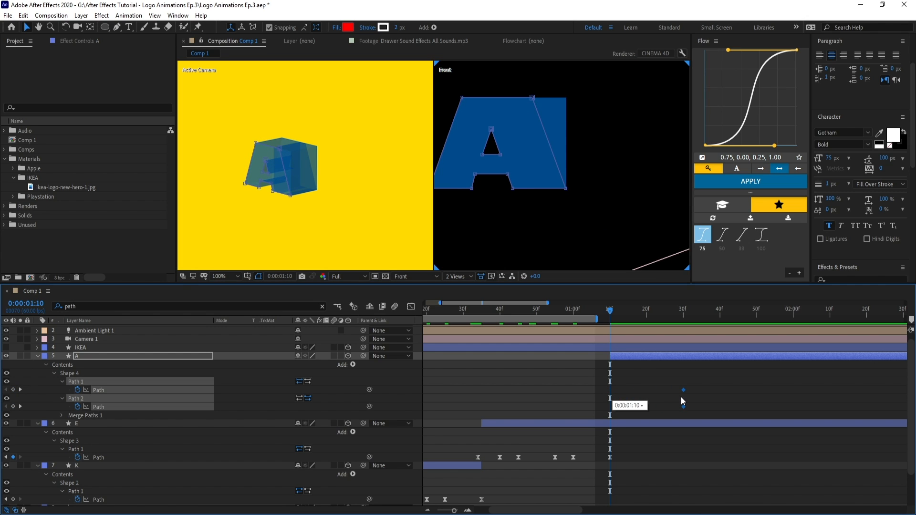
pyautogui.click(635, 371)
pyautogui.click(627, 357)
# At 0:00:01:10, move the A outline's top-right corner outward to line up vertically with its bottom-right corner.
pyautogui.scroll(1, 510, 136)
pyautogui.moveTo(523, 139); pyautogui.dragTo(612, 161)
pyautogui.scroll(-1, 611, 153)
pyautogui.press('g')
pyautogui.click(589, 126)
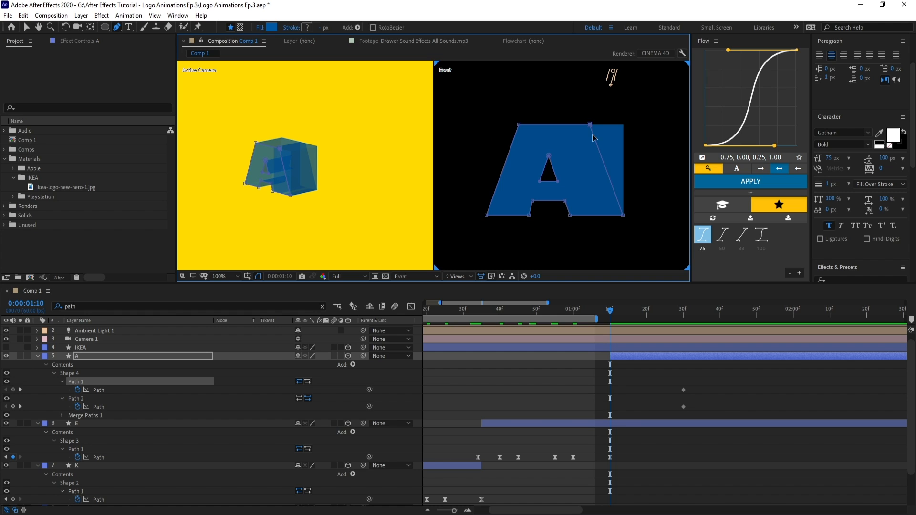
pyautogui.press('v')
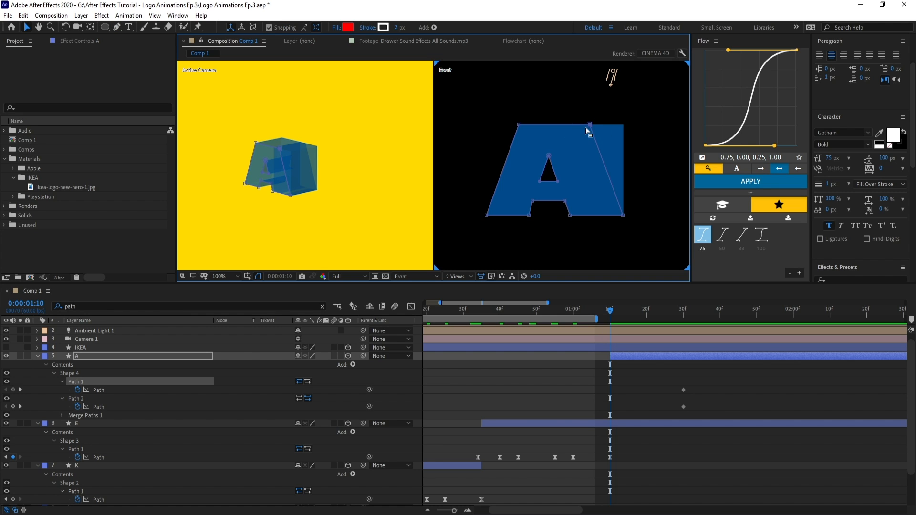
pyautogui.moveTo(607, 128); pyautogui.dragTo(427, 180)
pyautogui.scroll(1, 642, 141)
pyautogui.moveTo(471, 122); pyautogui.dragTo(470, 122)
pyautogui.scroll(-1, 477, 138)
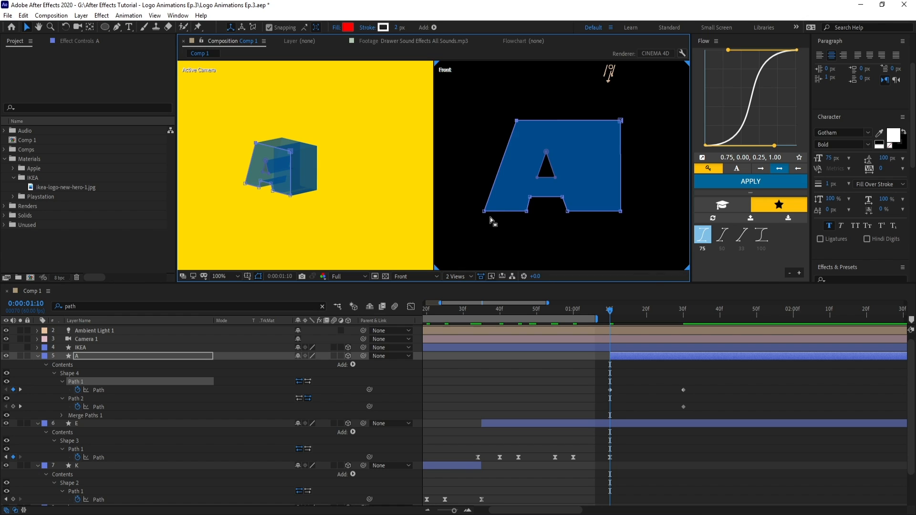
# Move the A's bottom-left corner directly under its top-left corner and make the sides of the bottom notch vertical.
pyautogui.moveTo(487, 213); pyautogui.dragTo(517, 218)
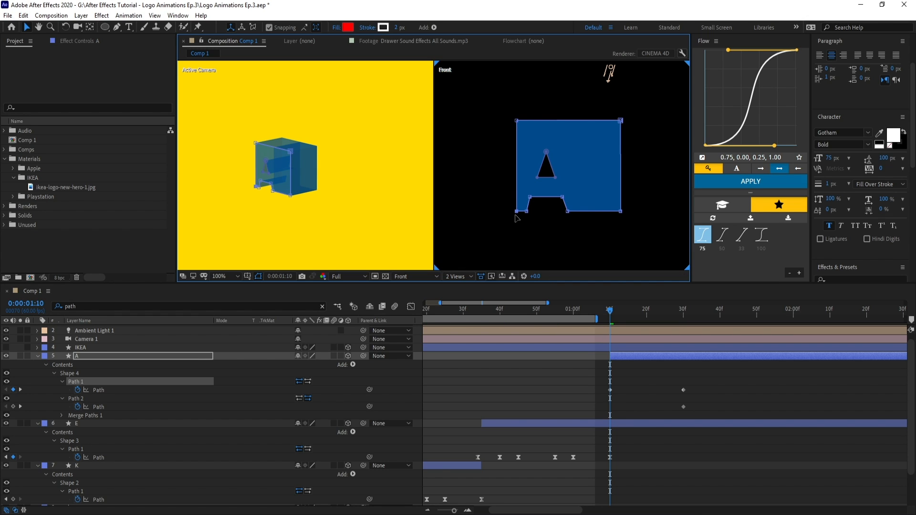
pyautogui.scroll(2, 547, 210)
pyautogui.moveTo(515, 185); pyautogui.dragTo(482, 100)
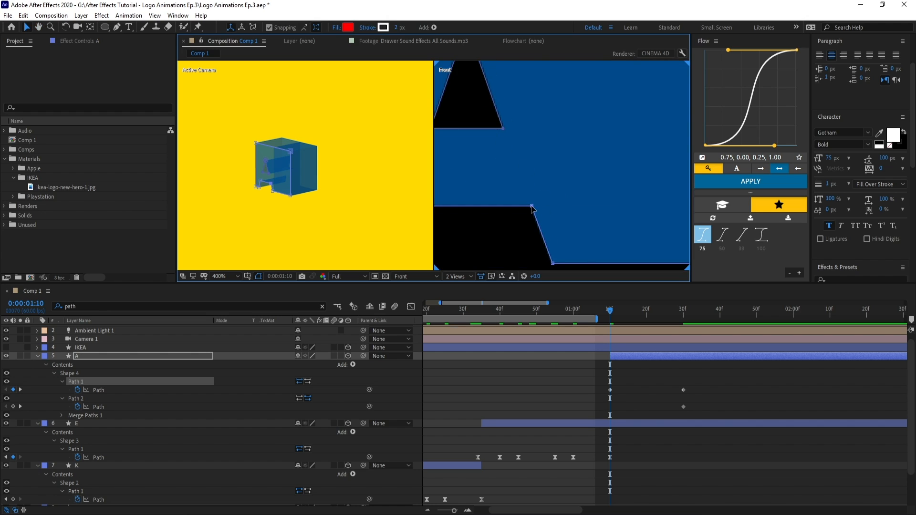
pyautogui.moveTo(534, 207); pyautogui.dragTo(656, 162)
pyautogui.moveTo(494, 216); pyautogui.dragTo(510, 216)
pyautogui.moveTo(519, 164); pyautogui.dragTo(468, 264)
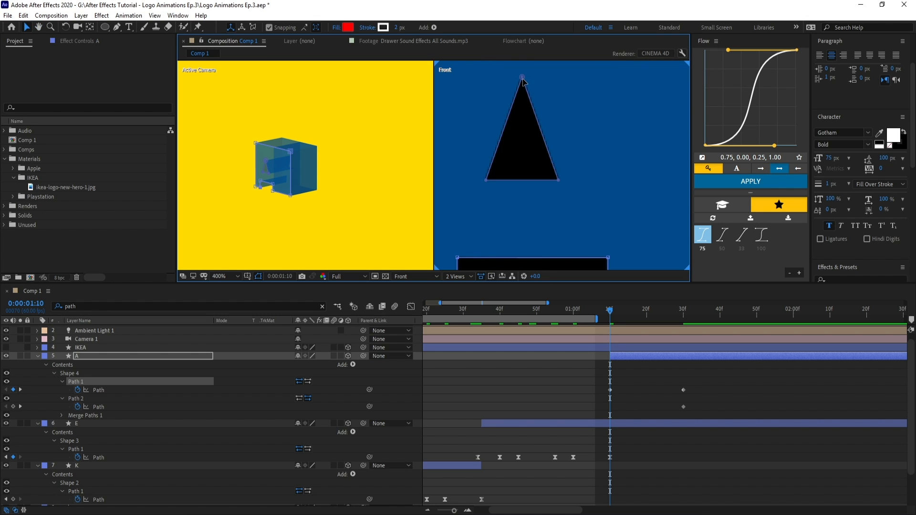
# Collapse the A's triangular hole into a vertical line and align it with the right side of the bottom notch.
pyautogui.moveTo(522, 79); pyautogui.dragTo(561, 82)
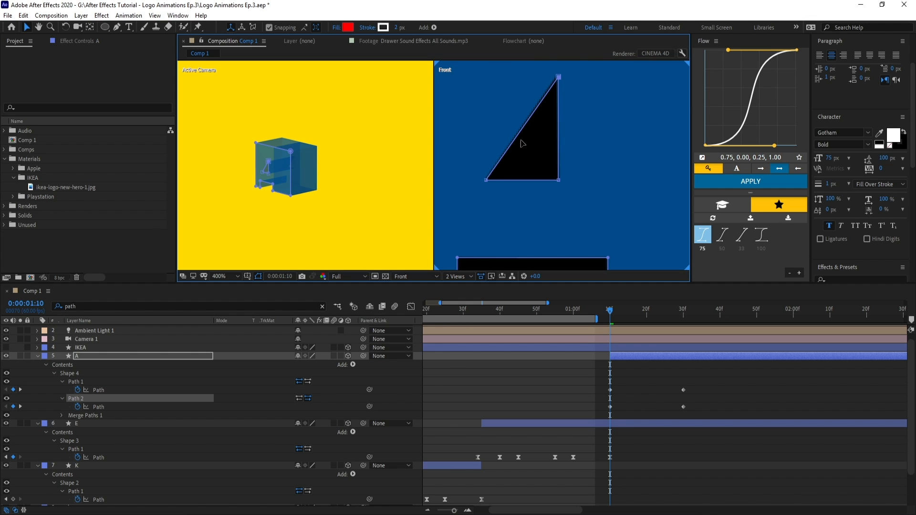
pyautogui.moveTo(485, 179); pyautogui.dragTo(559, 182)
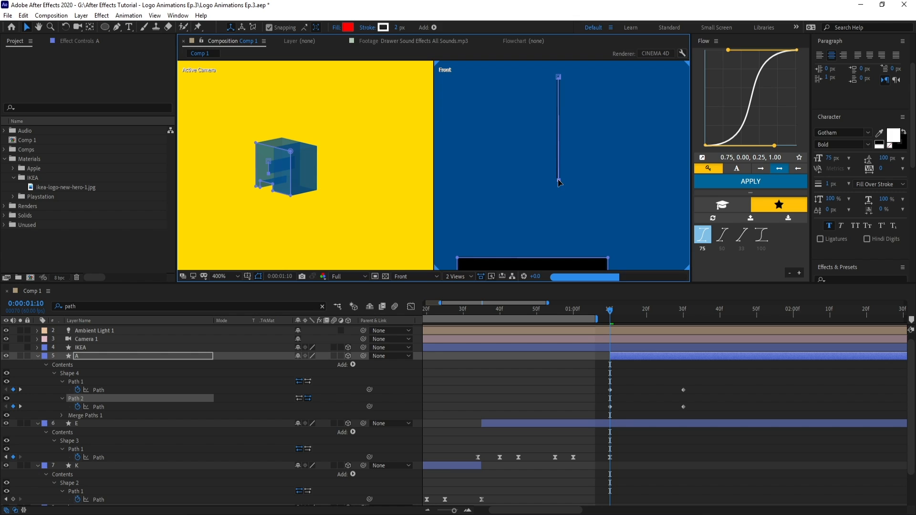
pyautogui.press(',')
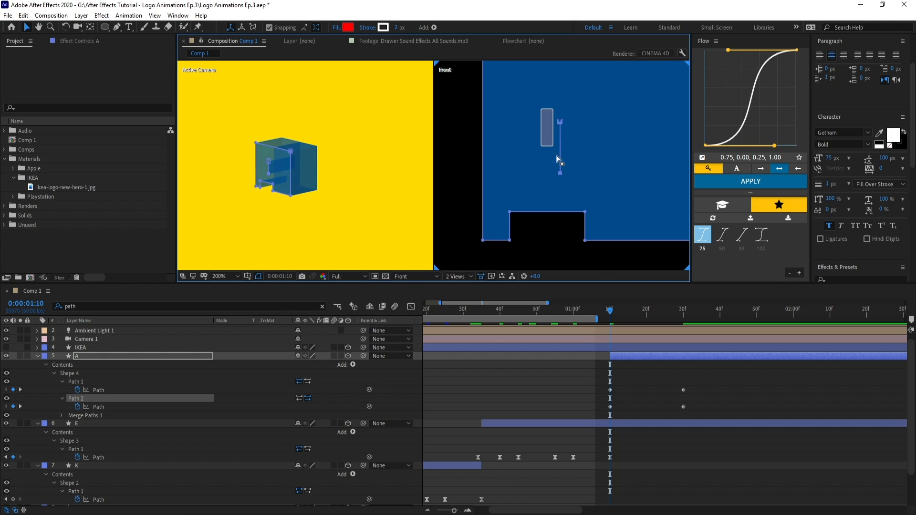
pyautogui.moveTo(577, 122); pyautogui.dragTo(589, 123)
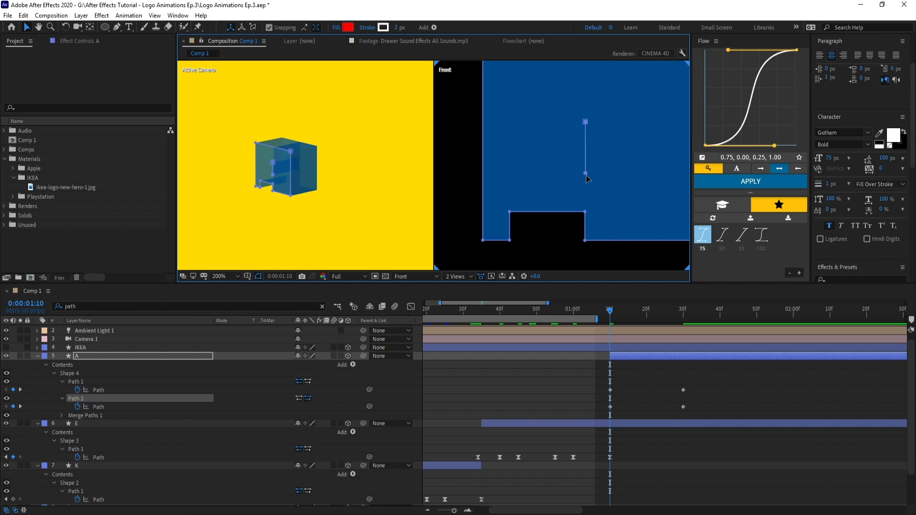
pyautogui.press(',')
# Collapse the bottom notch into a vertical line and shift the left edge, notch and hole points right to narrow the block.
pyautogui.moveTo(550, 231); pyautogui.dragTo(550, 232)
pyautogui.moveTo(535, 191); pyautogui.dragTo(572, 192)
pyautogui.moveTo(539, 101); pyautogui.dragTo(585, 212)
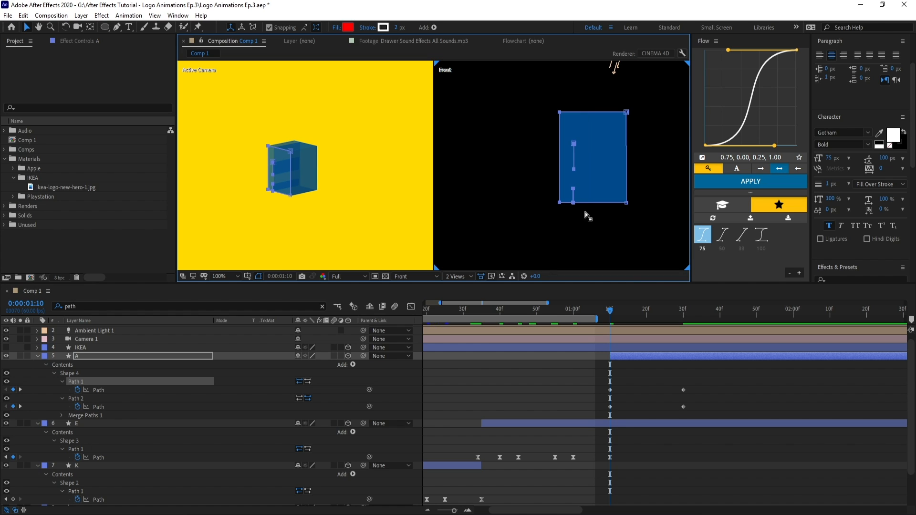
pyautogui.press('.')
pyautogui.moveTo(589, 122); pyautogui.dragTo(619, 121)
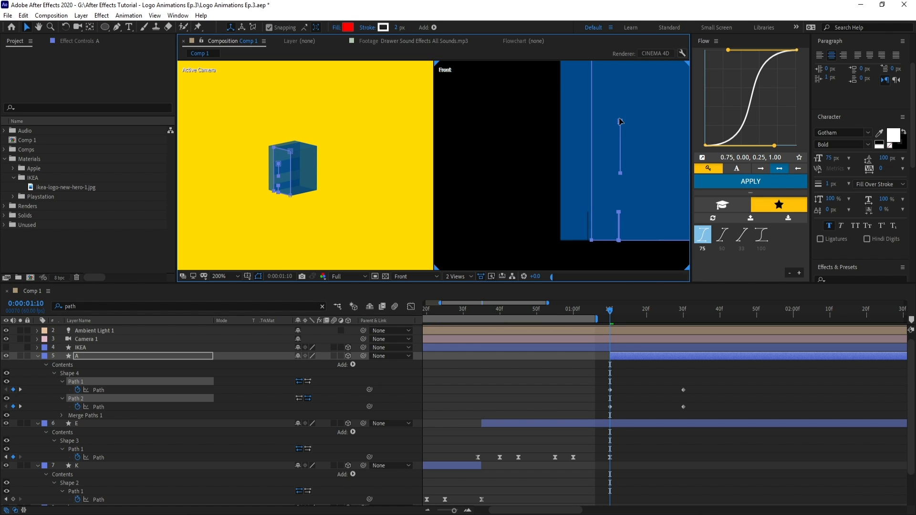
pyautogui.moveTo(591, 240)
pyautogui.mouseDown()
pyautogui.moveTo(615, 242)
pyautogui.moveTo(593, 241)
pyautogui.mouseUp()
# Shift the A's path keyframes one frame earlier, starting at 0:00:01:09, and adjust the incoming velocity influence of the two end keyframes.
pyautogui.moveTo(610, 407); pyautogui.dragTo(606, 406)
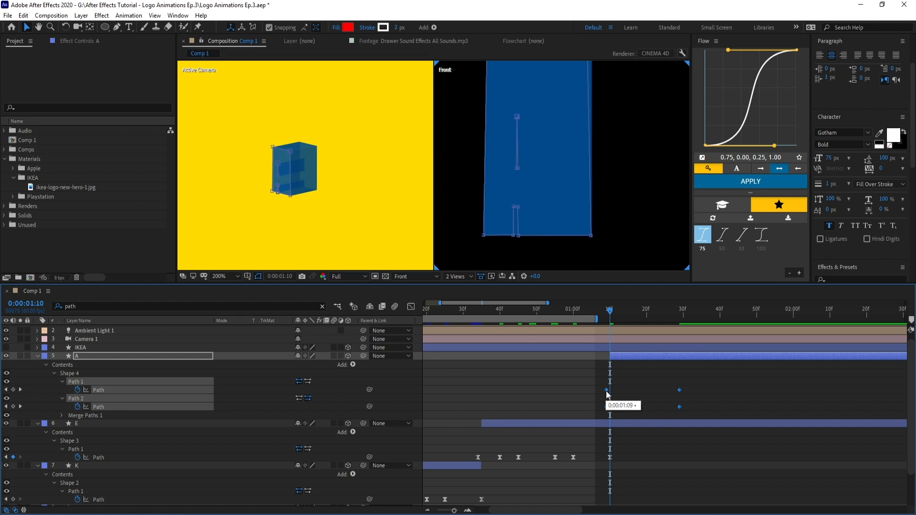
pyautogui.moveTo(694, 381); pyautogui.dragTo(663, 416)
pyautogui.rightClick(679, 390)
pyautogui.click(696, 370)
pyautogui.click(529, 311)
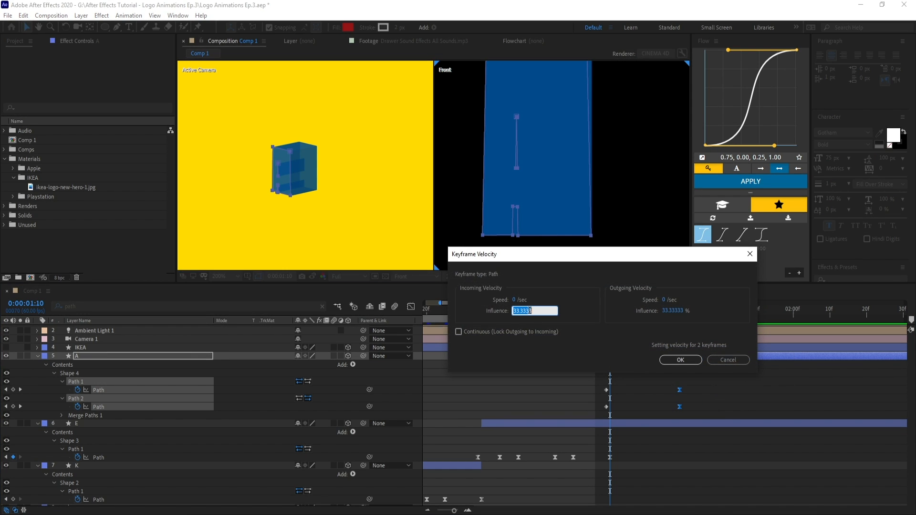
pyautogui.click(680, 360)
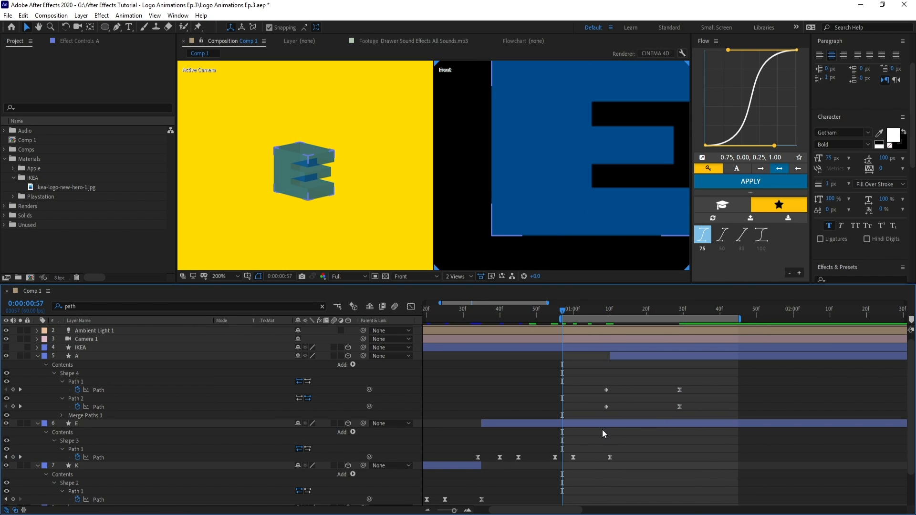
# Trim the end of the E layer to the point where the A layer starts.
pyautogui.click(601, 424)
pyautogui.click(611, 319)
pyautogui.hotkey('alt', ']')
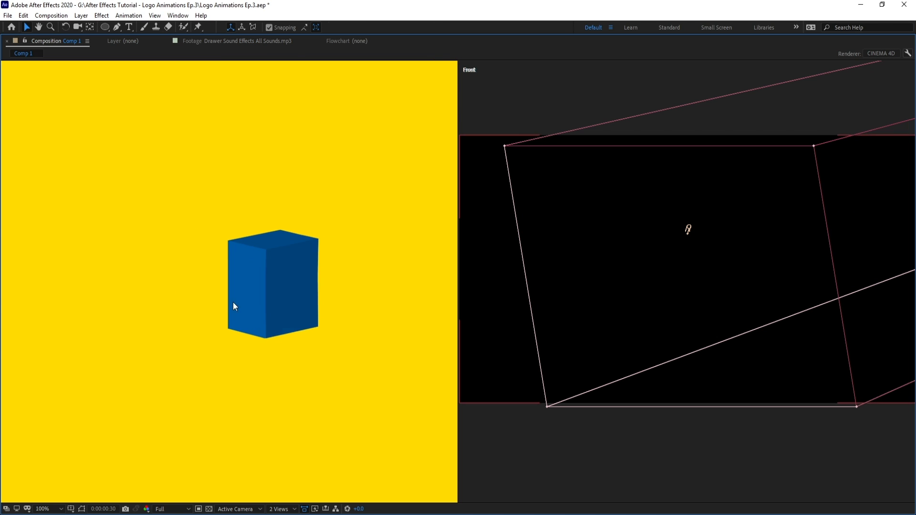
pyautogui.press('`')
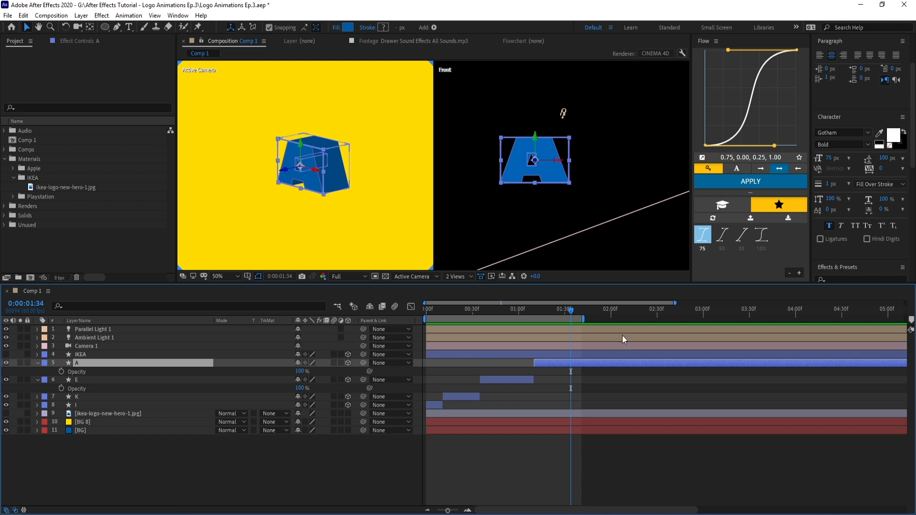
# Duplicate the IKEA layer and place the visible copy directly above the A layer.
pyautogui.moveTo(217, 163); pyautogui.dragTo(285, 169)
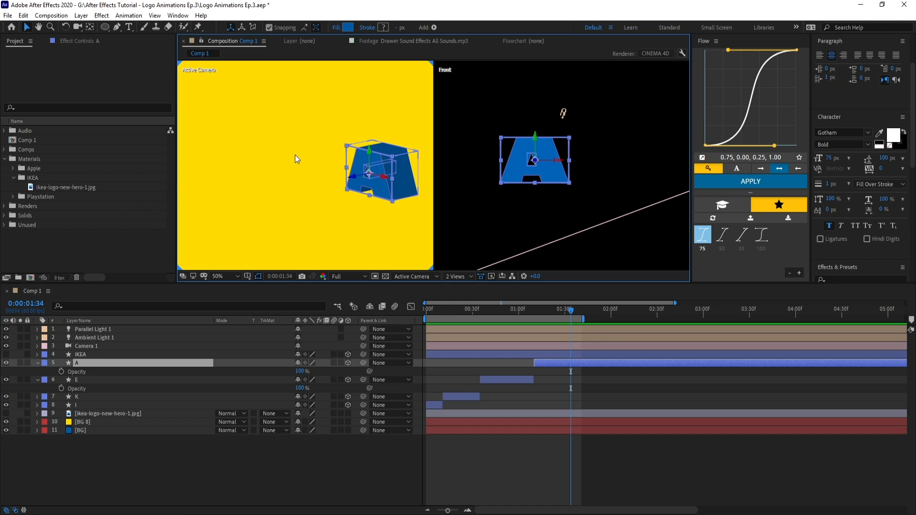
pyautogui.click(81, 353)
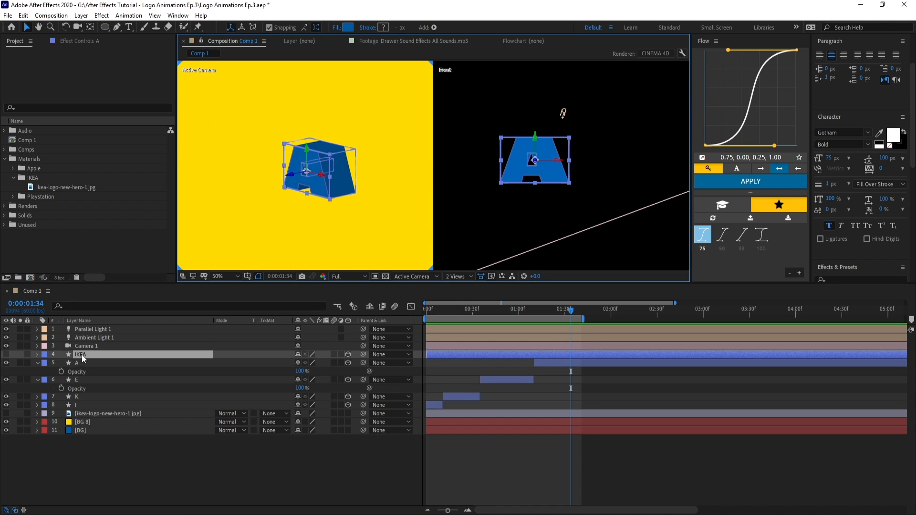
pyautogui.hotkey('ctrl', 'd')
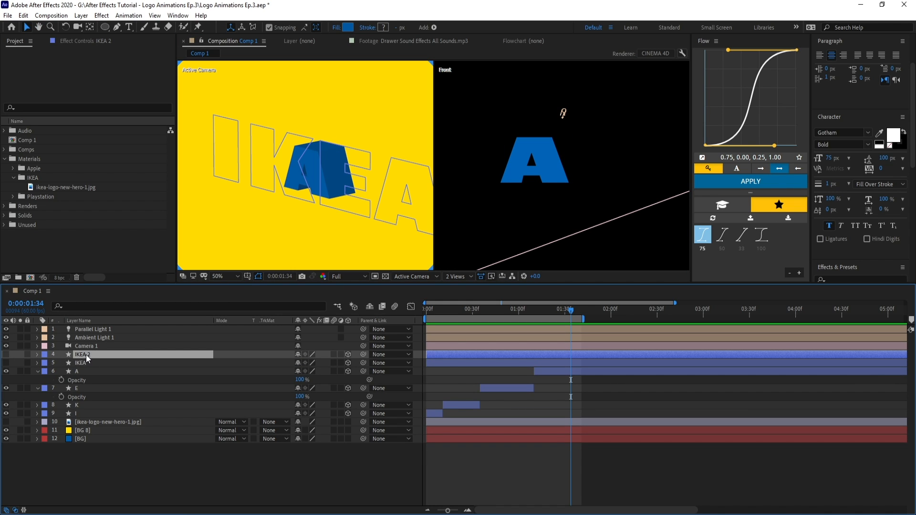
pyautogui.moveTo(86, 354); pyautogui.dragTo(82, 365)
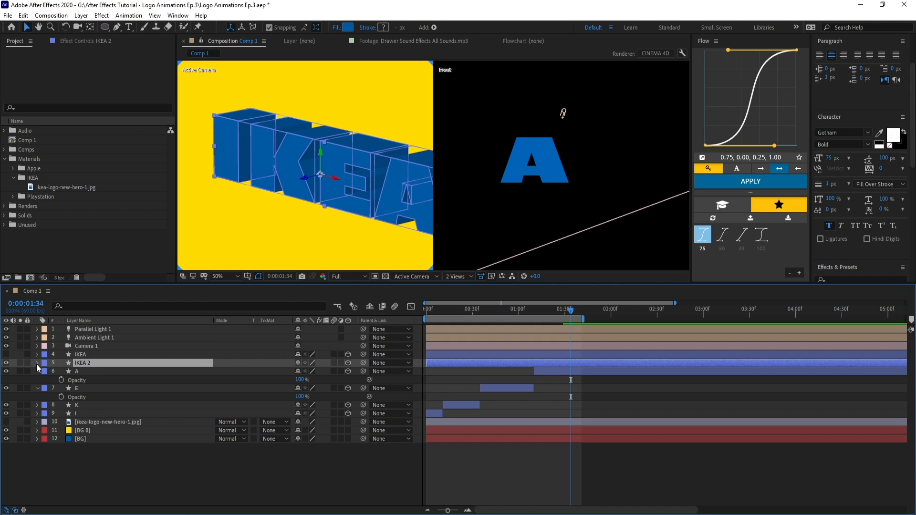
# Copy the A layer's Position and paste it onto the IKEA 2 layer.
pyautogui.press('p')
pyautogui.moveTo(341, 217); pyautogui.dragTo(319, 219)
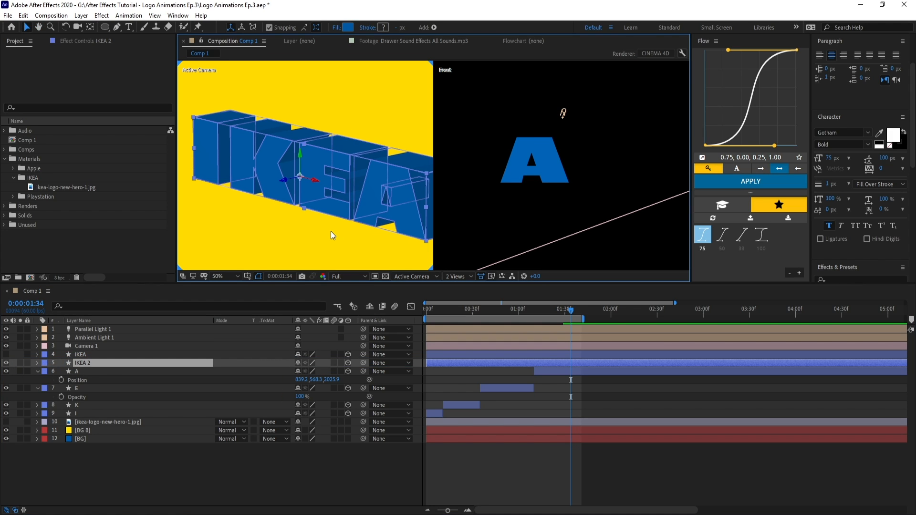
pyautogui.click(98, 380)
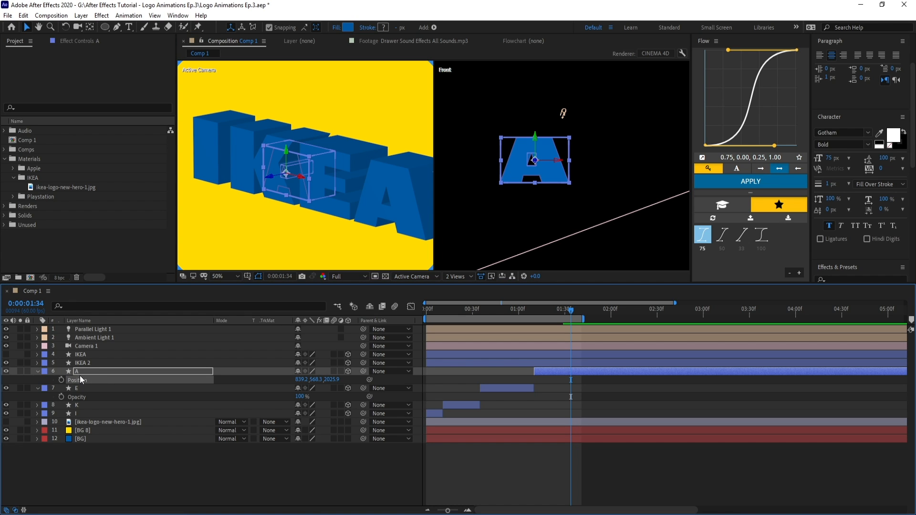
pyautogui.click(85, 363)
# Move the IKEA 2 layer horizontally in the Front view until its letter A coincides with the separate A layer.
pyautogui.scroll(2, 548, 194)
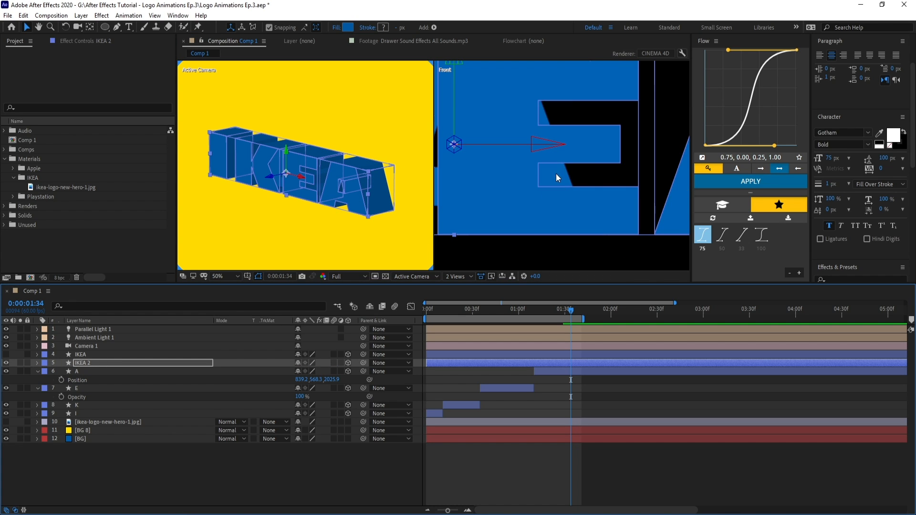
pyautogui.moveTo(658, 177); pyautogui.dragTo(460, 162)
pyautogui.scroll(-1, 539, 174)
pyautogui.moveTo(556, 176); pyautogui.dragTo(628, 181)
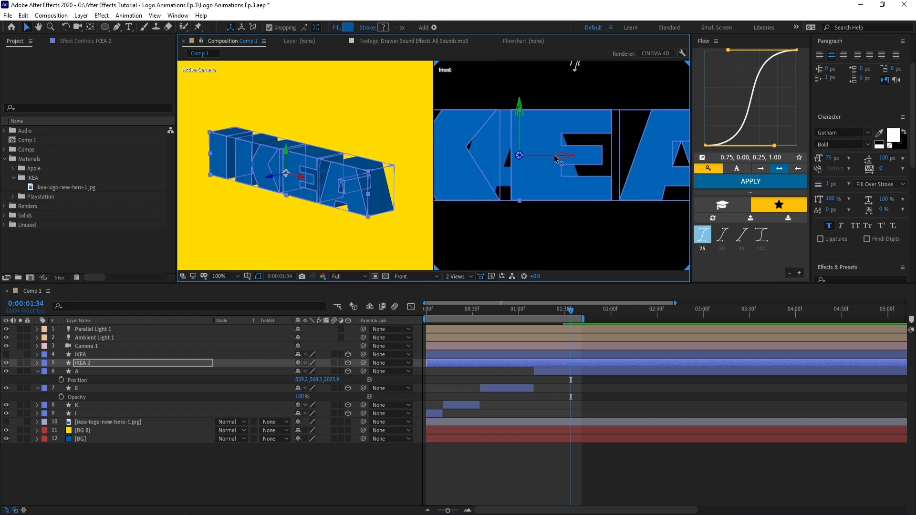
pyautogui.moveTo(526, 154); pyautogui.dragTo(386, 162)
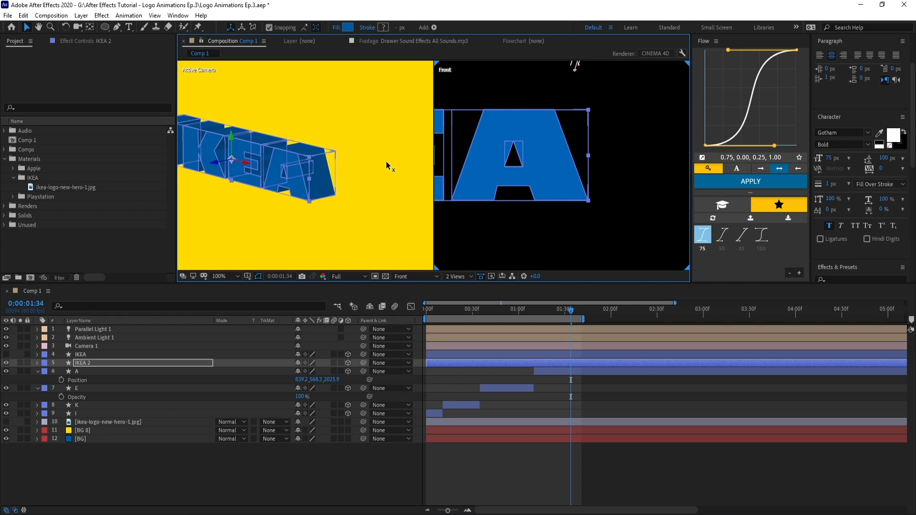
pyautogui.click(385, 162)
# Delete Shape 4, the letter A, from the IKEA 2 layer's contents.
pyautogui.click(37, 363)
pyautogui.click(45, 372)
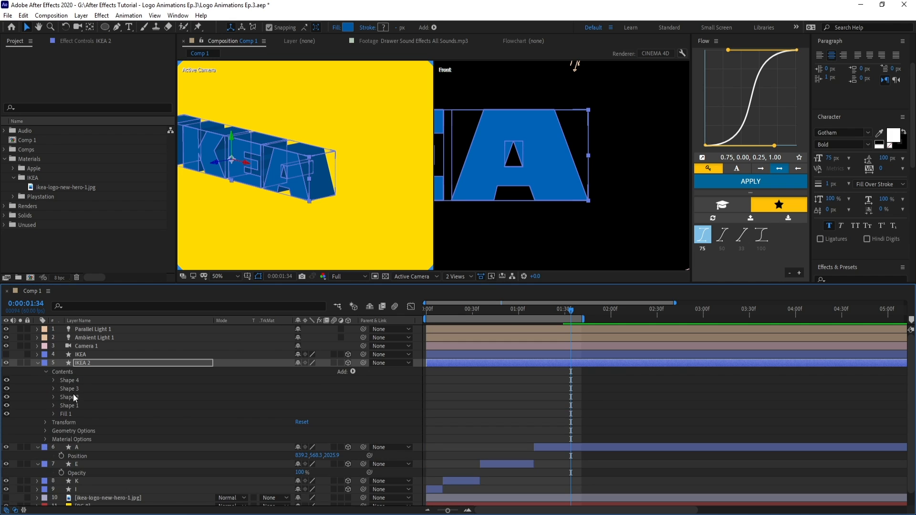
pyautogui.click(73, 381)
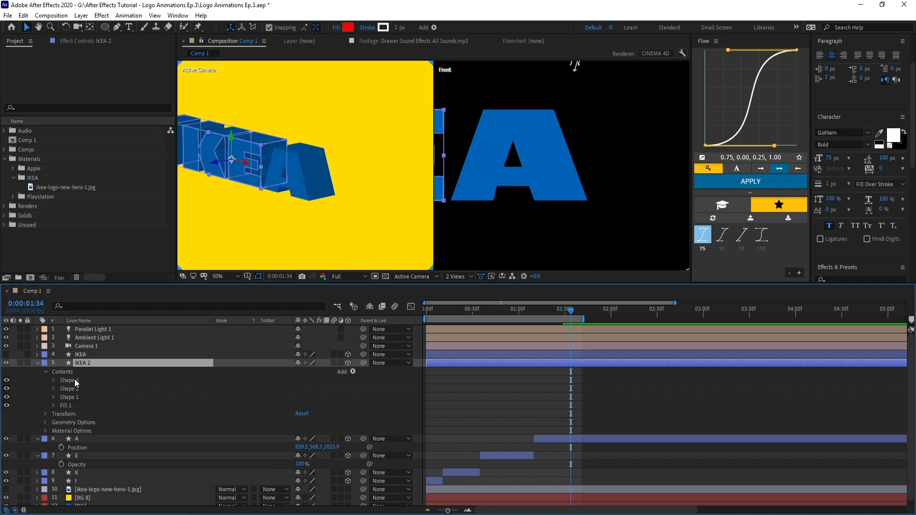
pyautogui.moveTo(565, 181)
pyautogui.mouseDown()
pyautogui.moveTo(644, 187)
pyautogui.moveTo(563, 197)
pyautogui.mouseUp()
pyautogui.scroll(-1, 620, 187)
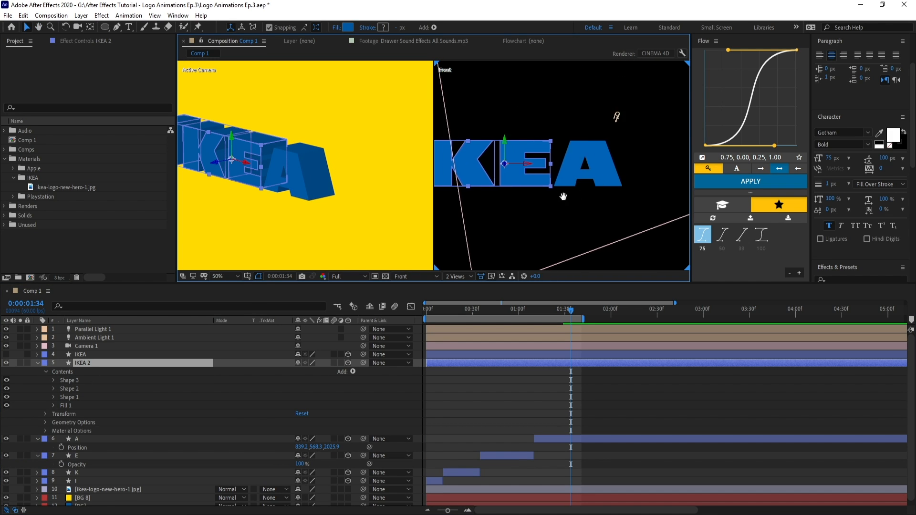
pyautogui.moveTo(564, 196); pyautogui.dragTo(619, 197)
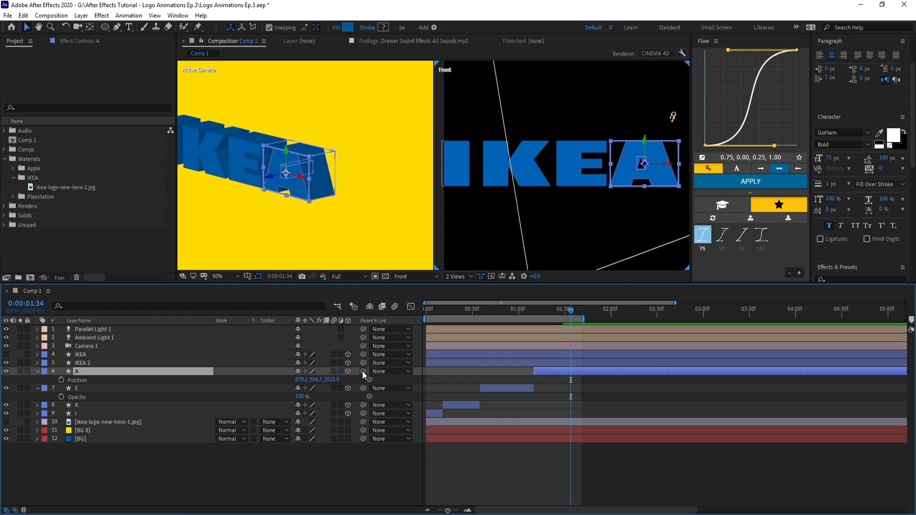
# Parent the IKEA 2 layer to the A layer and rename it IKE.
pyautogui.click(93, 363)
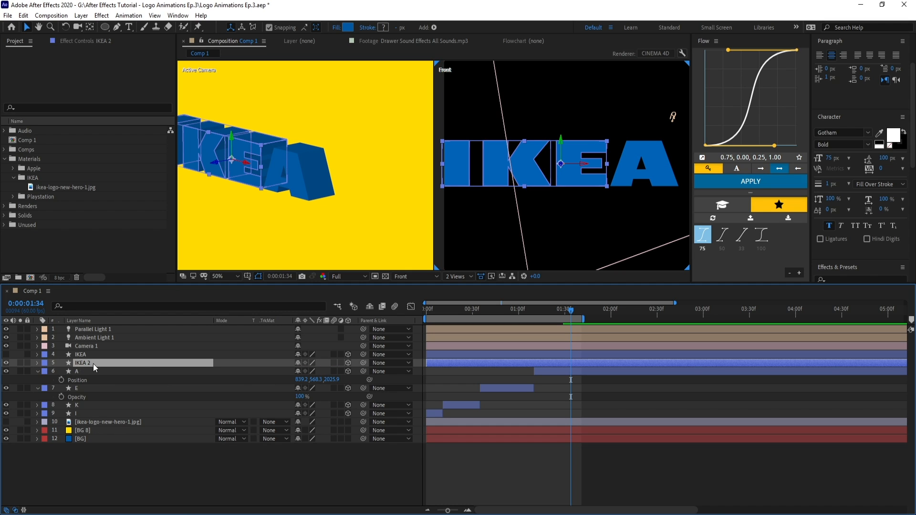
pyautogui.moveTo(365, 363); pyautogui.dragTo(165, 370)
pyautogui.press('Return')
pyautogui.write('IK')
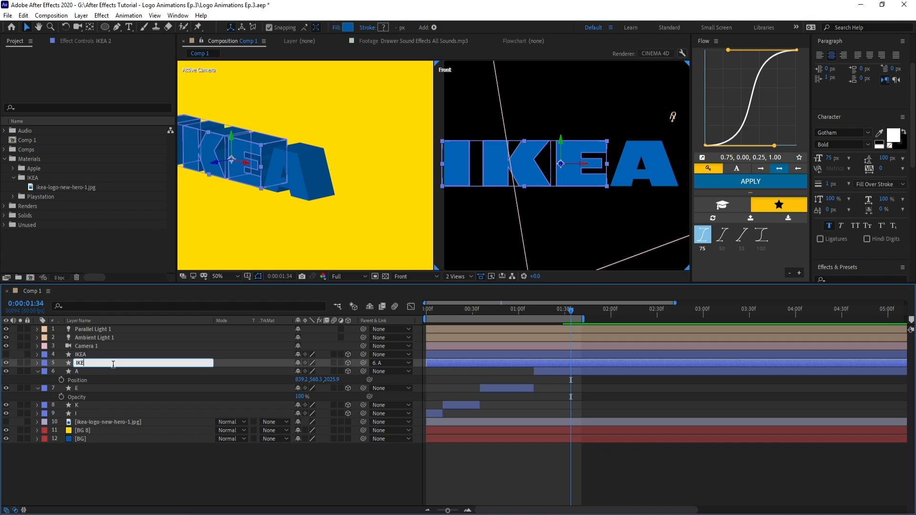
pyautogui.press('Return')
# Reveal the A layer's keyframes and start keyframing its Position at 0:00:01:34.
pyautogui.click(38, 388)
pyautogui.click(549, 371)
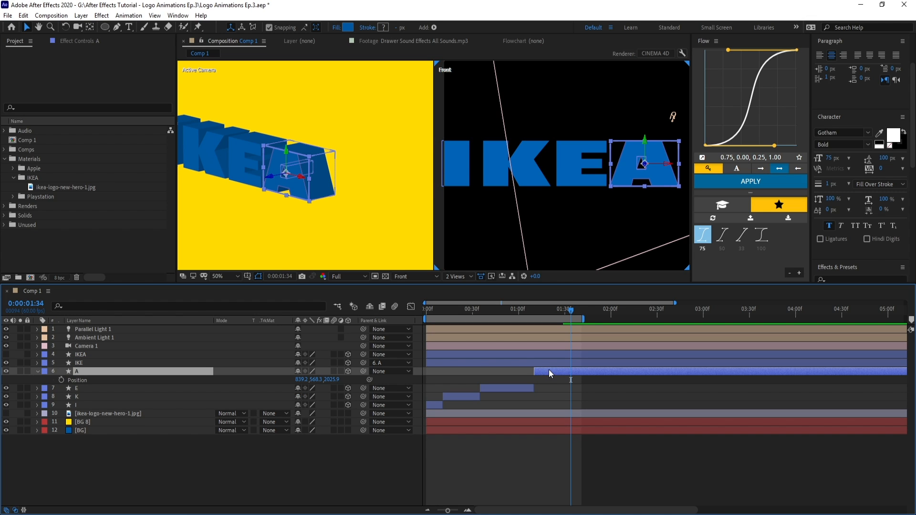
pyautogui.press('u')
pyautogui.scroll(2, 557, 381)
pyautogui.click(583, 310)
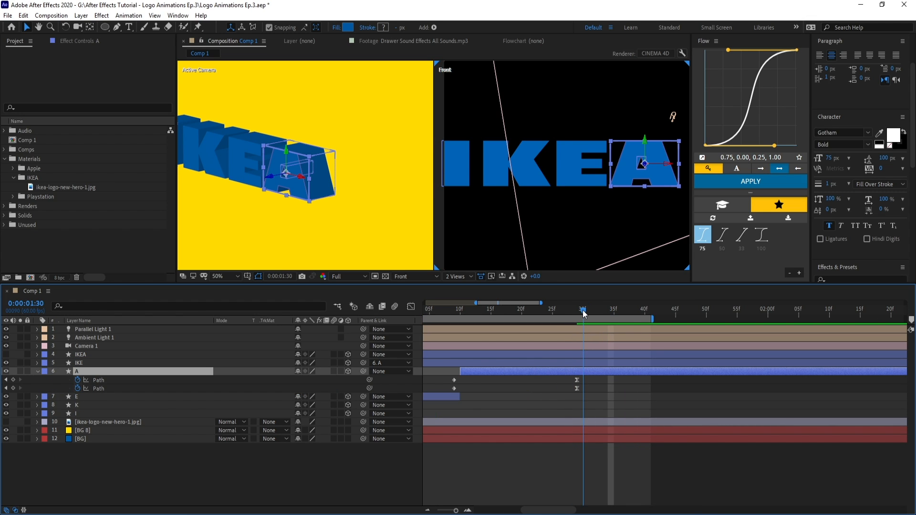
pyautogui.moveTo(582, 310); pyautogui.dragTo(610, 314)
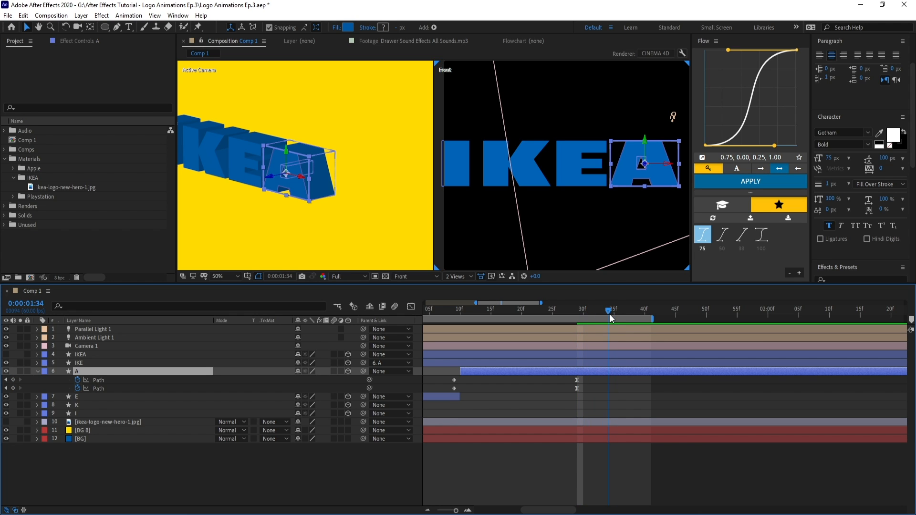
pyautogui.hotkey('ctrl', 's')
pyautogui.hotkey('shift', 'p')
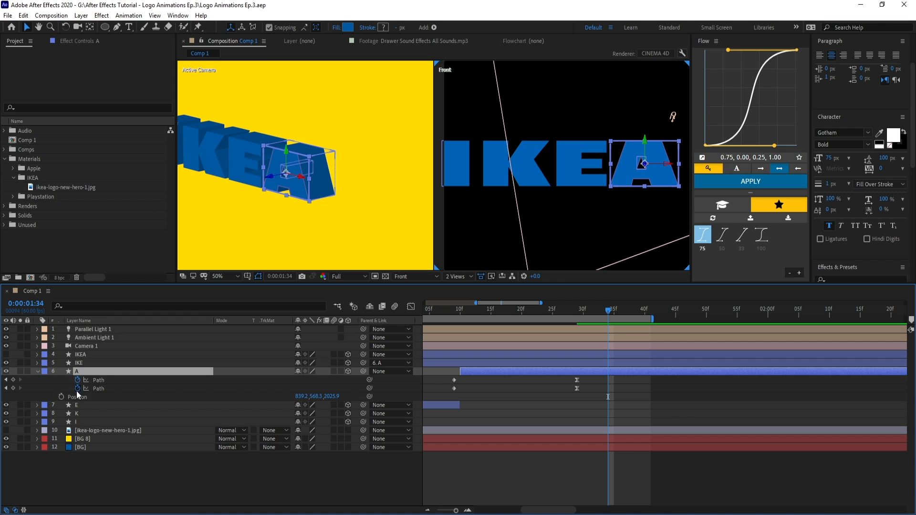
pyautogui.click(62, 396)
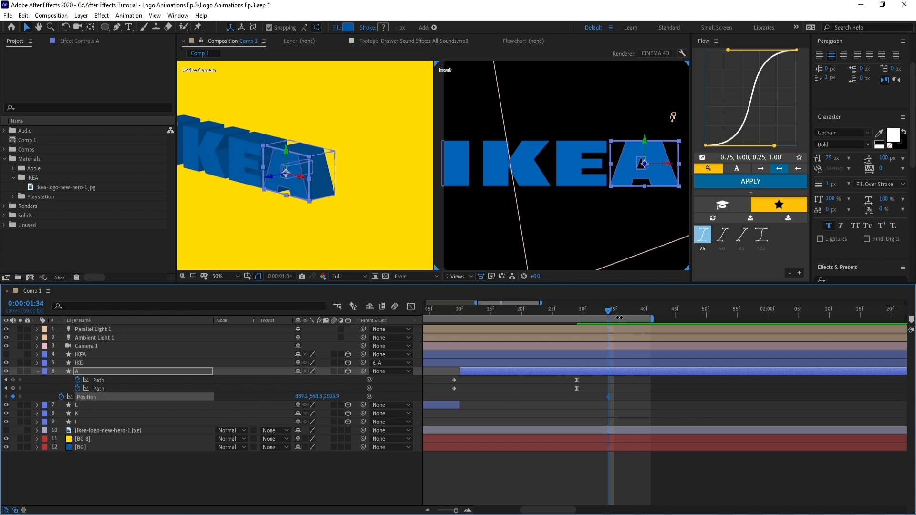
# At 0:00:01:45, move the A layer horizontally in the Front view to X position 1303.2, centring the full word.
pyautogui.moveTo(609, 310); pyautogui.dragTo(679, 319)
pyautogui.scroll(-2, 508, 179)
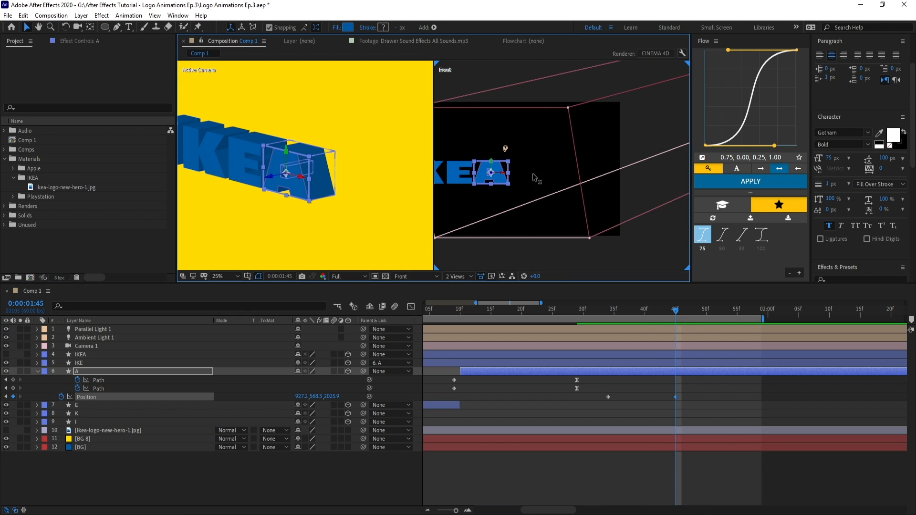
pyautogui.moveTo(508, 180); pyautogui.dragTo(594, 205)
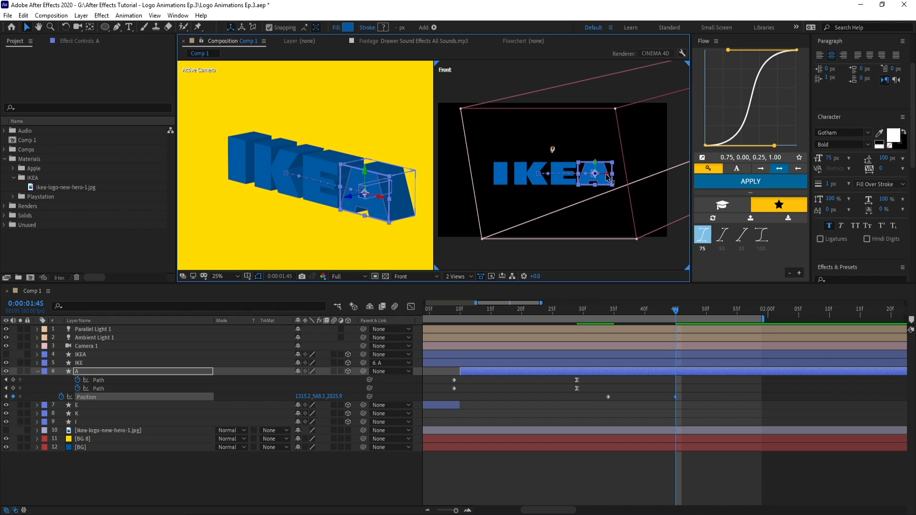
pyautogui.moveTo(589, 179); pyautogui.dragTo(609, 179)
# Easy-ease the A layer's two Position keyframes and set the last keyframe's incoming velocity influence to 75%.
pyautogui.moveTo(691, 395); pyautogui.dragTo(663, 418)
pyautogui.press('F9')
pyautogui.rightClick(675, 397)
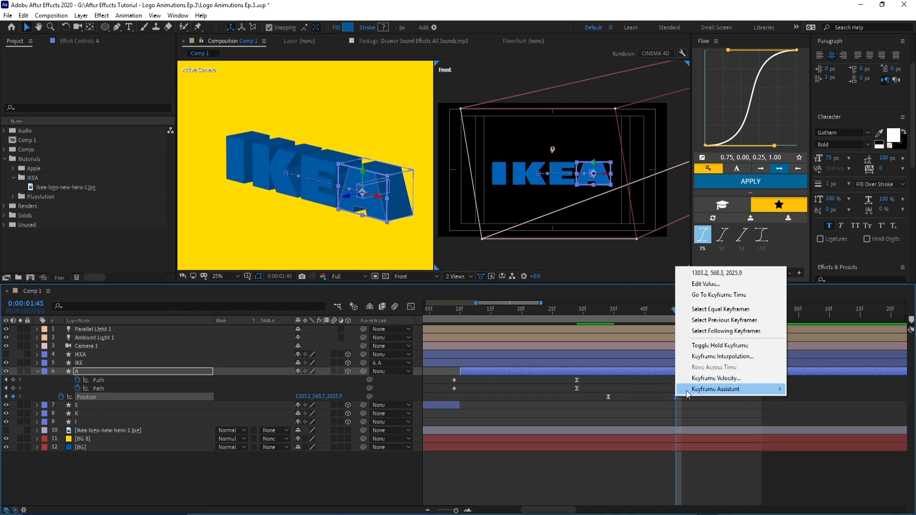
pyautogui.click(714, 378)
pyautogui.click(533, 311)
pyautogui.write('75')
pyautogui.press('Return')
pyautogui.click(691, 419)
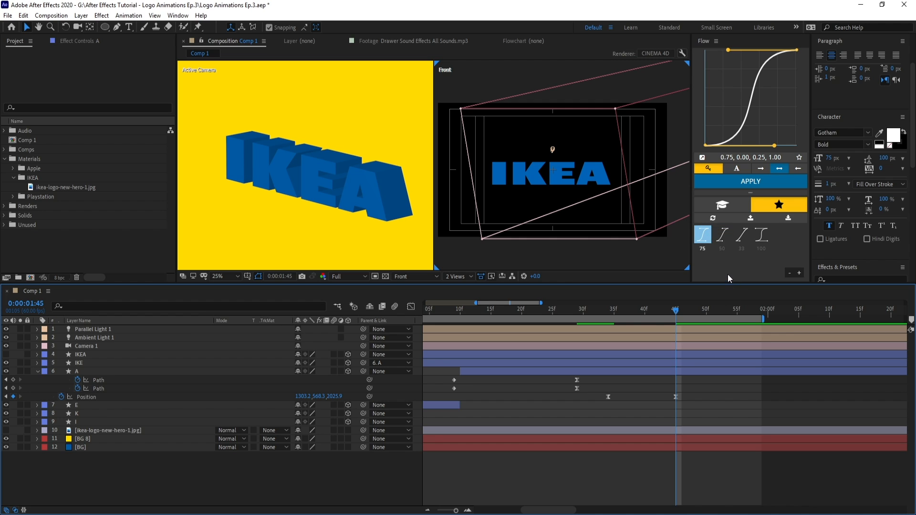
# Check the Keyframe Velocity settings of the A layer's two Position keyframes without changing them.
pyautogui.click(571, 390)
pyautogui.moveTo(697, 399); pyautogui.dragTo(631, 402)
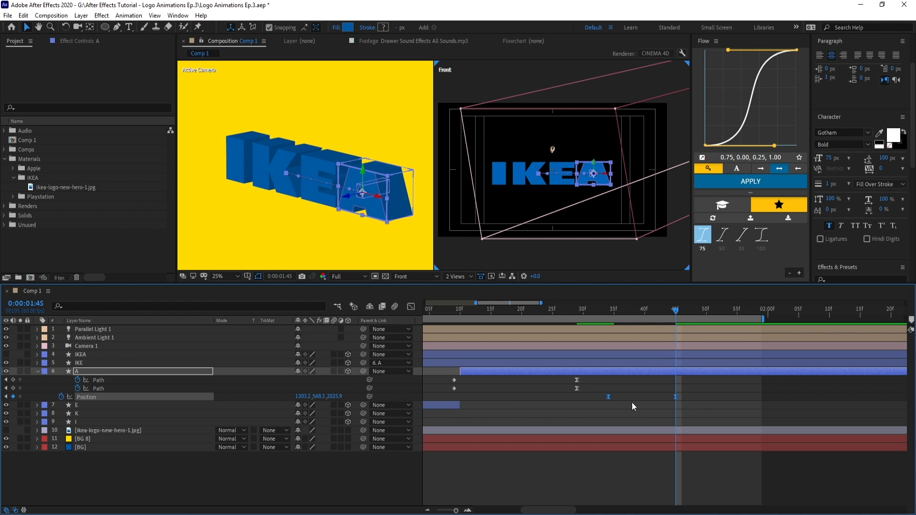
pyautogui.rightClick(674, 398)
pyautogui.click(697, 380)
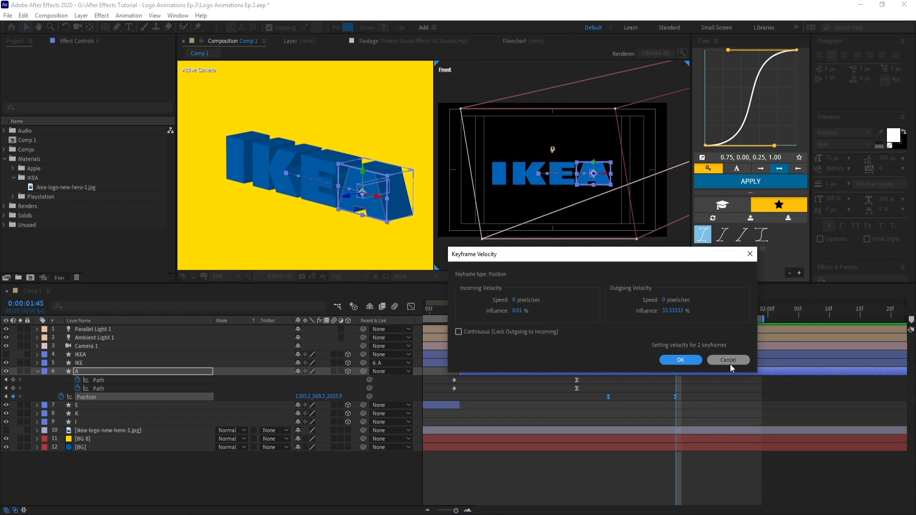
pyautogui.click(729, 365)
pyautogui.click(686, 397)
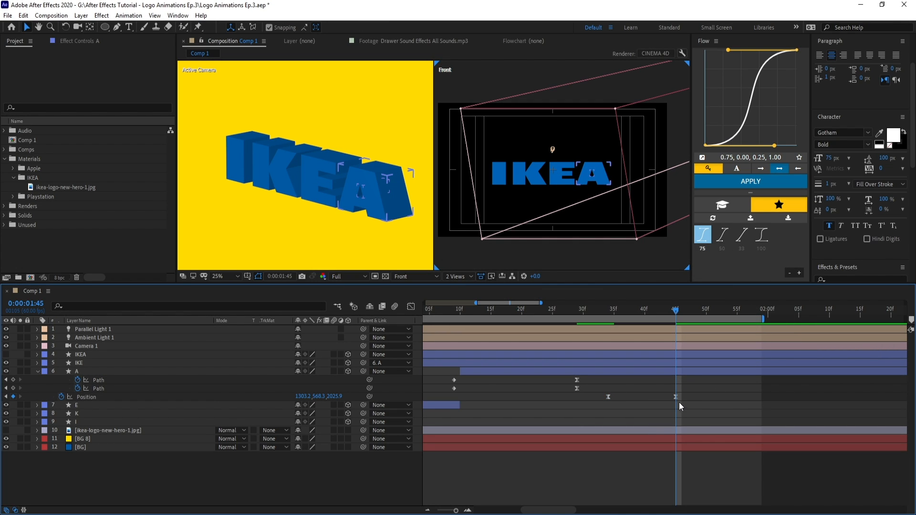
# Reset both Position keyframes of the A layer to linear and apply the 75 easing preset from Flow.
pyautogui.moveTo(694, 391); pyautogui.dragTo(592, 408)
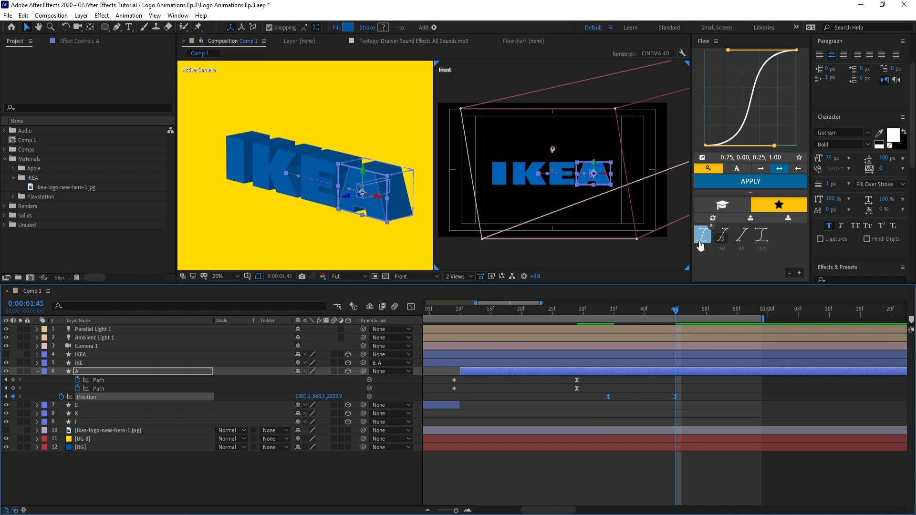
pyautogui.moveTo(682, 389)
pyautogui.mouseDown()
pyautogui.moveTo(583, 407)
pyautogui.moveTo(691, 394)
pyautogui.moveTo(591, 413)
pyautogui.moveTo(682, 392)
pyautogui.mouseUp()
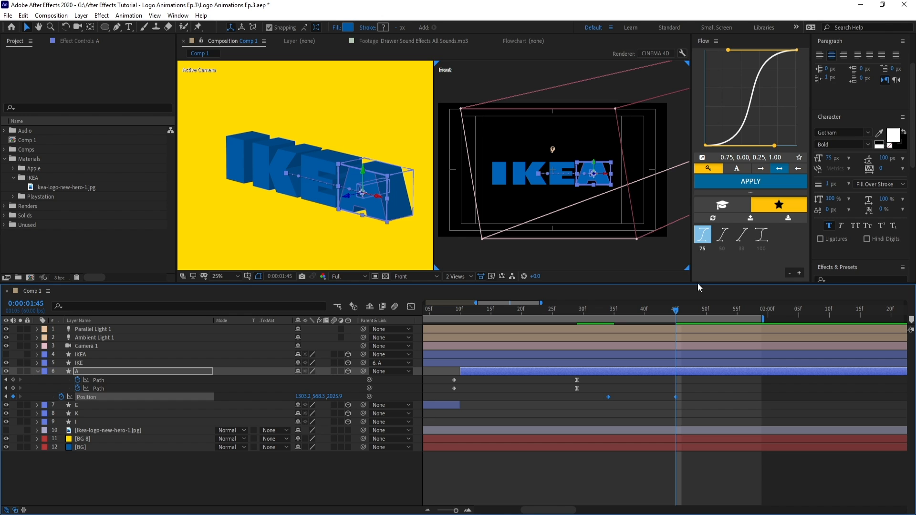
pyautogui.click(702, 234)
pyautogui.rightClick(674, 397)
pyautogui.click(700, 381)
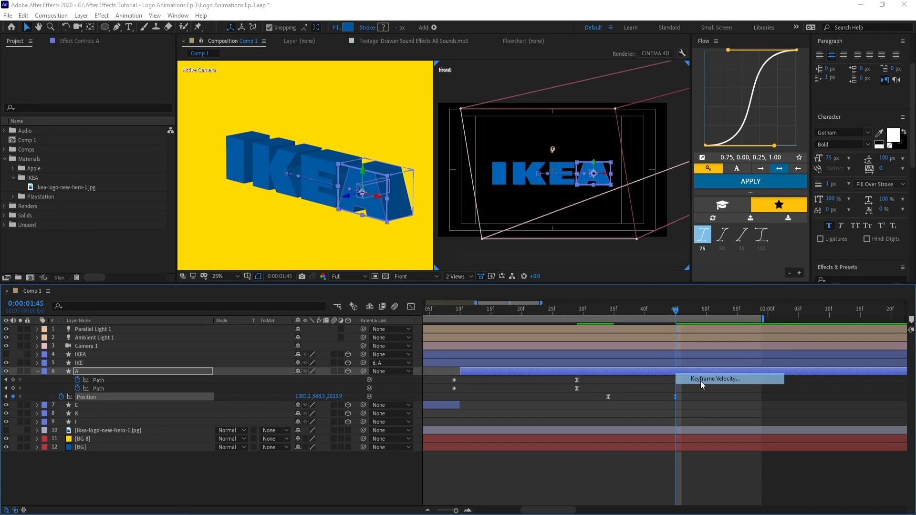
pyautogui.click(723, 359)
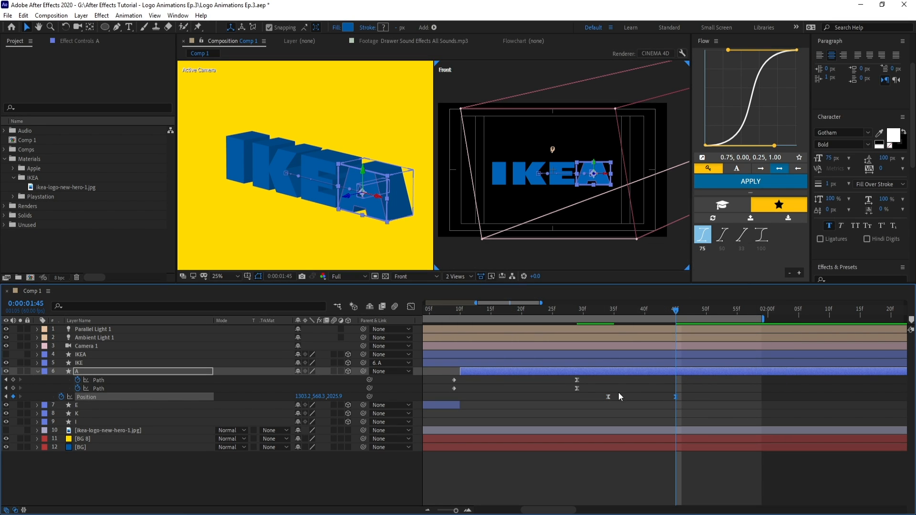
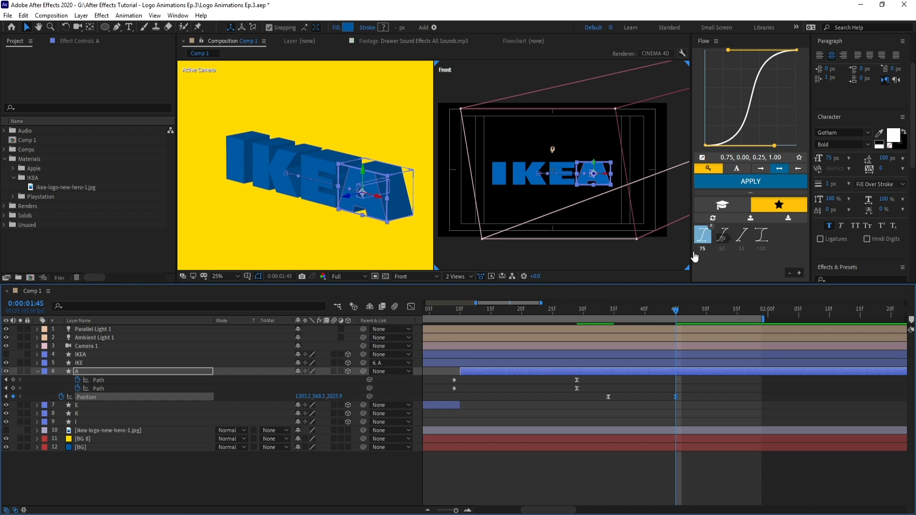
# Set the composition preview resolution to Quarter.
pyautogui.press('F2')
pyautogui.moveTo(671, 312); pyautogui.dragTo(577, 316)
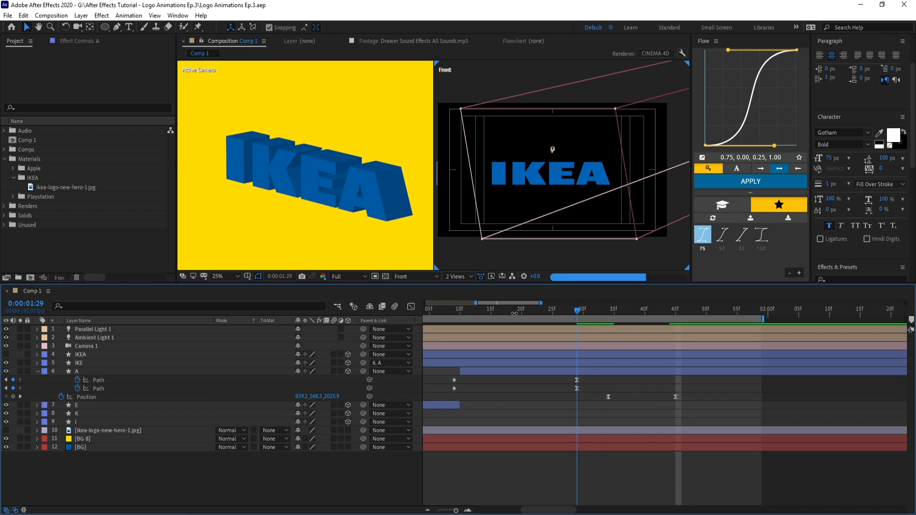
pyautogui.click(352, 277)
pyautogui.click(346, 330)
pyautogui.scroll(-2, 324, 233)
pyautogui.moveTo(324, 239); pyautogui.dragTo(339, 239)
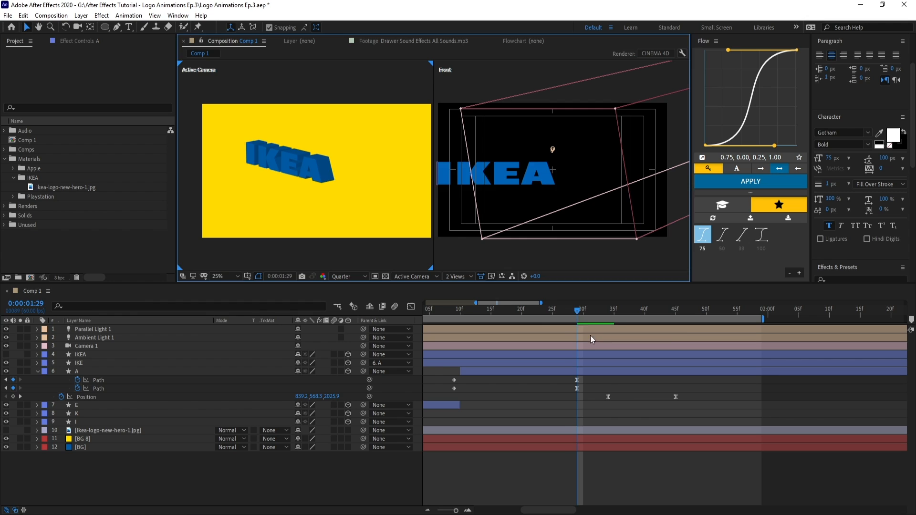
# Start the work area at 0:00:01:32 and preview the word sliding into place.
pyautogui.moveTo(578, 313); pyautogui.dragTo(596, 333)
pyautogui.press('b')
pyautogui.press('space')
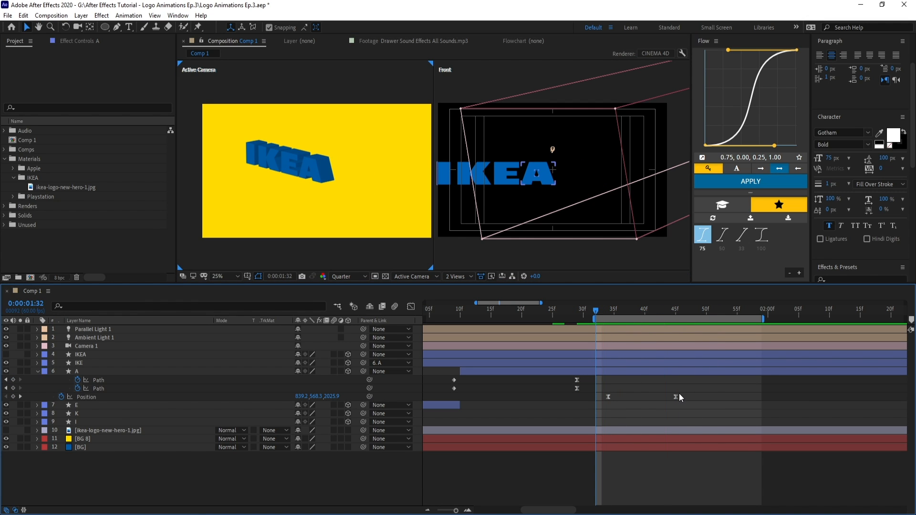
# Shift the A layer's first Position keyframe to 0:00:01:32 and the last one to about 0:00:01:53, and scrub through the move.
pyautogui.click(609, 397)
pyautogui.moveTo(609, 397); pyautogui.dragTo(597, 395)
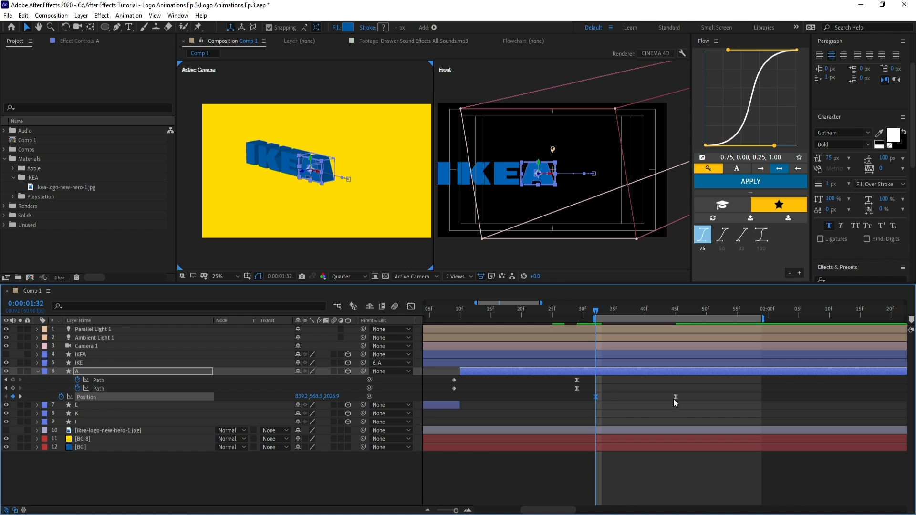
pyautogui.moveTo(673, 399); pyautogui.dragTo(722, 396)
pyautogui.moveTo(589, 312); pyautogui.dragTo(719, 342)
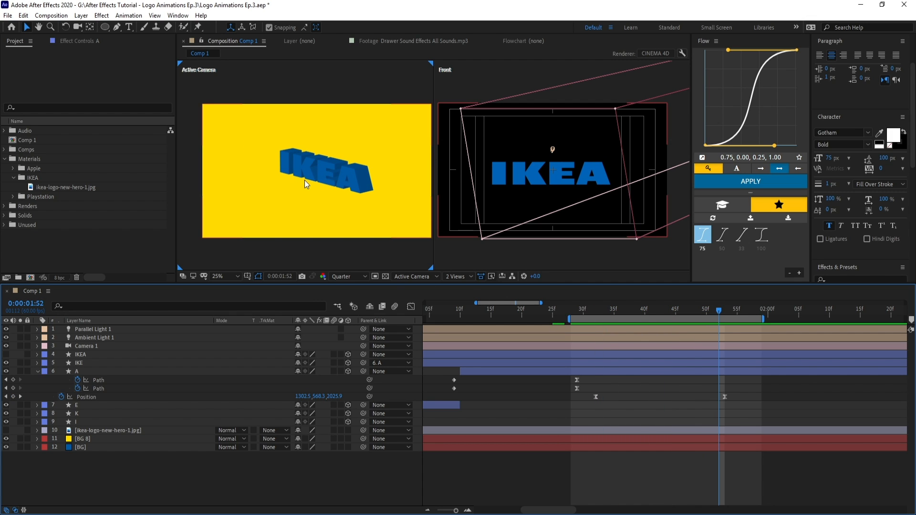
# With the time at 0:00:01:32, expand the IKE layer's contents to the Path properties of Shape 3, Shape 2 and Shape 1.
pyautogui.scroll(2, 307, 180)
pyautogui.moveTo(652, 311); pyautogui.dragTo(593, 344)
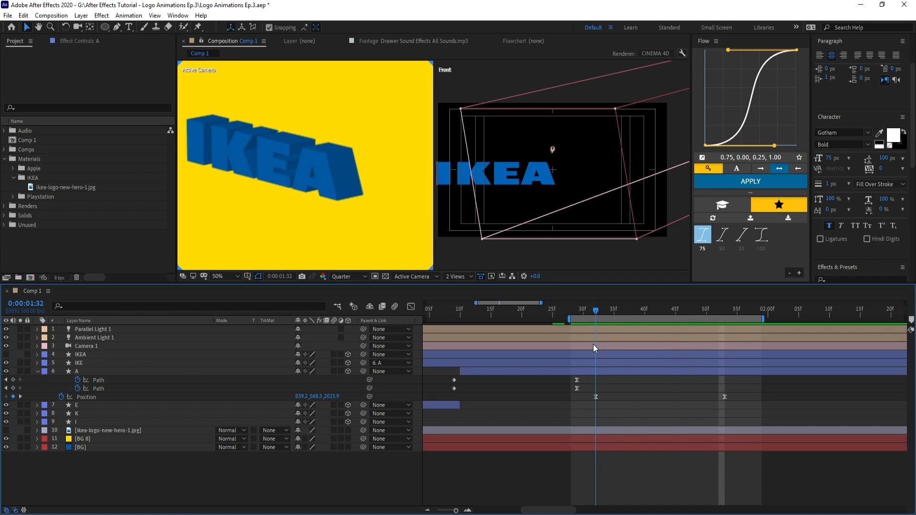
pyautogui.click(89, 363)
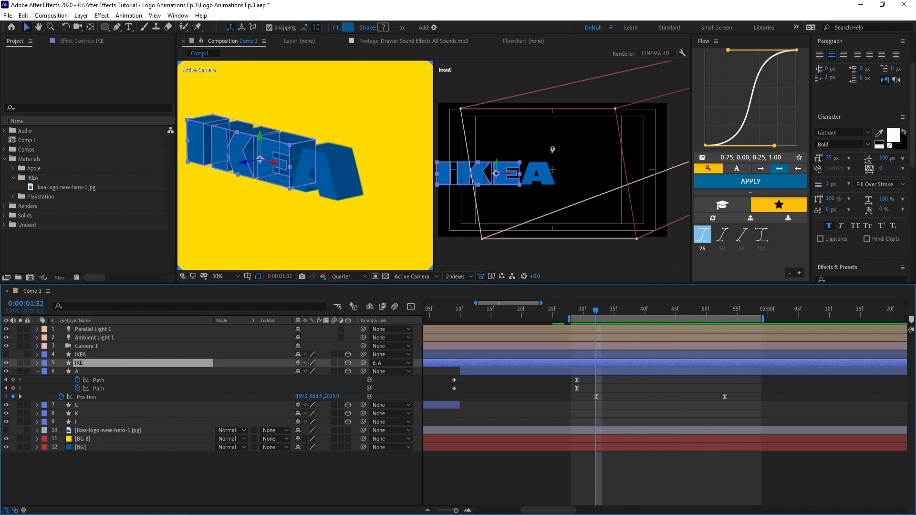
pyautogui.click(36, 363)
pyautogui.click(45, 372)
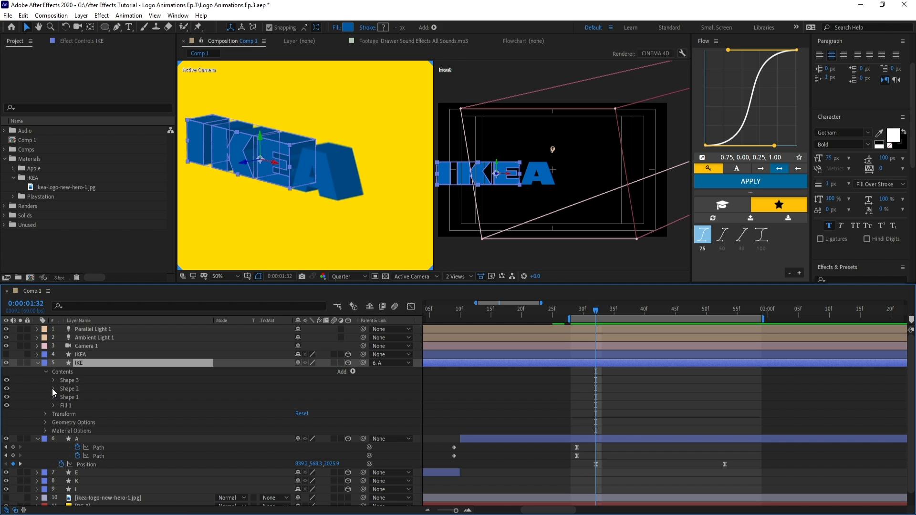
pyautogui.click(53, 380)
pyautogui.click(53, 405)
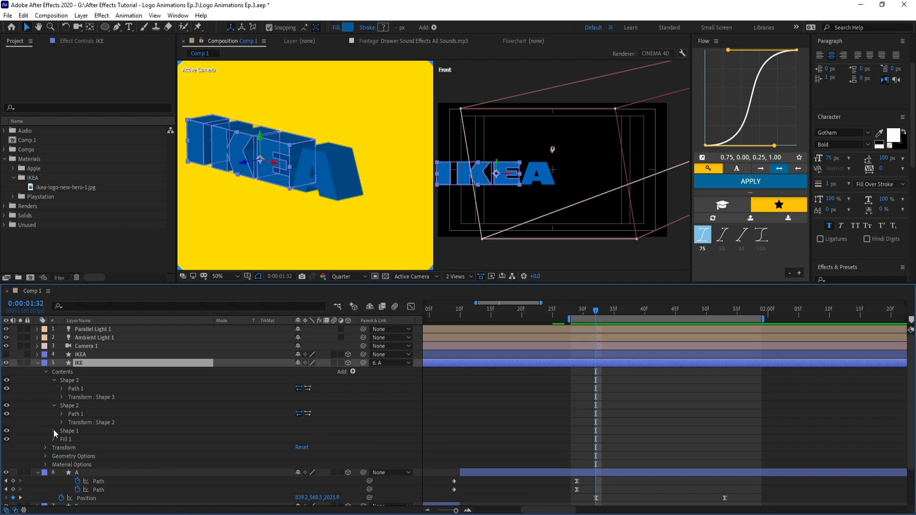
pyautogui.click(53, 431)
pyautogui.click(59, 408)
pyautogui.click(61, 414)
pyautogui.click(61, 388)
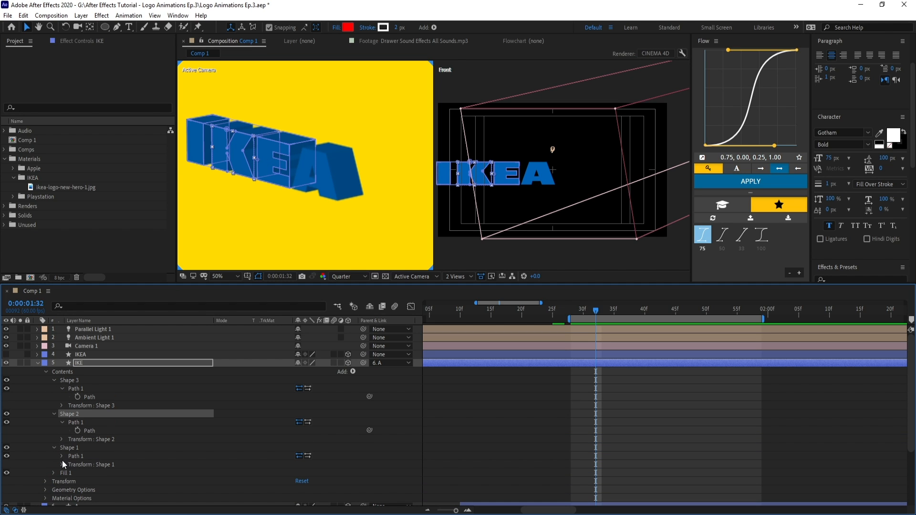
pyautogui.click(62, 457)
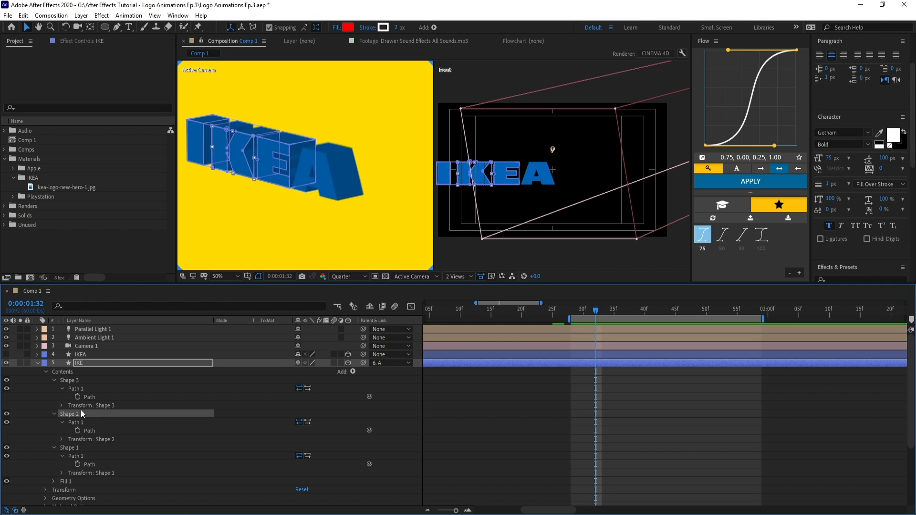
# Keyframe the Path of all three IKE shapes, shift these keyframes to about 0:00:01:50 and save the project.
pyautogui.click(77, 397)
pyautogui.click(77, 431)
pyautogui.click(78, 465)
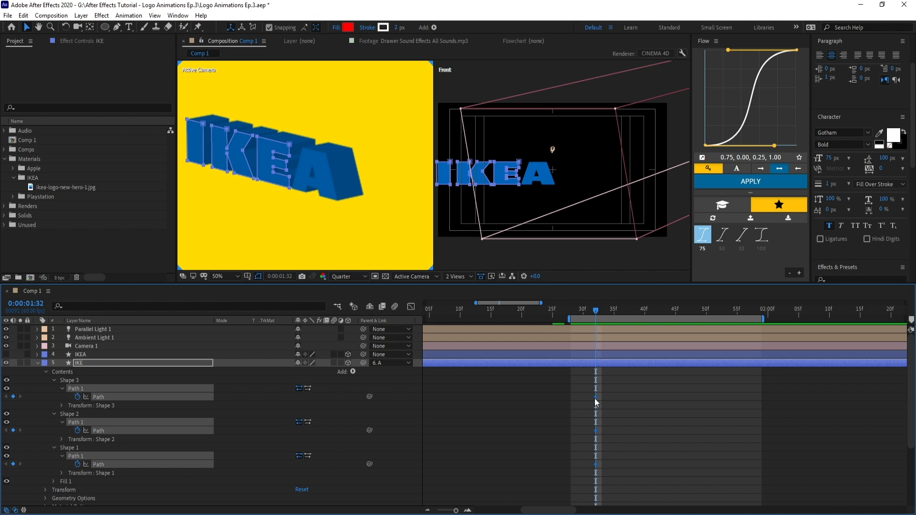
pyautogui.moveTo(594, 397); pyautogui.dragTo(661, 399)
pyautogui.click(668, 406)
pyautogui.hotkey('ctrl', 's')
# Expand the E layer's contents down to the Path keyframes of Shape 3.
pyautogui.click(609, 363)
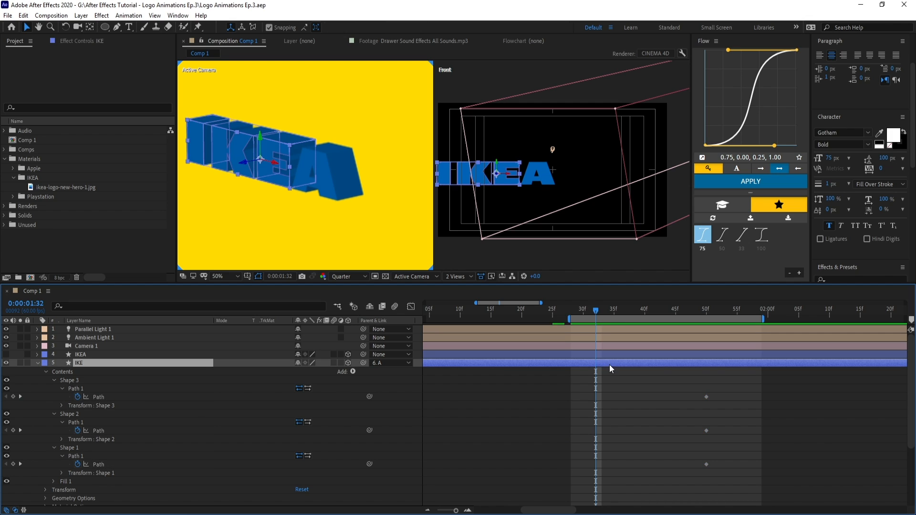
pyautogui.scroll(2, 515, 188)
pyautogui.moveTo(530, 187); pyautogui.dragTo(668, 172)
pyautogui.moveTo(627, 205); pyautogui.dragTo(552, 206)
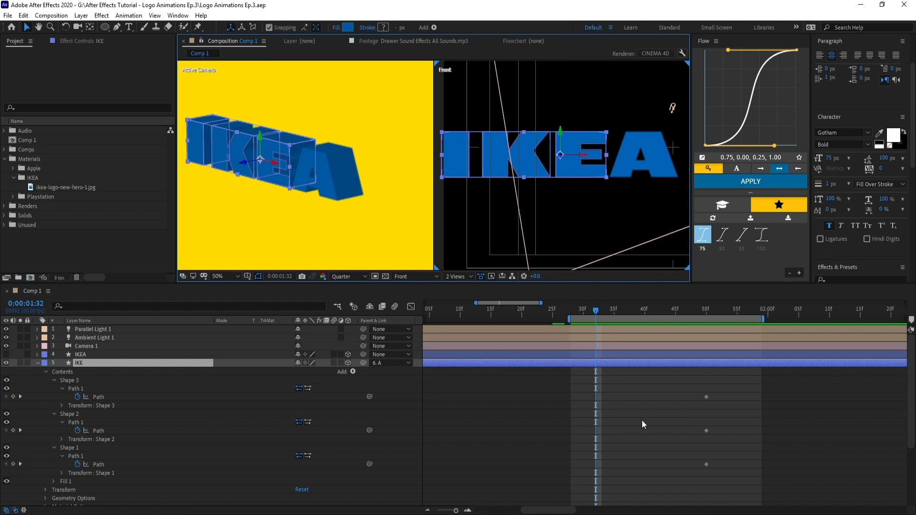
pyautogui.scroll(-4, 95, 422)
pyautogui.click(74, 460)
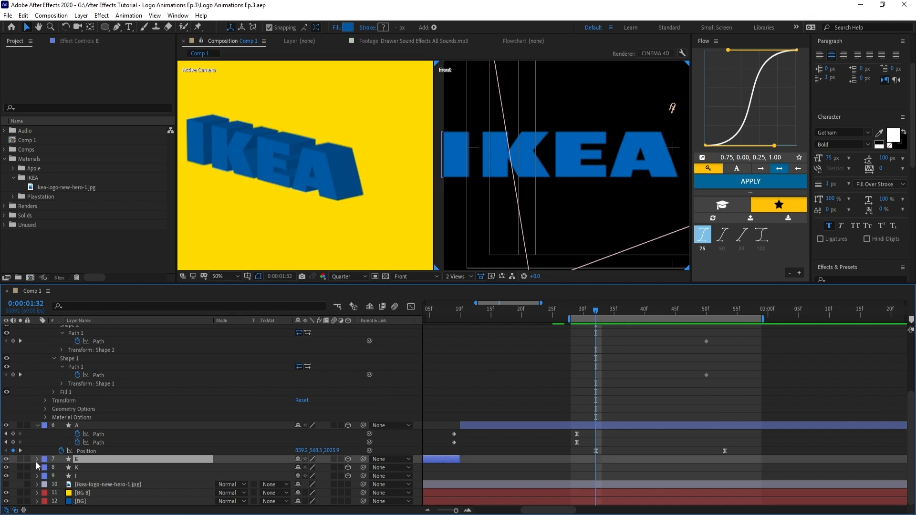
pyautogui.click(37, 461)
pyautogui.click(46, 477)
pyautogui.scroll(-3, 48, 474)
pyautogui.click(45, 409)
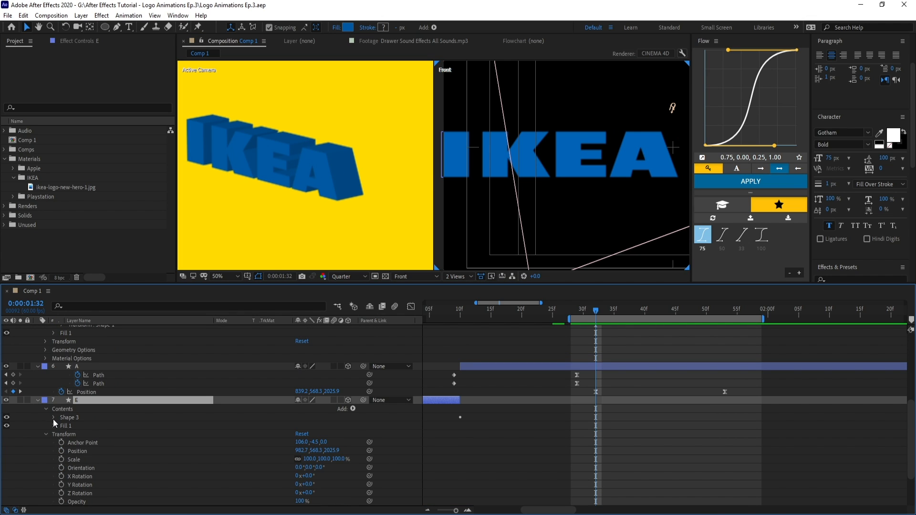
pyautogui.click(54, 418)
pyautogui.click(62, 426)
# Copy the first Path keyframe of Shape 3 on the E layer.
pyautogui.moveTo(508, 435); pyautogui.dragTo(620, 437)
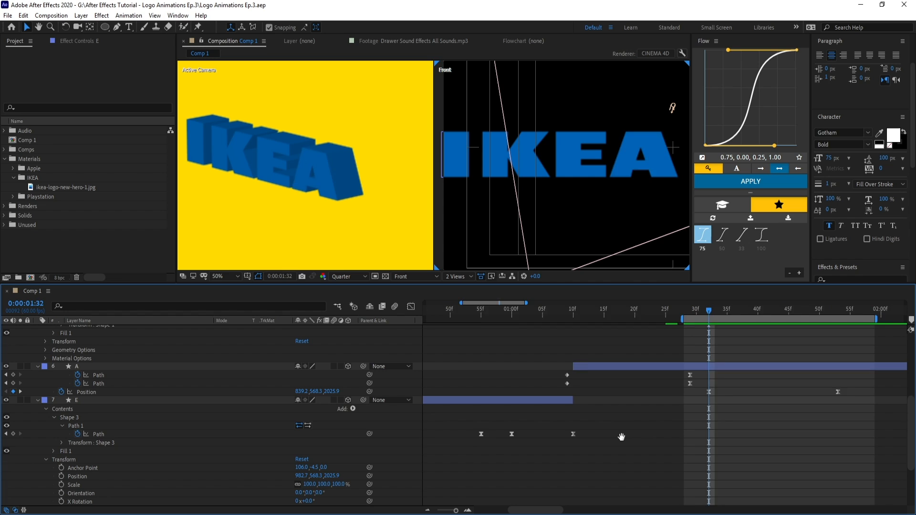
pyautogui.moveTo(439, 313); pyautogui.dragTo(434, 317)
pyautogui.moveTo(457, 412); pyautogui.dragTo(623, 420)
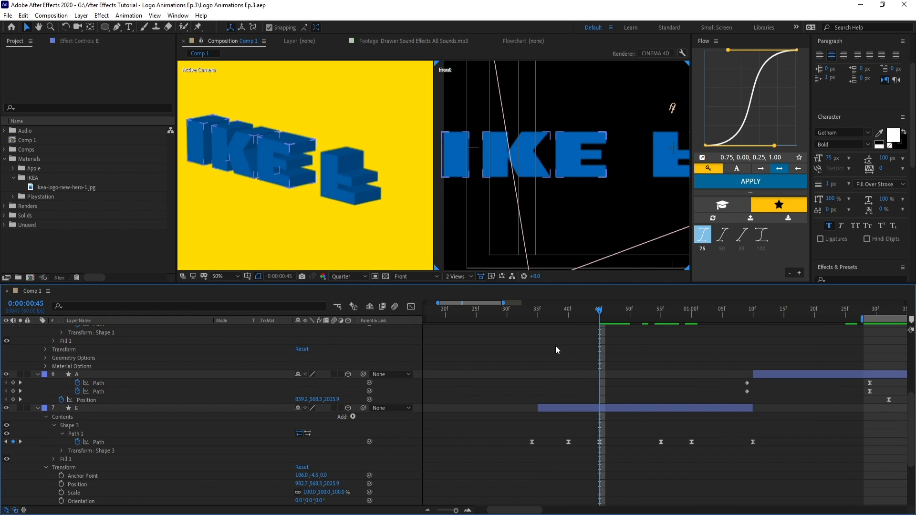
pyautogui.click(533, 313)
pyautogui.moveTo(542, 437); pyautogui.dragTo(508, 458)
pyautogui.moveTo(614, 431); pyautogui.dragTo(290, 437)
# Try to paste the copied path onto the Path of Shape 3 in the IKE layer at 0:00:01:50, and undo it.
pyautogui.scroll(5, 620, 376)
pyautogui.moveTo(669, 313); pyautogui.dragTo(677, 319)
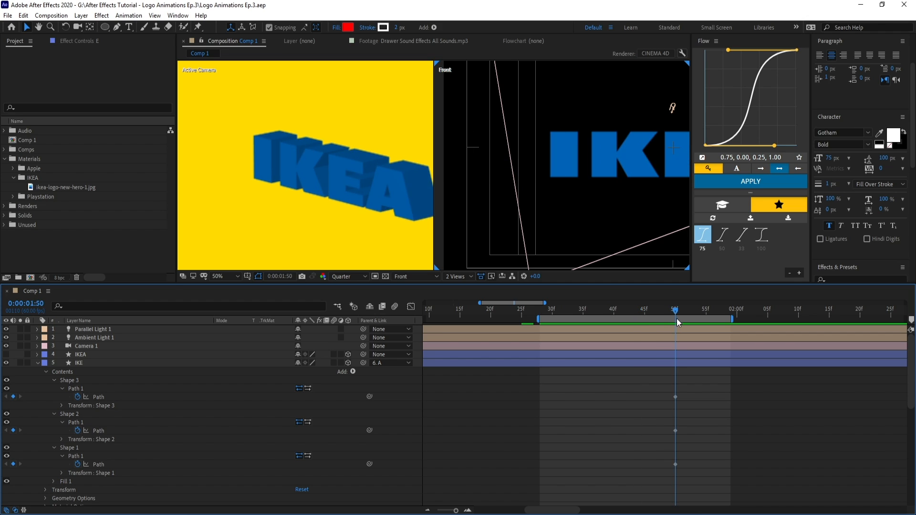
pyautogui.click(102, 388)
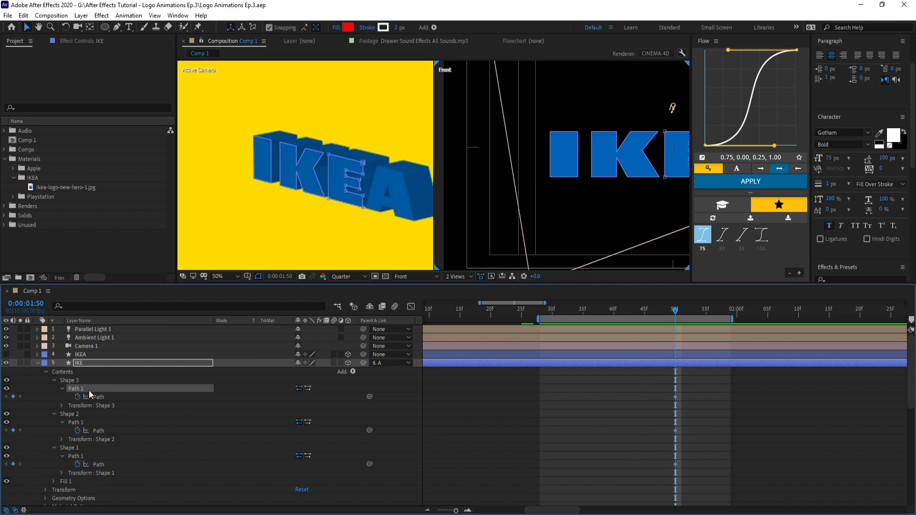
pyautogui.click(108, 397)
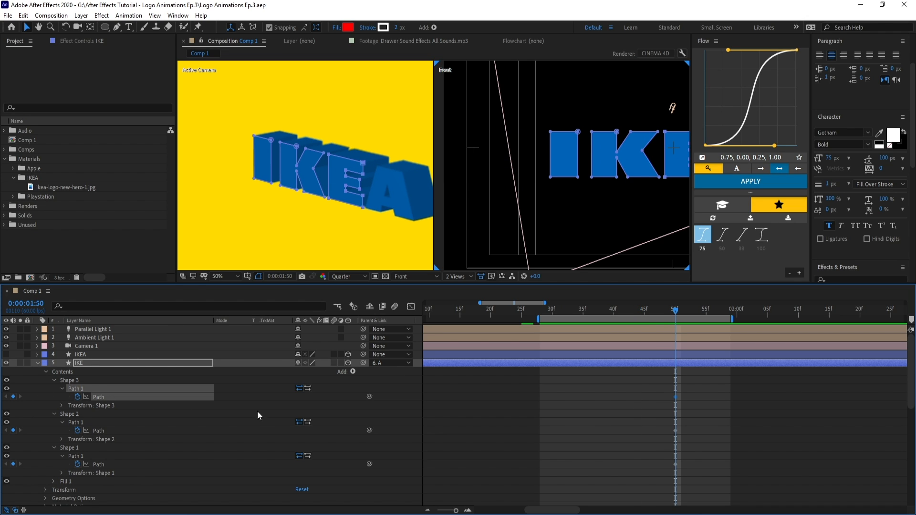
pyautogui.press('F9')
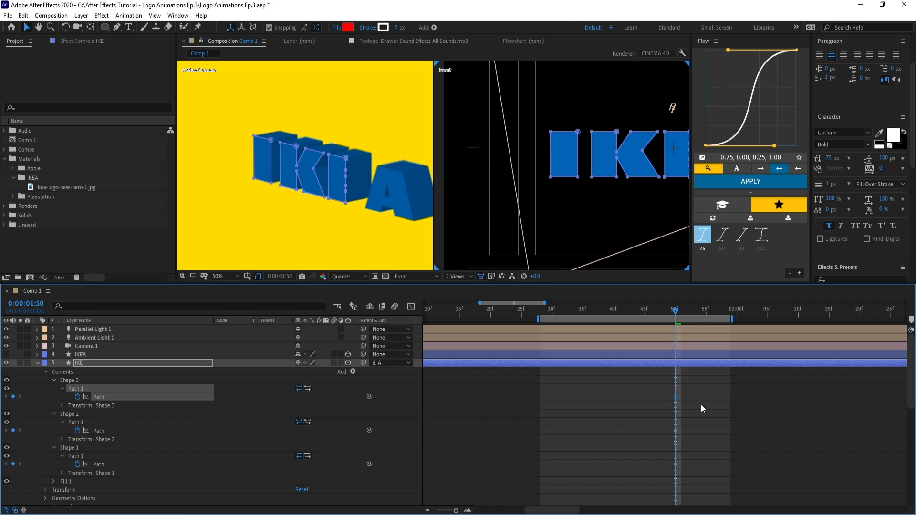
pyautogui.click(700, 405)
pyautogui.moveTo(746, 413); pyautogui.dragTo(655, 404)
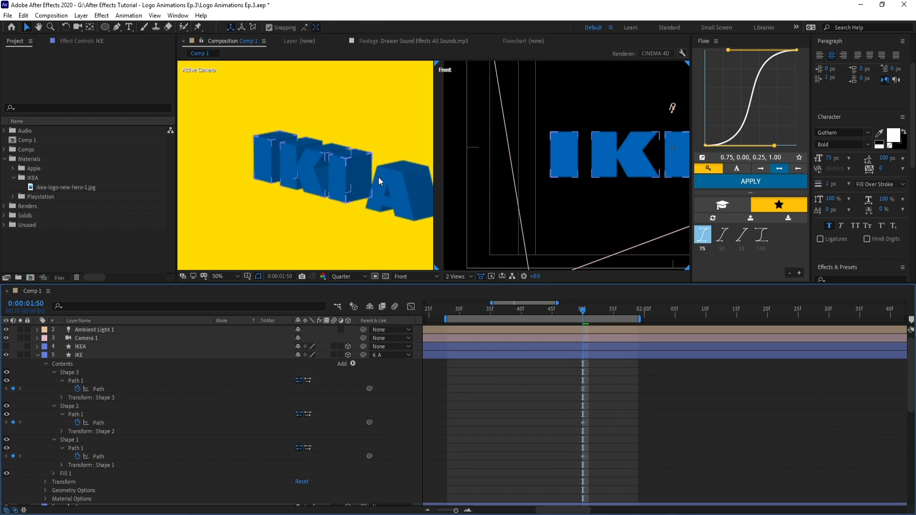
pyautogui.hotkey('ctrl', 'z')
pyautogui.click(587, 394)
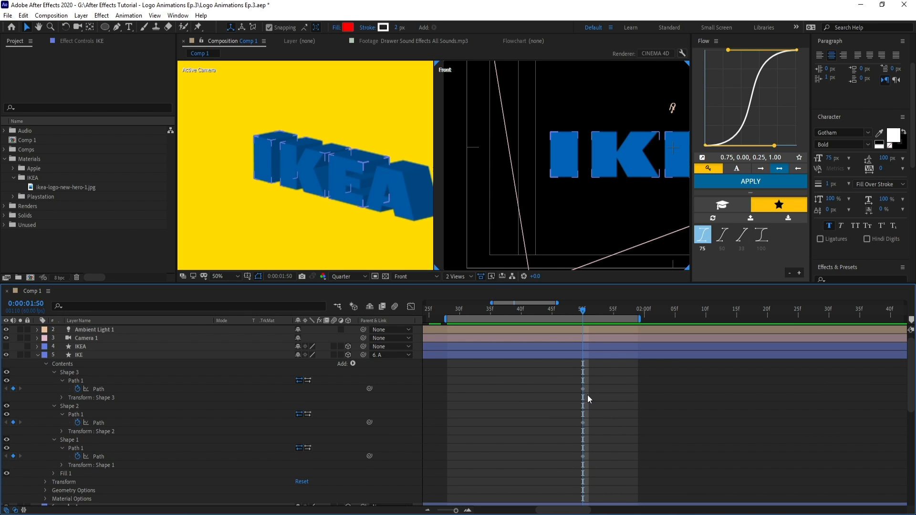
# Paste the copied E path as a keyframe on the Path of Shape 3 in the IKE layer at 0:00:01:44.
pyautogui.click(546, 309)
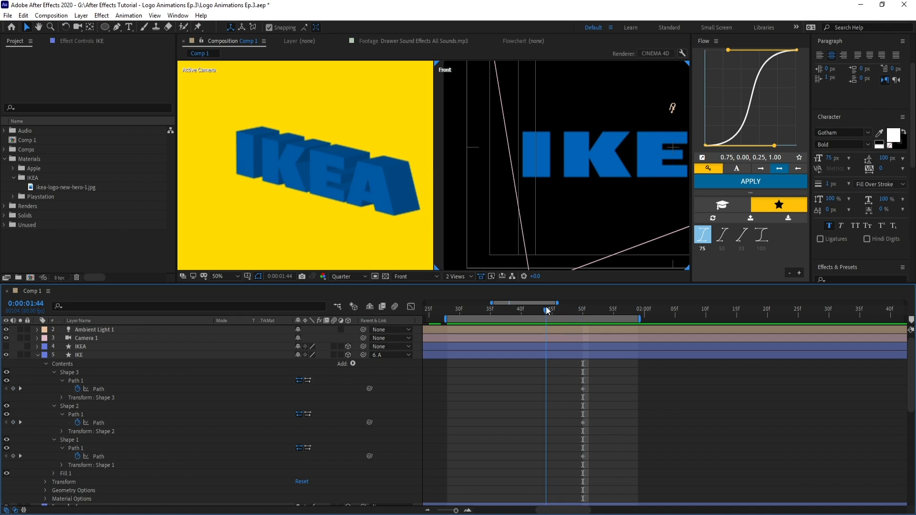
pyautogui.click(13, 389)
pyautogui.moveTo(541, 383); pyautogui.dragTo(549, 403)
pyautogui.hotkey('ctrl', 'v')
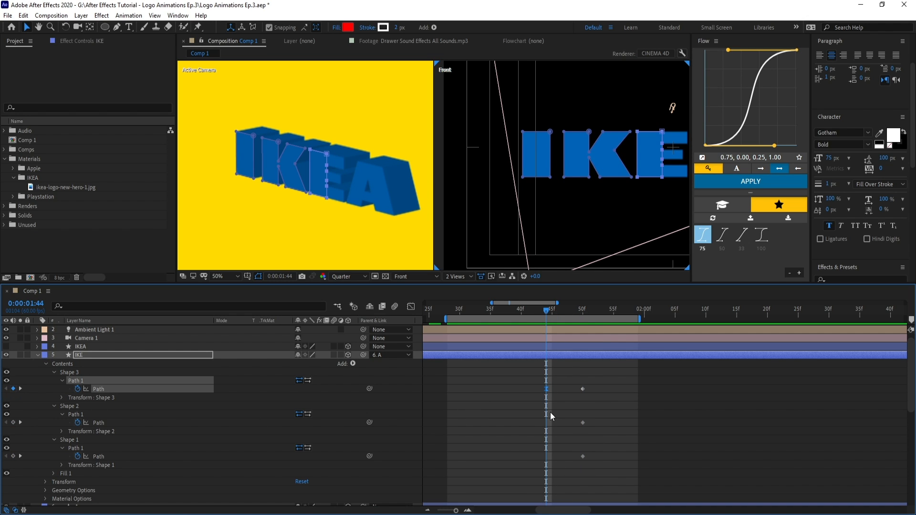
pyautogui.click(552, 405)
pyautogui.moveTo(547, 311); pyautogui.dragTo(545, 335)
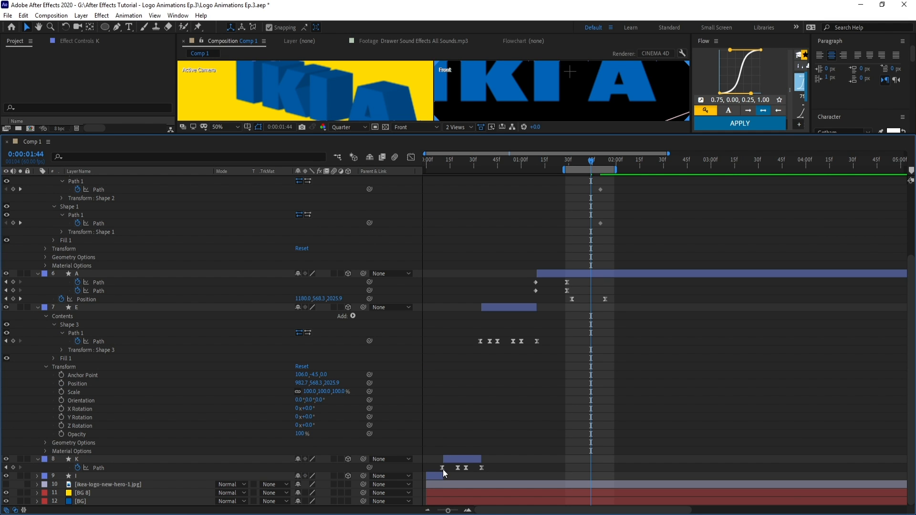
# Copy the K layer's first Path keyframe and paste it onto the Path of Shape 2 in the IKE layer at 0:00:01:44.
pyautogui.click(443, 469)
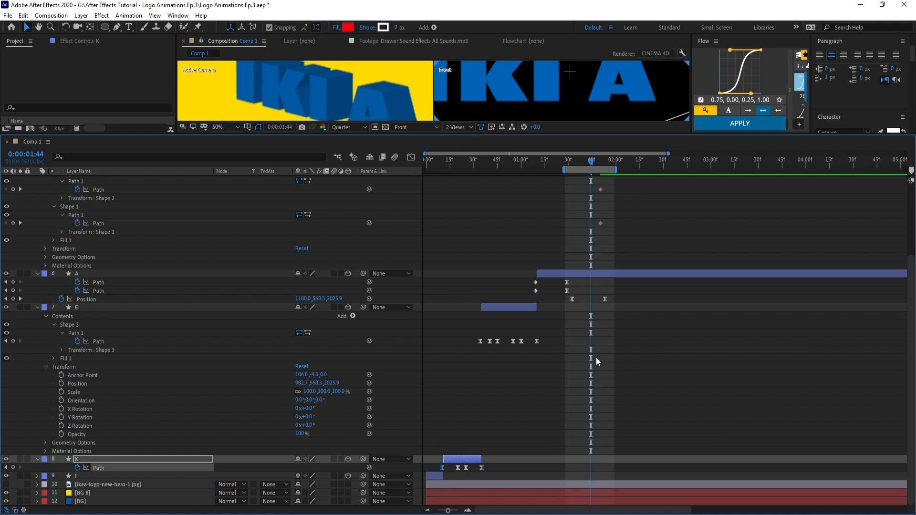
pyautogui.scroll(3, 596, 357)
pyautogui.click(601, 272)
# Select all points of the Shape 2 block in the Front view and move them onto the I block.
pyautogui.moveTo(565, 135); pyautogui.dragTo(565, 323)
pyautogui.click(559, 150)
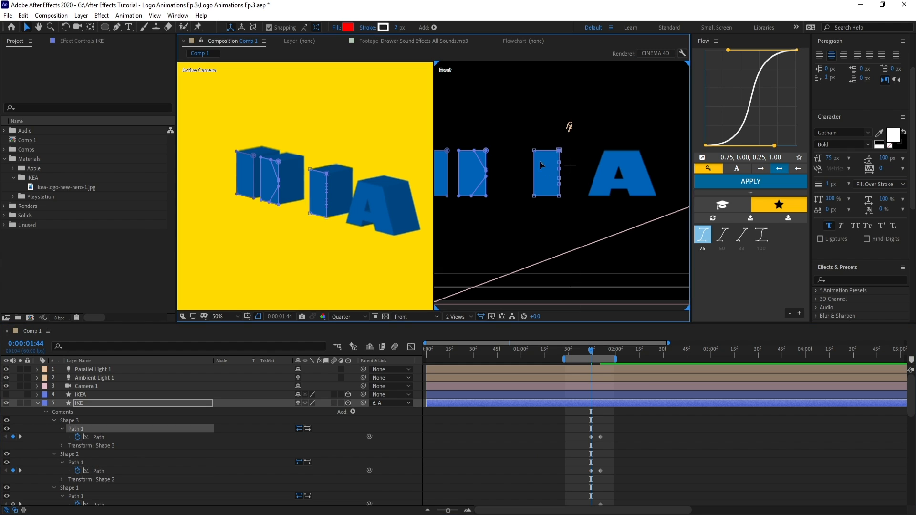
pyautogui.moveTo(504, 175); pyautogui.dragTo(582, 176)
pyautogui.click(564, 152)
pyautogui.moveTo(589, 131); pyautogui.dragTo(536, 222)
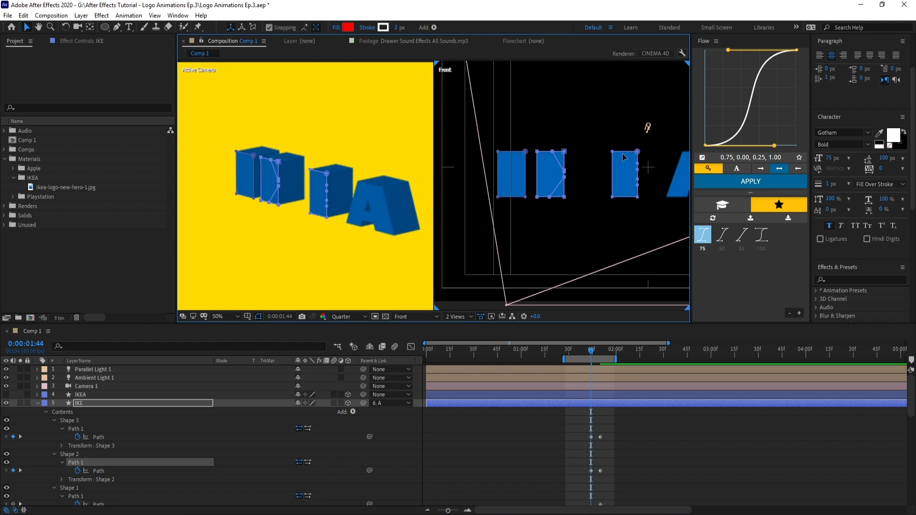
pyautogui.scroll(1, 531, 171)
pyautogui.moveTo(531, 171); pyautogui.dragTo(612, 171)
pyautogui.moveTo(590, 134); pyautogui.dragTo(513, 136)
pyautogui.moveTo(543, 169); pyautogui.dragTo(426, 174)
# Select all points of the Shape 3 block in the Front view and move them onto the I block.
pyautogui.click(552, 133)
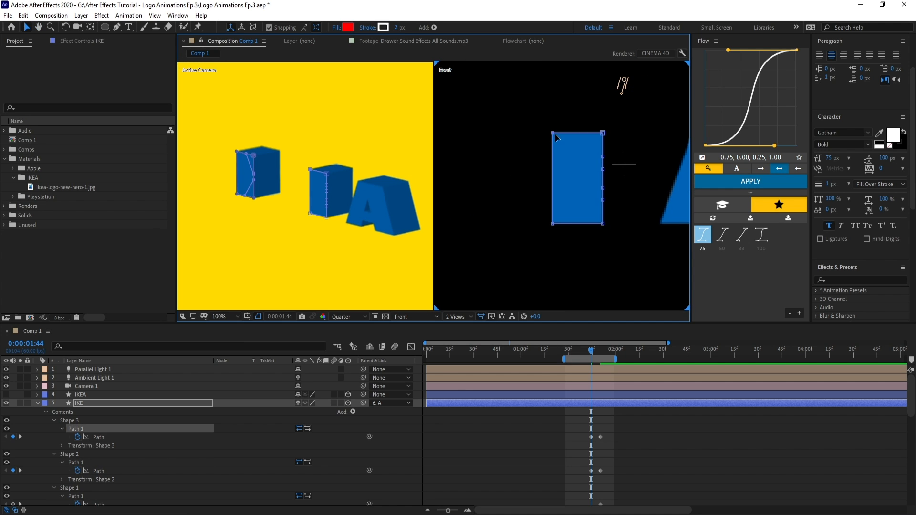
pyautogui.moveTo(533, 116); pyautogui.dragTo(630, 263)
pyautogui.moveTo(546, 226); pyautogui.dragTo(455, 209)
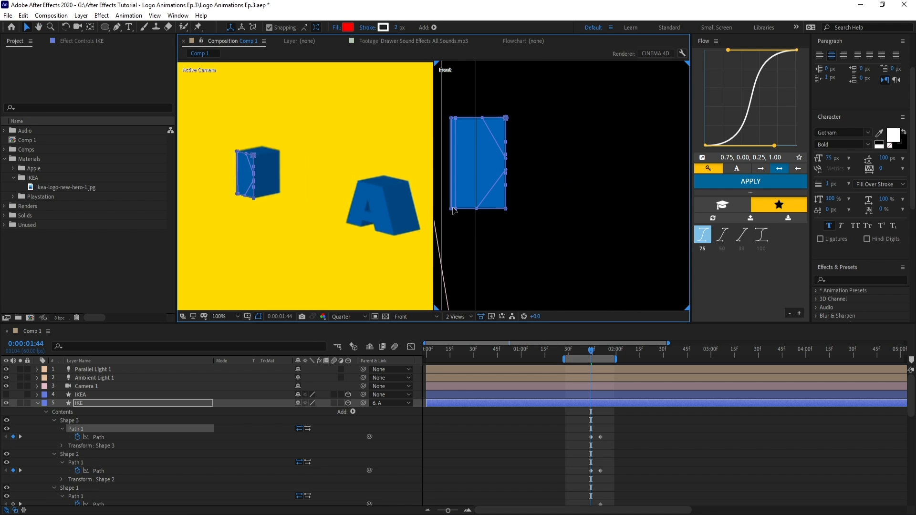
# Reveal the IKE layer's Scale and move the layer's anchor point to the lower-right corner of the stacked blocks.
pyautogui.moveTo(605, 457); pyautogui.dragTo(596, 434)
pyautogui.click(594, 382)
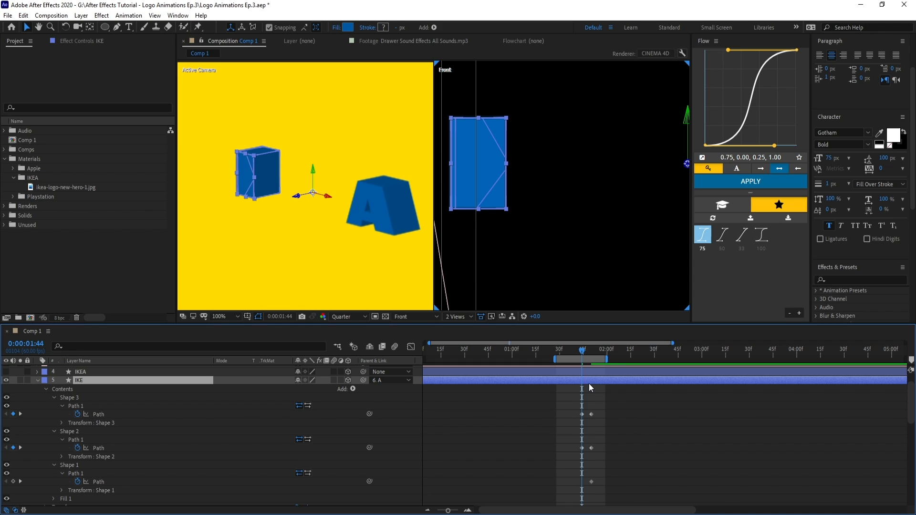
pyautogui.press('s')
pyautogui.moveTo(560, 206); pyautogui.dragTo(511, 199)
pyautogui.press('y')
pyautogui.moveTo(638, 157); pyautogui.dragTo(447, 208)
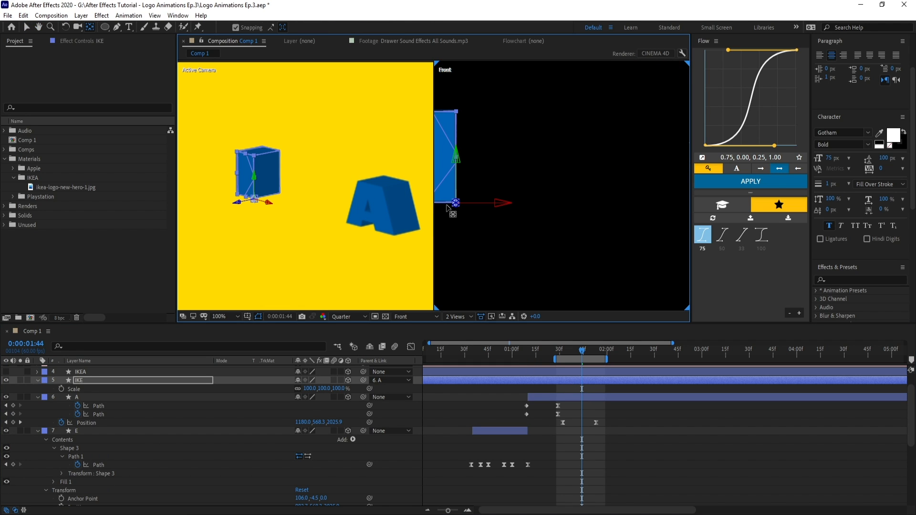
pyautogui.press('v')
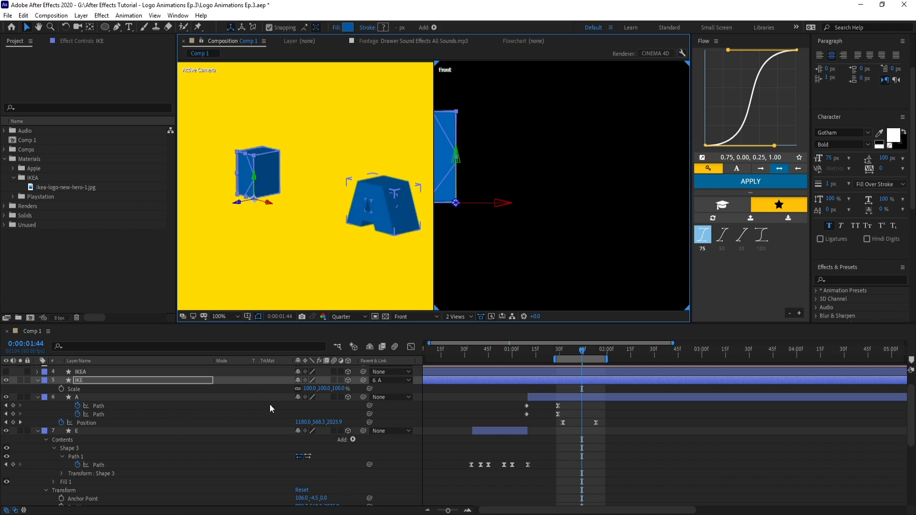
# Unlink the IKE layer's Scale dimensions, keyframe Scale and set its vertical value to 0% at 0:00:01:44.
pyautogui.moveTo(323, 390); pyautogui.dragTo(300, 389)
pyautogui.hotkey('ctrl', 'z')
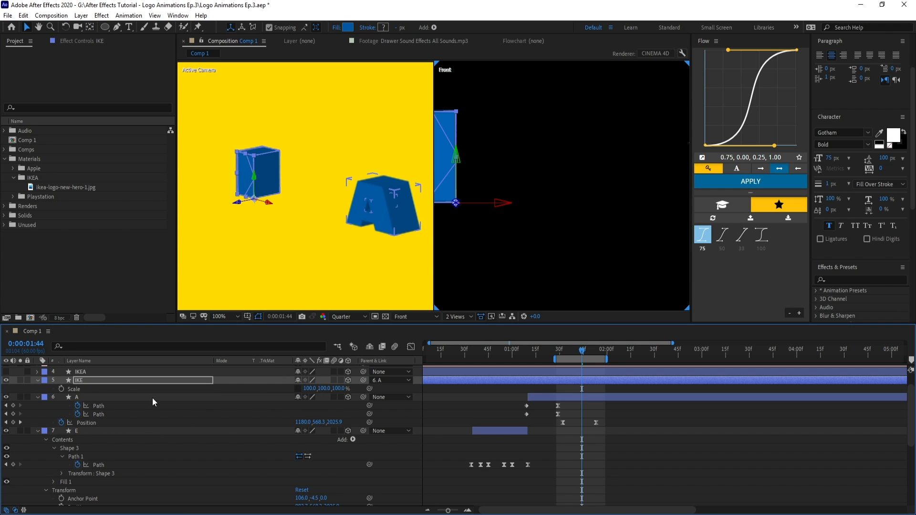
pyautogui.click(61, 389)
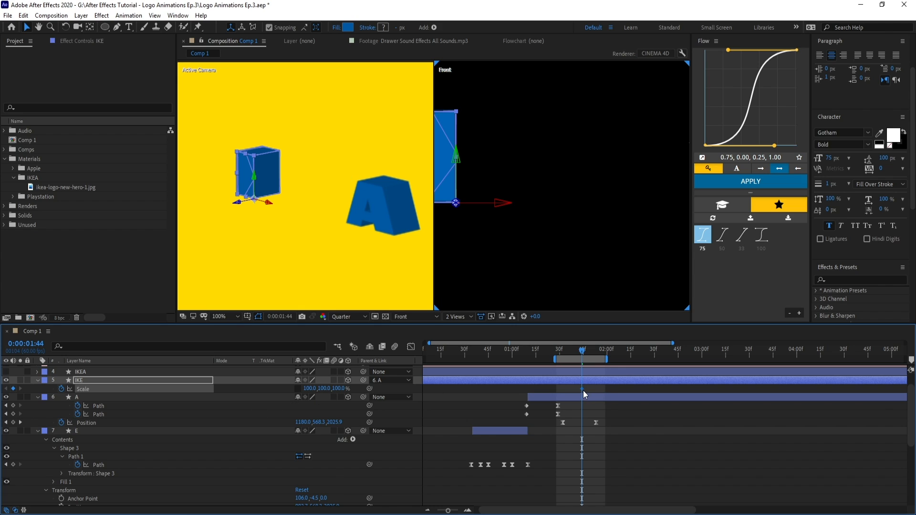
pyautogui.click(323, 389)
pyautogui.click(639, 419)
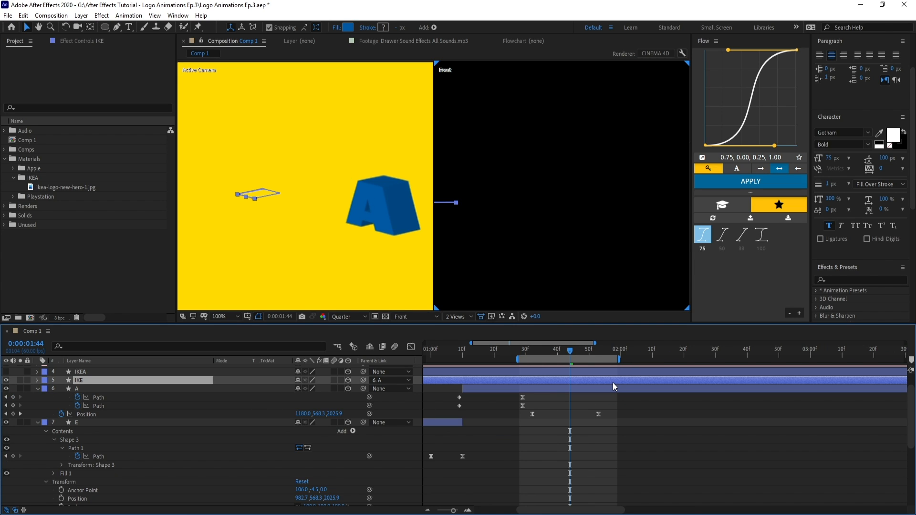
# Reveal the IKE layer's keyframes, place the end keyframes at 0:00:02:00 and delete the Path keyframes of Shape 1.
pyautogui.press('u')
pyautogui.moveTo(597, 385); pyautogui.dragTo(566, 405)
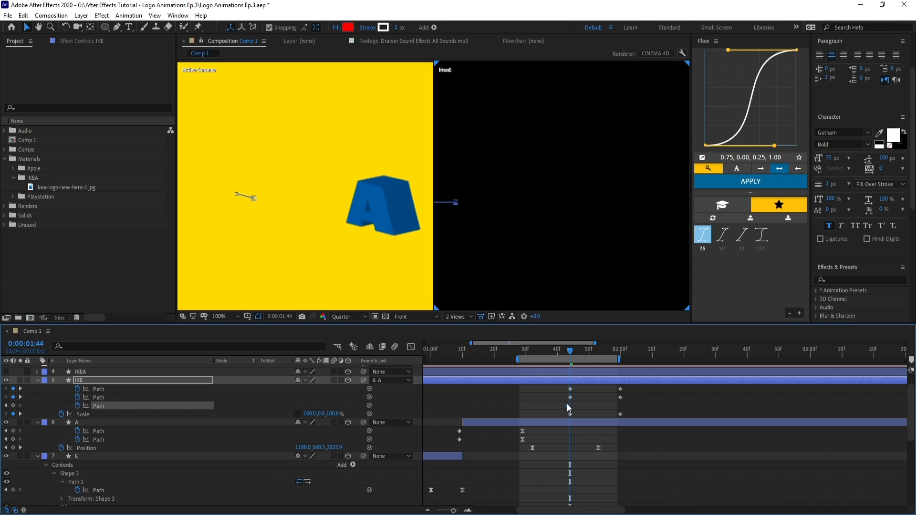
pyautogui.press('Delete')
pyautogui.click(608, 403)
# Apply Easy Ease and the 75 Flow curve preset to all Path and Scale keyframes of the IKE layer.
pyautogui.moveTo(636, 385); pyautogui.dragTo(543, 422)
pyautogui.press('F9')
pyautogui.moveTo(599, 419); pyautogui.dragTo(634, 388)
pyautogui.click(702, 243)
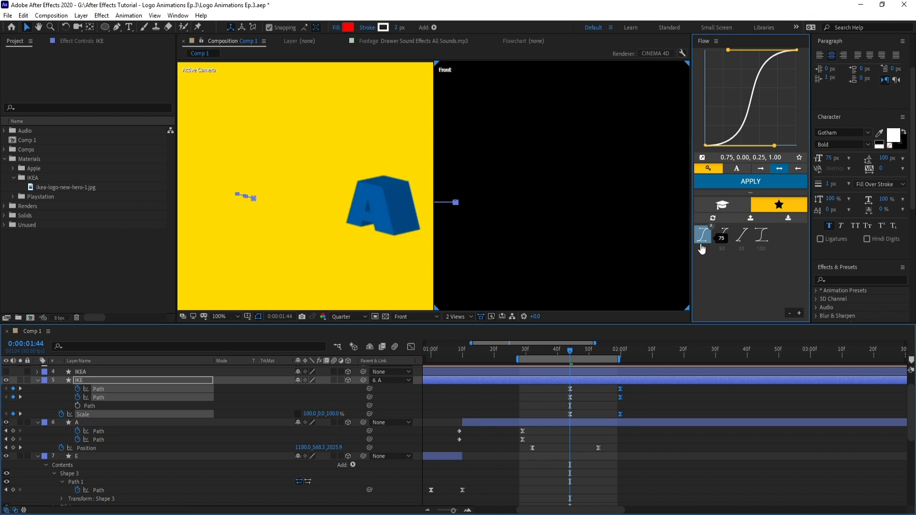
pyautogui.click(618, 413)
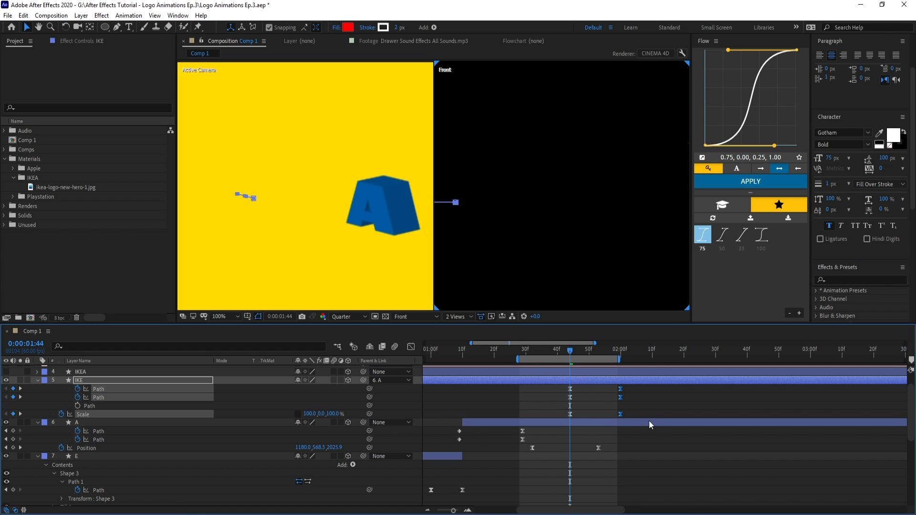
# Align the IKE layer's start keyframes to 0:00:01:32 and its end keyframes to about 0:00:01:53, and scrub through the result.
pyautogui.moveTo(568, 352); pyautogui.dragTo(657, 420)
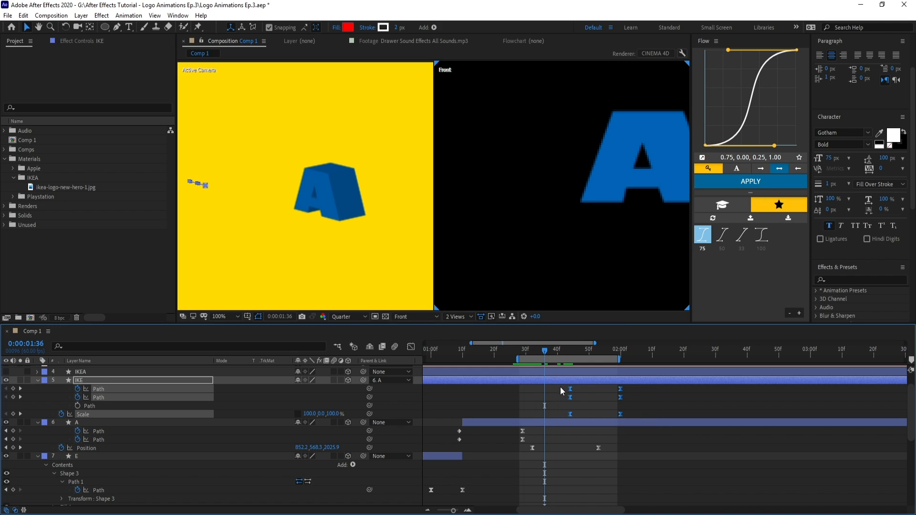
pyautogui.moveTo(564, 397); pyautogui.dragTo(532, 397)
pyautogui.moveTo(596, 388)
pyautogui.mouseDown()
pyautogui.moveTo(576, 419)
pyautogui.moveTo(600, 397)
pyautogui.mouseUp()
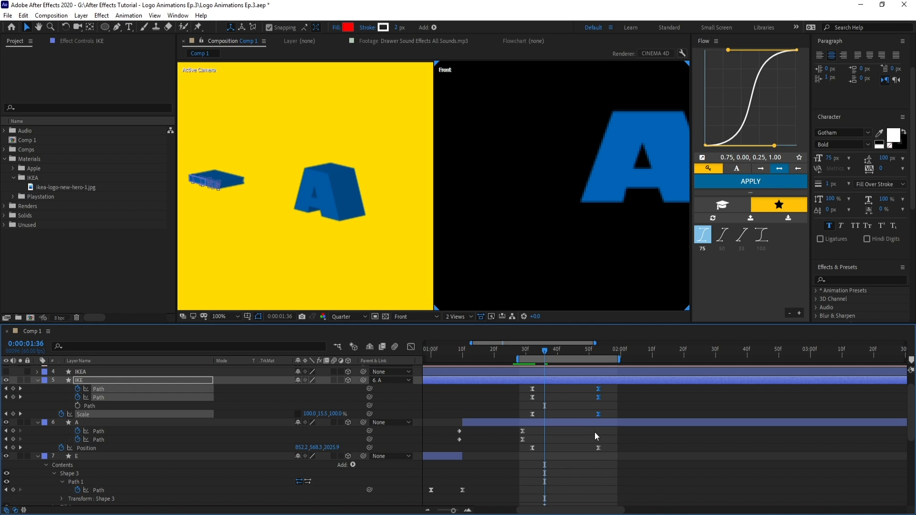
pyautogui.moveTo(545, 358); pyautogui.dragTo(577, 365)
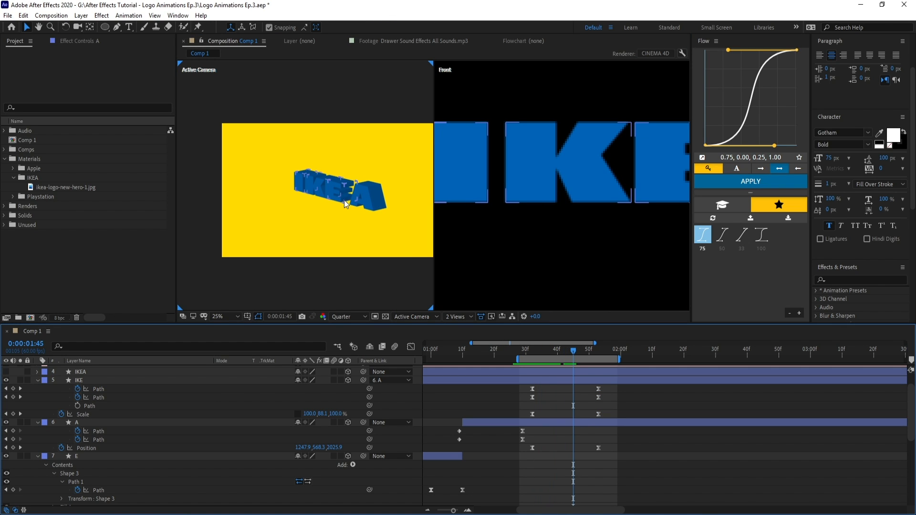
pyautogui.scroll(2, 374, 260)
pyautogui.press('j')
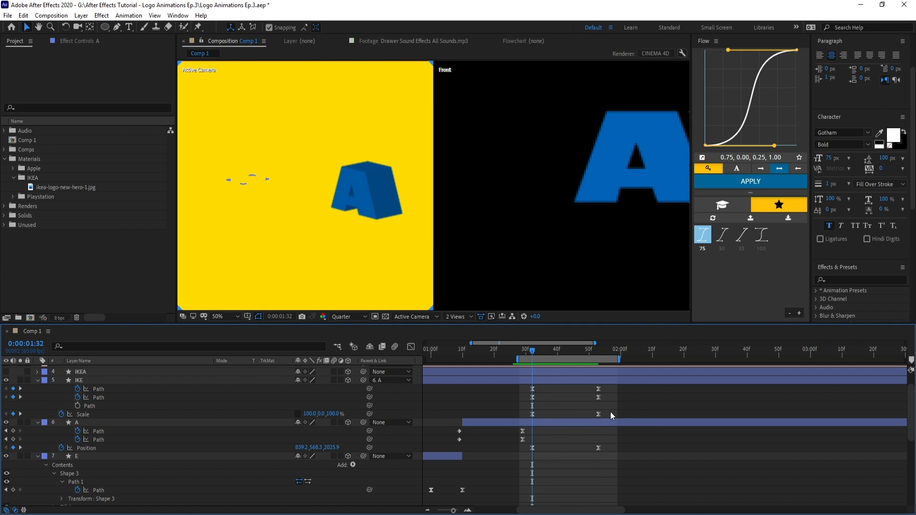
# Try staggering the IKE keyframes, starting Scale at about 0:00:01:29 and Shape 2's Path at about 0:00:01:27, and preview the timing.
pyautogui.moveTo(610, 411); pyautogui.dragTo(523, 416)
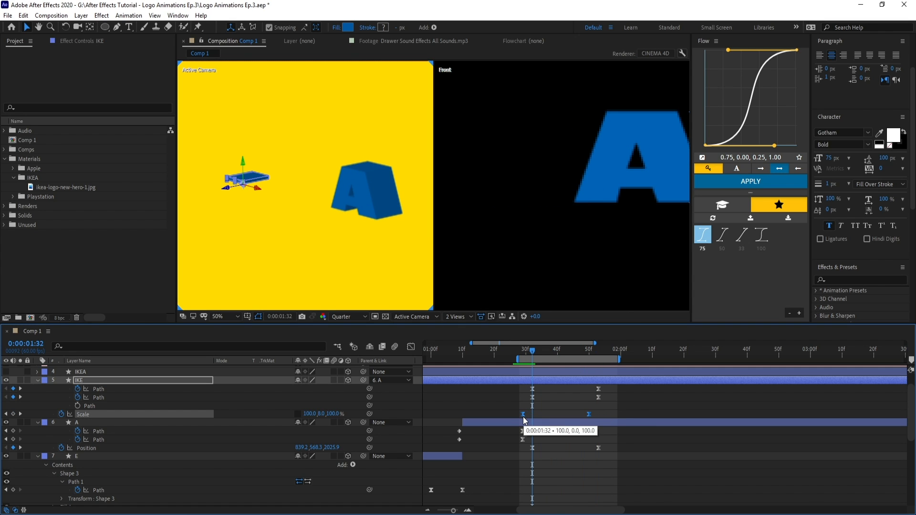
pyautogui.moveTo(607, 395); pyautogui.dragTo(516, 397)
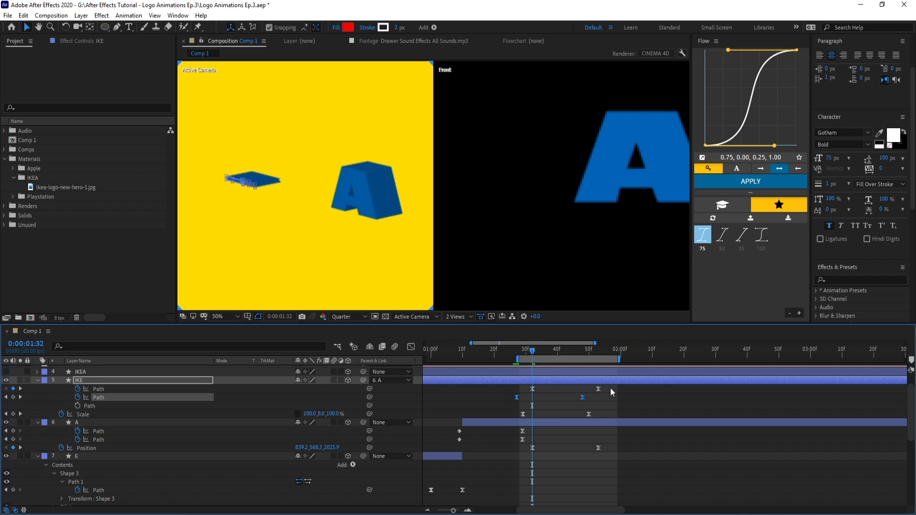
pyautogui.moveTo(610, 387); pyautogui.dragTo(535, 389)
pyautogui.moveTo(610, 387); pyautogui.dragTo(504, 417)
pyautogui.moveTo(517, 397); pyautogui.dragTo(525, 399)
pyautogui.press('space')
# Shift Shape 2's Path keyframes to start at about 0:00:01:35 and Shape 3's to start at about 0:00:01:31.
pyautogui.moveTo(609, 397); pyautogui.dragTo(542, 399)
pyautogui.moveTo(628, 388); pyautogui.dragTo(531, 389)
pyautogui.moveTo(563, 354)
pyautogui.mouseDown()
pyautogui.moveTo(525, 359)
pyautogui.moveTo(561, 359)
pyautogui.mouseUp()
# Shift Shape 2's Path keyframes to 0:00:01:32 and about 0:00:01:53, and scrub through to 0:00:01:51.
pyautogui.click(602, 398)
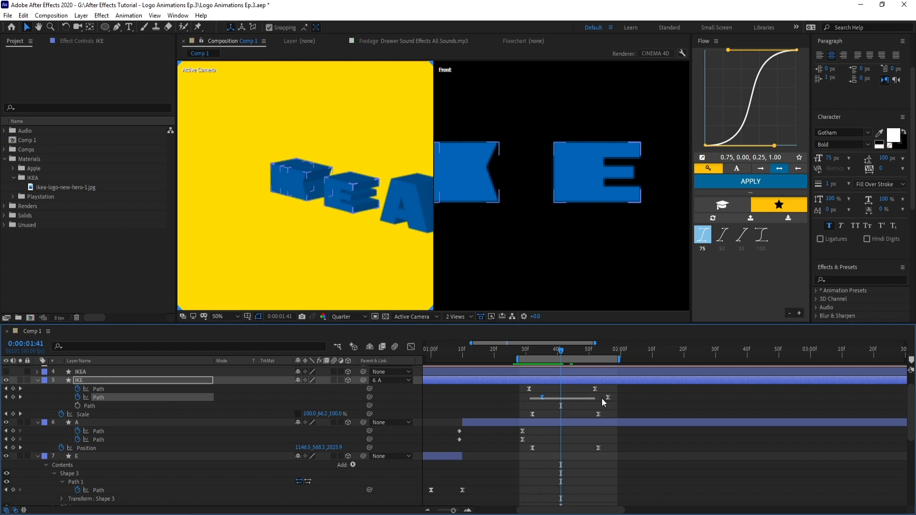
pyautogui.moveTo(602, 399); pyautogui.dragTo(615, 400)
pyautogui.moveTo(541, 397); pyautogui.dragTo(532, 397)
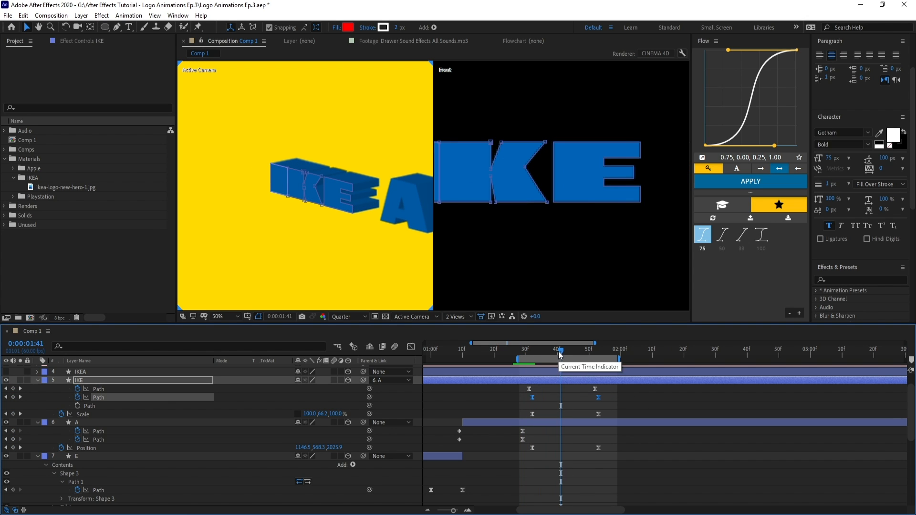
pyautogui.moveTo(560, 354); pyautogui.dragTo(591, 362)
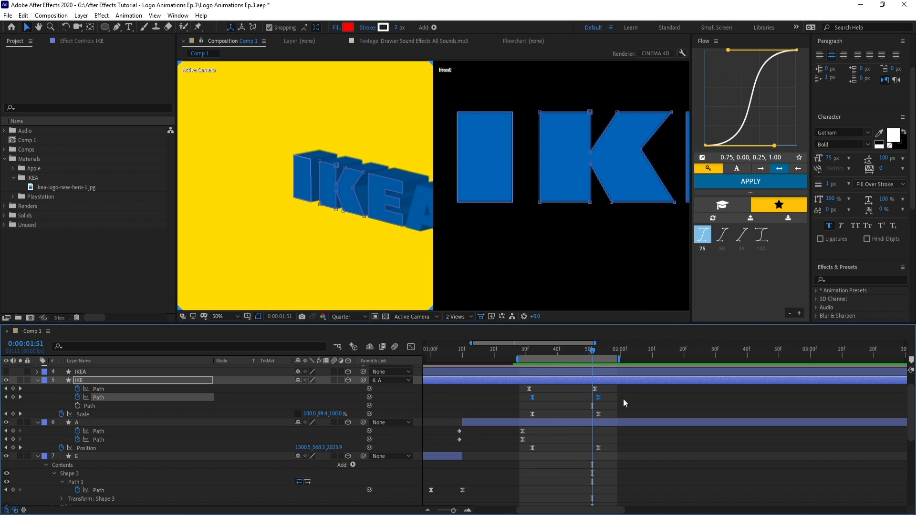
pyautogui.click(631, 407)
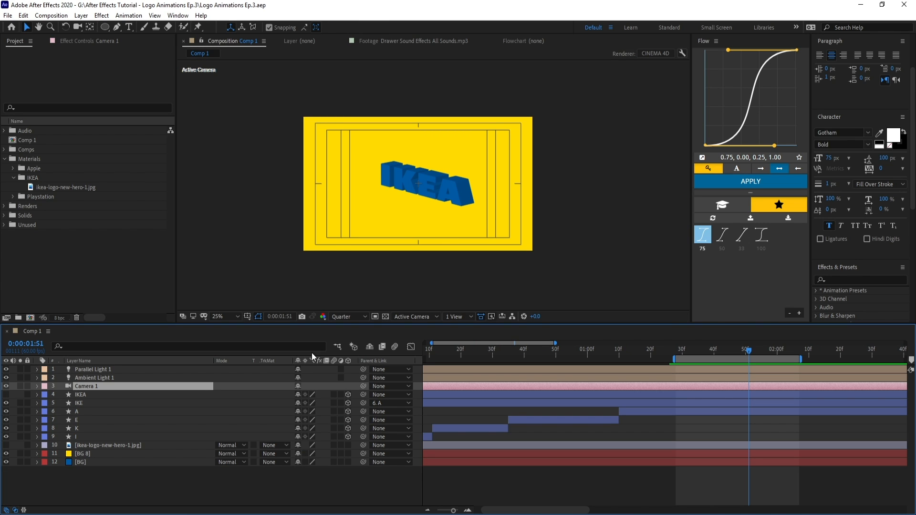
# Show the Active Camera and Top views side by side and move Camera 1's point of interest onto the IKEA letters.
pyautogui.click(424, 318)
pyautogui.click(441, 371)
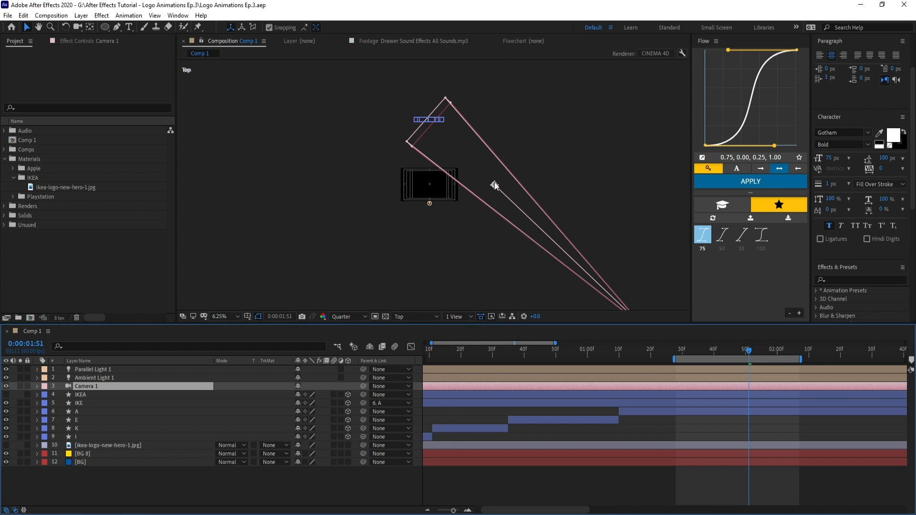
pyautogui.moveTo(494, 186); pyautogui.dragTo(428, 122)
pyautogui.hotkey('ctrl', 'z')
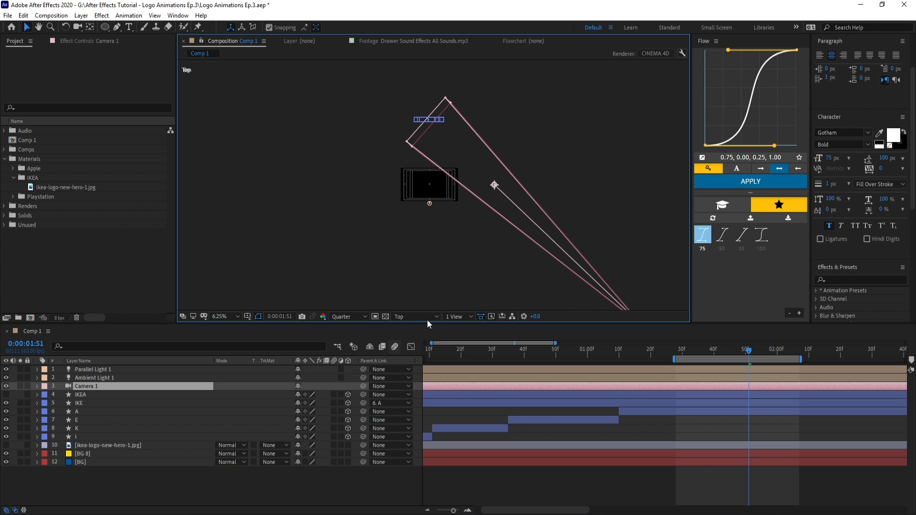
pyautogui.click(457, 316)
pyautogui.click(458, 339)
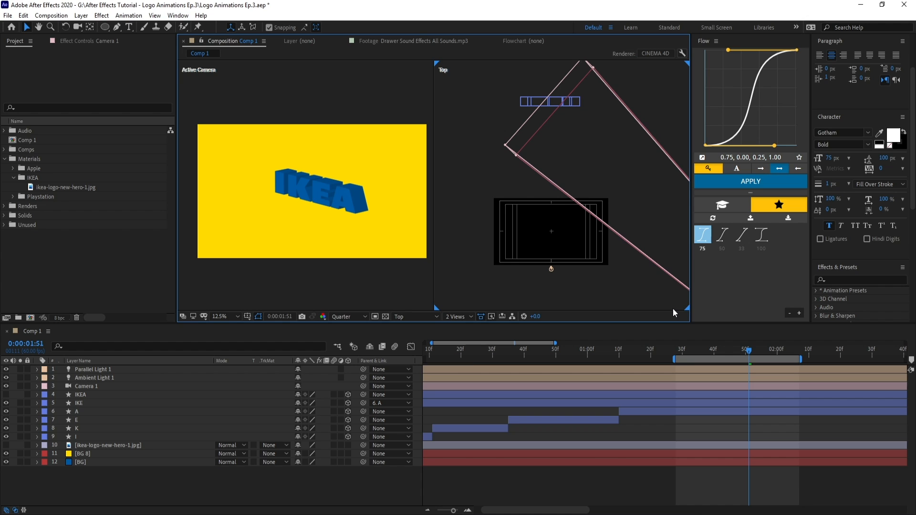
pyautogui.click(95, 386)
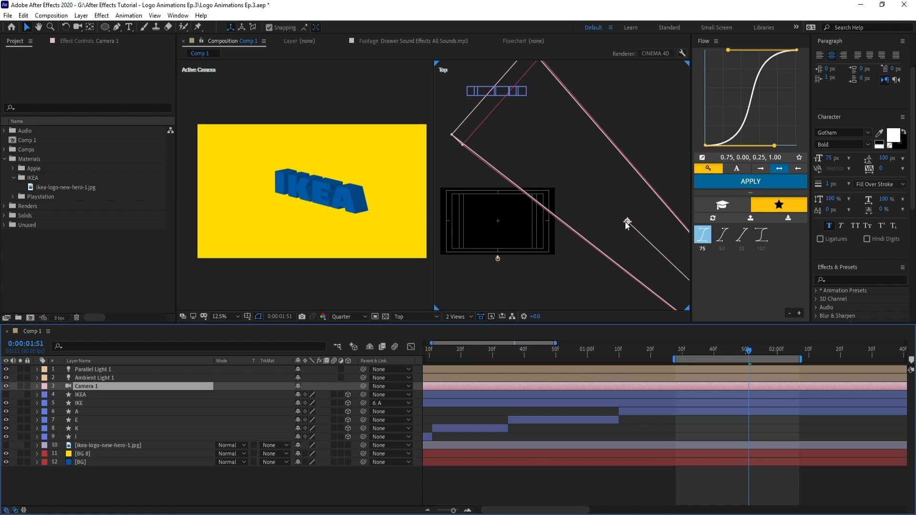
pyautogui.moveTo(627, 223); pyautogui.dragTo(492, 91)
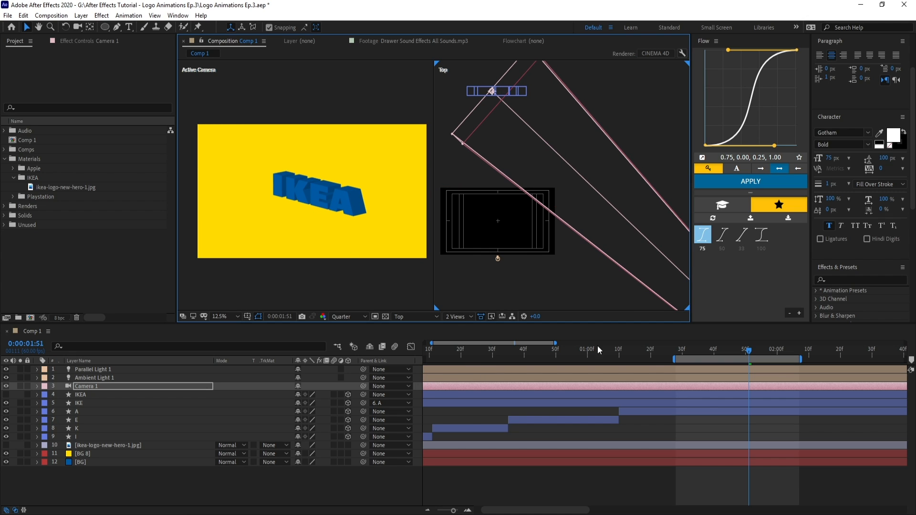
# Try orbiting the camera around the logo in the Active Camera view.
pyautogui.click(262, 275)
pyautogui.press('c')
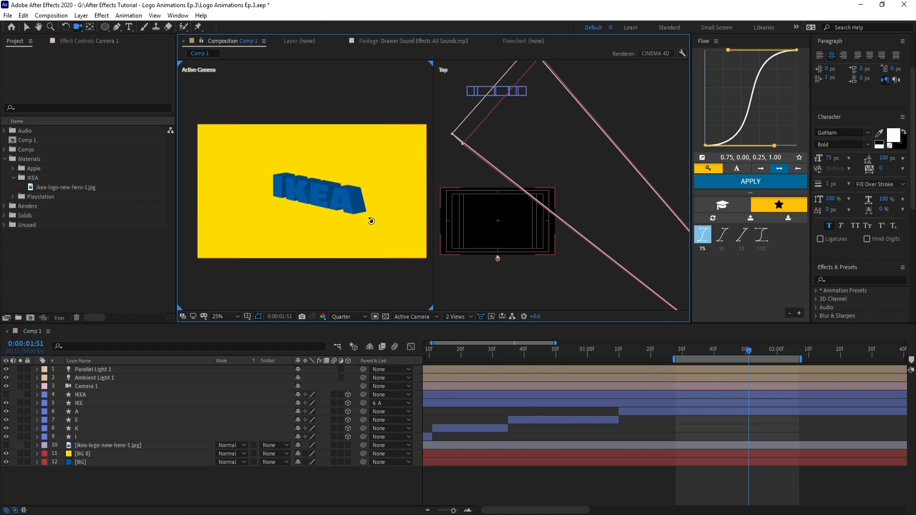
pyautogui.moveTo(370, 219); pyautogui.dragTo(277, 246)
pyautogui.press('v')
# Keyframe Camera 1's Position at about 0:00:01:37 and reset the Position to its default at 0:00:01:51.
pyautogui.click(104, 387)
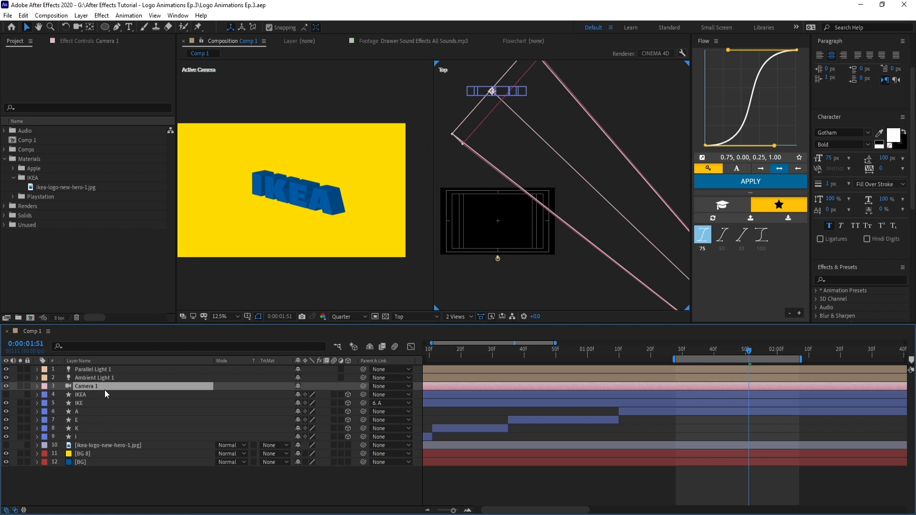
pyautogui.press('p')
pyautogui.click(61, 395)
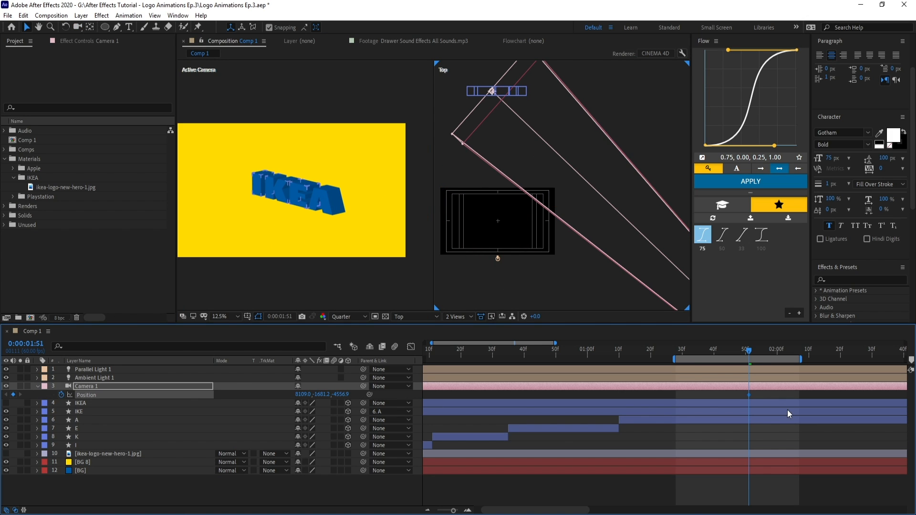
pyautogui.click(746, 396)
pyautogui.moveTo(748, 395); pyautogui.dragTo(720, 393)
pyautogui.rightClick(98, 393)
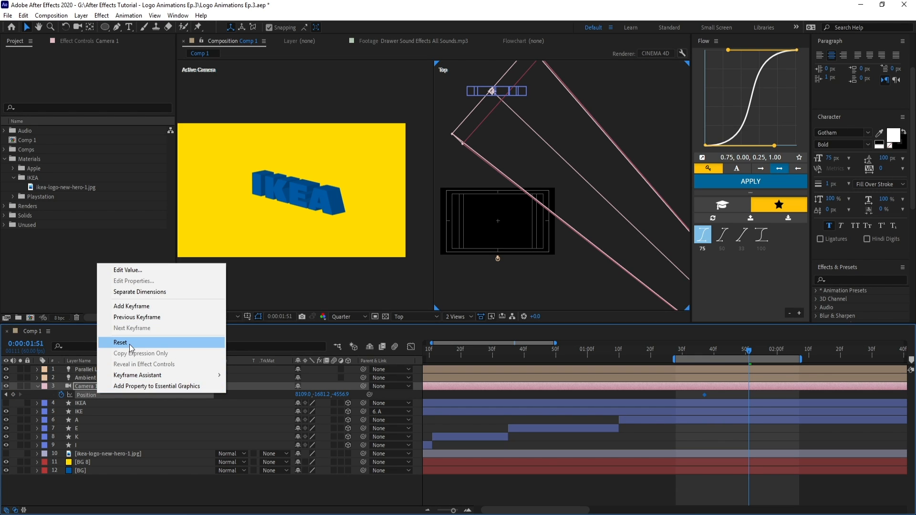
pyautogui.click(129, 342)
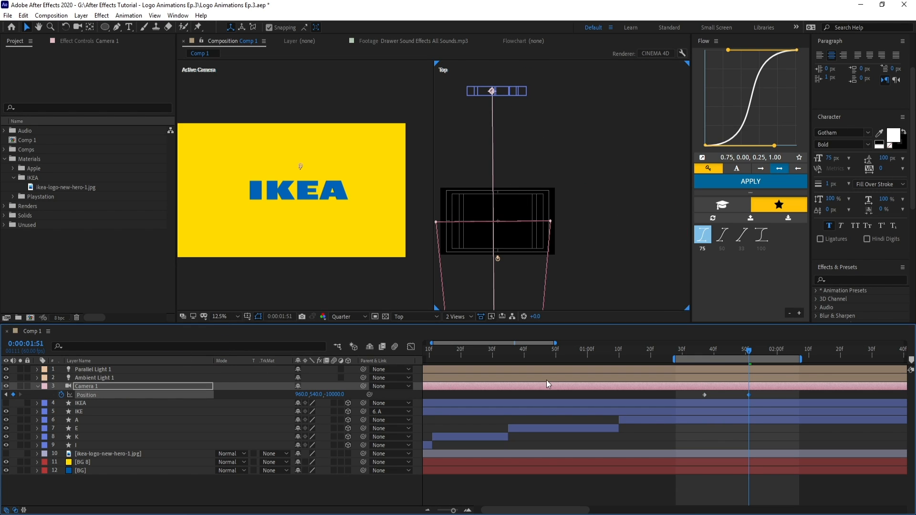
# Turn off snapping and center Camera 1's point of interest on the IKEA letters in the Top view.
pyautogui.click(269, 27)
pyautogui.scroll(1, 491, 261)
pyautogui.moveTo(548, 249); pyautogui.dragTo(651, 352)
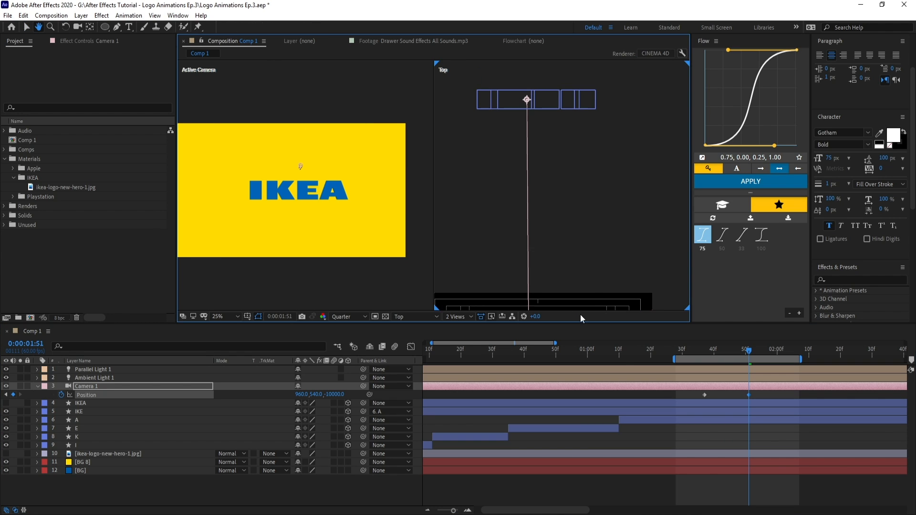
pyautogui.moveTo(527, 98); pyautogui.dragTo(538, 99)
pyautogui.moveTo(563, 197); pyautogui.dragTo(536, 83)
pyautogui.moveTo(516, 302); pyautogui.dragTo(516, 232)
pyautogui.scroll(-1, 527, 211)
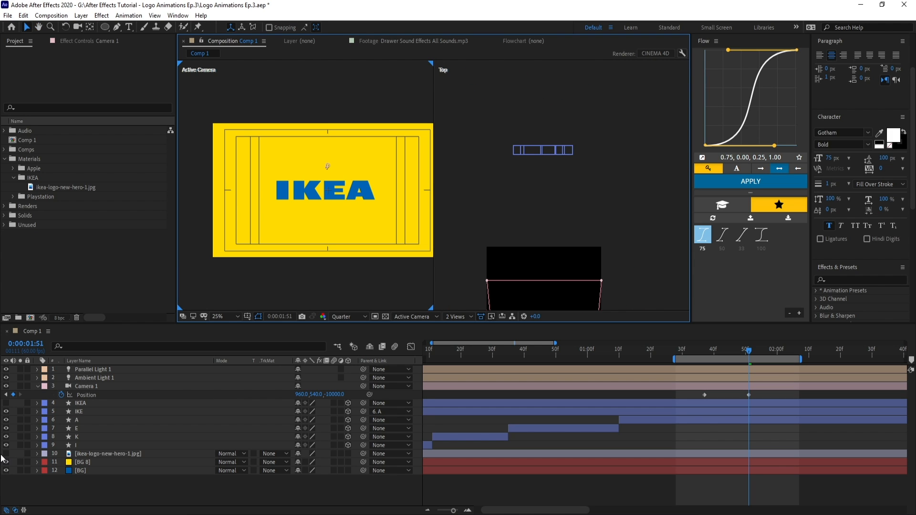
# Show the ikea-logo-new-hero-1.jpg reference and move the camera closer, to Position 923.1, 553.2, -7846.5, so the letters match it.
pyautogui.click(6, 454)
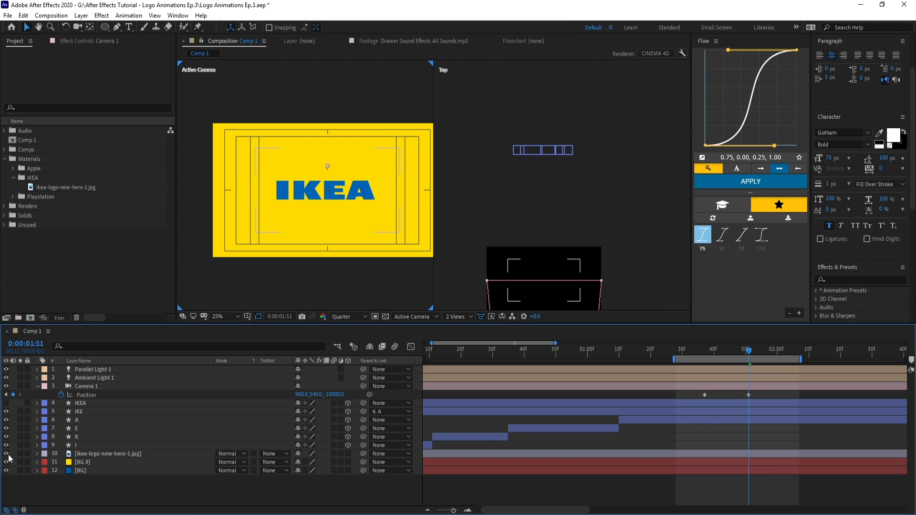
pyautogui.click(93, 455)
pyautogui.click(93, 386)
pyautogui.press('.')
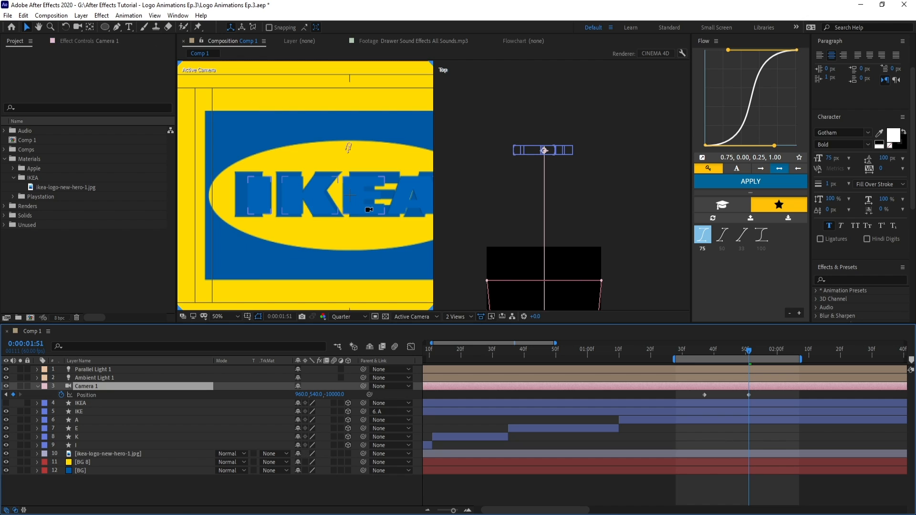
pyautogui.press('c')
pyautogui.moveTo(381, 212); pyautogui.dragTo(386, 119)
pyautogui.scroll(-3, 371, 212)
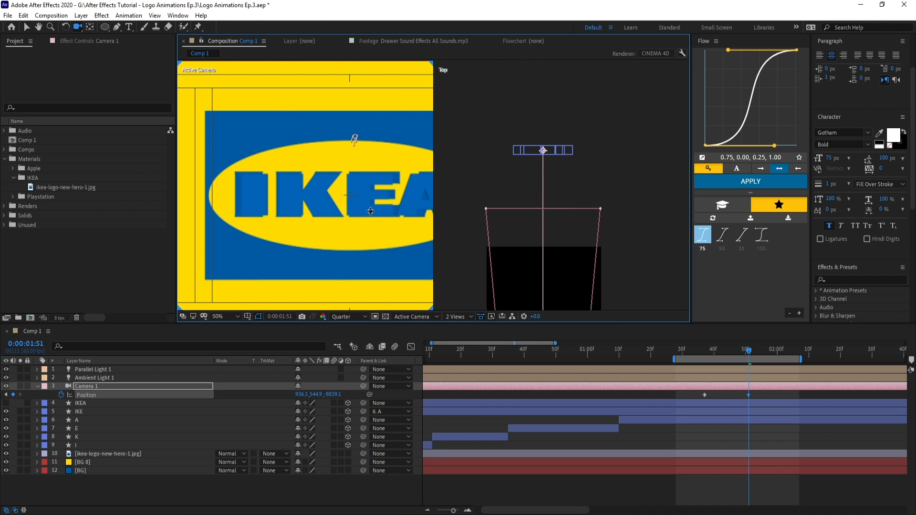
pyautogui.moveTo(370, 211); pyautogui.dragTo(380, 221)
pyautogui.scroll(5, 375, 163)
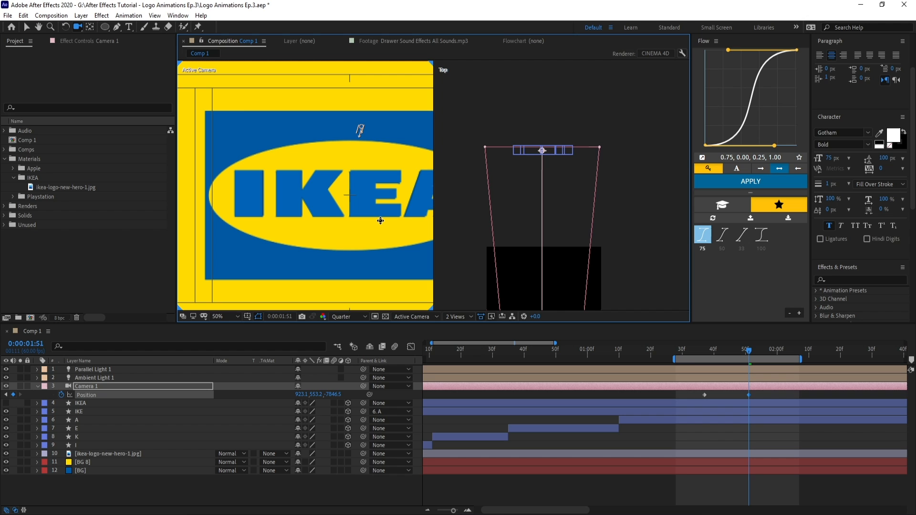
# Hide the title and action safe guides and the ikea-logo-new-hero-1.jpg reference layer.
pyautogui.press('v')
pyautogui.press(',')
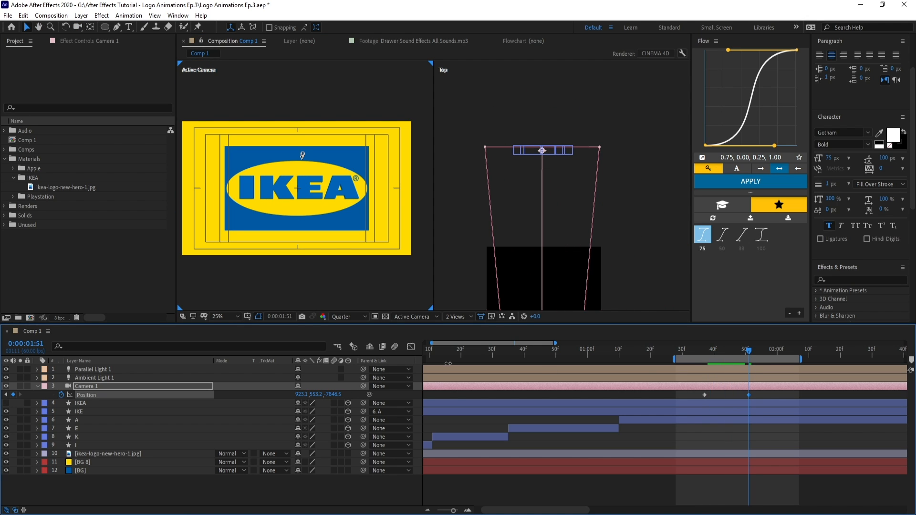
pyautogui.click(247, 316)
pyautogui.click(254, 328)
pyautogui.click(6, 453)
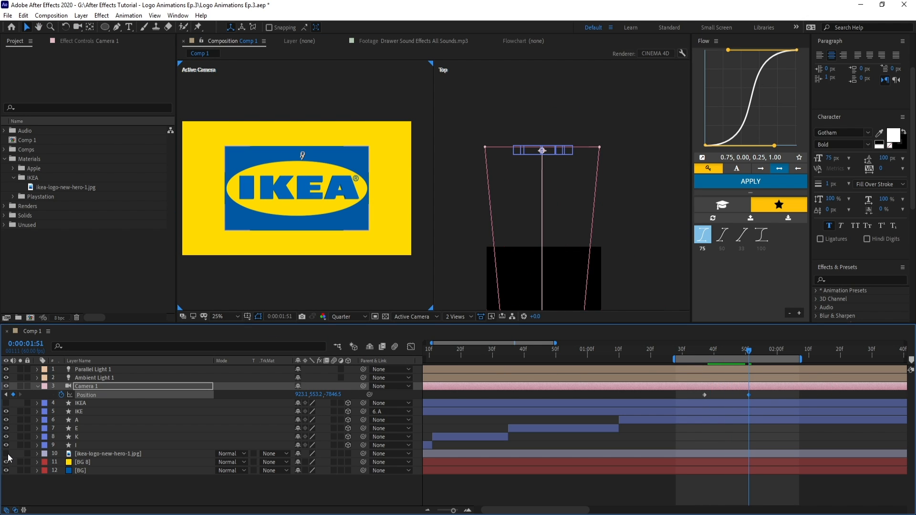
# Apply Easy Ease to both camera Position keyframes and preview the move.
pyautogui.moveTo(748, 352)
pyautogui.mouseDown()
pyautogui.moveTo(706, 360)
pyautogui.moveTo(754, 357)
pyautogui.mouseUp()
pyautogui.moveTo(768, 393); pyautogui.dragTo(699, 397)
pyautogui.press('F9')
pyautogui.press('space')
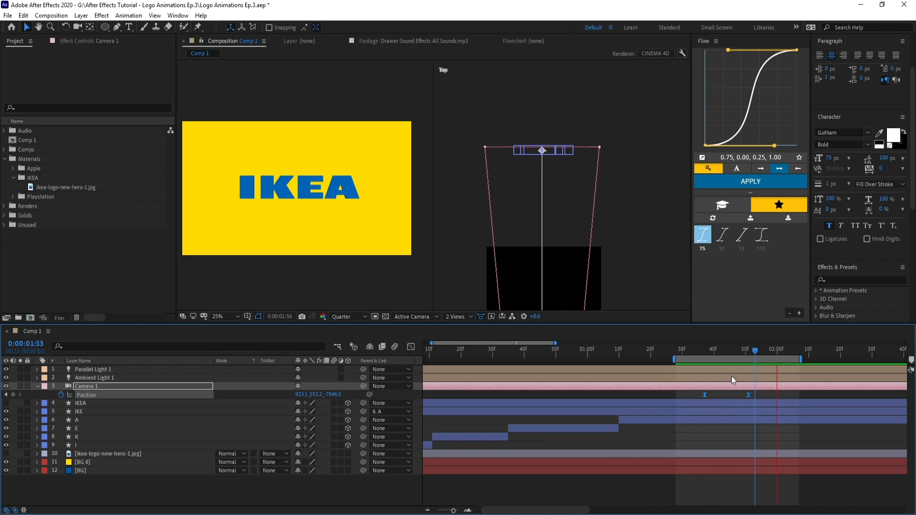
# Retime the camera's end Position keyframe to about 0:00:02:19 with the 75 easing curve and extend the work area to about 0:00:02:51.
pyautogui.click(752, 395)
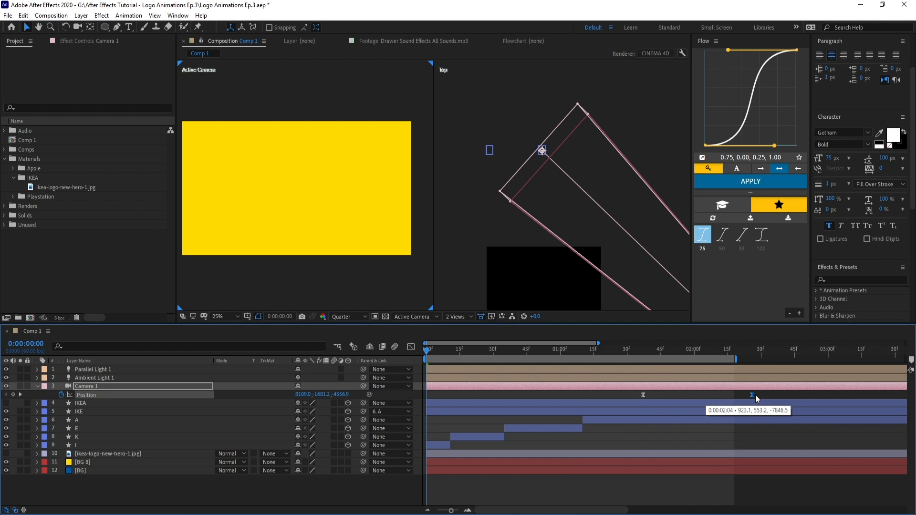
pyautogui.moveTo(755, 394); pyautogui.dragTo(758, 395)
pyautogui.click(702, 237)
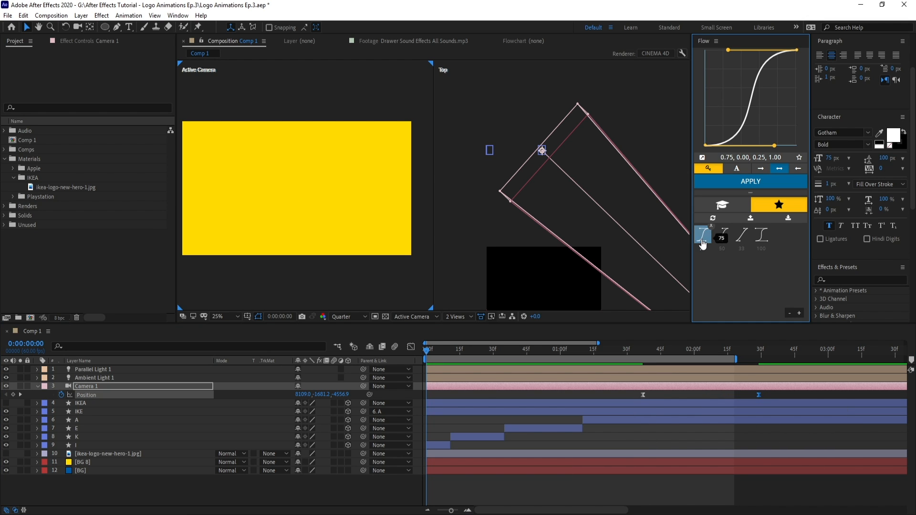
pyautogui.moveTo(735, 359); pyautogui.dragTo(808, 359)
pyautogui.moveTo(631, 352); pyautogui.dragTo(725, 376)
pyautogui.moveTo(768, 394); pyautogui.dragTo(644, 395)
pyautogui.click(633, 394)
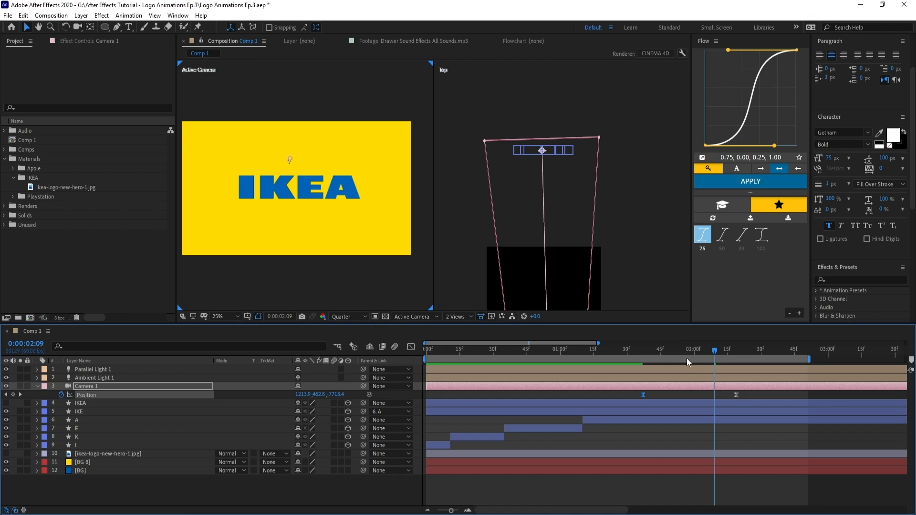
pyautogui.moveTo(652, 352)
pyautogui.mouseDown()
pyautogui.moveTo(642, 353)
pyautogui.moveTo(663, 357)
pyautogui.mouseUp()
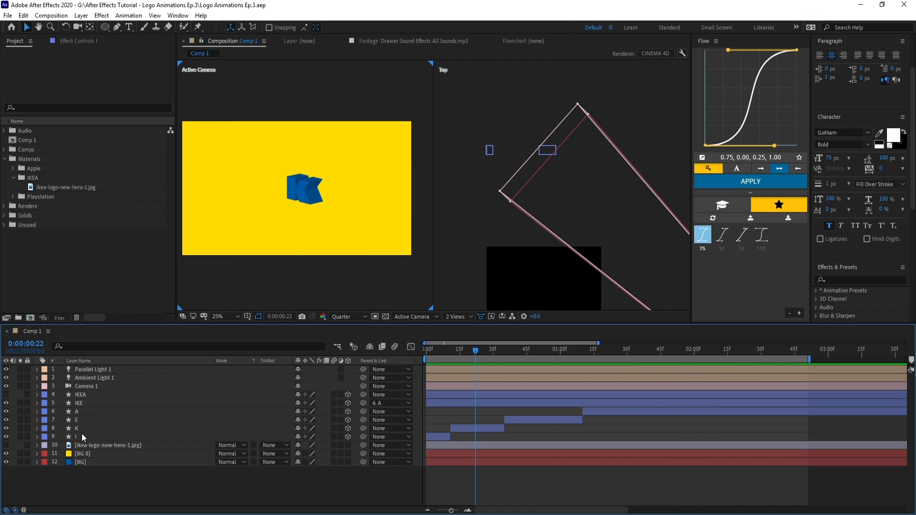
# Reveal the K layer's keyframes and add a starting Position keyframe aligned with its first Path keyframe at about 0:00:00:10.
pyautogui.click(476, 427)
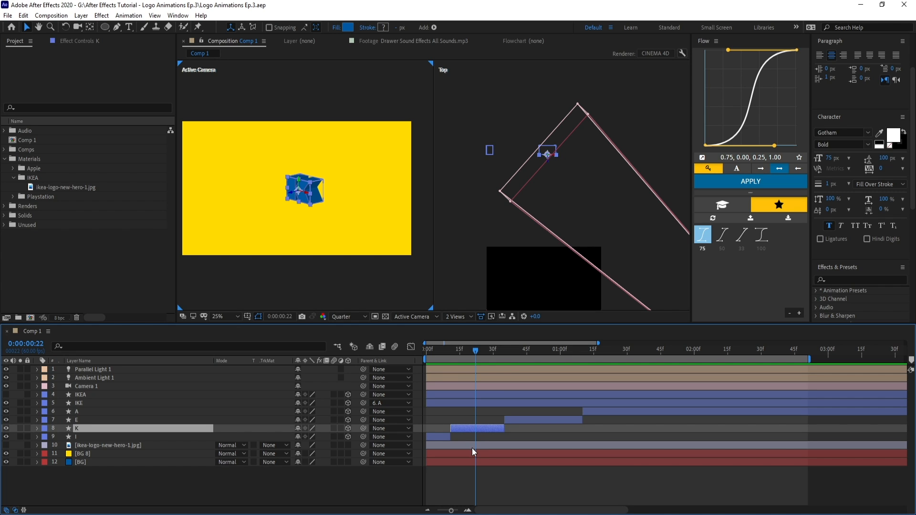
pyautogui.press('u')
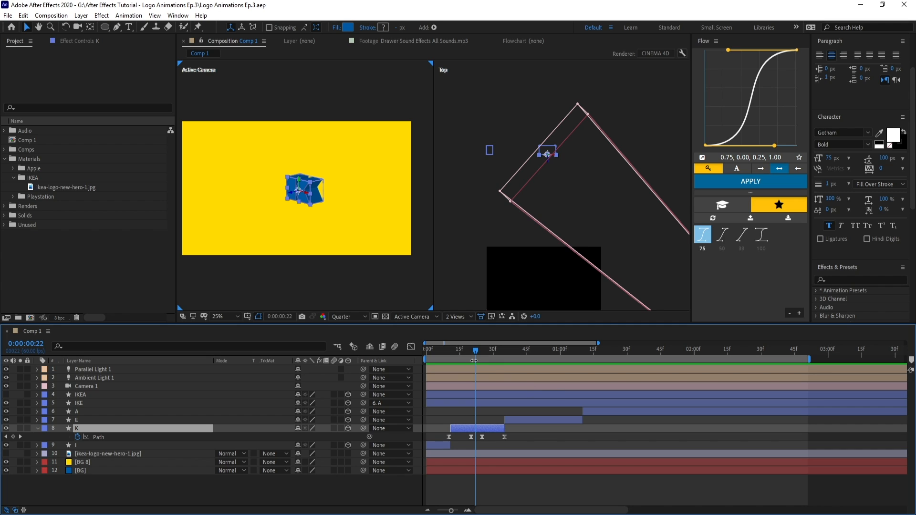
pyautogui.hotkey('alt', 'shift', 'p')
pyautogui.click(60, 446)
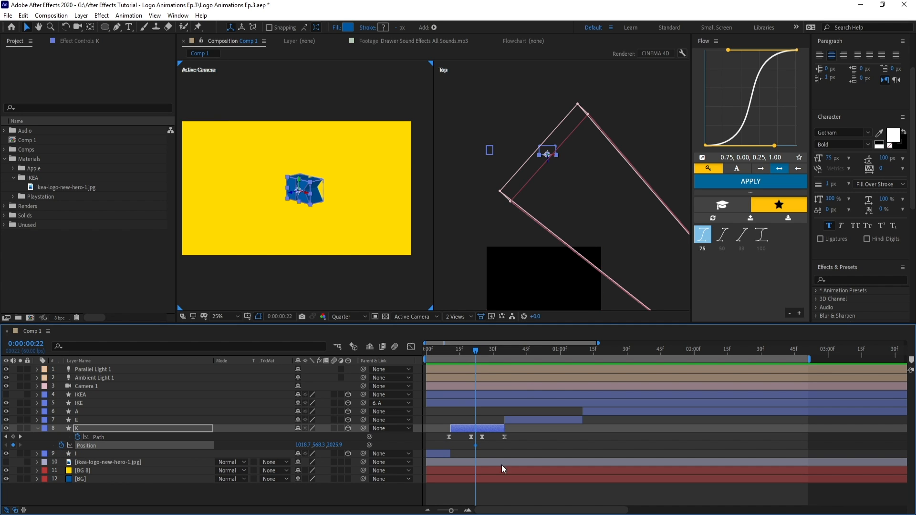
pyautogui.moveTo(474, 448); pyautogui.dragTo(447, 448)
pyautogui.press('=')
# At 0:00:00:20, shift the K along X to 1081.7 and apply Easy Ease to its Position keyframes.
pyautogui.moveTo(483, 354); pyautogui.dragTo(475, 354)
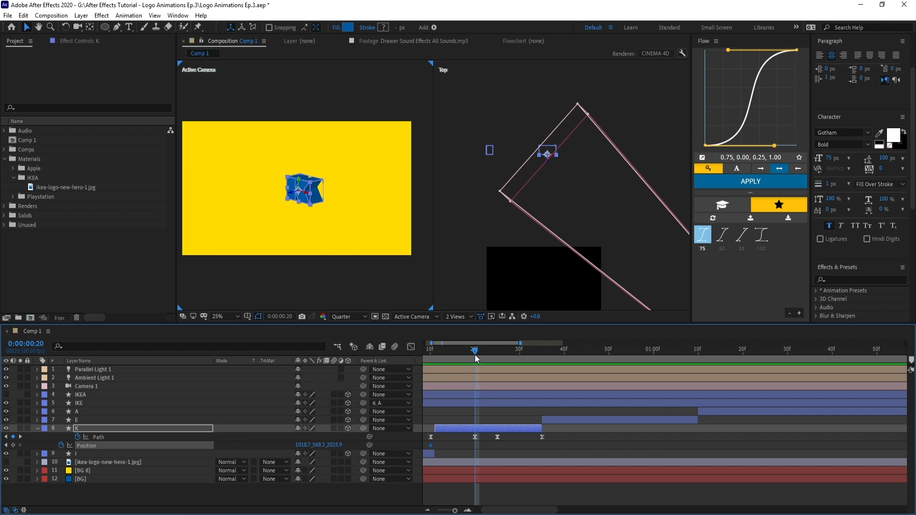
pyautogui.moveTo(308, 195); pyautogui.dragTo(315, 198)
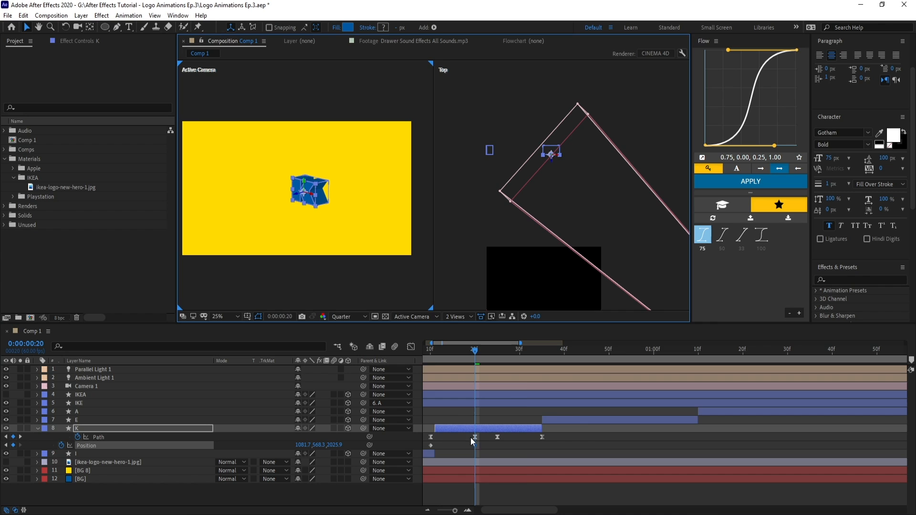
pyautogui.moveTo(482, 444); pyautogui.dragTo(449, 449)
pyautogui.press('F9')
pyautogui.click(539, 448)
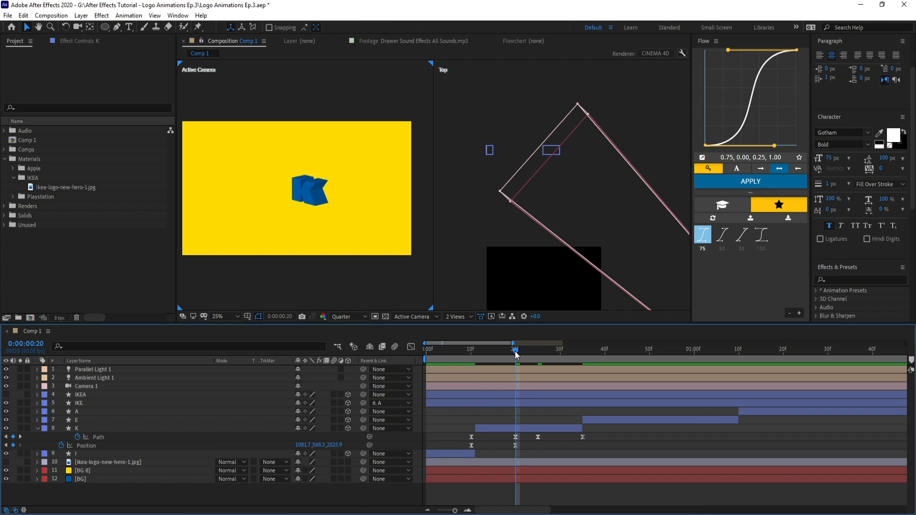
# Hold the K's shifted Position at 0:00:00:25 and return its X to 1018.7 at 0:00:00:35, then scrub the move.
pyautogui.moveTo(515, 354); pyautogui.dragTo(536, 377)
pyautogui.click(515, 446)
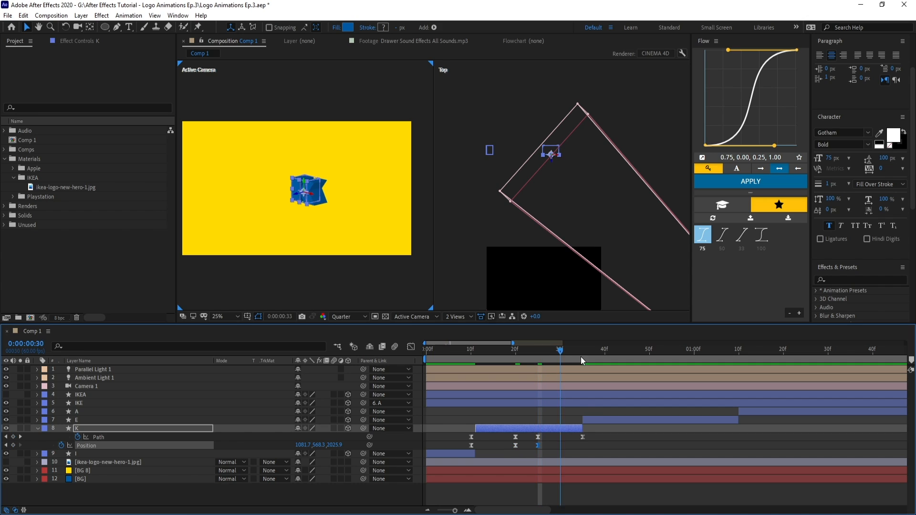
pyautogui.press('k')
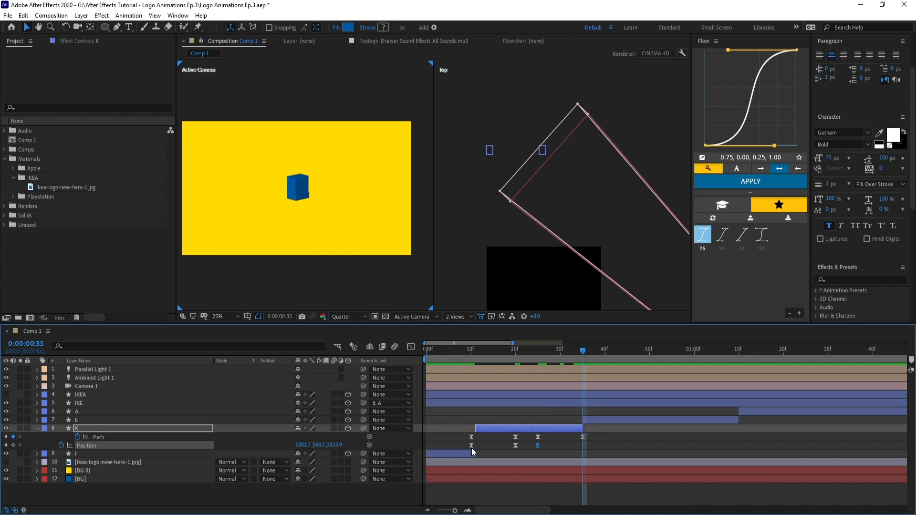
pyautogui.click(585, 412)
pyautogui.moveTo(538, 353); pyautogui.dragTo(578, 357)
# Add a starting Position keyframe to the E layer at its first Path keyframe, about 0:00:00:34, and reveal its keyframes.
pyautogui.click(599, 419)
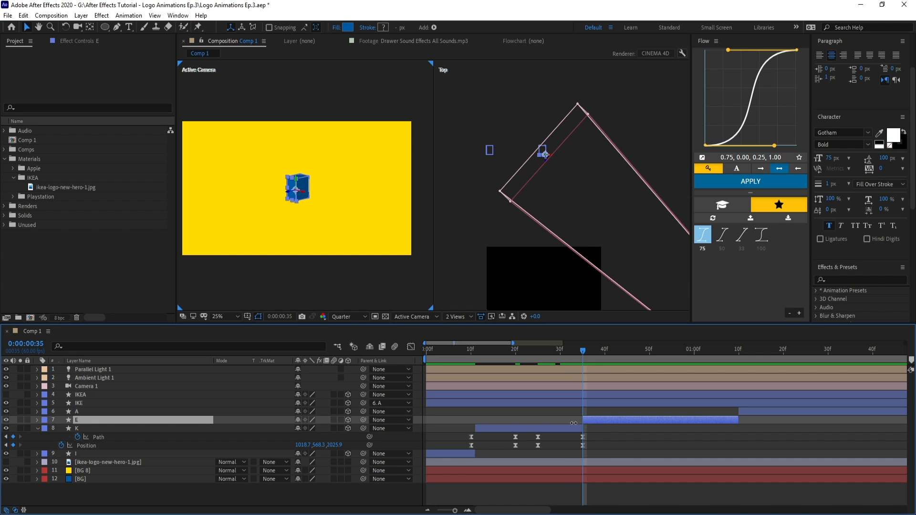
pyautogui.press('p')
pyautogui.click(61, 430)
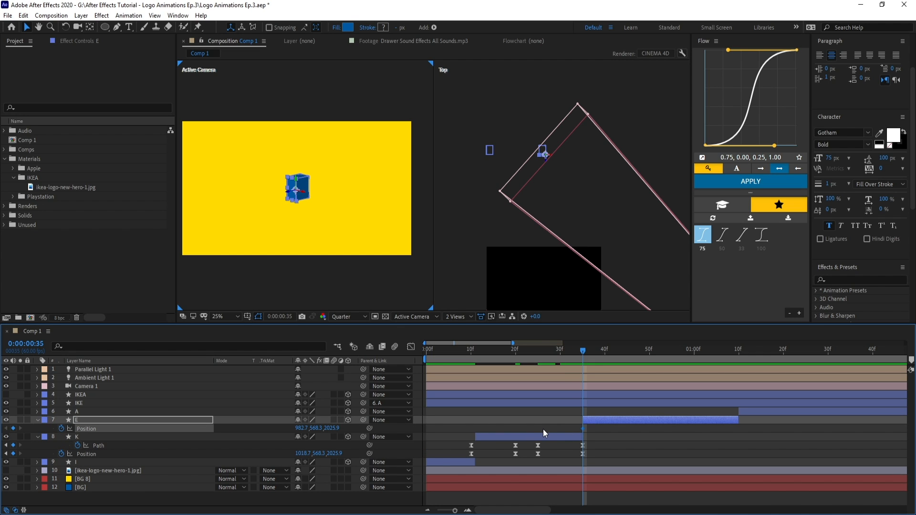
pyautogui.hotkey('ctrl', 'v')
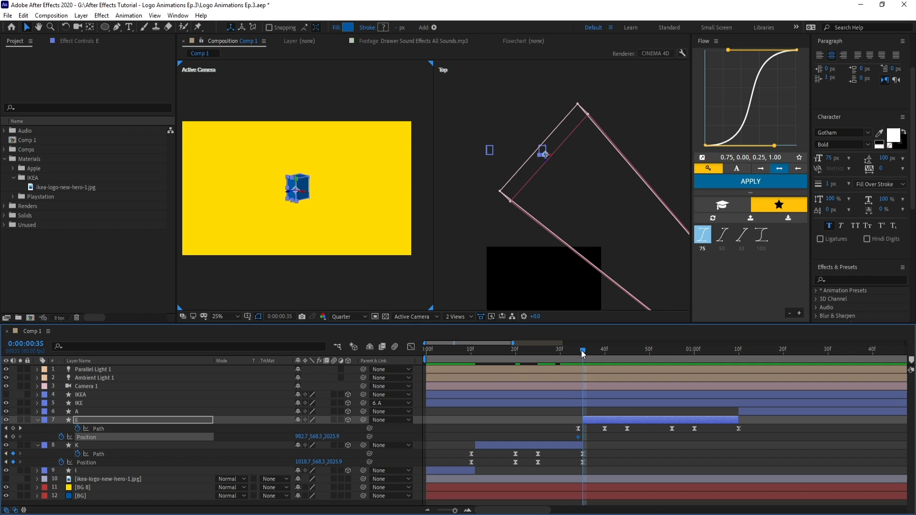
# At 0:00:00:55, shift the E along X to 1059.7 and apply Easy Ease to its Position keyframes.
pyautogui.moveTo(581, 350); pyautogui.dragTo(671, 366)
pyautogui.click(324, 196)
pyautogui.scroll(2, 311, 183)
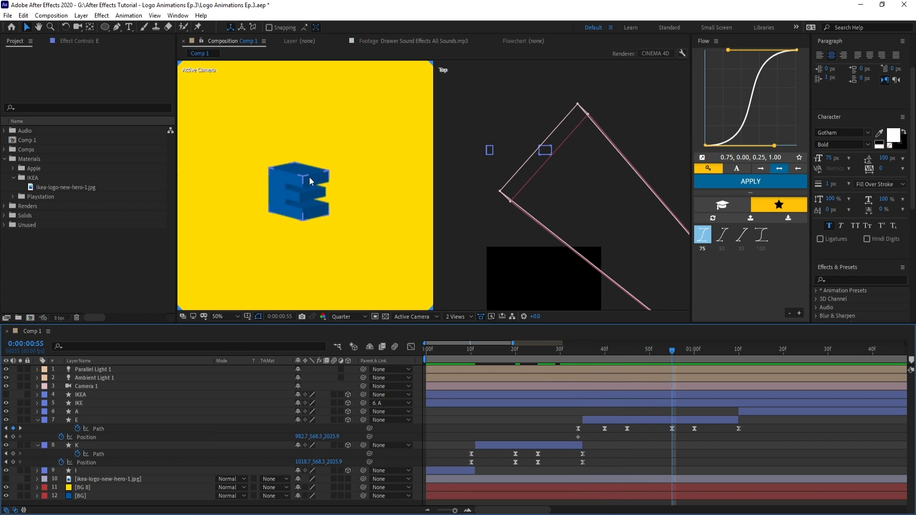
pyautogui.moveTo(587, 439); pyautogui.dragTo(573, 439)
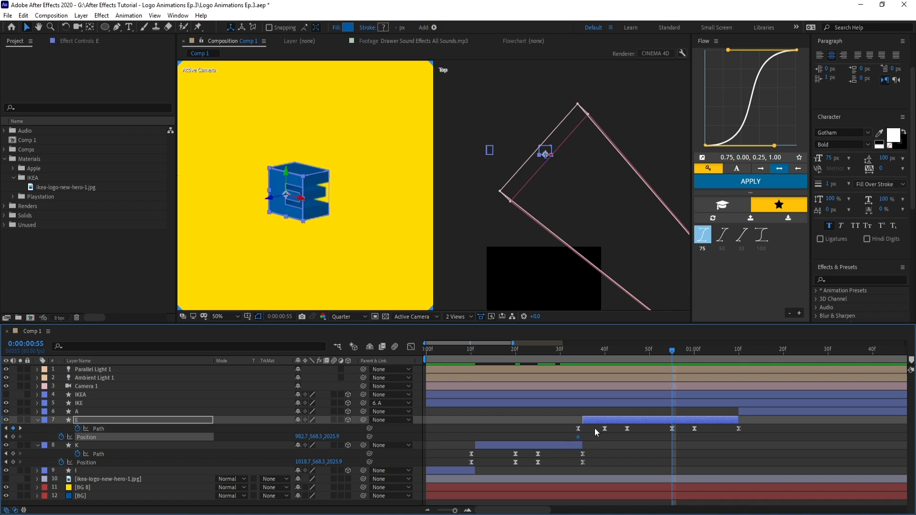
pyautogui.moveTo(304, 437); pyautogui.dragTo(547, 439)
pyautogui.press('F9')
pyautogui.moveTo(685, 460); pyautogui.dragTo(668, 433)
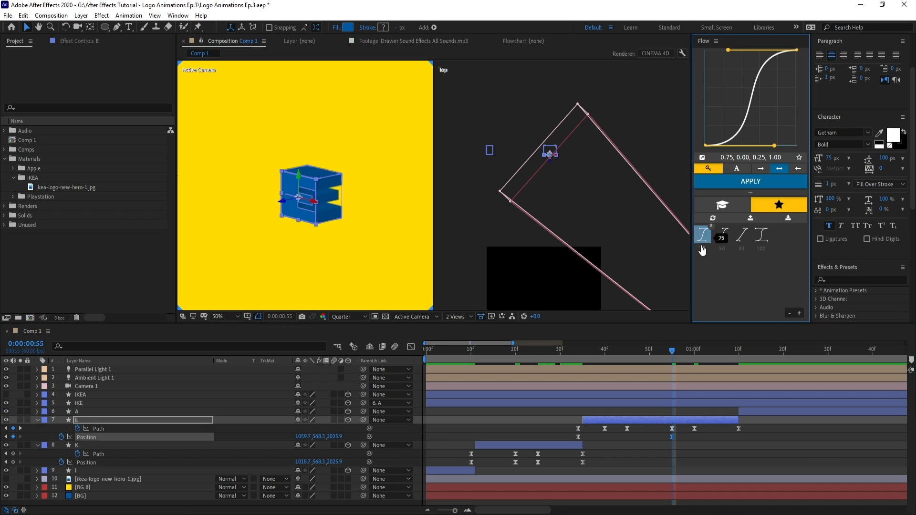
# Scrub the E's morph and paste its starting Position keyframe at 0:00:01:10, returning its X to 982.7.
pyautogui.click(623, 351)
pyautogui.moveTo(550, 364); pyautogui.dragTo(738, 371)
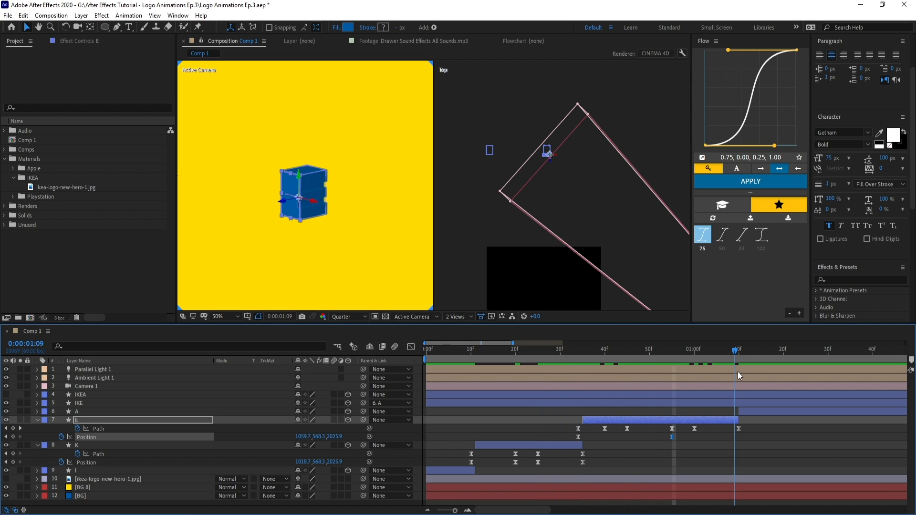
pyautogui.hotkey('ctrl', 'v')
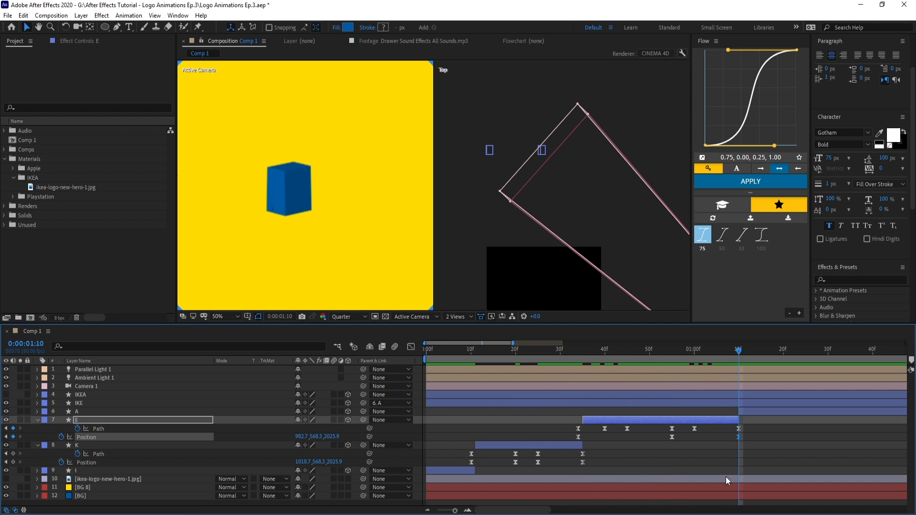
pyautogui.click(725, 478)
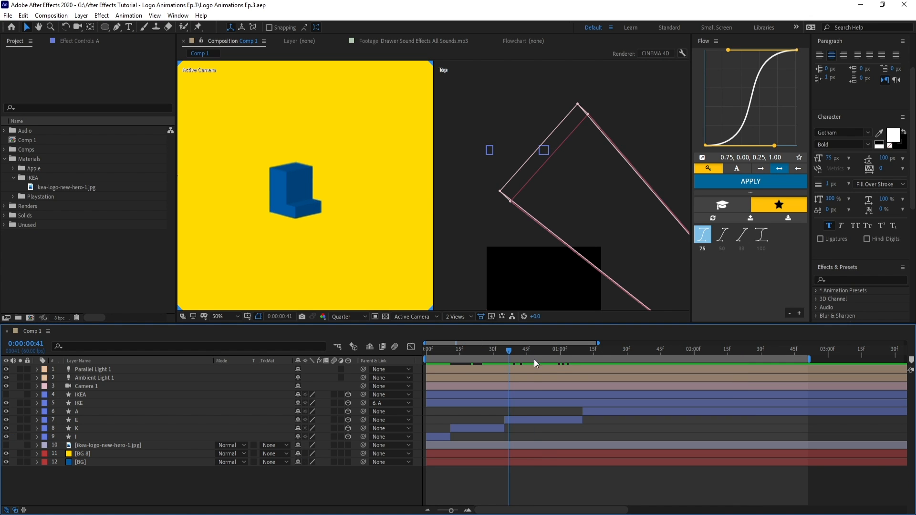
# Scrub to 0:00:01:33 and change the composition viewer to a single Active Camera view.
pyautogui.moveTo(593, 385); pyautogui.dragTo(633, 356)
pyautogui.click(459, 316)
pyautogui.click(469, 326)
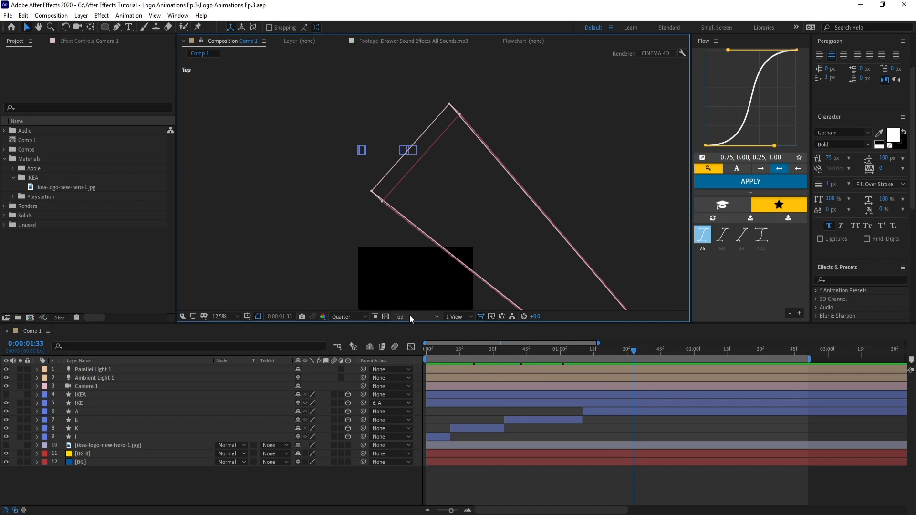
pyautogui.click(410, 317)
pyautogui.click(418, 327)
pyautogui.moveTo(421, 243); pyautogui.dragTo(425, 185)
pyautogui.scroll(1, 434, 187)
pyautogui.moveTo(477, 289); pyautogui.dragTo(506, 217)
# At the camera's first Position keyframe, 0:00:01:37, add starting Extrusion Depth keyframes to the IKE and A layers.
pyautogui.click(82, 386)
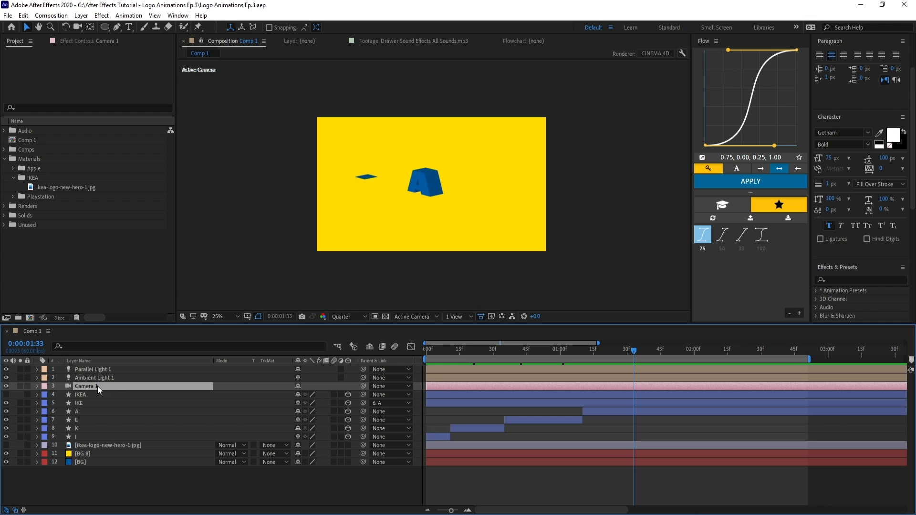
pyautogui.press('p')
pyautogui.click(642, 355)
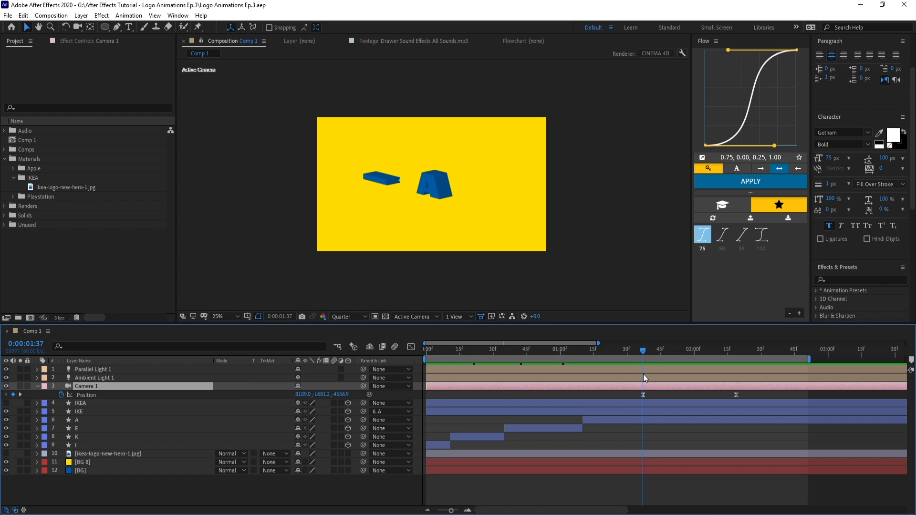
pyautogui.click(642, 437)
pyautogui.click(80, 412)
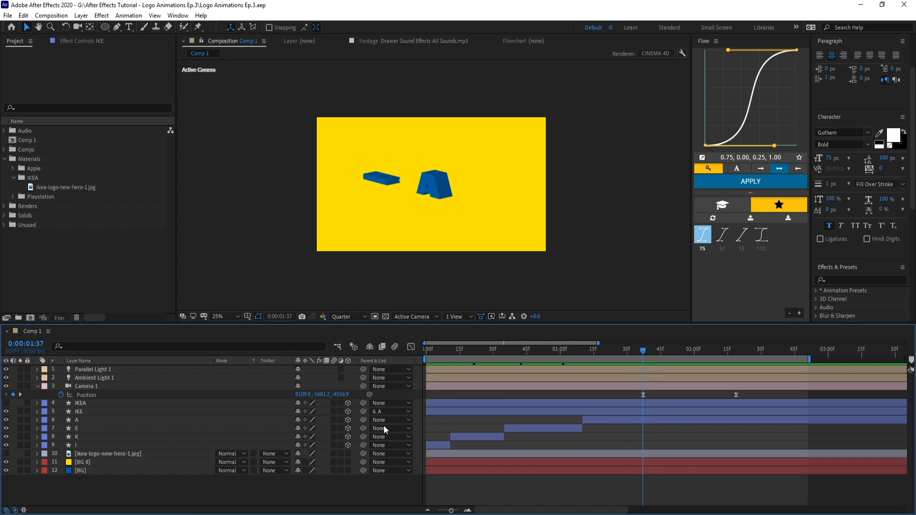
pyautogui.keyDown('ctrl'); pyautogui.click(82, 422); pyautogui.keyUp('ctrl')
pyautogui.click(137, 343)
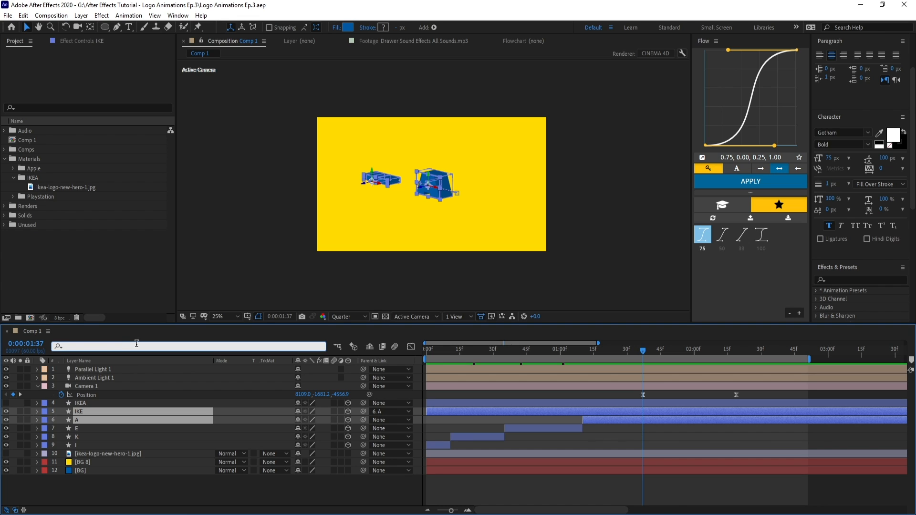
pyautogui.write('extru')
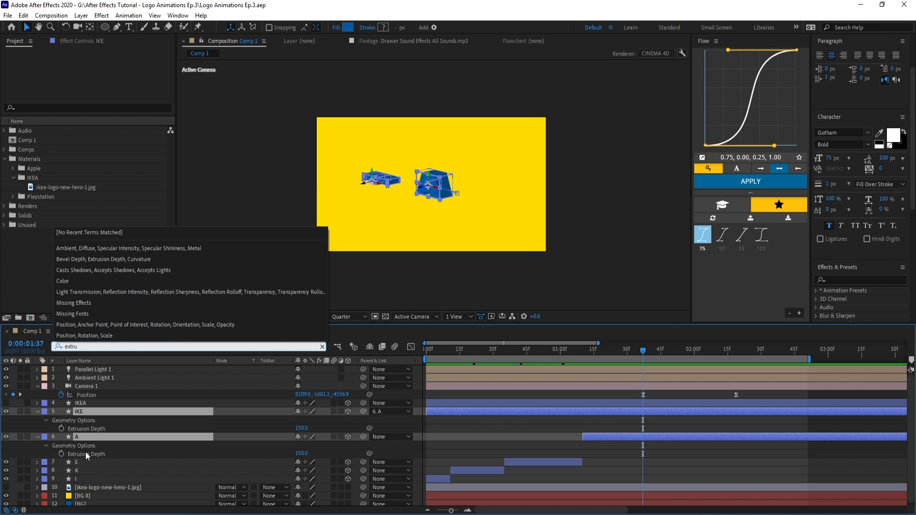
pyautogui.click(62, 428)
pyautogui.click(729, 470)
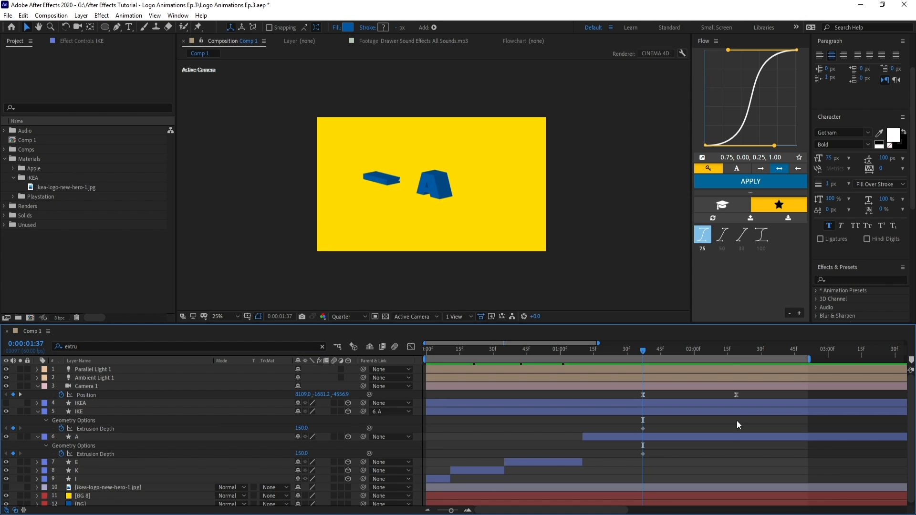
# At the camera's last Position keyframe, 0:00:02:19, set the Extrusion Depth of both IKE and A to 0.
pyautogui.moveTo(731, 350); pyautogui.dragTo(737, 350)
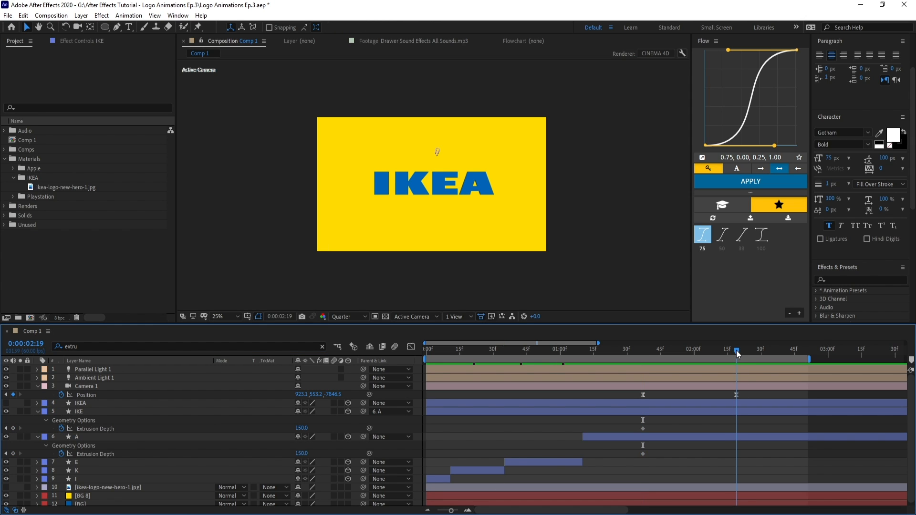
pyautogui.click(303, 428)
pyautogui.write('0')
pyautogui.press('Return')
pyautogui.click(304, 454)
pyautogui.write('0')
pyautogui.click(745, 472)
# Apply Easy Ease and the Flow 75 curve preset to the Extrusion Depth keyframes of IKE and A.
pyautogui.moveTo(752, 425); pyautogui.dragTo(604, 461)
pyautogui.press('F9')
pyautogui.click(682, 458)
pyautogui.moveTo(659, 424); pyautogui.dragTo(627, 463)
pyautogui.click(700, 238)
pyautogui.click(644, 459)
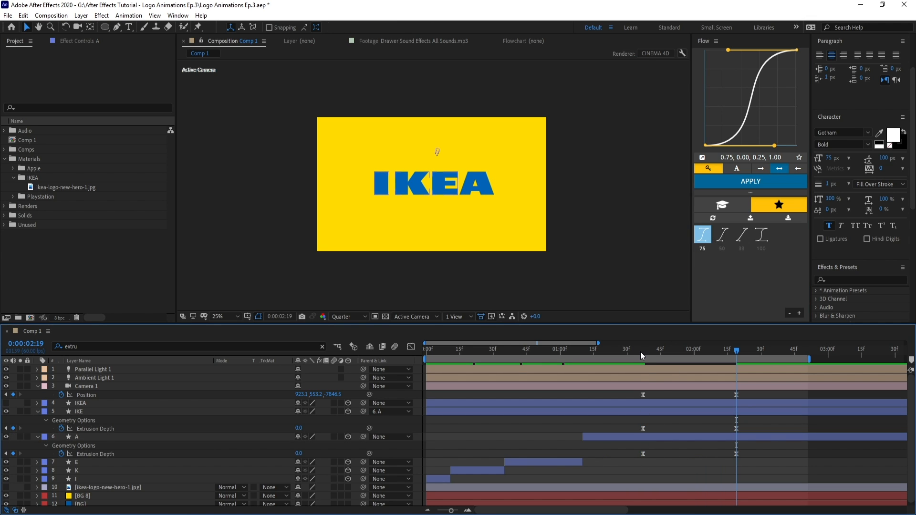
# Scrub the flattening camera swing to 0:00:02:33 and set the preview resolution to Full.
pyautogui.moveTo(640, 351); pyautogui.dragTo(768, 363)
pyautogui.scroll(2, 566, 302)
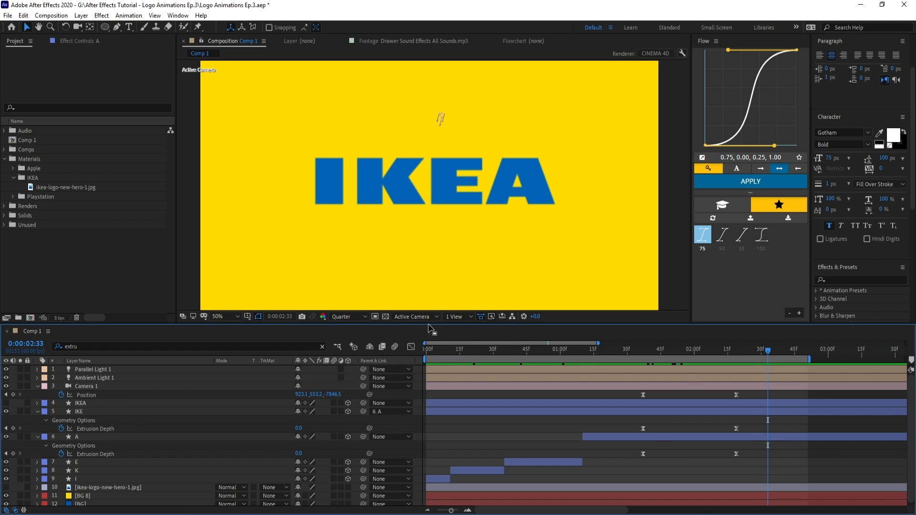
pyautogui.click(354, 318)
pyautogui.click(355, 341)
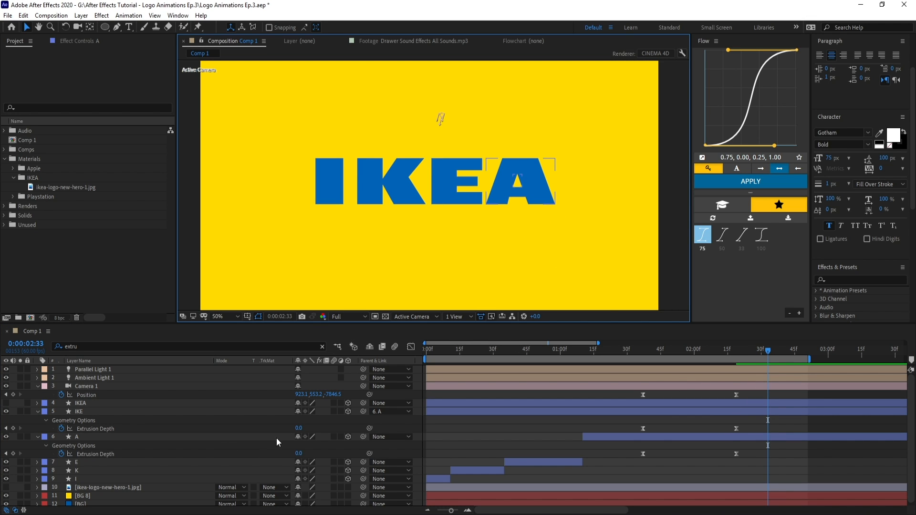
# Try Extrusion Depths of 162 on IKE and 350 on A at 0:00:02:33, and undo both changes.
pyautogui.moveTo(298, 428); pyautogui.dragTo(375, 426)
pyautogui.moveTo(300, 454); pyautogui.dragTo(467, 464)
pyautogui.click(535, 468)
pyautogui.scroll(1, 557, 156)
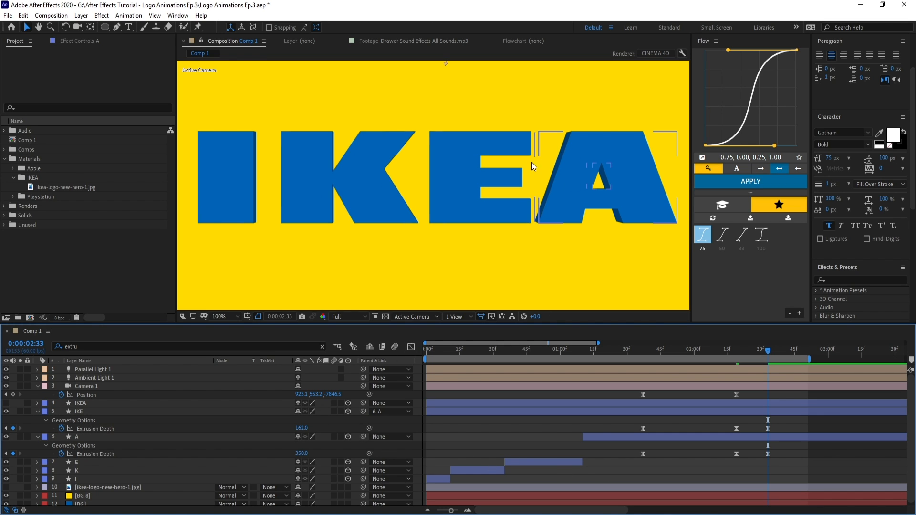
pyautogui.hotkey('ctrl', 'z')
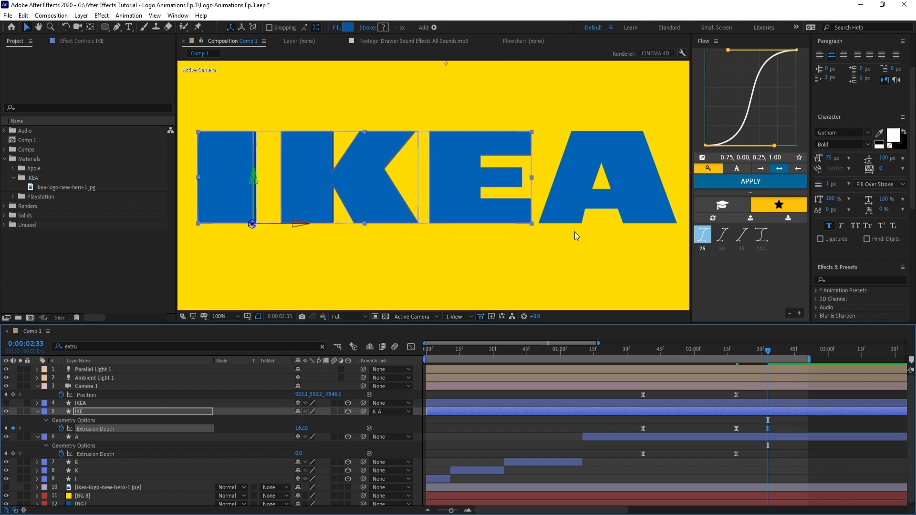
pyautogui.hotkey('ctrl', 'z')
pyautogui.click(821, 445)
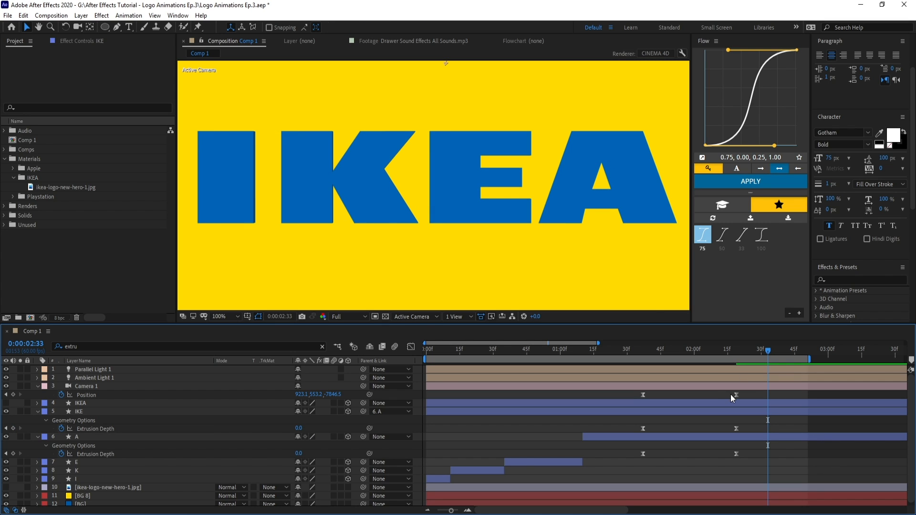
# Return to 0:00:02:19 and show the ikea-logo-new-hero-1.jpg reference layer.
pyautogui.click(737, 353)
pyautogui.moveTo(768, 429); pyautogui.dragTo(727, 457)
pyautogui.click(757, 469)
pyautogui.scroll(-1, 473, 247)
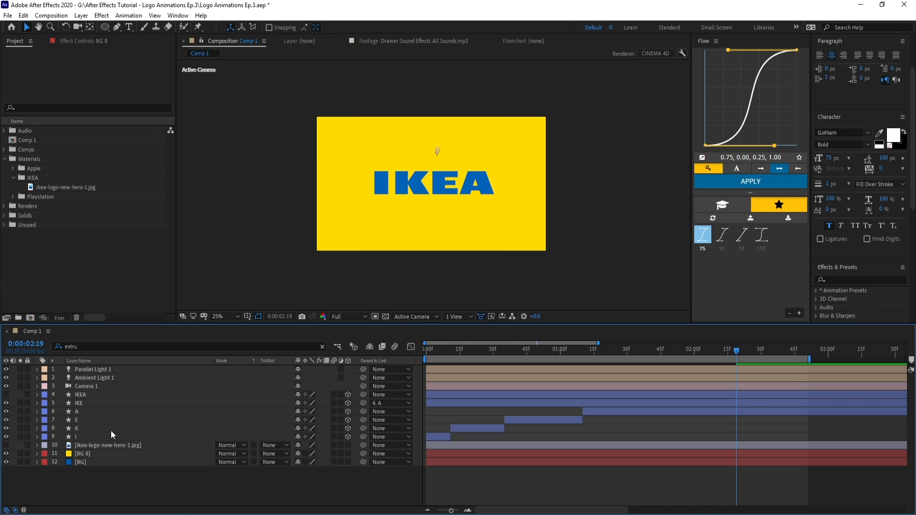
pyautogui.click(6, 446)
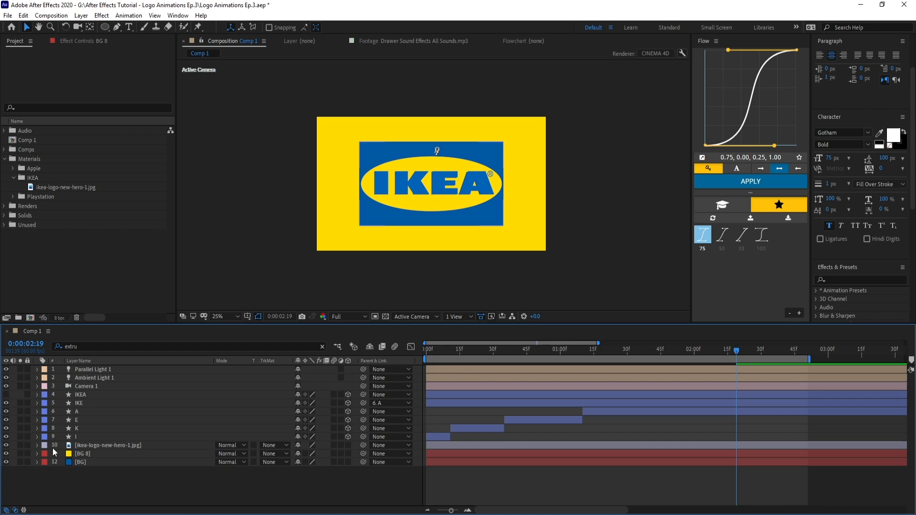
# Add an elliptical mask to the yellow BG 8 layer and resize it to match the reference logo's yellow oval.
pyautogui.click(96, 456)
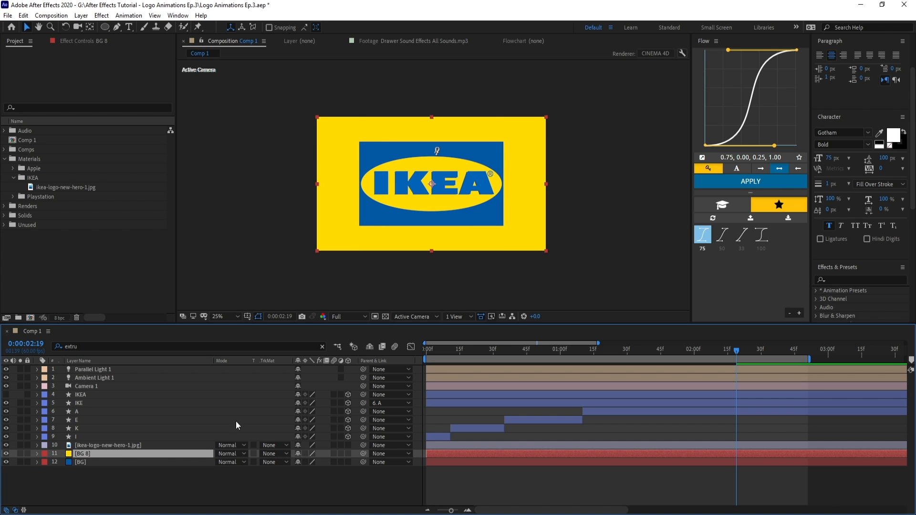
pyautogui.doubleClick(104, 27)
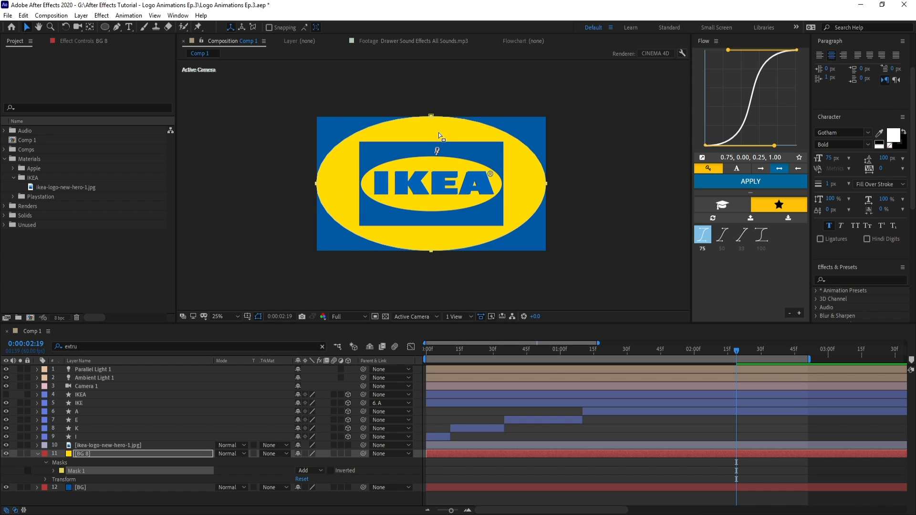
pyautogui.click(448, 170)
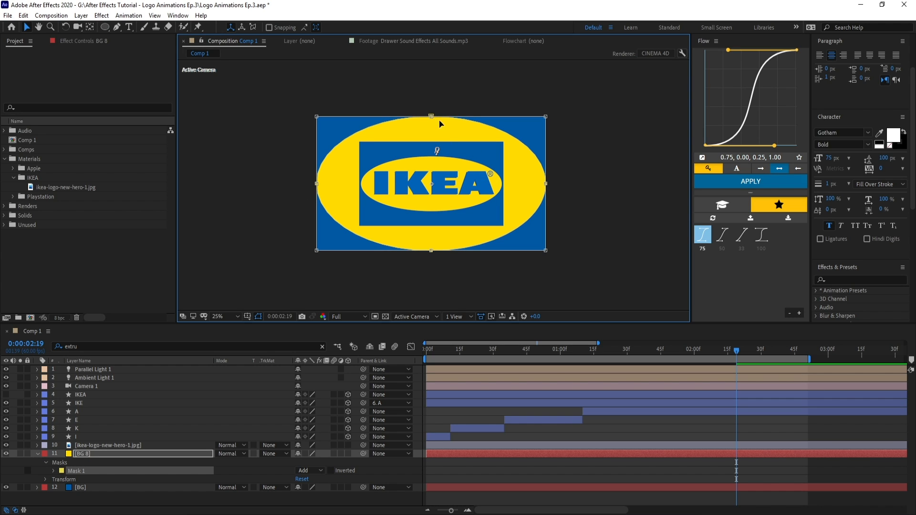
pyautogui.moveTo(545, 115); pyautogui.dragTo(499, 159)
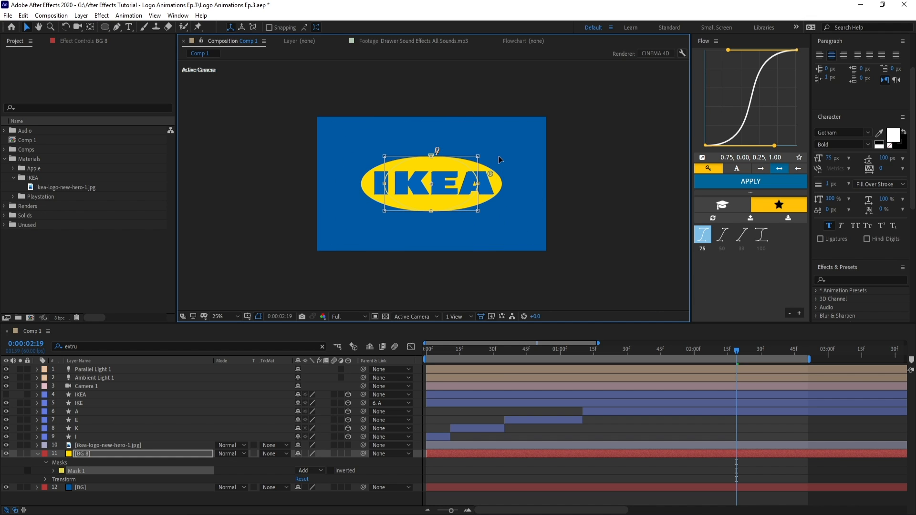
pyautogui.scroll(1, 482, 190)
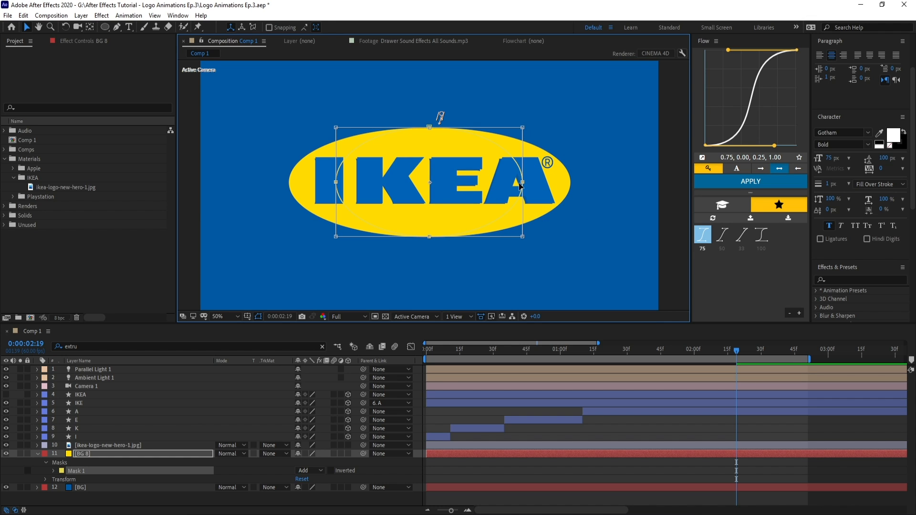
pyautogui.moveTo(522, 182); pyautogui.dragTo(572, 186)
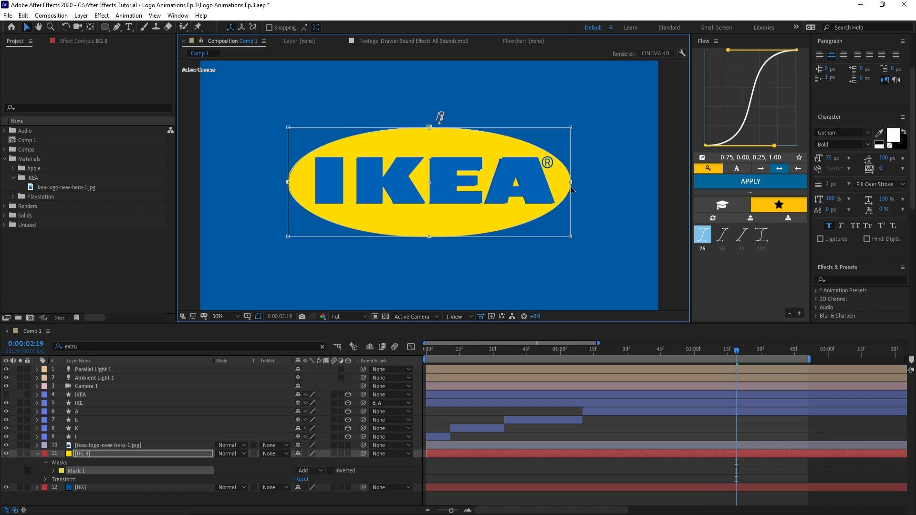
# Add a Mask Path keyframe to the BG 8 layer and move it to about 0:00:02:41.
pyautogui.click(96, 453)
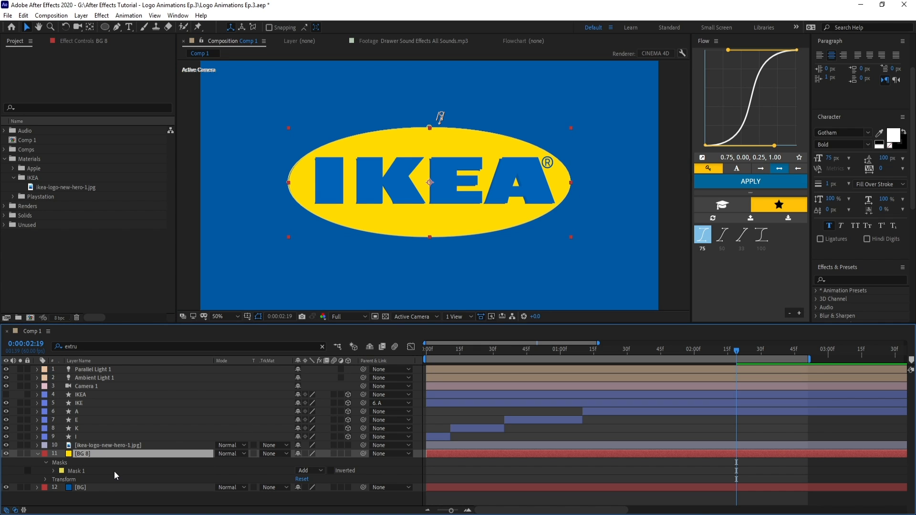
pyautogui.press('m')
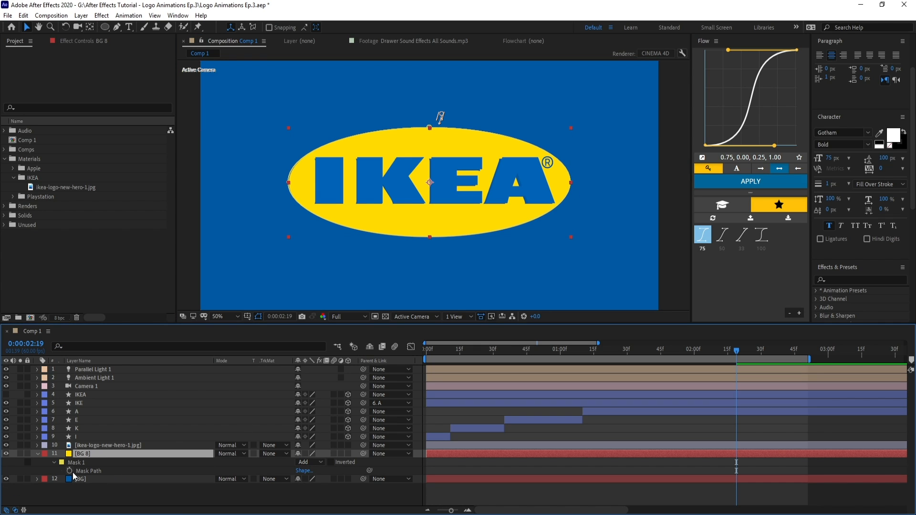
pyautogui.click(69, 470)
pyautogui.moveTo(737, 471); pyautogui.dragTo(785, 470)
# At 0:00:02:19, enlarge the BG 8 mask ellipse well beyond the frame edges and reveal Camera 1's keyframes.
pyautogui.doubleClick(571, 182)
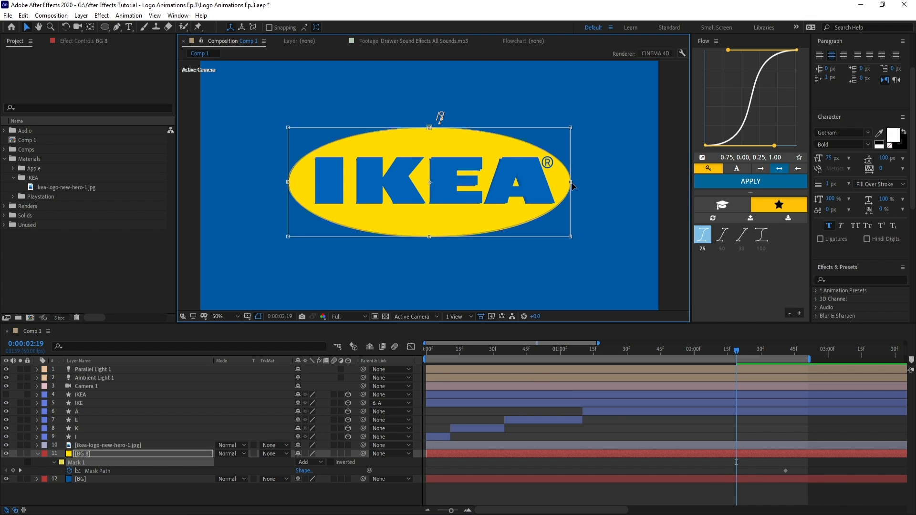
pyautogui.scroll(-2, 572, 182)
pyautogui.moveTo(502, 155); pyautogui.dragTo(655, 78)
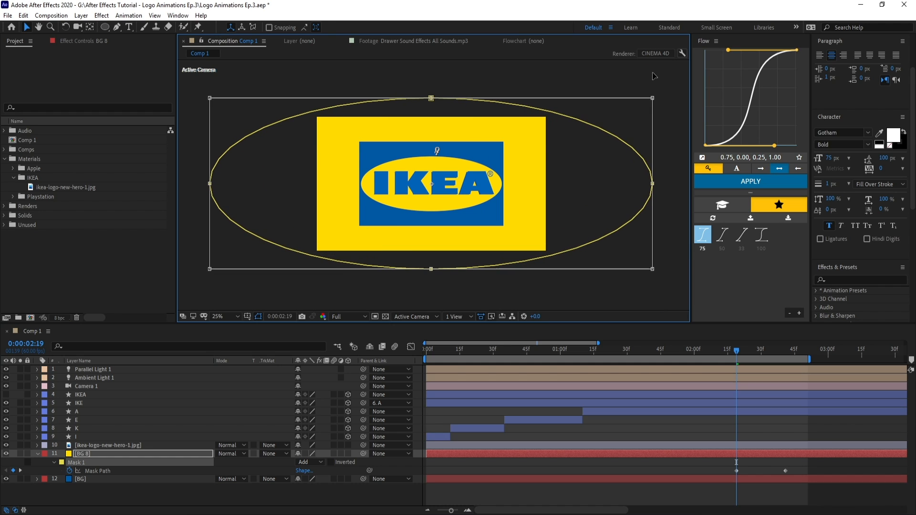
pyautogui.click(90, 386)
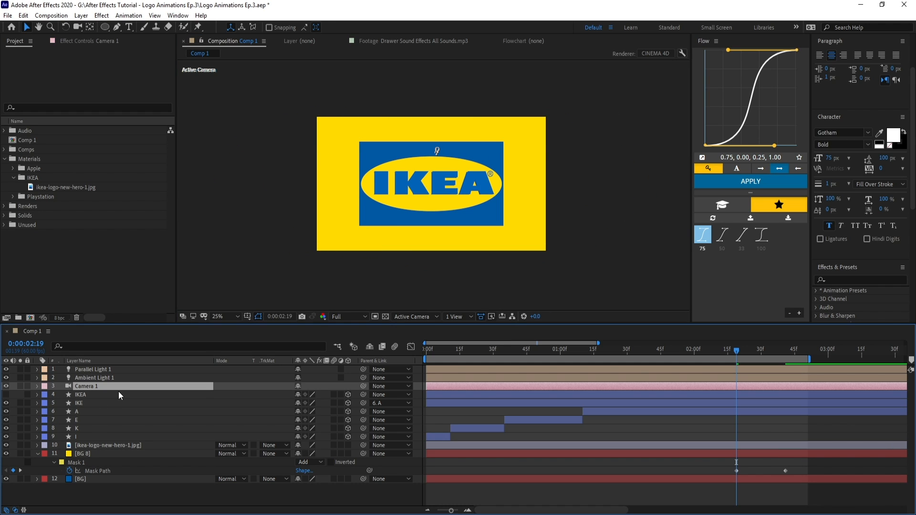
pyautogui.press('u')
pyautogui.moveTo(798, 472); pyautogui.dragTo(594, 486)
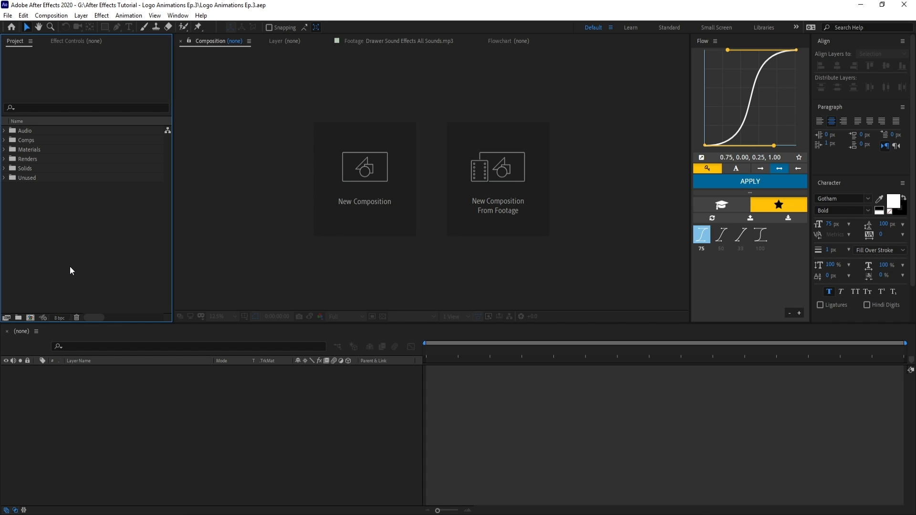
# Create a 1920 x 1080, 60 fps, 10-second composition named Apple Tutorial using the Classic 3D renderer.
pyautogui.click(51, 15)
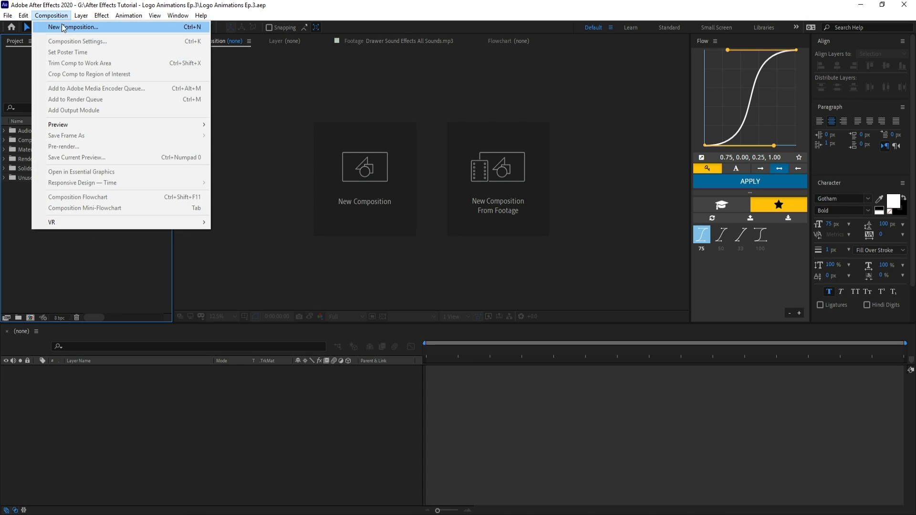
pyautogui.click(64, 27)
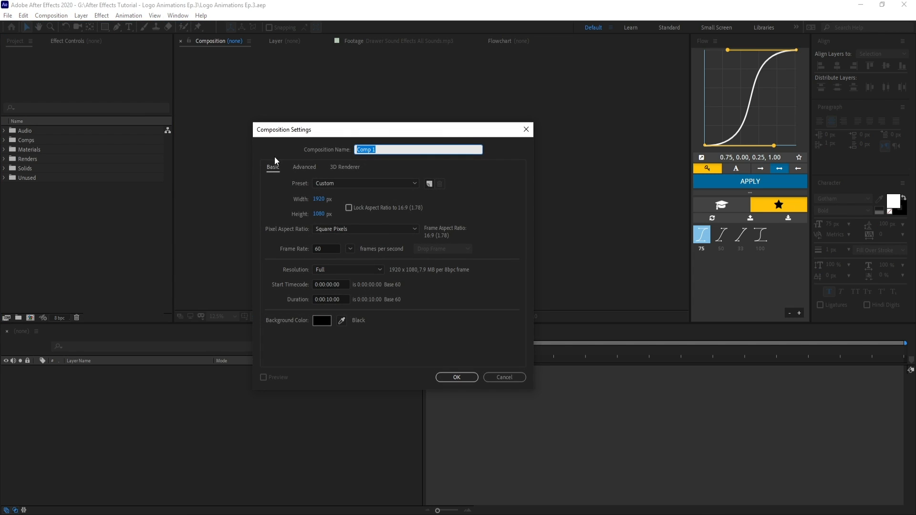
pyautogui.moveTo(374, 135); pyautogui.dragTo(291, 70)
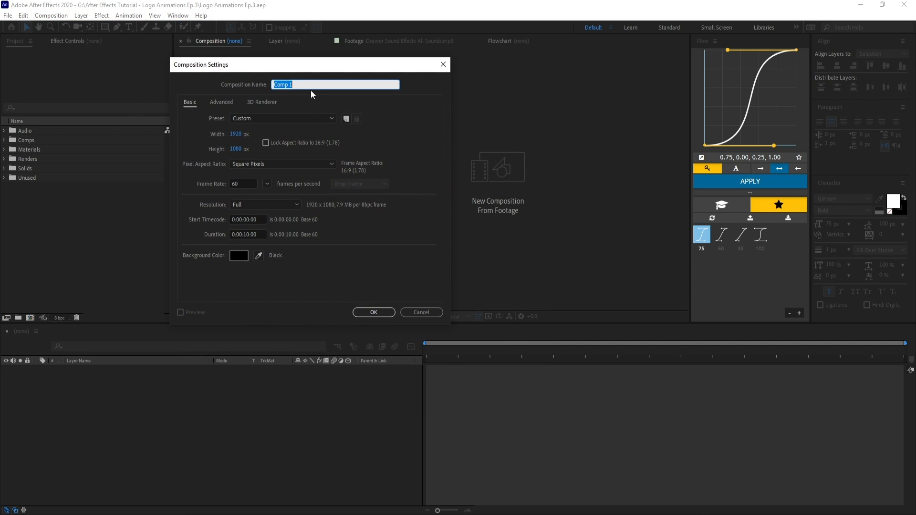
pyautogui.write('Apple Tutorial')
pyautogui.click(403, 127)
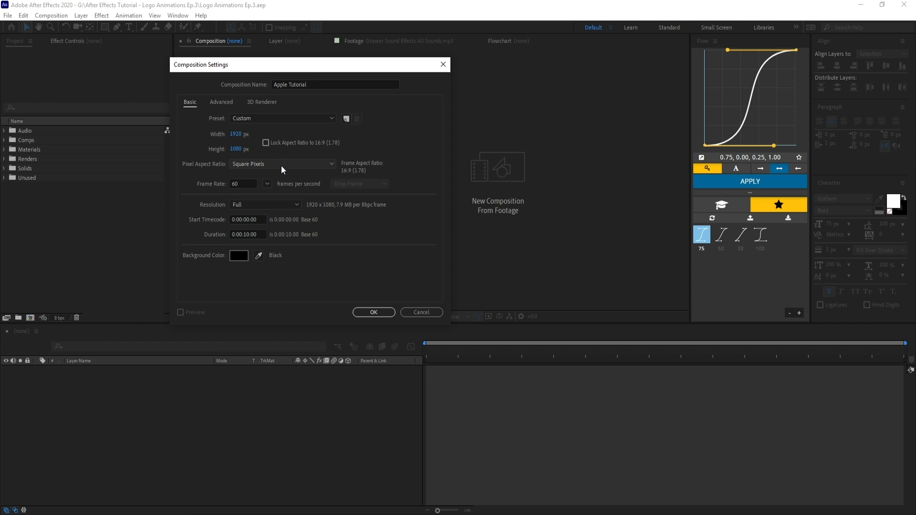
pyautogui.click(259, 102)
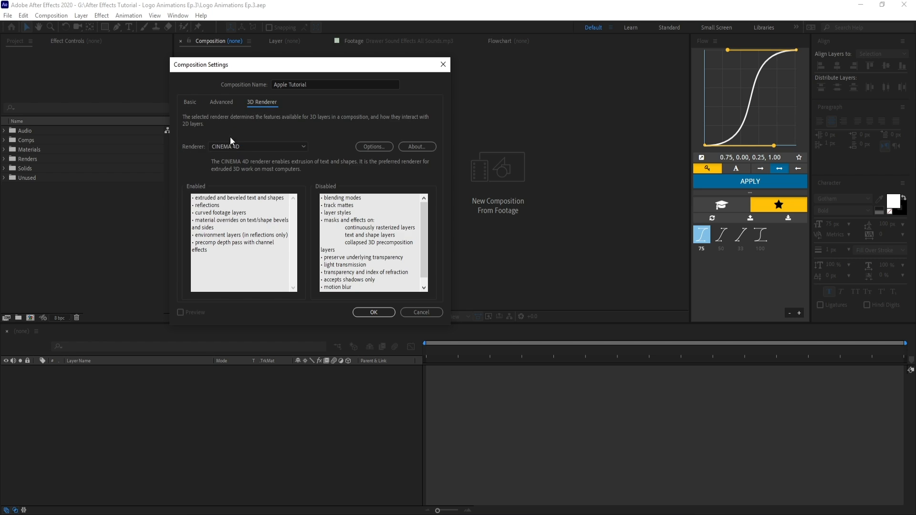
pyautogui.click(234, 148)
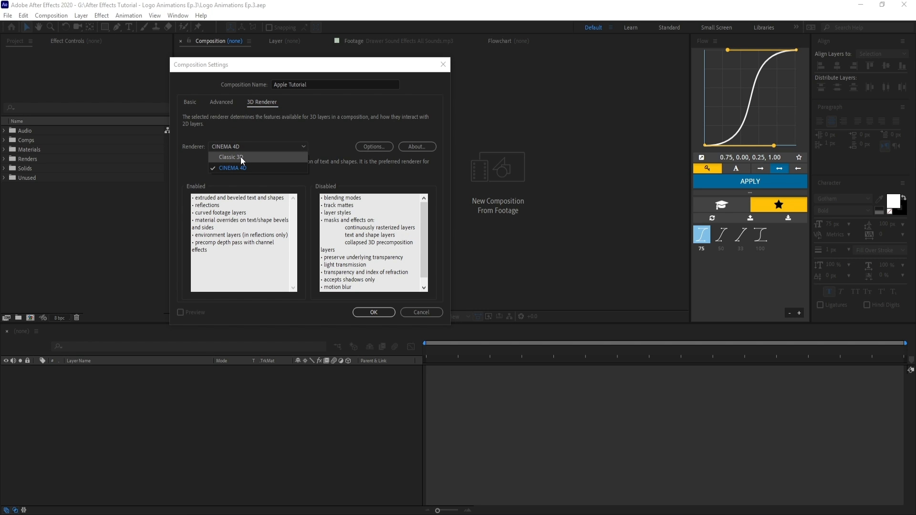
pyautogui.click(240, 156)
pyautogui.click(189, 102)
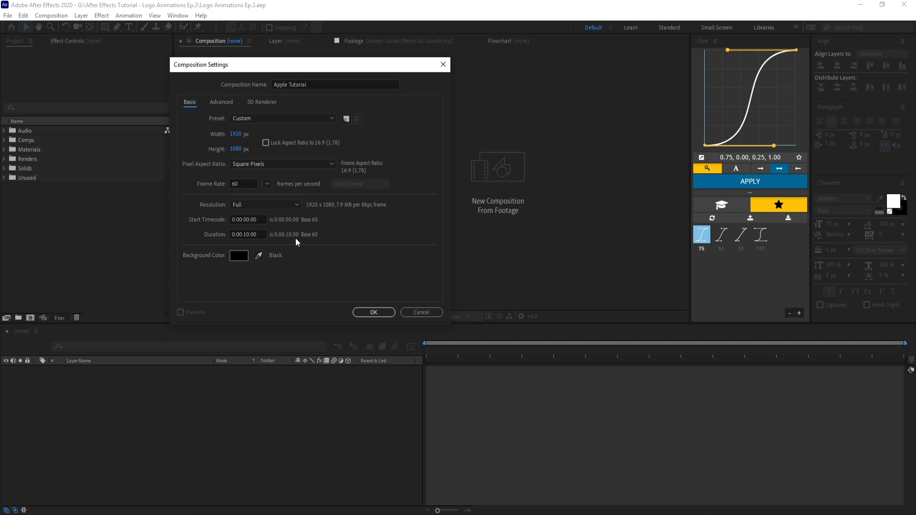
pyautogui.click(374, 312)
# Add Apple-logo.png from the Materials project folder's Apple subfolder to the Apple Tutorial composition as a layer.
pyautogui.click(6, 159)
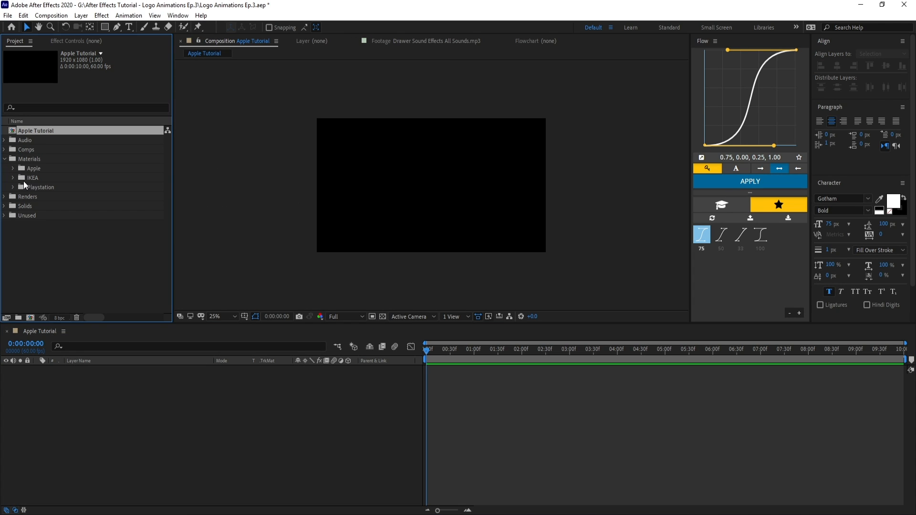
pyautogui.click(13, 168)
pyautogui.moveTo(52, 178); pyautogui.dragTo(161, 402)
pyautogui.click(238, 423)
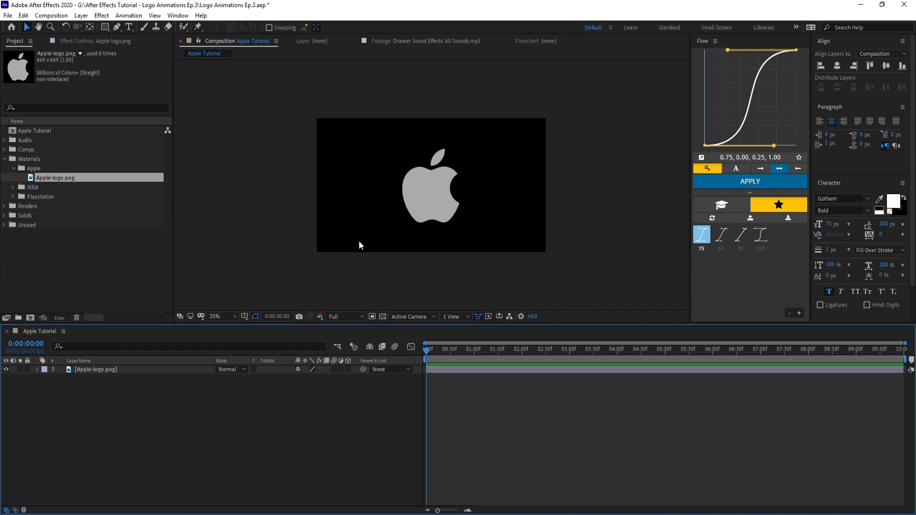
pyautogui.click(5, 159)
# Inspect the Apple logo up close against the transparency grid and the black background.
pyautogui.scroll(3, 453, 176)
pyautogui.click(419, 210)
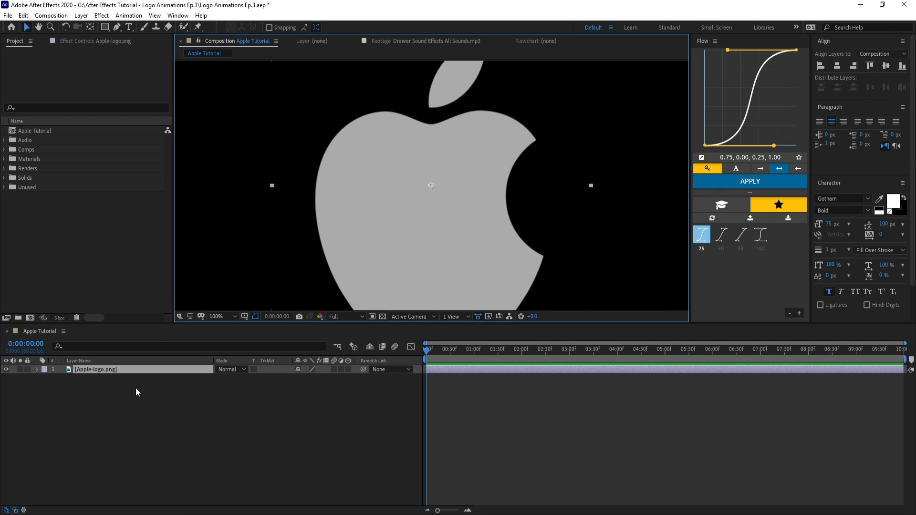
pyautogui.click(382, 316)
pyautogui.click(381, 316)
pyautogui.click(382, 316)
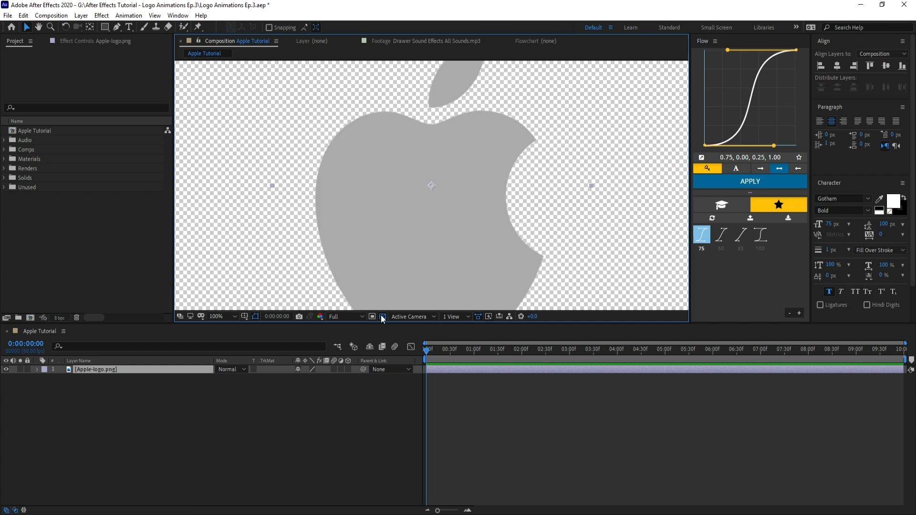
pyautogui.click(381, 317)
pyautogui.scroll(-1, 421, 291)
pyautogui.click(336, 415)
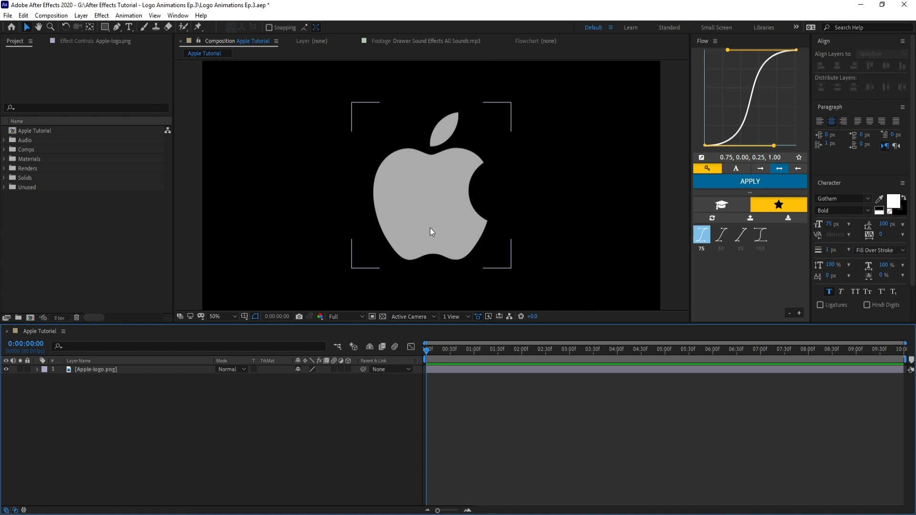
# Show the title/action safe guides and draw a red ellipse shape from the composition's centre over the Apple logo.
pyautogui.click(105, 27)
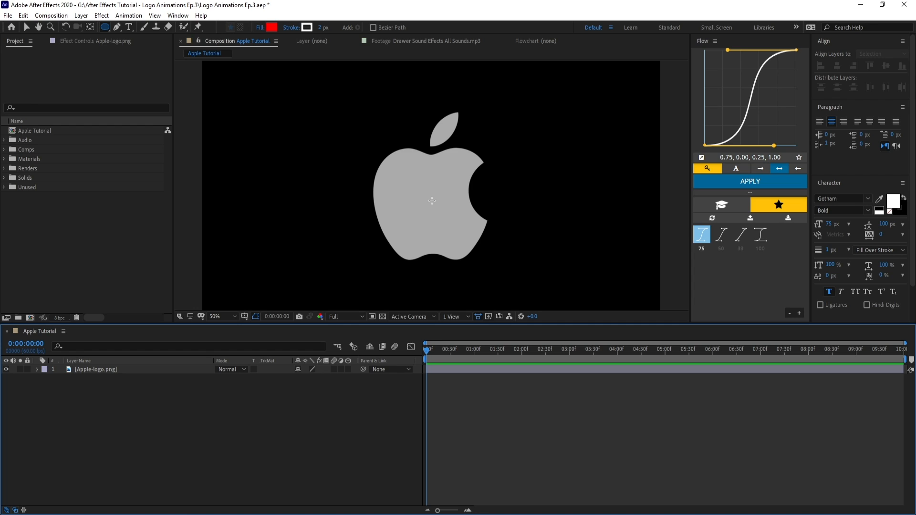
pyautogui.click(244, 317)
pyautogui.click(267, 328)
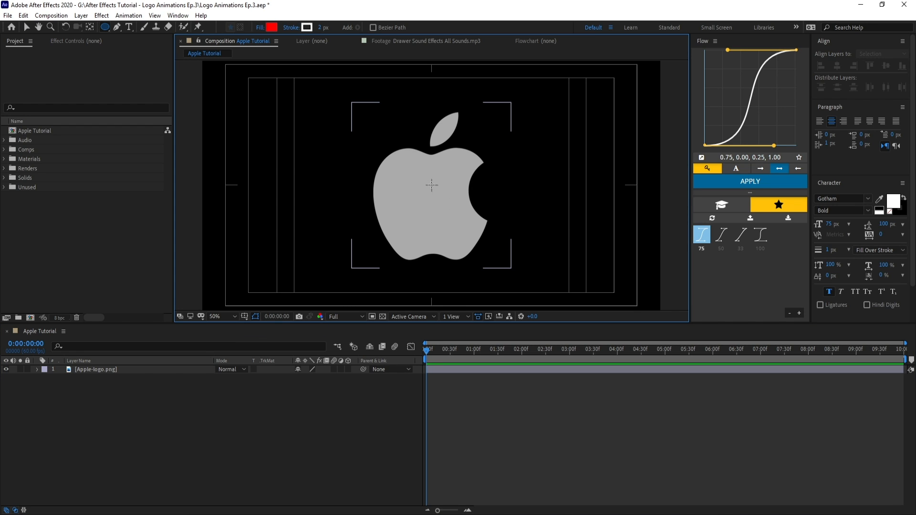
pyautogui.moveTo(432, 185); pyautogui.dragTo(498, 255)
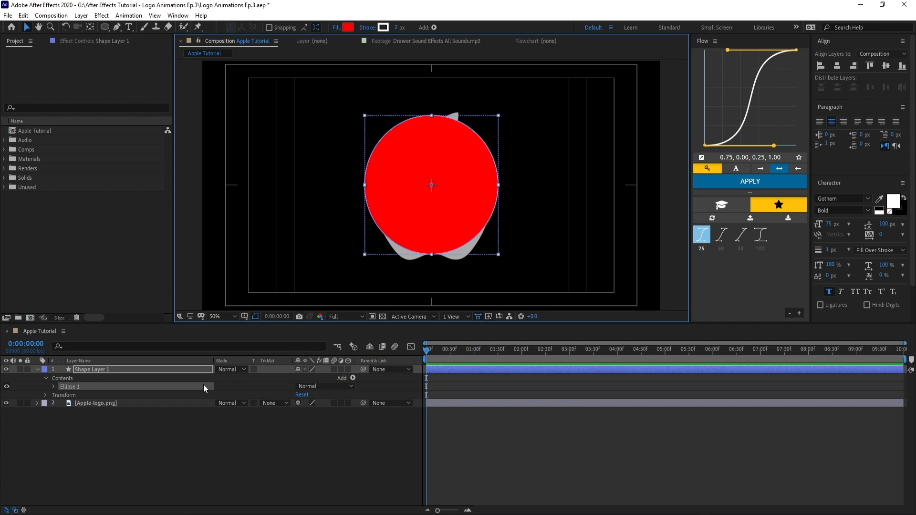
pyautogui.press('v')
# Set the ellipse shape layer's opacity to 43% so the logo shows through.
pyautogui.press('t')
pyautogui.moveTo(303, 379); pyautogui.dragTo(279, 384)
pyautogui.click(157, 406)
# Delete the ellipse's stroke and convert Ellipse Path 1 to a Bezier path.
pyautogui.click(38, 369)
pyautogui.click(38, 369)
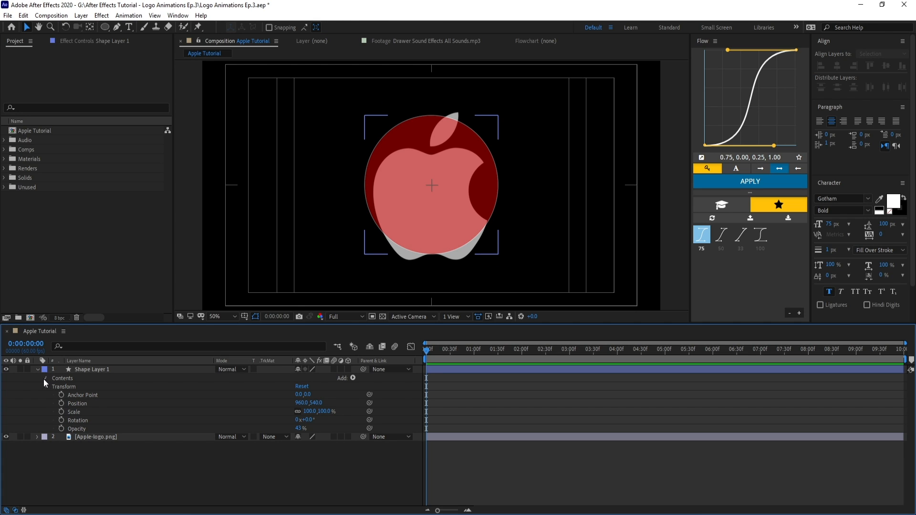
pyautogui.click(43, 379)
pyautogui.click(54, 387)
pyautogui.click(81, 404)
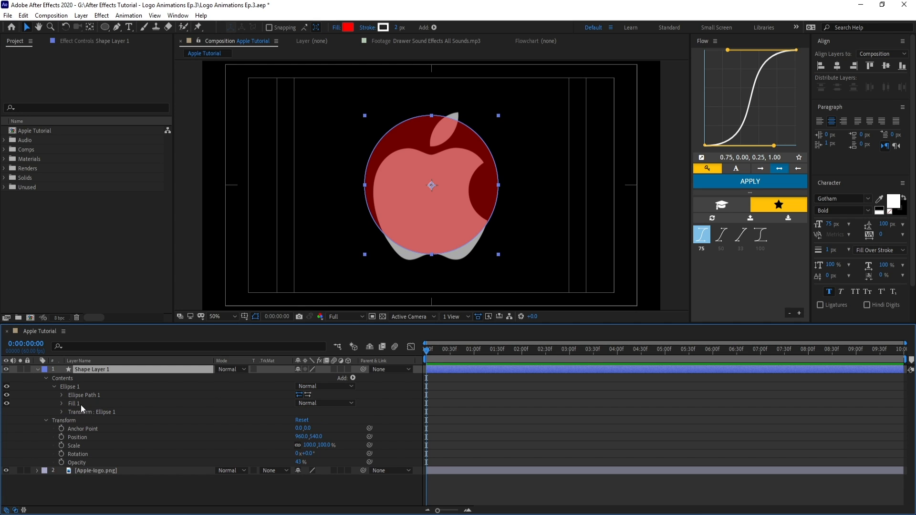
pyautogui.rightClick(80, 395)
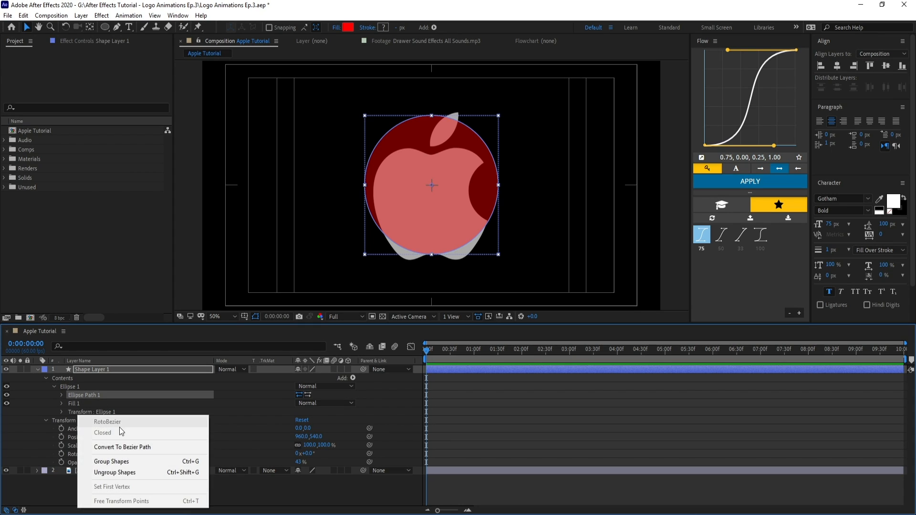
pyautogui.click(121, 448)
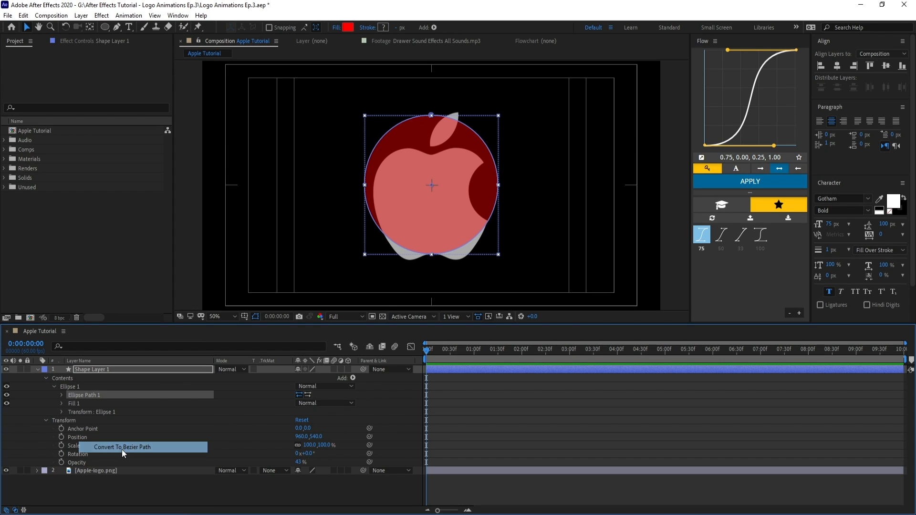
# Move the ellipse path down over the apple's body and scale it to match the logo's width.
pyautogui.doubleClick(431, 116)
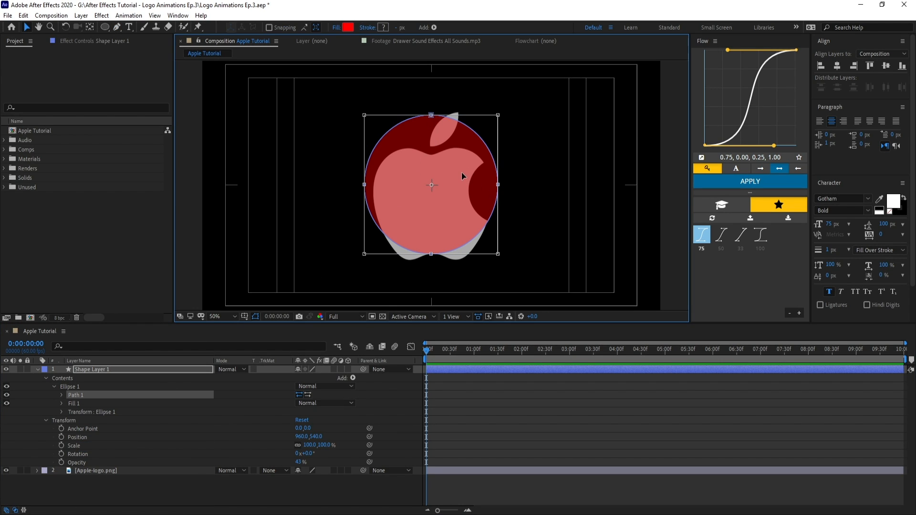
pyautogui.moveTo(461, 173); pyautogui.dragTo(463, 185)
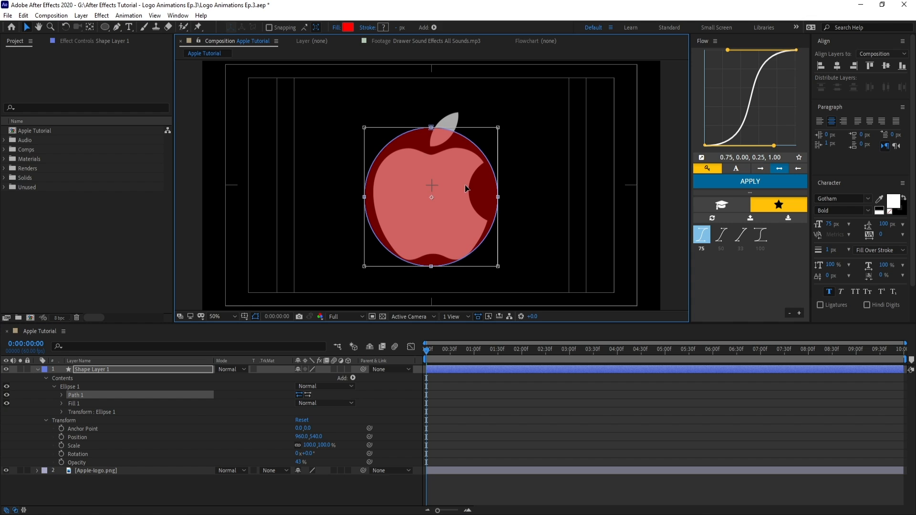
pyautogui.scroll(2, 456, 263)
pyautogui.scroll(-2, 420, 234)
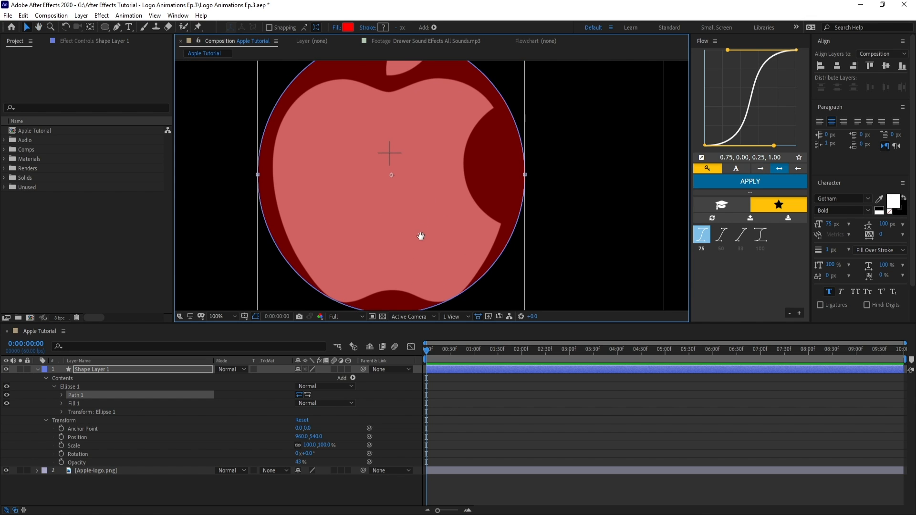
pyautogui.scroll(-2, 502, 134)
pyautogui.moveTo(478, 111); pyautogui.dragTo(477, 116)
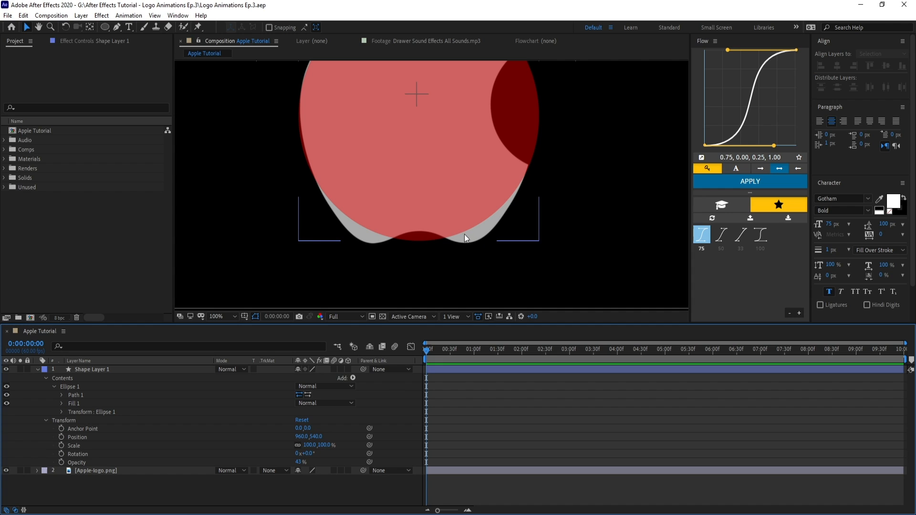
# Add two vertices to the ellipse path, one on each side of its bottom vertex, with the Pen tool.
pyautogui.moveTo(452, 224); pyautogui.dragTo(453, 173)
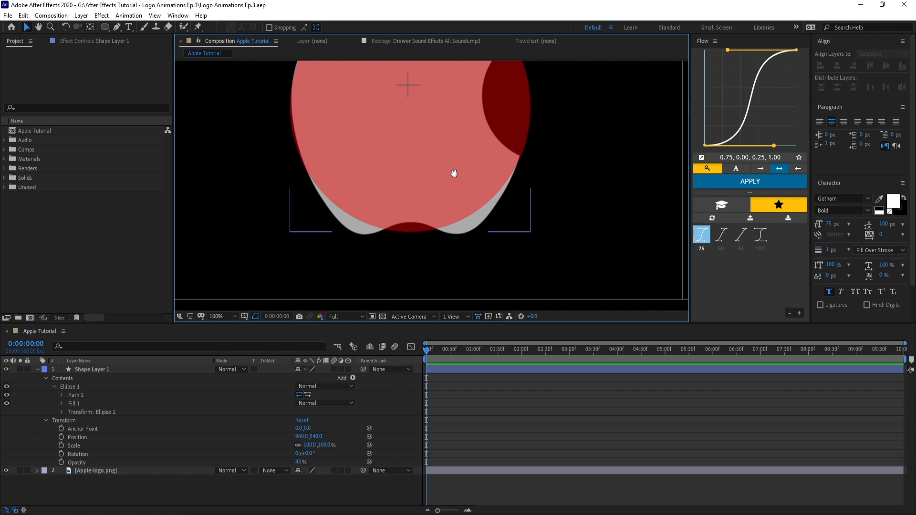
pyautogui.click(399, 215)
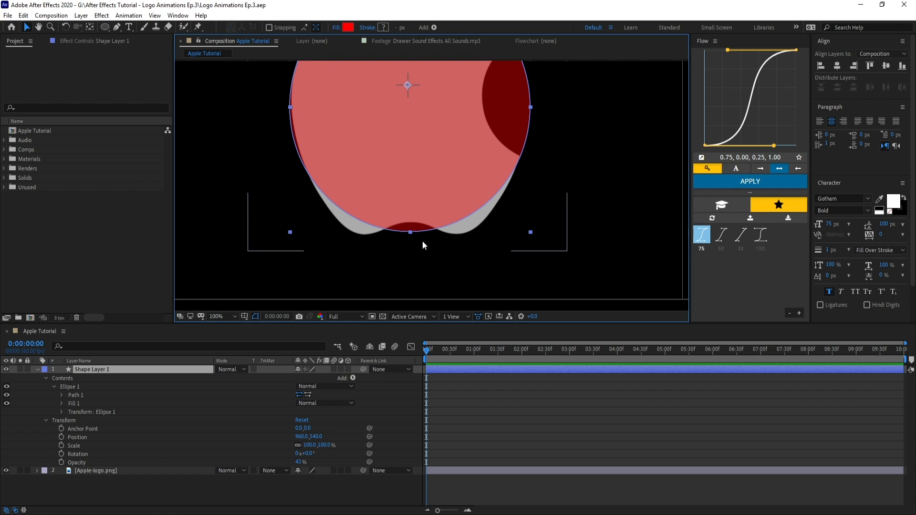
pyautogui.press('g')
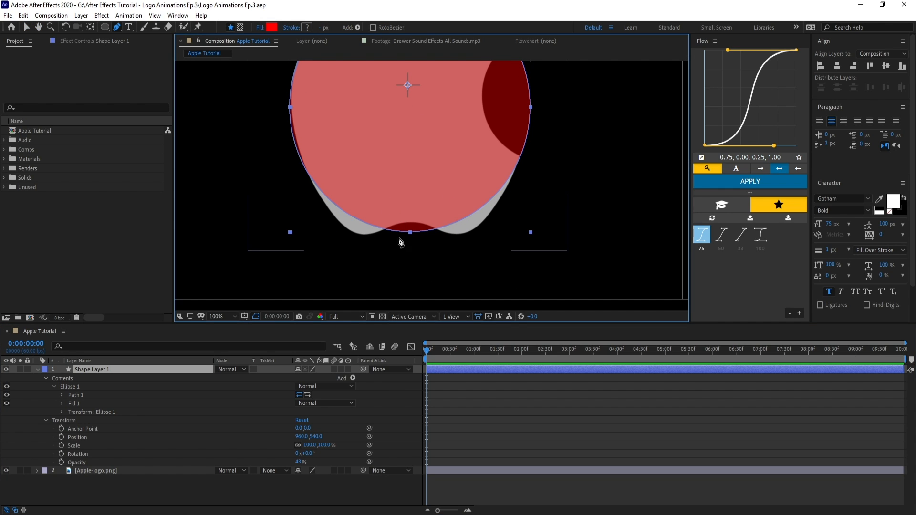
pyautogui.click(360, 220)
pyautogui.click(462, 221)
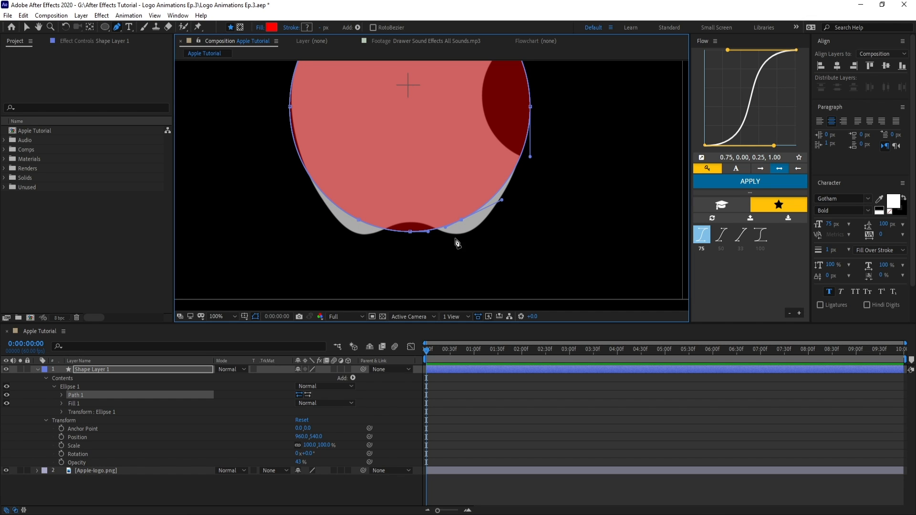
# Raise the path's bottom centre vertex to the notch at the base of the Apple logo.
pyautogui.press('v')
pyautogui.click(410, 232)
pyautogui.hotkey('shift', 'Up')
pyautogui.hotkey('shift', 'Up')
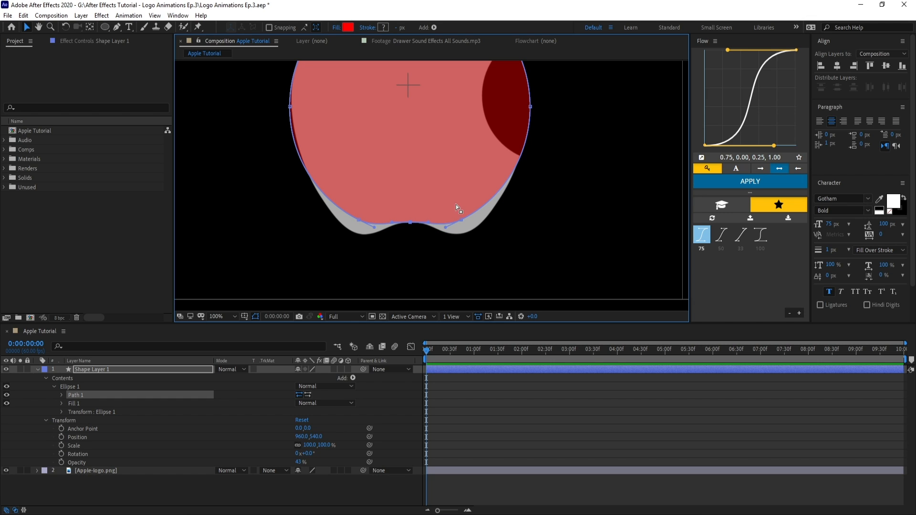
# Lower the two added bottom vertices together to form the apple's two bottom lobes.
pyautogui.moveTo(336, 212); pyautogui.dragTo(364, 244)
pyautogui.moveTo(451, 211); pyautogui.dragTo(488, 251)
pyautogui.hotkey('shift', 'Down')
pyautogui.hotkey('shift', 'Down')
pyautogui.press('Down')
pyautogui.press('Down')
pyautogui.press('Down')
pyautogui.press('Down')
pyautogui.press('Down')
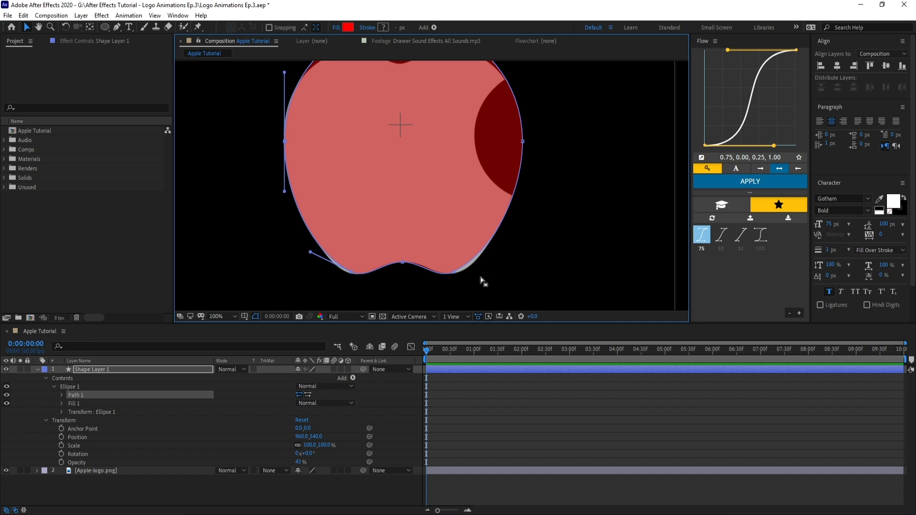
# Shift the two lower lobe vertices outward, away from each other, to match the logo's bottom curves.
pyautogui.moveTo(438, 254); pyautogui.dragTo(476, 308)
pyautogui.hotkey('shift', 'Right')
pyautogui.moveTo(365, 254); pyautogui.dragTo(336, 291)
pyautogui.press('Left')
pyautogui.press('Left')
pyautogui.press('Left')
pyautogui.press('Left')
pyautogui.press('Left')
pyautogui.press('Left')
pyautogui.press('Left')
pyautogui.press('Left')
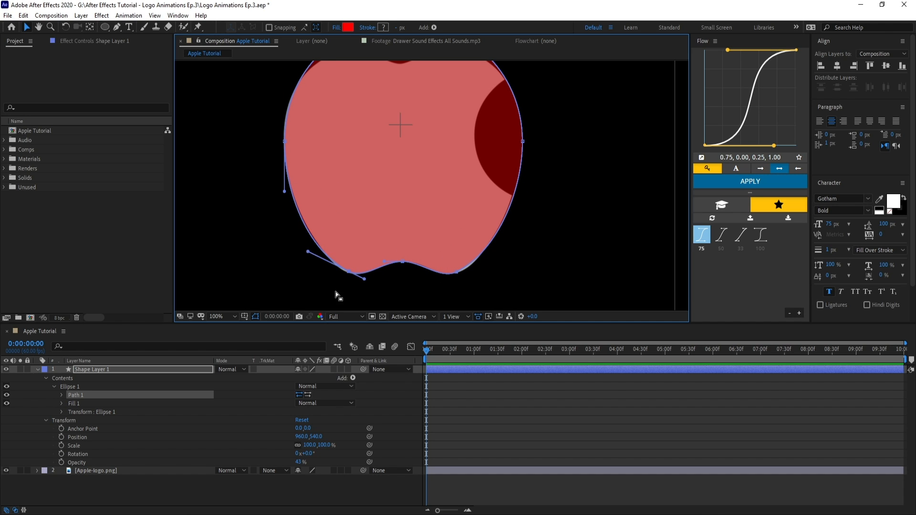
pyautogui.click(459, 272)
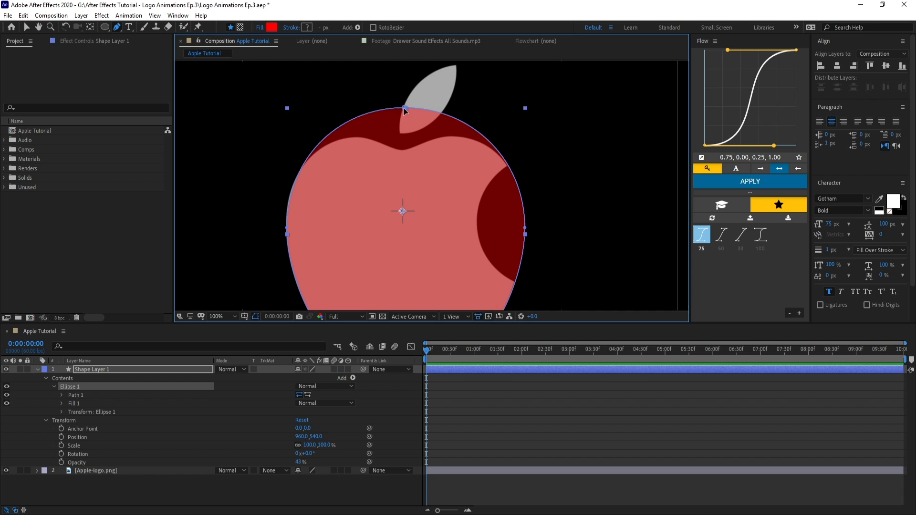
# Lower the path's top centre vertex to the dip at the top of the apple's body.
pyautogui.click(406, 110)
pyautogui.press('v')
pyautogui.moveTo(405, 111); pyautogui.dragTo(402, 150)
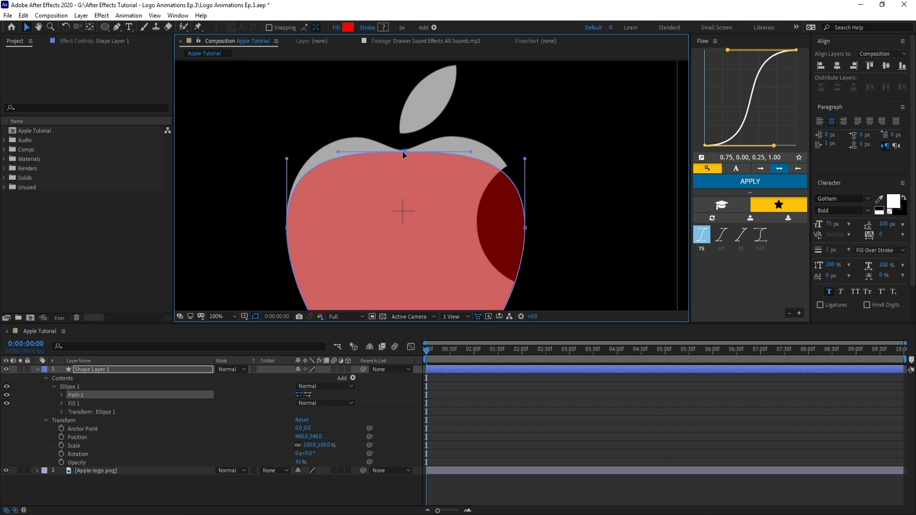
# Add two vertices to the path, one on each side of its top centre vertex.
pyautogui.press('g')
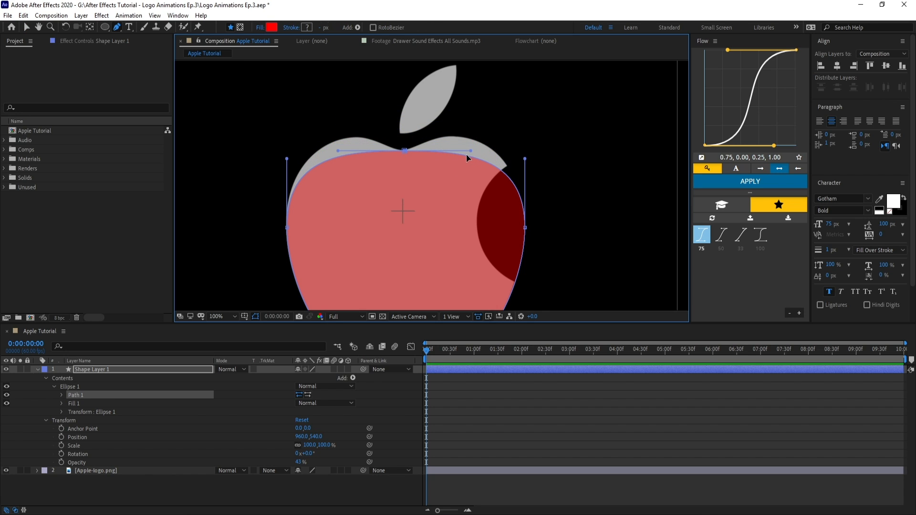
pyautogui.click(456, 153)
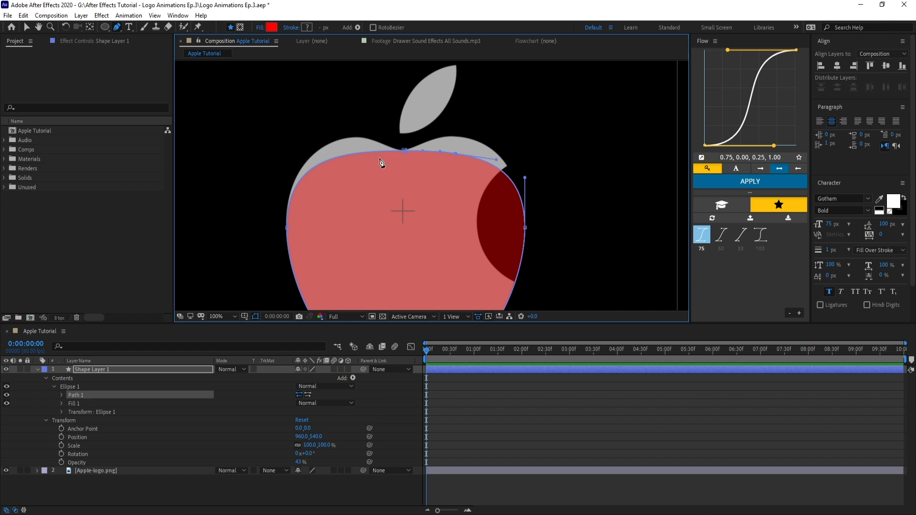
pyautogui.click(353, 154)
pyautogui.press('v')
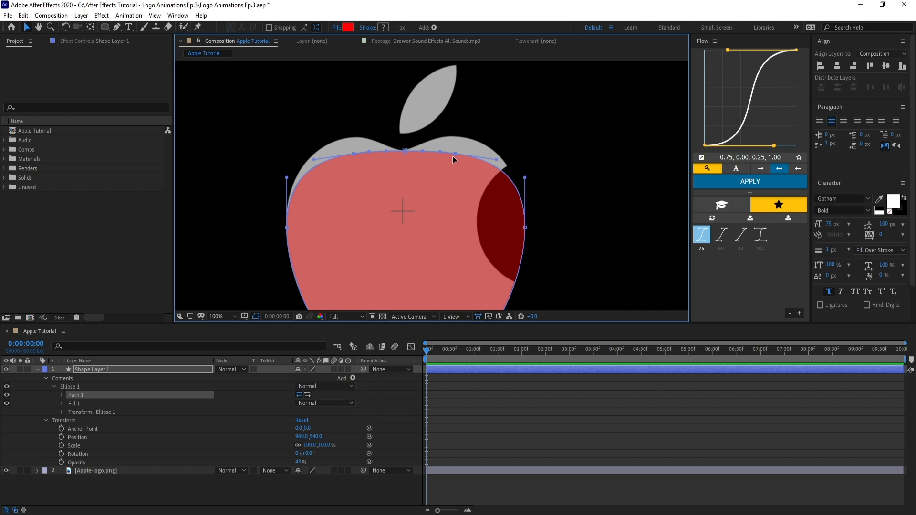
# Raise the two added top vertices to the logo's upper lobes and lengthen the right side vertex's upper curve handle to match the outline.
pyautogui.moveTo(452, 155); pyautogui.dragTo(451, 138)
pyautogui.click(421, 153)
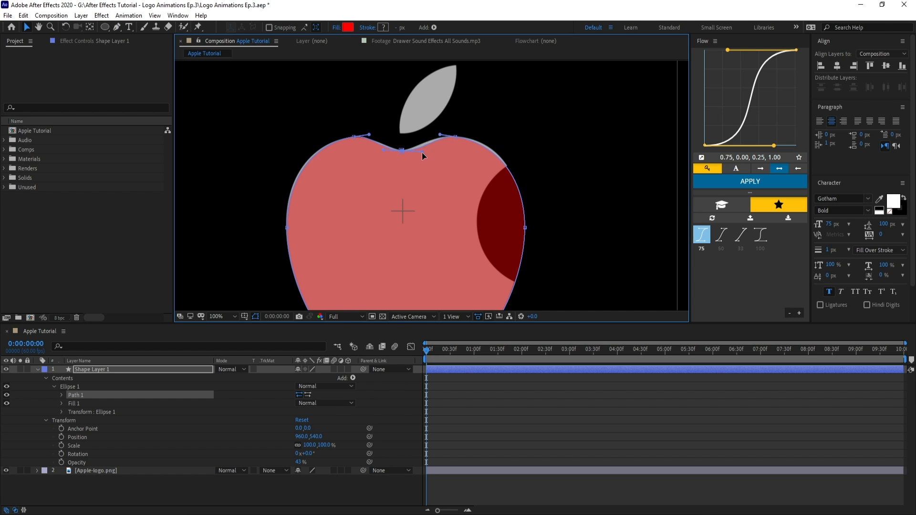
pyautogui.click(524, 227)
pyautogui.moveTo(509, 227); pyautogui.dragTo(298, 135)
pyautogui.scroll(1, 439, 196)
pyautogui.click(494, 257)
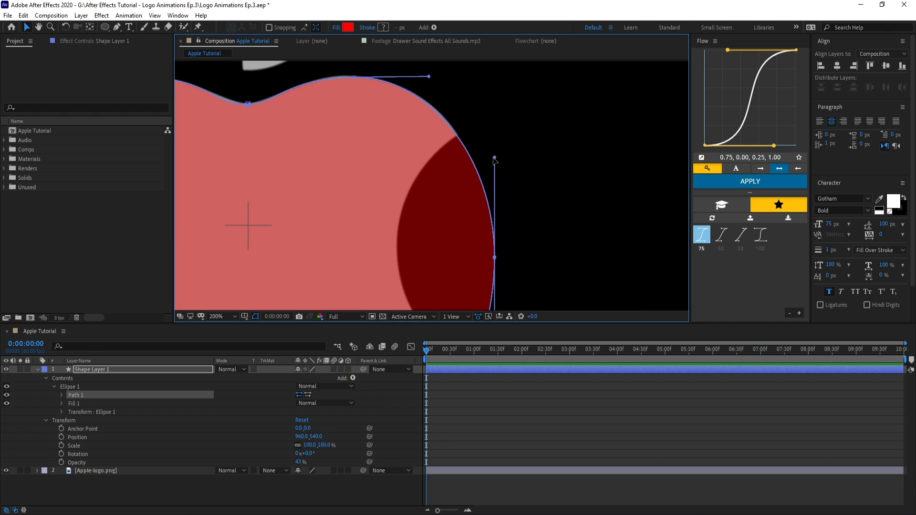
pyautogui.moveTo(494, 158); pyautogui.dragTo(494, 153)
pyautogui.moveTo(500, 283); pyautogui.dragTo(476, 174)
pyautogui.scroll(-1, 476, 175)
pyautogui.click(488, 414)
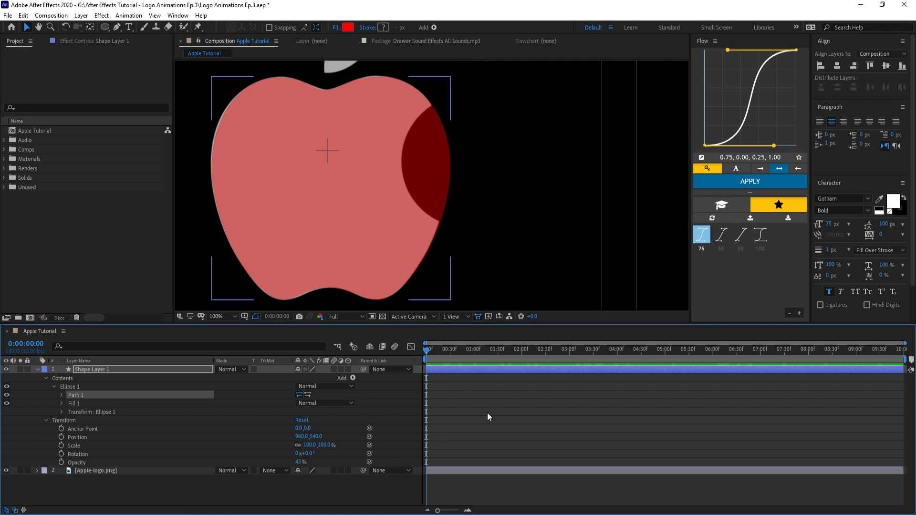
pyautogui.moveTo(337, 177); pyautogui.dragTo(415, 157)
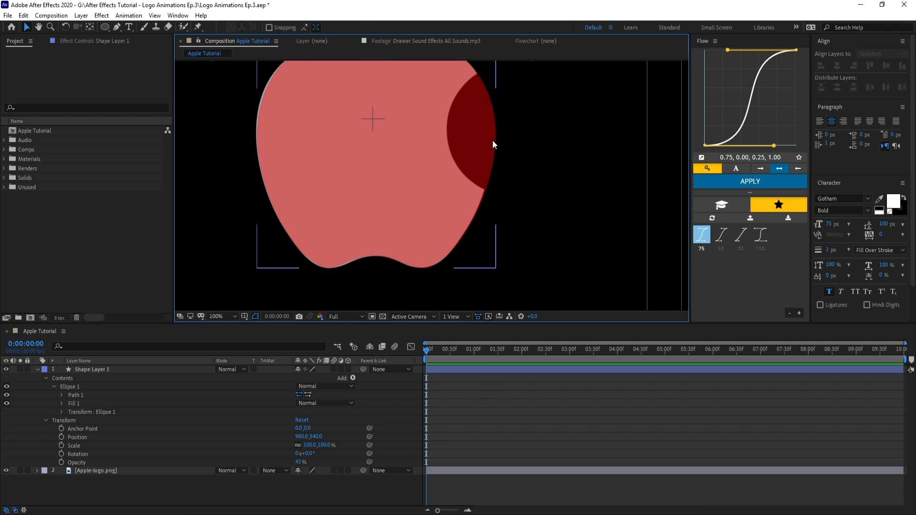
pyautogui.scroll(-1, 489, 165)
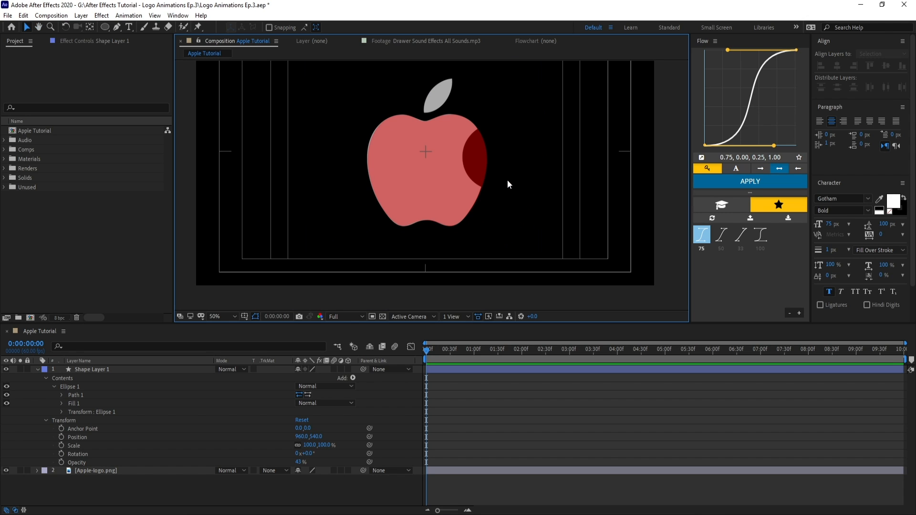
pyautogui.click(488, 409)
pyautogui.click(479, 376)
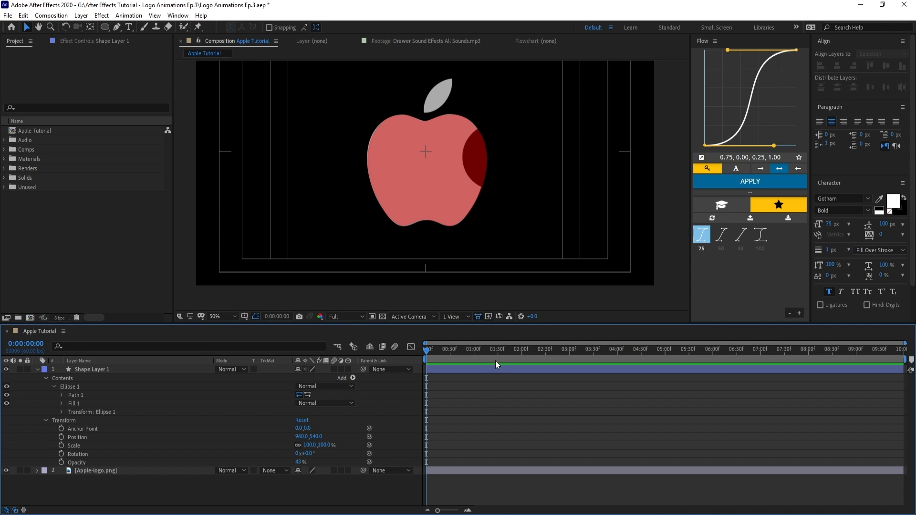
pyautogui.click(494, 368)
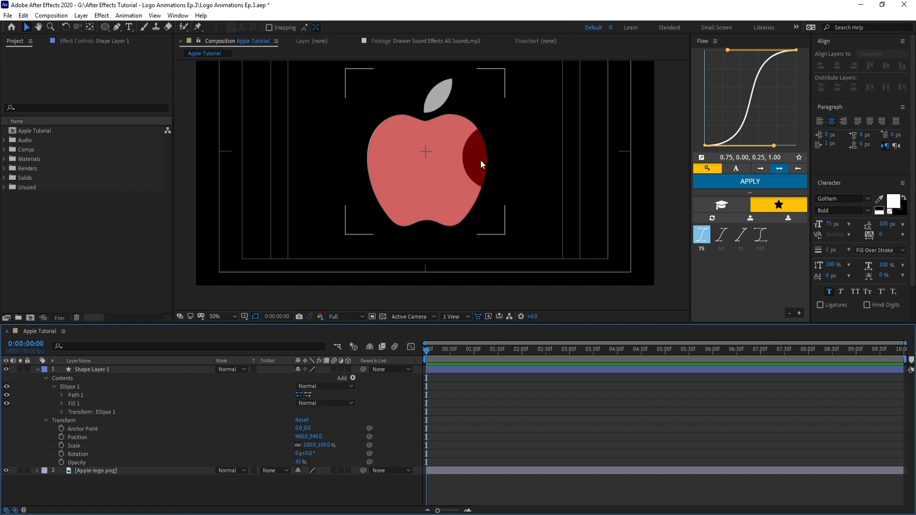
pyautogui.click(490, 258)
pyautogui.click(484, 172)
pyautogui.moveTo(426, 153); pyautogui.dragTo(421, 180)
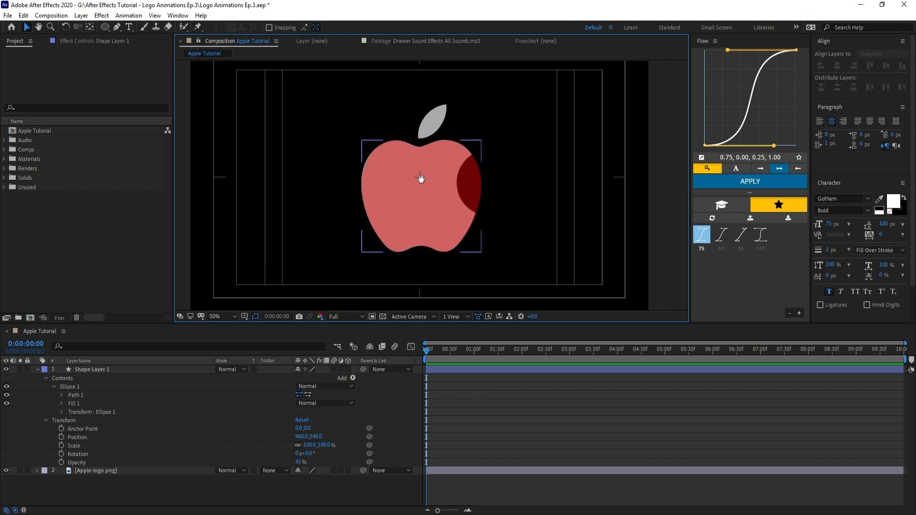
# Draw an ellipse on a new shape layer spanning the reference leaf from its upper tip to its lower tip.
pyautogui.click(470, 376)
pyautogui.scroll(1, 451, 182)
pyautogui.moveTo(435, 137); pyautogui.dragTo(425, 219)
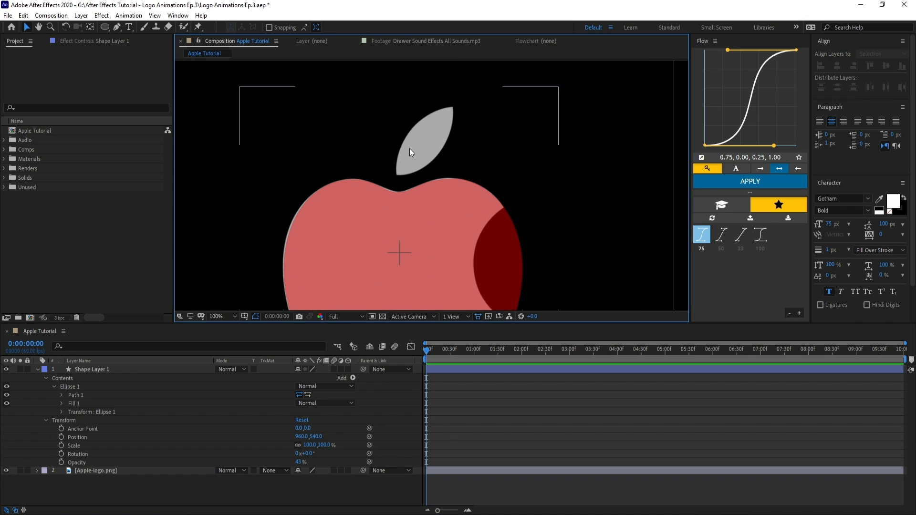
pyautogui.scroll(1, 409, 148)
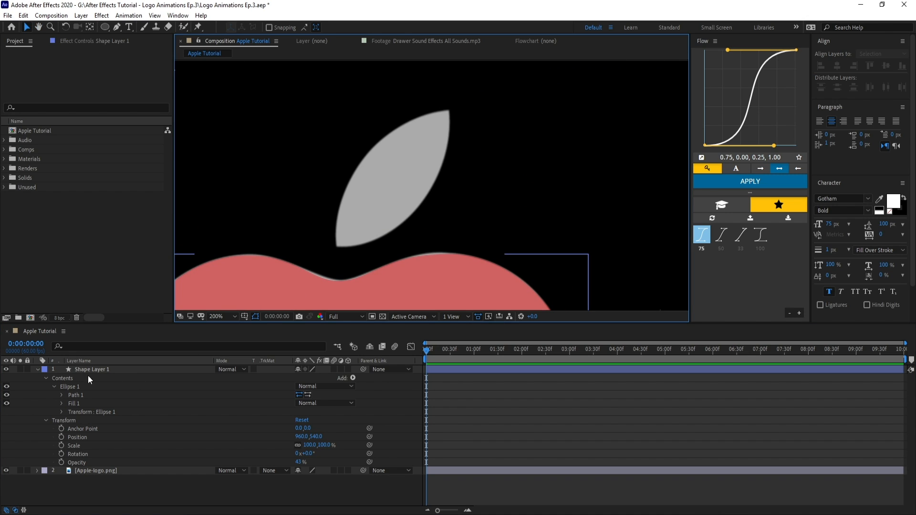
pyautogui.click(105, 26)
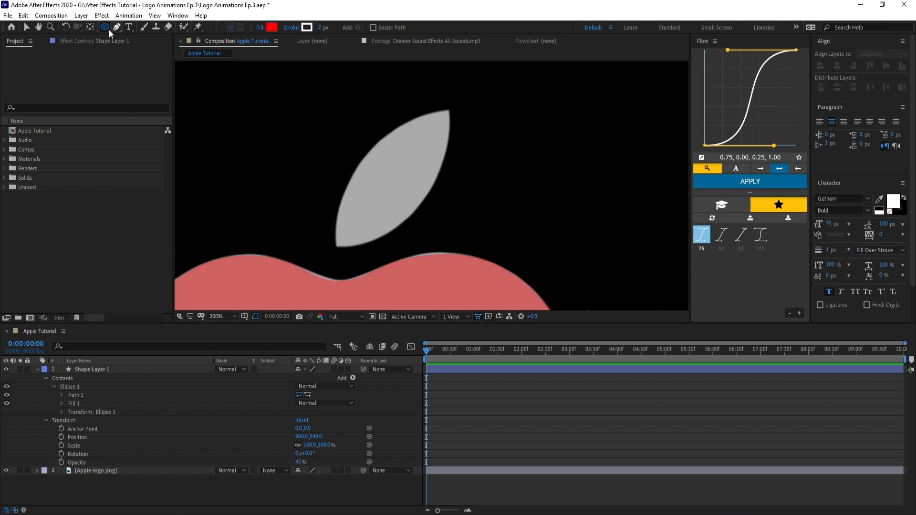
pyautogui.moveTo(449, 108); pyautogui.dragTo(337, 247)
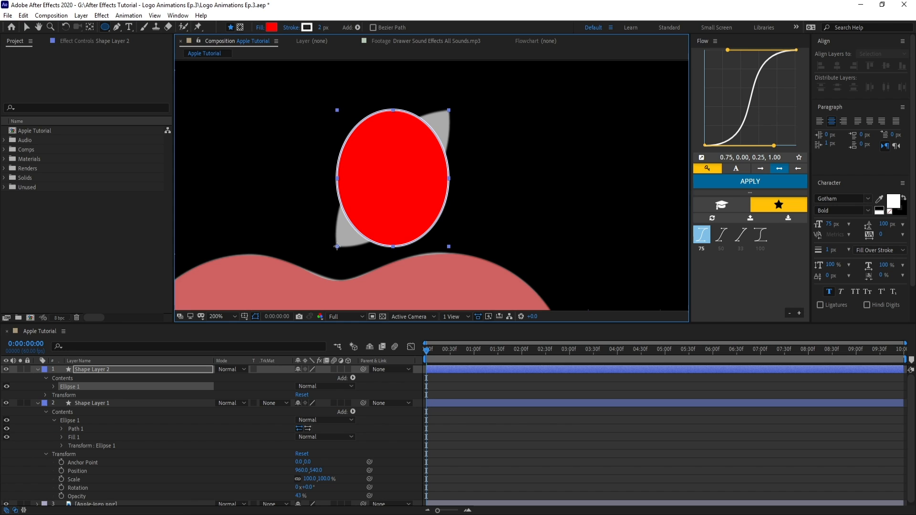
# Convert the new ellipse to a Bezier path and delete its stroke.
pyautogui.click(53, 386)
pyautogui.rightClick(84, 396)
pyautogui.click(119, 448)
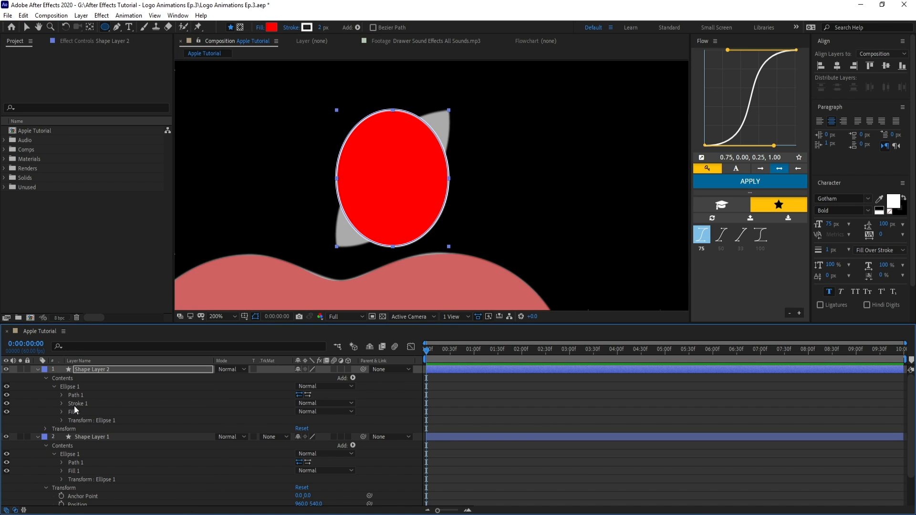
pyautogui.click(78, 404)
pyautogui.press('Delete')
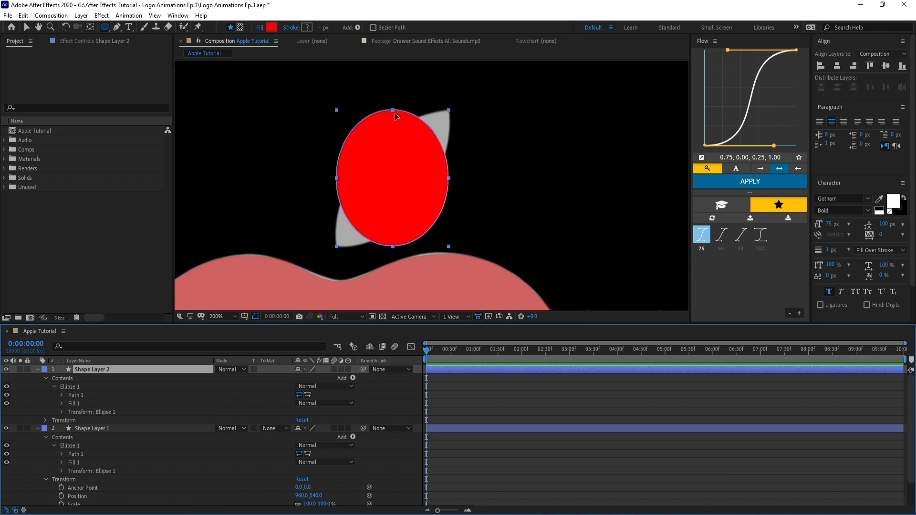
# Rotate and stretch the ellipse path so its two end vertices sit on the reference leaf's tips.
pyautogui.press('v')
pyautogui.doubleClick(394, 113)
pyautogui.moveTo(469, 143); pyautogui.dragTo(477, 191)
pyautogui.moveTo(435, 127)
pyautogui.mouseDown()
pyautogui.moveTo(447, 111)
pyautogui.moveTo(442, 126)
pyautogui.mouseUp()
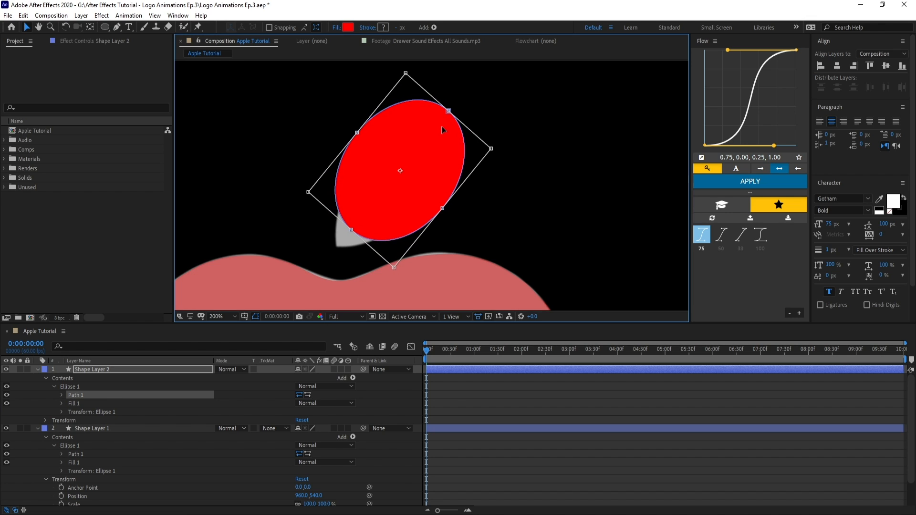
pyautogui.moveTo(351, 230); pyautogui.dragTo(340, 248)
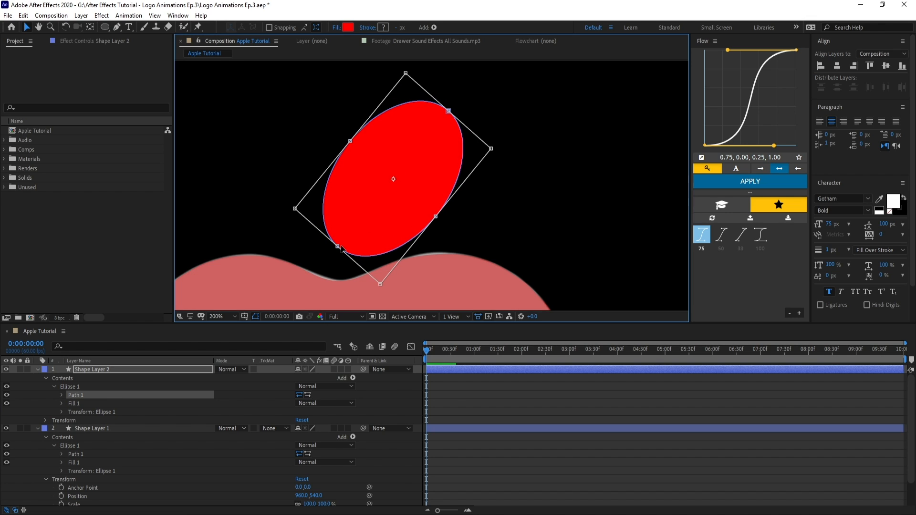
# Set the leaf shape layer's opacity to 39% and delete the ellipse path's two side vertices.
pyautogui.press('t')
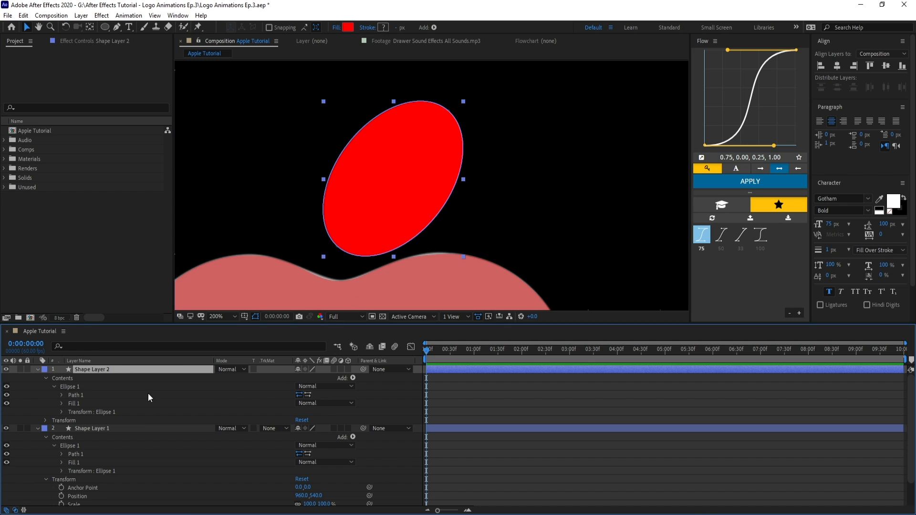
pyautogui.moveTo(296, 378); pyautogui.dragTo(275, 384)
pyautogui.press('g')
pyautogui.click(448, 111)
pyautogui.press('v')
pyautogui.click(350, 141)
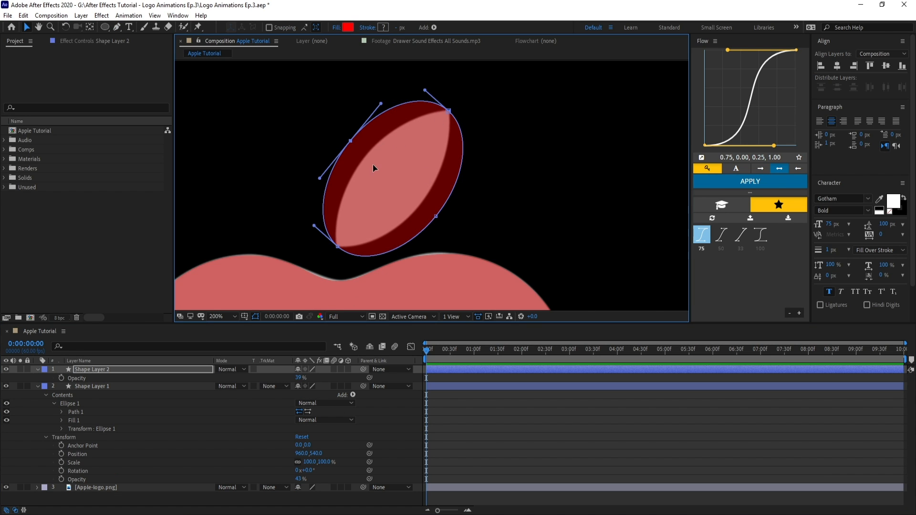
pyautogui.press('Delete')
pyautogui.click(436, 217)
pyautogui.press('Delete')
# Reshape the curve handles at both tip vertices so the path follows the edges of the reference leaf.
pyautogui.click(448, 111)
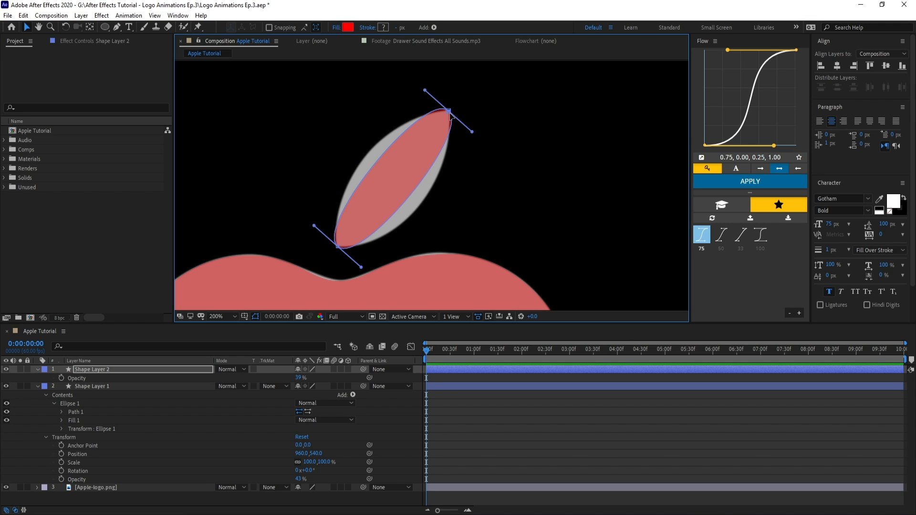
pyautogui.press('g')
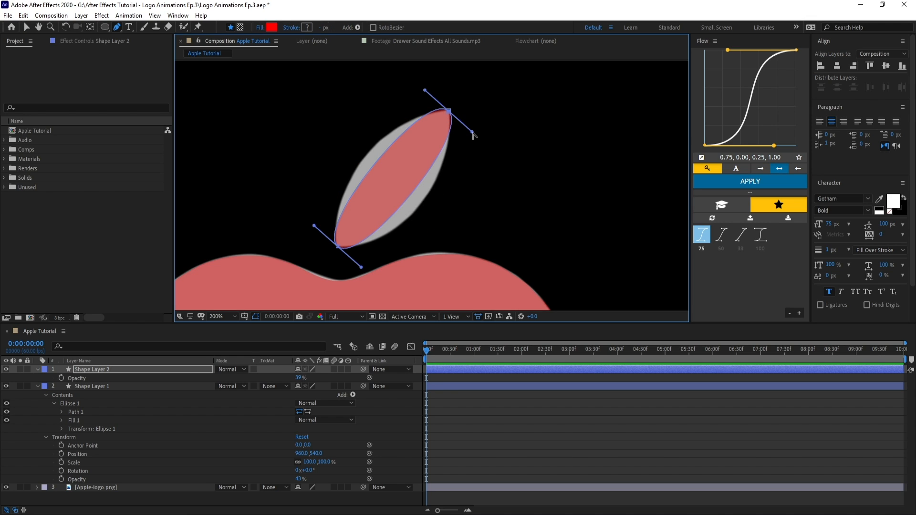
pyautogui.moveTo(472, 132); pyautogui.dragTo(457, 183)
pyautogui.moveTo(361, 267); pyautogui.dragTo(395, 251)
pyautogui.moveTo(457, 183); pyautogui.dragTo(458, 184)
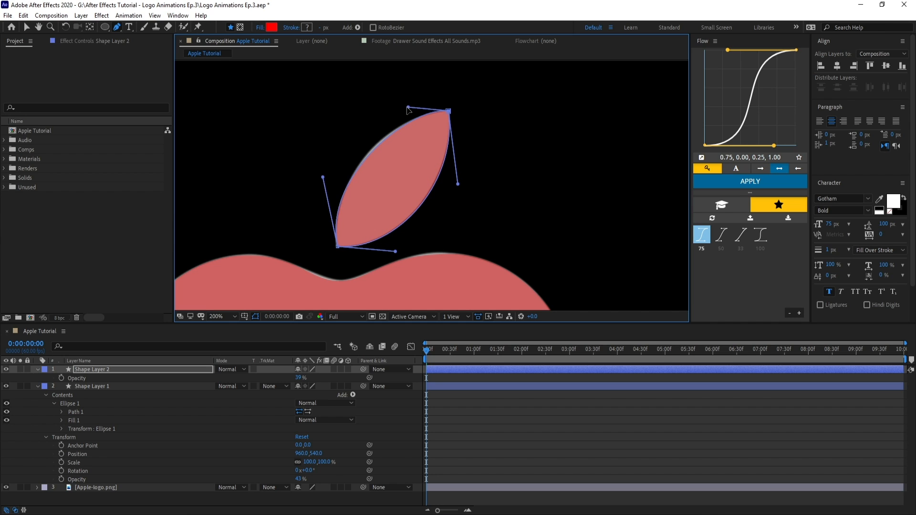
pyautogui.press(',')
pyautogui.press('v')
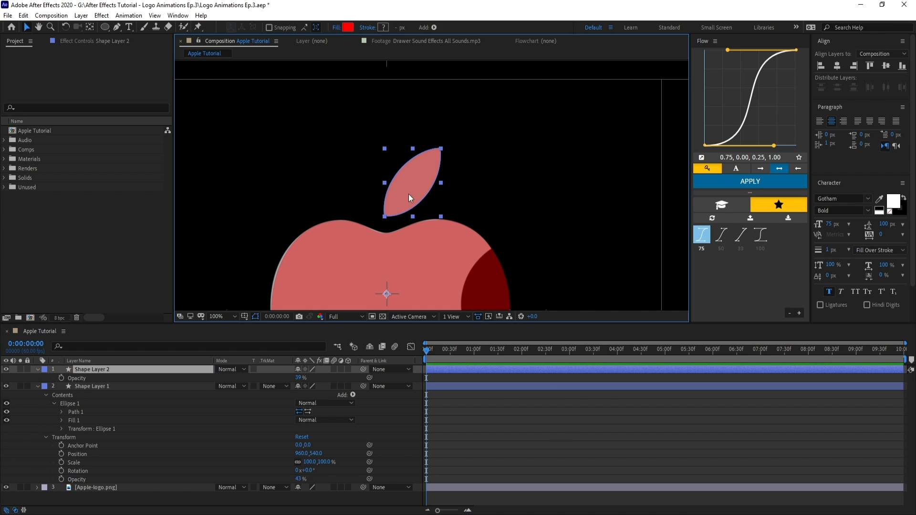
# Rename the leaf's shape layer as Leaf and the apple's shape layer as Apple Body.
pyautogui.moveTo(423, 217); pyautogui.dragTo(403, 166)
pyautogui.scroll(-1, 402, 167)
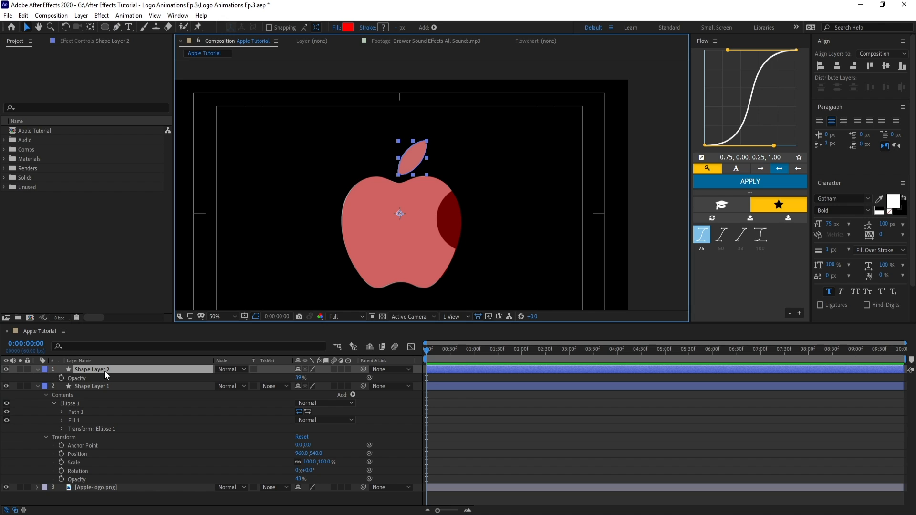
pyautogui.press('Return')
pyautogui.write('Leaf')
pyautogui.press('Return')
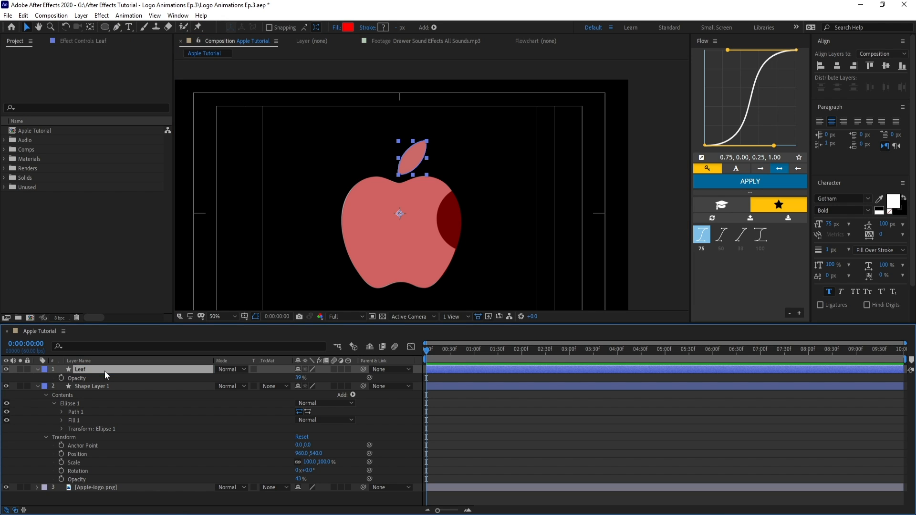
pyautogui.click(78, 386)
pyautogui.press('Return')
pyautogui.write('Apple Body')
pyautogui.press('Return')
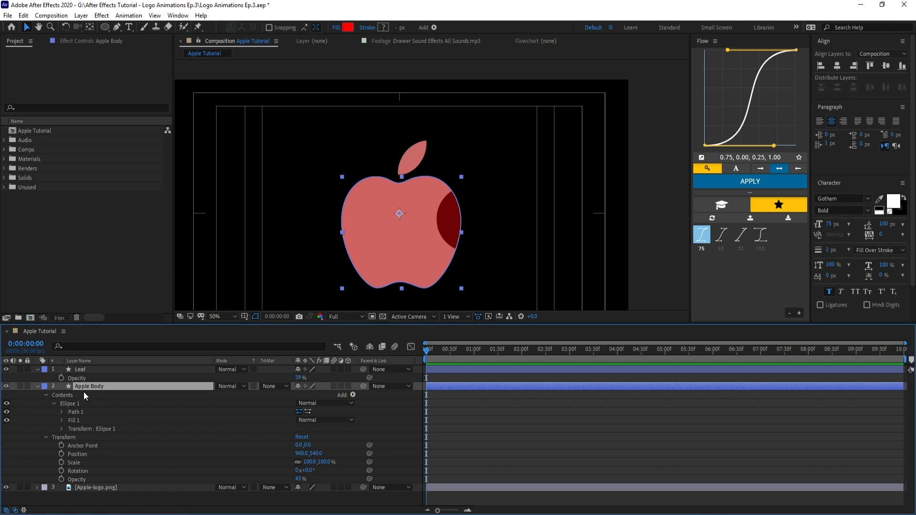
# Set the opacity of the Leaf and Apple Body layers to 100% and hide the Apple-logo.png reference layer.
pyautogui.press('t')
pyautogui.keyDown('shift'); pyautogui.click(103, 370); pyautogui.keyUp('shift')
pyautogui.moveTo(298, 378); pyautogui.dragTo(432, 417)
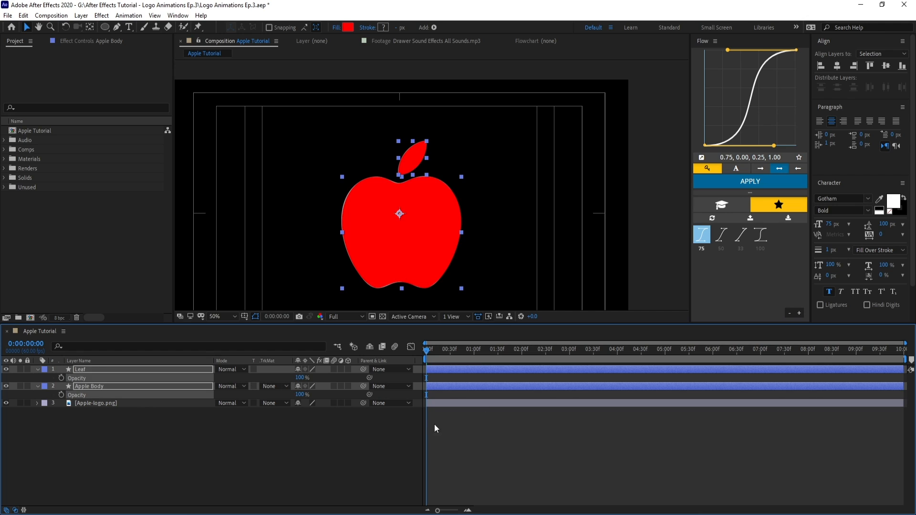
pyautogui.click(434, 424)
pyautogui.click(6, 404)
pyautogui.moveTo(486, 283); pyautogui.dragTo(477, 238)
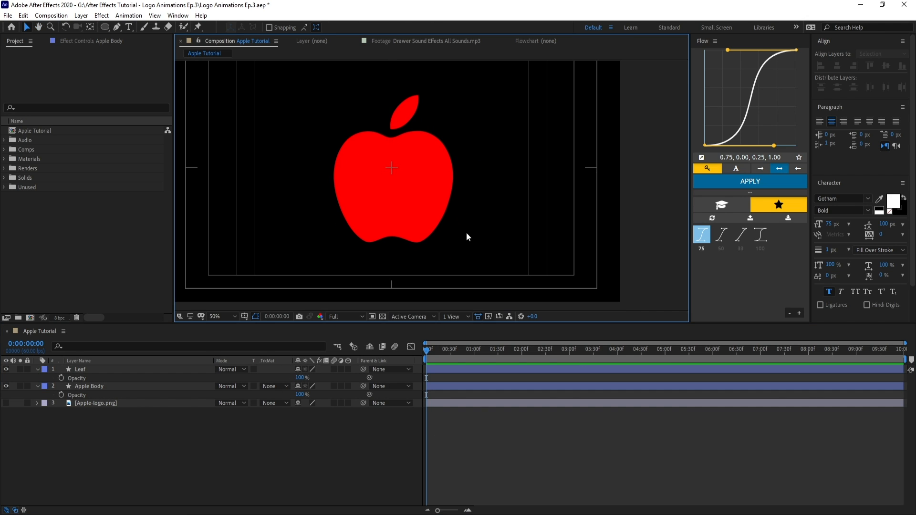
pyautogui.scroll(-2, 437, 214)
pyautogui.scroll(2, 433, 205)
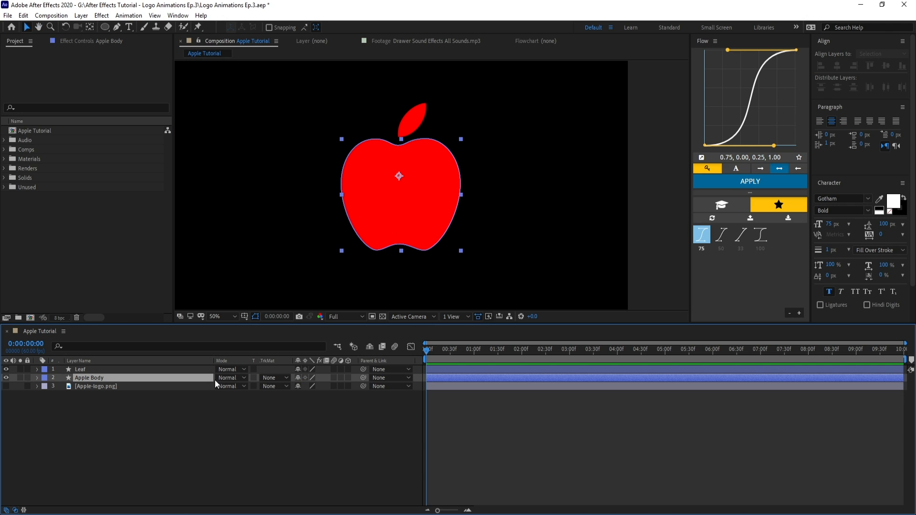
pyautogui.press('s')
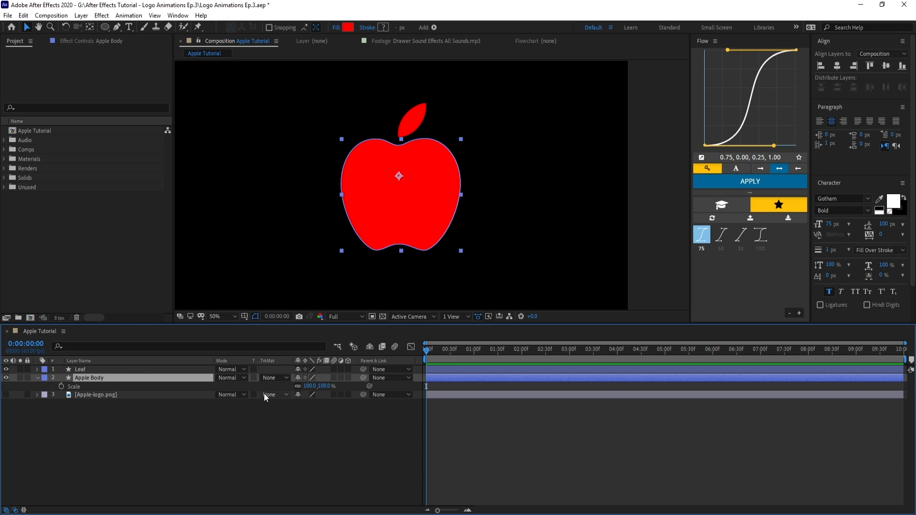
pyautogui.moveTo(317, 387); pyautogui.dragTo(455, 386)
pyautogui.moveTo(556, 201); pyautogui.dragTo(465, 281)
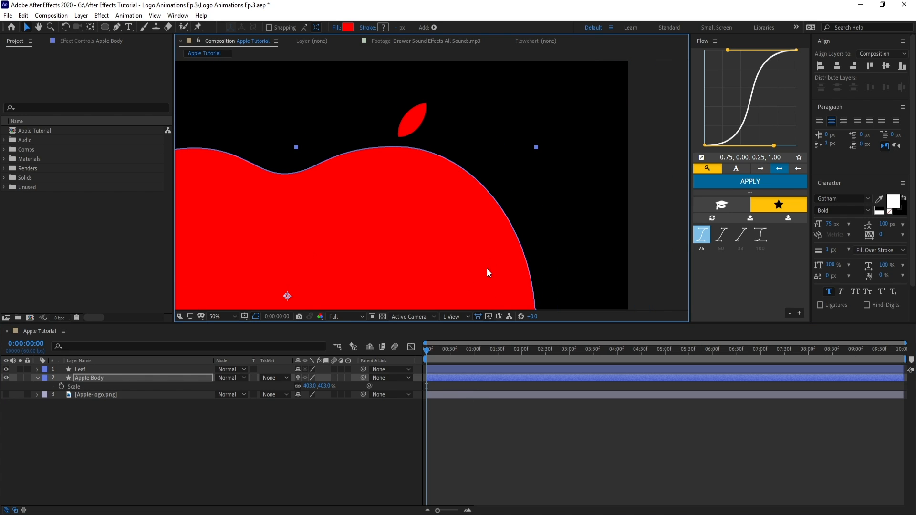
pyautogui.click(523, 429)
pyautogui.hotkey('ctrl', 'z')
pyautogui.hotkey('ctrl', 'z')
pyautogui.hotkey('ctrl', 'z')
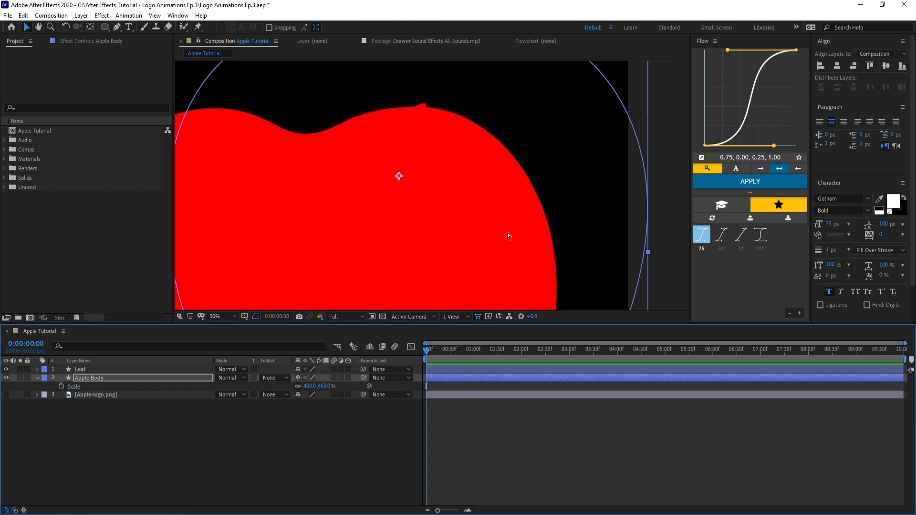
pyautogui.press('s')
pyautogui.click(550, 439)
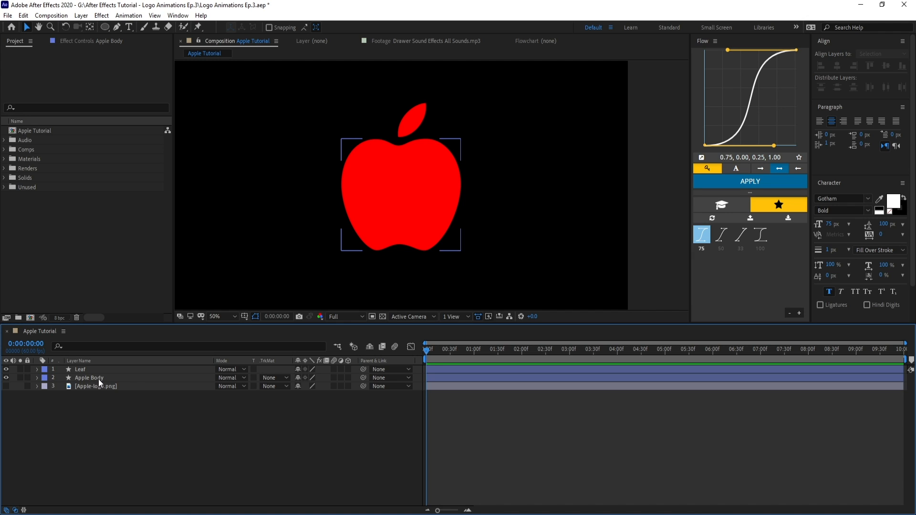
# Apply the Shatter effect to the Apple Body layer, set its View to Rendered and preview the start of the animation.
pyautogui.click(115, 378)
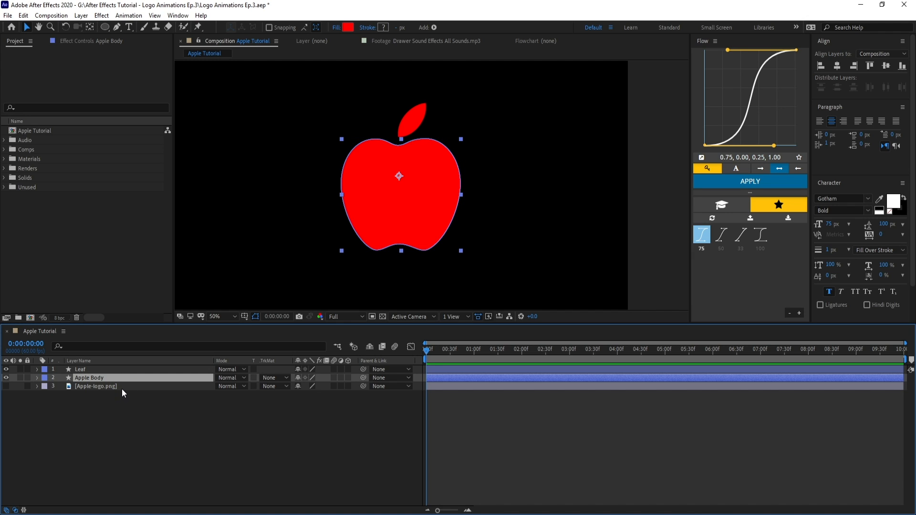
pyautogui.hotkey('ctrl', 'space')
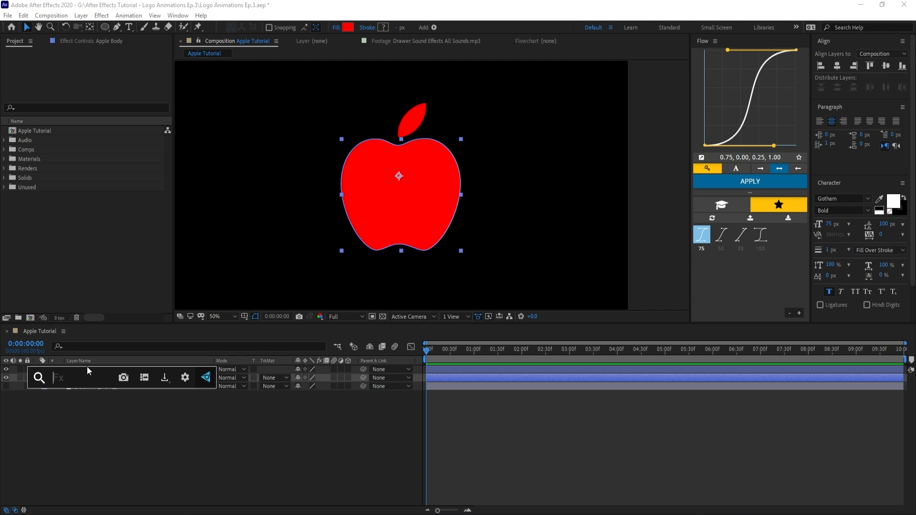
pyautogui.write('shatte')
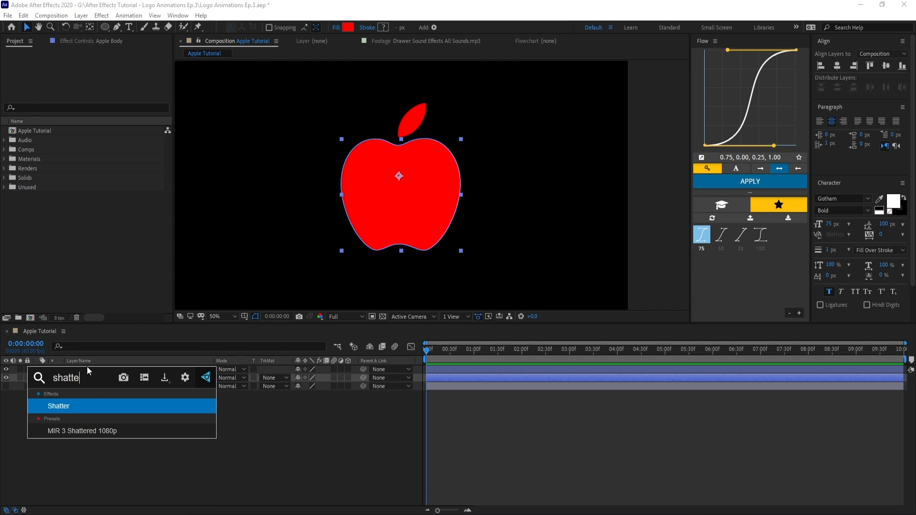
pyautogui.press('Return')
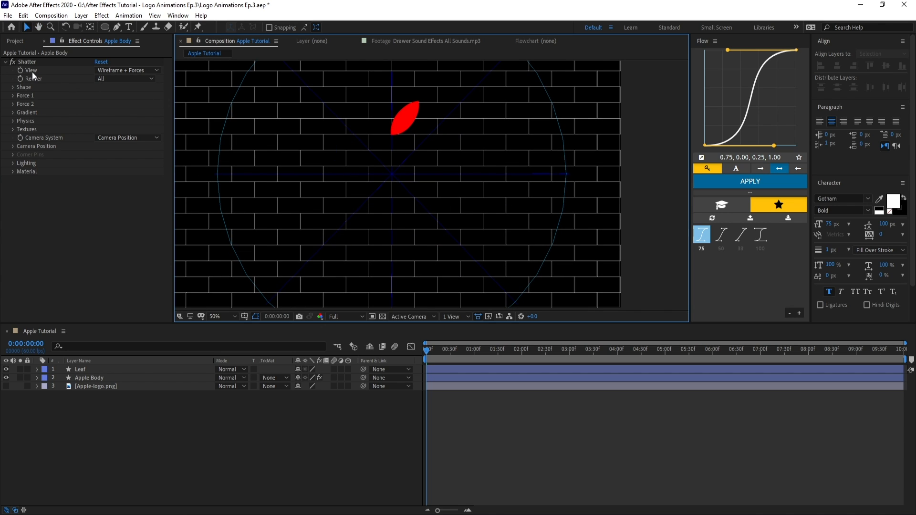
pyautogui.click(117, 70)
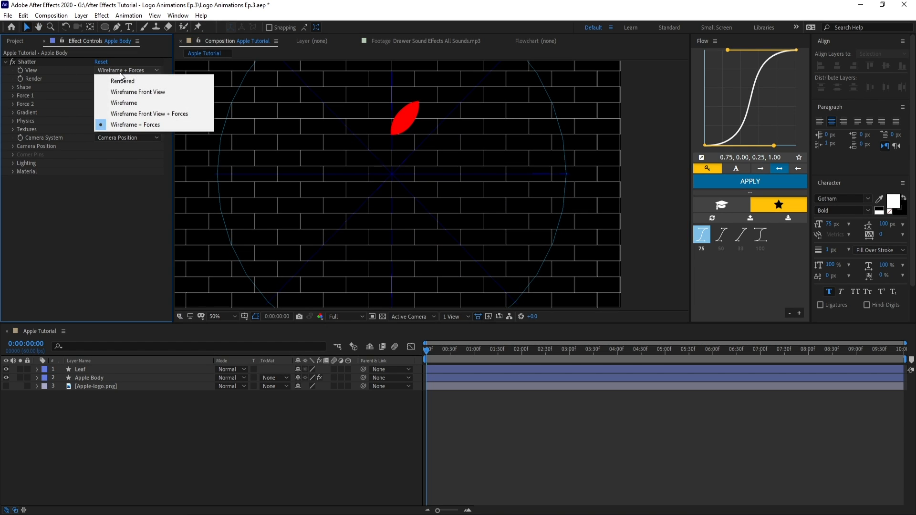
pyautogui.click(129, 81)
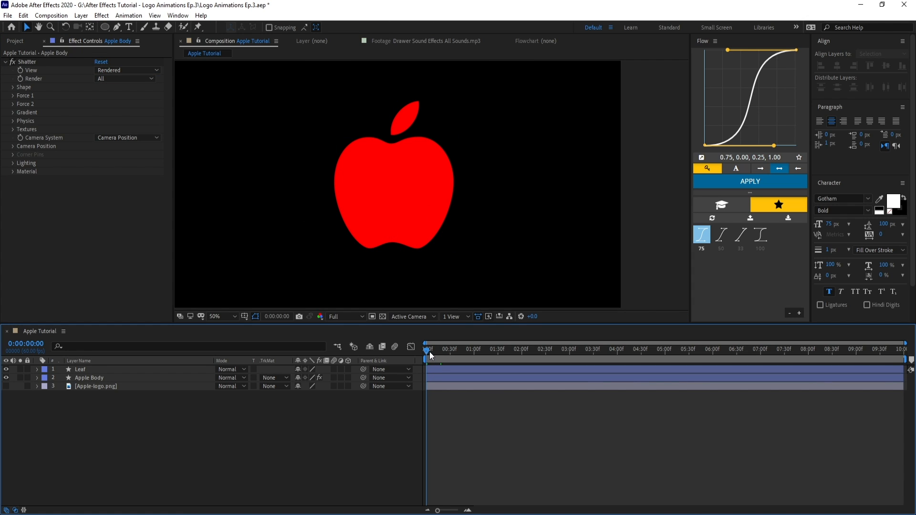
pyautogui.moveTo(429, 351)
pyautogui.mouseDown()
pyautogui.moveTo(466, 354)
pyautogui.moveTo(420, 354)
pyautogui.moveTo(453, 361)
pyautogui.moveTo(422, 367)
pyautogui.mouseUp()
# Set the Shatter shape pattern to Custom, using the Apple Body layer's Source as the custom shatter map.
pyautogui.click(12, 87)
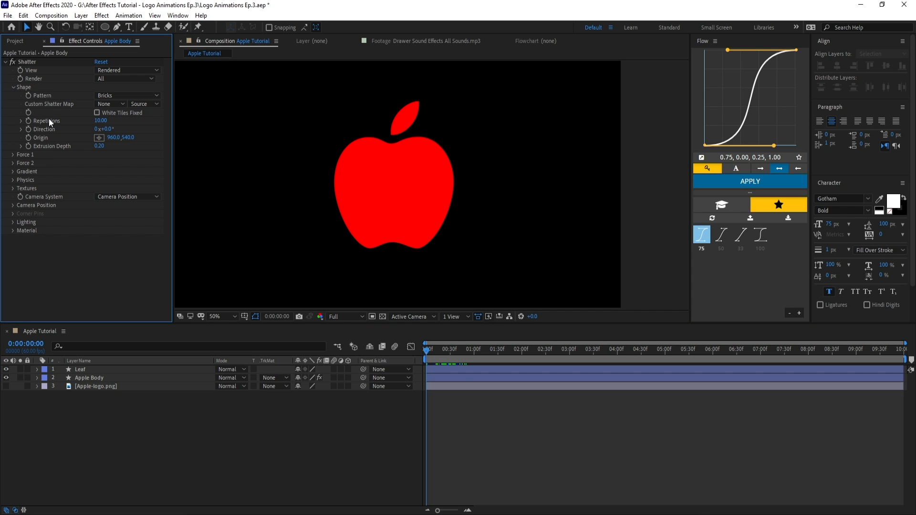
pyautogui.click(113, 95)
pyautogui.click(119, 106)
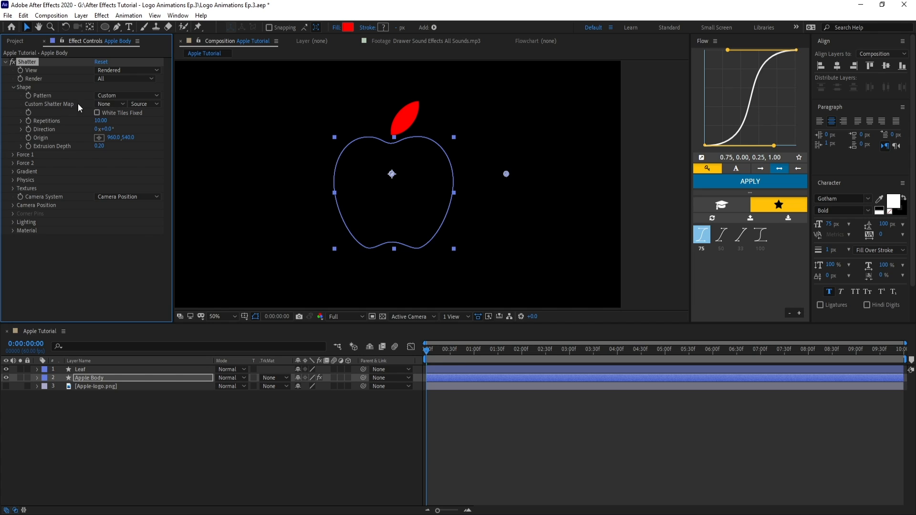
pyautogui.click(104, 104)
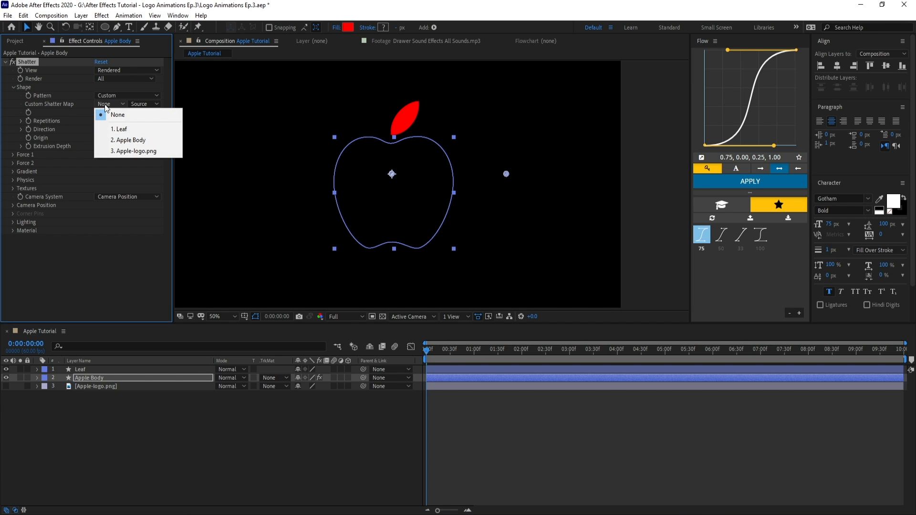
pyautogui.click(133, 142)
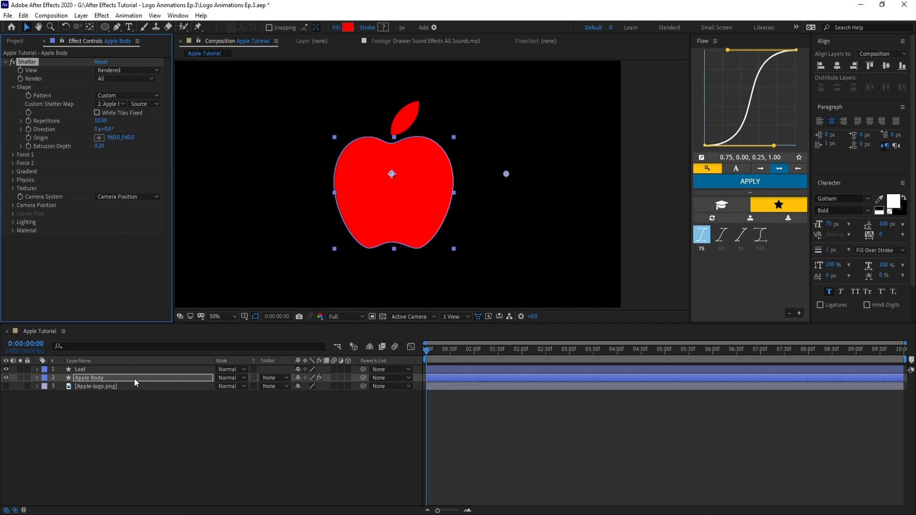
pyautogui.click(137, 104)
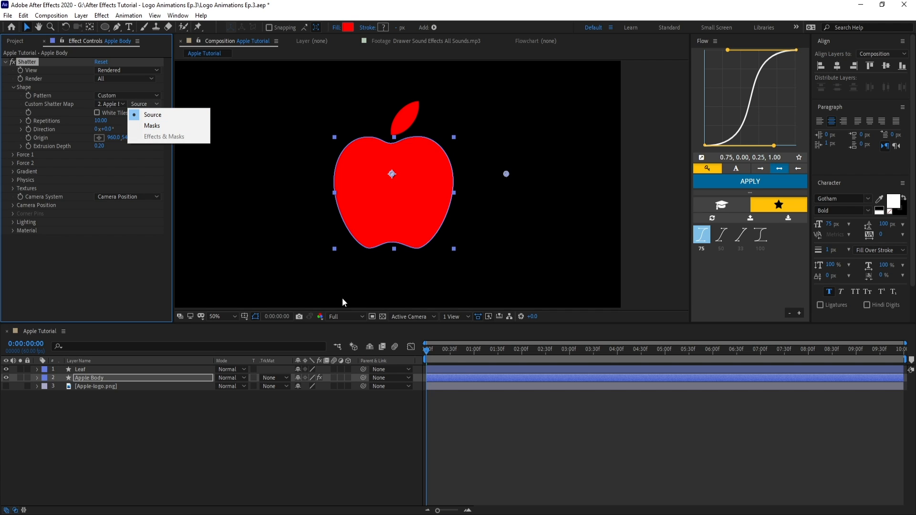
pyautogui.click(139, 115)
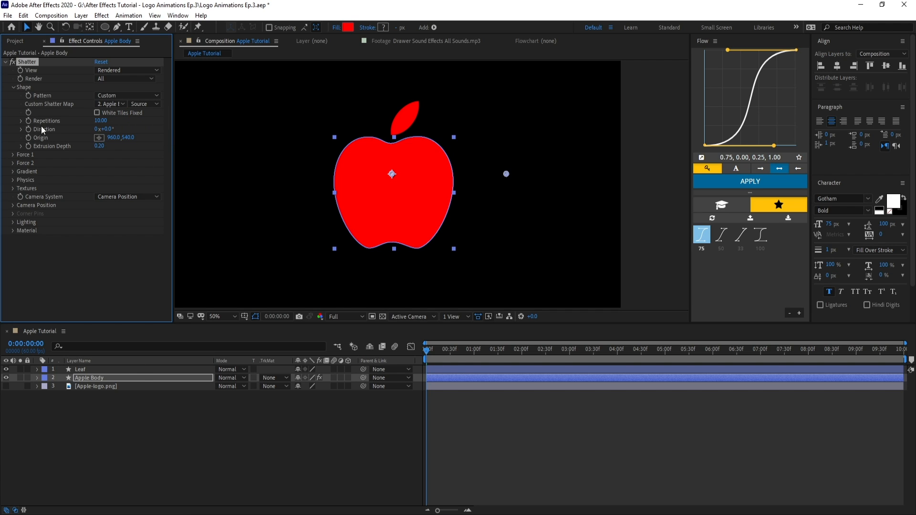
# Set Force 1's Depth, Radius and Strength to 0 and preview the animation.
pyautogui.click(12, 155)
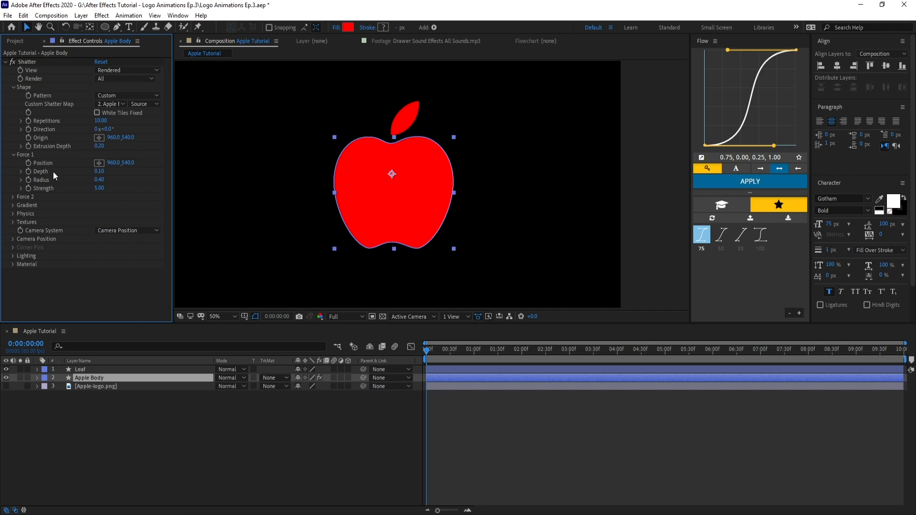
pyautogui.click(101, 172)
pyautogui.write('0')
pyautogui.press('Tab')
pyautogui.write('0')
pyautogui.press('Tab')
pyautogui.write('0')
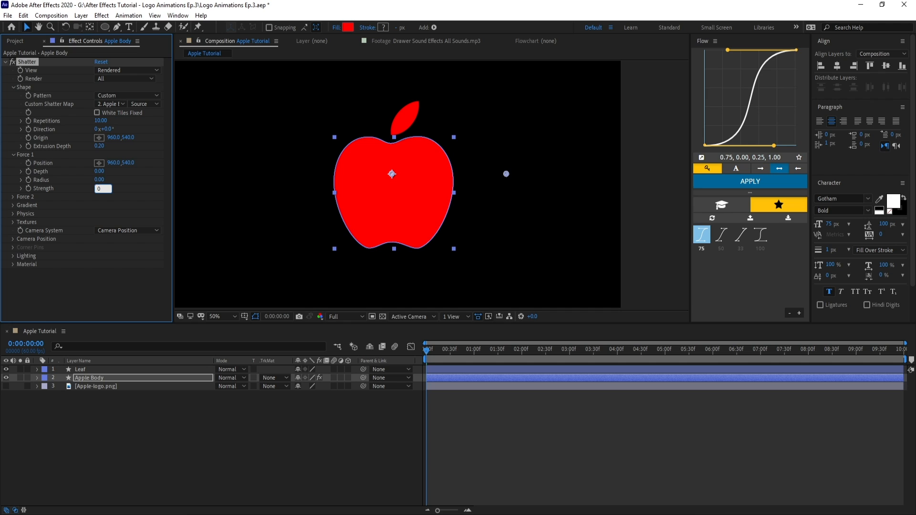
pyautogui.press('Return')
pyautogui.click(376, 468)
pyautogui.moveTo(430, 351); pyautogui.dragTo(387, 376)
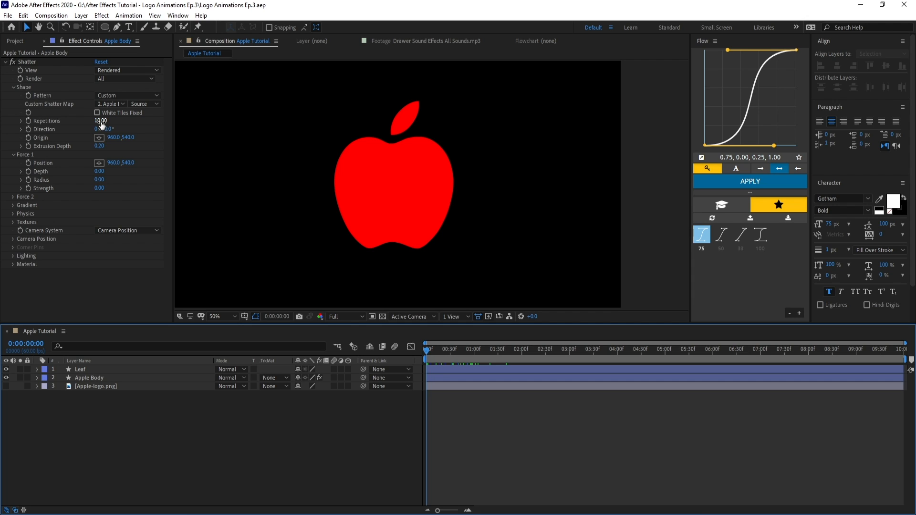
# Set the Shatter shape's Repetitions to 1.00 and its Extrusion Depth to 1.00.
pyautogui.moveTo(101, 122); pyautogui.dragTo(43, 131)
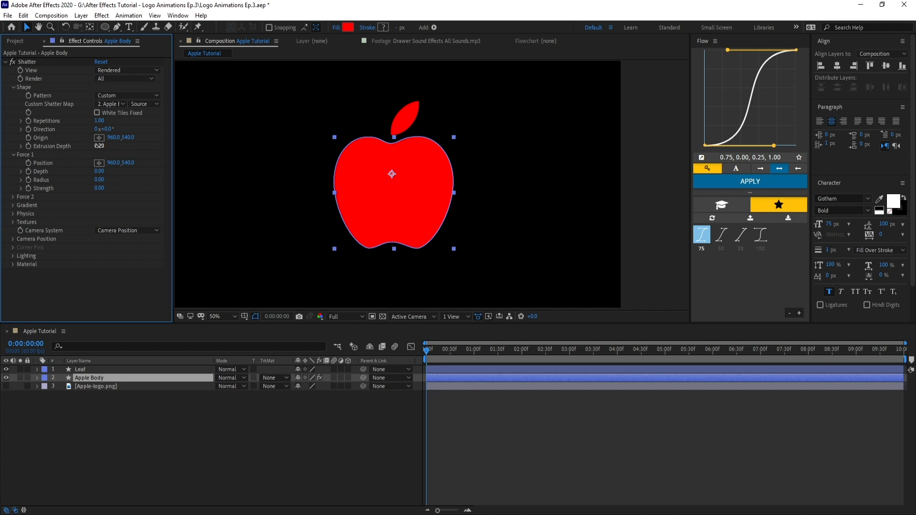
pyautogui.moveTo(99, 146); pyautogui.dragTo(120, 148)
pyautogui.click(139, 149)
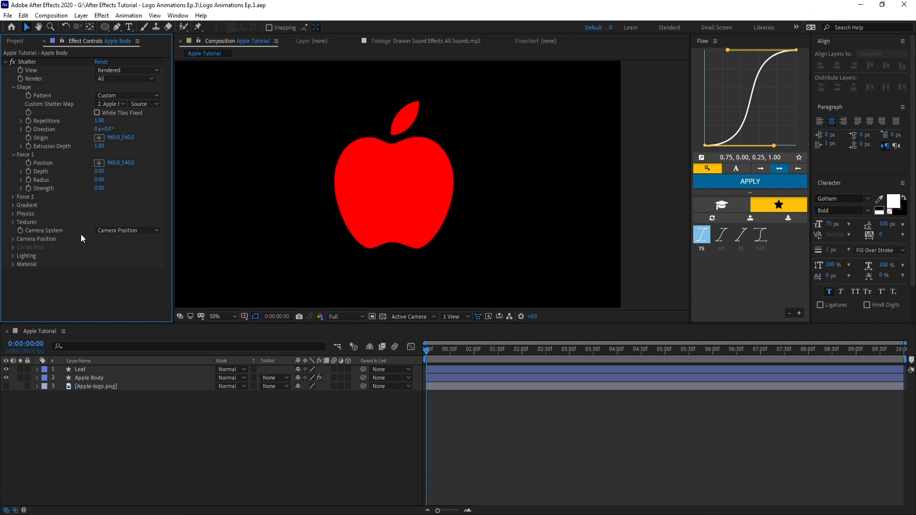
# Reveal the Shatter effect's Camera Position settings and set its Camera System to Comp Camera.
pyautogui.click(111, 230)
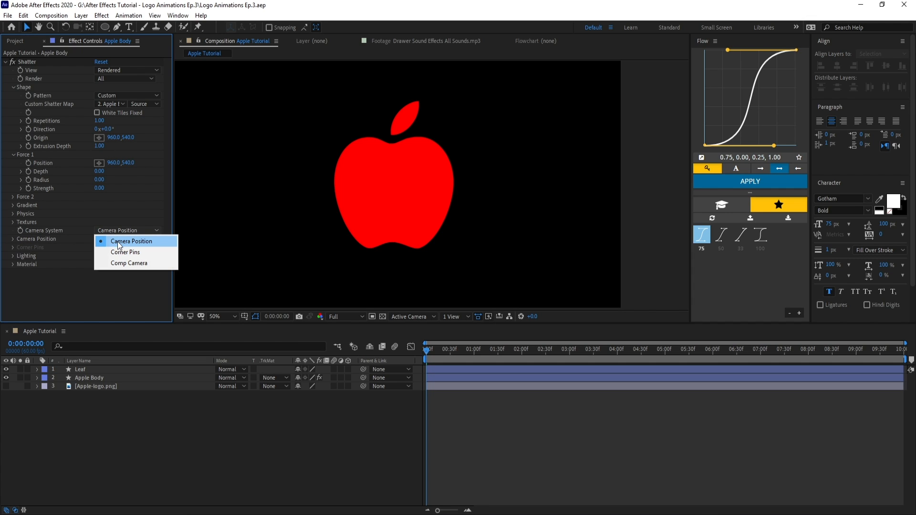
pyautogui.click(118, 241)
pyautogui.click(12, 239)
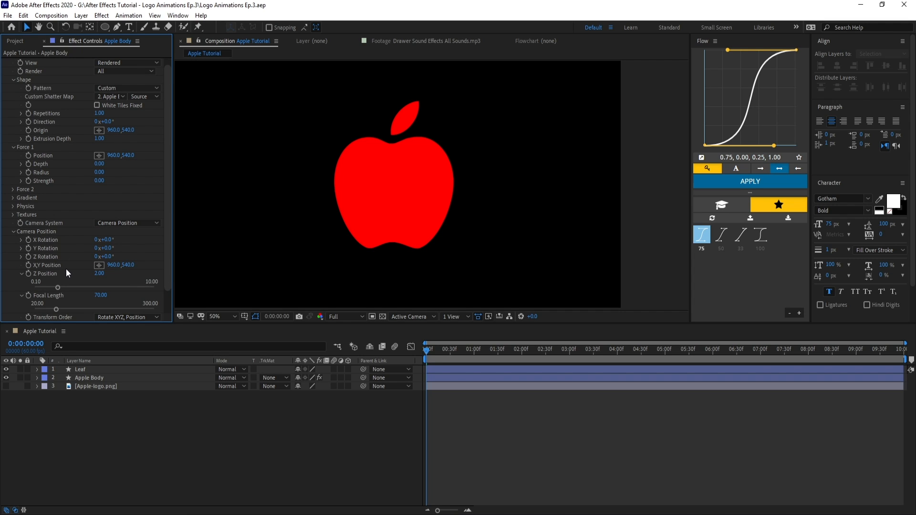
pyautogui.click(129, 225)
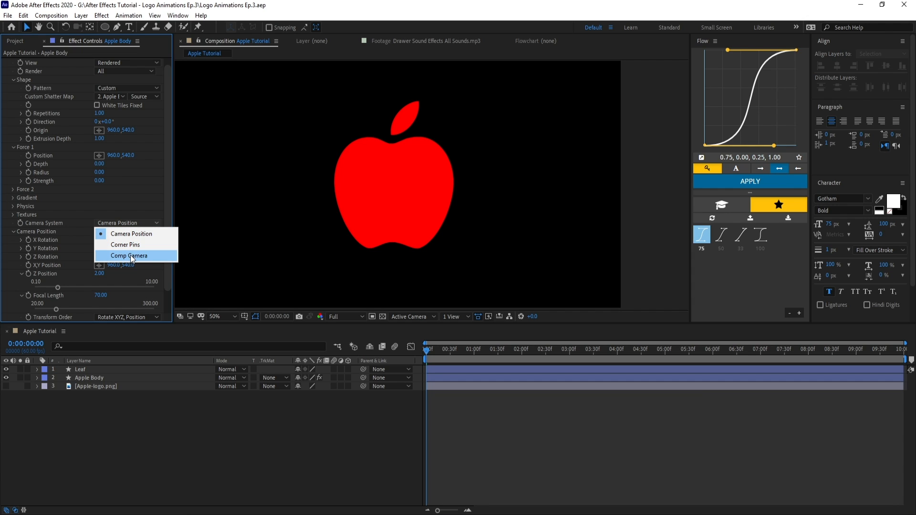
pyautogui.click(132, 257)
pyautogui.click(216, 431)
pyautogui.scroll(-1, 473, 215)
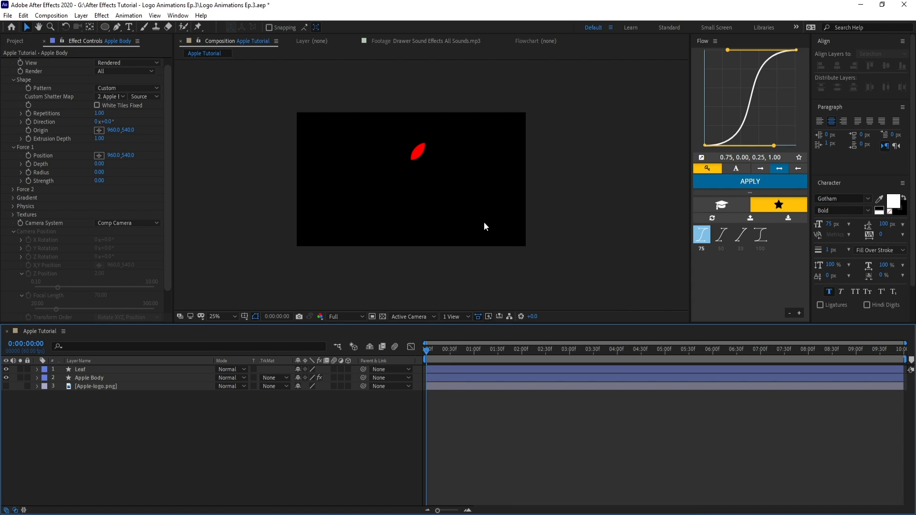
pyautogui.scroll(1, 439, 207)
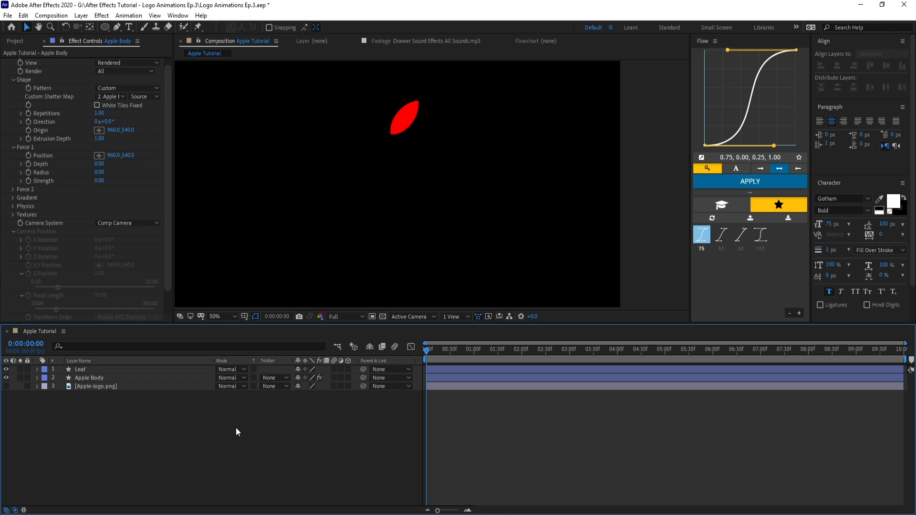
# Add a new camera layer to the composition and orbit it so the apple's extruded side shows.
pyautogui.click(81, 15)
pyautogui.moveTo(109, 25)
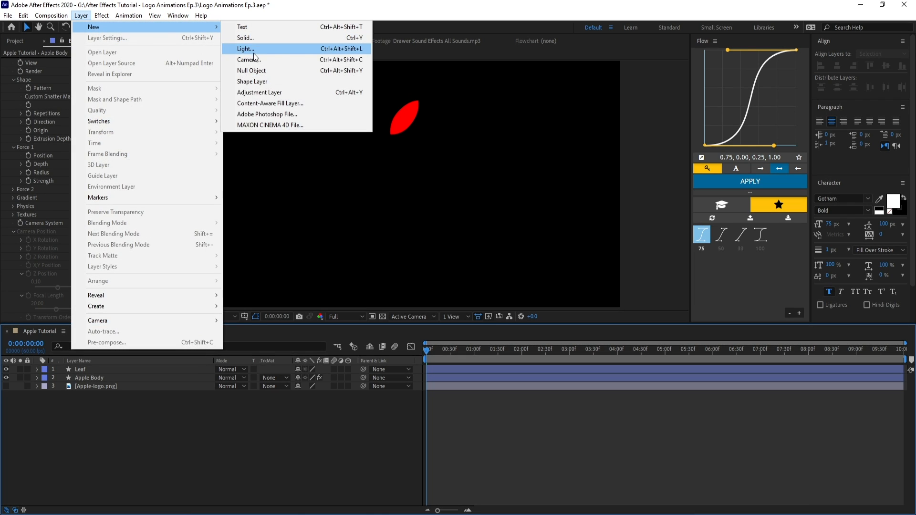
pyautogui.click(253, 53)
pyautogui.click(555, 368)
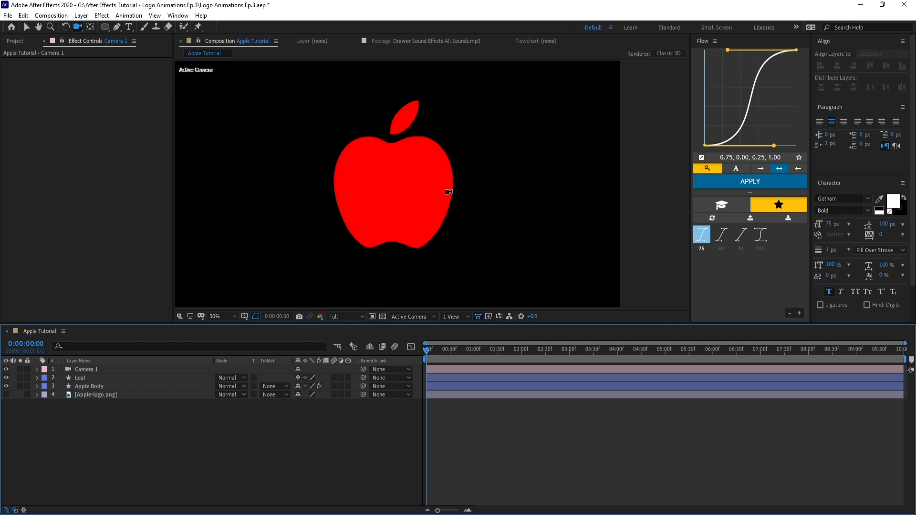
pyautogui.moveTo(449, 192); pyautogui.dragTo(463, 172)
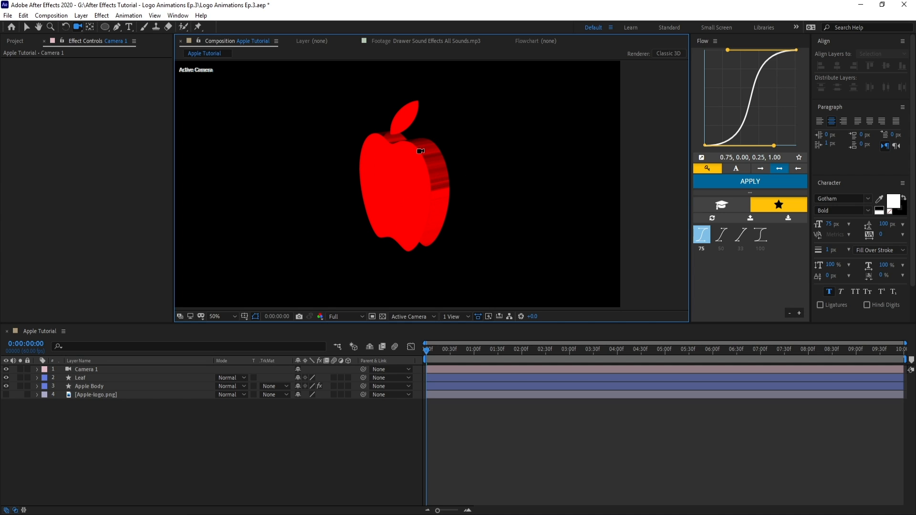
pyautogui.press('v')
# Set the Front Mode, Side Mode and Back Mode of the Apple Body's Shatter textures to Color.
pyautogui.click(108, 386)
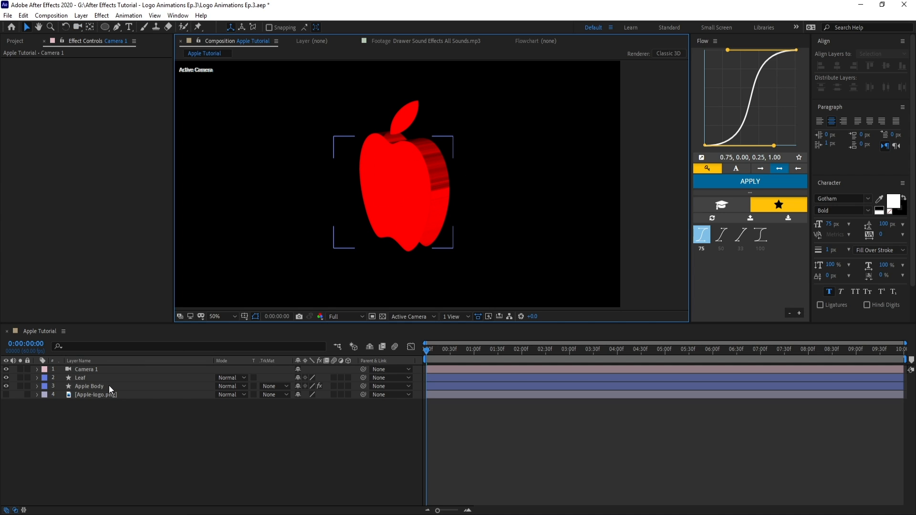
pyautogui.click(108, 388)
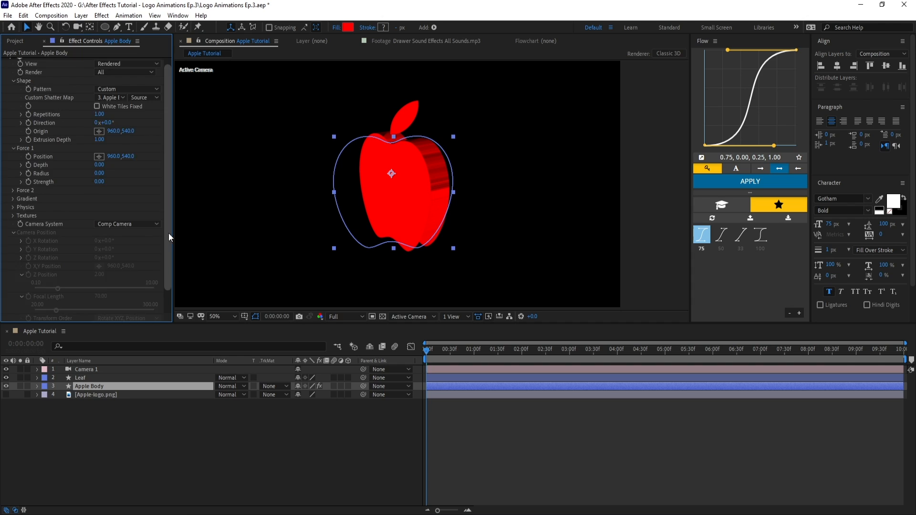
pyautogui.scroll(-2, 168, 233)
pyautogui.click(13, 189)
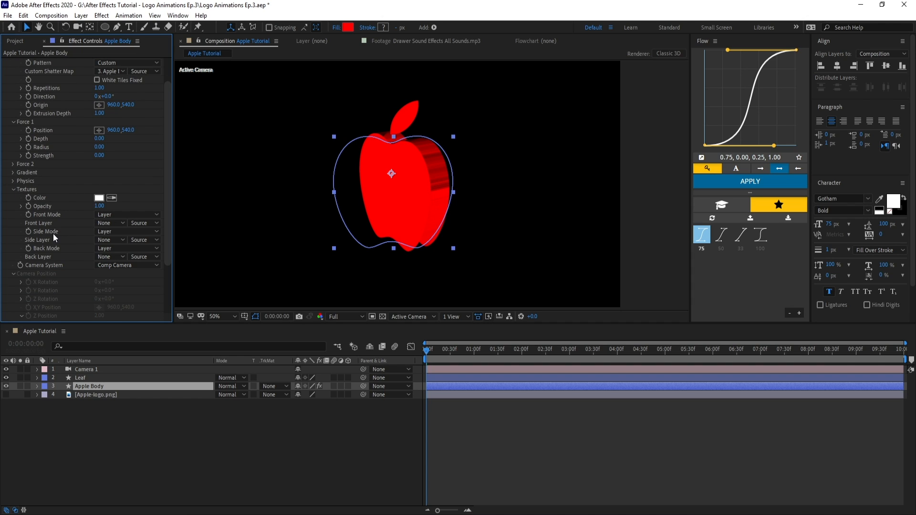
pyautogui.click(119, 249)
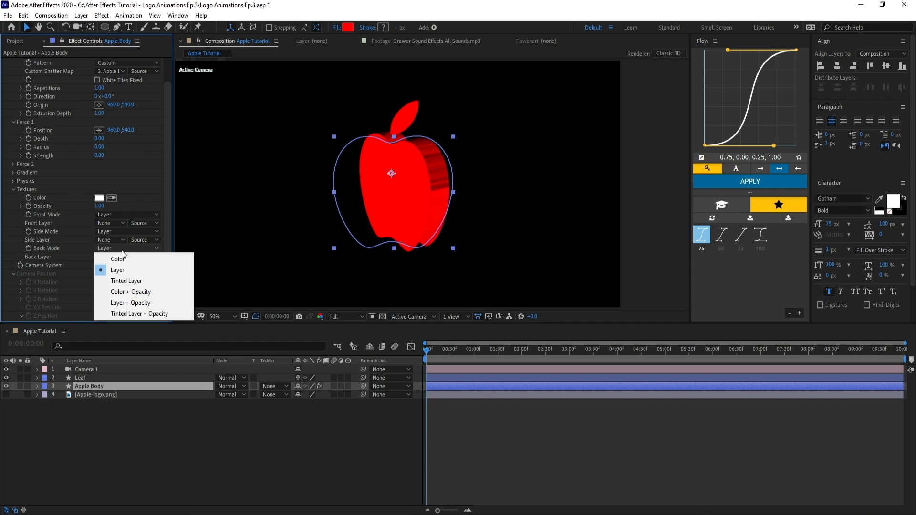
pyautogui.click(106, 271)
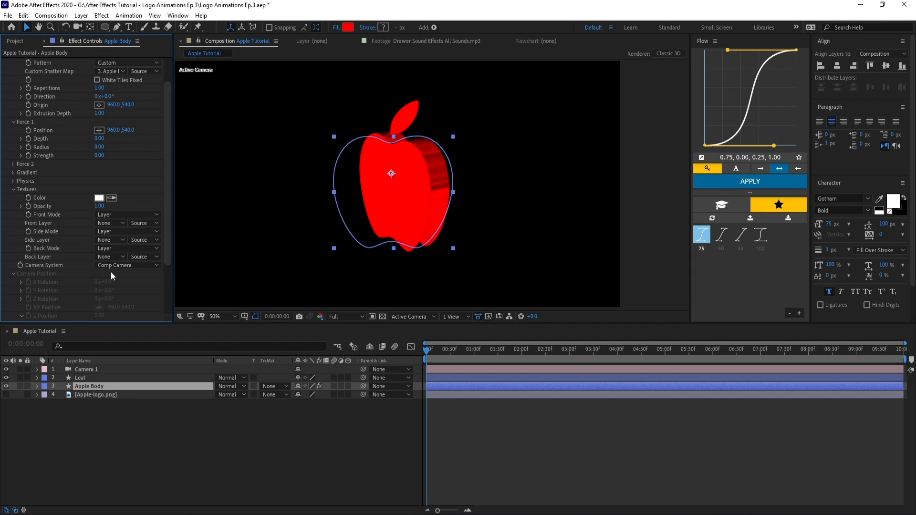
pyautogui.click(112, 213)
pyautogui.click(117, 224)
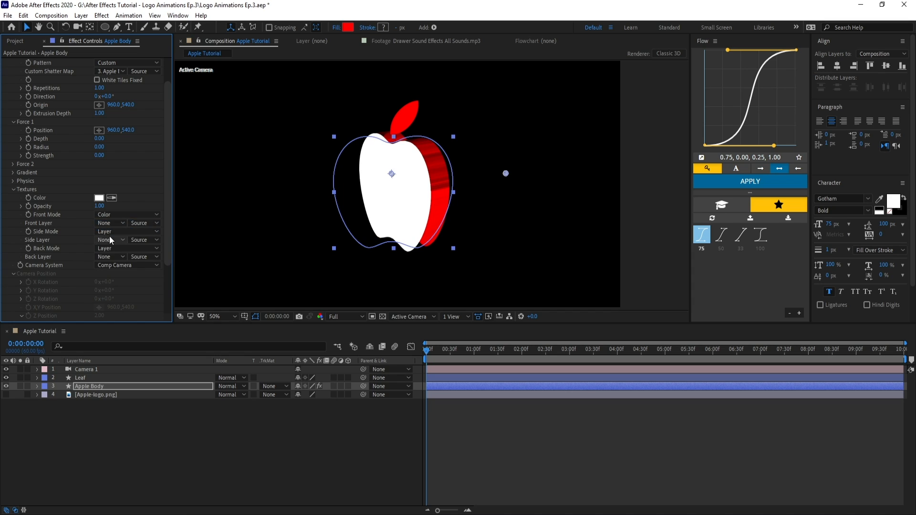
pyautogui.click(111, 232)
pyautogui.click(116, 242)
pyautogui.click(109, 248)
pyautogui.click(117, 259)
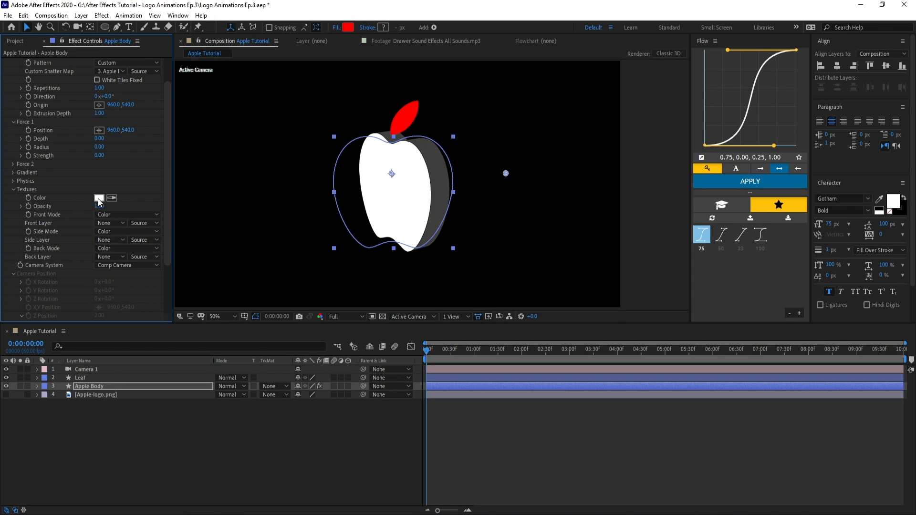
# Orbit the camera to a more frontal angle and set the Shatter texture color to bright cyan blue.
pyautogui.press('c')
pyautogui.moveTo(414, 196)
pyautogui.mouseDown()
pyautogui.moveTo(355, 191)
pyautogui.moveTo(450, 192)
pyautogui.moveTo(380, 182)
pyautogui.moveTo(453, 202)
pyautogui.moveTo(424, 197)
pyautogui.mouseUp()
pyautogui.press('v')
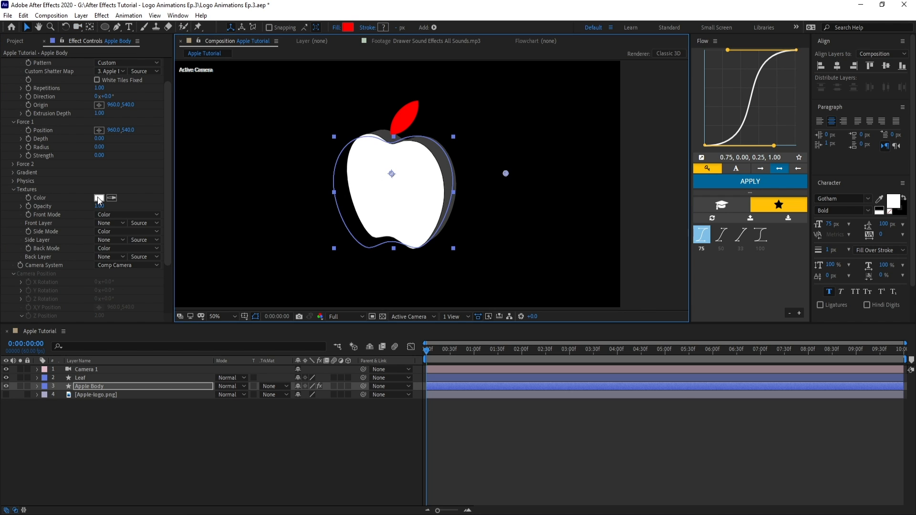
pyautogui.click(99, 198)
pyautogui.moveTo(575, 269); pyautogui.dragTo(600, 251)
pyautogui.moveTo(612, 317)
pyautogui.mouseDown()
pyautogui.moveTo(613, 298)
pyautogui.moveTo(612, 316)
pyautogui.mouseUp()
pyautogui.click(689, 258)
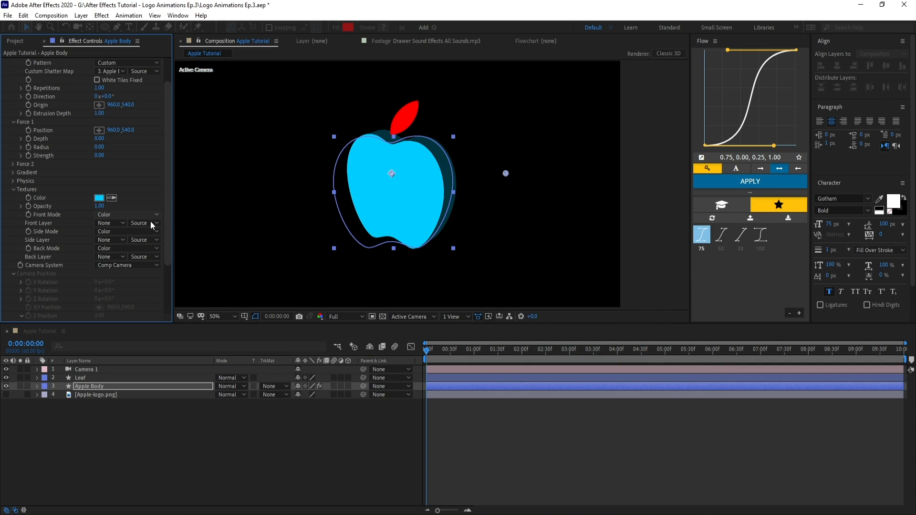
# Try the Color + Opacity front mode with texture opacity 0.39 under an orbited camera, and return Front Mode to Color and opacity to 1.00.
pyautogui.click(111, 214)
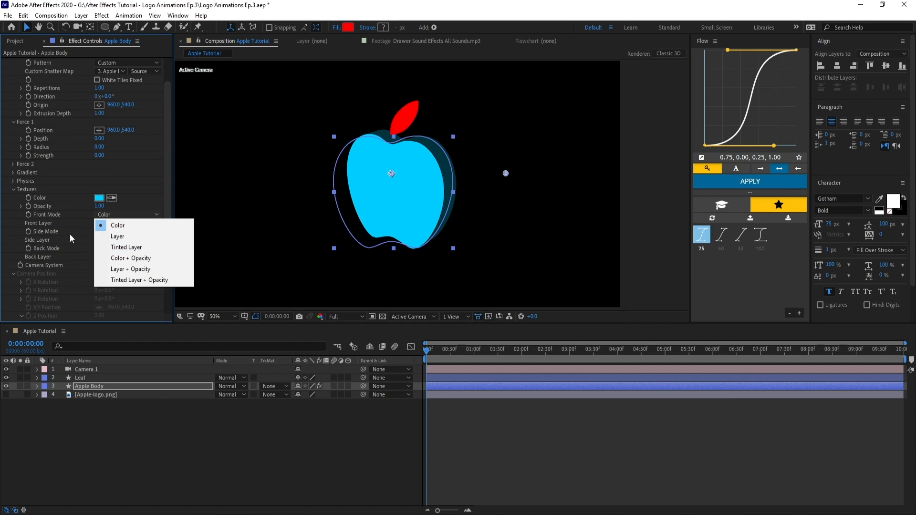
pyautogui.click(130, 261)
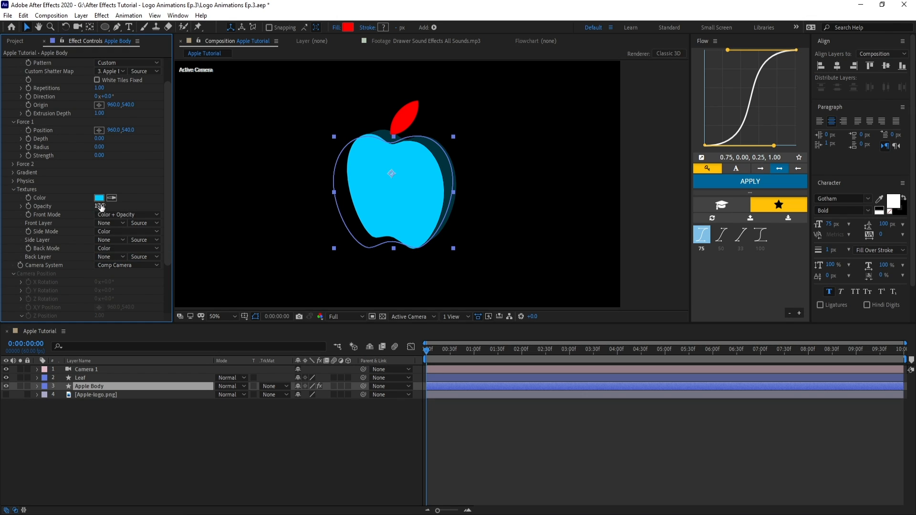
pyautogui.moveTo(99, 209); pyautogui.dragTo(66, 209)
pyautogui.press('c')
pyautogui.moveTo(425, 199)
pyautogui.mouseDown()
pyautogui.moveTo(466, 180)
pyautogui.moveTo(415, 158)
pyautogui.moveTo(362, 179)
pyautogui.moveTo(379, 201)
pyautogui.moveTo(420, 208)
pyautogui.moveTo(422, 169)
pyautogui.moveTo(395, 174)
pyautogui.moveTo(429, 184)
pyautogui.moveTo(392, 184)
pyautogui.moveTo(419, 190)
pyautogui.mouseUp()
pyautogui.press('v')
pyautogui.click(129, 215)
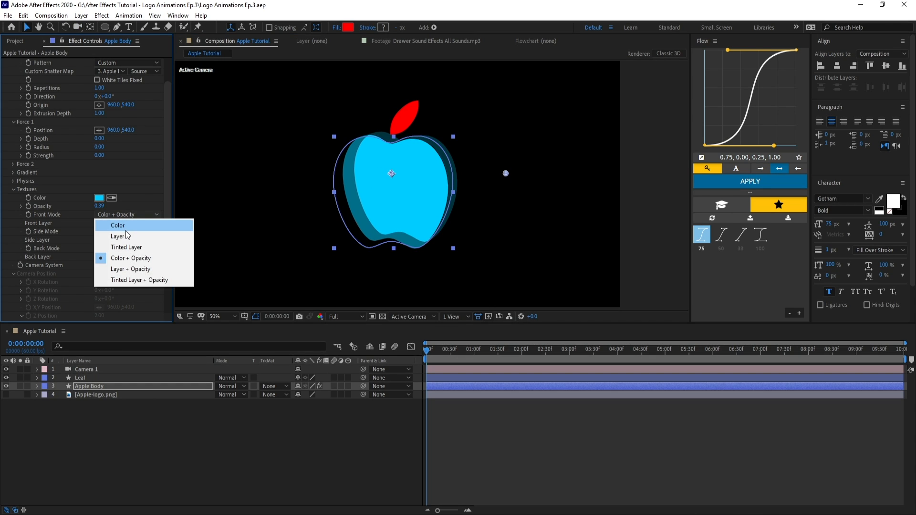
pyautogui.click(115, 225)
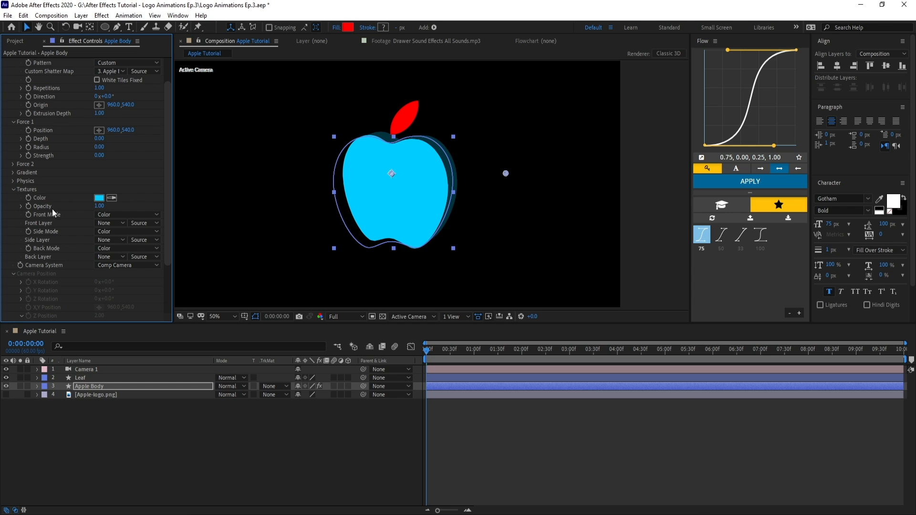
# Set the Color of the Apple Body's Shatter textures to white.
pyautogui.click(99, 197)
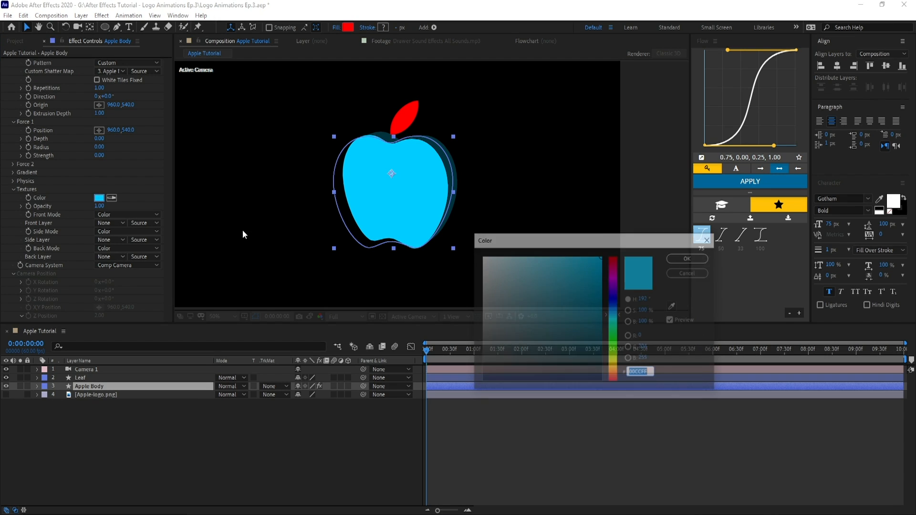
pyautogui.click(481, 257)
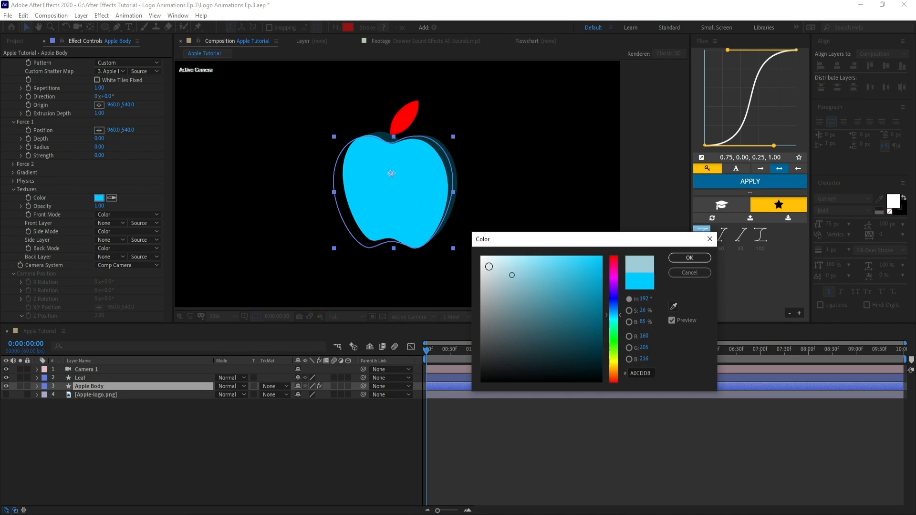
pyautogui.click(689, 258)
# Try different Extrusion Depth values in the Shatter shape settings while orbiting the camera to show the apple's side.
pyautogui.scroll(2, 105, 155)
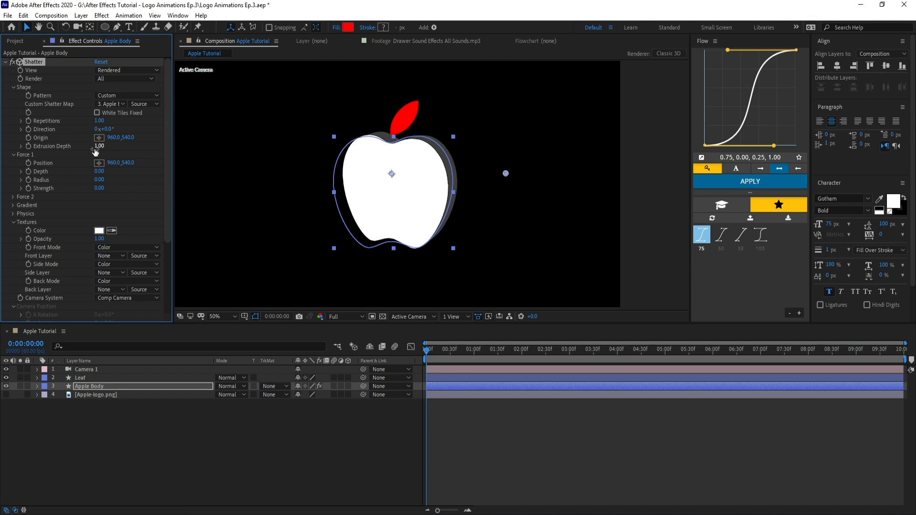
pyautogui.moveTo(97, 148); pyautogui.dragTo(129, 151)
pyautogui.press('c')
pyautogui.moveTo(450, 194); pyautogui.dragTo(411, 198)
pyautogui.moveTo(100, 147)
pyautogui.mouseDown()
pyautogui.moveTo(106, 155)
pyautogui.moveTo(119, 148)
pyautogui.moveTo(105, 148)
pyautogui.mouseUp()
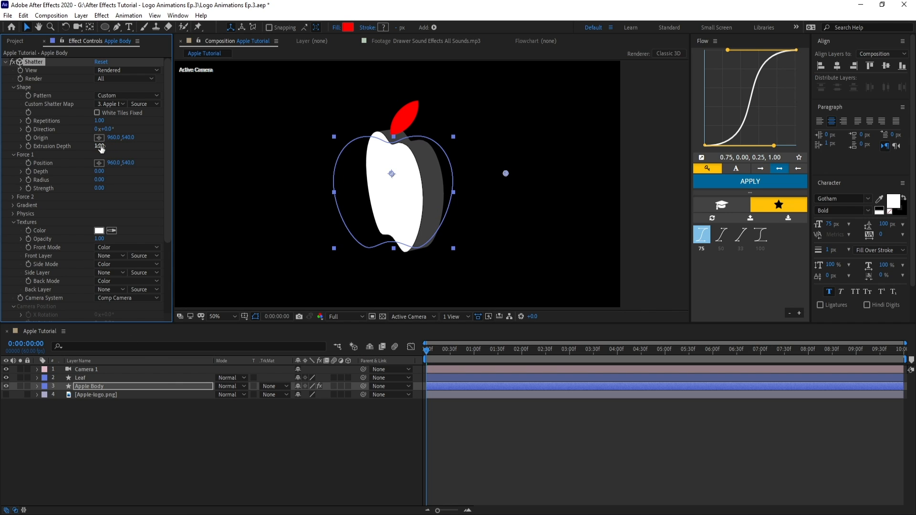
pyautogui.click(108, 147)
# Set the Front Mode of the Apple Body's Shatter textures to Layer.
pyautogui.scroll(-3, 131, 151)
pyautogui.click(98, 211)
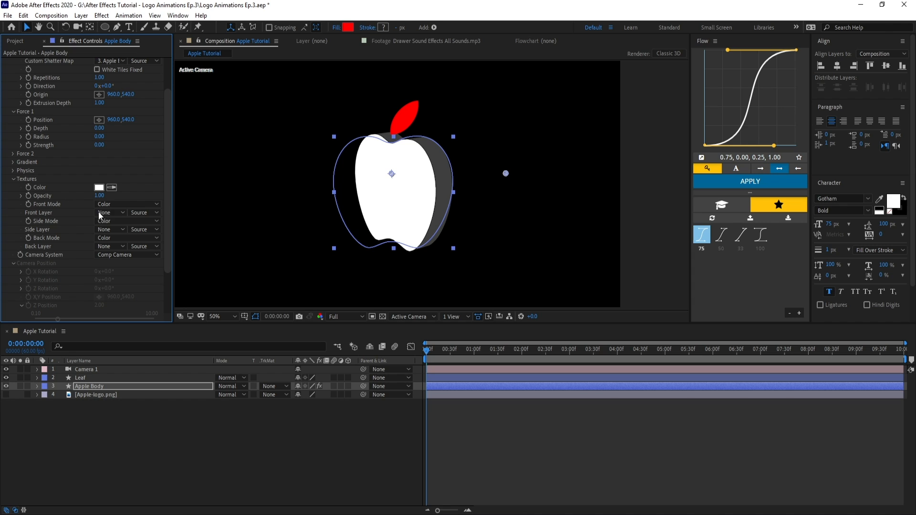
pyautogui.click(113, 204)
pyautogui.click(127, 227)
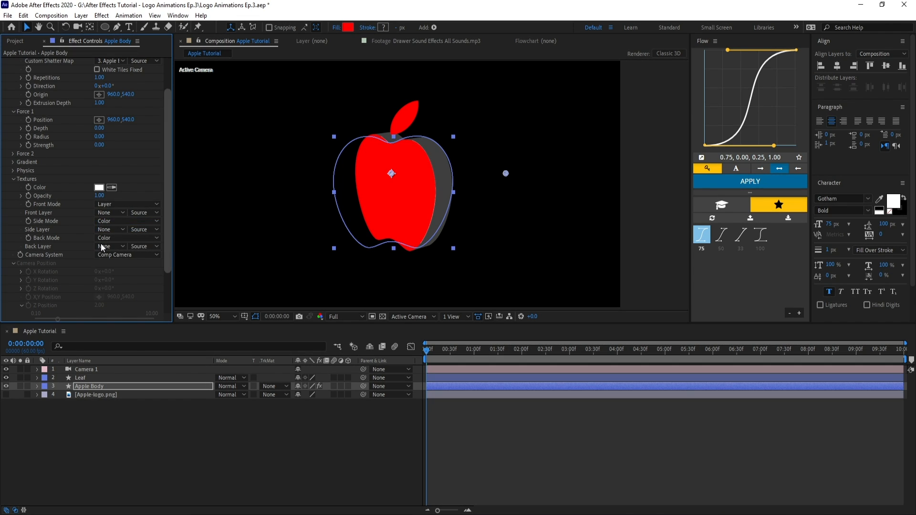
# Add a new yellow solid layer at the top of the Apple Tutorial composition's layer stack.
pyautogui.rightClick(214, 420)
pyautogui.moveTo(248, 308)
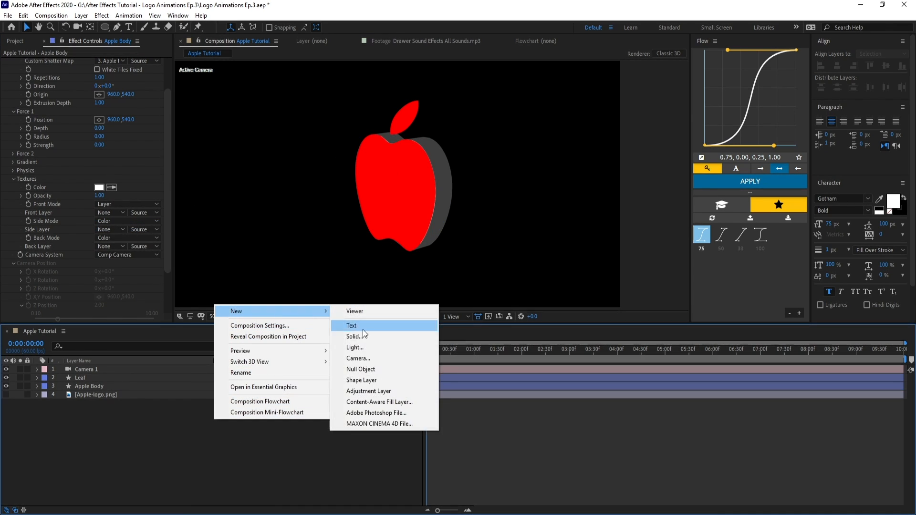
pyautogui.click(356, 336)
pyautogui.click(667, 372)
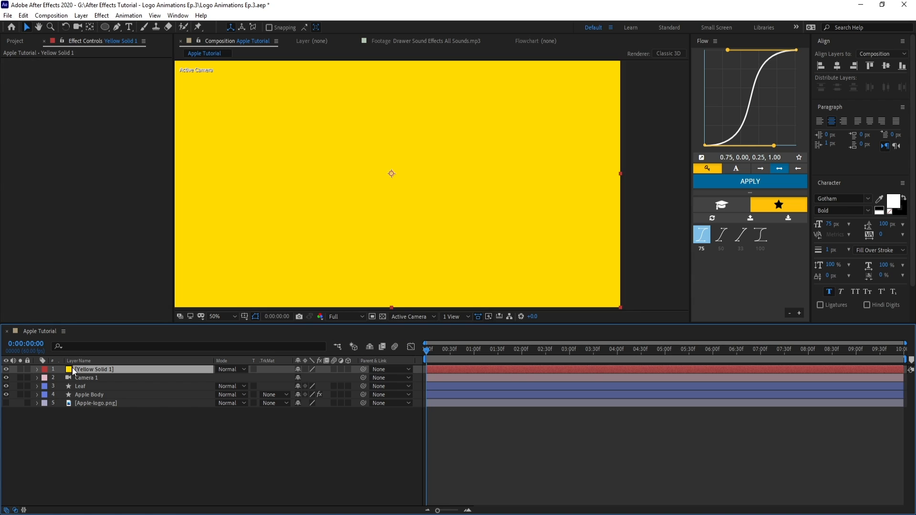
# Find the Fractal Noise effect through the effect search and apply it to the yellow solid.
pyautogui.hotkey('ctrl', 'space')
pyautogui.write('rac')
pyautogui.hotkey('ctrl', 'a')
pyautogui.write('fra')
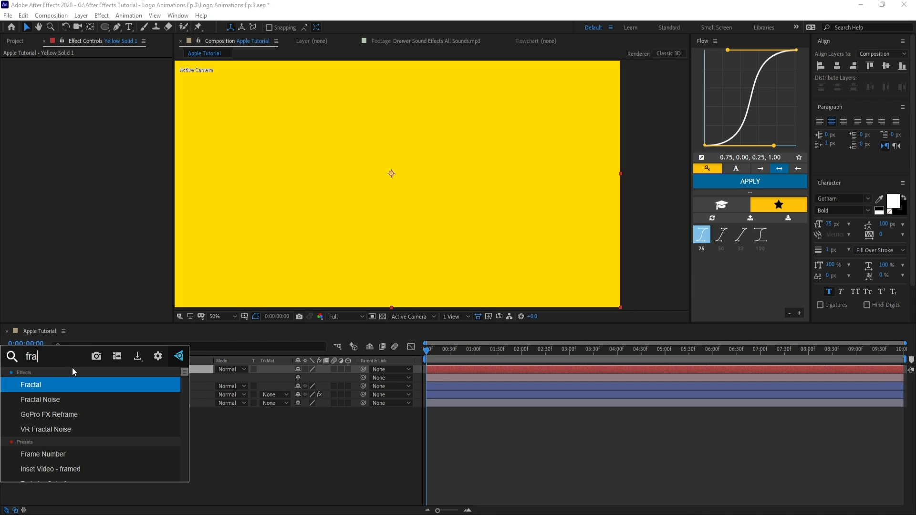
pyautogui.press('Down')
pyautogui.press('Return')
pyautogui.click(90, 370)
pyautogui.hotkey('ctrl', 'shift', 'c')
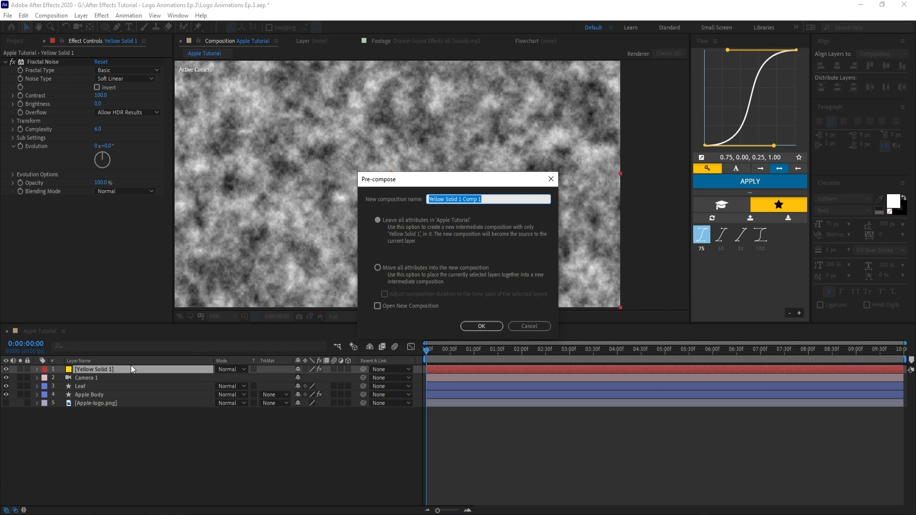
pyautogui.click(549, 326)
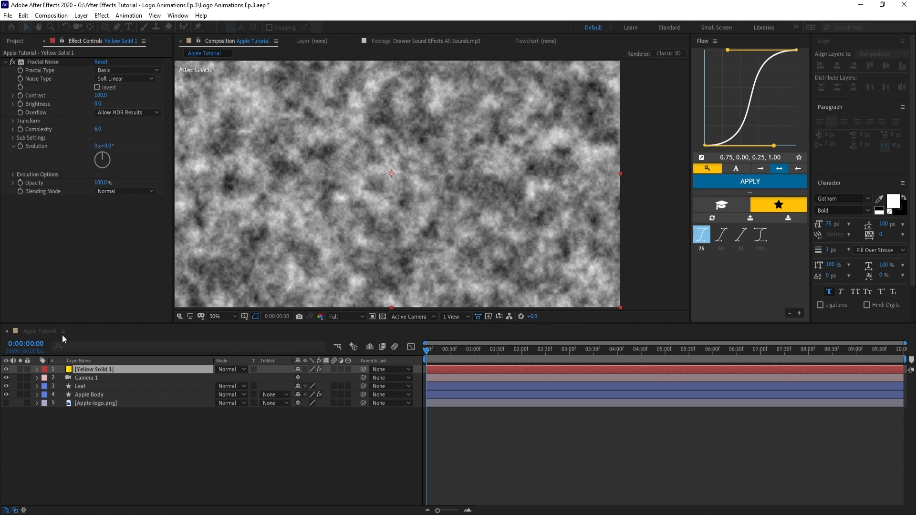
# Pre-compose the yellow solid into a composition named Texture, moving all attributes into the new composition.
pyautogui.click(81, 16)
pyautogui.click(119, 343)
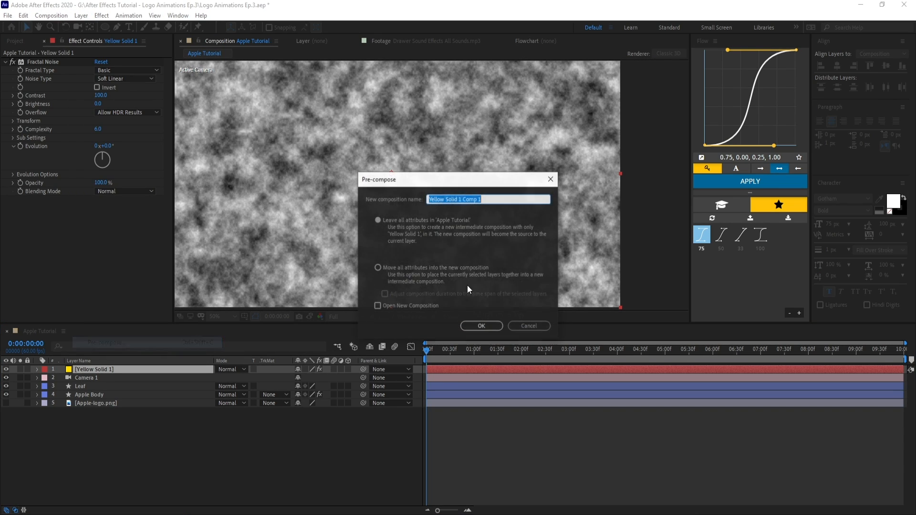
pyautogui.click(424, 266)
pyautogui.doubleClick(504, 199)
pyautogui.write('Texture')
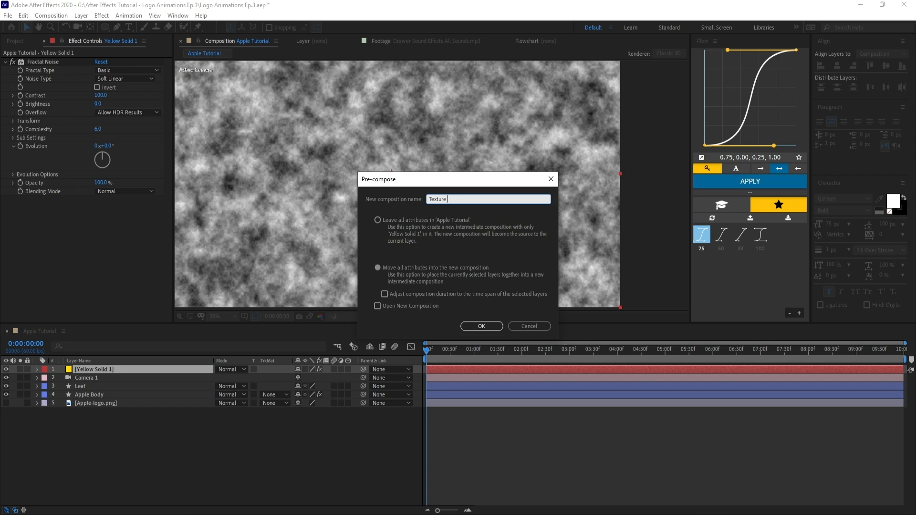
pyautogui.press('Return')
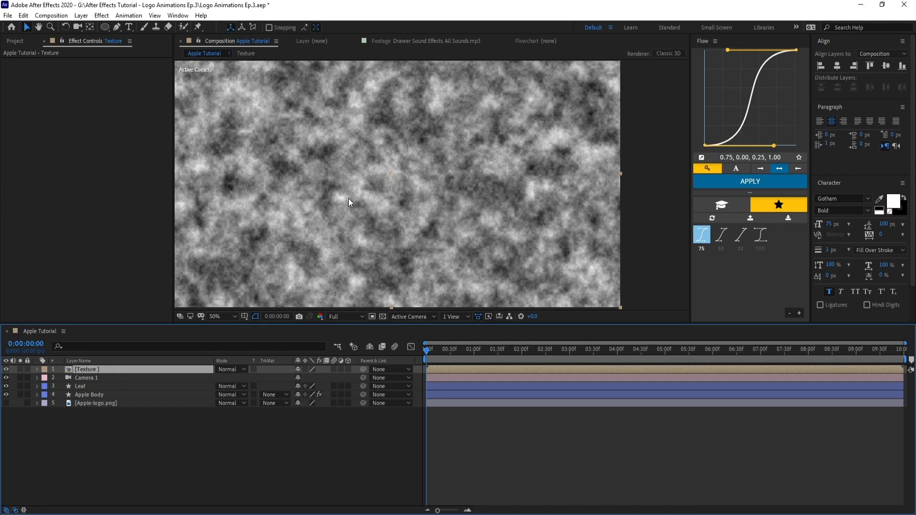
# Hide the Texture layer, assign it as the Front Layer of the Apple Body's Shatter textures, and orbit the camera to check it.
pyautogui.click(5, 369)
pyautogui.click(85, 396)
pyautogui.moveTo(167, 224); pyautogui.dragTo(167, 253)
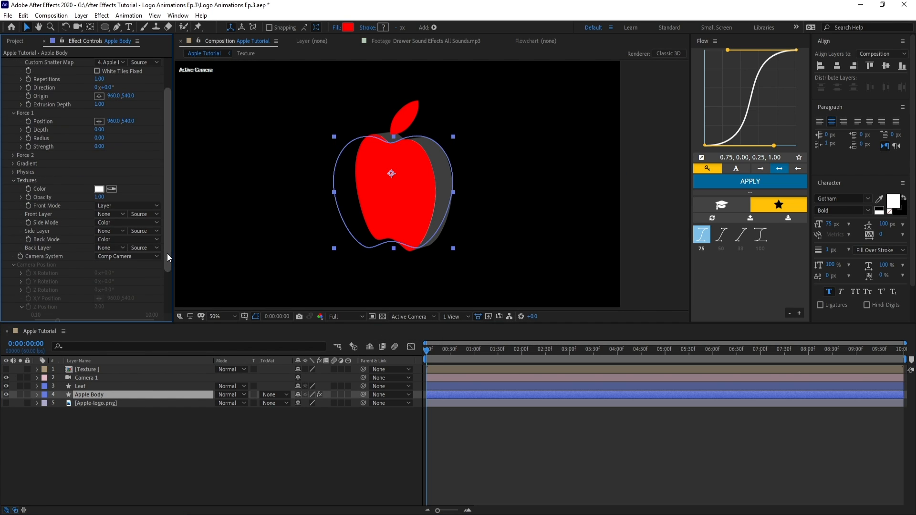
pyautogui.click(105, 213)
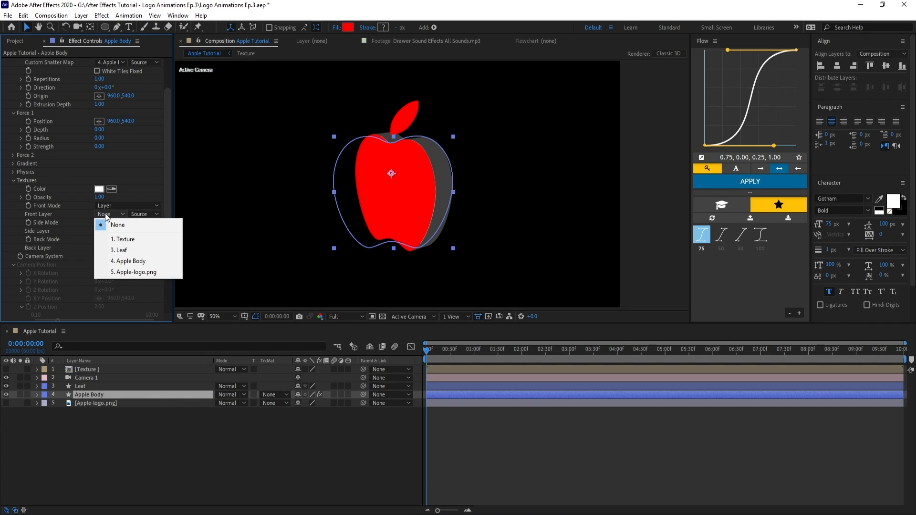
pyautogui.click(120, 239)
pyautogui.press('c')
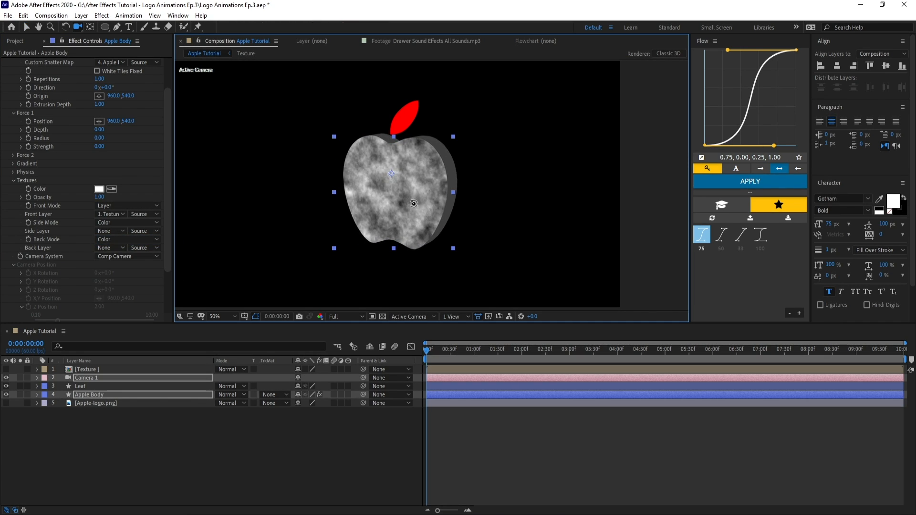
pyautogui.moveTo(414, 203)
pyautogui.mouseDown()
pyautogui.moveTo(466, 205)
pyautogui.moveTo(384, 202)
pyautogui.moveTo(430, 203)
pyautogui.mouseUp()
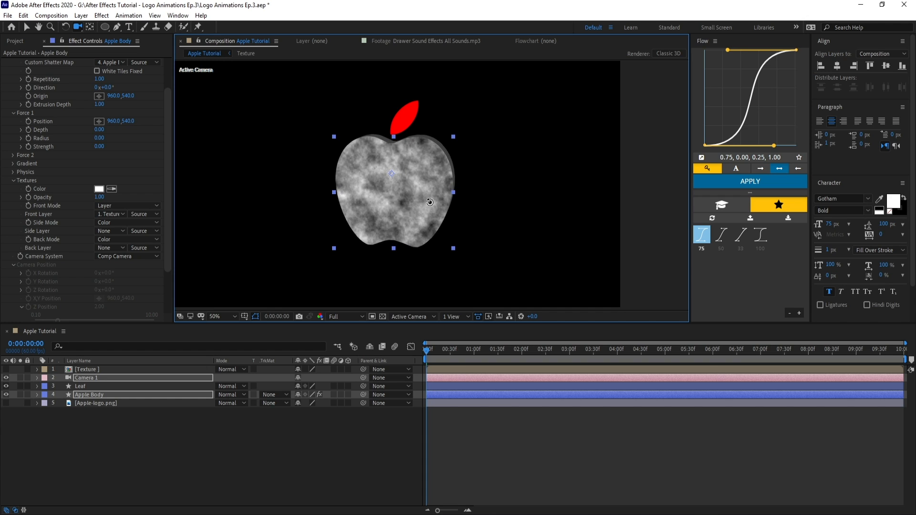
# Set the Shatter Side Mode to Layer with Texture as the Side Layer, and orbit the camera to inspect the extruded side.
pyautogui.click(118, 221)
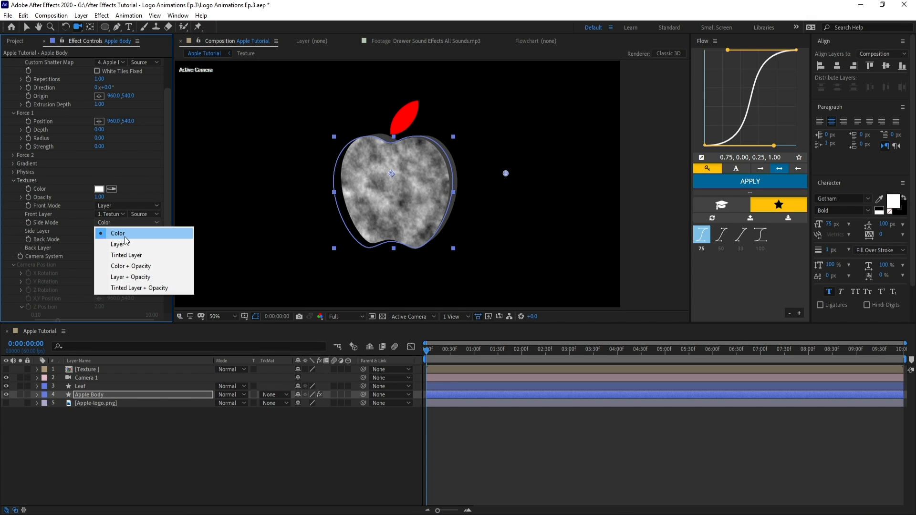
pyautogui.click(118, 244)
pyautogui.click(115, 231)
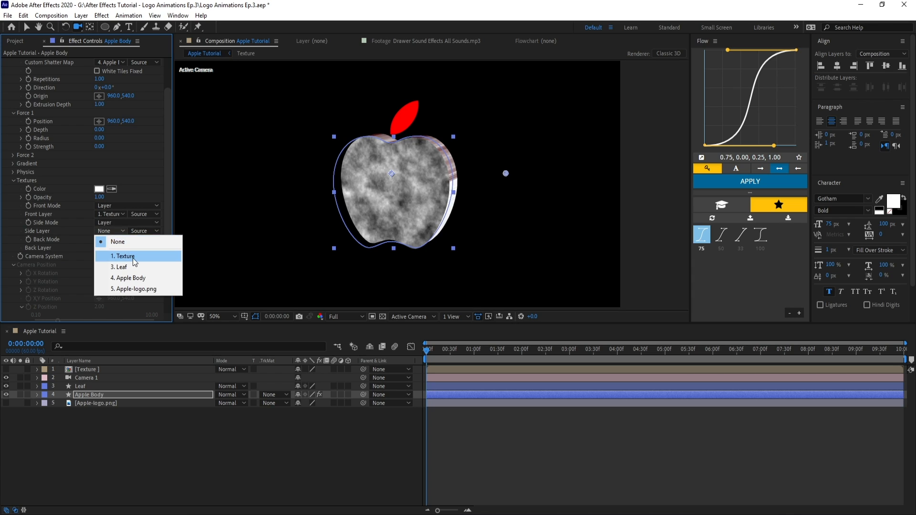
pyautogui.click(125, 257)
pyautogui.moveTo(437, 195); pyautogui.dragTo(419, 132)
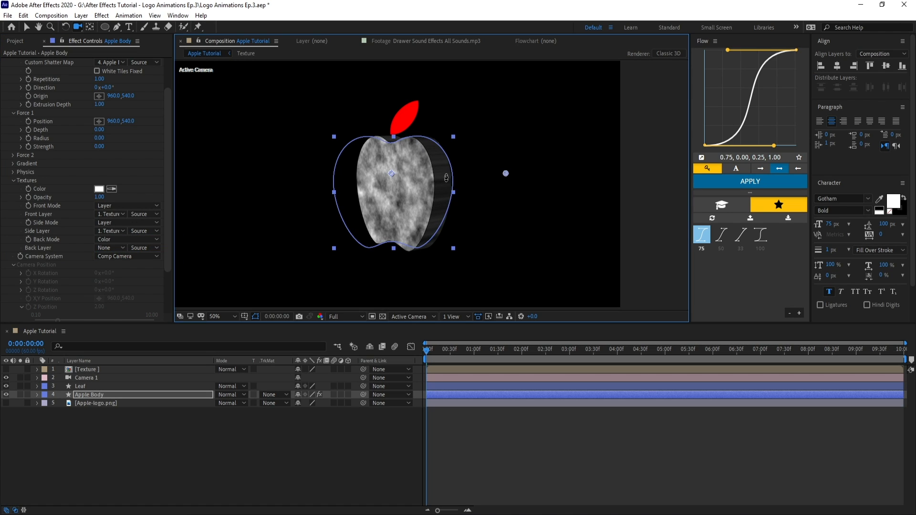
pyautogui.moveTo(444, 177); pyautogui.dragTo(456, 178)
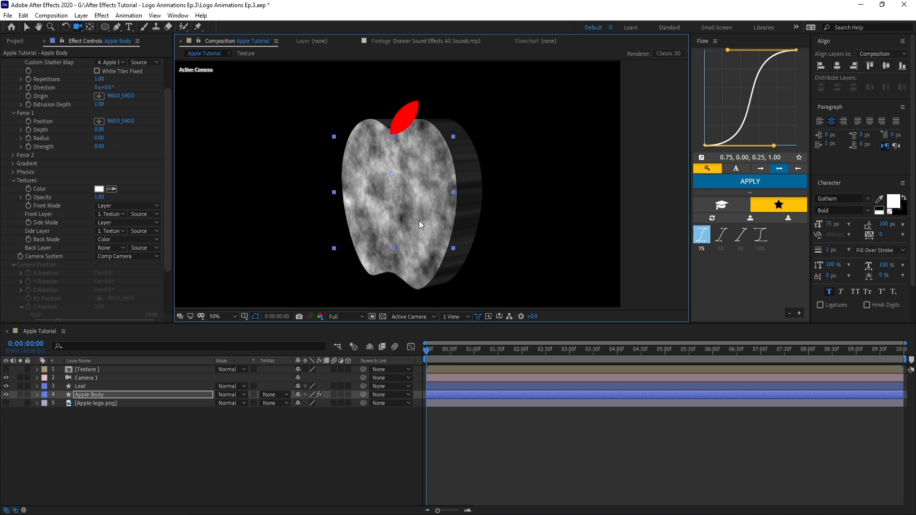
pyautogui.moveTo(419, 220); pyautogui.dragTo(409, 203)
pyautogui.press('v')
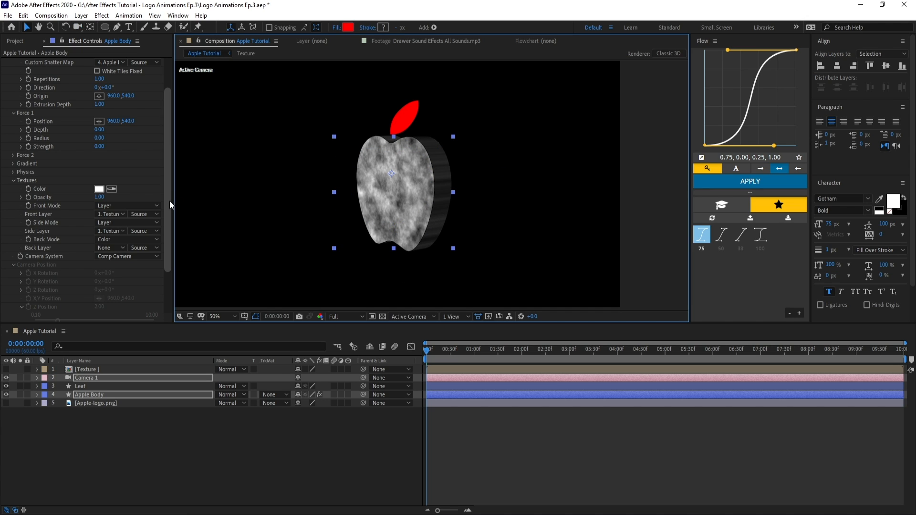
# Orbit the camera to a more frontal angle on the apple with a thin strip of its side showing.
pyautogui.scroll(2, 162, 143)
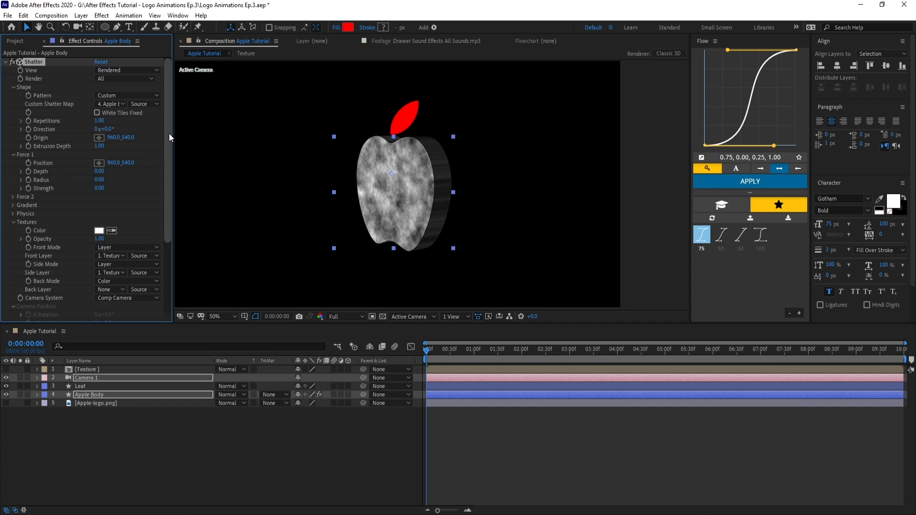
pyautogui.press('c')
pyautogui.moveTo(405, 200); pyautogui.dragTo(355, 206)
pyautogui.press('v')
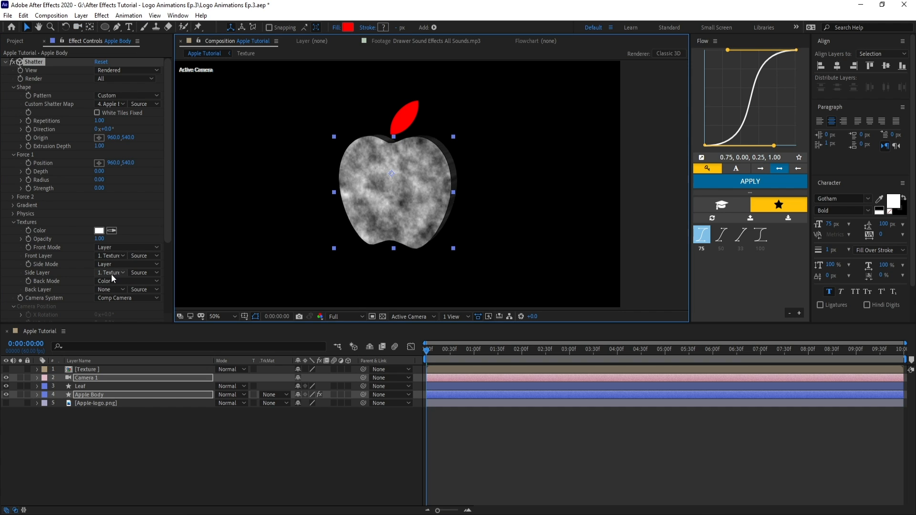
# Reset the Shatter front and side textures to Color with their layers set to None, and delete the Texture layer.
pyautogui.click(110, 263)
pyautogui.click(111, 275)
pyautogui.click(113, 248)
pyautogui.click(112, 257)
pyautogui.click(113, 256)
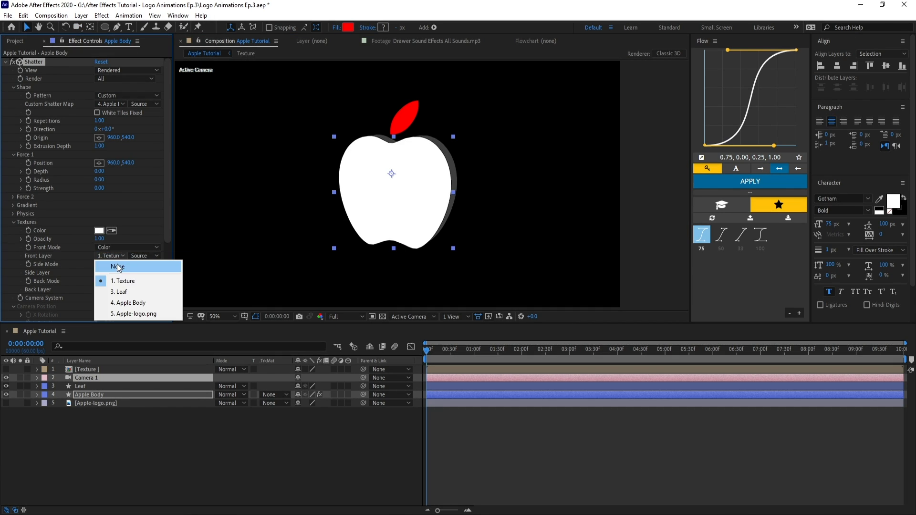
pyautogui.click(116, 266)
pyautogui.click(115, 273)
pyautogui.click(117, 281)
pyautogui.click(108, 371)
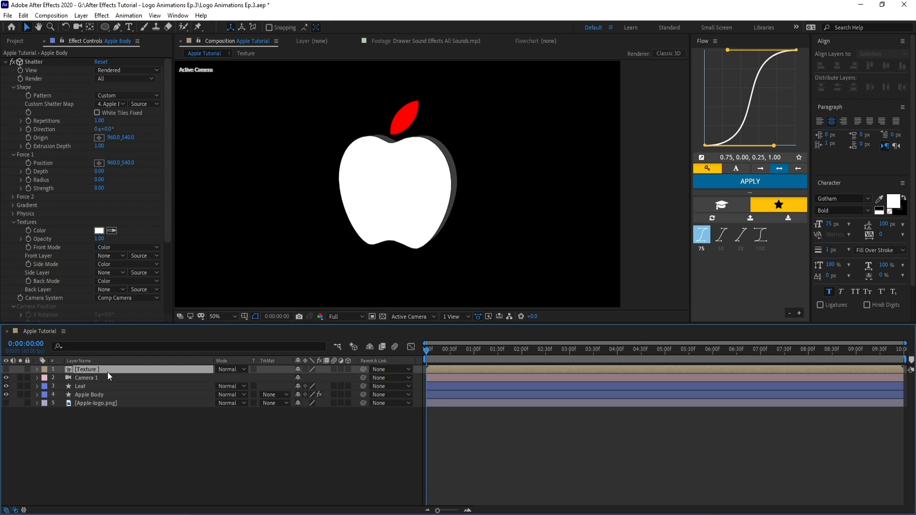
pyautogui.press('Delete')
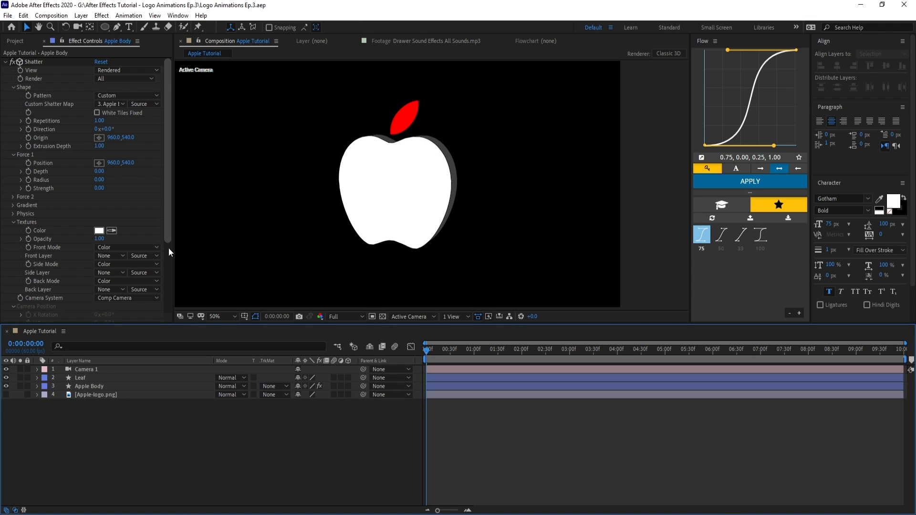
# Expand the Lighting settings of the Apple Body's Shatter effect and choose Distant Source as the Light Type.
pyautogui.moveTo(168, 248); pyautogui.dragTo(153, 319)
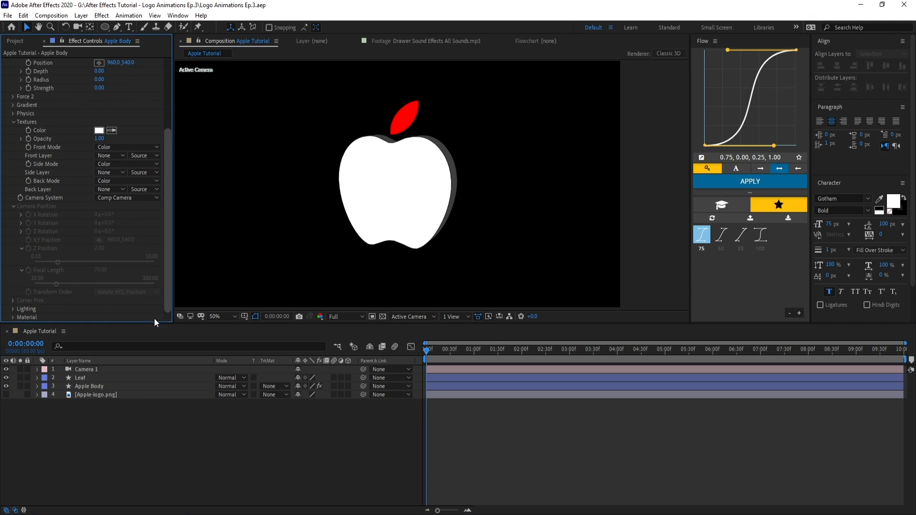
pyautogui.click(12, 309)
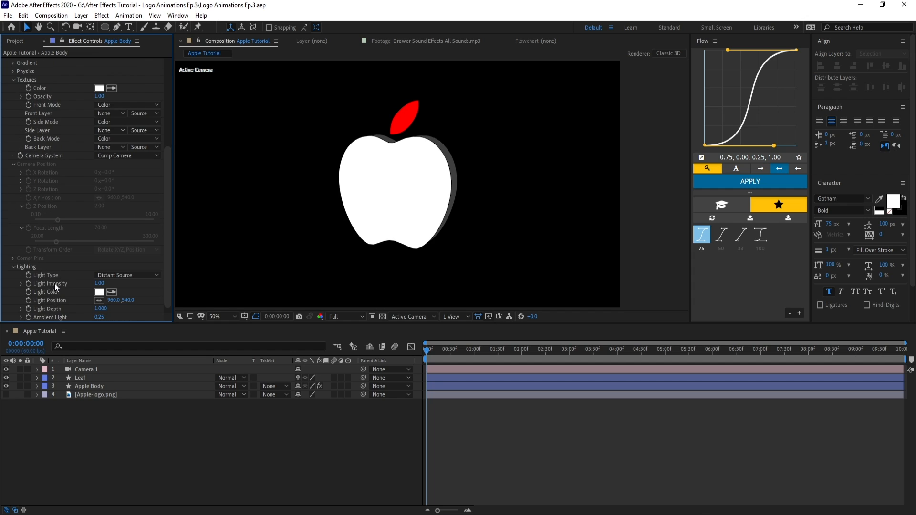
pyautogui.scroll(-3, 55, 282)
pyautogui.click(127, 267)
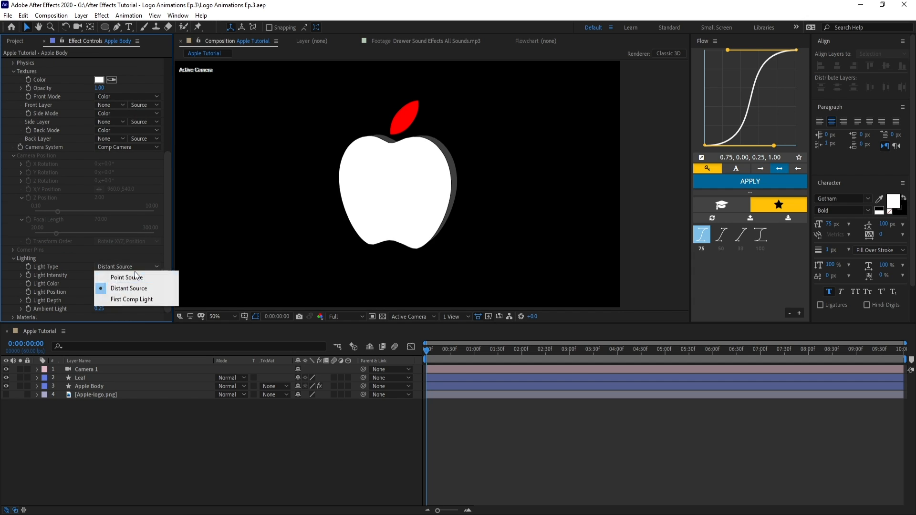
pyautogui.click(152, 288)
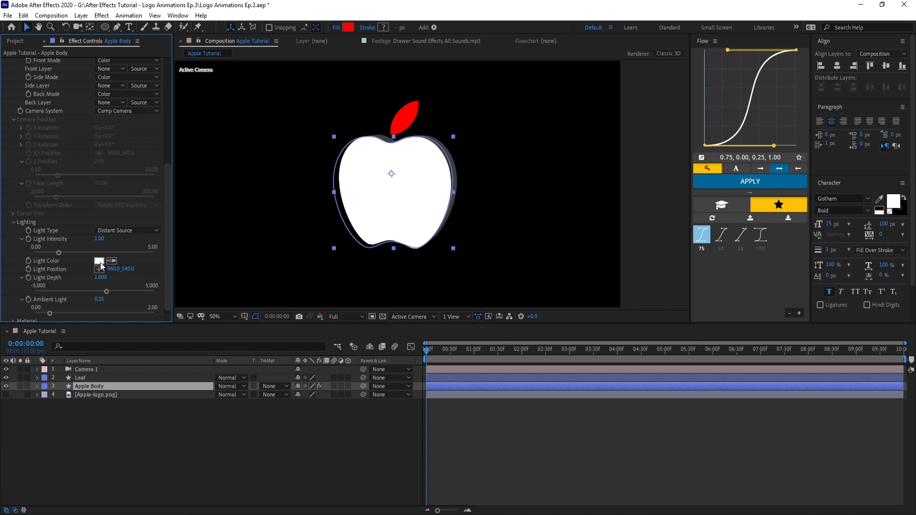
# Set the Shatter Light Color to red (FF0000), shift the Light Position and lower the Light Depth to -0.200.
pyautogui.click(100, 261)
pyautogui.click(601, 258)
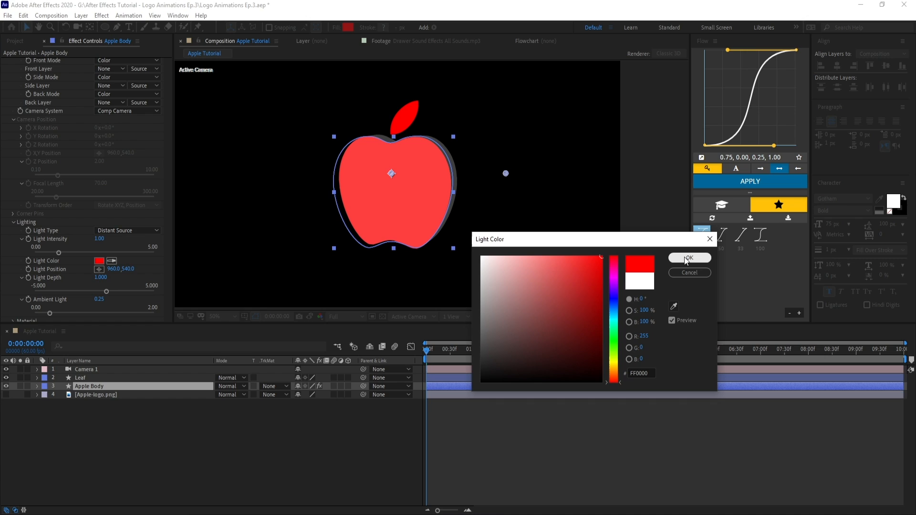
pyautogui.click(689, 260)
pyautogui.moveTo(115, 270)
pyautogui.mouseDown()
pyautogui.moveTo(153, 270)
pyautogui.moveTo(93, 292)
pyautogui.mouseUp()
pyautogui.click(96, 291)
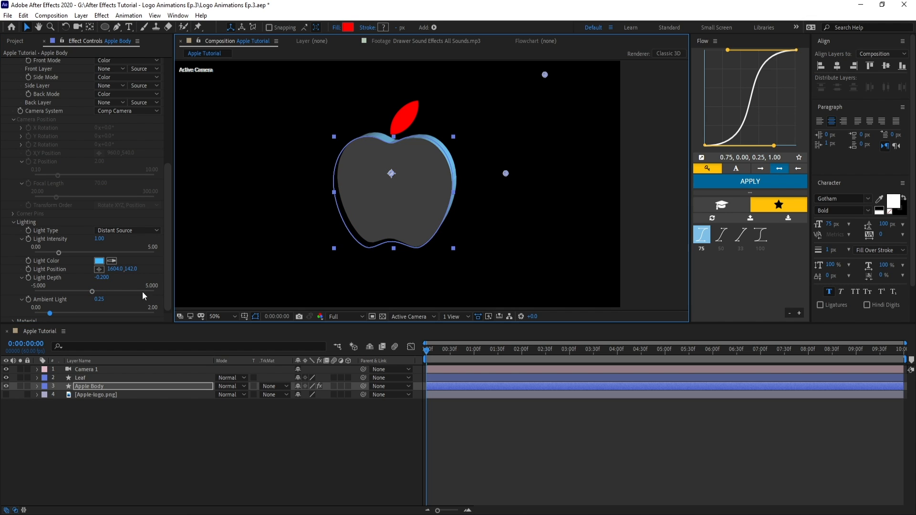
# Set the Ambient Light of the Apple Body's Shatter lighting to 1.
pyautogui.scroll(-1, 37, 310)
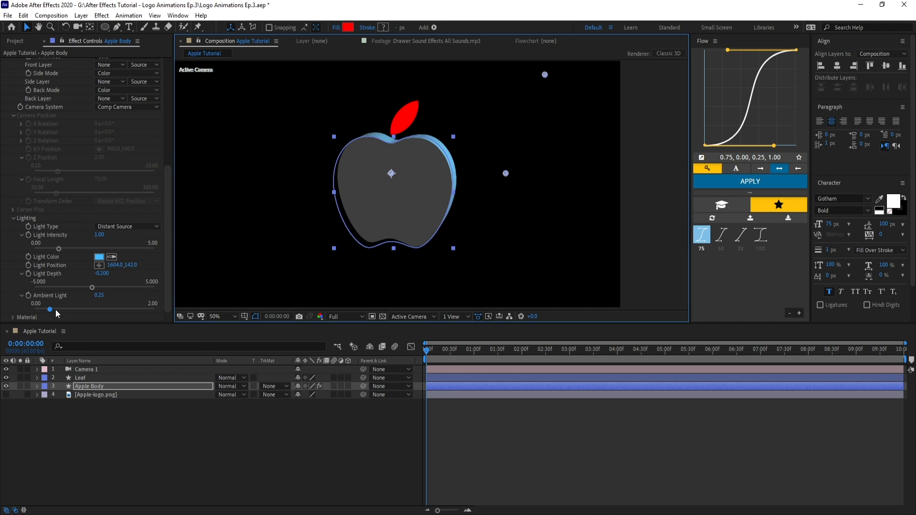
pyautogui.click(98, 296)
pyautogui.write('1')
pyautogui.press('Return')
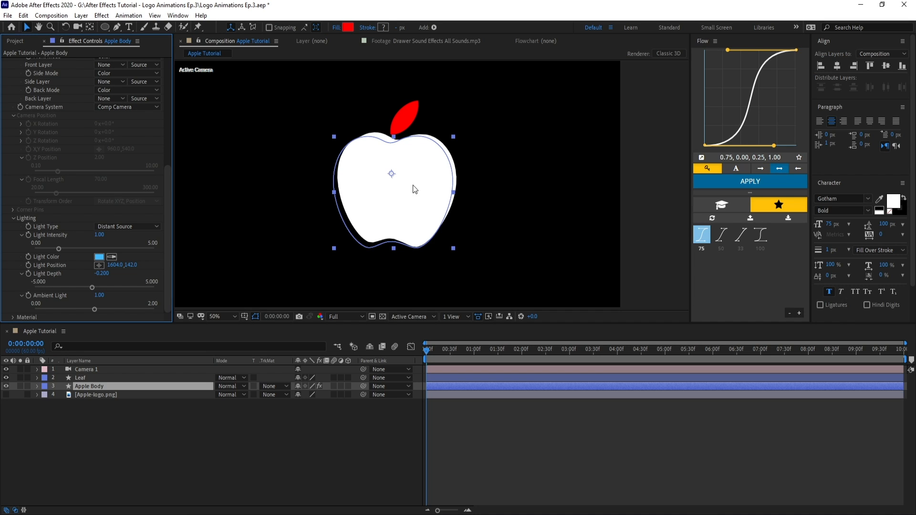
# Undo the Ambient Light, Light Position, Light Depth and Light Color changes in the Shatter lighting.
pyautogui.hotkey('ctrl', 'z')
pyautogui.hotkey('ctrl', 'z')
pyautogui.hotkey('ctrl', 'z')
pyautogui.hotkey('ctrl', 'z')
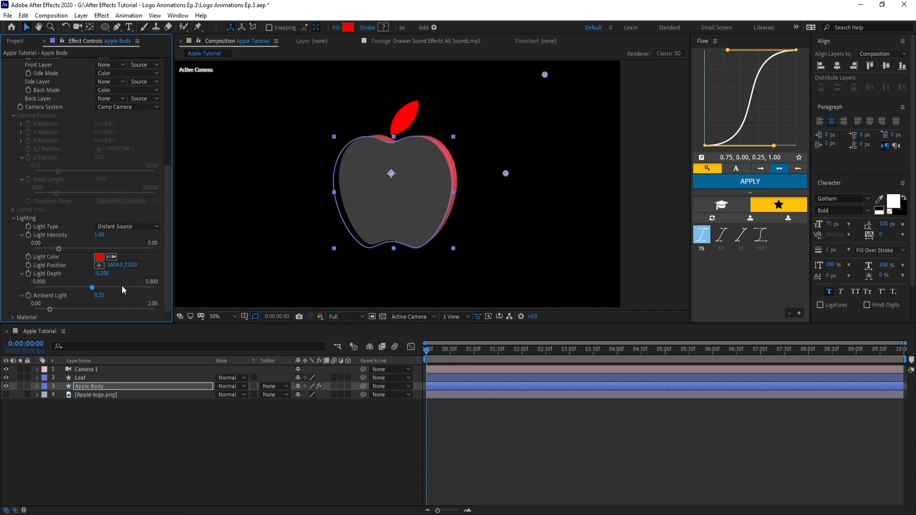
pyautogui.hotkey('ctrl', 'z')
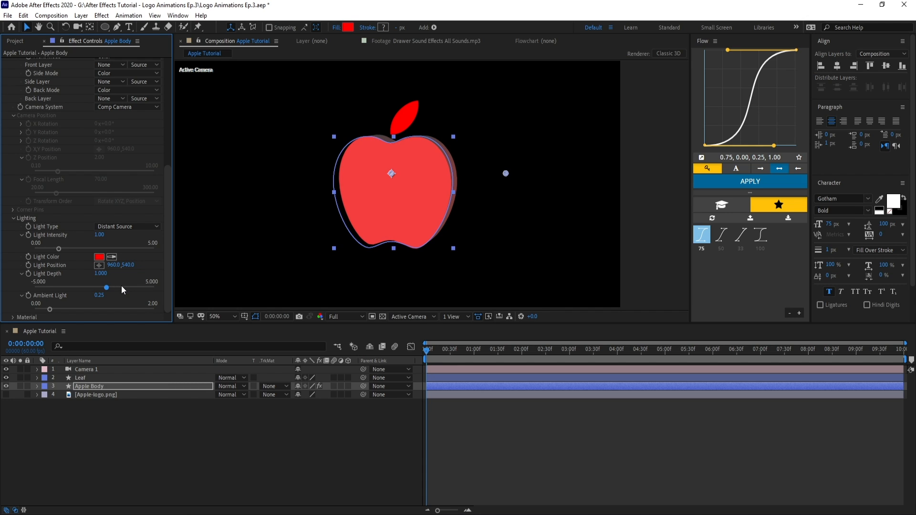
pyautogui.hotkey('ctrl', 'z')
# Set the Light Type of the Apple Body's Shatter lighting to First Comp Light.
pyautogui.click(130, 227)
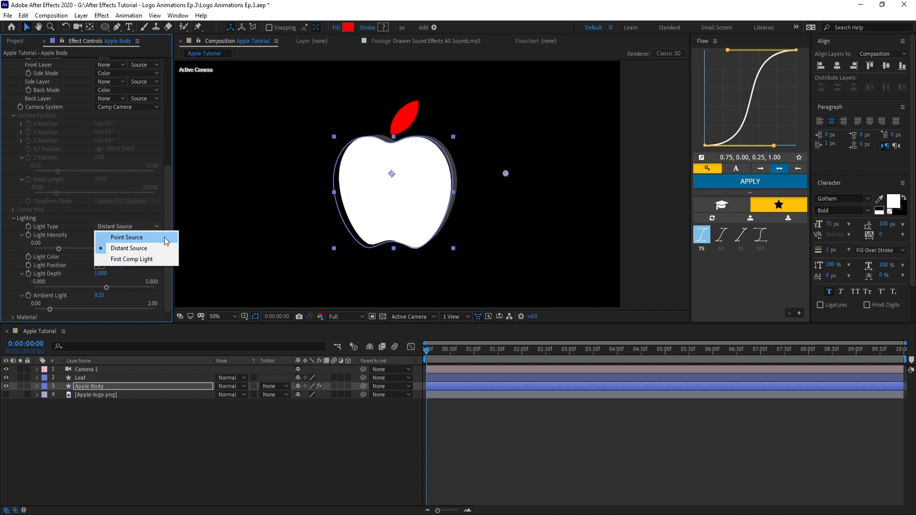
pyautogui.click(132, 259)
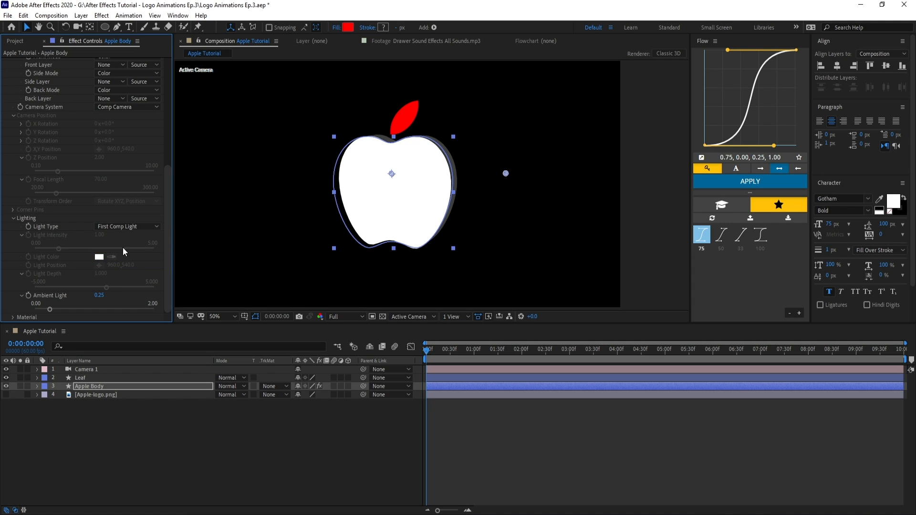
pyautogui.click(370, 495)
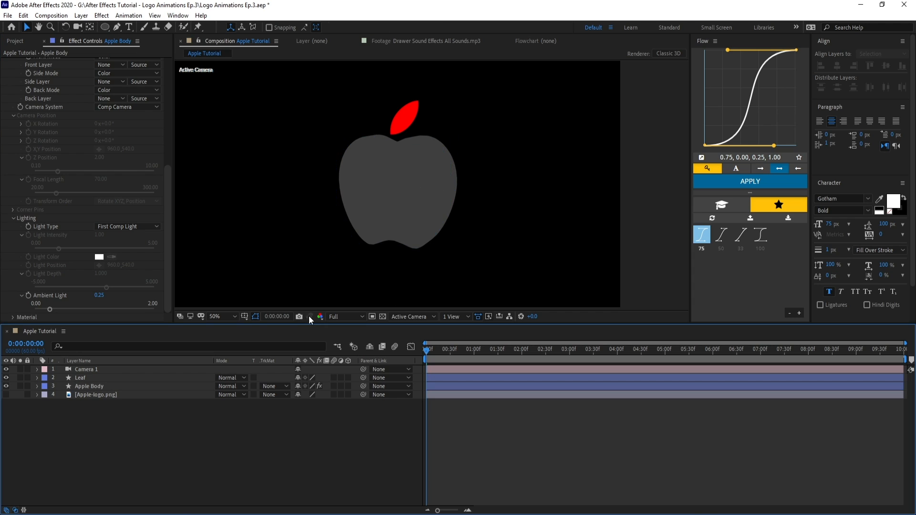
# Add a Point light to the composition and move it to the empty area above and to the right of the apple.
pyautogui.rightClick(133, 423)
pyautogui.moveTo(181, 316)
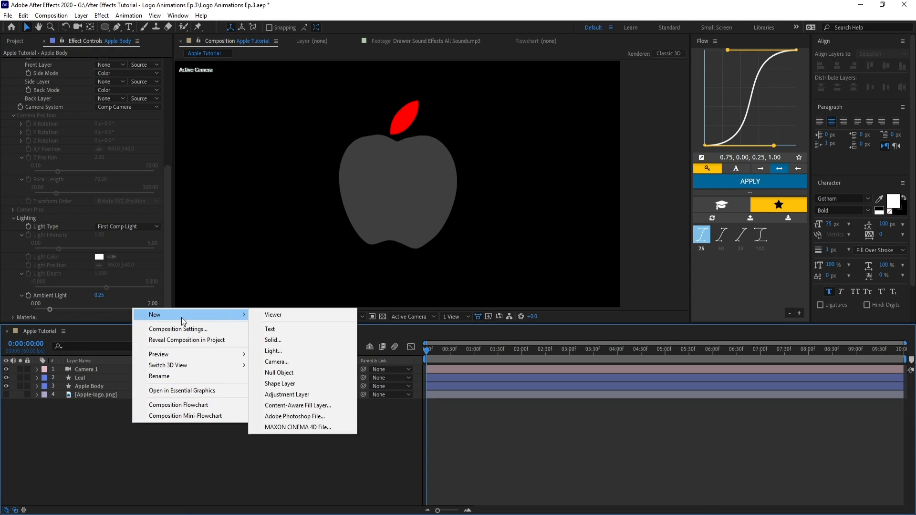
pyautogui.click(279, 352)
pyautogui.click(243, 158)
pyautogui.click(234, 184)
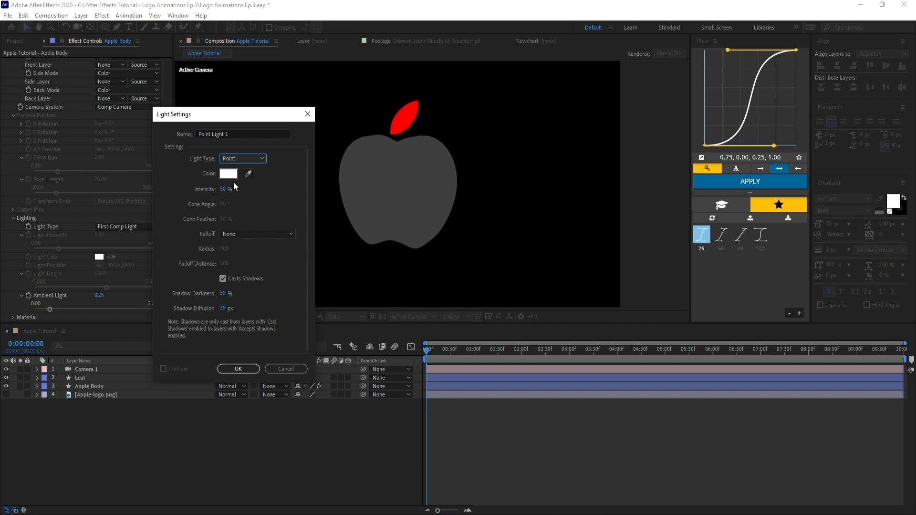
pyautogui.click(247, 370)
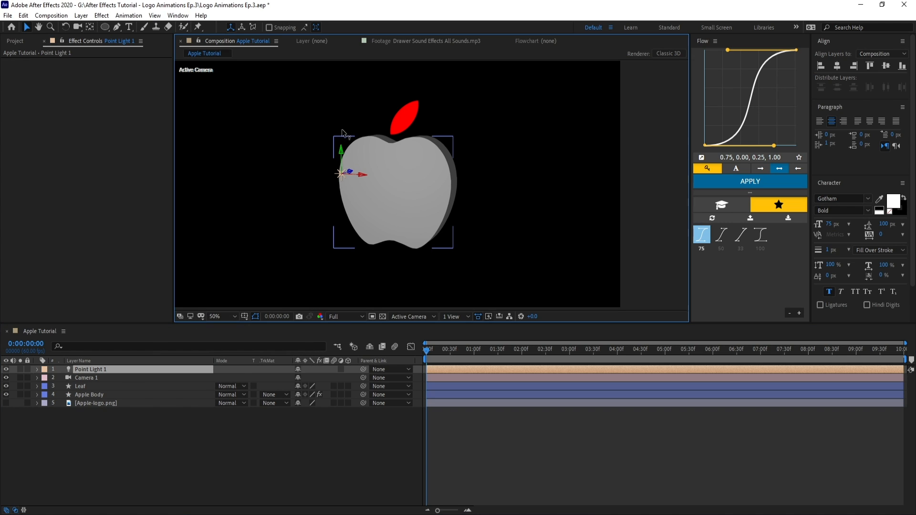
pyautogui.moveTo(344, 174)
pyautogui.mouseDown()
pyautogui.moveTo(340, 90)
pyautogui.moveTo(550, 112)
pyautogui.moveTo(338, 88)
pyautogui.moveTo(506, 125)
pyautogui.moveTo(303, 108)
pyautogui.moveTo(516, 142)
pyautogui.moveTo(400, 121)
pyautogui.moveTo(408, 92)
pyautogui.moveTo(346, 99)
pyautogui.moveTo(324, 91)
pyautogui.moveTo(350, 90)
pyautogui.moveTo(323, 139)
pyautogui.moveTo(365, 148)
pyautogui.mouseUp()
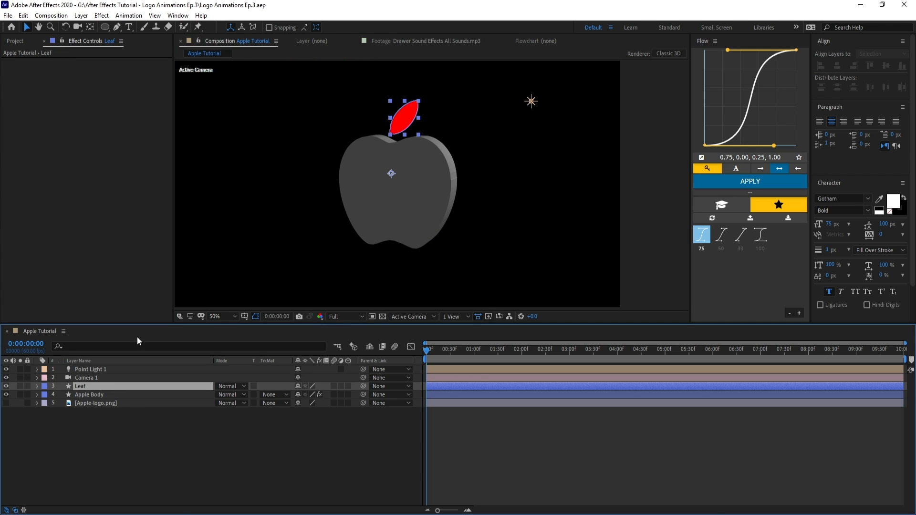
# Set the Apple Body's Shatter material to a Diffuse Reflection of 0.98 and a Specular Reflection of 0.410.
pyautogui.click(100, 394)
pyautogui.scroll(-8, 168, 136)
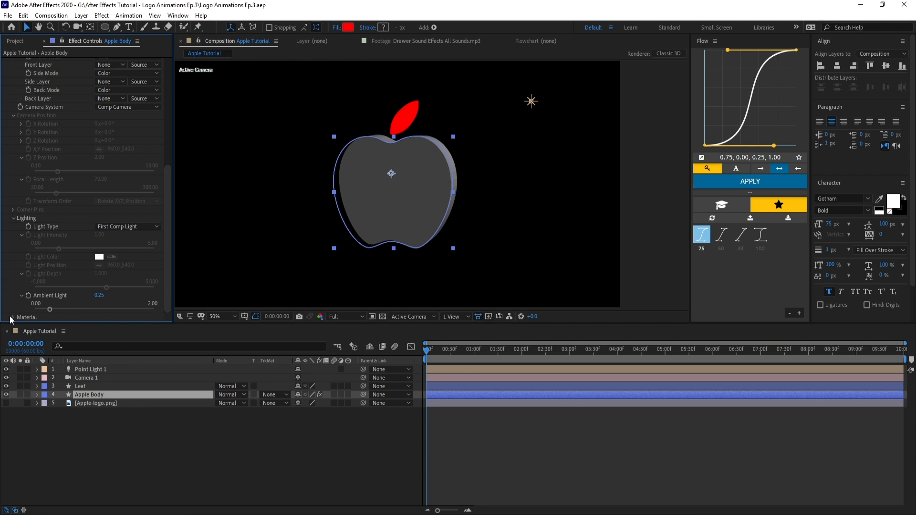
pyautogui.moveTo(98, 302); pyautogui.dragTo(124, 319)
pyautogui.click(140, 411)
# Examine the light's highlights along the apple's extruded side up close and look through its Shatter settings.
pyautogui.scroll(1, 475, 152)
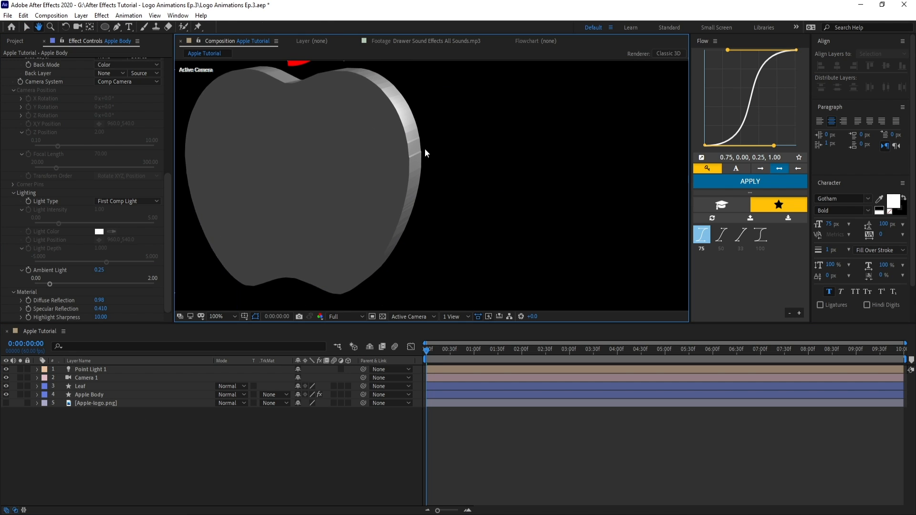
pyautogui.scroll(1, 423, 148)
pyautogui.scroll(-1, 376, 136)
pyautogui.scroll(1, 419, 191)
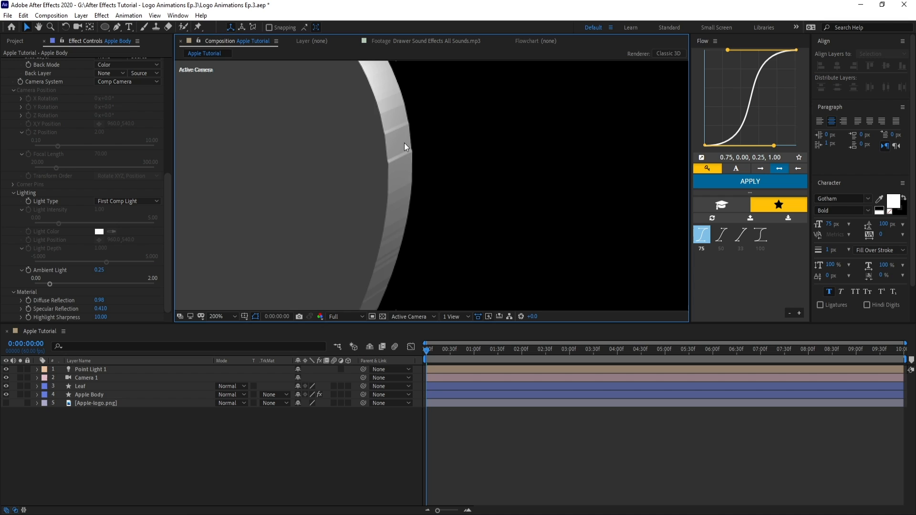
pyautogui.scroll(-1, 451, 229)
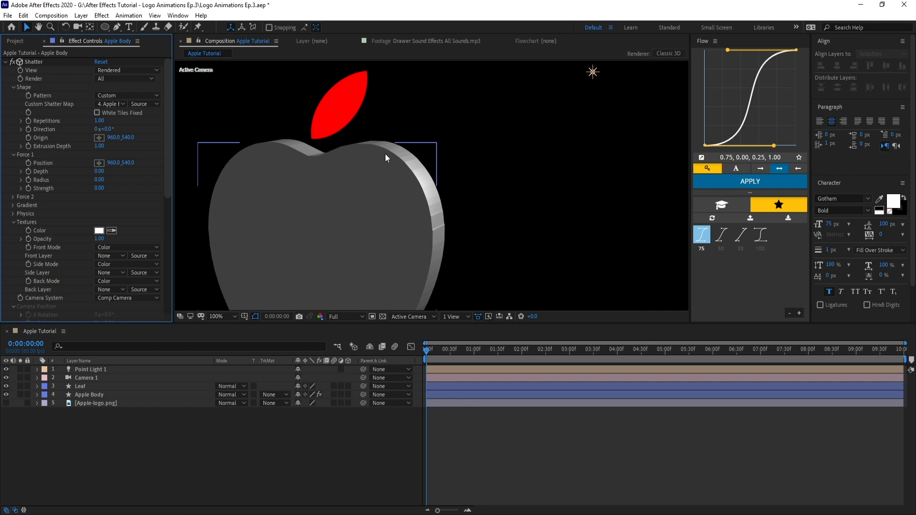
pyautogui.scroll(-2, 490, 223)
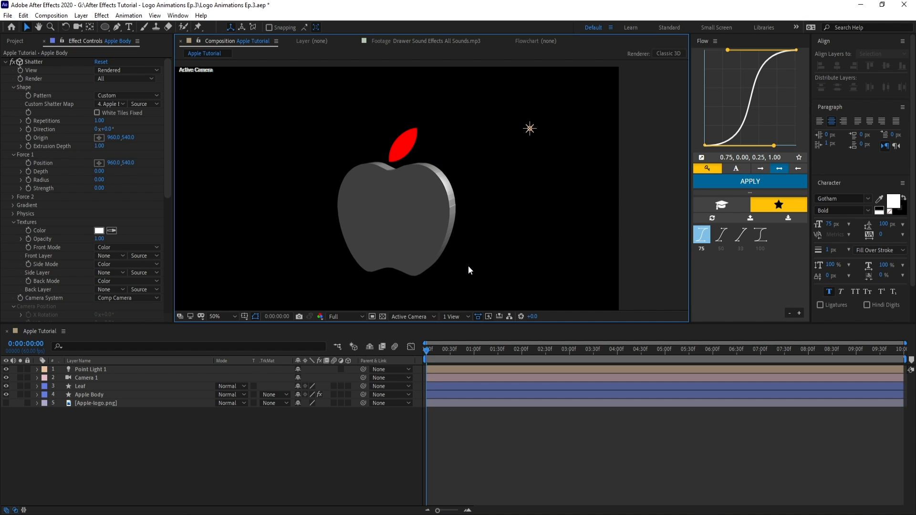
pyautogui.moveTo(169, 194); pyautogui.dragTo(160, 270)
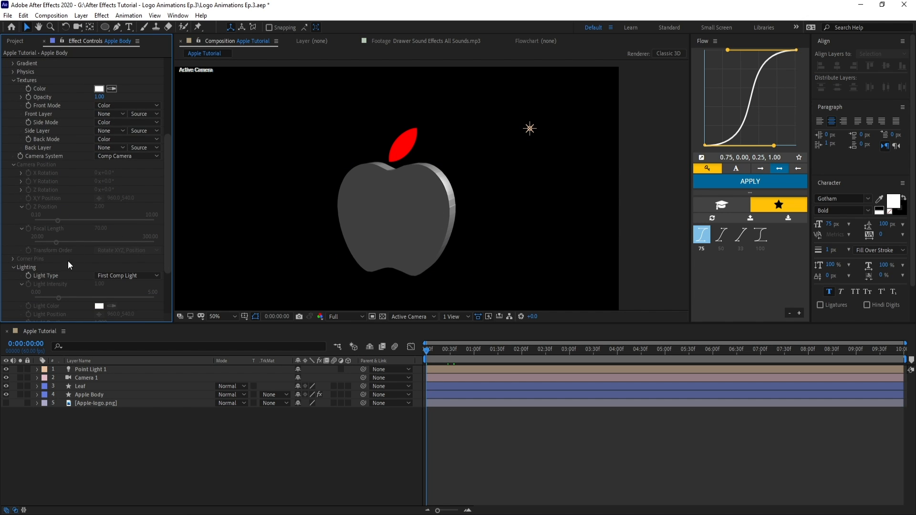
pyautogui.moveTo(168, 227); pyautogui.dragTo(152, 149)
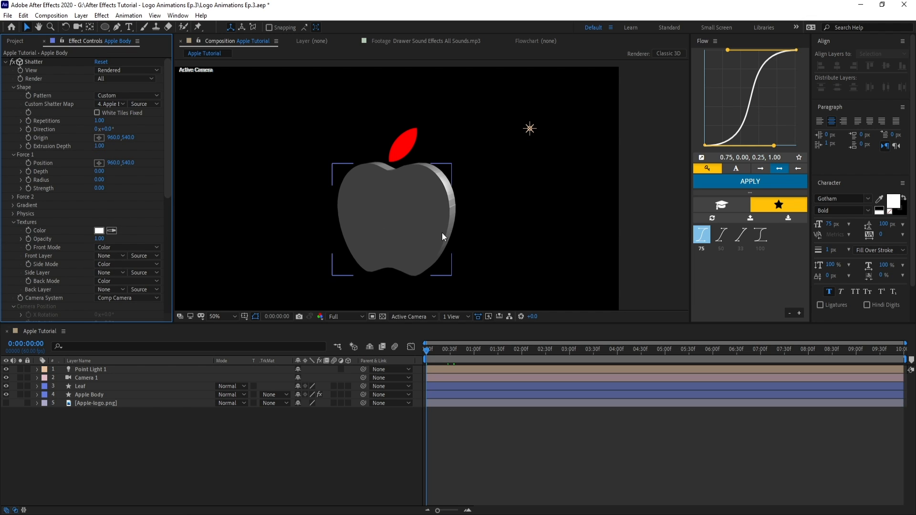
pyautogui.click(339, 437)
# Reset the Position of Camera 1 to 960.0, 540.0, -2666.7.
pyautogui.click(107, 378)
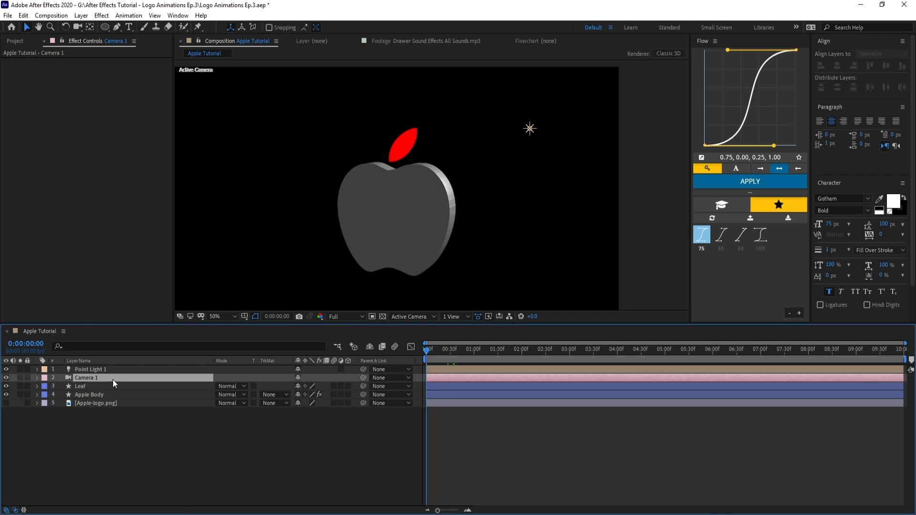
pyautogui.press('p')
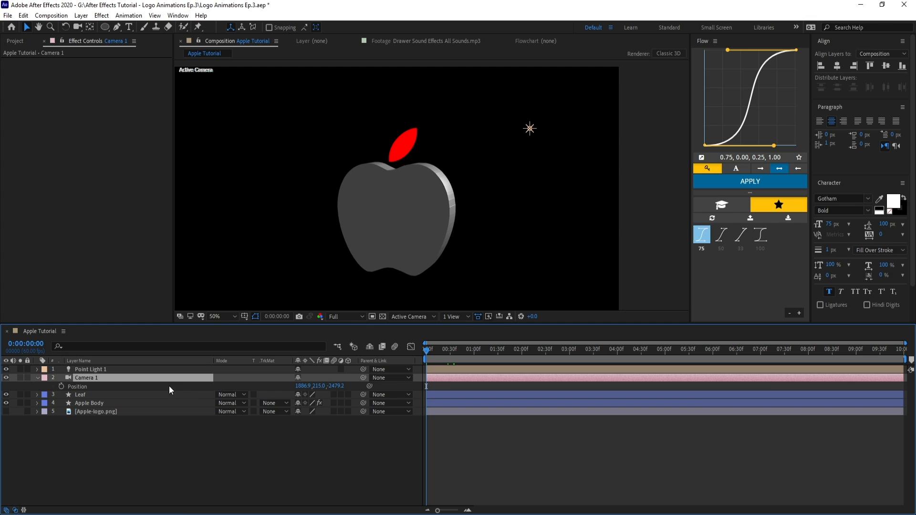
pyautogui.rightClick(185, 385)
pyautogui.click(228, 459)
pyautogui.click(391, 453)
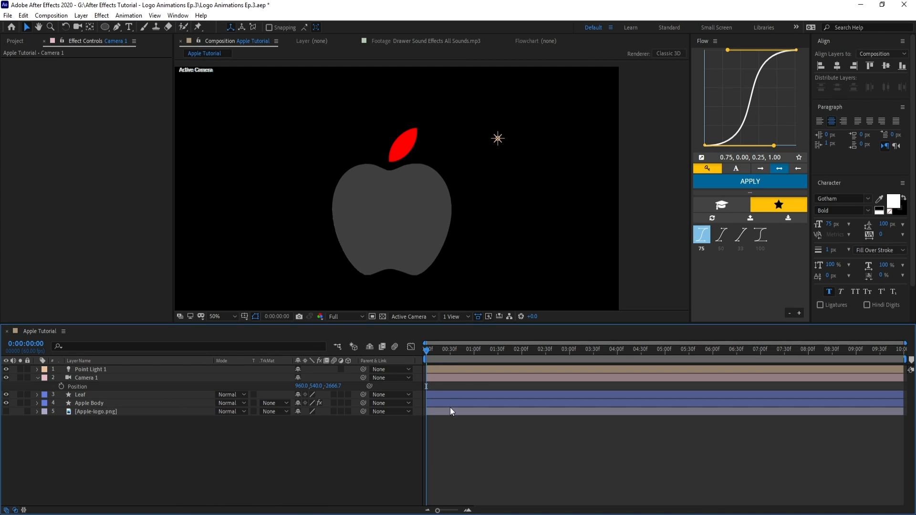
# Switch the Camera System of the Apple Body's Shatter effect to Camera Position.
pyautogui.click(95, 404)
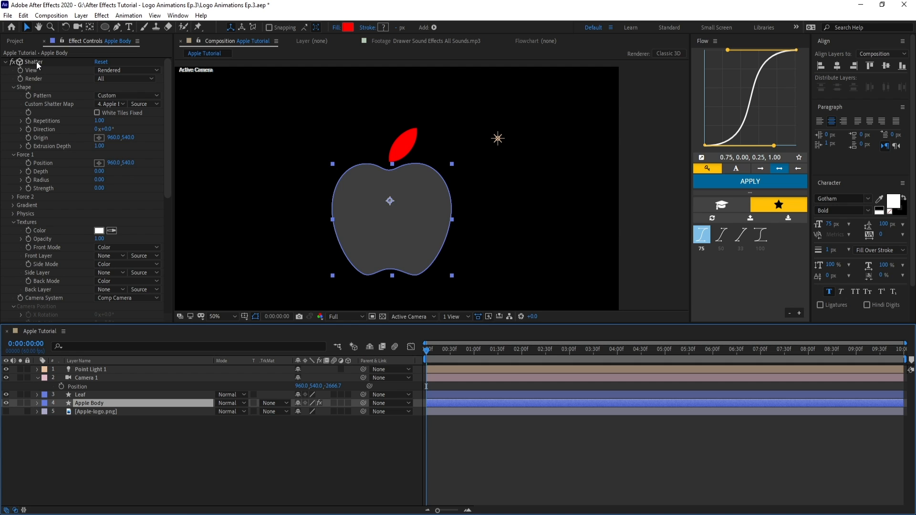
pyautogui.moveTo(167, 180); pyautogui.dragTo(159, 251)
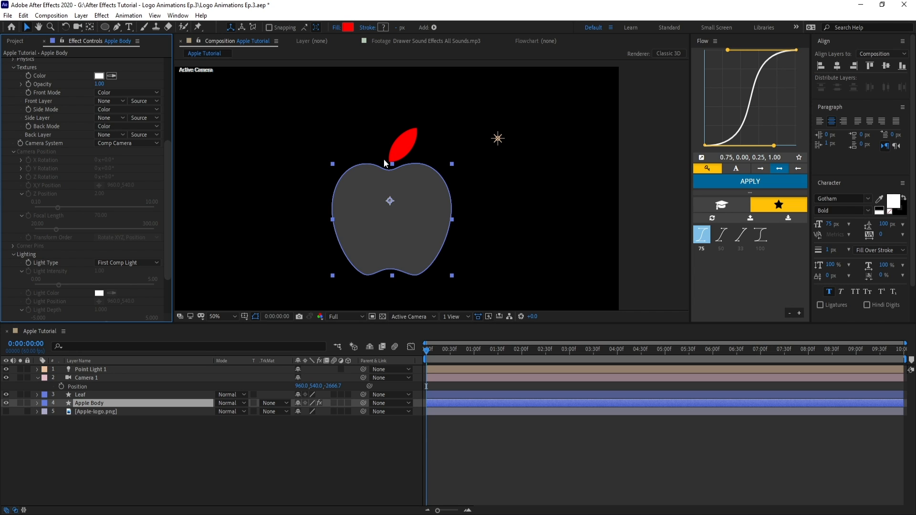
pyautogui.click(130, 143)
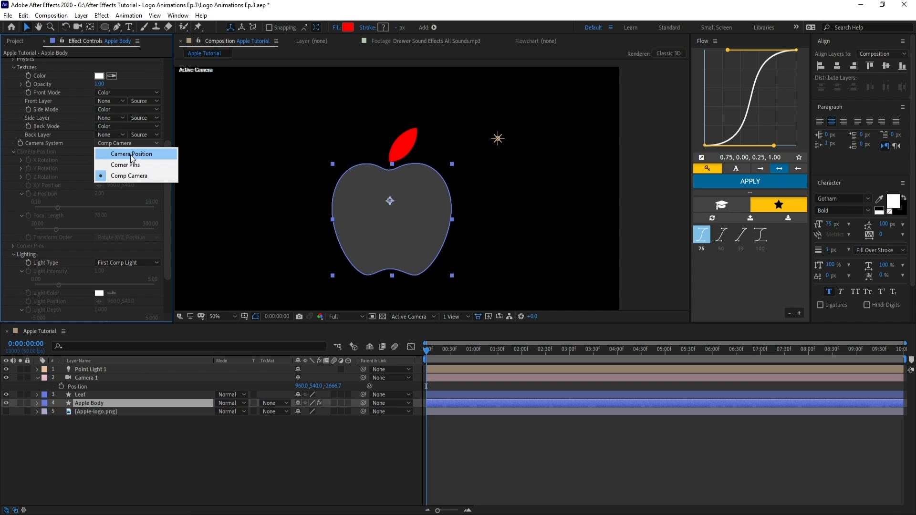
pyautogui.click(131, 156)
pyautogui.moveTo(165, 178); pyautogui.dragTo(175, 89)
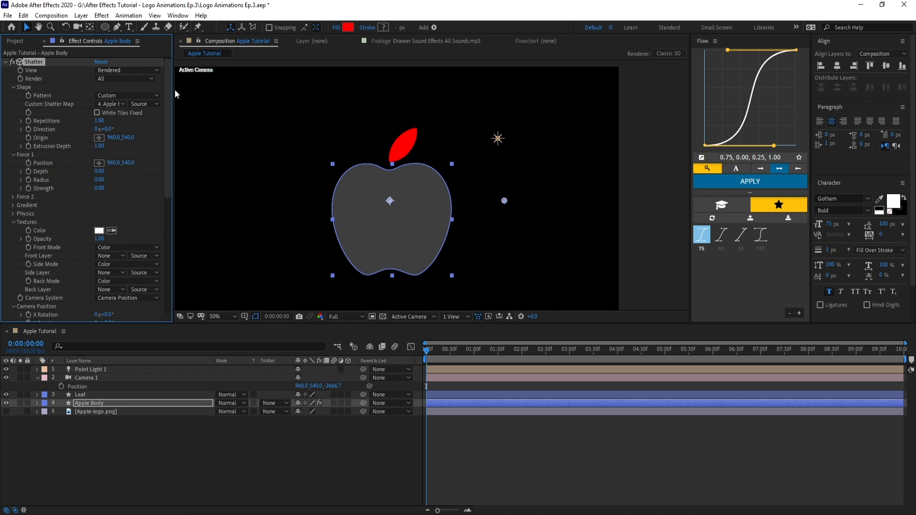
pyautogui.moveTo(166, 145); pyautogui.dragTo(171, 185)
# Copy the Shatter effect from the Apple Body layer and paste it onto the Leaf layer.
pyautogui.click(102, 403)
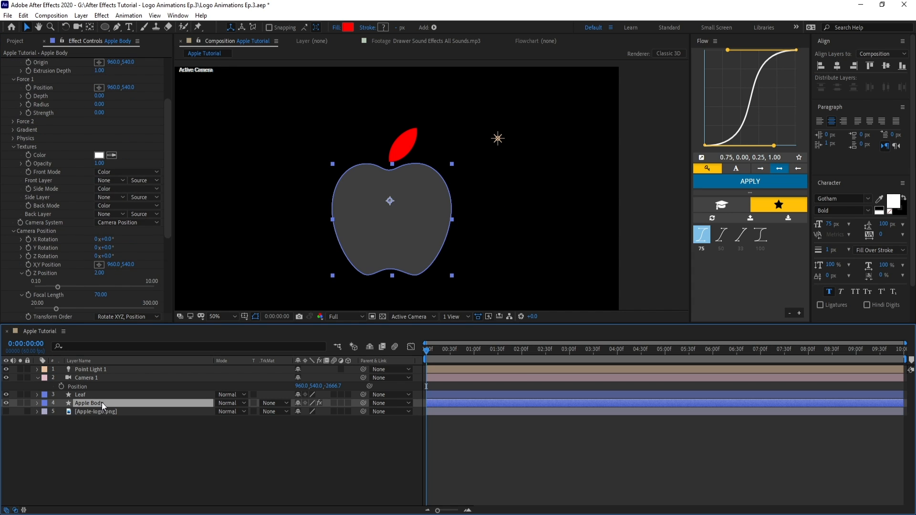
pyautogui.scroll(4, 51, 113)
pyautogui.click(38, 63)
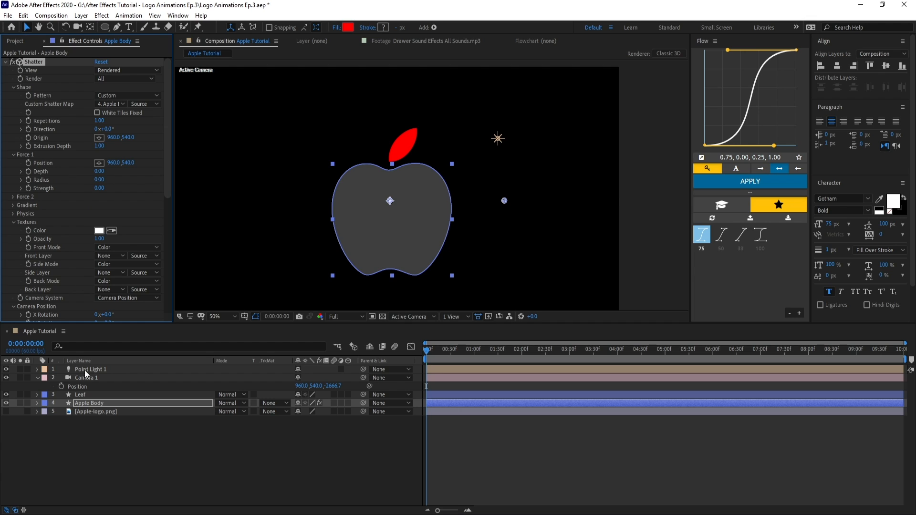
pyautogui.click(92, 395)
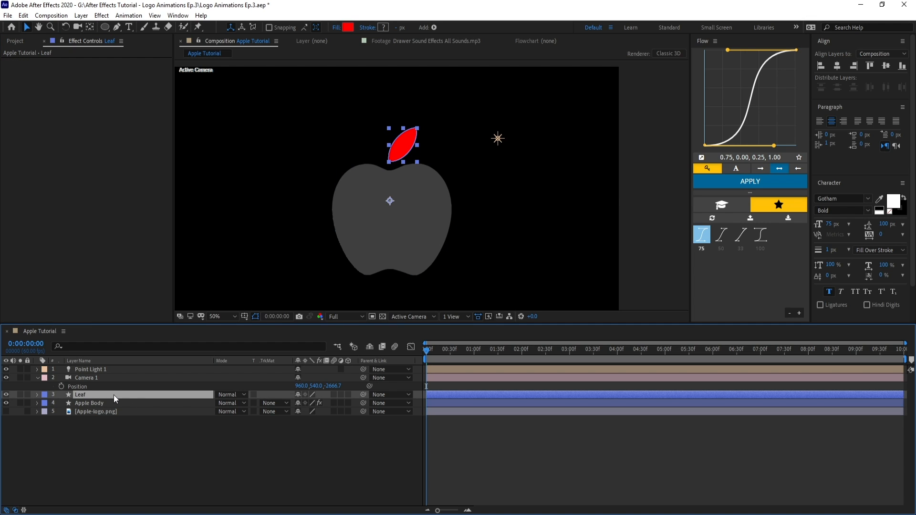
pyautogui.hotkey('ctrl', 'v')
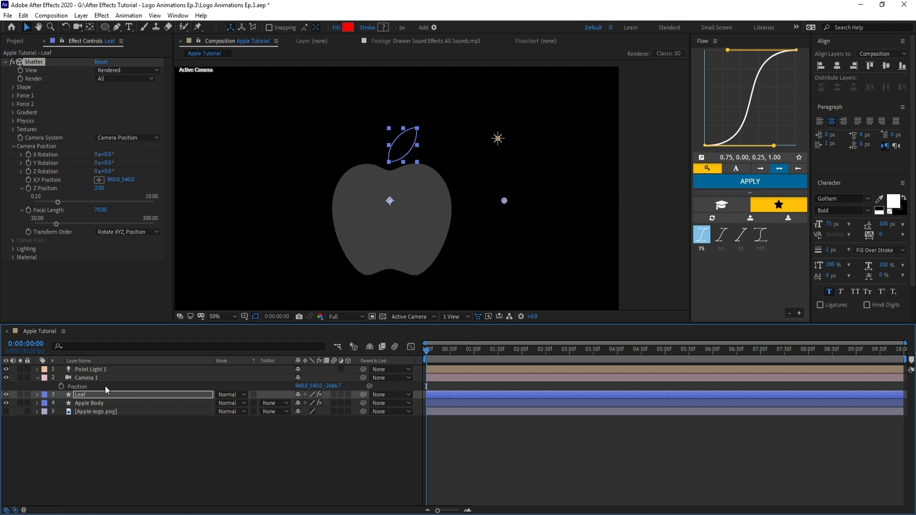
# Set the Custom Shatter Map of the Leaf layer's Shatter effect to the Leaf layer.
pyautogui.click(13, 87)
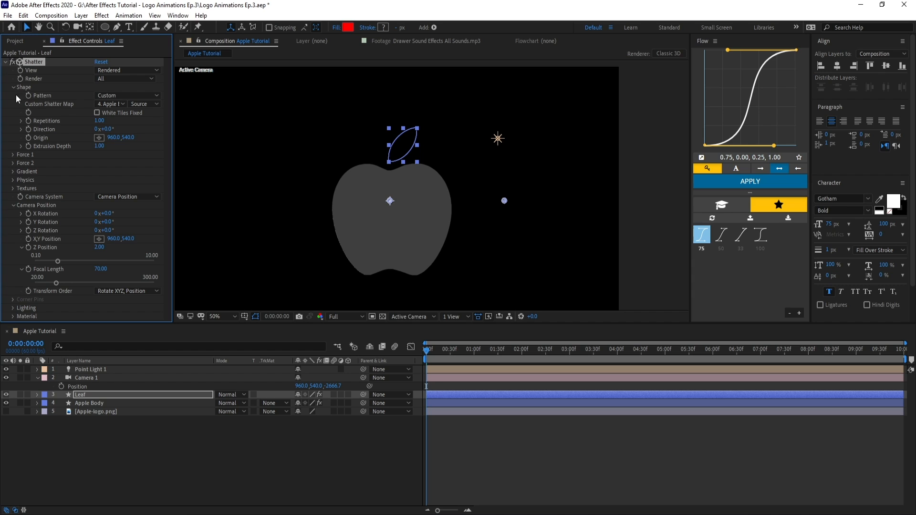
pyautogui.click(110, 104)
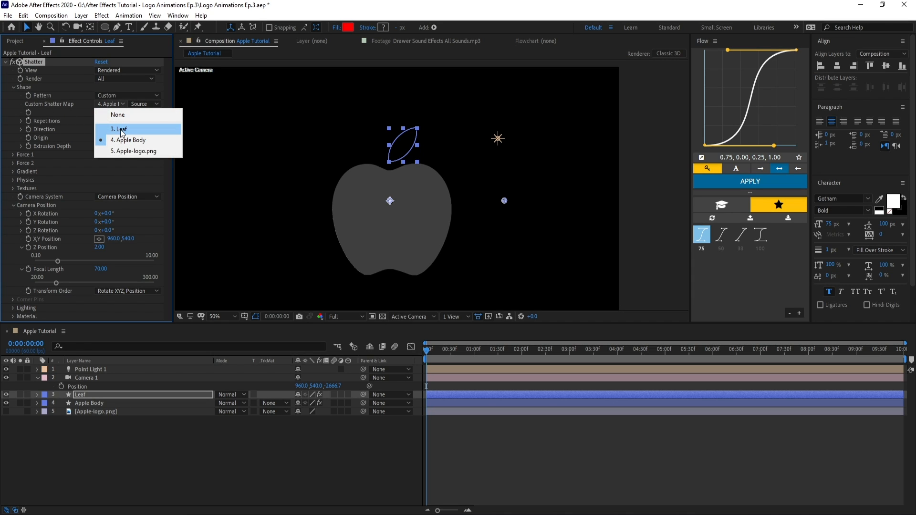
pyautogui.click(121, 130)
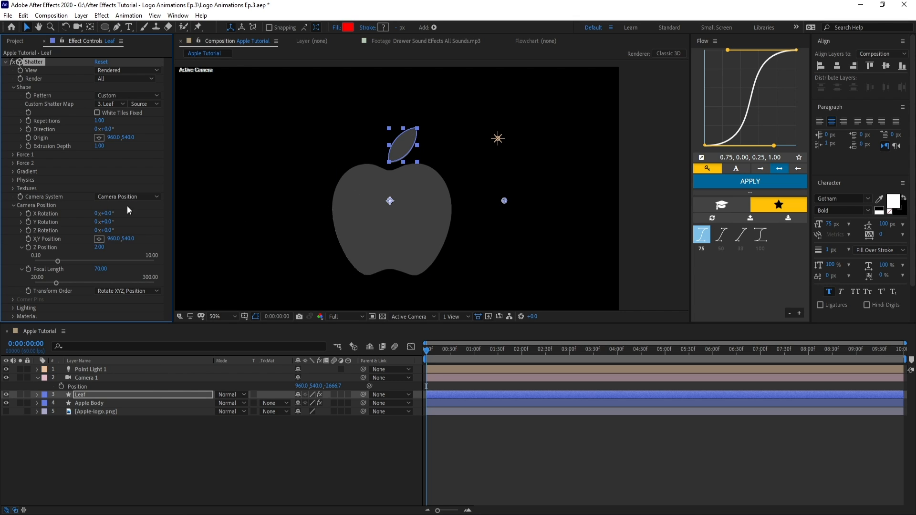
# Try out Shatter camera rotations on the Leaf and Apple Body layers and undo the test rotations.
pyautogui.moveTo(110, 214); pyautogui.dragTo(133, 233)
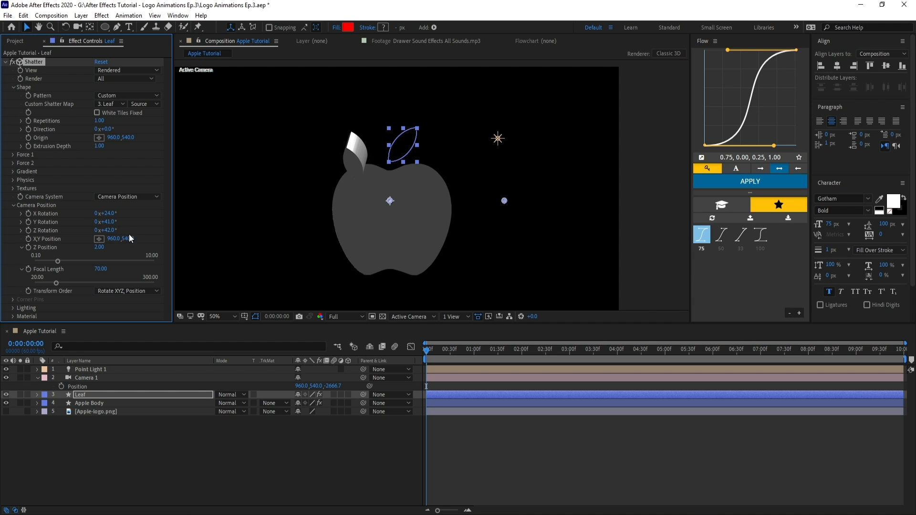
pyautogui.click(149, 404)
pyautogui.scroll(-5, 163, 270)
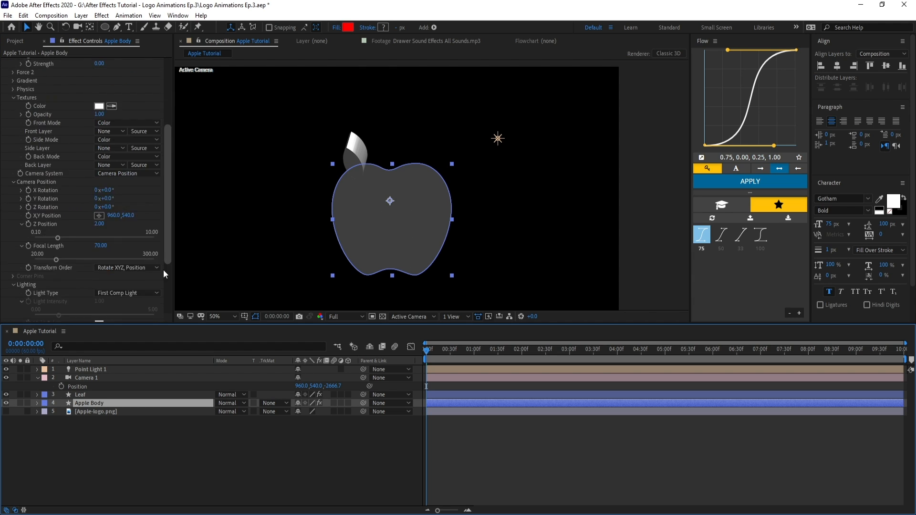
pyautogui.moveTo(110, 144); pyautogui.dragTo(128, 149)
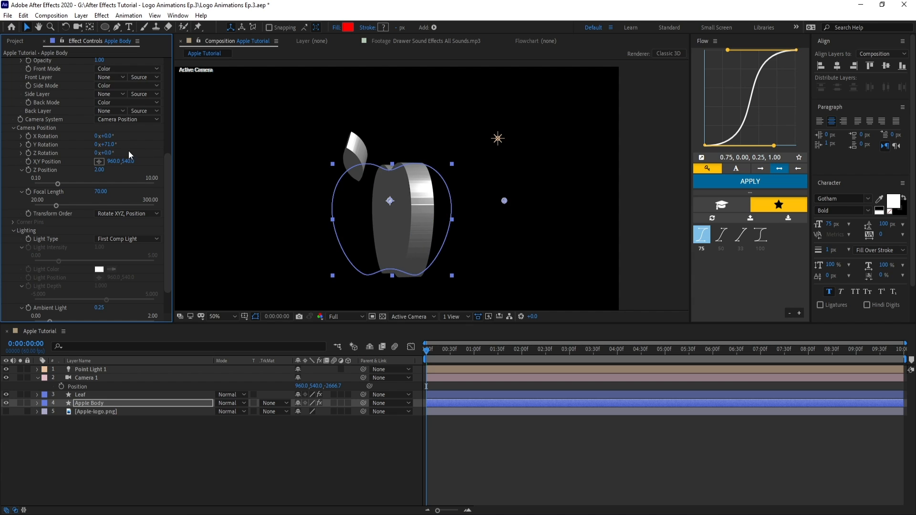
pyautogui.hotkey('ctrl', 'z')
pyautogui.hotkey('ctrl', 'z')
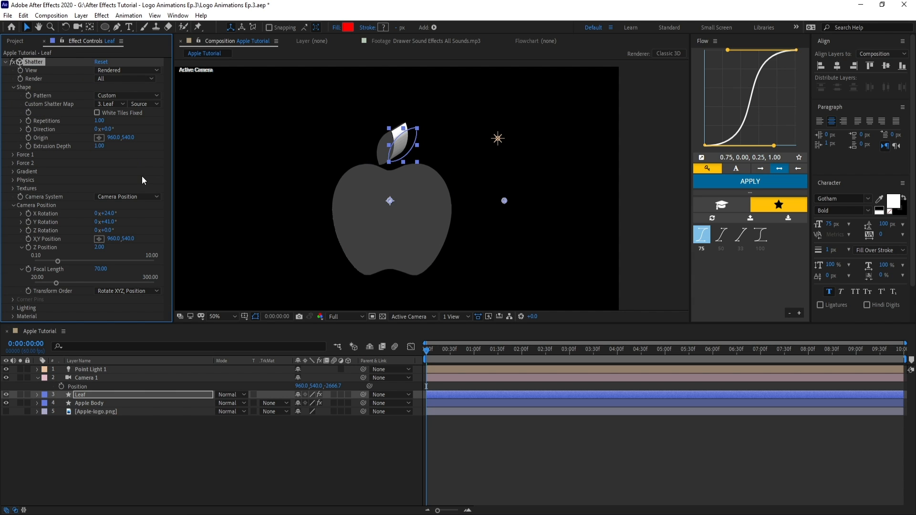
pyautogui.hotkey('ctrl', 'z')
# Save the project and delete the Camera 1 layer.
pyautogui.click(384, 485)
pyautogui.hotkey('ctrl', 's')
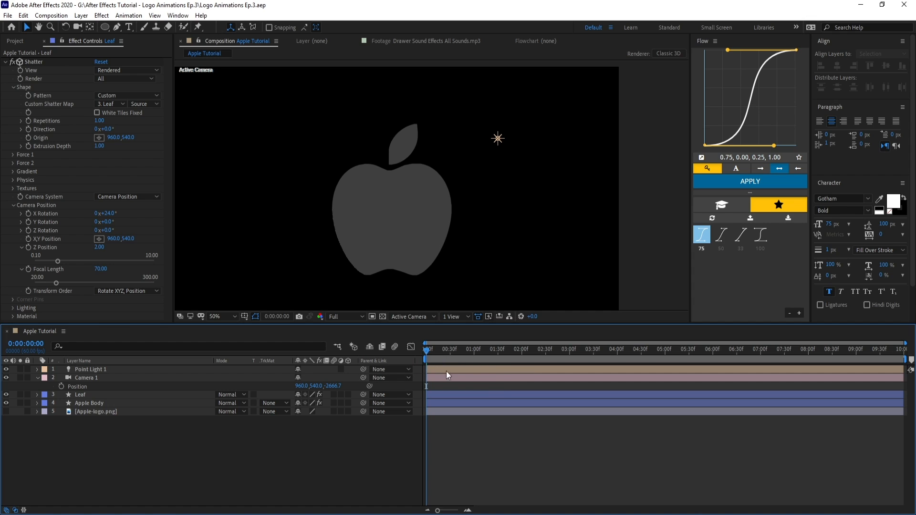
pyautogui.click(92, 379)
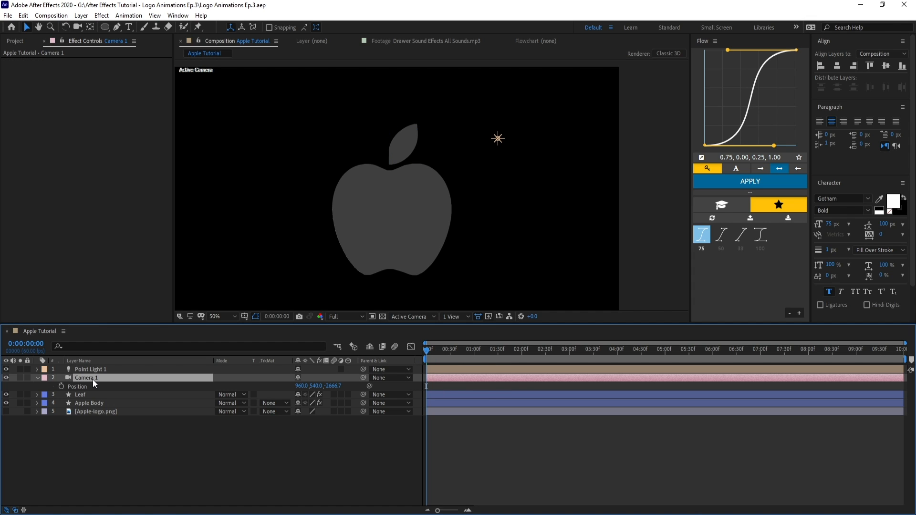
pyautogui.press('Delete')
# Enable keyframing at 0 seconds for the X, Y and Z Rotation, X,Y Position and Z Position of the Apple Body's Shatter camera.
pyautogui.click(93, 380)
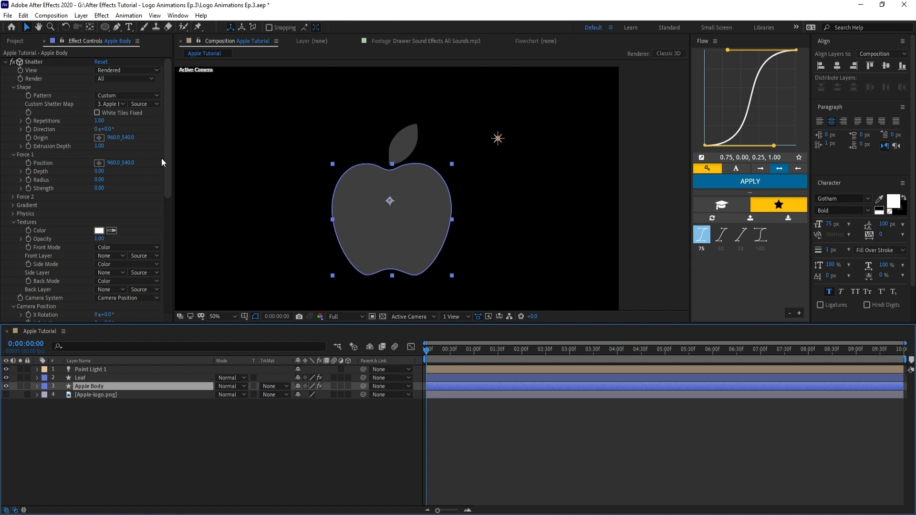
pyautogui.moveTo(168, 180); pyautogui.dragTo(167, 249)
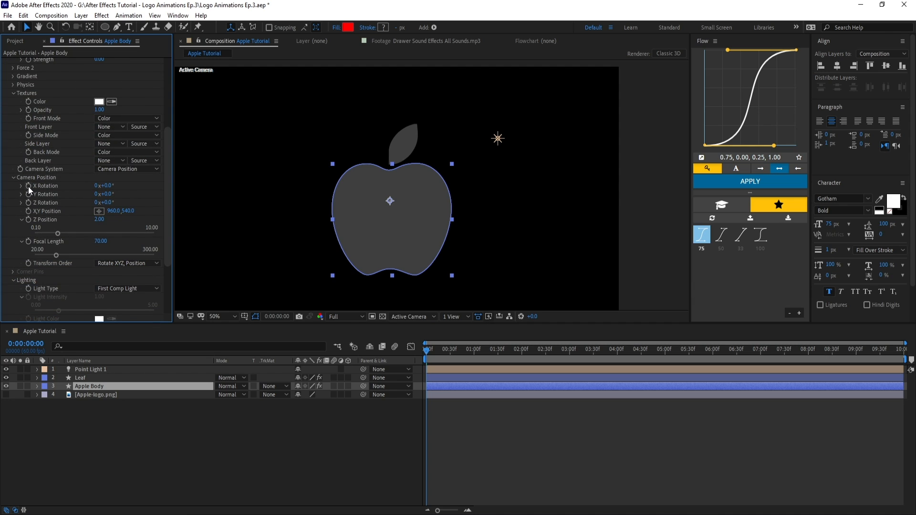
pyautogui.moveTo(28, 187); pyautogui.dragTo(29, 220)
pyautogui.press('Return')
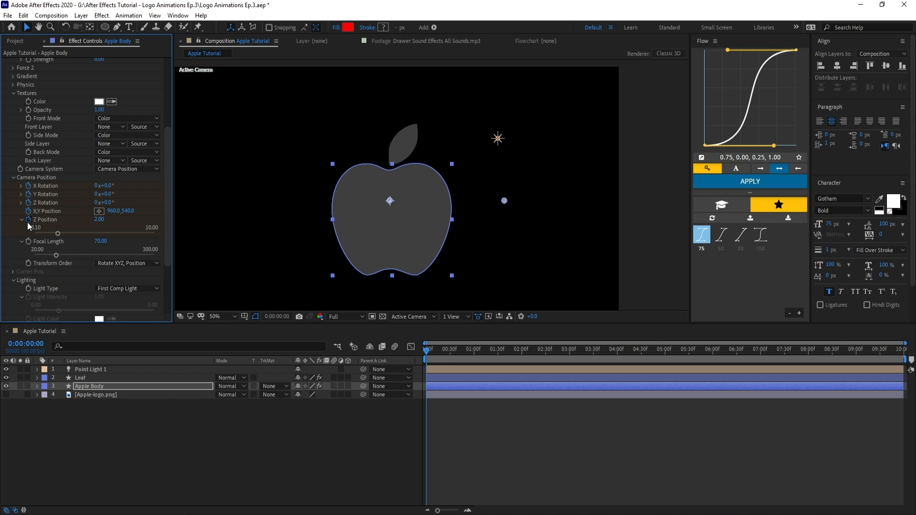
# Reveal the Apple Body's animated properties and add a keyframe for all five Shatter camera properties at 1 second.
pyautogui.click(437, 385)
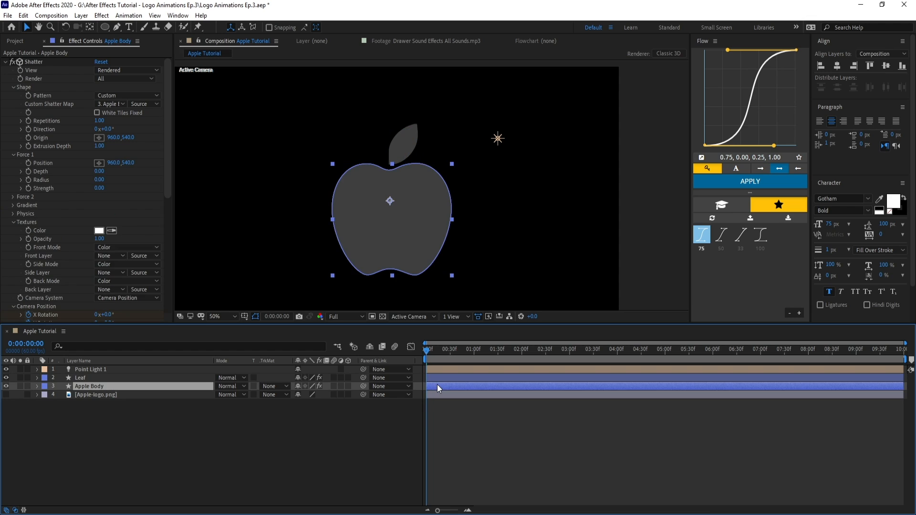
pyautogui.press('u')
pyautogui.moveTo(471, 350); pyautogui.dragTo(474, 353)
pyautogui.moveTo(13, 404); pyautogui.dragTo(13, 437)
pyautogui.click(382, 488)
pyautogui.click(153, 386)
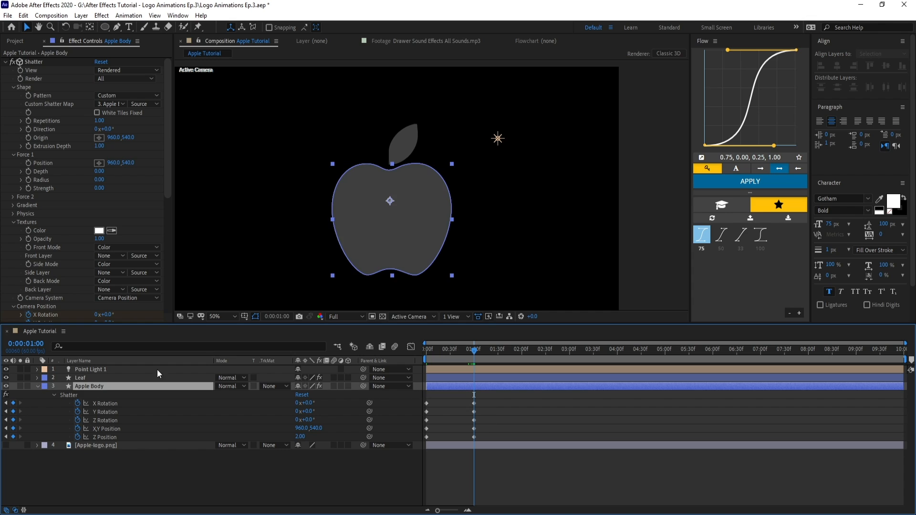
# Set the Apple Body's Shatter Z Position to 3 at 1 second and preview the animation.
pyautogui.moveTo(300, 437); pyautogui.dragTo(333, 442)
pyautogui.click(300, 436)
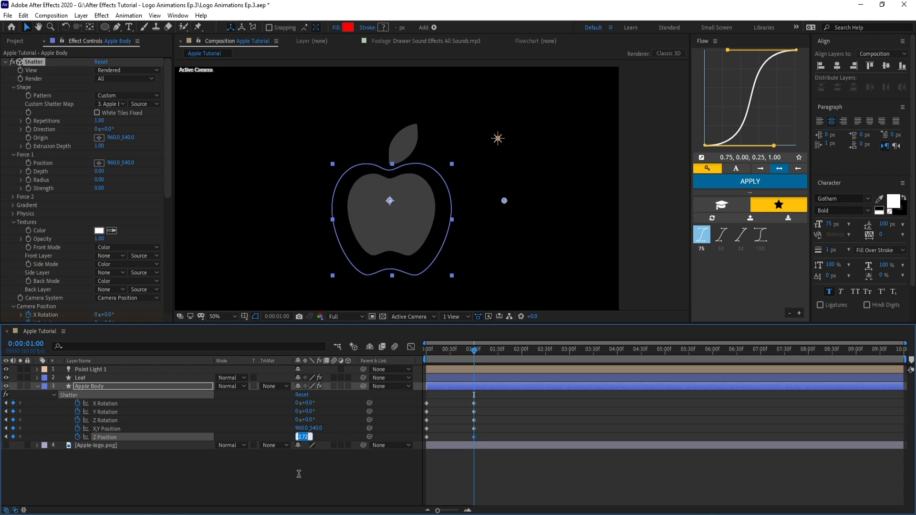
pyautogui.write('3')
pyautogui.click(299, 474)
pyautogui.press('space')
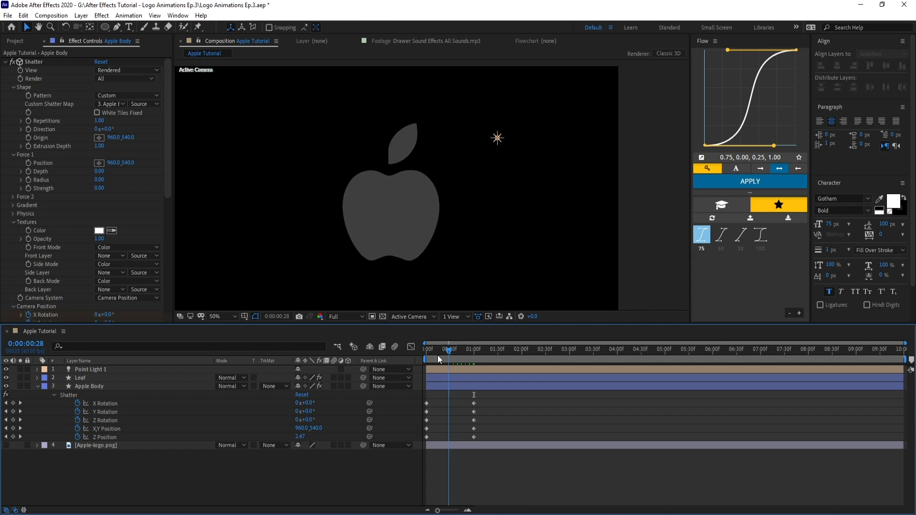
# At 0 seconds, set the Apple Body's Shatter X Rotation to -33°, Y to 30.6°, Z to -7°, X,Y Position to 960, 600 and Z Position to 0.26.
pyautogui.moveTo(300, 436); pyautogui.dragTo(261, 453)
pyautogui.moveTo(313, 412); pyautogui.dragTo(345, 414)
pyautogui.moveTo(310, 403); pyautogui.dragTo(275, 405)
pyautogui.moveTo(308, 420); pyautogui.dragTo(264, 438)
pyautogui.scroll(-2, 396, 200)
pyautogui.moveTo(308, 420); pyautogui.dragTo(306, 414)
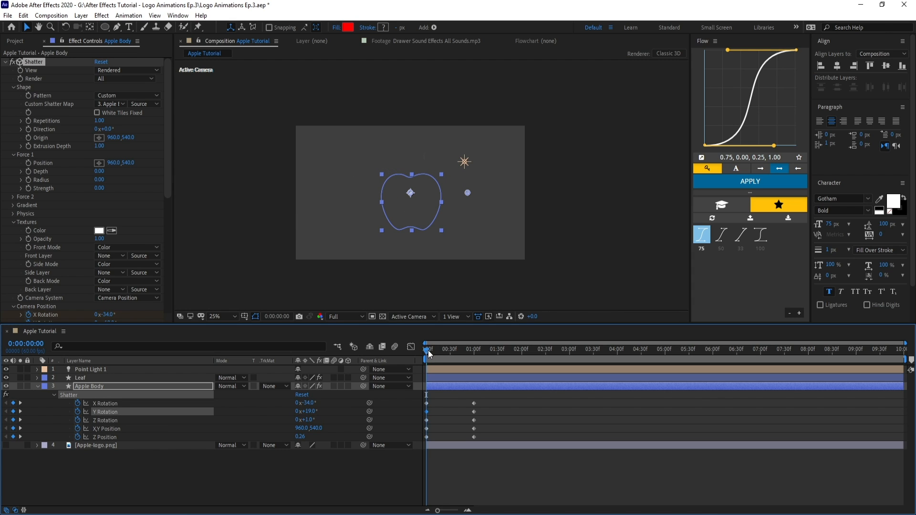
pyautogui.moveTo(429, 353); pyautogui.dragTo(426, 376)
# Copy all of the Apple Body's Shatter camera keyframes, paste them onto the Leaf layer at 0 seconds, and preview the motion.
pyautogui.moveTo(499, 401); pyautogui.dragTo(391, 462)
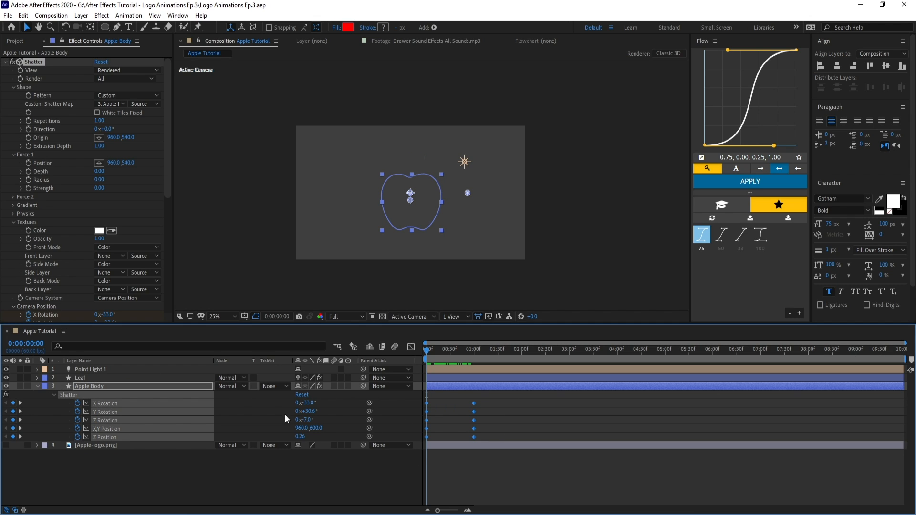
pyautogui.click(83, 378)
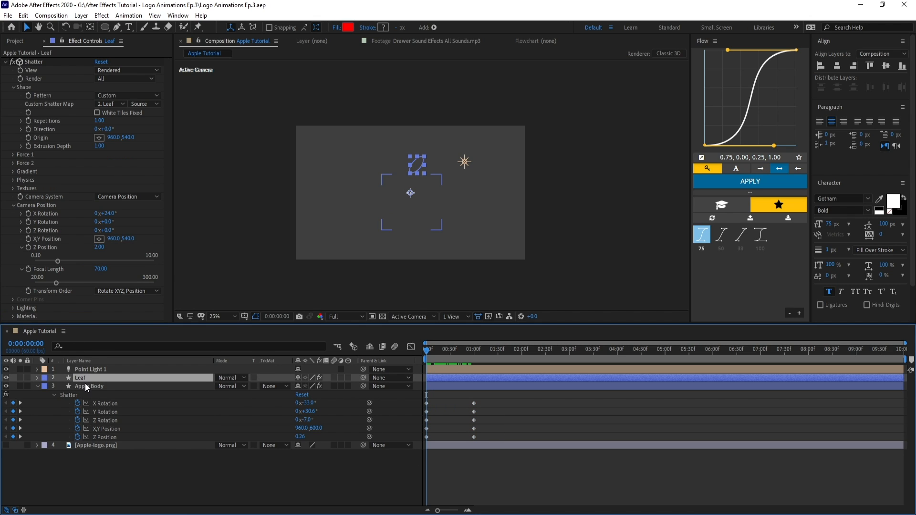
pyautogui.hotkey('ctrl', 'v')
pyautogui.click(506, 406)
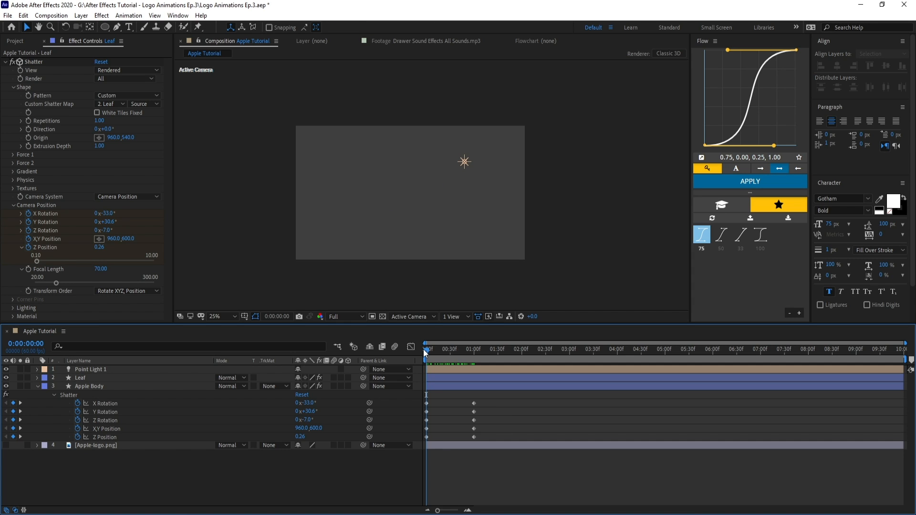
pyautogui.moveTo(424, 349); pyautogui.dragTo(447, 507)
# Reveal the Leaf's keyframes and apply Easy Ease to the 1-second Shatter keyframes of both the Leaf and Apple Body layers.
pyautogui.click(480, 379)
pyautogui.press('u')
pyautogui.press('F9')
pyautogui.click(514, 414)
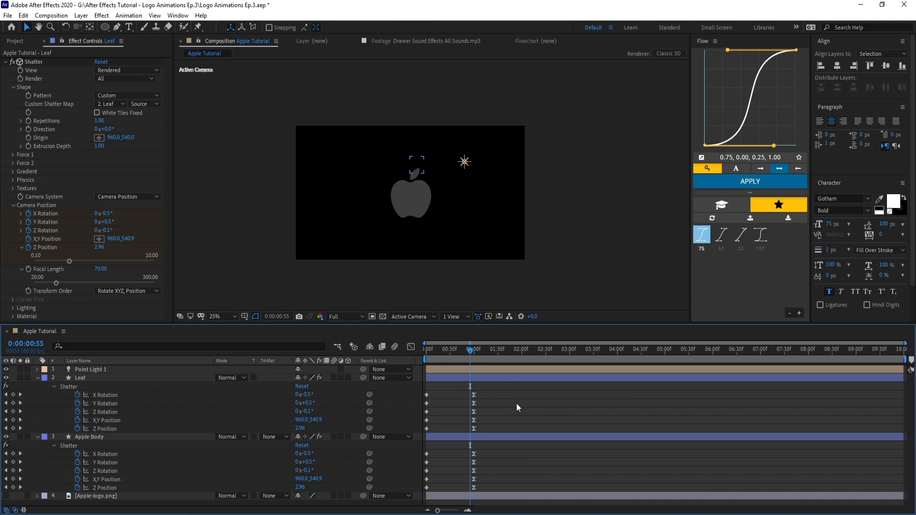
# Move the ending X, Y and Z Rotation keyframes of the Apple Body layer earlier, to about frame 40.
pyautogui.click(99, 454)
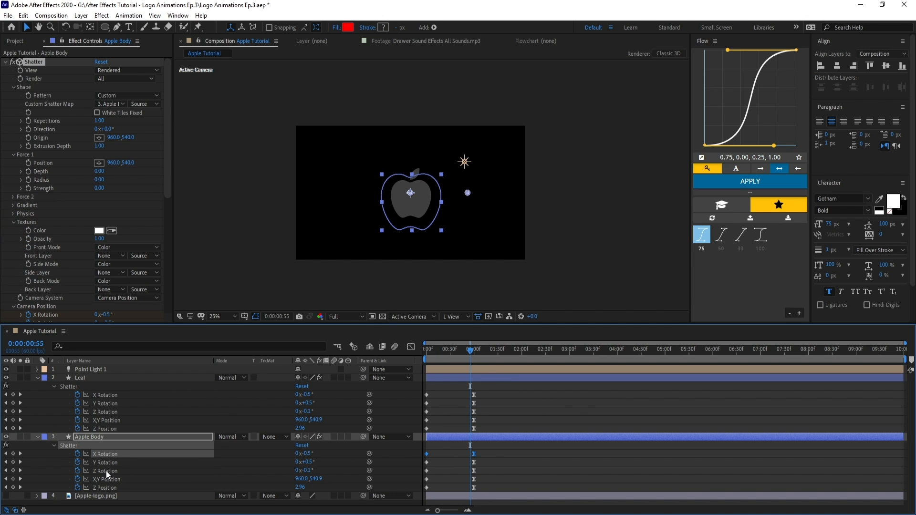
pyautogui.keyDown('shift'); pyautogui.click(105, 471); pyautogui.keyUp('shift')
pyautogui.moveTo(498, 448); pyautogui.dragTo(460, 464)
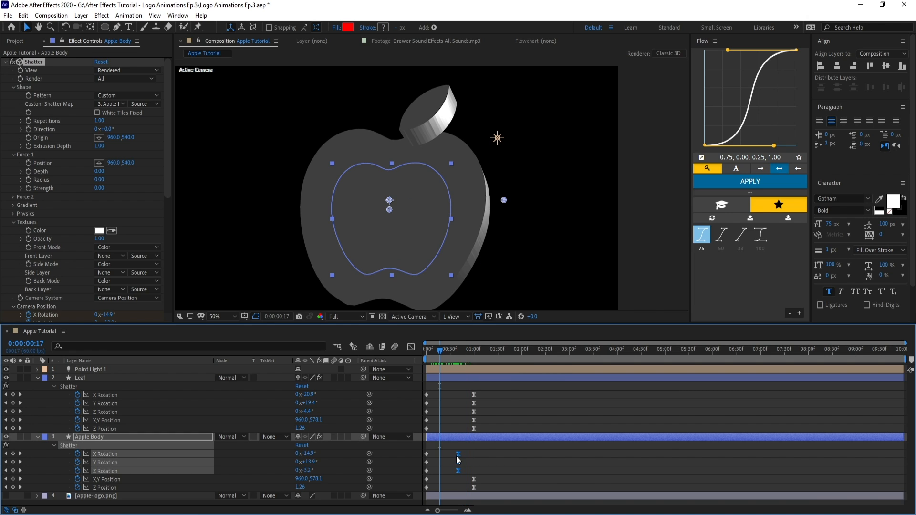
# Move Apple Body's ending rotation keyframes slightly earlier, to about frame 37, and place the Apple Body layer above Leaf.
pyautogui.moveTo(456, 456)
pyautogui.mouseDown()
pyautogui.moveTo(447, 456)
pyautogui.moveTo(470, 456)
pyautogui.moveTo(454, 457)
pyautogui.mouseUp()
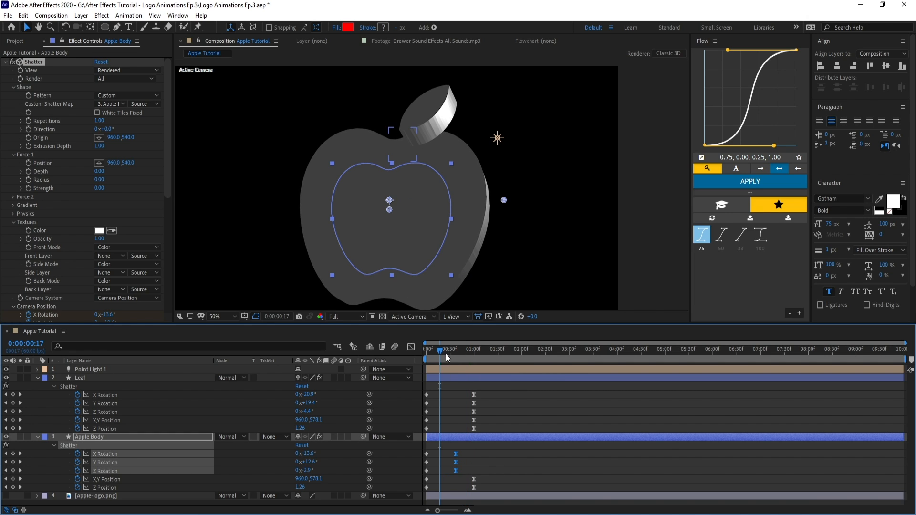
pyautogui.moveTo(446, 352); pyautogui.dragTo(460, 367)
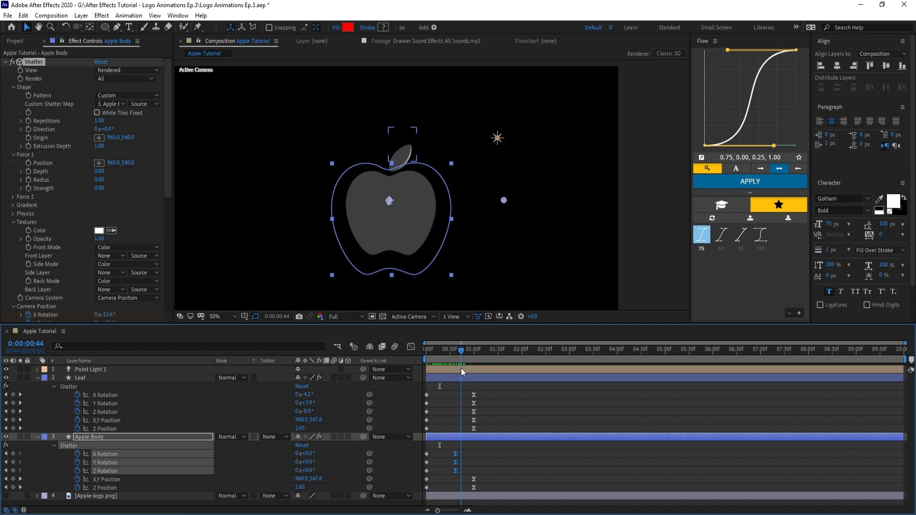
pyautogui.click(117, 380)
pyautogui.moveTo(73, 374); pyautogui.dragTo(92, 462)
pyautogui.moveTo(458, 354); pyautogui.dragTo(446, 371)
# Apply the 75 easing preset to Apple Body's ending X, Y and Z Rotation keyframes.
pyautogui.moveTo(466, 392); pyautogui.dragTo(444, 428)
pyautogui.click(701, 235)
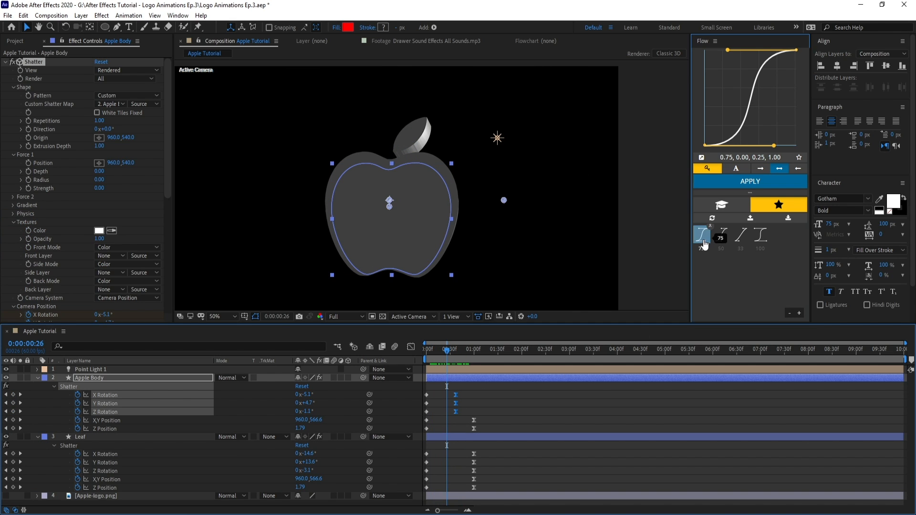
pyautogui.moveTo(425, 351); pyautogui.dragTo(456, 356)
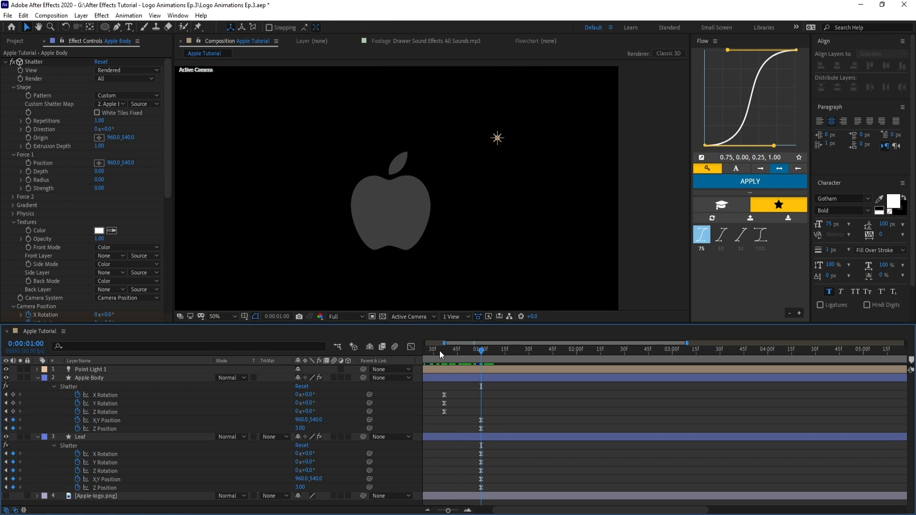
# Scrub through the animation up to the one-second mark to check how the apple and leaf settle.
pyautogui.moveTo(439, 352); pyautogui.dragTo(481, 356)
pyautogui.press('capslock')
pyautogui.press('capslock')
pyautogui.click(485, 377)
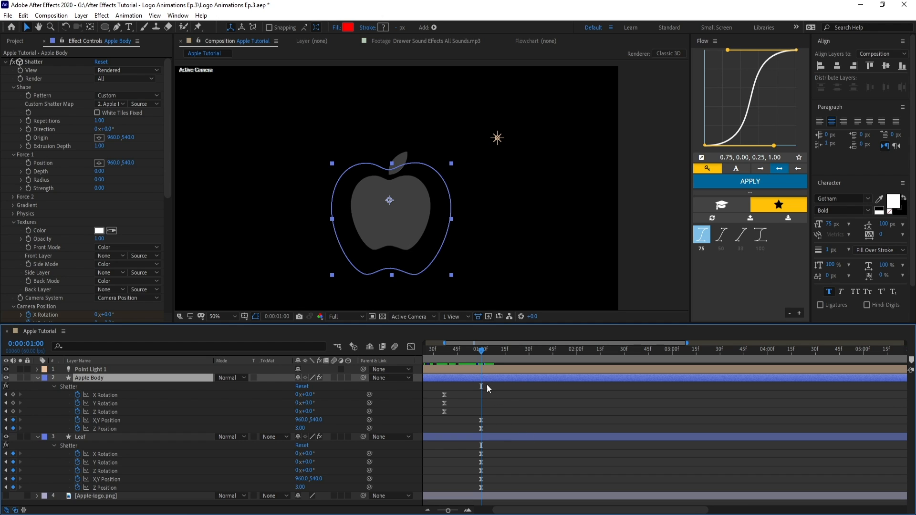
pyautogui.click(498, 410)
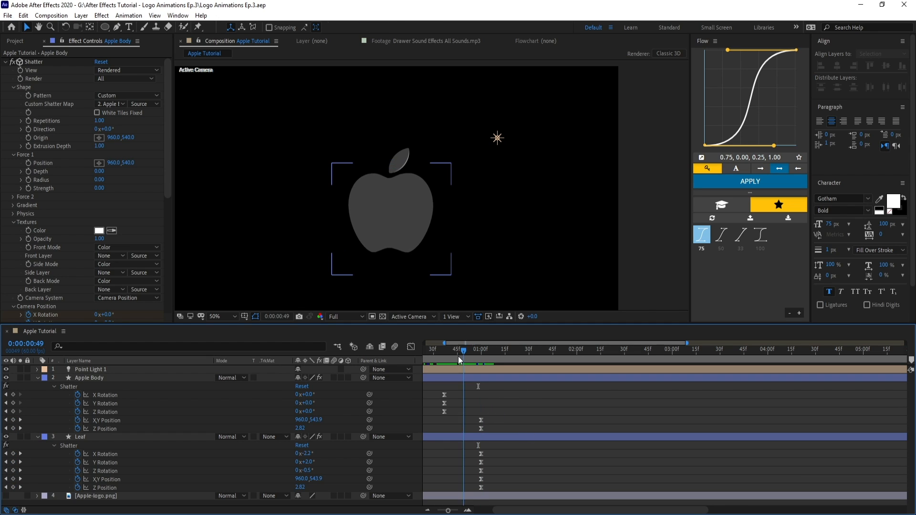
pyautogui.moveTo(485, 374)
pyautogui.mouseDown()
pyautogui.moveTo(461, 377)
pyautogui.moveTo(481, 377)
pyautogui.mouseUp()
pyautogui.press('-')
pyautogui.press('space')
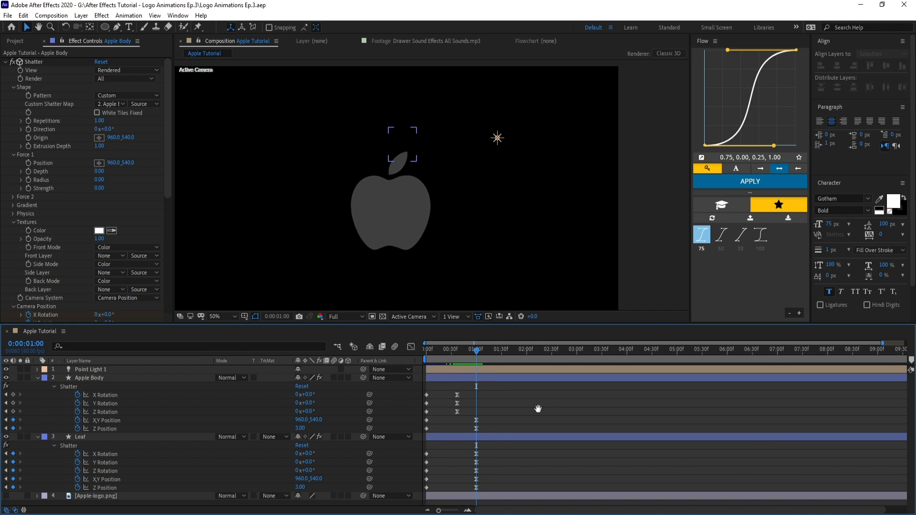
# Add a keyframe for the Leaf layer's Shatter Focal Length and place it at the start of the timeline.
pyautogui.click(498, 437)
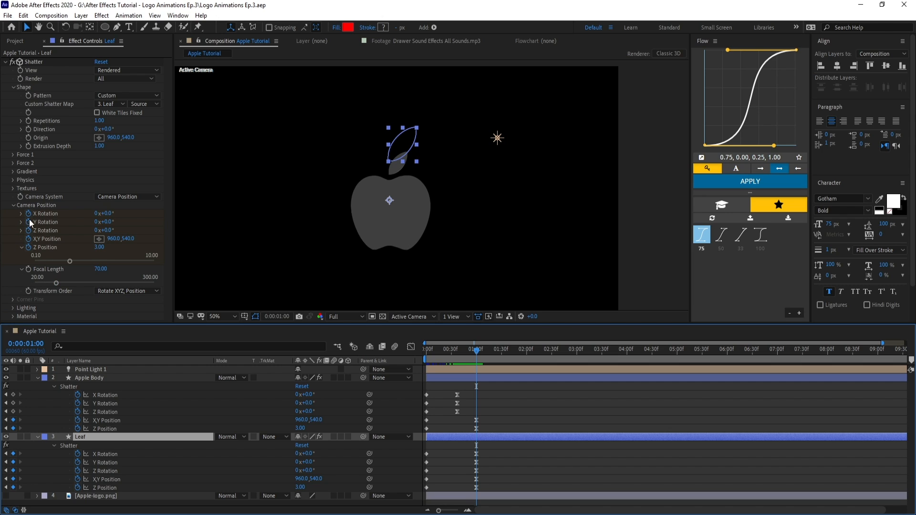
pyautogui.click(30, 271)
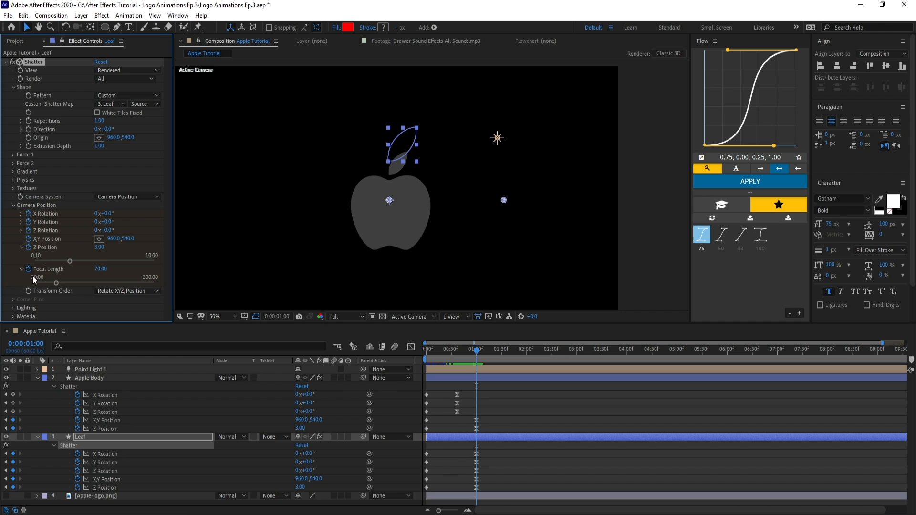
pyautogui.press('u')
pyautogui.press('u')
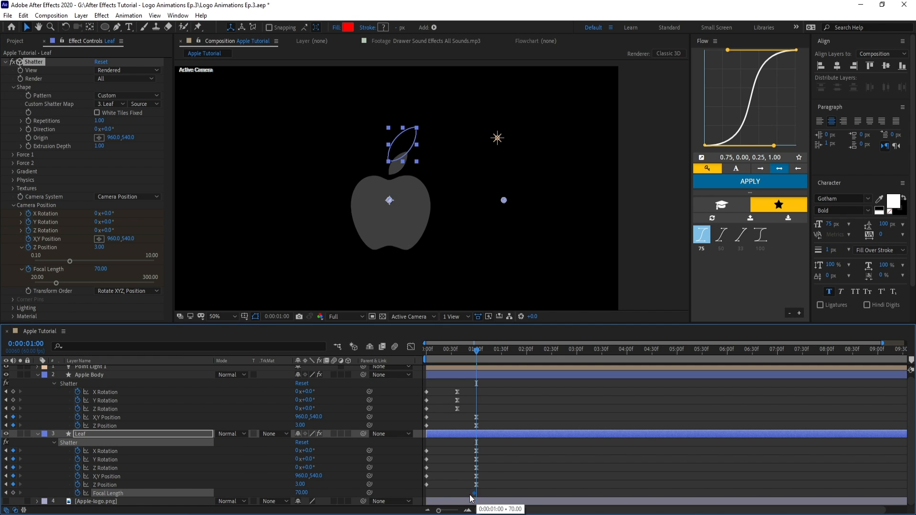
pyautogui.moveTo(477, 493); pyautogui.dragTo(425, 493)
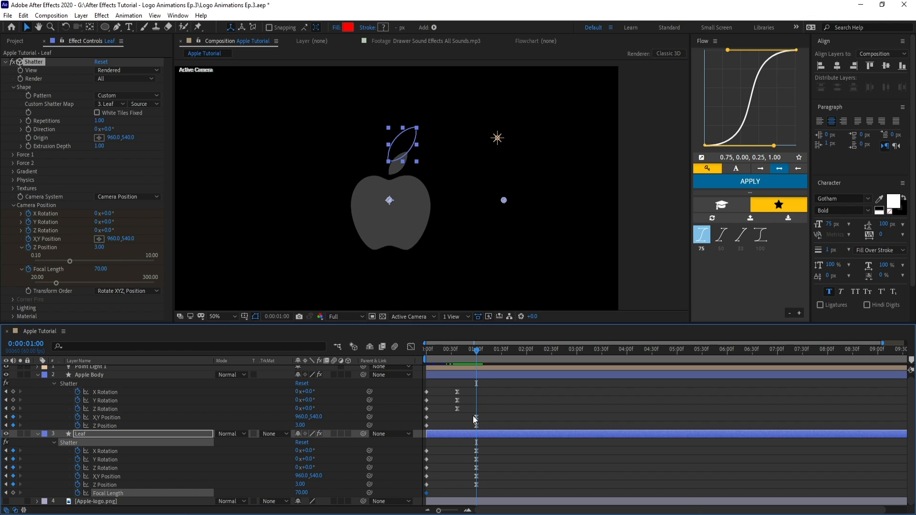
# Set the Leaf's Focal Length to 45 at the 4-second mark.
pyautogui.moveTo(607, 352); pyautogui.dragTo(627, 359)
pyautogui.moveTo(302, 494); pyautogui.dragTo(294, 498)
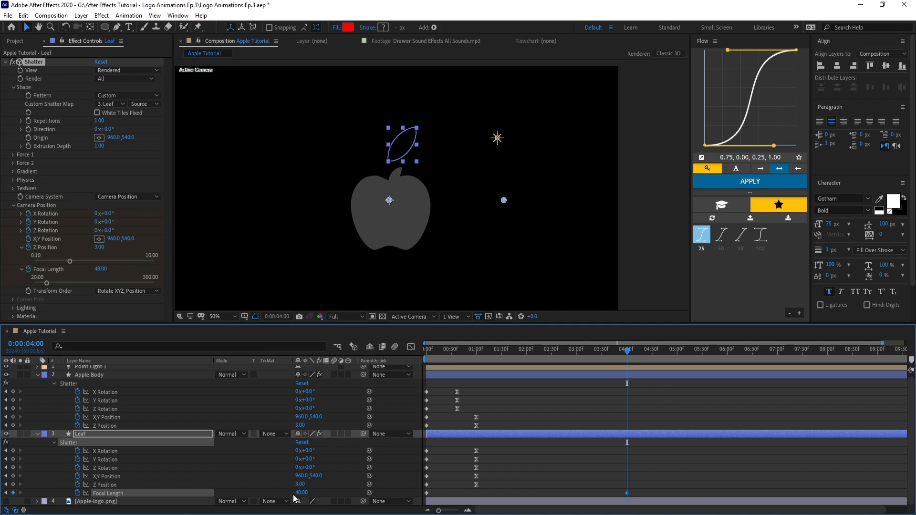
pyautogui.click(302, 493)
pyautogui.write('45')
pyautogui.press('Return')
# Ease the Leaf's Focal Length keyframe at 4 seconds, with a keyframe velocity influence of 90%.
pyautogui.moveTo(614, 508); pyautogui.dragTo(615, 506)
pyautogui.rightClick(626, 492)
pyautogui.click(687, 476)
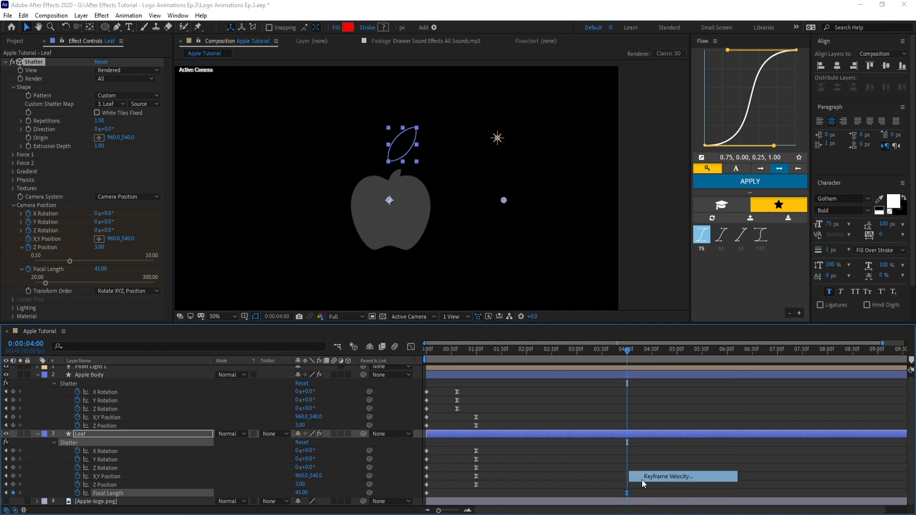
pyautogui.click(529, 313)
pyautogui.write('90')
pyautogui.press('Return')
pyautogui.press('Return')
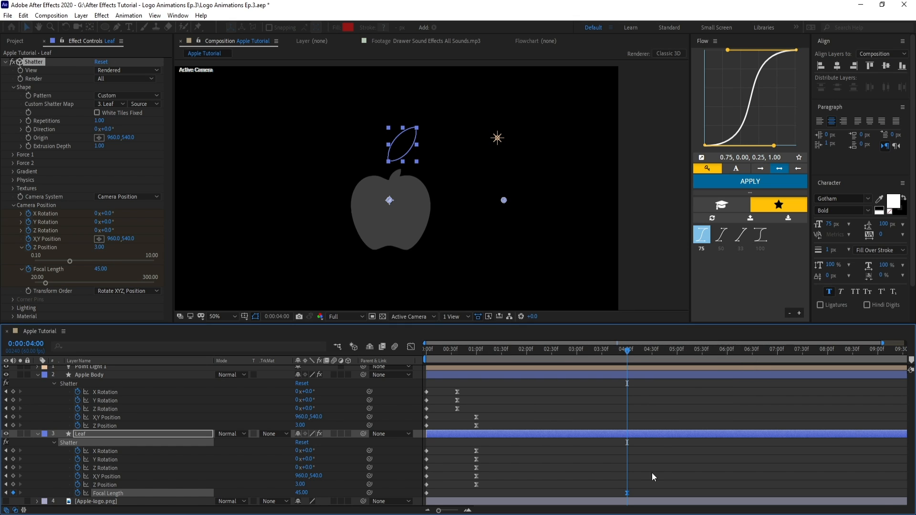
# Copy the Leaf's two Focal Length keyframes to Apple Body starting at frame 0, and preview the animation from the beginning.
pyautogui.click(640, 494)
pyautogui.moveTo(640, 490); pyautogui.dragTo(422, 499)
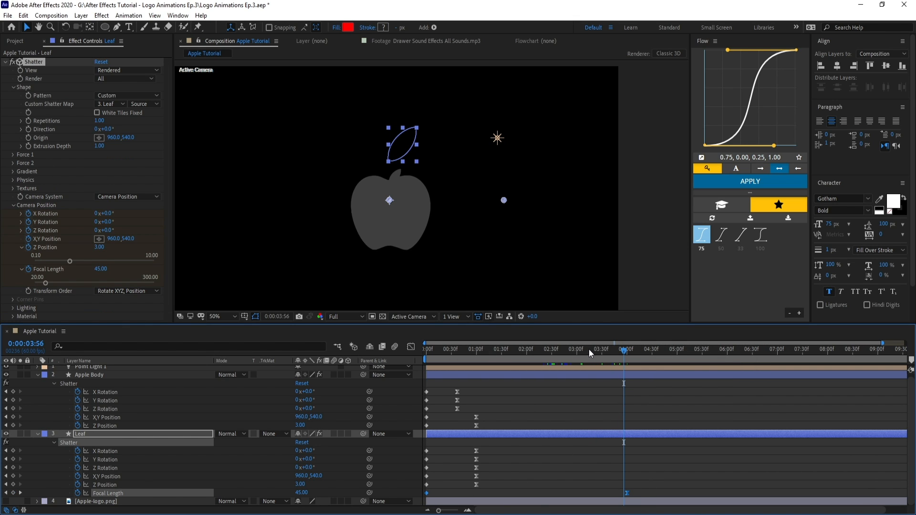
pyautogui.moveTo(588, 349); pyautogui.dragTo(552, 357)
pyautogui.click(549, 376)
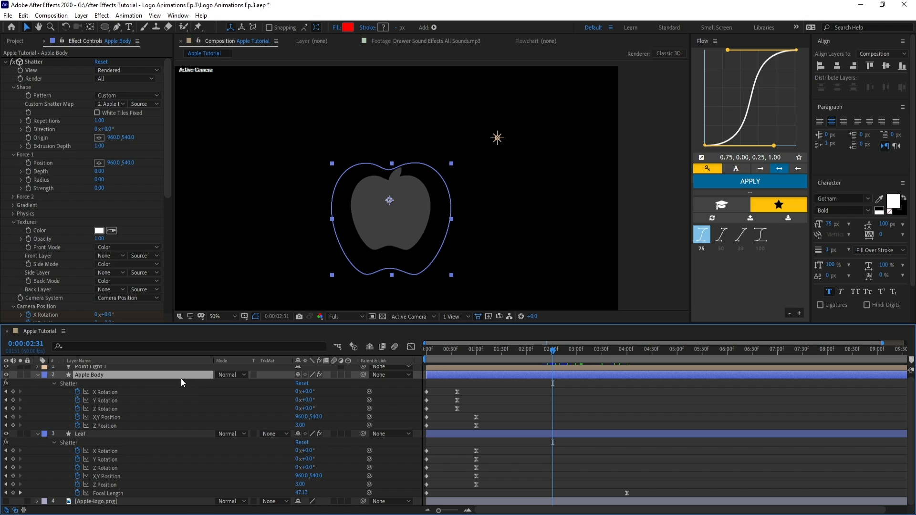
pyautogui.click(555, 384)
pyautogui.press('u')
pyautogui.press('u')
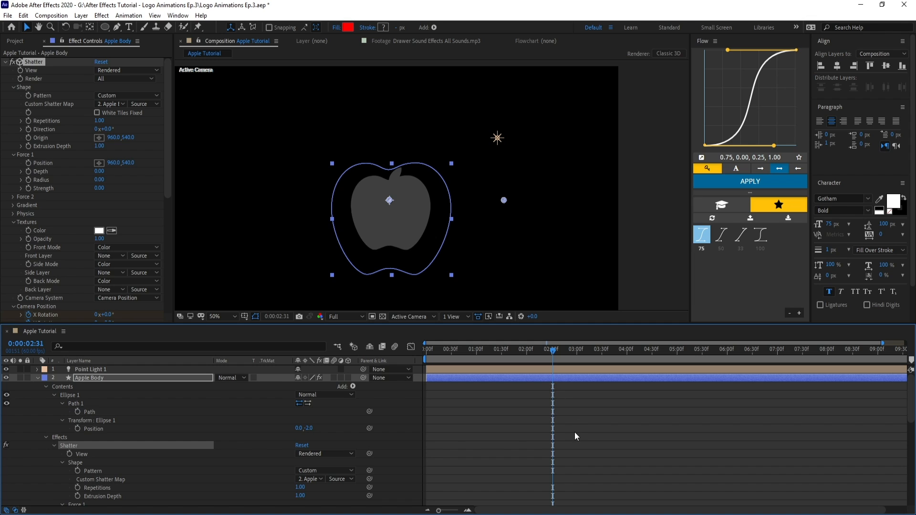
pyautogui.scroll(-10, 574, 431)
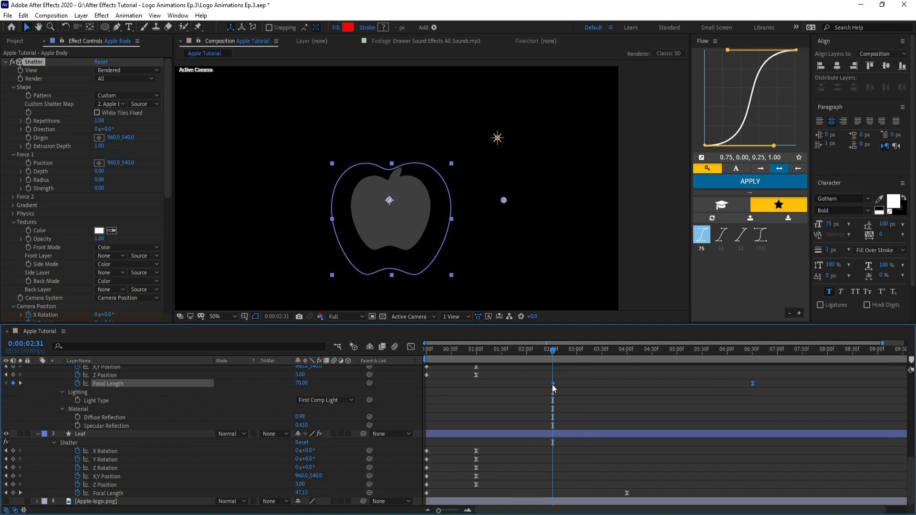
pyautogui.moveTo(551, 384); pyautogui.dragTo(433, 388)
pyautogui.click(549, 360)
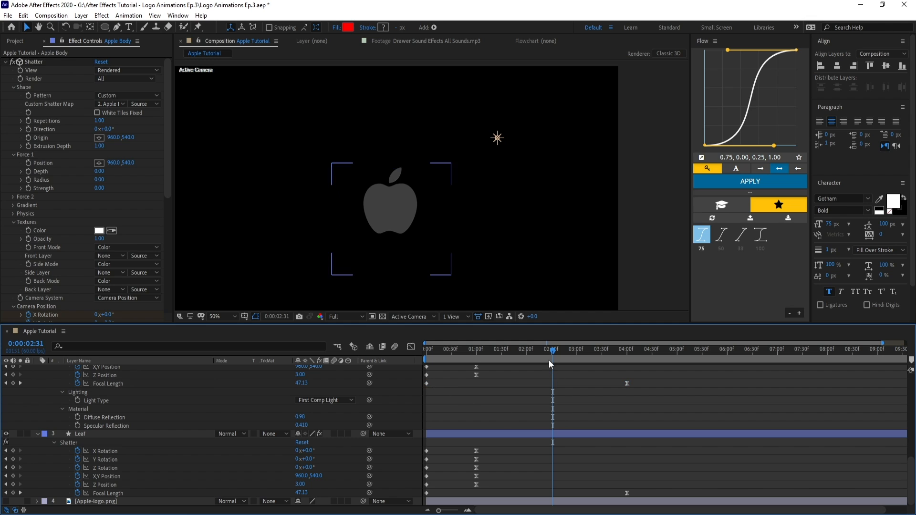
pyautogui.moveTo(549, 360); pyautogui.dragTo(402, 389)
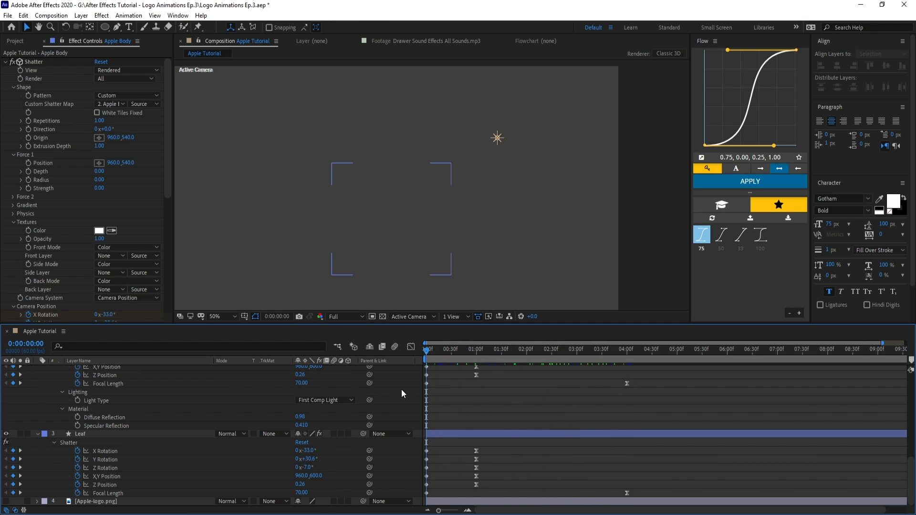
pyautogui.press('space')
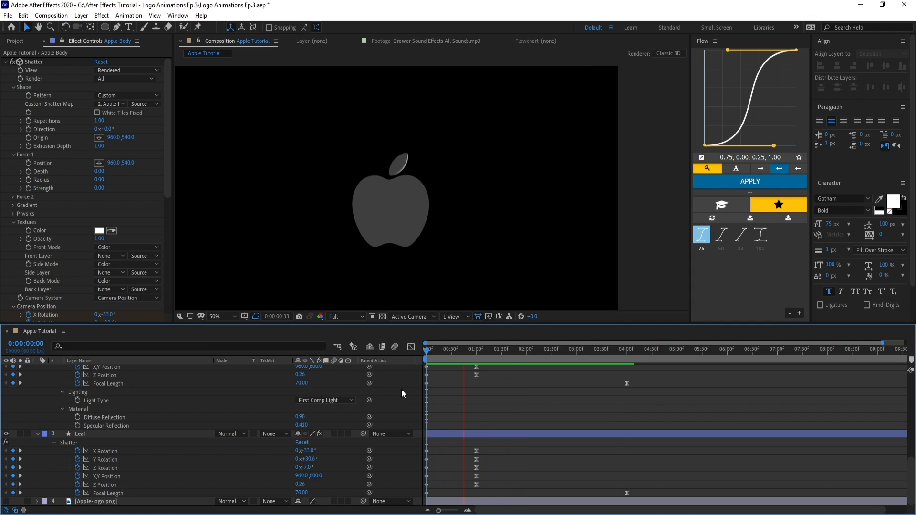
pyautogui.press('space')
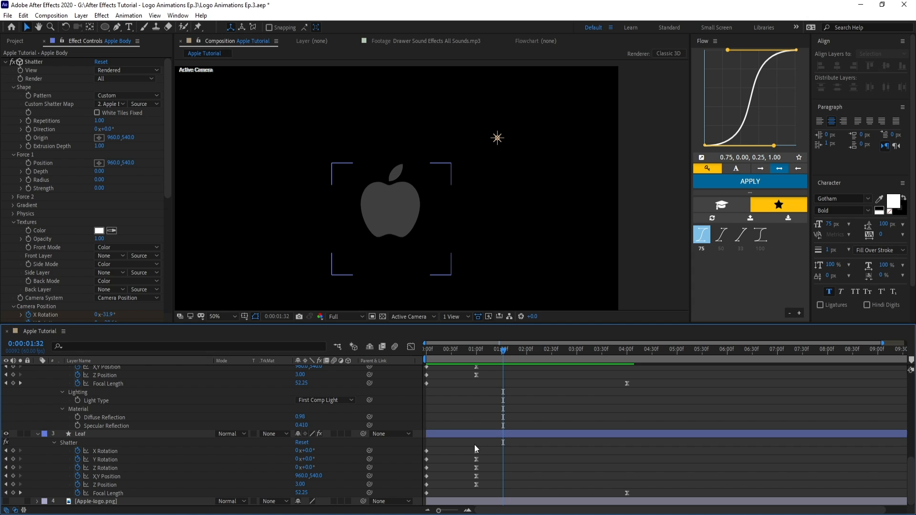
# Apply the 75 easing preset to the one-second keyframes of Apple Body's position and Leaf's rotation and position.
pyautogui.scroll(2, 477, 455)
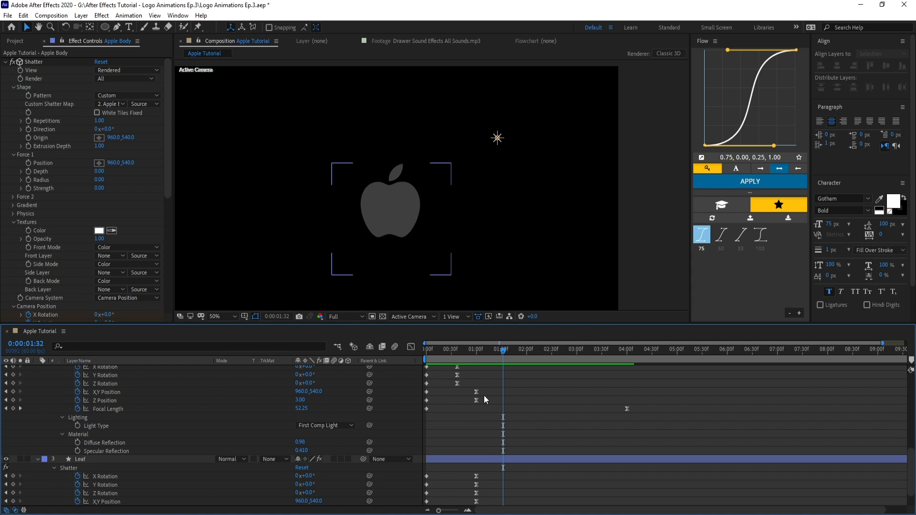
pyautogui.moveTo(487, 387); pyautogui.dragTo(464, 504)
pyautogui.click(701, 235)
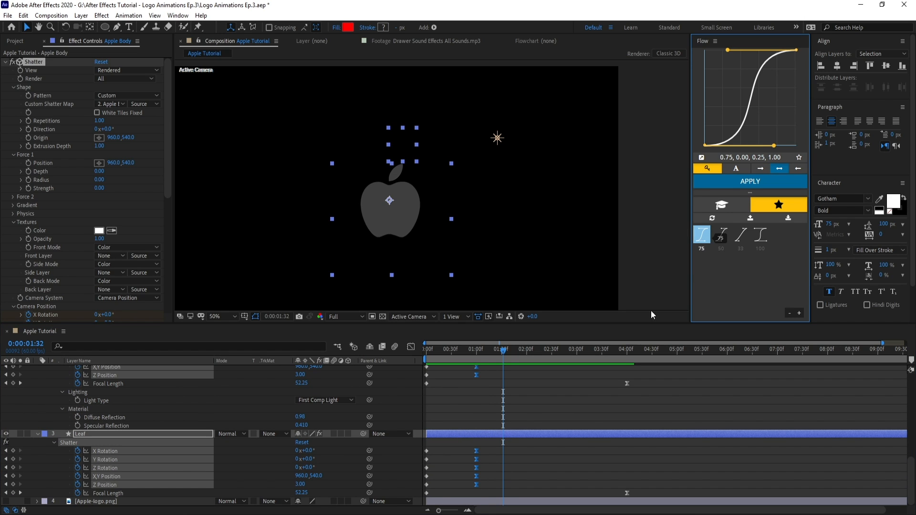
pyautogui.moveTo(499, 356); pyautogui.dragTo(462, 364)
# Set the Ambient Light in the Leaf layer's Shatter lighting settings to 0.5.
pyautogui.click(170, 435)
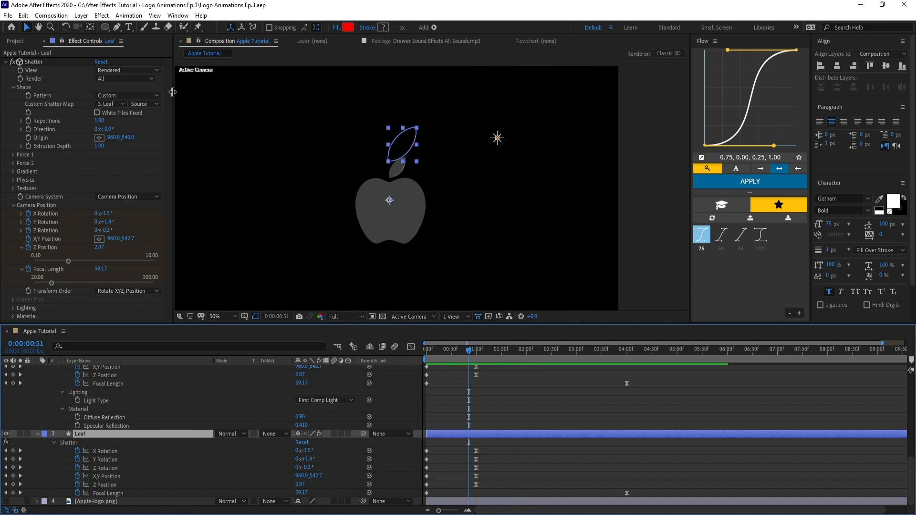
pyautogui.click(13, 308)
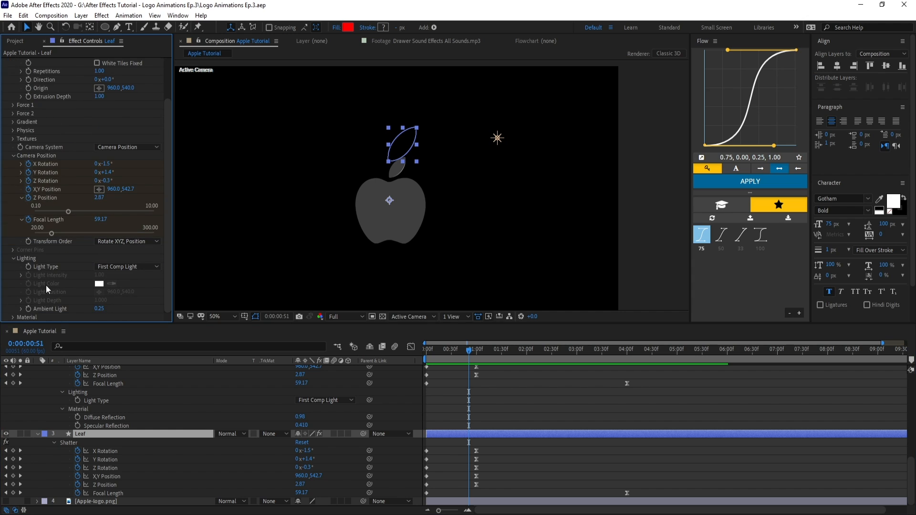
pyautogui.click(99, 308)
pyautogui.write('0.5')
pyautogui.press('Return')
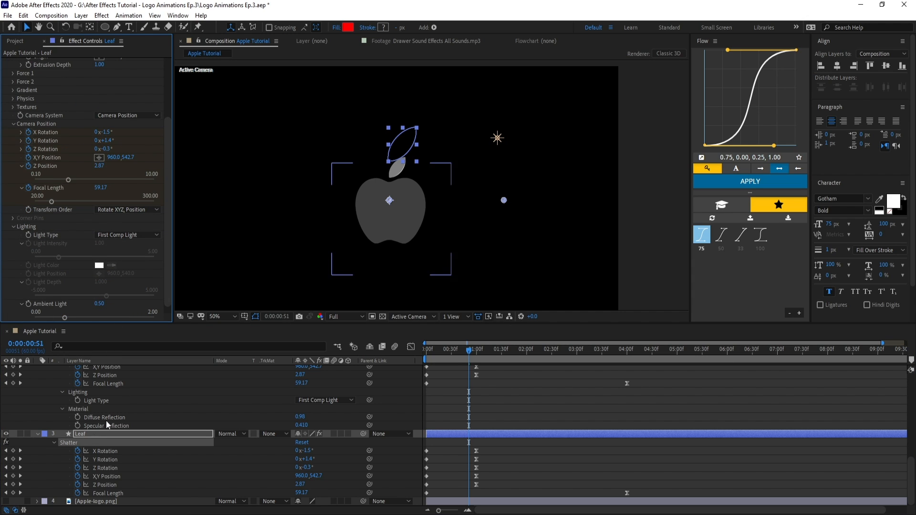
# Set the Ambient Light of Apple Body's Shatter effect to 0.5.
pyautogui.scroll(10, 95, 414)
pyautogui.click(83, 379)
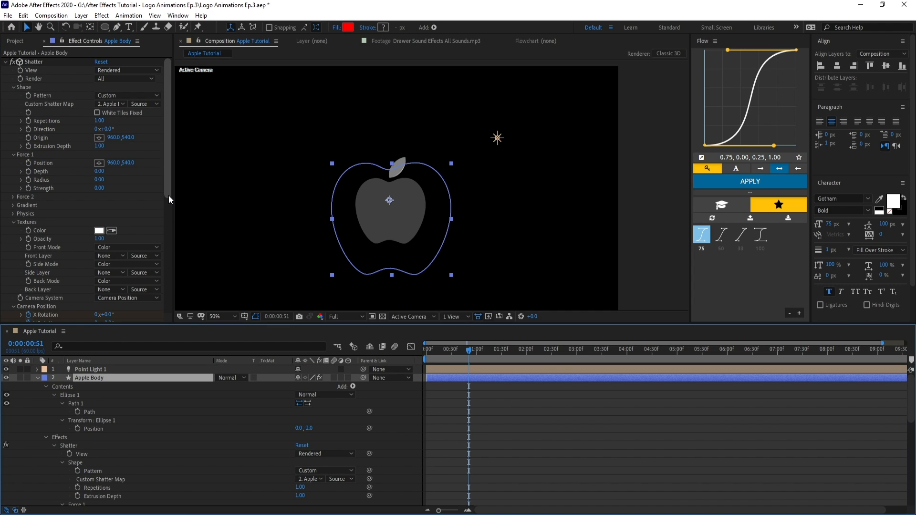
pyautogui.scroll(-5, 168, 196)
pyautogui.click(96, 274)
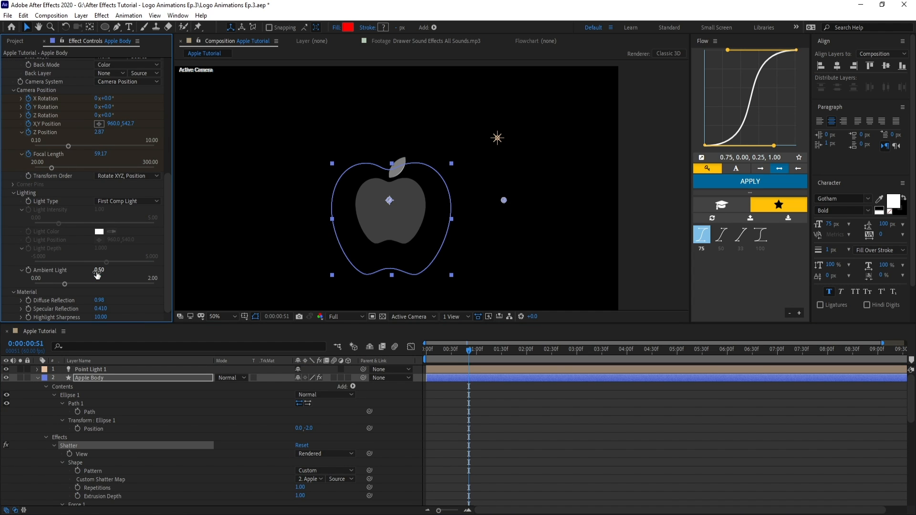
# Reveal the light options of Point Light 1 and set its Intensity to 100%.
pyautogui.click(497, 138)
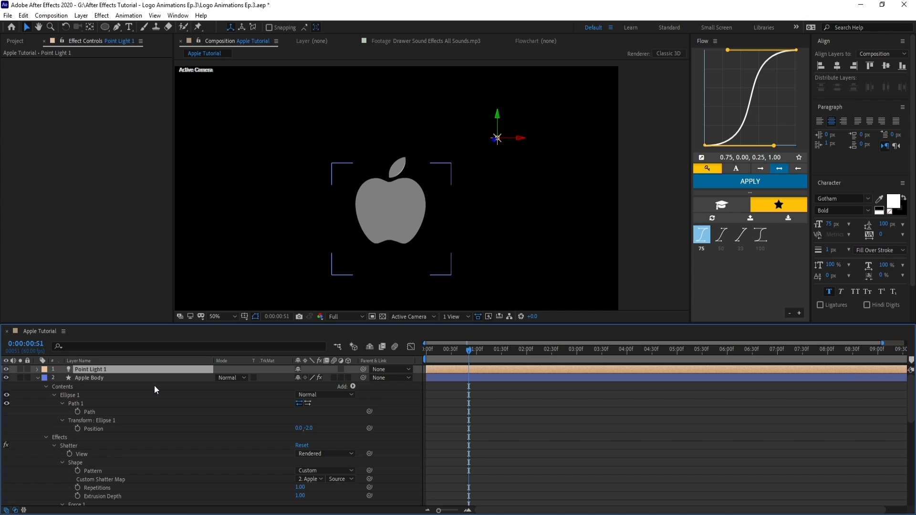
pyautogui.press('a')
pyautogui.press('a')
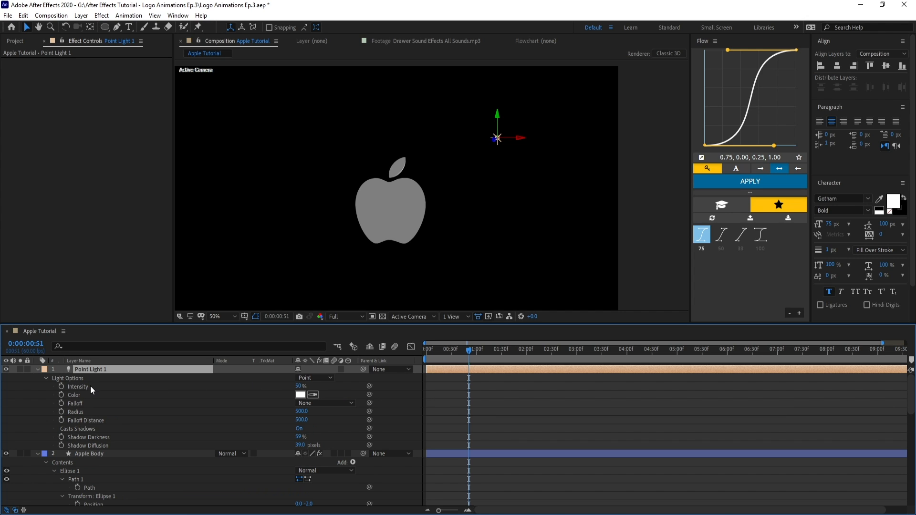
pyautogui.click(301, 386)
pyautogui.write('100')
pyautogui.press('Return')
# Reposition Point Light 1 slightly higher and farther right of the apple logo, and lower its Intensity to 66%.
pyautogui.moveTo(496, 138)
pyautogui.mouseDown()
pyautogui.moveTo(557, 139)
pyautogui.moveTo(106, 247)
pyautogui.moveTo(686, 210)
pyautogui.moveTo(676, 215)
pyautogui.moveTo(684, 217)
pyautogui.mouseUp()
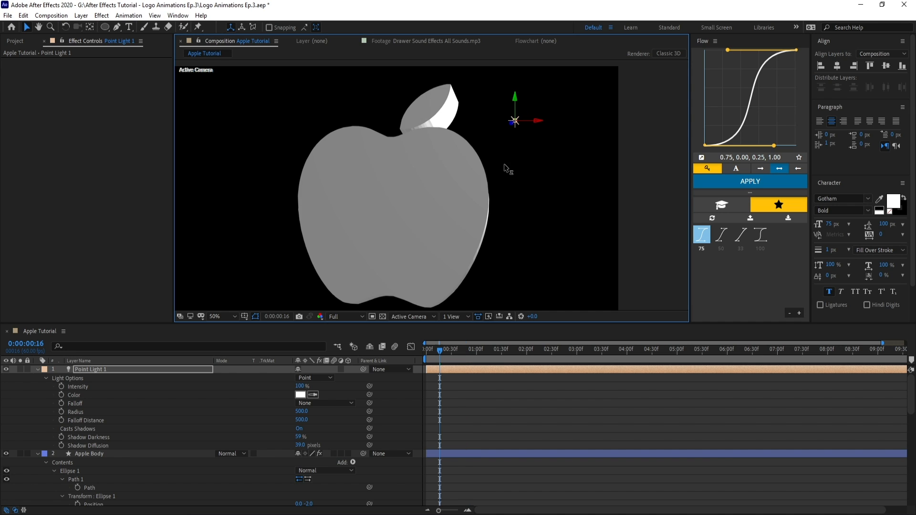
pyautogui.moveTo(503, 164)
pyautogui.mouseDown()
pyautogui.moveTo(488, 184)
pyautogui.moveTo(497, 187)
pyautogui.mouseUp()
pyautogui.moveTo(440, 351)
pyautogui.mouseDown()
pyautogui.moveTo(467, 355)
pyautogui.moveTo(431, 356)
pyautogui.mouseUp()
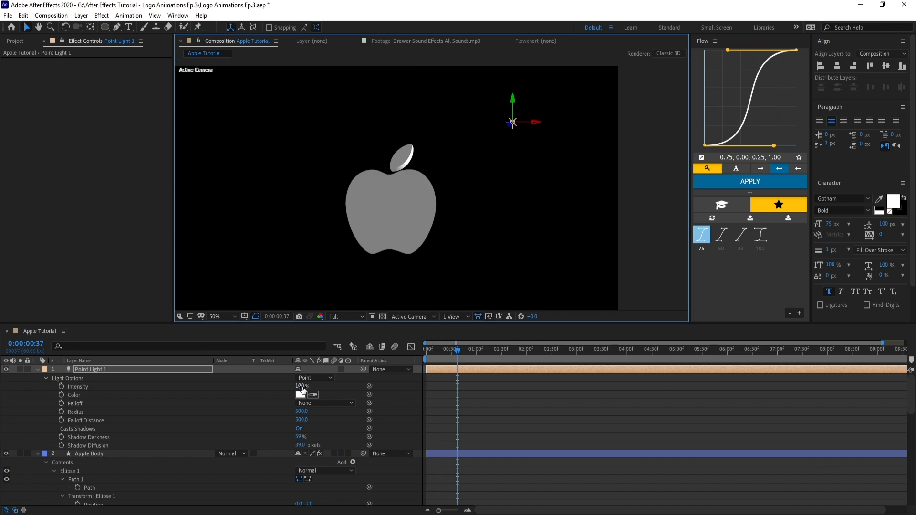
pyautogui.moveTo(302, 388)
pyautogui.mouseDown()
pyautogui.moveTo(282, 392)
pyautogui.moveTo(291, 392)
pyautogui.mouseUp()
# Reset the Diffuse Reflection and Specular Reflection in the Material settings of Apple Body's Shatter effect to their defaults.
pyautogui.click(101, 452)
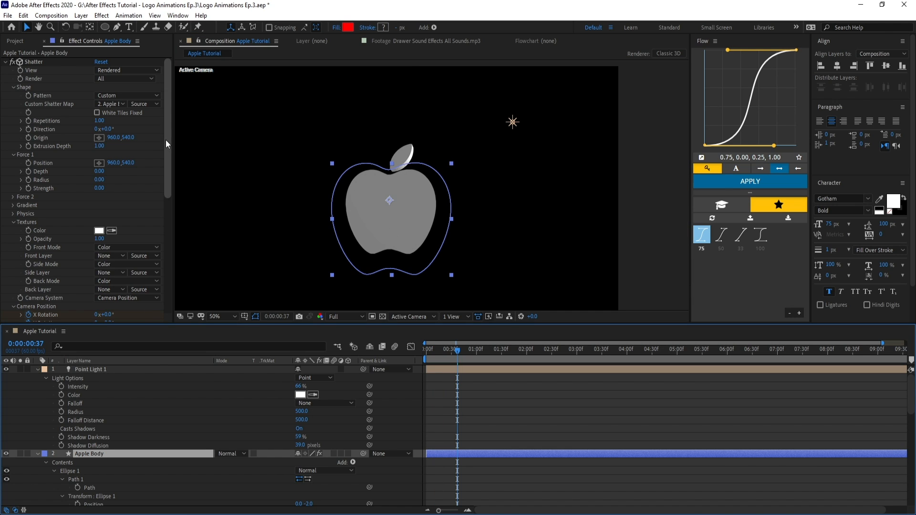
pyautogui.moveTo(167, 140); pyautogui.dragTo(153, 287)
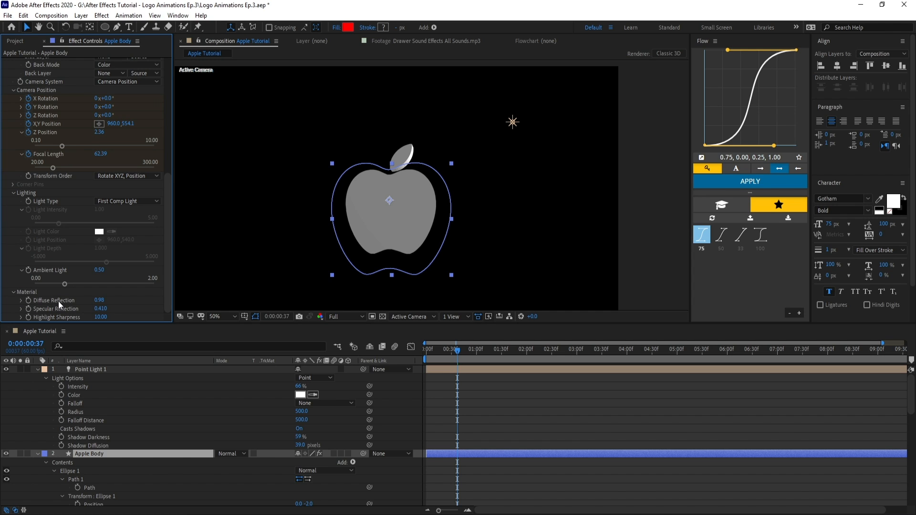
pyautogui.scroll(1, 362, 239)
pyautogui.moveTo(456, 356); pyautogui.dragTo(448, 354)
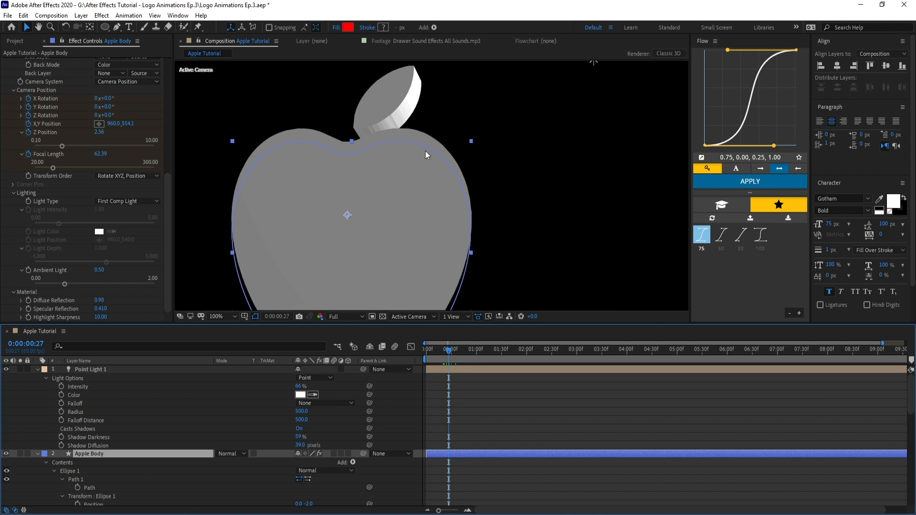
pyautogui.rightClick(54, 300)
pyautogui.click(82, 376)
pyautogui.rightClick(54, 309)
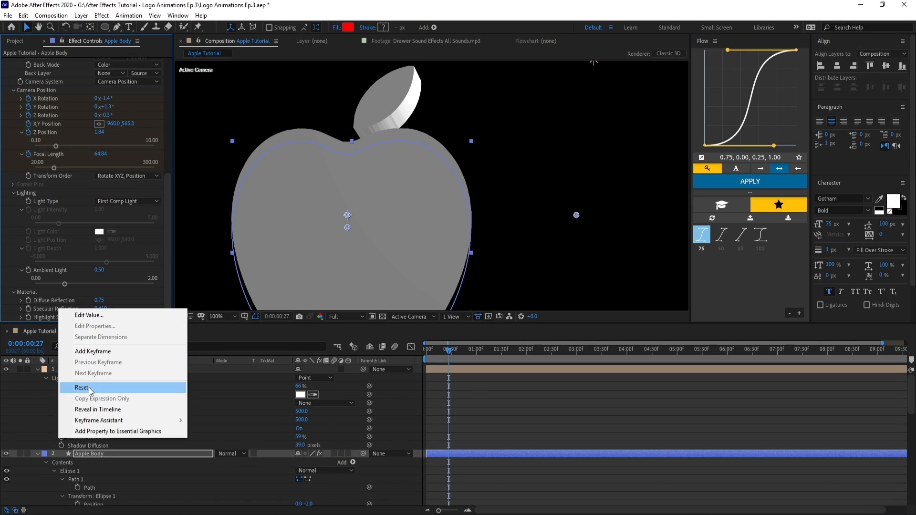
pyautogui.click(90, 390)
# Reset the Diffuse Reflection and Specular Reflection of the Leaf layer's Shatter effect, and preview the animation.
pyautogui.scroll(-1, 594, 220)
pyautogui.click(405, 143)
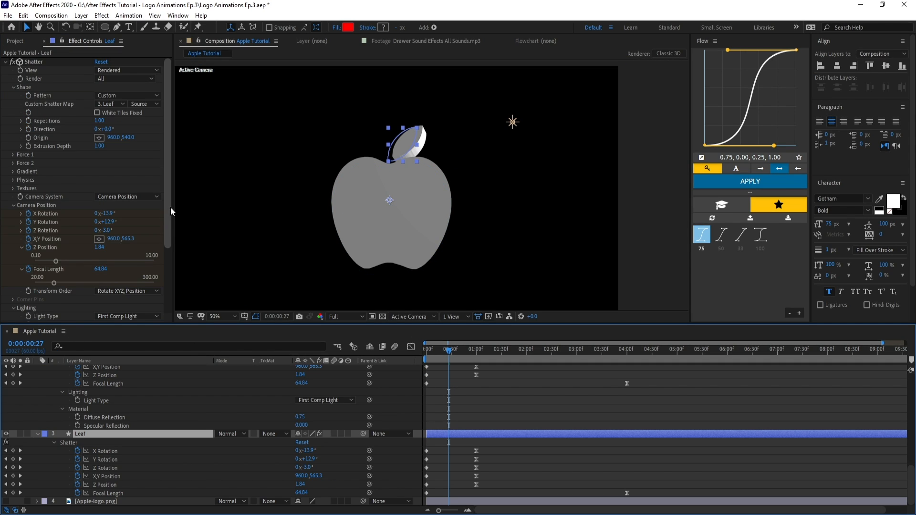
pyautogui.click(14, 317)
pyautogui.scroll(-1, 61, 313)
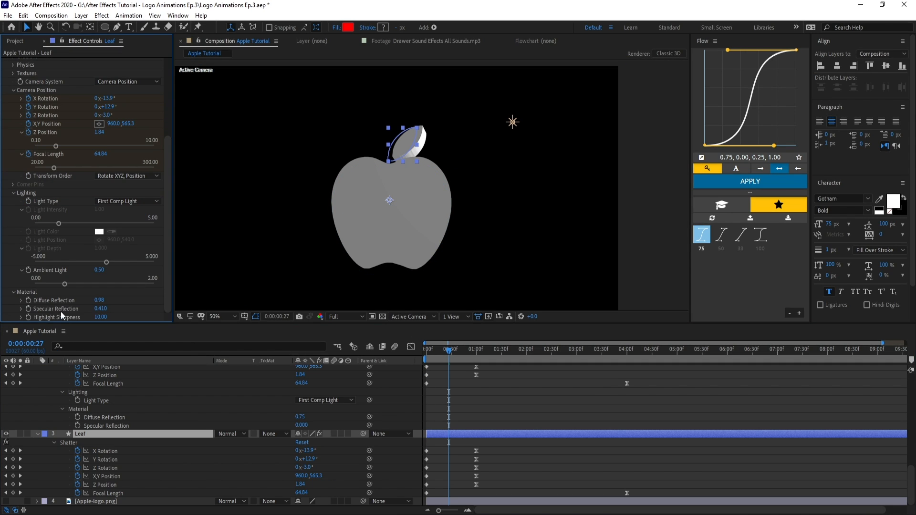
pyautogui.rightClick(60, 301)
pyautogui.click(83, 381)
pyautogui.rightClick(51, 308)
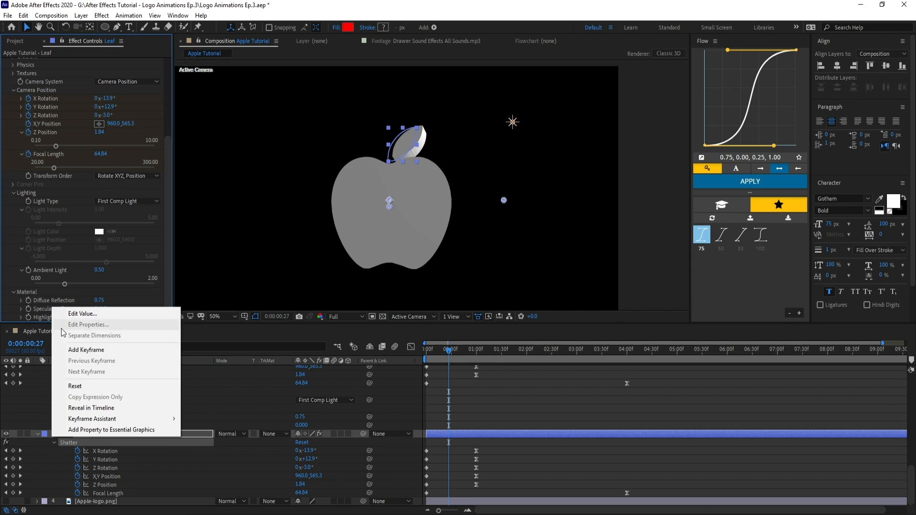
pyautogui.click(79, 385)
pyautogui.press('space')
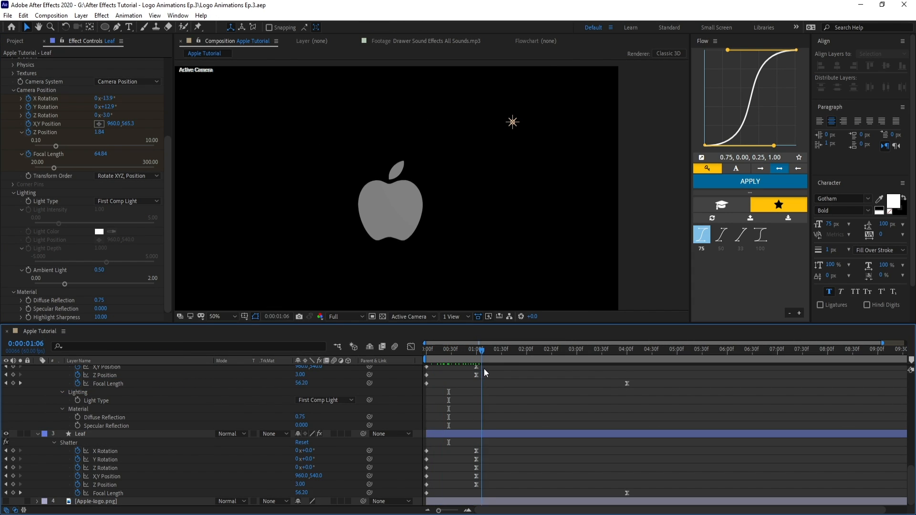
pyautogui.moveTo(502, 375); pyautogui.dragTo(538, 389)
# Collapse the expanded properties of the Leaf, Apple Body and Point Light 1 layers, and deselect all layers.
pyautogui.click(99, 435)
pyautogui.click(37, 434)
pyautogui.scroll(6, 37, 393)
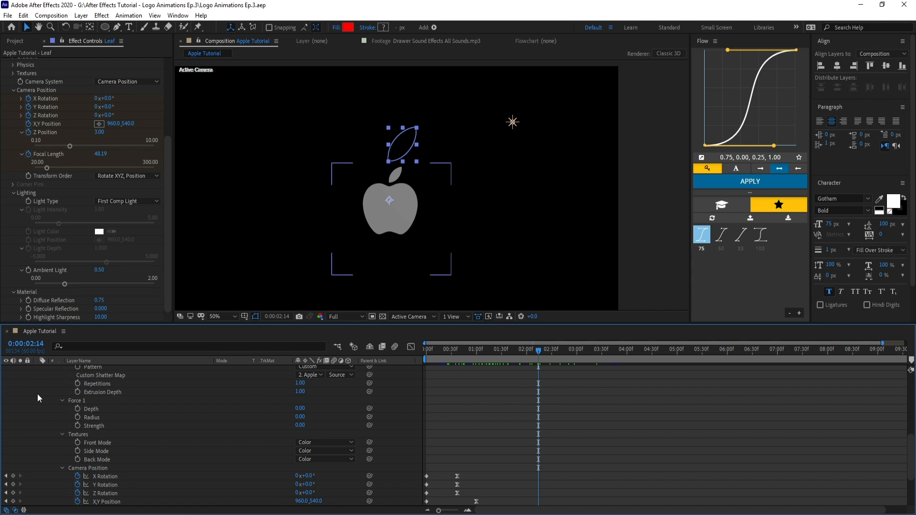
pyautogui.scroll(3, 37, 381)
pyautogui.click(37, 426)
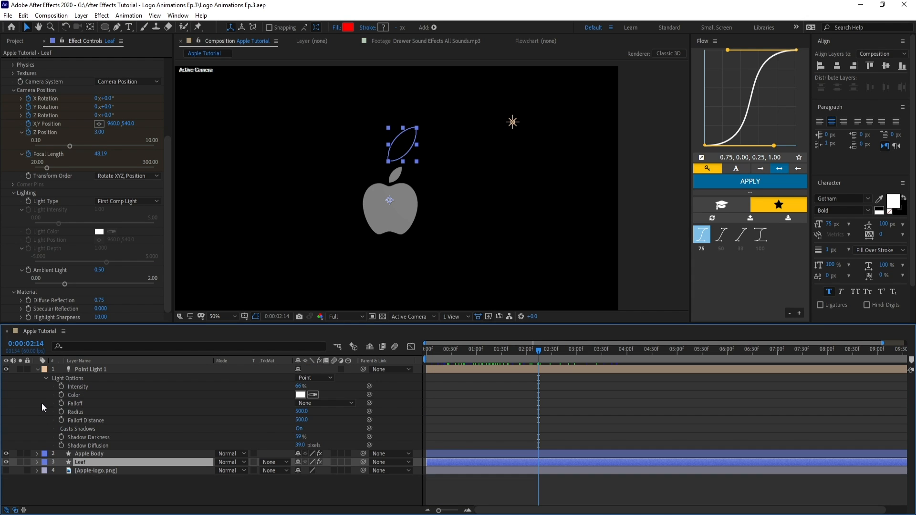
pyautogui.click(37, 369)
pyautogui.click(90, 469)
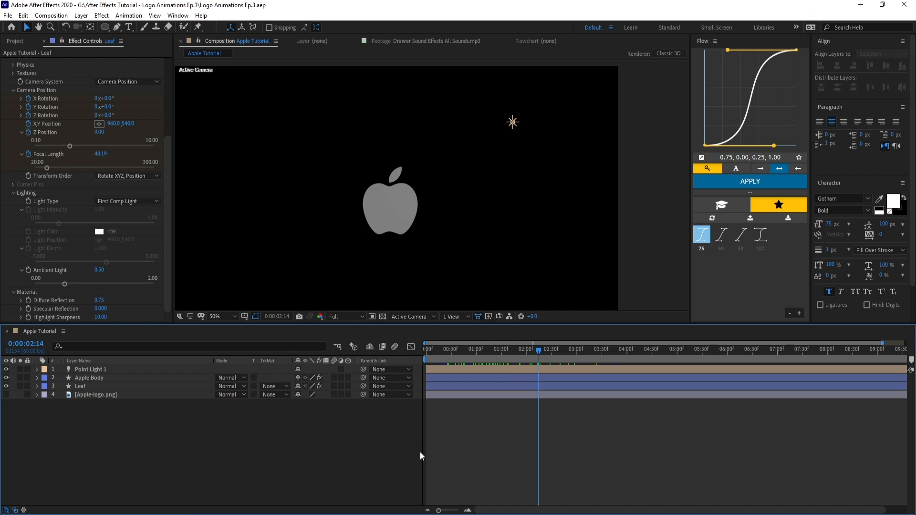
# Split the Apple Body layer at 0:00:01:00.
pyautogui.moveTo(482, 352); pyautogui.dragTo(477, 354)
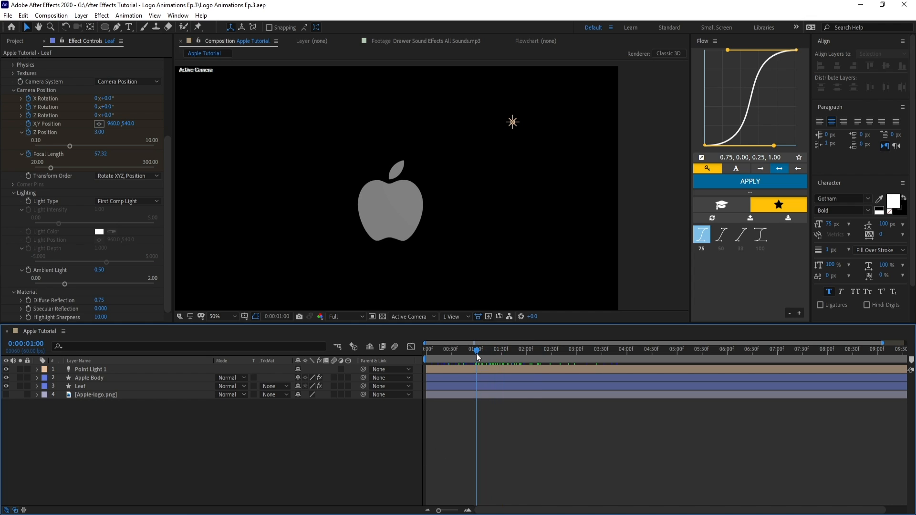
pyautogui.click(93, 378)
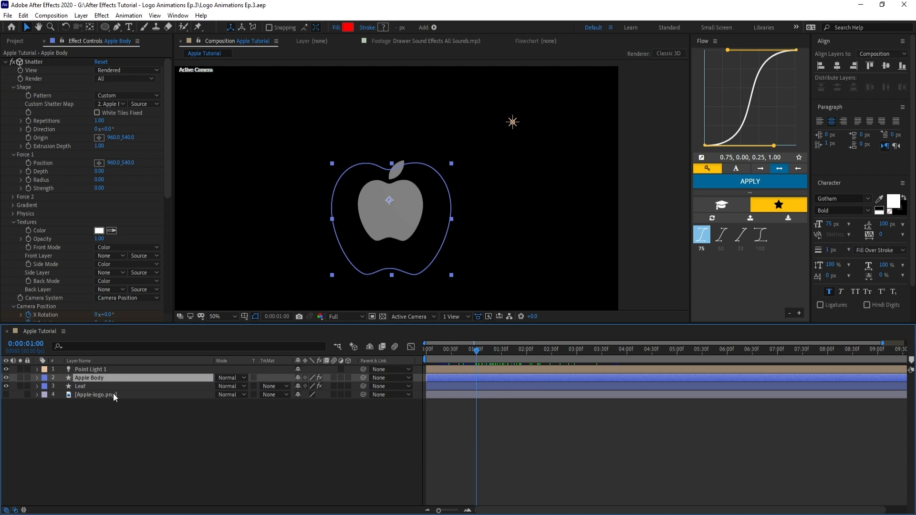
pyautogui.hotkey('ctrl', 'shift', 'd')
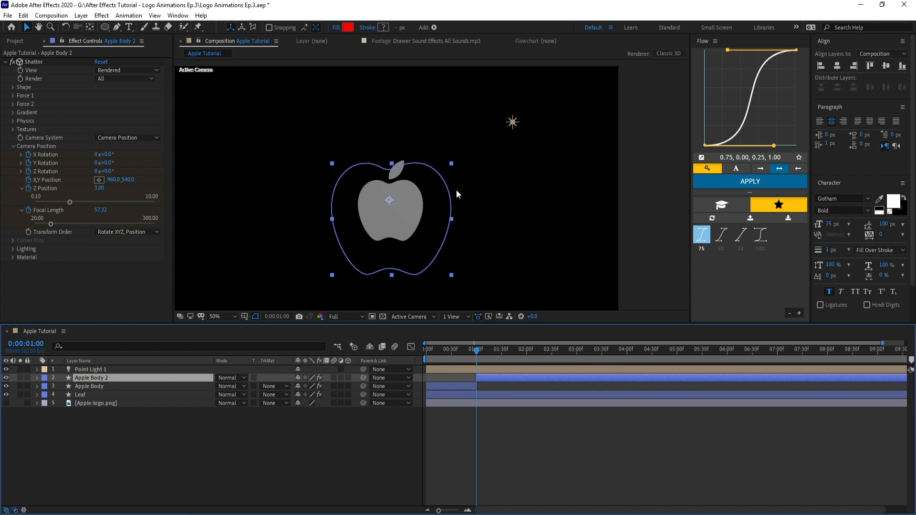
# Hide both apple body layers and the Leaf, and show Apple-logo.png as a reference under Apple Body 2's outline.
pyautogui.press('/')
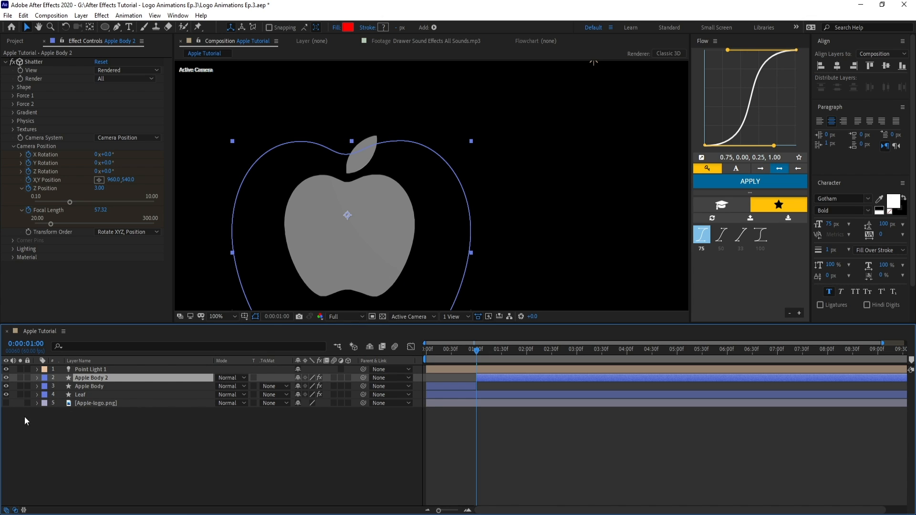
pyautogui.click(6, 394)
pyautogui.click(11, 416)
pyautogui.click(6, 403)
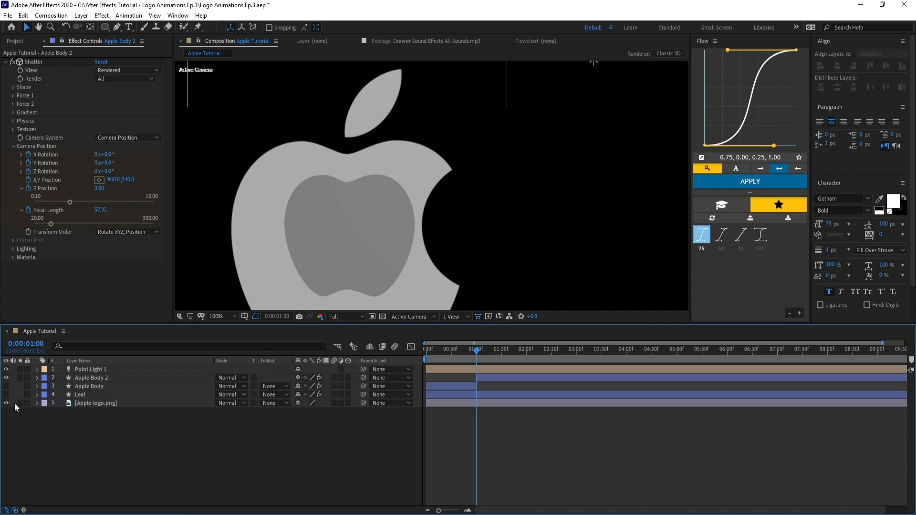
pyautogui.click(95, 403)
pyautogui.click(94, 379)
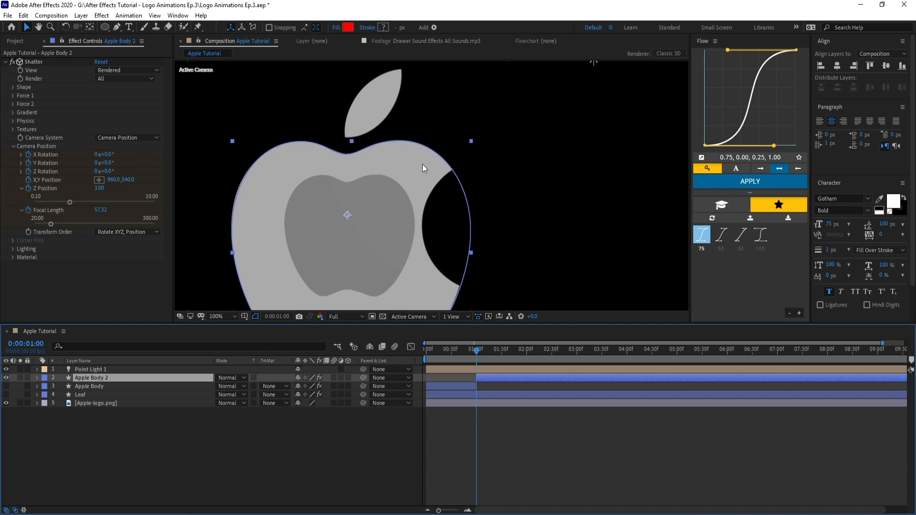
pyautogui.moveTo(459, 182); pyautogui.dragTo(451, 170)
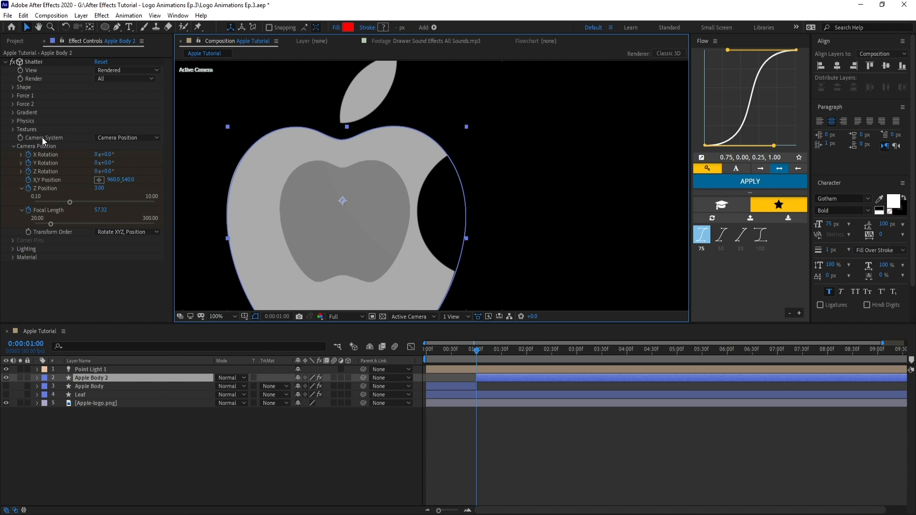
pyautogui.click(6, 378)
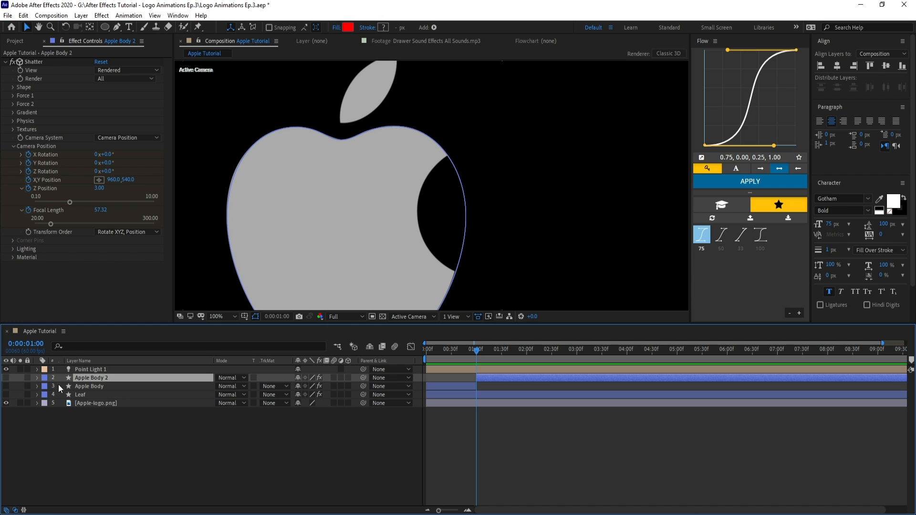
pyautogui.moveTo(408, 198); pyautogui.dragTo(381, 172)
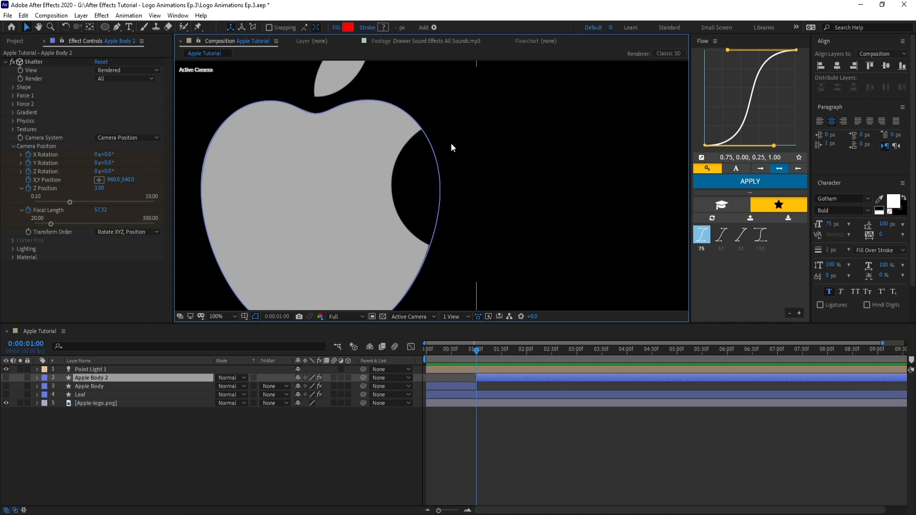
# Add two vertices to Apple Body 2's path with the Pen tool where the logo's bite meets the outline.
pyautogui.click(152, 378)
pyautogui.press('h')
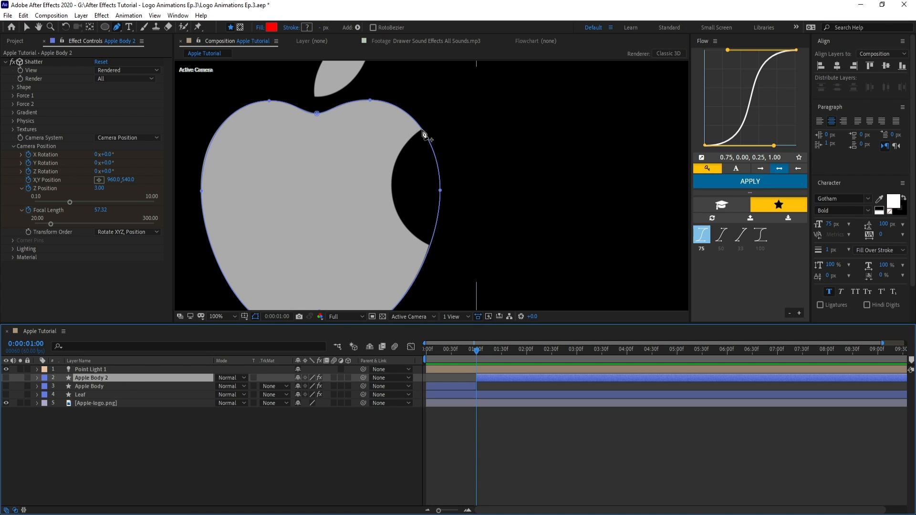
pyautogui.scroll(4, 419, 149)
pyautogui.press('g')
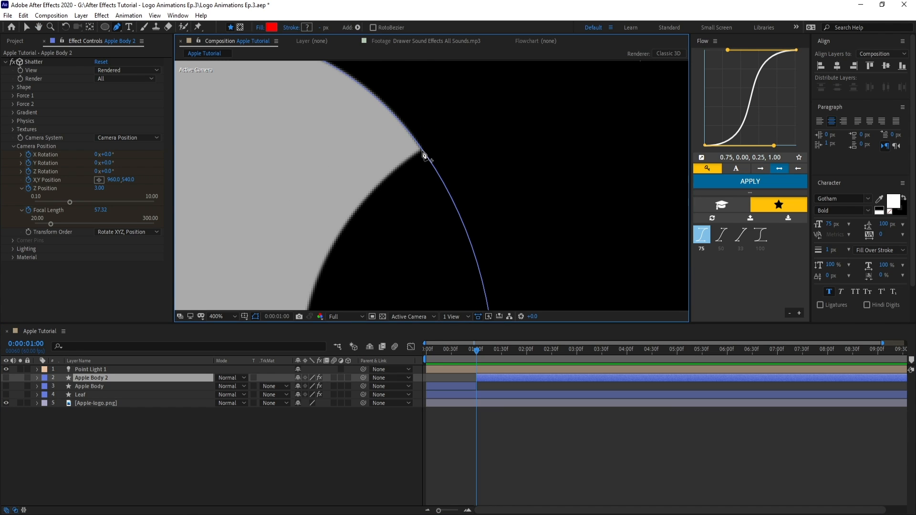
pyautogui.click(421, 150)
pyautogui.moveTo(490, 254); pyautogui.dragTo(359, 205)
pyautogui.click(388, 225)
# Delete the vertex between the two bite corners and adjust their handles so the path follows the logo's bite curve.
pyautogui.scroll(-2, 424, 159)
pyautogui.click(435, 191)
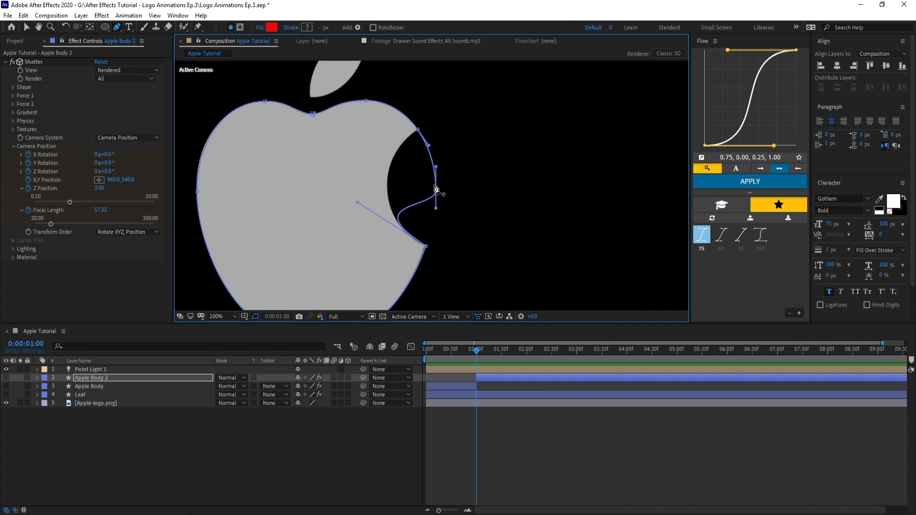
pyautogui.press('Delete')
pyautogui.keyDown('ctrl'); pyautogui.click(417, 129); pyautogui.keyUp('ctrl')
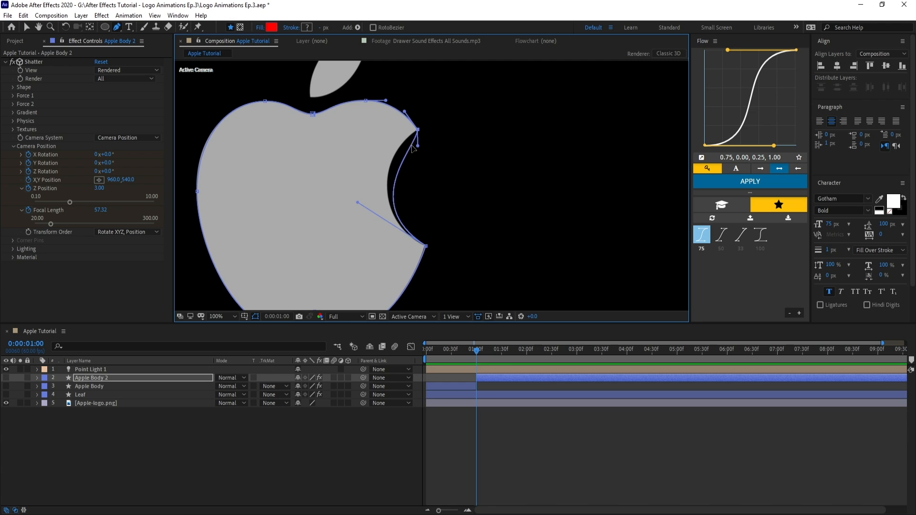
pyautogui.moveTo(418, 139); pyautogui.dragTo(395, 140)
pyautogui.moveTo(356, 204); pyautogui.dragTo(356, 210)
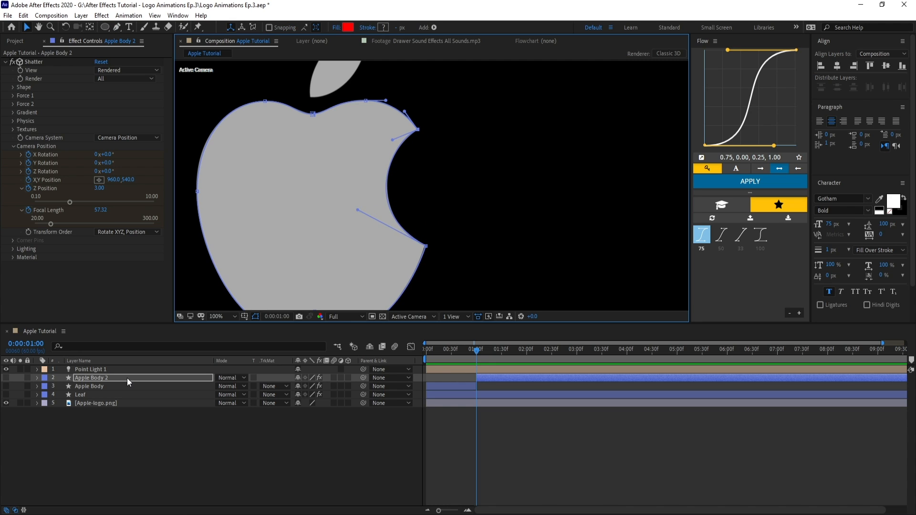
# Rename the Apple Body 2 layer to Apple Bitten.
pyautogui.press('Return')
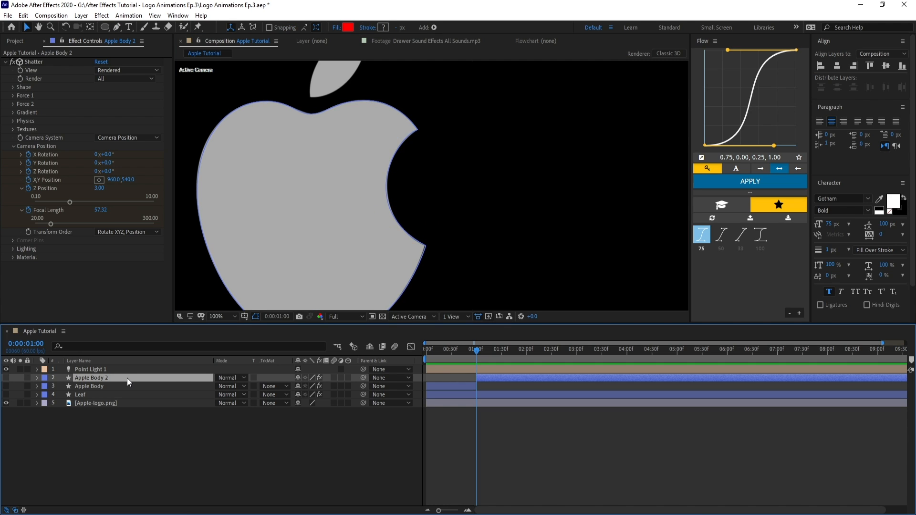
pyautogui.write('Apple Bit')
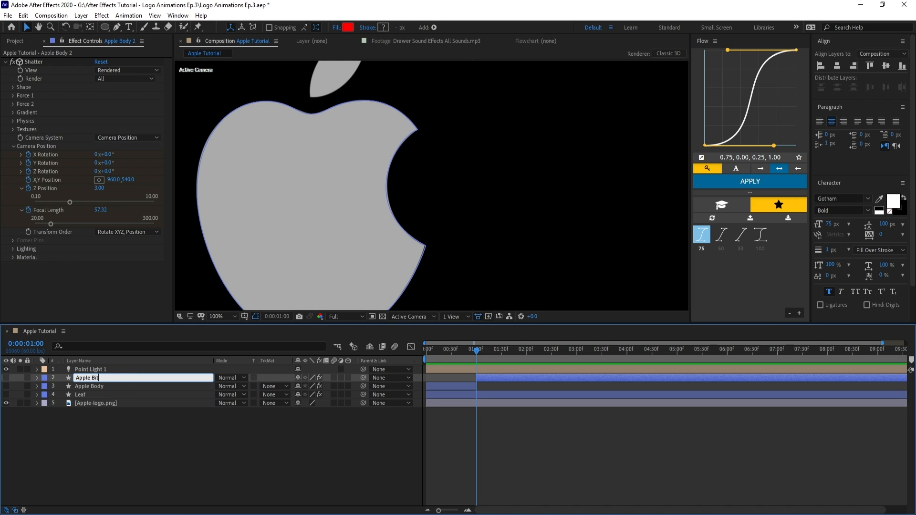
pyautogui.write('ten')
pyautogui.press('Return')
# Duplicate the Apple Bitten layer and name the copy Byte.
pyautogui.hotkey('ctrl', 'd')
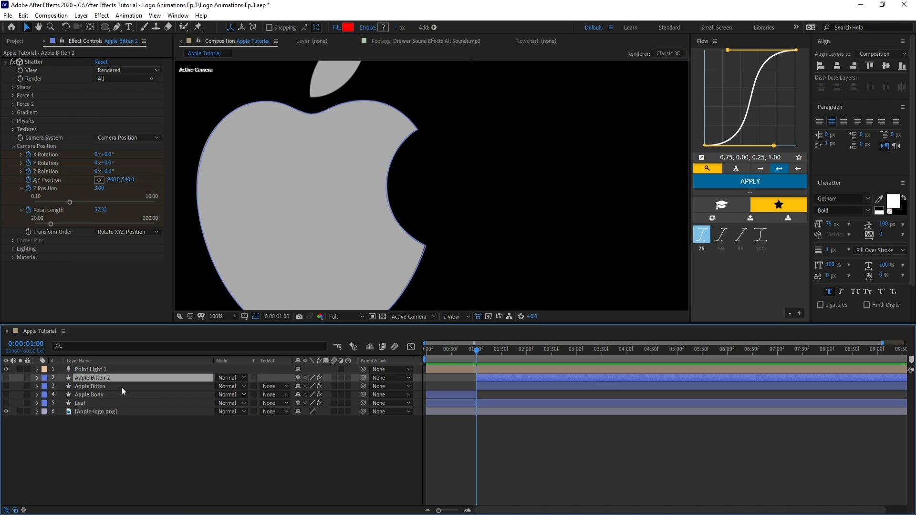
pyautogui.press('Return')
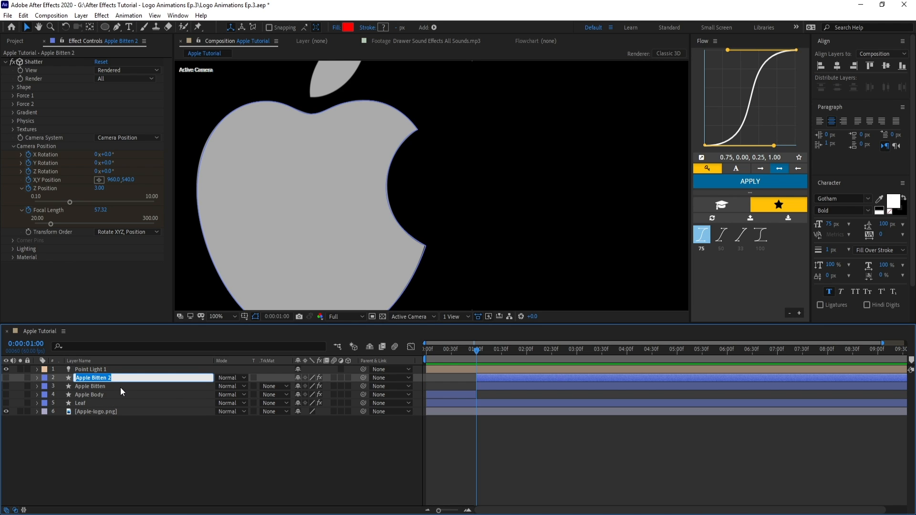
pyautogui.write('Byte')
pyautogui.press('Return')
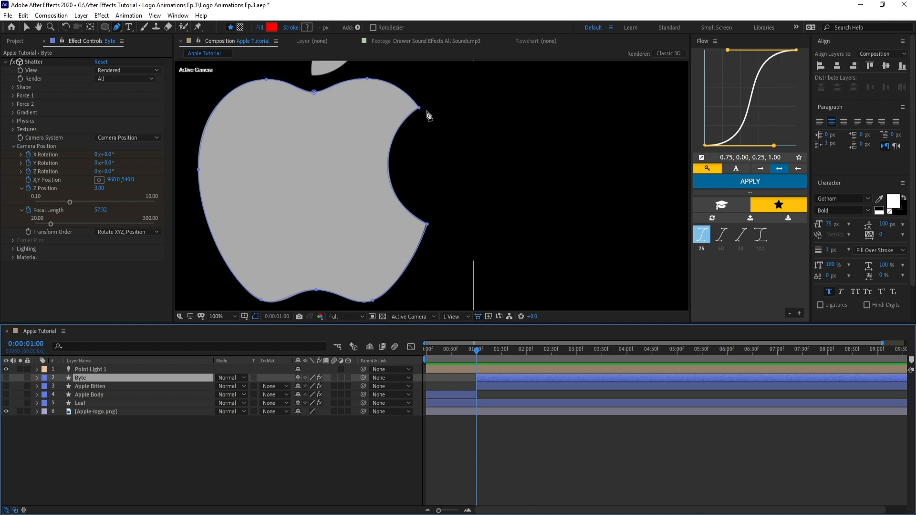
# Draw a new path in the Byte layer between the two bite corners, fitting its curve to the bite's inner edge.
pyautogui.moveTo(424, 110); pyautogui.dragTo(435, 102)
pyautogui.moveTo(430, 219); pyautogui.dragTo(509, 270)
pyautogui.press('v')
pyautogui.moveTo(425, 110); pyautogui.dragTo(419, 109)
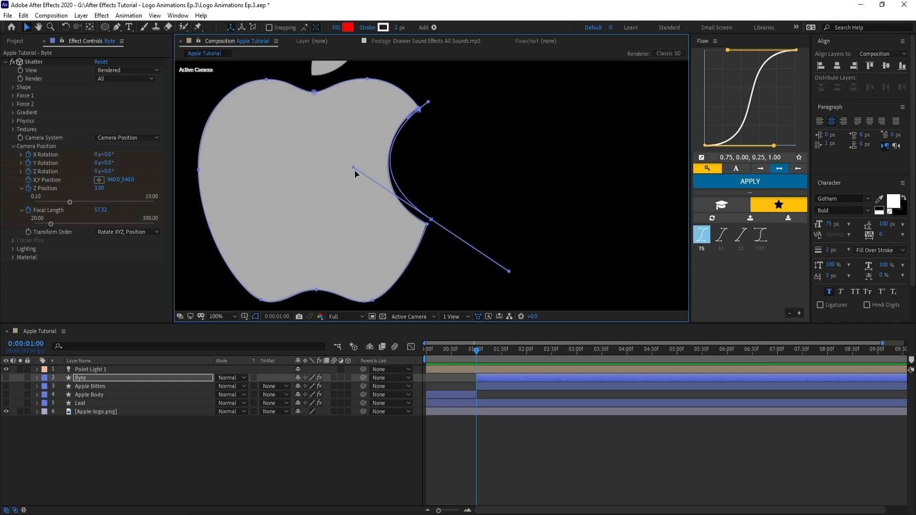
pyautogui.moveTo(353, 168); pyautogui.dragTo(358, 189)
pyautogui.moveTo(431, 219); pyautogui.dragTo(427, 222)
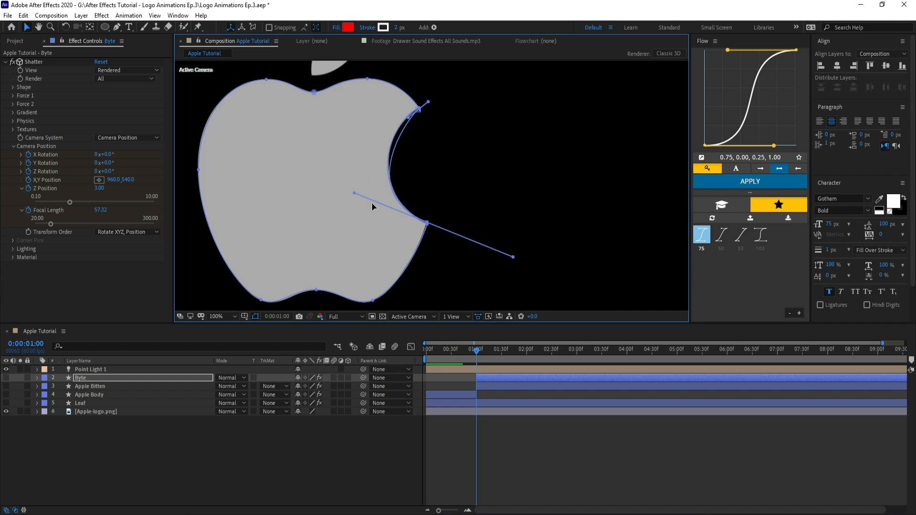
pyautogui.moveTo(356, 192); pyautogui.dragTo(354, 181)
pyautogui.moveTo(409, 117); pyautogui.dragTo(401, 116)
pyautogui.moveTo(426, 222); pyautogui.dragTo(427, 224)
# Adjust the outer handles at both bite corners so the new shape bulges outward along the apple's missing edge.
pyautogui.press('g')
pyautogui.moveTo(508, 270); pyautogui.dragTo(430, 210)
pyautogui.moveTo(430, 105); pyautogui.dragTo(438, 133)
pyautogui.press('v')
pyautogui.moveTo(430, 210); pyautogui.dragTo(445, 190)
pyautogui.moveTo(438, 133); pyautogui.dragTo(439, 129)
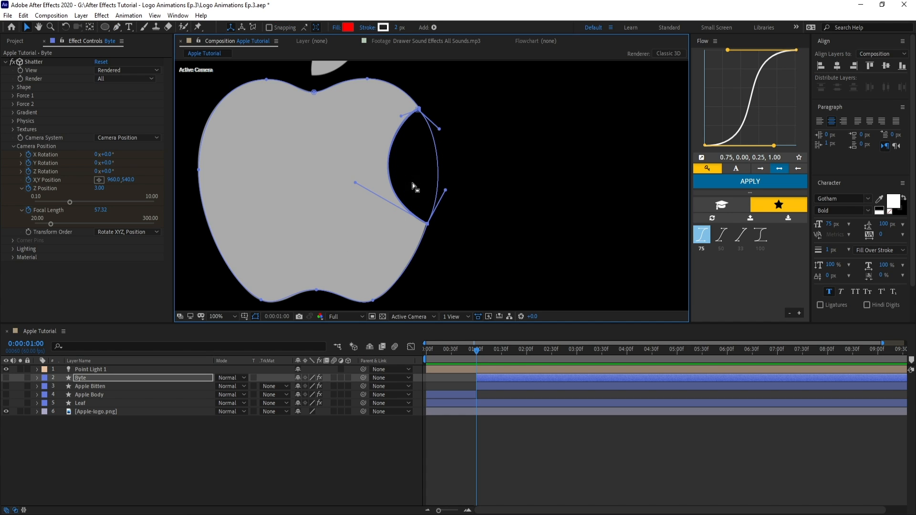
# Delete the original apple shape from the Byte layer's contents, keeping only the new bite piece, Shape 1.
pyautogui.click(37, 377)
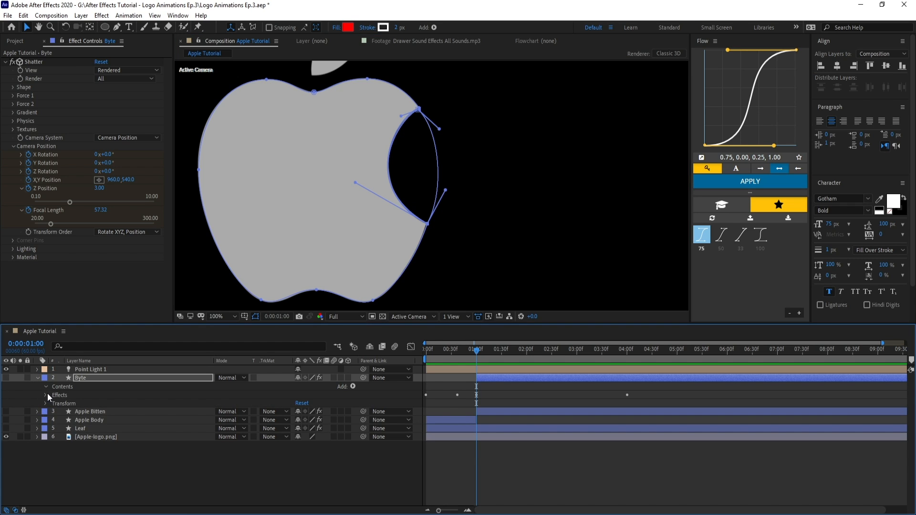
pyautogui.click(46, 387)
pyautogui.click(71, 404)
pyautogui.press('Delete')
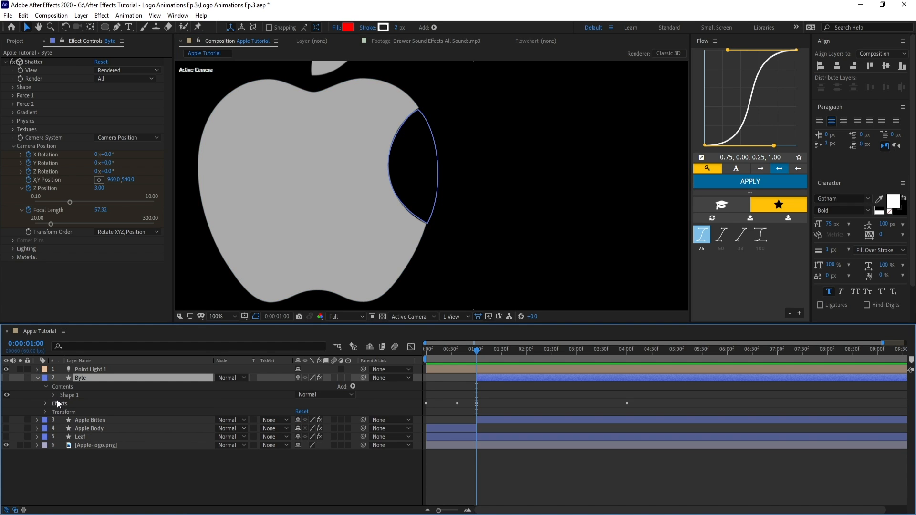
# Remove the stroke from Shape 1 in the Byte layer, keeping its path and fill.
pyautogui.click(54, 395)
pyautogui.click(77, 411)
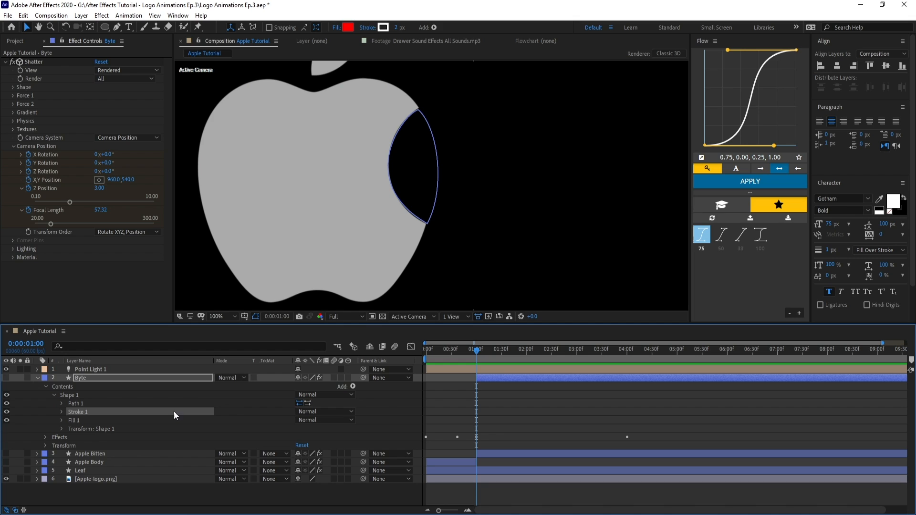
pyautogui.press('Delete')
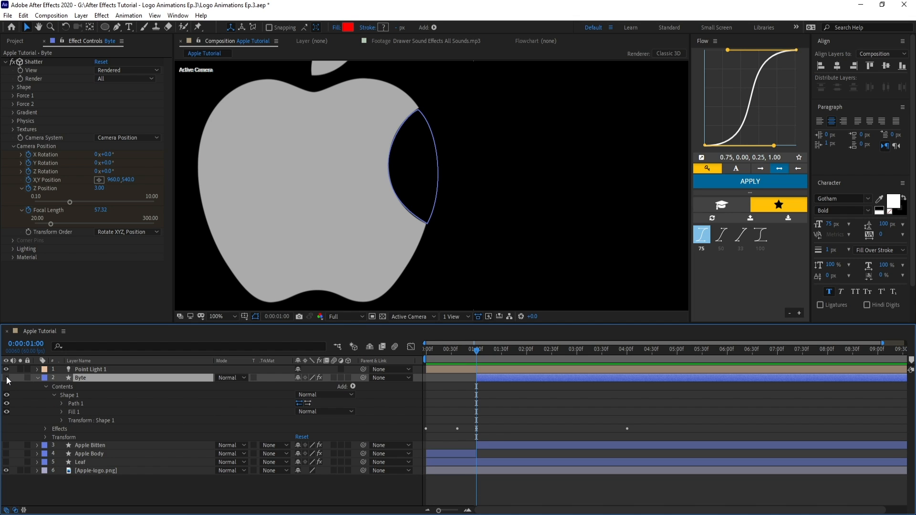
# Show the Byte layer and set its Shatter effect's Custom Shatter Map to the Byte layer.
pyautogui.click(6, 377)
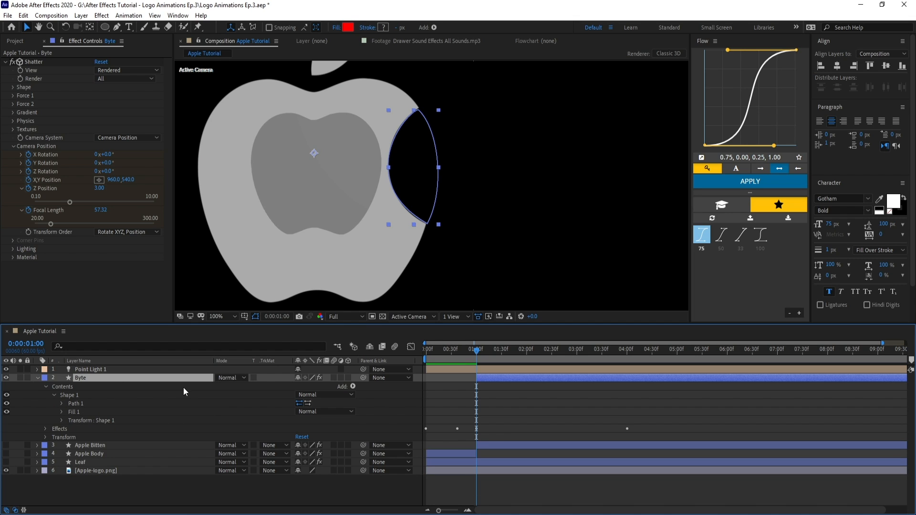
pyautogui.click(13, 87)
pyautogui.click(114, 104)
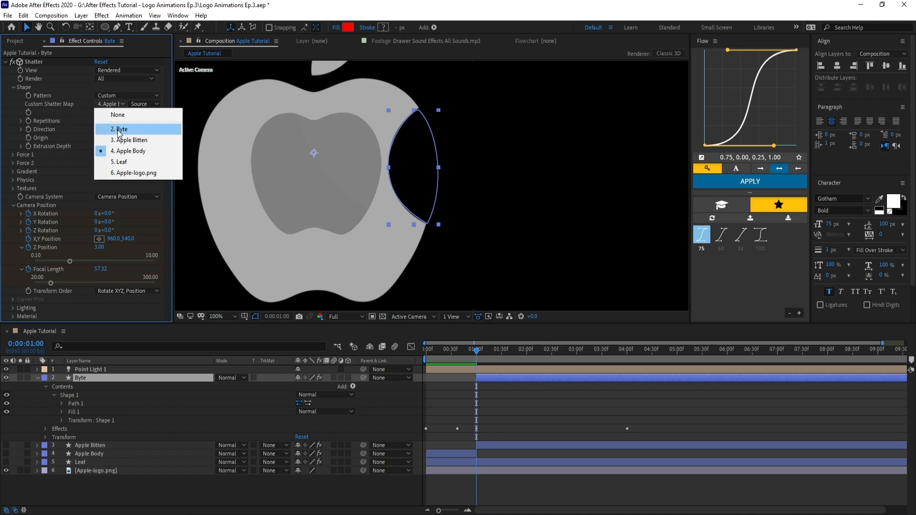
pyautogui.click(119, 129)
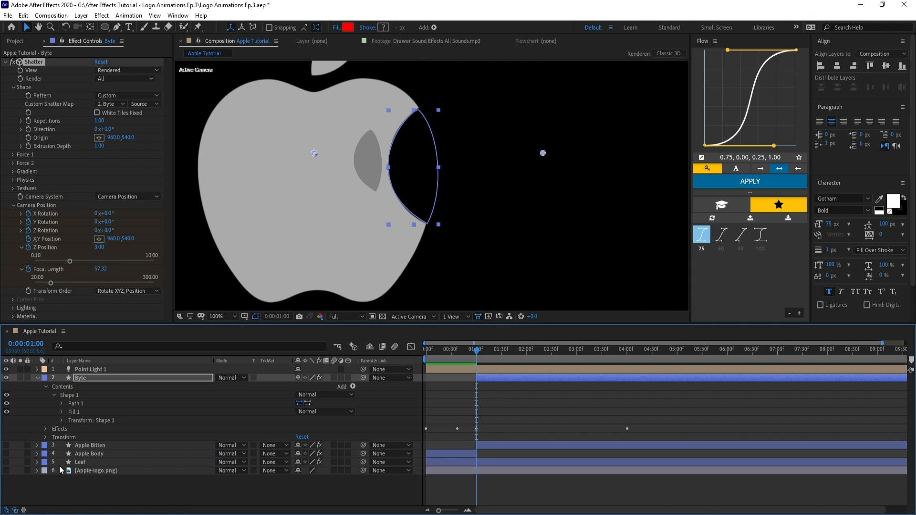
# Show the Apple Bitten layer and set its Shatter effect's Custom Shatter Map to Apple Bitten.
pyautogui.click(6, 445)
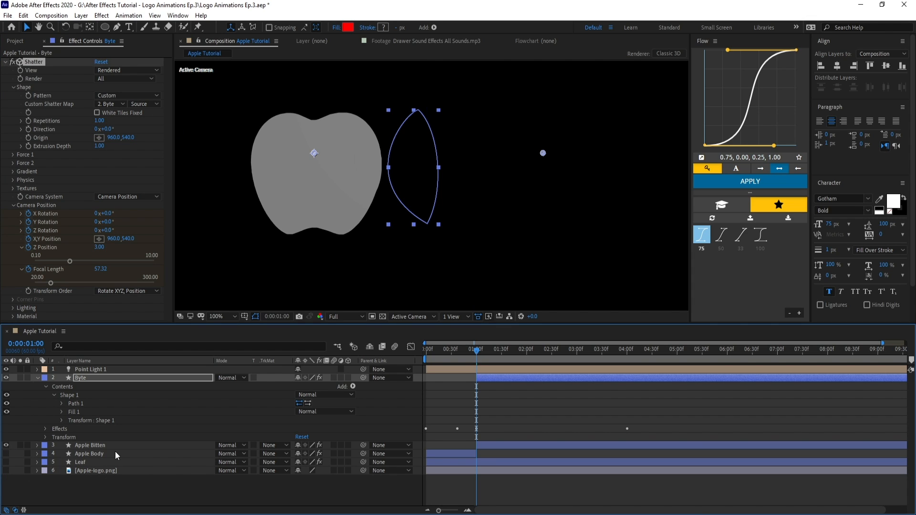
pyautogui.click(110, 446)
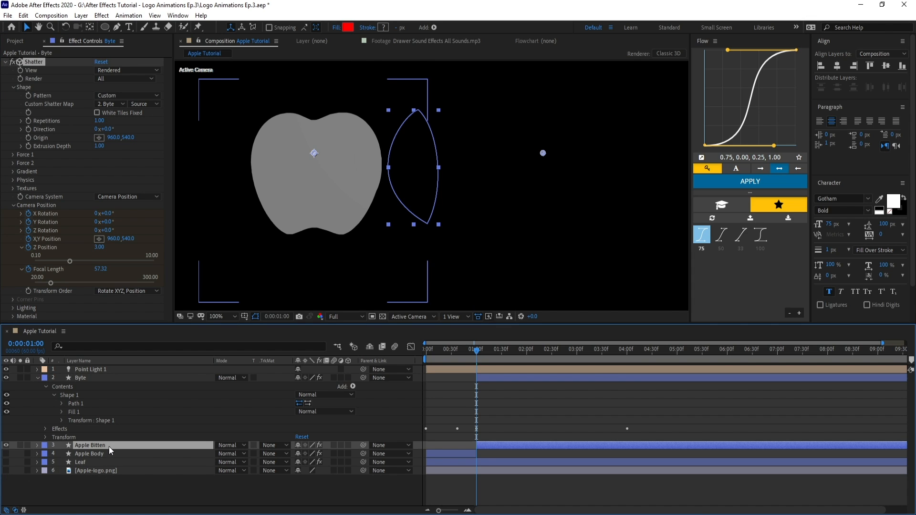
pyautogui.click(12, 87)
pyautogui.click(111, 104)
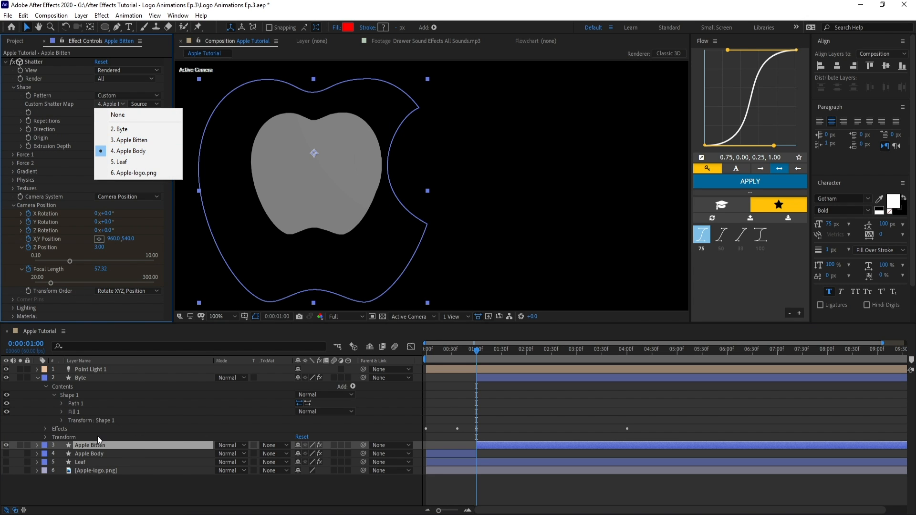
pyautogui.click(136, 140)
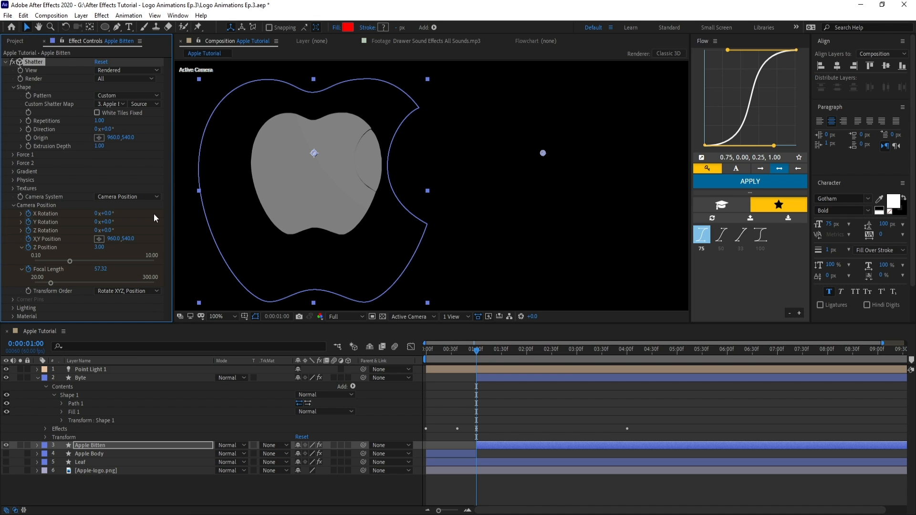
pyautogui.scroll(2, 376, 275)
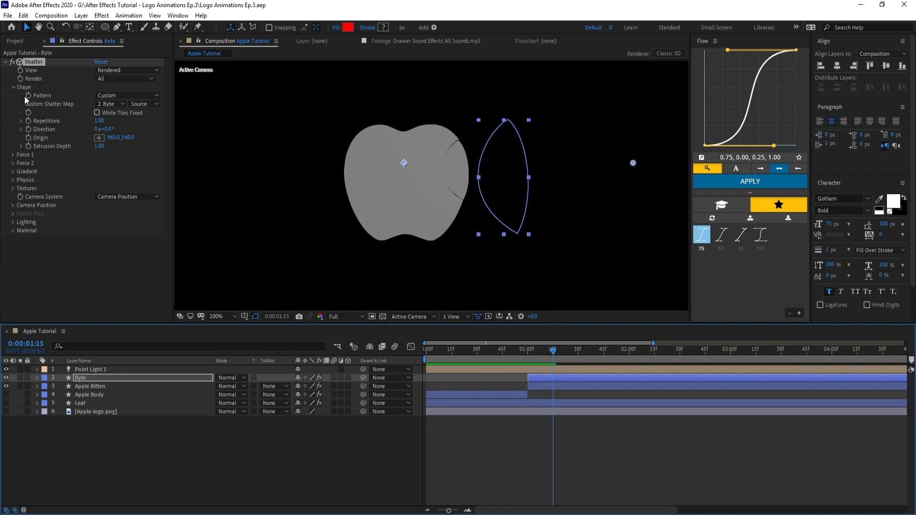
# Change the Byte layer's Shatter pattern to Glass and check the pieces around 0:00:01:07.
pyautogui.click(108, 96)
pyautogui.click(119, 176)
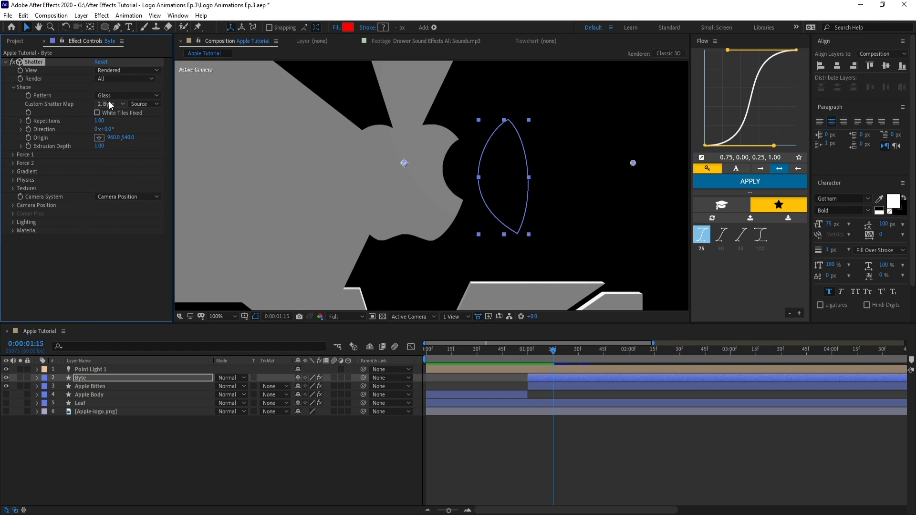
pyautogui.press(',')
pyautogui.press(',')
pyautogui.moveTo(545, 355)
pyautogui.mouseDown()
pyautogui.moveTo(530, 358)
pyautogui.moveTo(554, 359)
pyautogui.moveTo(539, 356)
pyautogui.mouseUp()
# Set the Front Mode, Side Mode and Back Mode of the Byte layer's Shatter textures to Layer.
pyautogui.click(1, 194)
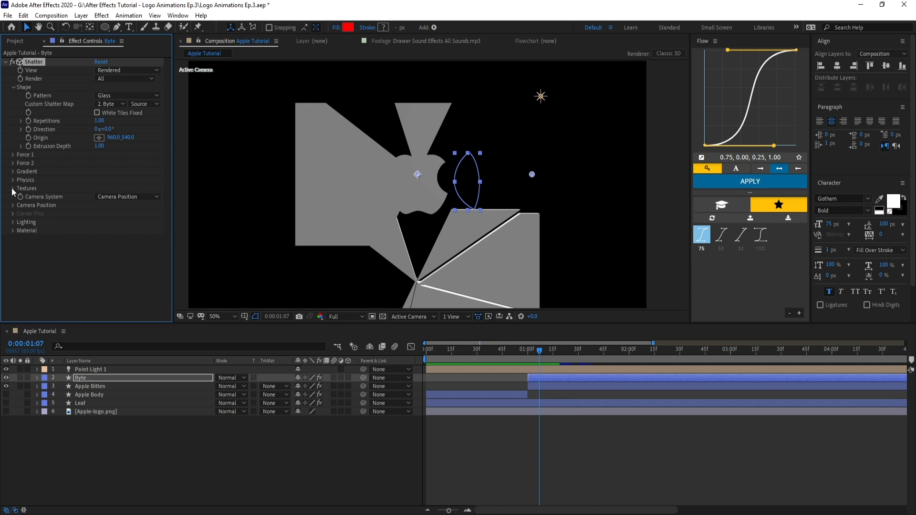
pyautogui.click(13, 189)
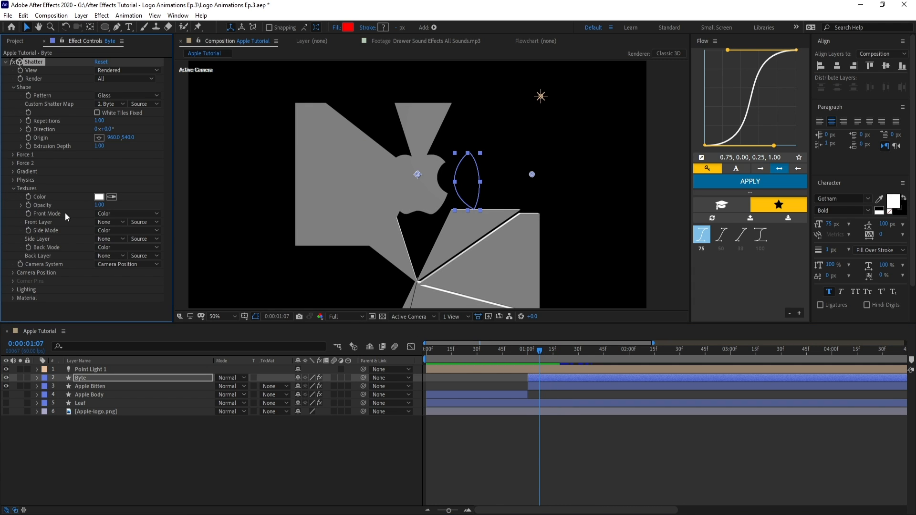
pyautogui.click(113, 217)
pyautogui.click(117, 235)
pyautogui.click(117, 247)
pyautogui.click(118, 253)
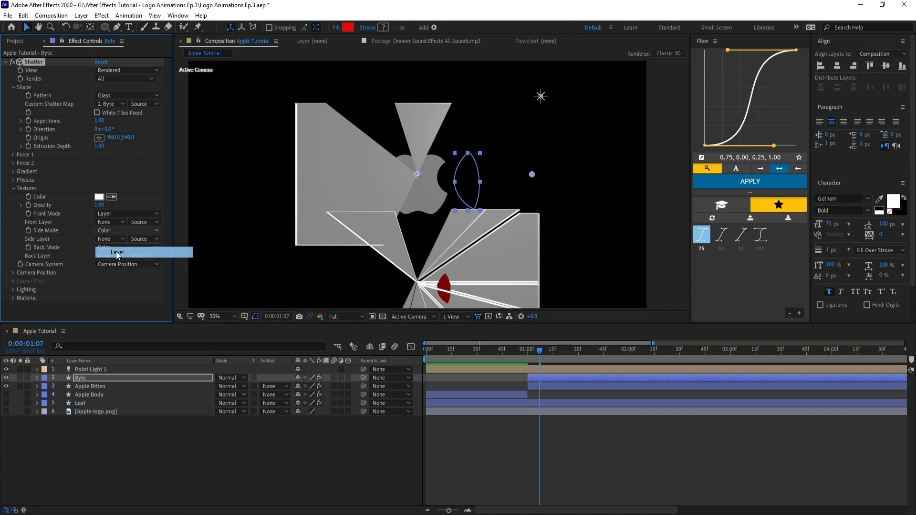
pyautogui.click(116, 248)
pyautogui.click(118, 269)
pyautogui.moveTo(480, 249); pyautogui.dragTo(469, 233)
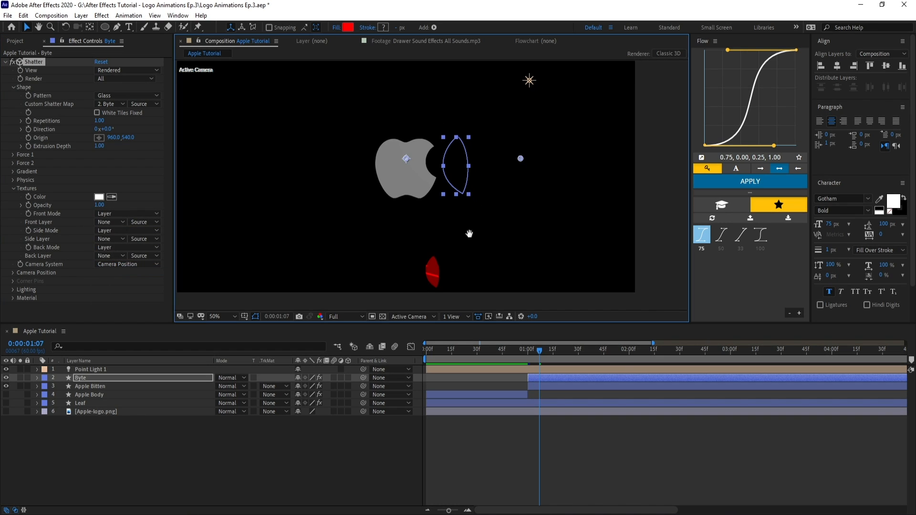
# At 0:00:01:02, set the Gravity Direction in the Byte layer's Shatter physics to 90°.
pyautogui.moveTo(534, 349); pyautogui.dragTo(530, 348)
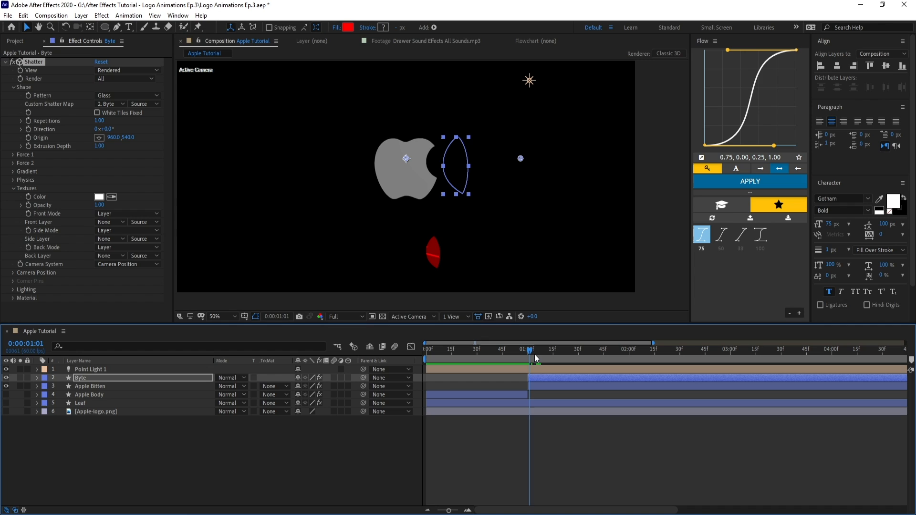
pyautogui.press('pagedown')
pyautogui.moveTo(474, 266); pyautogui.dragTo(464, 253)
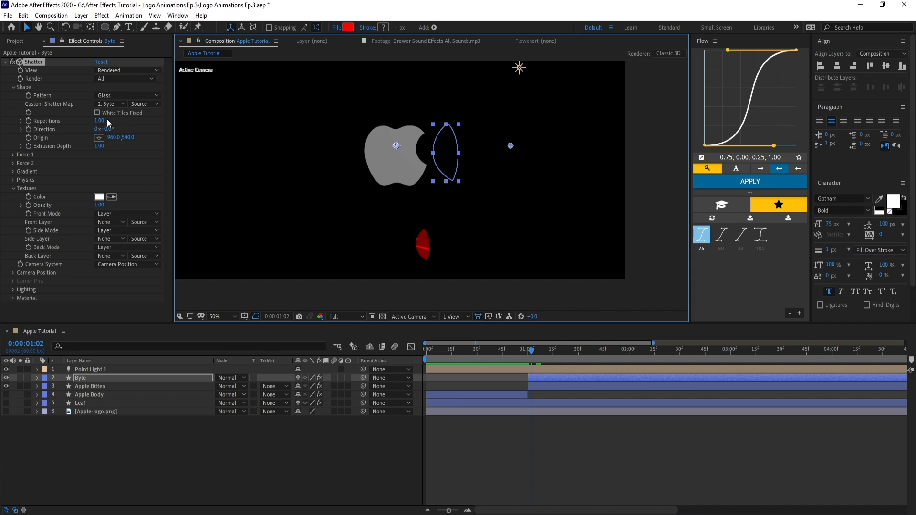
pyautogui.click(13, 188)
pyautogui.click(12, 181)
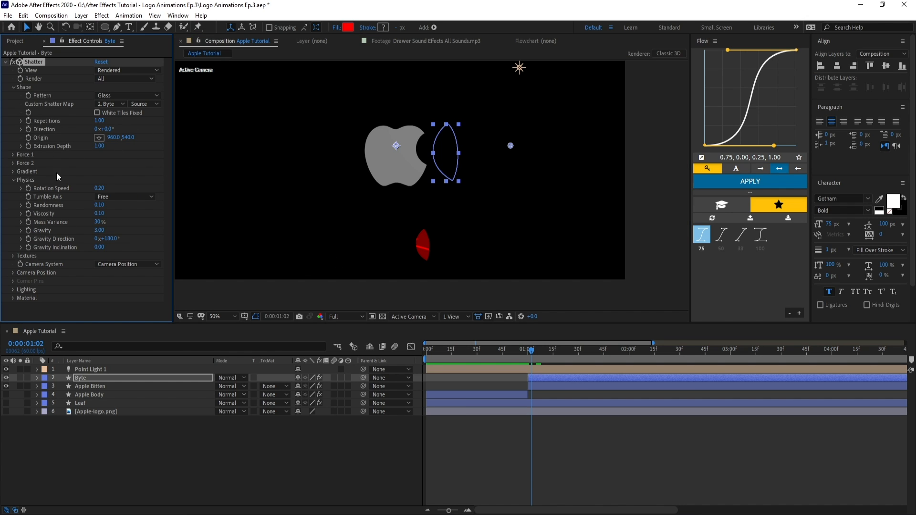
pyautogui.click(85, 208)
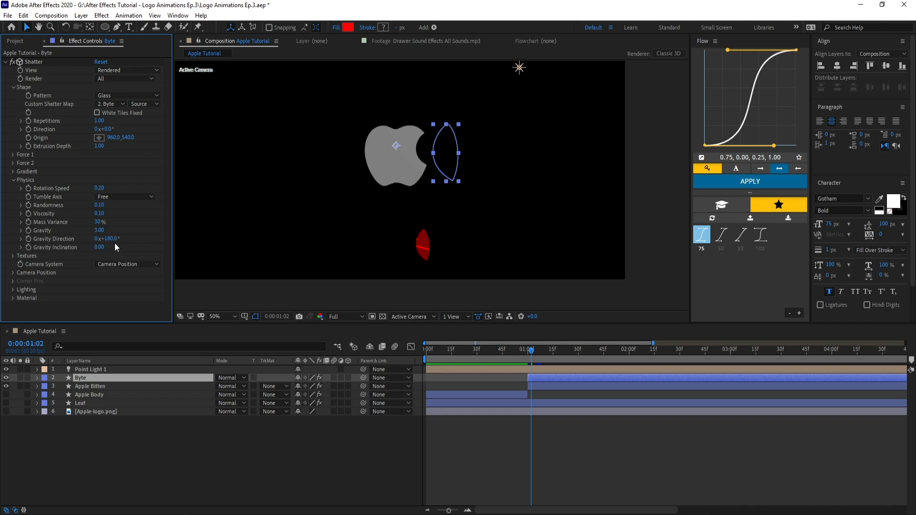
pyautogui.click(105, 246)
pyautogui.moveTo(111, 245); pyautogui.dragTo(79, 241)
pyautogui.click(109, 239)
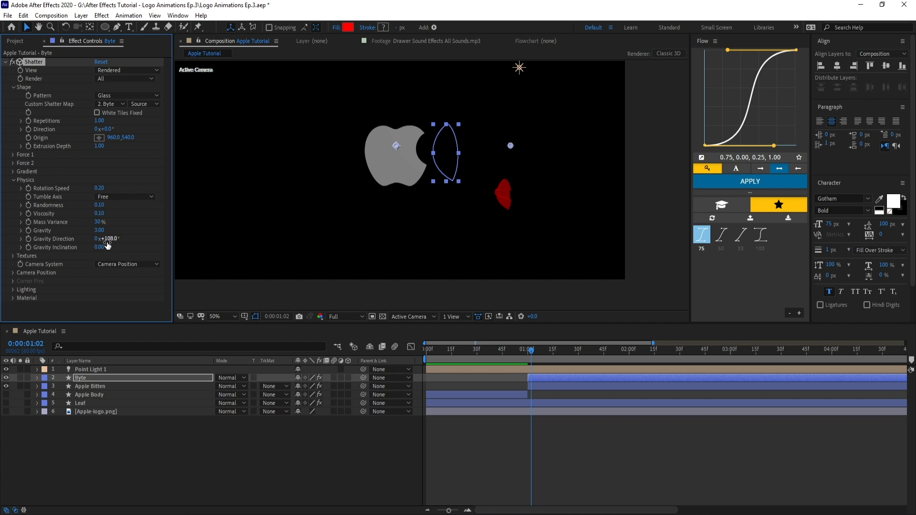
pyautogui.write('90')
pyautogui.press('Return')
# Set the Byte layer's Shatter Gravity to 1.30, Mass Variance to 49% and Repetitions to 26.60, checking neighbouring frames.
pyautogui.moveTo(99, 230)
pyautogui.mouseDown()
pyautogui.moveTo(90, 231)
pyautogui.moveTo(109, 221)
pyautogui.mouseUp()
pyautogui.scroll(2, 487, 203)
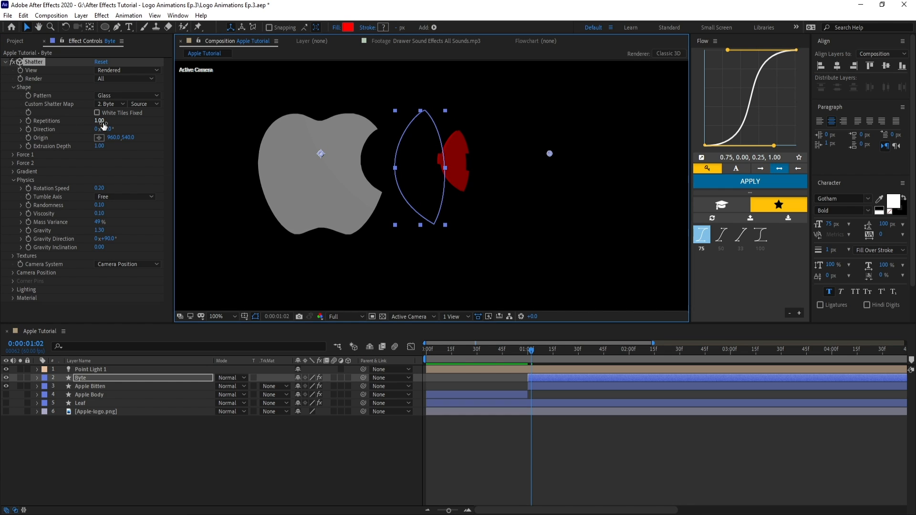
pyautogui.moveTo(101, 125); pyautogui.dragTo(227, 138)
pyautogui.moveTo(532, 350)
pyautogui.mouseDown()
pyautogui.moveTo(555, 356)
pyautogui.moveTo(541, 358)
pyautogui.mouseUp()
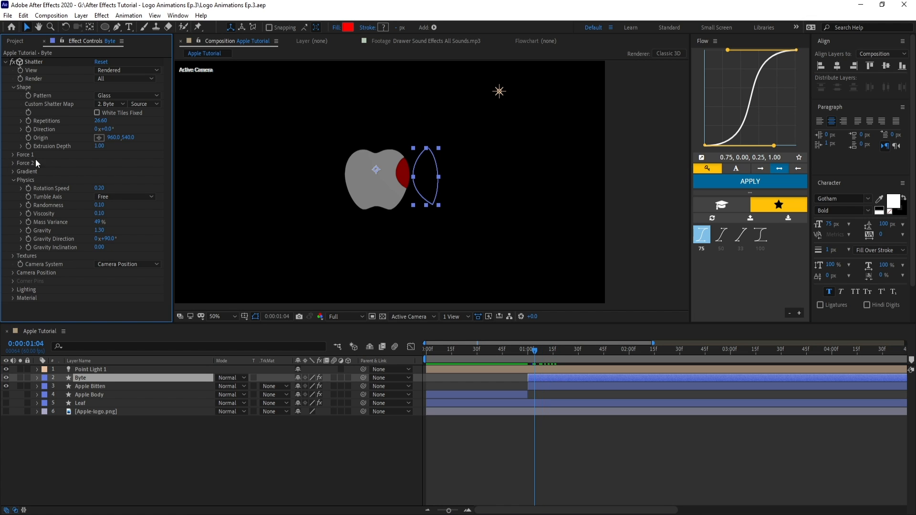
# Reset Force 1's Depth, Radius and Strength on the Byte layer to their defaults and preview the shatter from 0:00:01:00.
pyautogui.click(13, 155)
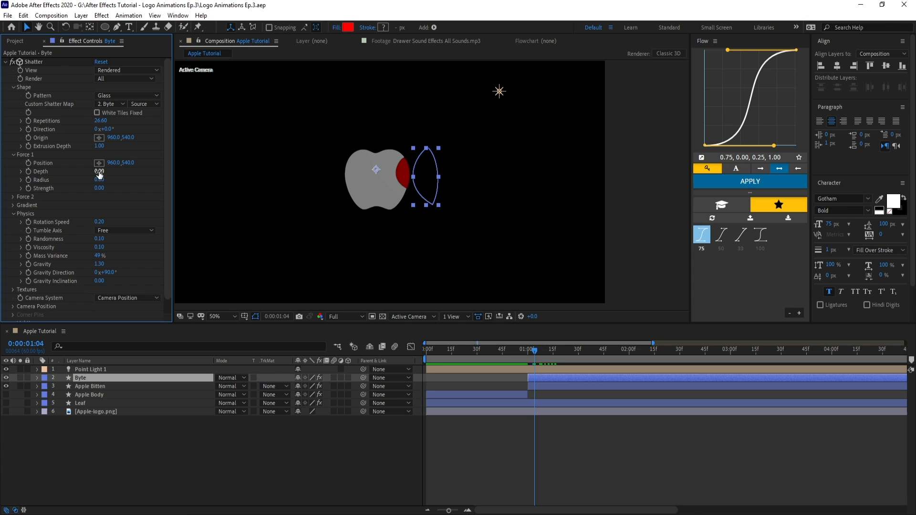
pyautogui.rightClick(45, 172)
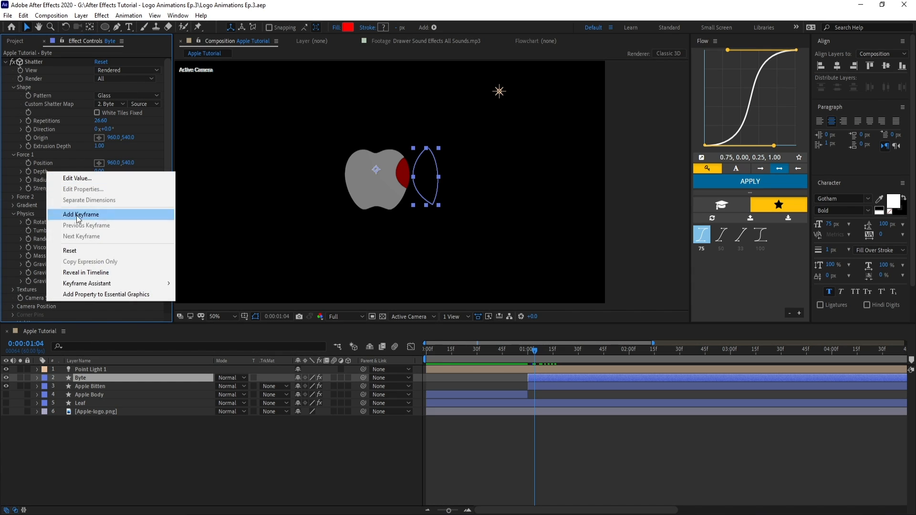
pyautogui.click(67, 248)
pyautogui.rightClick(57, 180)
pyautogui.click(89, 259)
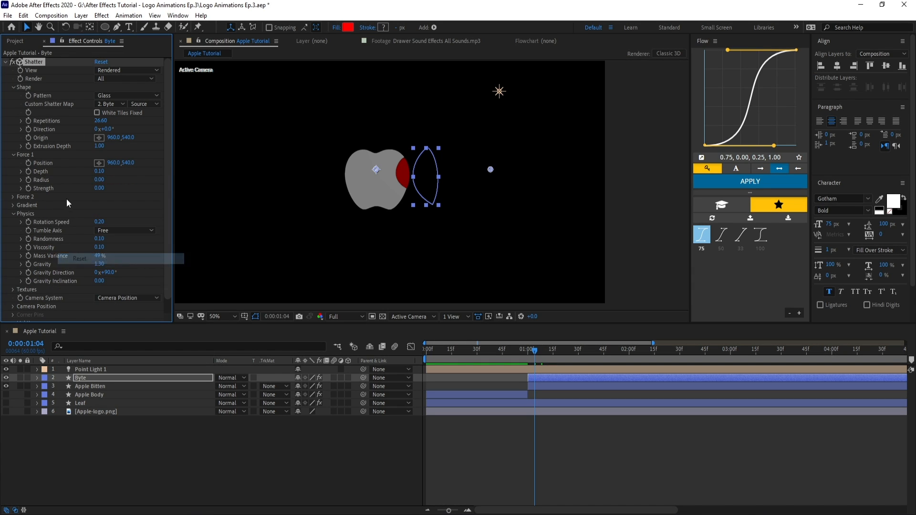
pyautogui.rightClick(57, 188)
pyautogui.click(88, 265)
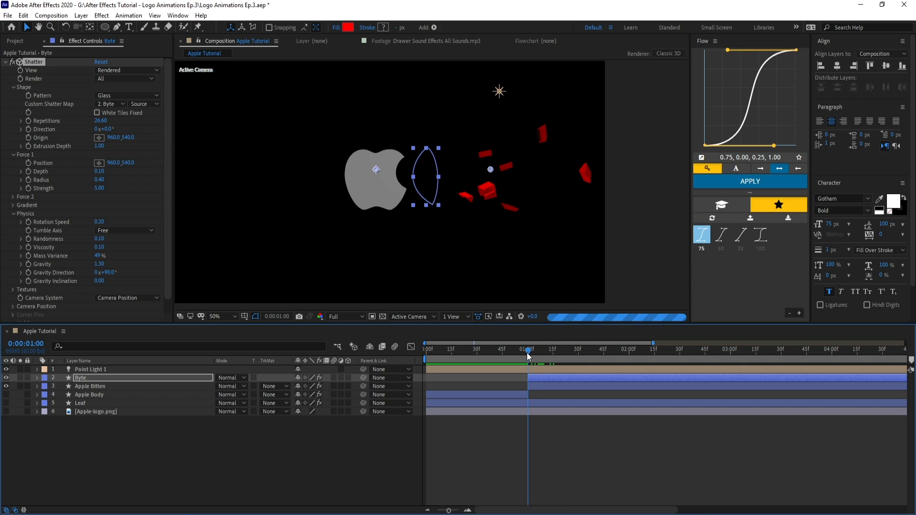
pyautogui.click(528, 349)
pyautogui.press('space')
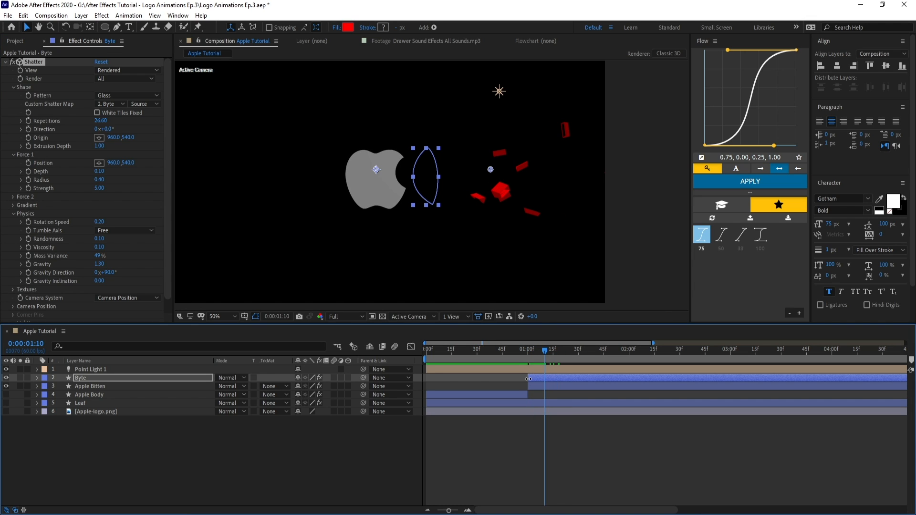
# Extend the Byte layer's start earlier to about frame 39 and keyframe Force 1's Depth, Radius and Strength at 0:00:00:50.
pyautogui.moveTo(528, 378); pyautogui.dragTo(492, 378)
pyautogui.moveTo(539, 351); pyautogui.dragTo(510, 358)
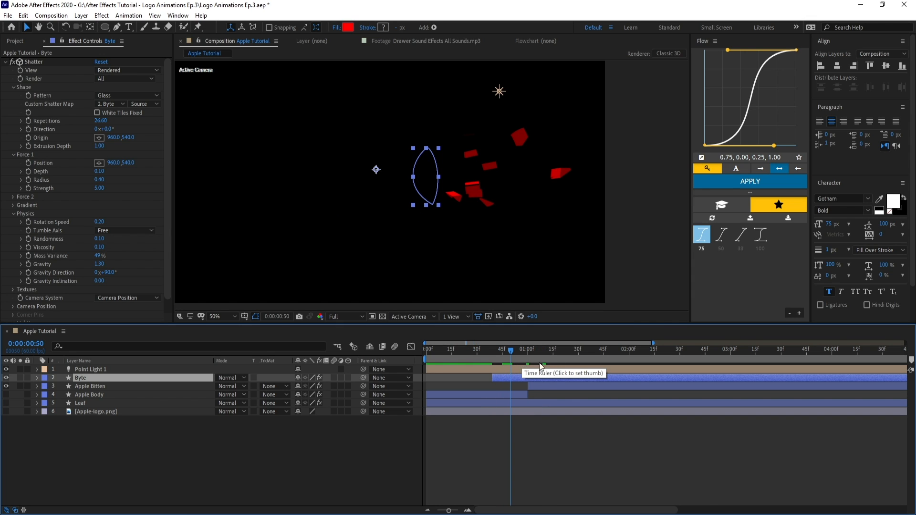
pyautogui.click(27, 172)
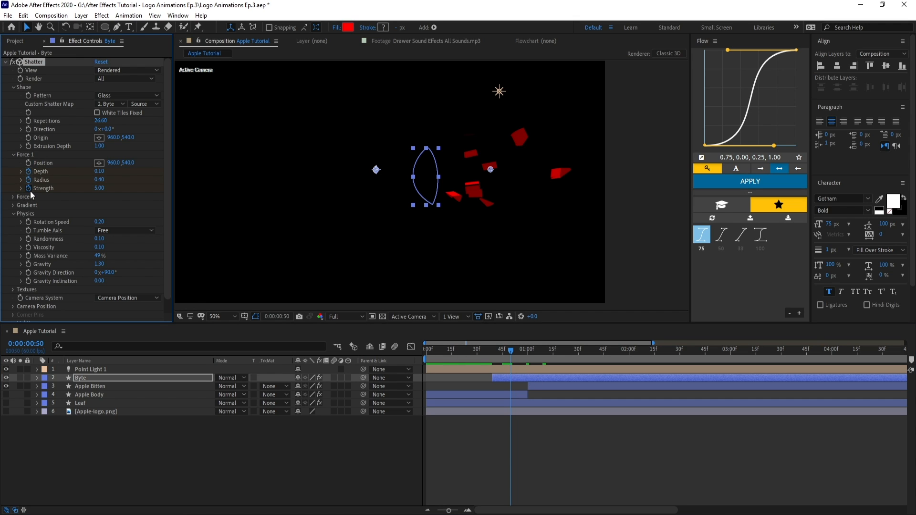
# One frame earlier, at 0:00:00:49, set Force 1's Depth, Radius and Strength to 0.
pyautogui.click(534, 376)
pyautogui.press('pageup')
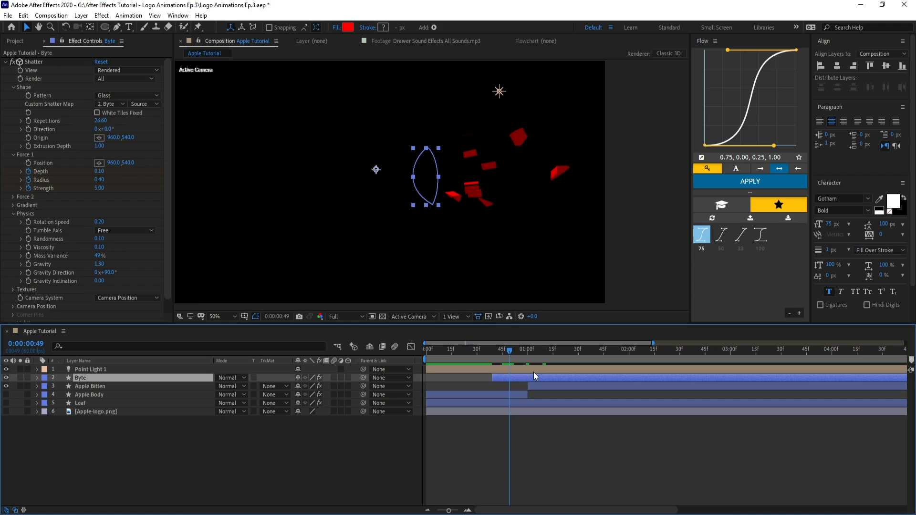
pyautogui.click(99, 173)
pyautogui.write('0')
pyautogui.press('Tab')
pyautogui.write('0')
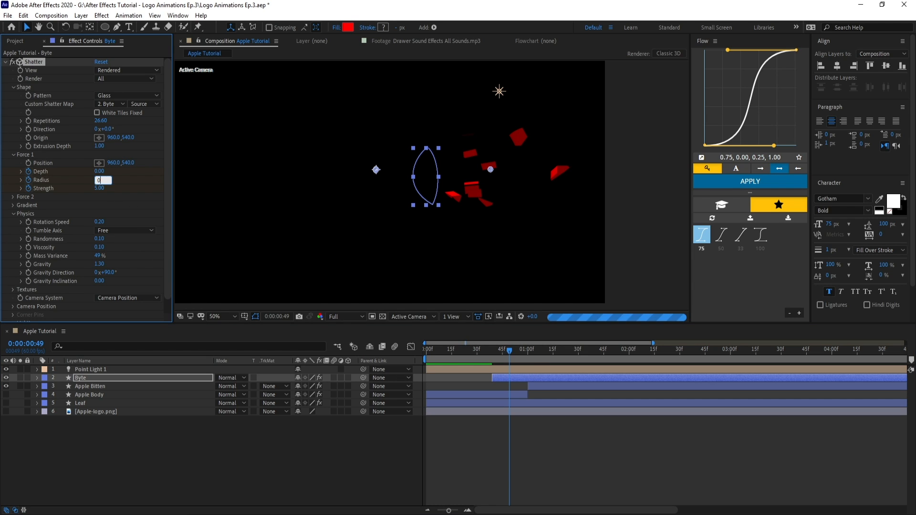
pyautogui.press('Tab')
pyautogui.write('0')
pyautogui.press('Return')
# Reveal the Byte layer's keyframed properties and check the Force 1 keyframes at 0:00:00:49 and 0:00:00:50.
pyautogui.scroll(1, 517, 388)
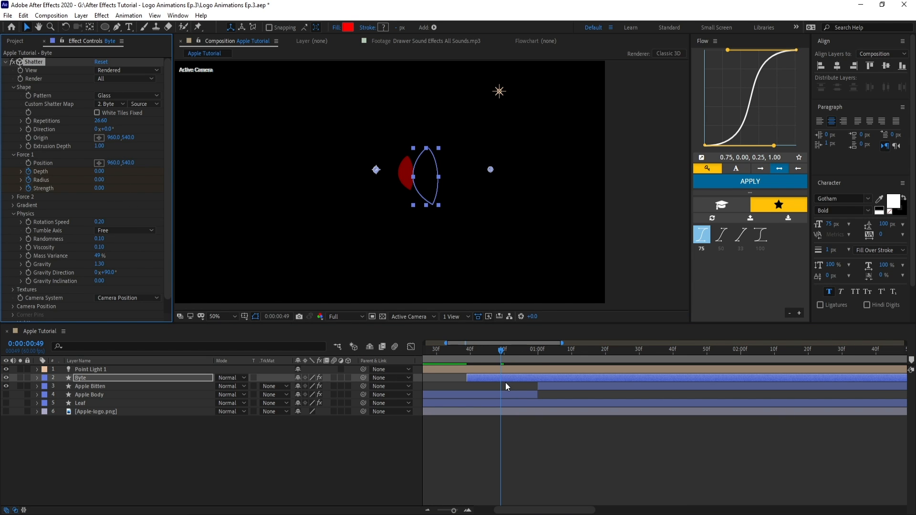
pyautogui.press('u')
pyautogui.scroll(1, 508, 381)
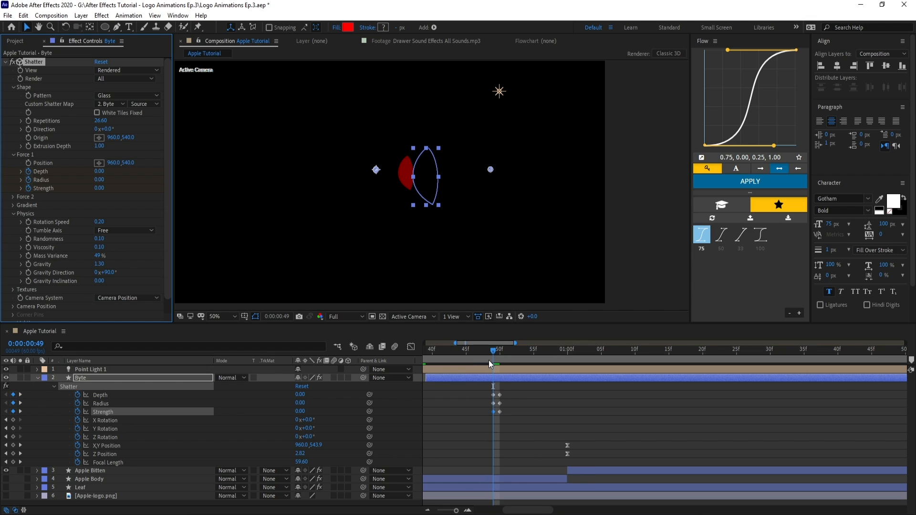
pyautogui.moveTo(494, 355); pyautogui.dragTo(499, 361)
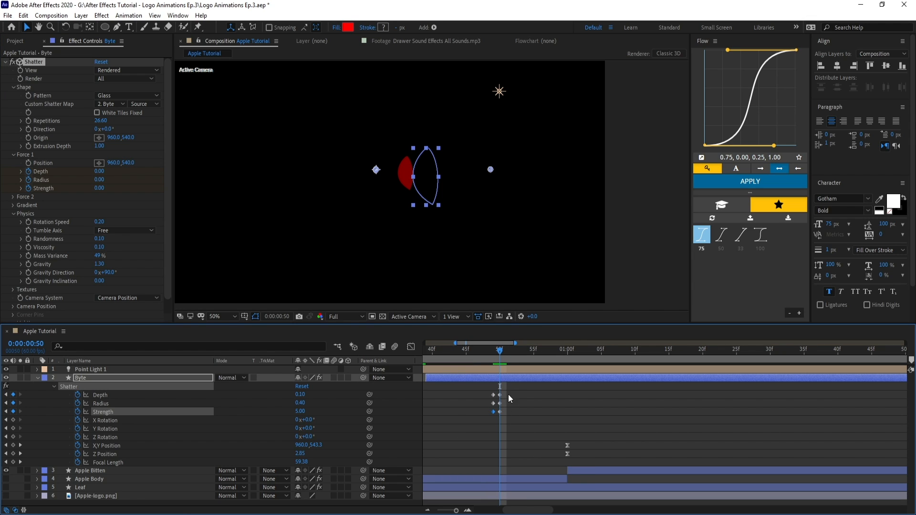
pyautogui.moveTo(508, 394); pyautogui.dragTo(500, 418)
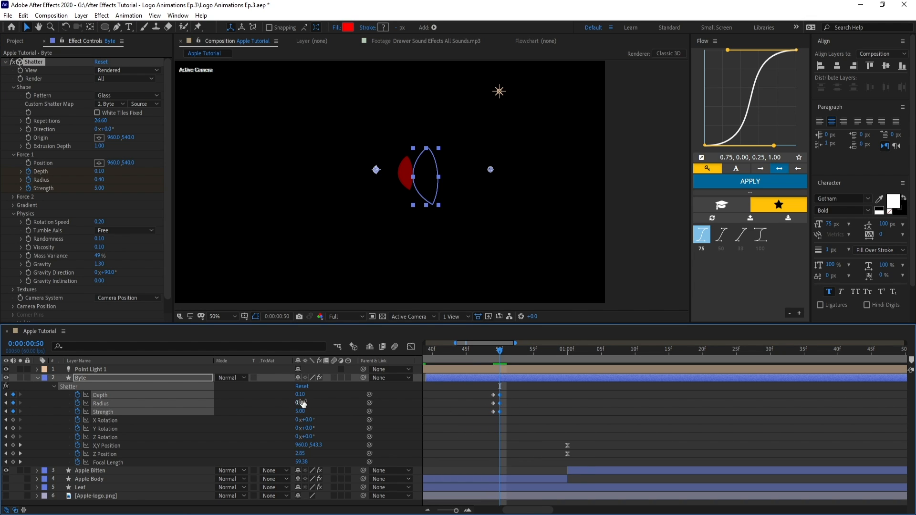
pyautogui.click(530, 402)
# Preview the shatter up to 0:00:01:28 and save the project.
pyautogui.press('space')
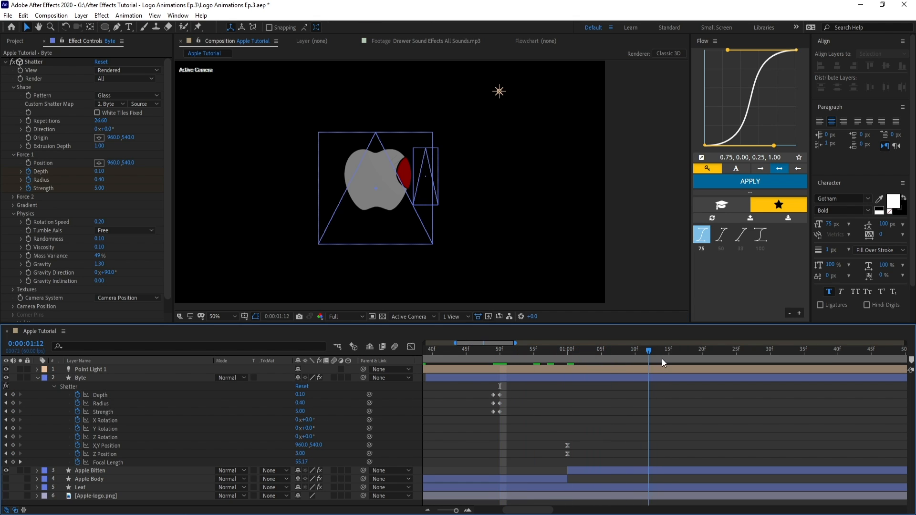
pyautogui.moveTo(651, 353); pyautogui.dragTo(758, 359)
pyautogui.hotkey('ctrl', 's')
# Set Byte's Shatter Randomness to 0.32, Viscosity 0.39, Mass Variance 74%, Gravity 3.00 and Repetitions 28.90, moving the Force 1 keyframes to about 0:00:00:58.
pyautogui.scroll(1, 460, 233)
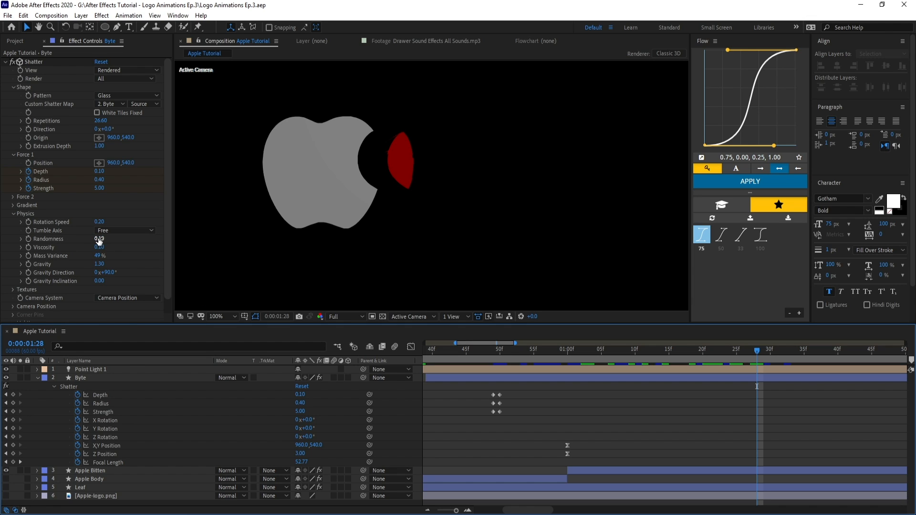
pyautogui.moveTo(99, 238); pyautogui.dragTo(108, 266)
pyautogui.moveTo(480, 420); pyautogui.dragTo(557, 404)
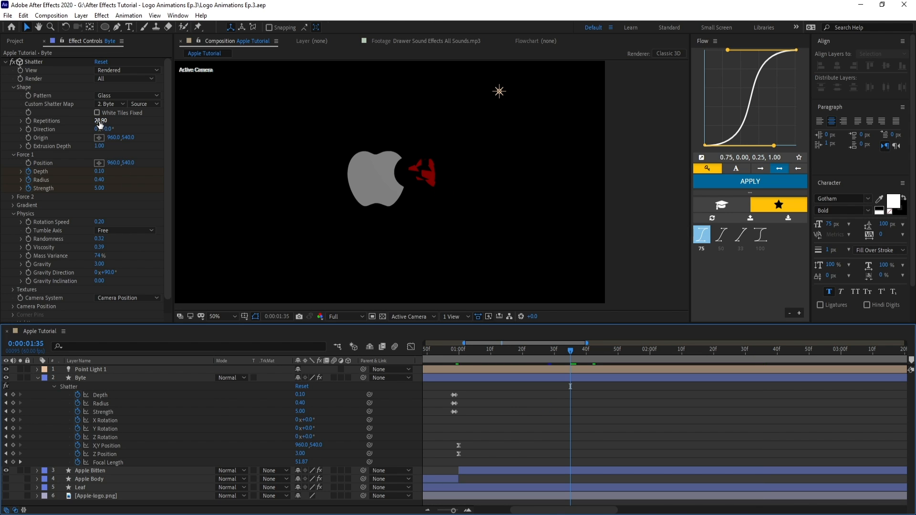
# Try Repetitions of 41.10 and a Viscosity of about 0.74 on Byte's Shatter effect, and undo the changes.
pyautogui.moveTo(101, 121); pyautogui.dragTo(153, 122)
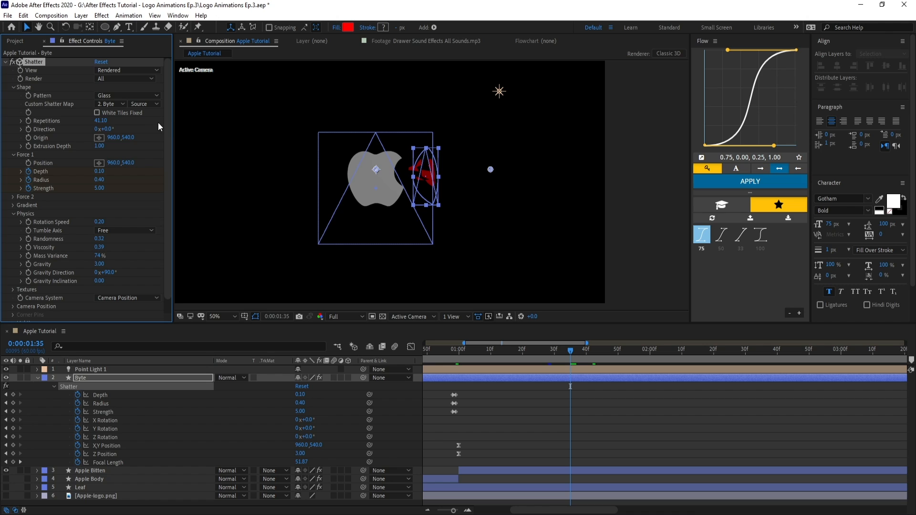
pyautogui.scroll(2, 431, 186)
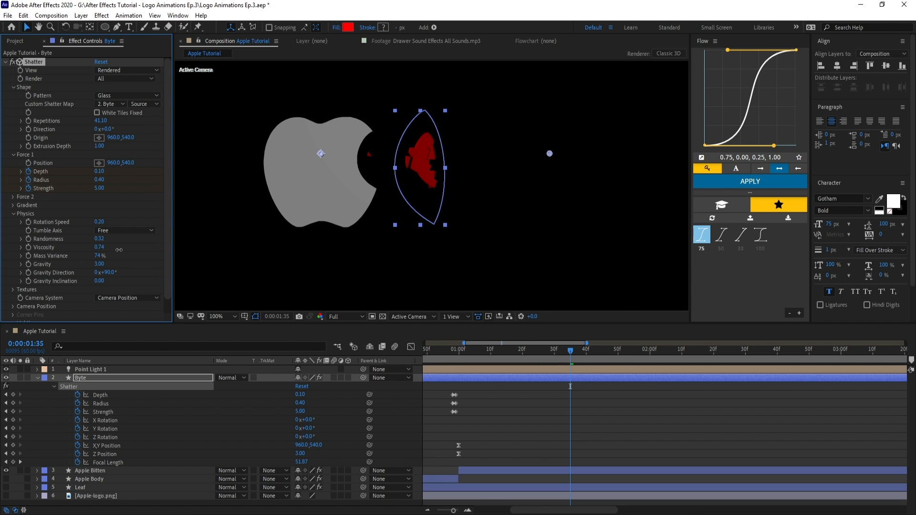
pyautogui.moveTo(112, 249); pyautogui.dragTo(122, 249)
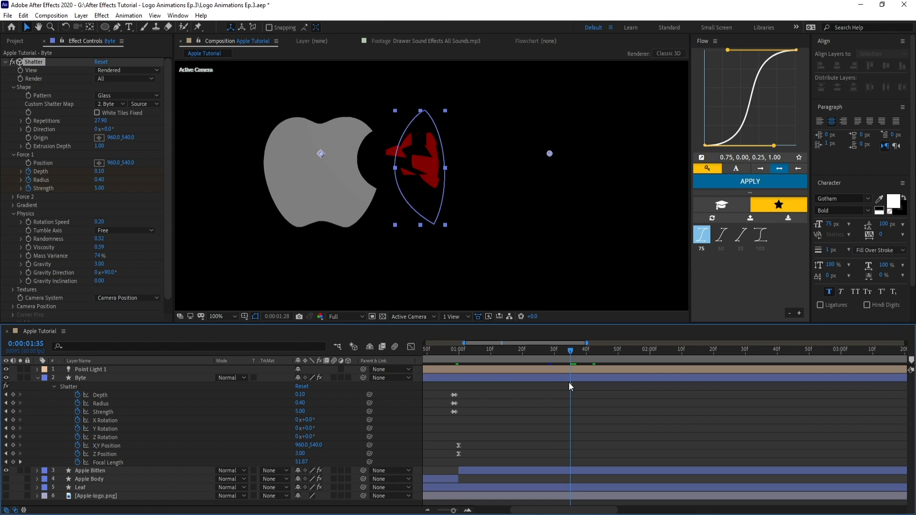
pyautogui.hotkey('ctrl', 'z')
pyautogui.click(587, 417)
pyautogui.click(588, 416)
pyautogui.click(567, 379)
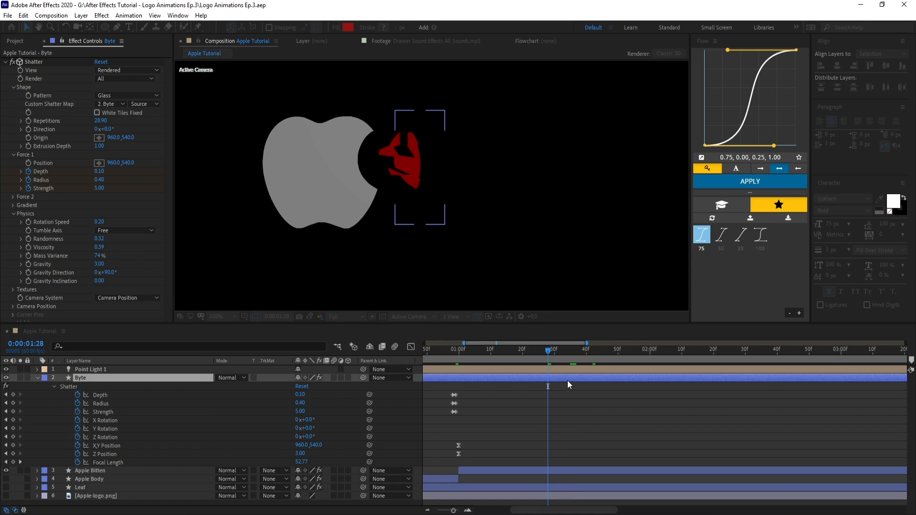
# Save the project and set the Shatter Gravity on the Byte layer to 10.
pyautogui.hotkey('ctrl', 's')
pyautogui.moveTo(99, 264); pyautogui.dragTo(127, 267)
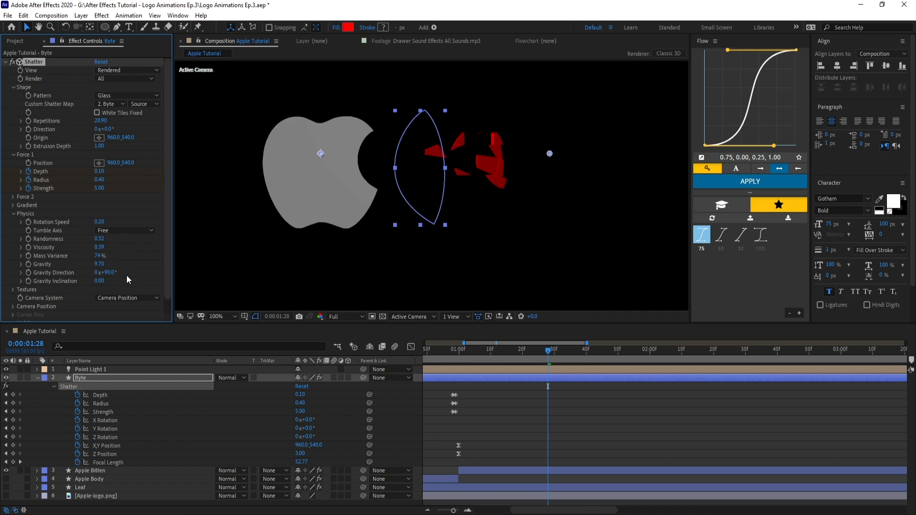
pyautogui.click(100, 264)
pyautogui.write('10')
pyautogui.press('Return')
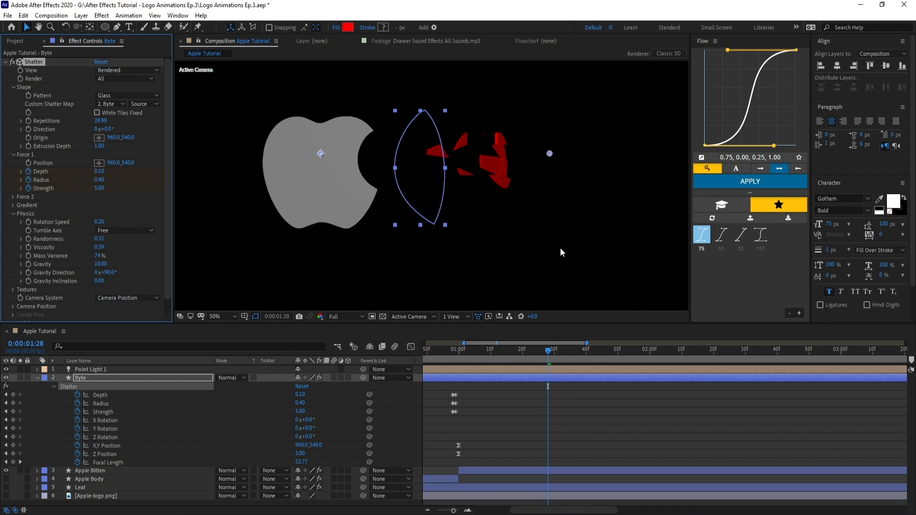
# Shift Byte's Force 1 Depth, Radius and Strength keyframes earlier to about 0:00:00:50, checking the cracked piece at 0:00:01:00.
pyautogui.press(',')
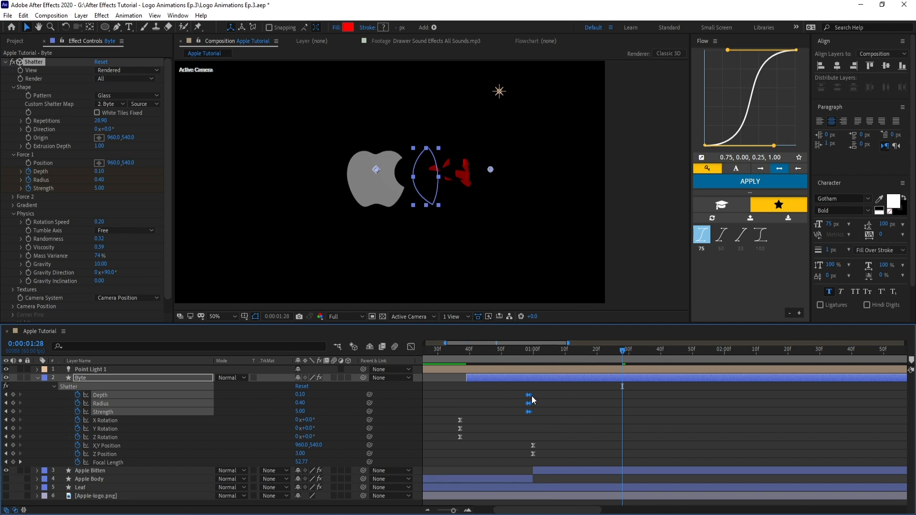
pyautogui.moveTo(530, 395); pyautogui.dragTo(516, 408)
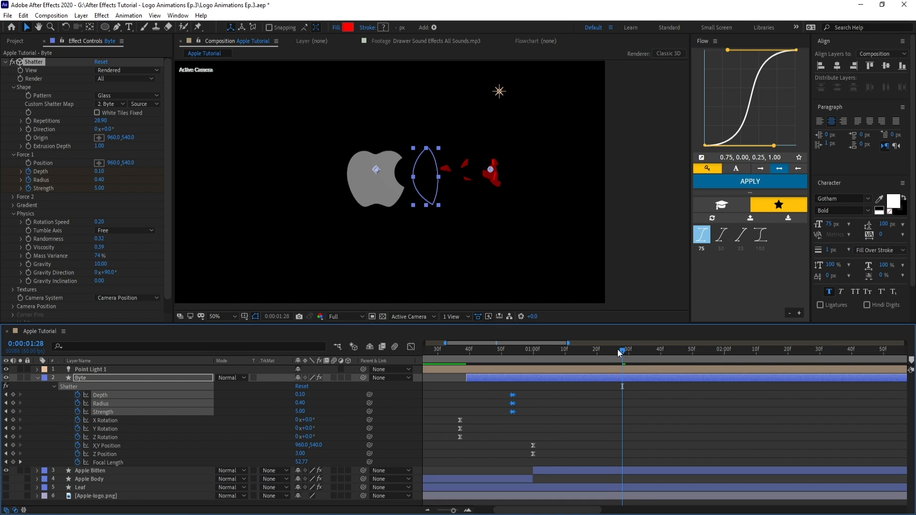
pyautogui.moveTo(622, 351); pyautogui.dragTo(549, 359)
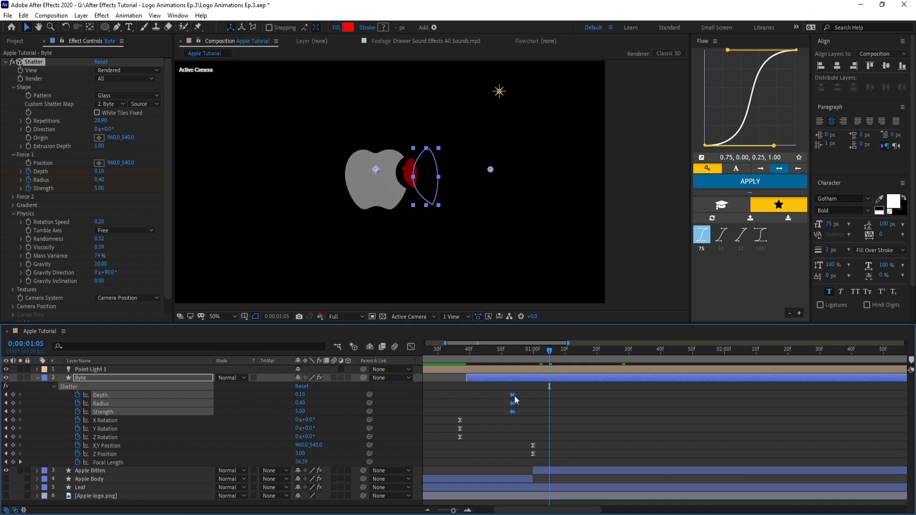
pyautogui.moveTo(515, 400); pyautogui.dragTo(502, 400)
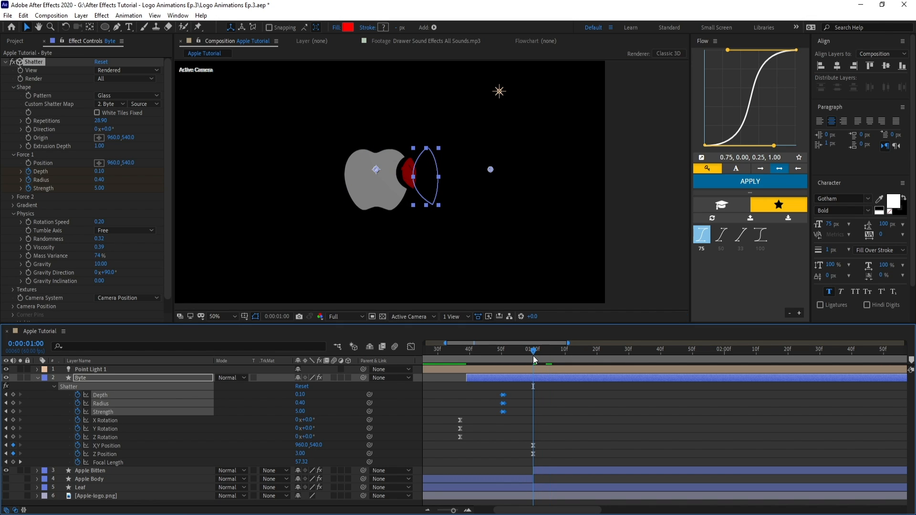
pyautogui.scroll(4, 431, 185)
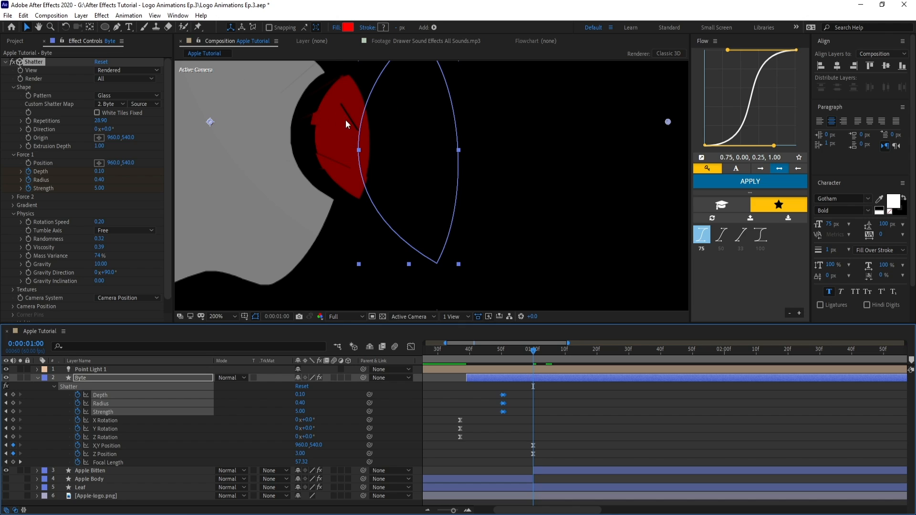
pyautogui.scroll(-2, 345, 120)
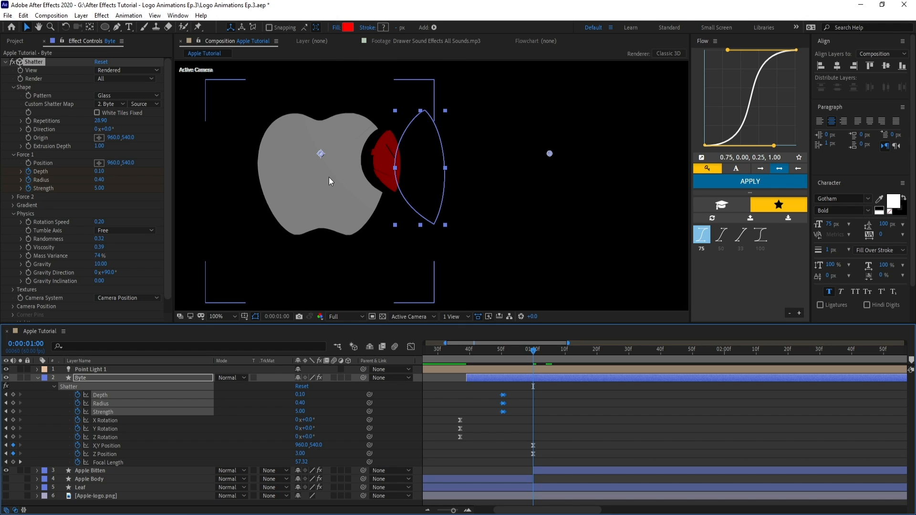
pyautogui.moveTo(328, 176); pyautogui.dragTo(338, 184)
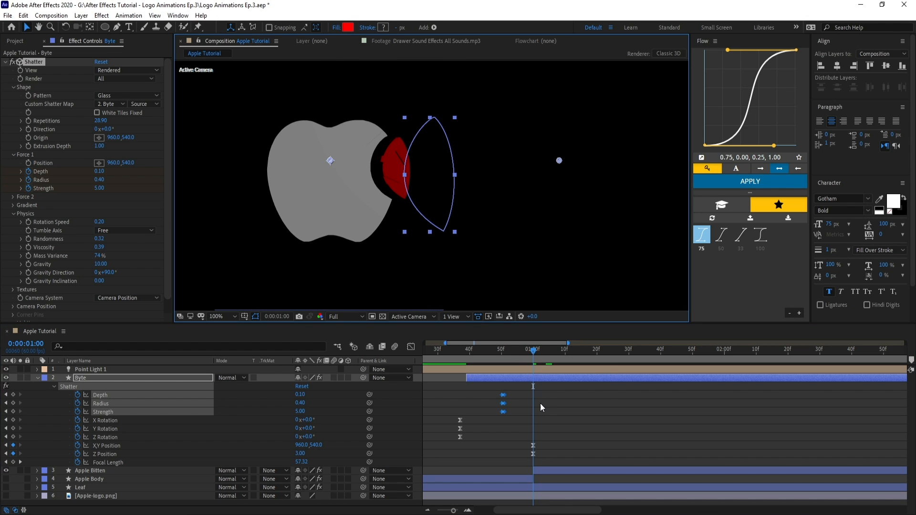
# Set Byte's Shatter Repetitions to 66.90, Force 1 Radius to 1.00, Strength to 20.00, Viscosity to 0.49 and Mass Variance to 40%.
pyautogui.press('space')
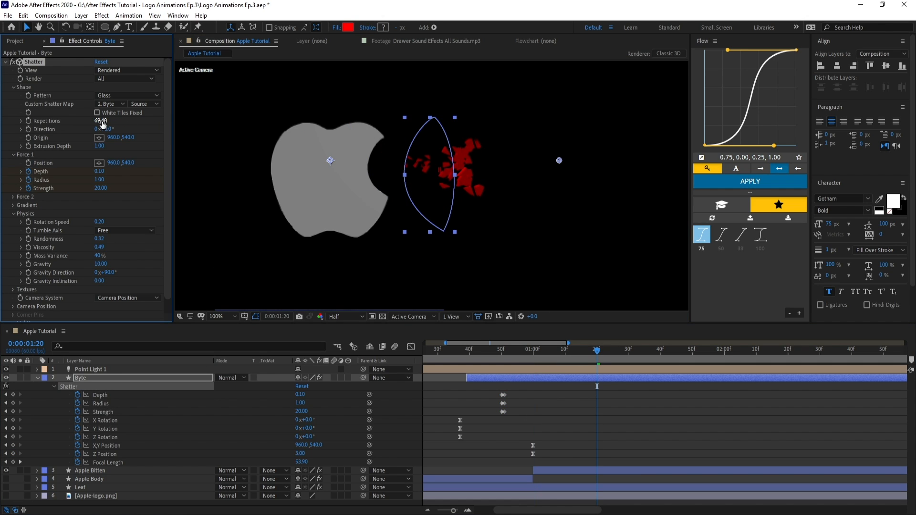
pyautogui.moveTo(101, 124); pyautogui.dragTo(90, 123)
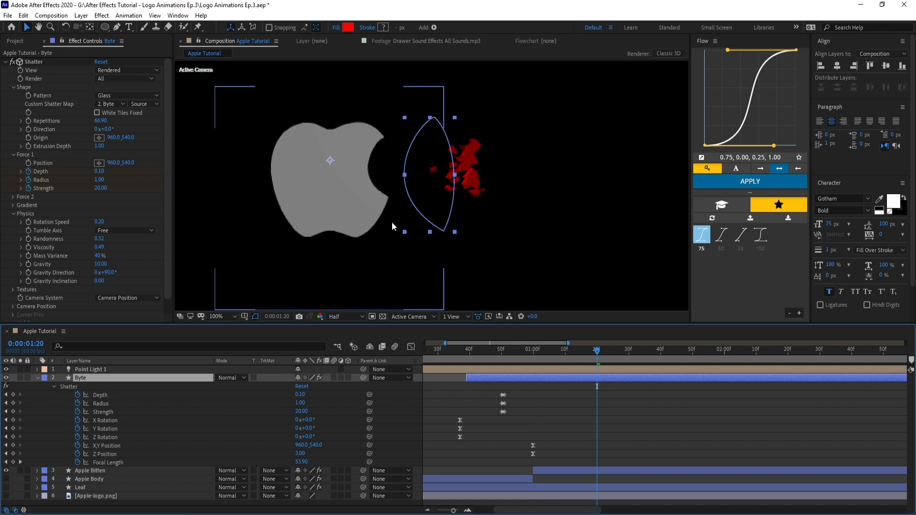
# Change the fill color of Shape 1 on the Byte layer from red to white.
pyautogui.click(37, 377)
pyautogui.scroll(-1, 57, 391)
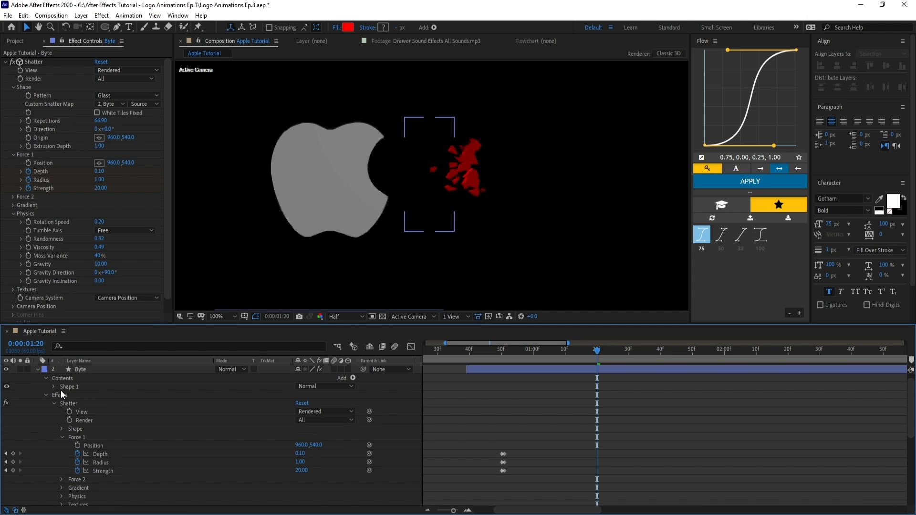
pyautogui.click(61, 390)
pyautogui.click(53, 386)
pyautogui.click(62, 403)
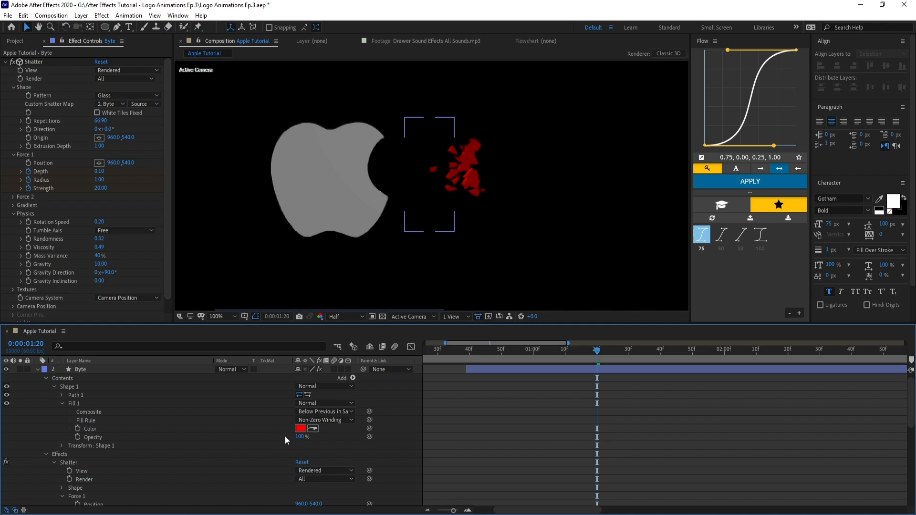
pyautogui.click(300, 428)
pyautogui.moveTo(481, 260); pyautogui.dragTo(385, 217)
pyautogui.click(680, 259)
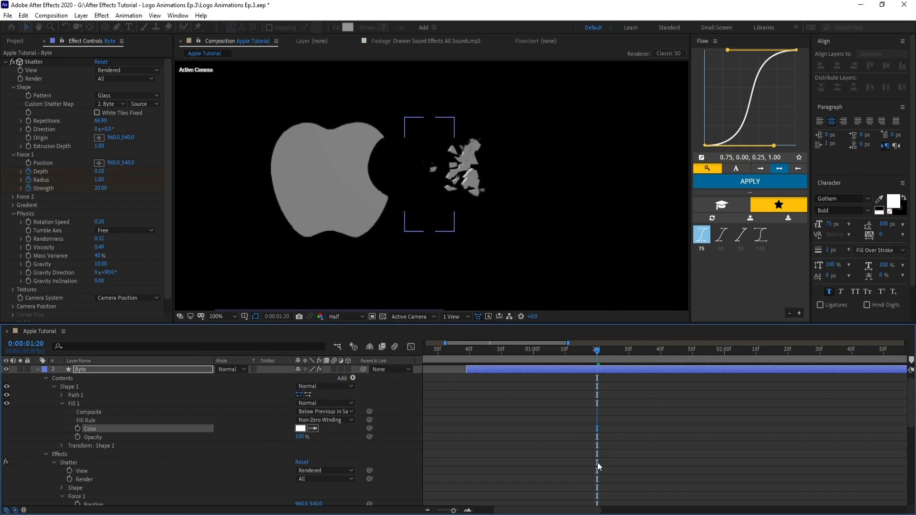
pyautogui.click(597, 463)
# Set the Byte layer's Shatter Gravity Inclination to 51.00 and check the frames around 0:00:01:04.
pyautogui.click(471, 370)
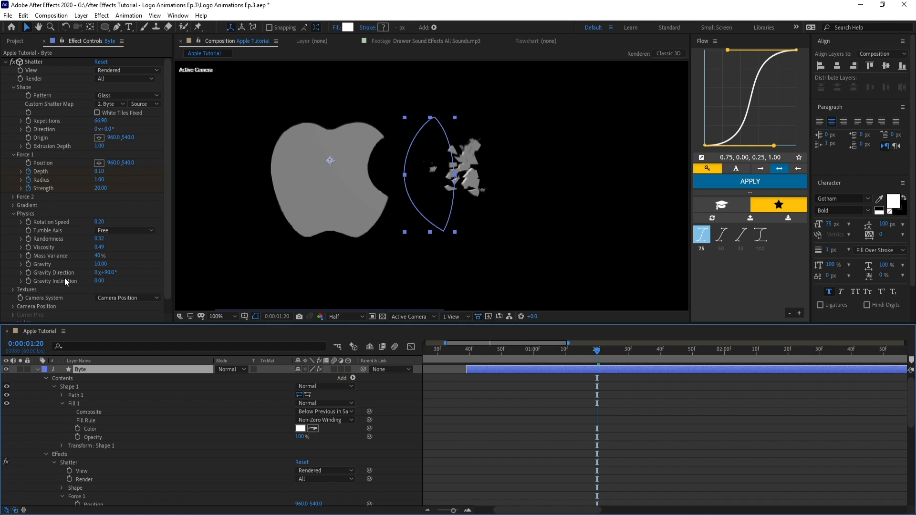
pyautogui.moveTo(99, 282); pyautogui.dragTo(127, 291)
pyautogui.moveTo(540, 348)
pyautogui.mouseDown()
pyautogui.moveTo(512, 347)
pyautogui.moveTo(546, 358)
pyautogui.mouseUp()
# Lower the composition's preview resolution to Quarter and scrub the shatter back to about 0:00:00:55.
pyautogui.click(340, 316)
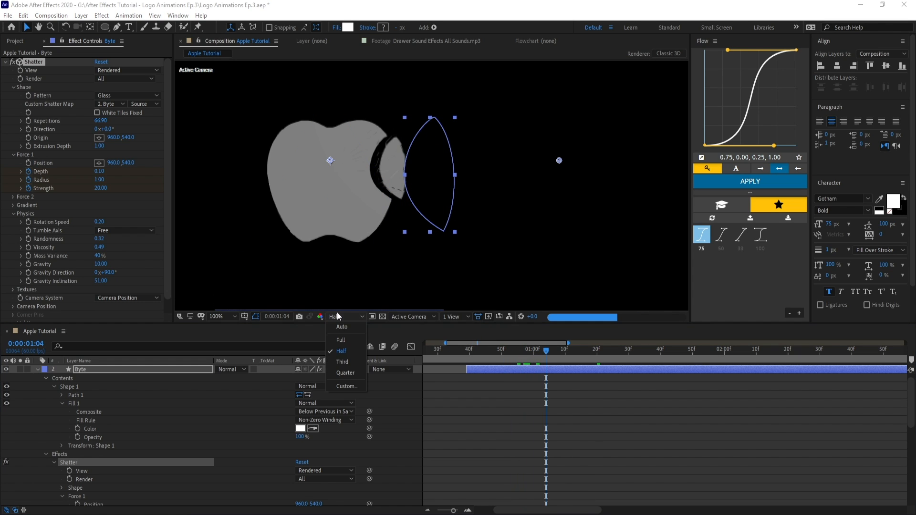
pyautogui.click(353, 374)
pyautogui.scroll(-3, 530, 387)
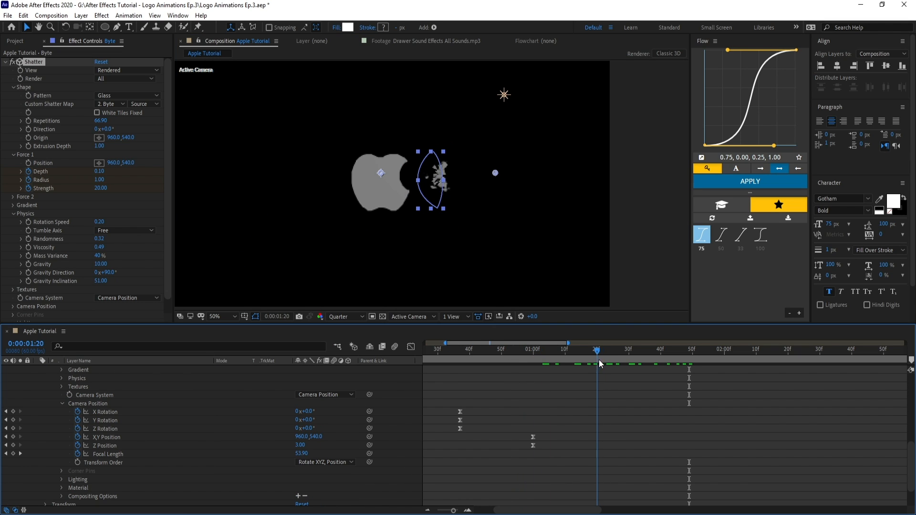
pyautogui.moveTo(599, 359); pyautogui.dragTo(520, 368)
pyautogui.scroll(-3, 537, 391)
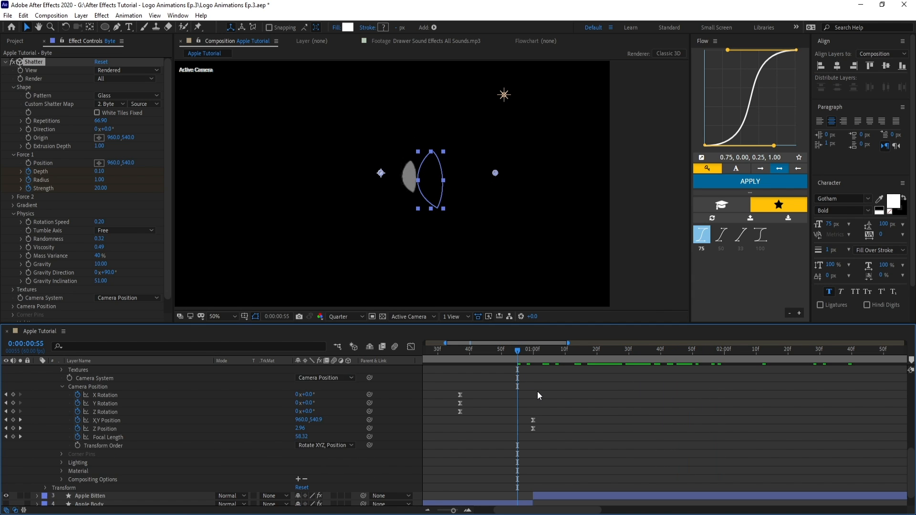
# Trim the start of the Byte layer to 0:00:01:00 and check the shatter that follows.
pyautogui.click(532, 357)
pyautogui.scroll(10, 488, 394)
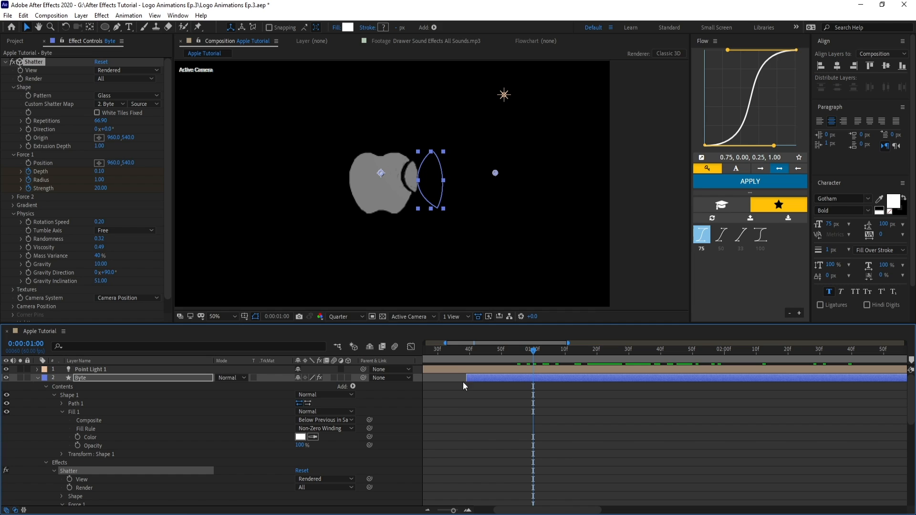
pyautogui.moveTo(466, 378); pyautogui.dragTo(589, 376)
pyautogui.click(538, 393)
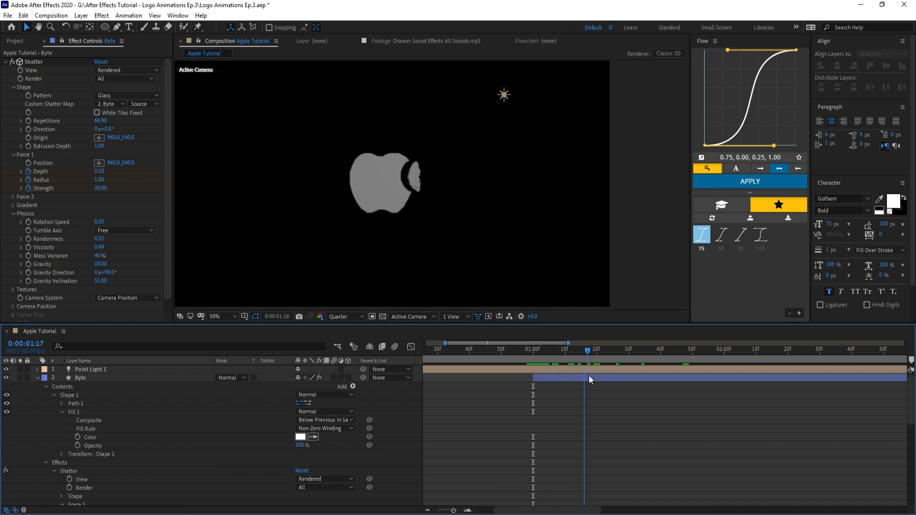
# Duplicate the Byte layer, keeping its Shatter effect, and rename the original layer Byte Big.
pyautogui.click(588, 377)
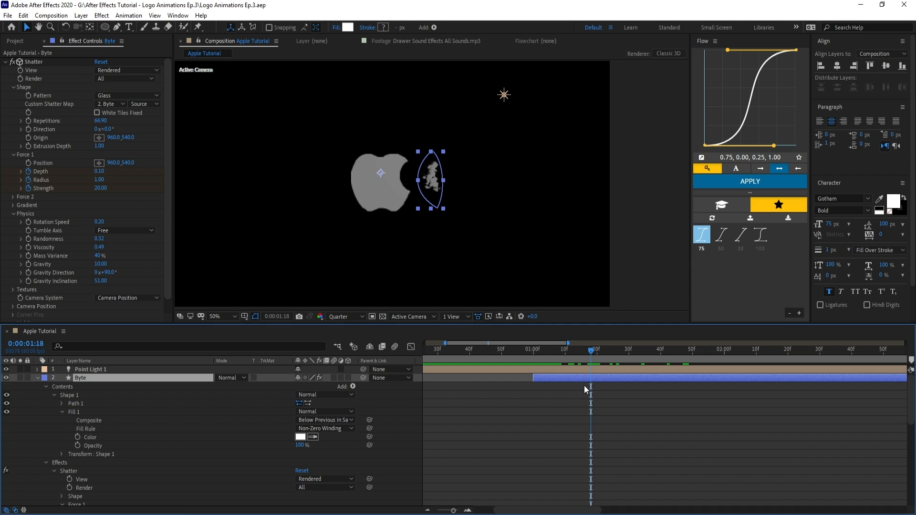
pyautogui.hotkey('ctrl', 'd')
pyautogui.click(91, 386)
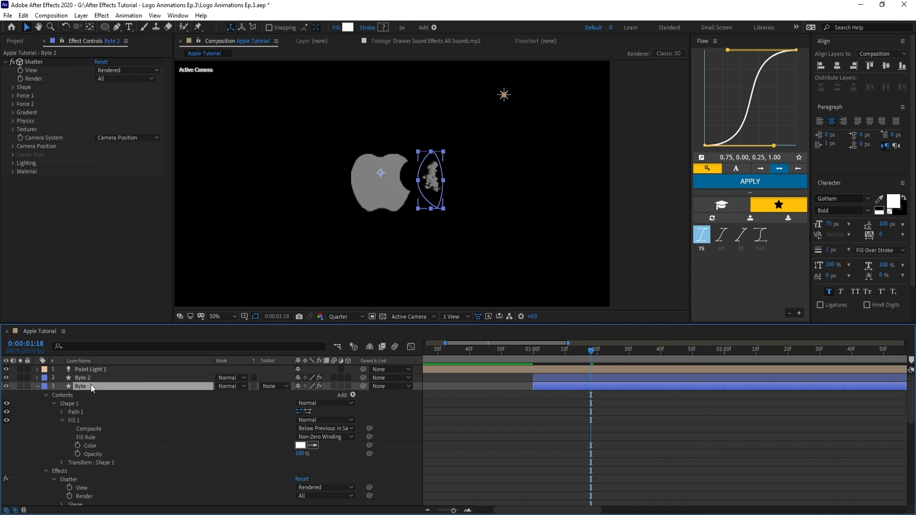
pyautogui.press('Return')
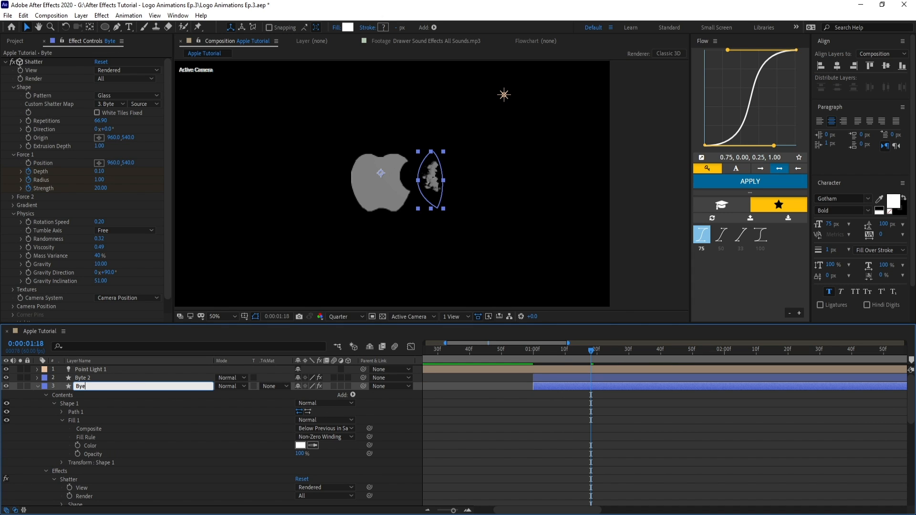
pyautogui.write('Byte Big')
pyautogui.press('Return')
pyautogui.click(125, 380)
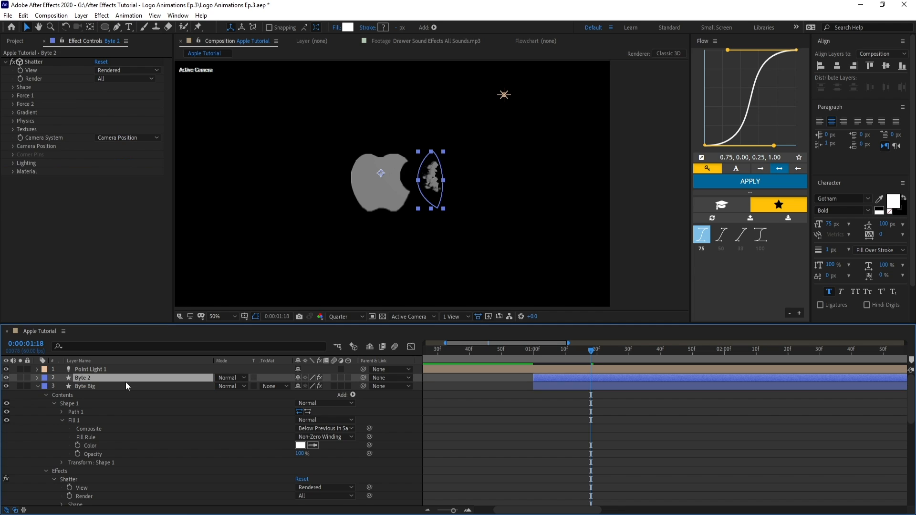
# Rename the duplicated Byte 2 layer as Byte Small.
pyautogui.press('Return')
pyautogui.write('Bytre')
pyautogui.press('BackSpace')
pyautogui.press('BackSpace')
pyautogui.write('e Small')
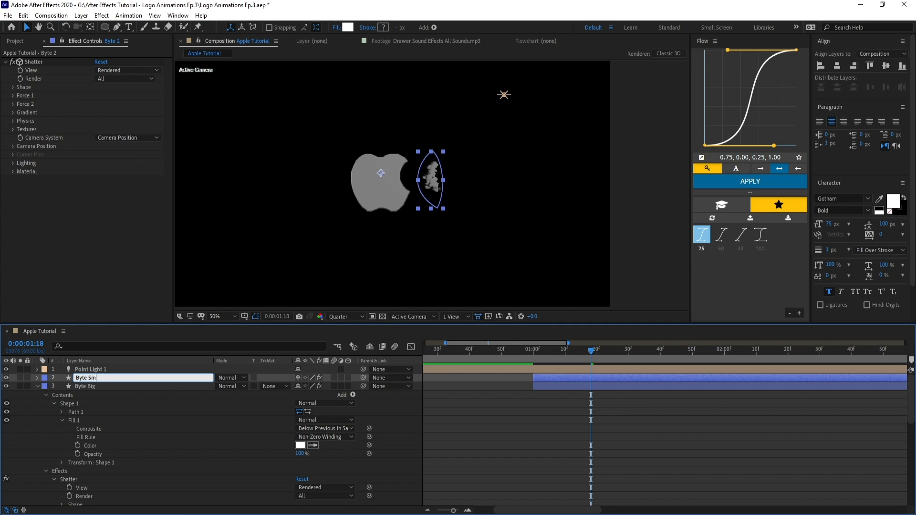
pyautogui.press('Return')
# With Byte Big hidden, set Byte Small's custom shatter map to the Byte Small layer and its Shatter Repetitions to 100.00.
pyautogui.click(13, 87)
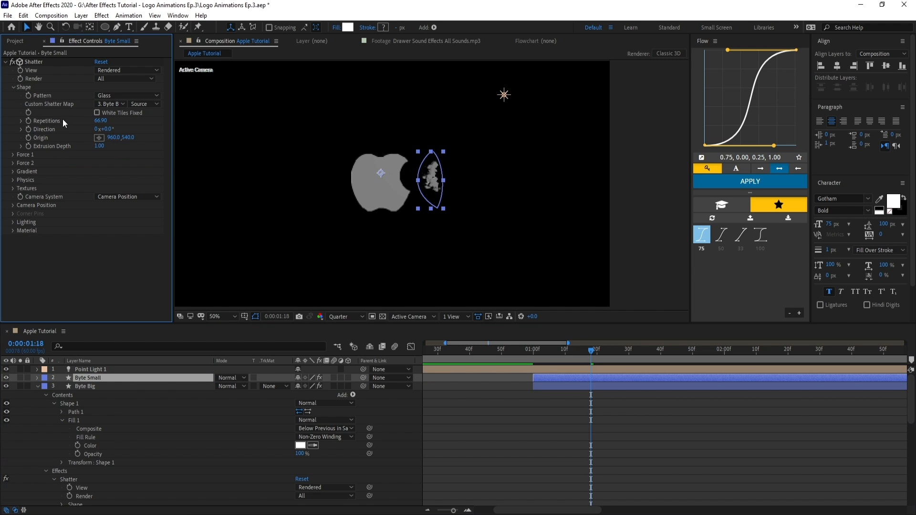
pyautogui.click(117, 104)
pyautogui.click(128, 131)
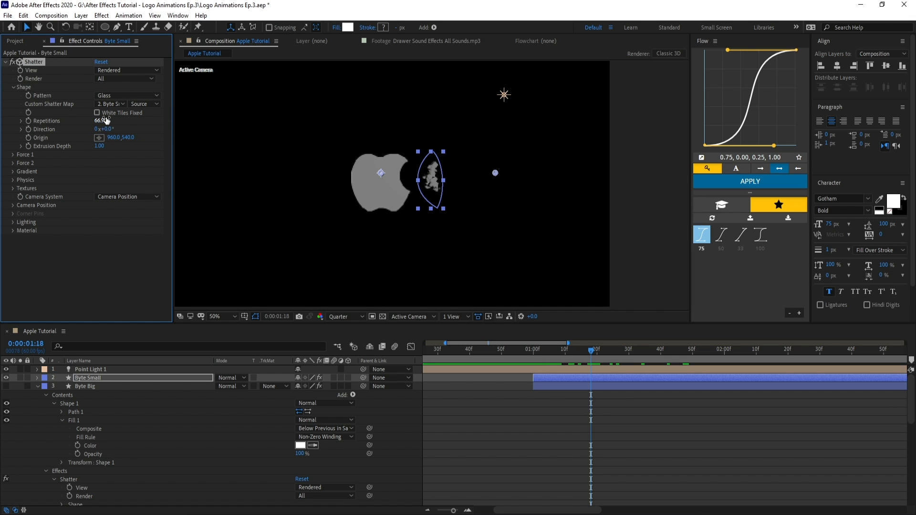
pyautogui.moveTo(141, 122); pyautogui.dragTo(187, 126)
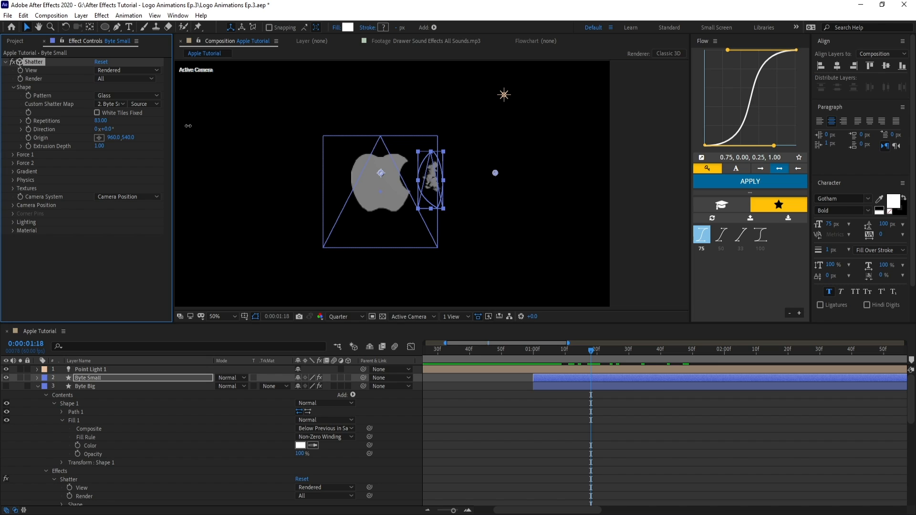
pyautogui.click(101, 122)
pyautogui.write('11.70')
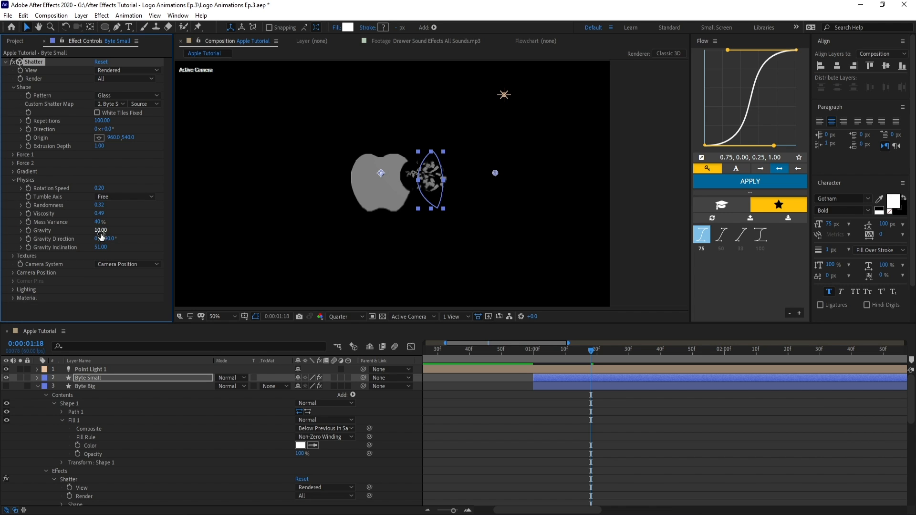
# Set Byte Small's Shatter Gravity to 14.50, Mass Variance to 23% and Viscosity to 0.41, and check frame 0:00:01:09.
pyautogui.moveTo(114, 233)
pyautogui.mouseDown()
pyautogui.moveTo(131, 232)
pyautogui.moveTo(122, 231)
pyautogui.mouseUp()
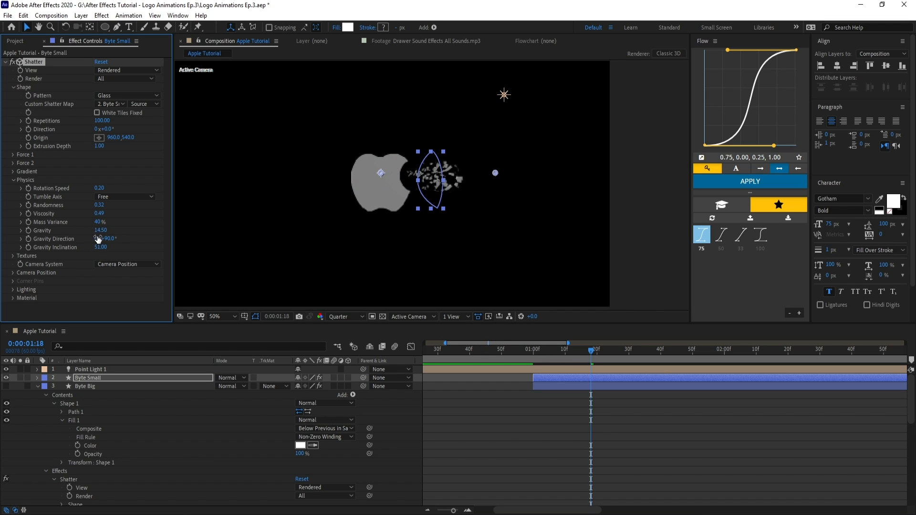
pyautogui.moveTo(100, 227)
pyautogui.mouseDown()
pyautogui.moveTo(110, 215)
pyautogui.moveTo(92, 214)
pyautogui.mouseUp()
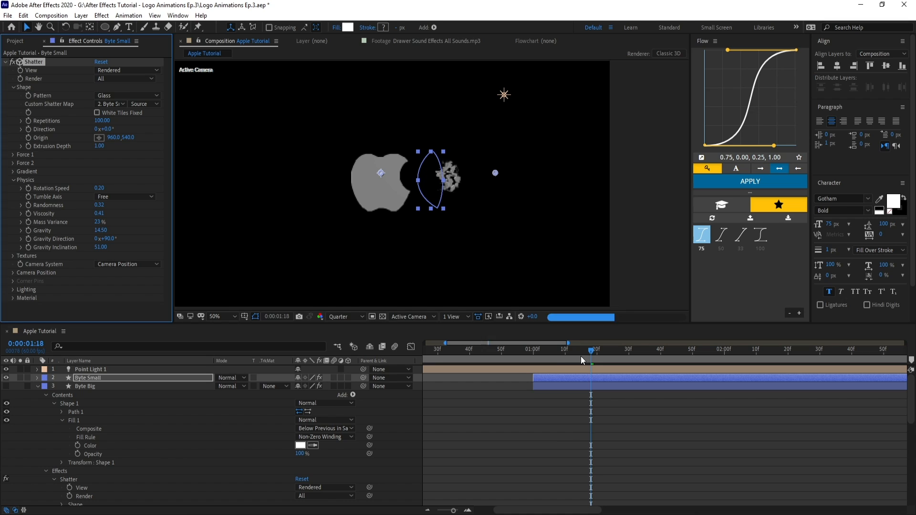
pyautogui.click(562, 357)
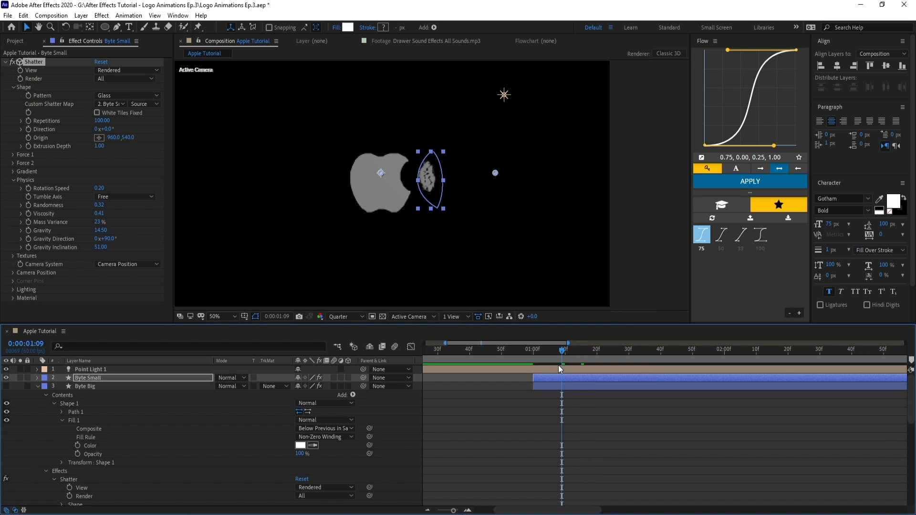
# Set Byte Small's Gravity Inclination to 36.00 and show Byte Big again to compare both fragment layers around 0:00:01:06.
pyautogui.moveTo(103, 247); pyautogui.dragTo(98, 248)
pyautogui.rightClick(95, 248)
pyautogui.click(48, 249)
pyautogui.click(6, 387)
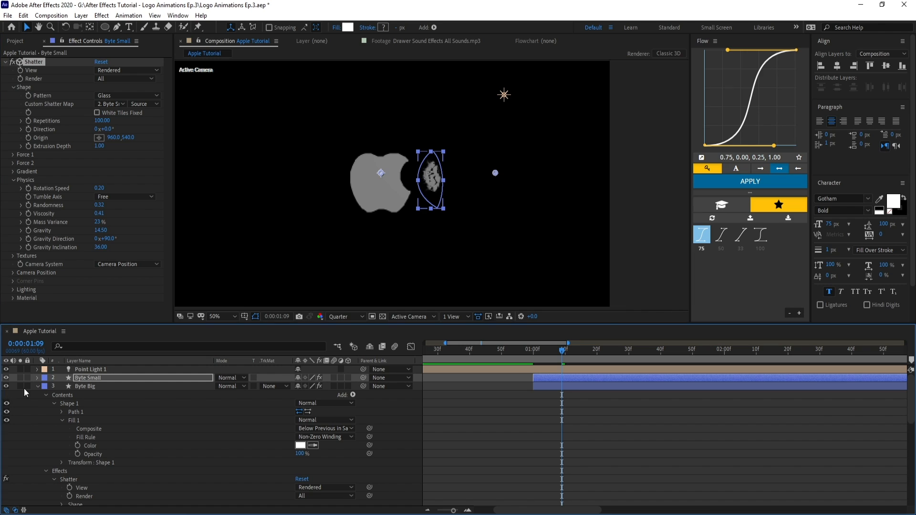
pyautogui.click(92, 389)
pyautogui.moveTo(563, 359)
pyautogui.mouseDown()
pyautogui.moveTo(535, 357)
pyautogui.moveTo(552, 354)
pyautogui.mouseUp()
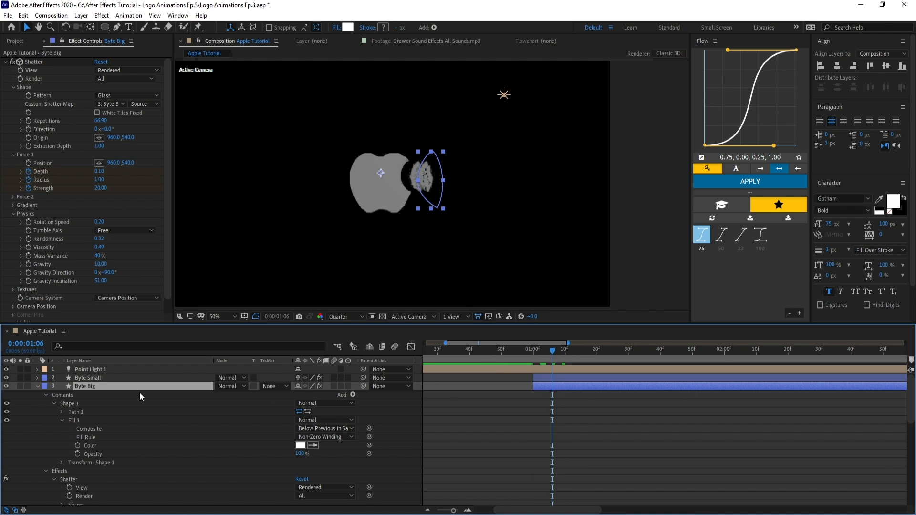
pyautogui.scroll(2, 449, 182)
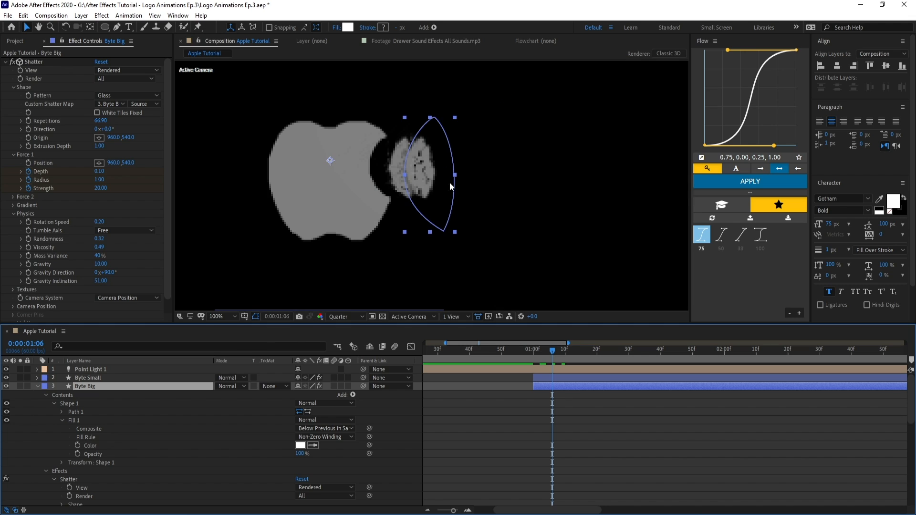
# Set Byte Small's Gravity Inclination to 50.00, Gravity to 10.60, Mass Variance to 26% and Randomness to 0.91, and check the shatter.
pyautogui.click(109, 378)
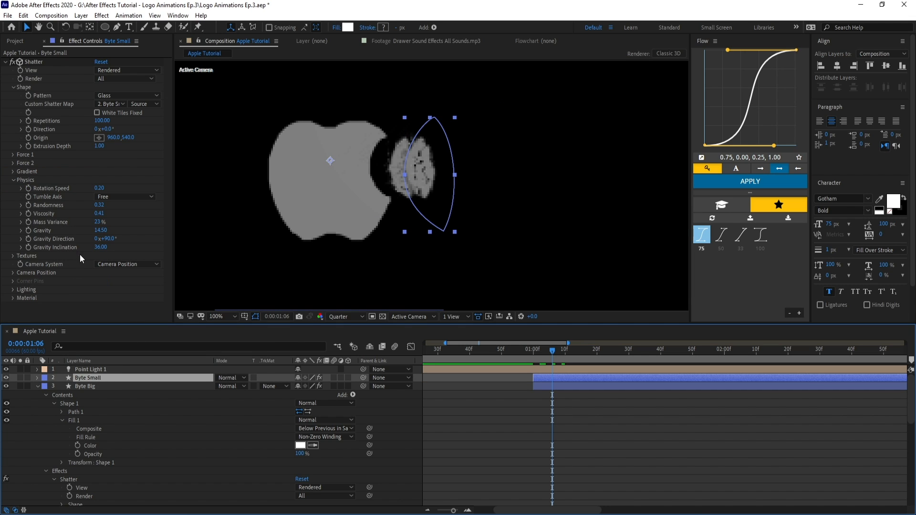
pyautogui.moveTo(98, 248); pyautogui.dragTo(106, 248)
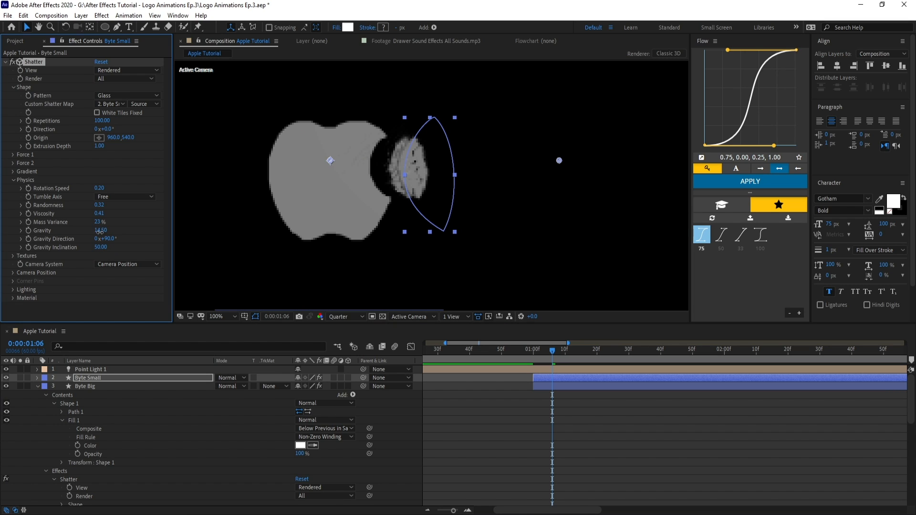
pyautogui.moveTo(94, 234); pyautogui.dragTo(130, 206)
pyautogui.moveTo(553, 351); pyautogui.dragTo(635, 372)
pyautogui.scroll(-1, 596, 291)
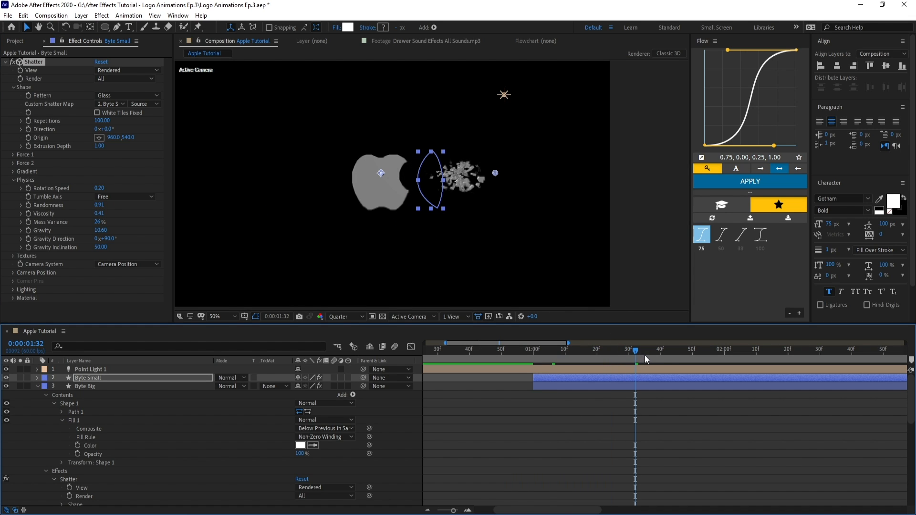
pyautogui.press('space')
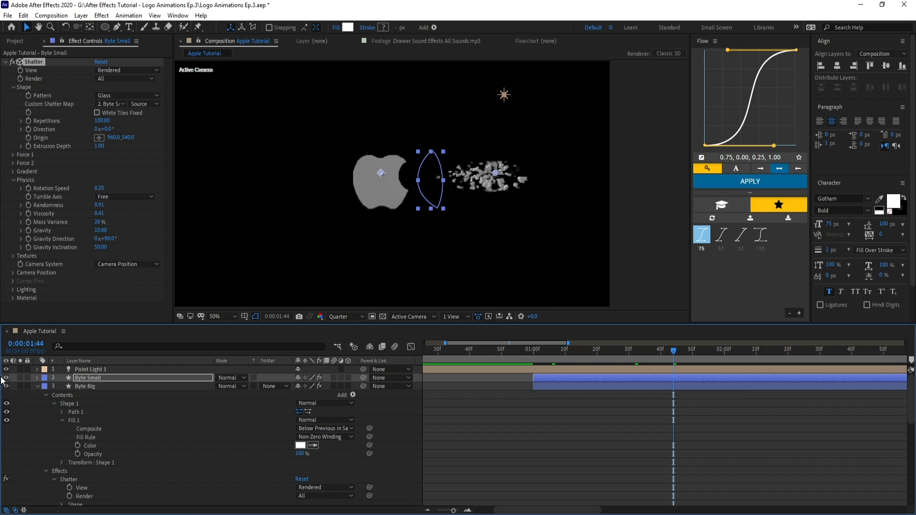
# Set Byte Big's Shatter Repetitions to 27.50 and Gravity Inclination to 73.00, and check frames up to 0:00:01:52.
pyautogui.click(91, 389)
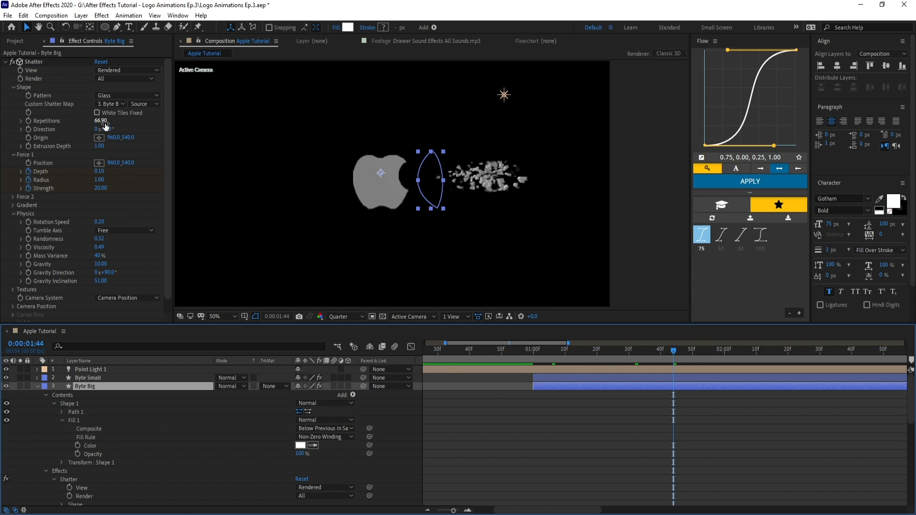
pyautogui.moveTo(100, 121); pyautogui.dragTo(79, 126)
pyautogui.click(586, 353)
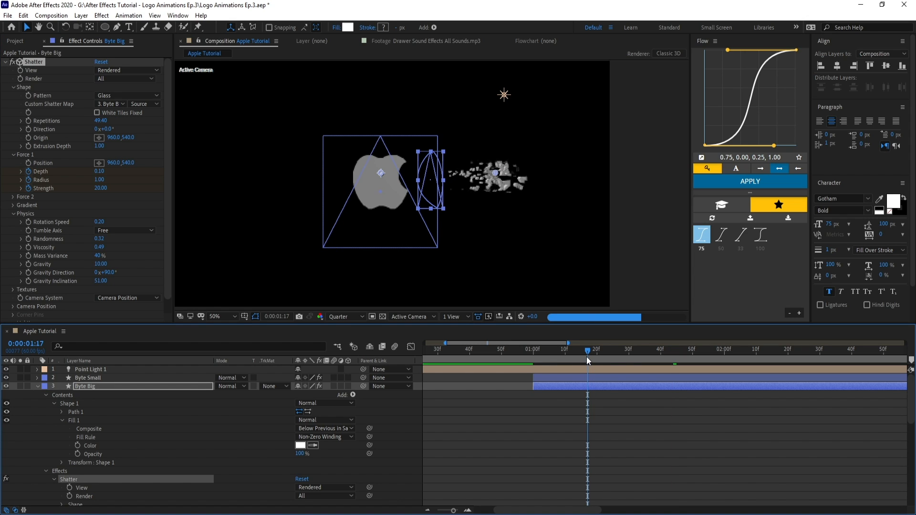
pyautogui.moveTo(100, 121); pyautogui.dragTo(76, 125)
pyautogui.moveTo(101, 275); pyautogui.dragTo(114, 279)
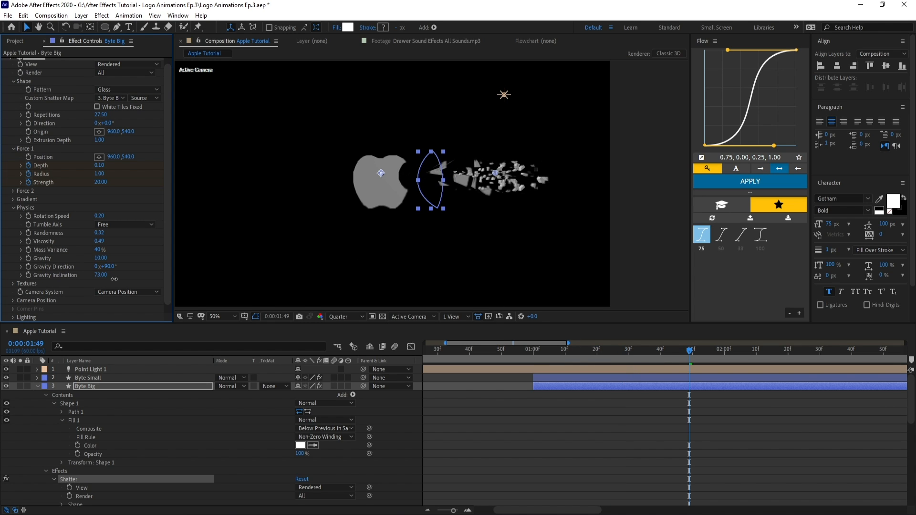
pyautogui.click(639, 354)
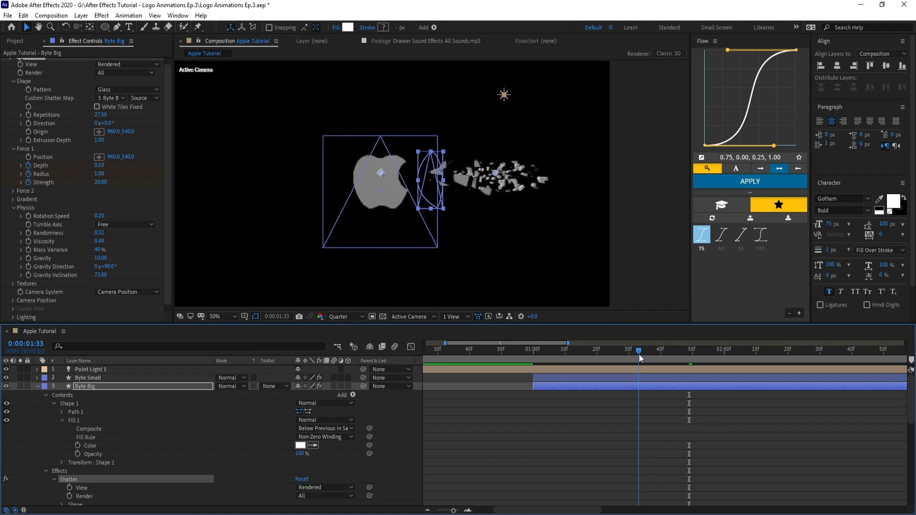
pyautogui.moveTo(639, 359)
pyautogui.mouseDown()
pyautogui.moveTo(632, 348)
pyautogui.moveTo(599, 355)
pyautogui.moveTo(622, 358)
pyautogui.mouseUp()
pyautogui.click(698, 358)
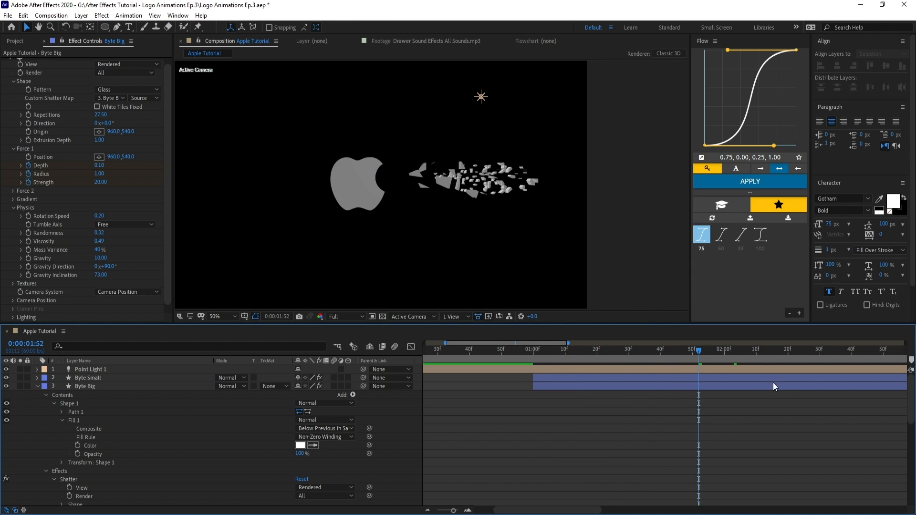
# Trim the ends of the Byte Small and Byte Big layers to 0:00:02:30.
pyautogui.moveTo(804, 405); pyautogui.dragTo(566, 423)
pyautogui.scroll(-1, 597, 368)
pyautogui.moveTo(513, 351); pyautogui.dragTo(588, 359)
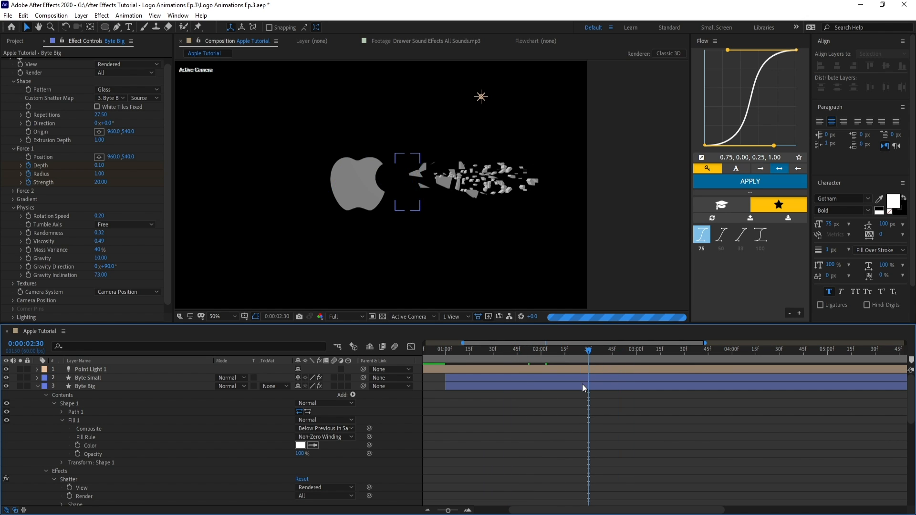
pyautogui.click(592, 379)
pyautogui.keyDown('shift'); pyautogui.click(611, 385); pyautogui.keyUp('shift')
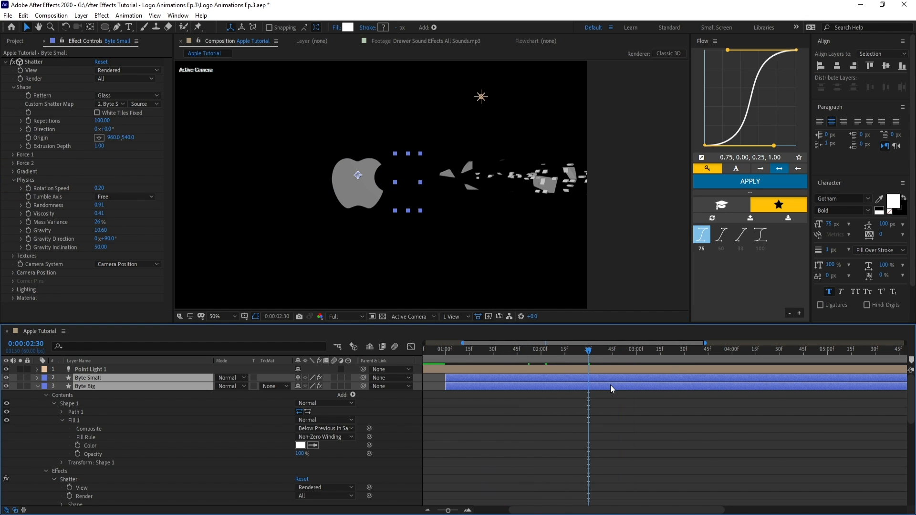
pyautogui.hotkey('alt', ']')
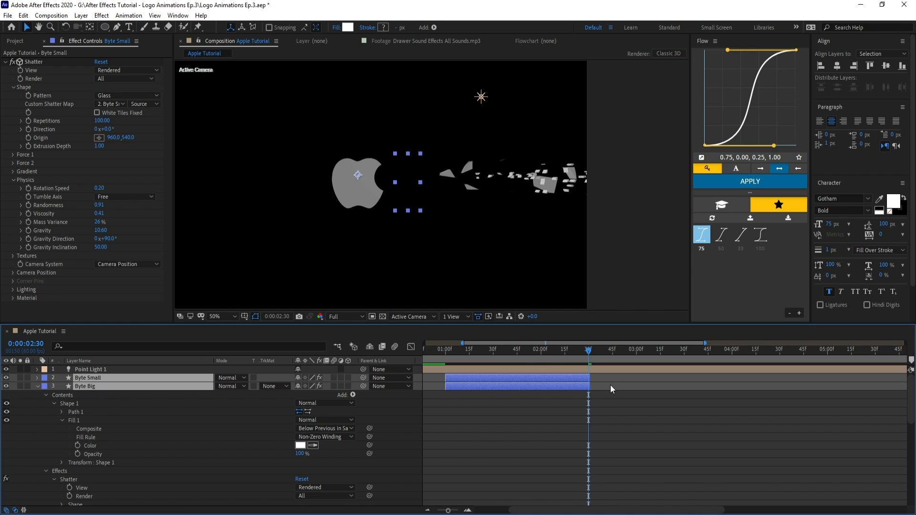
pyautogui.click(617, 389)
# Collapse the Byte Big layer's properties and show the Leaf and Apple Body layers with the frame at 0:00:02:57.
pyautogui.click(618, 353)
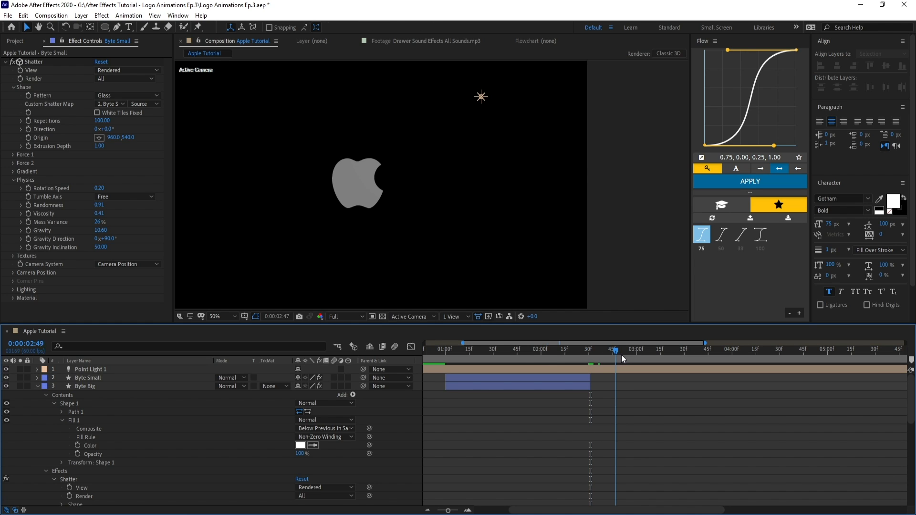
pyautogui.moveTo(621, 354)
pyautogui.mouseDown()
pyautogui.moveTo(578, 356)
pyautogui.moveTo(631, 361)
pyautogui.mouseUp()
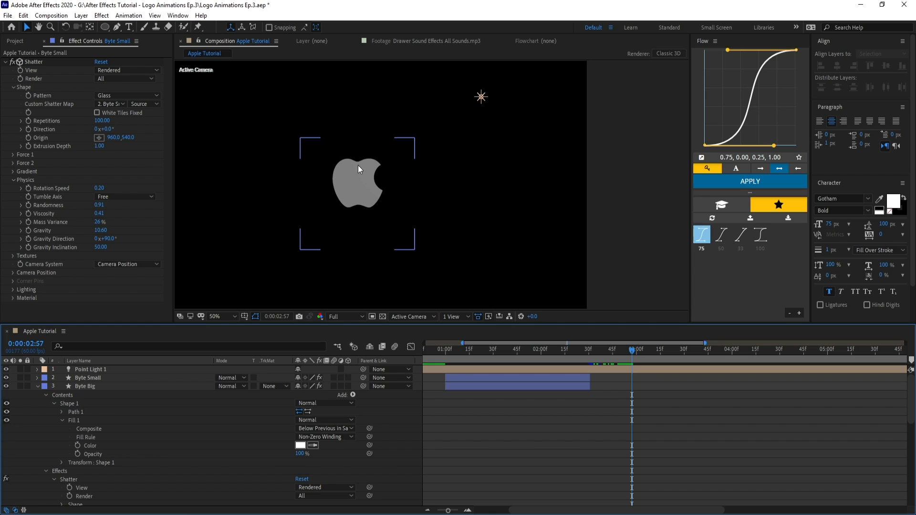
pyautogui.click(37, 386)
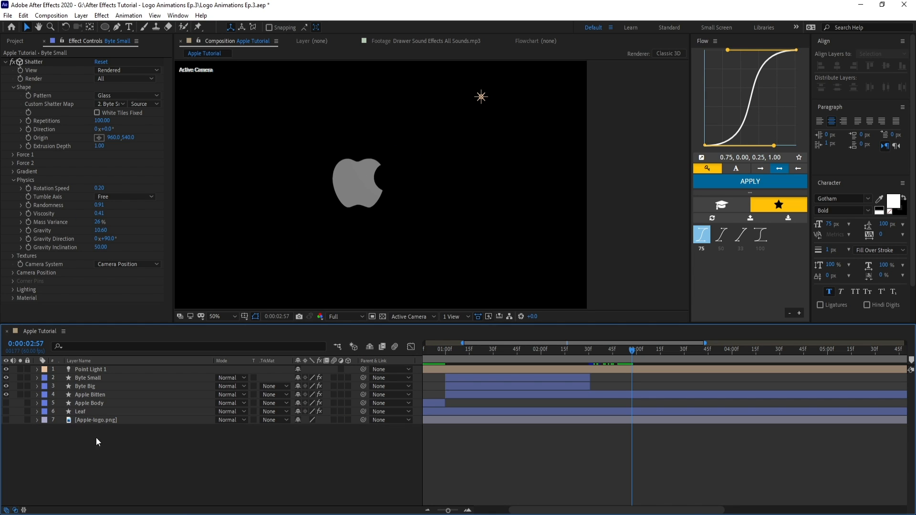
pyautogui.click(6, 412)
pyautogui.click(69, 405)
pyautogui.click(131, 454)
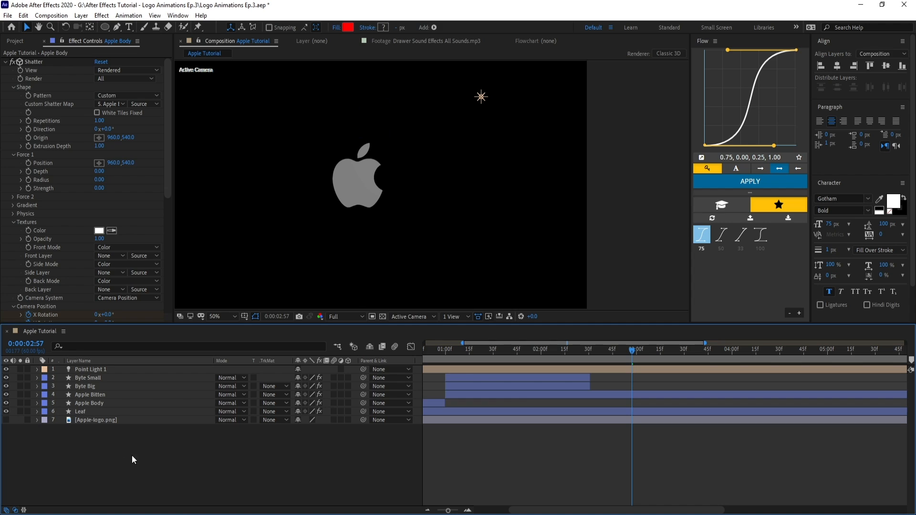
# End the work area at about 0:00:04:00 and preview the animation from the first frame.
pyautogui.hscroll(-3, 727, 437)
pyautogui.scroll(-2, 726, 437)
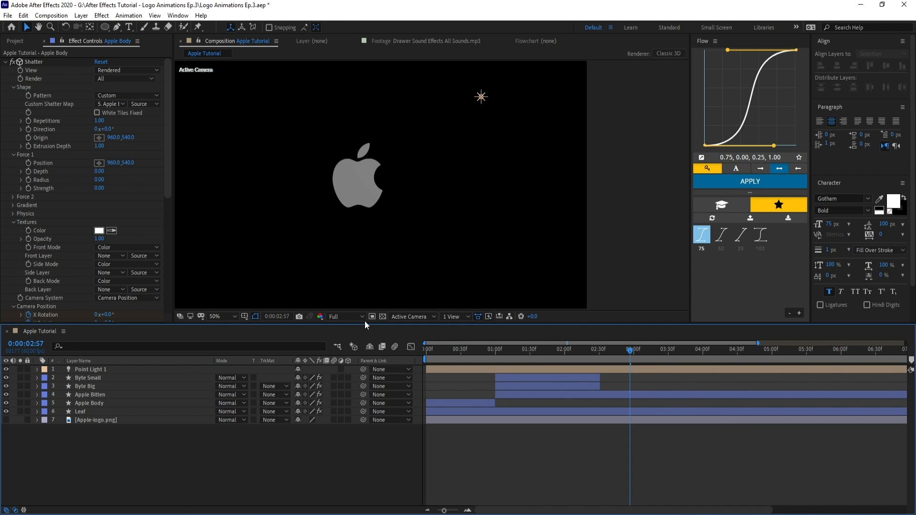
pyautogui.moveTo(613, 356); pyautogui.dragTo(703, 355)
pyautogui.press('n')
pyautogui.press('Home')
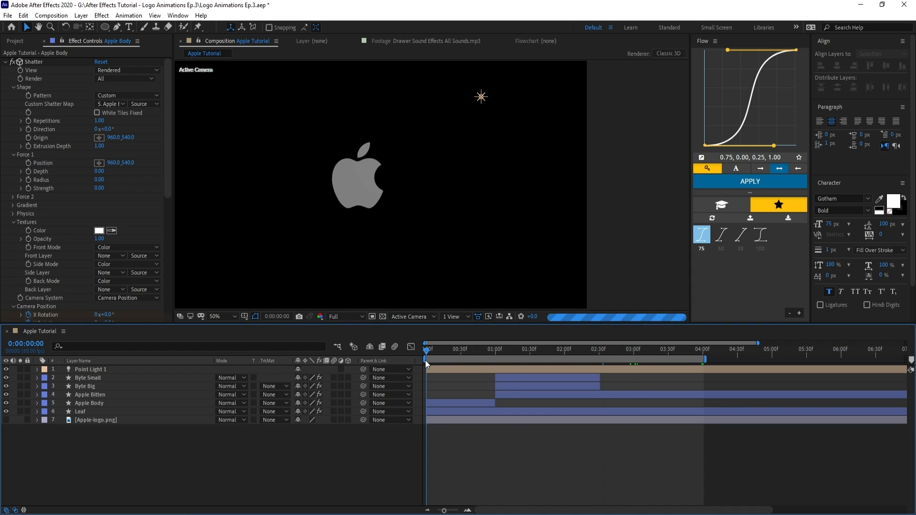
pyautogui.press('space')
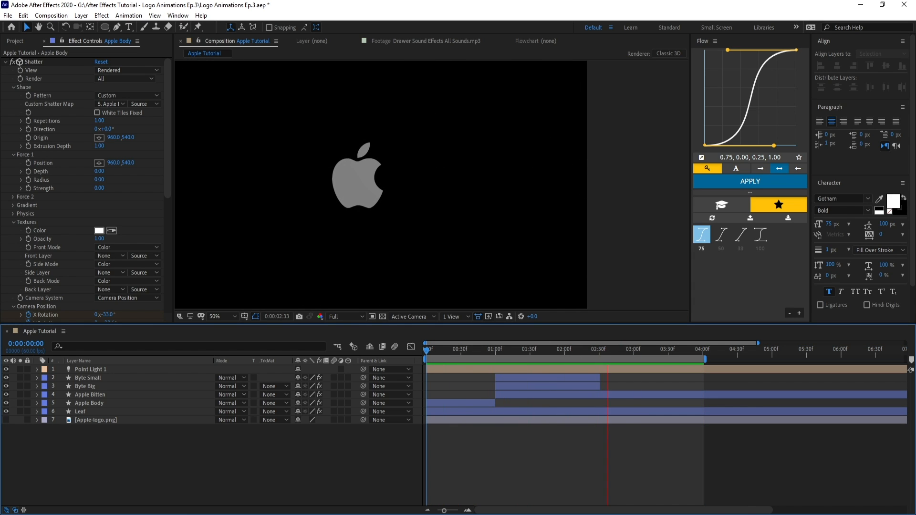
# Move the Byte Small layer below Byte Big in the layer stack, with the frame at 0:00:01:08.
pyautogui.moveTo(507, 351); pyautogui.dragTo(504, 376)
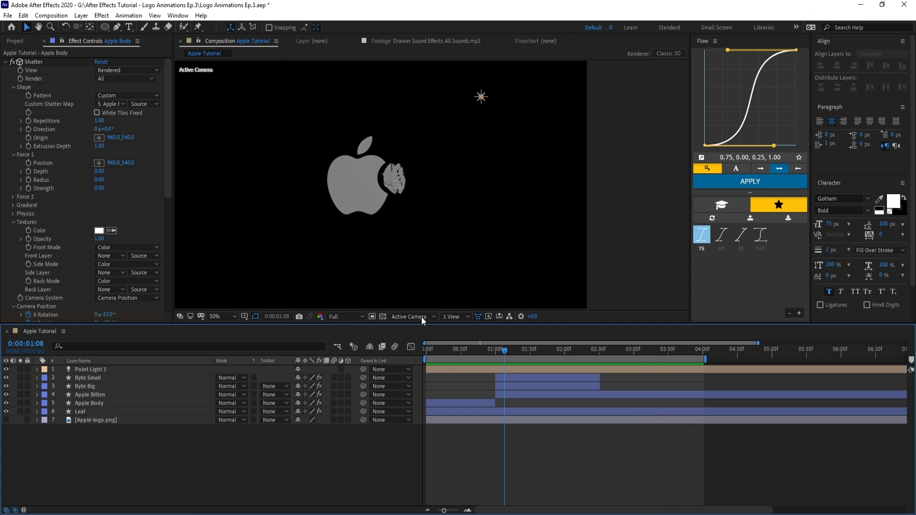
pyautogui.scroll(1, 312, 263)
pyautogui.moveTo(96, 379); pyautogui.dragTo(112, 395)
pyautogui.click(98, 387)
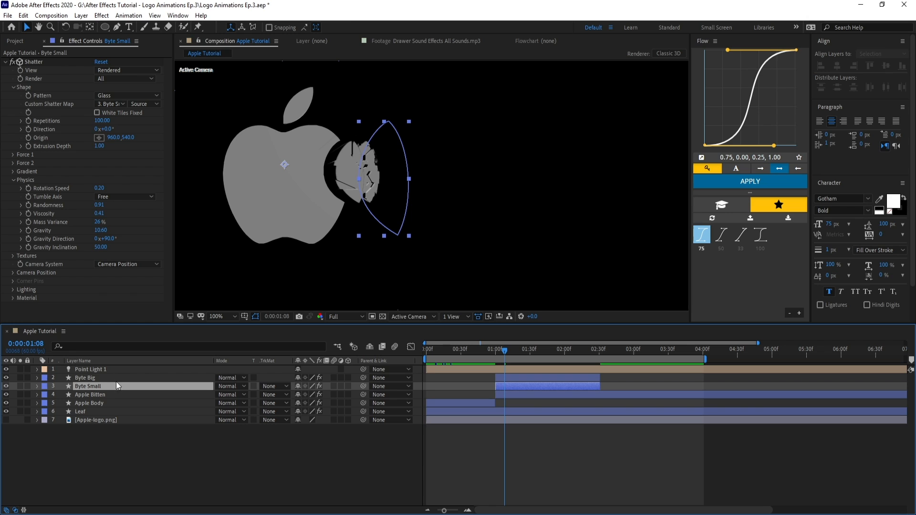
# Scrub through the shatter between 0:00:01:04 and 0:00:01:30 and save the project.
pyautogui.moveTo(507, 351); pyautogui.dragTo(513, 353)
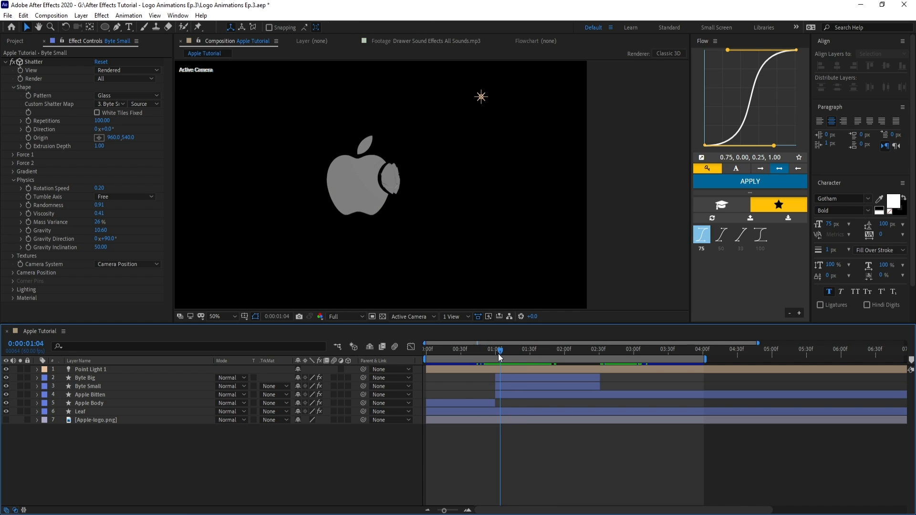
pyautogui.moveTo(500, 358)
pyautogui.mouseDown()
pyautogui.moveTo(588, 364)
pyautogui.moveTo(548, 356)
pyautogui.moveTo(566, 362)
pyautogui.moveTo(555, 365)
pyautogui.mouseUp()
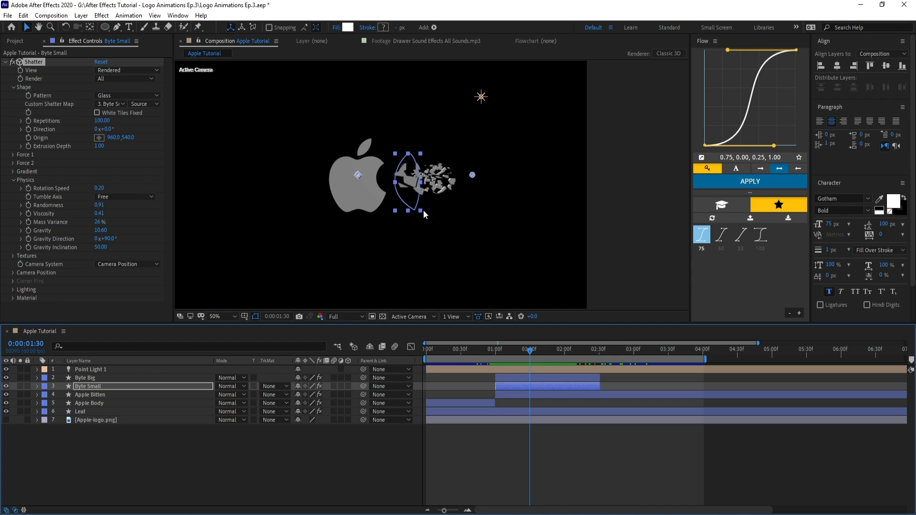
pyautogui.hotkey('ctrl', 's')
pyautogui.moveTo(530, 351); pyautogui.dragTo(527, 411)
pyautogui.click(379, 102)
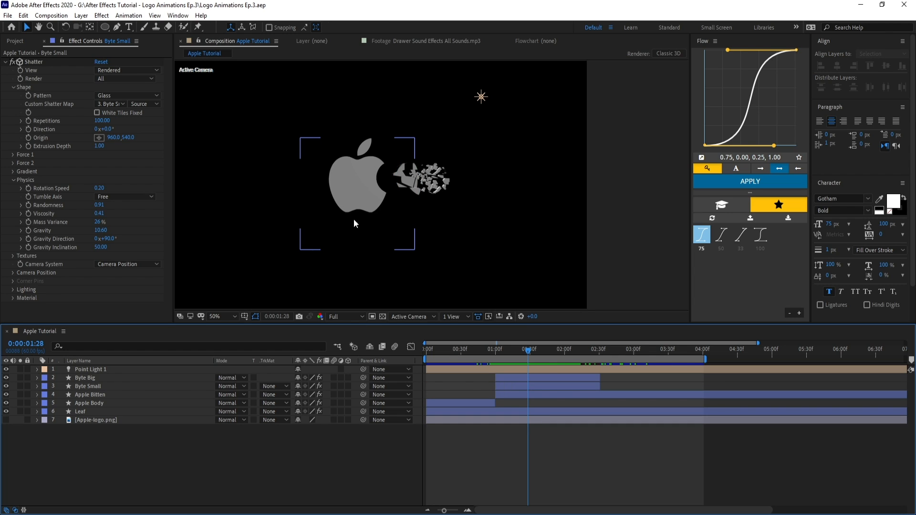
# Reposition Point Light 1 at about 1410, 374, -907 to light the shatter and preview it at Quarter resolution.
pyautogui.click(113, 370)
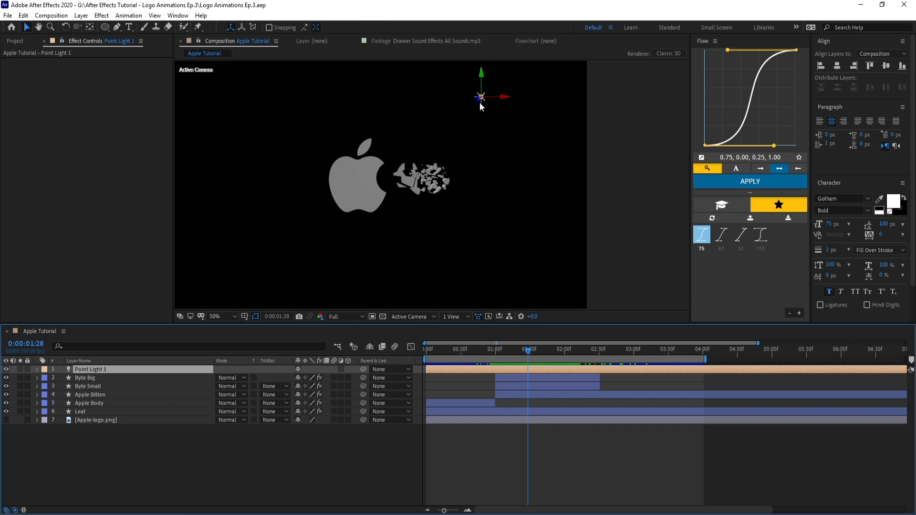
pyautogui.moveTo(481, 106); pyautogui.dragTo(596, 72)
pyautogui.click(347, 317)
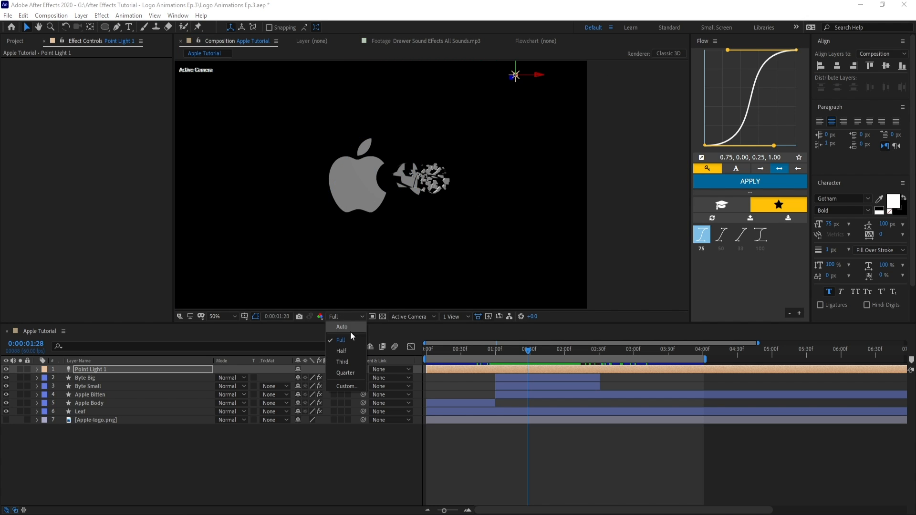
pyautogui.click(355, 373)
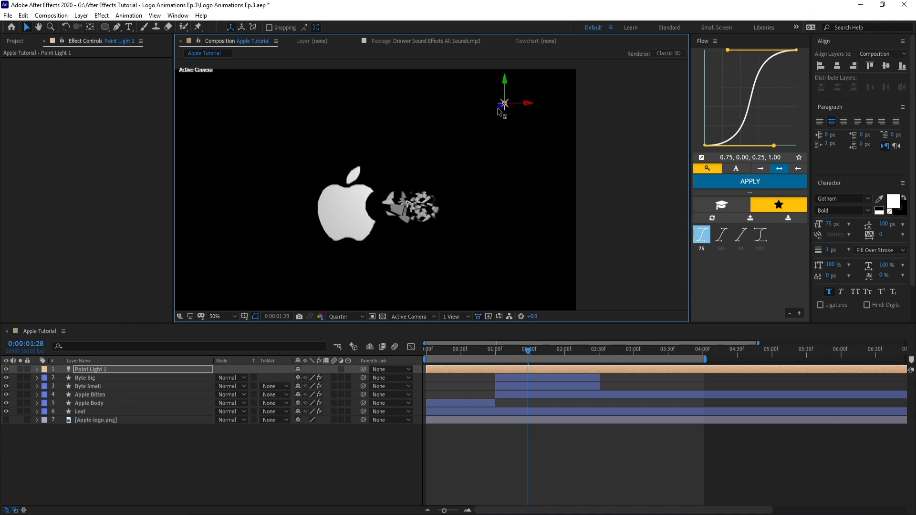
pyautogui.moveTo(502, 106); pyautogui.dragTo(535, 147)
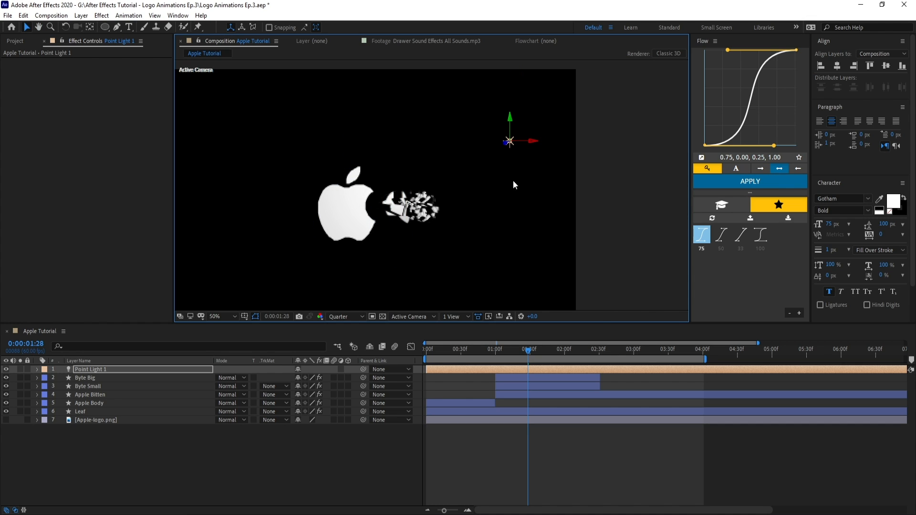
pyautogui.press('space')
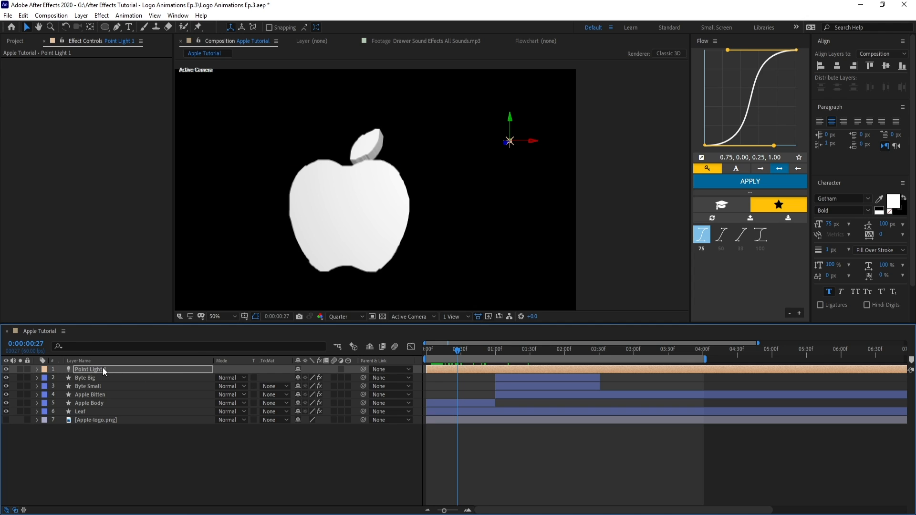
# Add a Position keyframe to Point Light 1 at 0:00:01:00.
pyautogui.click(104, 370)
pyautogui.press('p')
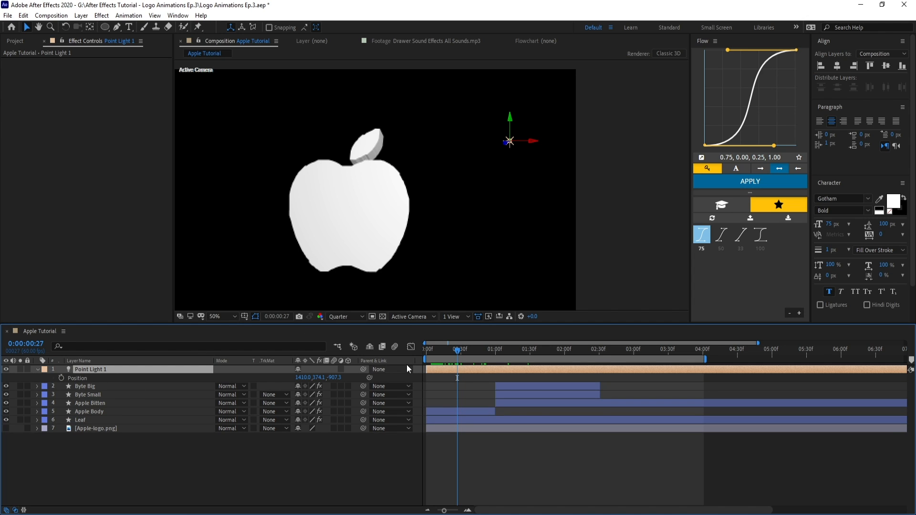
pyautogui.click(494, 353)
pyautogui.hotkey('alt', 'shift', 'p')
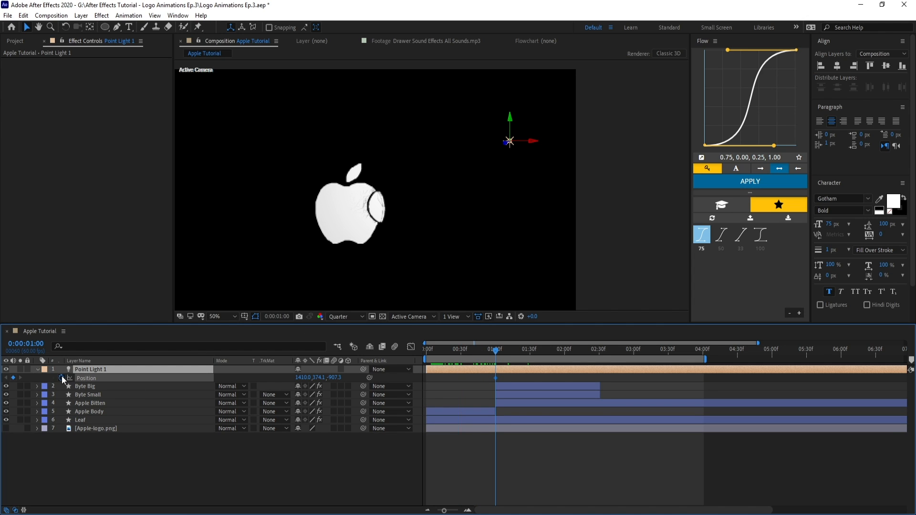
# Keyframe Point Light 1 behind the apple at about 1784, 374, 766 with the frame at 0:00:00:22.
pyautogui.click(490, 355)
pyautogui.moveTo(489, 355); pyautogui.dragTo(451, 355)
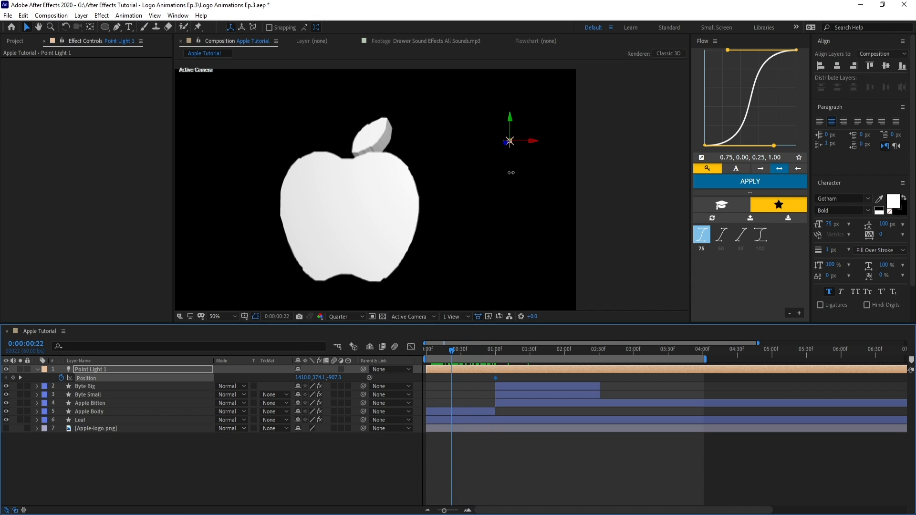
pyautogui.moveTo(504, 143); pyautogui.dragTo(440, 221)
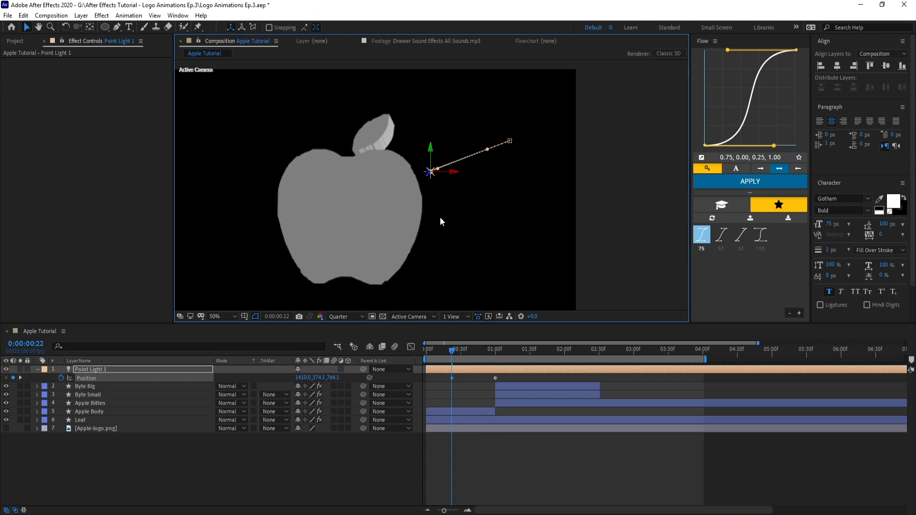
pyautogui.moveTo(440, 175); pyautogui.dragTo(531, 187)
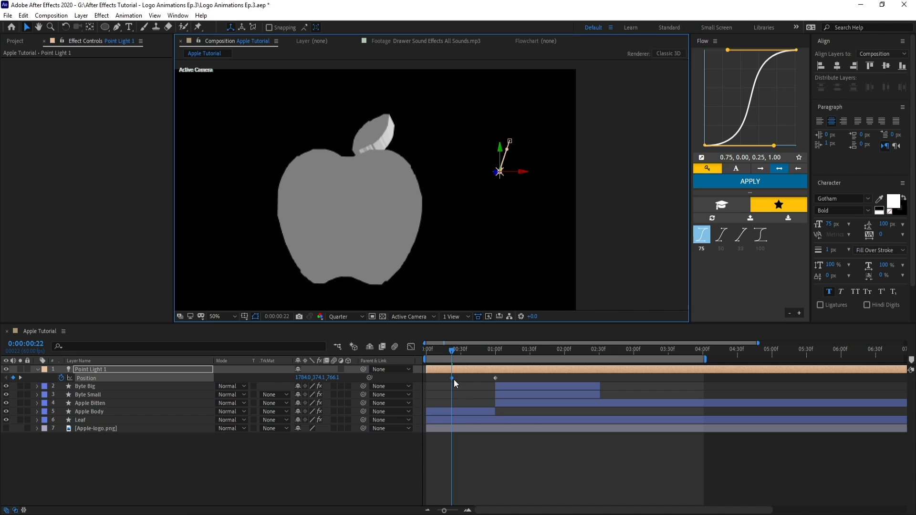
# Retime the light's earlier Position keyframe and apply Easy Ease to the one at 0:00:01:00.
pyautogui.moveTo(451, 378)
pyautogui.mouseDown()
pyautogui.moveTo(426, 378)
pyautogui.moveTo(473, 352)
pyautogui.moveTo(496, 356)
pyautogui.moveTo(426, 364)
pyautogui.moveTo(467, 364)
pyautogui.moveTo(467, 377)
pyautogui.mouseUp()
pyautogui.click(495, 378)
pyautogui.press('F9')
pyautogui.hotkey('ctrl', 'z')
pyautogui.hotkey('ctrl', 'z')
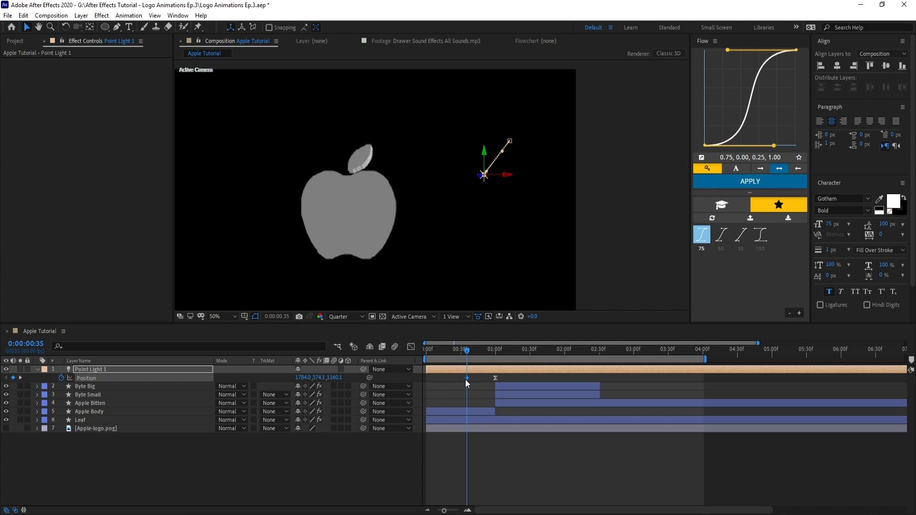
# Enable Ambient Light keyframing at 0.50 in the Shatter effects of Apple Body and Leaf, with the frame at 0:00:00:35.
pyautogui.click(88, 412)
pyautogui.scroll(-5, 143, 296)
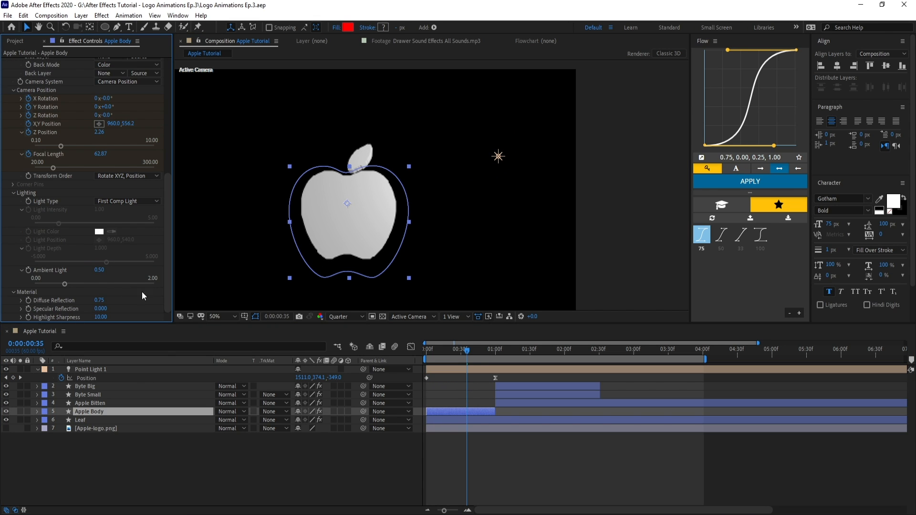
pyautogui.moveTo(64, 285)
pyautogui.mouseDown()
pyautogui.moveTo(44, 285)
pyautogui.moveTo(65, 285)
pyautogui.mouseUp()
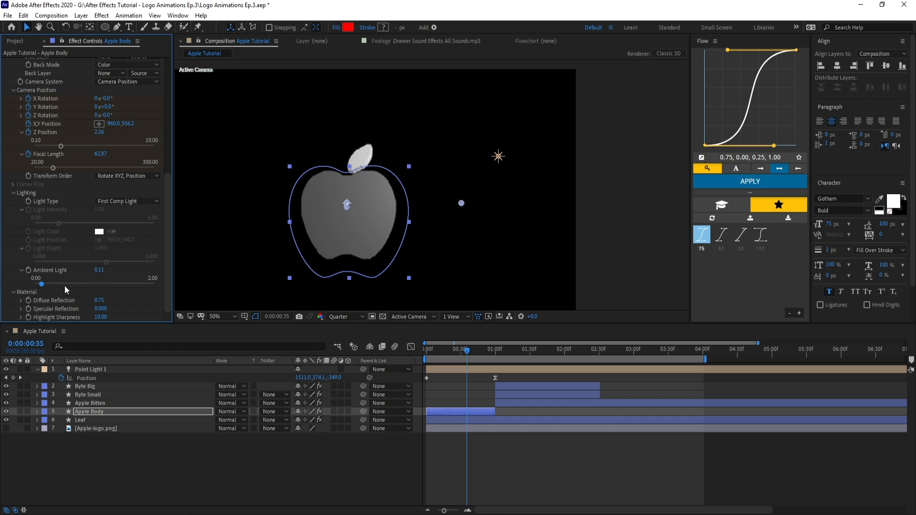
pyautogui.click(29, 271)
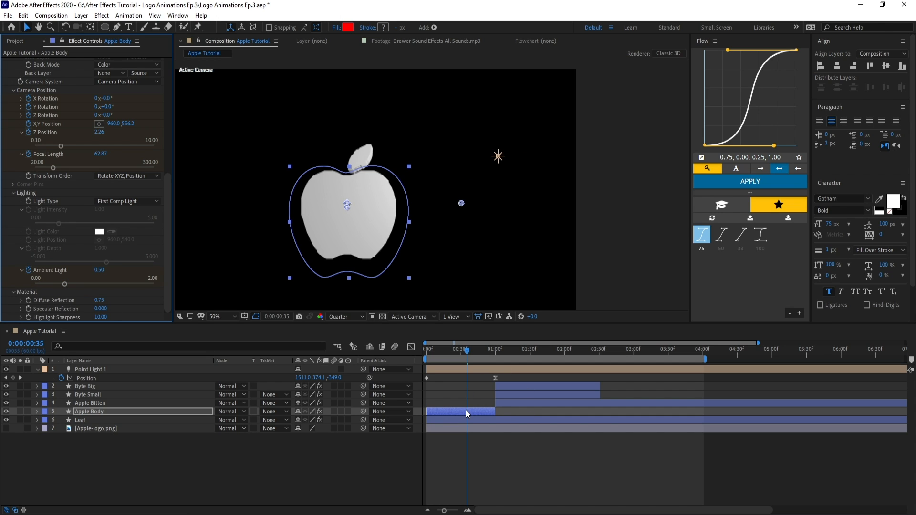
pyautogui.click(90, 420)
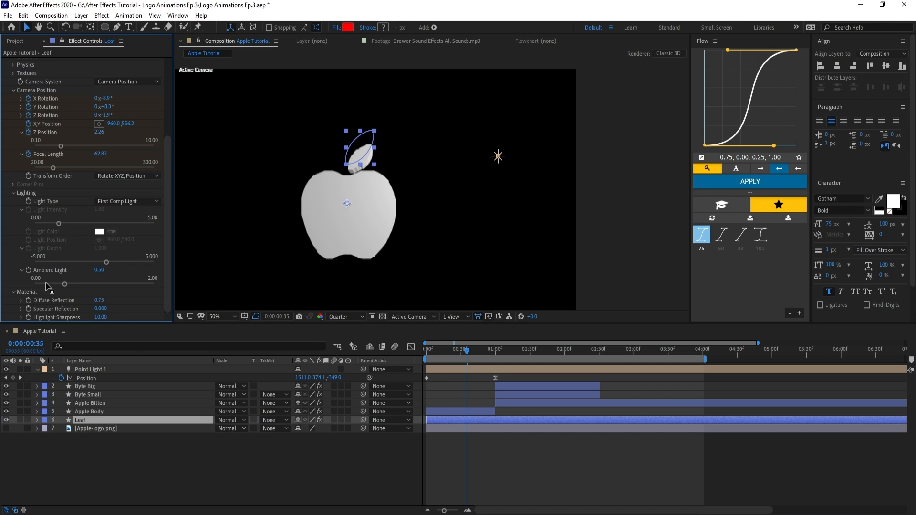
# Reveal the keyframes of Apple Body and Leaf and move both Ambient Light keyframes to 0:00:01:00.
pyautogui.click(469, 410)
pyautogui.keyDown('shift'); pyautogui.click(469, 420); pyautogui.keyUp('shift')
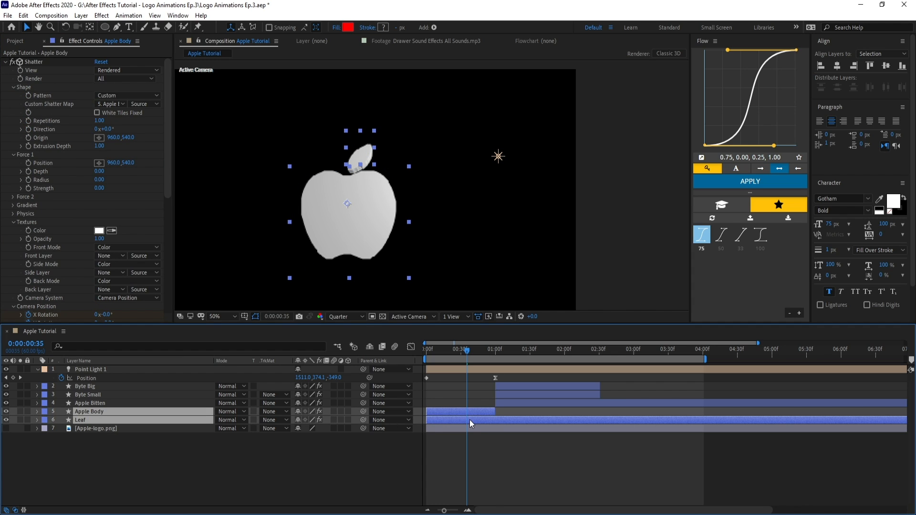
pyautogui.press('u')
pyautogui.scroll(-5, 473, 480)
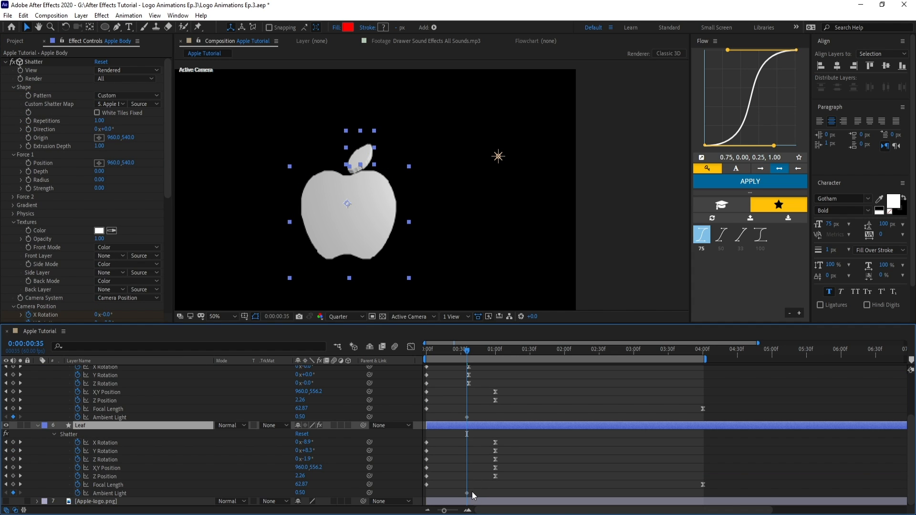
pyautogui.moveTo(473, 495); pyautogui.dragTo(467, 415)
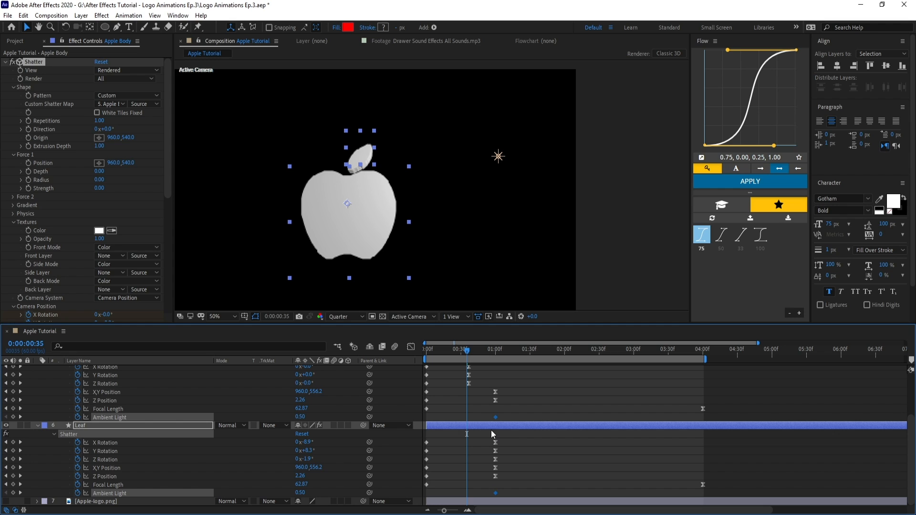
# Keyframe a new Ambient Light value on Apple Body and Leaf at 0:00:00:00 and scrub through the opening.
pyautogui.moveTo(445, 351); pyautogui.dragTo(426, 351)
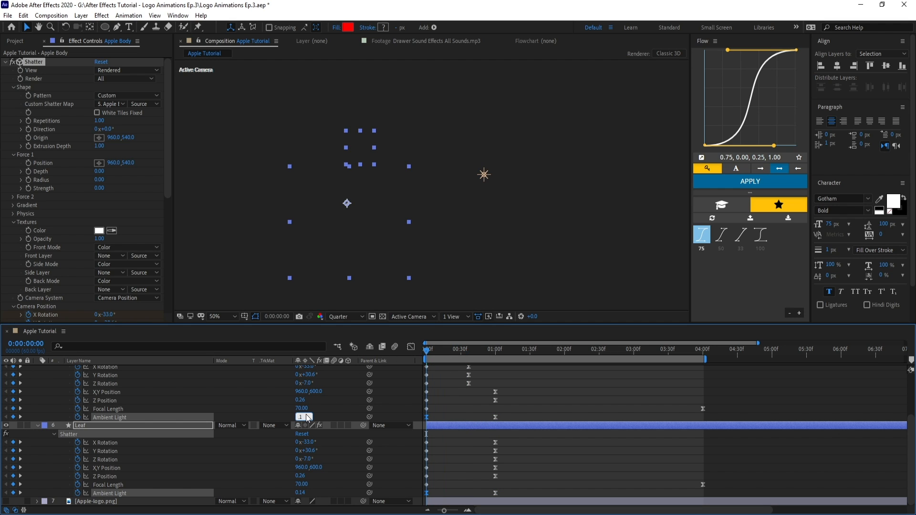
pyautogui.click(445, 433)
pyautogui.moveTo(427, 351); pyautogui.dragTo(484, 381)
# Apply the saved 75 easing preset to the lighting keyframes at 0:00:01:00 and scrub back to the start.
pyautogui.click(495, 417)
pyautogui.moveTo(506, 487); pyautogui.dragTo(485, 498)
pyautogui.scroll(3, 482, 450)
pyautogui.moveTo(511, 377); pyautogui.dragTo(483, 385)
pyautogui.click(702, 239)
pyautogui.moveTo(485, 352); pyautogui.dragTo(427, 368)
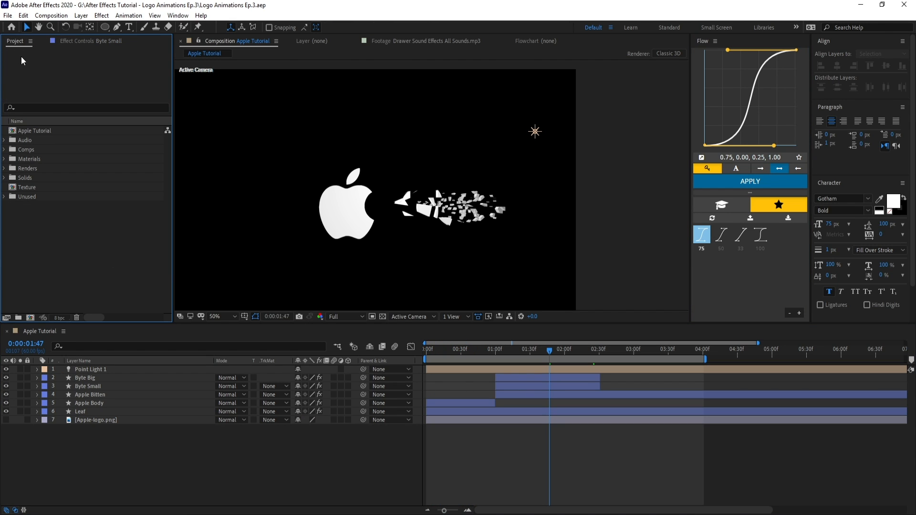
# Nest the Apple Tutorial composition in a new composition and scrub through its opening.
pyautogui.moveTo(28, 133); pyautogui.dragTo(30, 319)
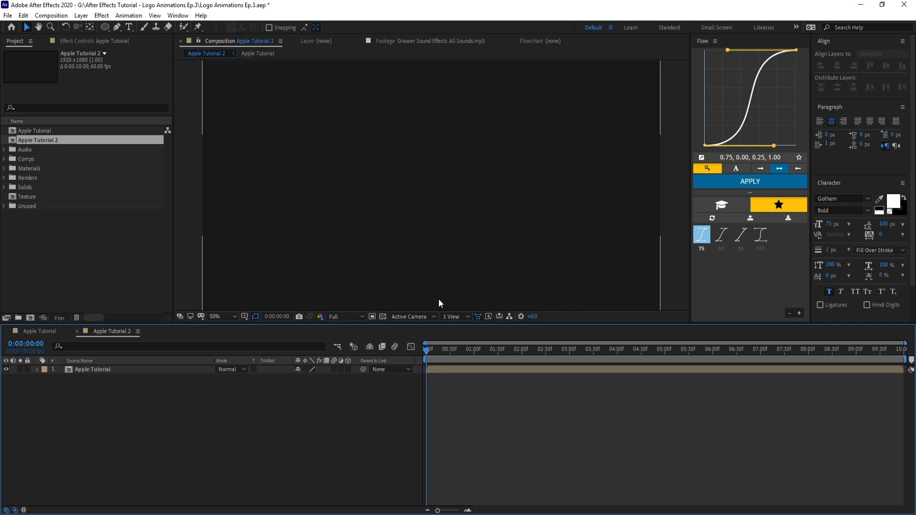
pyautogui.moveTo(431, 351); pyautogui.dragTo(468, 356)
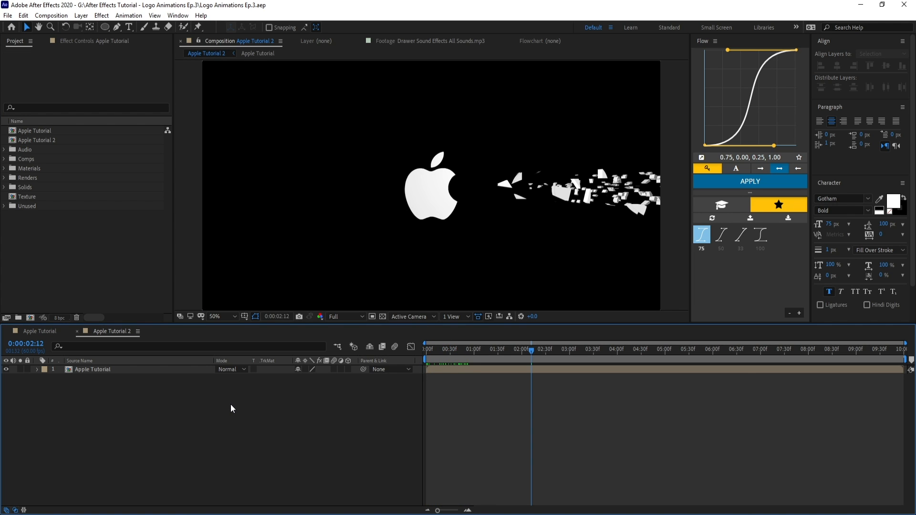
# Create a black 1920 by 1080 px solid named BG and place it below the Apple Tutorial layer.
pyautogui.hotkey('ctrl', 'y')
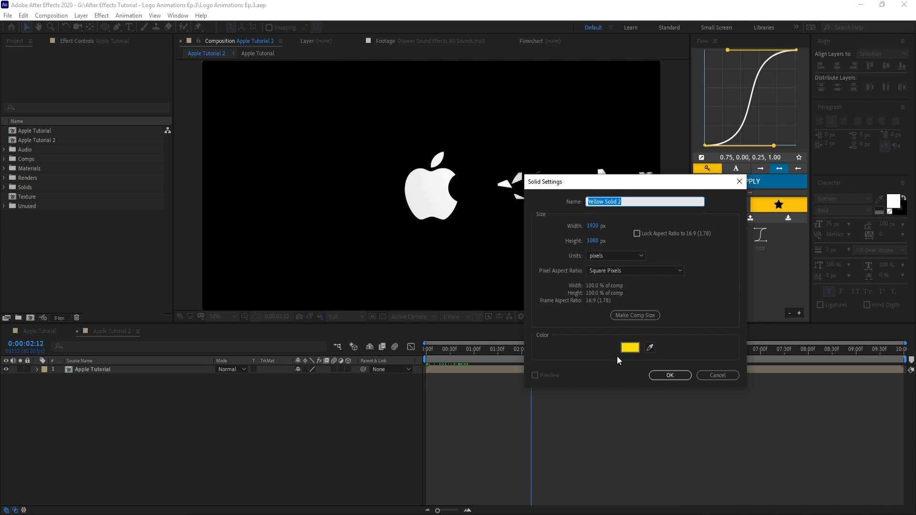
pyautogui.click(631, 349)
pyautogui.moveTo(537, 303)
pyautogui.mouseDown()
pyautogui.moveTo(401, 231)
pyautogui.moveTo(369, 467)
pyautogui.mouseUp()
pyautogui.click(689, 257)
pyautogui.moveTo(644, 202); pyautogui.dragTo(518, 207)
pyautogui.write('BG')
pyautogui.click(660, 375)
pyautogui.moveTo(119, 367); pyautogui.dragTo(155, 437)
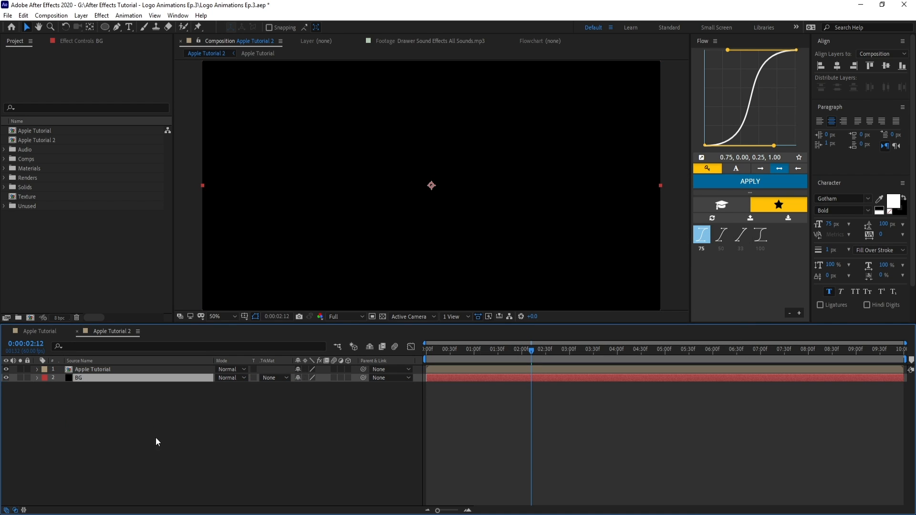
# Split the BG layer at 0:00:01:00.
pyautogui.click(474, 351)
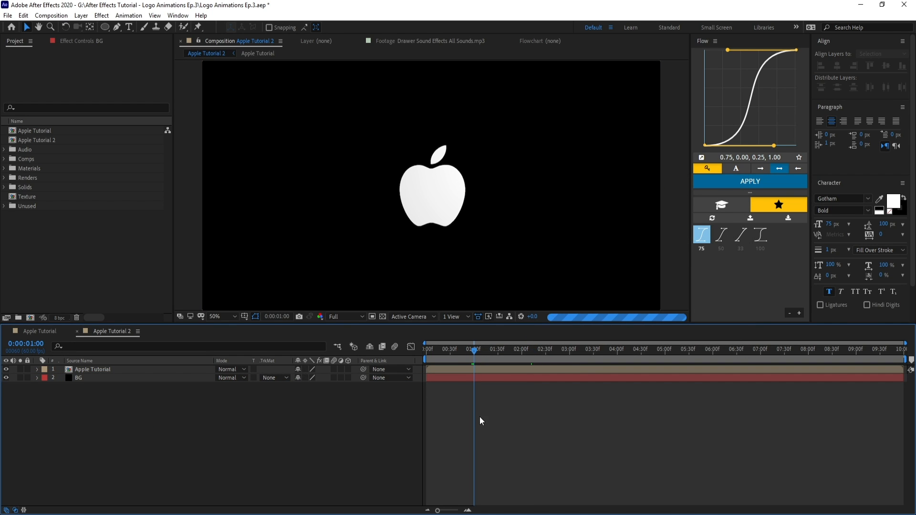
pyautogui.click(489, 378)
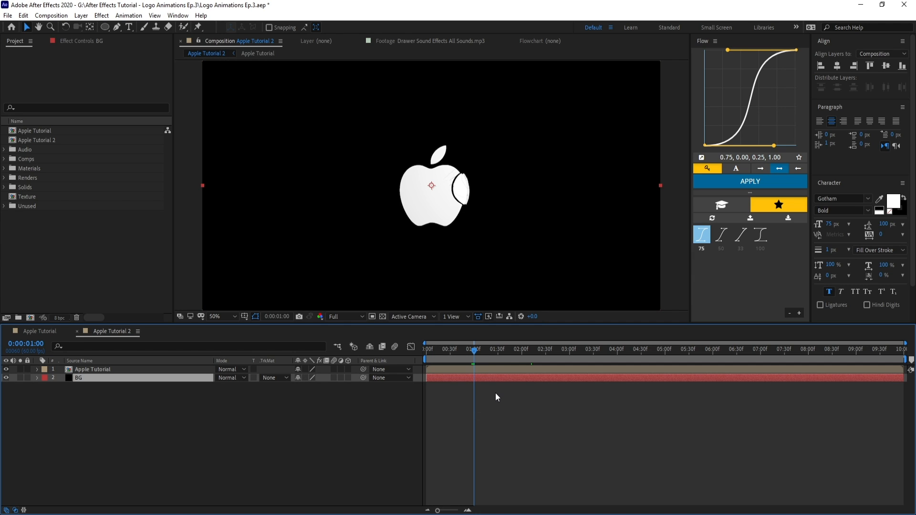
pyautogui.hotkey('ctrl', 'shift', 'd')
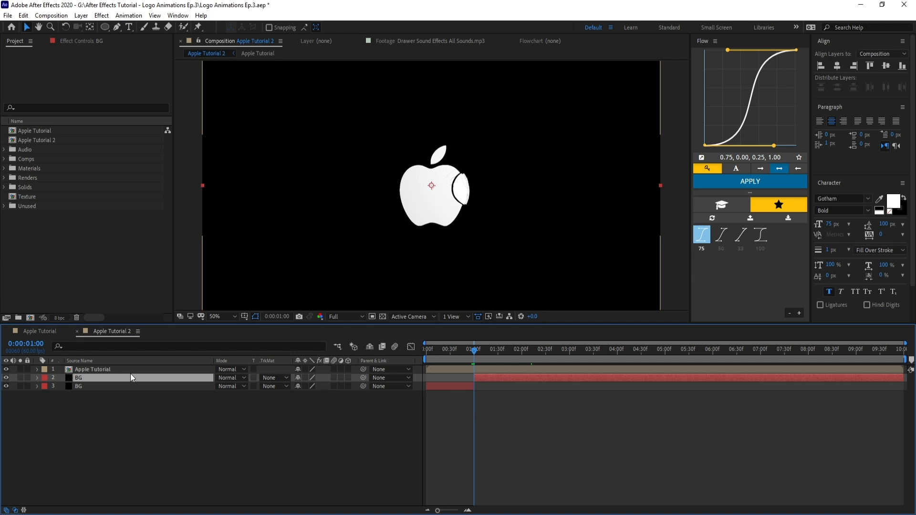
# Change the BG part after the cut into a new white solid.
pyautogui.hotkey('ctrl', 'shift', 'y')
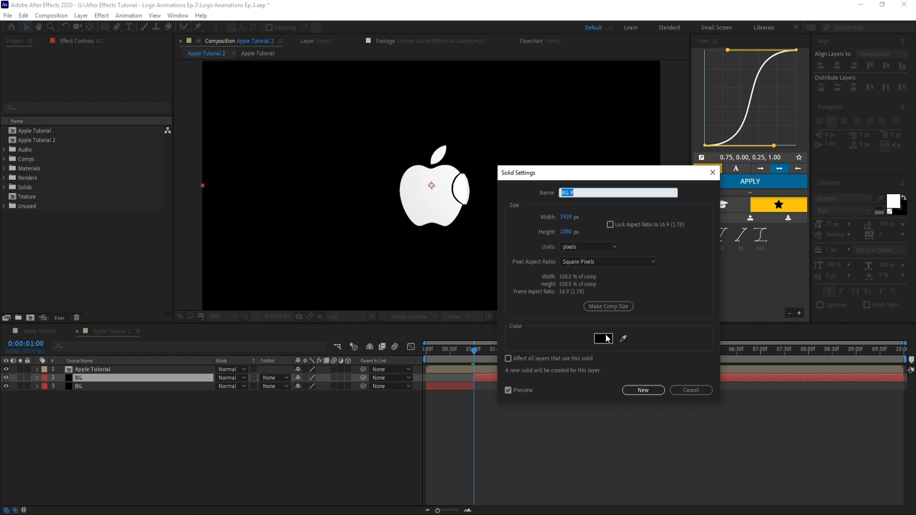
pyautogui.click(593, 340)
pyautogui.moveTo(520, 301); pyautogui.dragTo(405, 231)
pyautogui.click(696, 258)
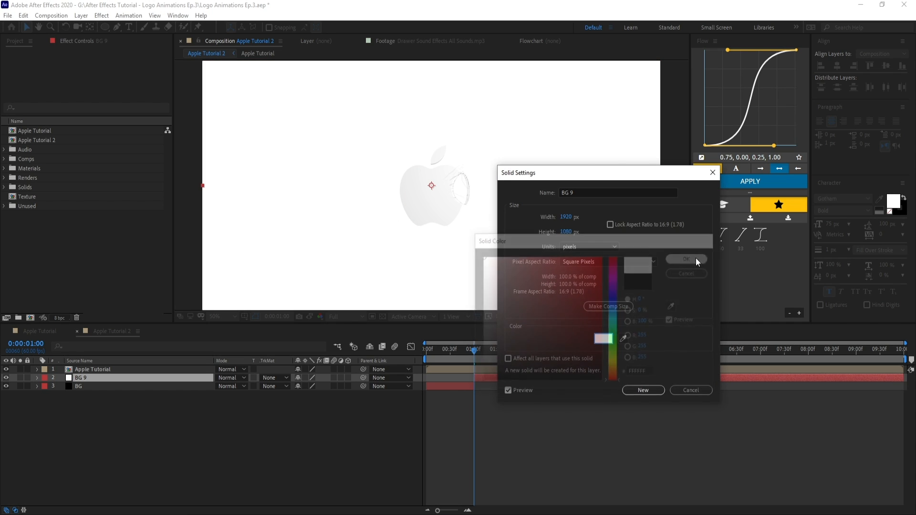
pyautogui.click(646, 390)
pyautogui.click(544, 458)
# Split the Apple Tutorial layer at 0:00:01:00 and apply the Invert effect to the part after the cut.
pyautogui.click(143, 371)
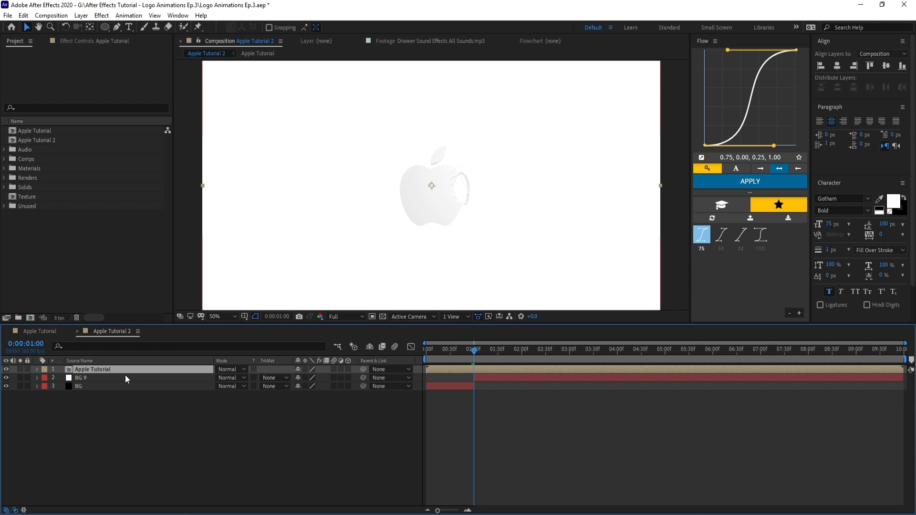
pyautogui.hotkey('ctrl', 'd')
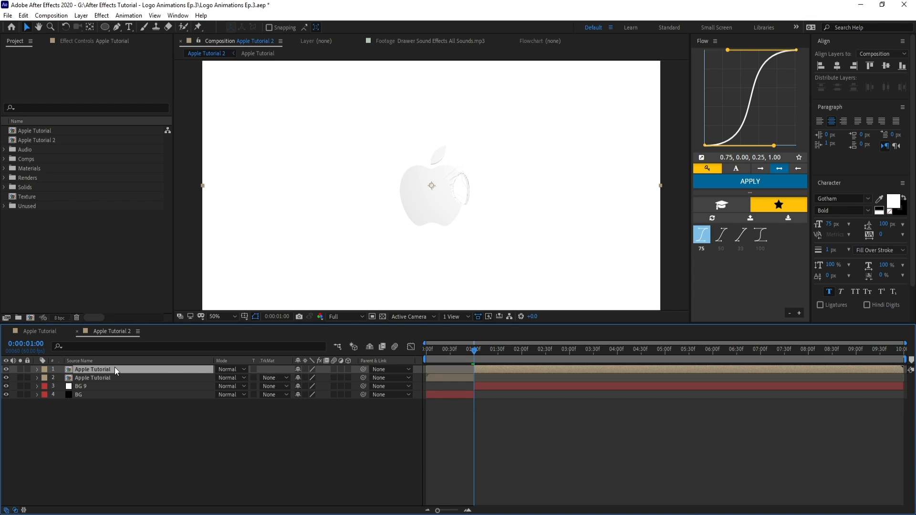
pyautogui.hotkey('ctrl', 'space')
pyautogui.write('inv')
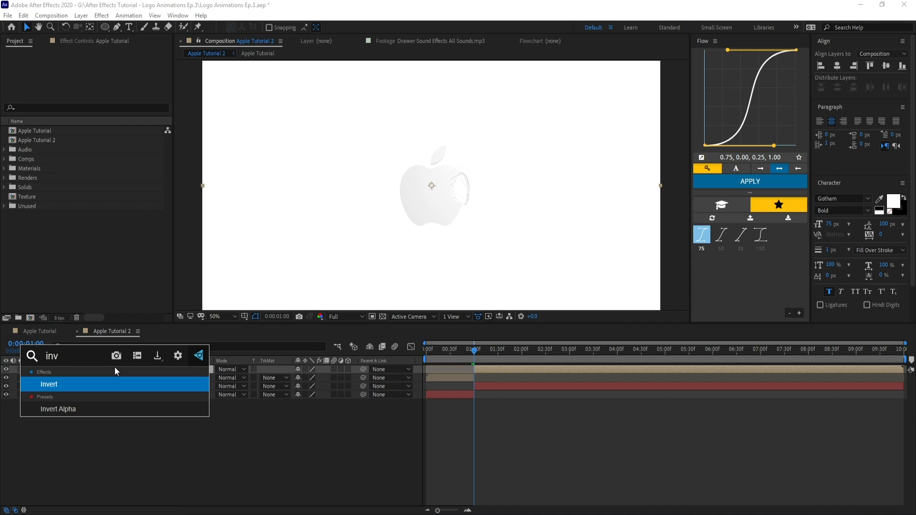
pyautogui.press('Return')
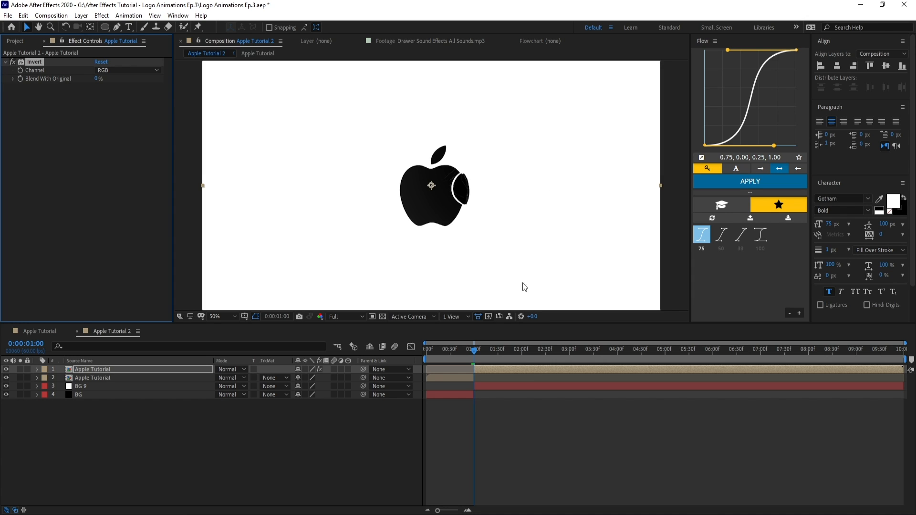
pyautogui.click(485, 419)
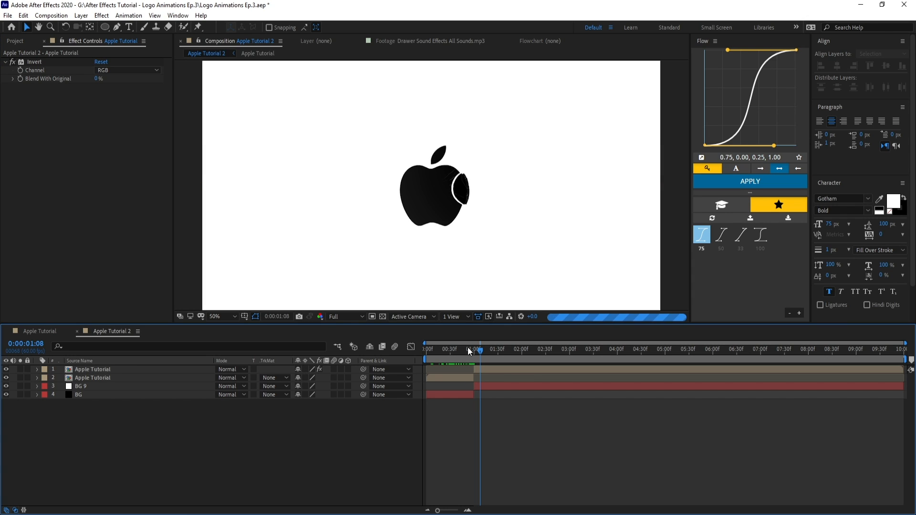
pyautogui.click(449, 349)
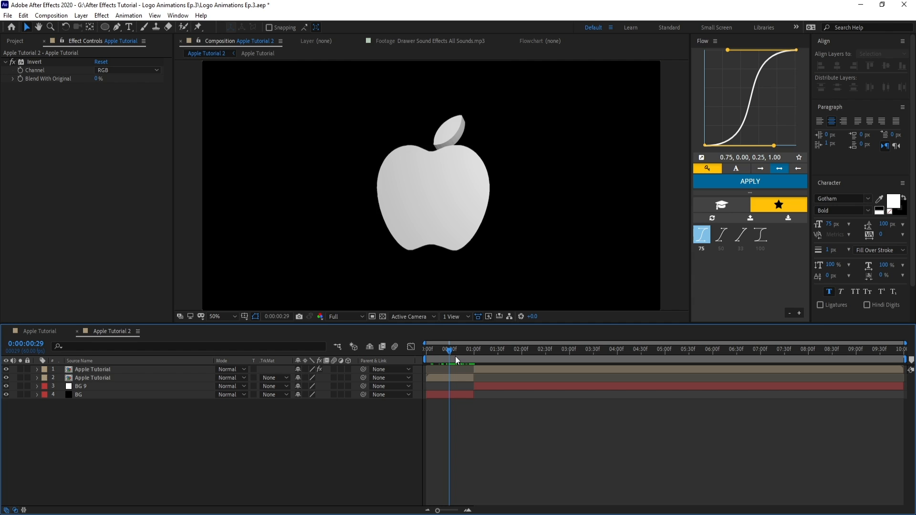
# Add an adjustment layer above all layers and apply the Invert effect to it.
pyautogui.moveTo(455, 355)
pyautogui.mouseDown()
pyautogui.moveTo(437, 355)
pyautogui.moveTo(458, 356)
pyautogui.mouseUp()
pyautogui.rightClick(217, 431)
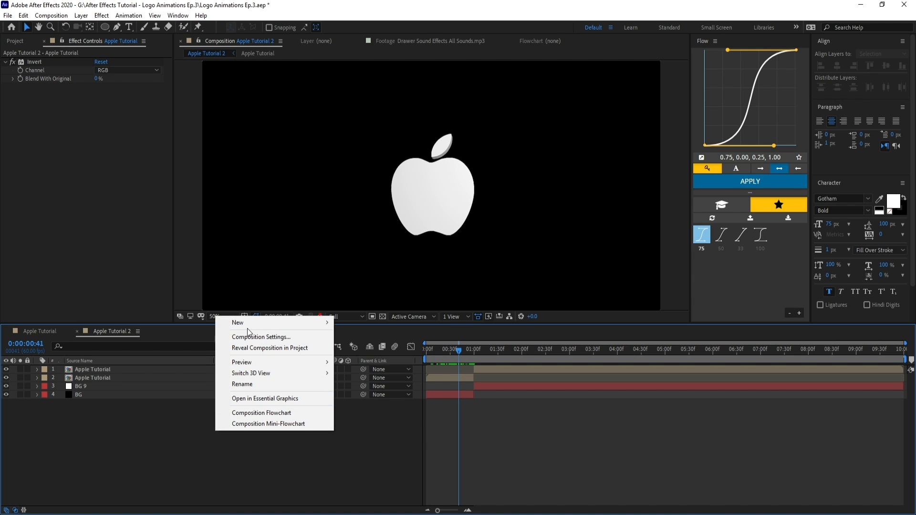
pyautogui.moveTo(247, 328)
pyautogui.click(368, 401)
pyautogui.hotkey('ctrl', 'space')
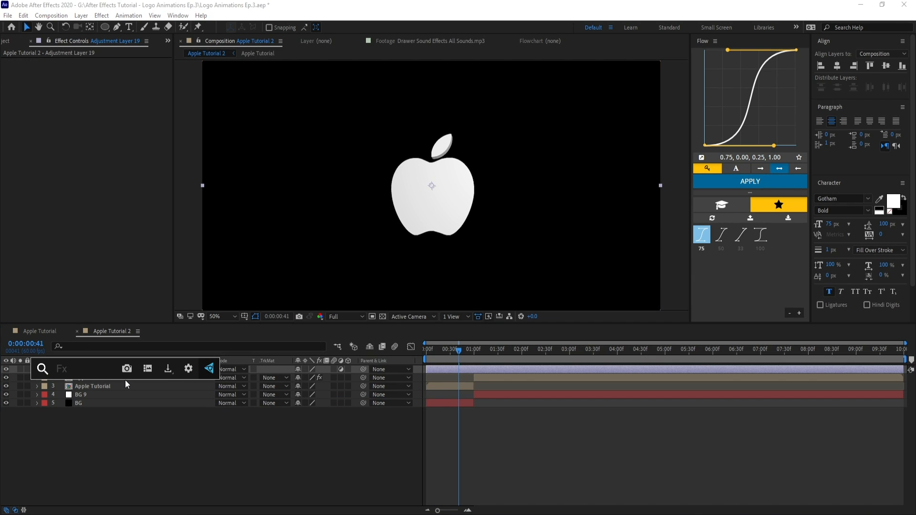
pyautogui.write('invert')
pyautogui.press('Return')
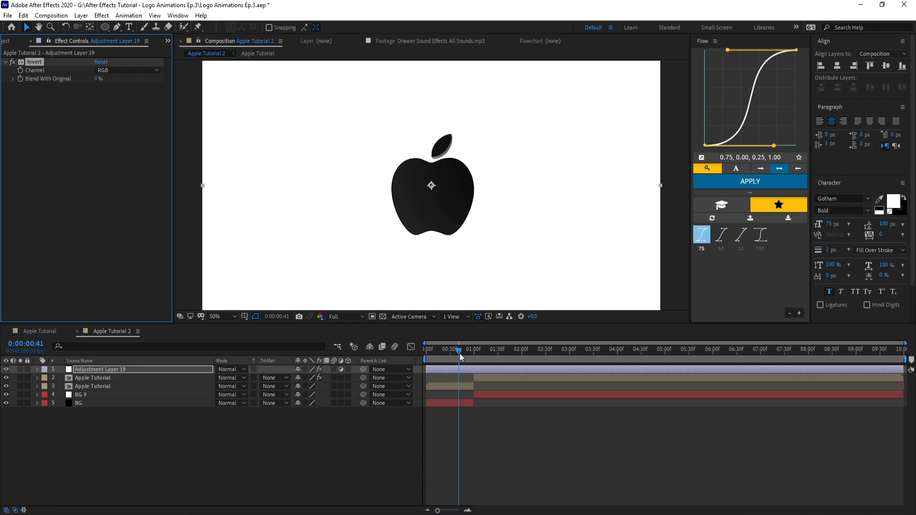
# Rename the adjustment layer as Invert.
pyautogui.moveTo(459, 353); pyautogui.dragTo(480, 362)
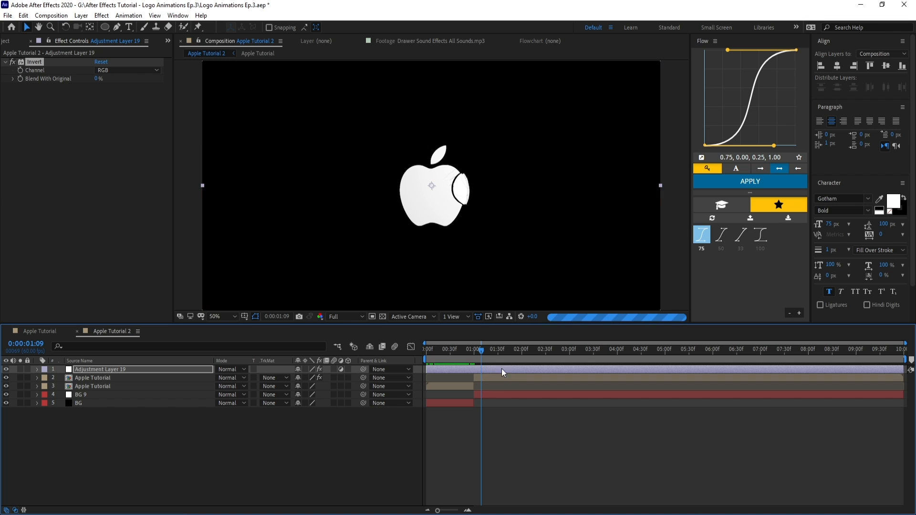
pyautogui.press('Return')
pyautogui.write('Inve')
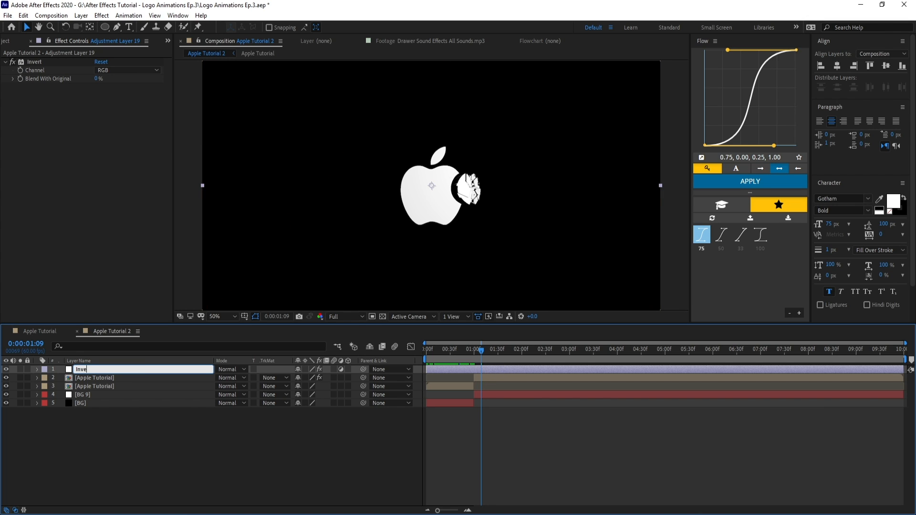
pyautogui.write('rt')
pyautogui.press('Return')
# Set the composition preview resolution to Quarter.
pyautogui.moveTo(506, 356); pyautogui.dragTo(536, 356)
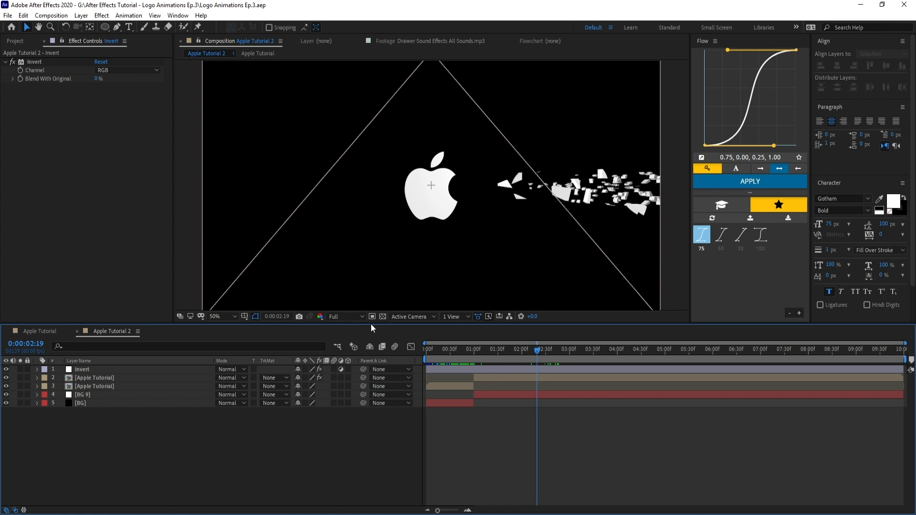
pyautogui.click(356, 317)
pyautogui.click(358, 368)
# Split the Invert layer at 0:00:02:31, delete the part after the cut and play the result.
pyautogui.click(545, 351)
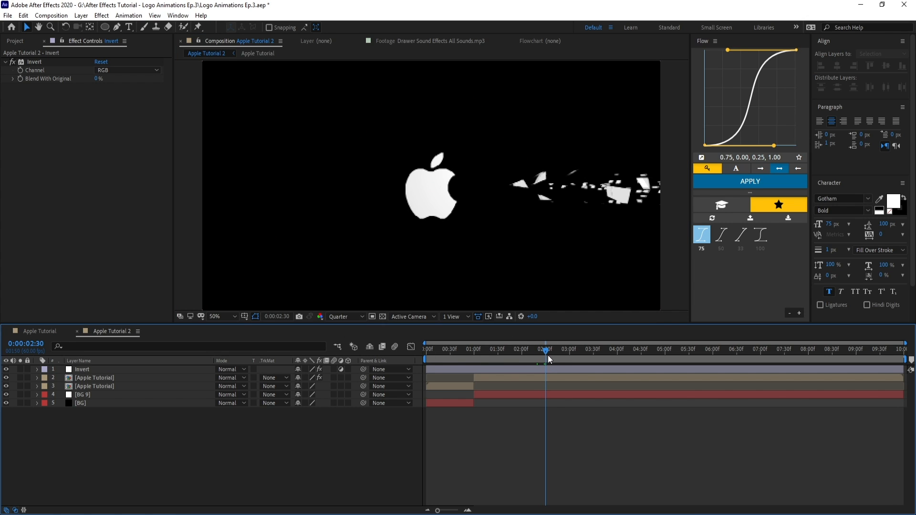
pyautogui.click(554, 369)
pyautogui.hotkey('ctrl', 'shift', 'd')
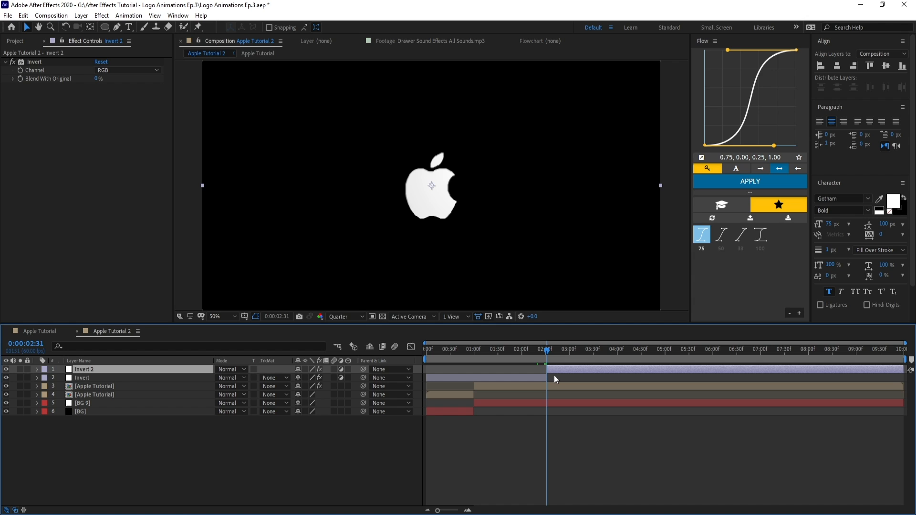
pyautogui.press('Delete')
pyautogui.press('space')
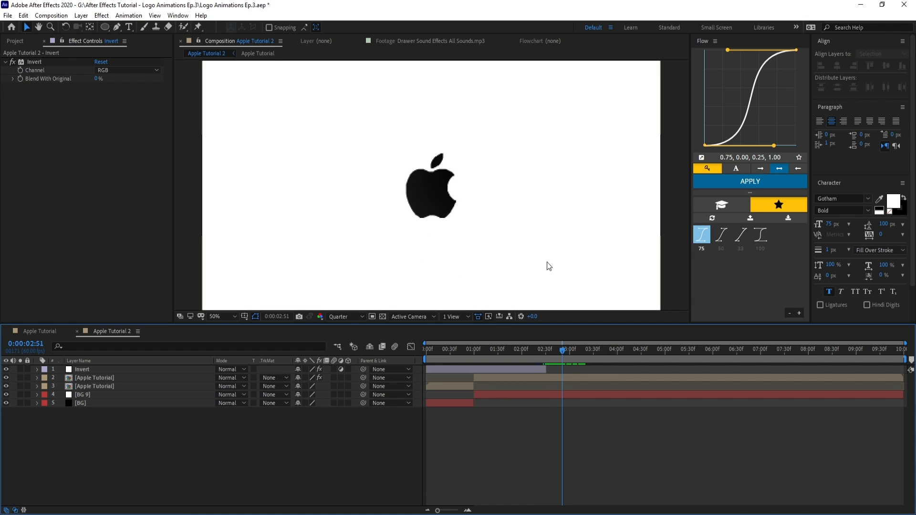
# Pre-compose all five layers into a new composition named Apple Extra Efects.
pyautogui.moveTo(172, 456); pyautogui.dragTo(80, 359)
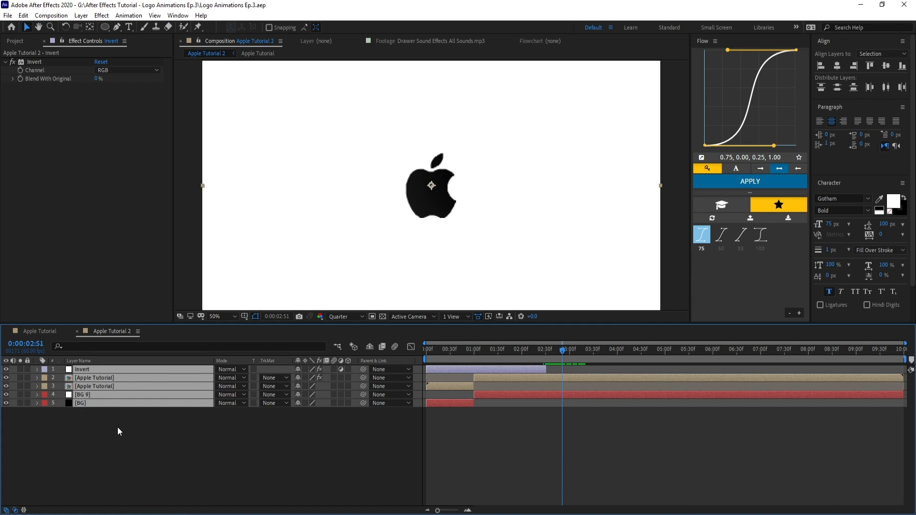
pyautogui.hotkey('ctrl', 'shift', 'c')
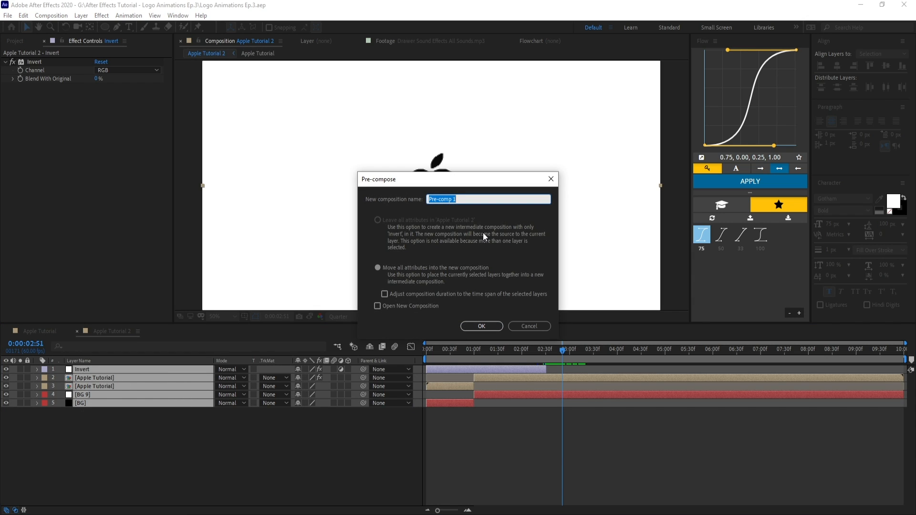
pyautogui.write('Appe')
pyautogui.write('e Extra Efects')
pyautogui.press('Return')
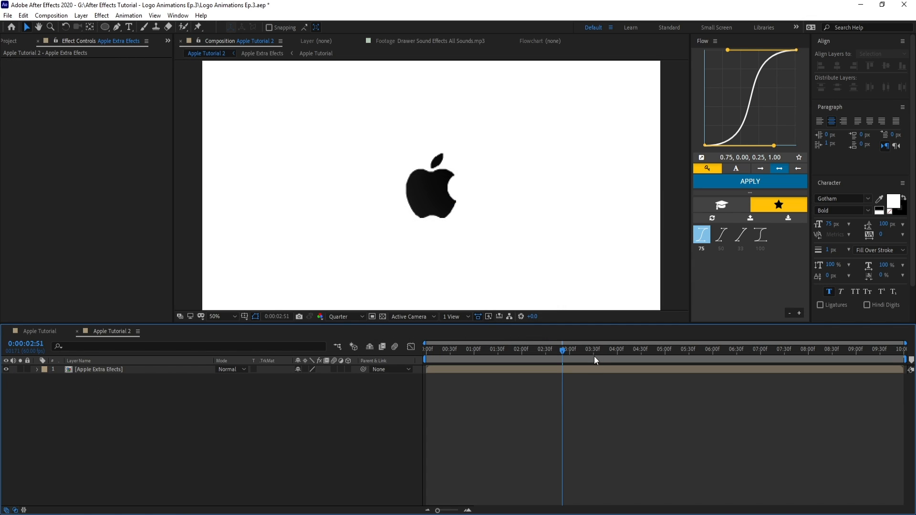
# End the work area at 0:00:05:00 and add the Apple Tutorial 2 composition to the render queue.
pyautogui.moveTo(595, 360); pyautogui.dragTo(664, 356)
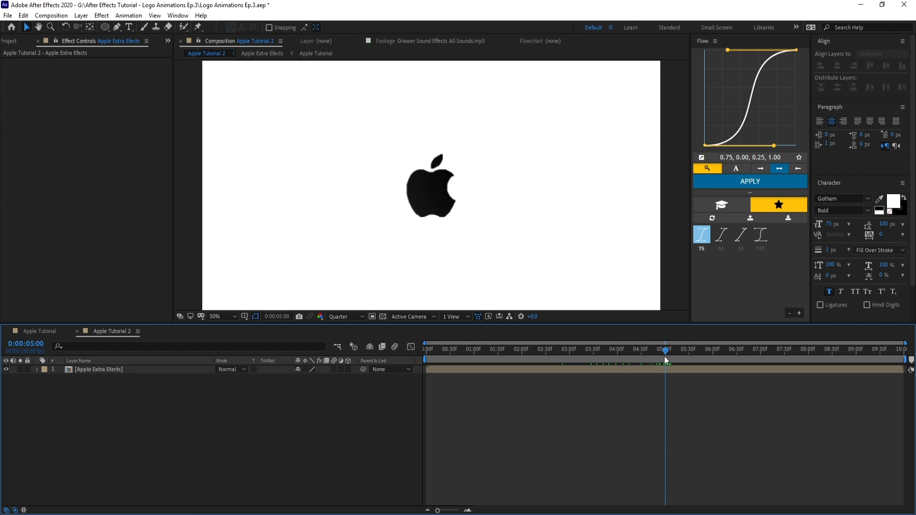
pyautogui.press('n')
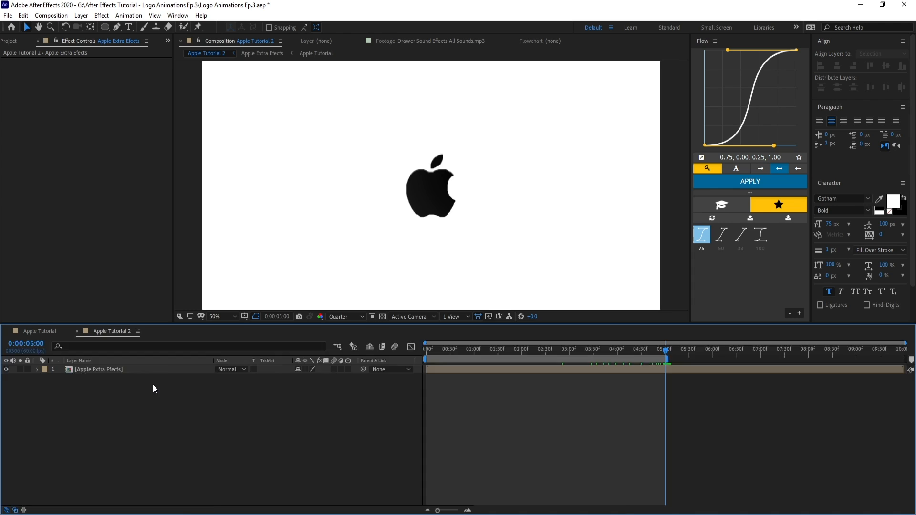
pyautogui.hotkey('ctrl', 'm')
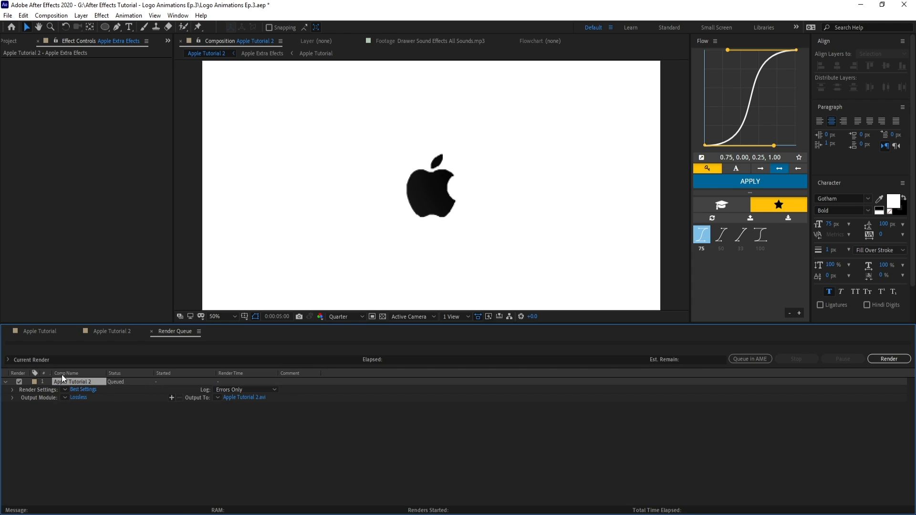
pyautogui.click(112, 331)
pyautogui.click(120, 369)
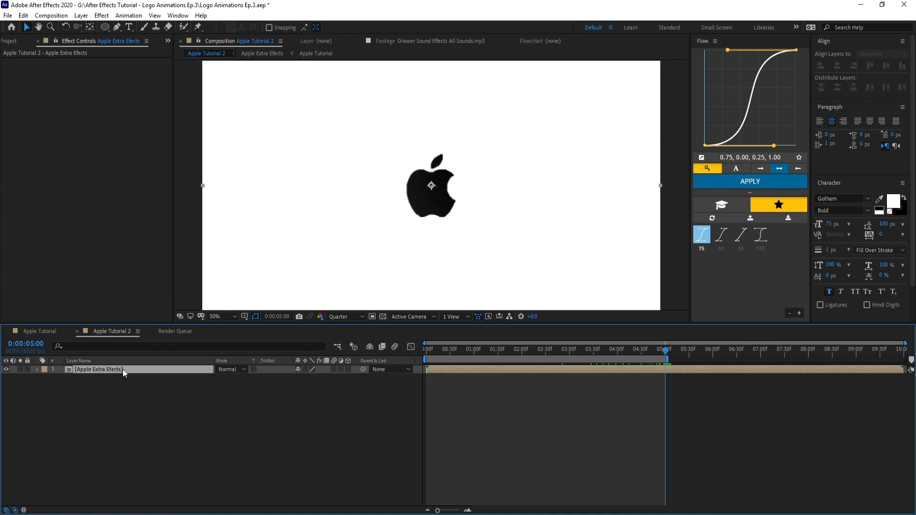
pyautogui.click(51, 16)
pyautogui.click(78, 100)
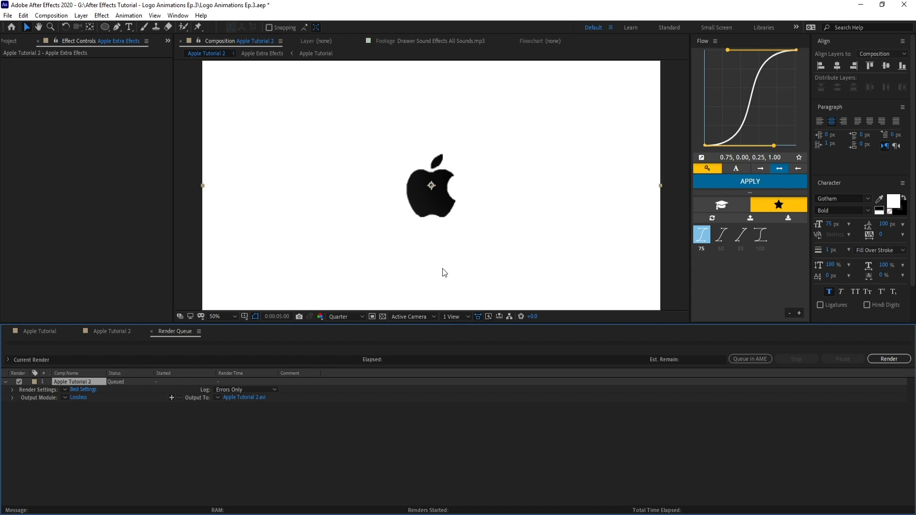
pyautogui.click(112, 331)
pyautogui.click(222, 376)
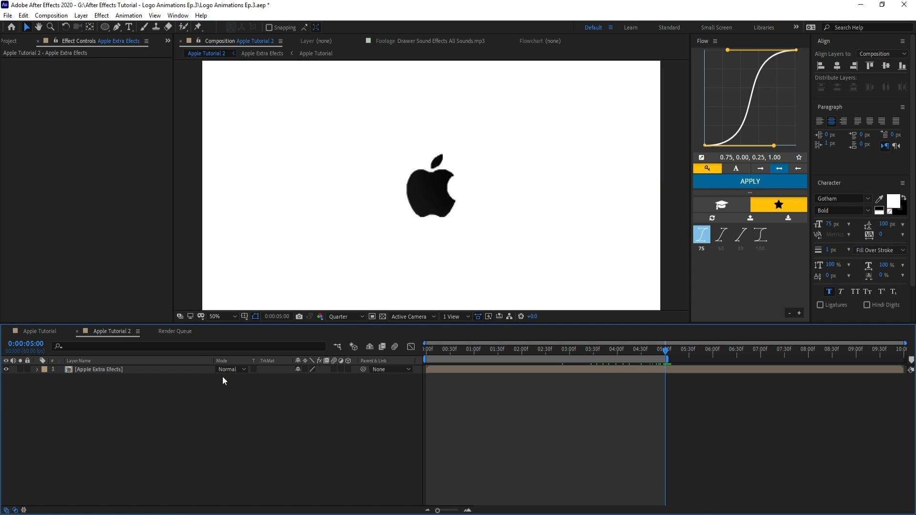
pyautogui.click(173, 337)
pyautogui.click(250, 431)
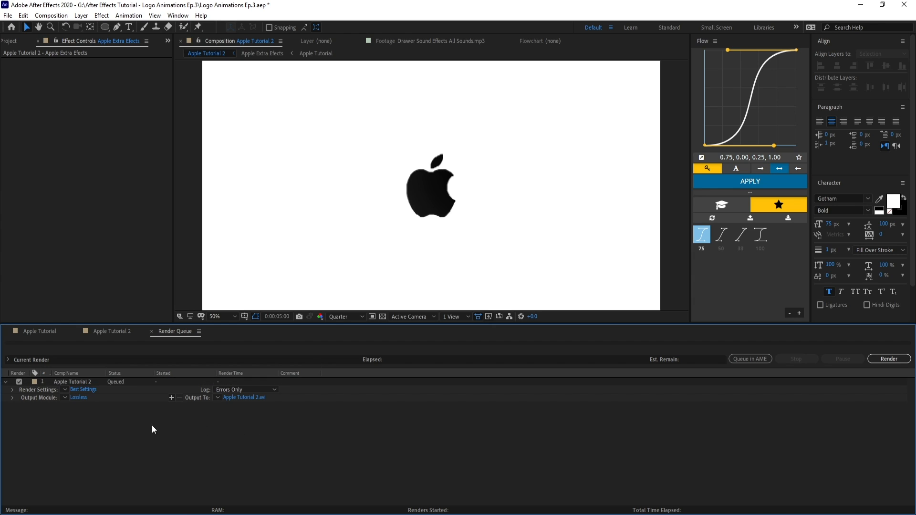
# Set the output module format to QuickTime and render Apple Tutorial 2.
pyautogui.click(82, 398)
pyautogui.click(402, 170)
pyautogui.click(410, 288)
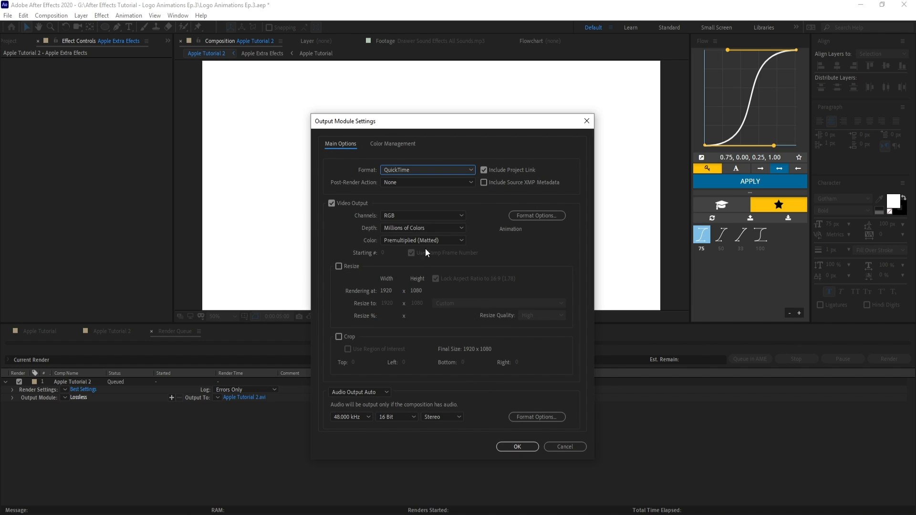
pyautogui.press('Return')
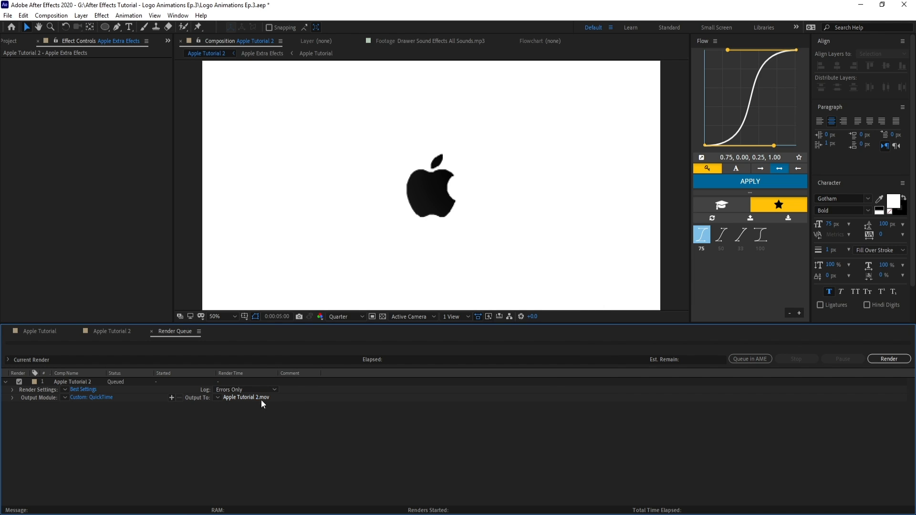
pyautogui.click(887, 359)
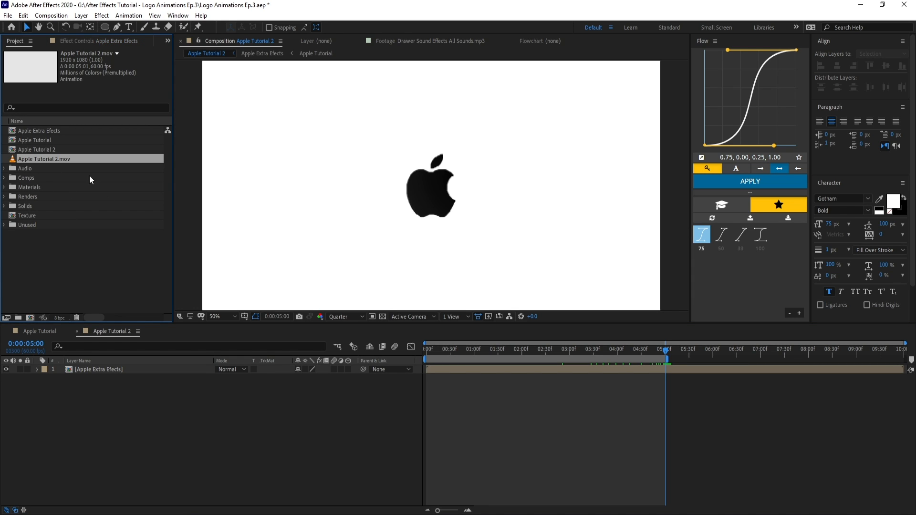
# Replace the Apple Extra Efects layer with the rendered Apple Tutorial 2.mov footage.
pyautogui.click(107, 371)
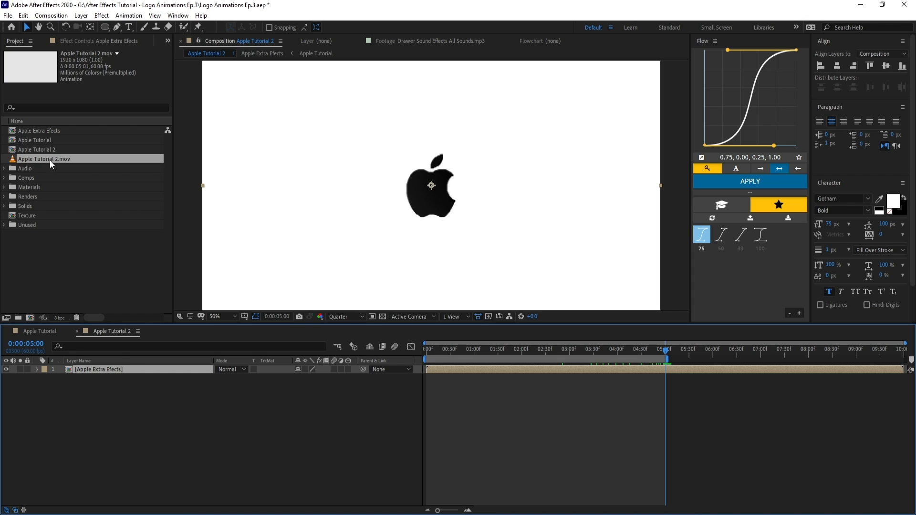
pyautogui.moveTo(54, 160); pyautogui.dragTo(145, 370)
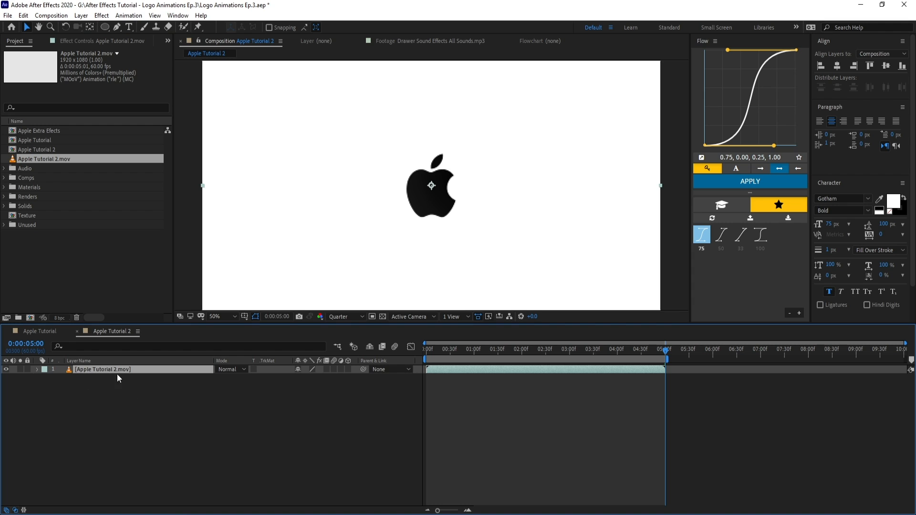
pyautogui.click(150, 394)
# Apply the Shift Channels effect to the Apple Tutorial 2.mov layer, viewing the frame at 0:00:01:02.
pyautogui.moveTo(629, 351); pyautogui.dragTo(475, 358)
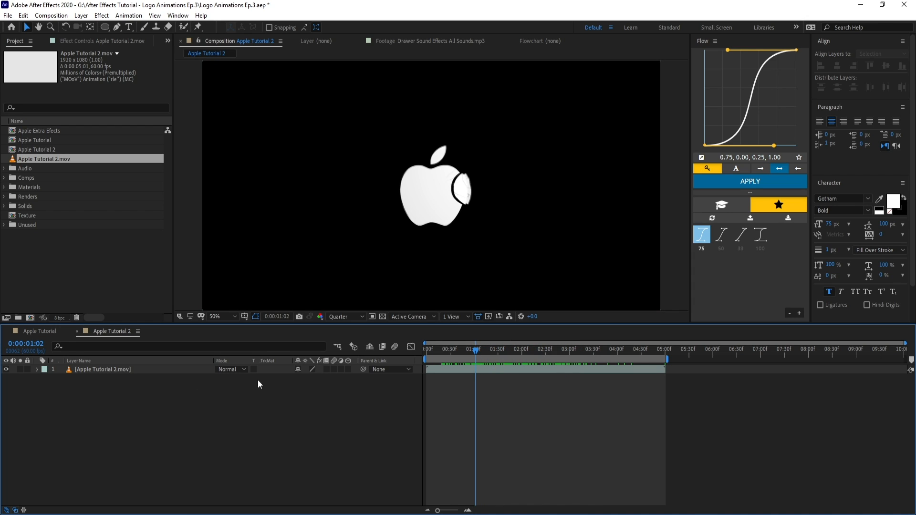
pyautogui.click(140, 369)
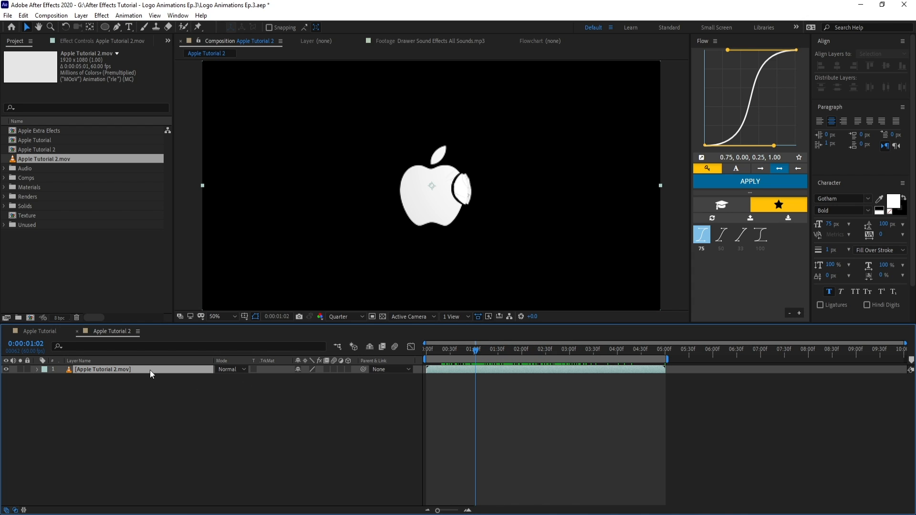
pyautogui.hotkey('ctrl', 'space')
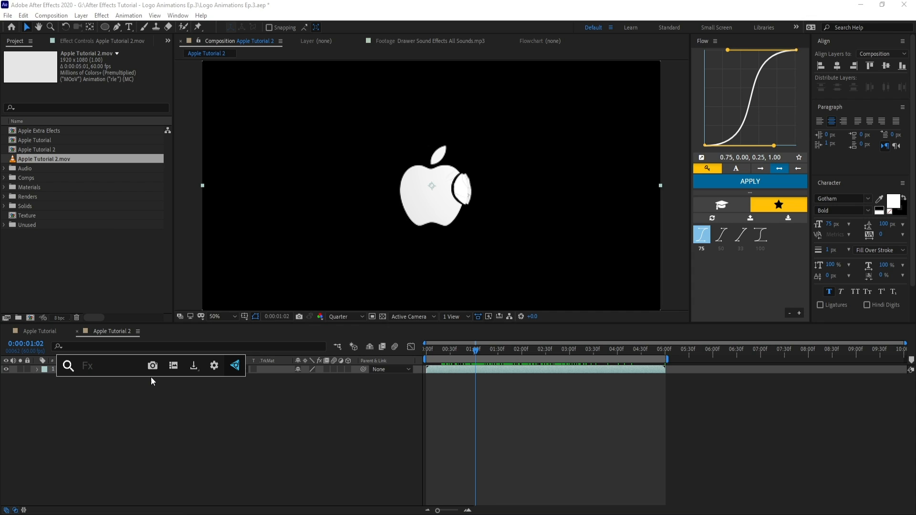
pyautogui.write('shif')
pyautogui.press('Return')
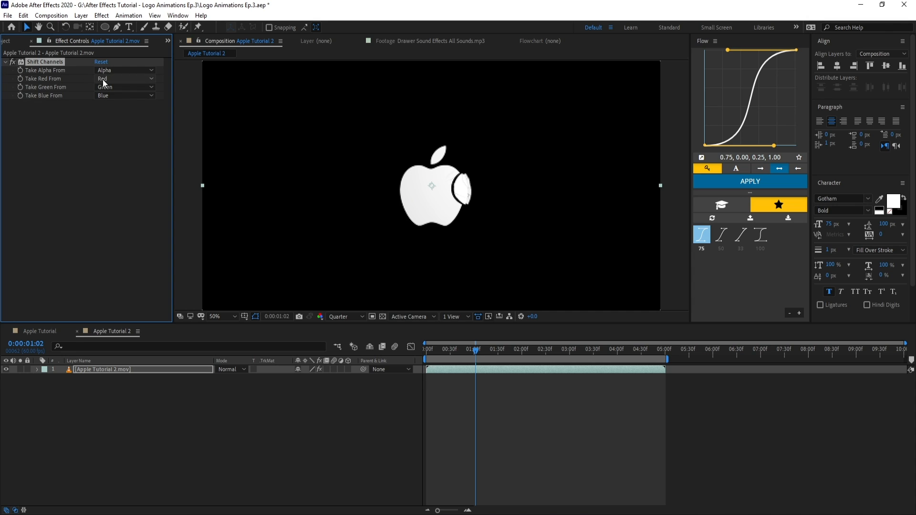
# Set Take Green From and Take Blue From to Full Off in Shift Channels so only red remains.
pyautogui.click(124, 87)
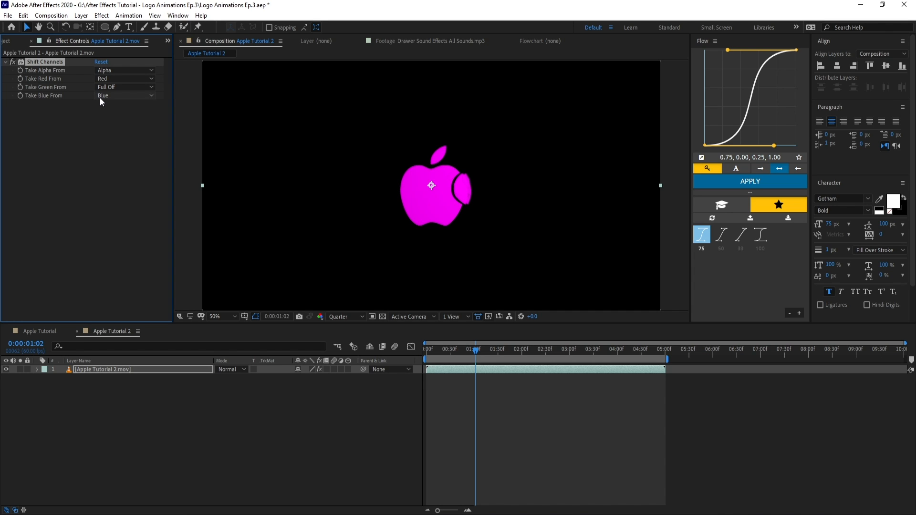
pyautogui.click(100, 96)
pyautogui.click(113, 204)
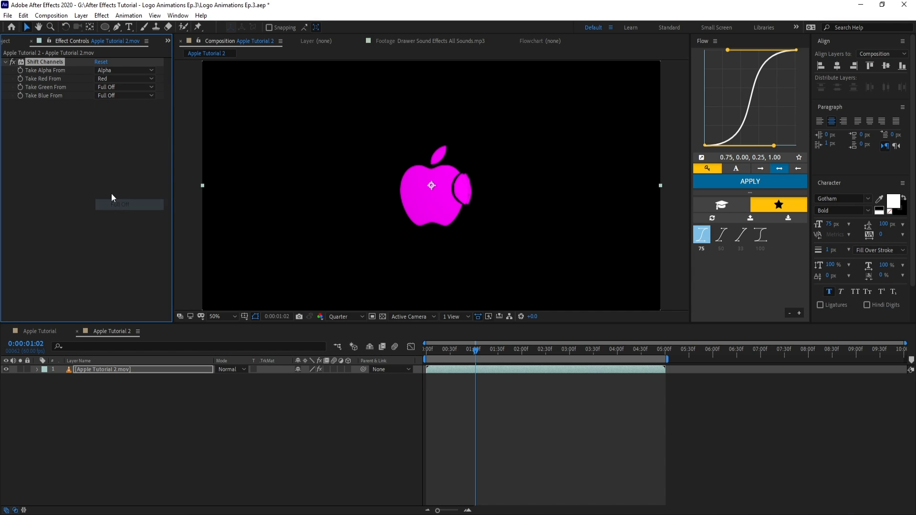
# Duplicate the red-only Apple Tutorial 2.mov layer twice.
pyautogui.click(79, 367)
pyautogui.hotkey('ctrl', 'd')
pyautogui.hotkey('ctrl', 'd')
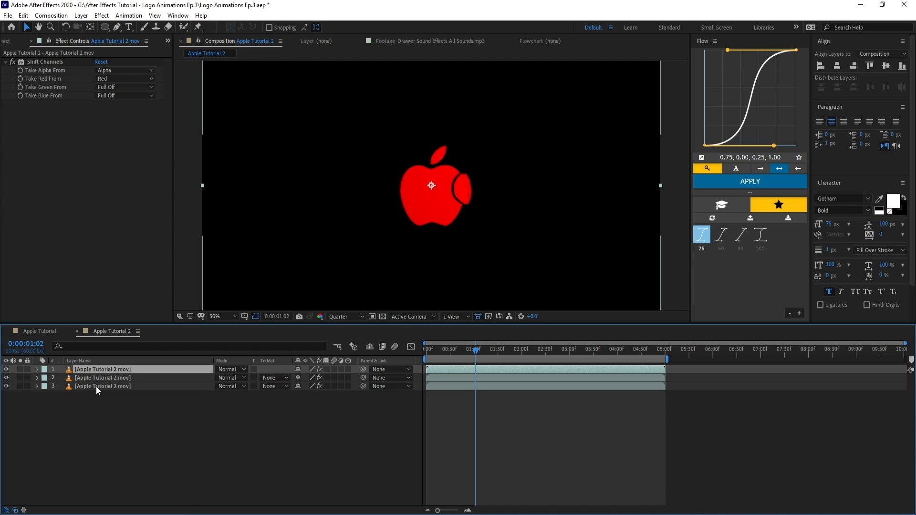
# On layer 2, set Shift Channels to Take Green From Green and Take Red From Full Off.
pyautogui.click(101, 380)
pyautogui.click(124, 87)
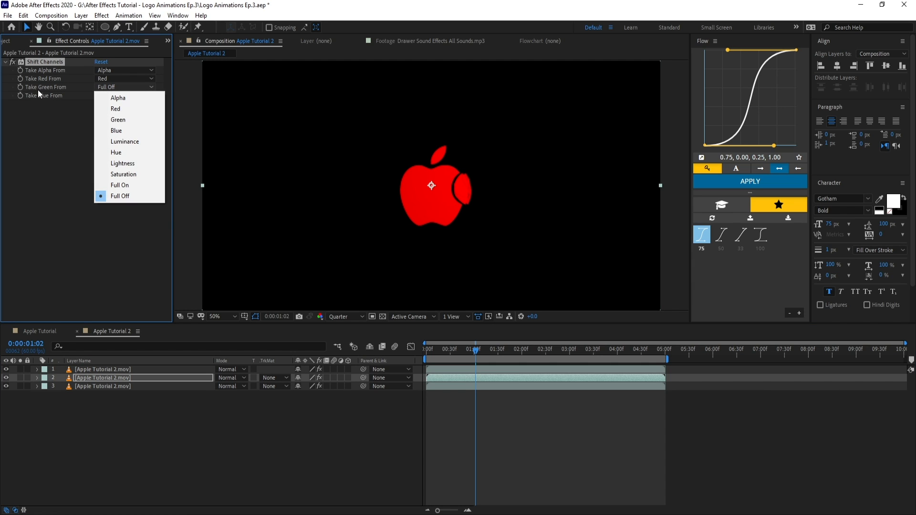
pyautogui.click(118, 121)
pyautogui.click(110, 78)
pyautogui.click(124, 187)
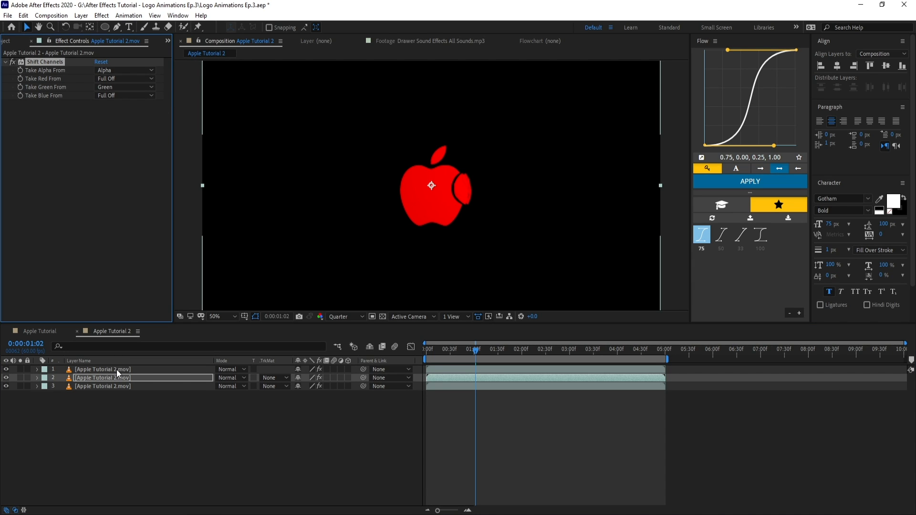
# On layer 1, set Shift Channels to Take Blue From Blue and Take Red From Full Off.
pyautogui.click(117, 369)
pyautogui.click(113, 95)
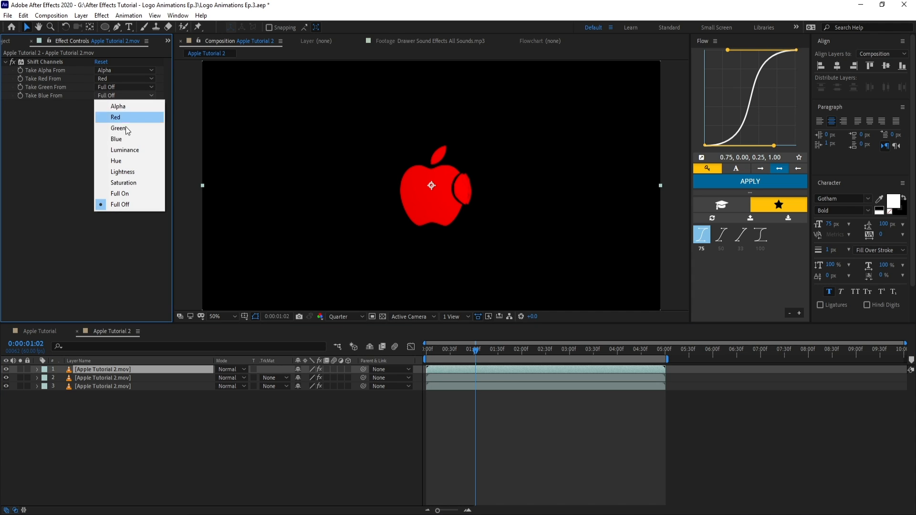
pyautogui.click(119, 142)
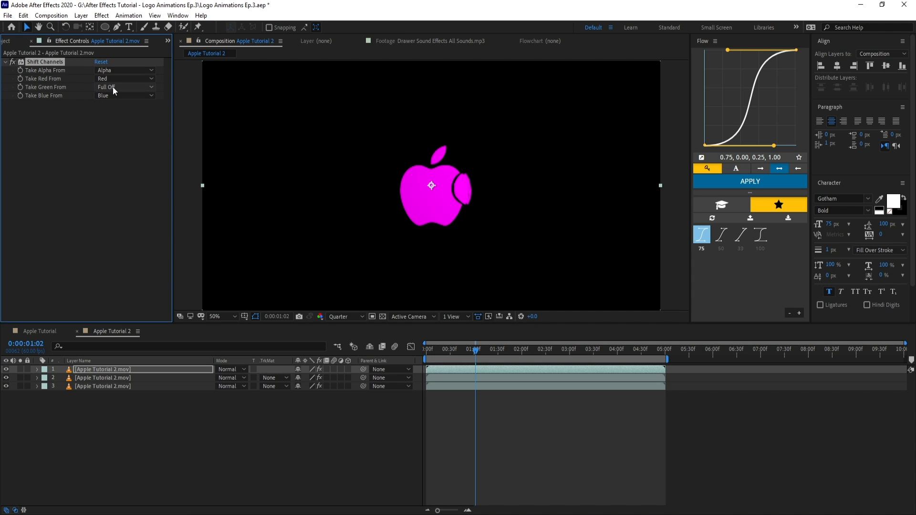
pyautogui.click(114, 79)
pyautogui.click(123, 187)
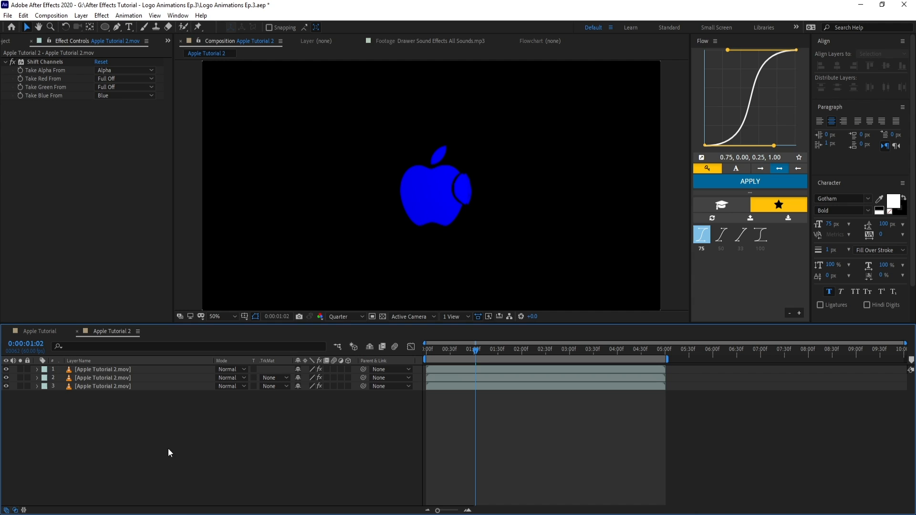
# Set the blend mode of all three footage layers to Screen and the preview resolution to Full.
pyautogui.moveTo(163, 447); pyautogui.dragTo(106, 364)
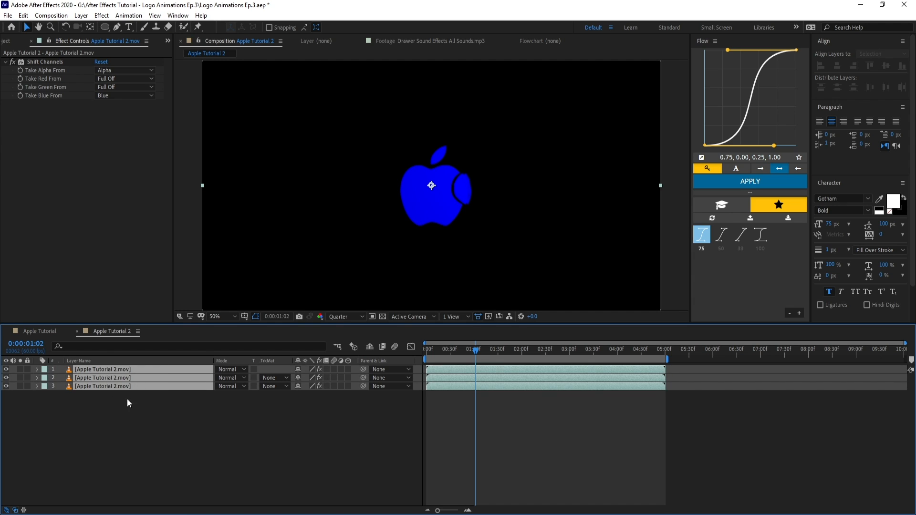
pyautogui.click(229, 368)
pyautogui.click(264, 234)
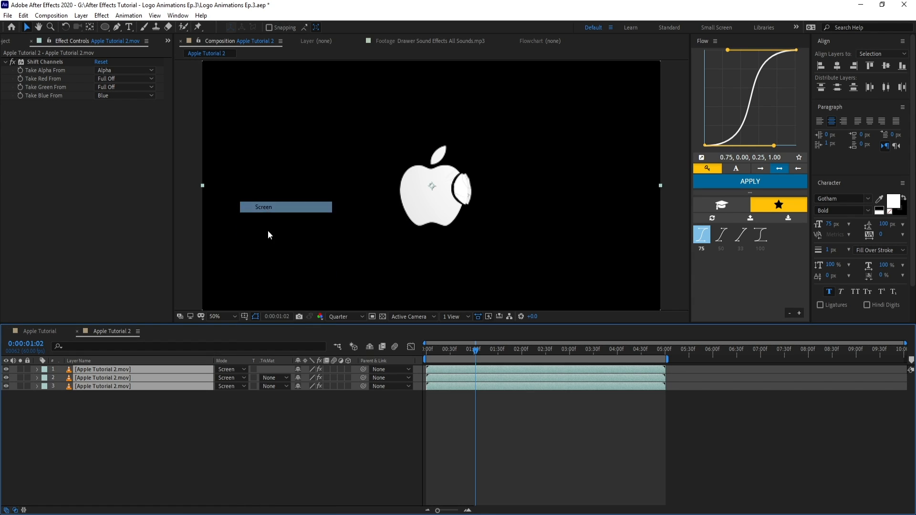
pyautogui.click(347, 317)
pyautogui.click(350, 339)
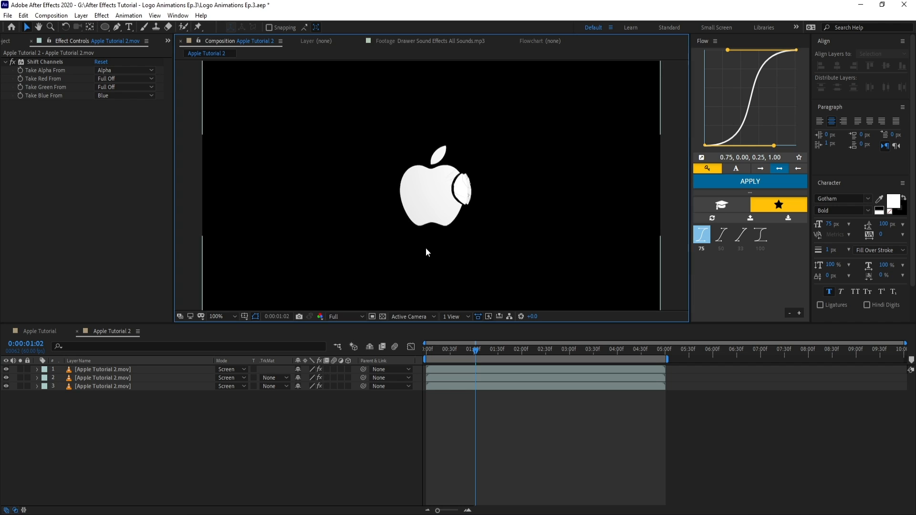
# Try to offset layers 1 and 2 from each other at 0:00:01:21 to create colour fringes around the logo.
pyautogui.scroll(1, 425, 249)
pyautogui.moveTo(527, 249); pyautogui.dragTo(509, 248)
pyautogui.scroll(1, 505, 266)
pyautogui.scroll(-1, 510, 287)
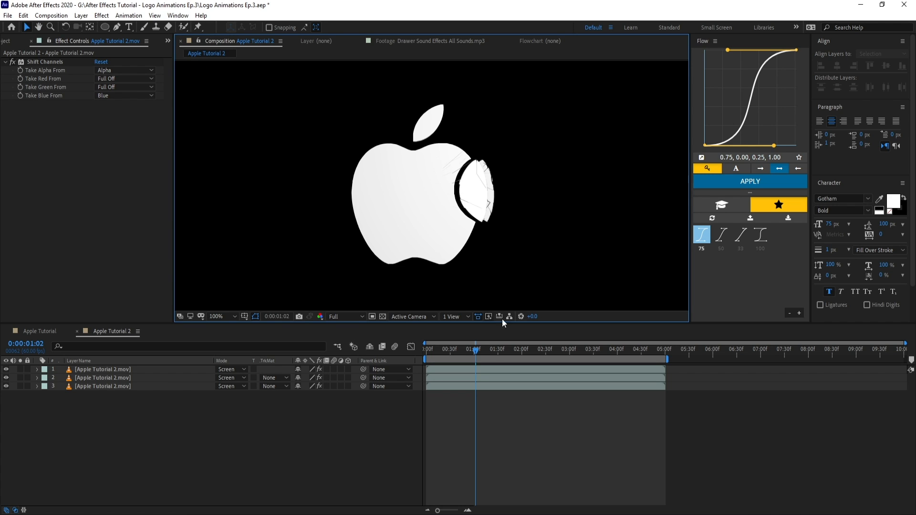
pyautogui.moveTo(475, 350)
pyautogui.mouseDown()
pyautogui.moveTo(501, 355)
pyautogui.moveTo(490, 356)
pyautogui.mouseUp()
pyautogui.click(119, 370)
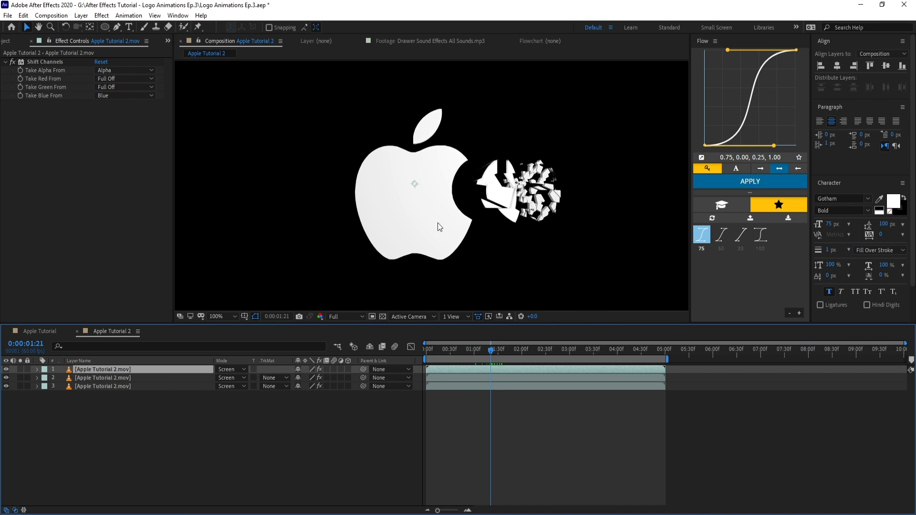
pyautogui.moveTo(422, 219); pyautogui.dragTo(444, 238)
pyautogui.click(127, 381)
pyautogui.click(172, 375)
pyautogui.scroll(1, 496, 191)
pyautogui.moveTo(492, 174); pyautogui.dragTo(446, 188)
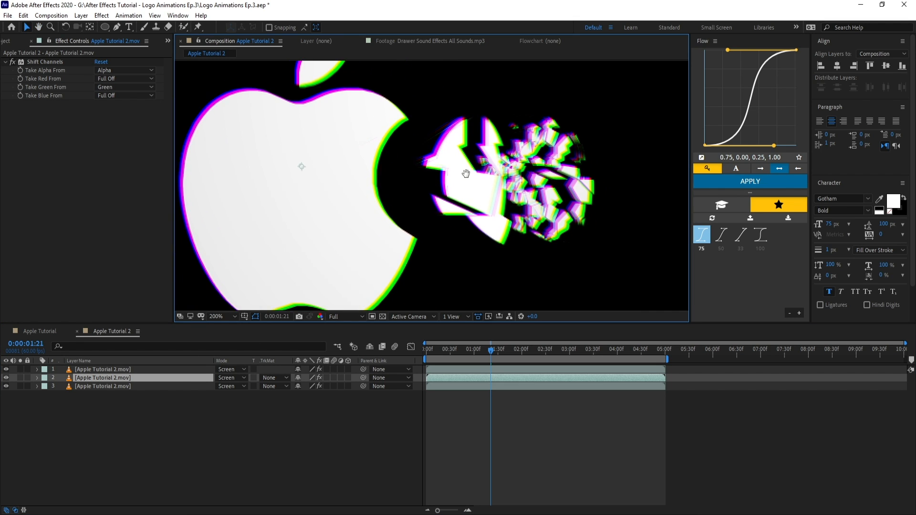
pyautogui.scroll(-2, 381, 165)
# Undo the position offsets of layers 1 and 2.
pyautogui.hotkey('ctrl', 'z')
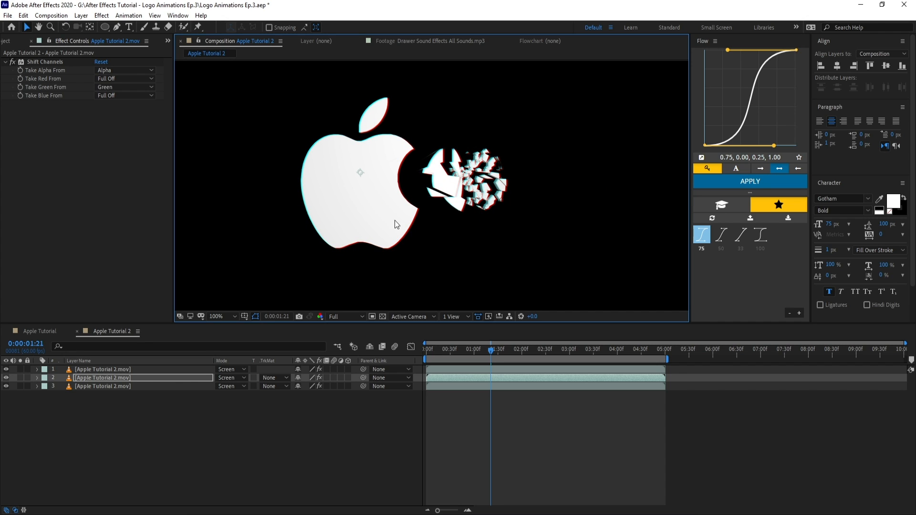
pyautogui.hotkey('ctrl', 'z')
pyautogui.hotkey('ctrl', 'z')
pyautogui.hotkey('ctrl', 'z')
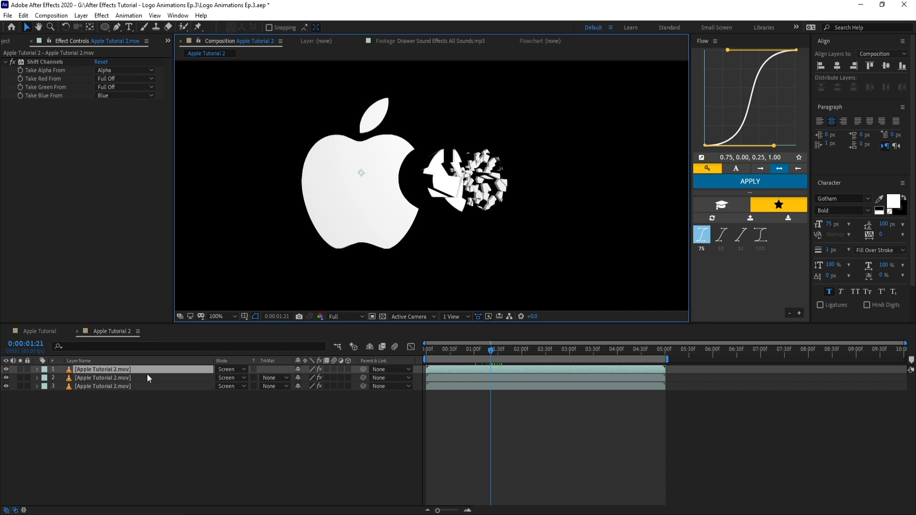
# Rename layer 3 as Red, layer 2 as Green and layer 1 as Blue.
pyautogui.click(136, 387)
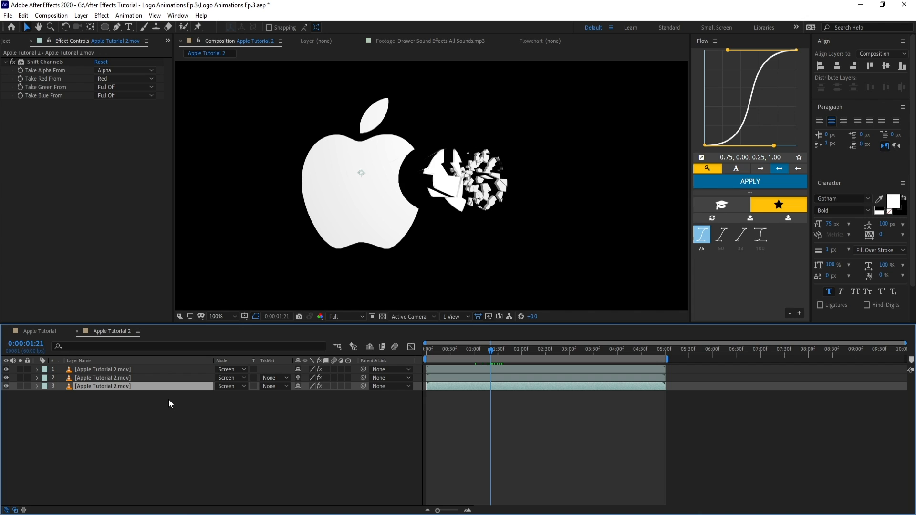
pyautogui.press('Return')
pyautogui.write('Red')
pyautogui.press('Return')
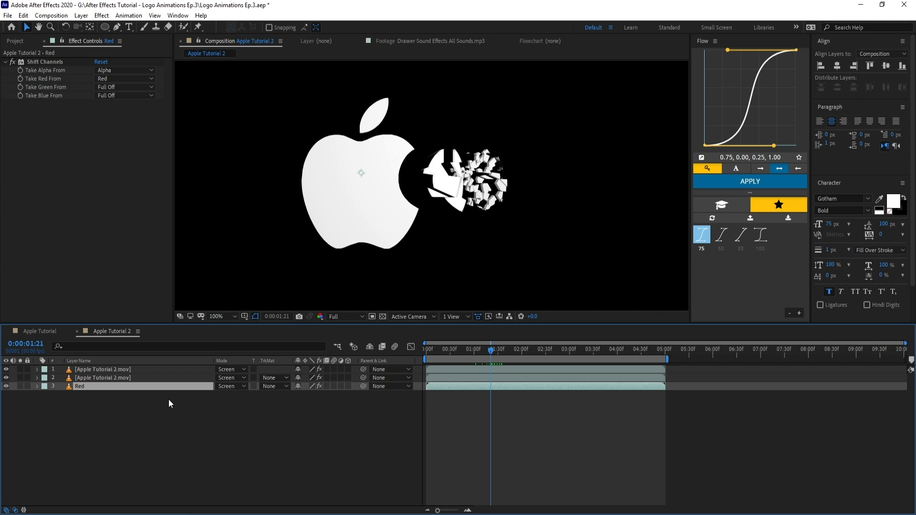
pyautogui.hotkey('ctrl', 'Up')
pyautogui.press('Return')
pyautogui.write('Green')
pyautogui.press('Return')
pyautogui.hotkey('ctrl', 'Up')
pyautogui.press('Return')
pyautogui.write('Blue')
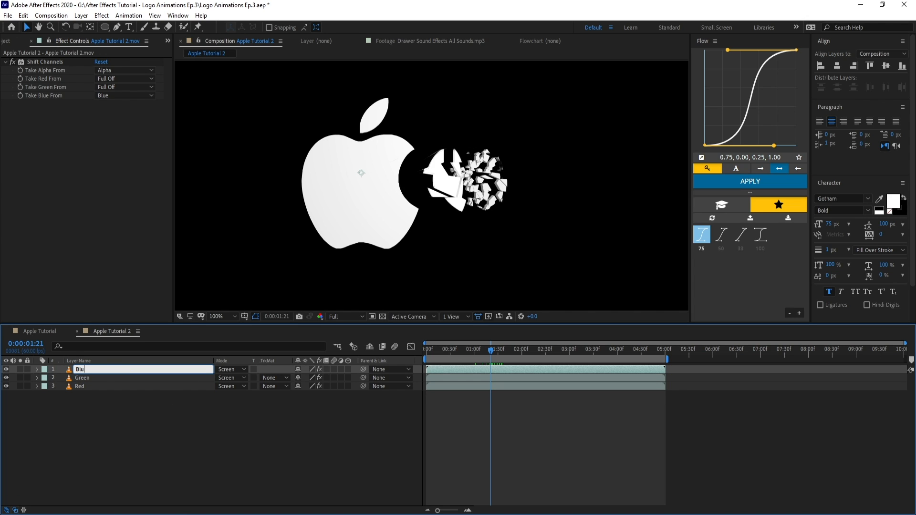
# Nudge the Red layer slightly up and left and the Blue layer slightly down and right to split the colours.
pyautogui.click(189, 386)
pyautogui.press('Return')
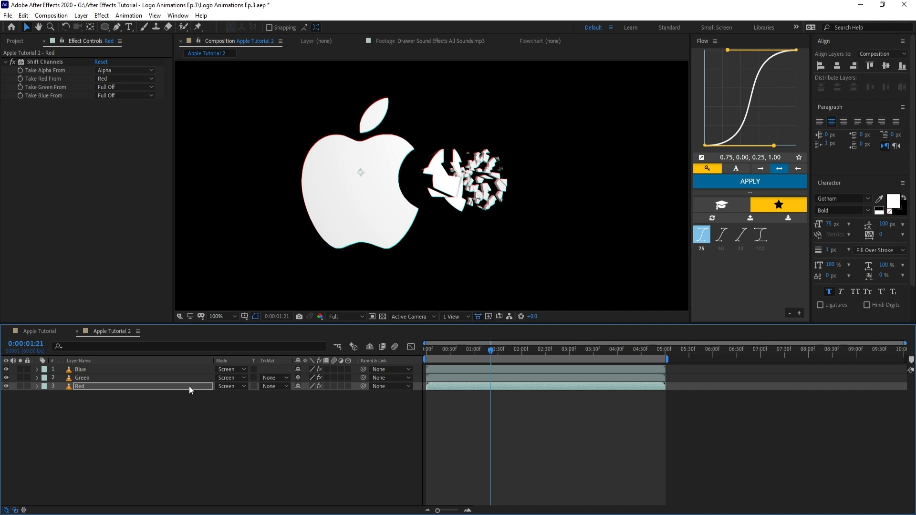
pyautogui.click(125, 369)
pyautogui.press('Return')
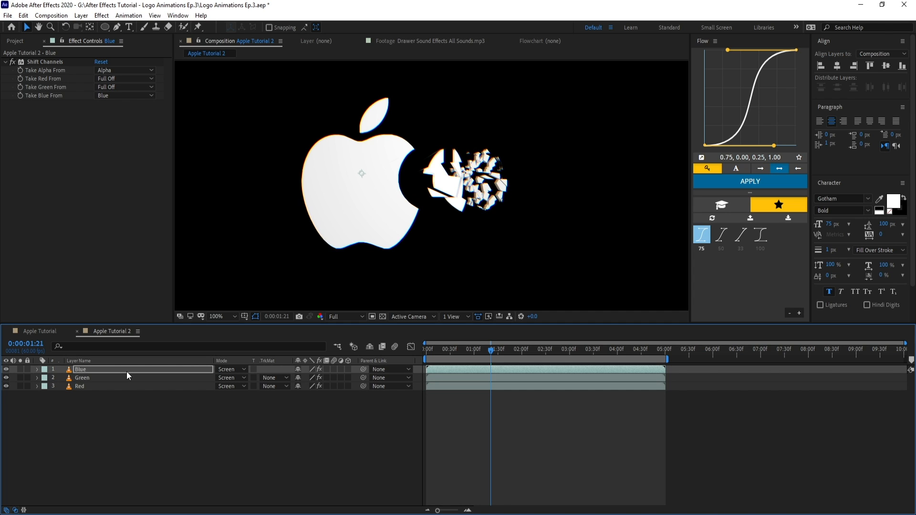
# Apply Fast Box Blur to the Blue layer with 1 iteration and a Blur Radius of 2.0.
pyautogui.click(88, 373)
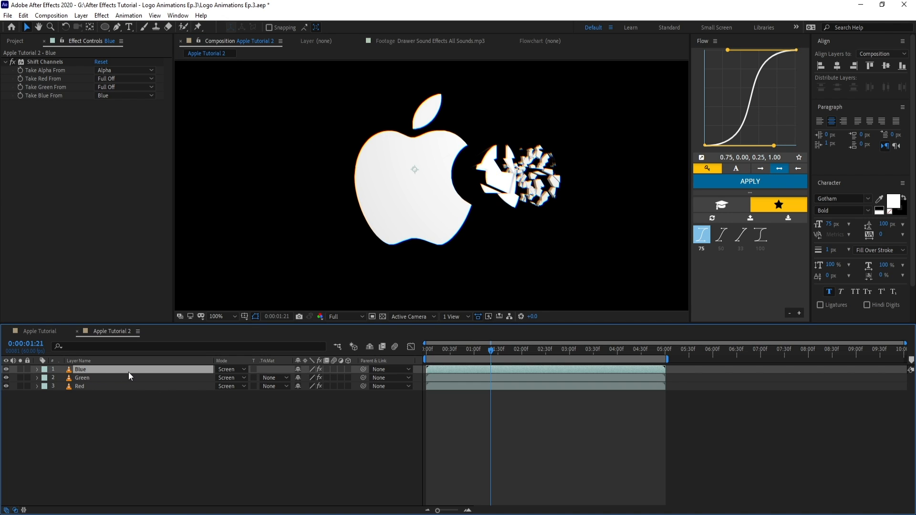
pyautogui.hotkey('ctrl', 'space')
pyautogui.write('Fast')
pyautogui.press('Return')
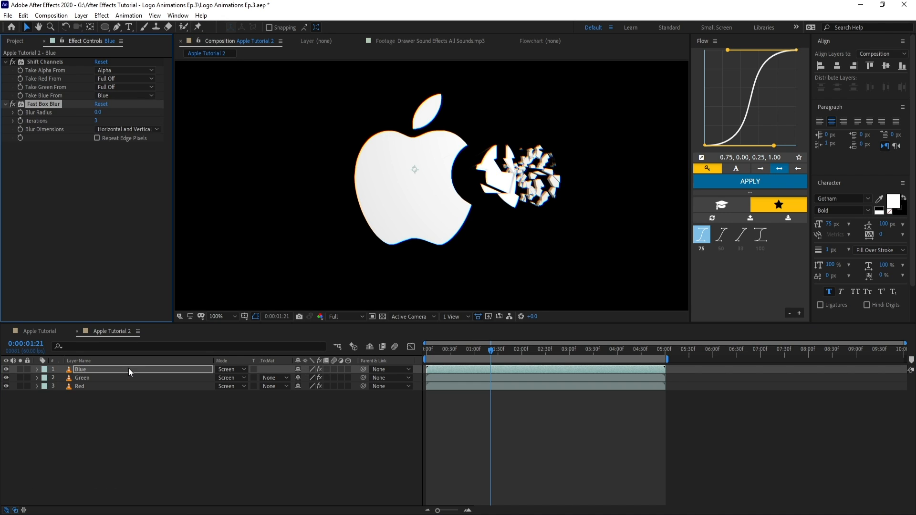
pyautogui.moveTo(96, 122); pyautogui.dragTo(58, 123)
pyautogui.moveTo(121, 116); pyautogui.dragTo(165, 124)
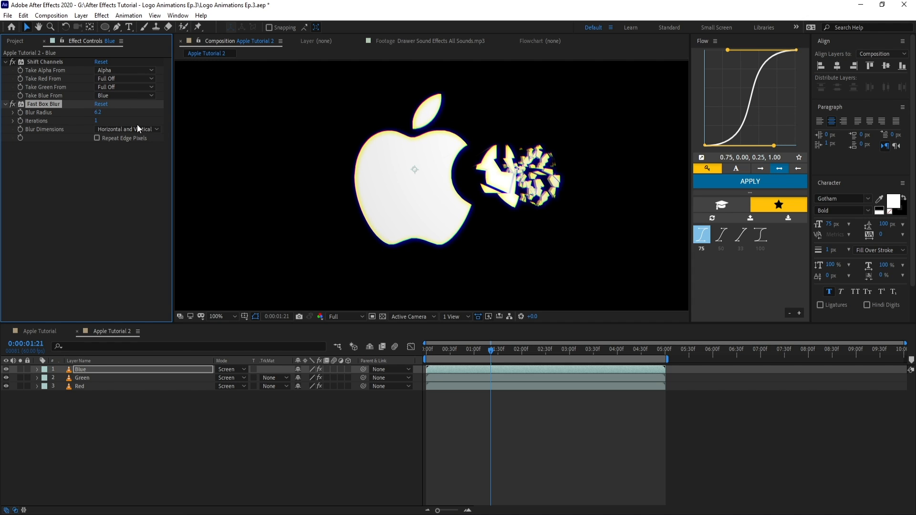
pyautogui.scroll(1, 296, 155)
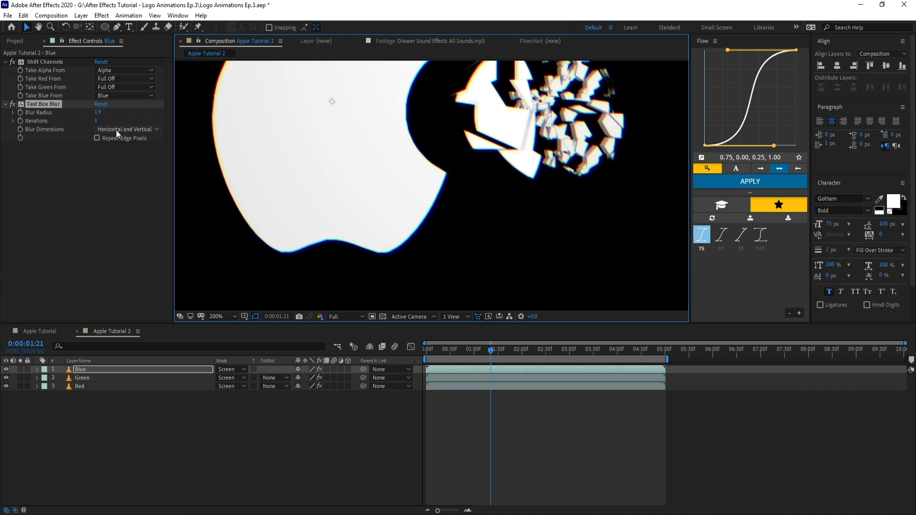
pyautogui.moveTo(102, 116); pyautogui.dragTo(101, 117)
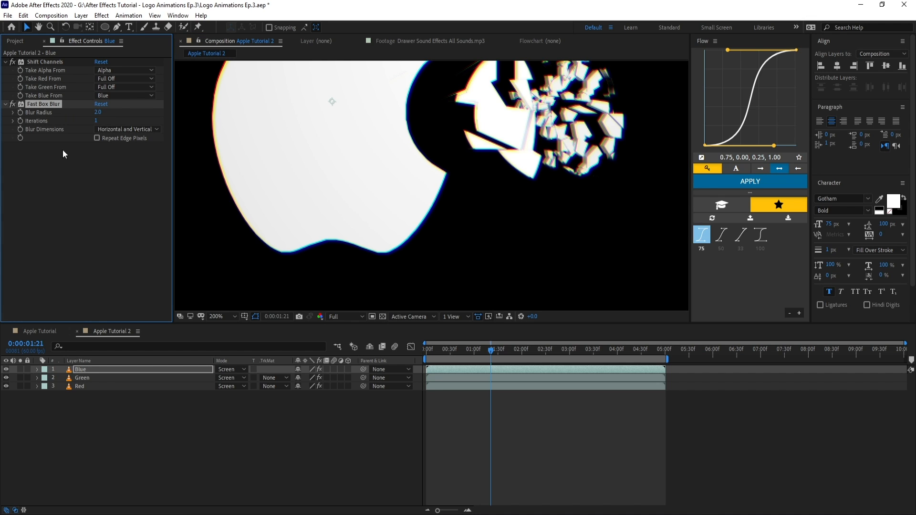
# Copy the Blue layer's Fast Box Blur onto the Red layer.
pyautogui.click(102, 386)
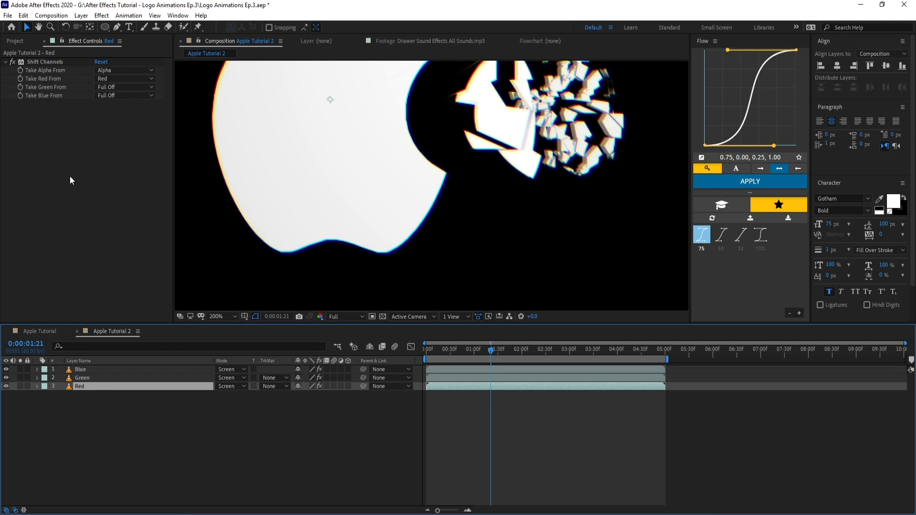
pyautogui.hotkey('ctrl', 'v')
pyautogui.scroll(-1, 353, 263)
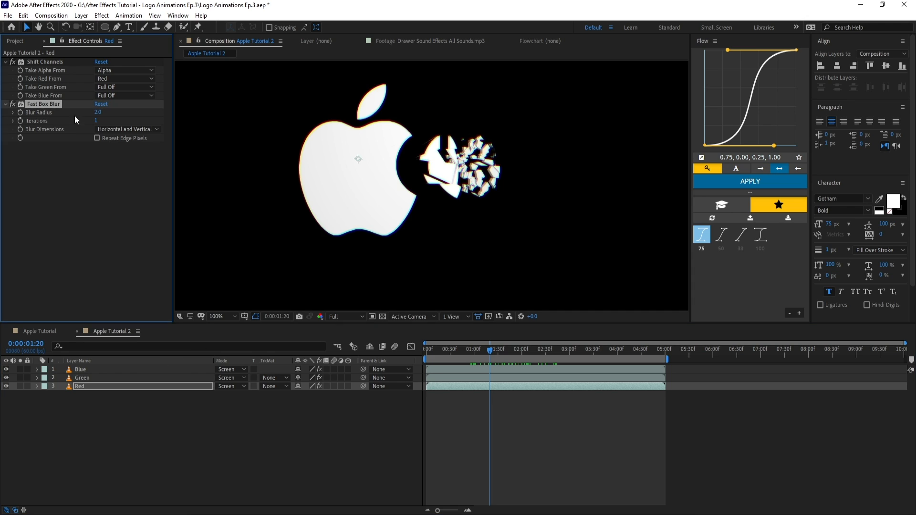
# Duplicate the Red layer's Fast Box Blur with the copy's Blur Dimensions set to Vertical, and set the first blur's radius to 1.0.
pyautogui.hotkey('ctrl', 'd')
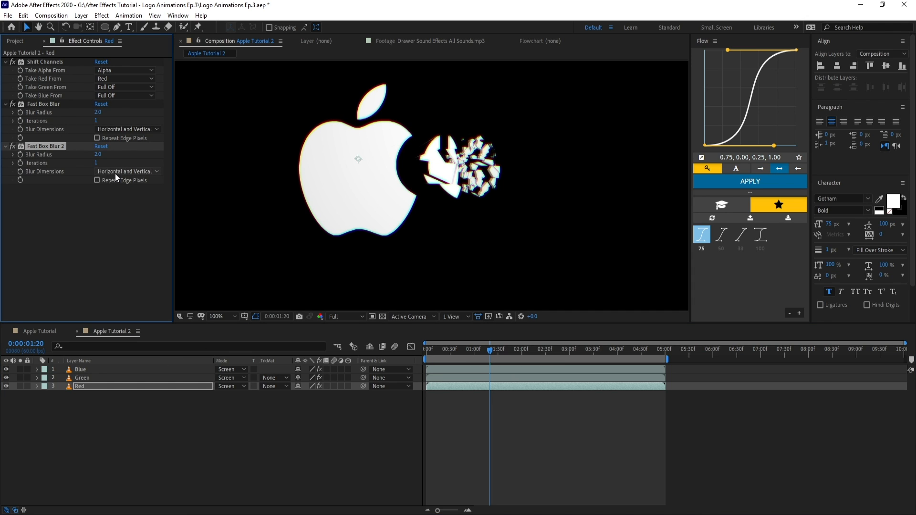
pyautogui.click(115, 172)
pyautogui.click(129, 208)
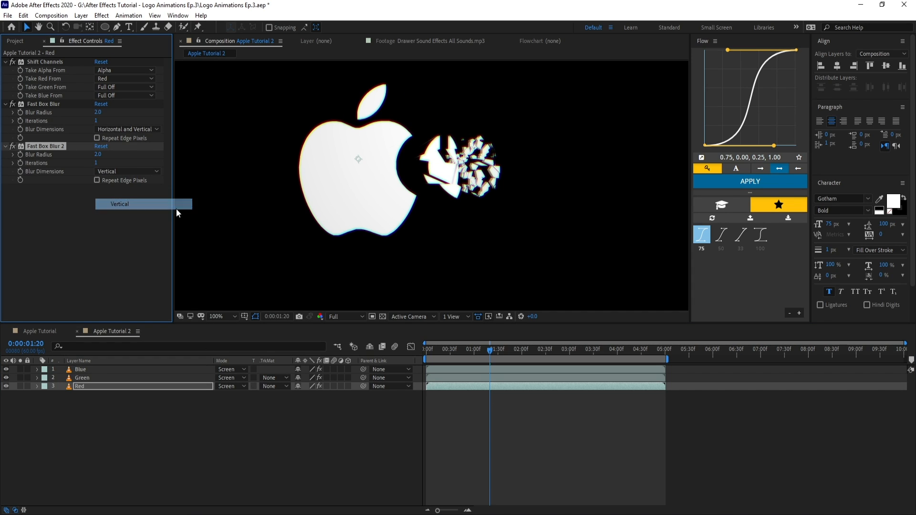
pyautogui.scroll(1, 381, 193)
pyautogui.moveTo(98, 154); pyautogui.dragTo(103, 155)
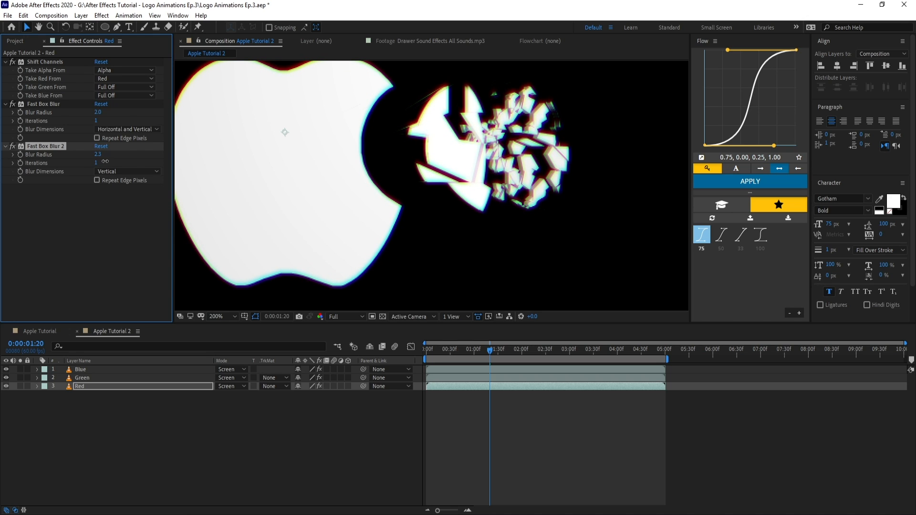
pyautogui.click(98, 113)
pyautogui.write('1')
pyautogui.click(110, 215)
pyautogui.click(97, 155)
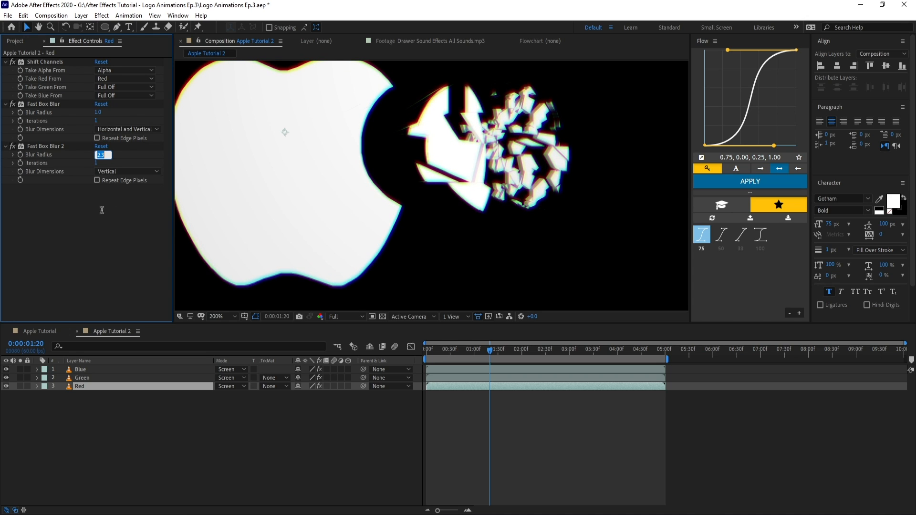
pyautogui.press('Return')
# Set the Blue layer's Fast Box Blur radius to 1.0 and add a duplicate blur set to Vertical with radius 2.0.
pyautogui.click(81, 369)
pyautogui.click(98, 112)
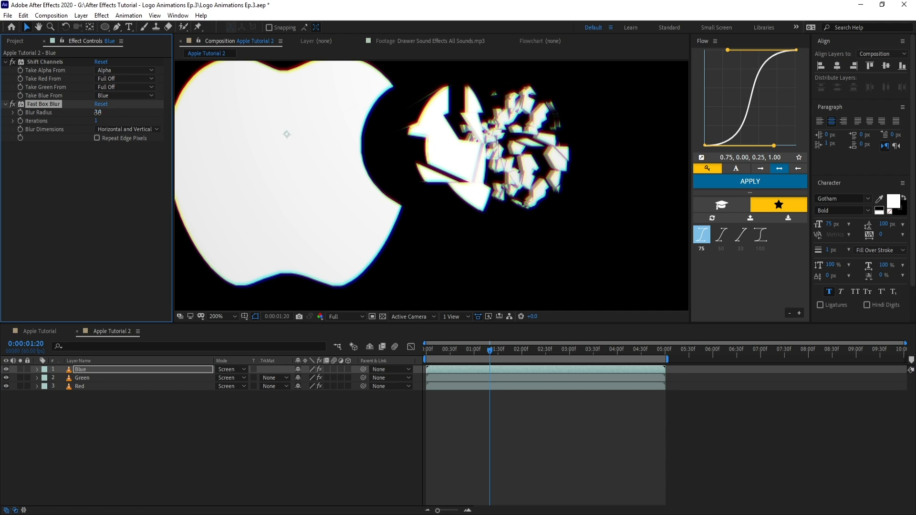
pyautogui.write('1')
pyautogui.click(46, 104)
pyautogui.hotkey('ctrl', 'd')
pyautogui.click(115, 171)
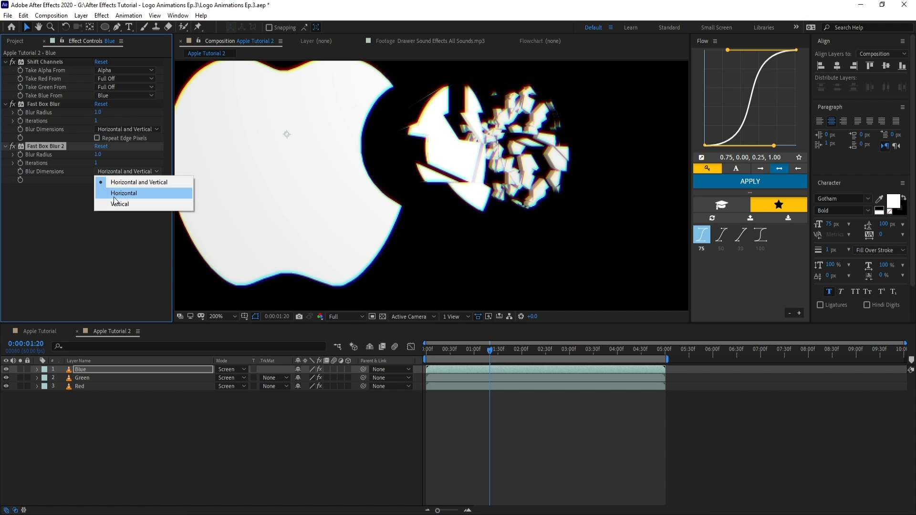
pyautogui.click(120, 205)
pyautogui.click(97, 154)
pyautogui.write('2')
pyautogui.click(113, 220)
# Apply the Optics Compensation effect to the Blue layer while viewing the frame at 0:00:02:17.
pyautogui.scroll(-1, 447, 180)
pyautogui.moveTo(413, 181); pyautogui.dragTo(473, 264)
pyautogui.scroll(1, 419, 154)
pyautogui.scroll(-1, 449, 182)
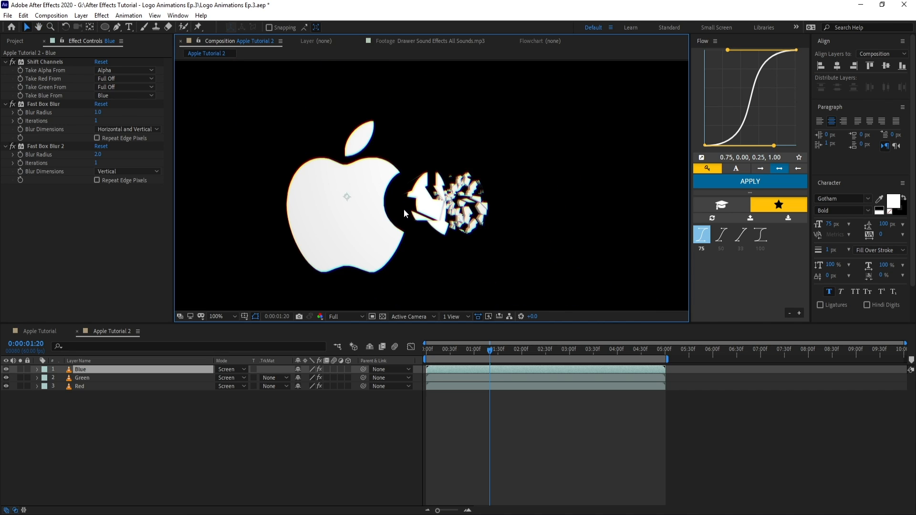
pyautogui.click(84, 377)
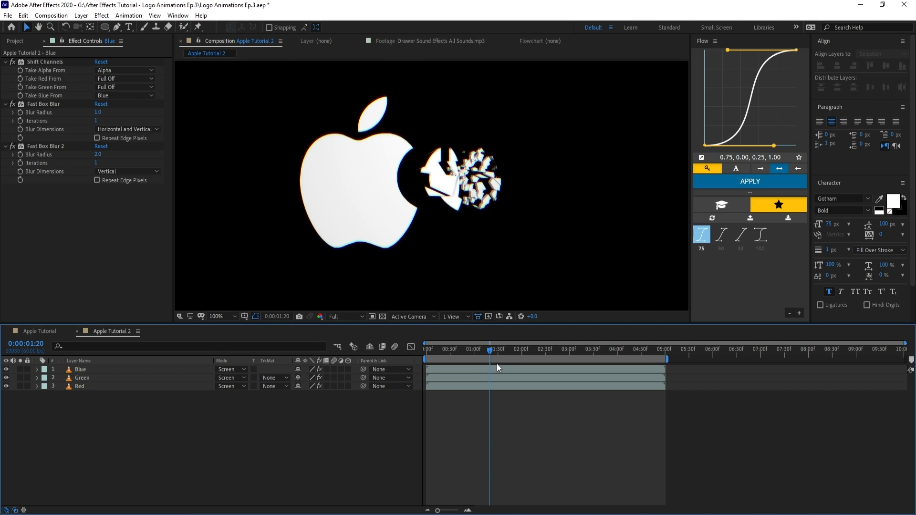
pyautogui.moveTo(491, 352); pyautogui.dragTo(535, 356)
pyautogui.click(98, 370)
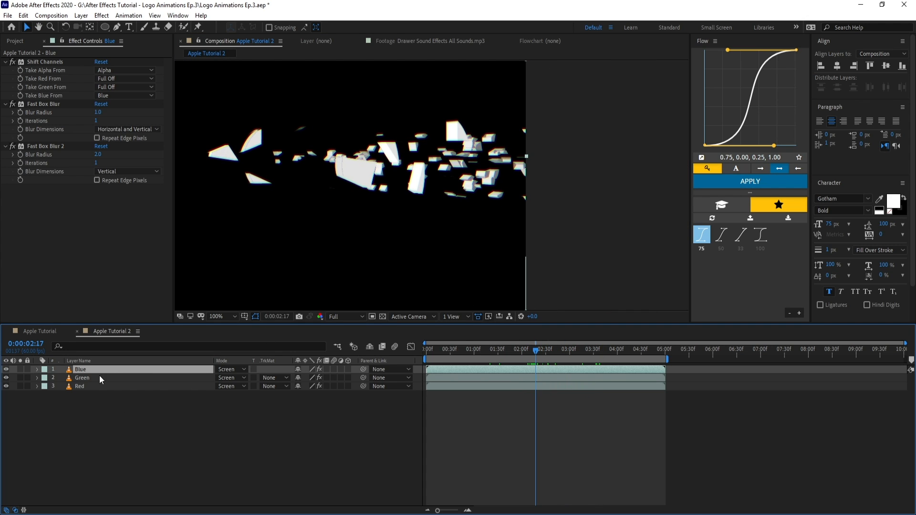
pyautogui.hotkey('ctrl', 'space')
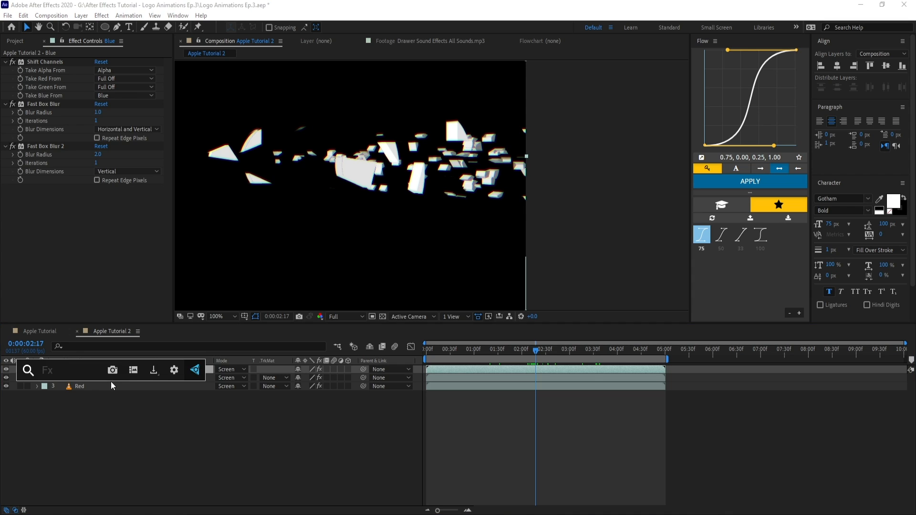
pyautogui.write('optic')
pyautogui.press('Down')
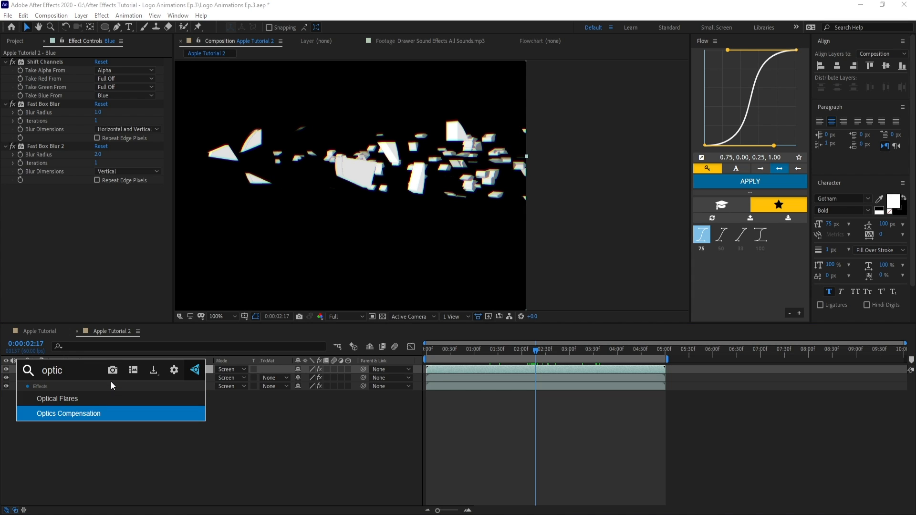
pyautogui.press('Return')
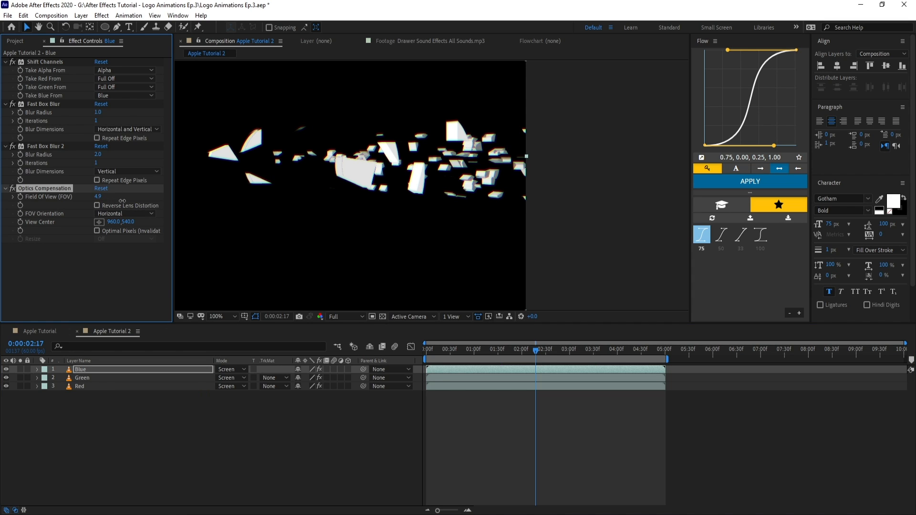
# Enable Reverse Lens Distortion in the Blue layer's Optics Compensation and set its Field Of View to 9.9.
pyautogui.moveTo(122, 201); pyautogui.dragTo(162, 203)
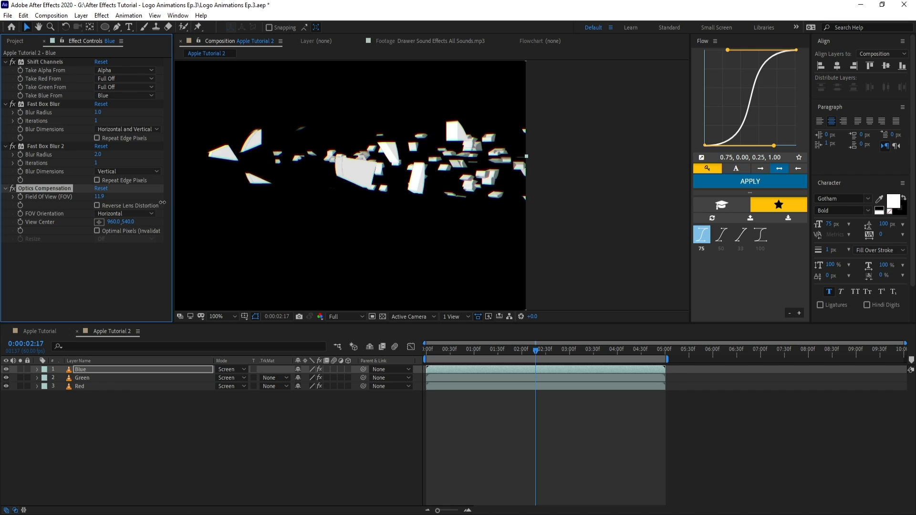
pyautogui.click(97, 206)
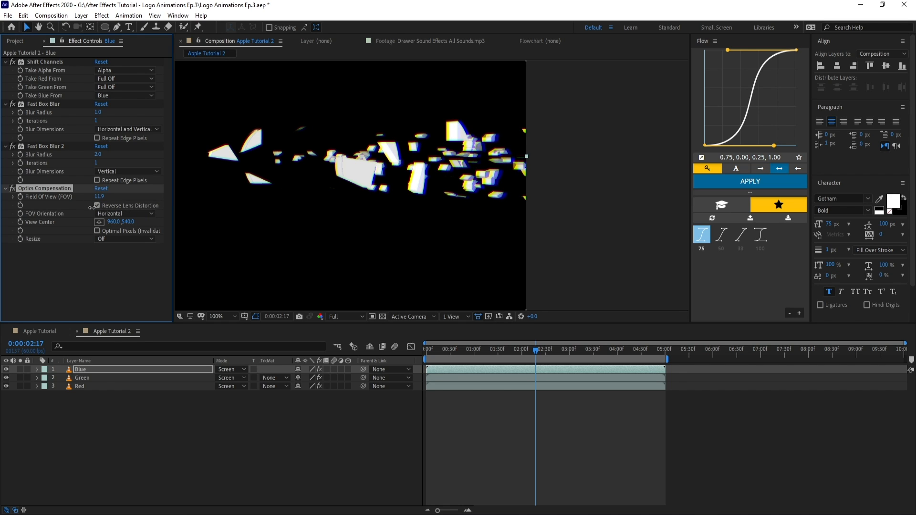
pyautogui.moveTo(100, 196); pyautogui.dragTo(838, 196)
pyautogui.hotkey('ctrl', 'z')
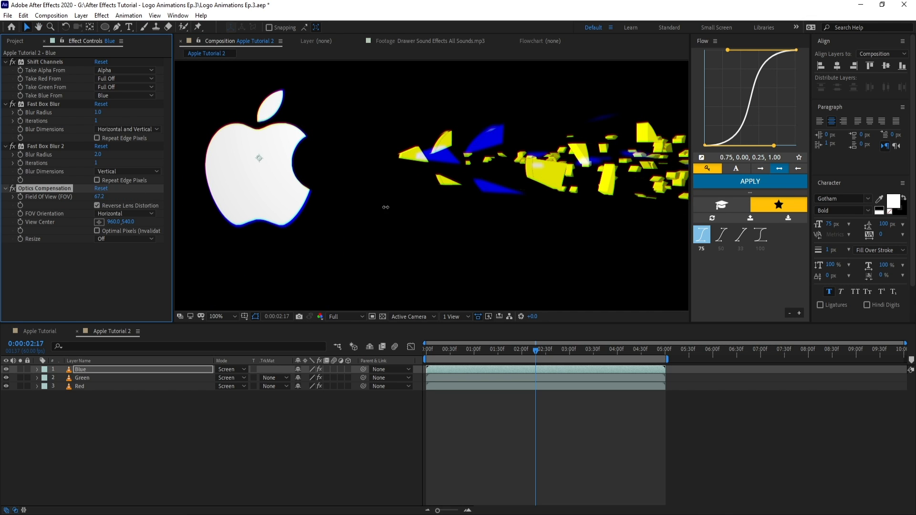
pyautogui.hotkey('ctrl', 'z')
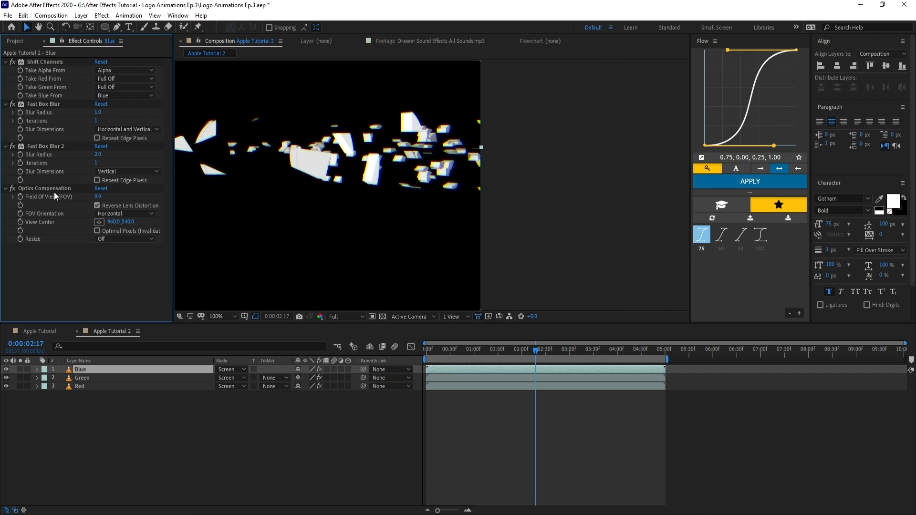
# Paste the Optics Compensation effect onto the Red layer and set its Field Of View to 5.0.
pyautogui.click(80, 386)
pyautogui.hotkey('ctrl', 'v')
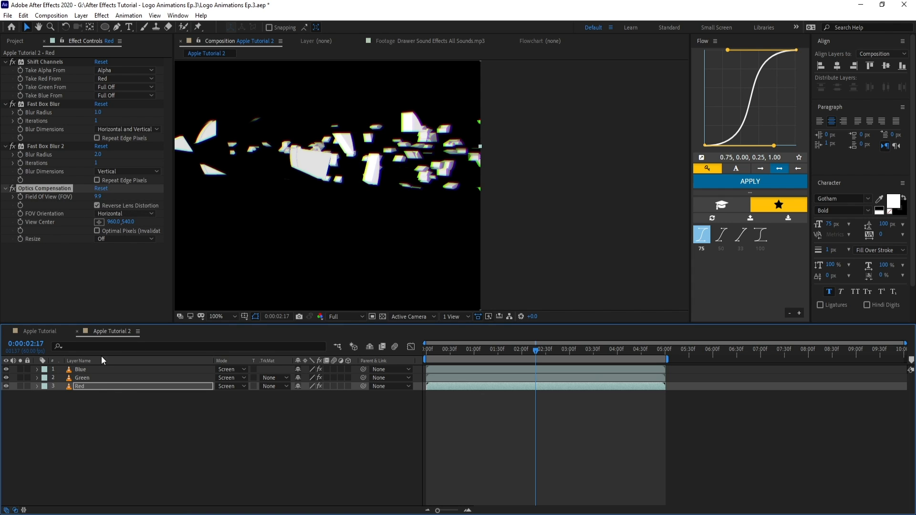
pyautogui.click(98, 205)
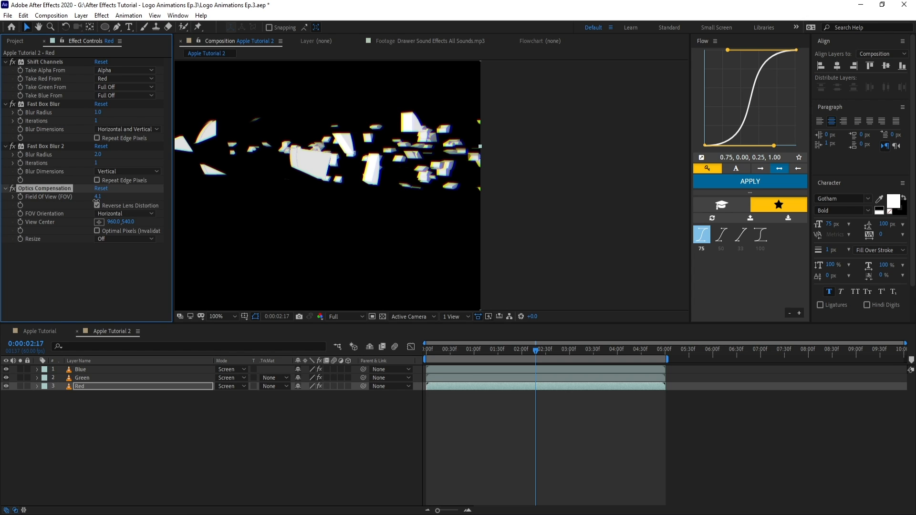
# Copy the Red layer's two Fast Box Blurs and Optics Compensation onto the Green layer.
pyautogui.click(82, 378)
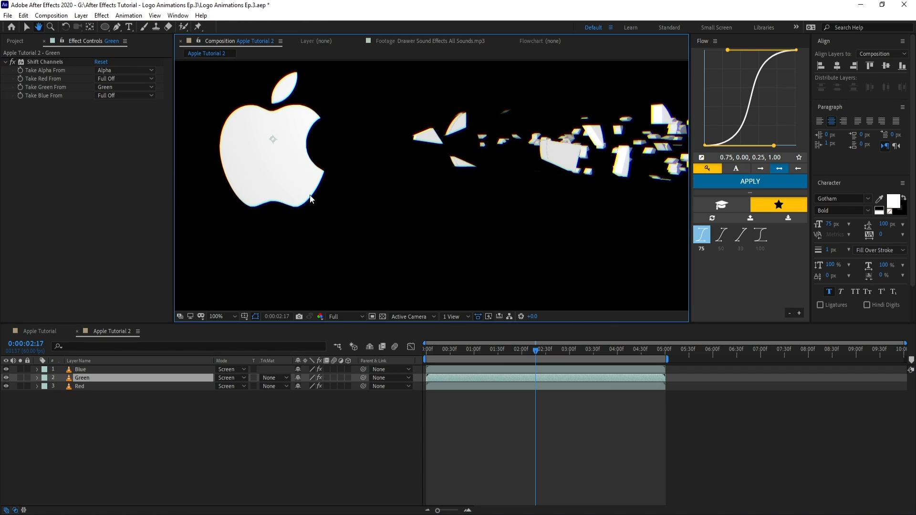
pyautogui.click(77, 385)
pyautogui.click(37, 104)
pyautogui.keyDown('shift'); pyautogui.click(43, 189); pyautogui.keyUp('shift')
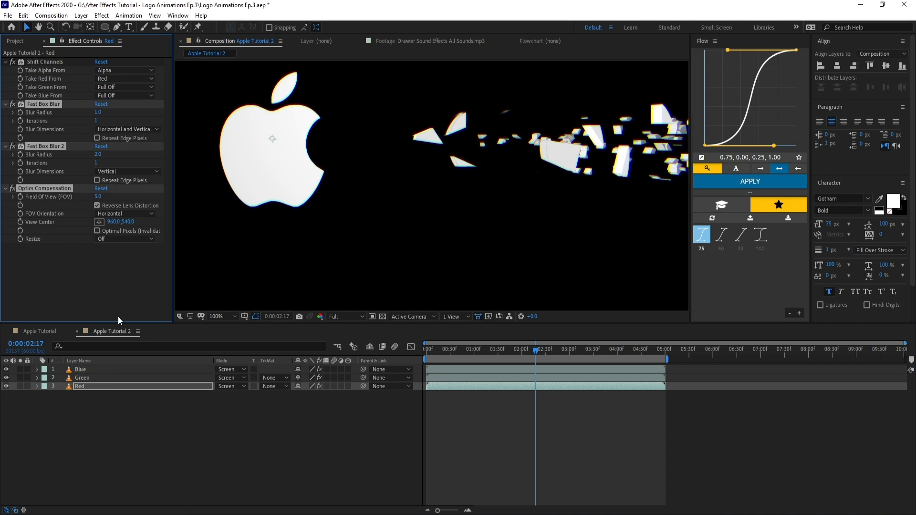
pyautogui.hotkey('ctrl', 'c')
pyautogui.click(90, 378)
pyautogui.hotkey('ctrl', 'v')
pyautogui.click(357, 248)
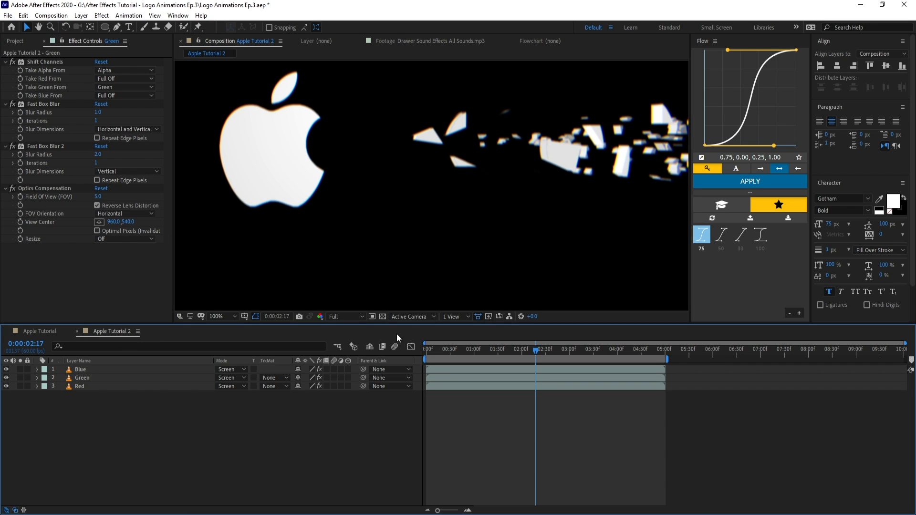
# Examine the colour fringing along the logo's edges and undo the effects pasted onto the Green layer.
pyautogui.moveTo(482, 257); pyautogui.dragTo(307, 258)
pyautogui.moveTo(342, 185); pyautogui.dragTo(571, 201)
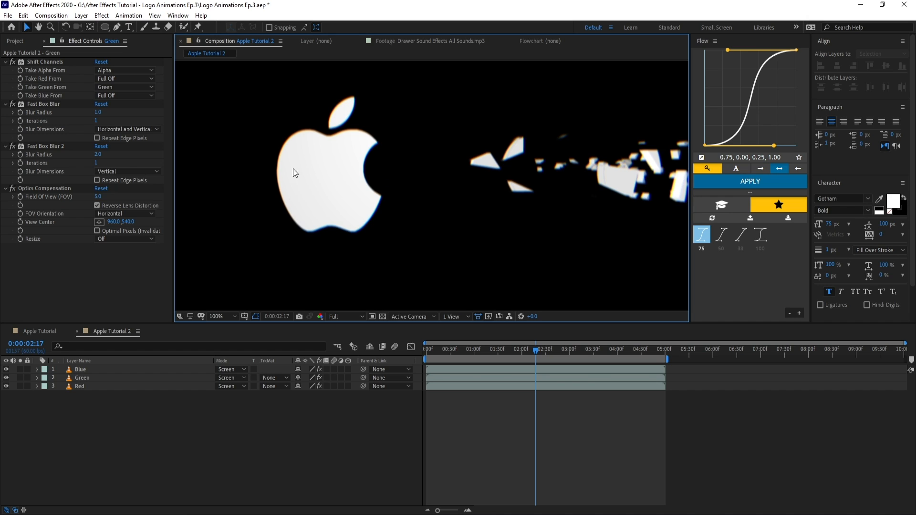
pyautogui.moveTo(544, 236); pyautogui.dragTo(494, 234)
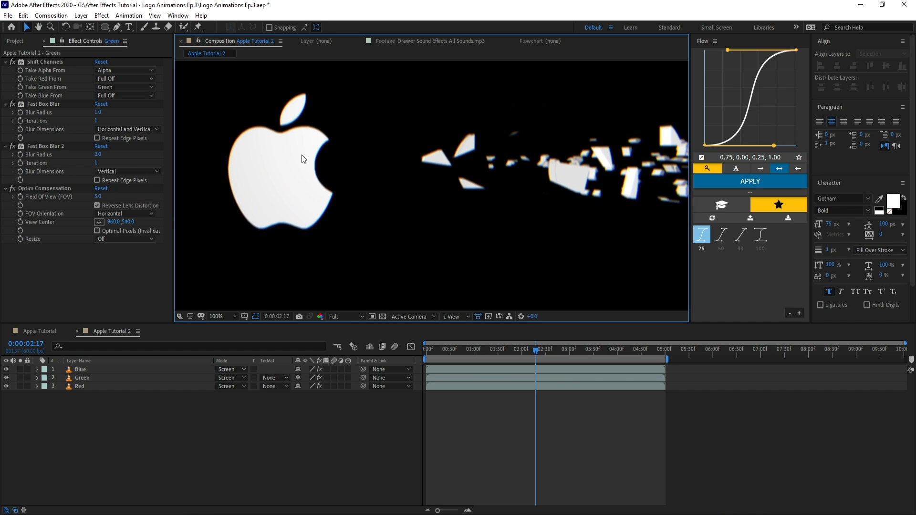
pyautogui.moveTo(330, 168); pyautogui.dragTo(442, 195)
pyautogui.scroll(1, 380, 191)
pyautogui.moveTo(373, 145); pyautogui.dragTo(394, 167)
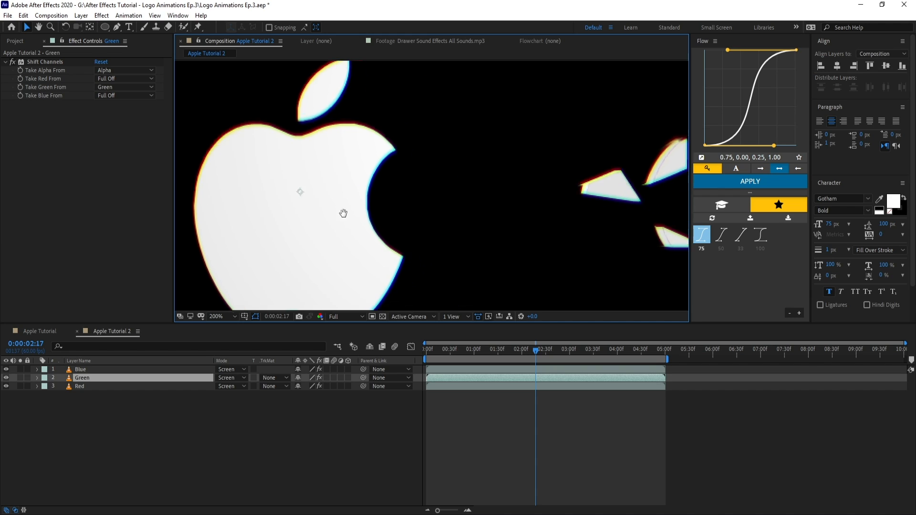
pyautogui.scroll(-4, 343, 211)
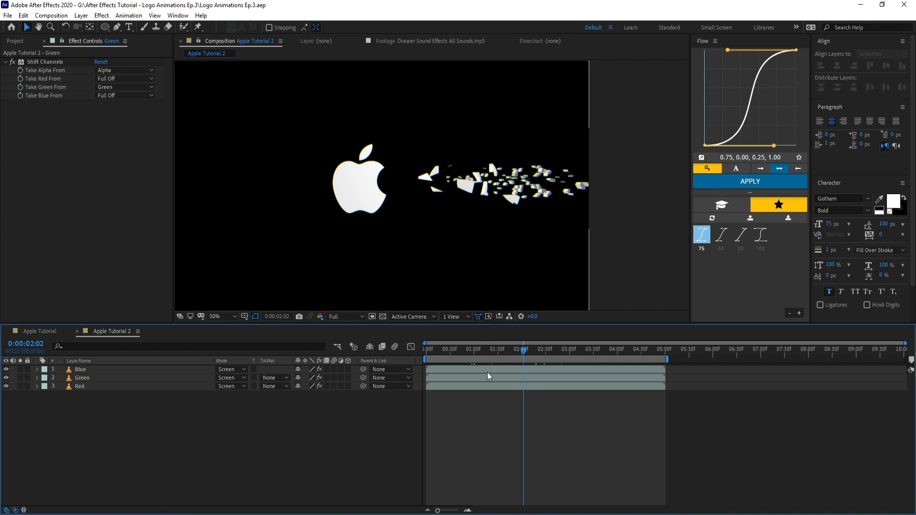
# Set Position keyframes on the Blue, Green and Red layers at 0:00:01:00, where the logo's bite separates.
pyautogui.click(475, 352)
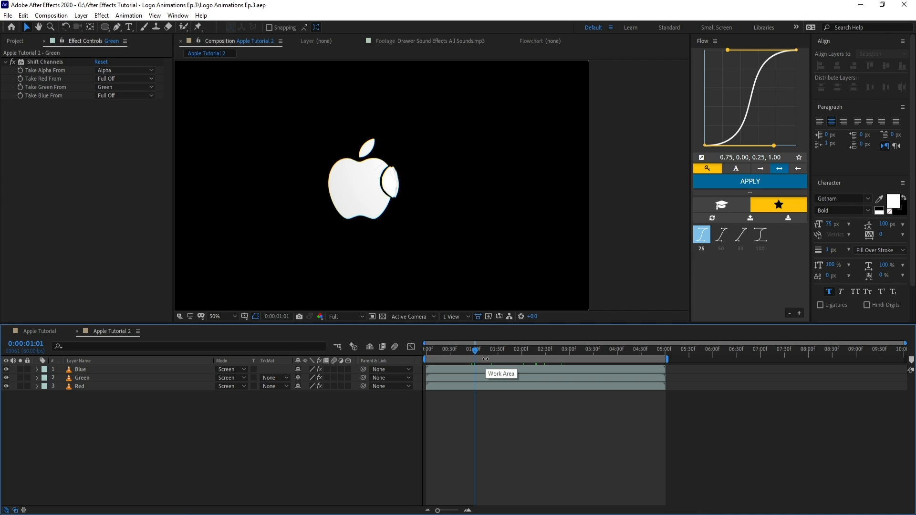
pyautogui.press('pageup')
pyautogui.press('pageup')
pyautogui.press('pagedown')
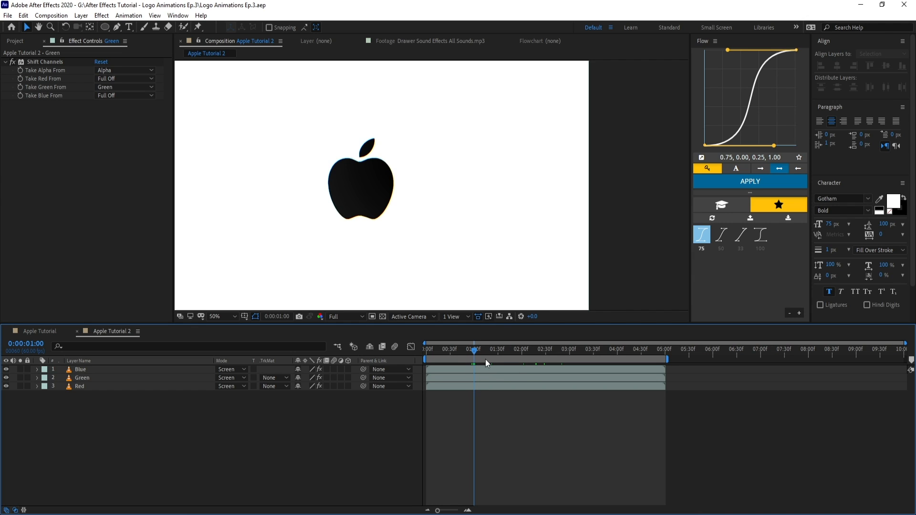
pyautogui.click(133, 370)
pyautogui.hotkey('ctrl', 'a')
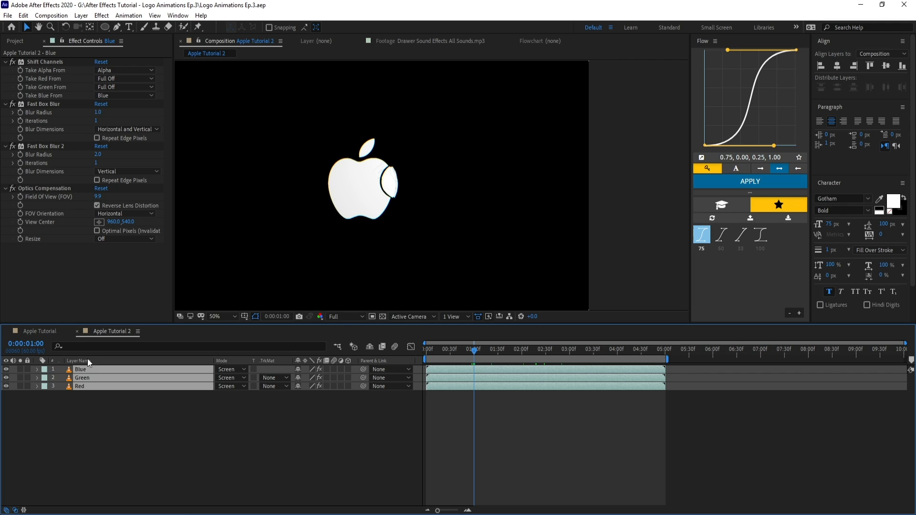
pyautogui.press('p')
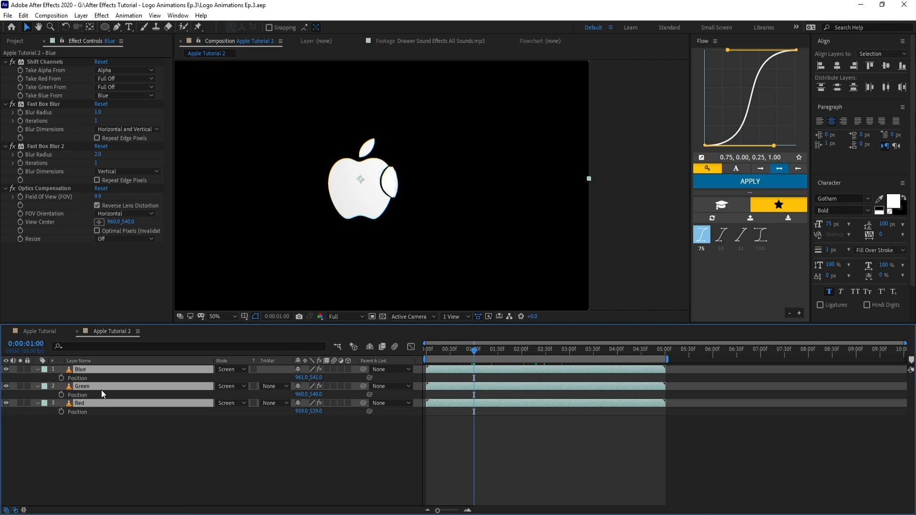
pyautogui.click(62, 377)
pyautogui.click(62, 422)
pyautogui.press('=')
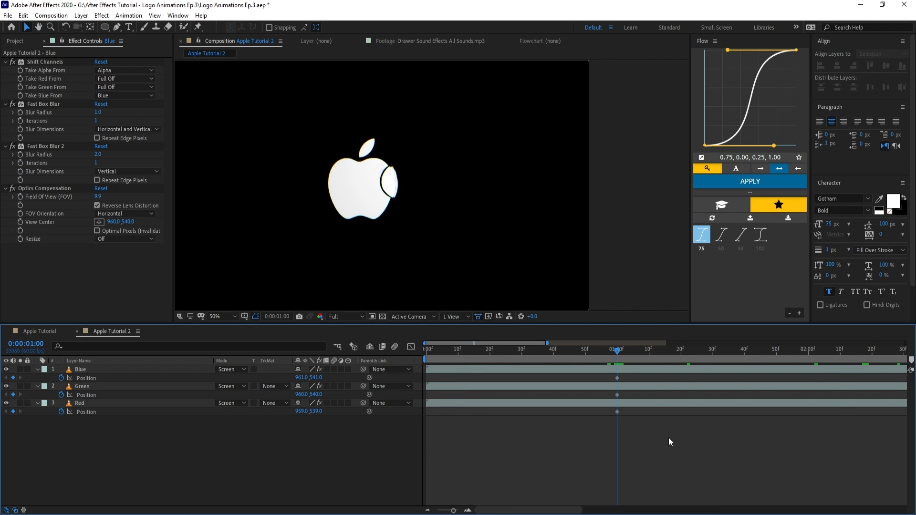
# Nudge all three layers up and to the right at 0:00:01:04 to add a second set of Position keyframes.
pyautogui.press('pagedown')
pyautogui.press('pagedown')
pyautogui.press('pagedown')
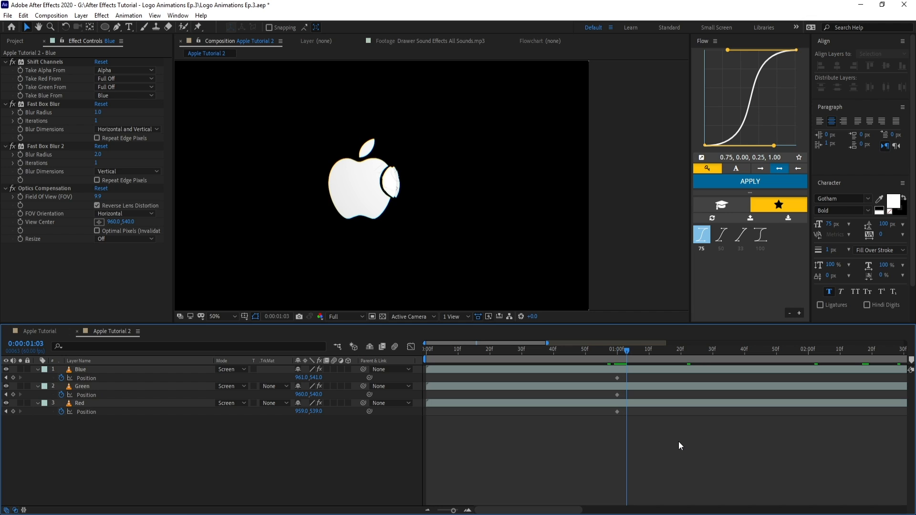
pyautogui.press('pagedown')
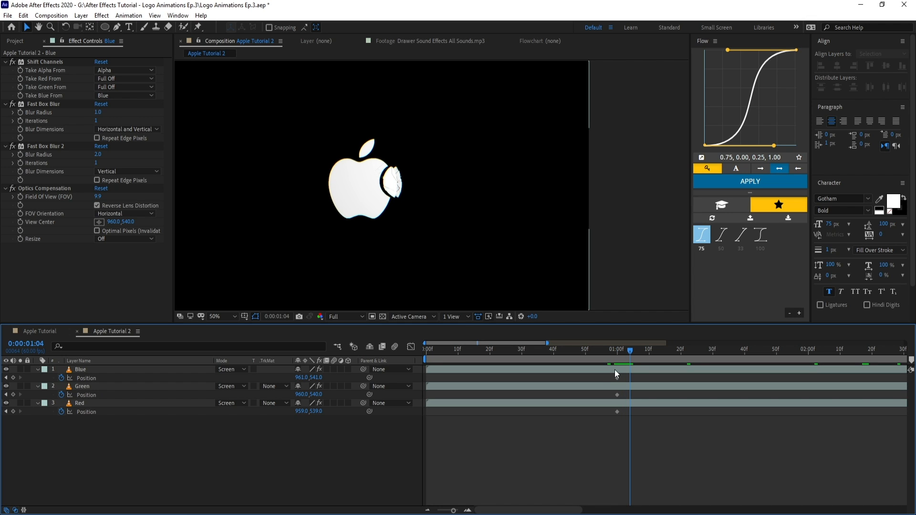
pyautogui.click(614, 369)
pyautogui.keyDown('shift'); pyautogui.click(605, 403); pyautogui.keyUp('shift')
pyautogui.press('Right')
pyautogui.press('Right')
pyautogui.press('Right')
pyautogui.press('Right')
pyautogui.press('Right')
pyautogui.press('Right')
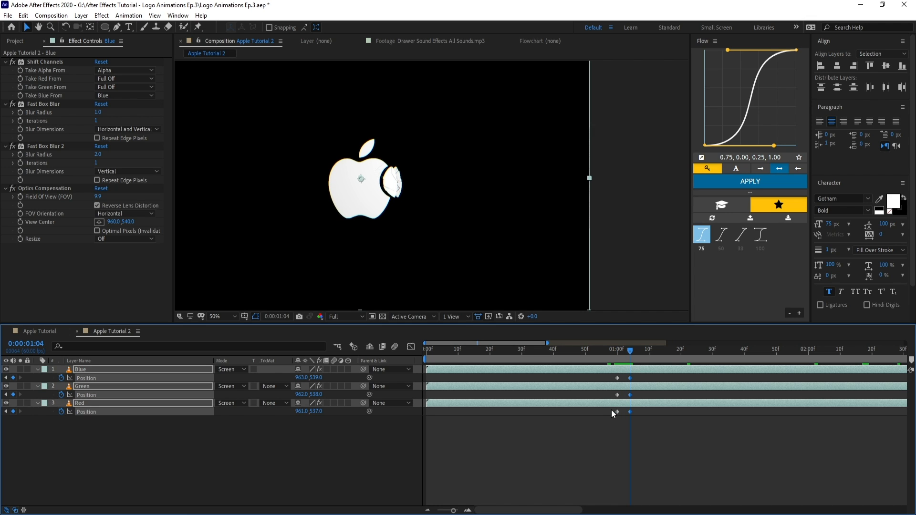
pyautogui.press('Up')
pyautogui.press('Up')
pyautogui.press('Up')
pyautogui.press('Up')
pyautogui.press('Up')
pyautogui.press('Up')
# Continue the shake with further Position keyframes on all three layers, centring them at 960, 540 at 0:00:01:51.
pyautogui.click(655, 381)
pyautogui.press('pagedown')
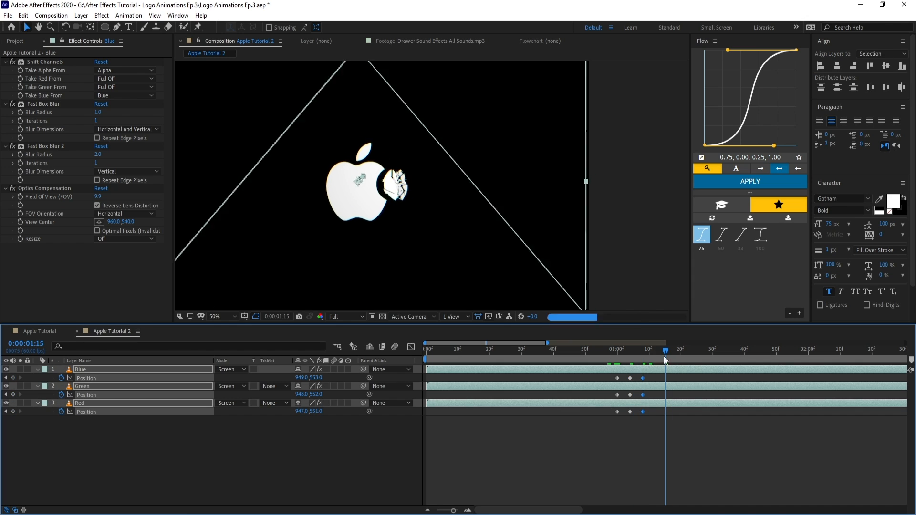
pyautogui.moveTo(700, 351); pyautogui.dragTo(780, 356)
pyautogui.hotkey('ctrl', 'Home')
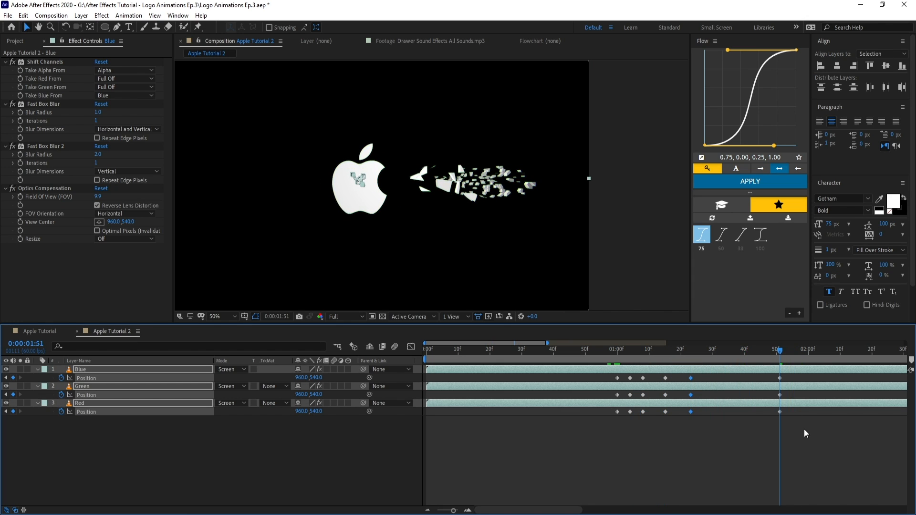
pyautogui.click(796, 424)
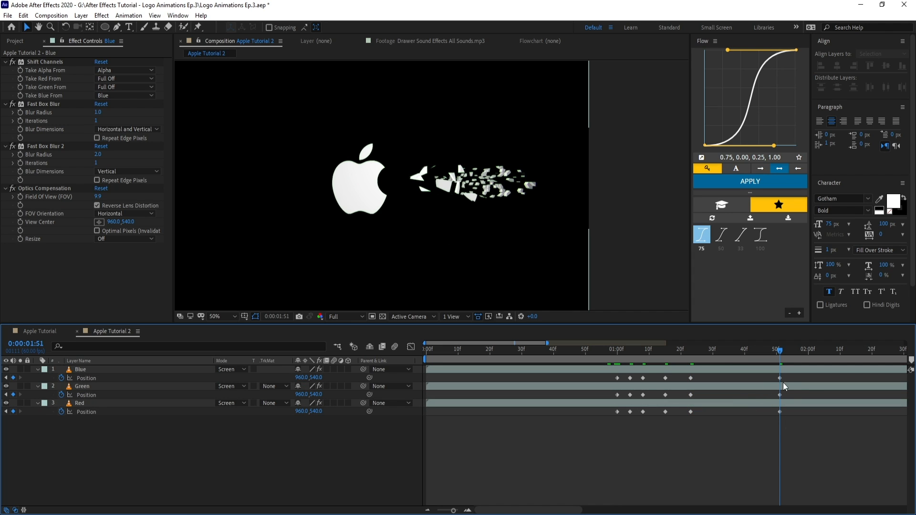
# Apply Easy Ease to all Position keyframes and set the last keyframes' incoming velocity influence to 100%.
pyautogui.moveTo(791, 376); pyautogui.dragTo(563, 432)
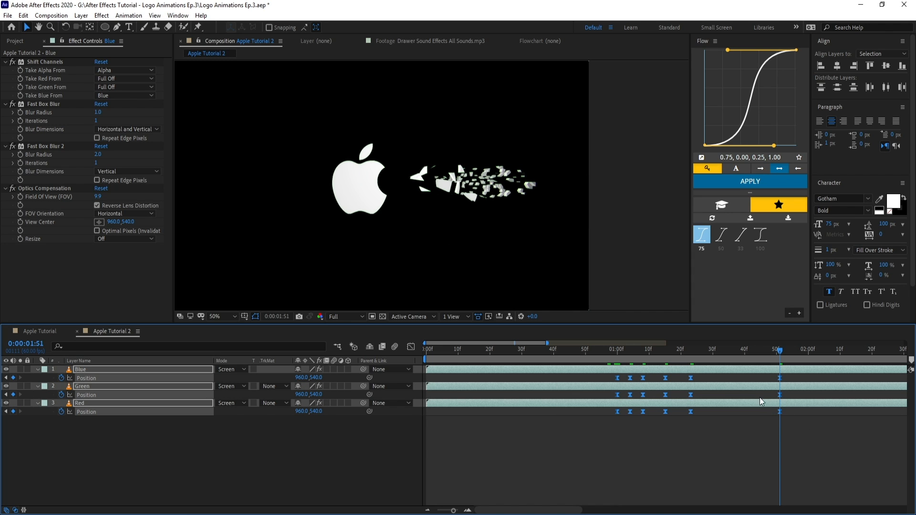
pyautogui.rightClick(779, 378)
pyautogui.click(819, 491)
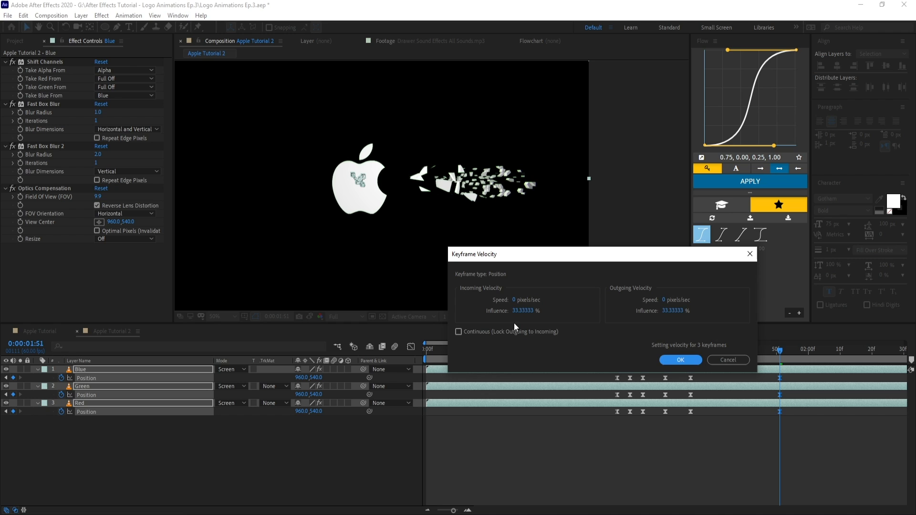
pyautogui.click(528, 311)
pyautogui.write('100')
pyautogui.press('Return')
pyautogui.click(804, 461)
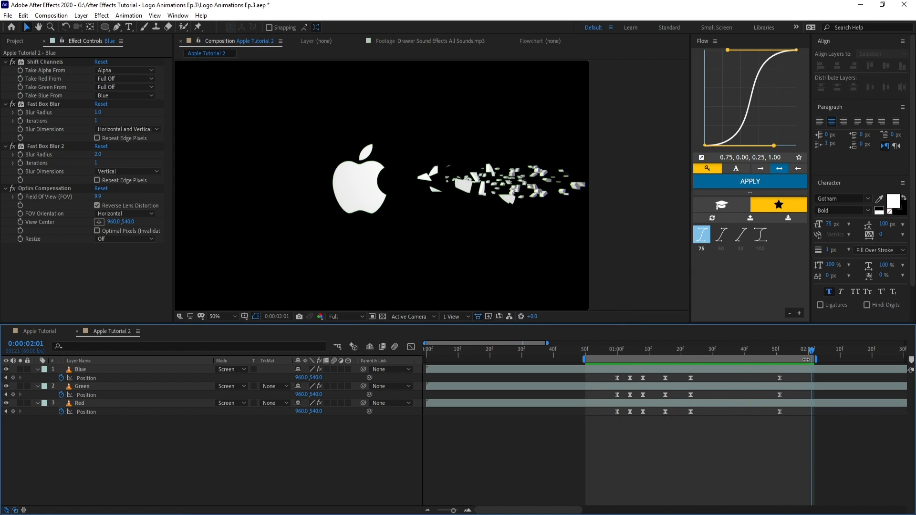
# Compress the shake's Position keyframes into the range from 0:00:01:00 to about 0:00:01:21 and preview the animation.
pyautogui.click(617, 356)
pyautogui.moveTo(602, 435); pyautogui.dragTo(797, 374)
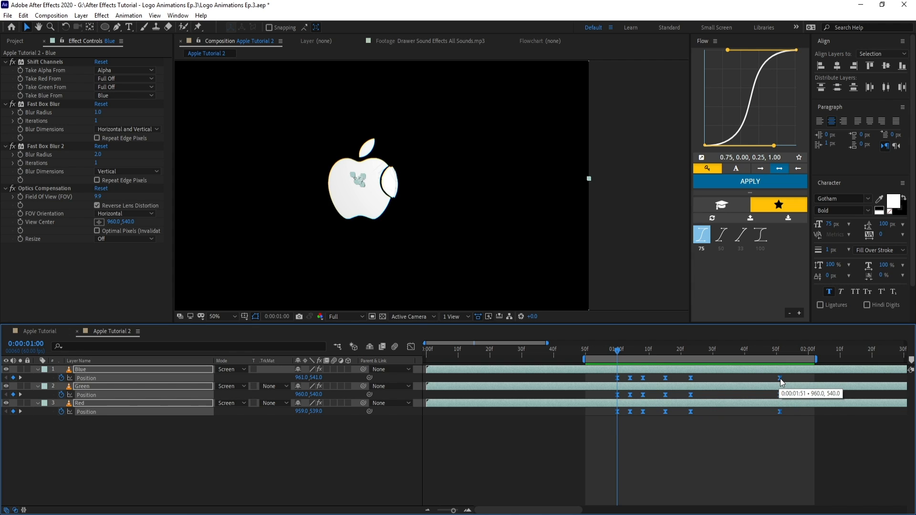
pyautogui.moveTo(780, 380); pyautogui.dragTo(689, 416)
pyautogui.moveTo(695, 379); pyautogui.dragTo(685, 383)
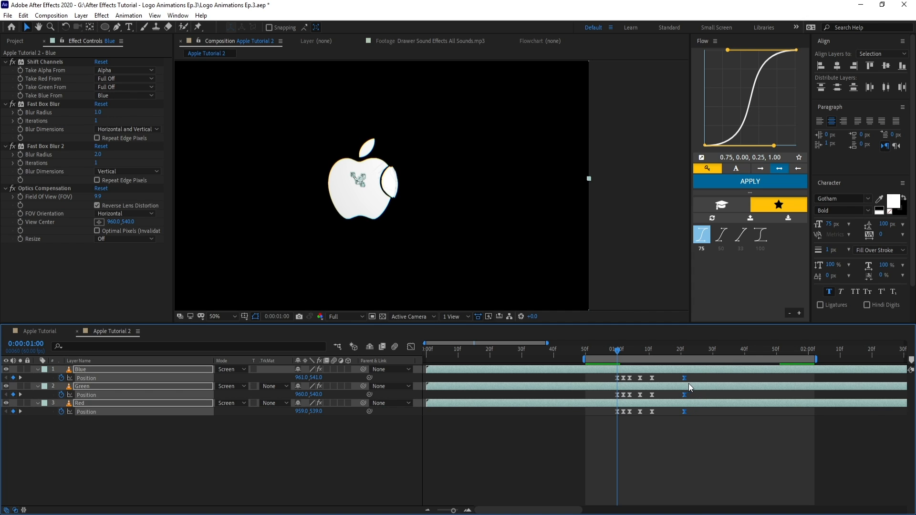
pyautogui.press('space')
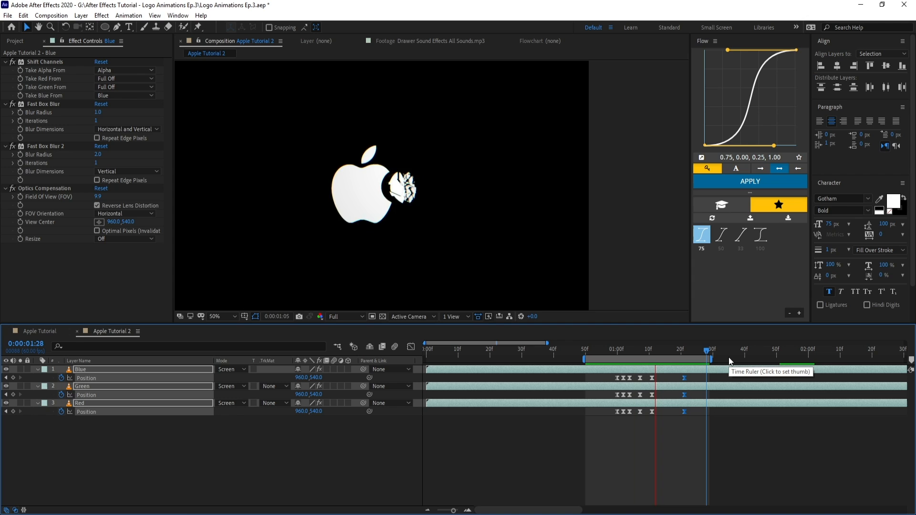
# Nudge the Blue layer down and left to 965, 537 at the 0:00:01:02 Position keyframe.
pyautogui.scroll(1, 623, 369)
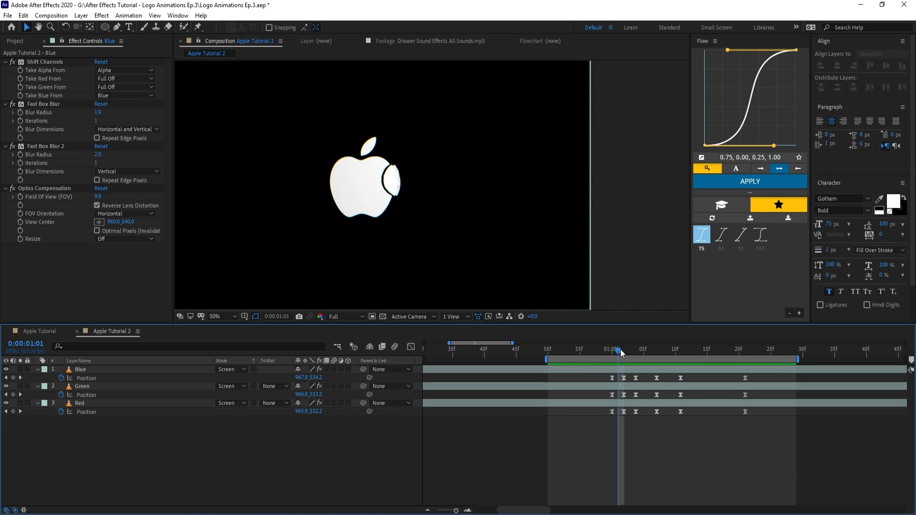
pyautogui.moveTo(620, 349); pyautogui.dragTo(624, 350)
pyautogui.click(135, 371)
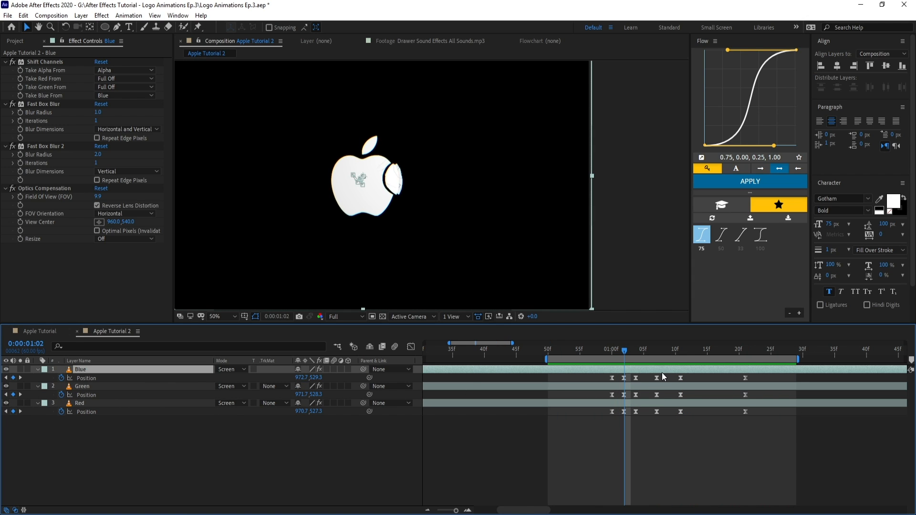
pyautogui.press('Down')
pyautogui.press('Down')
pyautogui.press('Down')
pyautogui.press('Left')
pyautogui.press('Left')
pyautogui.press('Left')
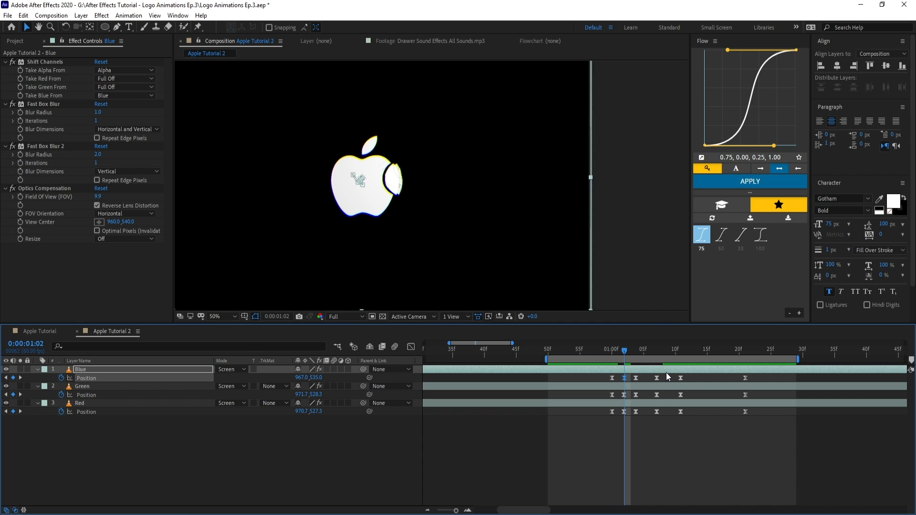
pyautogui.press('Down')
pyautogui.press('Left')
pyautogui.scroll(1, 411, 209)
pyautogui.moveTo(411, 209); pyautogui.dragTo(538, 235)
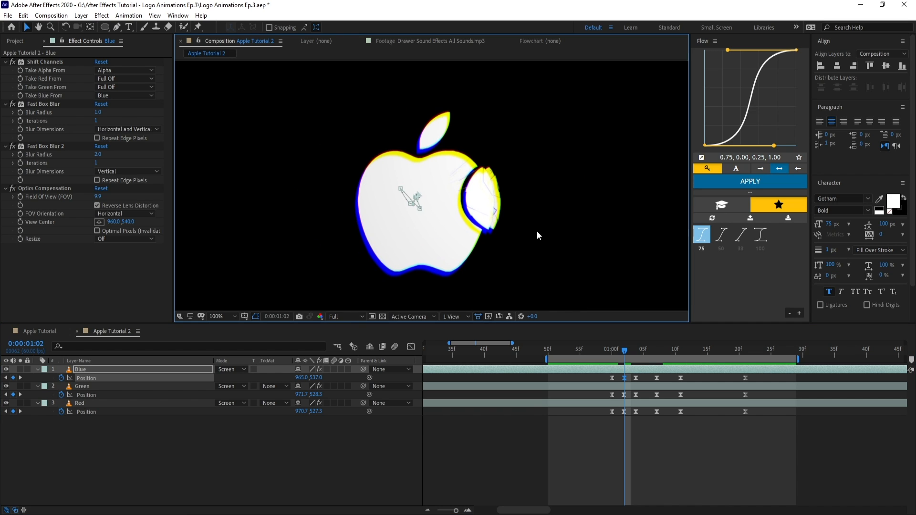
# Move the third Position keyframes of the Blue, Green and Red layers to 0:00:01:04.
pyautogui.click(628, 405)
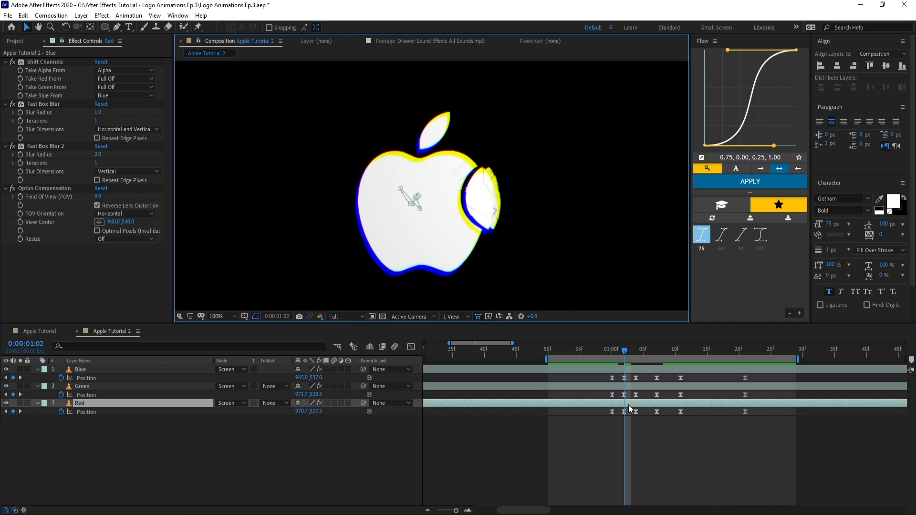
pyautogui.click(624, 412)
pyautogui.click(636, 356)
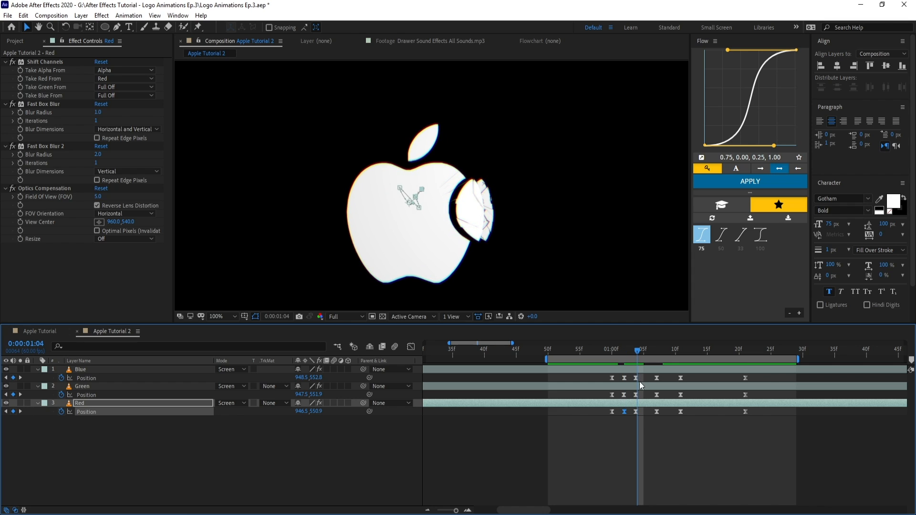
pyautogui.moveTo(642, 419); pyautogui.dragTo(639, 378)
# Nudge the Blue layer's position to 953, 541 at the 0:00:01:04 keyframe.
pyautogui.click(641, 371)
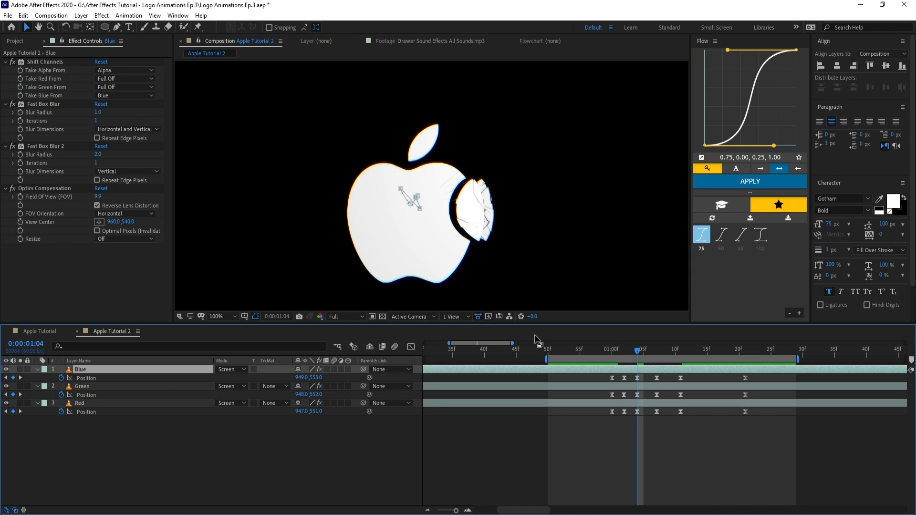
pyautogui.press('Right')
pyautogui.press('Right')
pyautogui.press('Up')
pyautogui.press('Up')
pyautogui.press('Left')
pyautogui.press('Left')
pyautogui.press('Left')
pyautogui.press('Left')
pyautogui.press('Down')
pyautogui.press('Down')
pyautogui.press('Down')
pyautogui.press('Down')
pyautogui.press('Down')
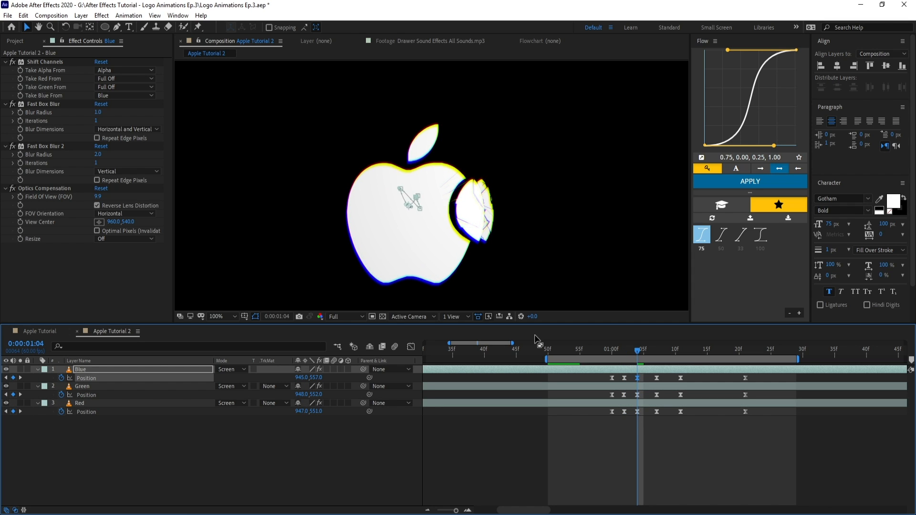
pyautogui.hotkey('shift', 'Up')
pyautogui.hotkey('shift', 'Right')
pyautogui.hotkey('shift', 'Up')
pyautogui.press('Down')
pyautogui.press('Down')
pyautogui.press('Left')
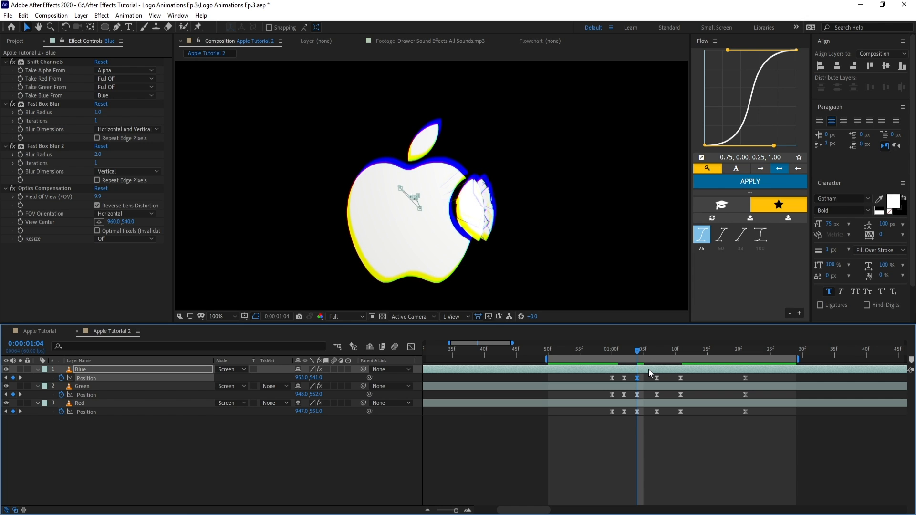
# Nudge the Red layer 10 pixels left and 10 pixels down at the 0:00:01:04 keyframe.
pyautogui.click(641, 403)
pyautogui.hotkey('shift', 'Left')
pyautogui.hotkey('shift', 'Down')
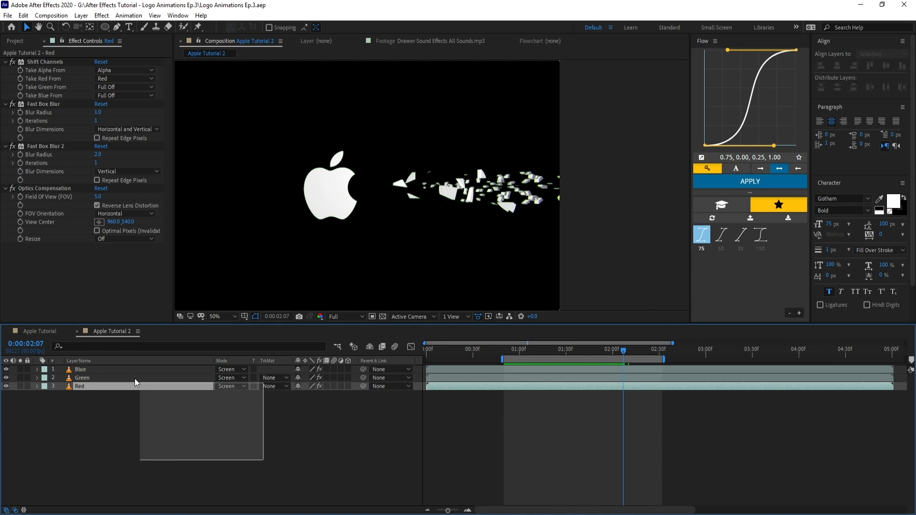
# Pre-compose the Blue, Green and Red layers into a composition named Apple Final Touches.
pyautogui.moveTo(135, 382); pyautogui.dragTo(136, 369)
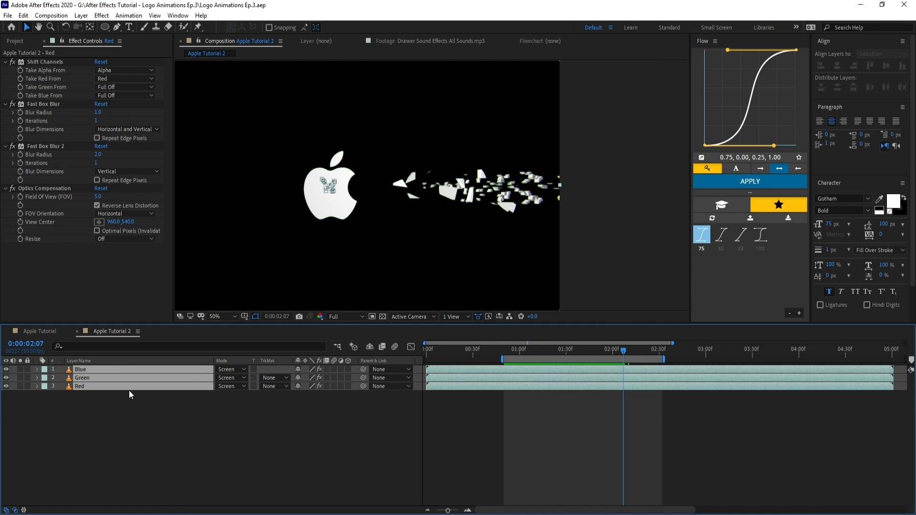
pyautogui.click(81, 15)
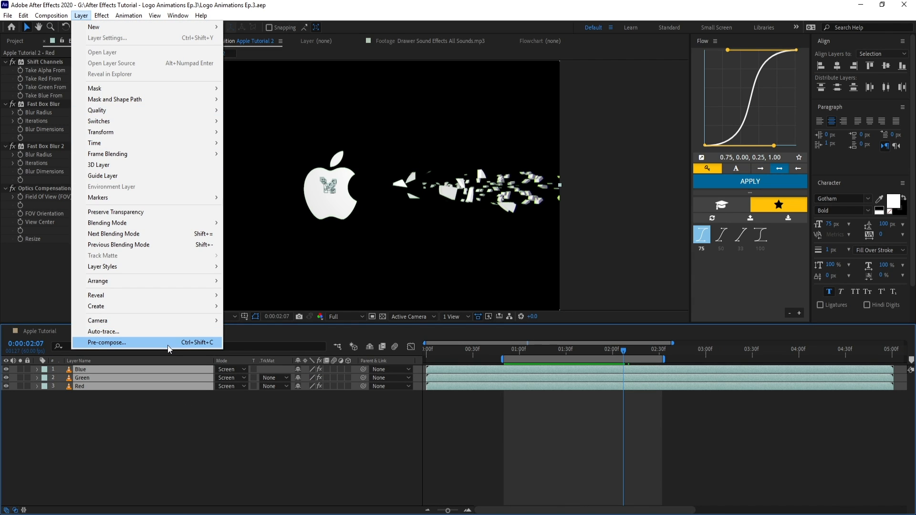
pyautogui.click(105, 340)
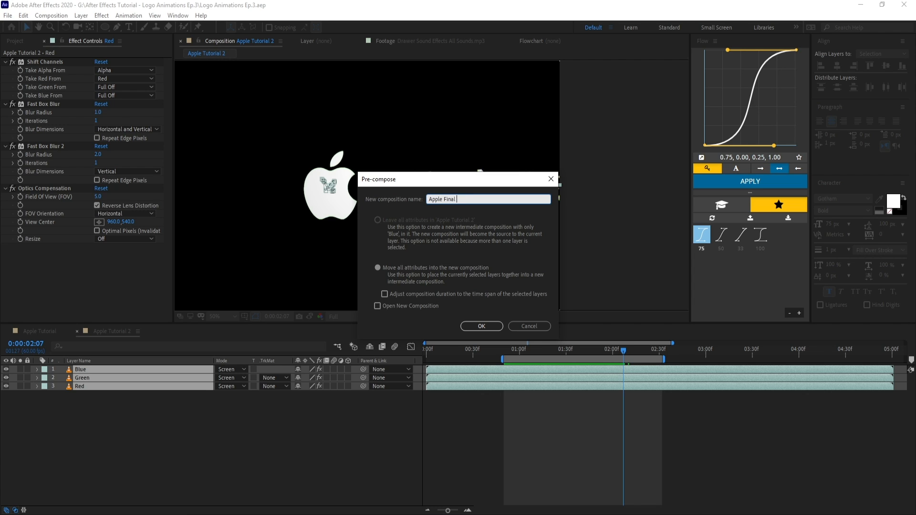
pyautogui.write('Apple Final Touches')
pyautogui.press('Return')
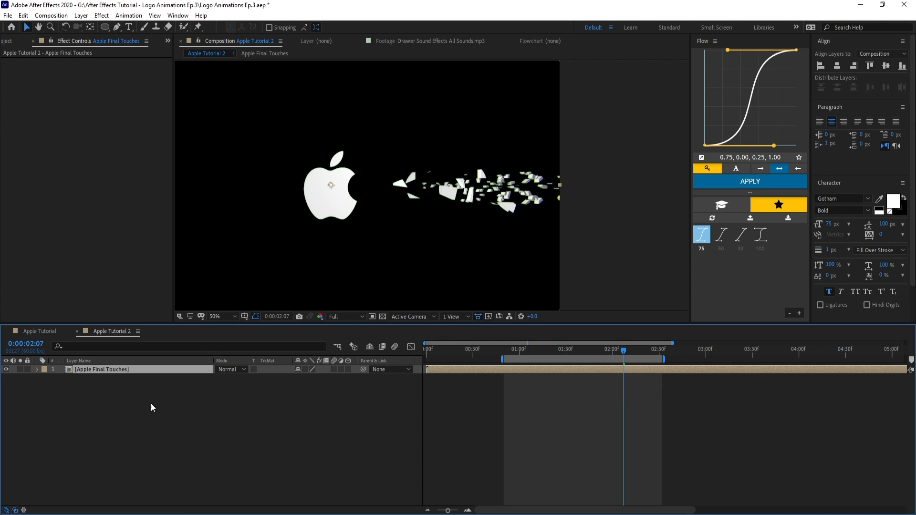
# Find and apply the Wiggle - position preset to the Apple Final Touches layer.
pyautogui.hotkey('ctrl', 'space')
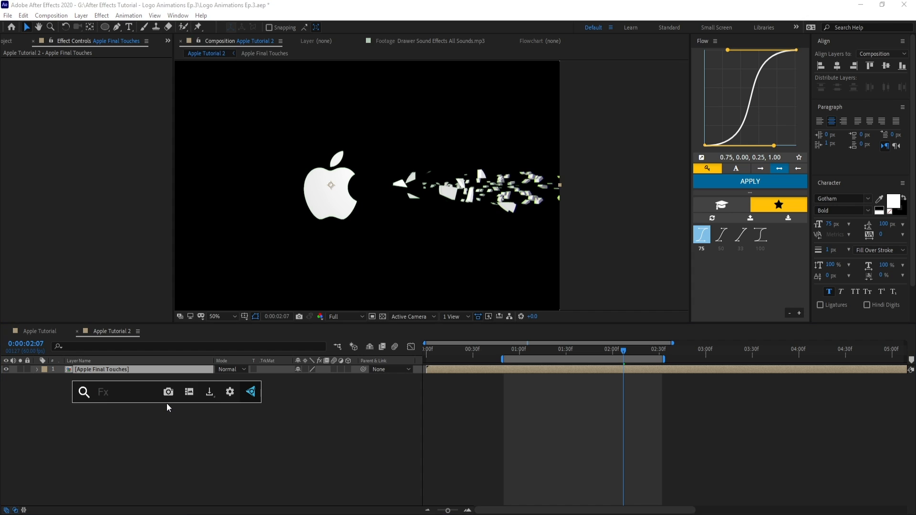
pyautogui.write('wiggle')
pyautogui.press('Down')
pyautogui.press('Down')
pyautogui.press('Down')
pyautogui.press('Down')
pyautogui.press('Down')
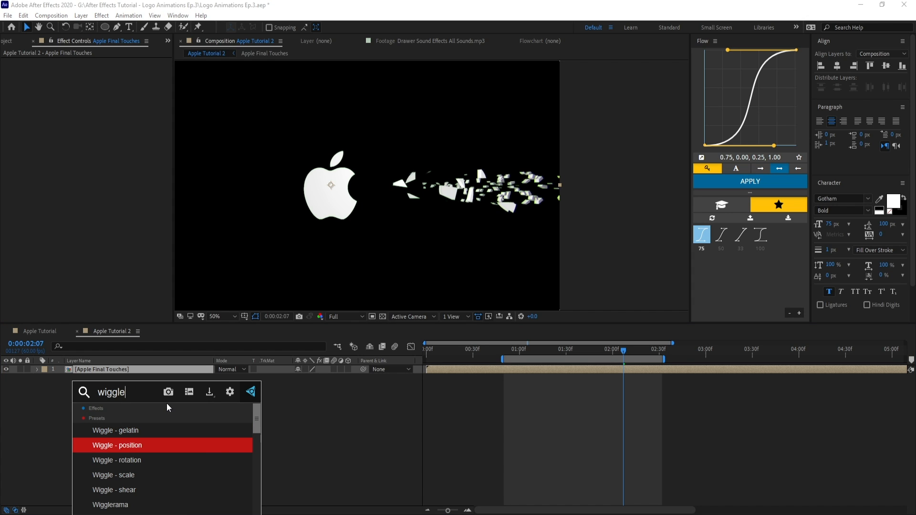
pyautogui.press('Down')
pyautogui.press('Down')
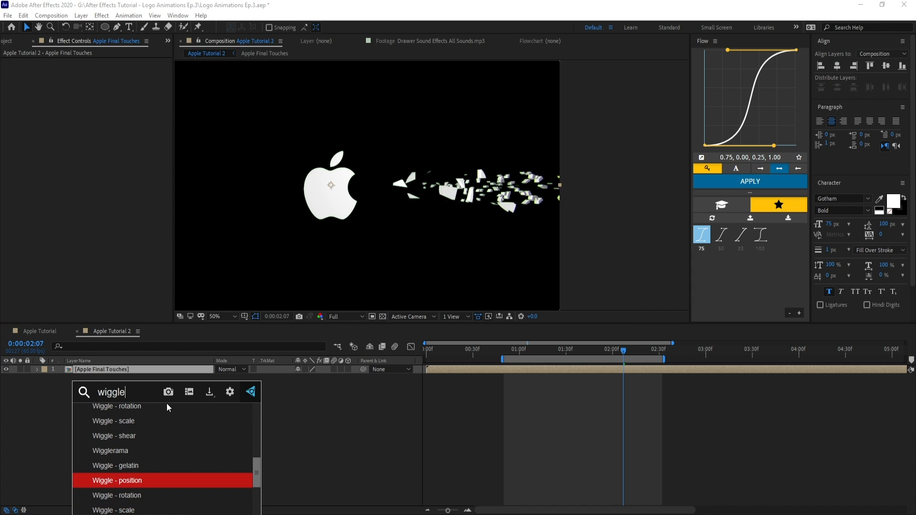
pyautogui.press('Return')
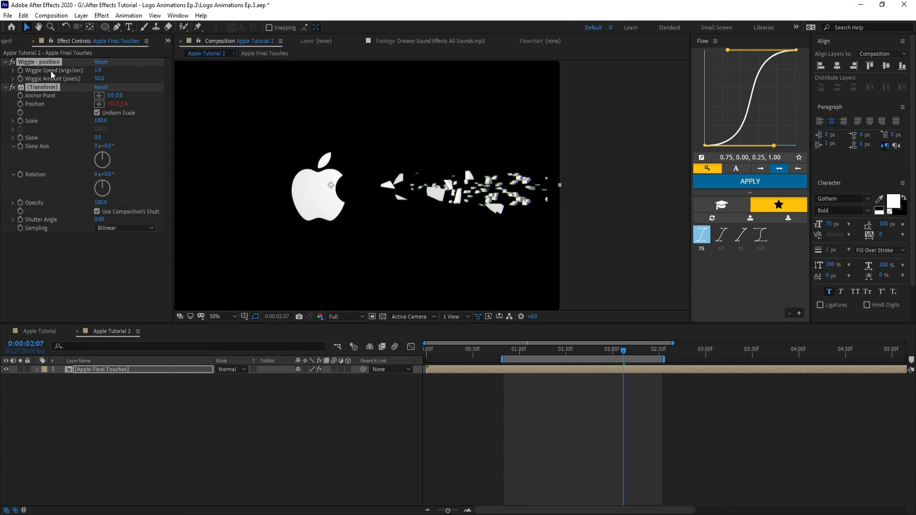
# Start keyframing Wiggle Speed and Wiggle Amount at 0:00:01:00.
pyautogui.click(39, 64)
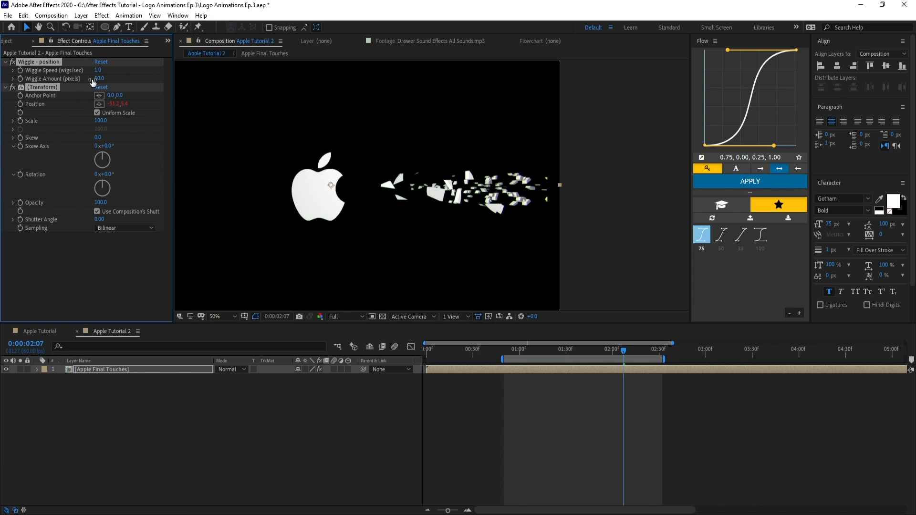
pyautogui.click(36, 87)
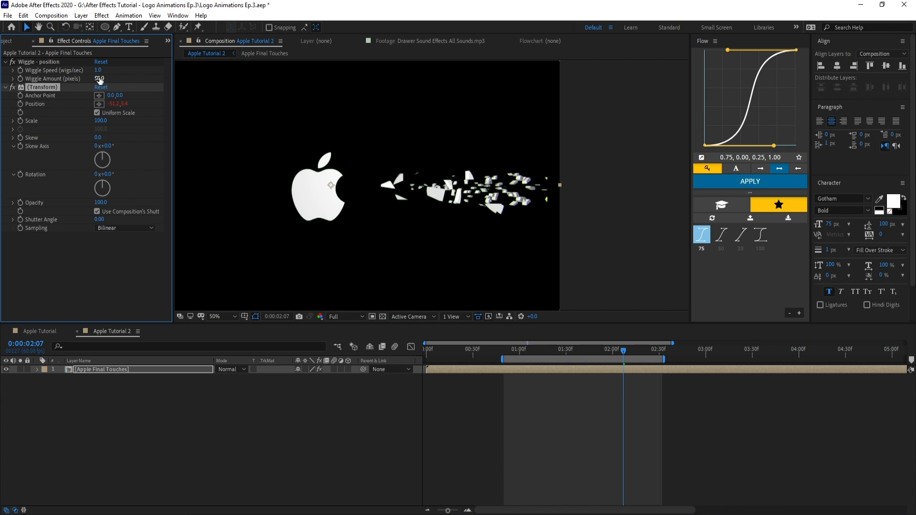
pyautogui.click(44, 65)
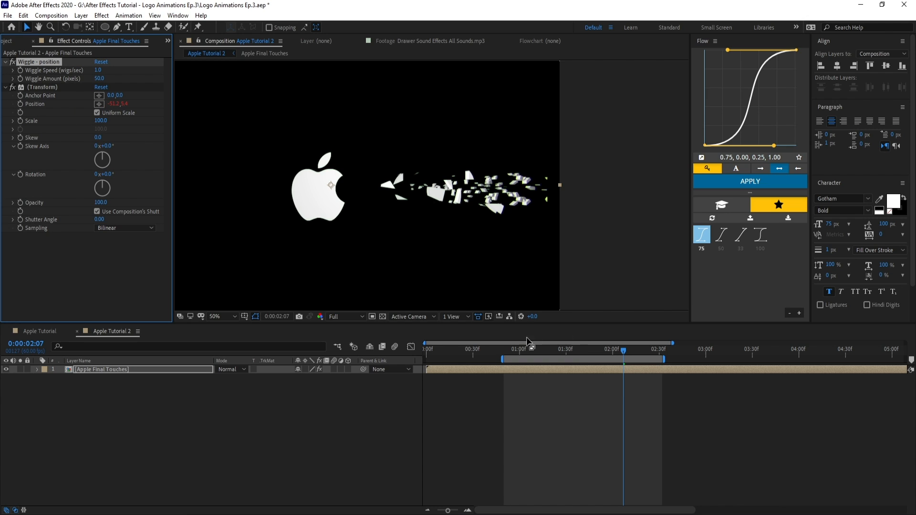
pyautogui.scroll(3, 531, 388)
pyautogui.click(532, 349)
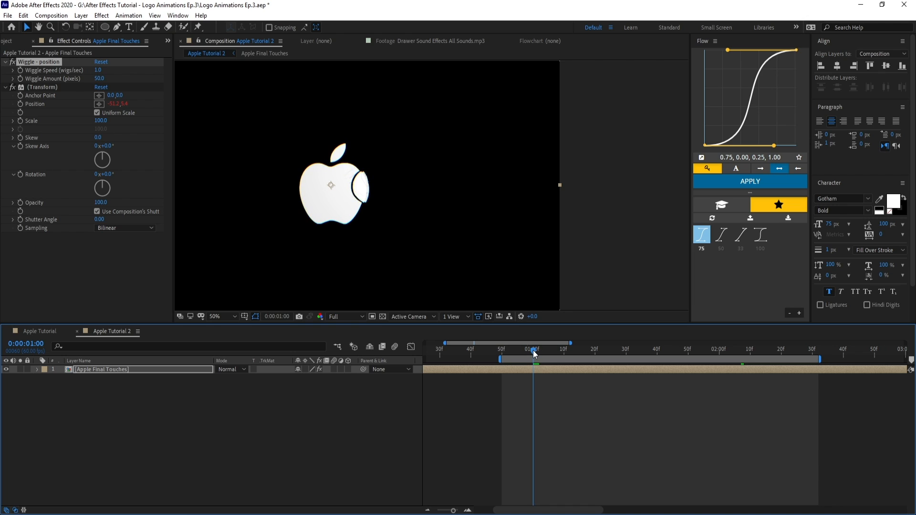
pyautogui.click(20, 71)
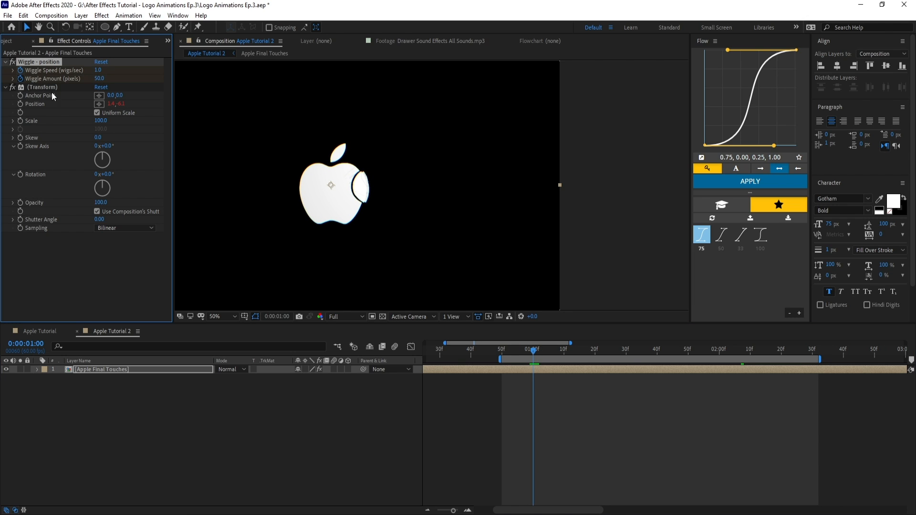
# Set Wiggle Speed and Wiggle Amount to 0 one frame earlier, at 0:00:00:59.
pyautogui.press('pageup')
pyautogui.click(98, 70)
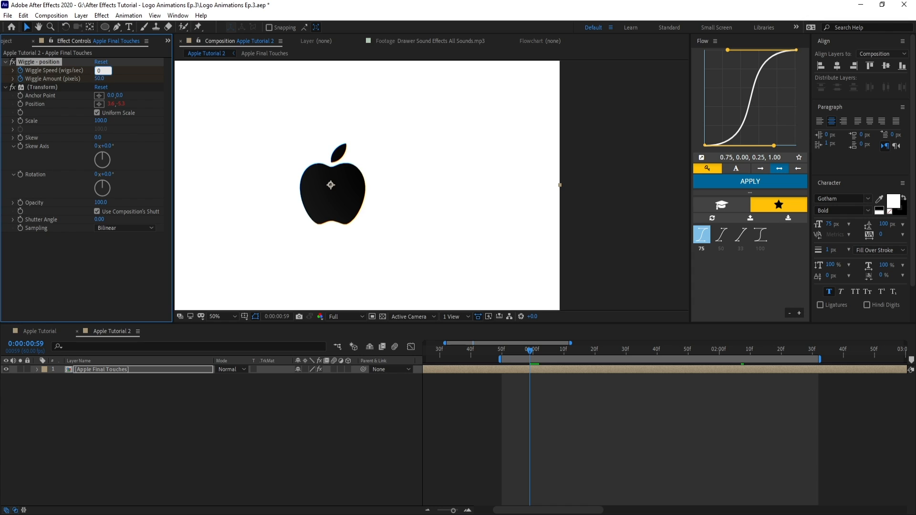
pyautogui.click(99, 79)
pyautogui.write('0')
pyautogui.press('Return')
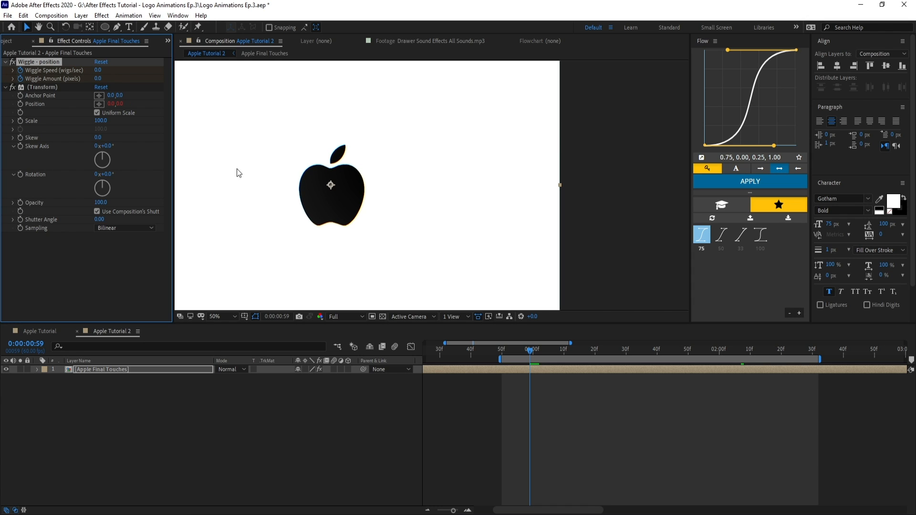
# Preview the wiggle and set Wiggle Speed and Wiggle Amount to 0 at 0:00:02:10.
pyautogui.press('space')
pyautogui.moveTo(521, 352); pyautogui.dragTo(749, 359)
pyautogui.click(98, 79)
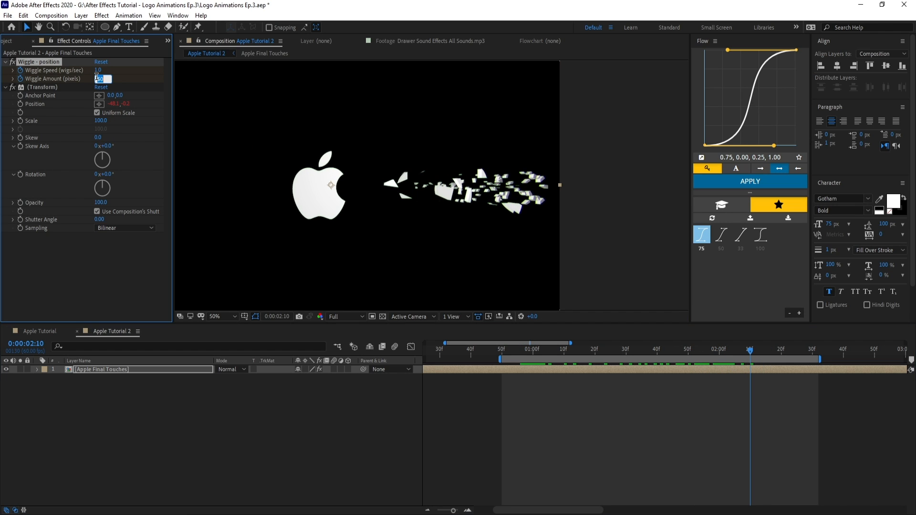
pyautogui.click(98, 70)
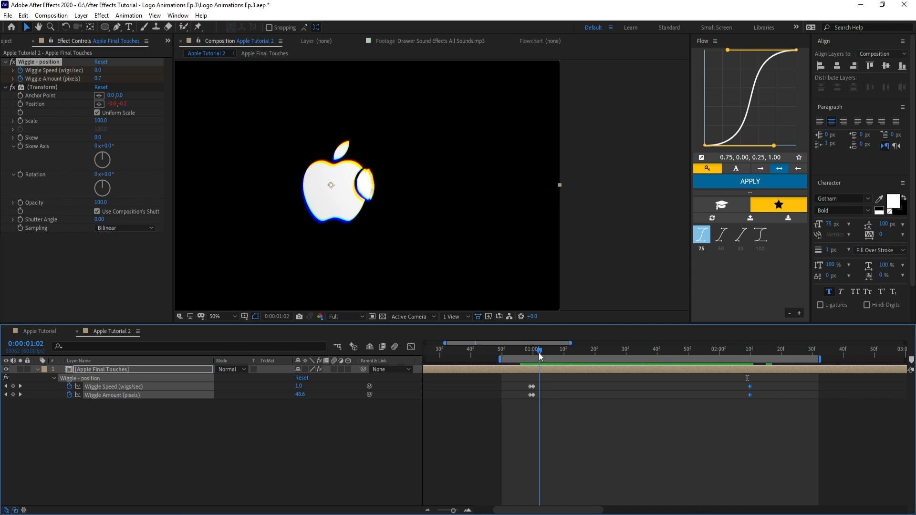
# Move the final Wiggle Speed and Wiggle Amount keyframes to 0:00:02:00.
pyautogui.moveTo(540, 354); pyautogui.dragTo(592, 402)
pyautogui.click(604, 414)
pyautogui.moveTo(595, 357); pyautogui.dragTo(713, 352)
pyautogui.click(719, 414)
pyautogui.click(749, 387)
pyautogui.moveTo(750, 387); pyautogui.dragTo(718, 387)
# Apply the saved 75 easing curve to the final wiggle keyframes and preview the shake.
pyautogui.click(702, 234)
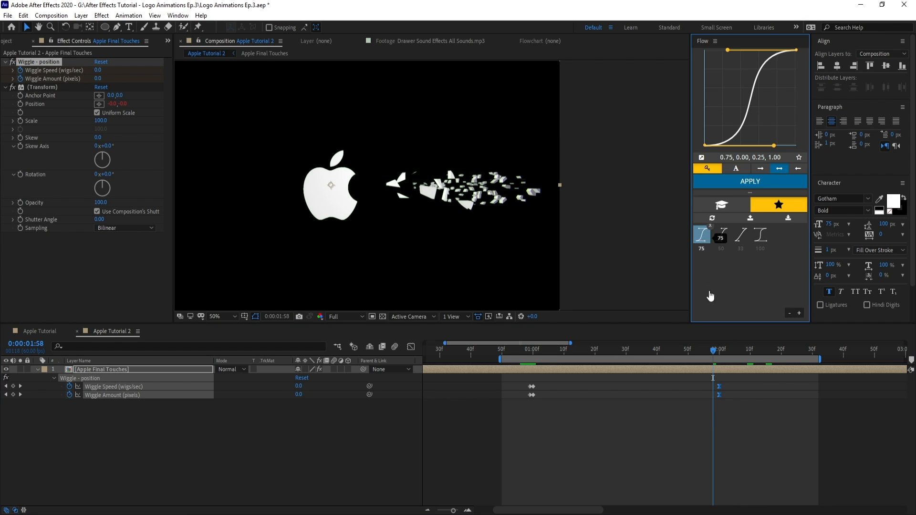
pyautogui.moveTo(719, 357); pyautogui.dragTo(694, 370)
pyautogui.press('space')
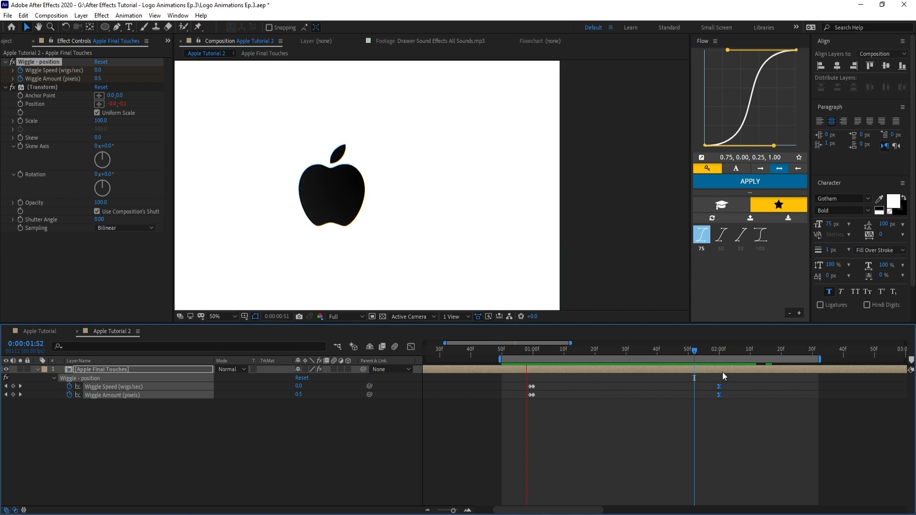
pyautogui.press('space')
pyautogui.press('k')
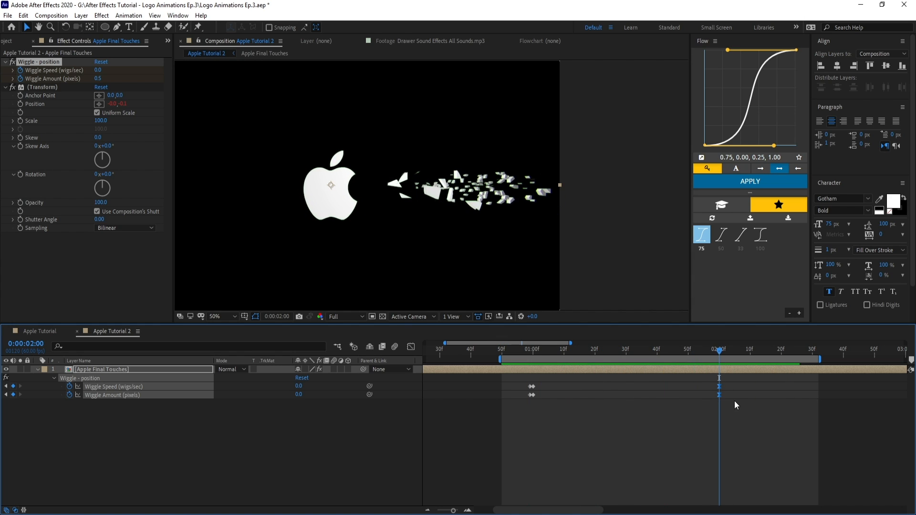
# Set Wiggle Speed to 1 and Wiggle Amount to 35 at the 0:00:01:00 keyframes.
pyautogui.click(734, 402)
pyautogui.press('j')
pyautogui.moveTo(300, 389); pyautogui.dragTo(295, 400)
pyautogui.click(300, 415)
pyautogui.click(311, 419)
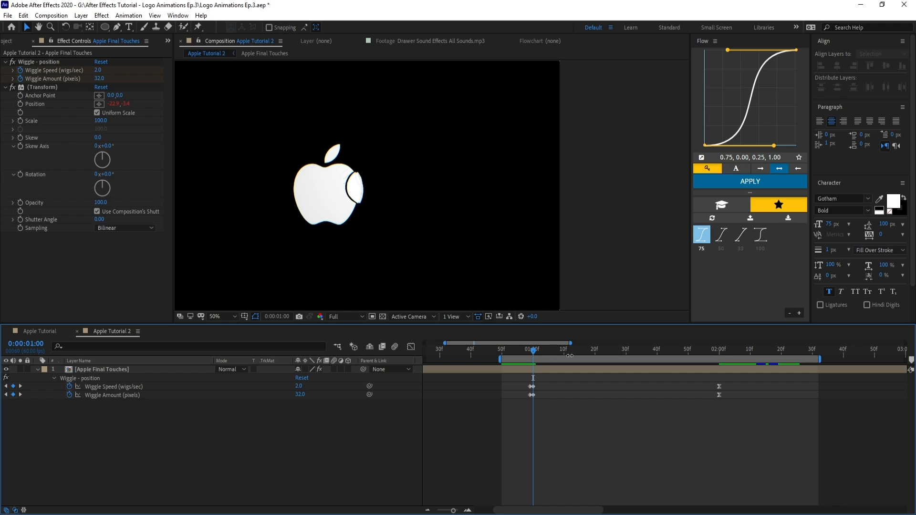
pyautogui.write('1')
pyautogui.press('Return')
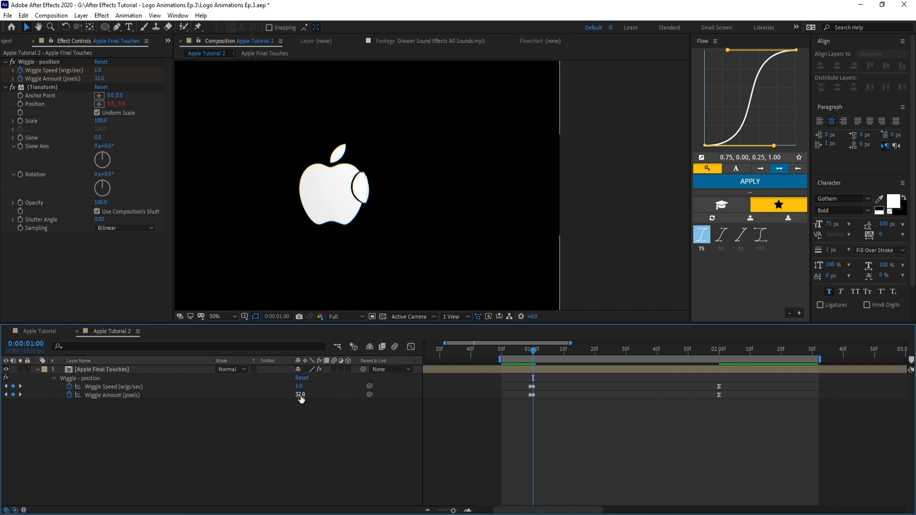
pyautogui.click(300, 395)
pyautogui.write('35')
pyautogui.press('Return')
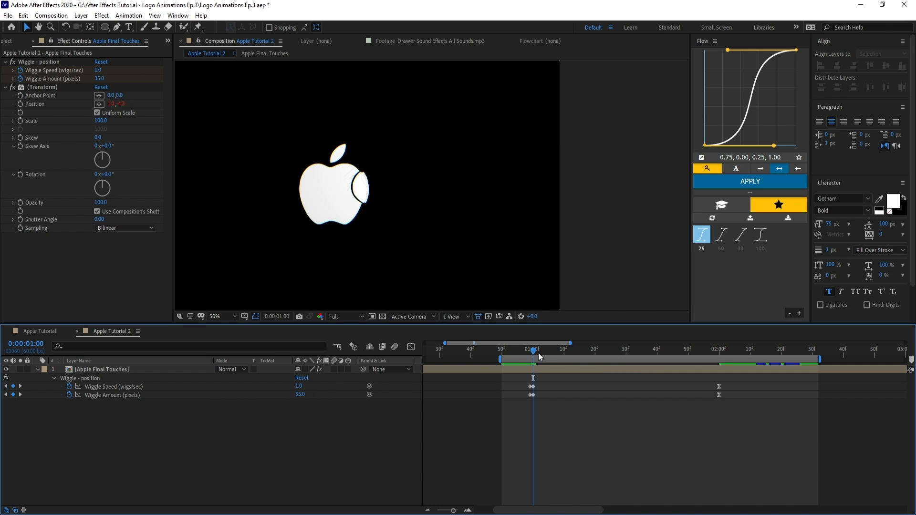
# Move the final wiggle keyframes to about 0:00:02:12, preview the result and save the project.
pyautogui.moveTo(709, 380); pyautogui.dragTo(758, 389)
pyautogui.click(768, 383)
pyautogui.click(754, 350)
pyautogui.press('space')
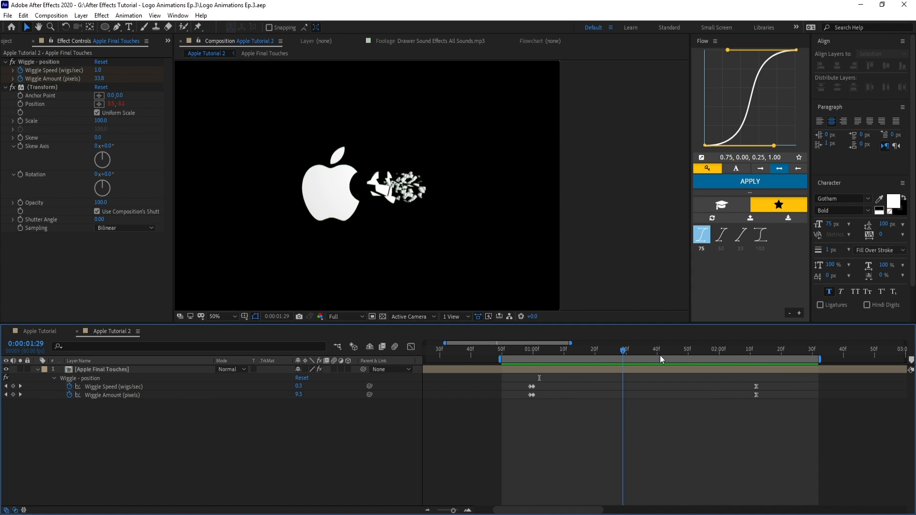
pyautogui.press('space')
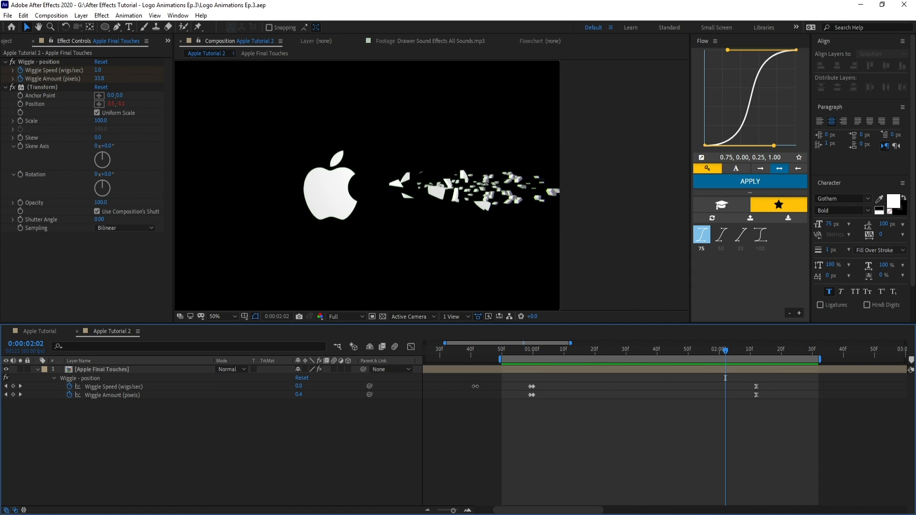
pyautogui.hotkey('ctrl', 's')
# Enable motion blur on the Blue, Green and Red layers inside Apple Final Touches and close that composition.
pyautogui.doubleClick(150, 372)
pyautogui.moveTo(145, 443); pyautogui.dragTo(96, 367)
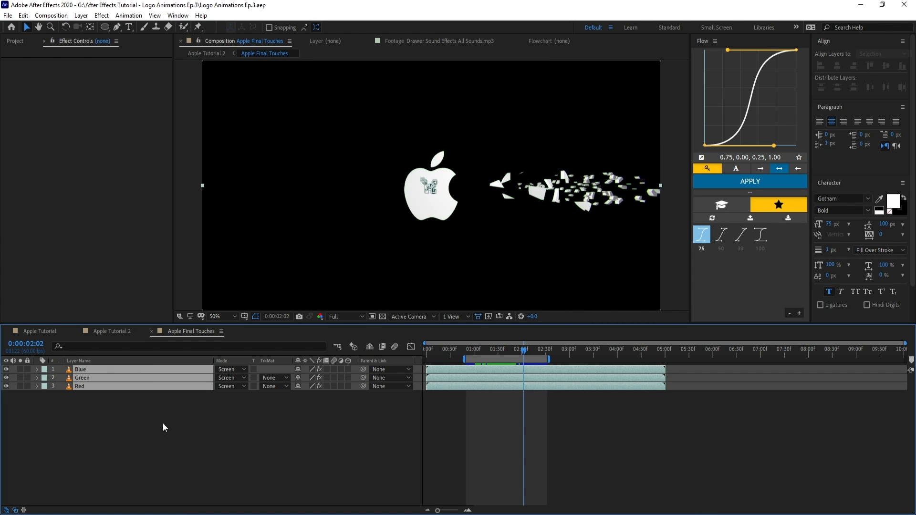
pyautogui.moveTo(233, 446); pyautogui.dragTo(153, 365)
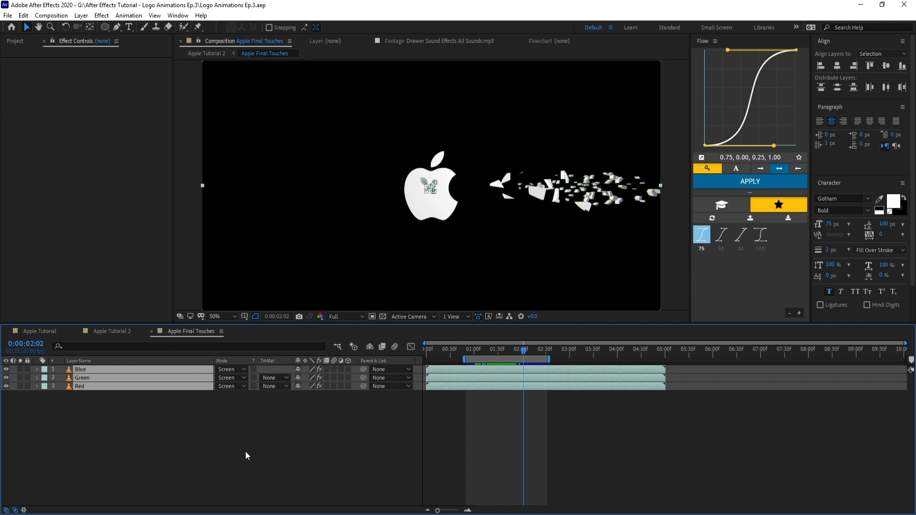
pyautogui.click(334, 369)
pyautogui.click(394, 347)
pyautogui.click(151, 331)
# Collapse the Apple Final Touches properties in Apple Tutorial 2 and add an adjustment layer above that layer.
pyautogui.click(247, 454)
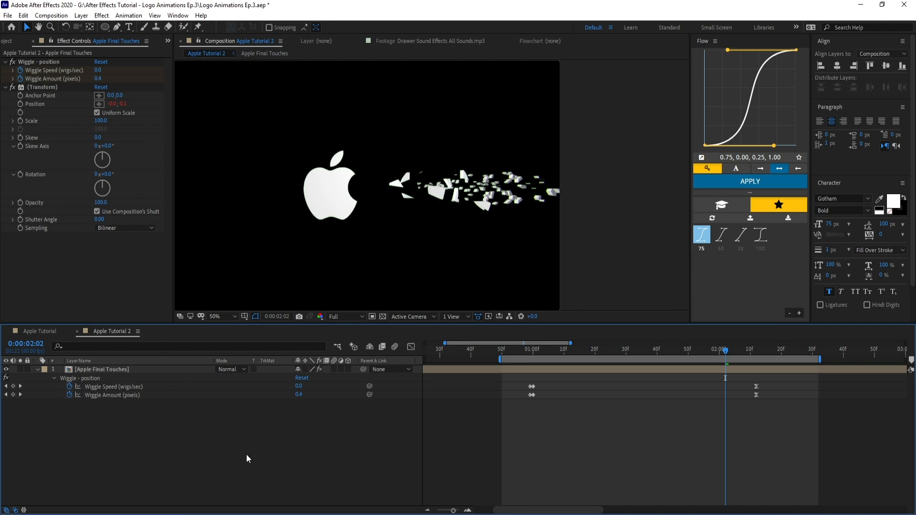
pyautogui.click(36, 370)
pyautogui.rightClick(182, 398)
pyautogui.moveTo(212, 405)
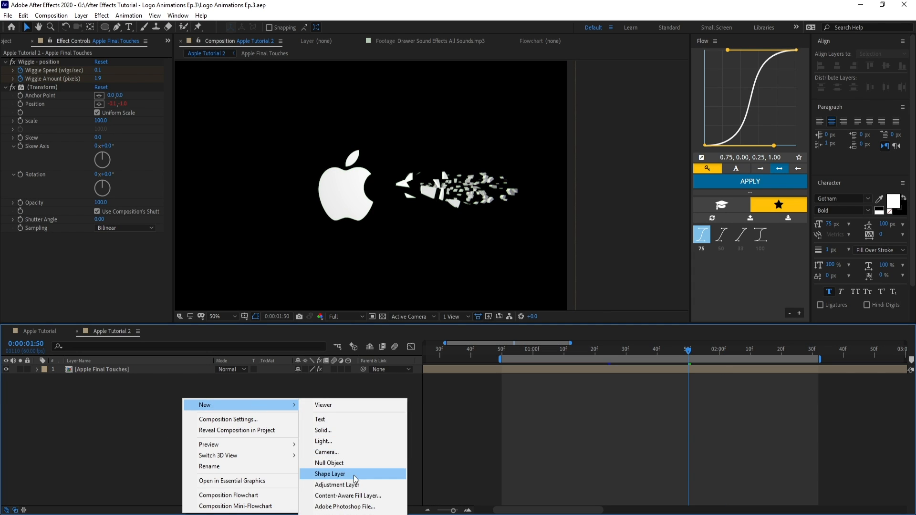
pyautogui.click(353, 482)
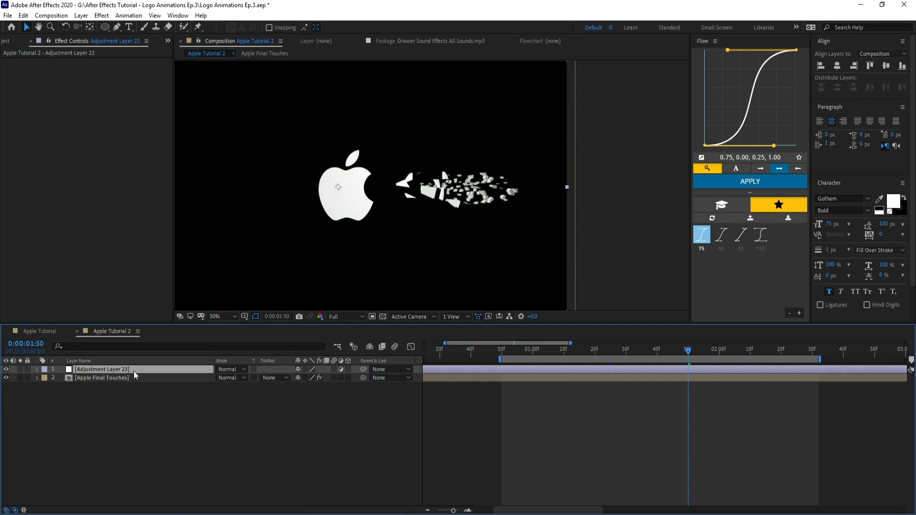
# Apply the RSMB motion blur effect to the new adjustment layer.
pyautogui.hotkey('ctrl', 'space')
pyautogui.write('rsmb')
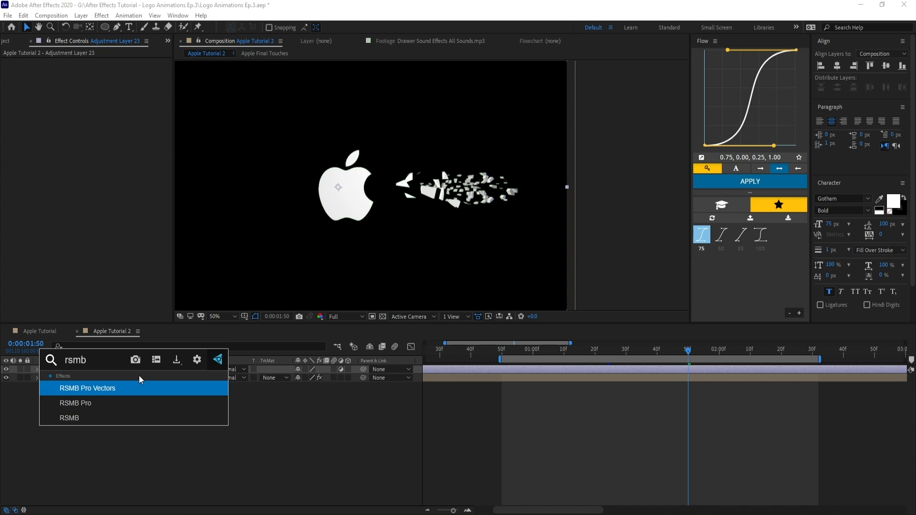
pyautogui.press('Return')
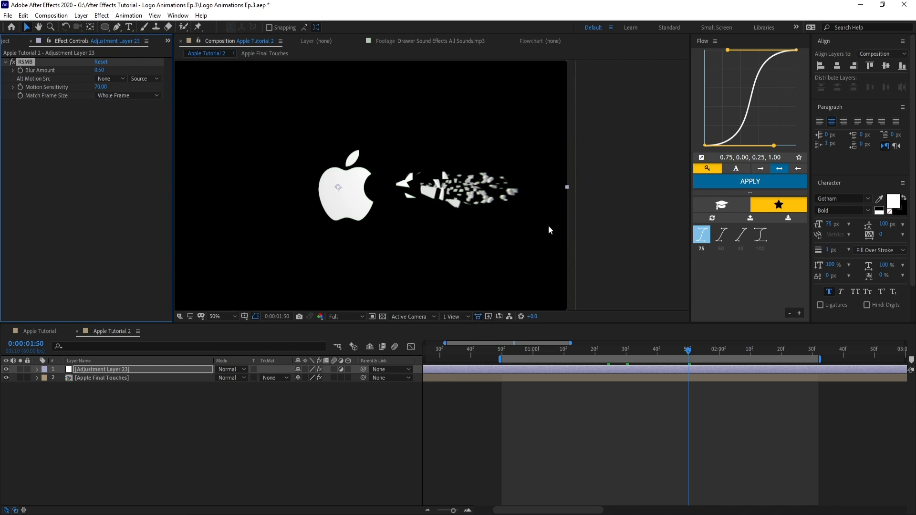
# Inspect the RSMB blur on the logo and shattered pieces at several frames and preview the animation.
pyautogui.scroll(2, 548, 225)
pyautogui.moveTo(645, 348); pyautogui.dragTo(575, 349)
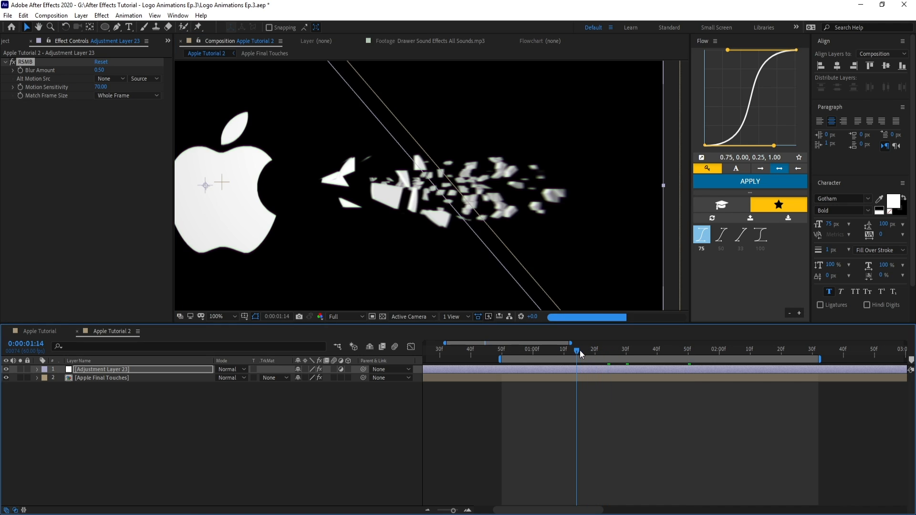
pyautogui.scroll(-2, 466, 256)
pyautogui.click(526, 349)
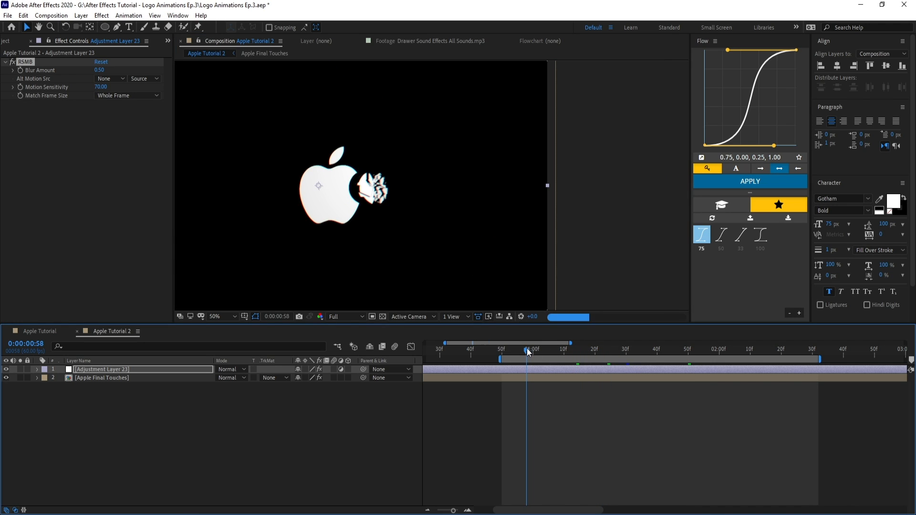
pyautogui.scroll(2, 360, 208)
pyautogui.press('space')
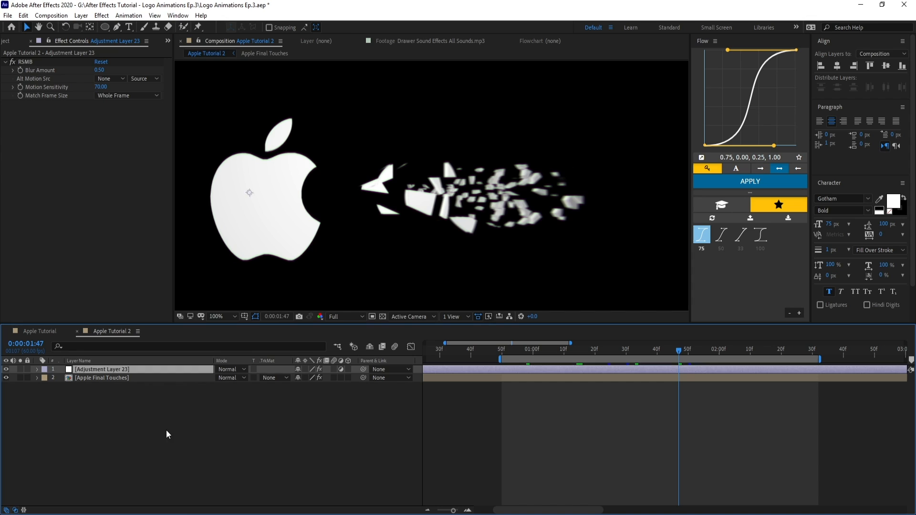
# Duplicate the RSMB adjustment layer, hide the original and remove the RSMB effect from the copy.
pyautogui.rightClick(149, 406)
pyautogui.click(131, 370)
pyautogui.hotkey('ctrl', 'd')
pyautogui.click(6, 378)
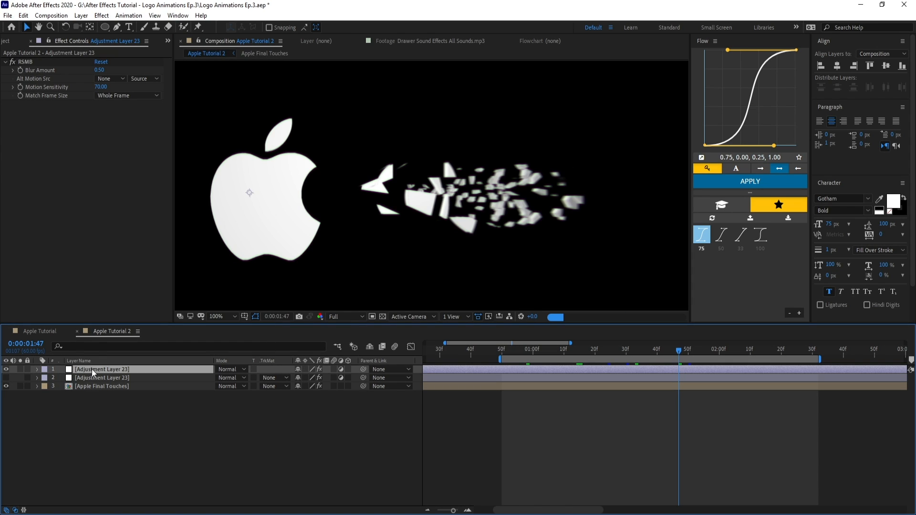
pyautogui.click(30, 62)
pyautogui.press('Delete')
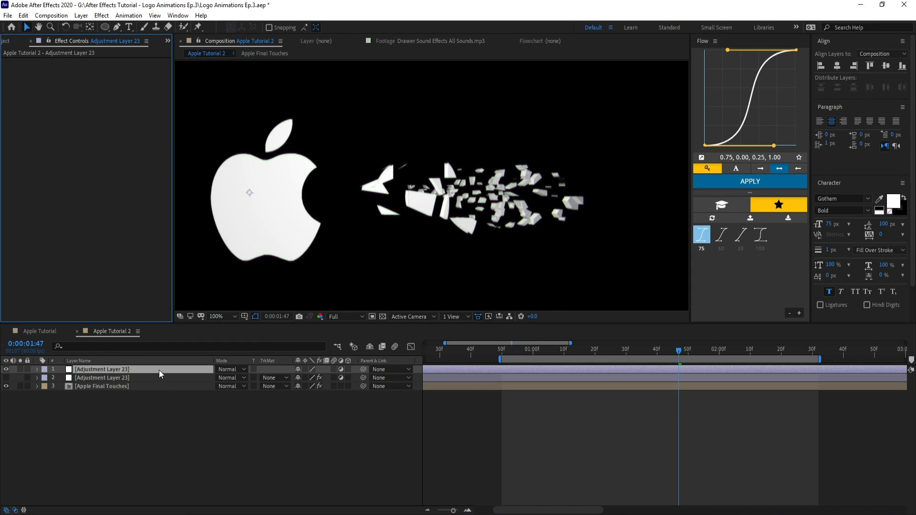
# Apply CC Force Motion Blur to the top adjustment layer with Motion Blur Samples at 15 and Shutter Angle at 240.
pyautogui.hotkey('ctrl', 'space')
pyautogui.write('cc f')
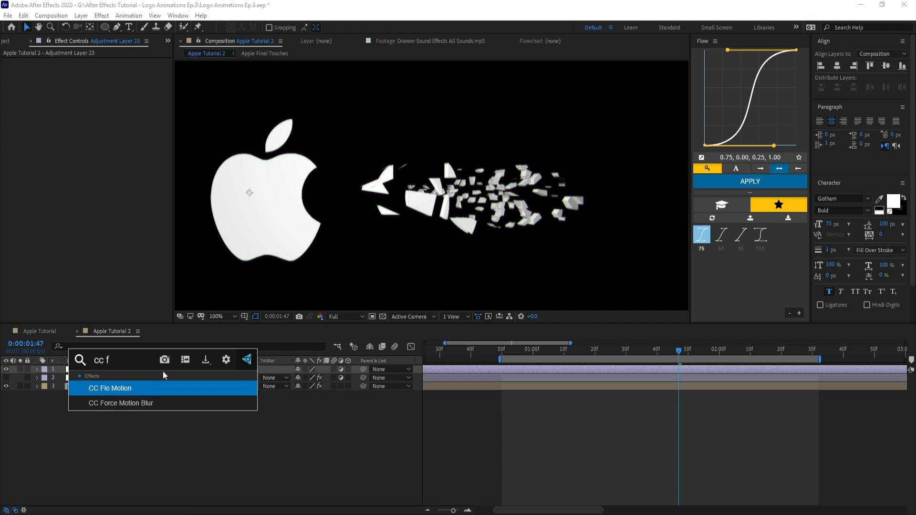
pyautogui.press('Down')
pyautogui.press('Return')
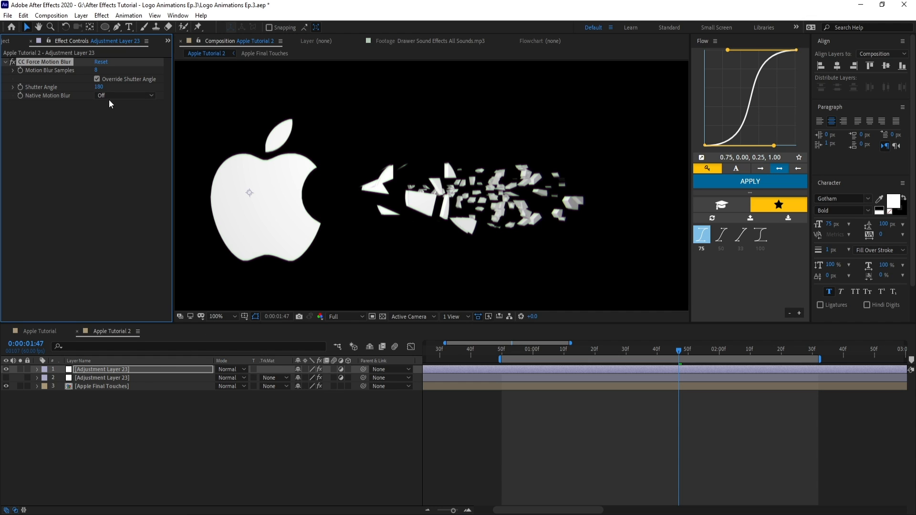
pyautogui.moveTo(98, 70); pyautogui.dragTo(101, 72)
# Compare the logo with and without the CC Force Motion Blur layer around 0:00:01:02 and check the shattered pieces at 0:00:01:44.
pyautogui.moveTo(608, 351); pyautogui.dragTo(540, 352)
pyautogui.click(6, 369)
pyautogui.click(5, 368)
pyautogui.click(6, 368)
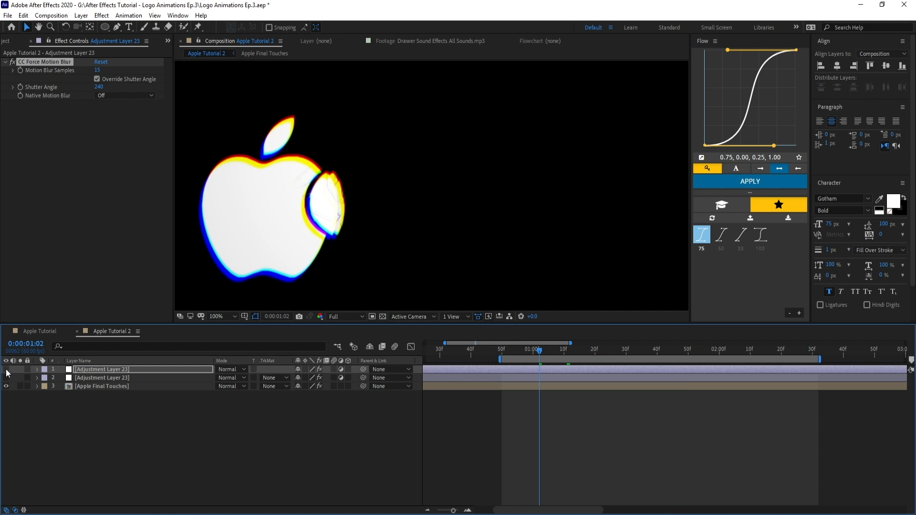
pyautogui.click(6, 368)
pyautogui.moveTo(539, 351); pyautogui.dragTo(669, 351)
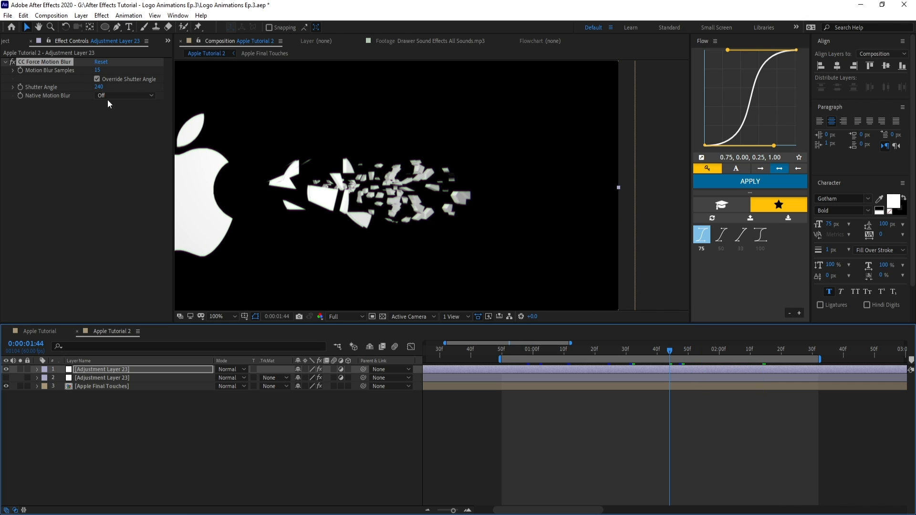
# Raise the CC Force Motion Blur Shutter Angle to 500 and Motion Blur Samples to 45.
pyautogui.moveTo(98, 88); pyautogui.dragTo(211, 86)
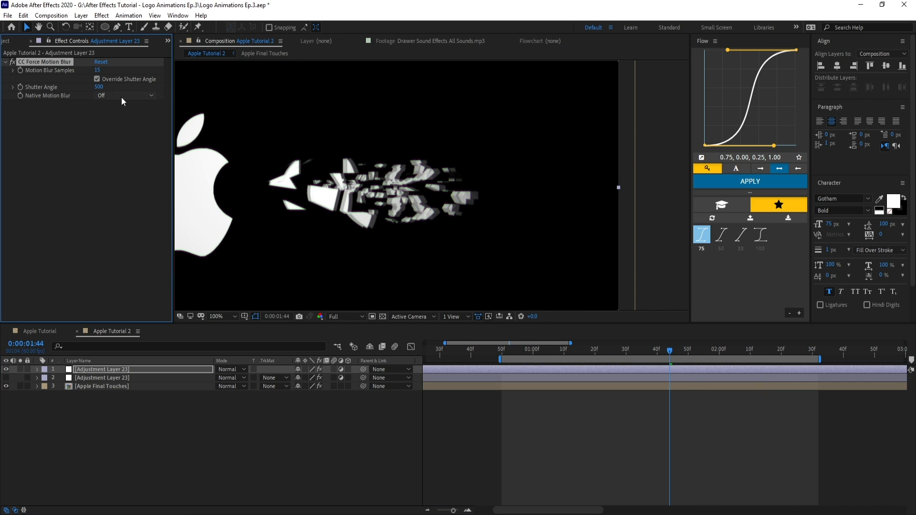
pyautogui.scroll(1, 478, 210)
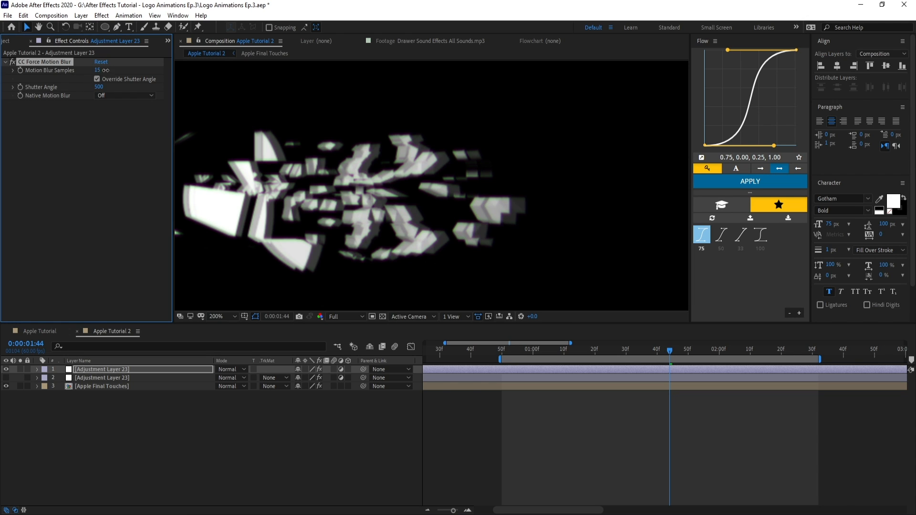
pyautogui.moveTo(97, 72); pyautogui.dragTo(57, 84)
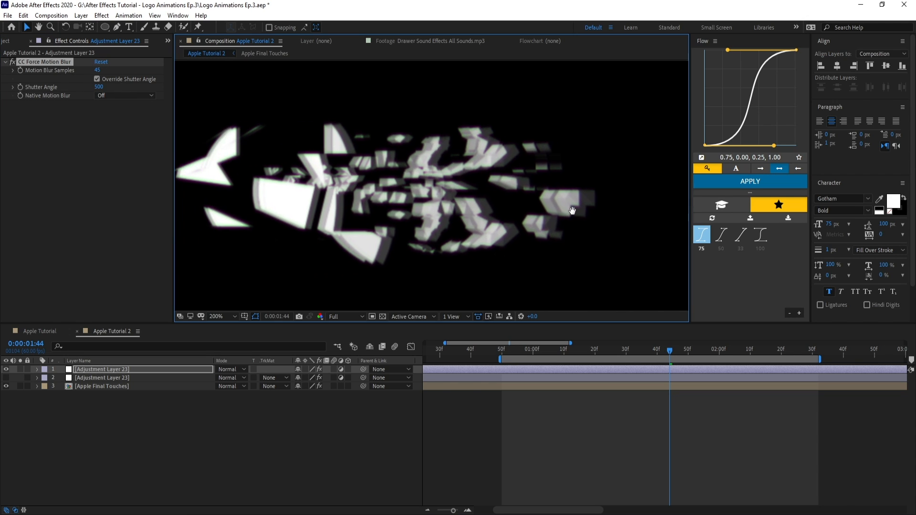
# Hide the CC Force Motion Blur layer, show the RSMB adjustment layer instead and check its blur across the animation.
pyautogui.click(5, 369)
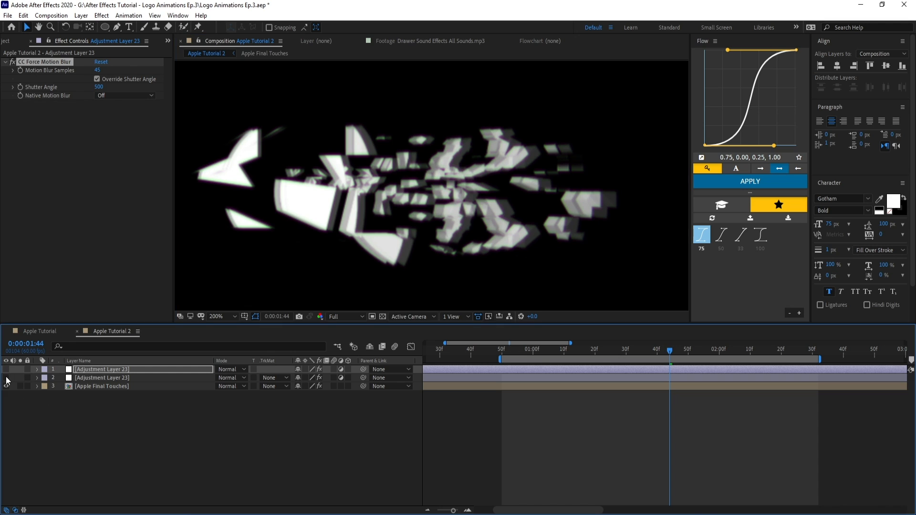
pyautogui.click(6, 377)
pyautogui.click(98, 378)
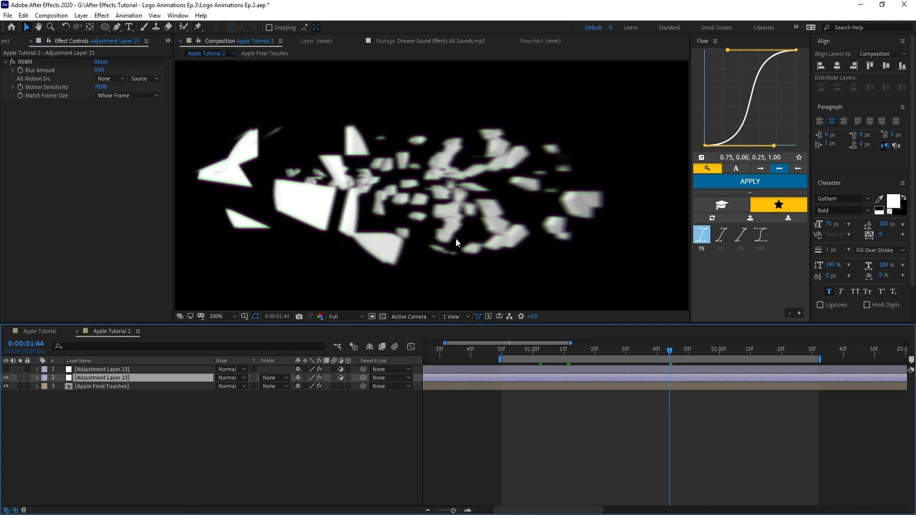
pyautogui.scroll(-2, 455, 239)
pyautogui.click(735, 351)
pyautogui.moveTo(519, 351); pyautogui.dragTo(714, 351)
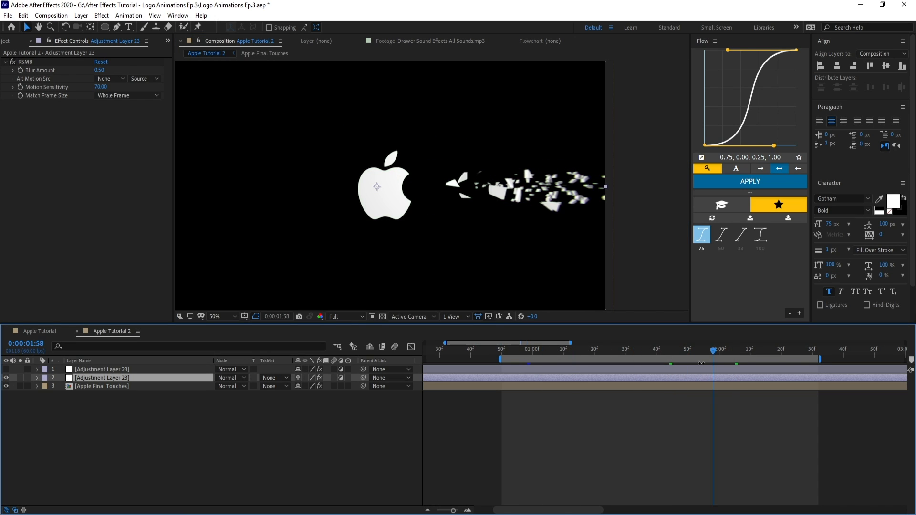
# Extend the work area start to 0:00:00:00 and move the current time to the beginning of Apple Tutorial 2.
pyautogui.scroll(-3, 573, 394)
pyautogui.click(573, 395)
pyautogui.moveTo(480, 359); pyautogui.dragTo(425, 359)
pyautogui.moveTo(426, 351)
pyautogui.mouseDown()
pyautogui.moveTo(476, 351)
pyautogui.moveTo(426, 351)
pyautogui.mouseUp()
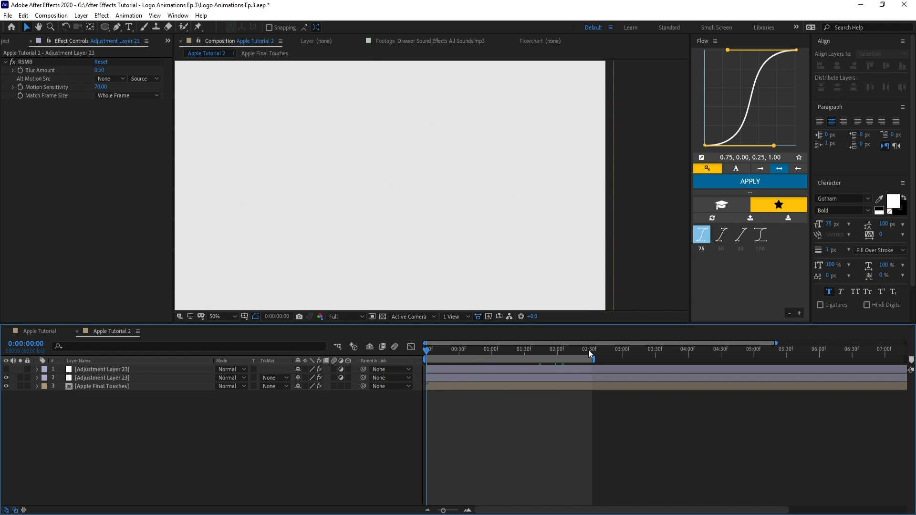